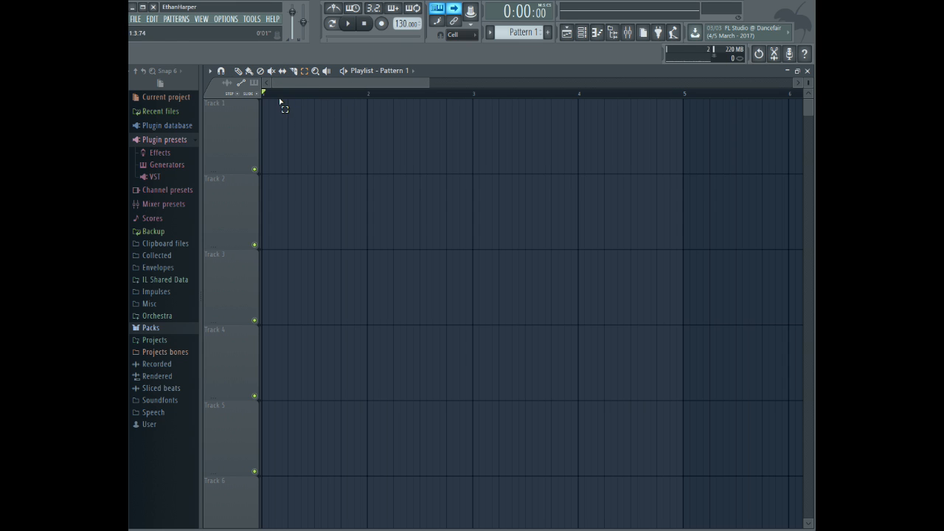
- Place a Pattern 1 clip at the start of Track 1 and stretch it to bar 6
left_click(377, 149)
right_click(447, 134)
left_click(269, 118)
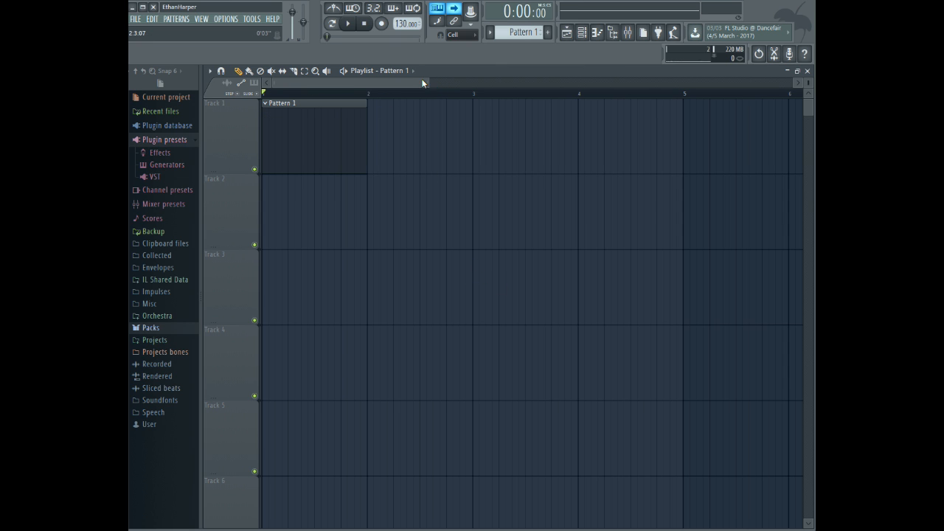
left_click_drag(430, 78, 566, 78)
scroll(468, 173, "up", 2)
left_click_drag(315, 109, 544, 126)
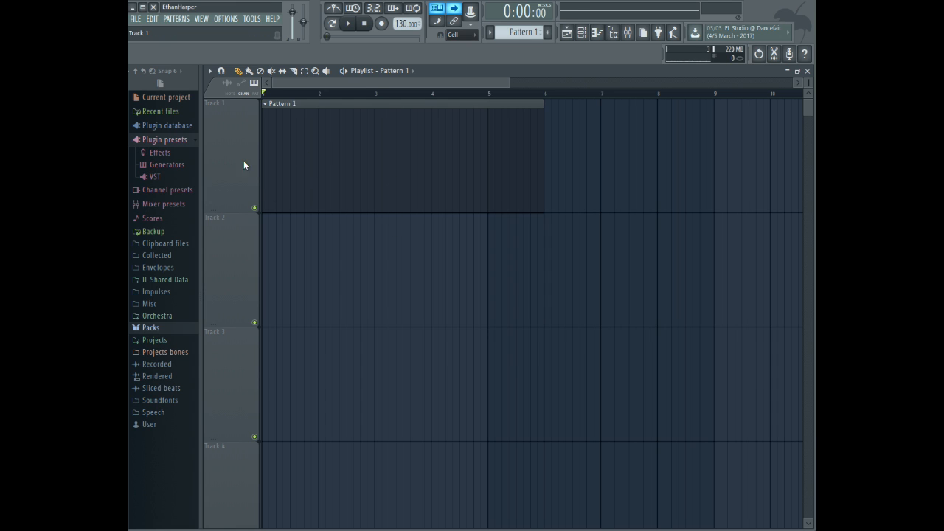
mouse_move(542, 170)
left_mouse_down()
mouse_move(611, 190)
mouse_move(543, 186)
left_mouse_up()
- Set the project tempo to 115.262 BPM
right_click(402, 27)
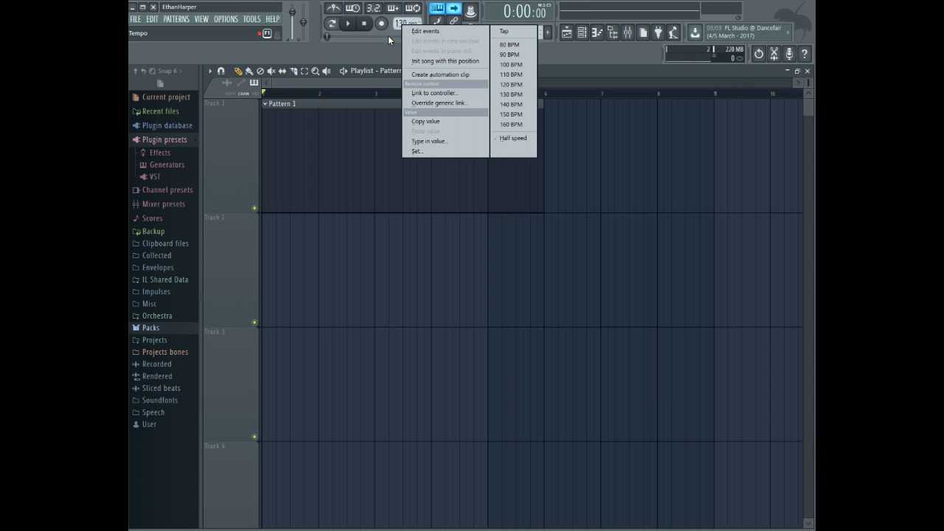
left_click(386, 46)
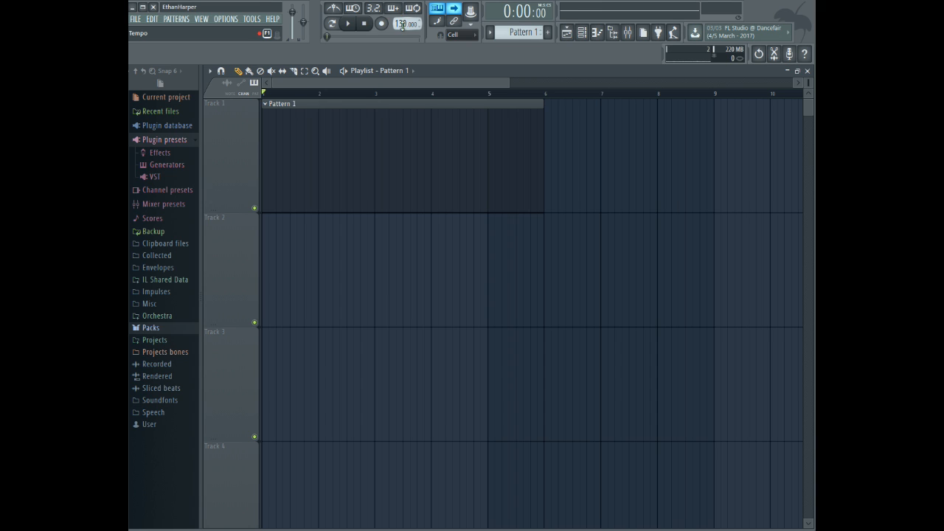
mouse_move(402, 25)
left_mouse_down()
mouse_move(402, 36)
mouse_move(412, 23)
left_mouse_up()
- Extend the Pattern 1 clip on Track 1 so it ends at bar 10
left_click_drag(511, 83, 602, 83)
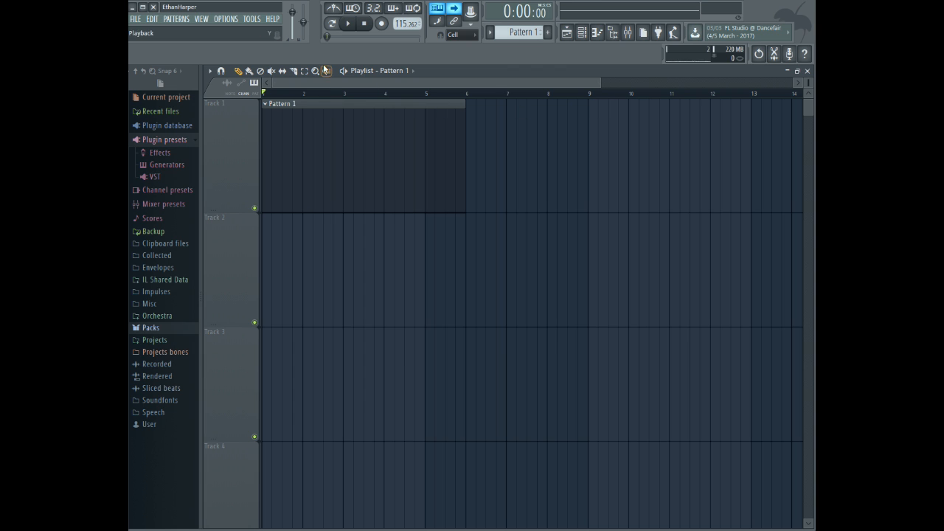
left_click_drag(325, 80, 276, 83)
left_click_drag(465, 120, 622, 122)
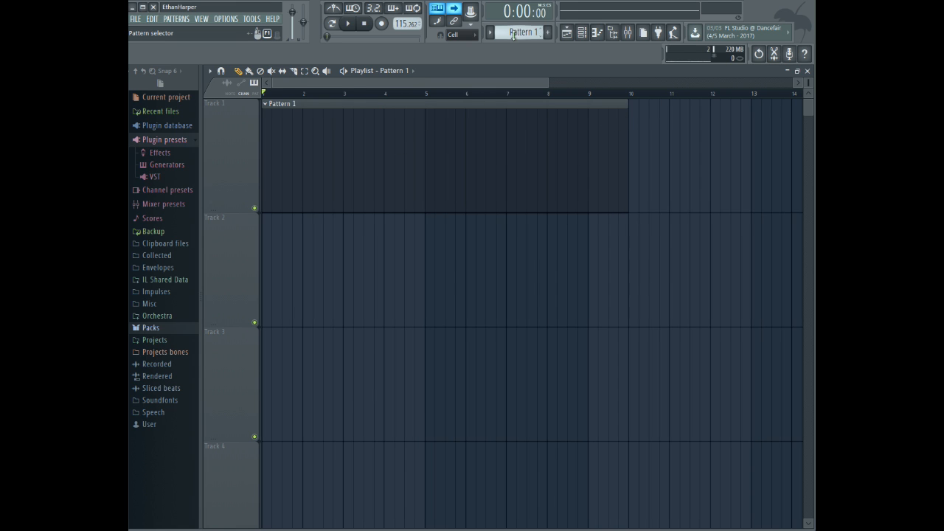
- Rename Pattern 1 to "Blumen-König" and give it a light blue colour
left_click(514, 35)
left_click(490, 53)
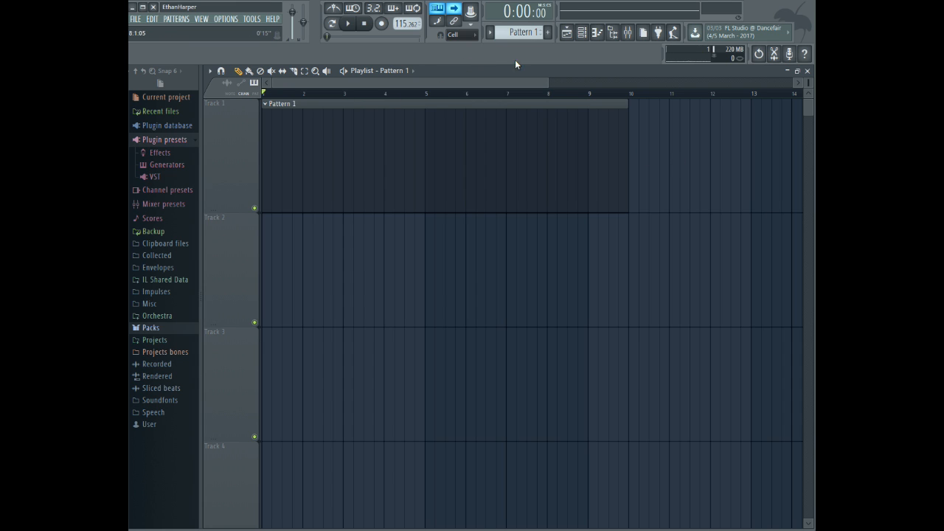
left_click(509, 32)
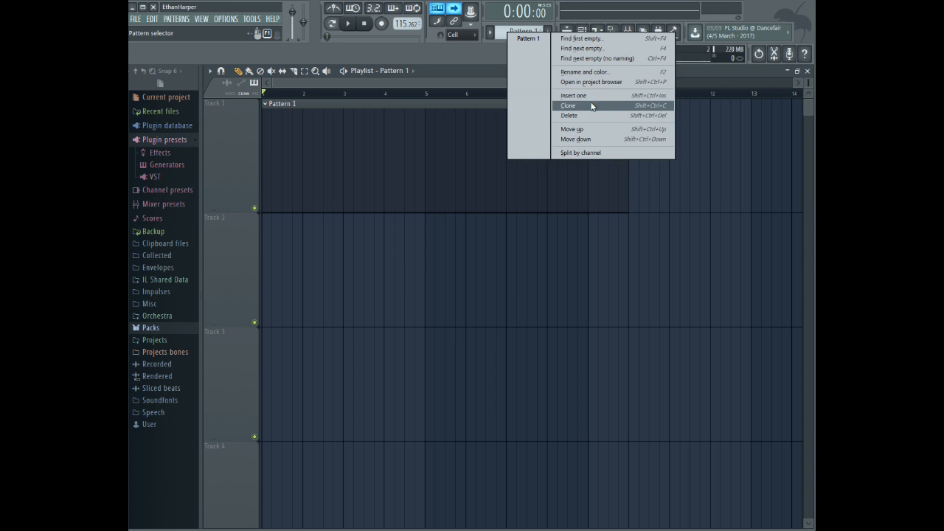
left_click(583, 72)
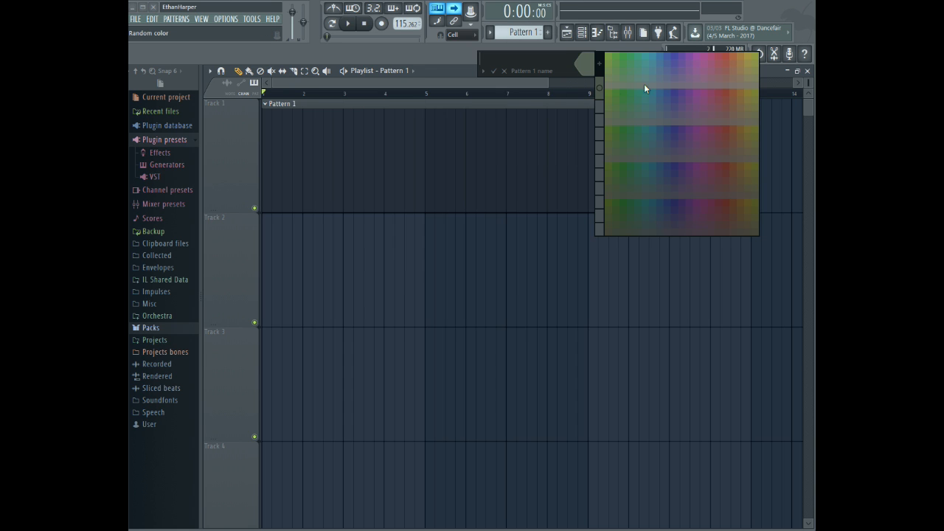
left_click(711, 56)
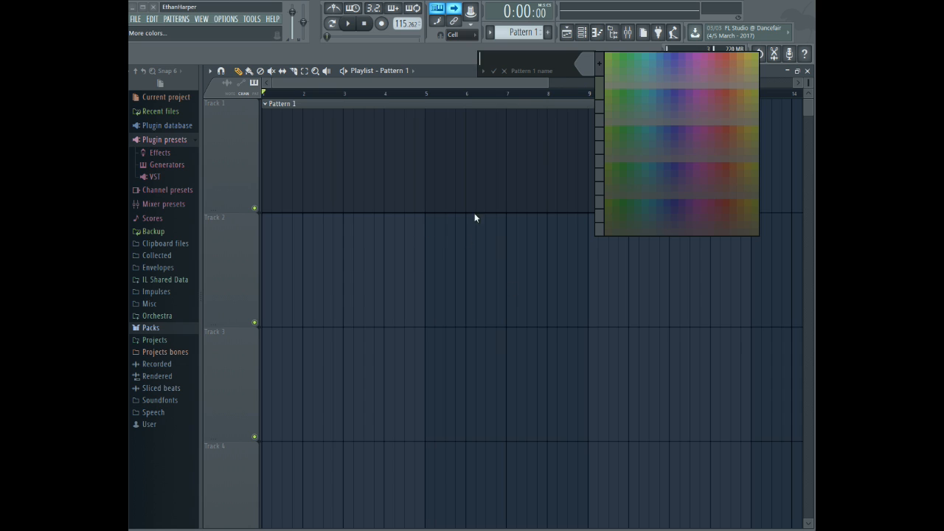
left_click(652, 53)
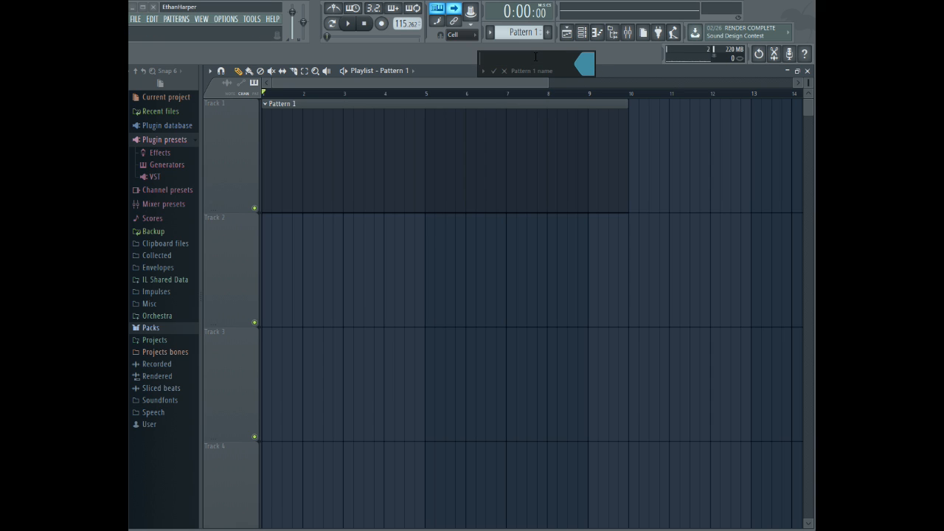
type("Blumenkönig-")
key("BackSpace")
type("K")
left_click(494, 71)
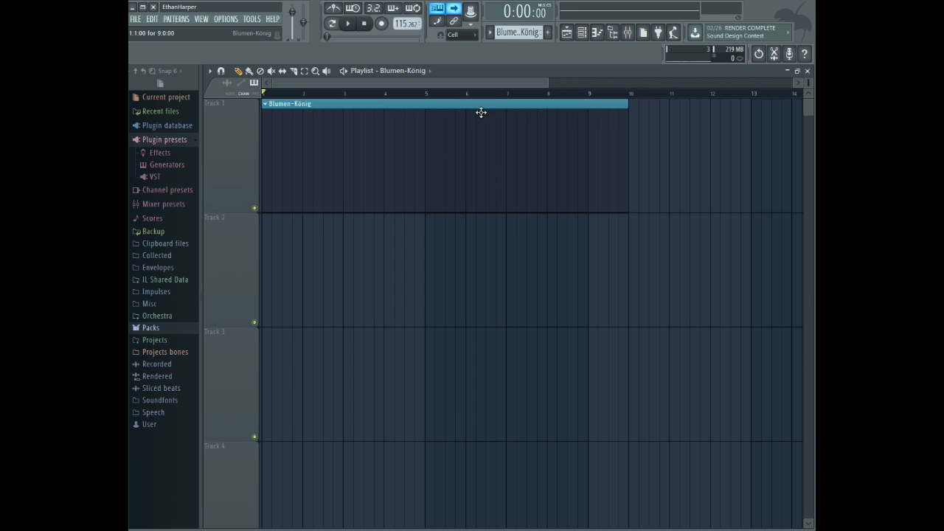
- Lengthen the Blumen-König clip on Track 1 so it ends at bar 14
left_click_drag(547, 81, 689, 87)
left_click_drag(500, 134, 617, 122)
left_click_drag(633, 81, 557, 81)
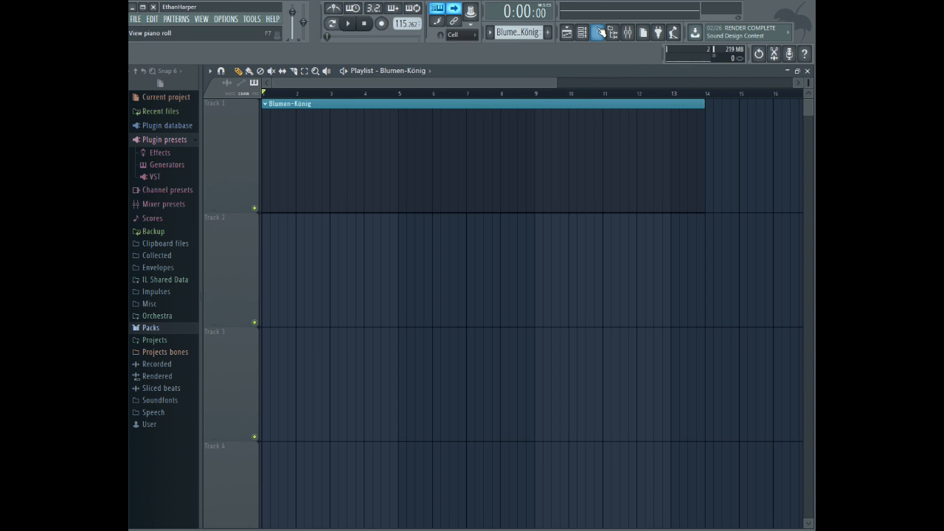
- Open the Kick channel's piano roll and maximize it over the playlist
left_click(600, 34)
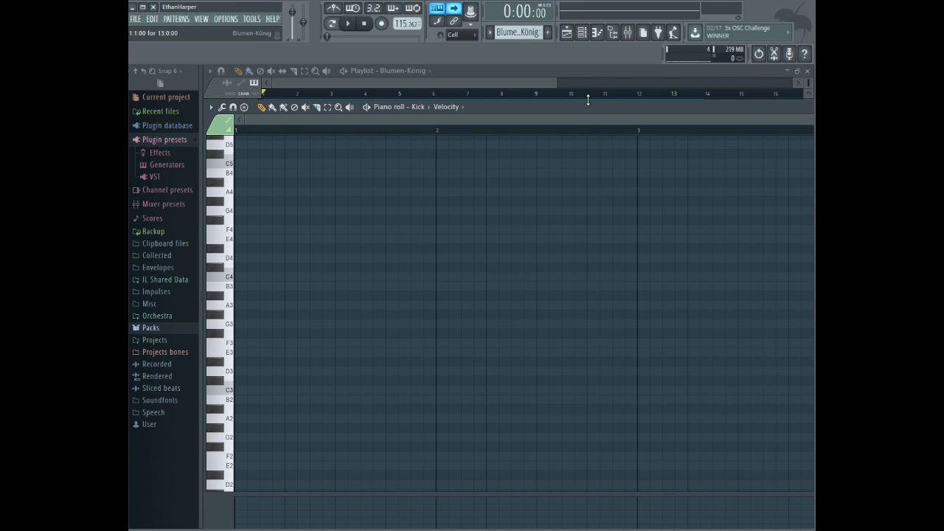
left_click_drag(588, 100, 588, 96)
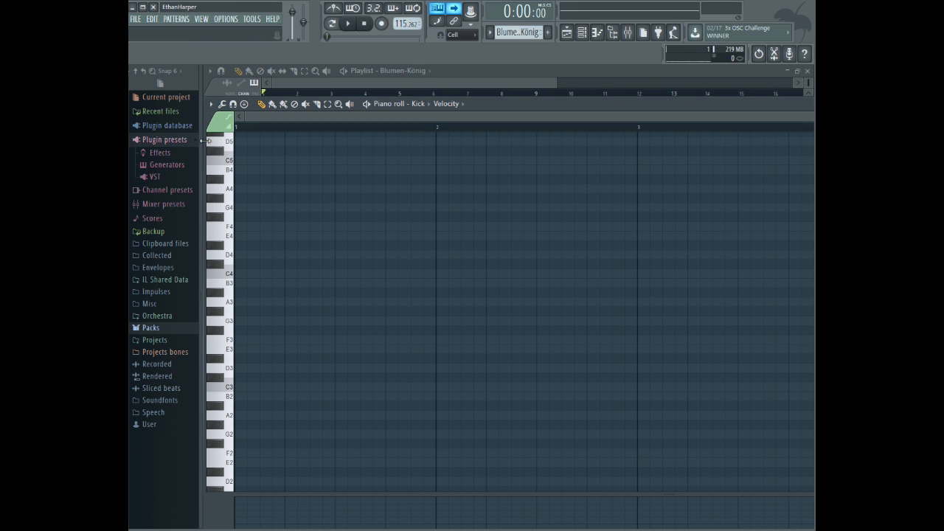
left_click_drag(205, 140, 320, 141)
double_click(616, 108)
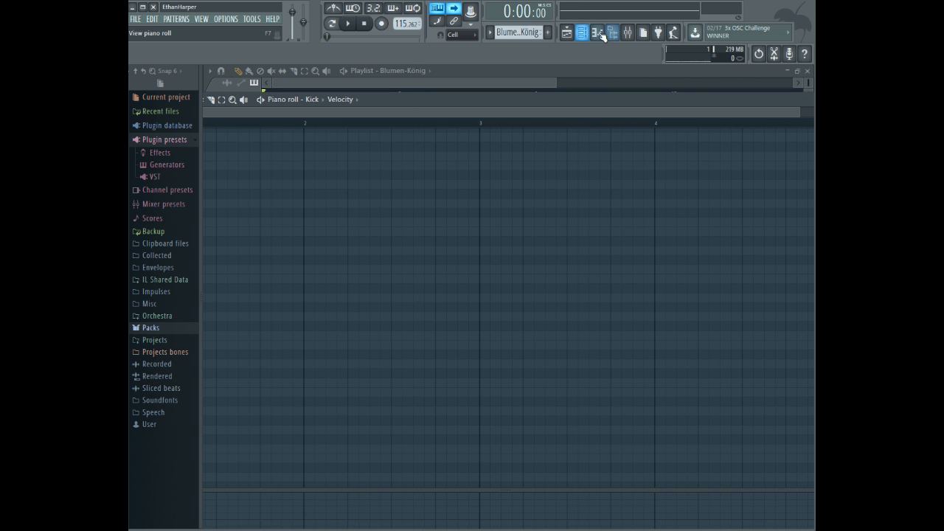
left_click(582, 33)
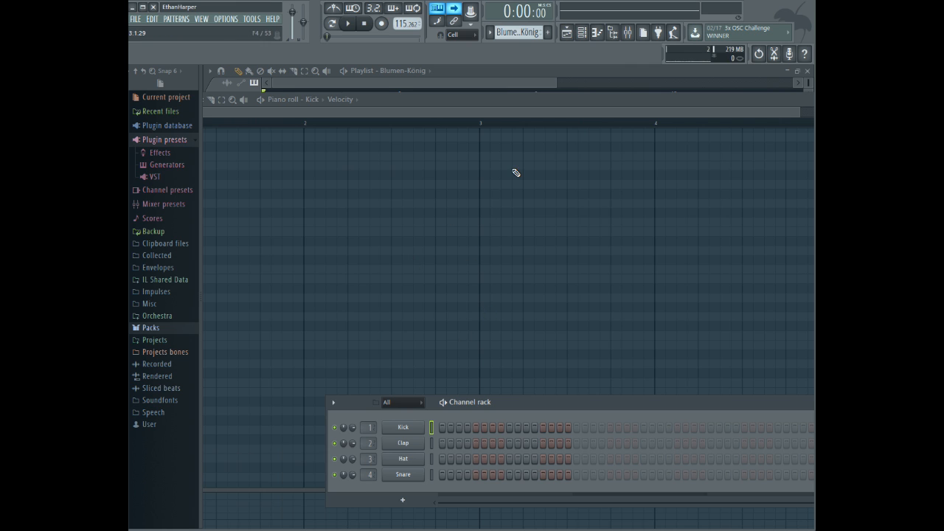
left_click(582, 33)
left_click(567, 33)
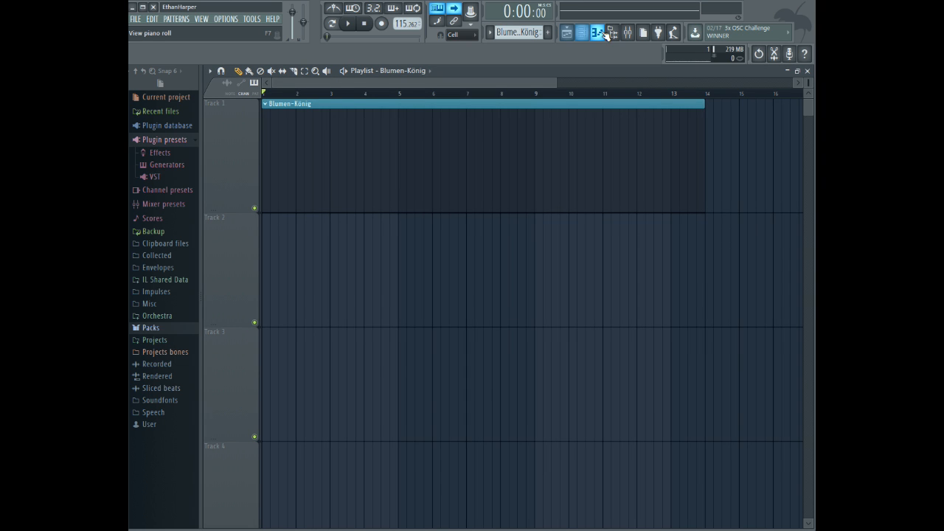
left_click(600, 33)
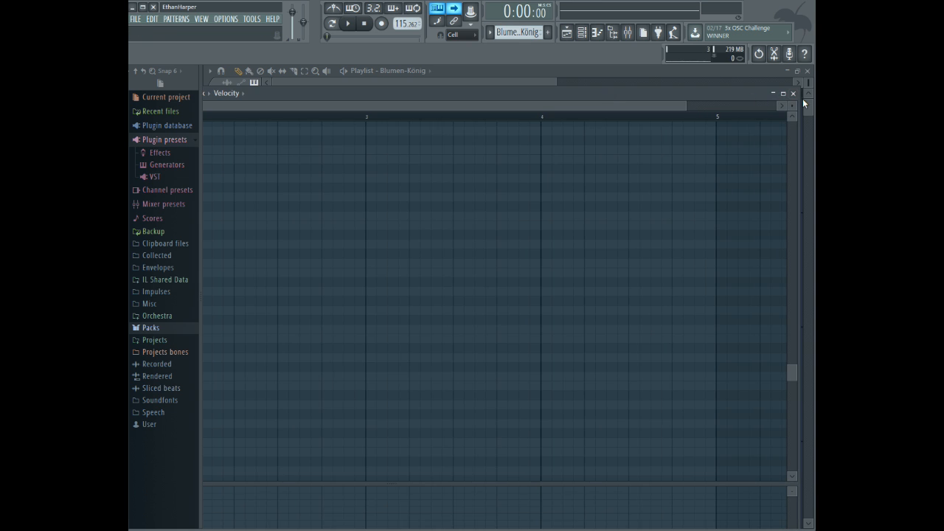
left_click(785, 98)
scroll(539, 180, "up", 3)
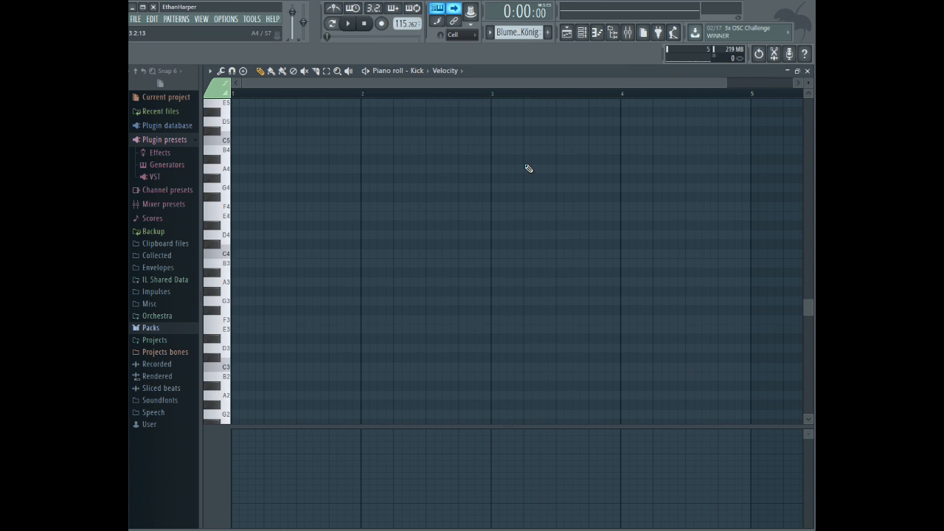
- Try out two notes in bar 2 of the Kick piano roll, removing each one again
left_click(432, 222)
right_click(432, 221)
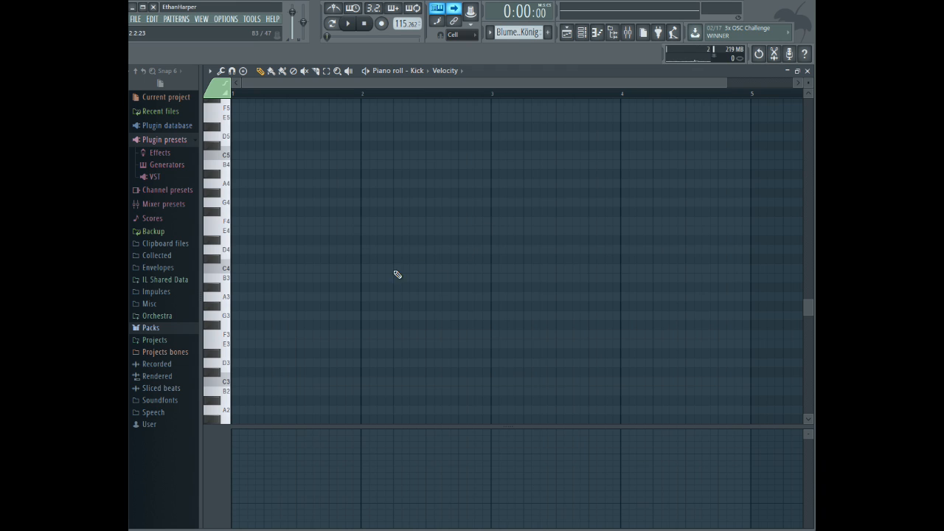
left_click(415, 239)
right_click(416, 235)
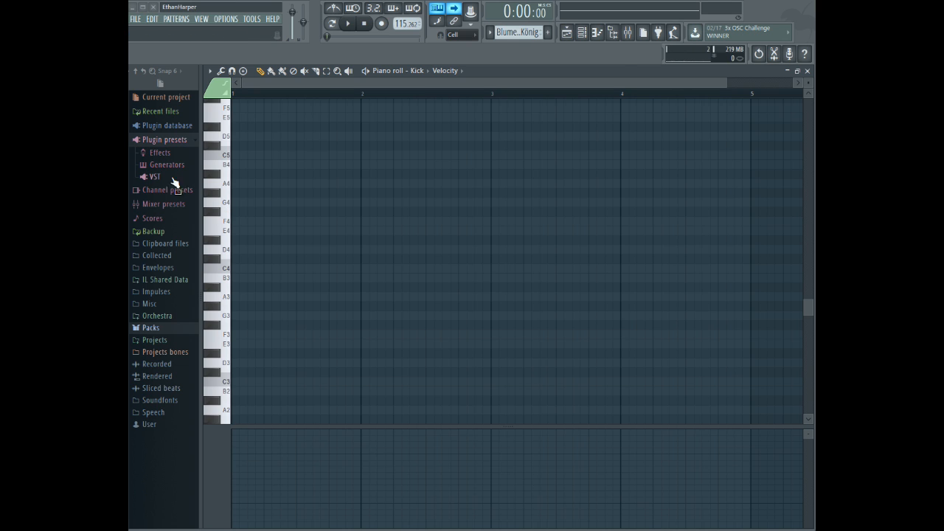
left_click(159, 317)
left_click(158, 317)
left_click(158, 329)
left_click(145, 330)
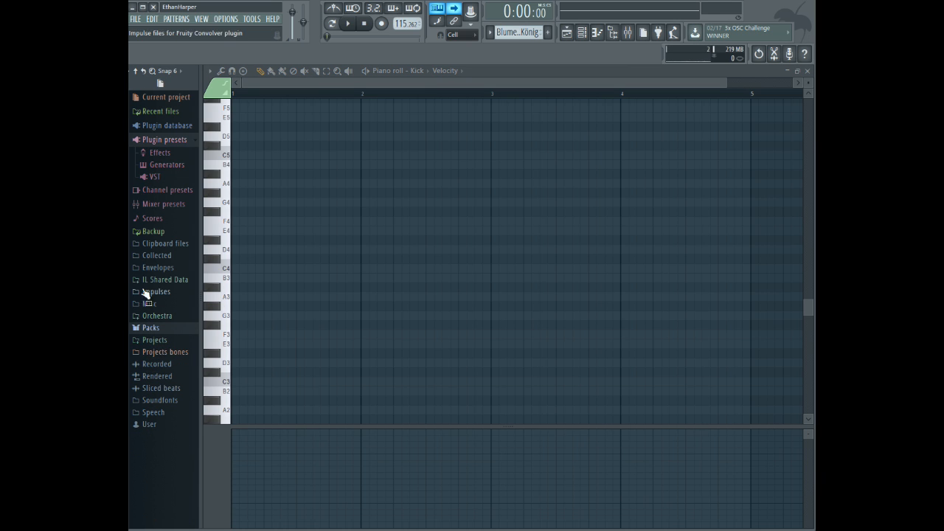
- Browse the generator plugin presets and expand the Wasp presets down to the Vsynth entries
left_click(161, 165)
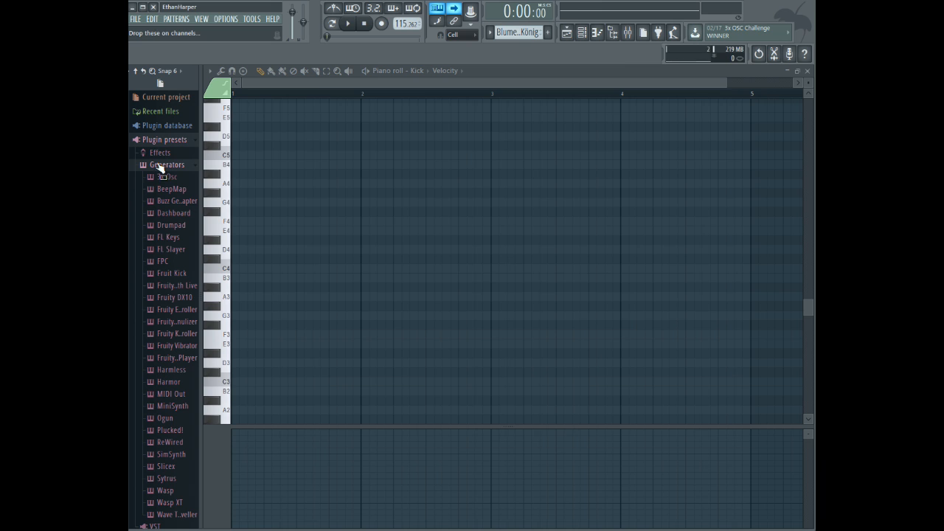
scroll(150, 204, "down", 3)
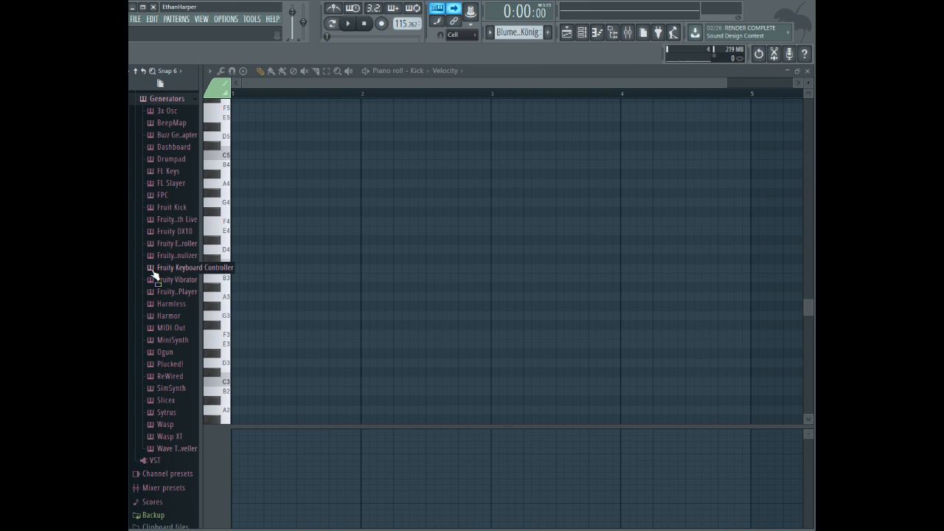
scroll(151, 277, "down", 3)
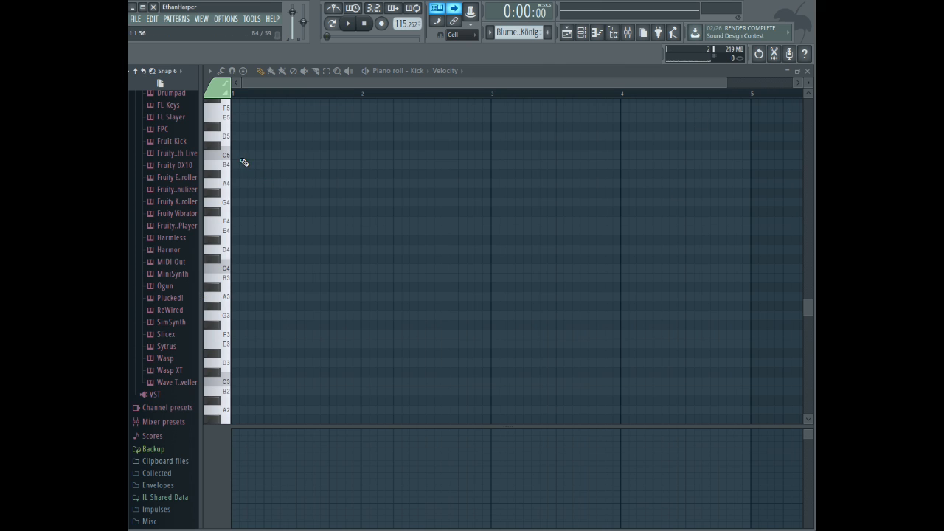
left_click(176, 274)
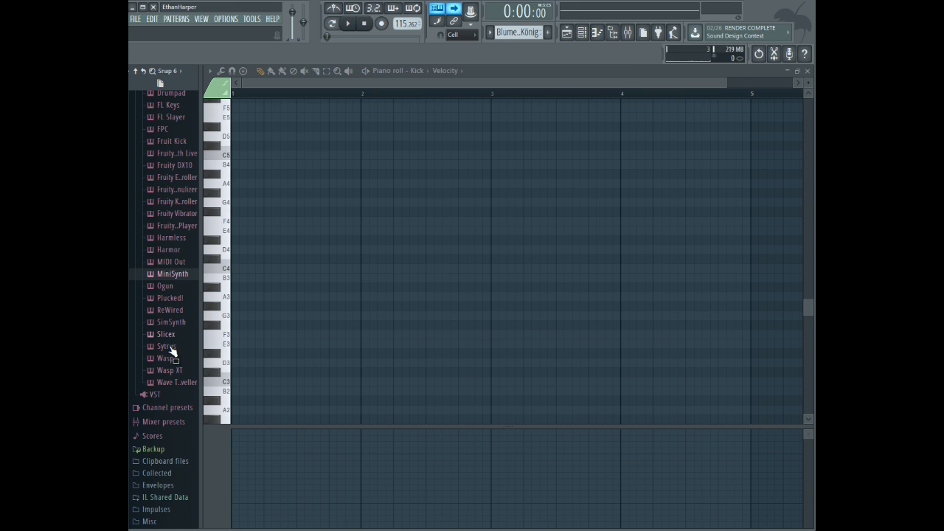
left_click(169, 359)
scroll(166, 295, "down", 10)
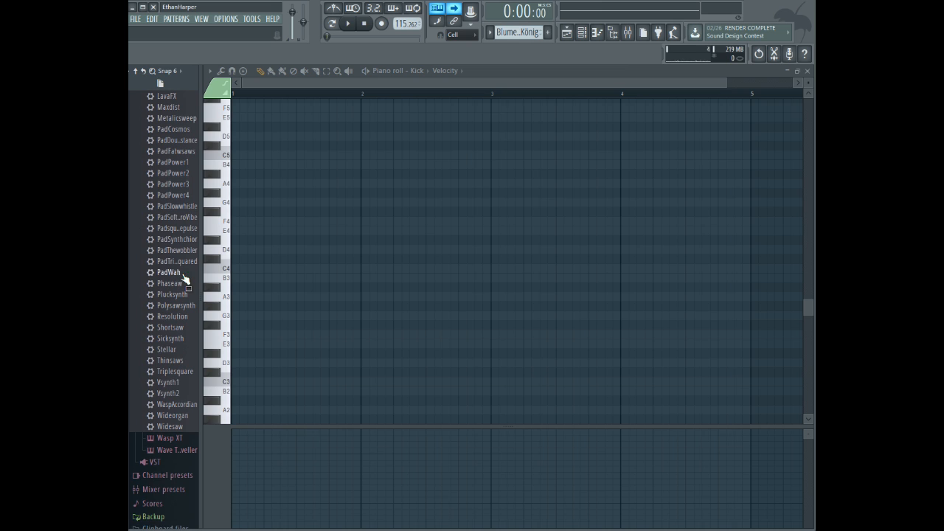
- Try to assign the Wasp preset Vsynth1 directly to the open Kick piano roll
right_click(175, 383)
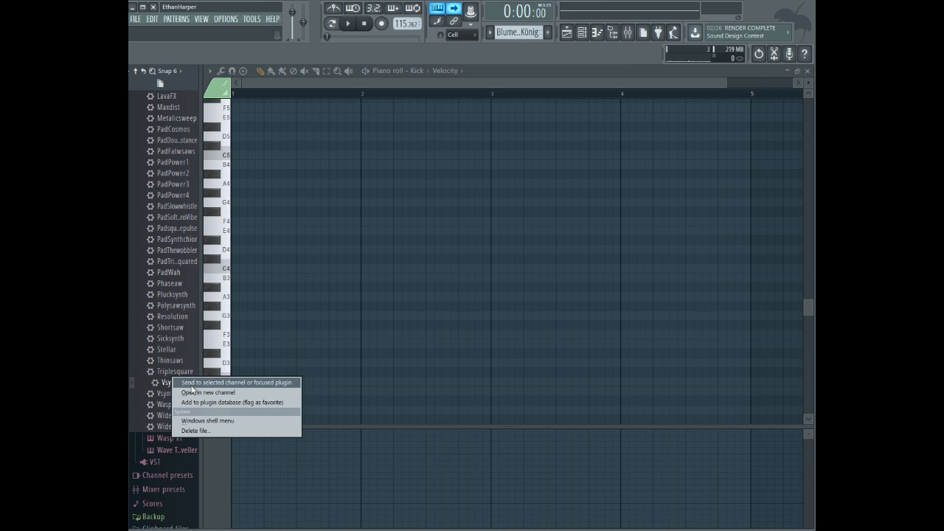
left_click(134, 305)
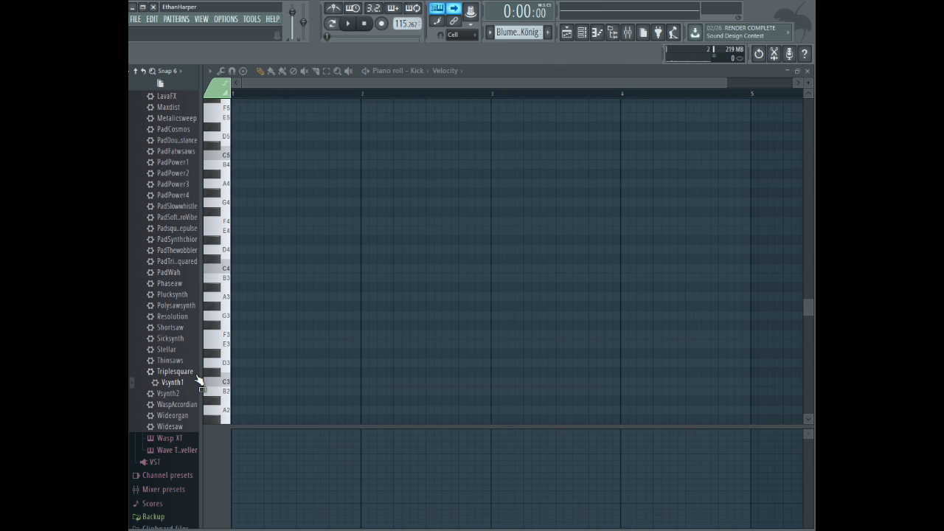
left_click_drag(198, 380, 417, 71)
left_click(417, 74)
left_click(417, 75)
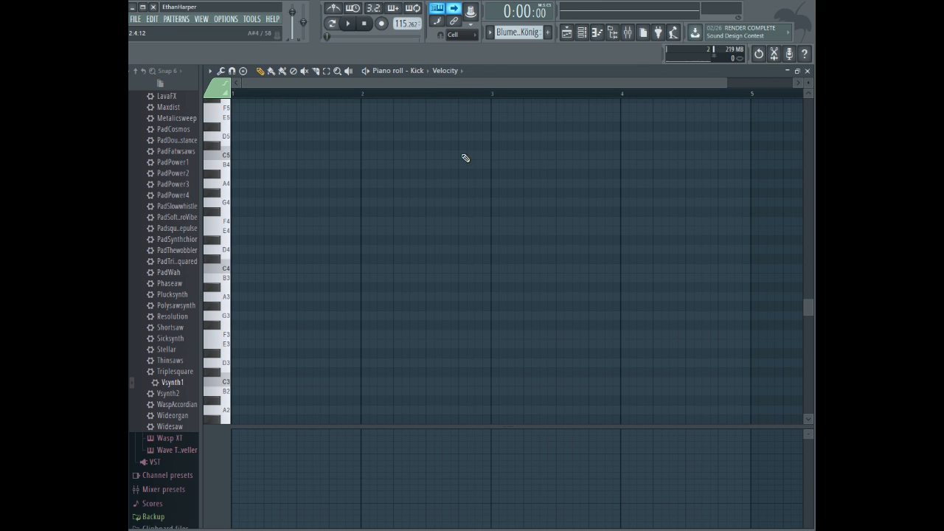
- Send the Vsynth1 preset to the selected channel and reopen its piano roll around octaves 3 to 5
right_click(171, 384)
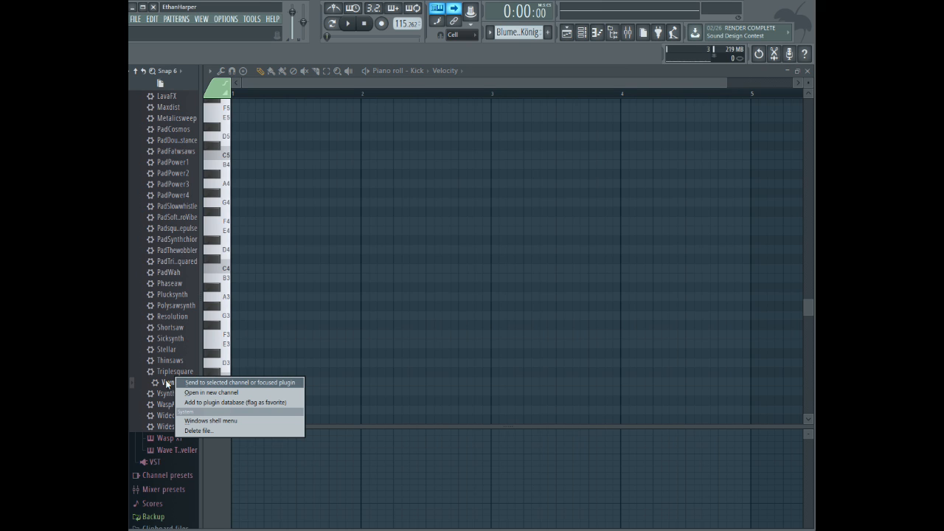
left_click(214, 385)
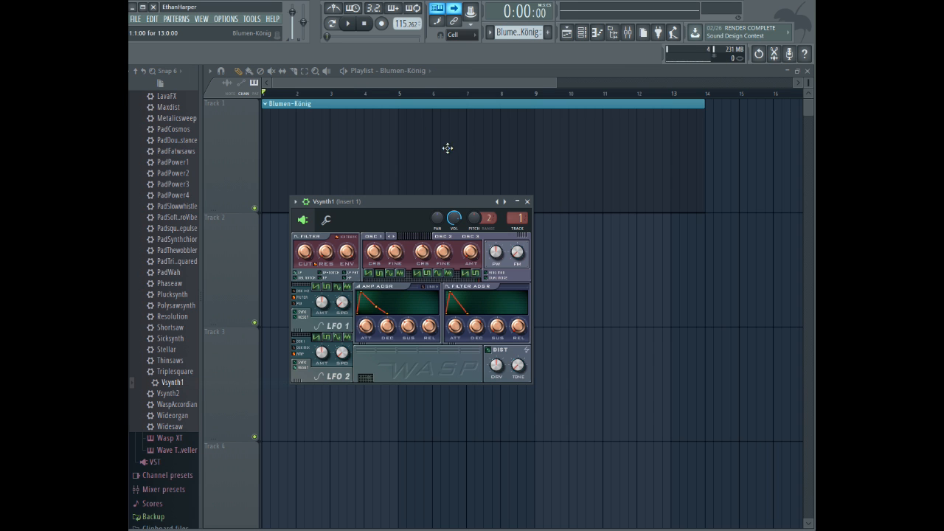
left_click(597, 33)
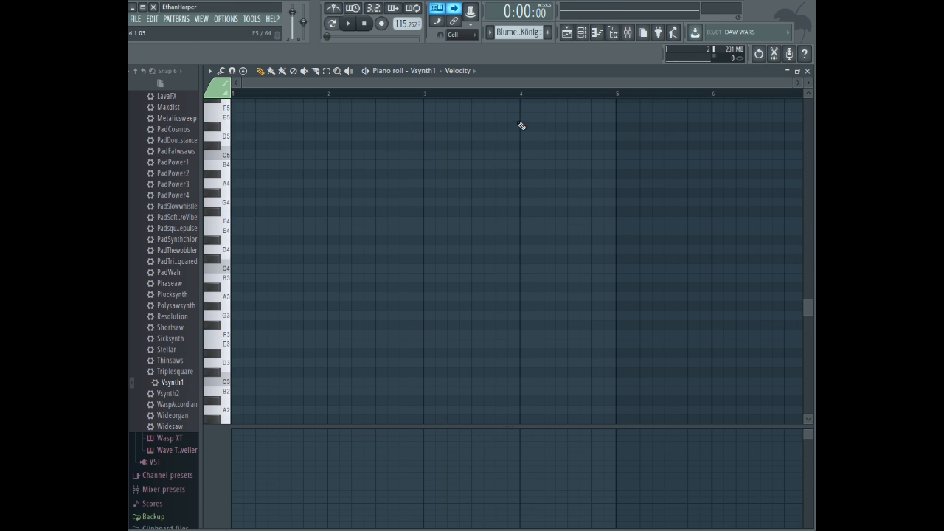
scroll(489, 148, "up", 3)
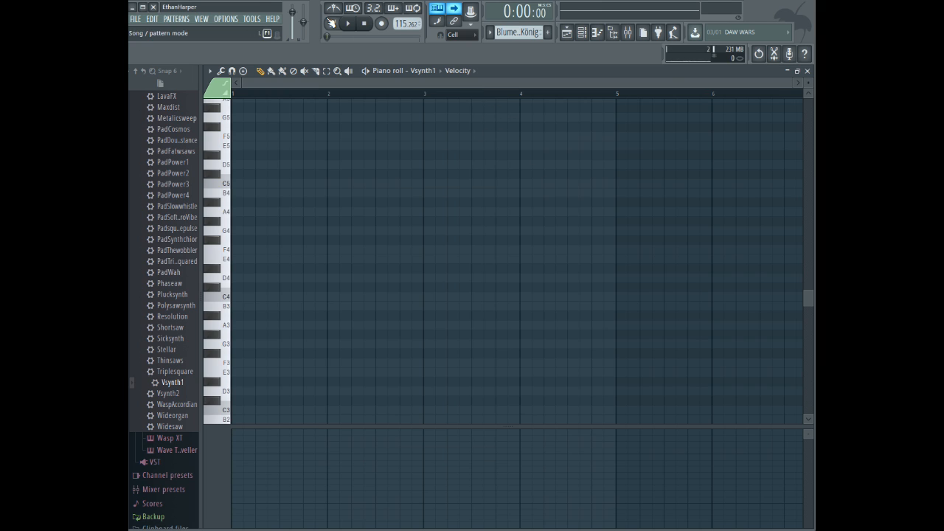
- Audition the Vsynth1 sound by playing individual notes around octave 5 in its piano roll
left_click(439, 12)
left_click(439, 11)
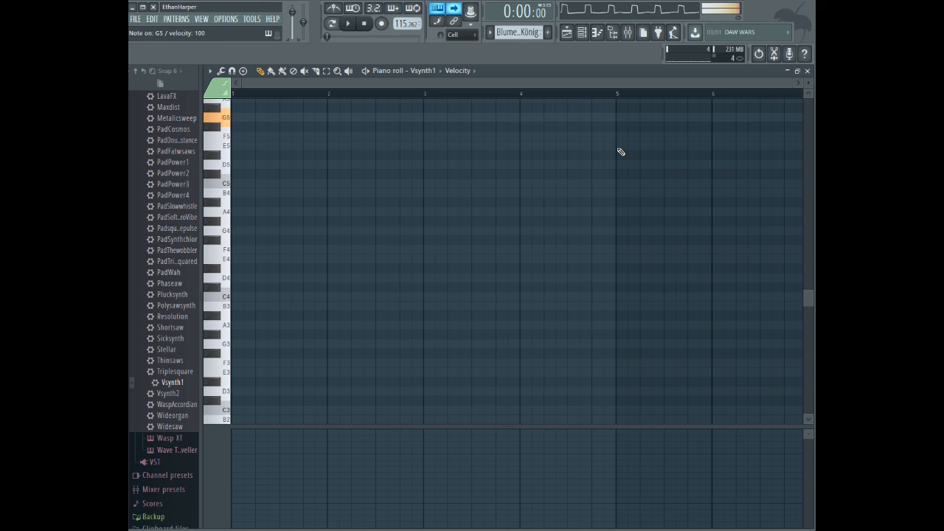
scroll(542, 177, "up", 1)
scroll(542, 177, "up", 1)
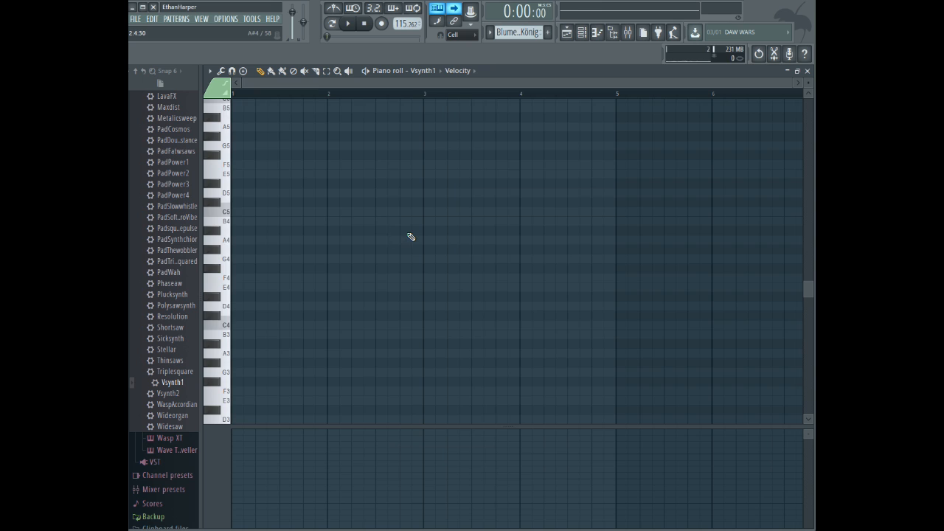
scroll(411, 237, "up", 2)
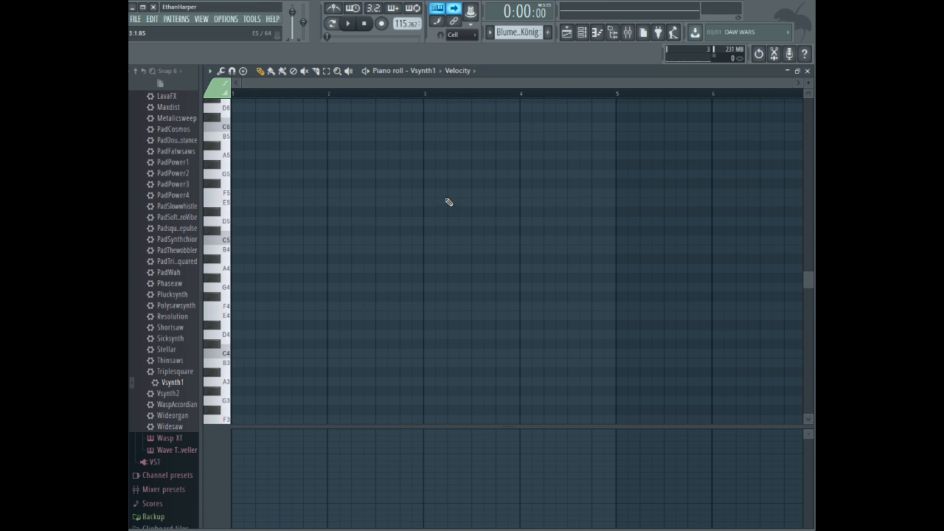
left_click_drag(228, 177, 229, 221)
scroll(452, 265, "up", 2)
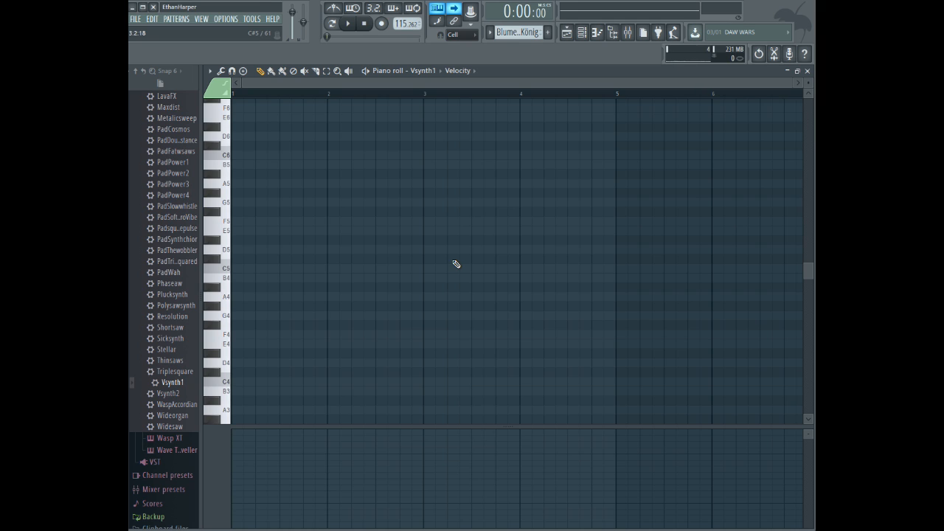
key("n")
key("n")
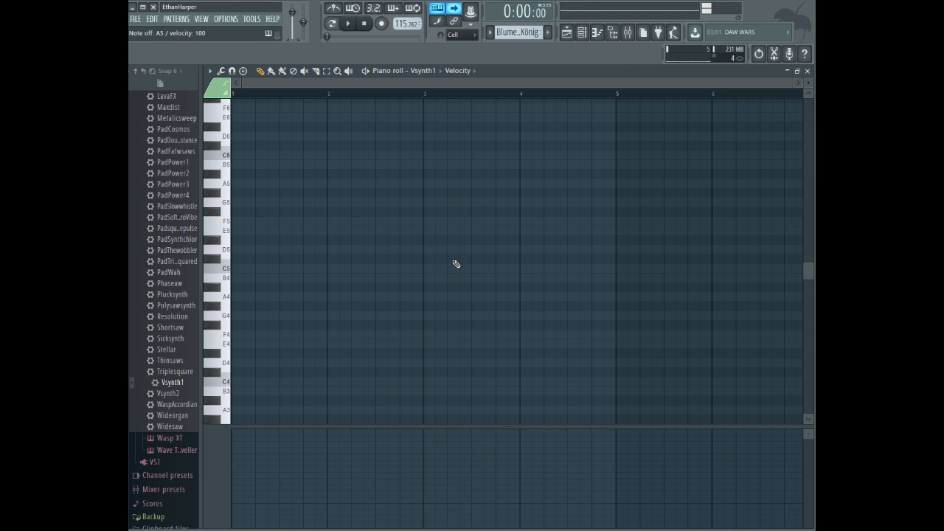
key("n")
key("b")
key("v")
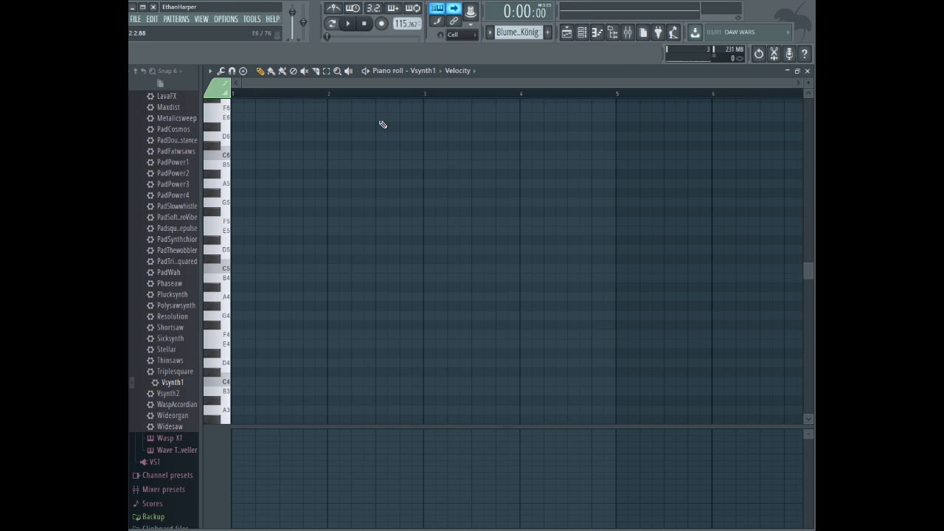
- Open the Vsynth1 settings and adjust the amp and filter envelopes for a shorter attack
left_click(426, 72)
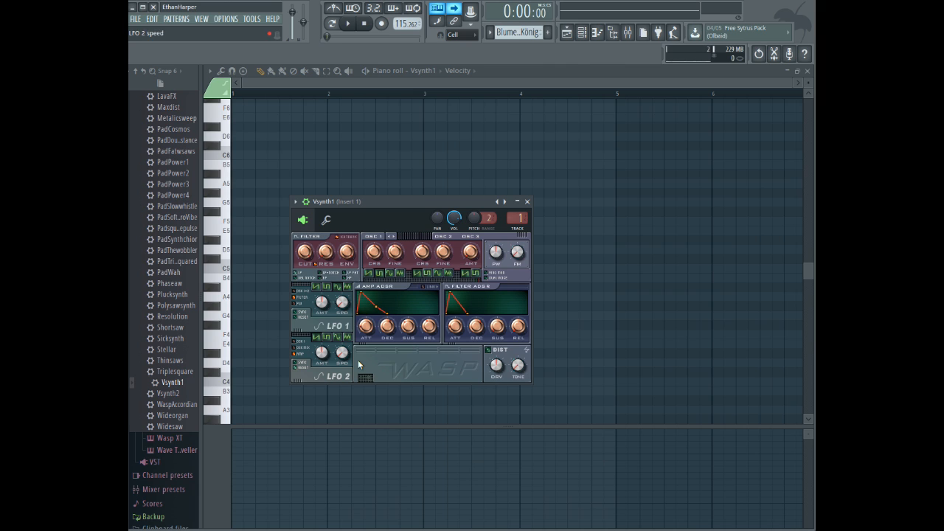
left_click_drag(368, 328, 384, 321)
left_click_drag(452, 327, 453, 336)
left_click_drag(469, 331, 469, 327)
- Play several test notes to audition the adjusted Vsynth1 envelopes and close the synth window
key("w")
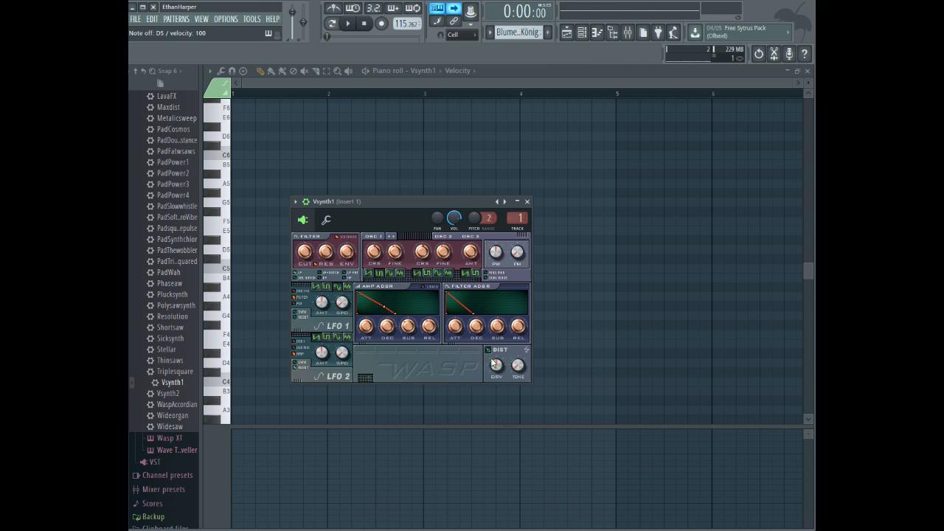
key("y")
key("t")
key("y")
key("w")
key("e")
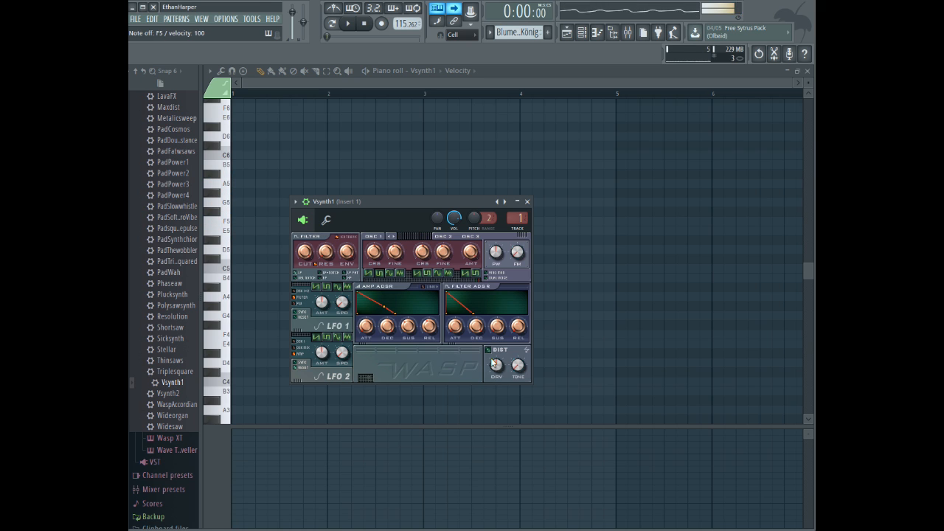
left_click(356, 87)
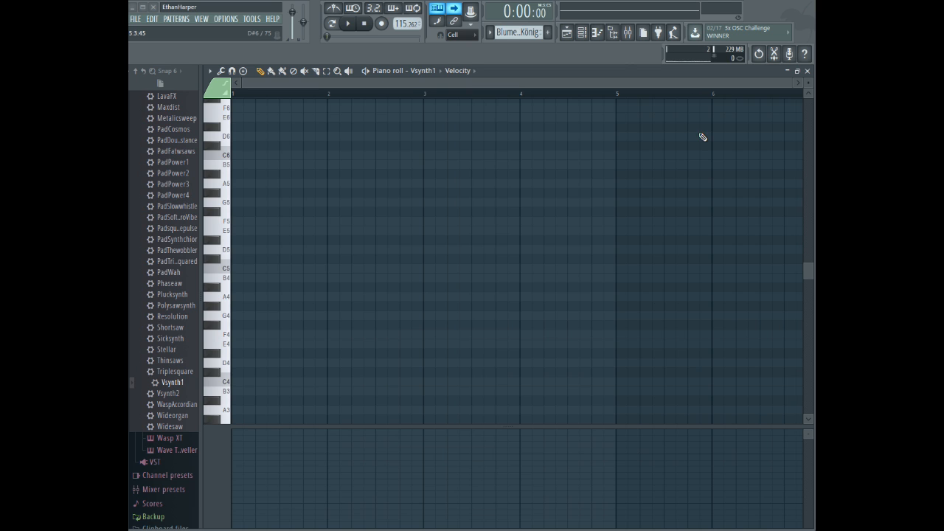
- Place half-beat notes in bar 1: E5 on beat 1, E5 and F#5 in beat 2, and G5 on beat 3
left_click_drag(236, 250, 246, 233)
left_click(259, 231)
left_click(273, 213)
left_click(285, 203)
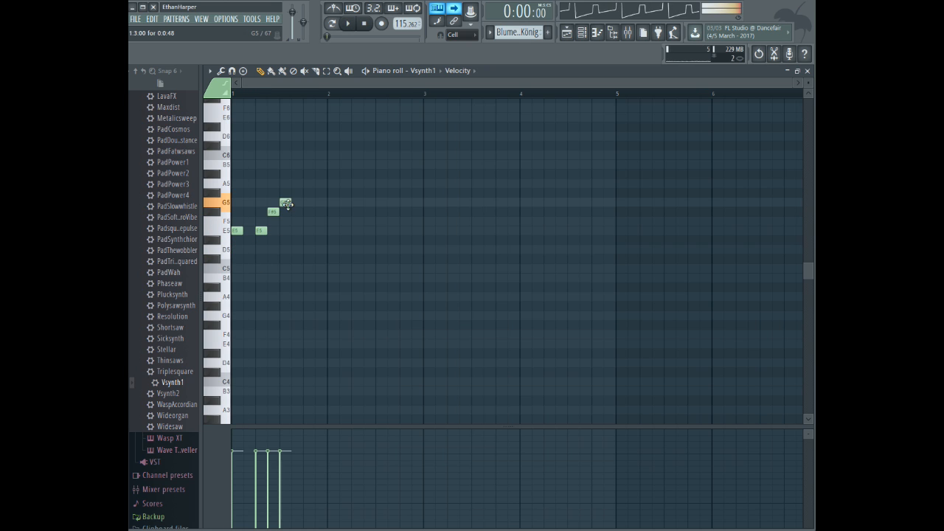
double_click(285, 202)
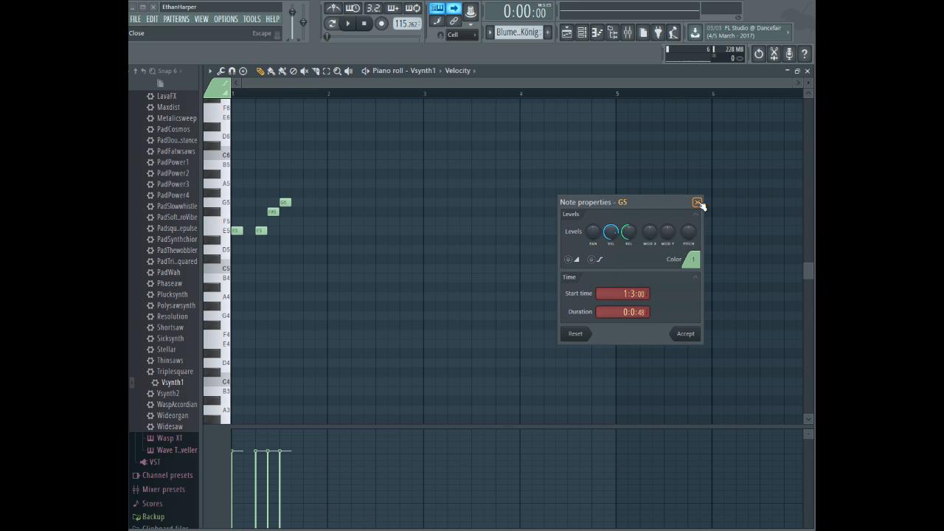
left_click(697, 202)
left_click_drag(791, 81, 558, 82)
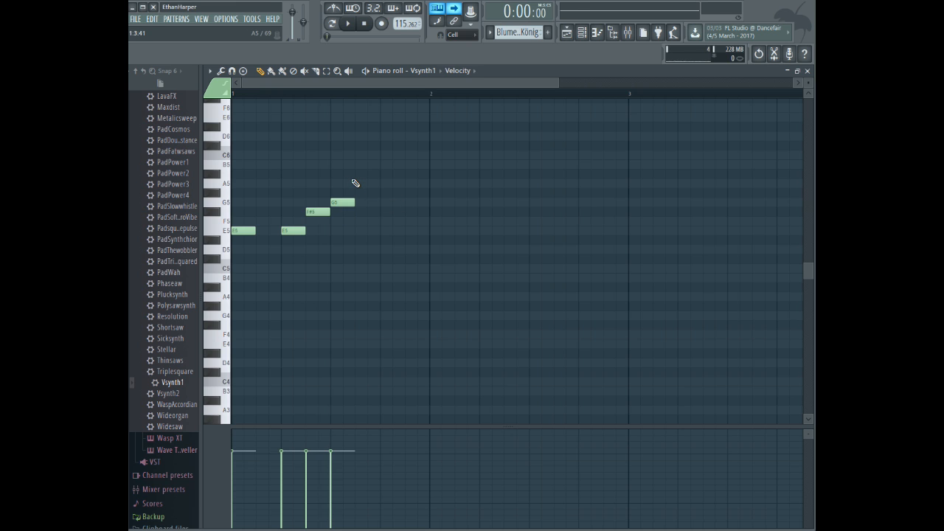
- Raise the G5 note to G#5 and add an E5 note on beat 4 of bar 1, checking by playback
key("space")
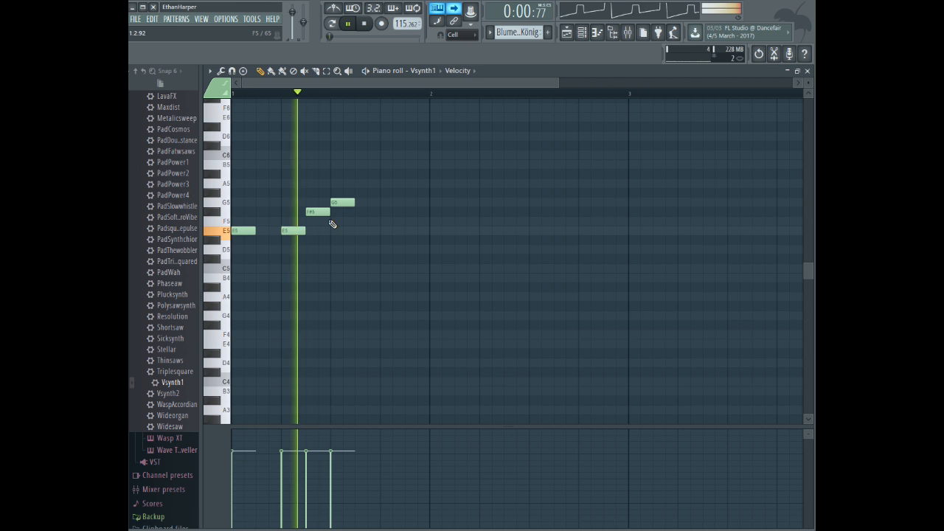
key("space")
mouse_move(335, 203)
left_mouse_down()
mouse_move(337, 184)
mouse_move(337, 196)
left_mouse_up()
key("space")
left_click(387, 221)
key("space")
left_click_drag(386, 221, 387, 231)
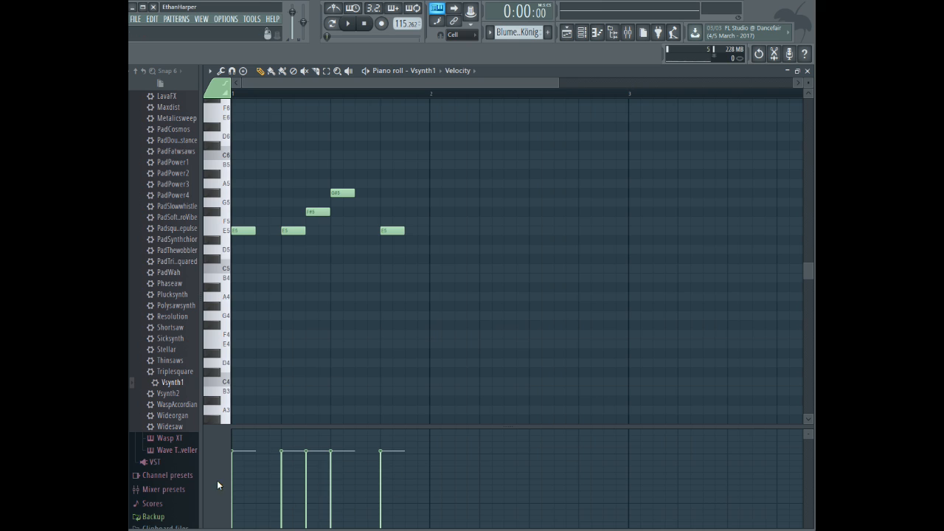
left_click(455, 70)
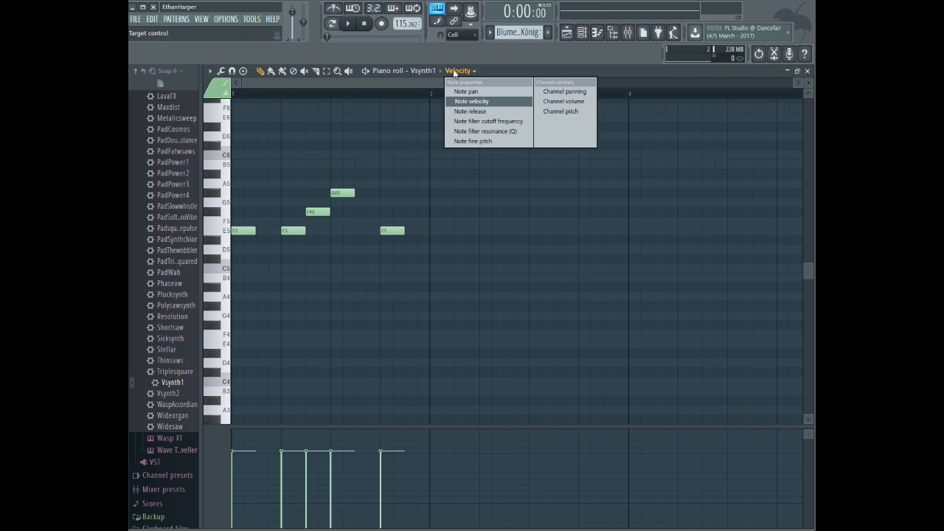
left_click(465, 69)
left_click(465, 70)
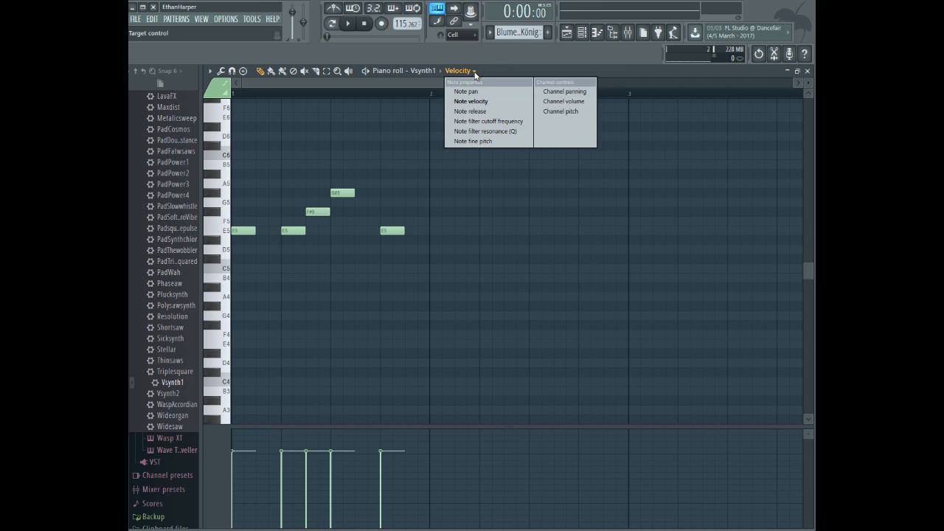
left_click(469, 74)
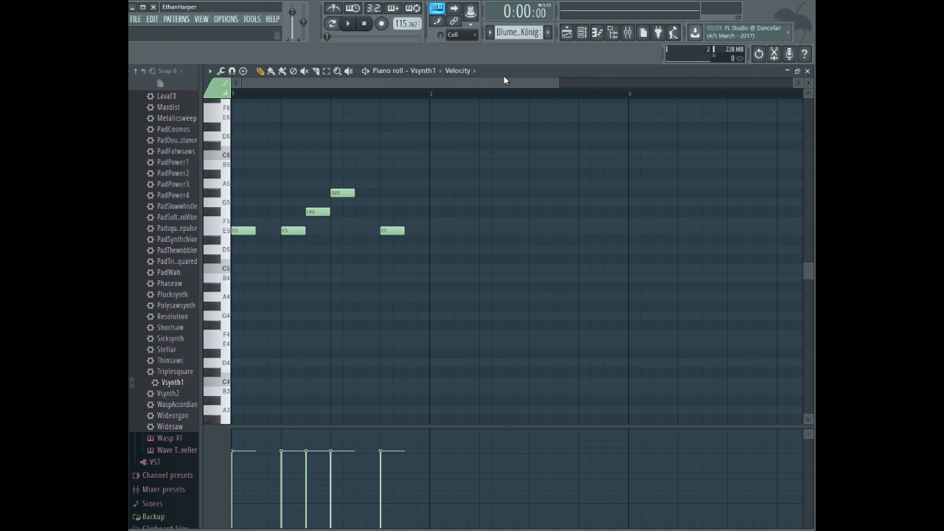
- Add an E5 note with reduced velocity after the first note and an equally quiet G#5 after the existing G#5
left_click(261, 231)
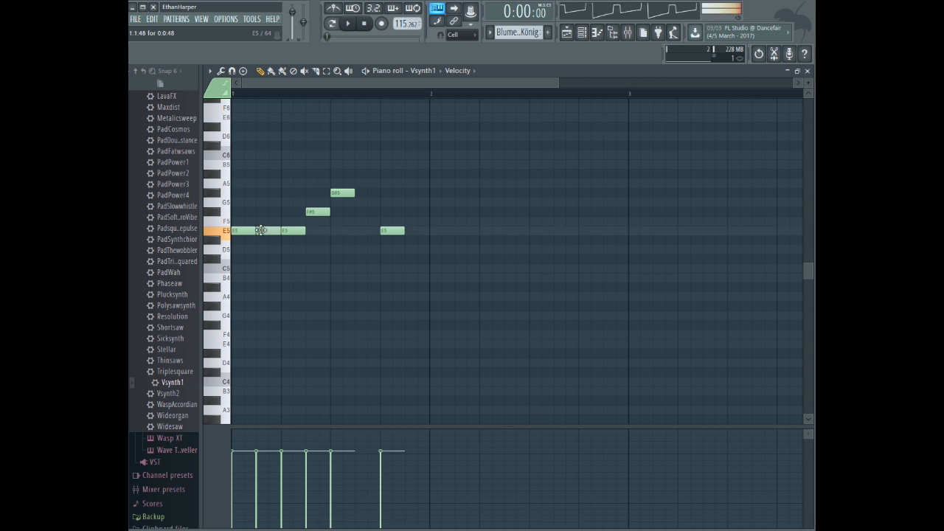
double_click(260, 230)
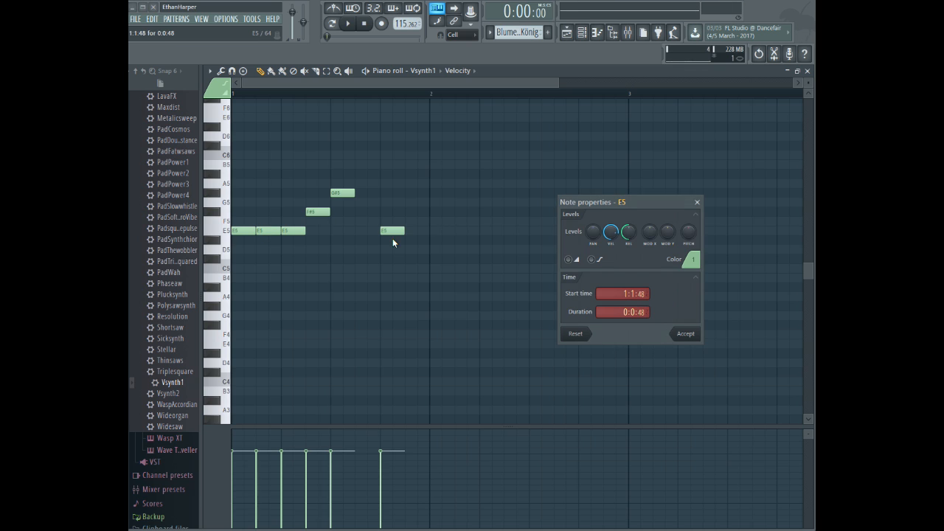
left_click(697, 202)
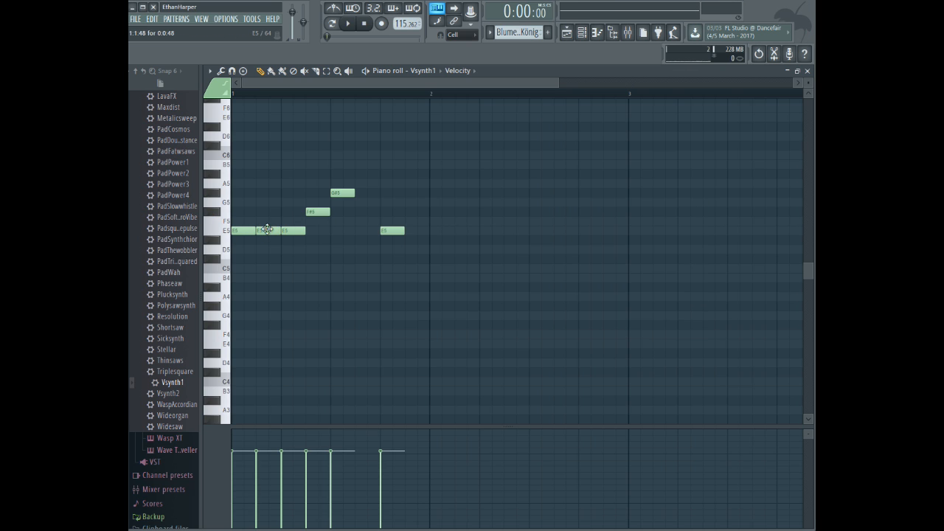
double_click(267, 229)
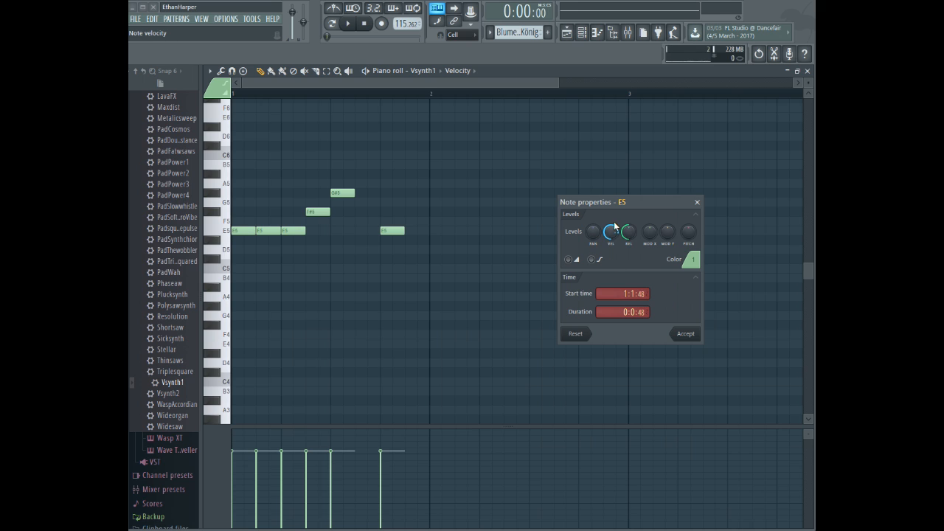
left_click_drag(610, 239, 609, 242)
left_click(687, 336)
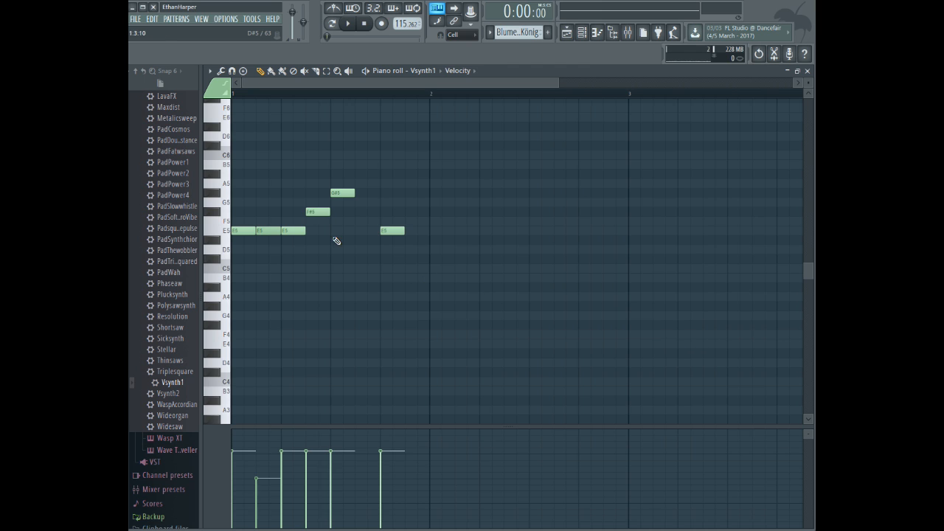
key("space")
key("space")
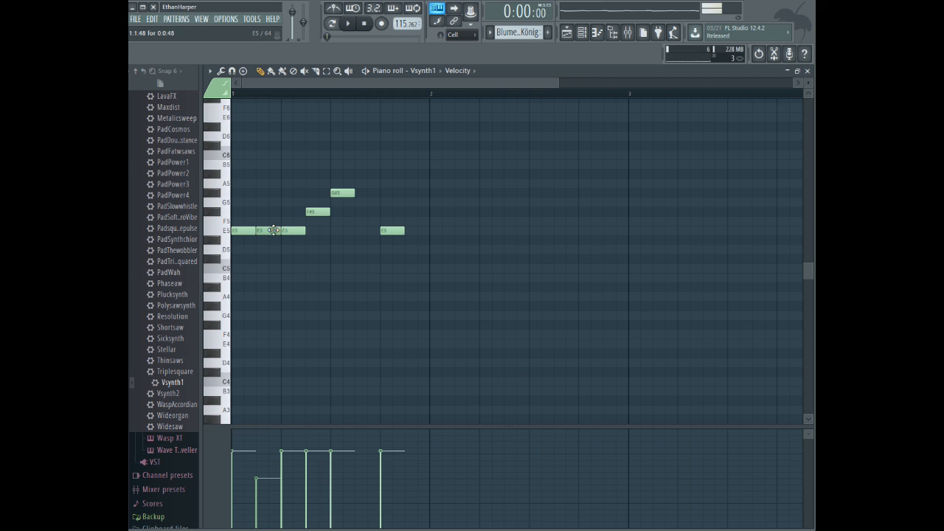
left_click(361, 193)
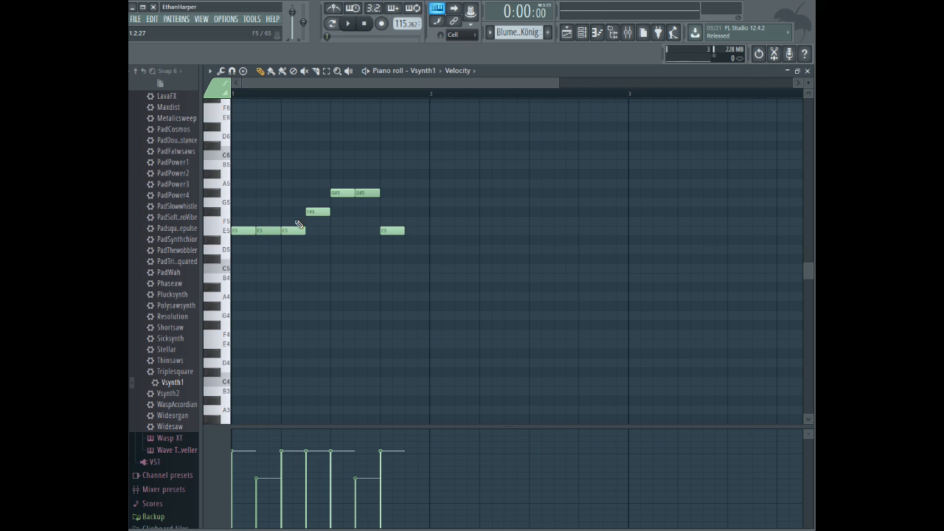
left_click(458, 194)
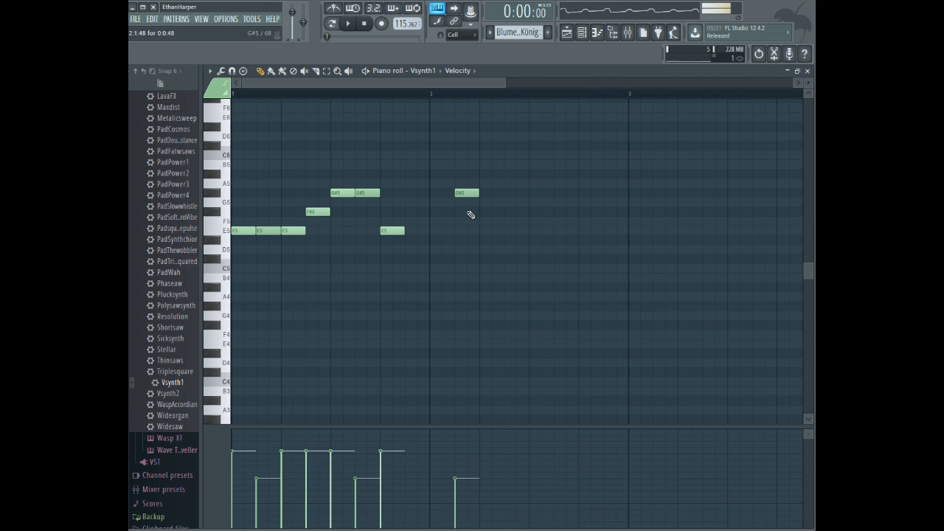
left_click(472, 220)
left_click(422, 221)
right_click(457, 193)
right_click(483, 220)
right_click(429, 221)
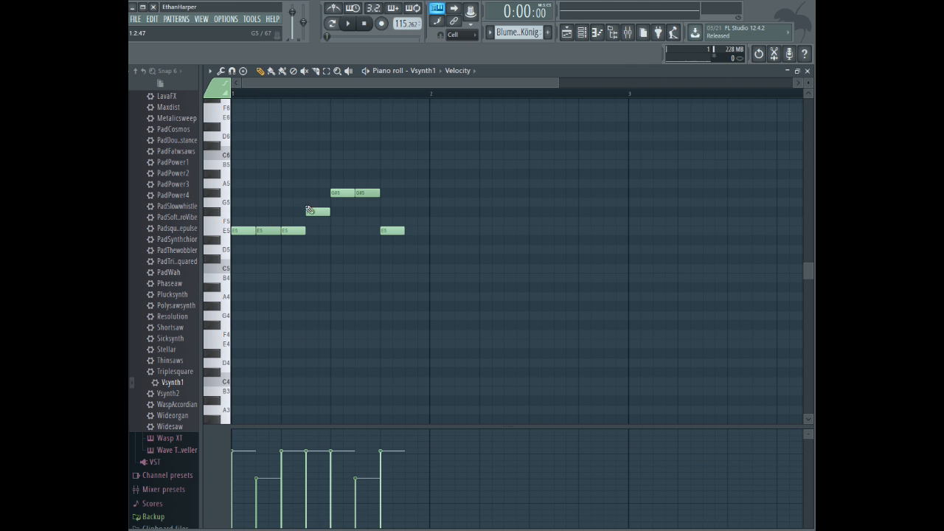
- Play back the bar and add a quieter E5 note in the last half beat of bar 1
key("space")
key("space")
left_click(415, 231)
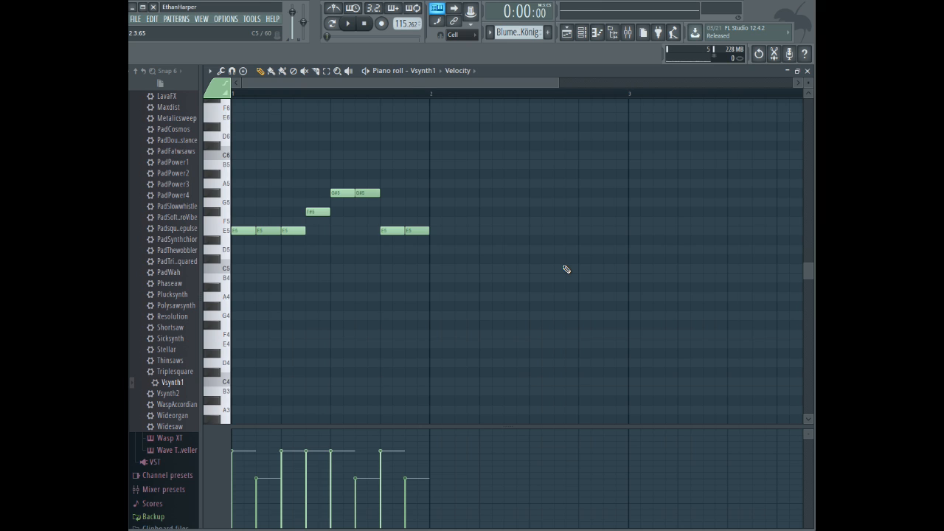
- Lower the velocity of all notes together, play back the pattern, and clear the note selection
key("ctrl+a")
double_click(397, 232)
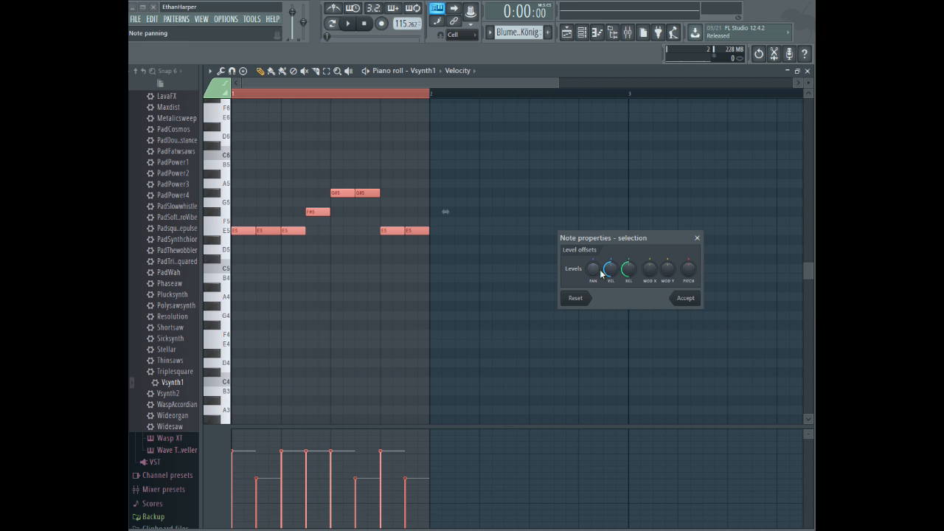
left_click_drag(611, 269, 611, 275)
left_click(682, 299)
key("space")
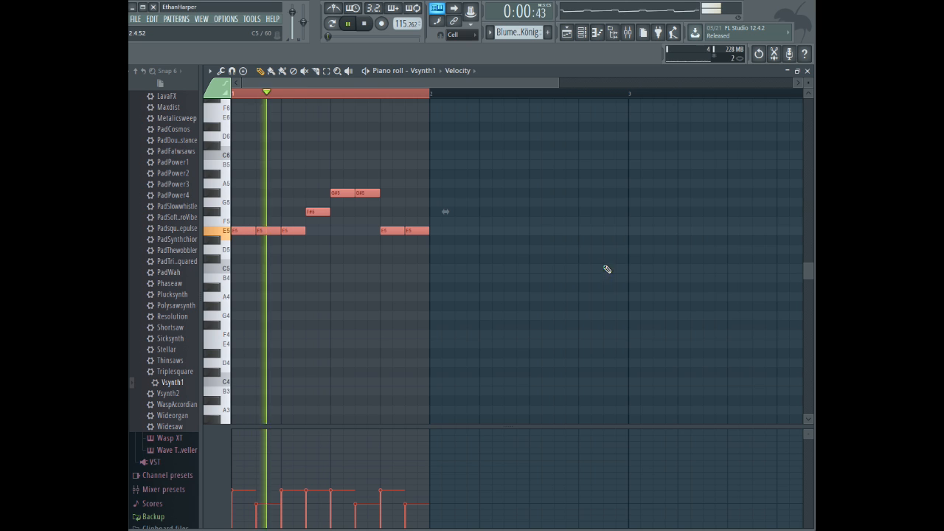
left_click(326, 73)
left_click(322, 101)
left_click(261, 73)
key("space")
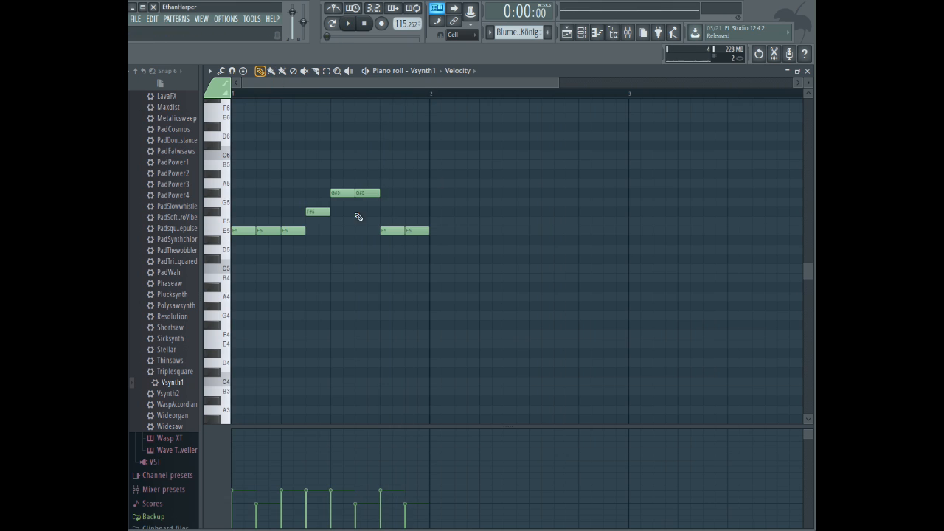
- Fill the first three beats of bar 2 with three F#5, one G#5 and two D#5 notes, keeping the repeats quieter
scroll(325, 218, "down", 2)
left_click(221, 204)
left_click(434, 184)
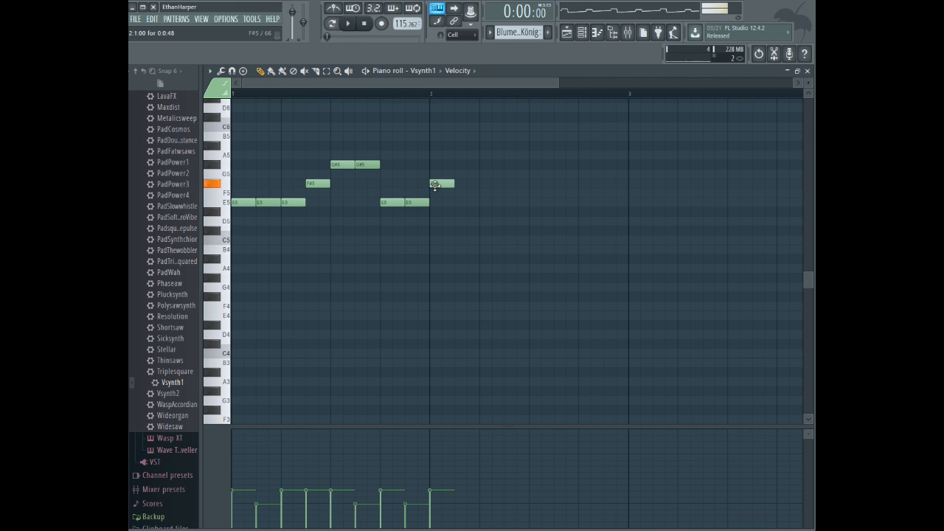
left_click(461, 184)
left_click(490, 184)
left_click(515, 164)
left_click(539, 212)
left_click(565, 212)
left_click(541, 212)
left_click(465, 184)
right_click(563, 212)
left_click(561, 212)
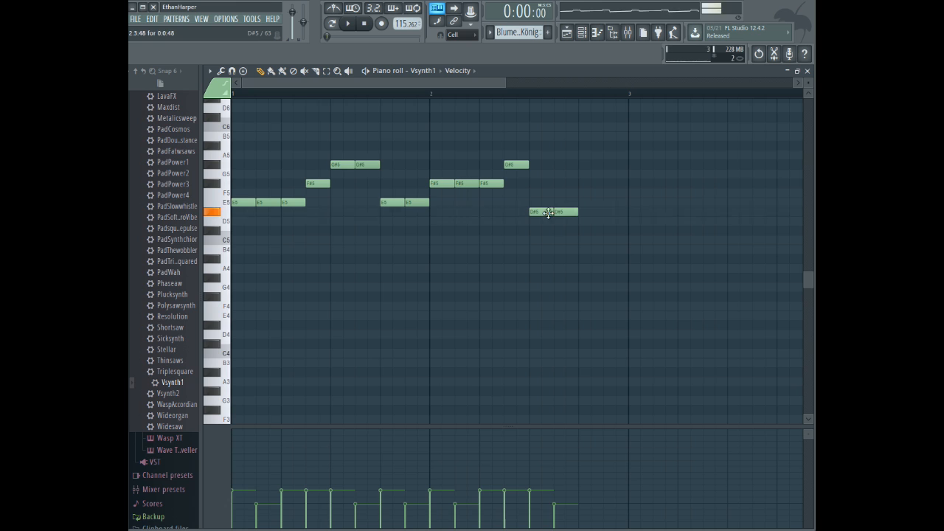
- Add two B4 notes on beat 4 of bar 2, the second one quieter, and play back the melody
left_click(588, 250)
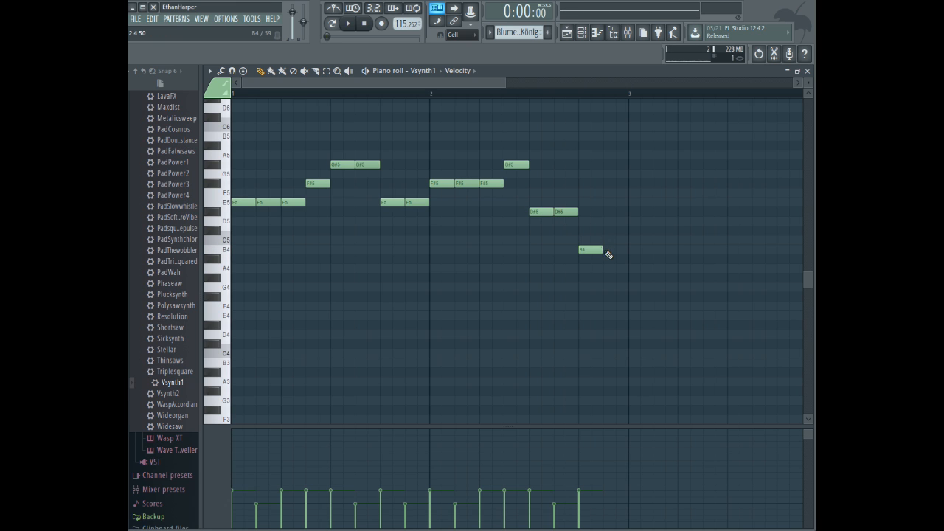
left_click(614, 250)
key("space")
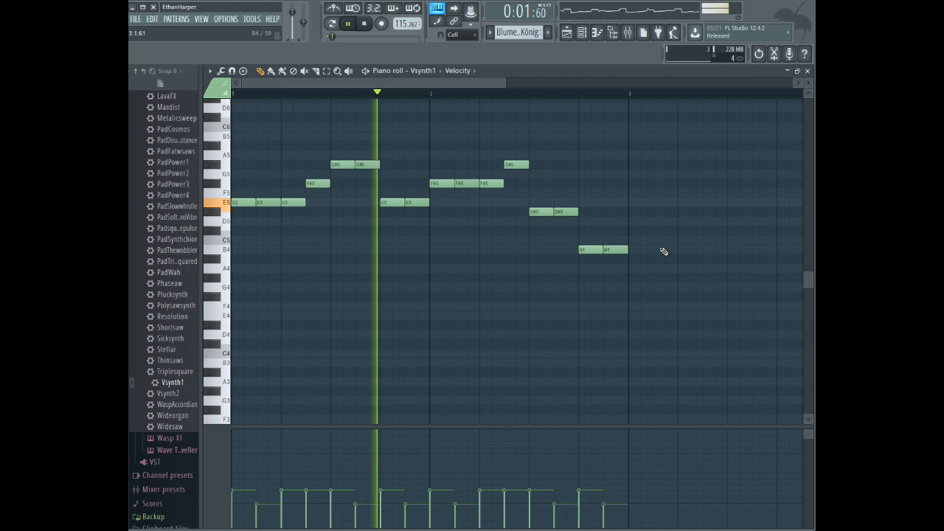
- Play back the two-bar melody from the start
key("space")
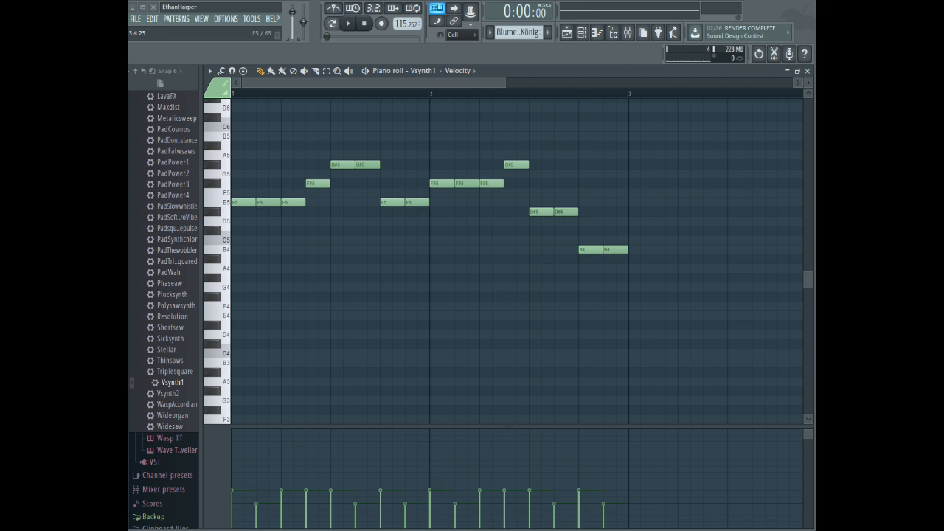
left_click(467, 93)
key("space")
key("space")
key("space")
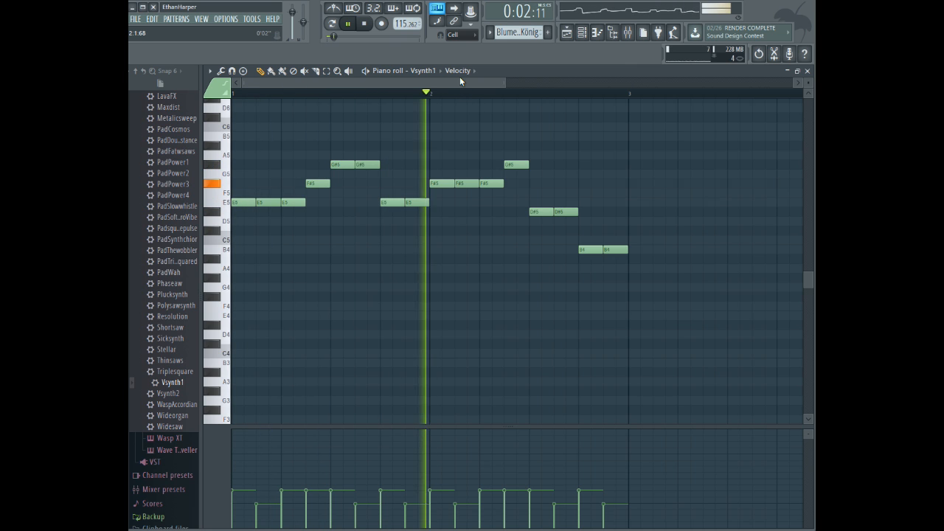
key("space")
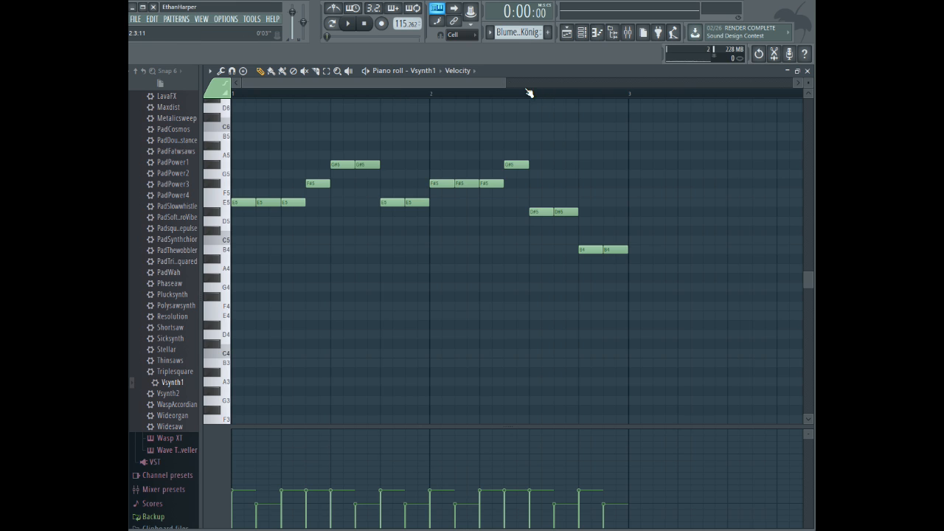
- Begin bar 3 with three half-beat E5 notes, the second one quieter, followed by an F#5
left_click_drag(503, 79, 515, 80)
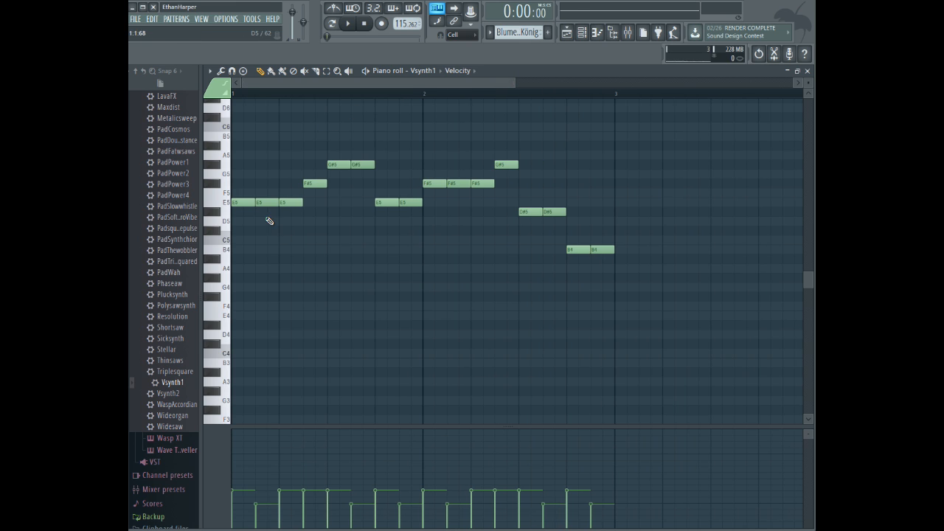
left_click(623, 194)
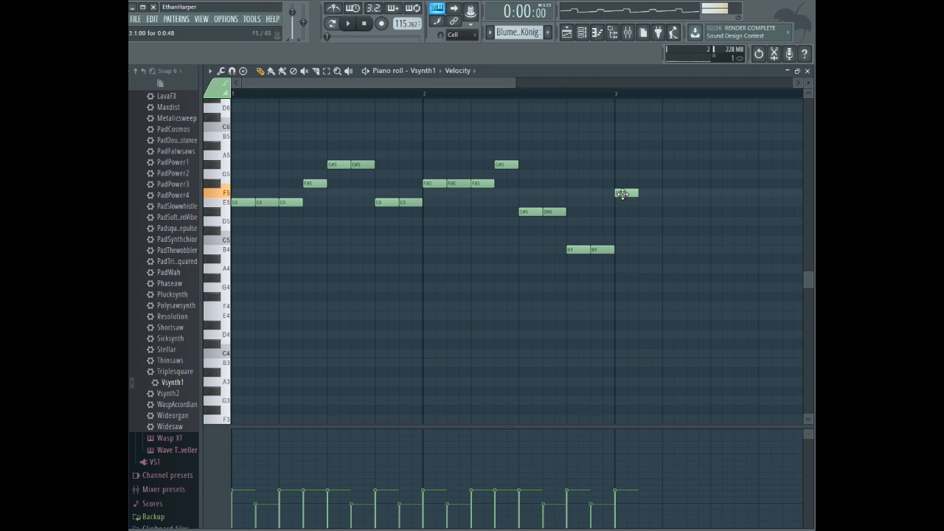
left_click_drag(623, 193, 624, 204)
left_click(643, 203)
left_click(666, 202)
left_click(691, 183)
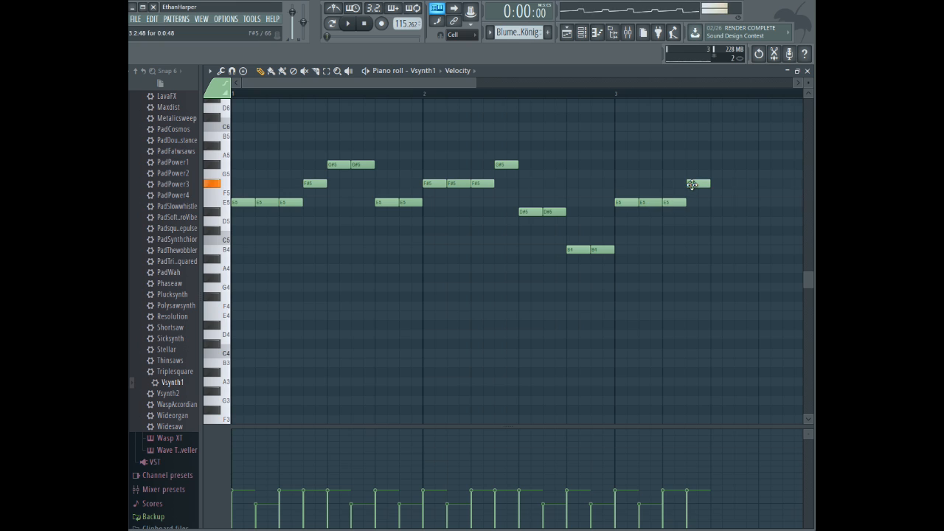
- Add a half-beat G#5 and a half-beat E5 on beat 3 of bar 3, and play back the melody
left_click(664, 200)
left_click(715, 164)
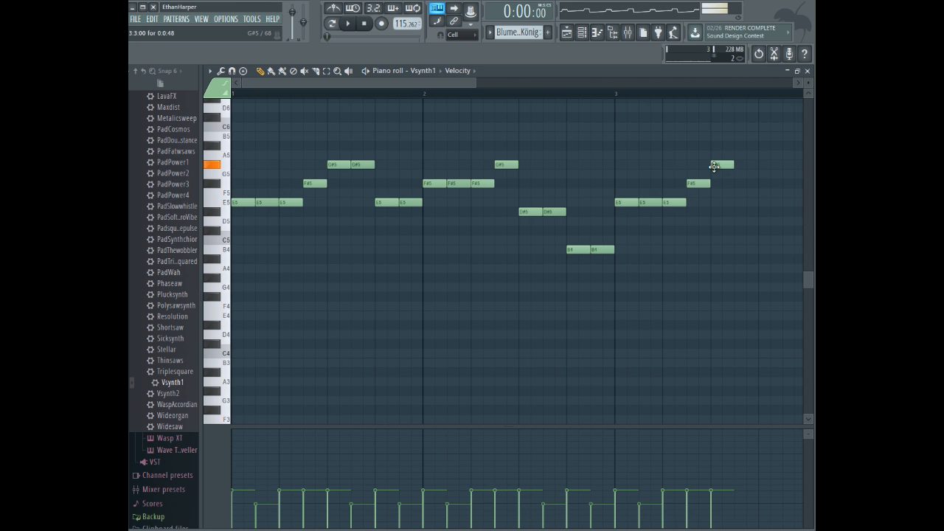
left_click(737, 202)
key("space")
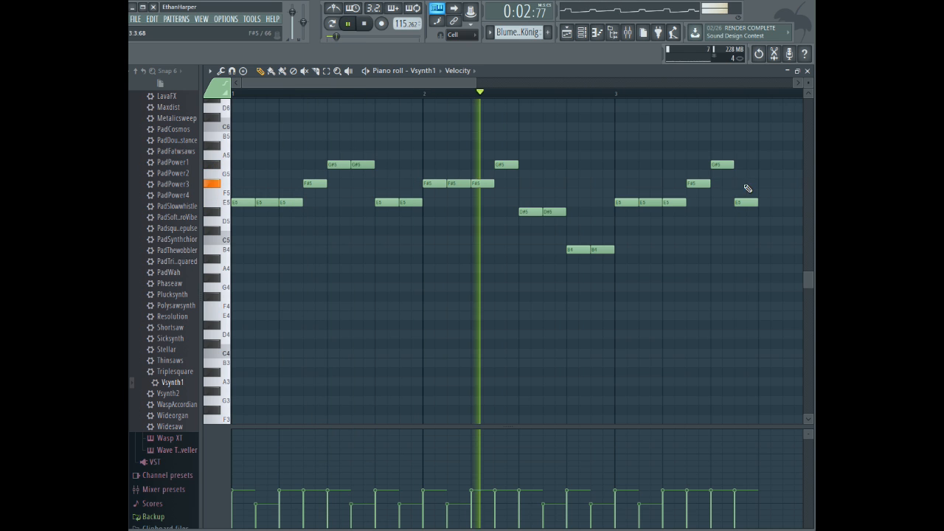
left_click_drag(455, 83, 590, 88)
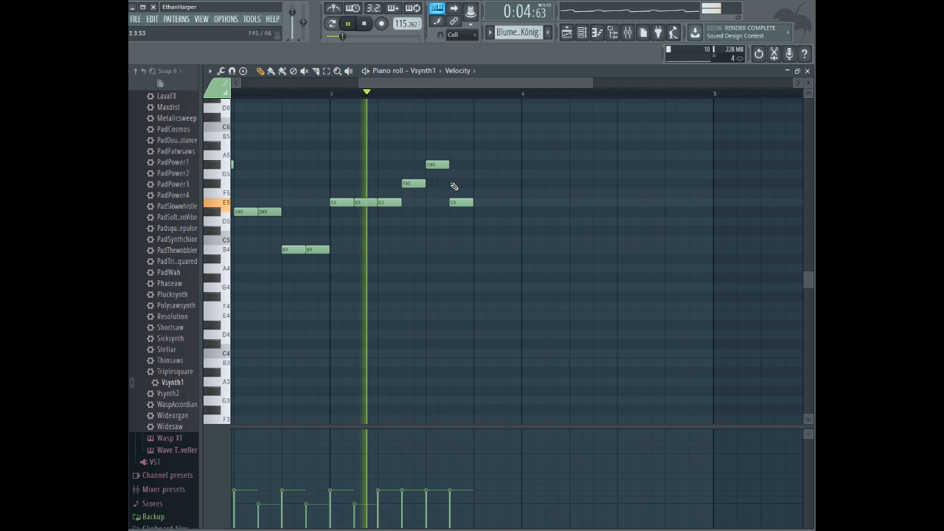
key("space")
- Add half-beat G#5 and E6 notes on beat 4 of bar 3 and a one-beat D#6 at the start of bar 4
left_click(479, 166)
left_click_drag(490, 118, 534, 114)
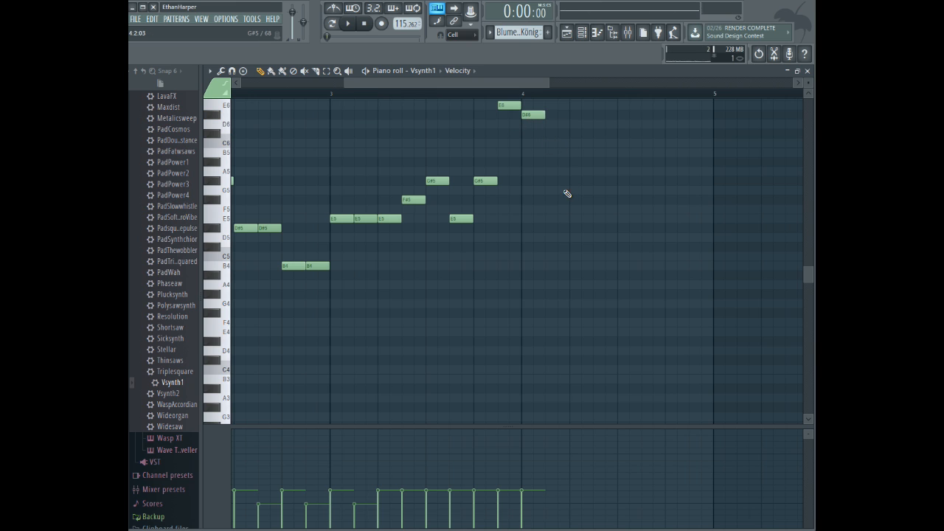
scroll(561, 177, "up", 1)
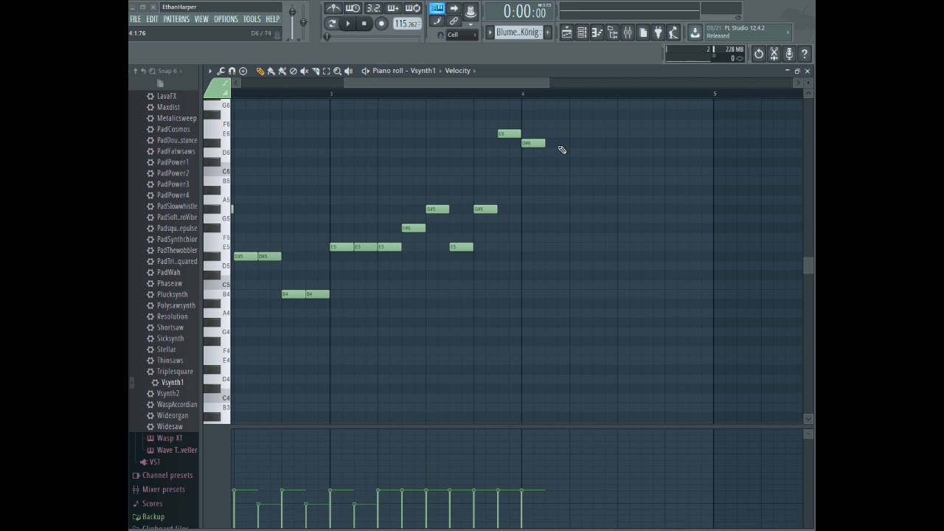
left_click_drag(544, 144, 568, 155)
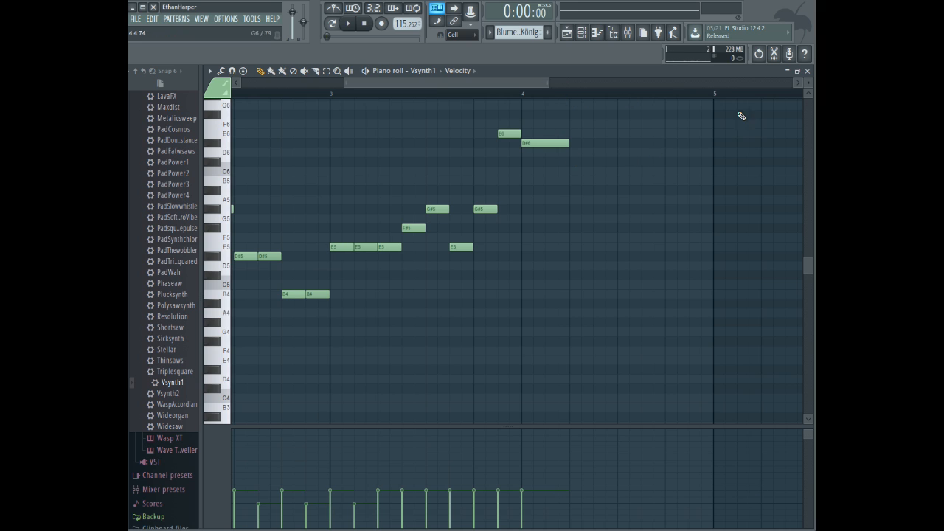
- Fill the remaining three beats of bar 4 with one-beat B5, F#5 and D#5 notes
left_click_drag(808, 81, 808, 89)
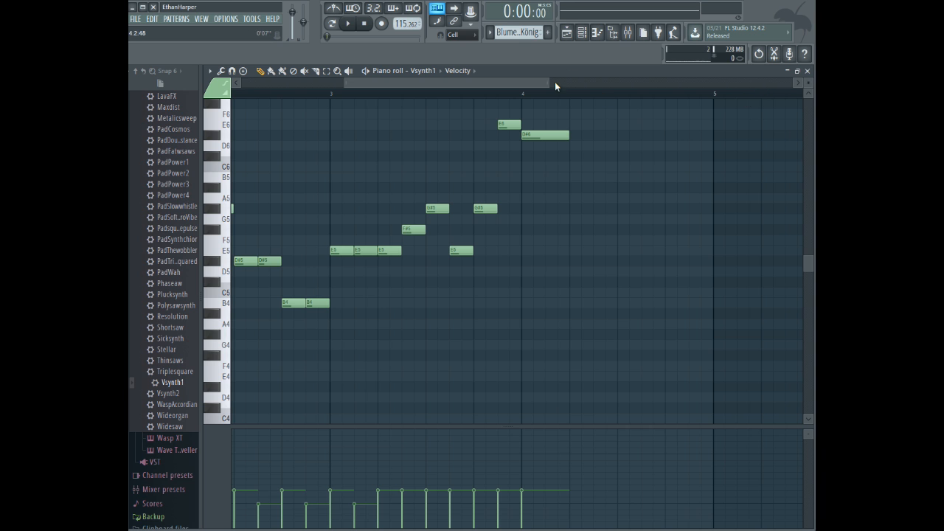
mouse_move(549, 82)
left_mouse_down()
mouse_move(688, 82)
mouse_move(528, 80)
mouse_move(661, 80)
mouse_move(549, 83)
left_mouse_up()
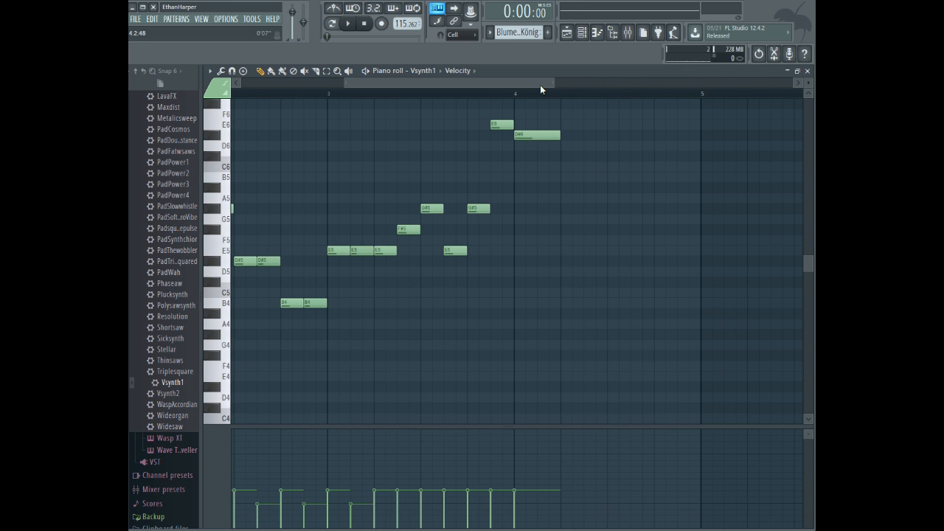
mouse_move(472, 77)
left_mouse_down()
mouse_move(316, 79)
mouse_move(509, 71)
mouse_move(460, 65)
left_mouse_up()
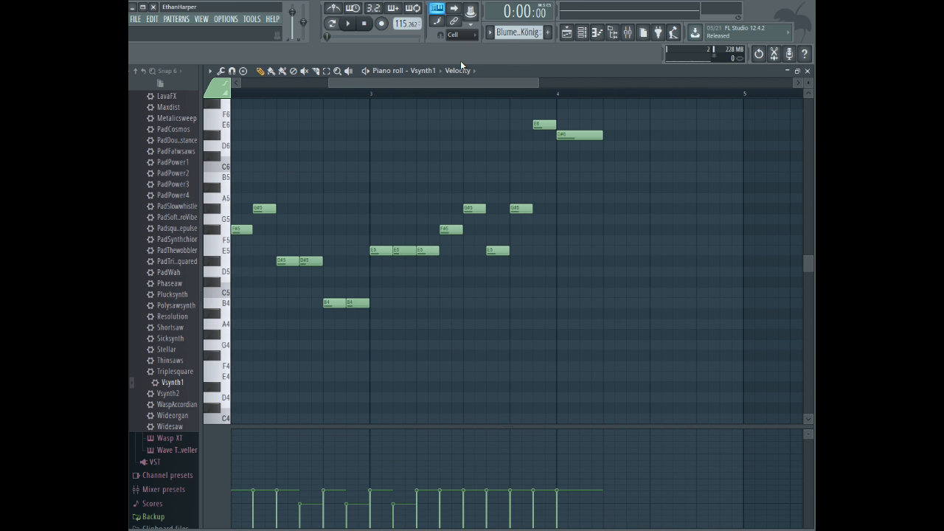
left_click_drag(514, 82, 541, 86)
left_click_drag(539, 166, 538, 177)
left_click_drag(582, 209, 590, 234)
left_click_drag(644, 261, 632, 262)
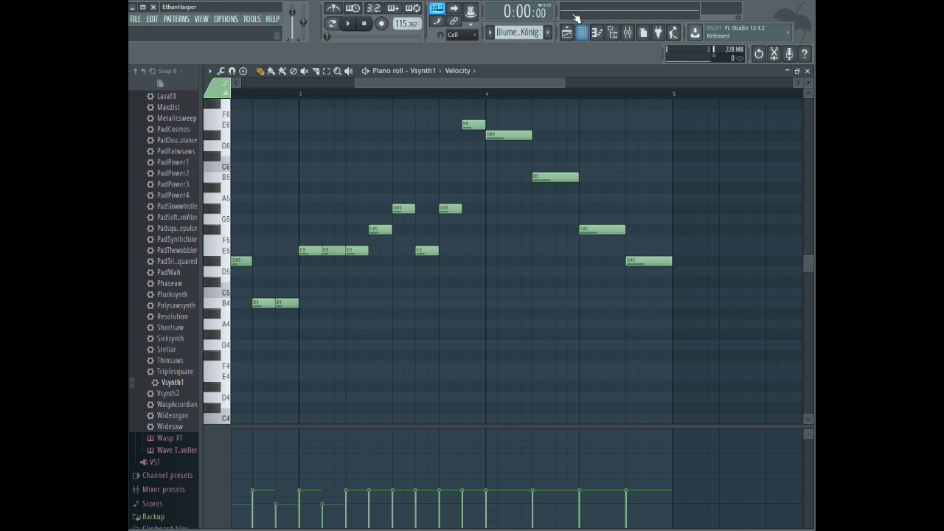
- Play back the melody from the start and review the notes across all four bars
left_click_drag(565, 82, 583, 80)
key("space")
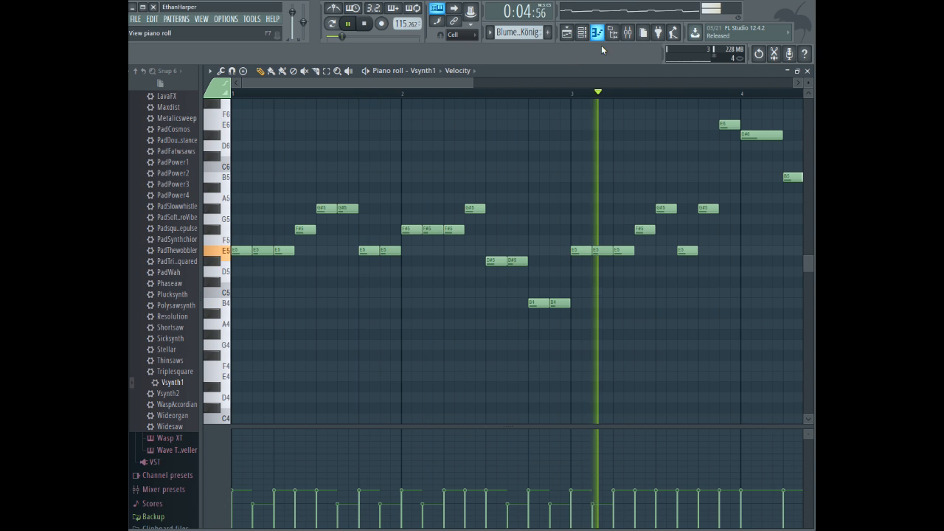
left_click_drag(416, 85, 287, 185)
key("space")
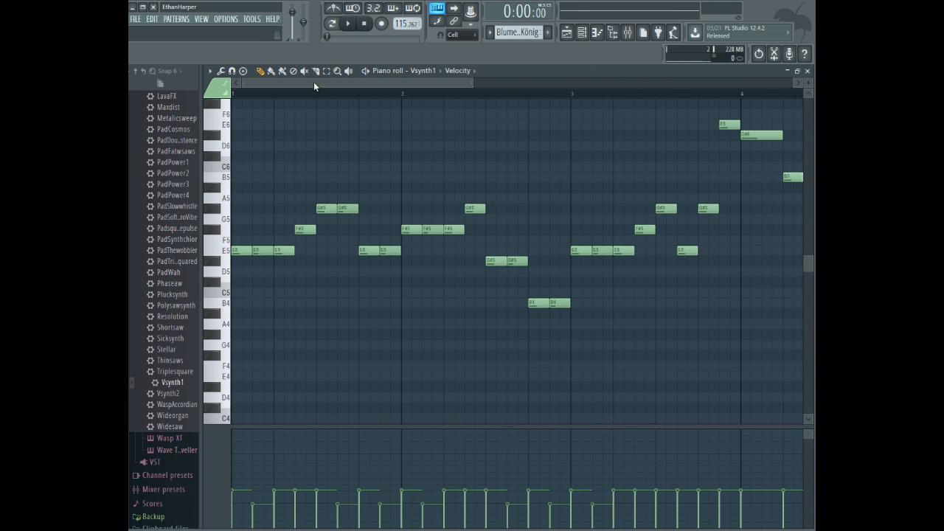
left_click_drag(312, 83, 435, 103)
left_click(454, 91)
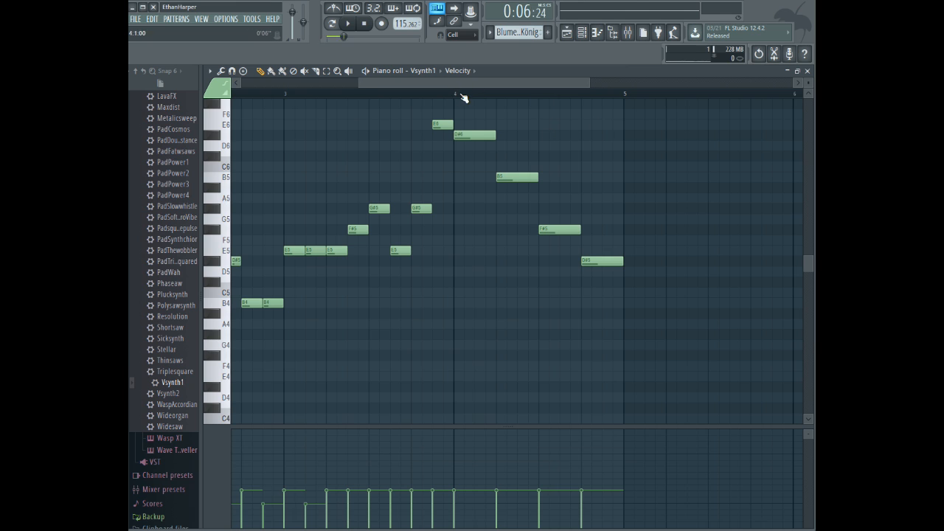
left_click_drag(463, 83, 274, 49)
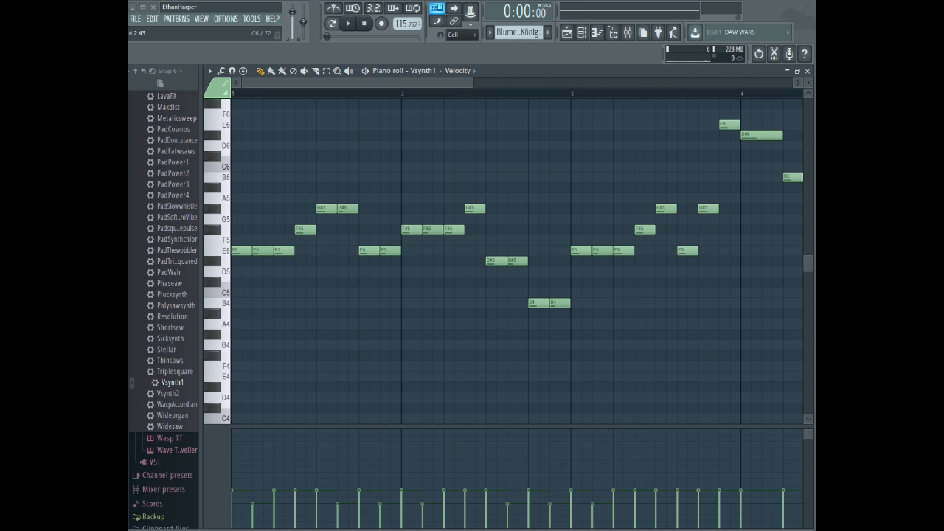
left_click_drag(452, 78, 349, 54)
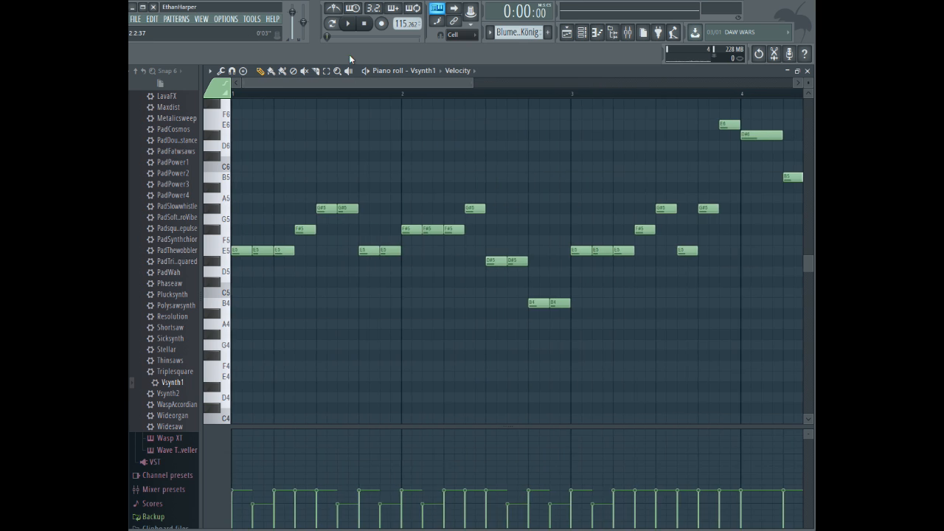
left_click_drag(325, 83, 558, 86)
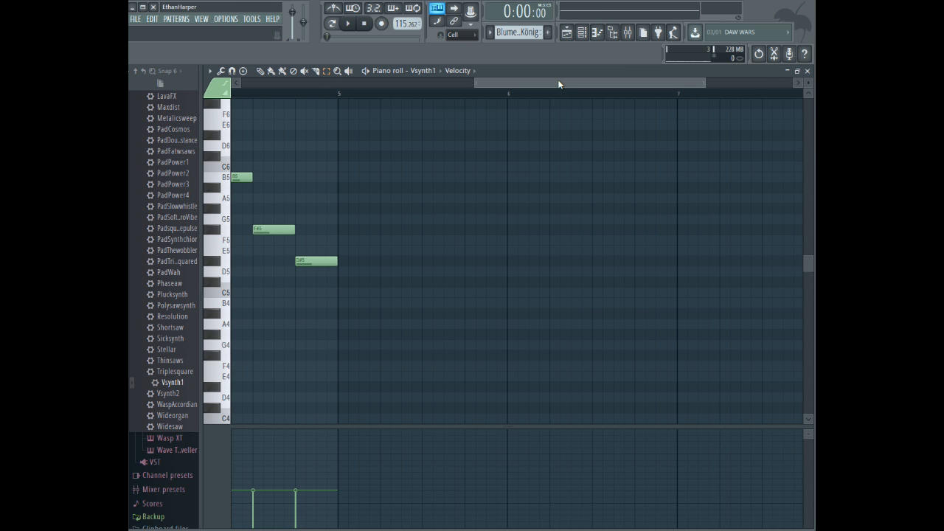
left_click_drag(559, 84, 326, 87)
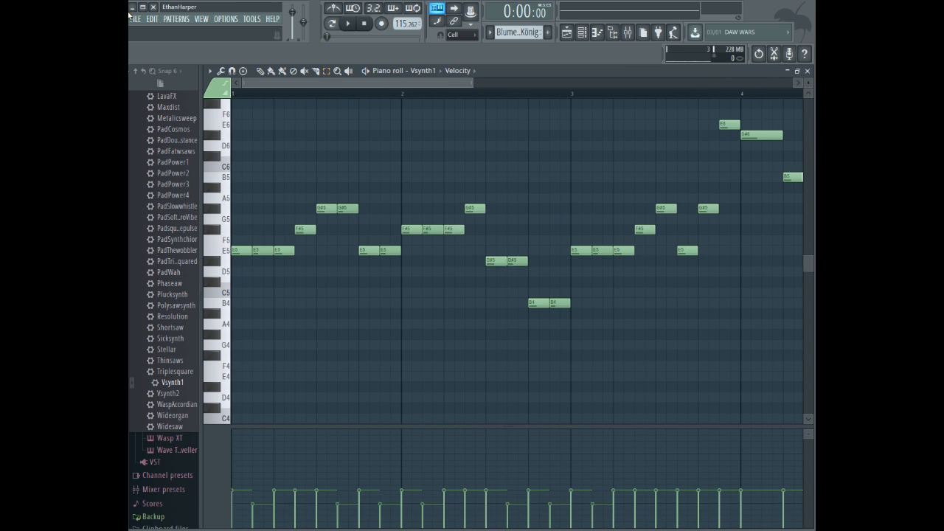
- Try duplicating all notes of bars 1 and 2, and delete the copies
left_click(329, 72)
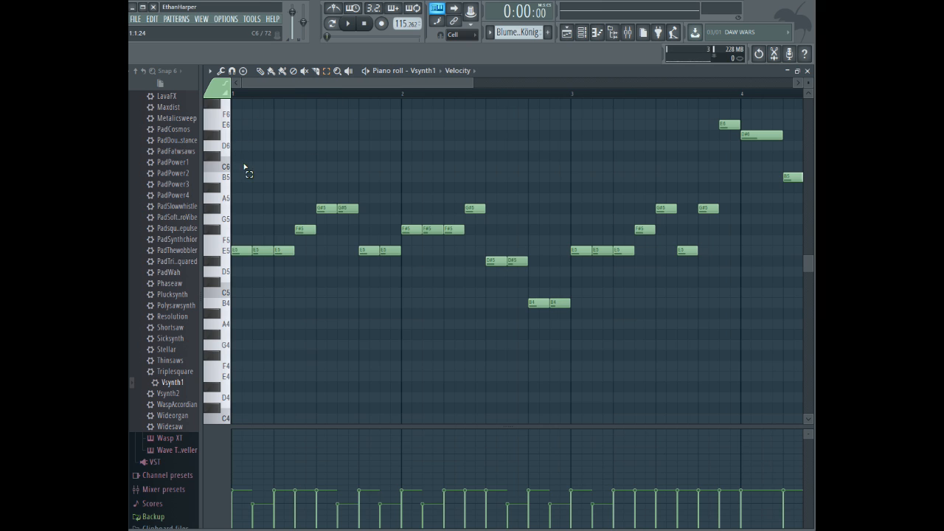
left_click_drag(239, 121, 557, 421)
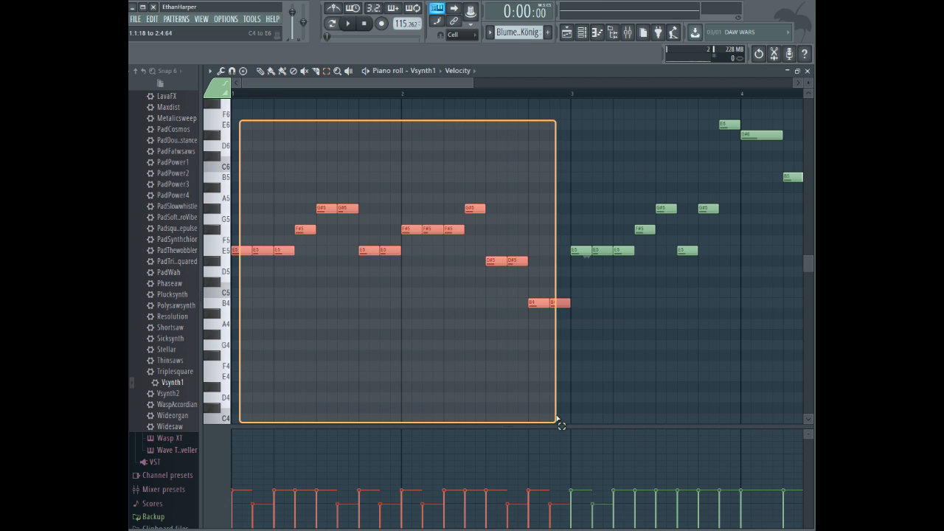
left_click_drag(558, 420, 557, 419)
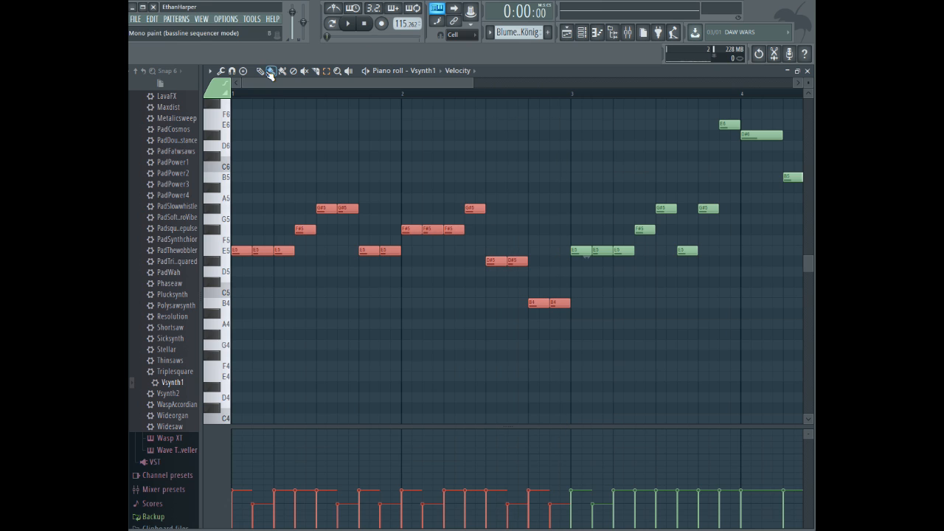
left_click_drag(257, 79, 273, 86)
key("ctrl+b")
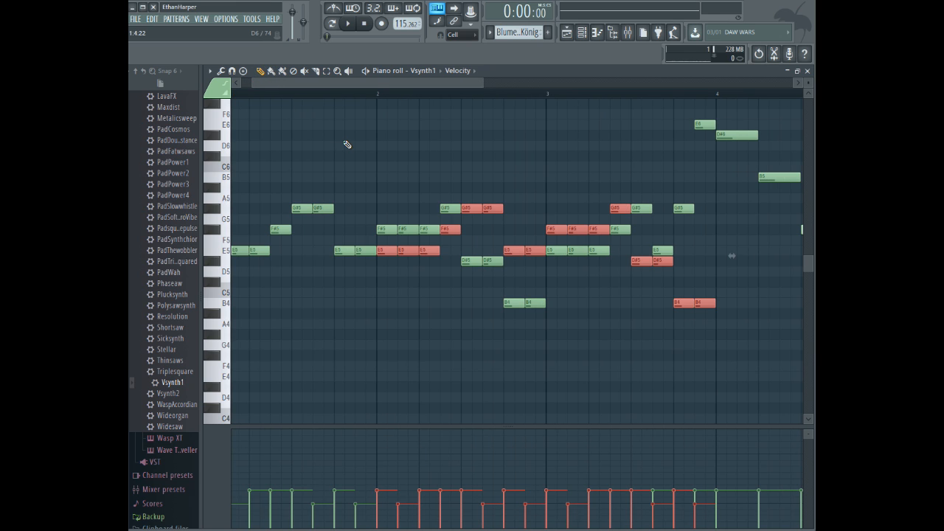
key("Delete")
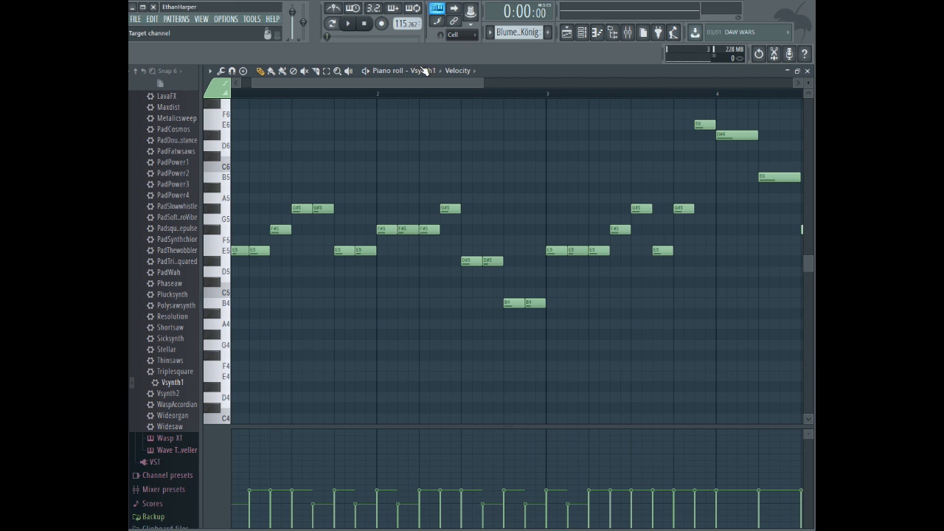
left_click_drag(413, 84, 256, 53)
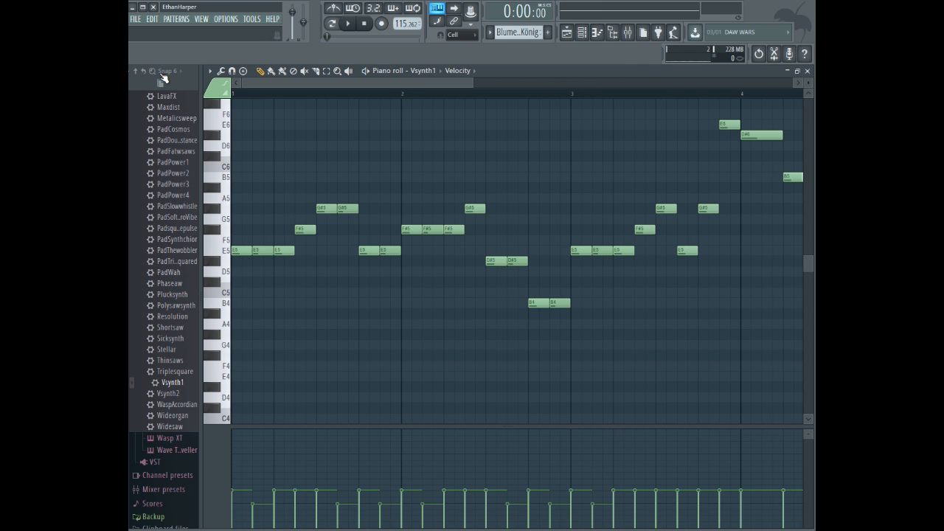
left_click_drag(371, 83, 559, 96)
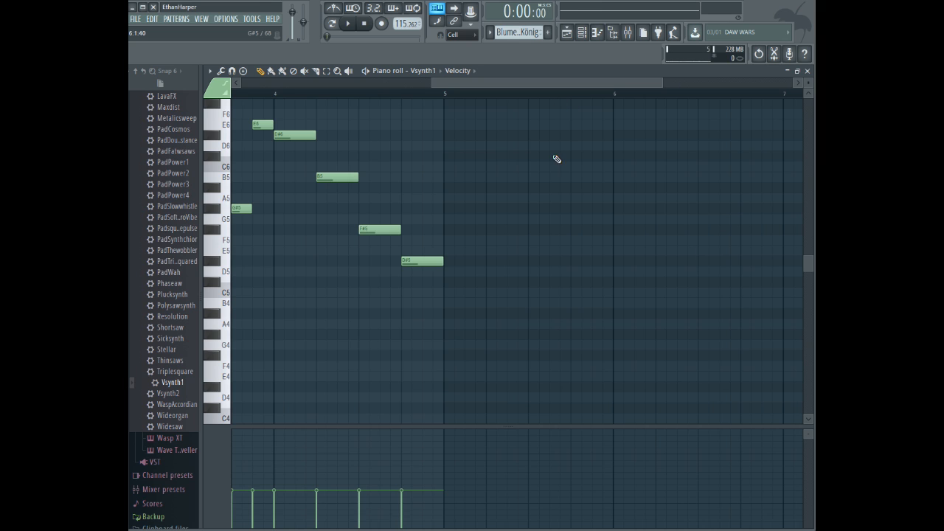
left_click_drag(552, 155, 562, 187)
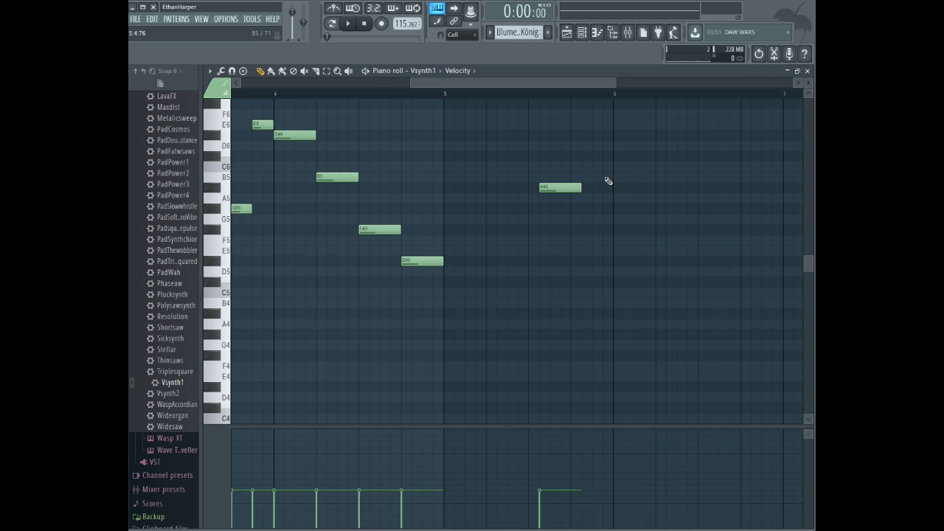
key("ctrl+z")
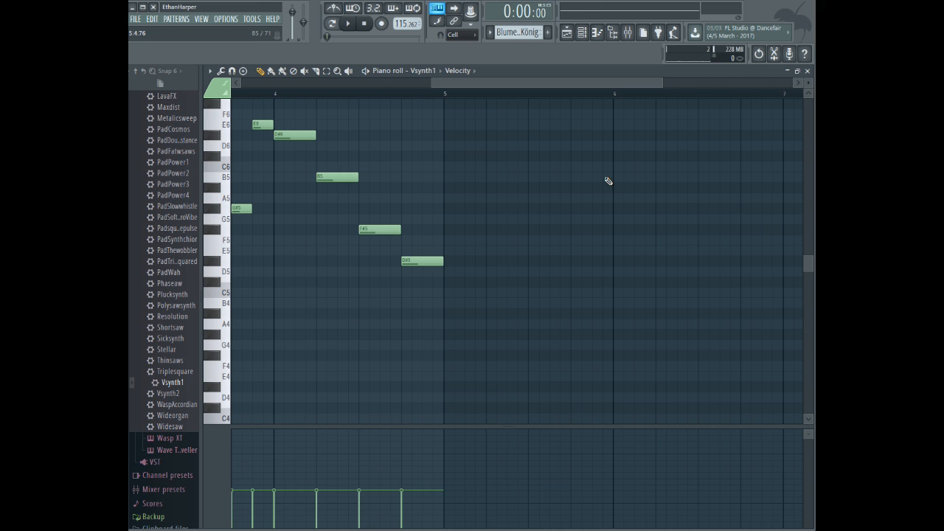
key("ctrl+z")
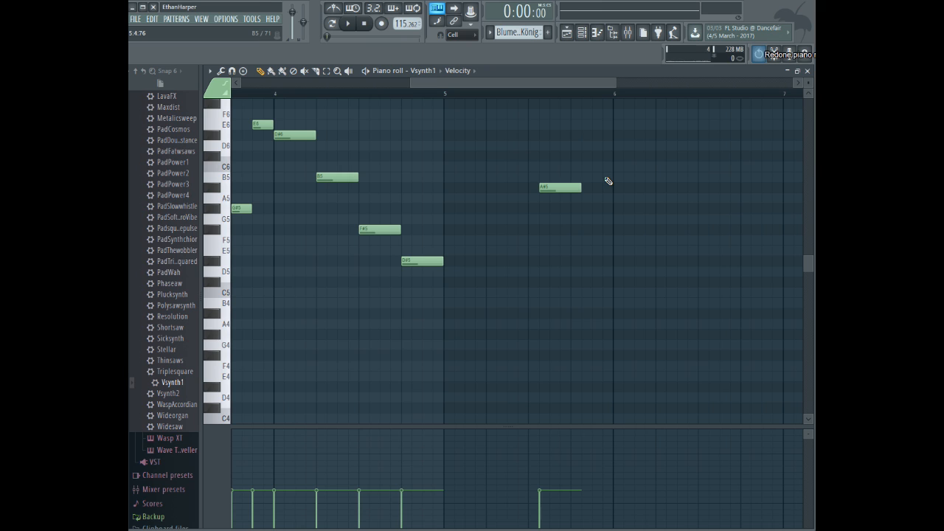
key("ctrl+z")
key("ctrl+z")
key("ctrl+z")
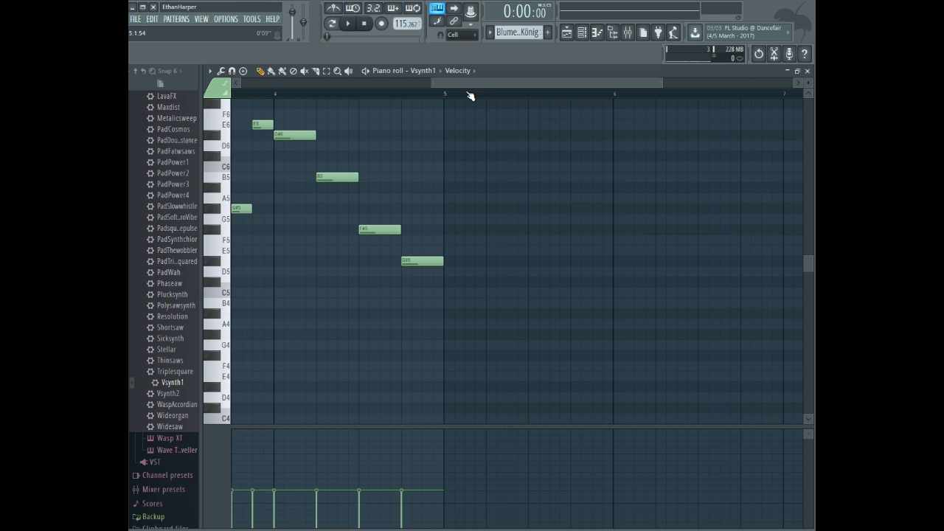
left_click_drag(458, 78, 505, 77)
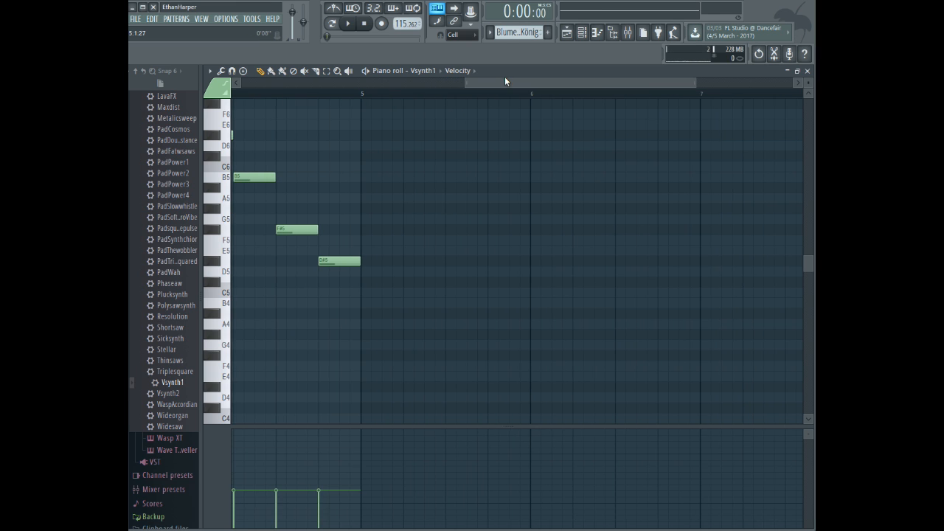
- Paste the copied notes of bars 1 and 2 into bars 5 and 6, and play the melody through them
key("ctrl+v")
left_click_drag(429, 83, 249, 83)
key("space")
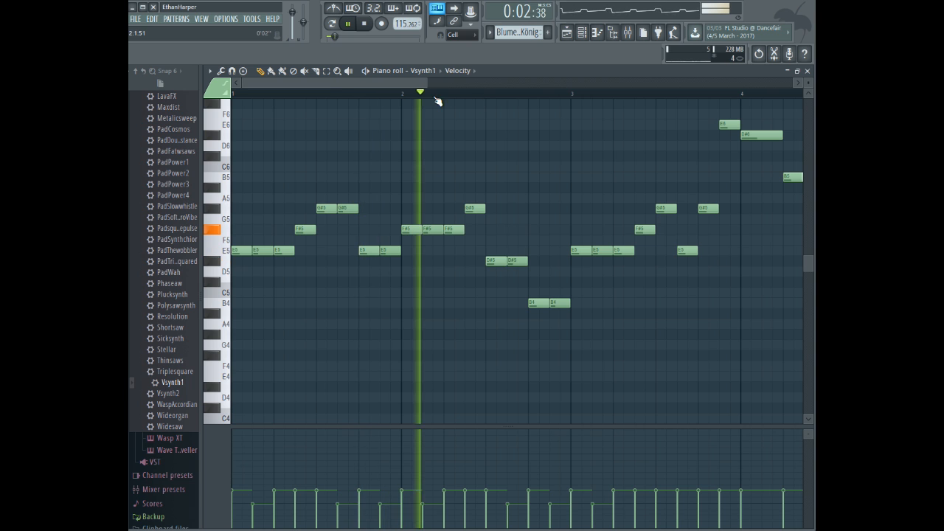
left_click_drag(428, 83, 529, 94)
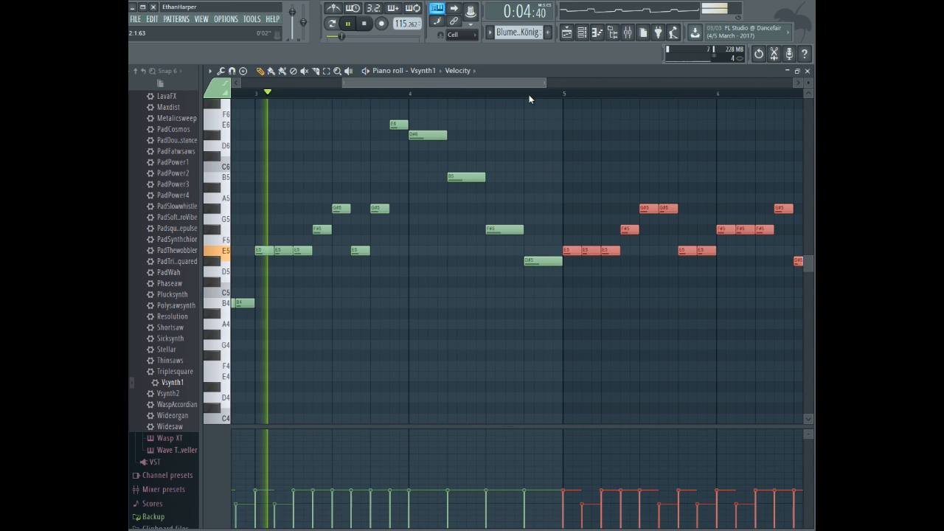
left_click_drag(474, 85, 525, 85)
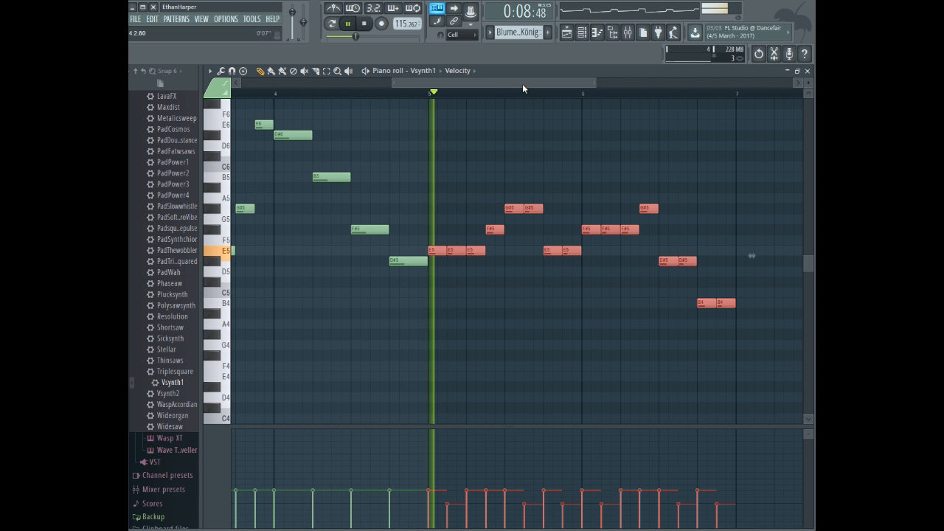
left_click_drag(475, 84, 595, 93)
key("space")
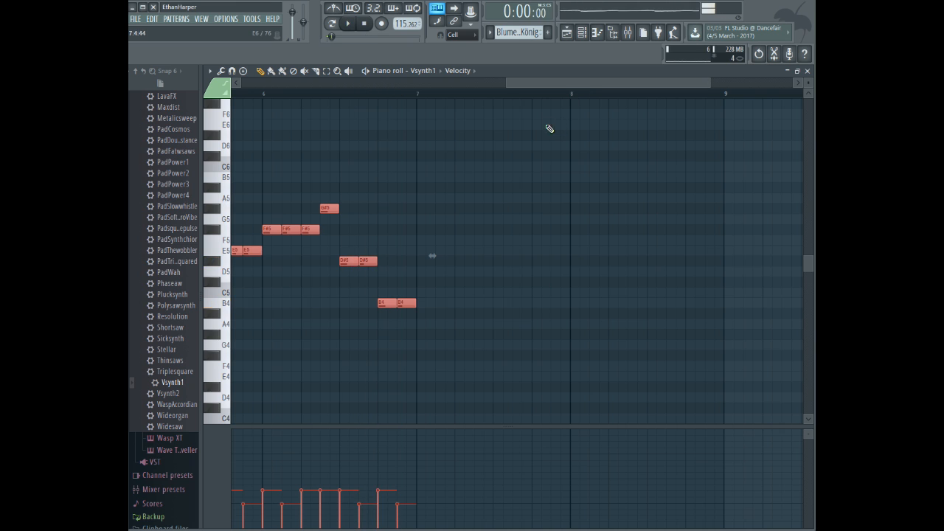
- Clear the note selection, set the playback position near the start of bar 6 and listen to the phrase from there
left_click_drag(540, 85, 531, 87)
left_click(458, 219)
right_click(458, 219)
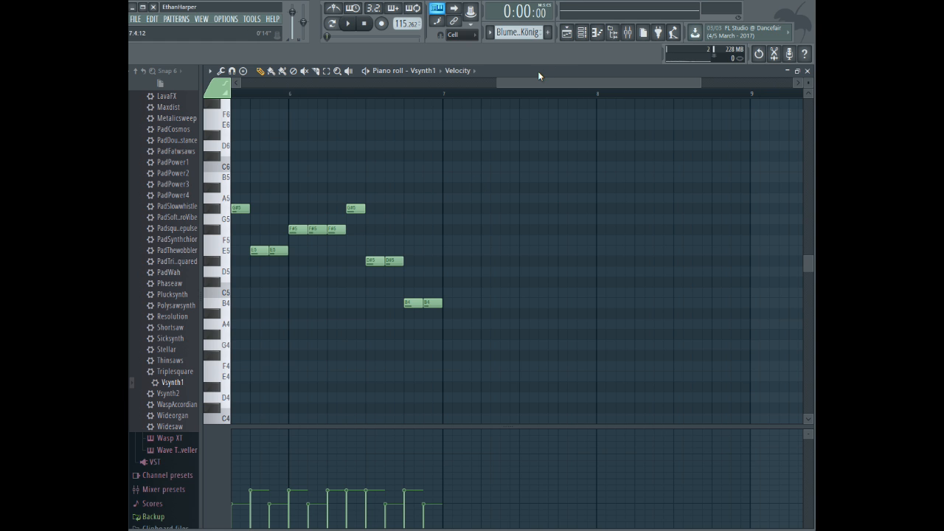
left_click_drag(533, 81, 557, 135)
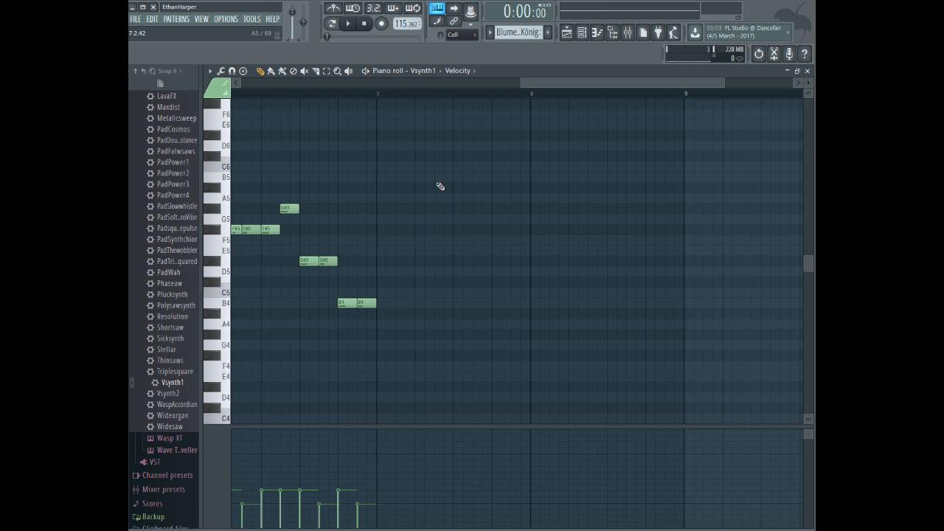
left_click_drag(521, 84, 512, 84)
left_click(273, 94)
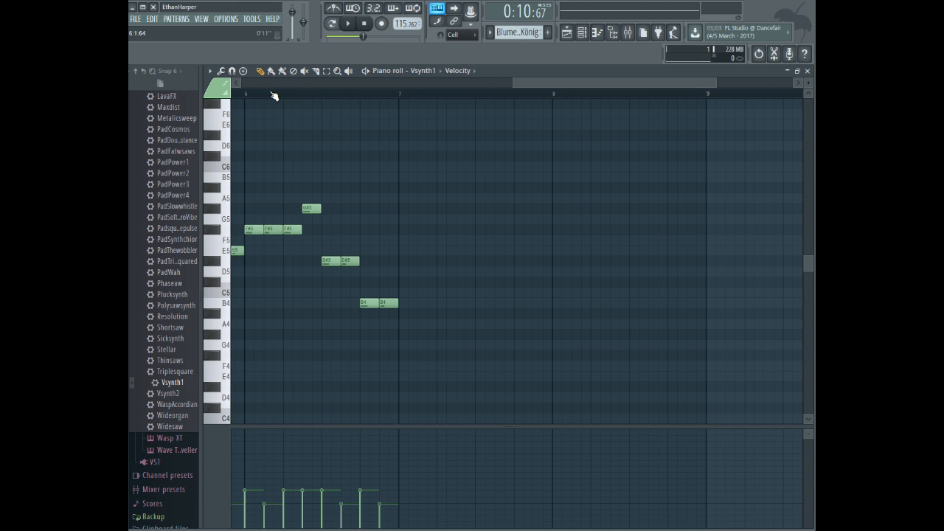
key("space")
- Add half-beat notes in bar 7: E5 on beat 1, then E5 and F#5 on beat 2
left_click(329, 261)
left_click(404, 250)
left_click(446, 240)
left_click(463, 219)
left_click_drag(447, 241, 446, 251)
left_click_drag(464, 220, 465, 229)
- Add half-beat D#5 and B4 notes on beats 3 and 4 of bar 7, and fill bar 8 with two two-beat C#5 notes
left_click_drag(489, 272, 480, 260)
left_click_drag(531, 302, 516, 303)
left_click_drag(560, 271, 629, 282)
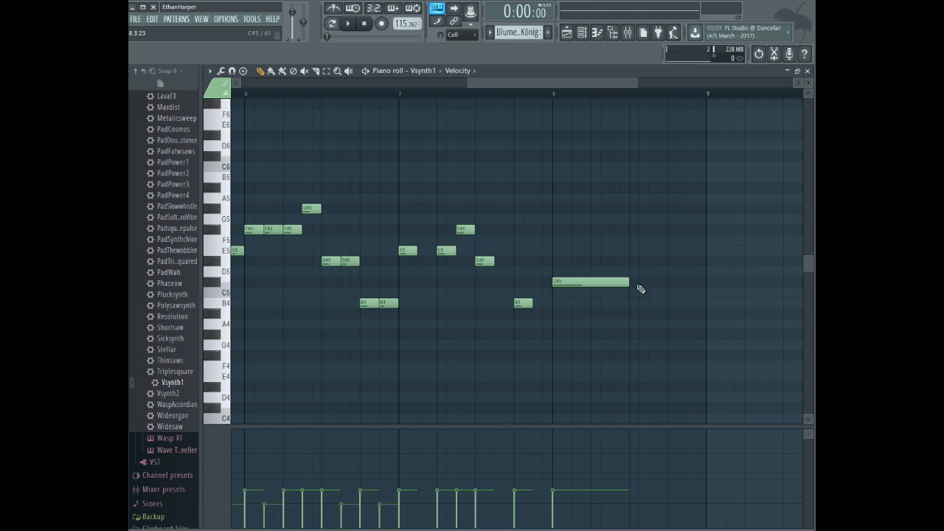
left_click(639, 287)
- Play back from bar 6 and fill the gaps in bar 7 with softer half-beat E5, D#5 and B4 notes
key("space")
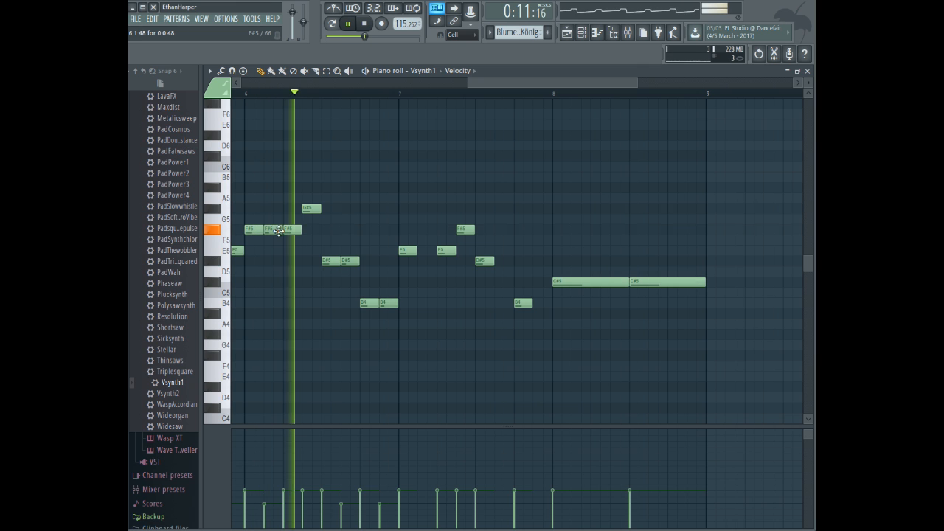
left_click(425, 250)
left_click(503, 262)
left_click(536, 302)
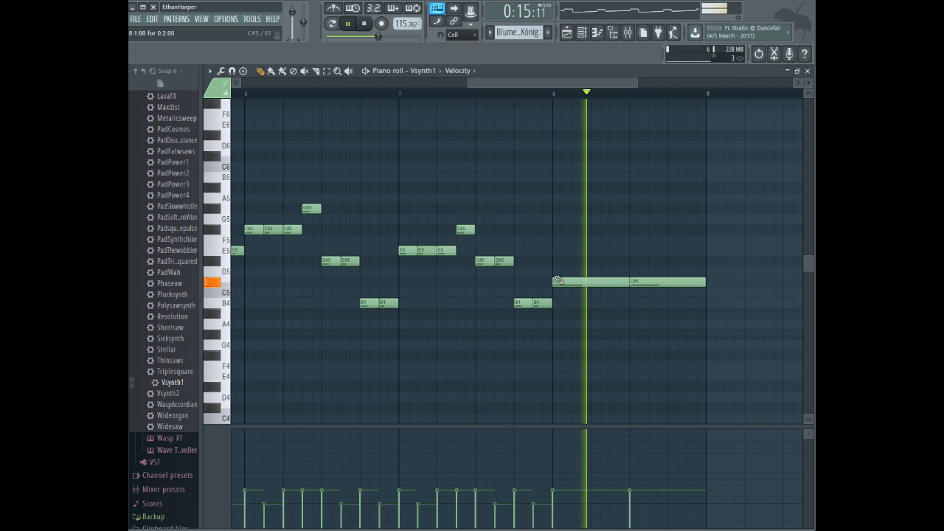
key("space")
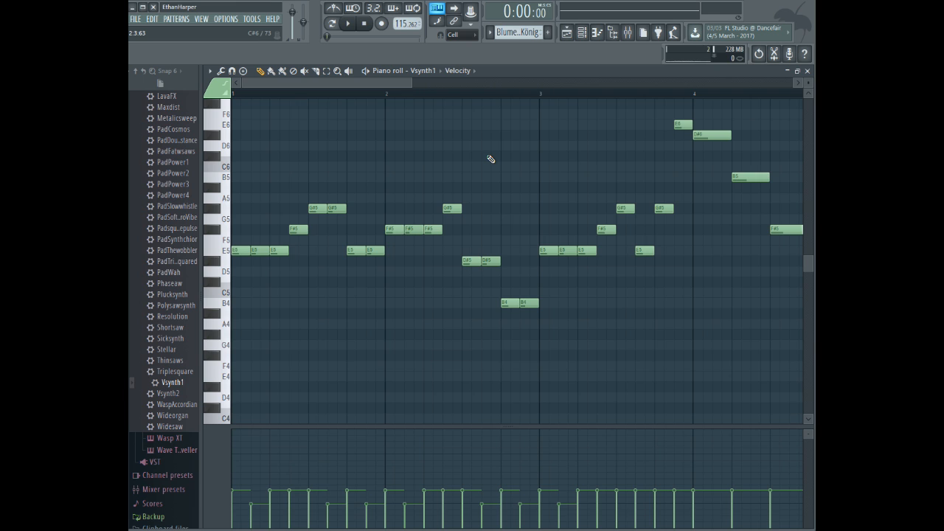
- Play back the whole melody from the start into bar 8
key("space")
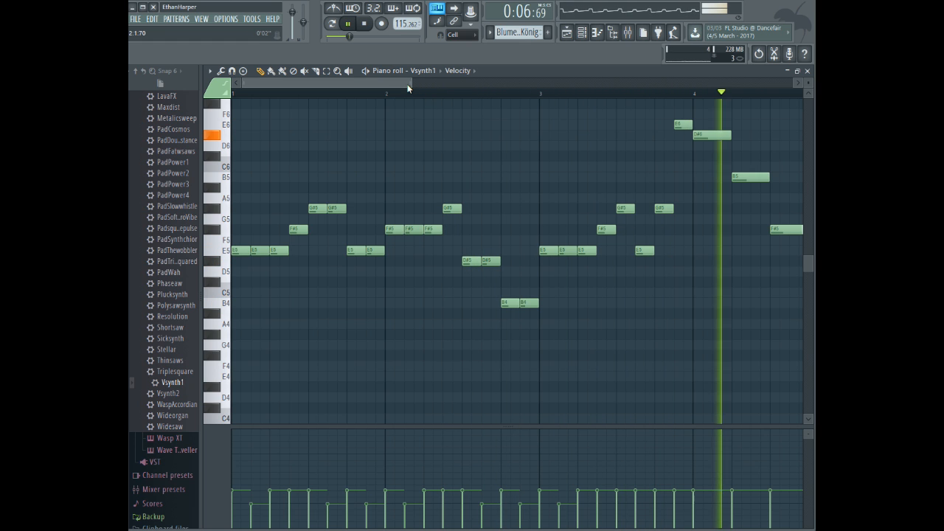
left_click_drag(410, 84, 554, 85)
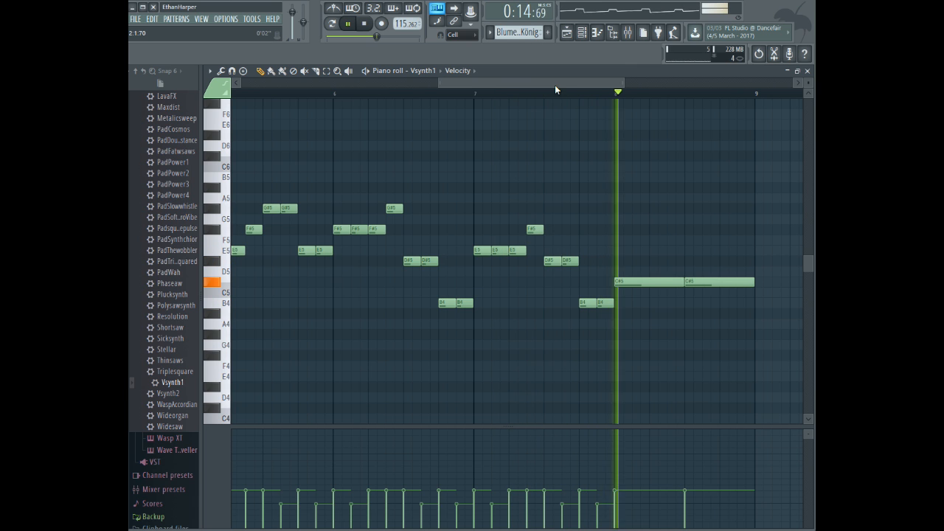
key("space")
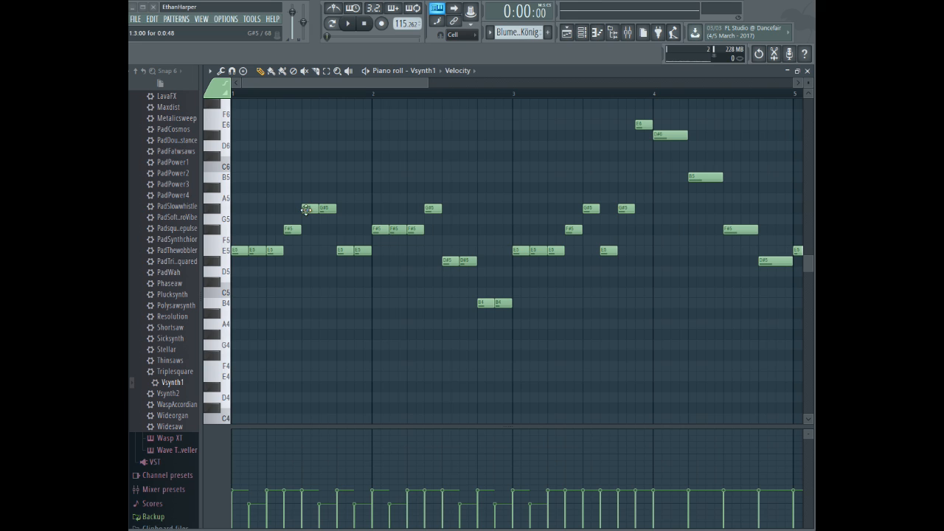
- Add a half-beat G#4 harmony note at the start of bar 1, audition it and lower its velocity
scroll(303, 218, "down", 1)
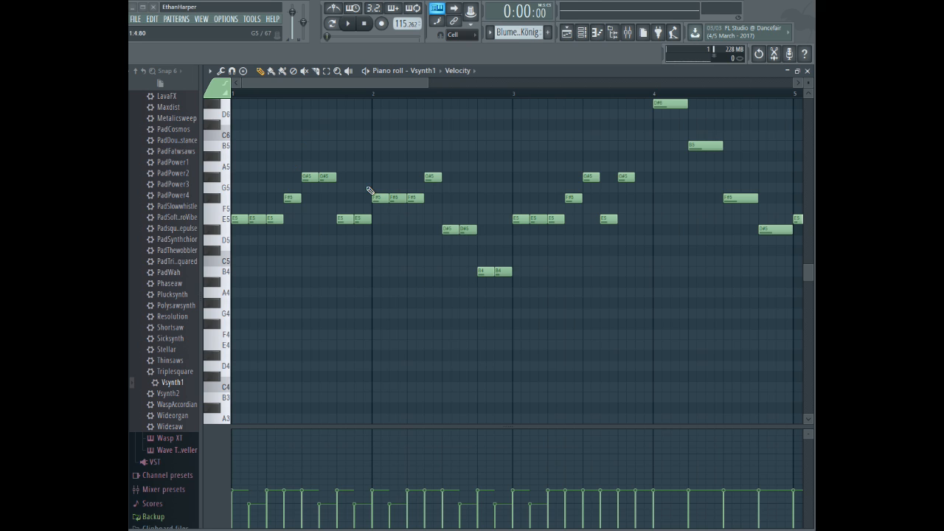
left_click(233, 262)
left_click_drag(234, 264, 234, 303)
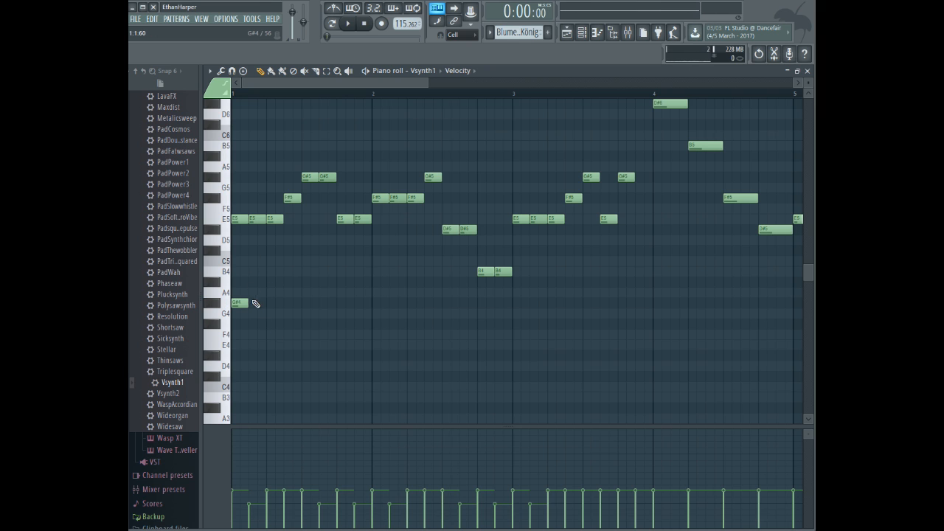
key("space")
key("space")
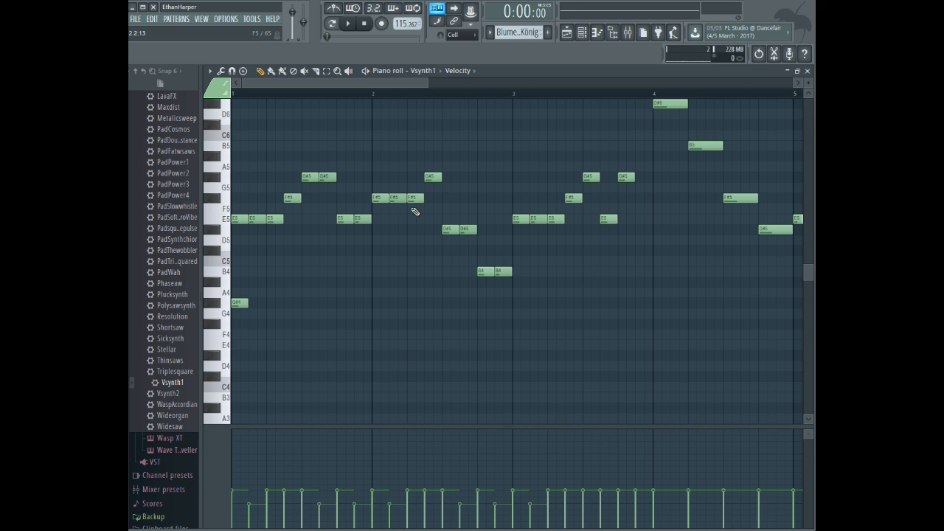
double_click(237, 302)
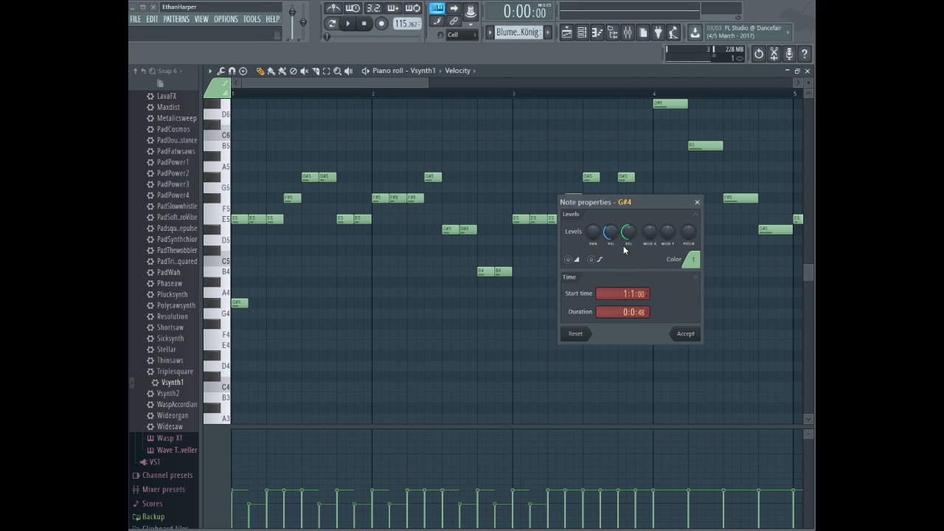
left_click(692, 334)
left_click_drag(246, 302, 252, 301)
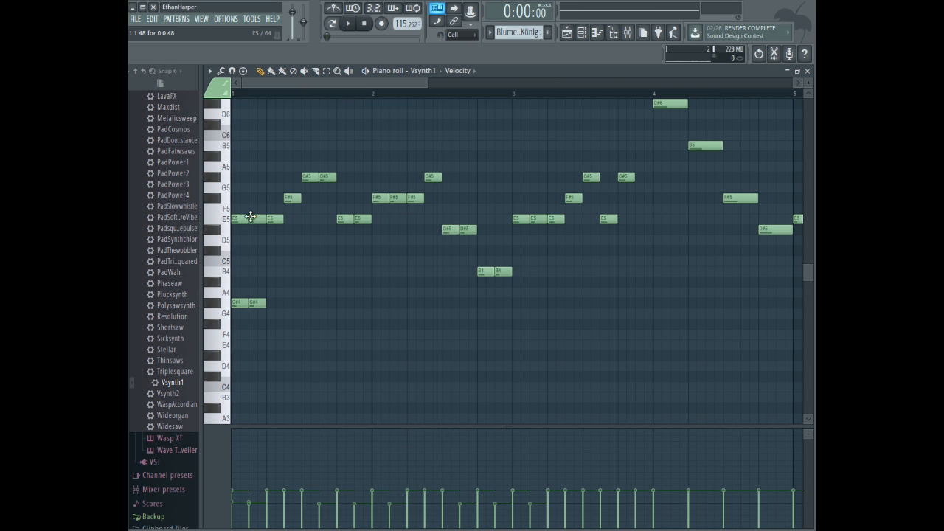
right_click(245, 302)
right_click(253, 303)
- Add a second half-beat G#4 on beat 1 of bar 1 with a still lower velocity, and play it back
left_click(239, 302)
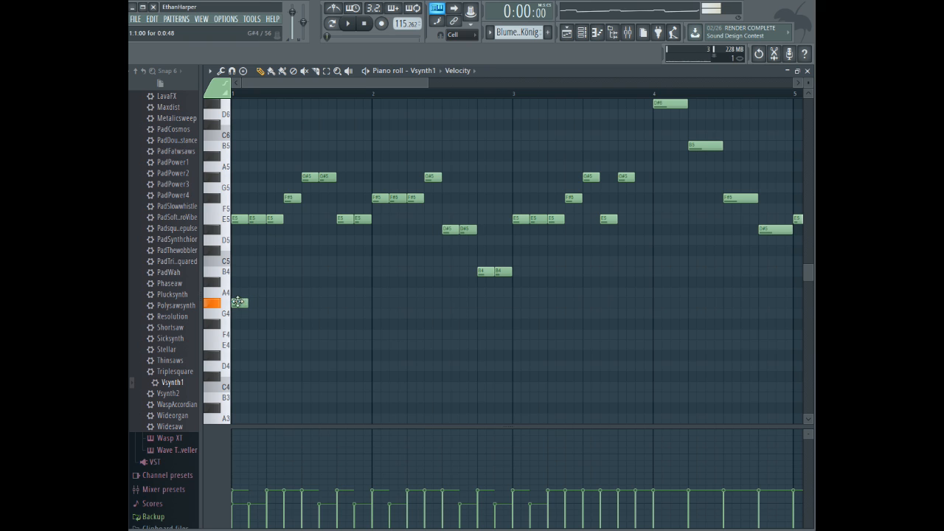
left_click(255, 303)
double_click(255, 303)
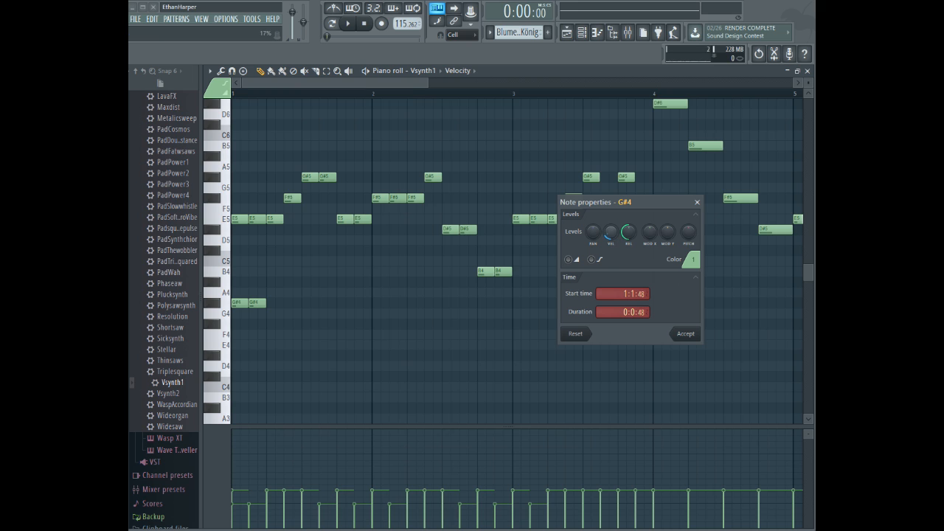
left_click(683, 334)
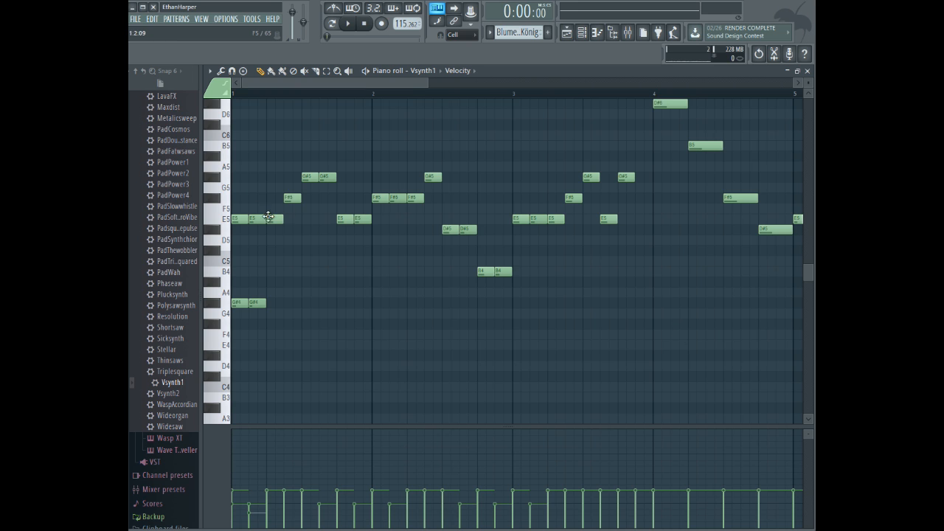
double_click(255, 303)
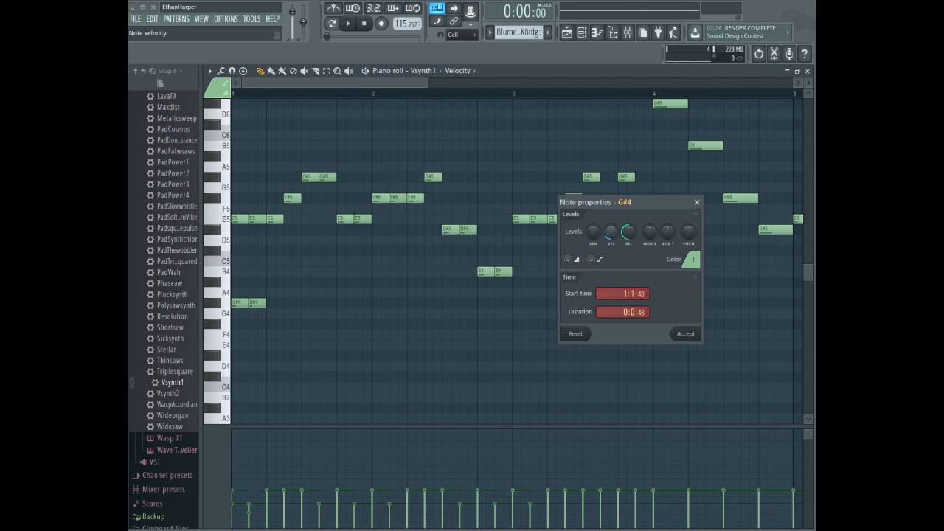
left_click(685, 334)
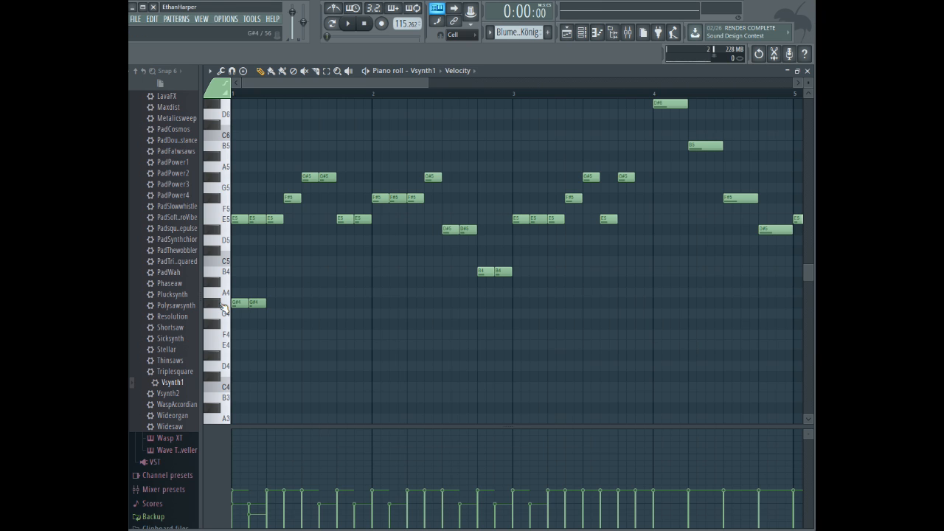
key("space")
key("space")
- Complete the lower voice of bar 1 with half-beat B4, A#4, two G#4 and two E4 notes, and audition it
left_click(273, 272)
left_click(291, 281)
left_click(309, 314)
left_click_drag(310, 314, 344, 355)
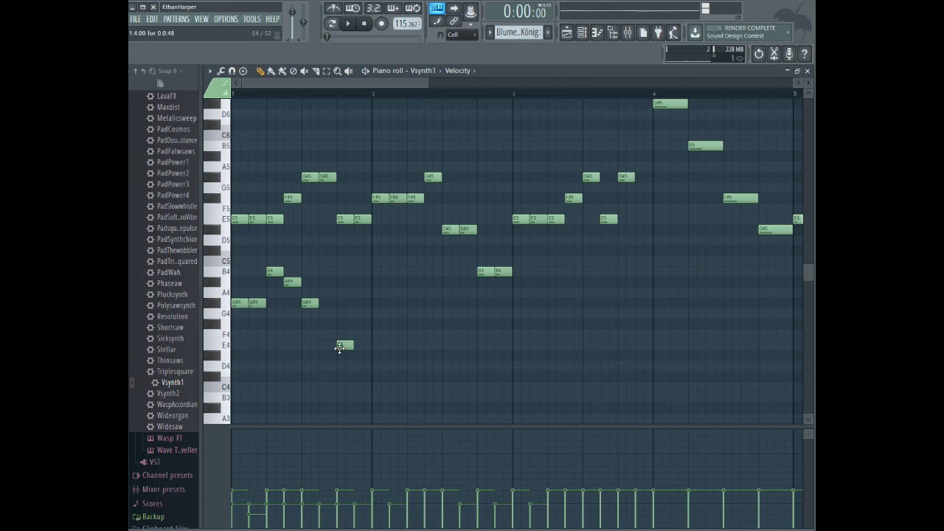
left_click(328, 303)
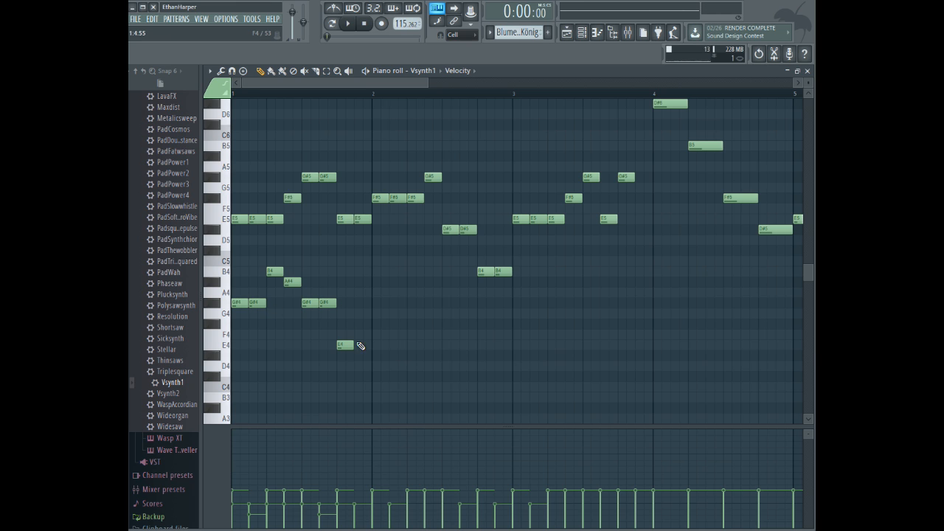
left_click(361, 346)
key("space")
key("space")
- Add half-beat lower-voice notes D#4, D#4, F#4 and E4 on beats 1 and 2 of bar 2
left_click(389, 366)
left_click_drag(390, 366, 379, 353)
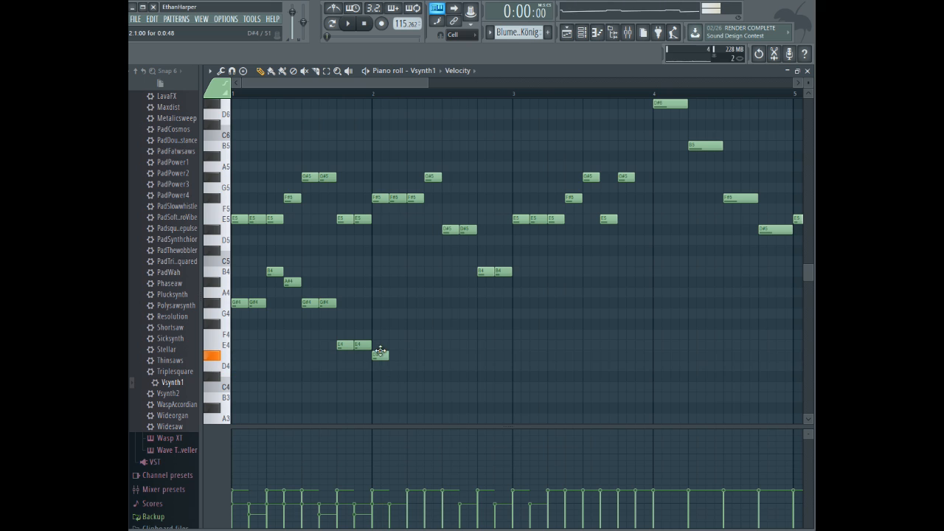
left_click(396, 356)
left_click_drag(416, 314, 431, 345)
left_click(430, 335)
- Finish the lower voice of bar 2 with two half-beat D#4 and two half-beat B3 notes, and play both bars back
left_click(448, 355)
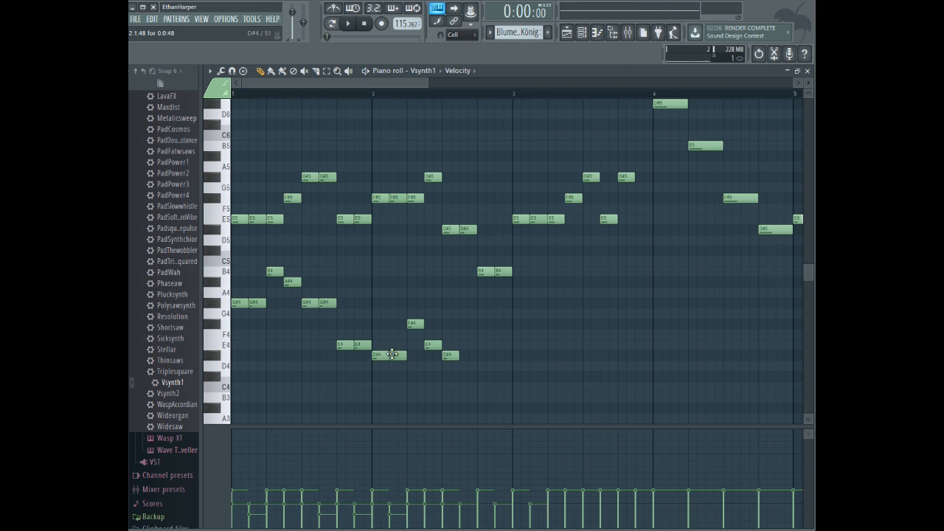
left_click(472, 355)
left_click(478, 377)
left_click_drag(477, 377, 484, 397)
left_click(504, 397)
key("space")
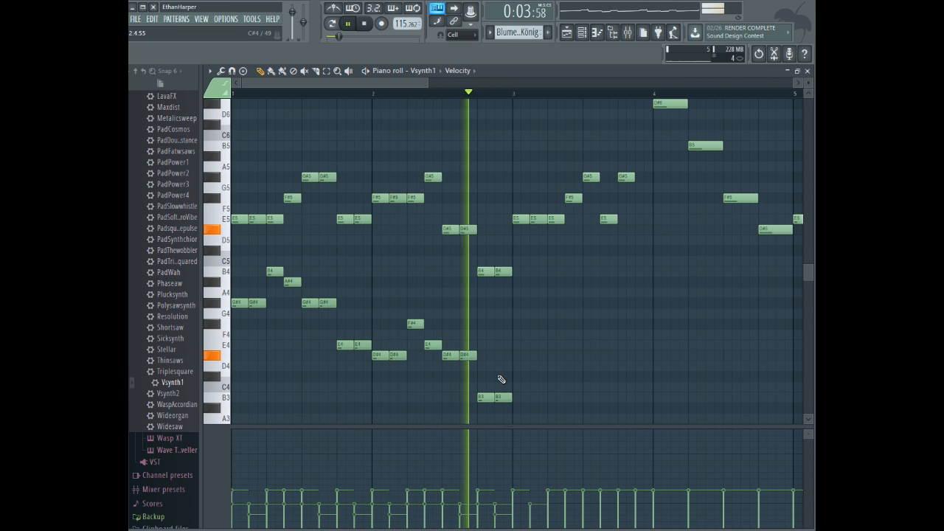
key("space")
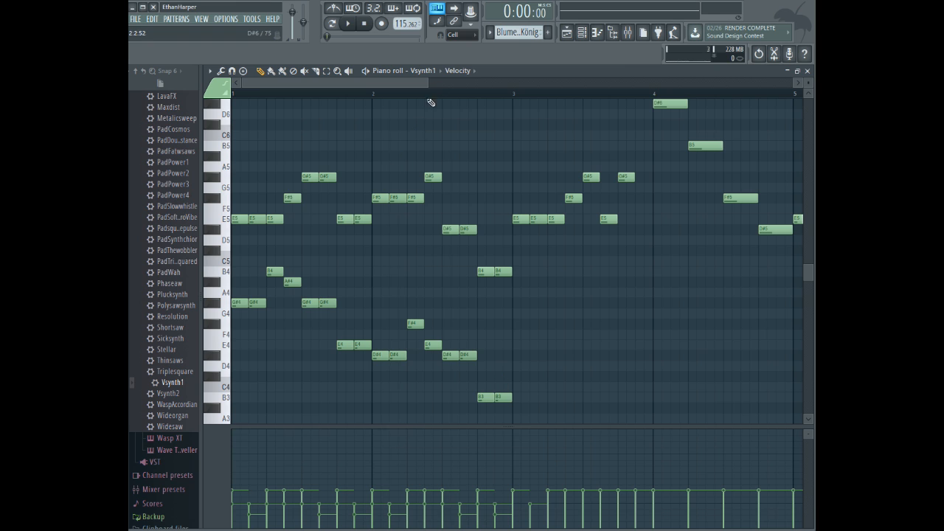
- Select the lower-voice notes of bars 1 and 2 except the two B3 notes, and raise their velocity slightly
left_click(326, 70)
mouse_move(238, 268)
left_mouse_down()
mouse_move(410, 405)
mouse_move(458, 426)
left_mouse_up()
left_click(260, 71)
double_click(256, 284)
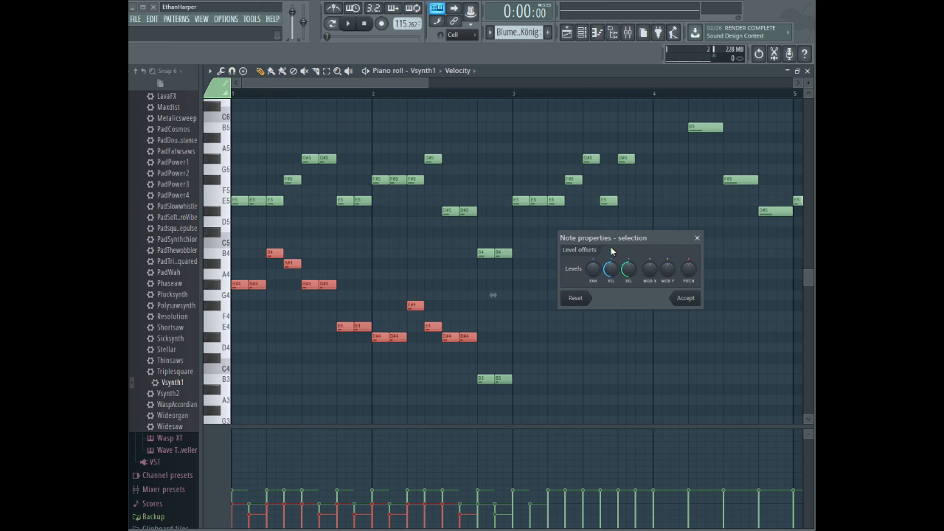
left_click(686, 299)
double_click(256, 284)
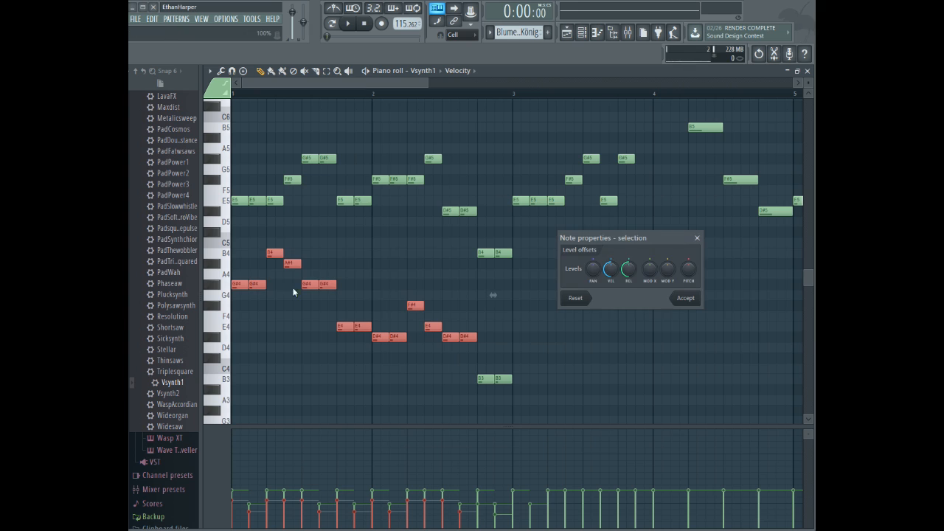
left_click(674, 296)
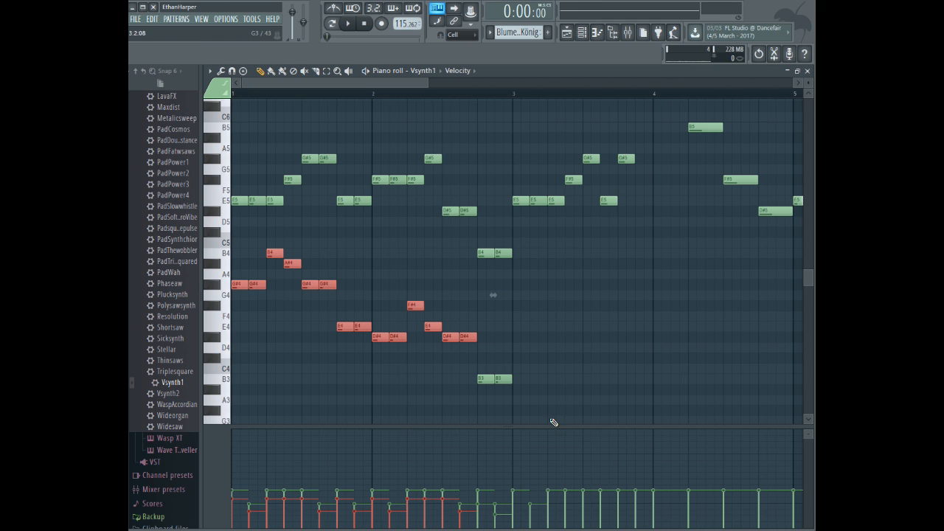
- Enlarge the velocity area beneath the note grid and play back the harmonized bars
left_click_drag(546, 425, 567, 410)
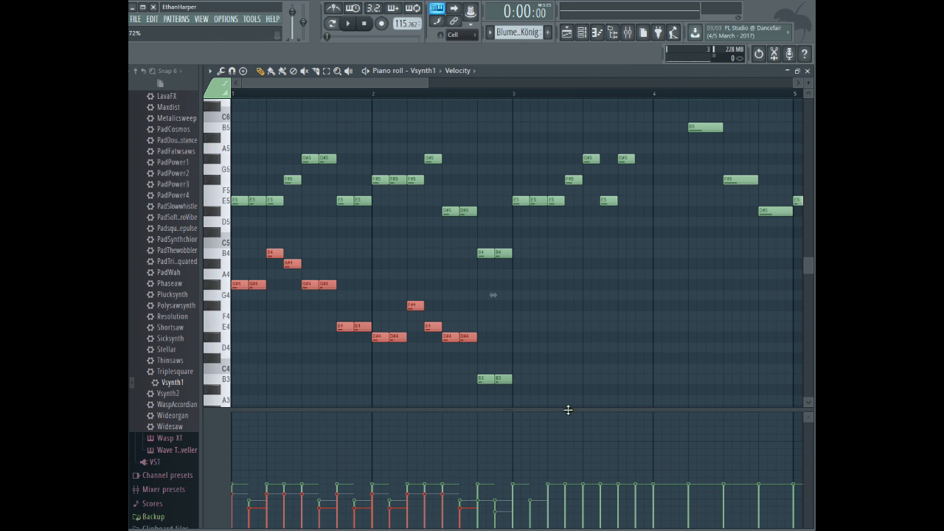
key("space")
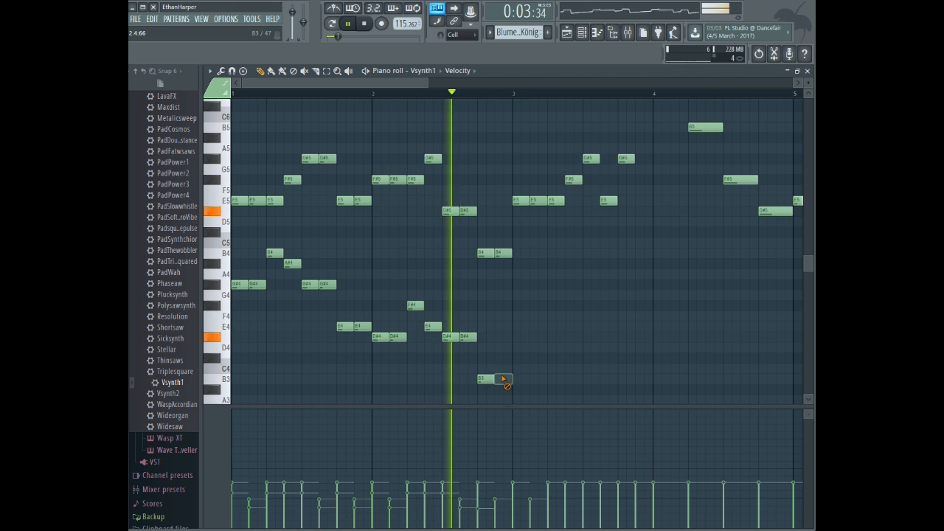
- Copy the first six lower-voice notes of bar 1 to the start of bar 3 and play them back
key("space")
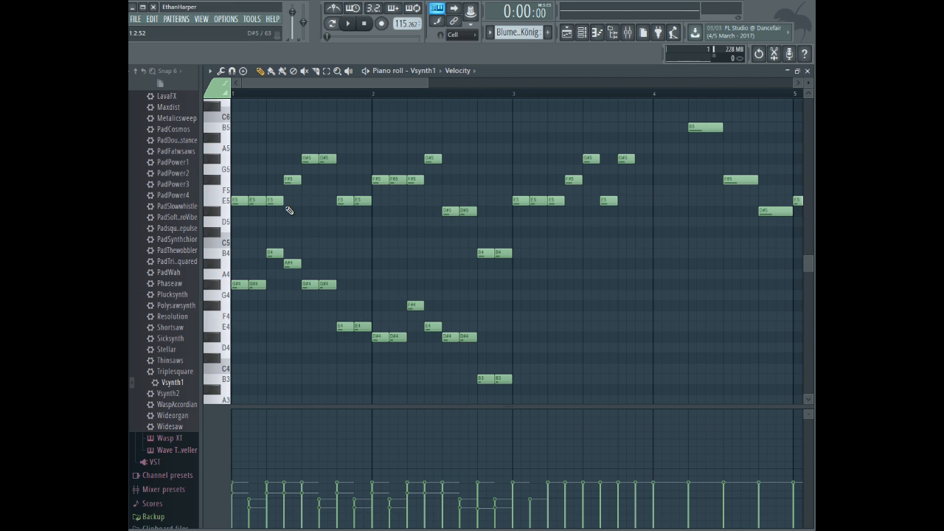
left_click(530, 83)
scroll(399, 124, "left", 4)
left_click_drag(315, 78, 437, 81)
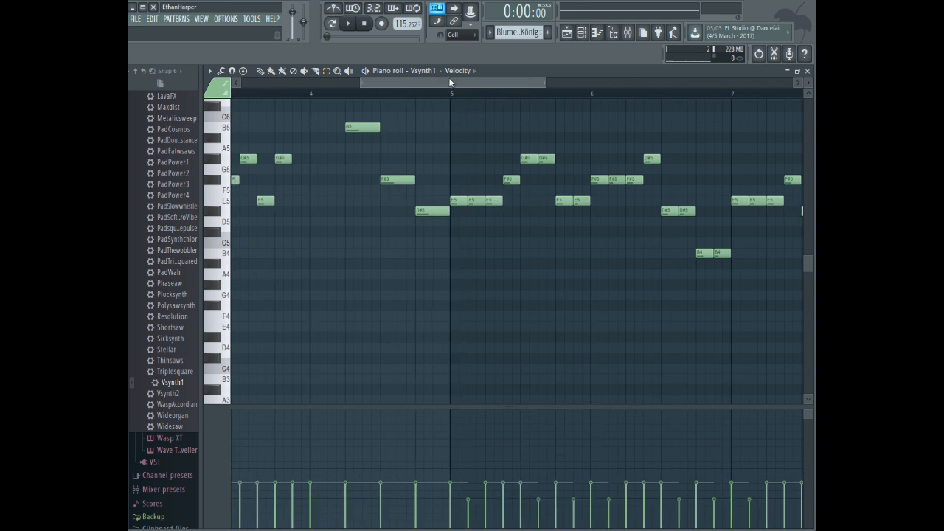
left_click_drag(401, 82, 228, 82)
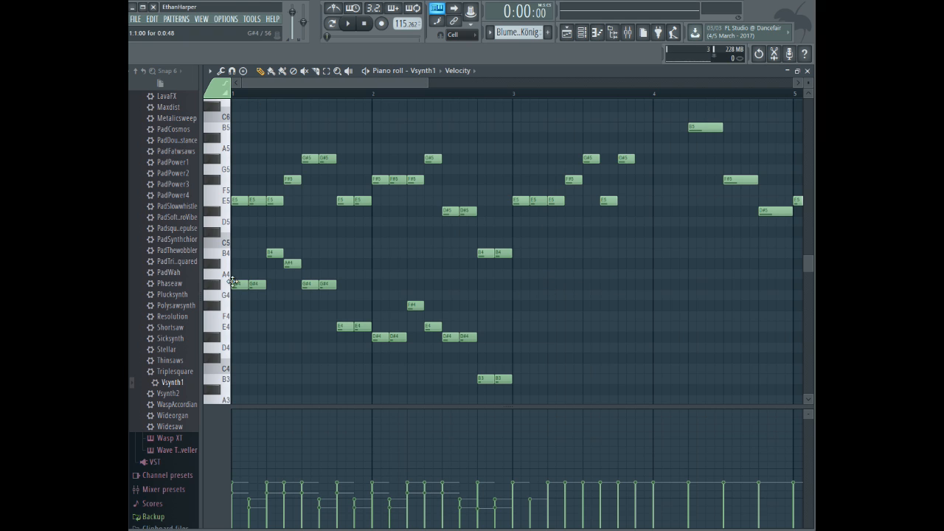
left_click_drag(244, 253, 336, 318)
left_click(259, 71)
key("ctrl+v")
left_click_drag(257, 277, 487, 279)
key("ctrl+z")
left_click_drag(267, 281, 542, 280)
key("space")
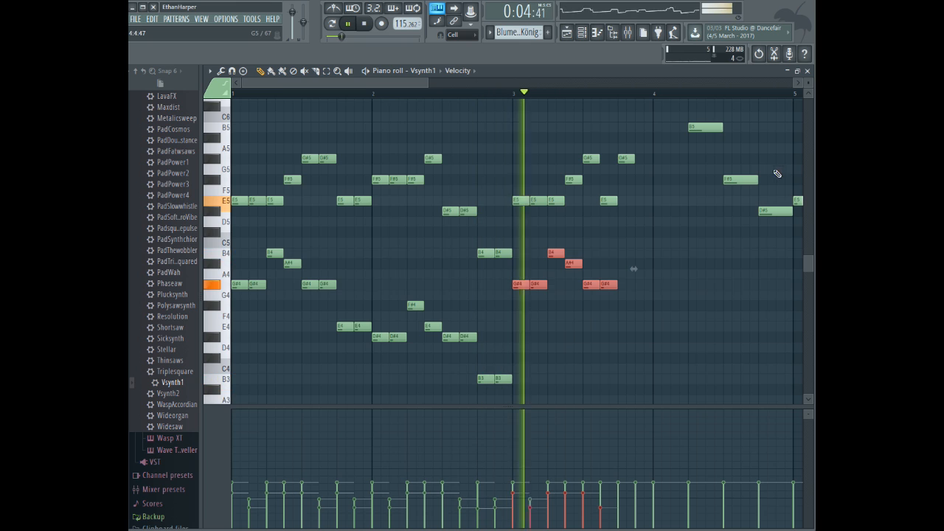
- Replace the last copied G#4 in bar 3 with a half-beat E4, and add a half-beat G#4 on beat 4
key("space")
left_click(615, 301, "ctrl")
left_click(593, 285)
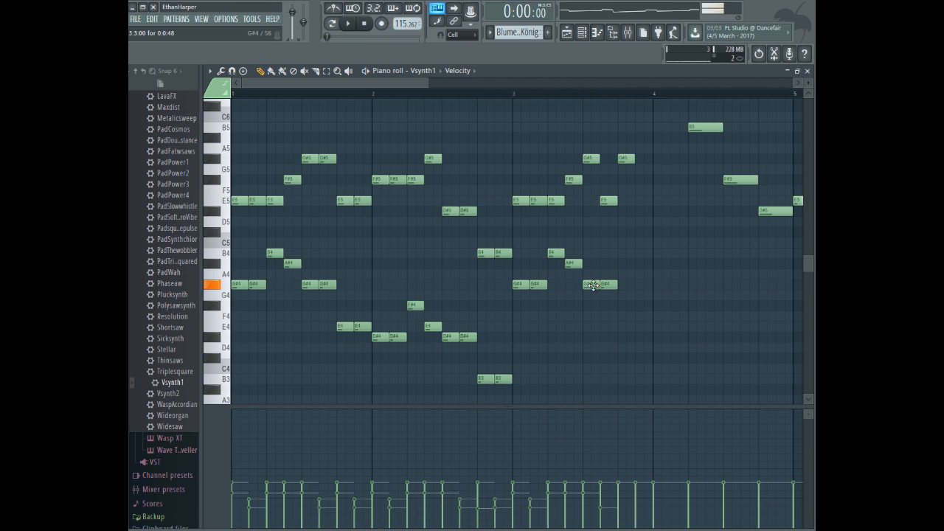
right_click(608, 284)
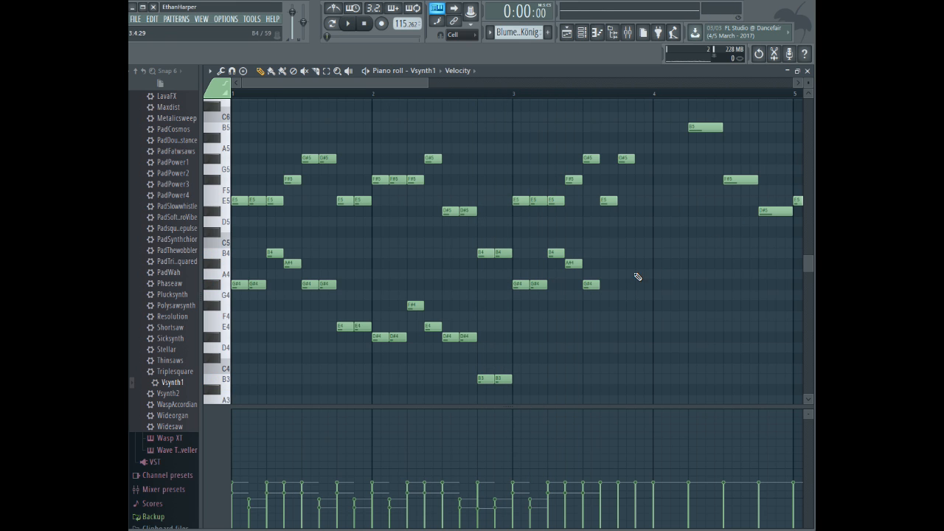
left_click(605, 324)
left_click(627, 284)
- Continue the lower voice across the end of bar 3 into bar 4 with half-beat notes E5, D#5, G#4 and B4, and play it back
left_click_drag(642, 223, 642, 204)
left_click(655, 214)
left_click(671, 286)
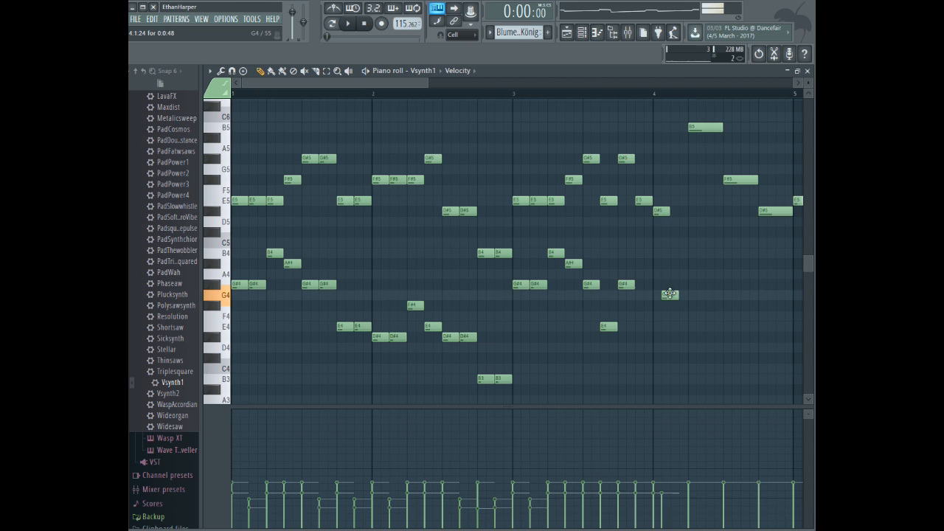
left_click_drag(695, 232, 691, 253)
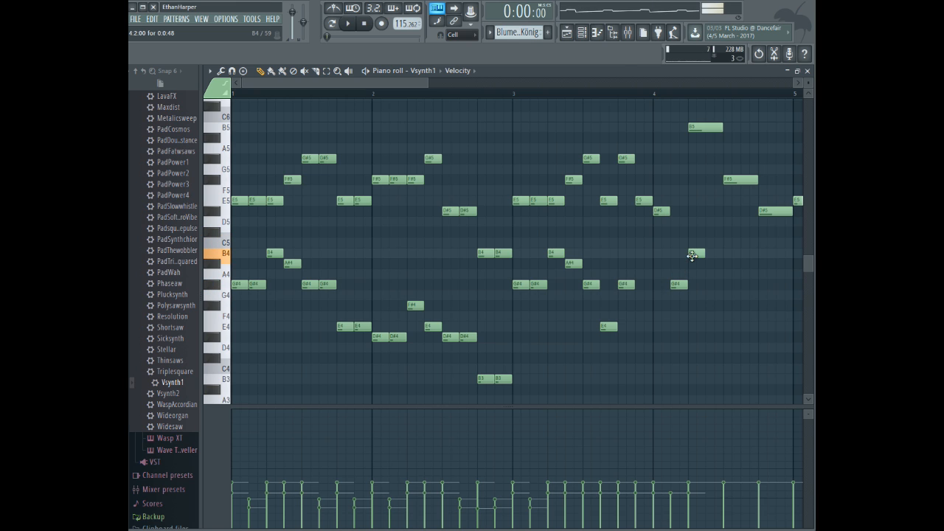
left_click(710, 295)
right_click(711, 295)
key("space")
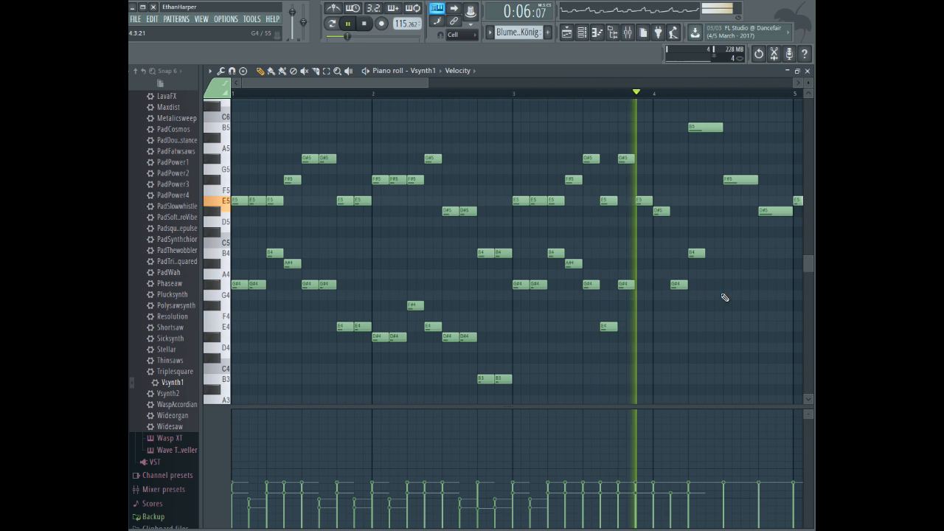
key("space")
- Complete the lower voice of bar 4 with half-beat notes F#4, F#4, E4, B3 and D#4
left_click_drag(418, 82, 511, 102)
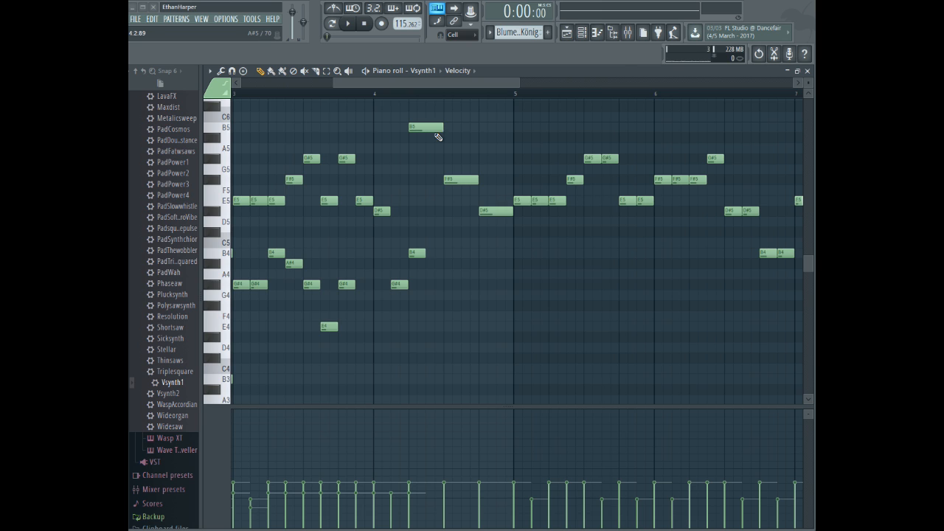
key("space")
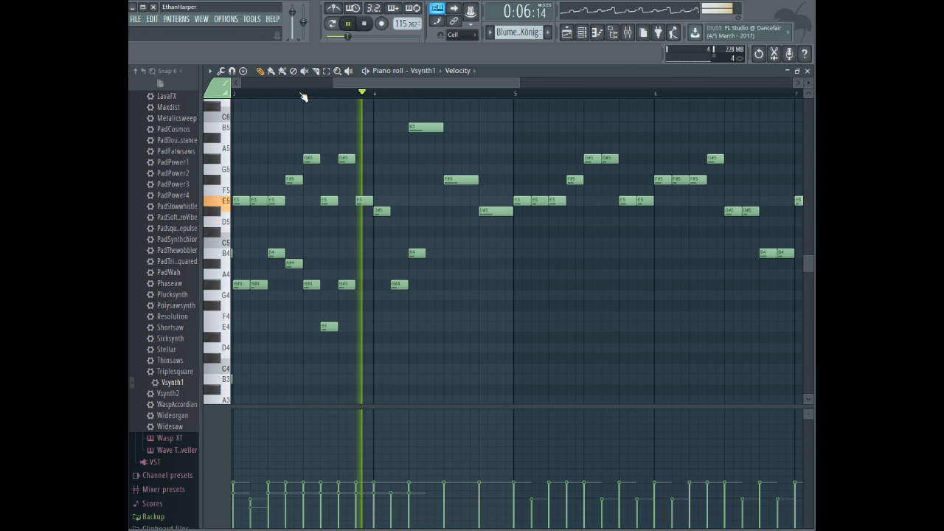
key("space")
left_click(431, 306)
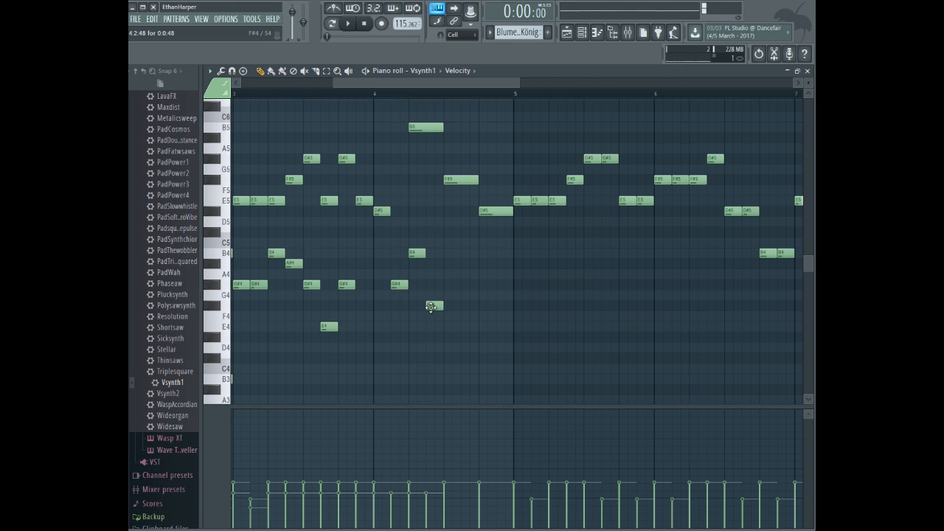
left_click(451, 284)
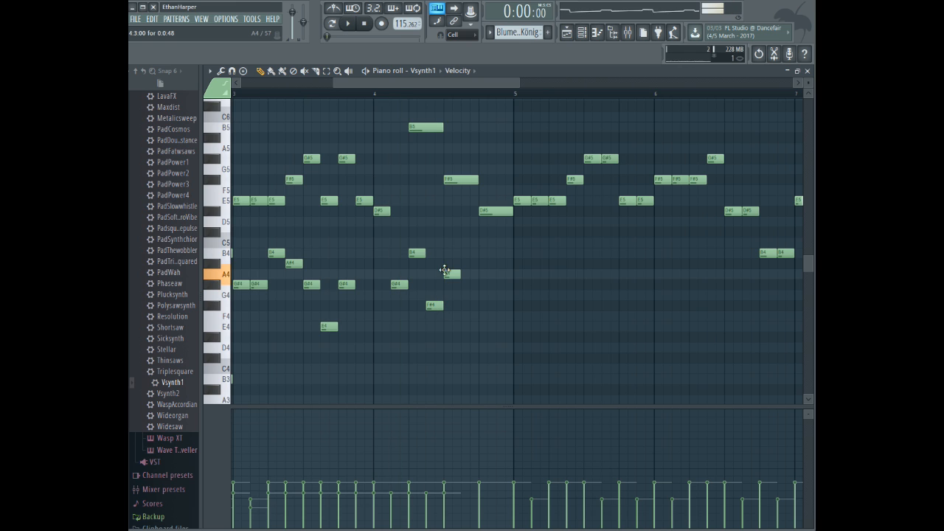
left_click_drag(450, 295, 451, 306)
left_click(465, 327)
left_click_drag(487, 358, 487, 383)
left_click(506, 354)
left_click_drag(506, 353, 499, 333)
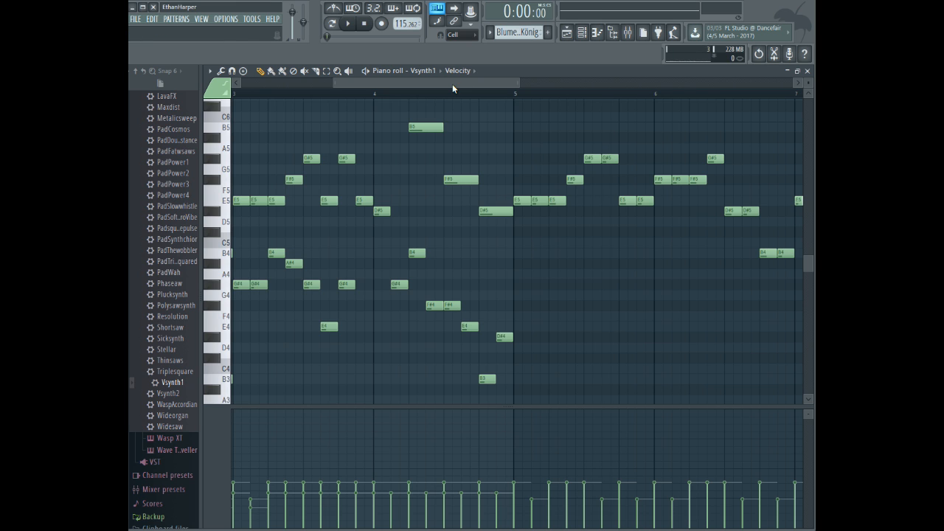
- Play back the first four bars, lower the first F#4 in bar 4 to E4, and listen to that bar again
left_click_drag(452, 84, 361, 84)
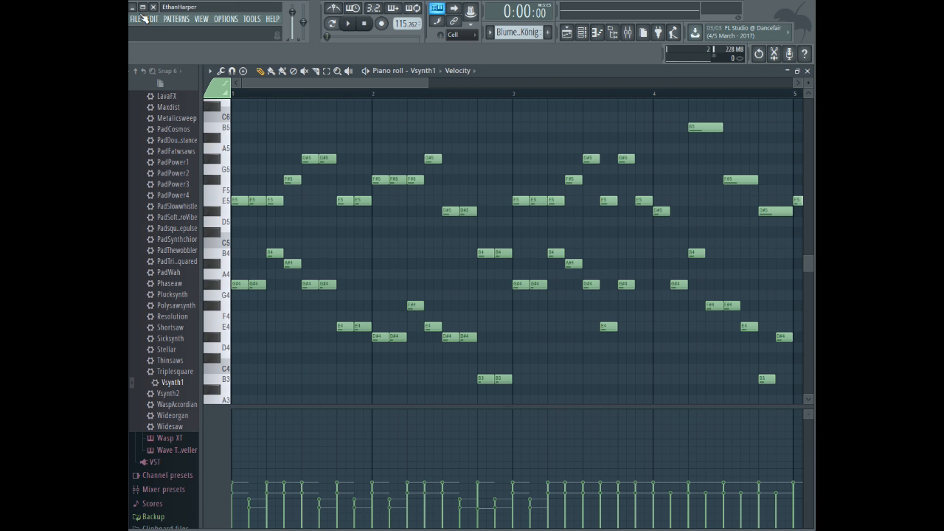
key("space")
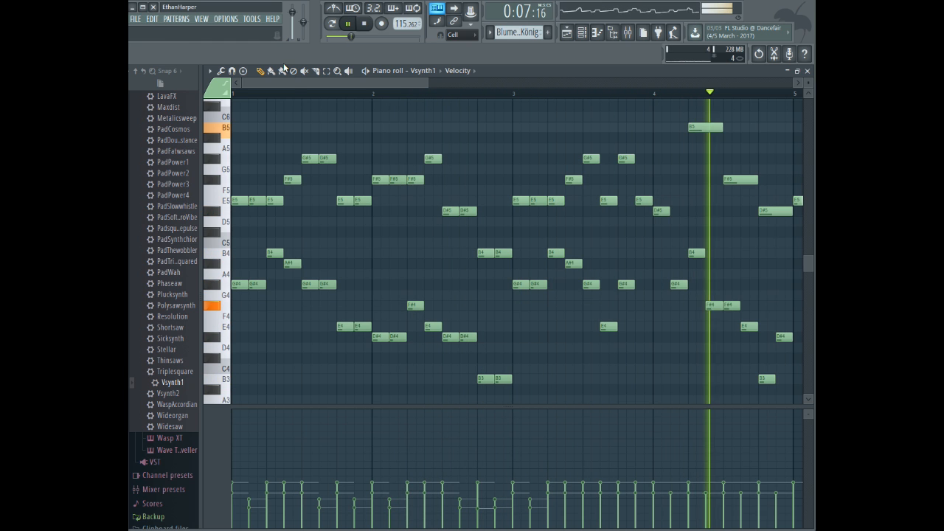
left_click_drag(294, 80, 354, 81)
key("space")
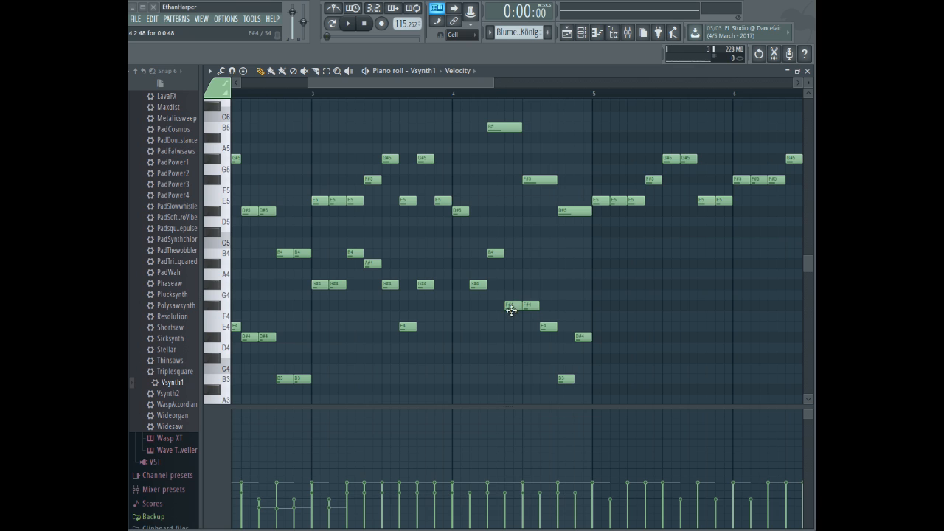
mouse_move(514, 308)
left_mouse_down()
mouse_move(512, 329)
mouse_move(528, 299)
mouse_move(531, 308)
left_mouse_up()
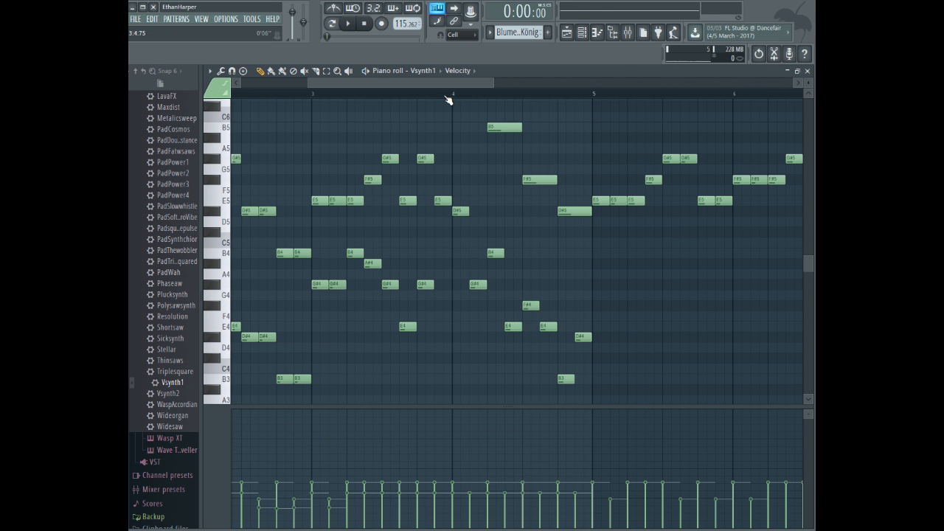
left_click(448, 97)
key("space")
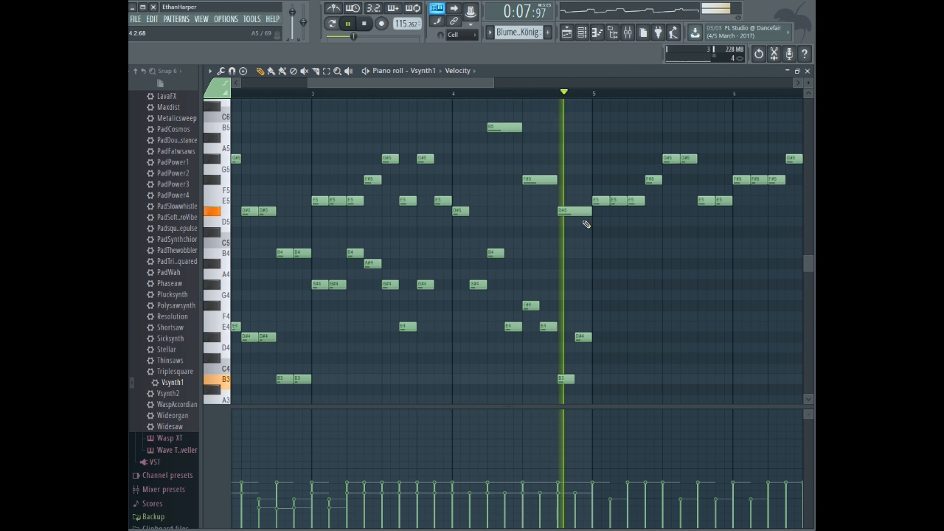
key("space")
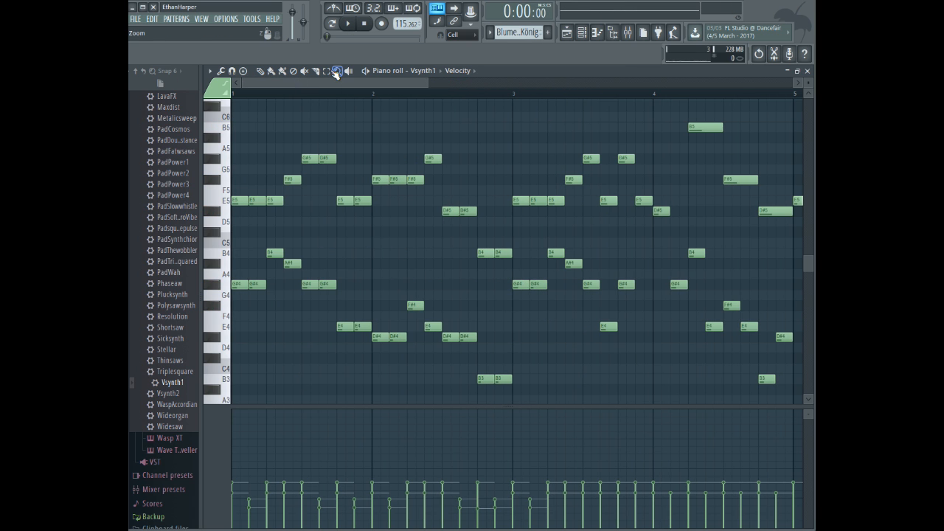
- Copy the lower-voice notes of bars 1 and 2, except the two B3 notes, to bars 5 and 6 and play them back
left_click_drag(237, 239, 461, 385)
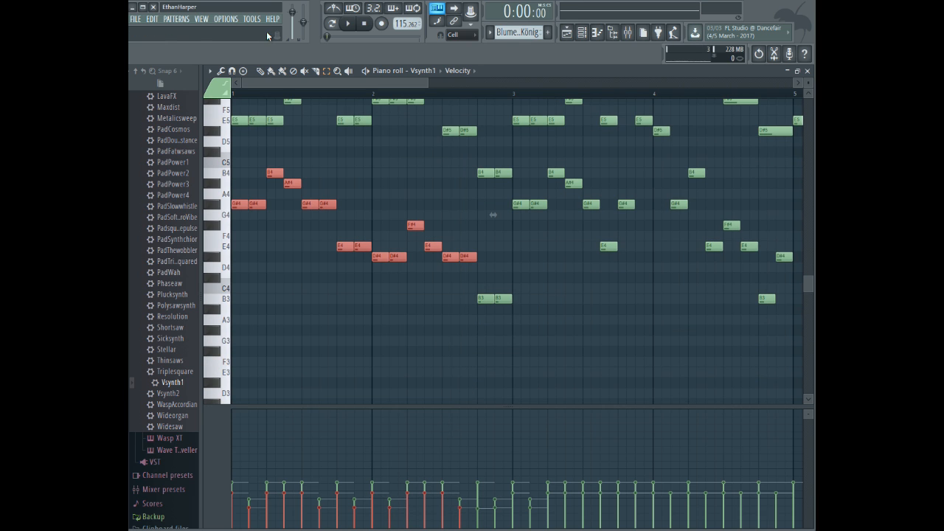
left_click_drag(267, 78, 449, 66)
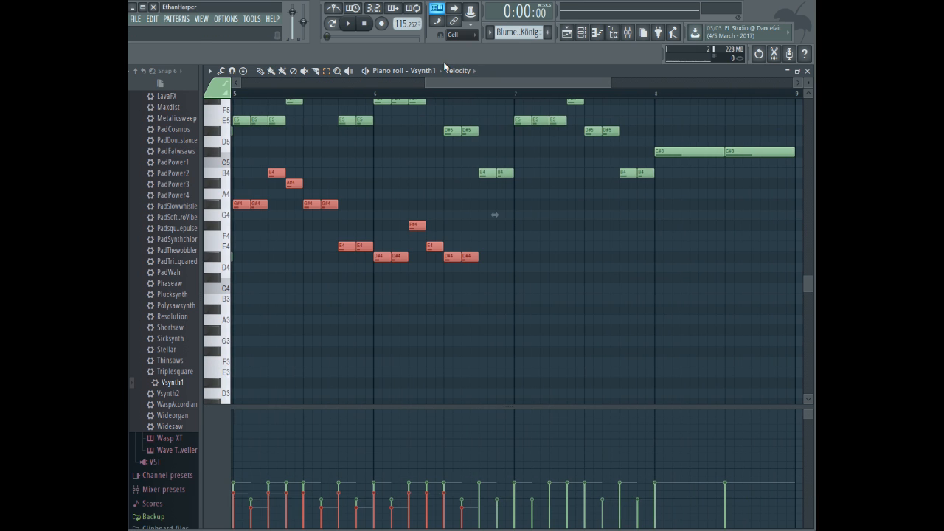
key("space")
left_click(457, 70)
left_click(456, 74)
left_click_drag(455, 78, 404, 83)
scroll(449, 168, "up", 1)
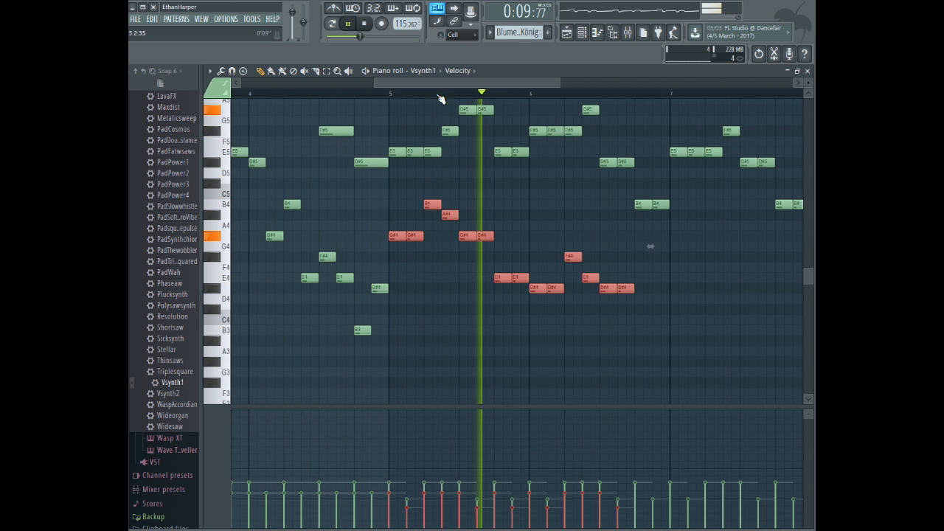
- Add two half-beat B3 notes on beat 4 of bar 6 to finish its lower voice
left_click_drag(443, 85, 495, 90)
left_click(525, 270)
right_click(527, 272)
key("space")
left_click_drag(482, 318, 480, 329)
left_click(503, 329)
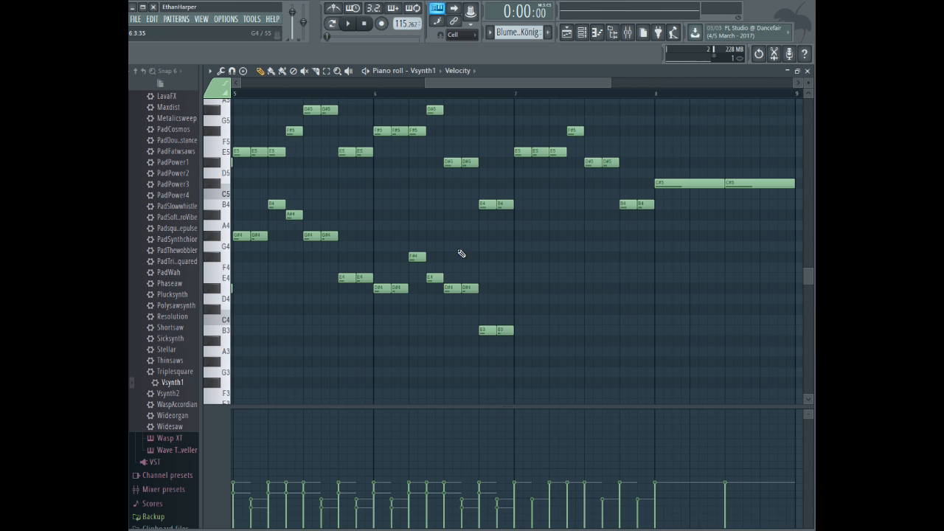
- Add half-beat lower-voice notes E4, D#4 and B3 at the start of bar 7 and two half-bar C#4 notes in bar 8
left_click_drag(498, 87, 544, 103)
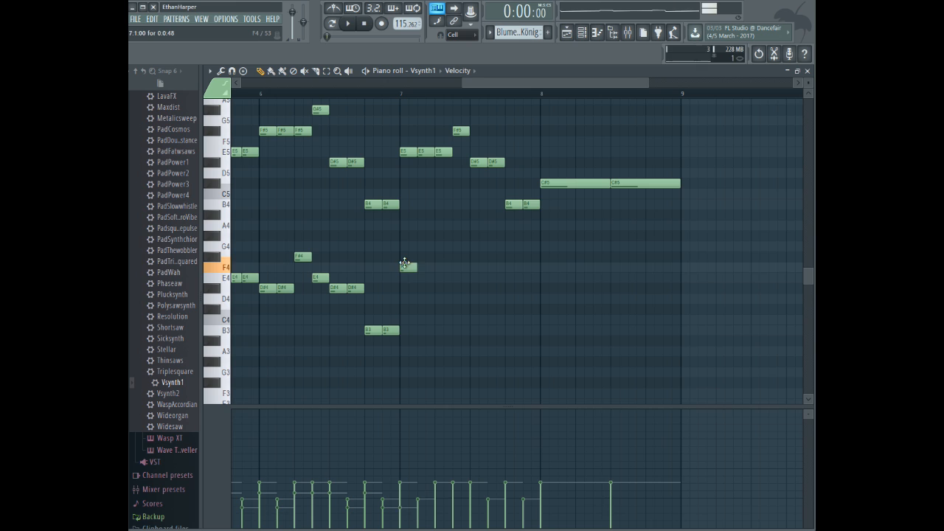
left_click(404, 278)
left_click(425, 288)
left_click(441, 330)
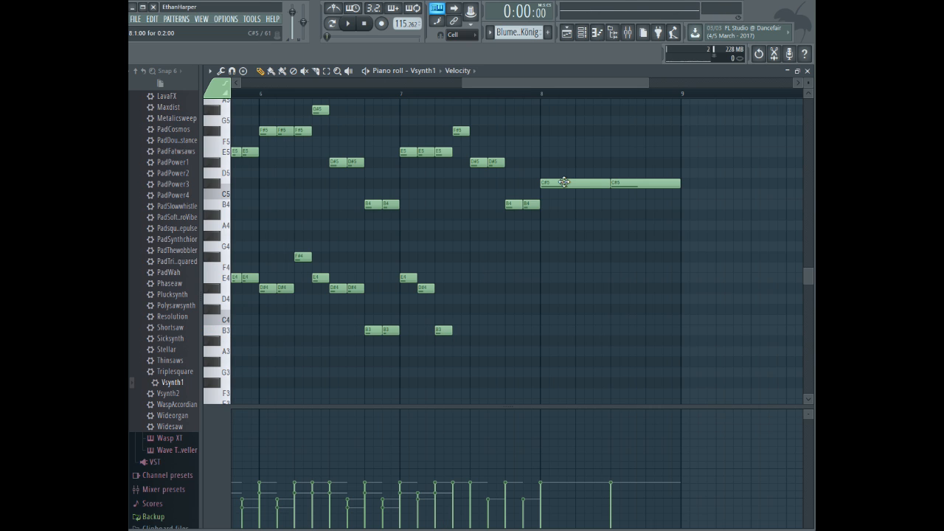
left_click_drag(548, 299, 600, 307)
left_click(615, 308)
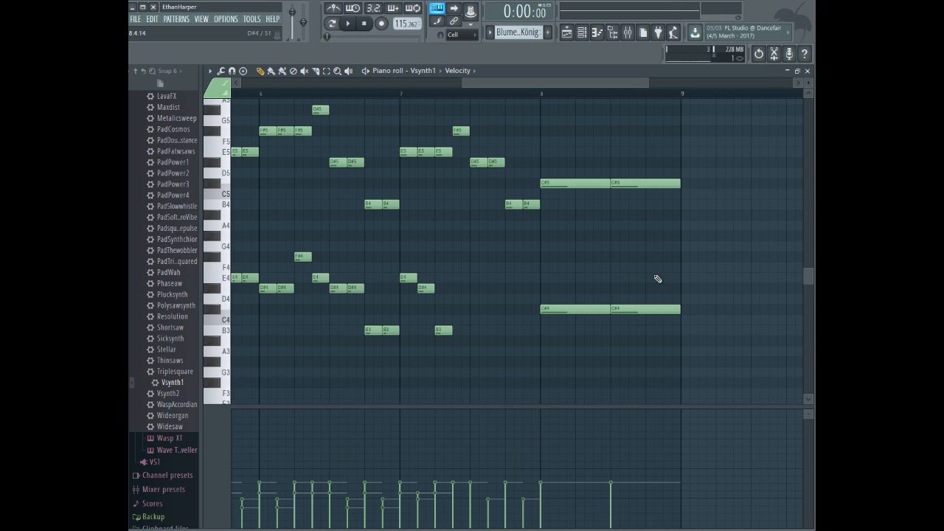
left_click_drag(539, 93, 562, 94)
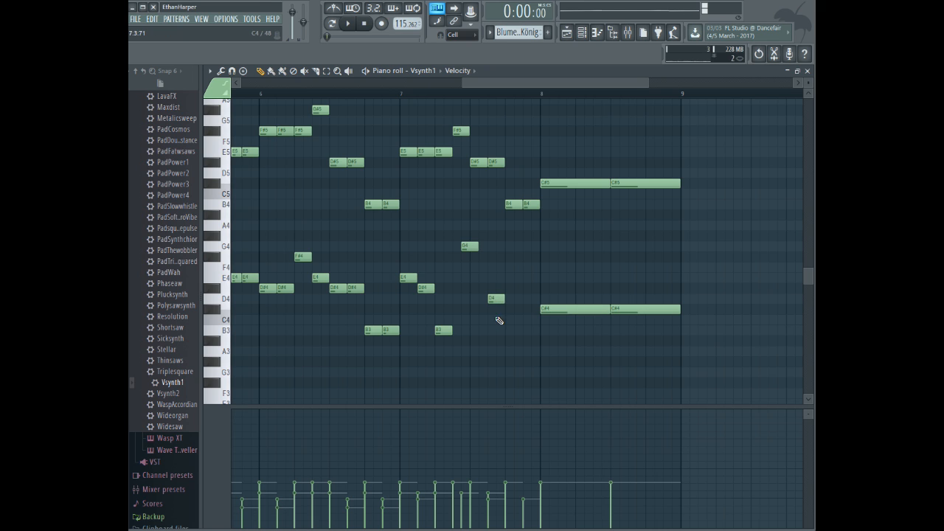
right_click(472, 247)
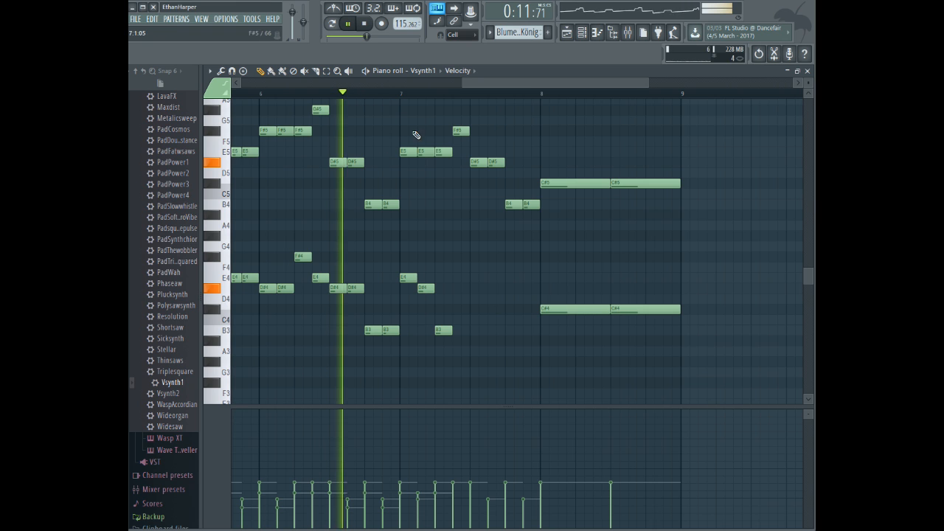
key("space")
- Change the B3 in bar 7 to C#4, complete the bar with half-beat F#4, D#4, C#4, B3 and D#4, and play back the ending
left_click_drag(441, 330, 441, 309)
left_click(460, 255)
left_click_drag(478, 278, 498, 305)
left_click_drag(510, 337, 511, 322)
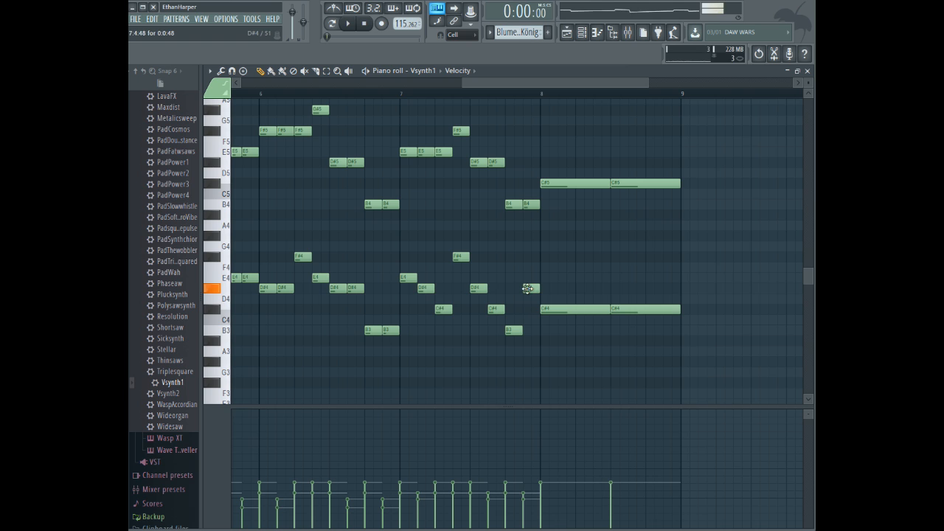
left_click(401, 94)
key("space")
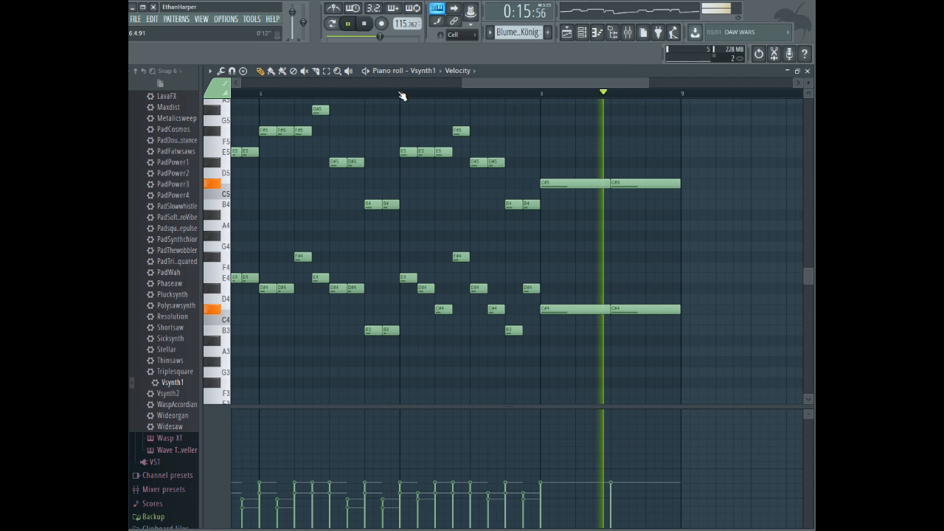
key("space")
mouse_move(657, 311)
left_mouse_down()
mouse_move(666, 211)
mouse_move(657, 191)
mouse_move(655, 308)
left_mouse_up()
key("space")
key("space")
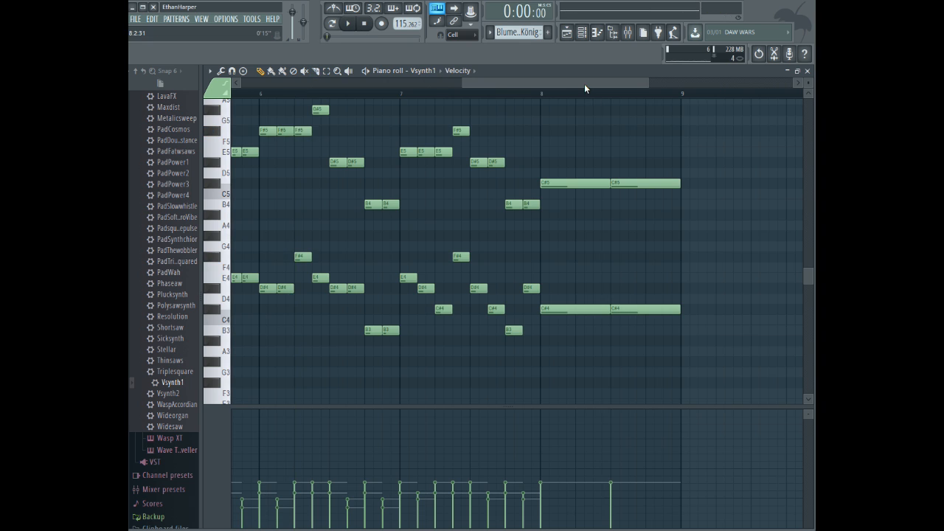
- Play the whole melody from the start and zoom out until all eight bars and both voices fit in the note grid
key("space")
scroll(453, 141, "up", 3)
left_click_drag(426, 79, 483, 79)
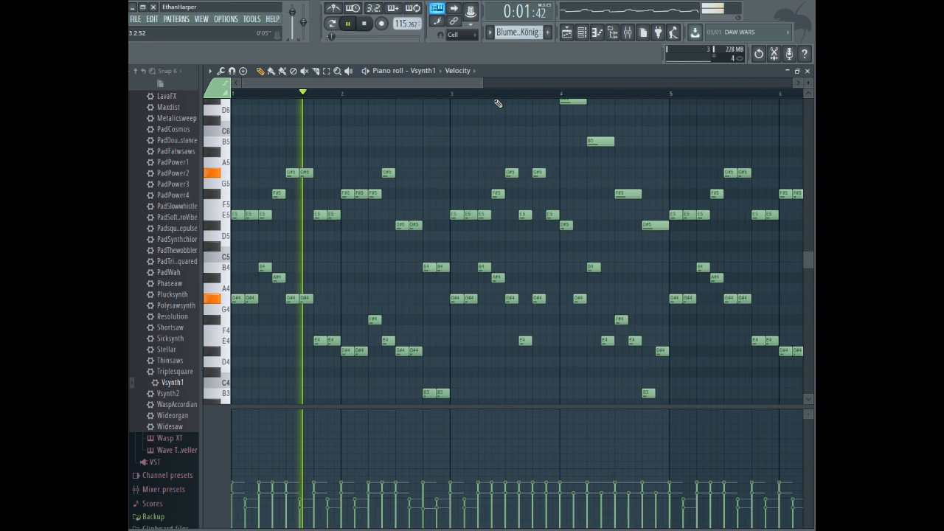
scroll(556, 165, "down", 2)
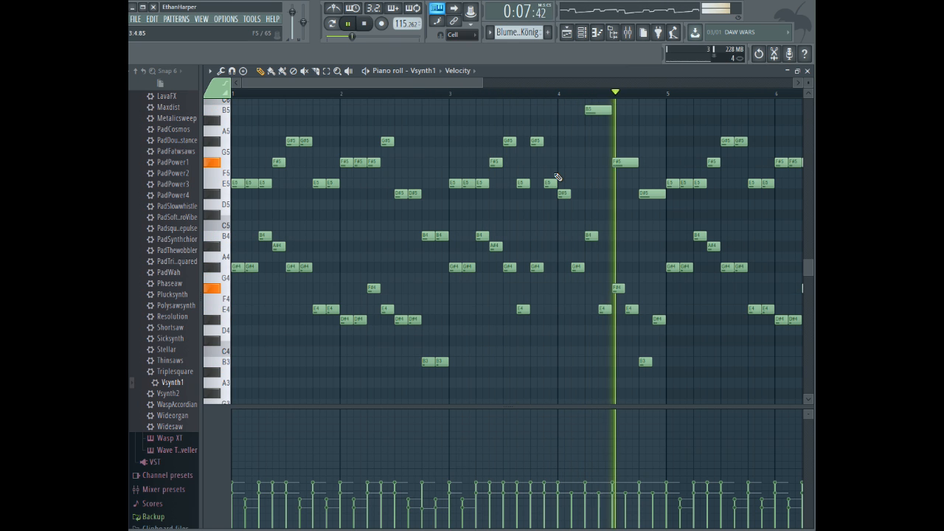
scroll(543, 185, "up", 3)
left_click_drag(483, 87, 597, 87)
left_click_drag(809, 83, 809, 96)
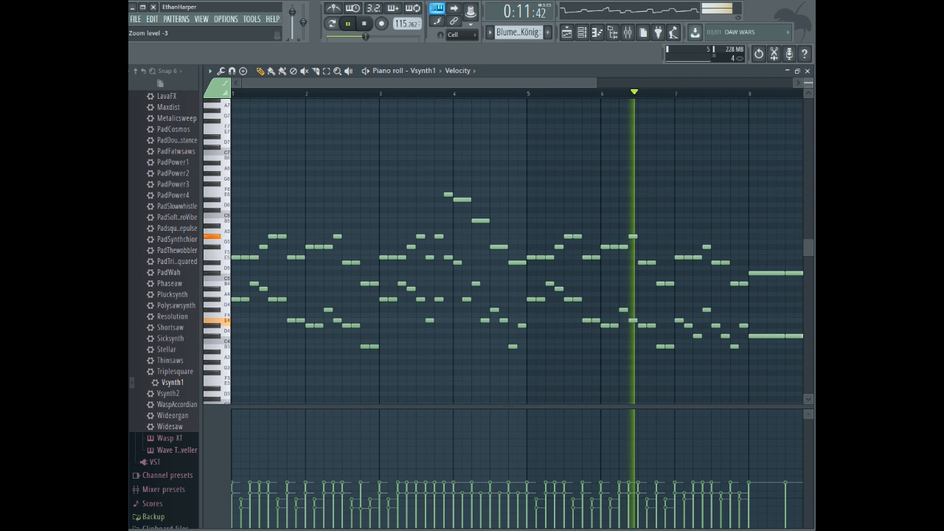
- Play back the two-voice melody from the start with taller note rows and review it through the end of bar 8
left_click_drag(596, 82, 594, 83)
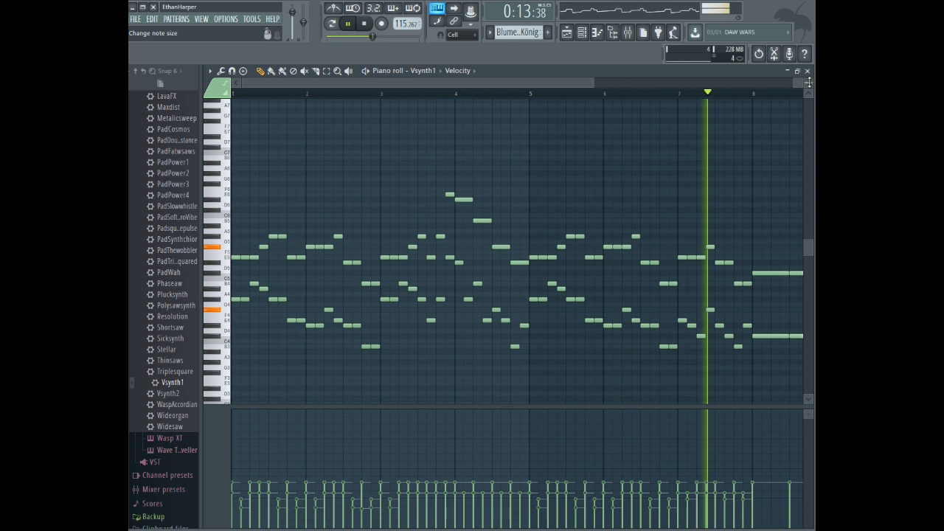
left_click_drag(808, 90, 808, 82)
left_click_drag(560, 81, 409, 81)
key("space")
key("space")
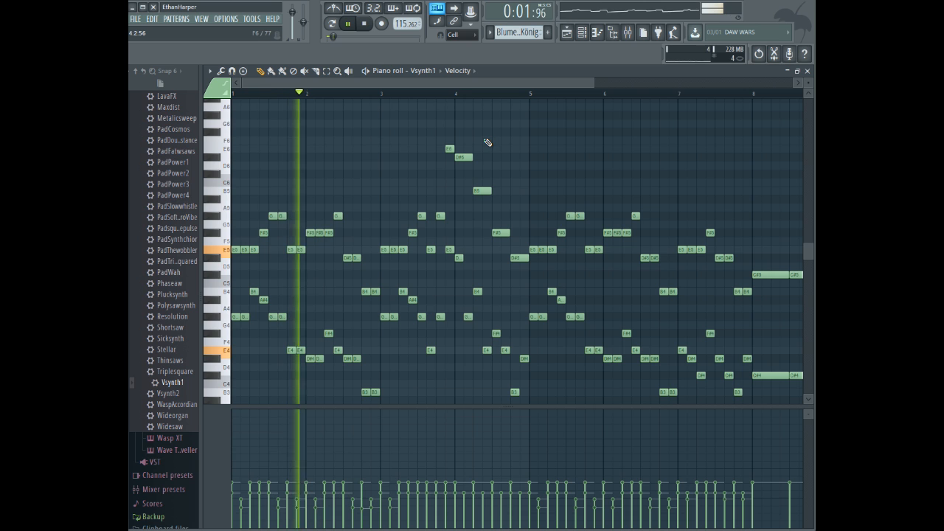
scroll(529, 171, "down", 1)
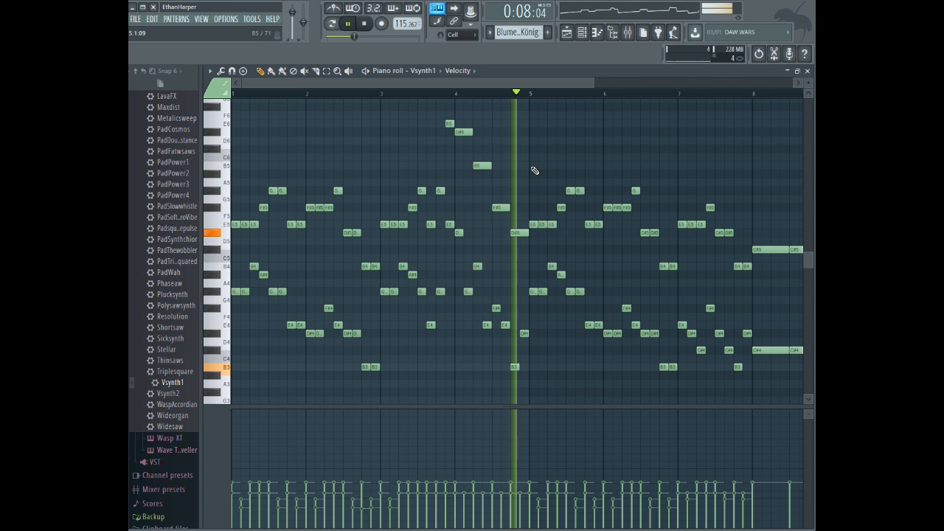
left_click_drag(540, 80, 628, 87)
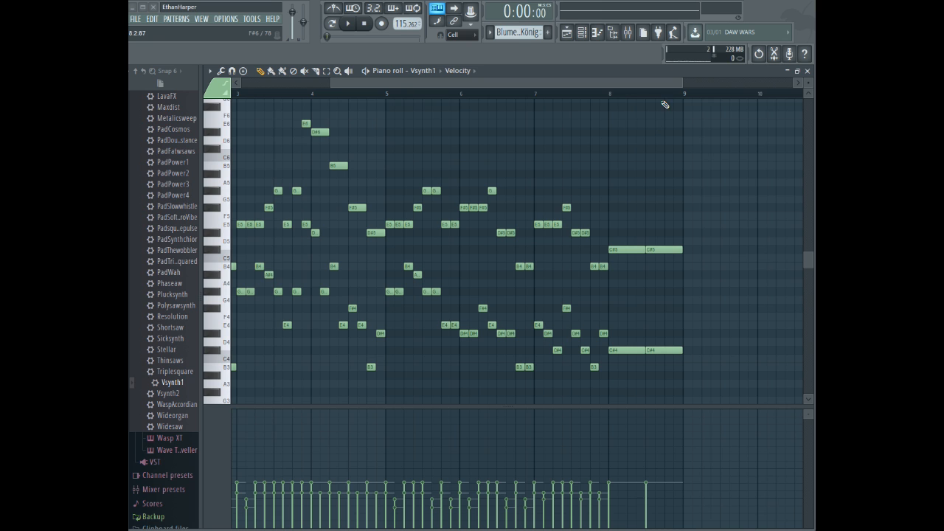
left_click_drag(669, 82, 319, 61)
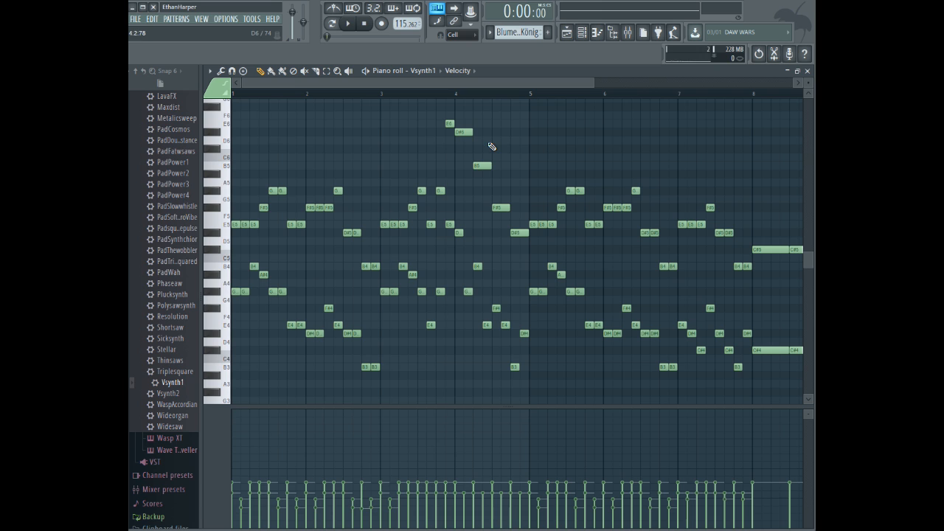
left_click(136, 18)
mouse_move(148, 19)
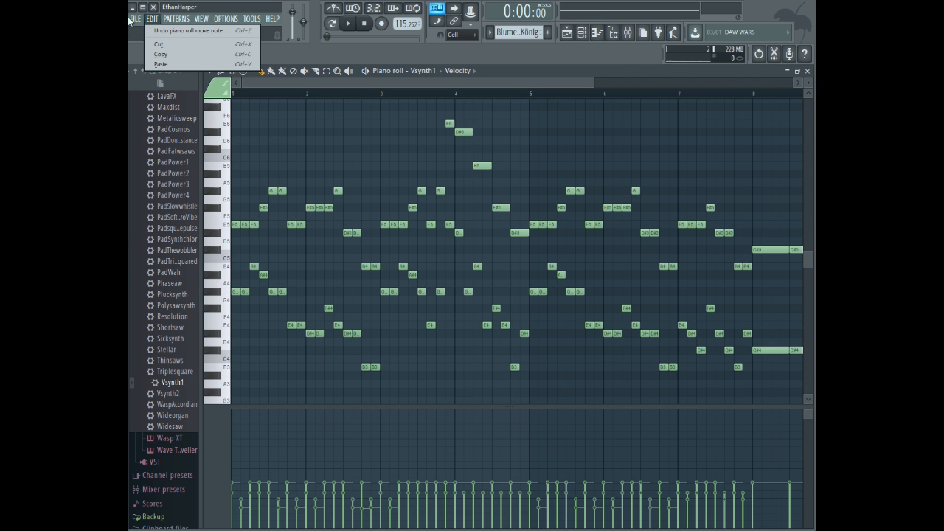
mouse_move(225, 18)
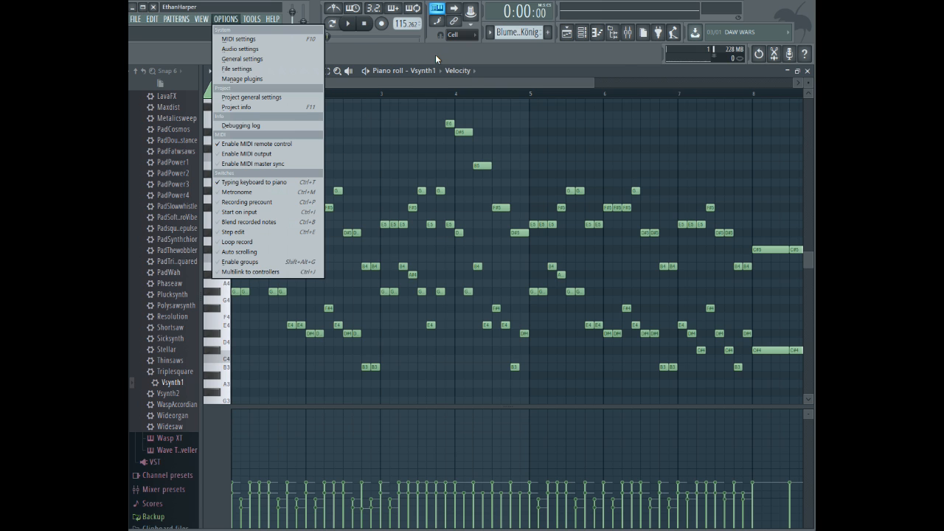
left_click(435, 55)
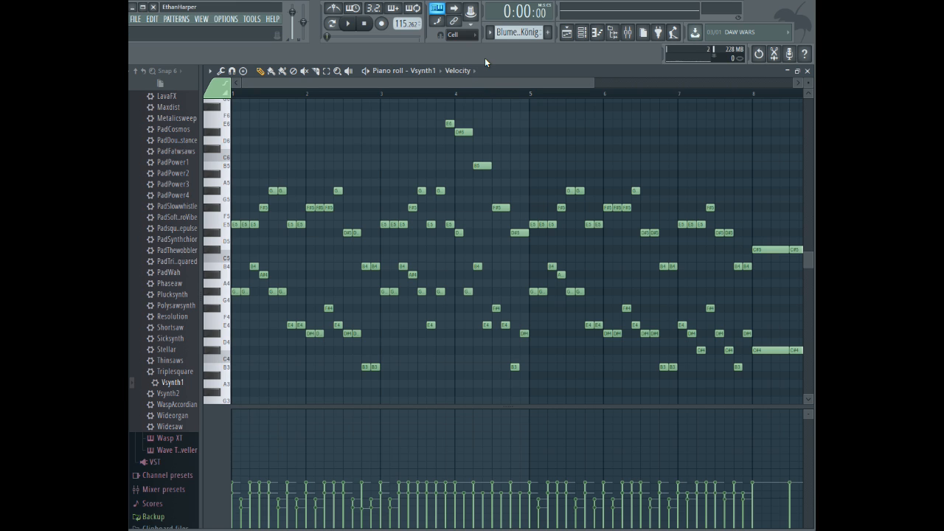
- Save the project as a new file named "Blumen - König + ASRIEL (2)"
key("ctrl+shift+s")
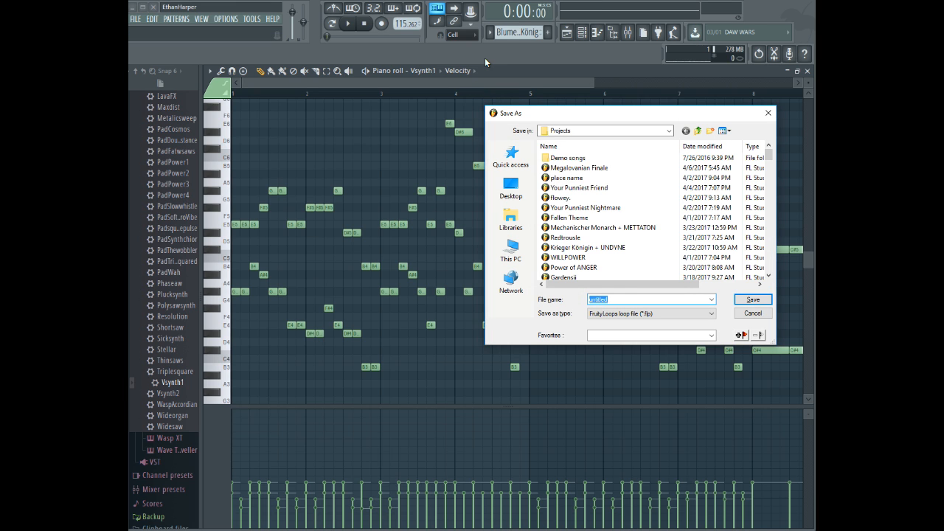
key("BackSpace")
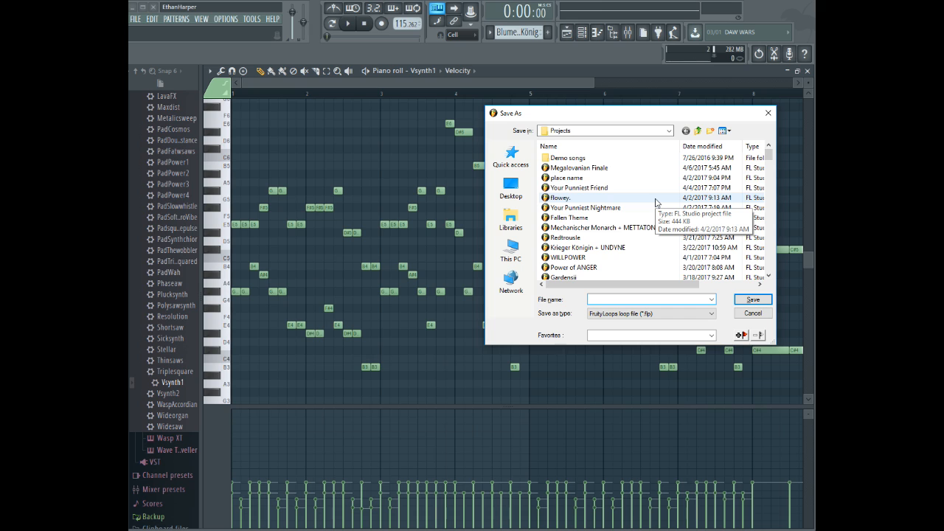
type("BlumenKönig")
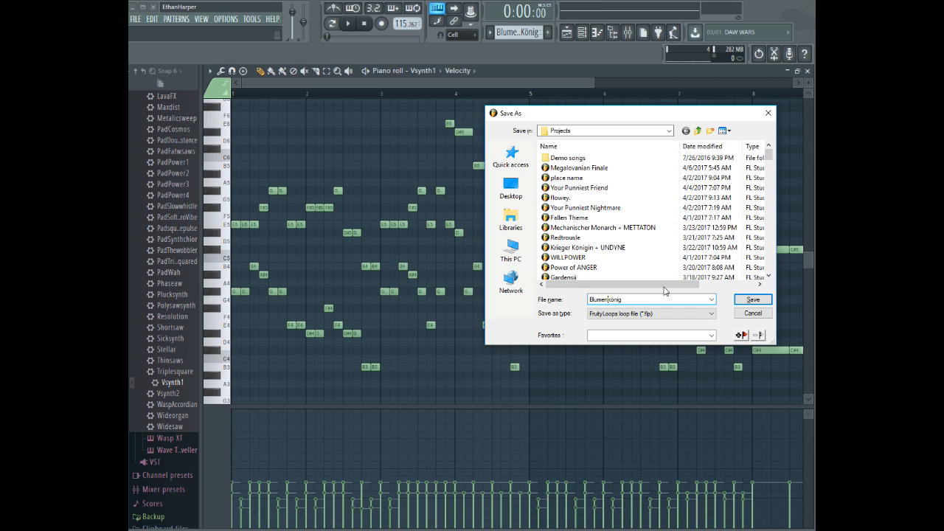
type("- ")
type("+ ASRIEL (2")
left_click(768, 303)
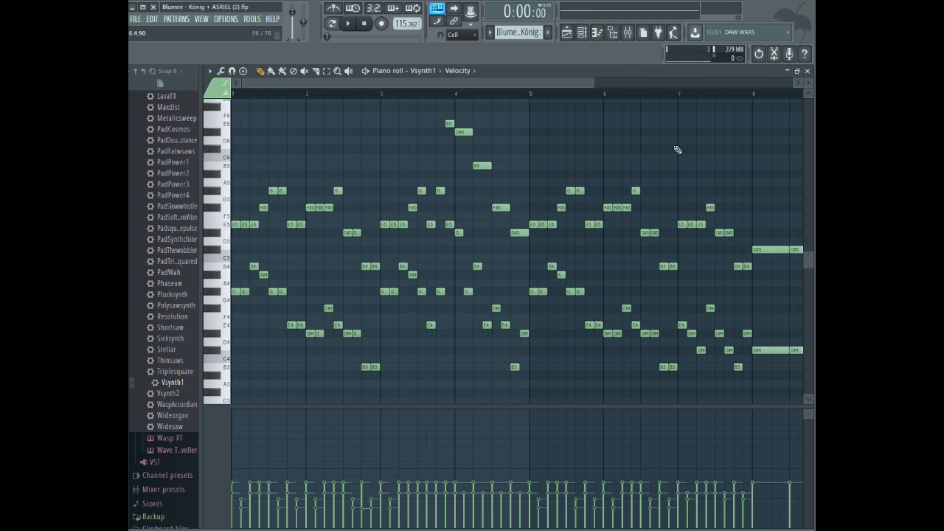
- Trim the Blumen-König clip on Track 1 to end at bar 9 and bring up the channel rack over the playlist
left_click(787, 71)
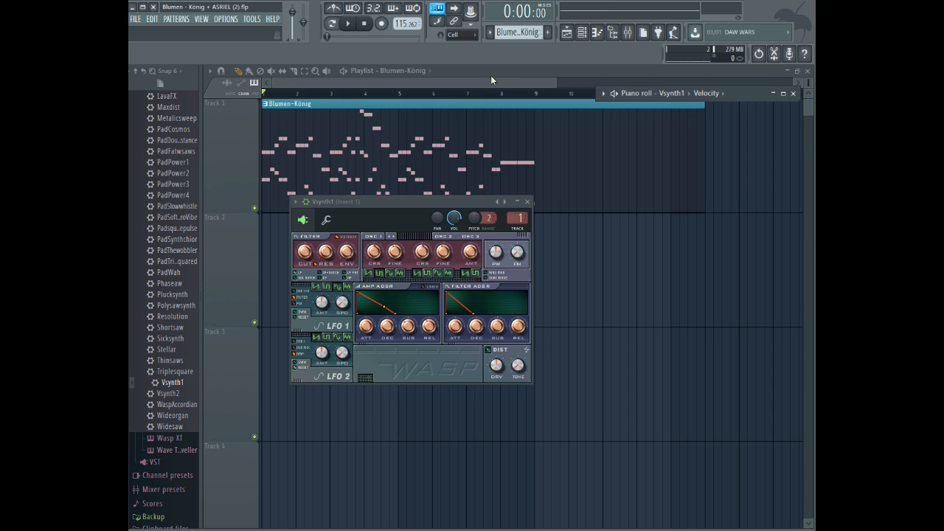
left_click_drag(702, 118, 535, 121)
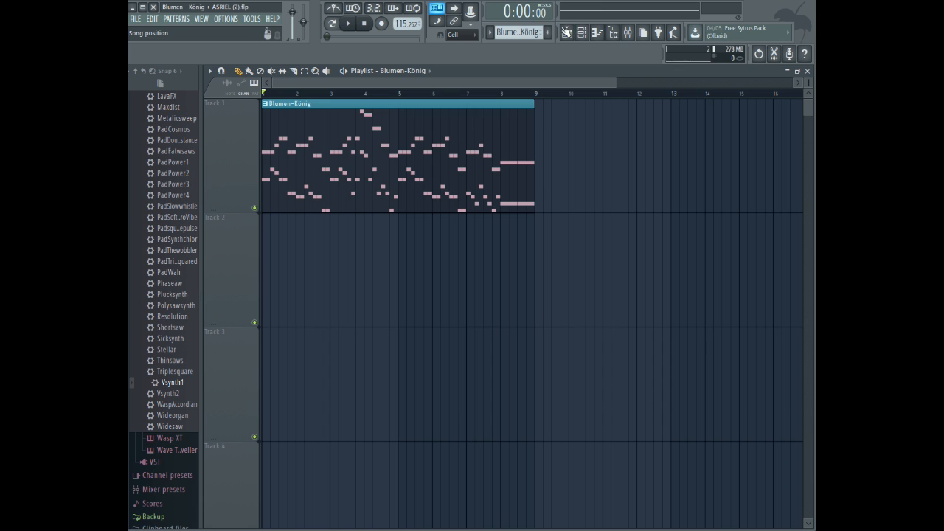
left_click(581, 36)
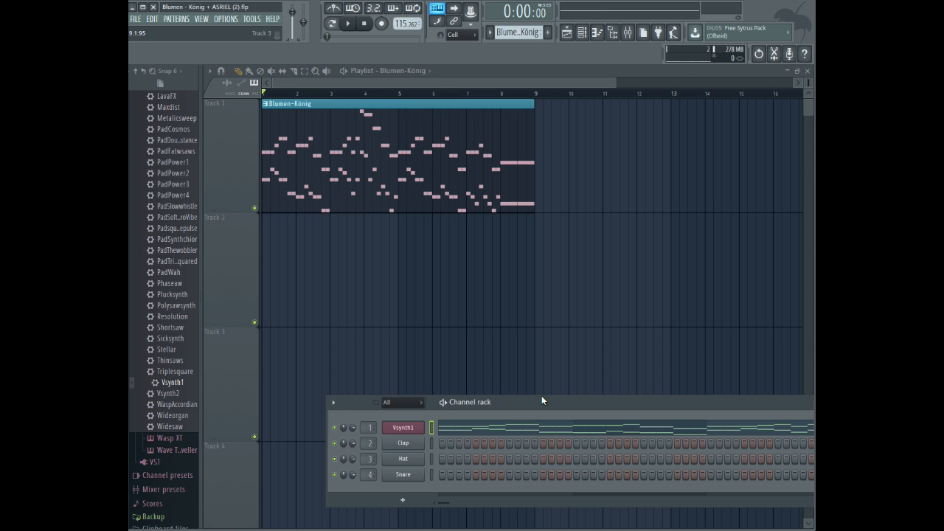
left_click_drag(532, 399, 519, 251)
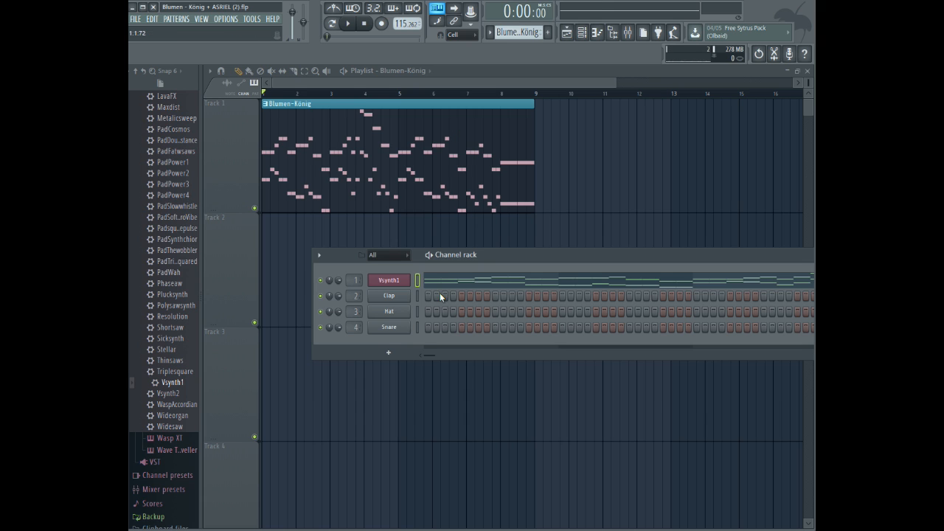
- Try colouring the playlist's notes by pattern and by note, and return to channel colouring
left_click(255, 94)
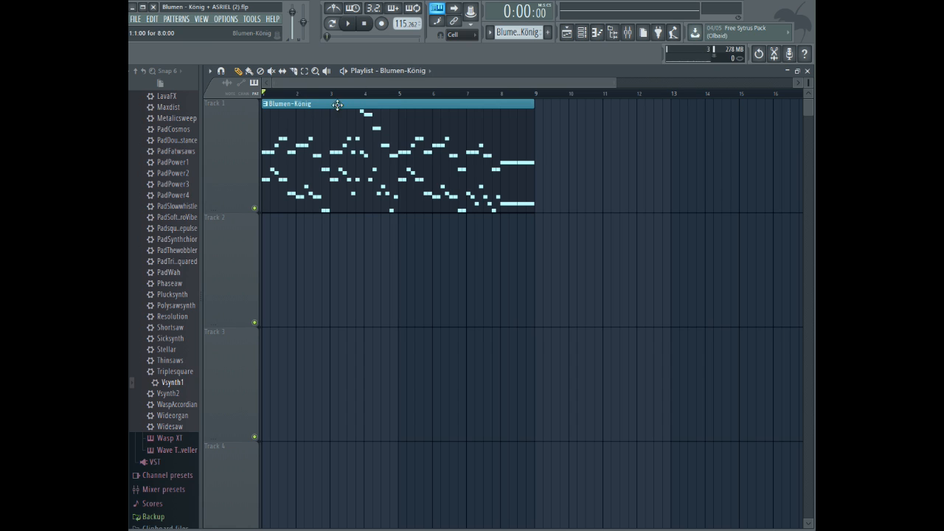
left_click(230, 95)
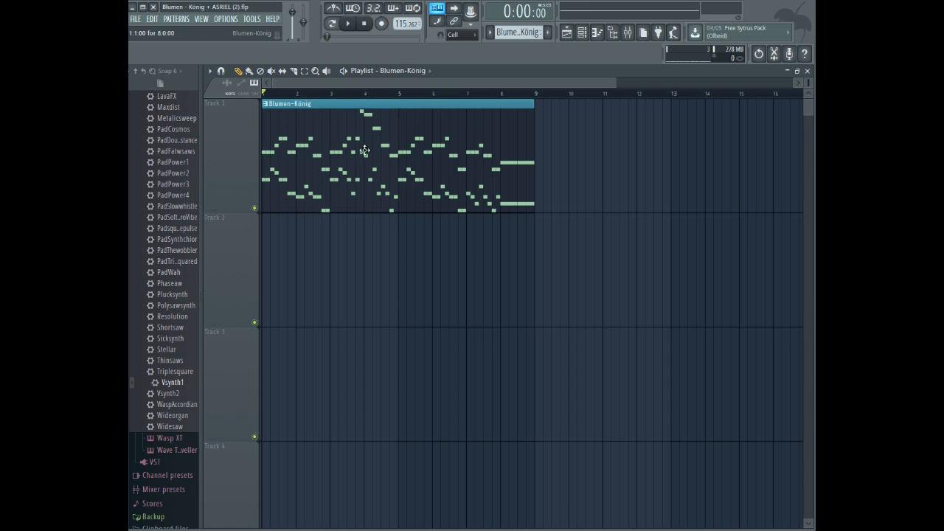
left_click(243, 93)
- Rename the Vsynth1 channel in the channel rack to "8 - bit"
left_click(596, 32)
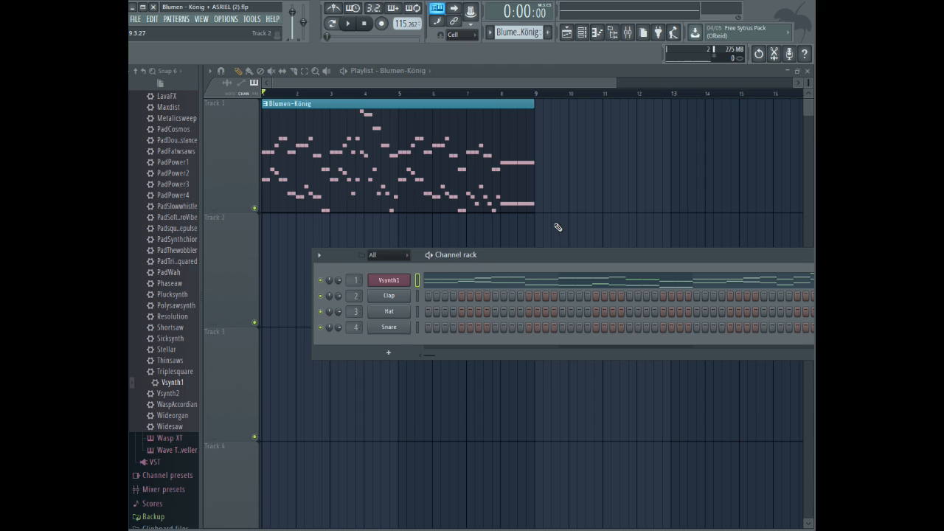
right_click(396, 280)
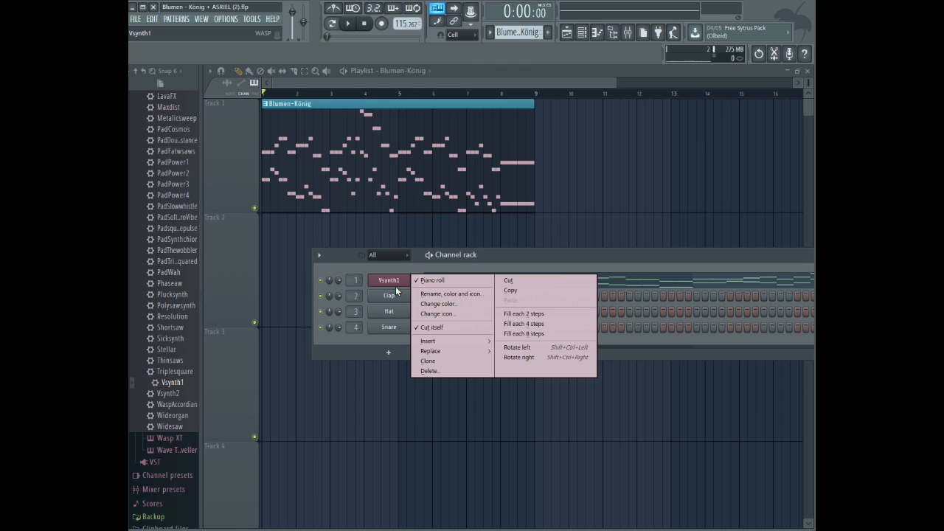
left_click(435, 295)
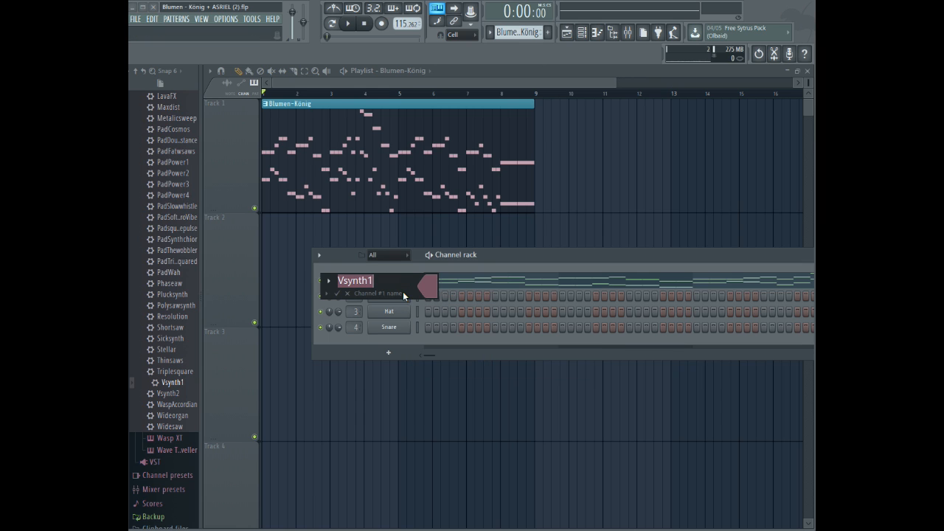
key("BackSpace")
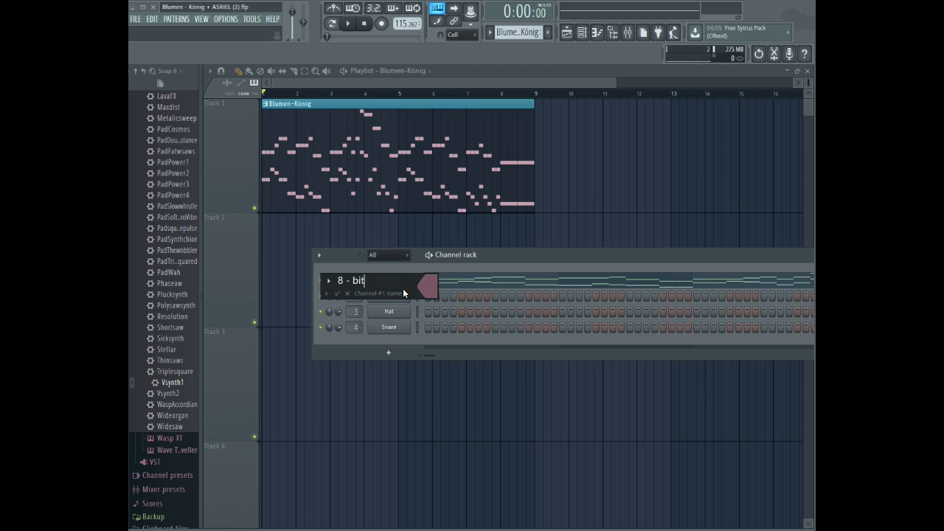
- Give the 8 - bit channel a light red colour and a waveform icon, and apply the changes
left_click(435, 287)
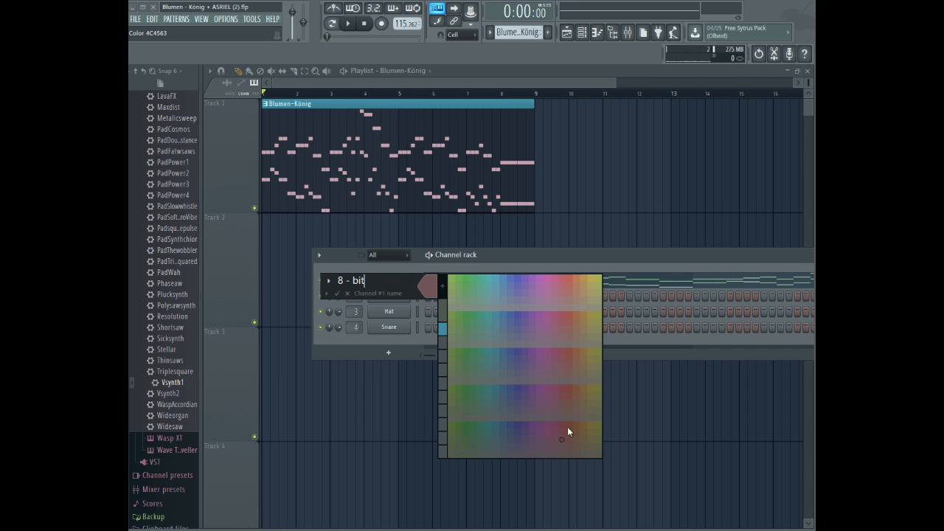
left_click(567, 386)
left_click(329, 280)
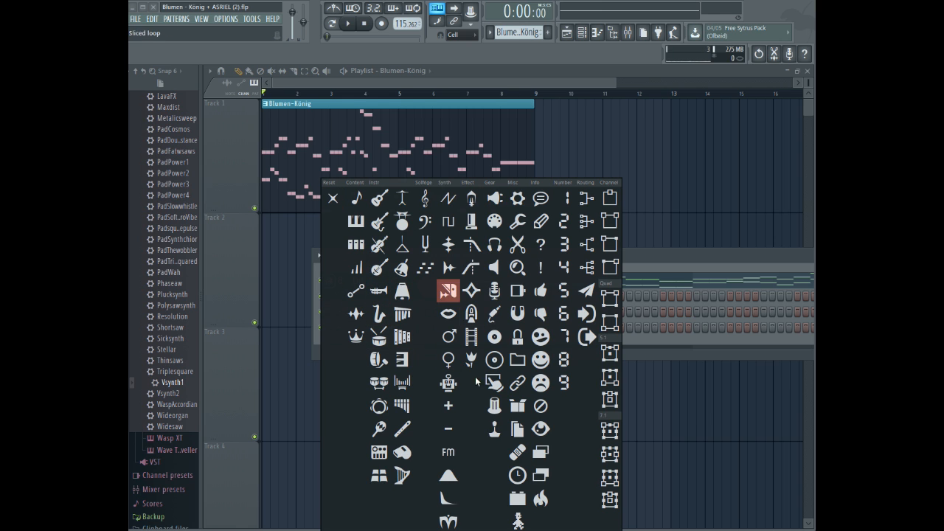
left_click(360, 311)
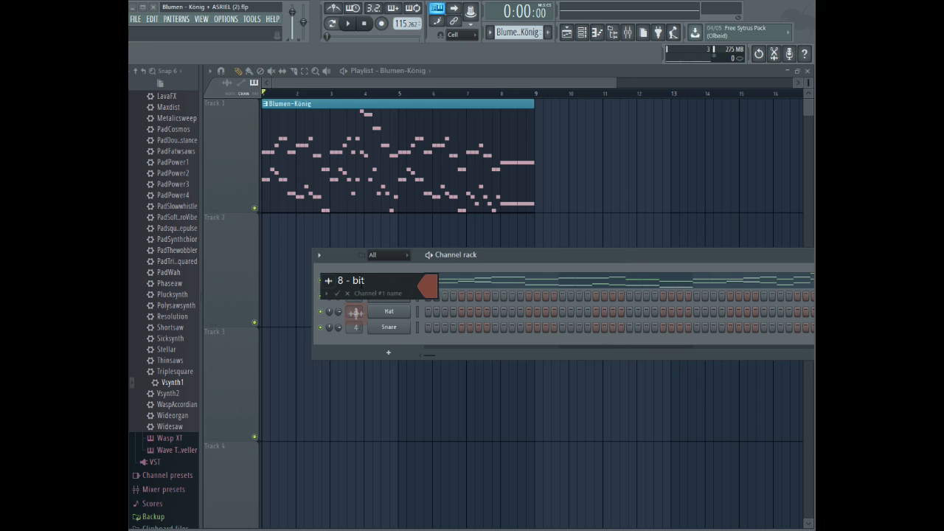
left_click(431, 286)
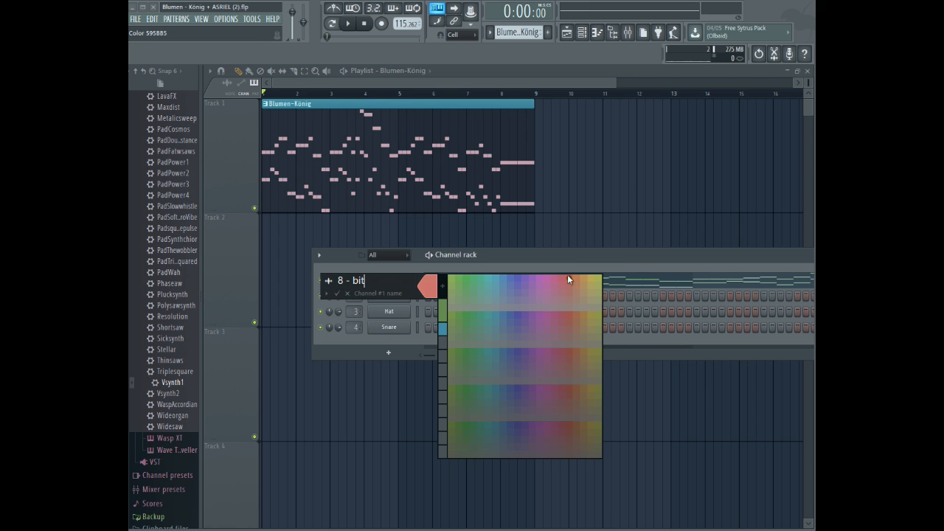
left_click(568, 275)
left_click(338, 294)
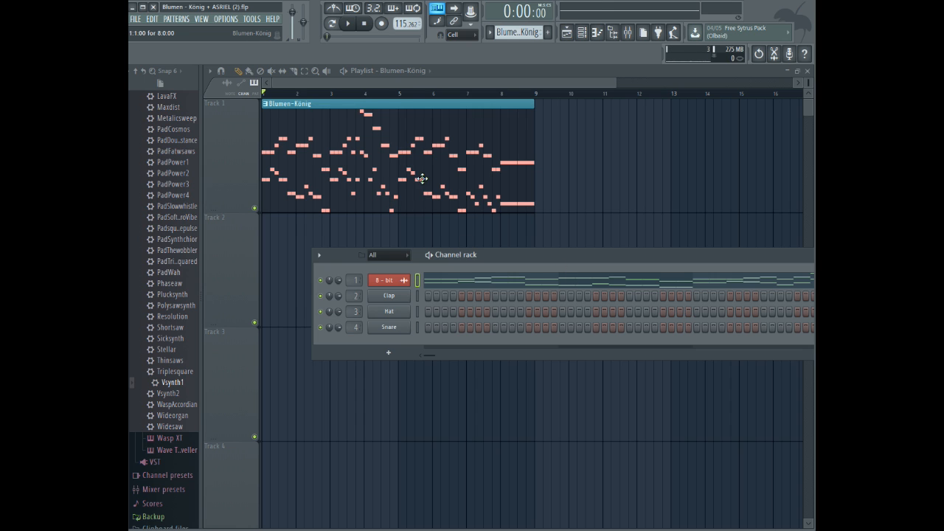
- Create a second pattern named ASRIEL with the same blue colour as the Blumen-König pattern
left_click_drag(421, 81, 402, 93)
left_click_drag(322, 79, 432, 79)
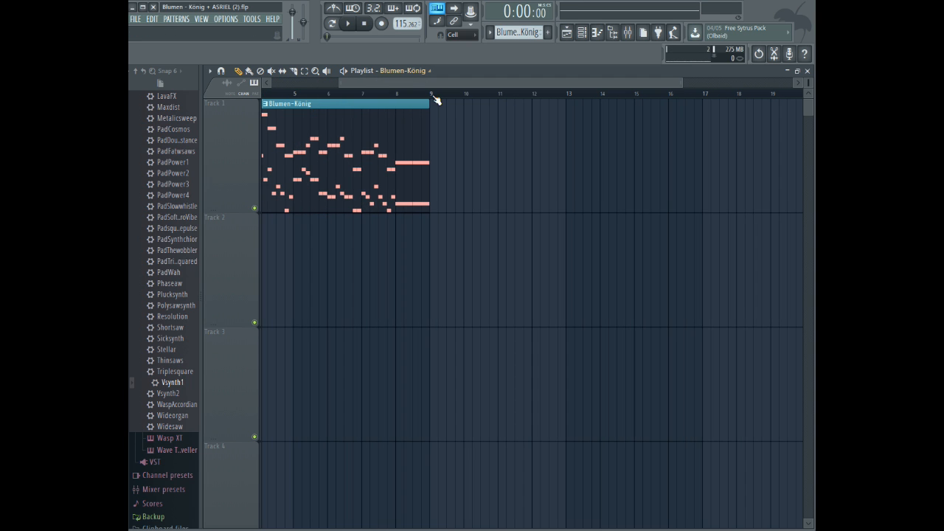
left_click(547, 32)
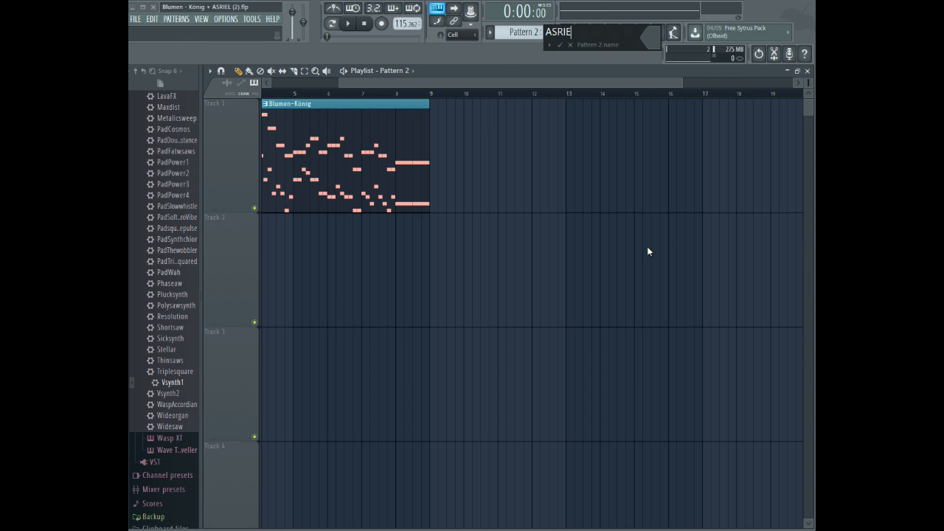
left_click(653, 36)
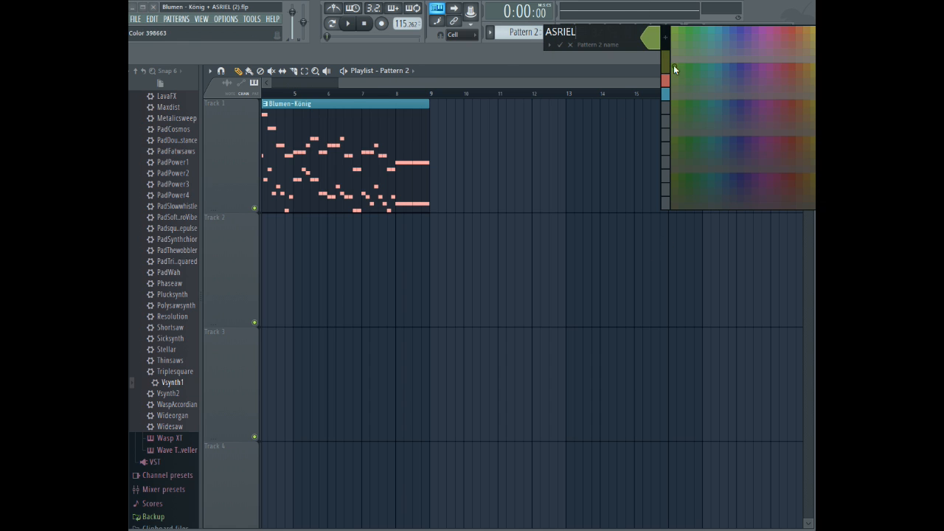
left_click(549, 45)
type("ASRIEL")
left_click(558, 45)
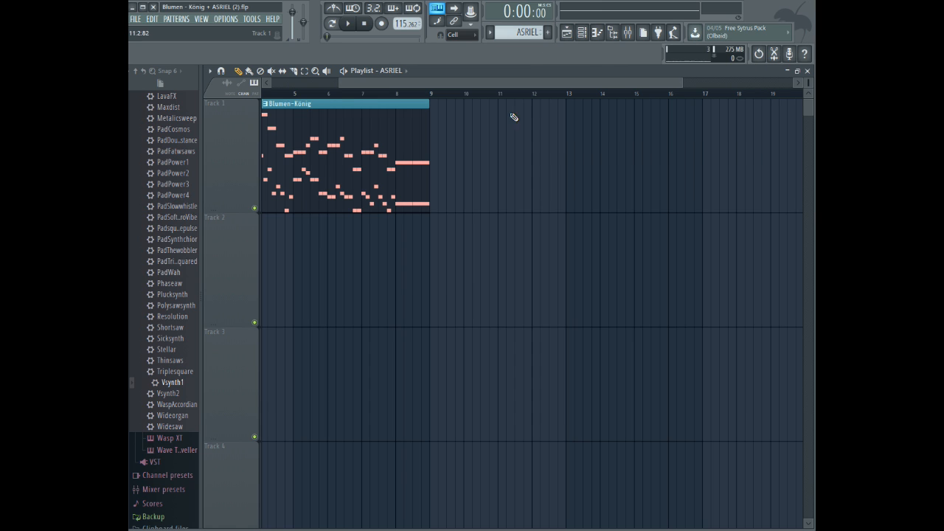
- Place an ASRIEL clip on Track 1 at bar 10 and extend it to end at bar 65
left_click_drag(681, 83, 706, 81)
left_click_drag(627, 82, 248, 48)
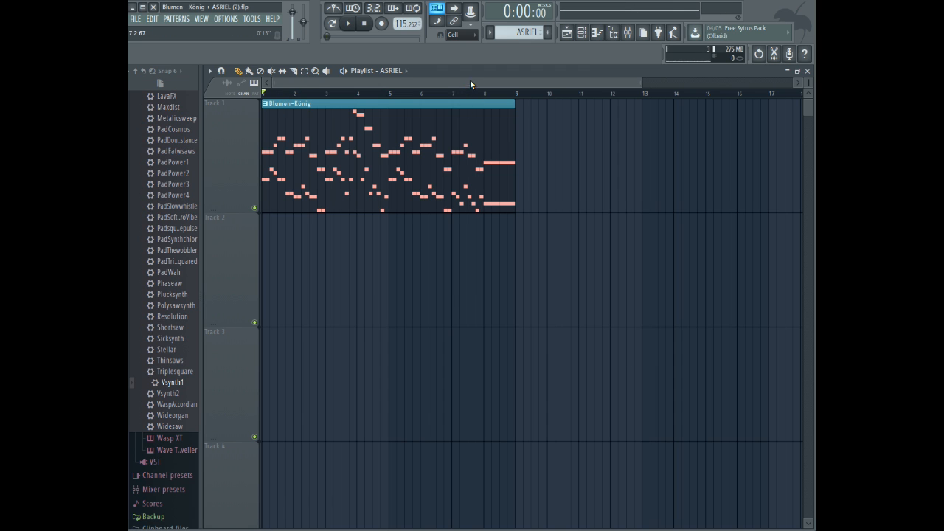
scroll(512, 93, "right", 2)
left_click(491, 116)
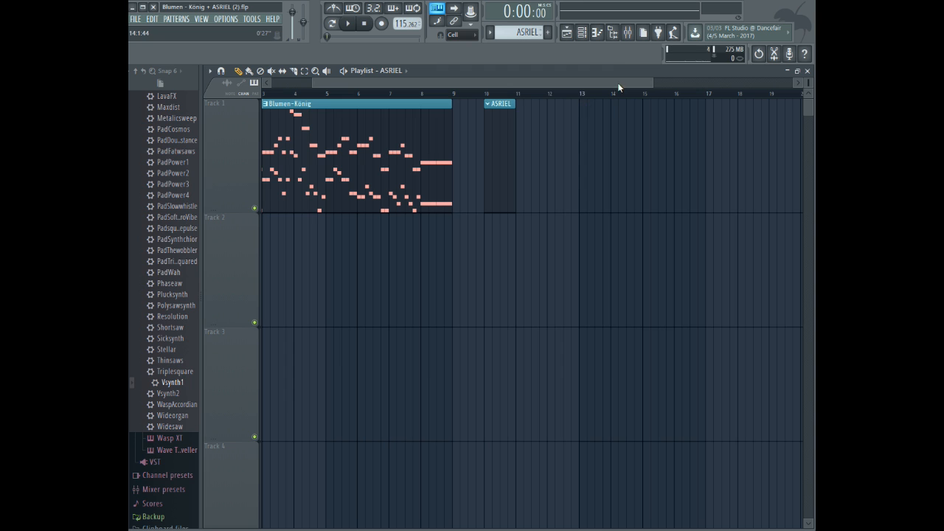
left_click_drag(648, 81, 791, 81)
left_click_drag(412, 118, 807, 112)
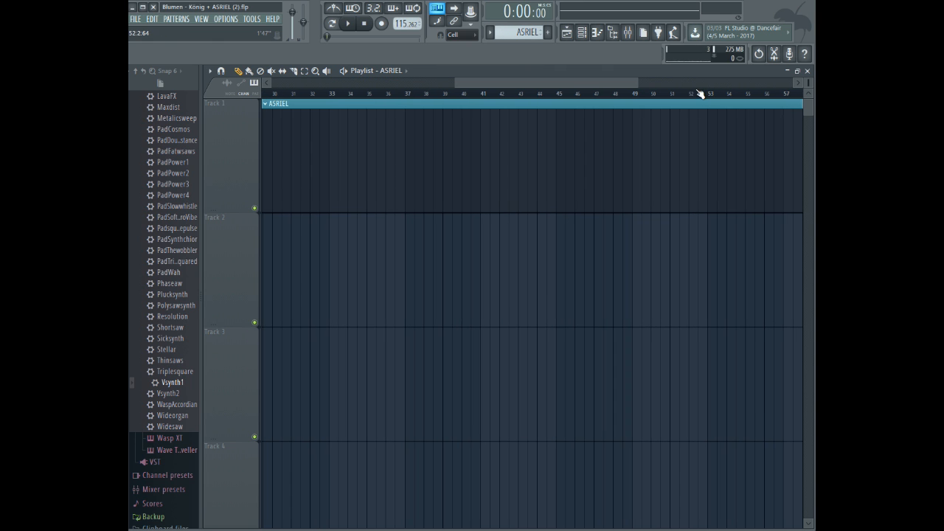
left_click_drag(638, 81, 790, 82)
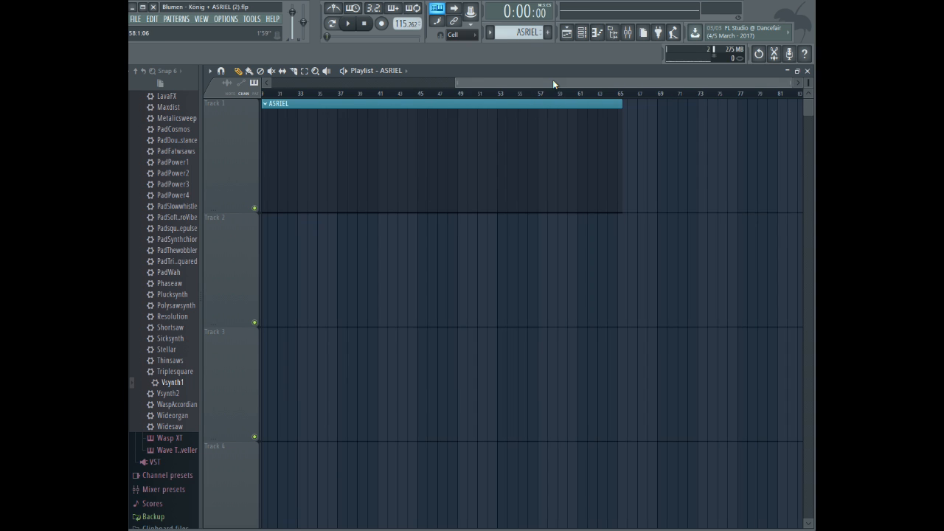
- Extend the ASRIEL clip on Track 1 to end at bar 101
left_click_drag(553, 82, 598, 81)
left_click_drag(548, 115, 726, 114)
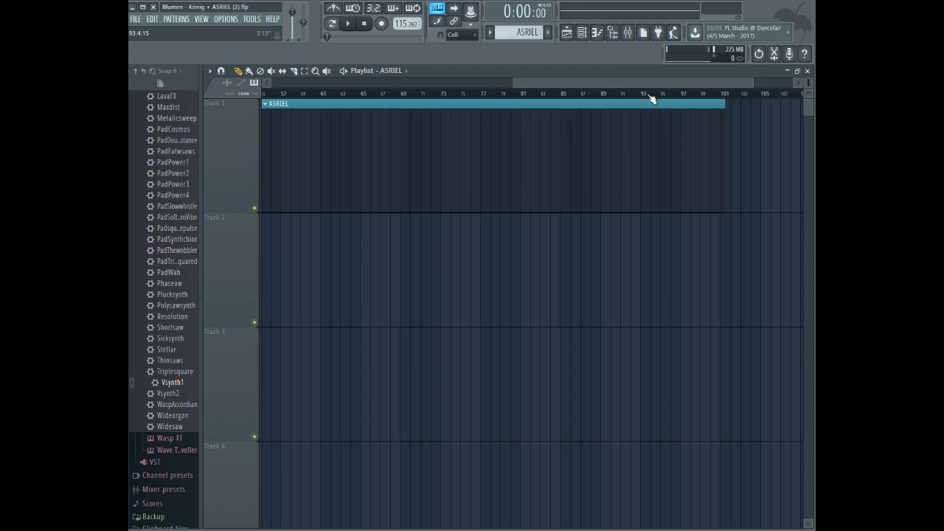
left_click_drag(631, 83, 128, 57)
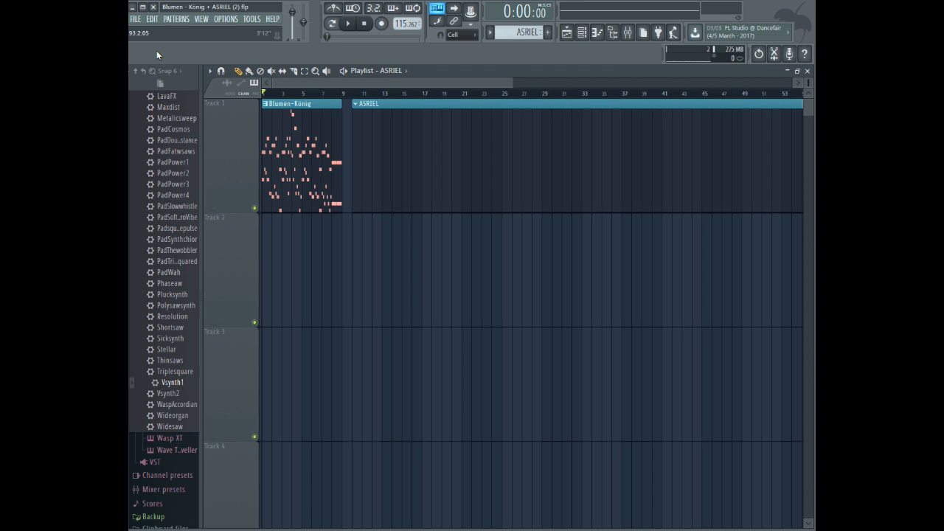
left_click_drag(509, 79, 343, 79)
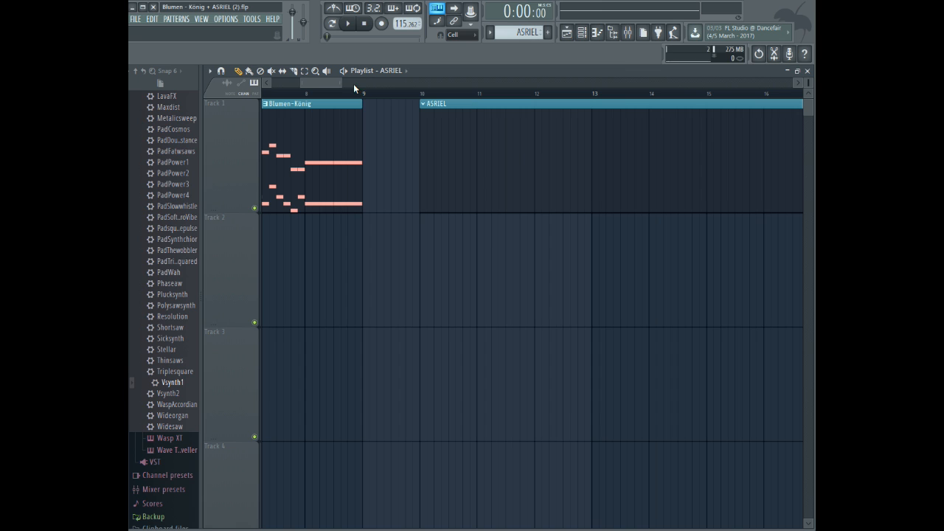
left_click(587, 33)
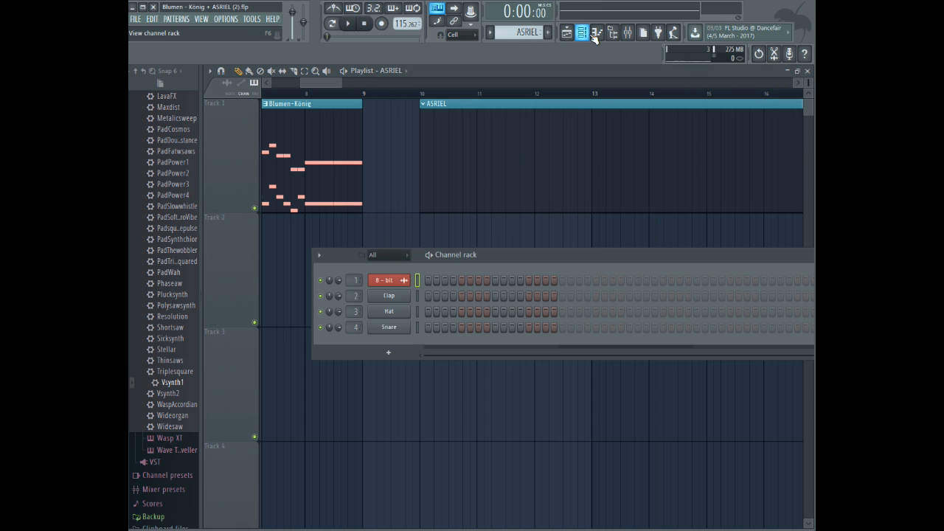
left_click(322, 83)
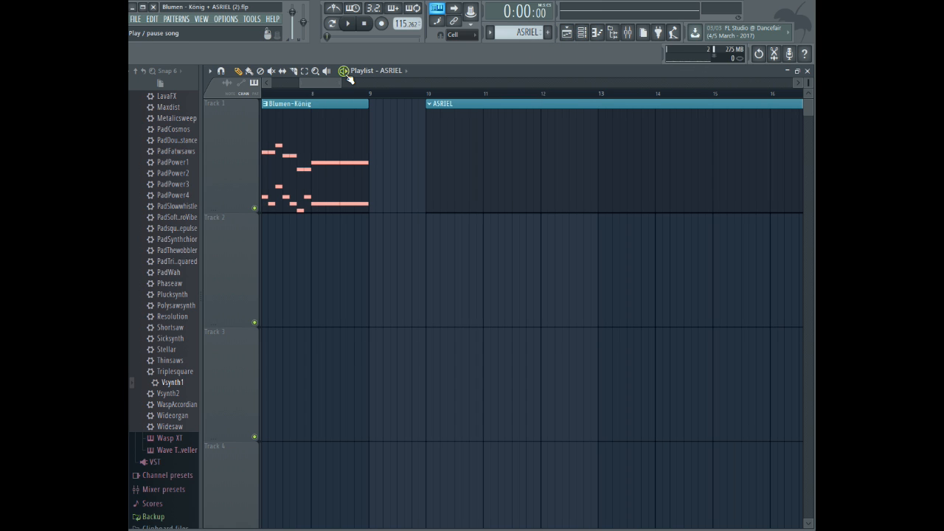
left_click_drag(340, 79, 366, 79)
mouse_move(319, 80)
left_mouse_down()
mouse_move(282, 84)
mouse_move(336, 82)
left_mouse_up()
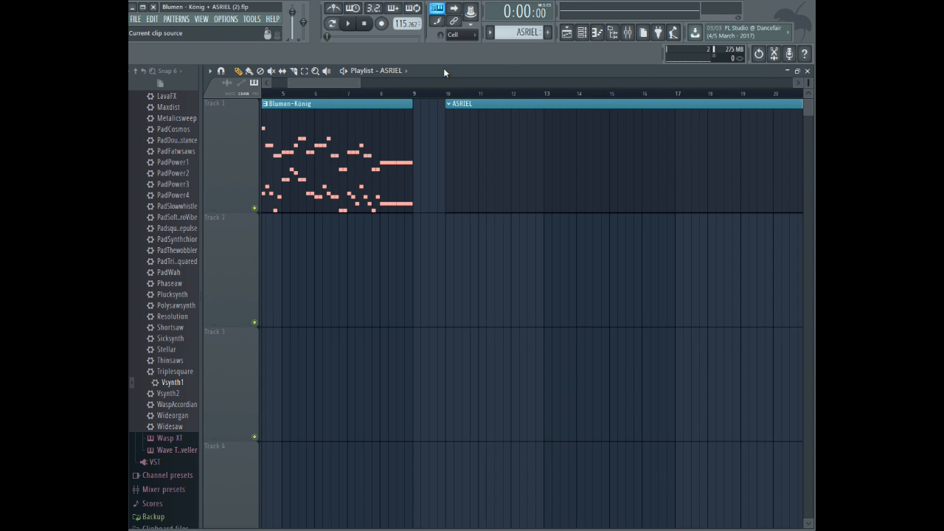
- Open the 8 - bit channel's piano roll for the ASRIEL pattern
left_click(597, 32)
left_click(782, 93)
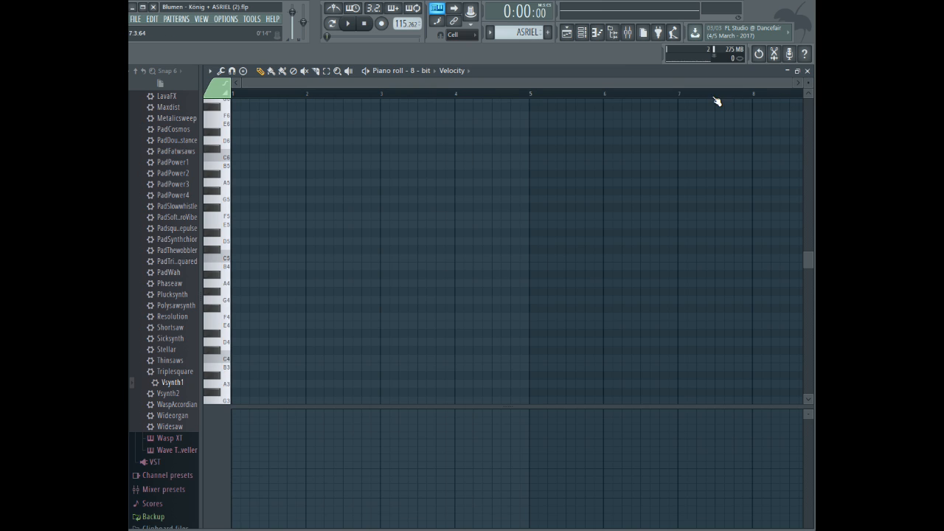
left_click(425, 72)
left_click(442, 70)
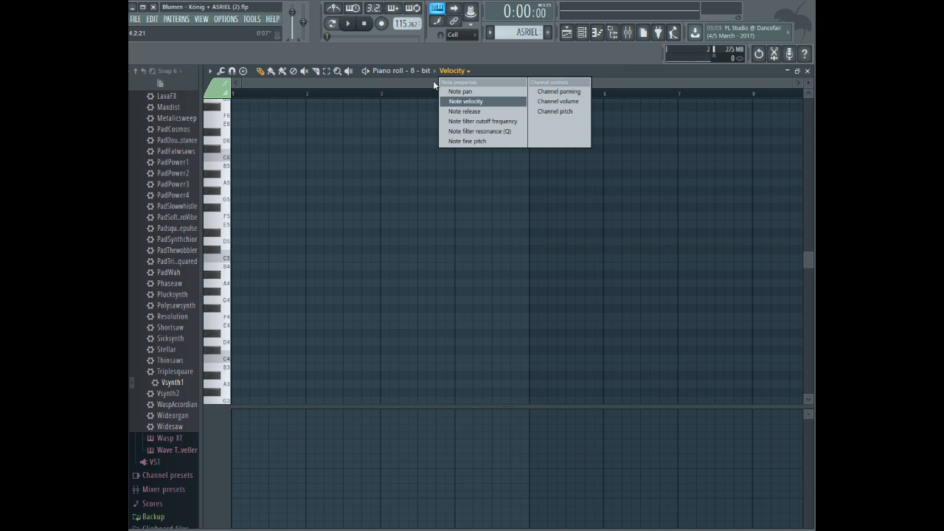
left_click(430, 70)
left_click(418, 81)
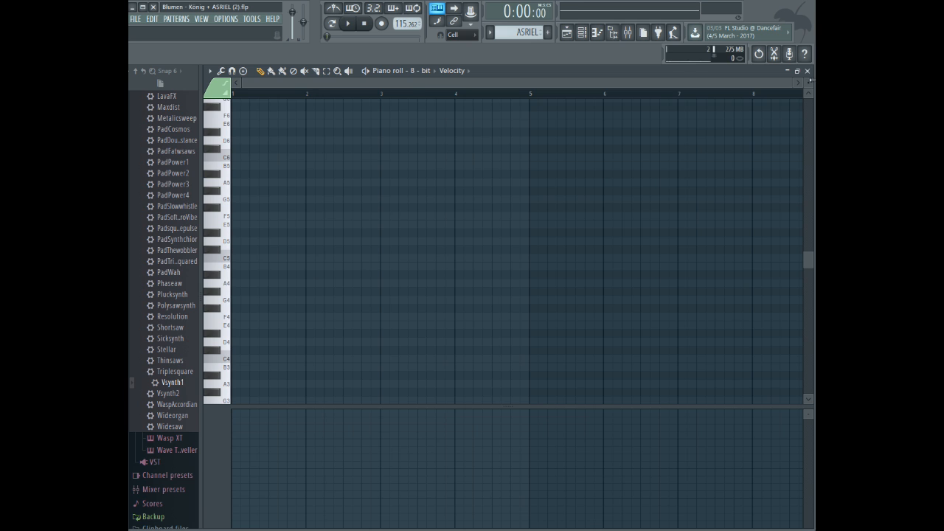
scroll(790, 82, "up", 2)
left_click_drag(790, 81, 536, 92)
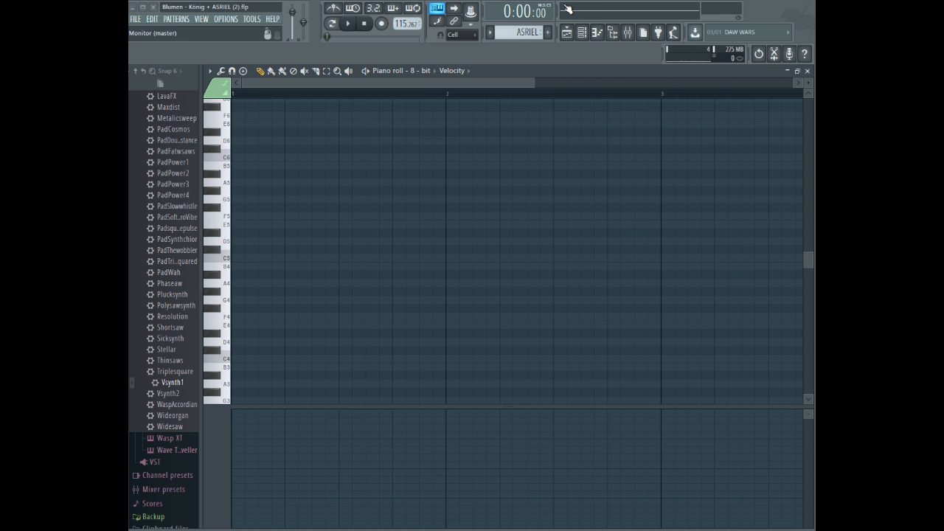
scroll(531, 170, "down", 2)
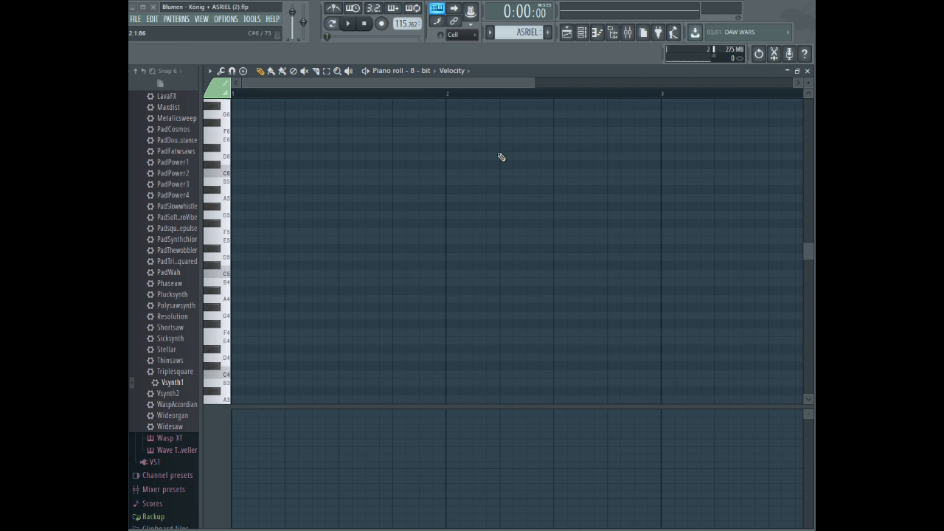
scroll(619, 158, "down", 3)
left_click_drag(528, 89, 609, 85)
scroll(554, 189, "down", 5)
scroll(540, 212, "down", 3)
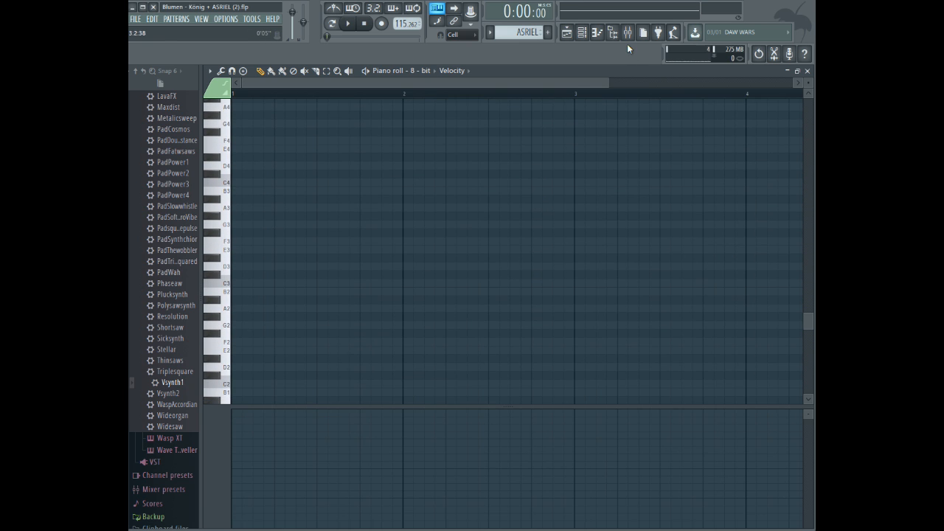
- Copy the notes in the first three beats of bar 1 from the Blumen-König pattern's 8 - bit piano roll
left_click(787, 70)
key("F6")
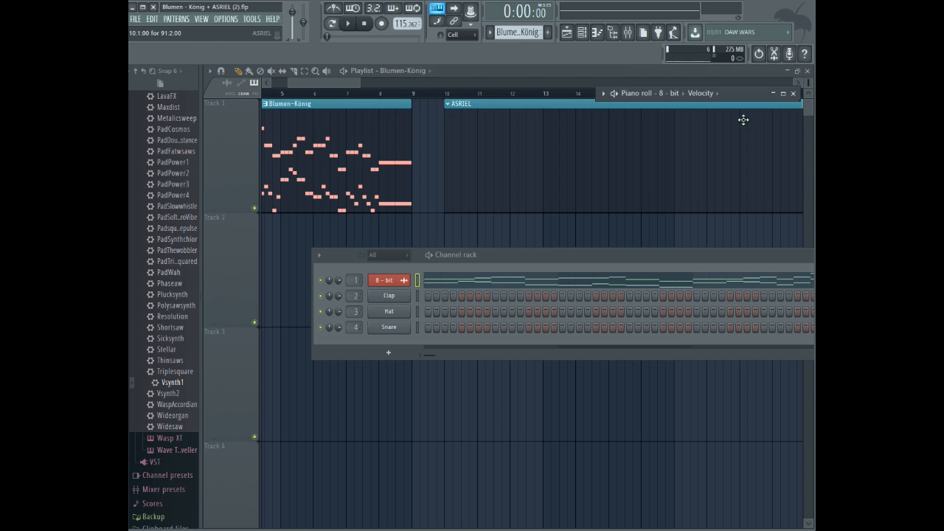
left_click(782, 94)
left_click_drag(540, 82, 128, 60)
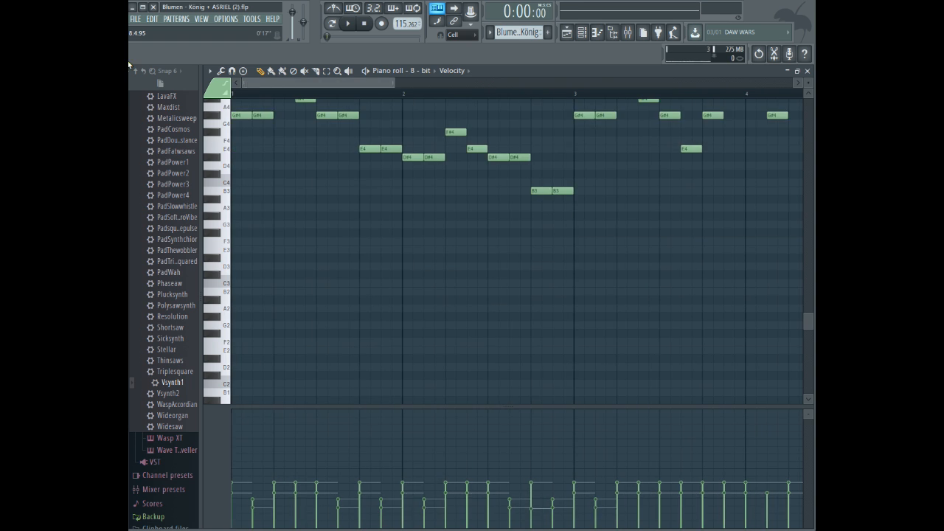
scroll(301, 111, "up", 3)
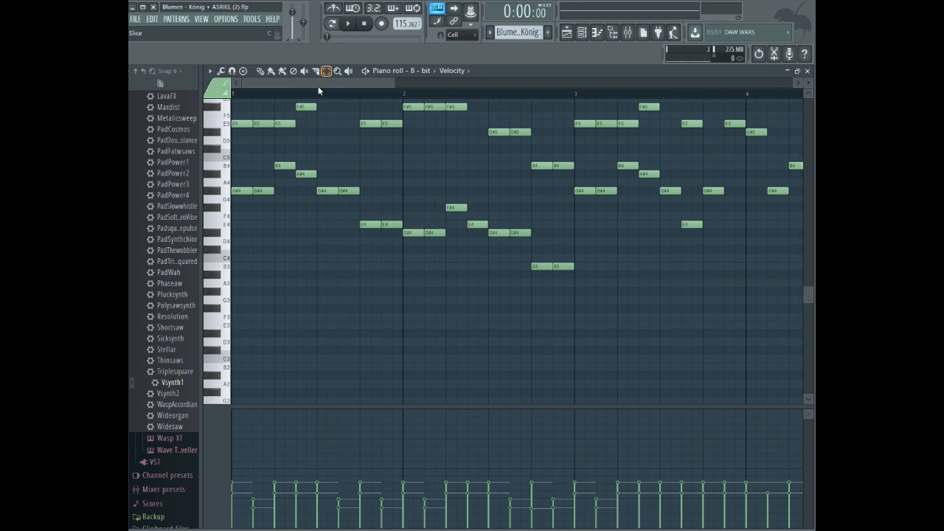
scroll(244, 141, "up", 3)
left_click_drag(236, 117, 363, 293)
left_click(785, 70)
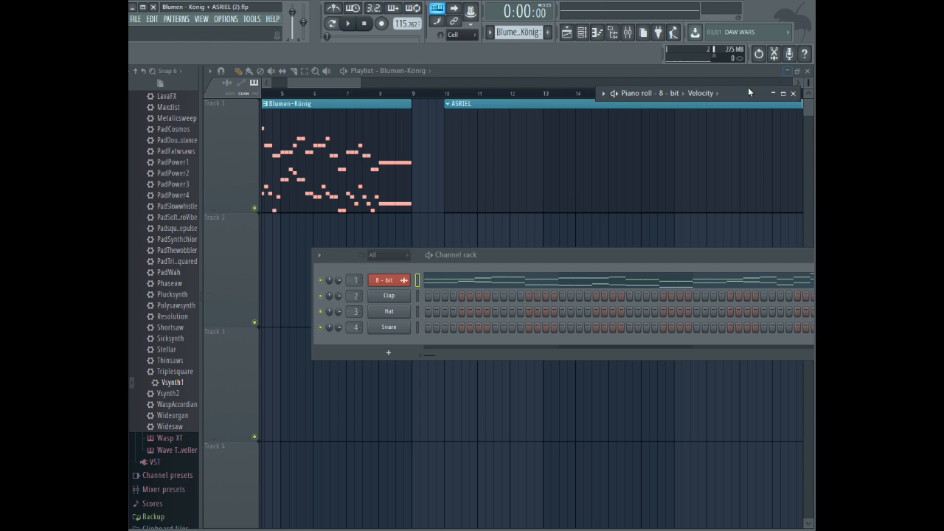
- Paste the copied notes at bar 1 of the ASRIEL pattern's 8 - bit piano roll and play them
left_click(640, 119)
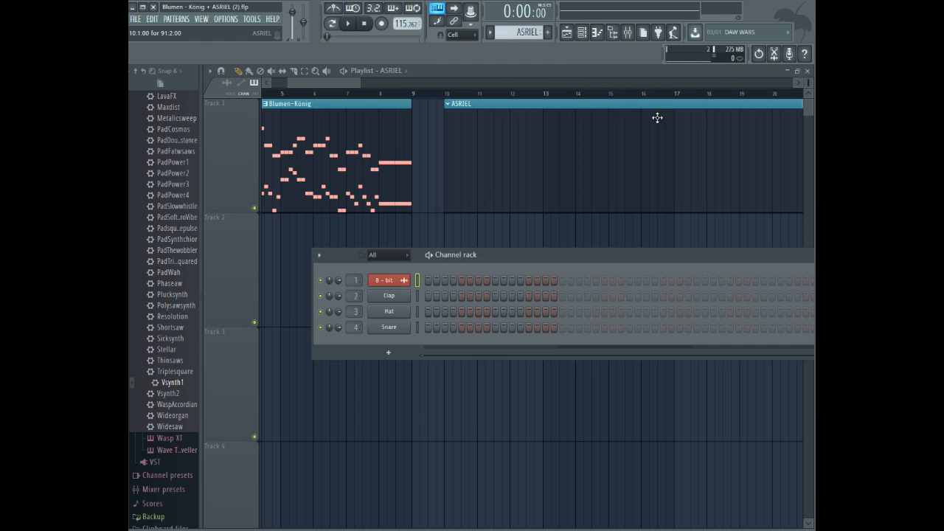
left_click(597, 32)
double_click(758, 96)
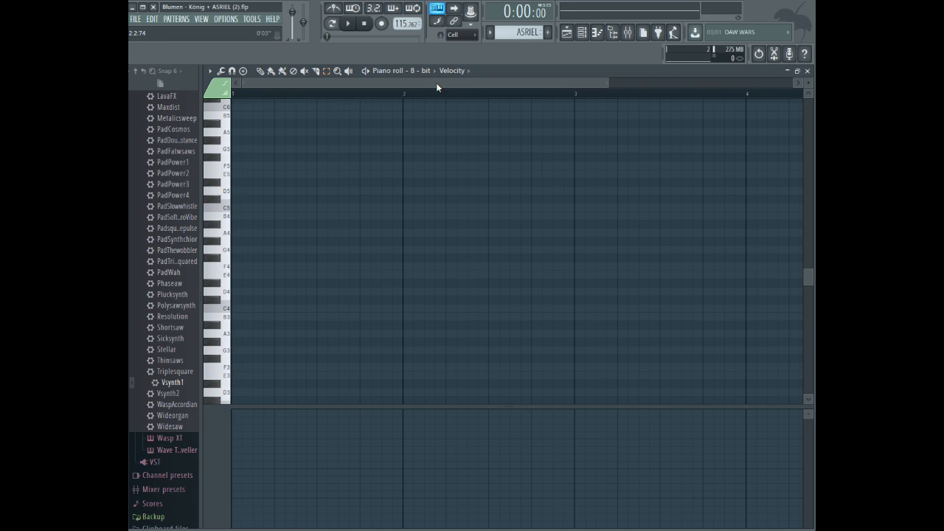
key("ctrl+v")
key("space")
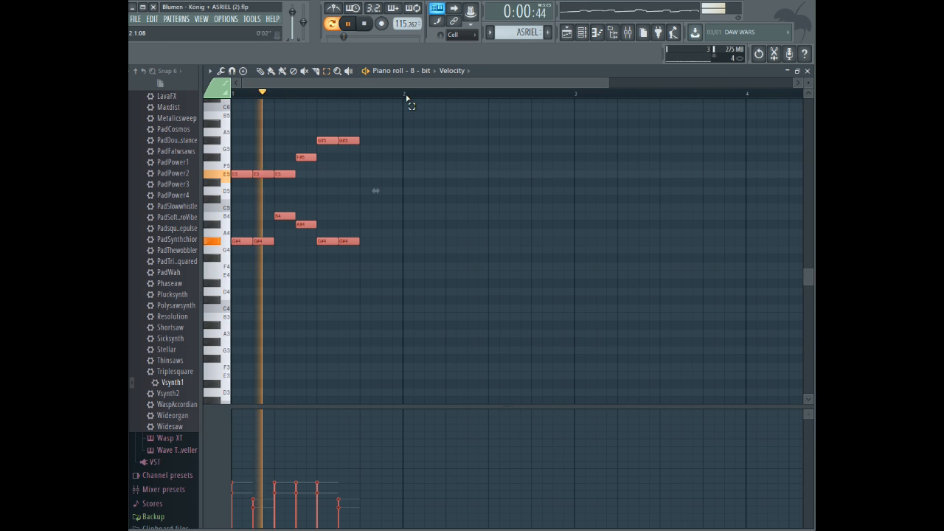
key("space")
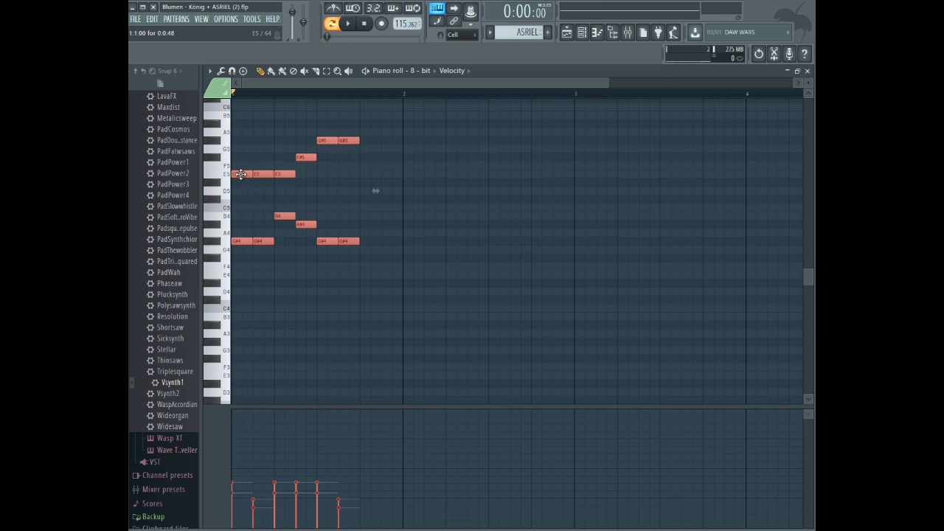
- Transpose all the pasted notes up one semitone and play them back
left_click_drag(241, 174, 243, 160)
key("space")
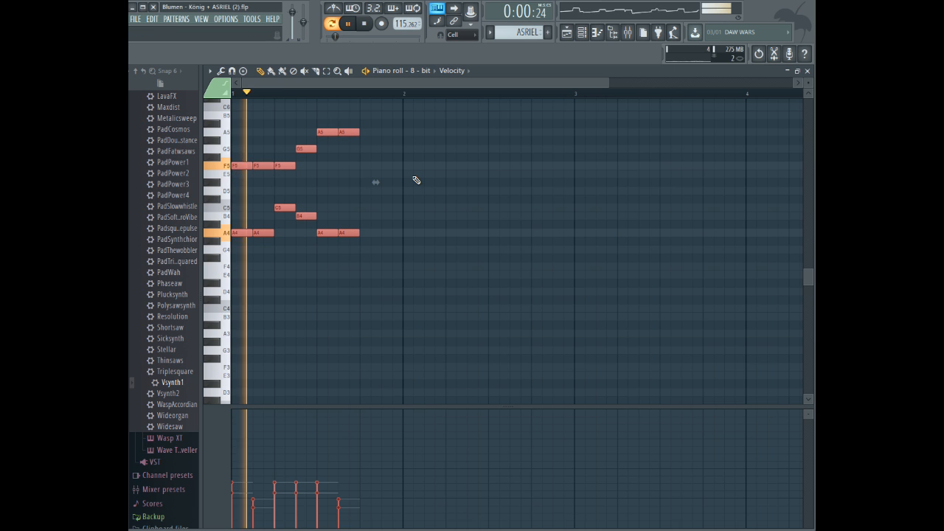
key("space")
- Reduce beat 3 of bar 1 to a single full-beat A5 and add a one-beat F5 on beat 4
right_click(351, 132)
right_click(350, 233)
right_click(326, 233)
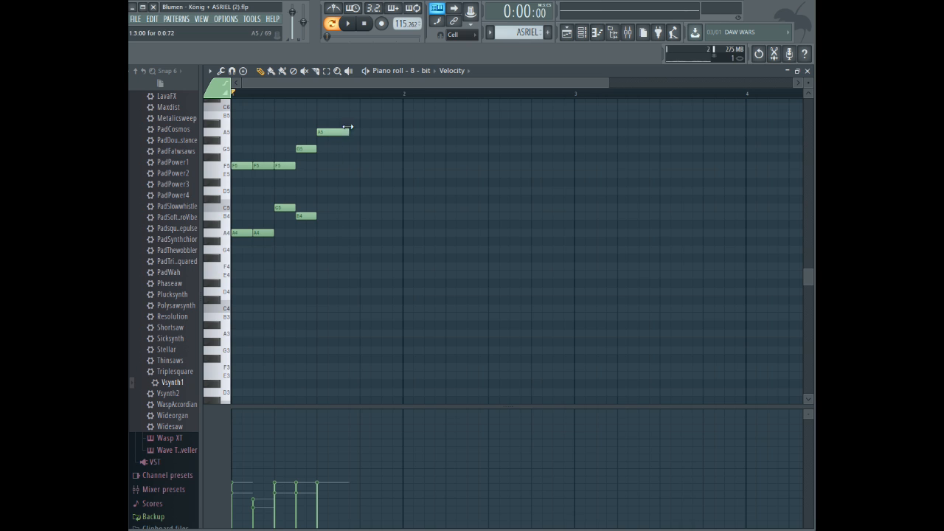
left_click(367, 163)
key("space")
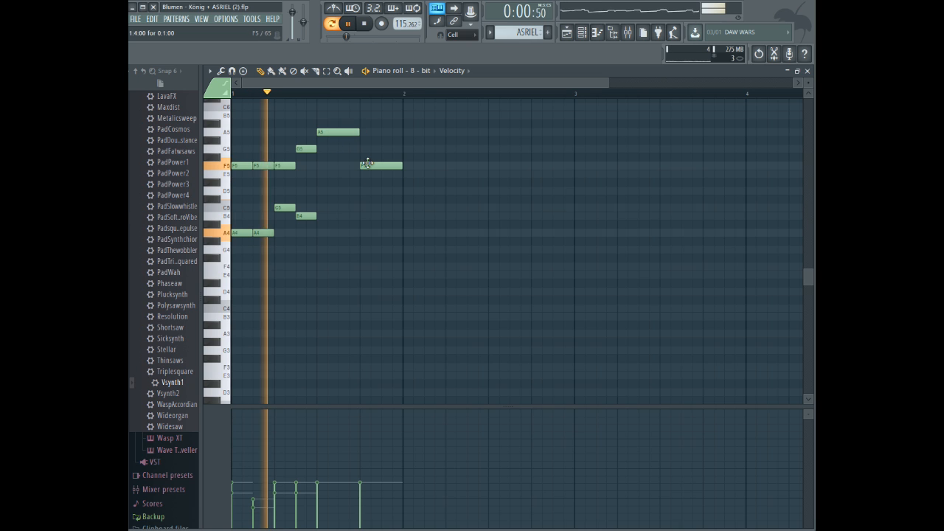
key("space")
- Fill bar 2 with a one-beat G5, half-beat G5 and F5, and one-beat D5 and C5, and play the melody
left_click(411, 150)
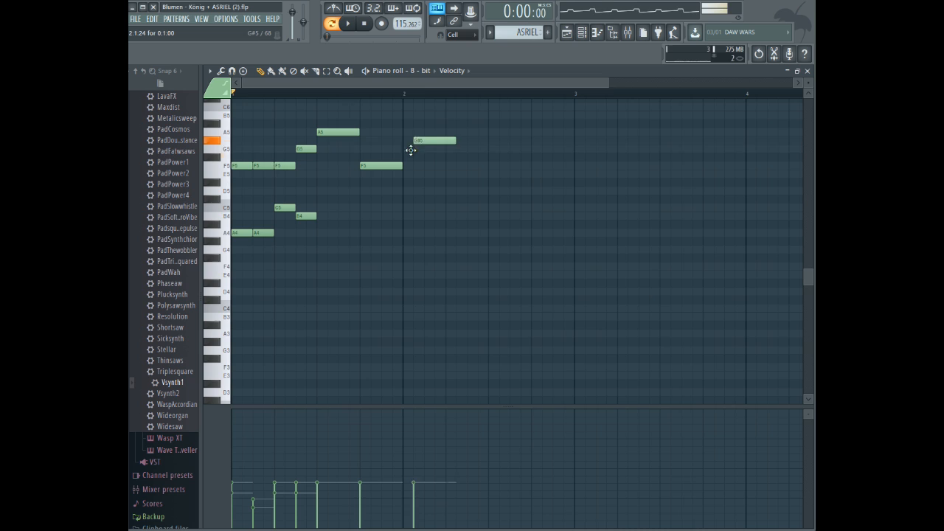
left_click(457, 150)
left_click(478, 165)
left_click(493, 192)
left_click_drag(508, 191, 521, 184)
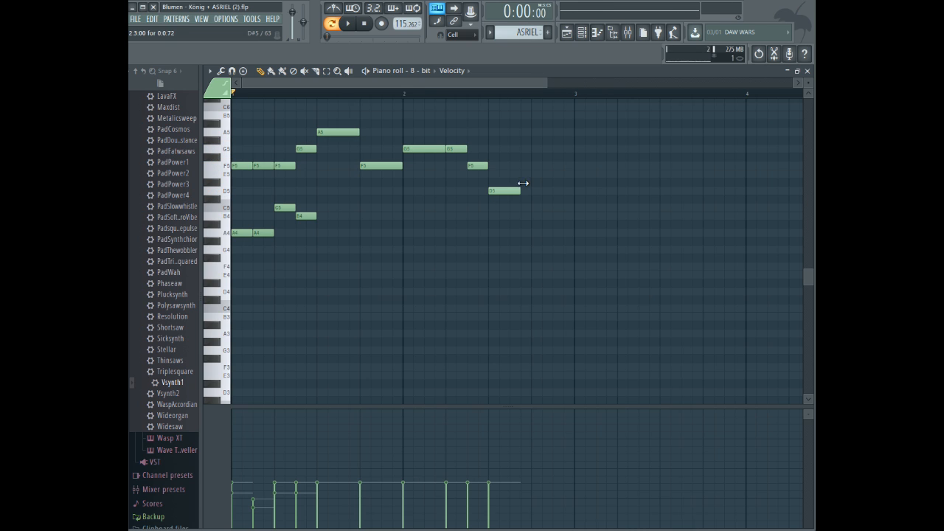
left_click(537, 207)
key("space")
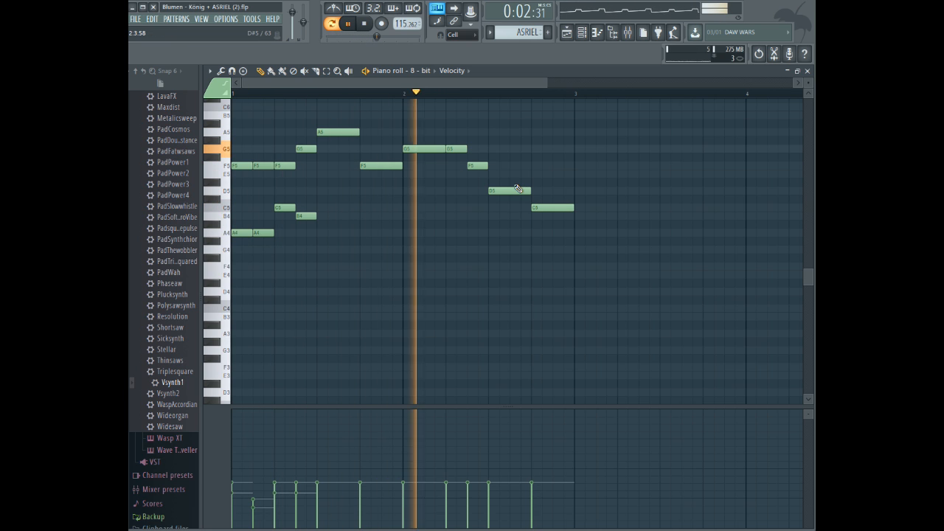
key("space")
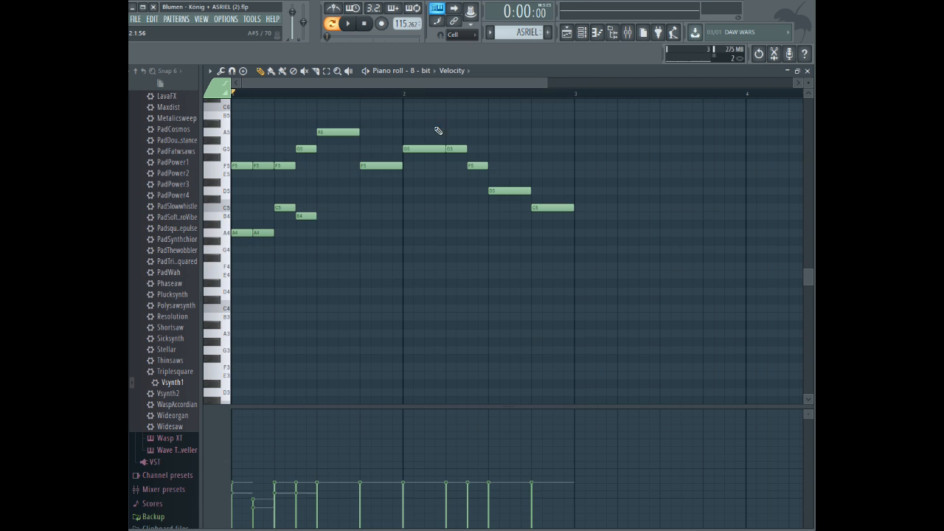
- Duplicate the two-bar melody into bars 3 and 4 and play the result
key("ctrl+a")
left_click_drag(266, 169, 605, 168)
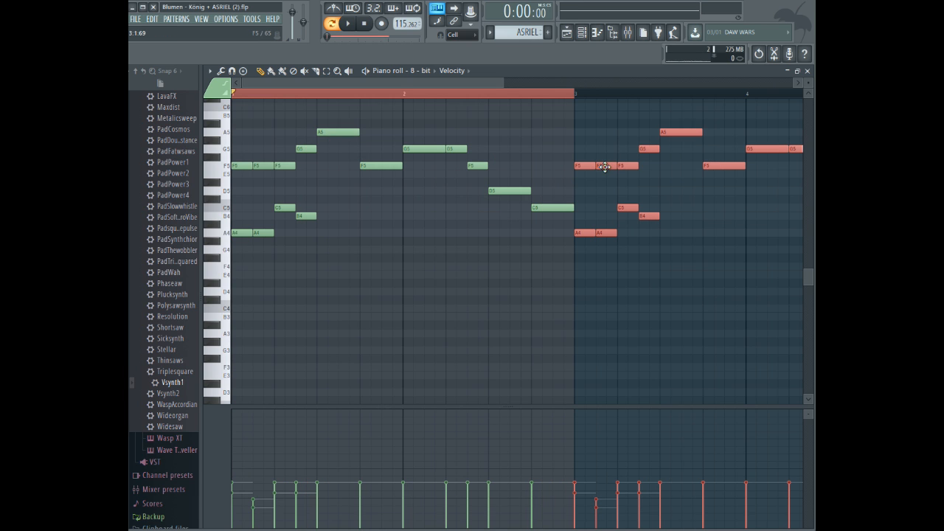
left_click(324, 89)
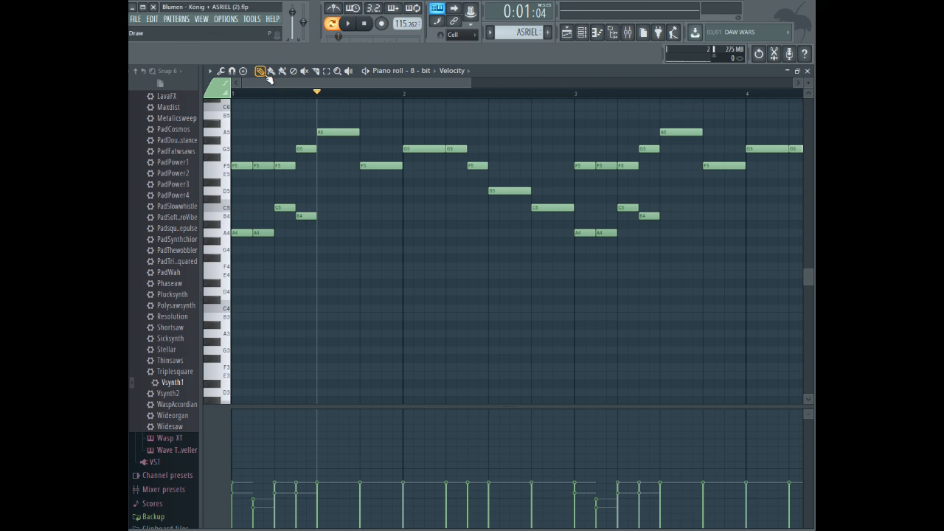
key("space")
key("space")
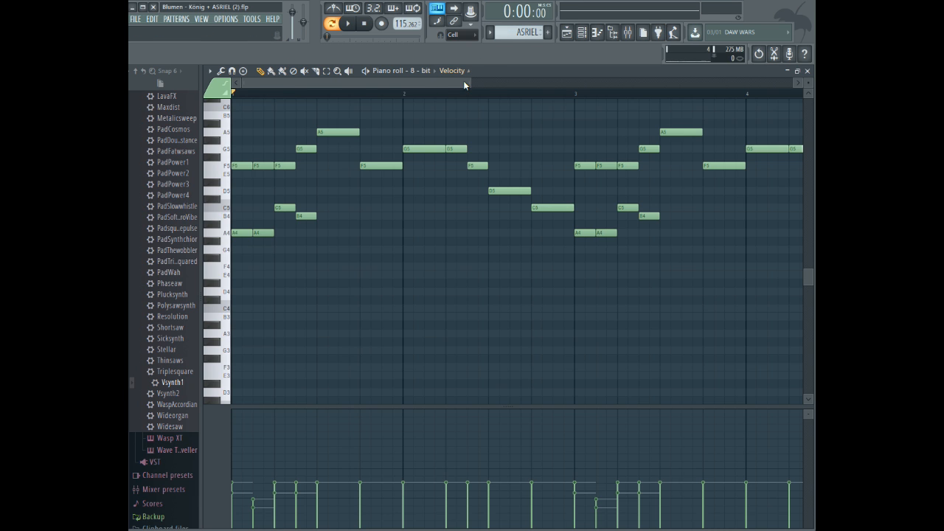
left_click_drag(469, 86, 590, 87)
key("space")
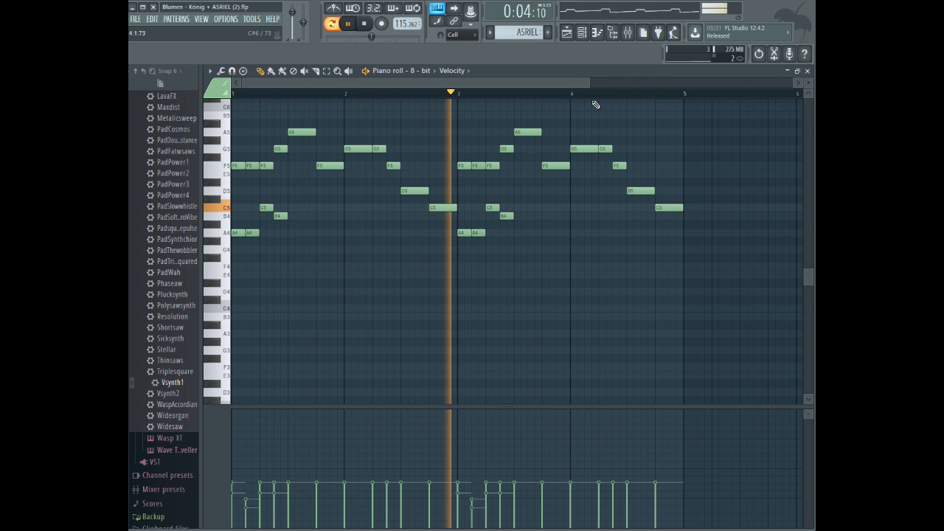
key("space")
- Shorten bar 3's A5 to half a beat, delete all the notes after it through bar 4, and play the melody
left_click_drag(587, 83, 500, 83)
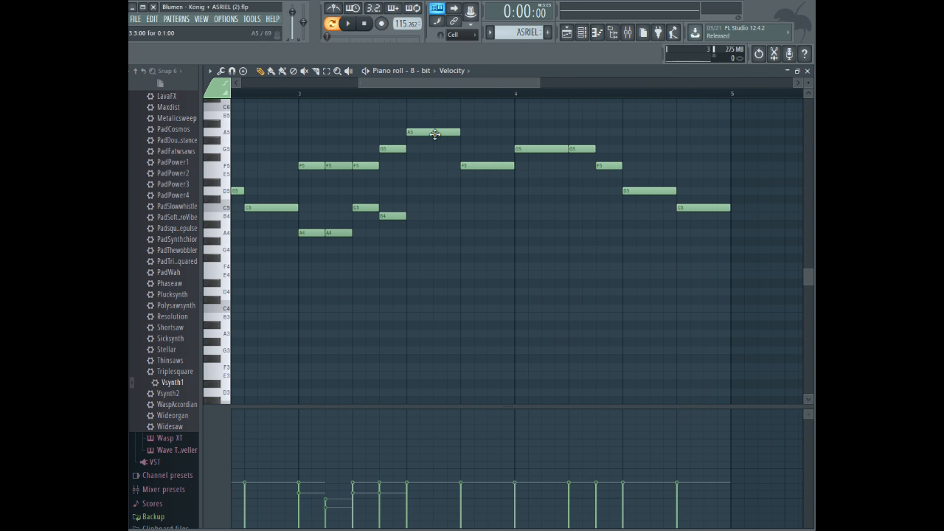
right_click(509, 163)
right_click(531, 150)
right_click(608, 166)
right_click(649, 191)
right_click(686, 207)
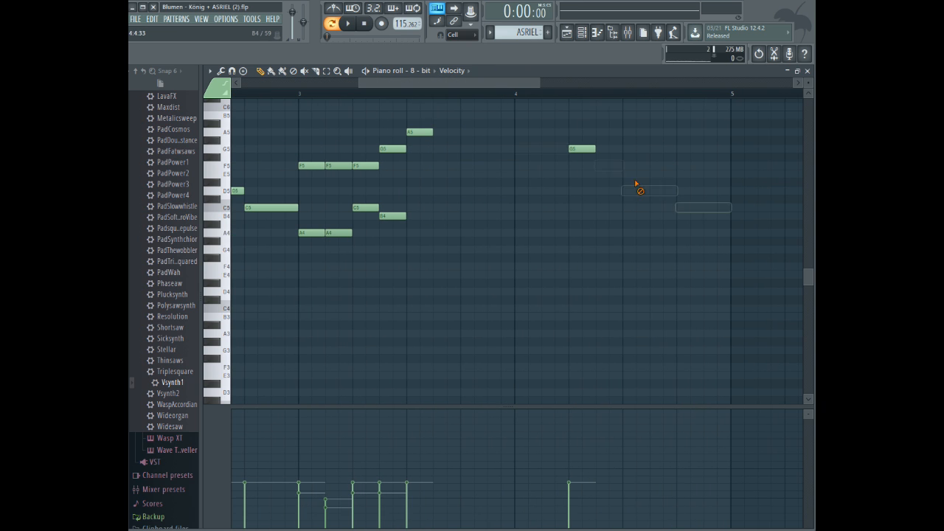
right_click(582, 149)
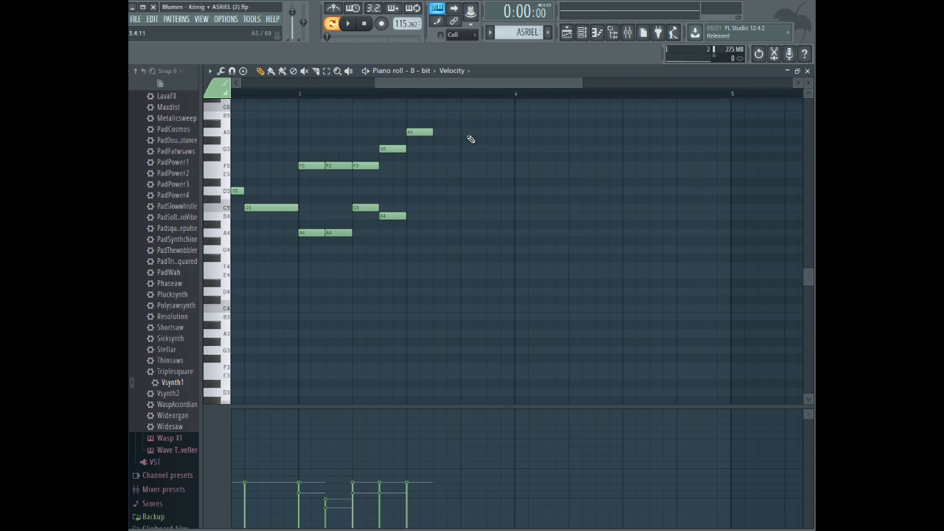
left_click(270, 93)
key("space")
key("space")
- Finish bar 3 with half-beat F5, A5 and F6 notes following its A5 on beat 3
left_click(436, 165)
left_click(465, 132)
scroll(494, 140, "up", 2)
left_click(491, 123)
- Fill bar 4 with one-beat E6 and C6 and half-beat A5 and C6 notes on beats 1 to 4, and play the melody
left_click_drag(492, 123, 529, 125)
left_click_drag(572, 149, 571, 155)
left_click(625, 183)
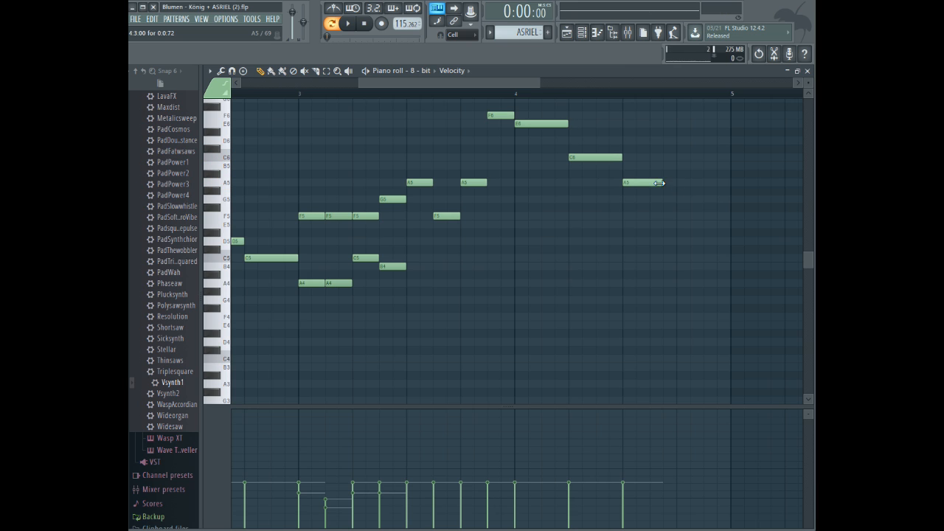
left_click(690, 157)
key("space")
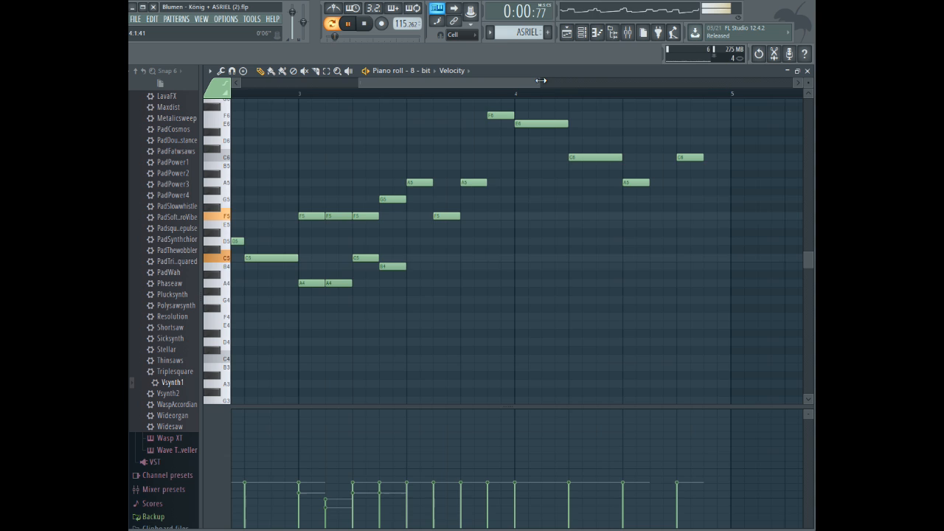
left_click_drag(541, 83, 555, 83)
left_click_drag(488, 83, 315, 94)
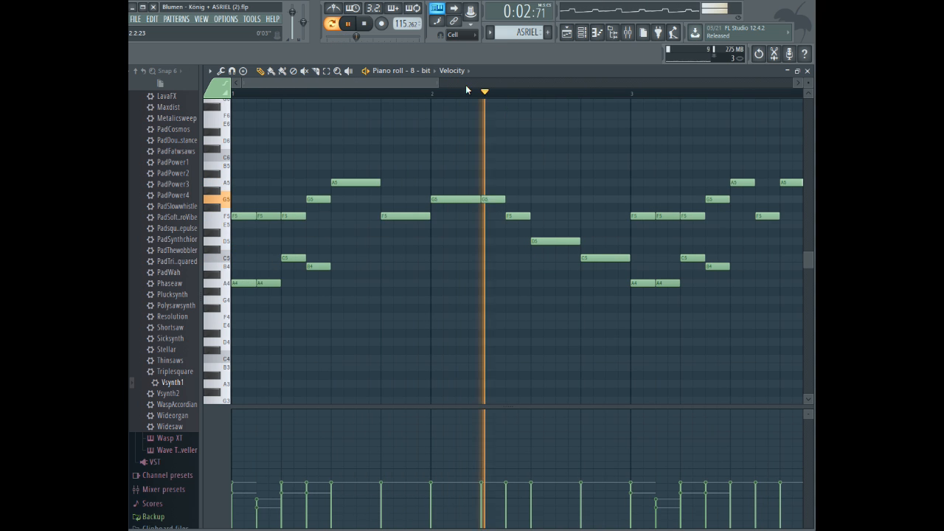
left_click_drag(430, 78, 549, 90)
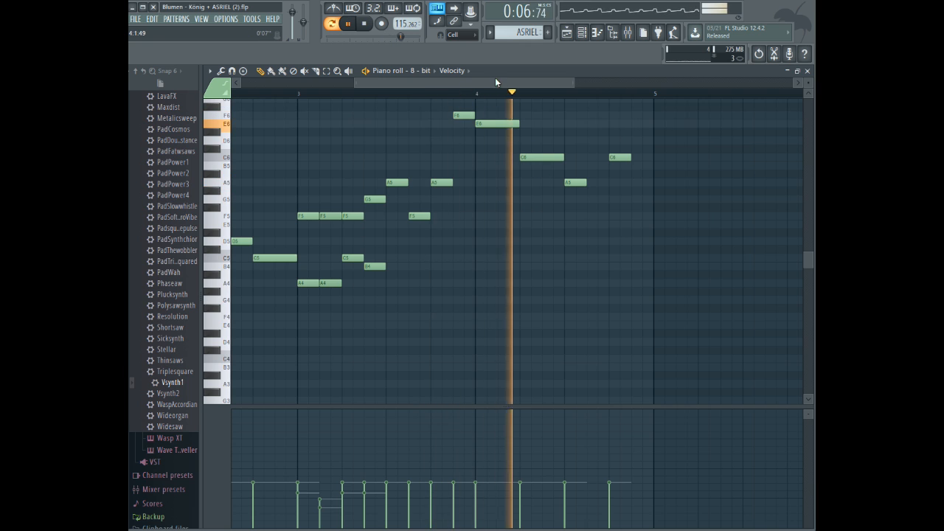
left_click_drag(494, 77, 536, 87)
key("space")
- Replay the end of bar 4, start bar 5 with a one-beat D6, half-beat C6 and one-beat D6, and play them
scroll(483, 244, "up", 3)
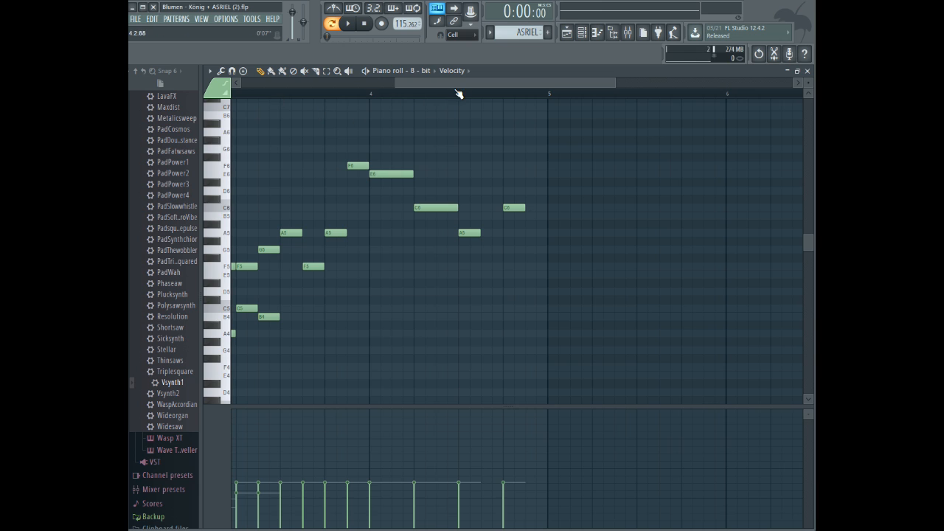
left_click_drag(460, 79, 474, 77)
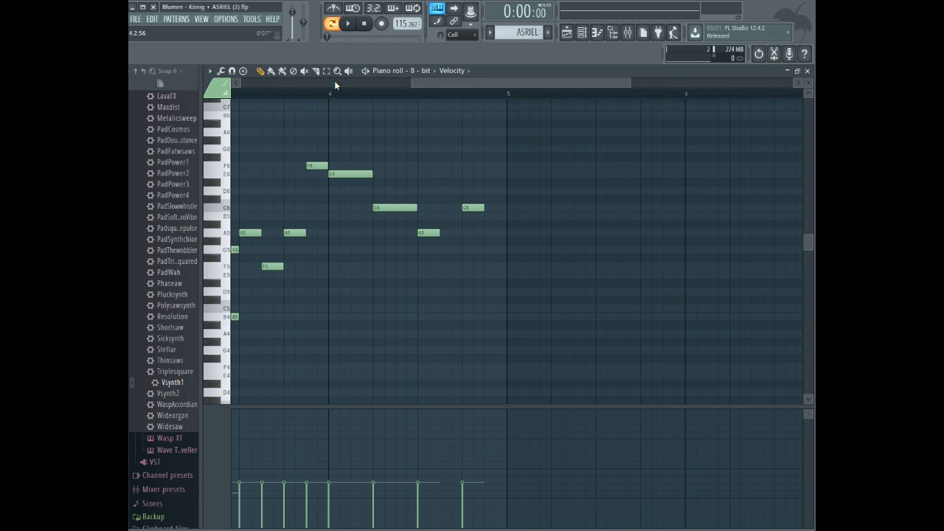
left_click(423, 92)
key("space")
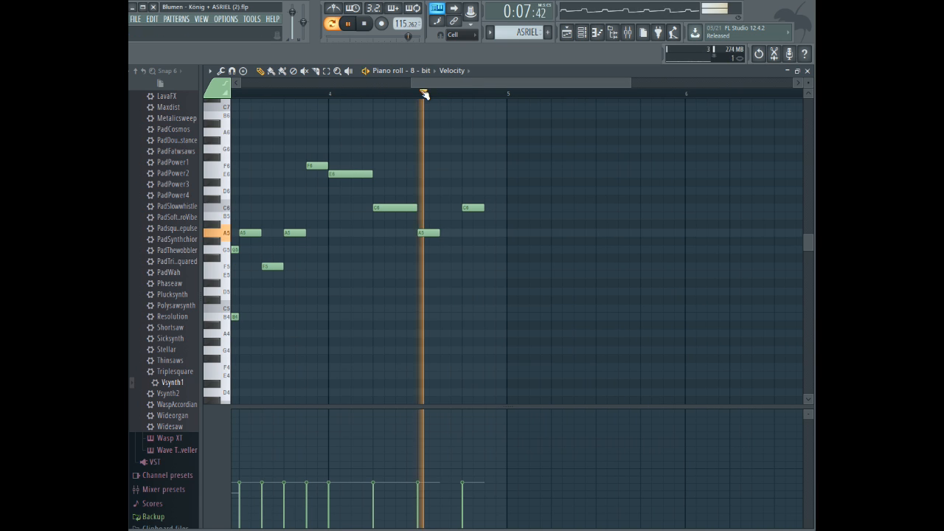
key("space")
left_click(509, 182)
left_click_drag(509, 181, 509, 192)
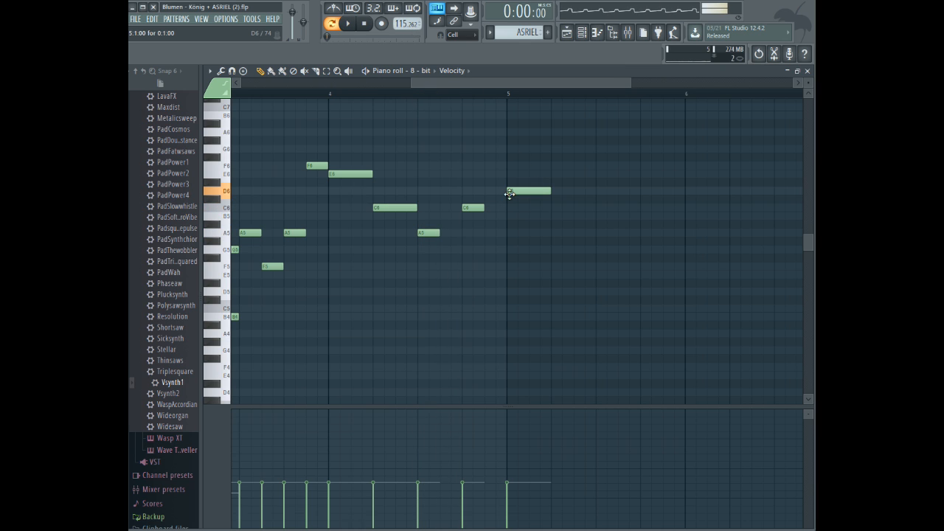
left_click(561, 208)
left_click_drag(580, 200, 581, 191)
left_click(492, 93)
key("space")
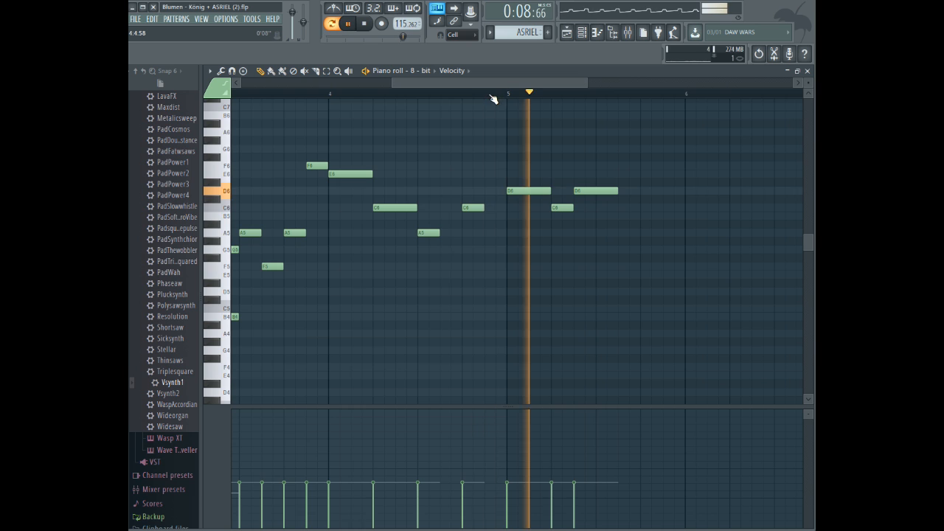
- Lengthen bar 5's first D6 to one and a half beats, shift the C6 and second D6 directly after it, and play the result
left_click_drag(553, 191, 587, 207)
right_click(601, 191)
left_click(598, 191)
left_click(301, 96)
left_click(353, 175)
right_click(606, 191)
left_click(608, 190)
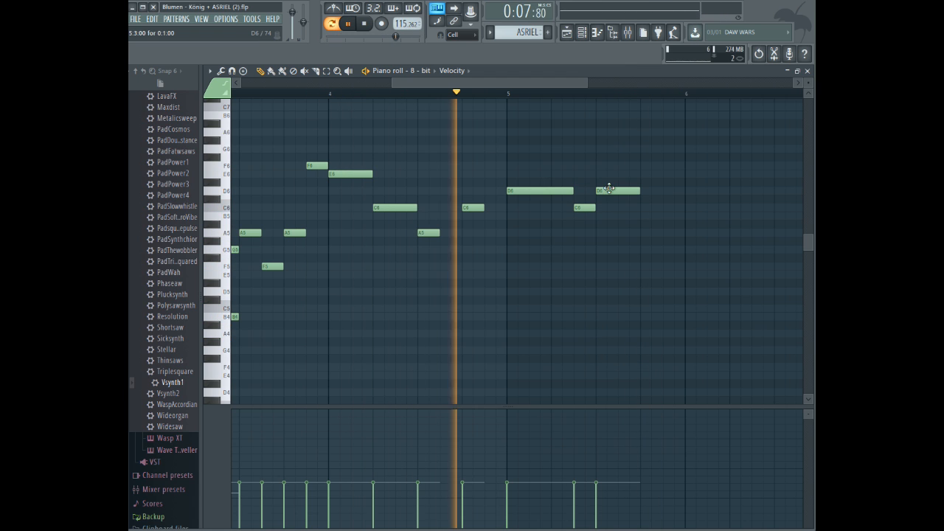
key("space")
- Add a one-beat A5 on beat 4 of bar 5, keeping the opening D6 at one and a half beats
left_click(642, 233)
left_click(544, 183)
right_click(576, 182)
right_click(566, 191)
left_click(513, 190)
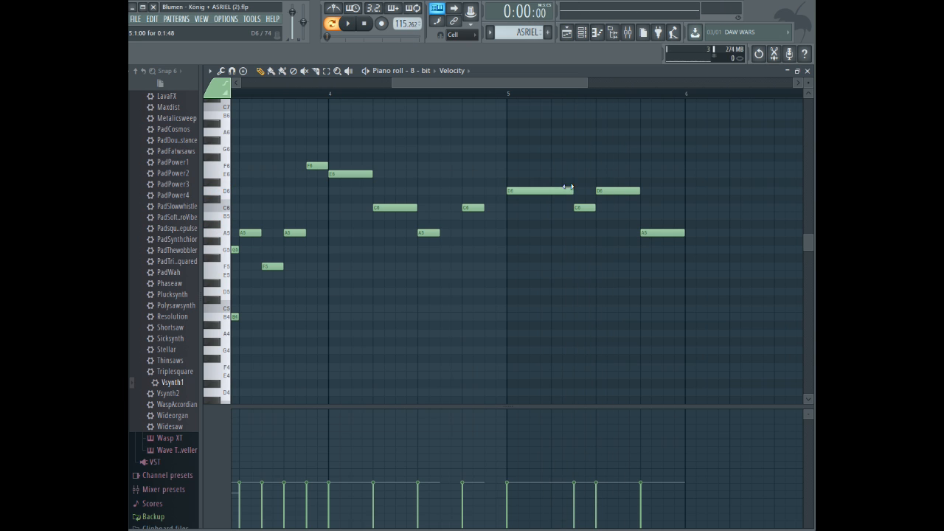
- Fill bar 6 with a one-and-a-half-beat G5, half-beat A5, and one-beat G5 and F5, and play the melody
left_click_drag(552, 86, 610, 86)
left_click_drag(523, 258, 520, 250)
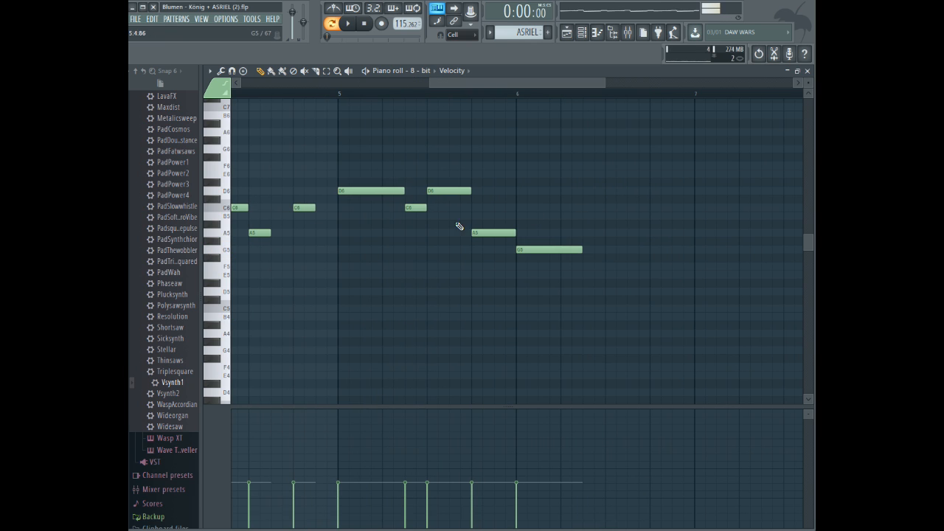
left_click_drag(592, 237, 592, 232)
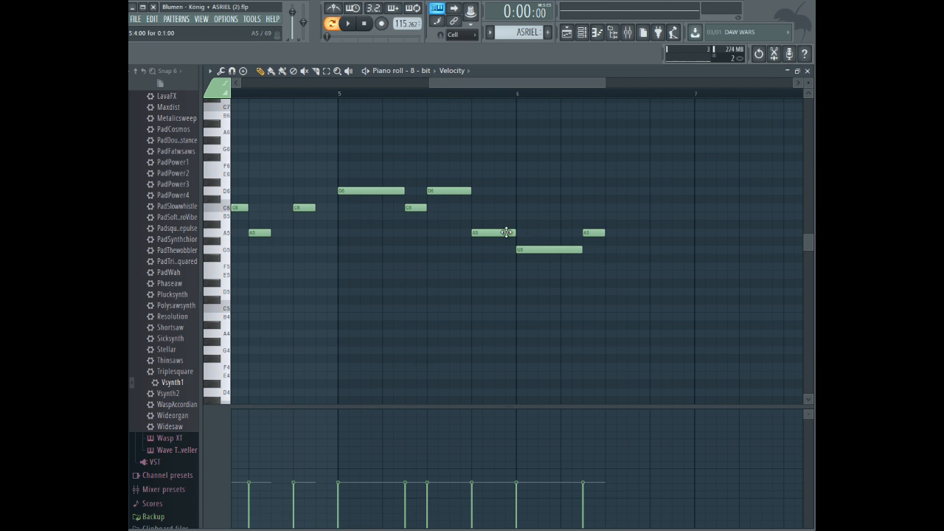
left_click(611, 252)
left_click_drag(653, 274, 657, 266)
key("space")
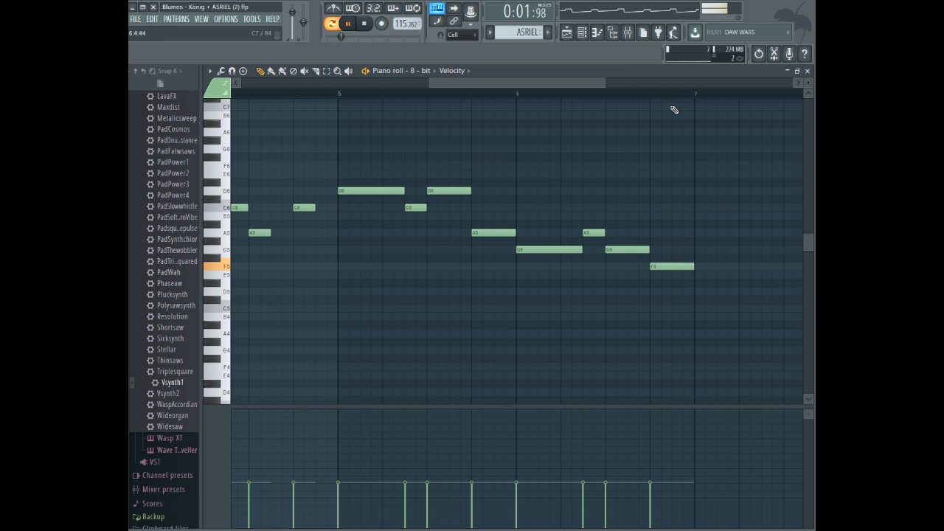
left_click_drag(604, 79, 584, 83)
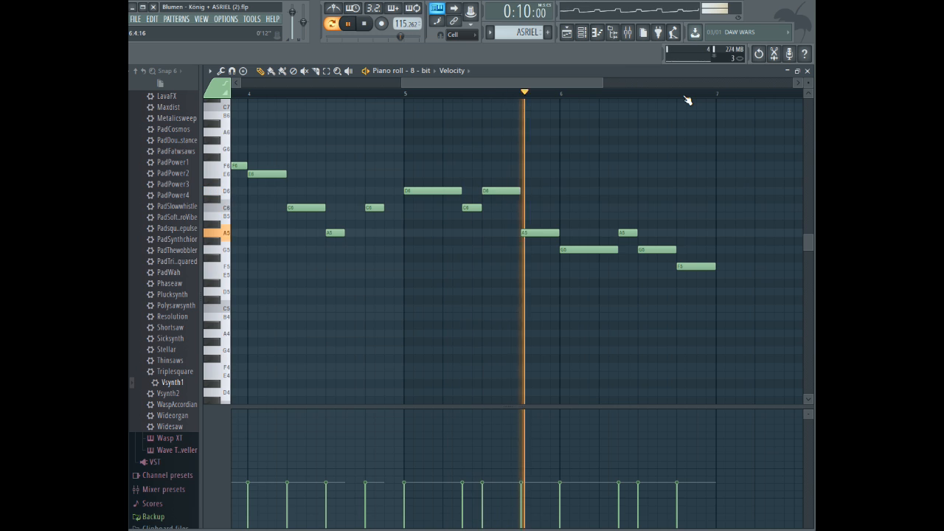
key("space")
- Repeat bar 6's four notes in bar 7, add a two-beat G5 at the start of bar 8, and play the ending
left_click(637, 251)
left_click(543, 233)
left_click(694, 233)
left_click(714, 250)
left_click(746, 265)
left_click_drag(558, 82, 609, 88)
left_click_drag(608, 267, 617, 264)
left_click_drag(632, 243, 633, 254)
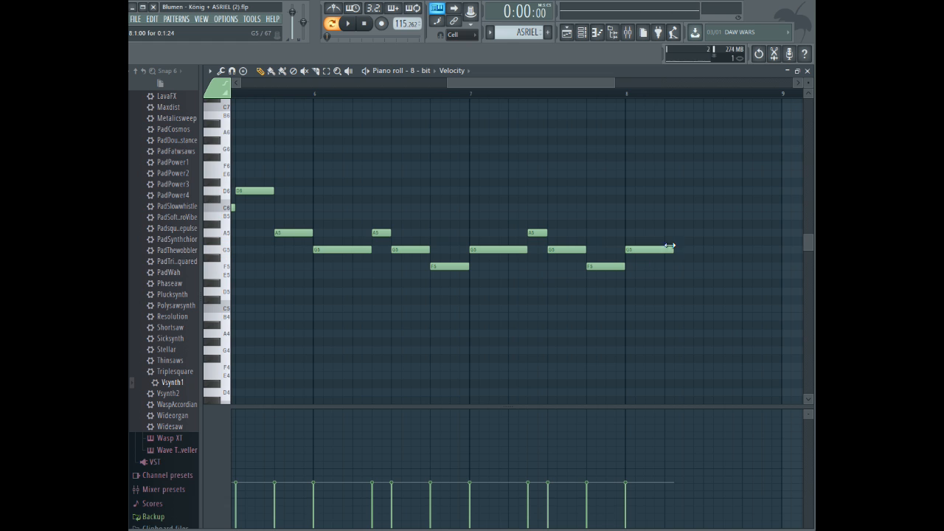
key("space")
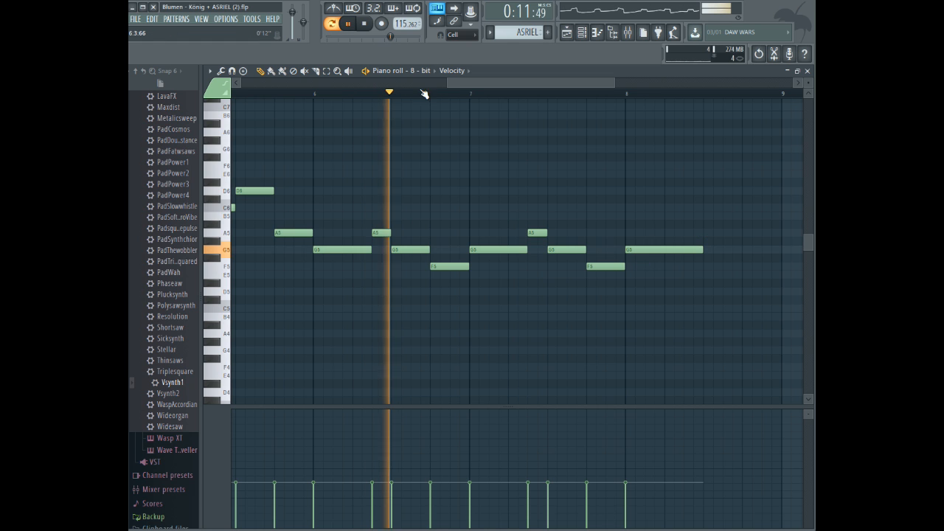
left_click_drag(542, 80, 585, 75)
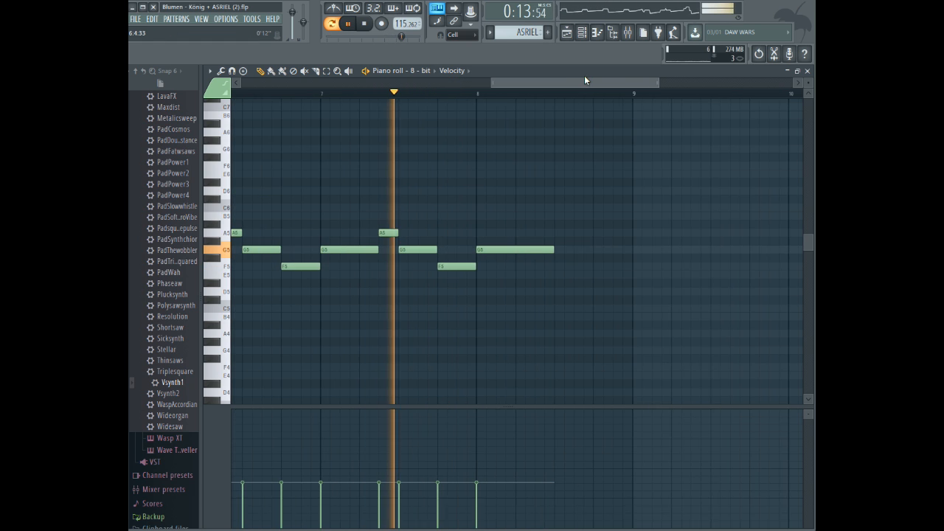
key("space")
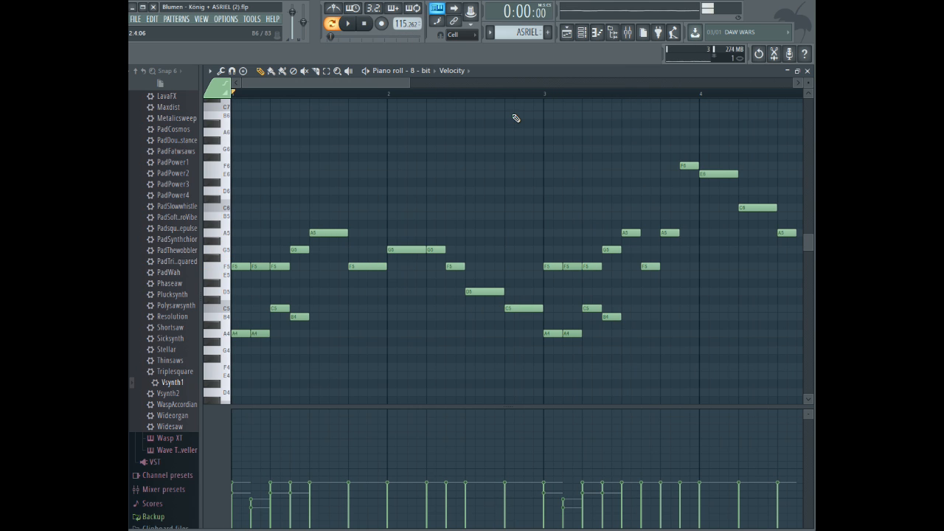
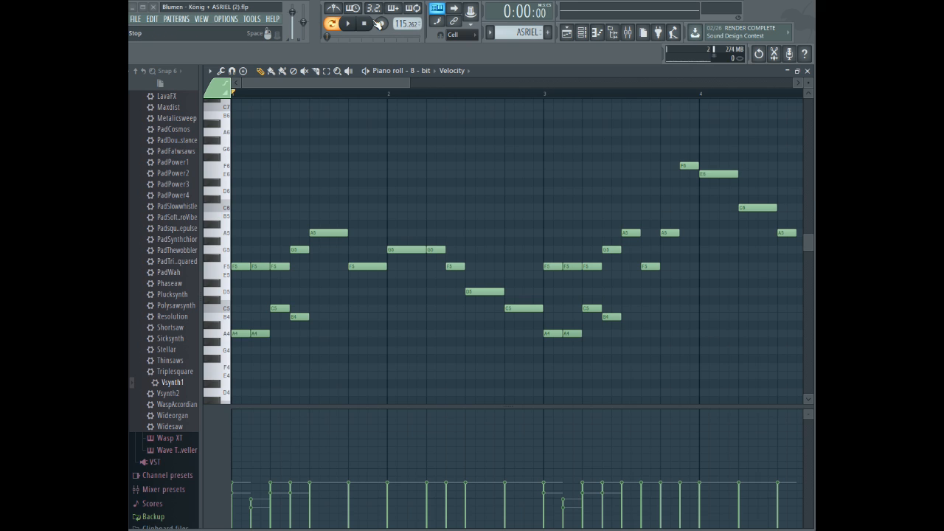
- Play the full 8 - bit melody from the beginning
left_click(348, 24)
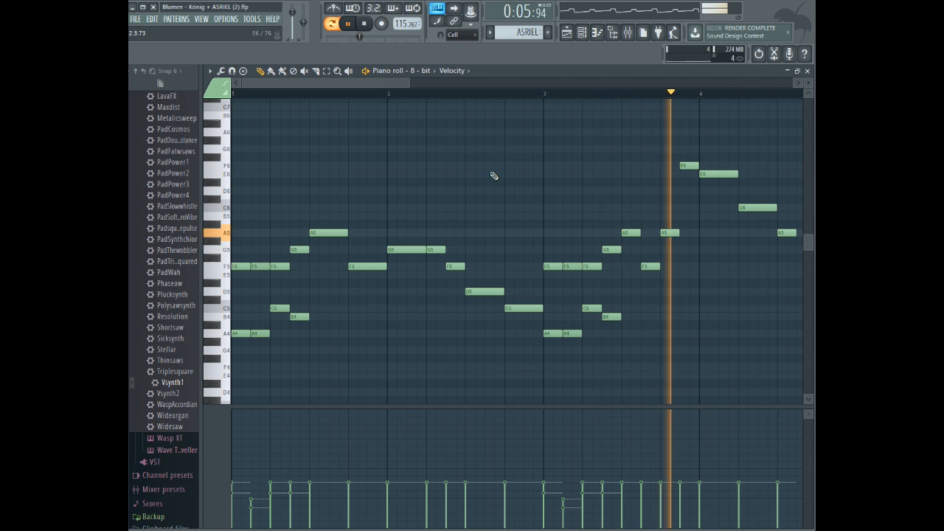
left_click_drag(414, 87, 305, 92)
key("space")
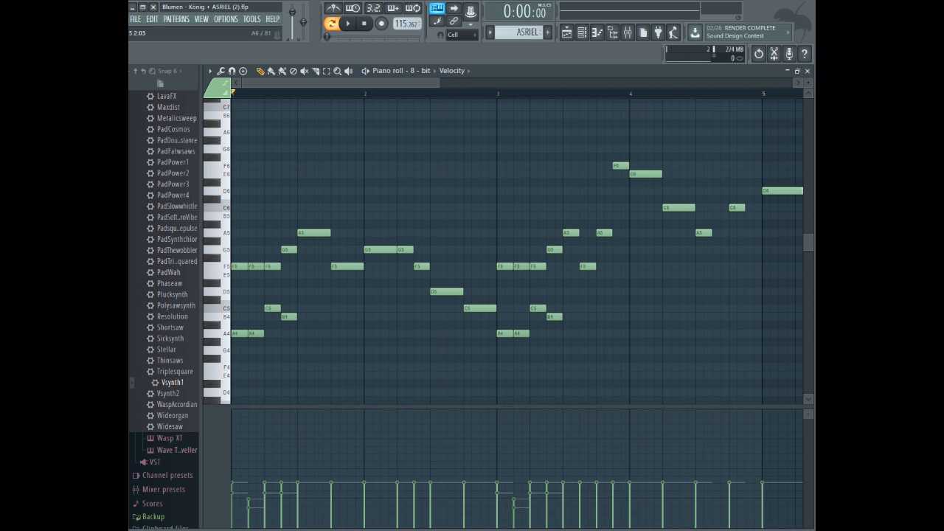
- Switch the piano roll to the Clap channel and load the Vsynth1 preset into that channel
left_click(426, 72)
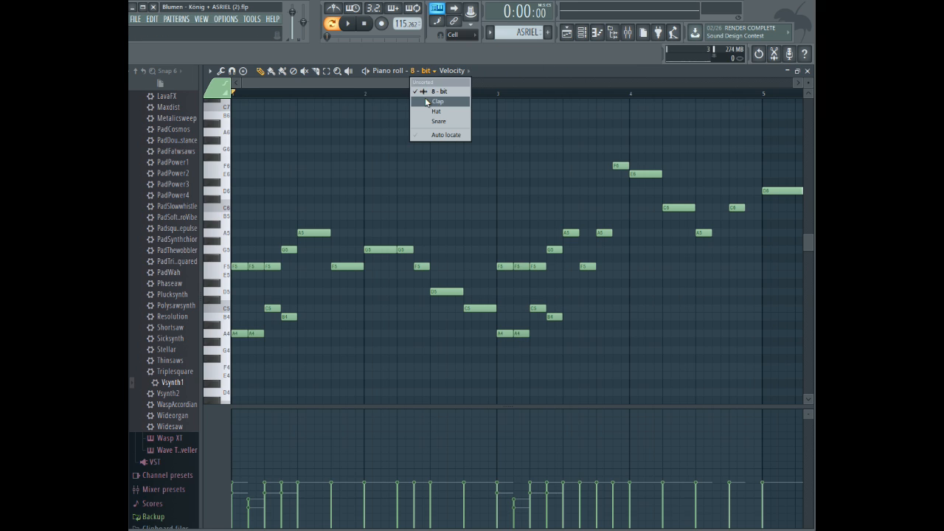
left_click(424, 98)
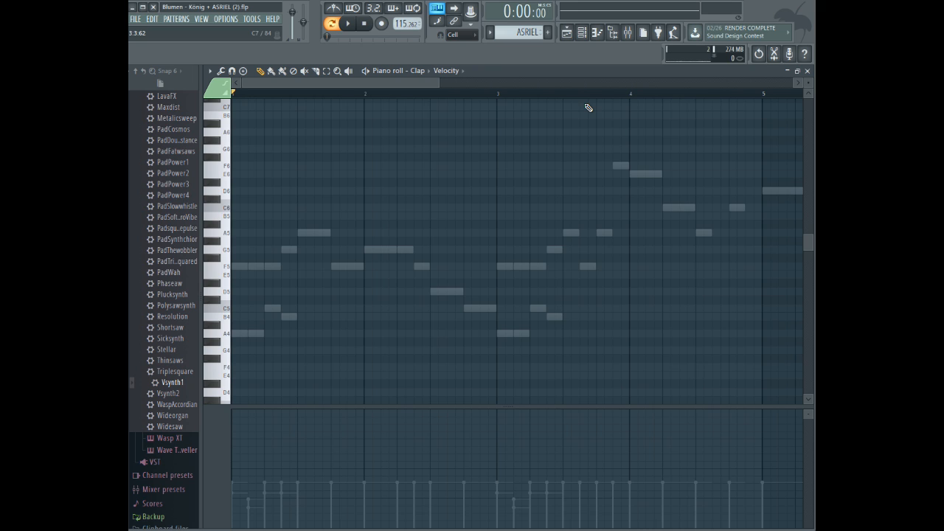
scroll(492, 242, "down", 4)
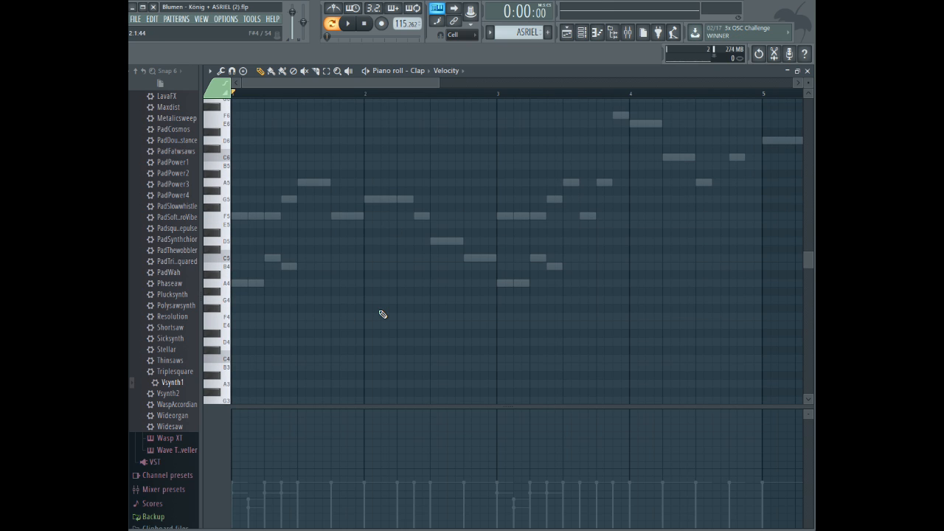
left_click_drag(439, 82, 411, 82)
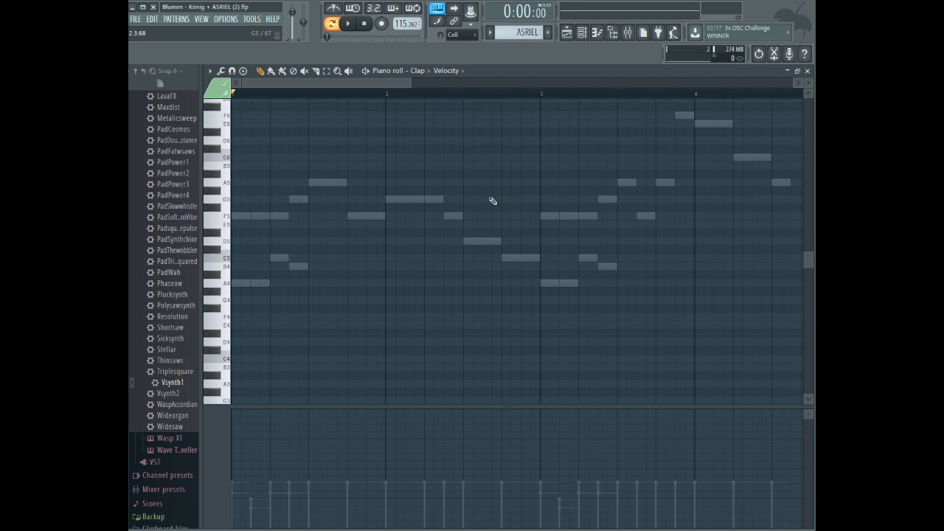
scroll(438, 158, "down", 1)
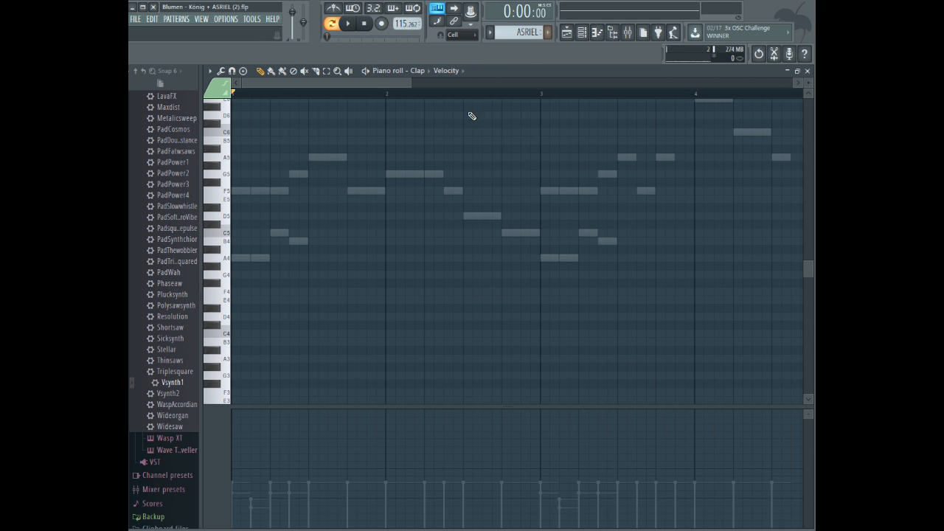
right_click(171, 380)
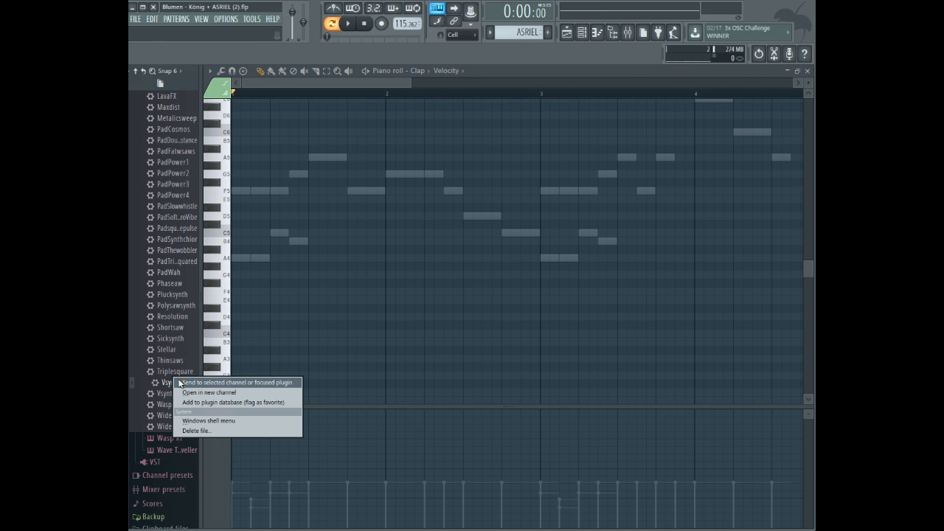
left_click(206, 383)
left_click_drag(399, 338, 399, 324)
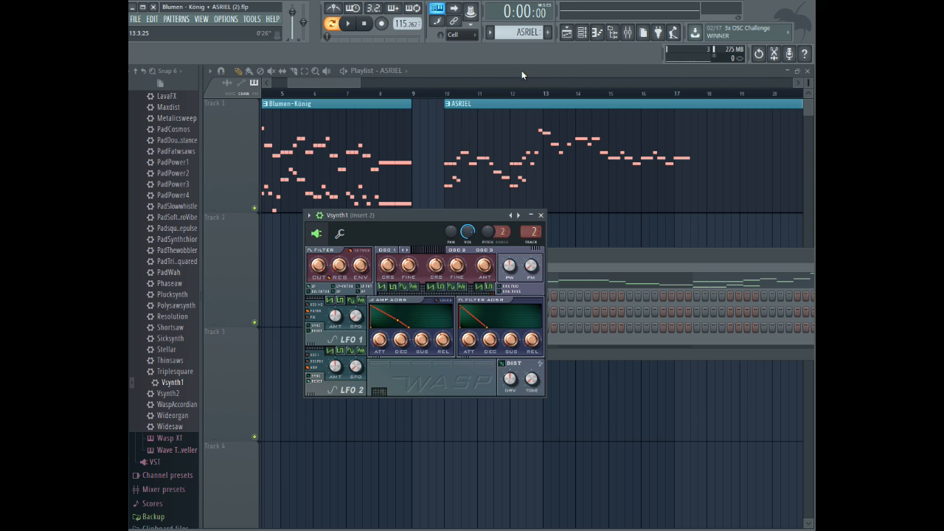
- Rename the Vsynth1 channel to "8 -bit 2" and give it a blue-violet colour and the waveform icon
left_click(581, 31)
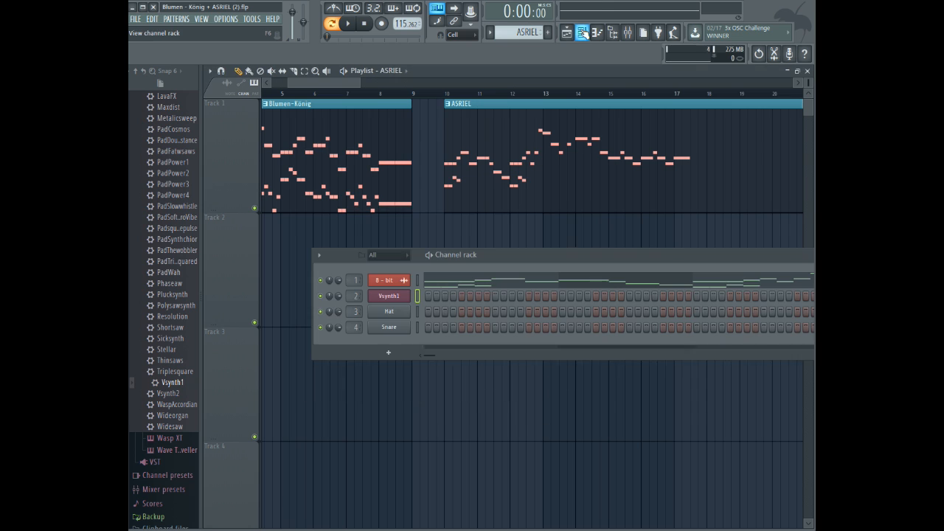
right_click(392, 296)
left_click(441, 308)
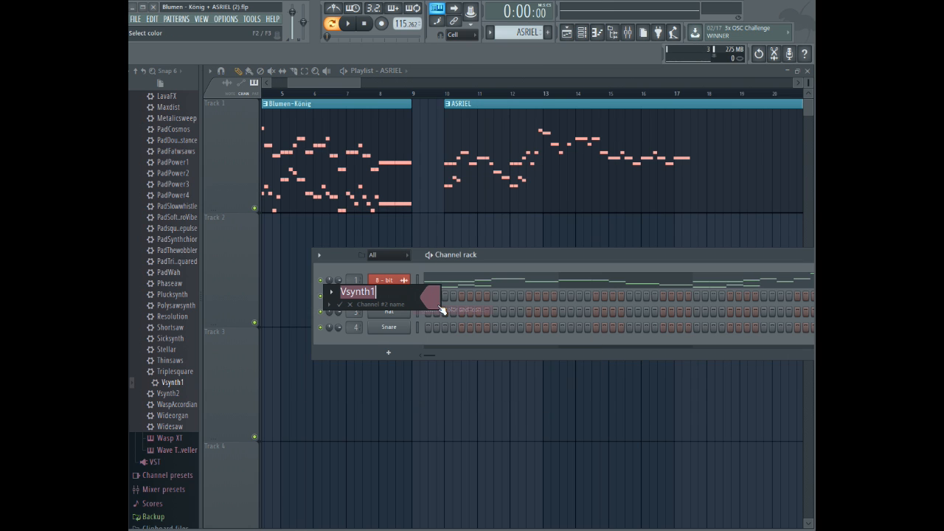
type("8 -bit 2")
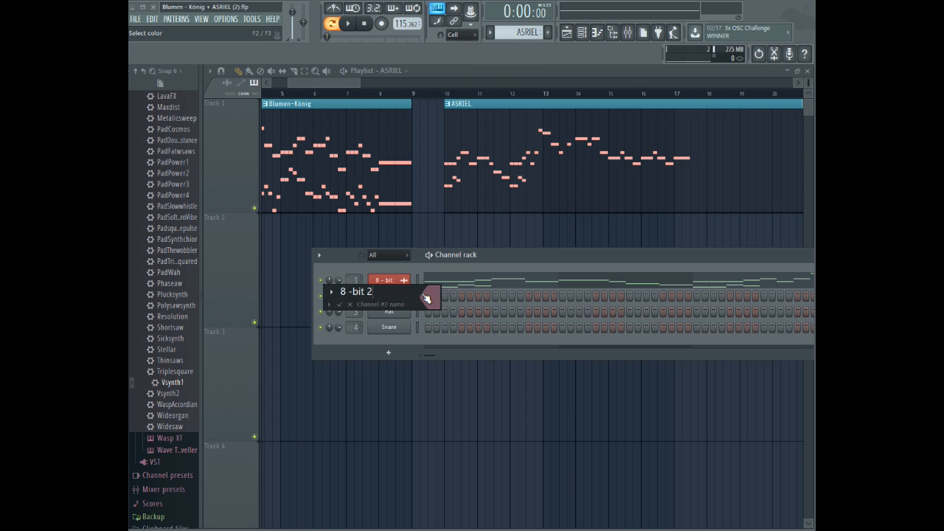
left_click(427, 297)
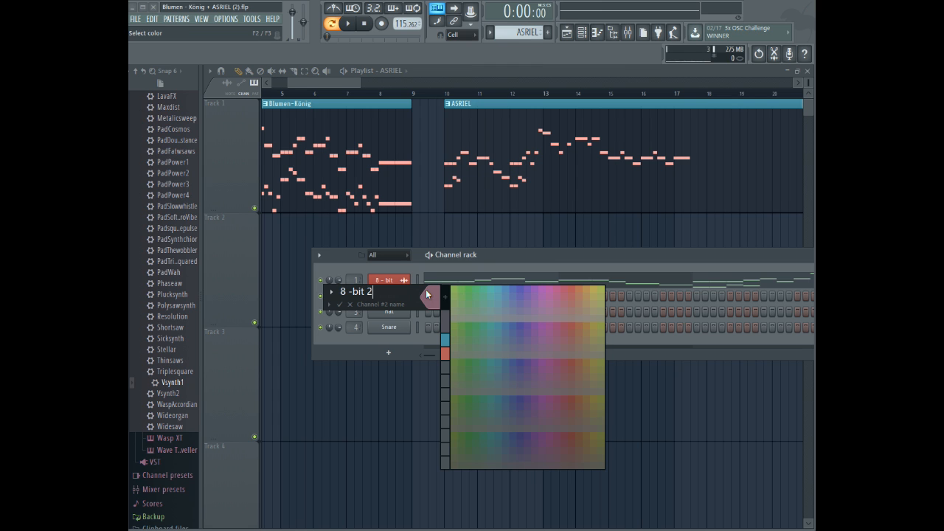
left_click(519, 292)
left_click(339, 293)
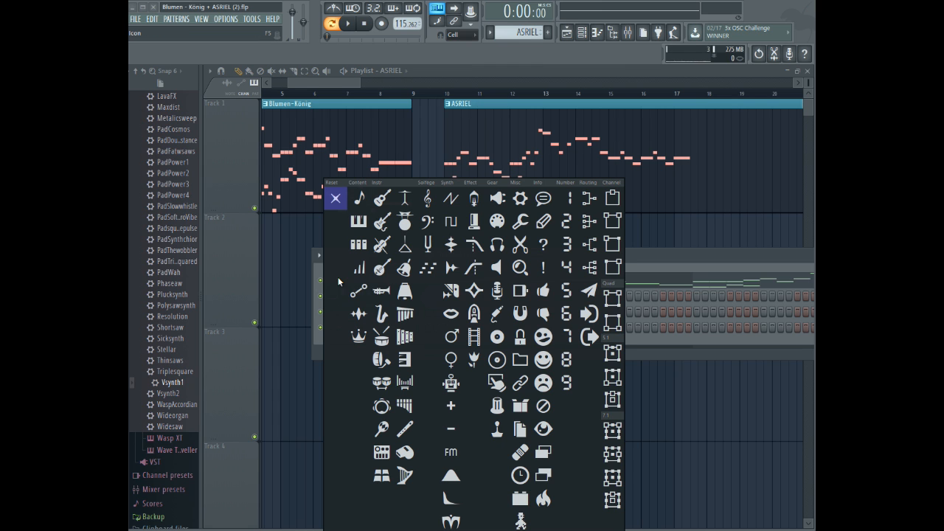
left_click(358, 314)
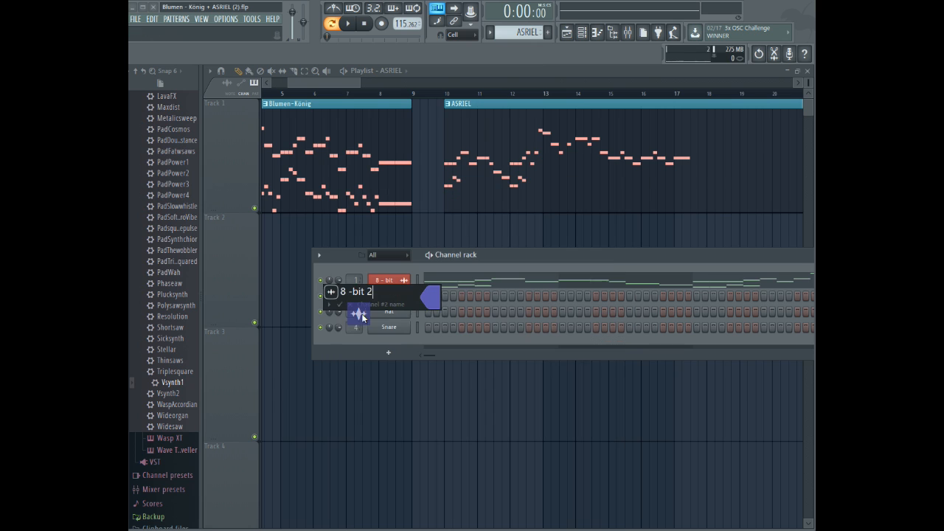
key("Return")
- Open the 8 -bit 2 channel's piano roll and maximize it over the playlist
left_click(604, 146)
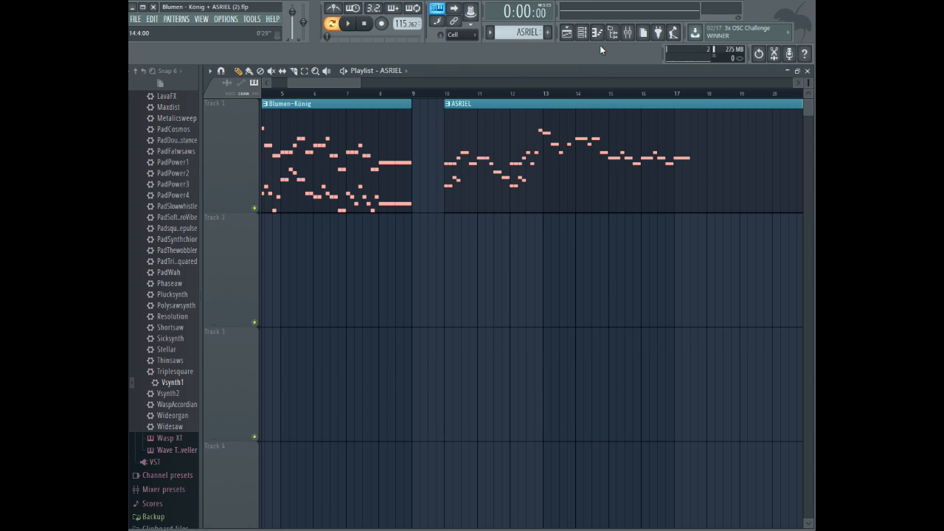
left_click(598, 34)
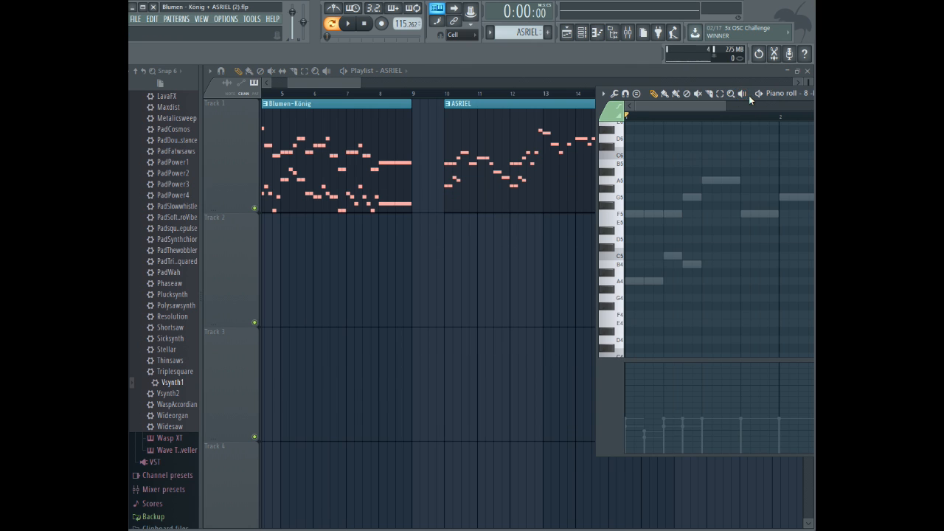
left_click_drag(750, 95, 411, 109)
left_click(700, 106)
scroll(438, 133, "down", 1)
left_click(431, 72)
left_click(432, 74)
- Place a quarter-beat D4 on beat 3 of bar 1 and lower its velocity
left_click(347, 253)
right_click(349, 253)
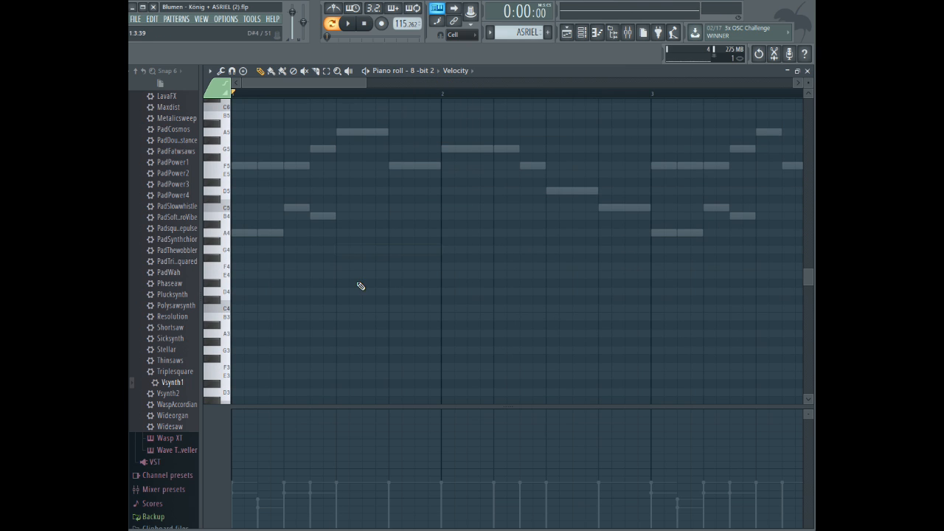
left_click(344, 290)
left_click_drag(400, 404, 380, 316)
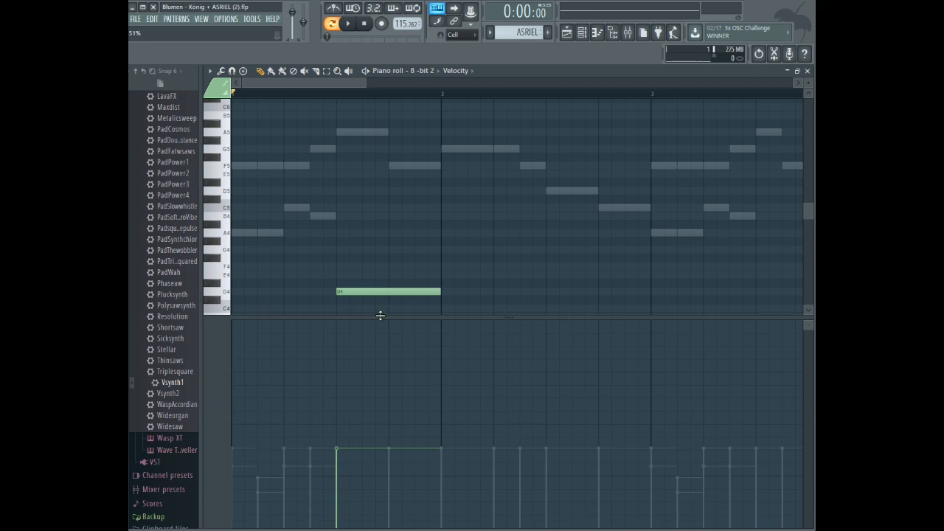
left_click(344, 477)
left_click_drag(441, 292, 351, 292)
left_click(348, 325)
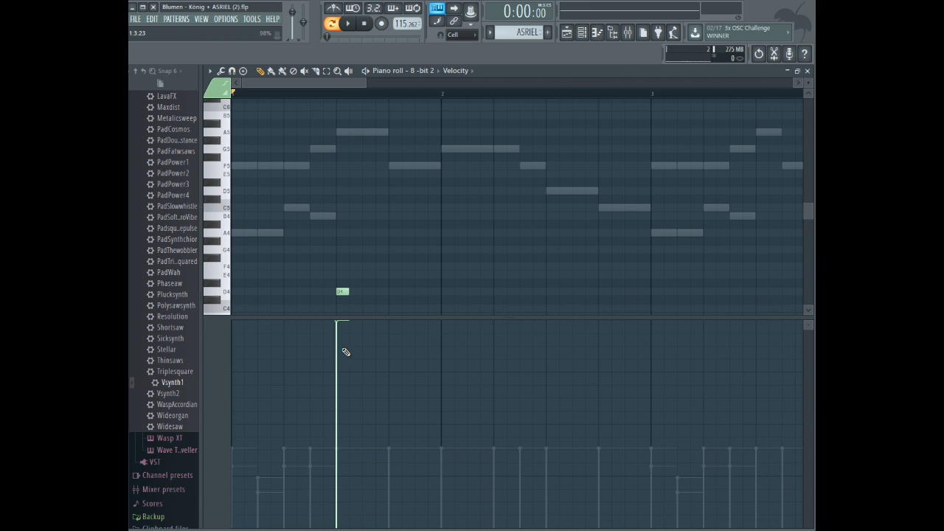
left_click(343, 476)
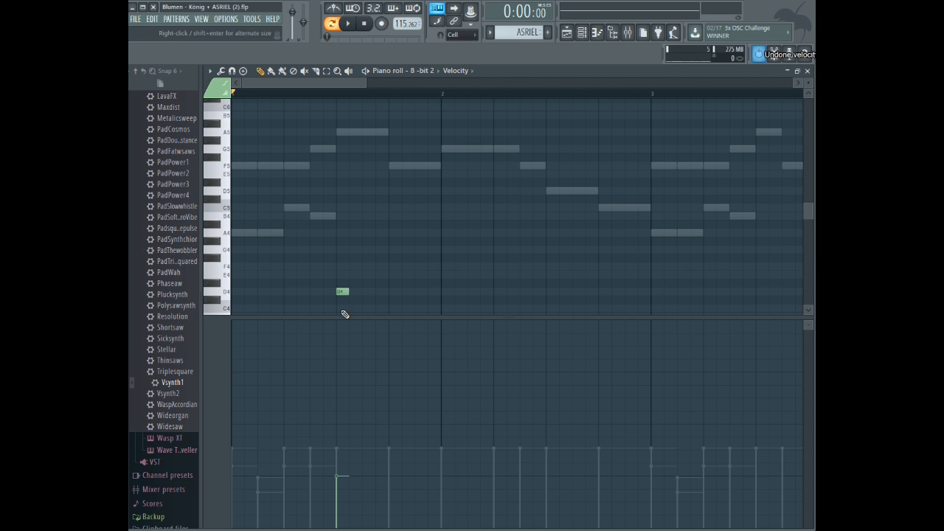
right_click(338, 317)
- Complete bar 1's last two beats with quarter-beat D4, G4, A4, D4, D4, G4 and F4 notes, and play the start
left_click(354, 292)
left_click_drag(356, 253, 435, 271)
left_click(395, 292)
left_click(406, 292)
key("space")
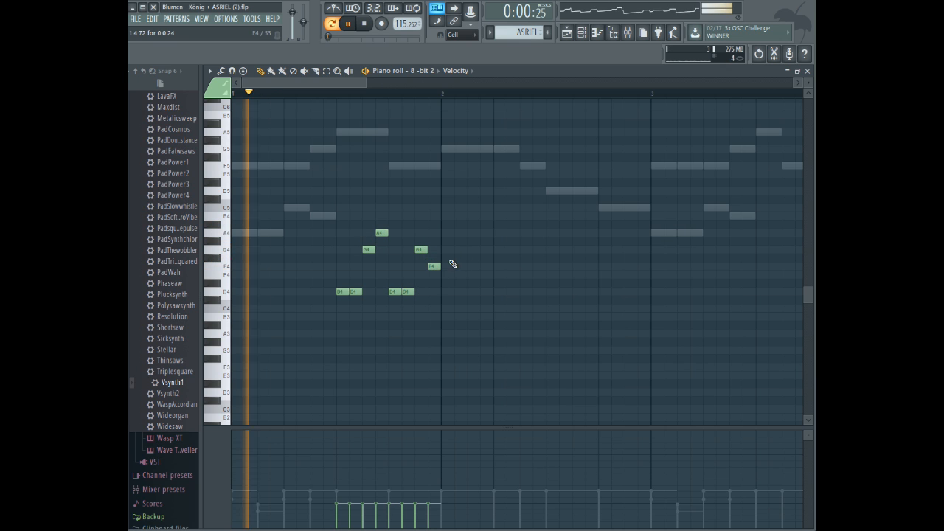
key("space")
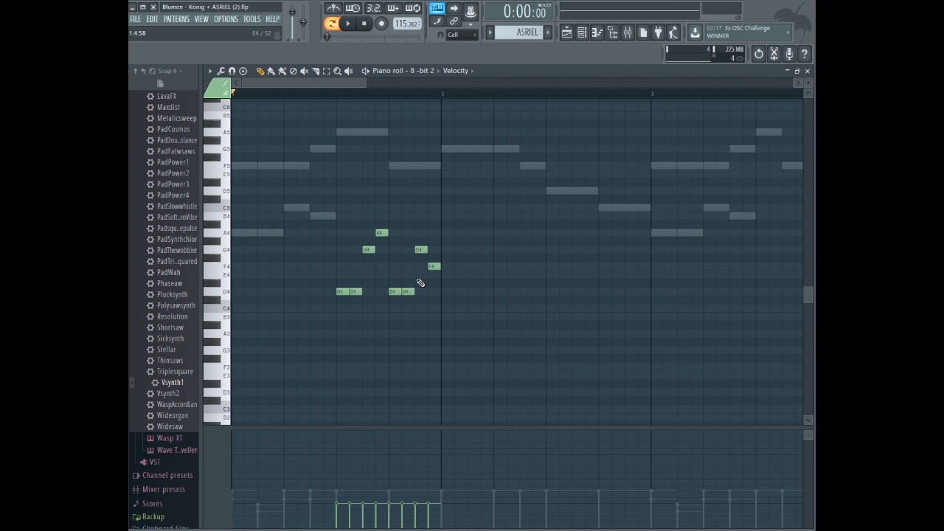
- Raise the velocity of all eight notes slightly through their note properties and play them
key("ctrl+a")
double_click(351, 291)
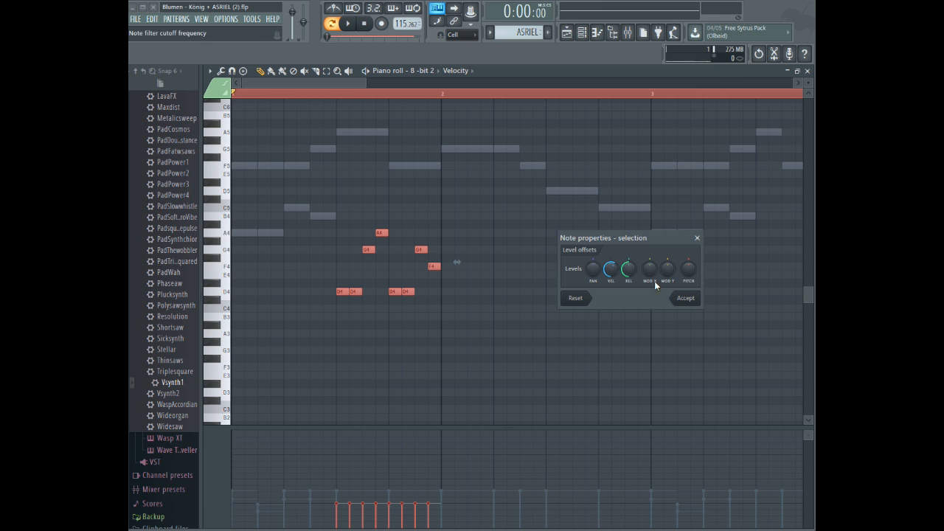
left_click(686, 298)
left_click(352, 96)
key("space")
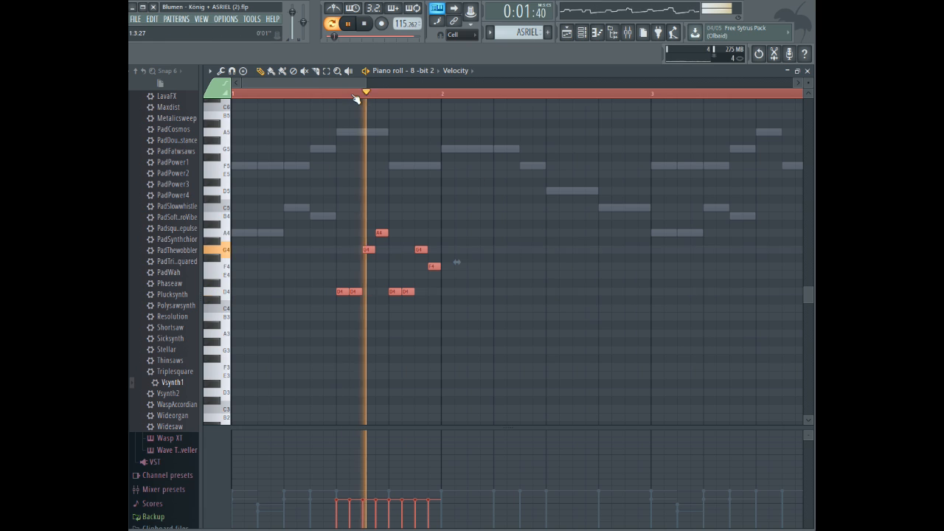
key("space")
- Duplicate the eight-note phrase twice to fill both halves of bar 2, and play the copies
key("ctrl+b")
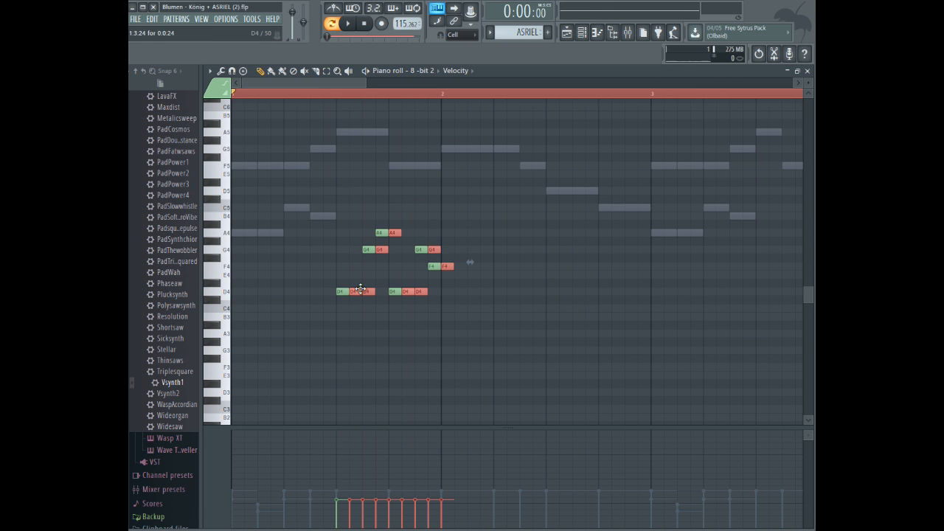
key("space")
left_click_drag(280, 82, 341, 83)
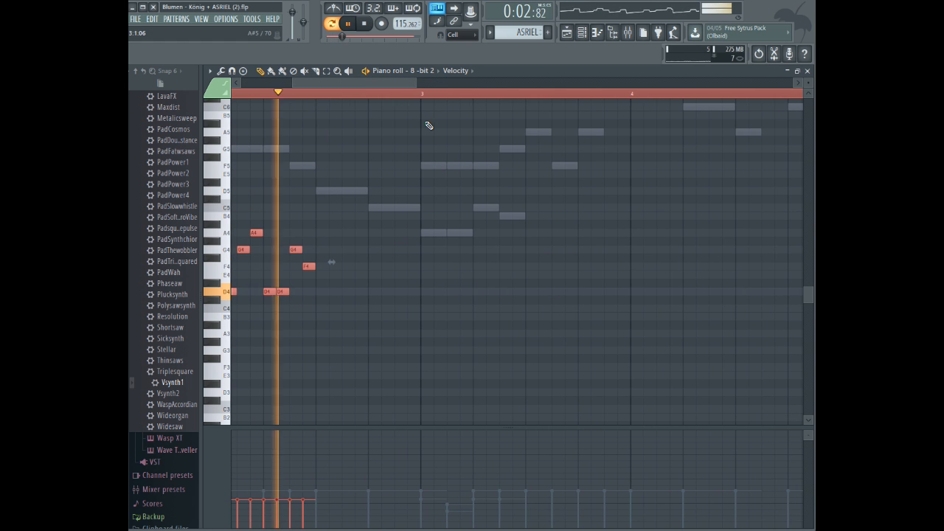
key("ctrl+b")
key("space")
left_click_drag(439, 289, 329, 289)
key("space")
left_click_drag(325, 78, 338, 78)
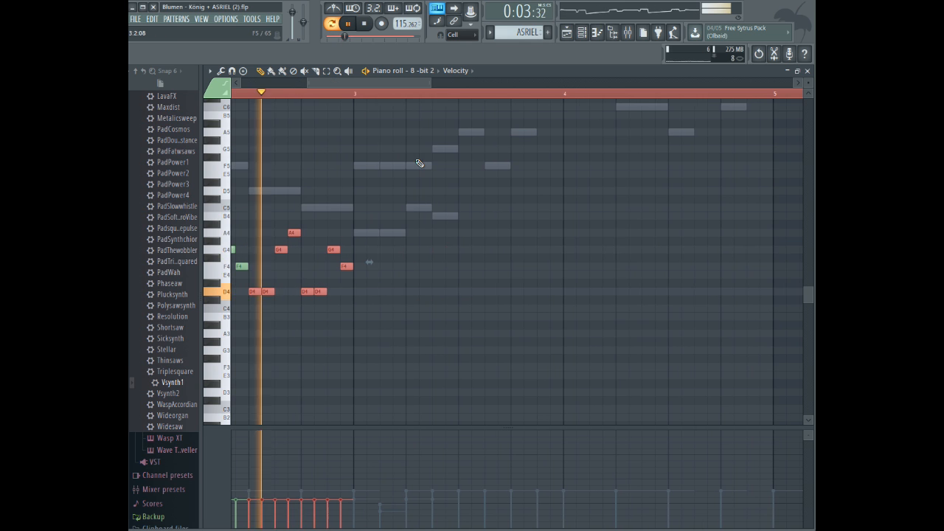
key("space")
- Fill the first two beats of bar 3 with quarter-beat D4, D4, G4, A4, E4, E4, G4 and A4
left_click(355, 292)
left_click(373, 292)
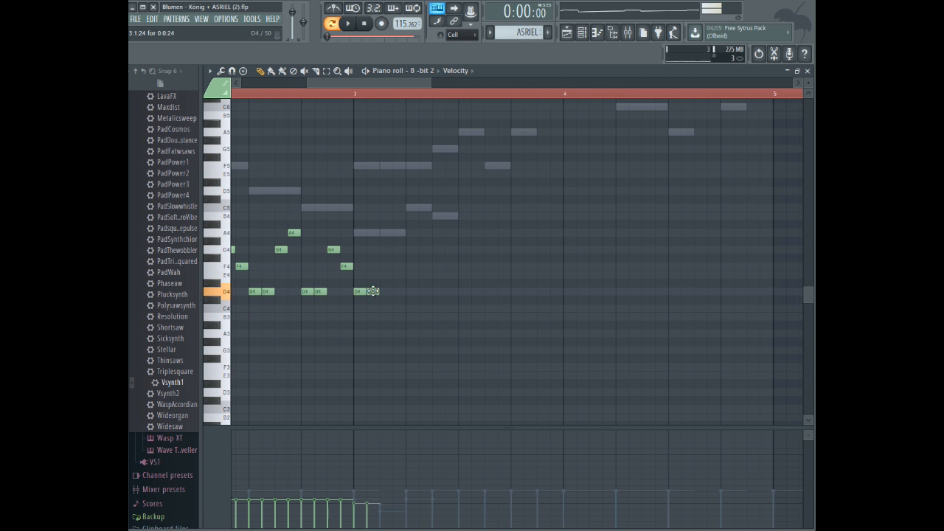
left_click(386, 250)
left_click(398, 233)
left_click(411, 274)
left_click(424, 274)
left_click(438, 242)
left_click_drag(438, 243, 438, 250)
left_click(449, 232)
- Fill the last two beats of bar 3 with quarter-beat F4, F4, A4, G4, F4, F4, G4 and A4, and play
left_click(463, 265)
left_click(476, 266)
left_click(491, 232)
left_click(504, 249)
left_click(515, 266)
left_click(528, 265)
left_click(543, 249)
left_click(555, 232)
key("space")
mouse_move(429, 82)
left_mouse_down()
mouse_move(450, 83)
mouse_move(413, 82)
left_mouse_up()
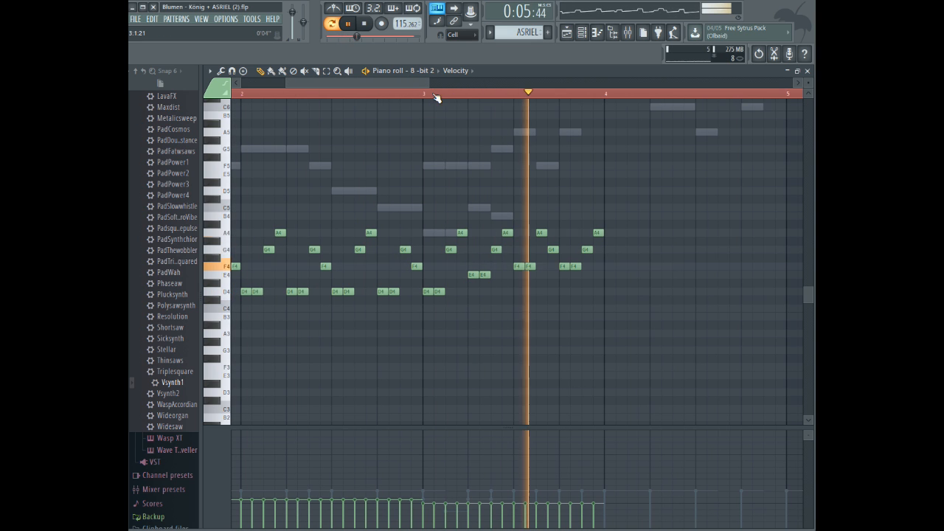
left_click_drag(419, 82, 432, 82)
key("space")
- Fill the first two beats of bar 4 with quarter-beat F4, F4, A4, G4, F4, F4, G4 and A4
left_click(557, 265)
left_click(568, 266)
left_click(580, 233)
left_click(591, 249)
left_click(603, 265)
left_click(614, 265)
left_click(626, 250)
left_click(637, 233)
- Add two quarter-beat F4 notes on beat 3 of bar 4 and play from just before bar 3
left_click(649, 257)
left_click_drag(649, 257, 649, 267)
left_click(661, 266)
left_click(377, 94)
key("space")
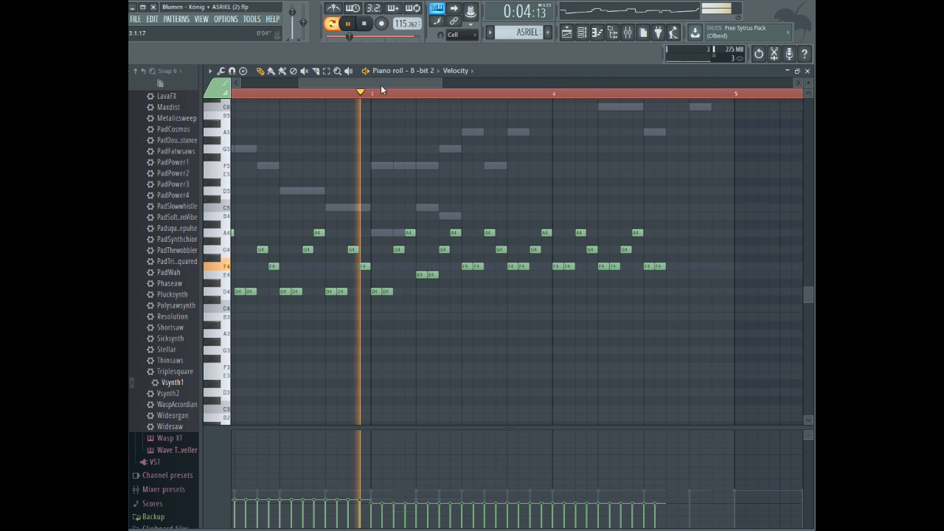
left_click_drag(381, 85, 427, 87)
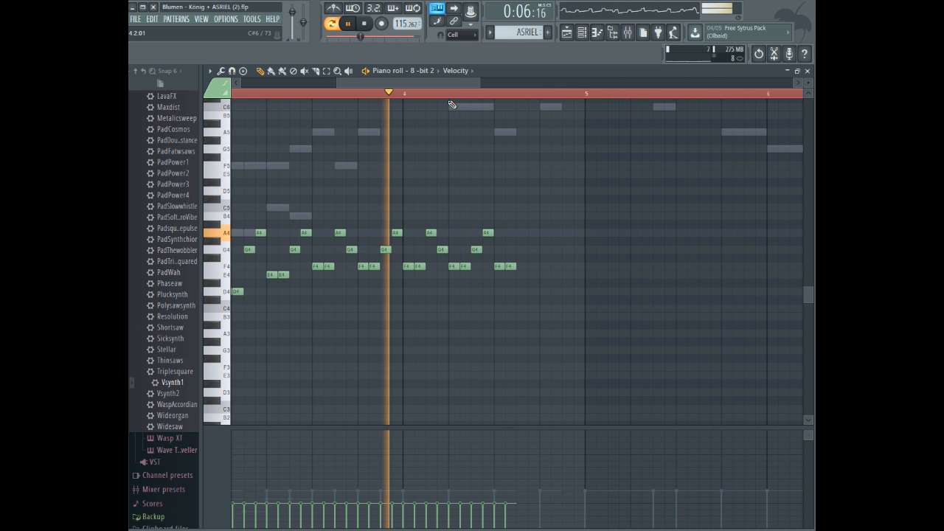
key("space")
- Complete bar 4 with quarter-beat G4, A4, three E4 notes and a closing F4
left_click(509, 265)
left_click_drag(522, 242, 523, 250)
left_click(532, 233)
left_click(543, 275)
double_click(543, 274)
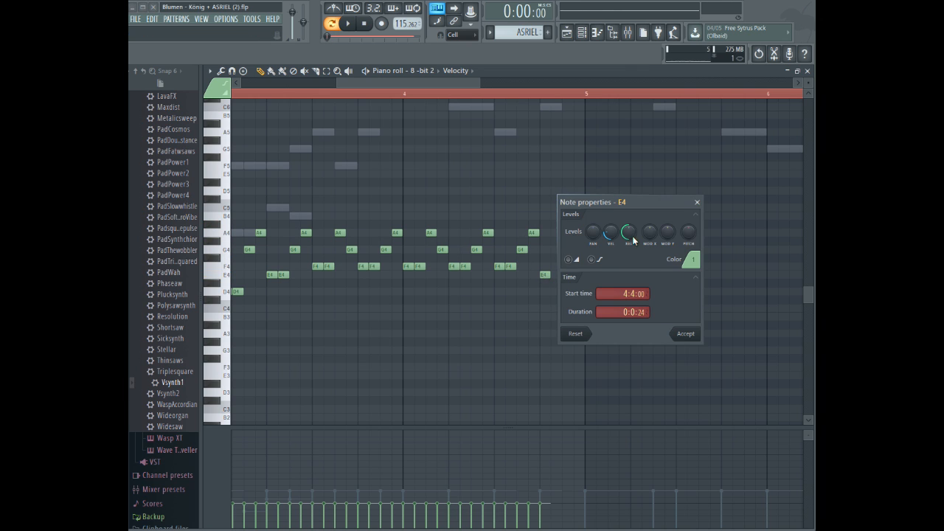
left_click(697, 202)
left_click(556, 274)
left_click(567, 275)
left_click(582, 265)
- Start bar 5 with two quarter-beat D4 notes and play bar 4
left_click(589, 291)
left_click(600, 291)
left_click(383, 93)
key("space")
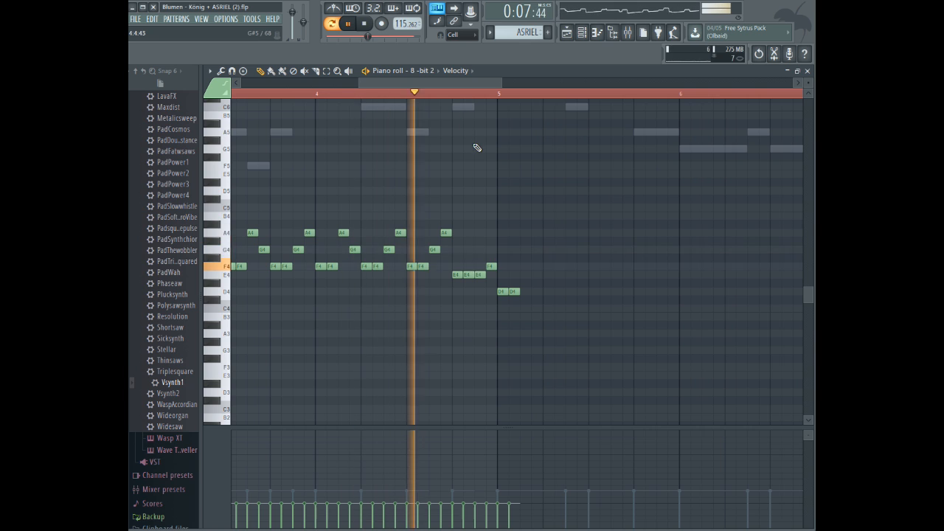
key("space")
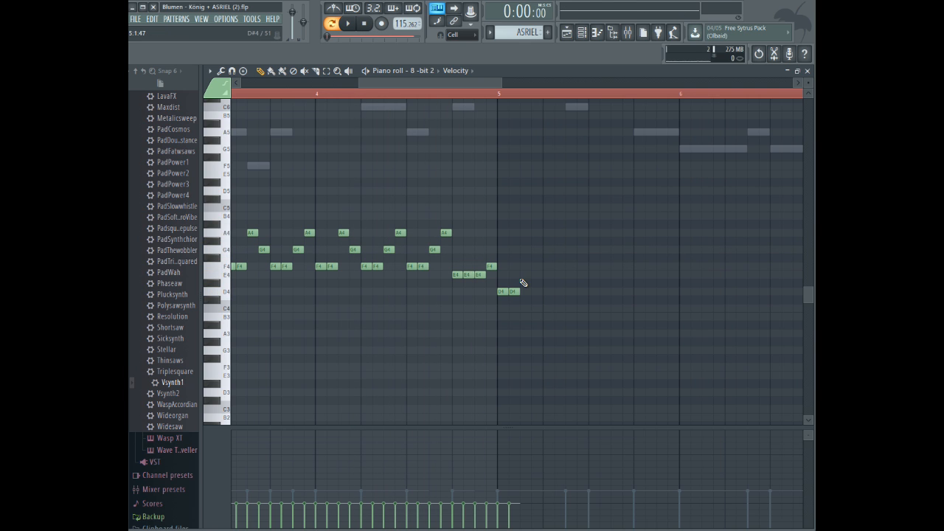
- Complete the first two beats of bar 5 with quarter-beat G4, A4, D4, D4, G4 and F4
left_click(526, 249)
left_click(536, 233)
left_click(547, 292)
left_click(559, 292)
left_click(570, 249)
left_click(582, 265)
- Play the 8 -bit 2 accompaniment together with the melody up to bar 5
left_click(410, 93)
key("space")
left_click_drag(422, 84, 449, 86)
key("space")
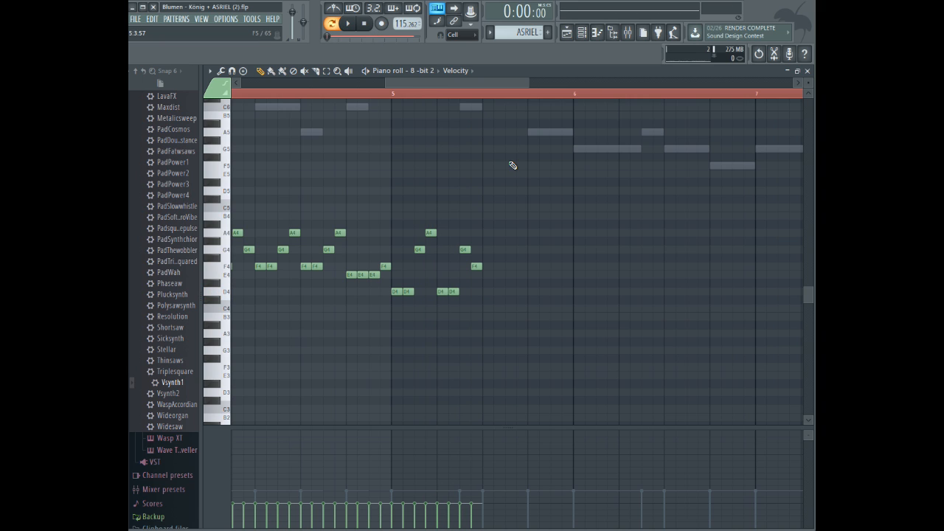
key("space")
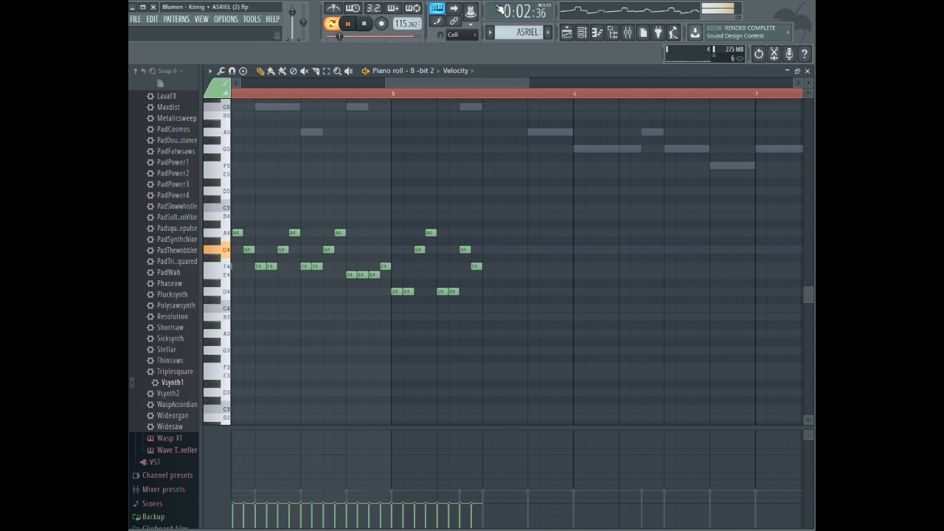
mouse_move(506, 83)
left_mouse_down()
mouse_move(398, 94)
mouse_move(523, 114)
left_mouse_up()
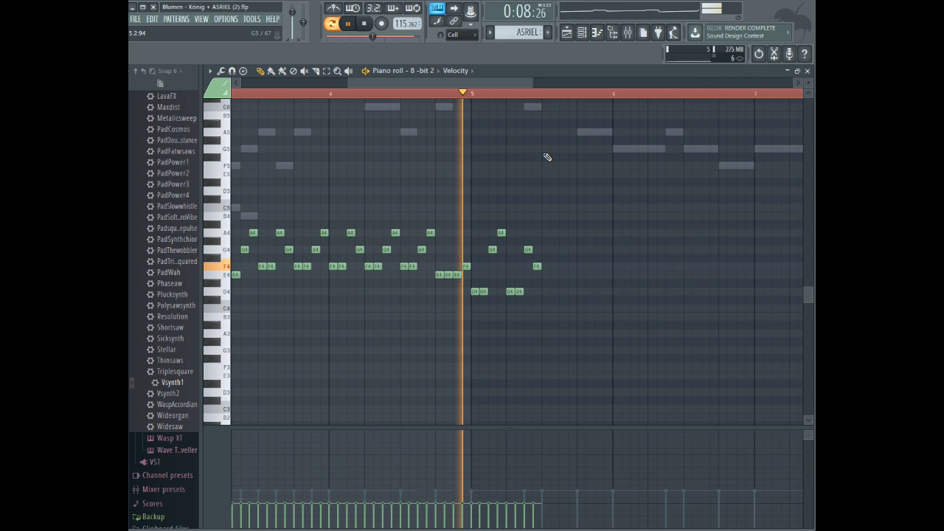
key("space")
- Copy bar 5's eight-note phrase into the bar's last two beats and play the result
left_click_drag(635, 188, 478, 328)
key("ctrl+c")
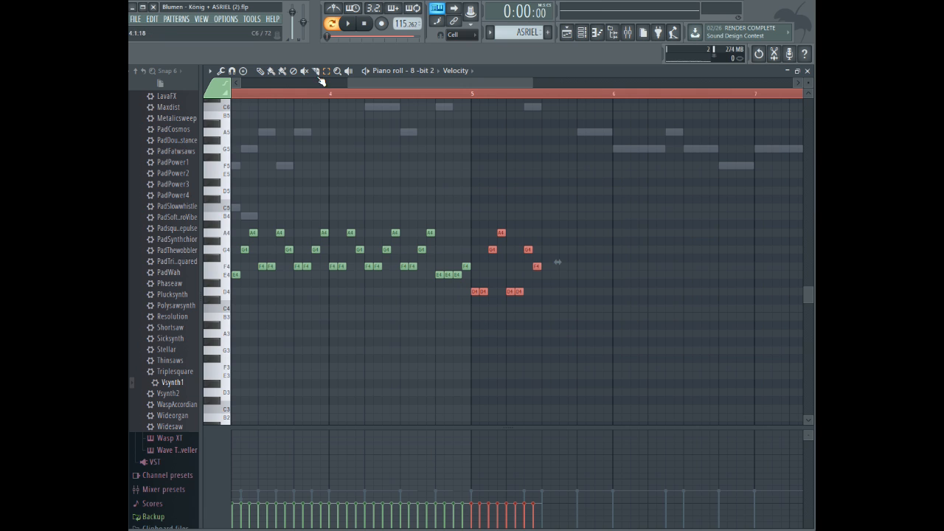
key("ctrl+v")
left_click_drag(337, 290, 548, 292)
left_click(396, 94)
left_click_drag(406, 81, 505, 79)
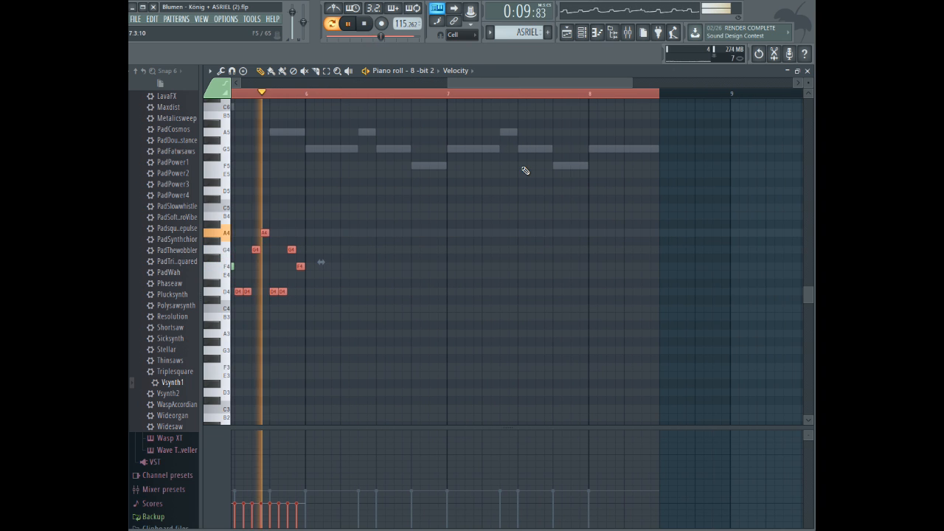
- Duplicate the eight-note phrase twice to fill both halves of bar 6
key("ctrl+b")
key("ctrl+b")
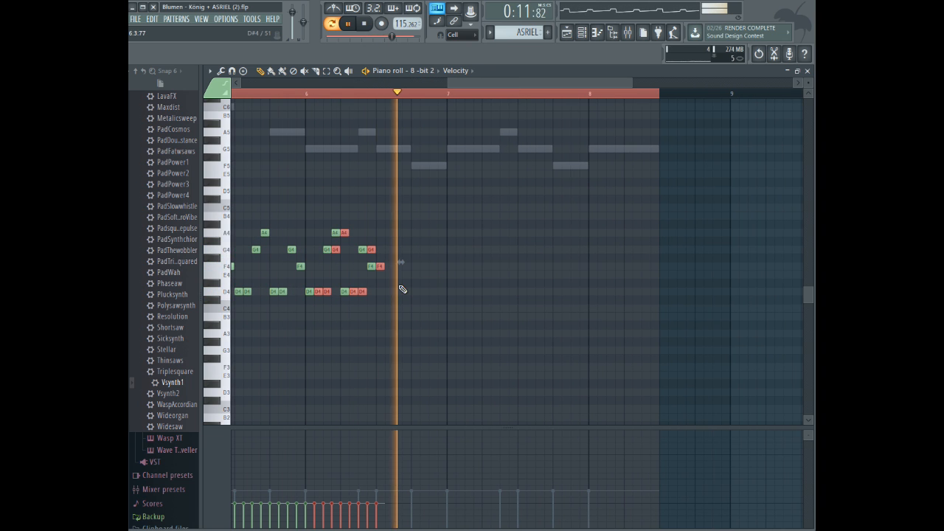
left_click_drag(323, 289, 385, 291)
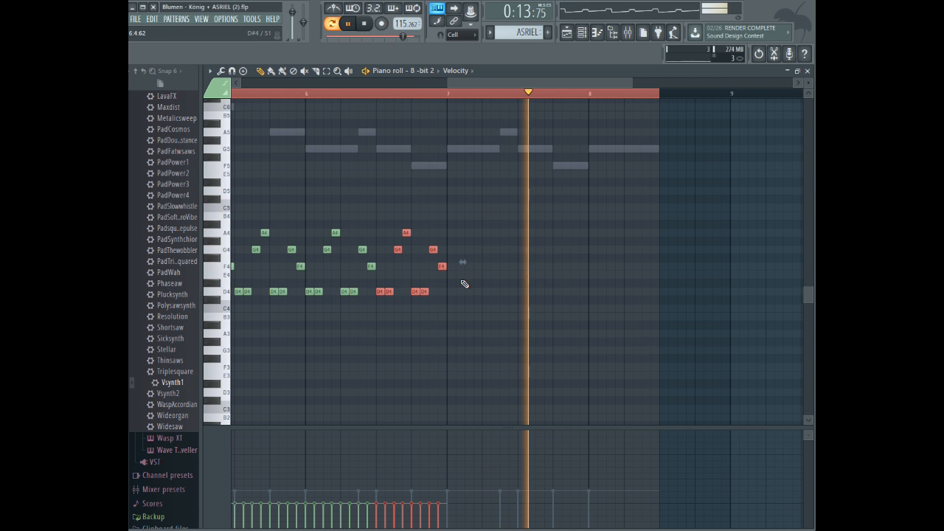
key("space")
- Add a two-beat E4 at the start of bar 8 and play the accompaniment's ending section
left_click(590, 274)
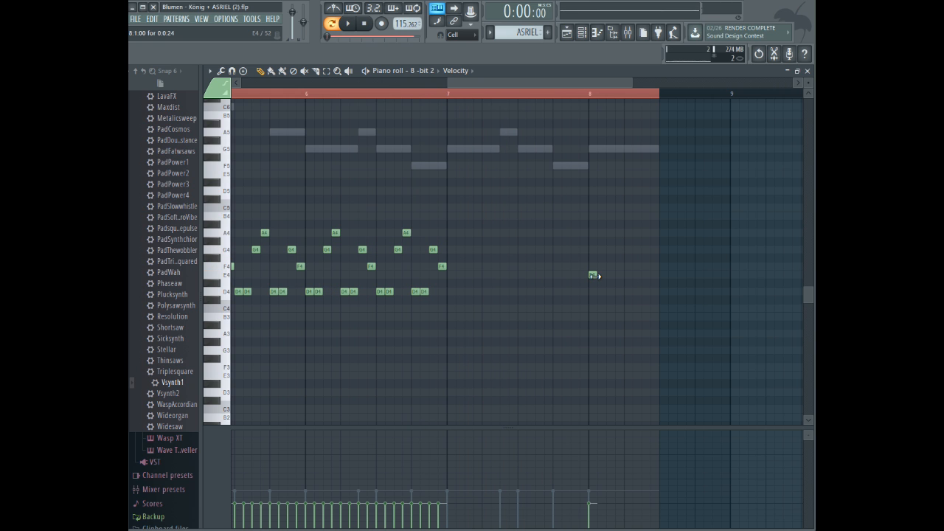
left_click_drag(597, 275, 655, 267)
left_click(564, 94)
key("space")
key("space")
key("space")
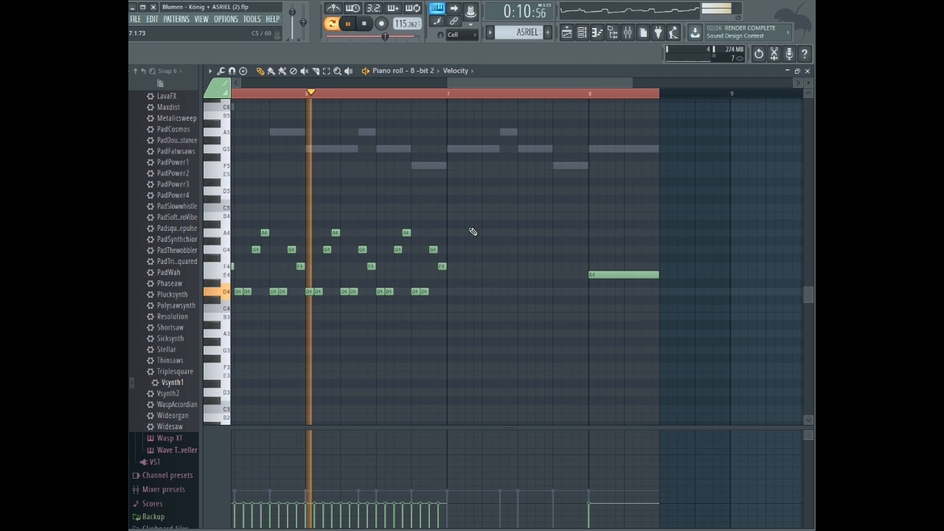
- Replace bar 6's last F4 with A4 and fill bar 7's first half with F4, F4, G4, A4, F4, F4, A4, G4
key("space")
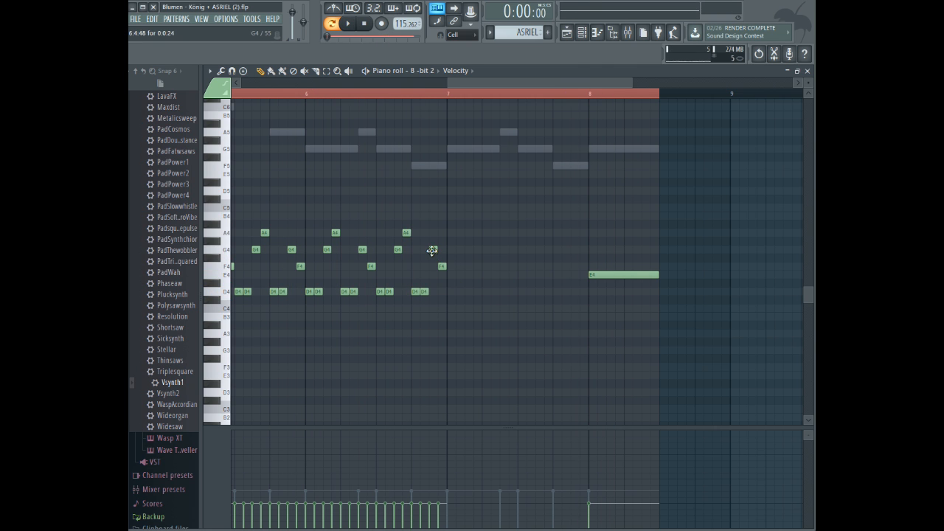
right_click(442, 267)
left_click_drag(450, 273, 453, 267)
left_click(460, 267)
left_click(470, 250)
left_click(487, 267)
- Fill bar 7's second half with sixteenth notes F4, F4, G4, A4, F4, F4, A4, G4
left_click(522, 266)
left_click(531, 266)
left_click(540, 250)
double_click(547, 239)
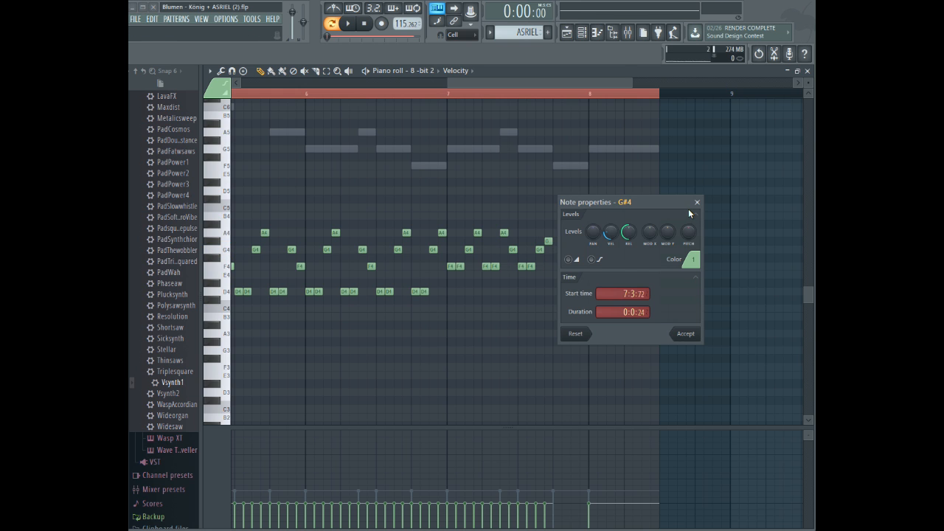
left_click(697, 203)
right_click(549, 241)
left_click(549, 233)
left_click(558, 266)
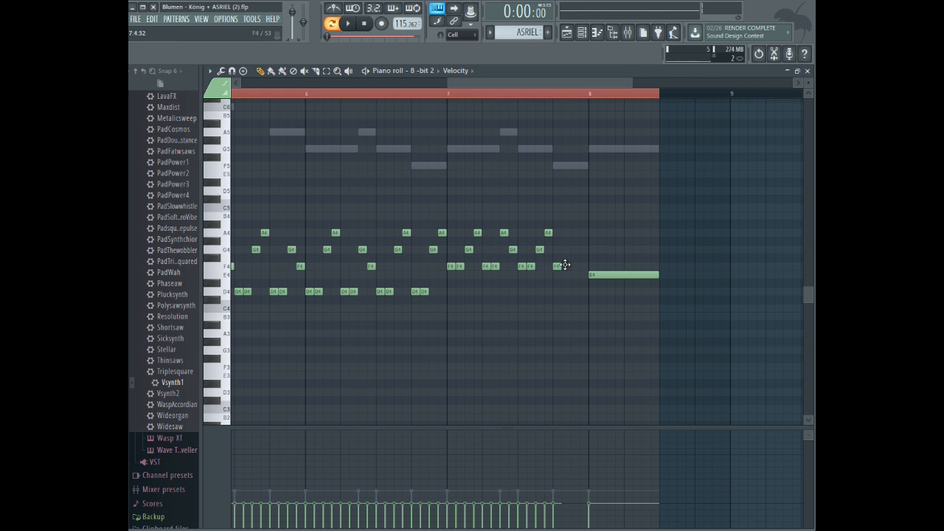
left_click(575, 236)
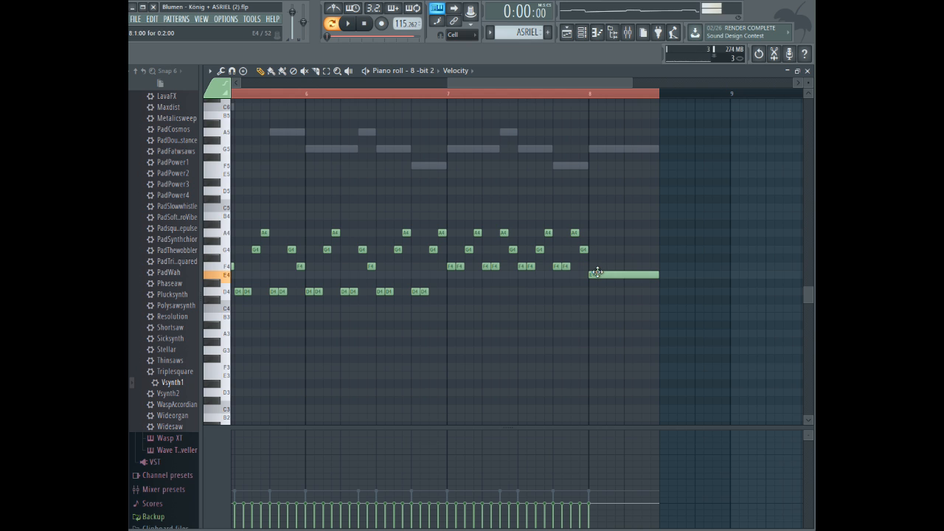
- Play the completed accompaniment through its ending and again from the beginning
left_click(399, 94)
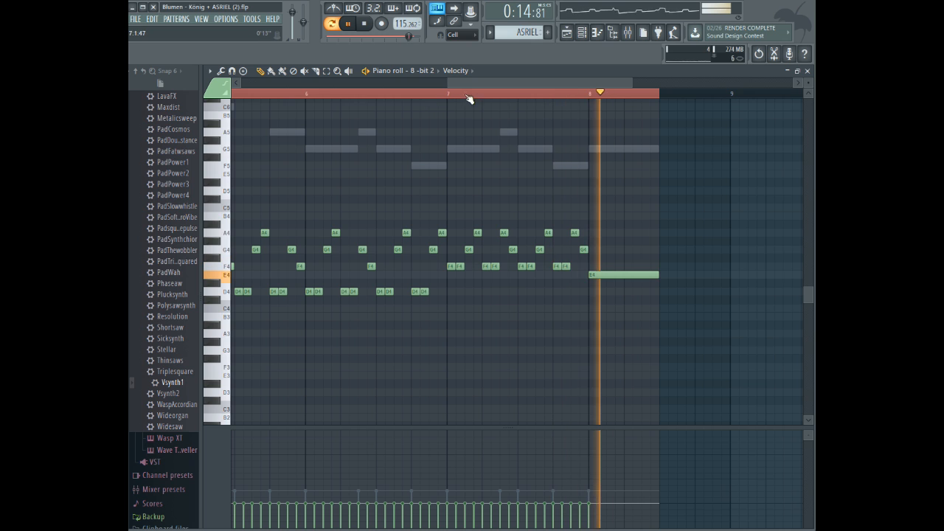
left_click_drag(495, 82, 334, 82)
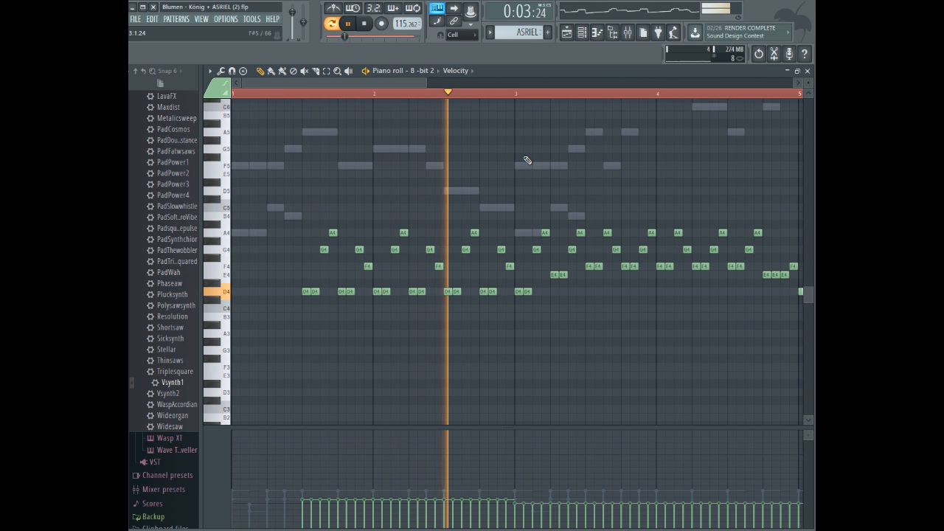
left_click_drag(326, 80, 358, 79)
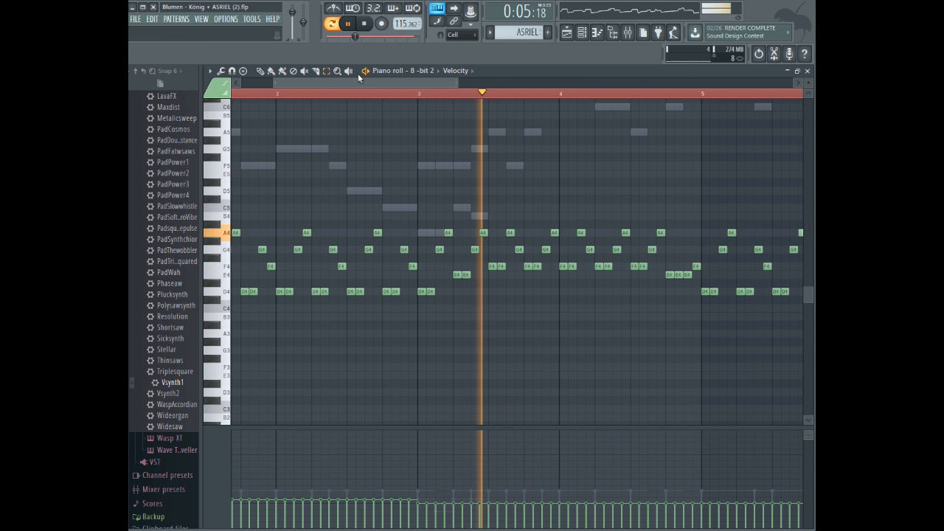
- Raise the velocity of all accompaniment notes from bar 3 onward to the level of the first two bars
mouse_move(423, 312)
left_mouse_down()
mouse_move(780, 211)
mouse_move(801, 225)
mouse_move(806, 205)
left_mouse_up()
left_click(260, 71)
double_click(563, 273)
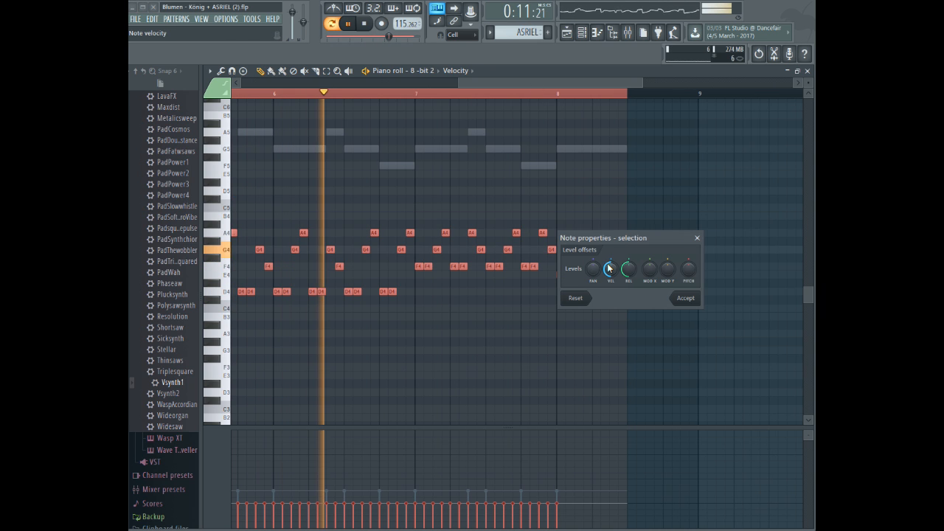
left_click(689, 298)
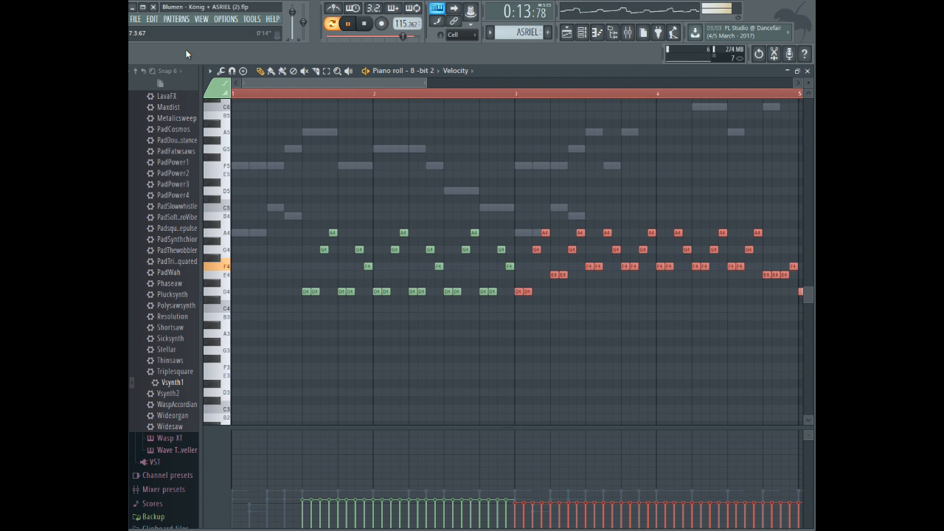
double_click(530, 292)
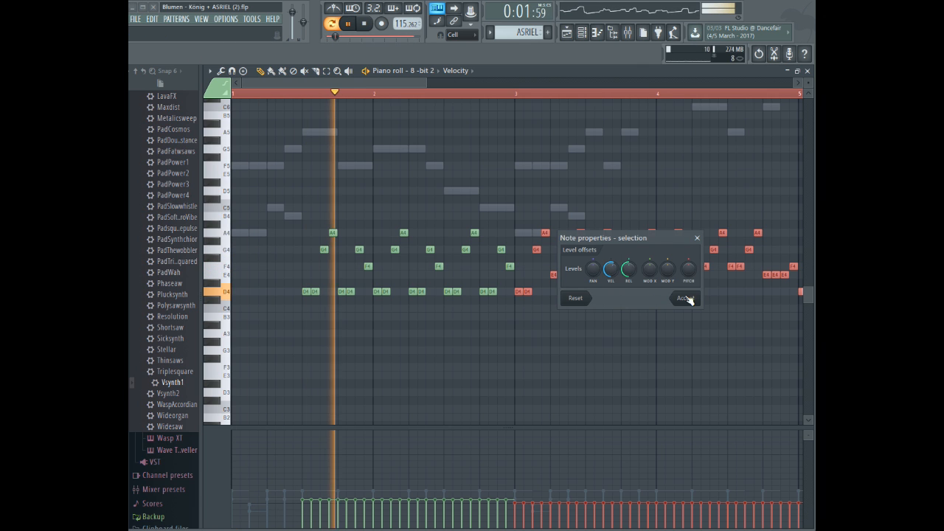
left_click(685, 298)
double_click(523, 291)
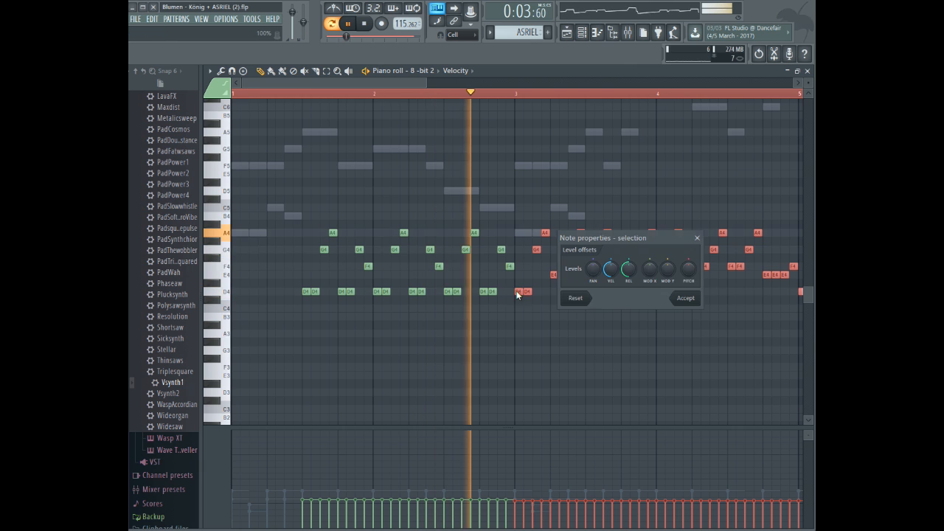
left_click(685, 298)
key("space")
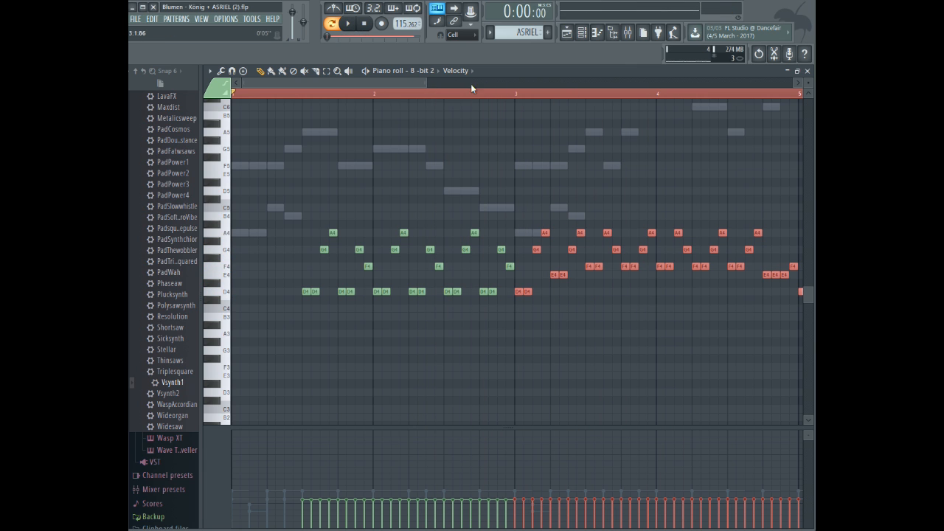
- Bring up the 8 - bit melody notes and play them from bar 3
left_click(430, 71)
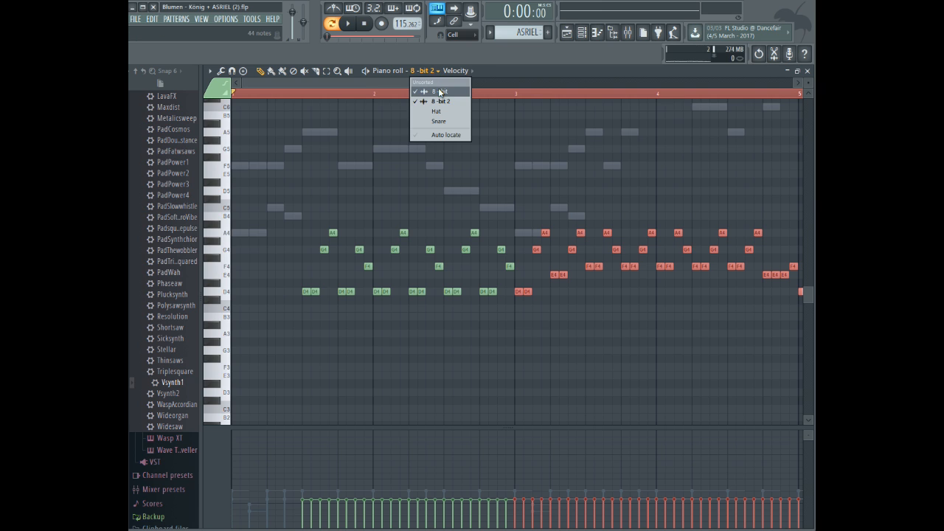
left_click(438, 87)
left_click(525, 98)
key("space")
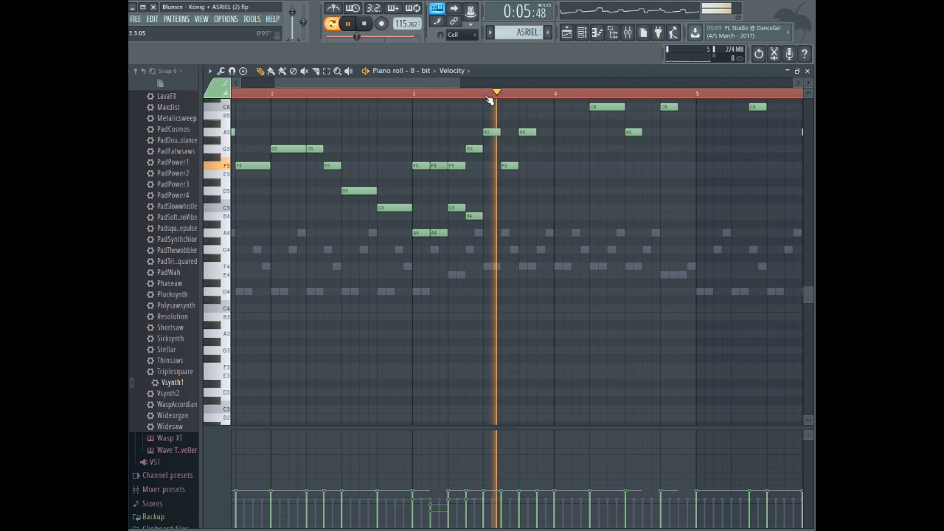
key("space")
- Shift all melody notes from the A5 on bar 3's third beat onward two beats later
left_click(425, 71)
left_click(444, 88)
left_click_drag(457, 82, 539, 83)
scroll(530, 105, "up", 2)
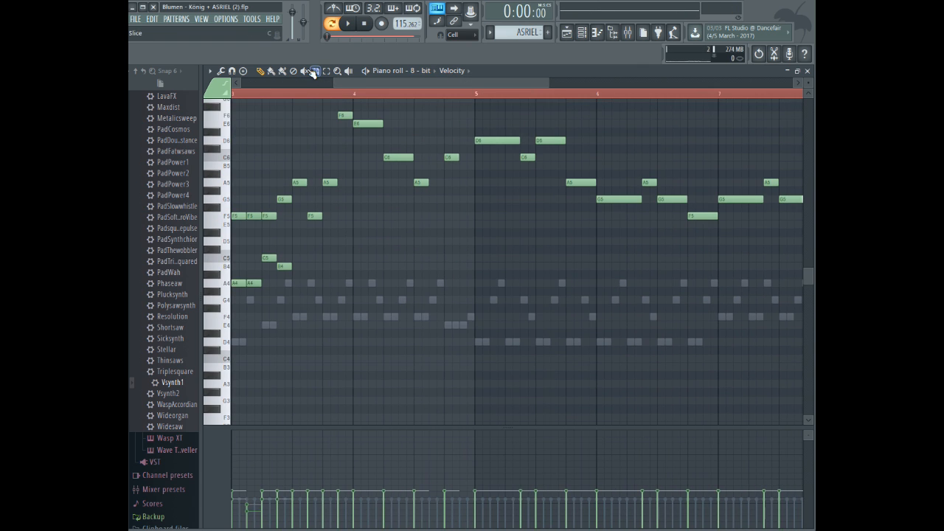
left_click(326, 71)
left_click_drag(298, 121, 703, 275)
left_click_drag(288, 105, 807, 343)
left_click_drag(503, 83, 432, 80)
mouse_move(293, 190)
left_mouse_down()
mouse_move(351, 175)
mouse_move(359, 183)
mouse_move(291, 183)
mouse_move(306, 179)
left_mouse_up()
- Add a one-beat A5 and a one-beat F5 in bar 3's second half and play the melody from bar 3
left_click(279, 182)
left_click(306, 180)
left_click(316, 213)
left_click(254, 97)
key("space")
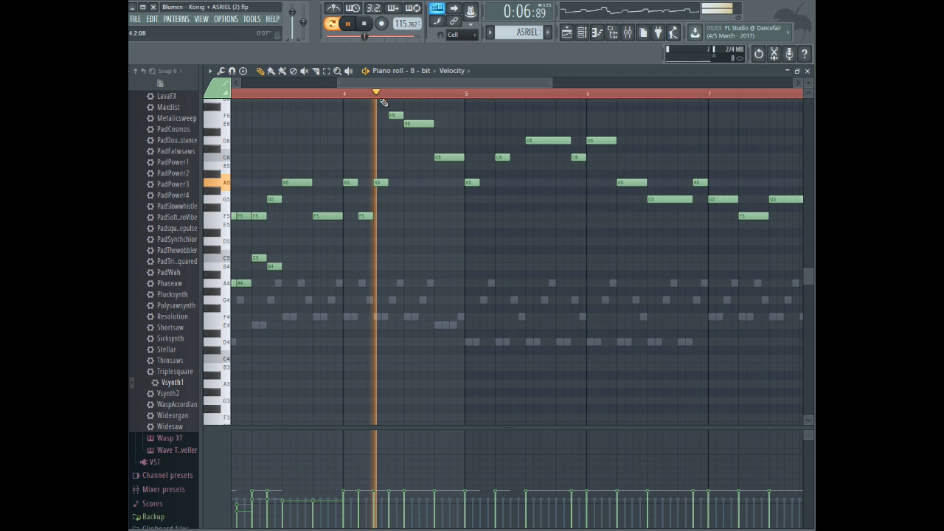
key("space")
left_click(347, 179)
mouse_move(311, 182)
left_mouse_down()
mouse_move(297, 182)
mouse_move(311, 182)
left_mouse_up()
key("space")
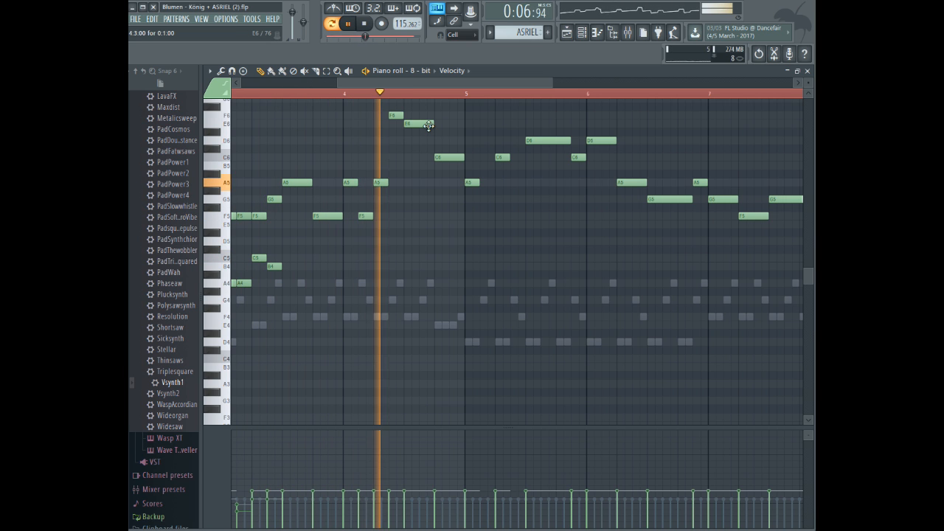
key("space")
- Shift the 8 -bit 2 notes from the G4 near bar 4's end onward two beats later and play that section
left_click(426, 71)
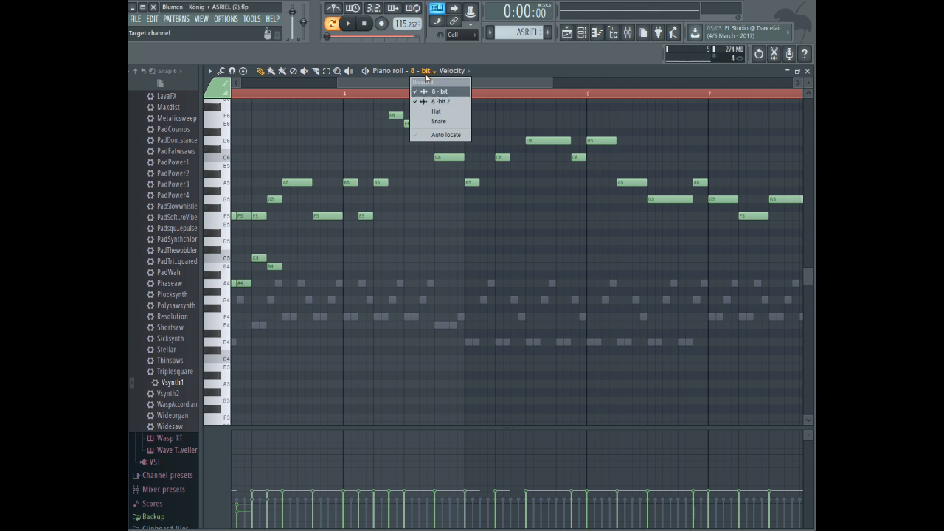
left_click(439, 101)
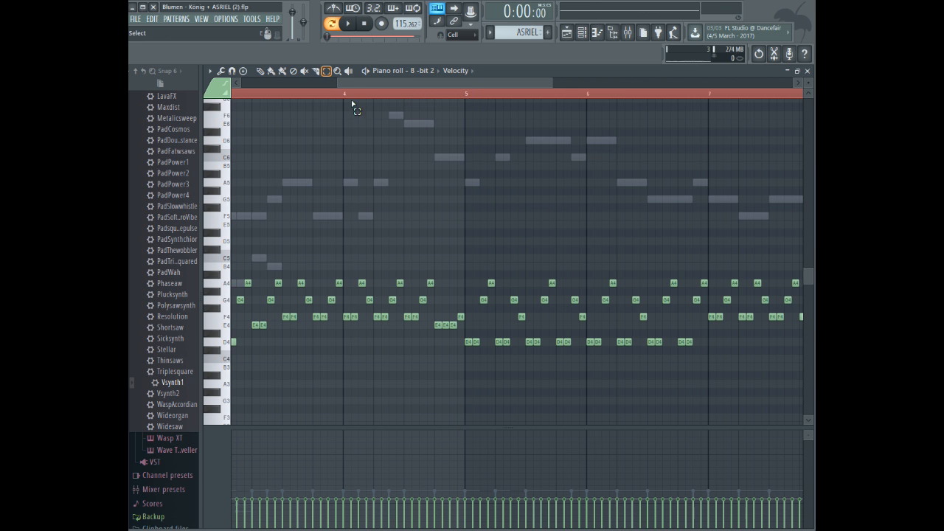
left_click_drag(425, 256, 810, 431)
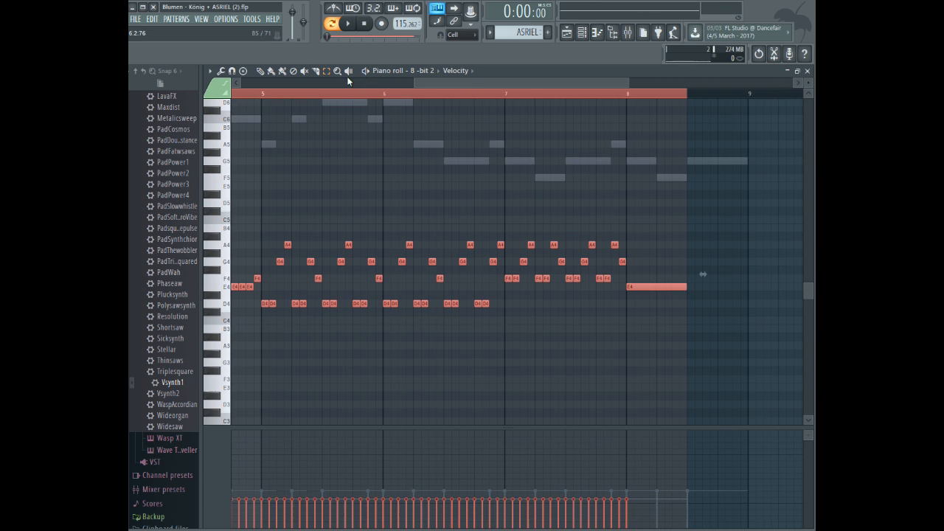
left_click_drag(640, 284, 705, 283)
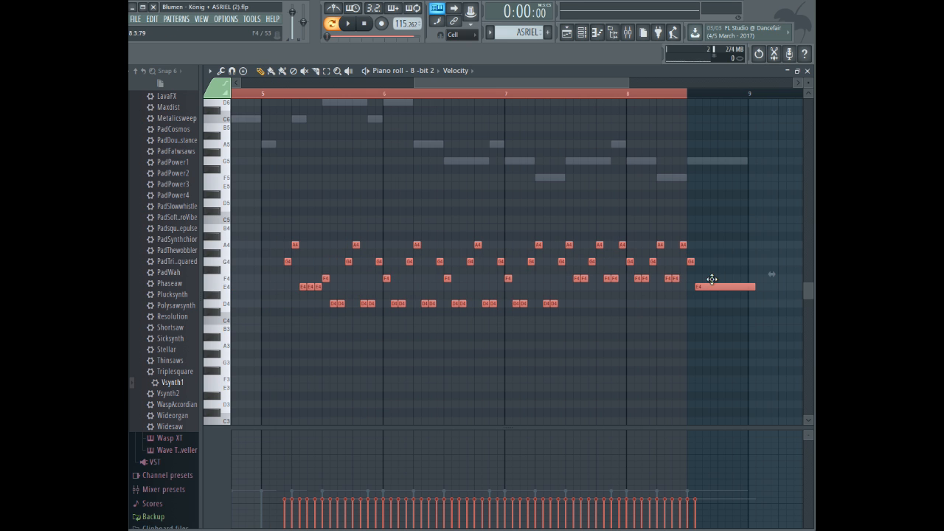
left_click(334, 94)
left_click_drag(436, 84, 382, 82)
left_click(398, 94)
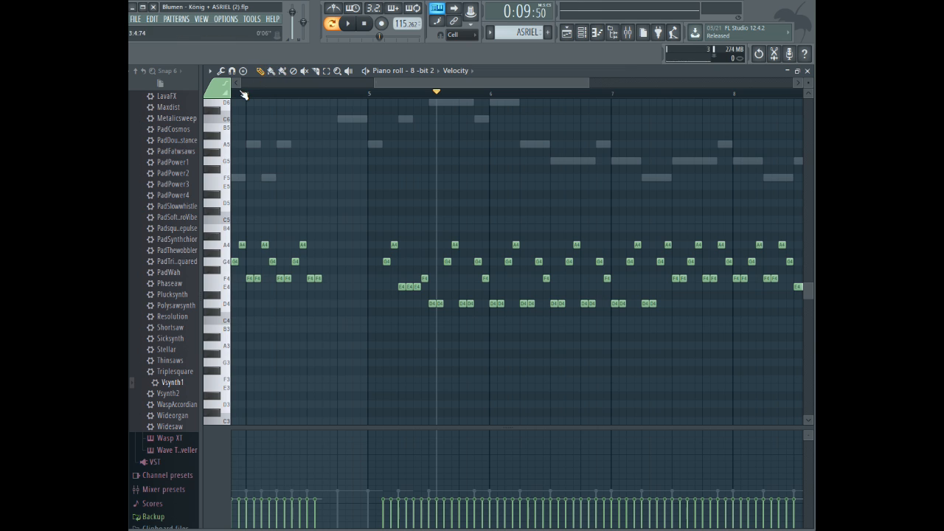
left_click(243, 94)
key("space")
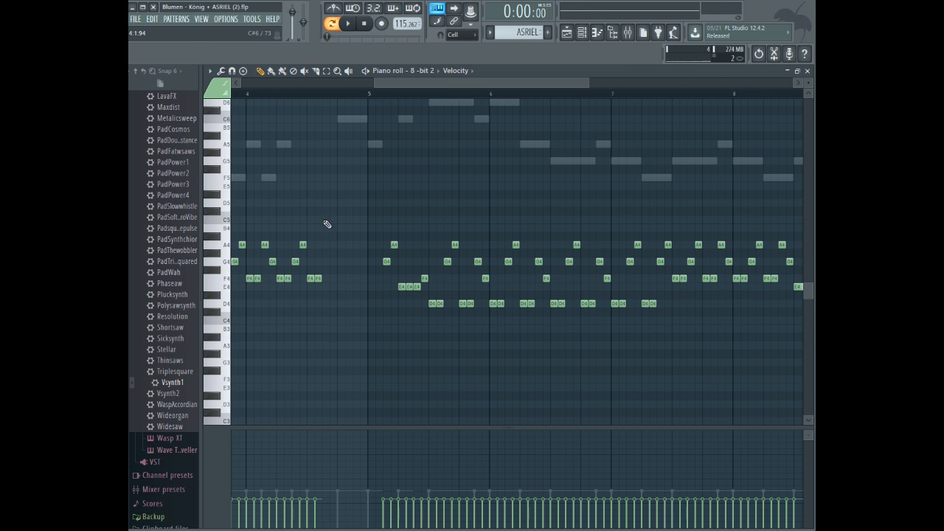
- Fill the accompaniment gap across bars 4 and 5 with sixteenth notes A4, G4, F4, F4, G4, A4, F4, F4
left_click(327, 248)
right_click(330, 248)
left_click(329, 247)
left_click_drag(336, 262, 334, 261)
left_click(356, 261)
left_click(363, 245)
left_click(371, 277)
left_click(377, 277)
- Play the extended accompaniment with the melody to its end and save the project
key("space")
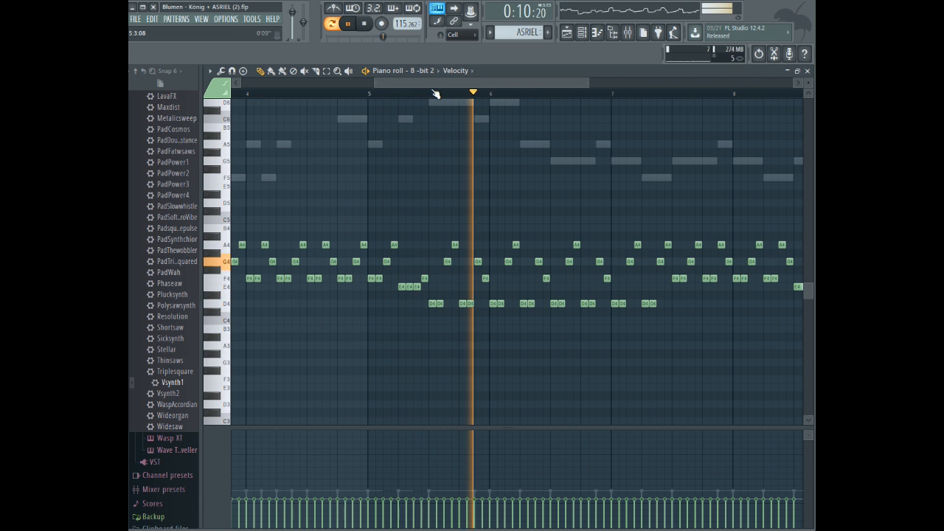
left_click_drag(433, 81, 490, 85)
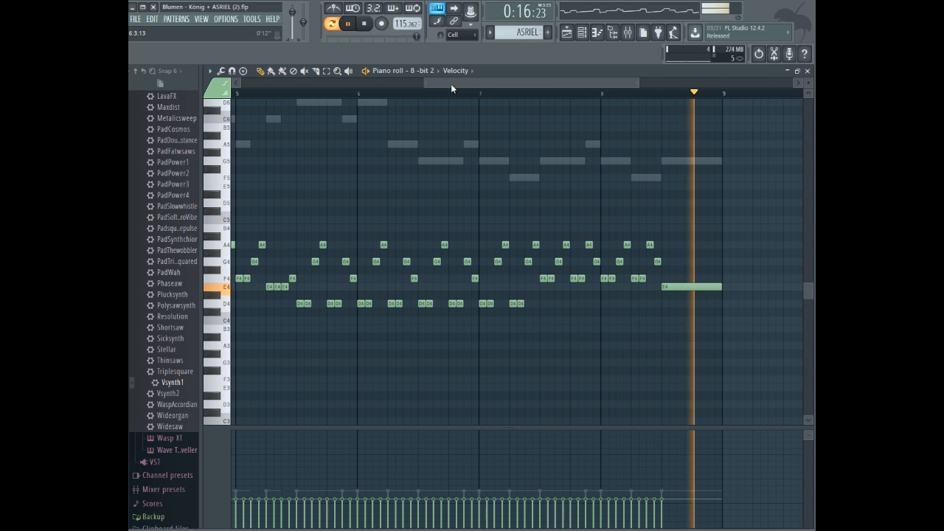
key("space")
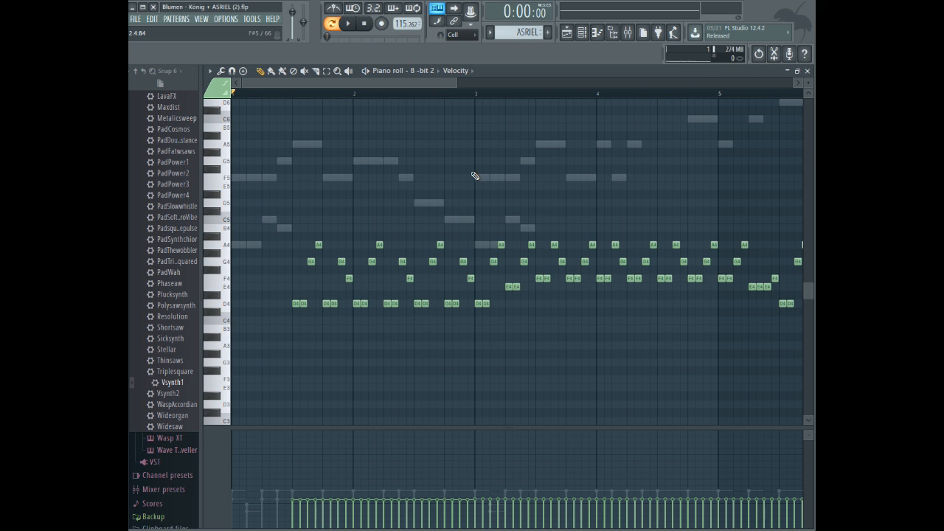
key("ctrl+s")
- Check the ASRIEL pattern in the playlist and return to the piano roll with the 8 - bit melody notes
left_click(794, 71)
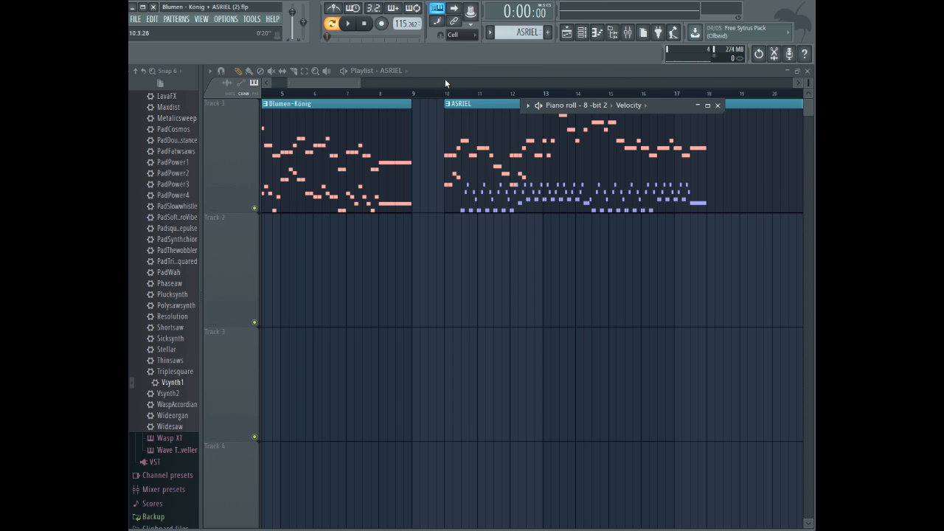
left_click(707, 105)
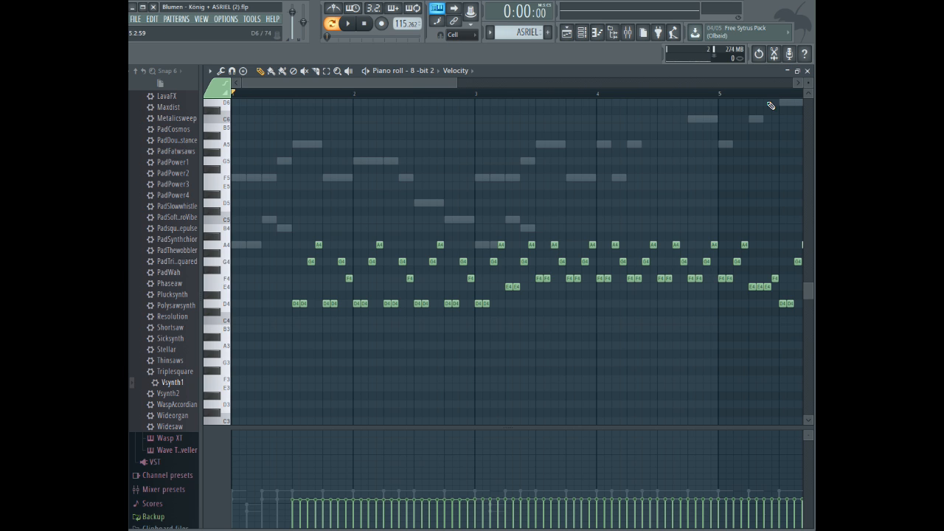
left_click(437, 70)
left_click(469, 86)
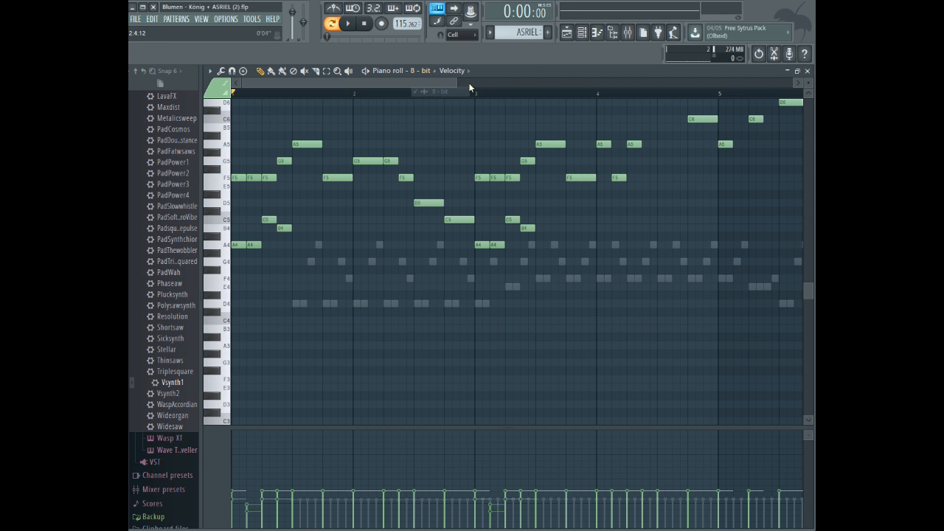
- Select the melody phrase from the long A5 in bar 1 through the C5 ending bar 2 and slightly lower its velocity
left_click_drag(457, 80, 582, 96)
scroll(442, 127, "up", 1)
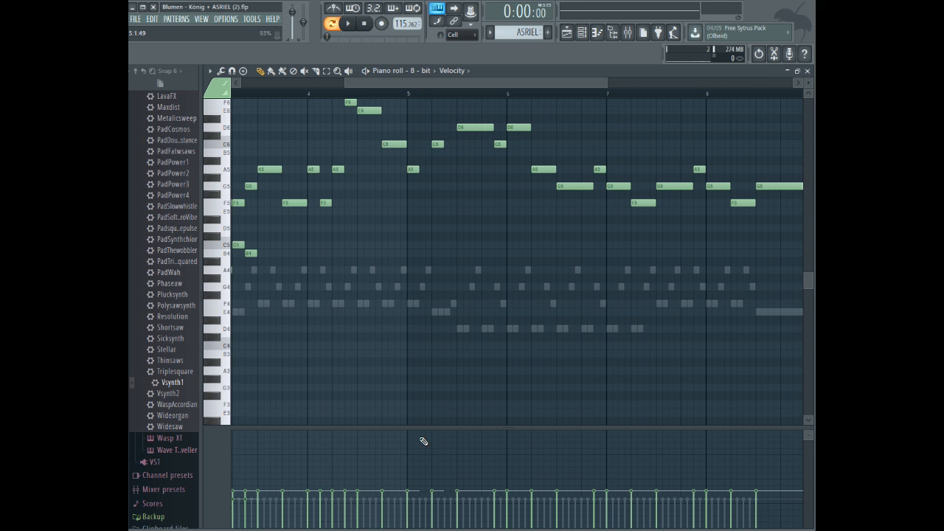
left_click_drag(410, 85, 214, 75)
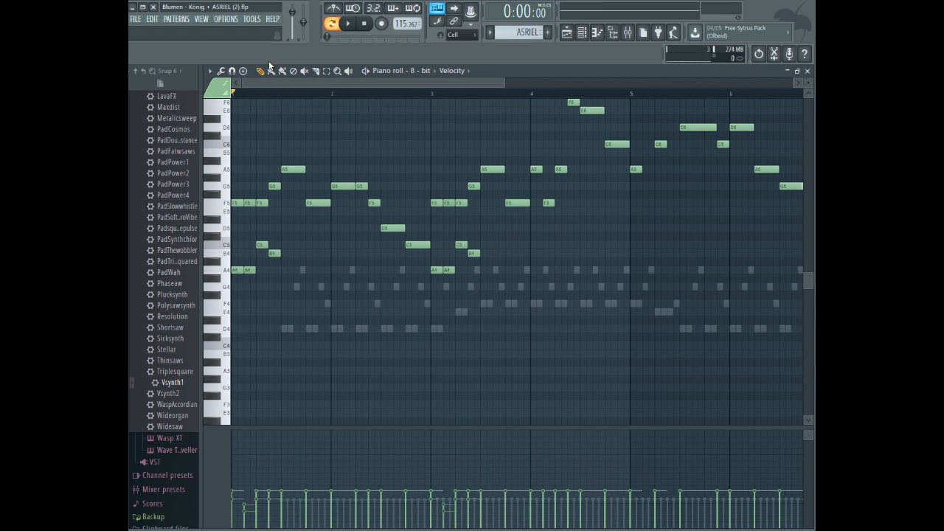
key("space")
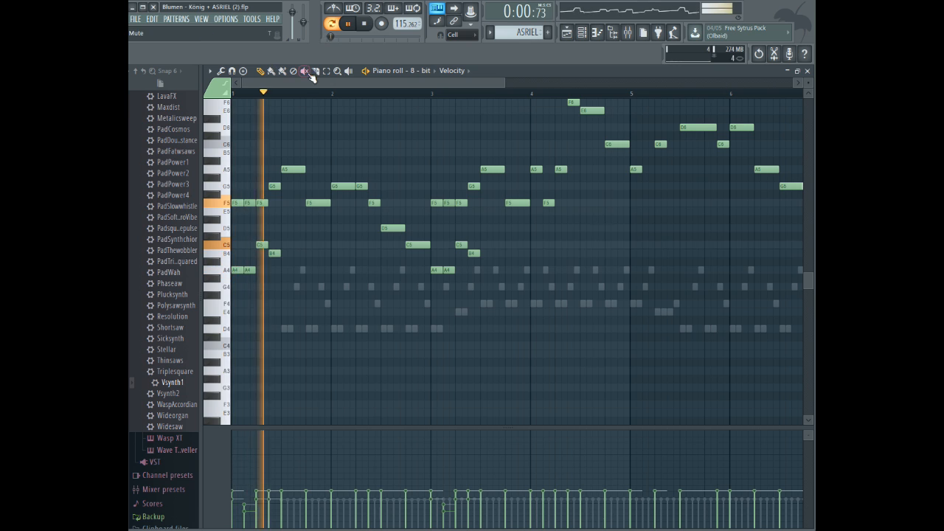
key("space")
scroll(312, 209, "up", 2)
left_click_drag(292, 157, 425, 360)
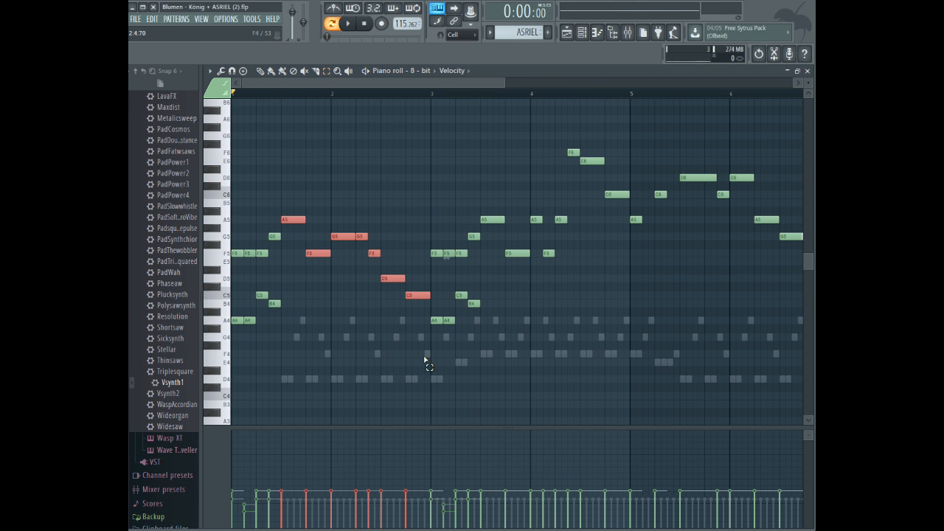
double_click(290, 221)
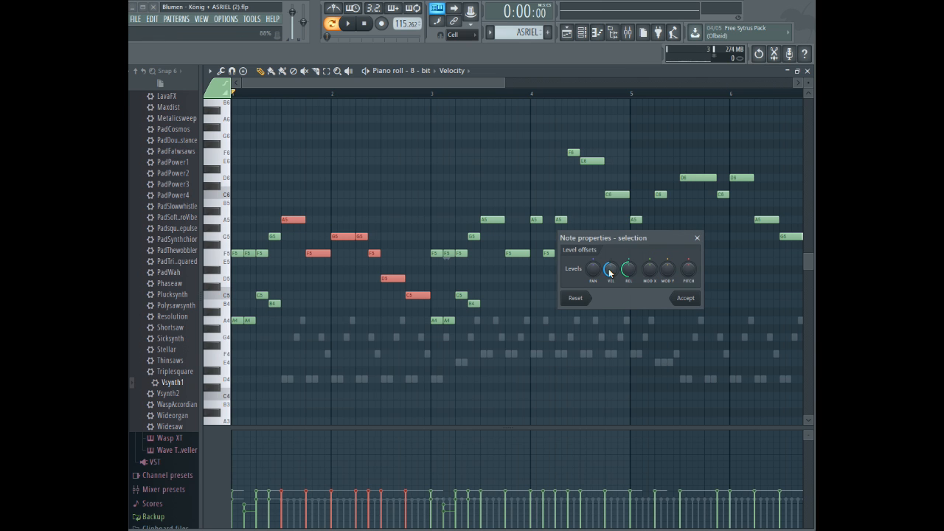
left_click(684, 298)
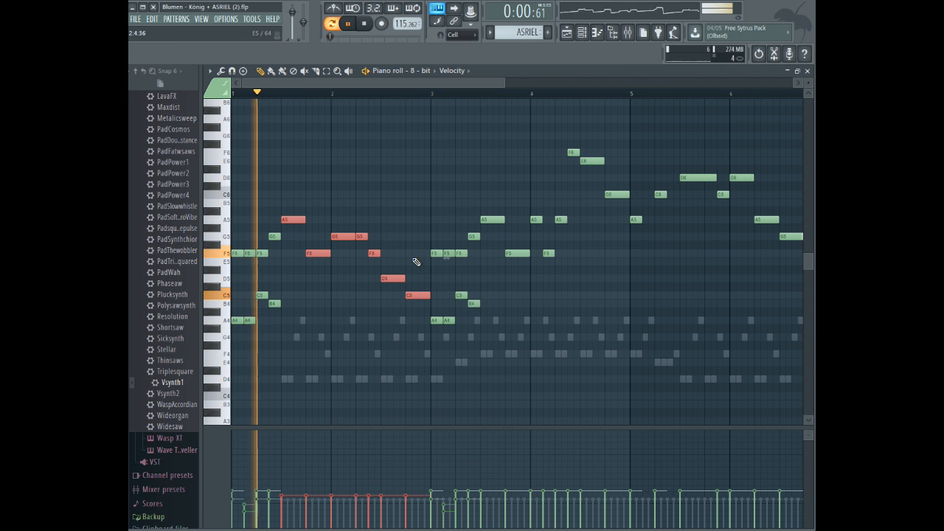
- Reduce the same phrase's velocity further, fine-tune it slightly upward, and play the pattern to check the level
double_click(287, 221)
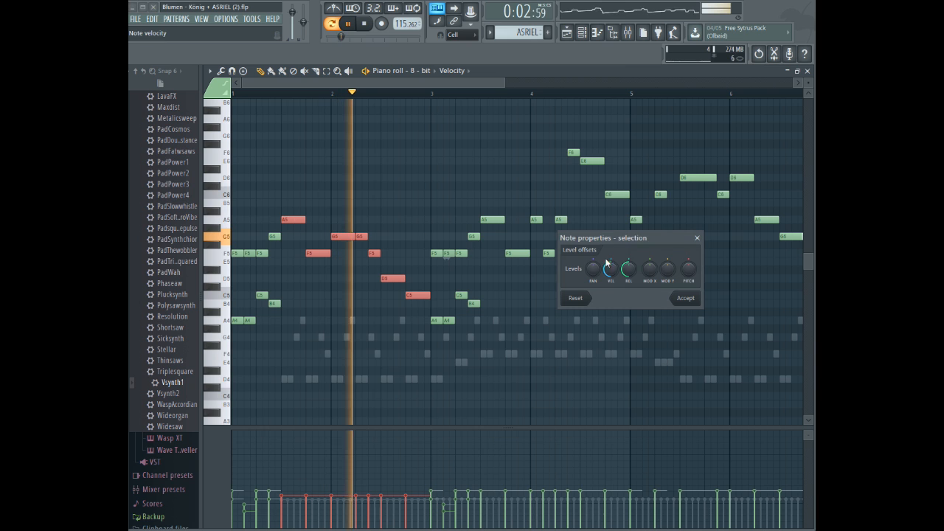
left_click(685, 300)
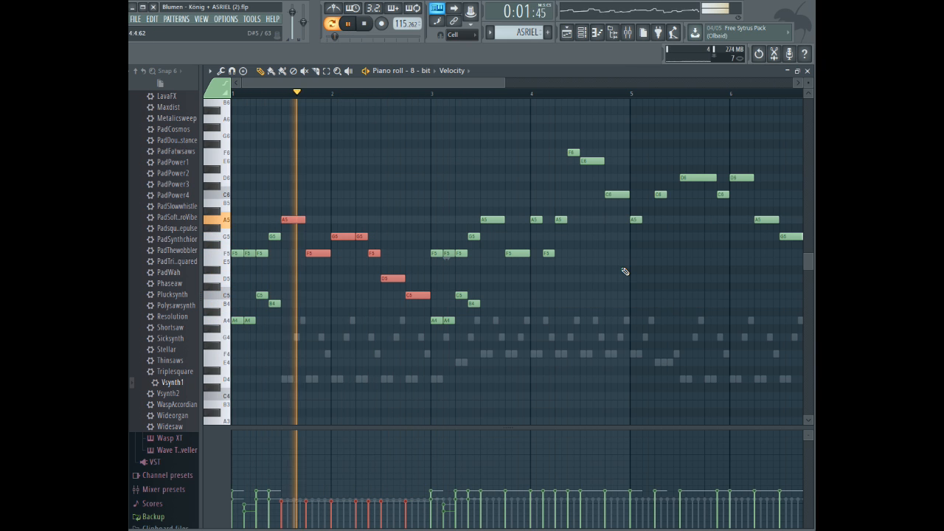
key("space")
double_click(289, 221)
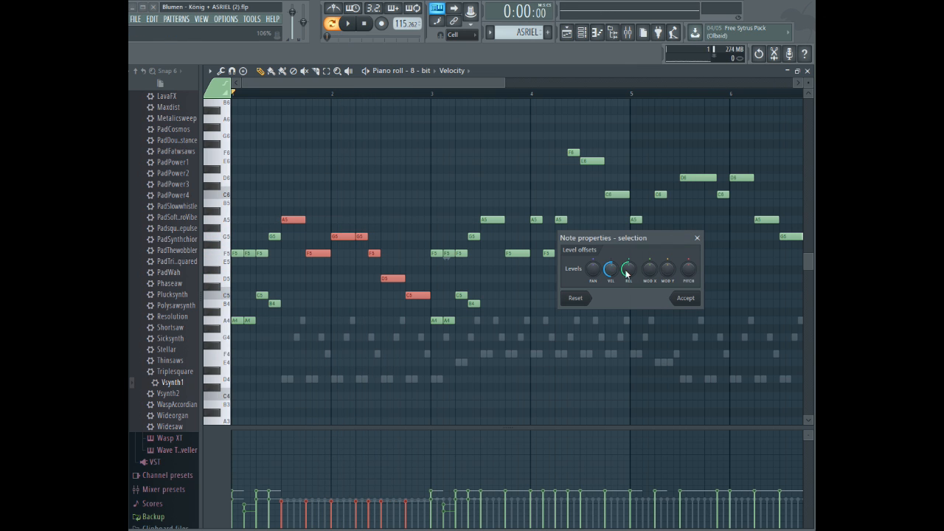
left_click(687, 299)
key("space")
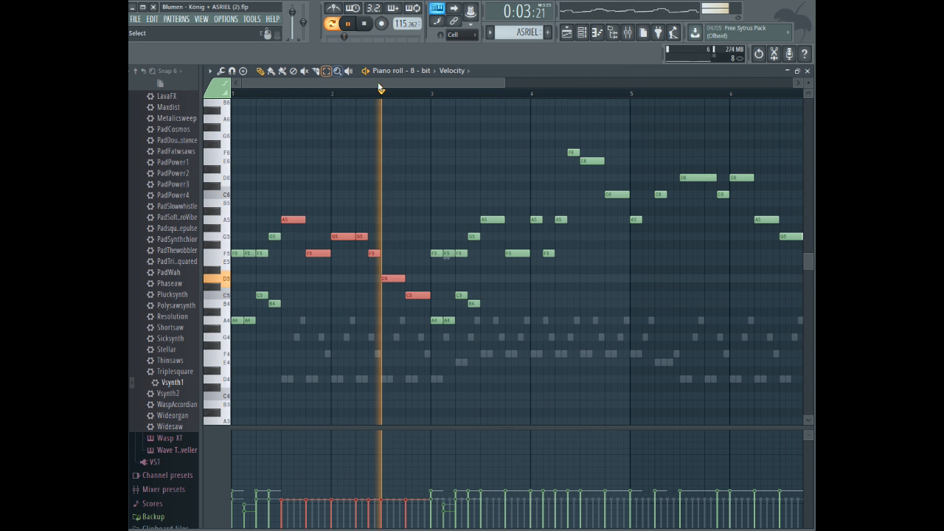
- Select the opening notes in the first half of bar 1, raise their velocity slightly, and play the result
left_click_drag(506, 82, 391, 82)
key("space")
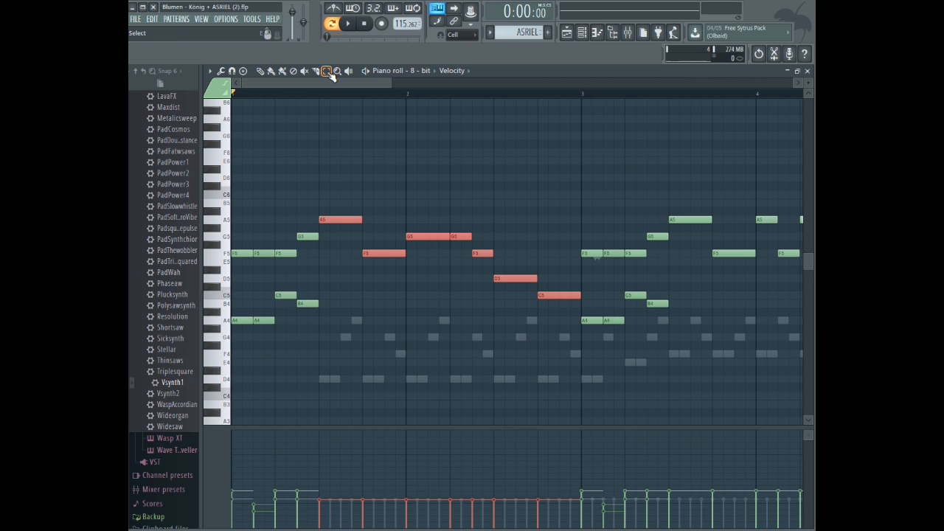
left_click_drag(240, 224, 303, 330)
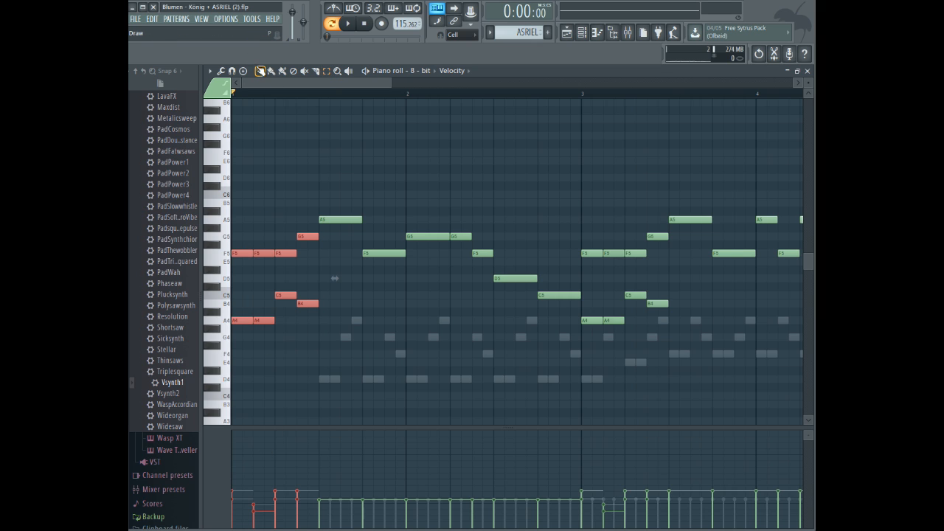
double_click(251, 253)
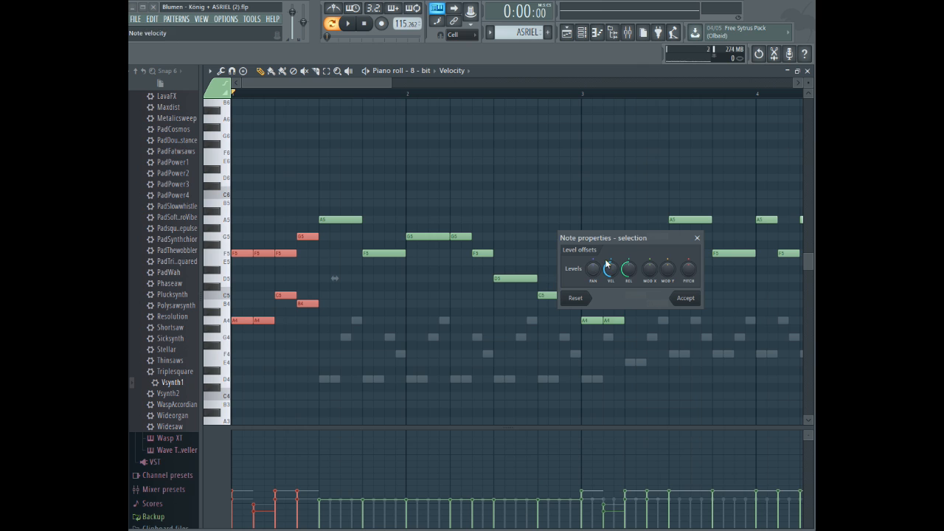
left_click(690, 298)
key("space")
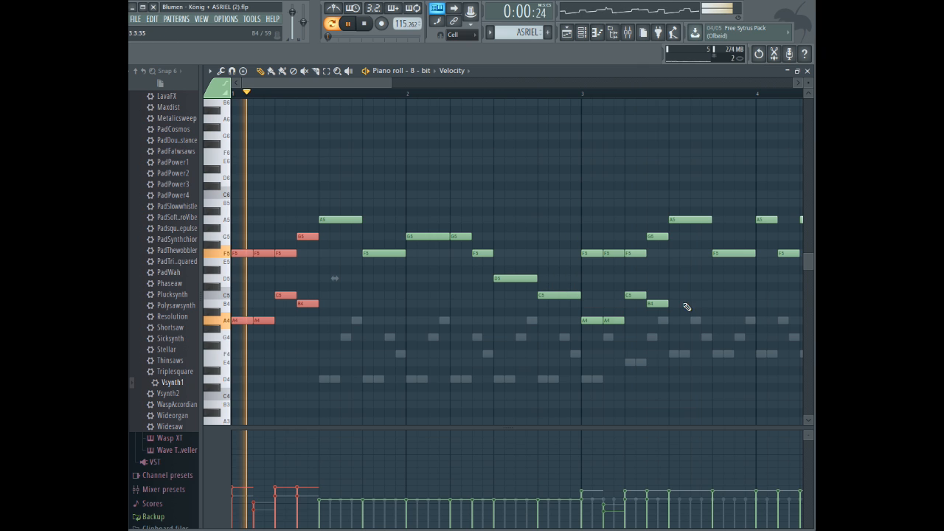
- Replace the notes in the first half of bar 3 with a copy of the louder opening notes from bar 1
left_click_drag(361, 83, 451, 84)
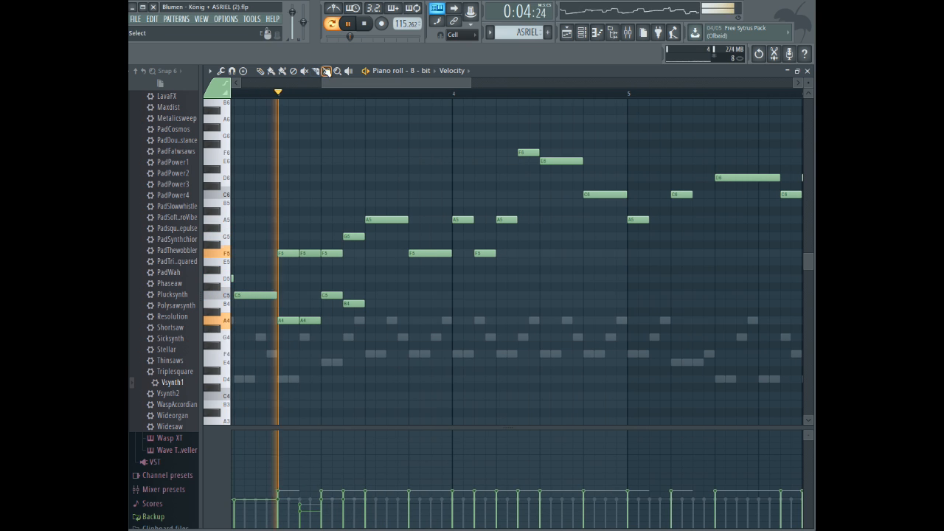
left_click_drag(285, 210, 352, 368)
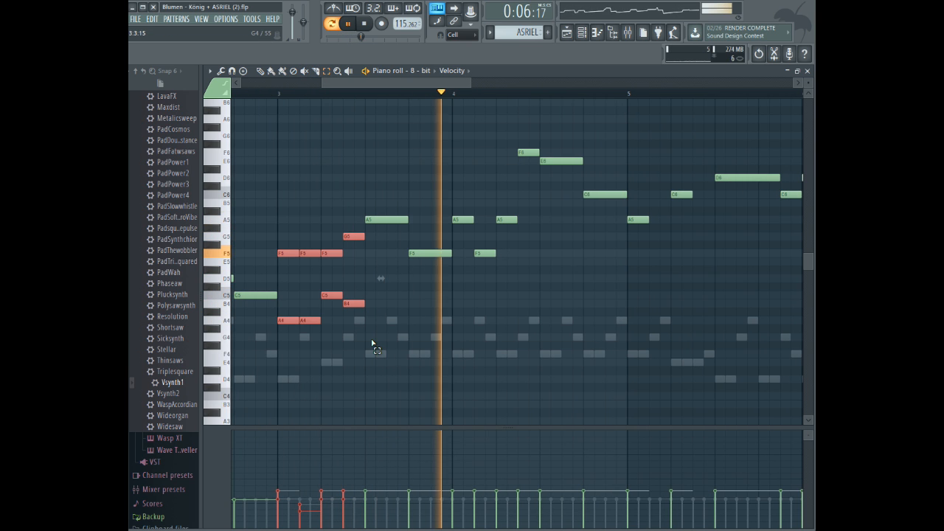
key("Delete")
key("ctrl+v")
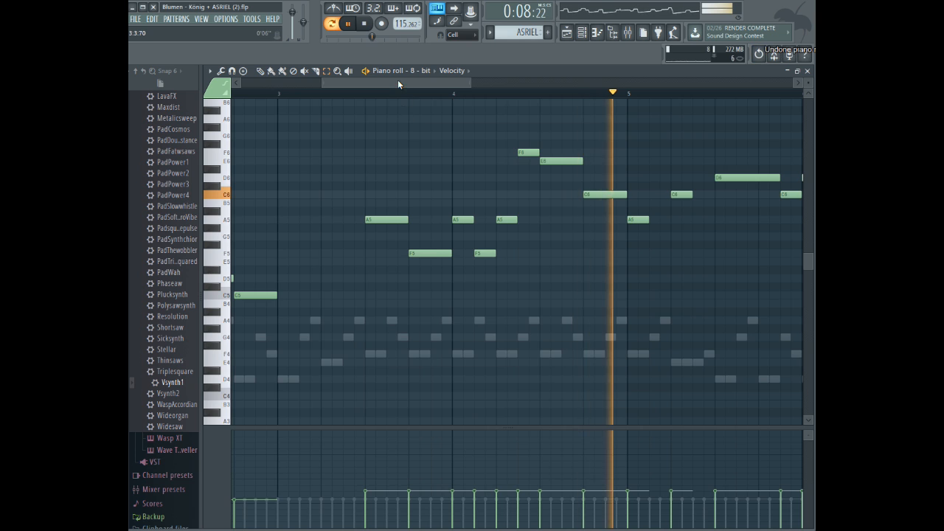
left_click_drag(397, 81, 310, 83)
left_click_drag(277, 266, 214, 357)
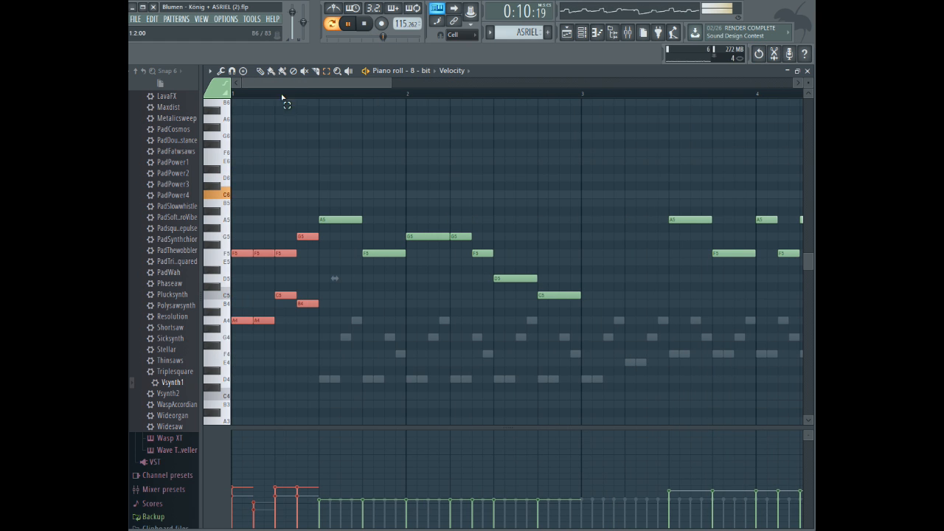
left_click_drag(289, 84, 372, 108)
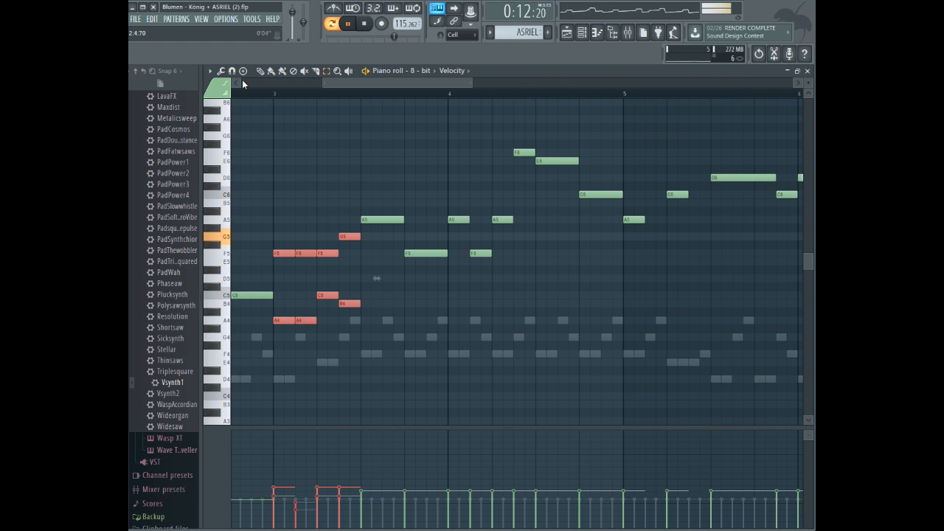
- Play the pattern again to check the copied notes at bar 3 against the preceding phrase
left_click(253, 93)
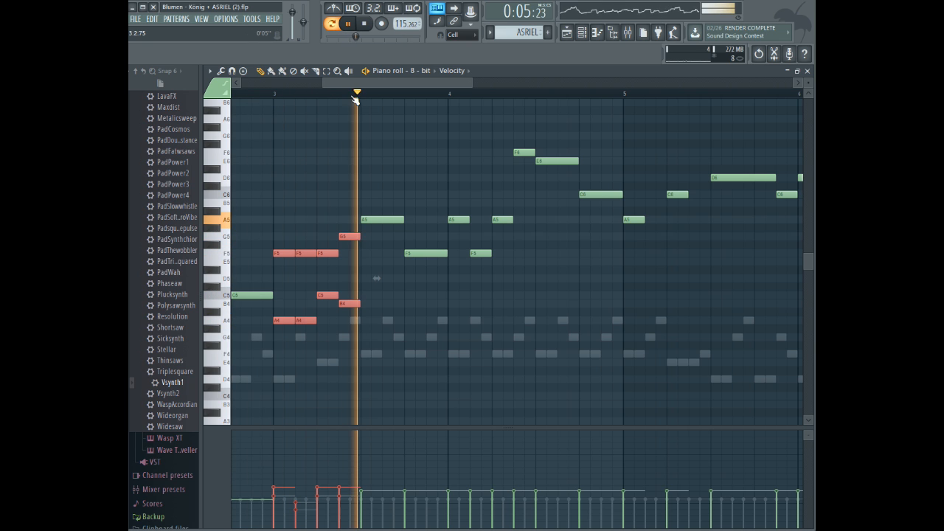
left_click_drag(354, 84, 302, 87)
key("space")
key("space")
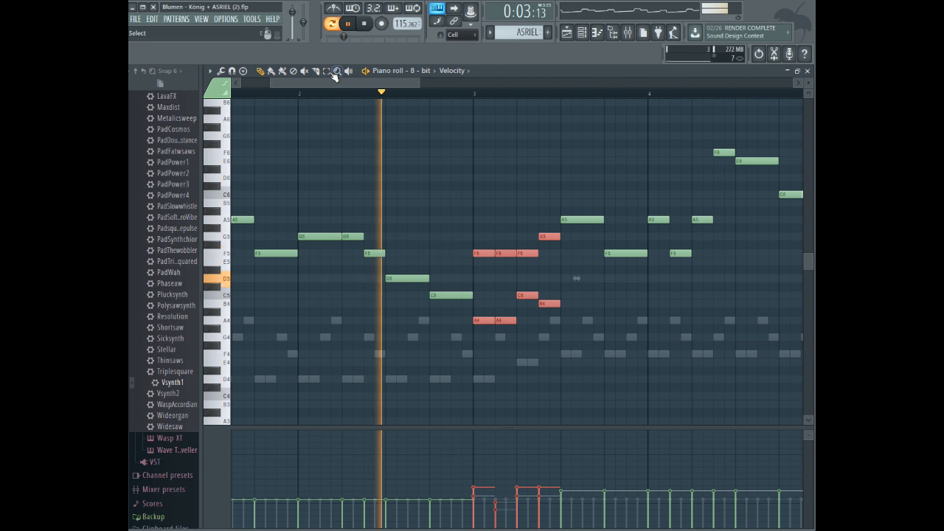
- Select the phrase from the long A5 in bar 3 to the C6 ending bar 4 and lower its velocity in two passes
left_click_drag(326, 81, 382, 81)
left_click_drag(388, 134, 466, 346)
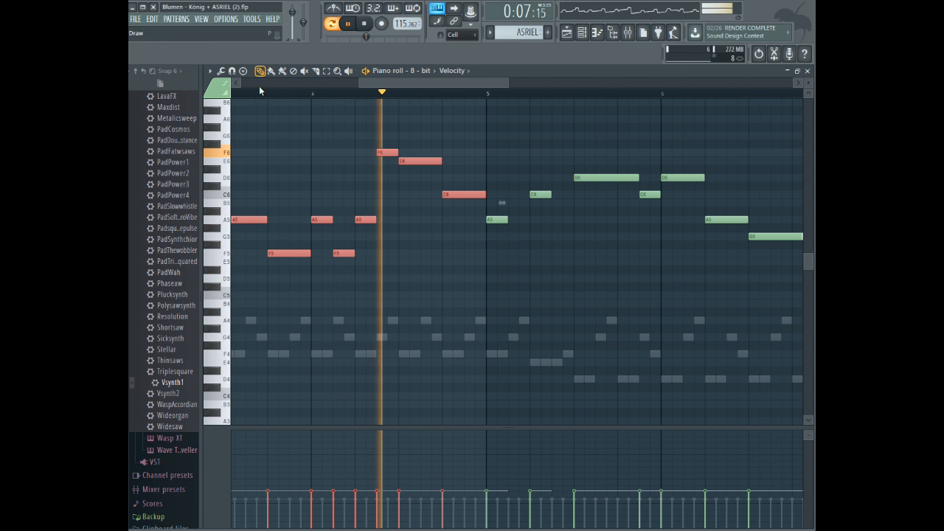
double_click(247, 221)
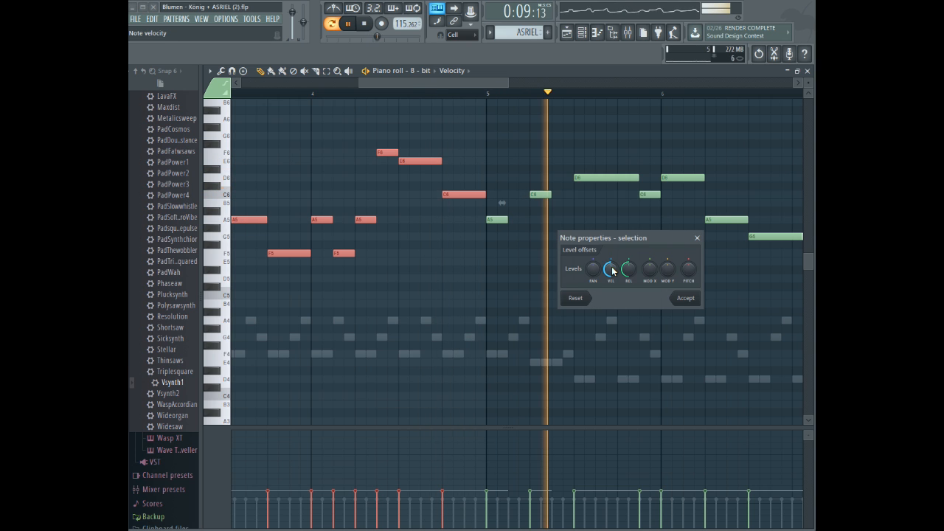
left_click(687, 298)
left_click_drag(450, 83, 414, 84)
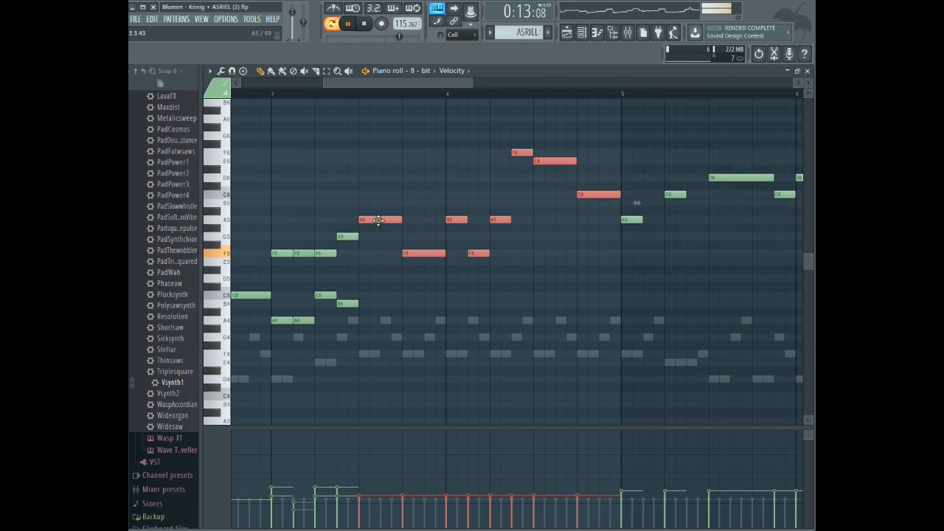
double_click(377, 221)
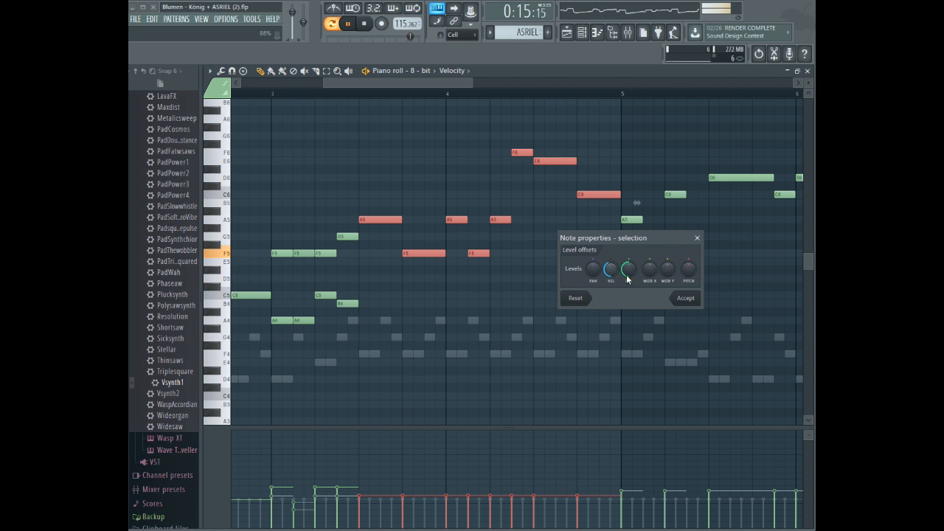
left_click(686, 298)
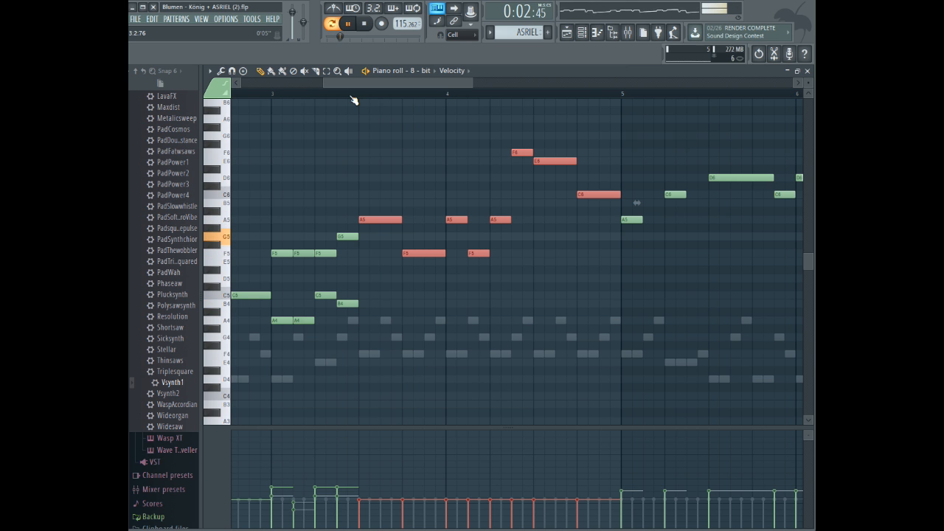
- Stop playback, enlarge the velocity lane, deselect the phrase, and raise the velocity of the C6 note in bar 5
left_click_drag(473, 83, 505, 84)
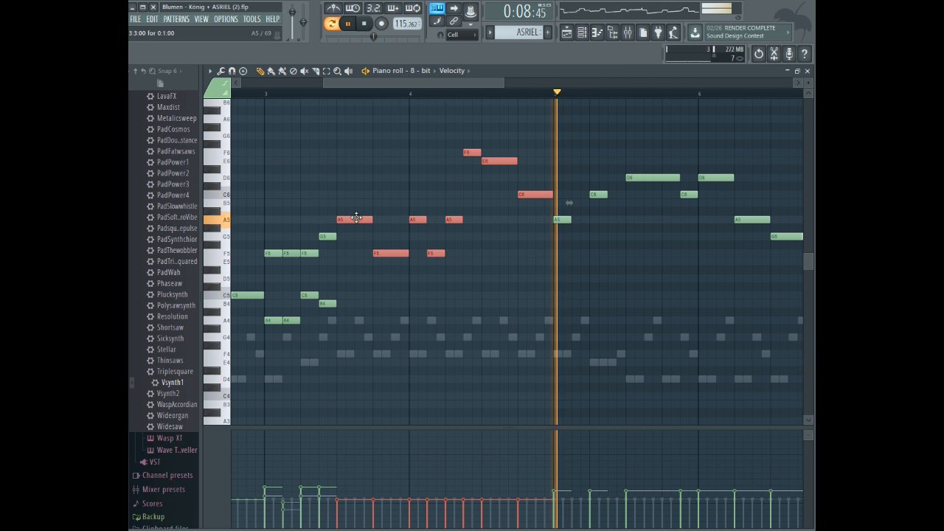
key("space")
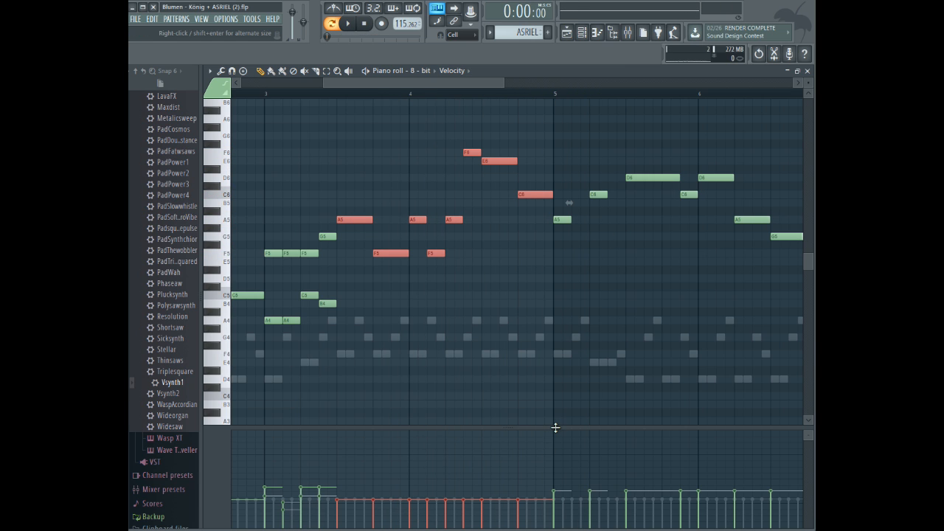
left_click_drag(556, 428, 557, 242)
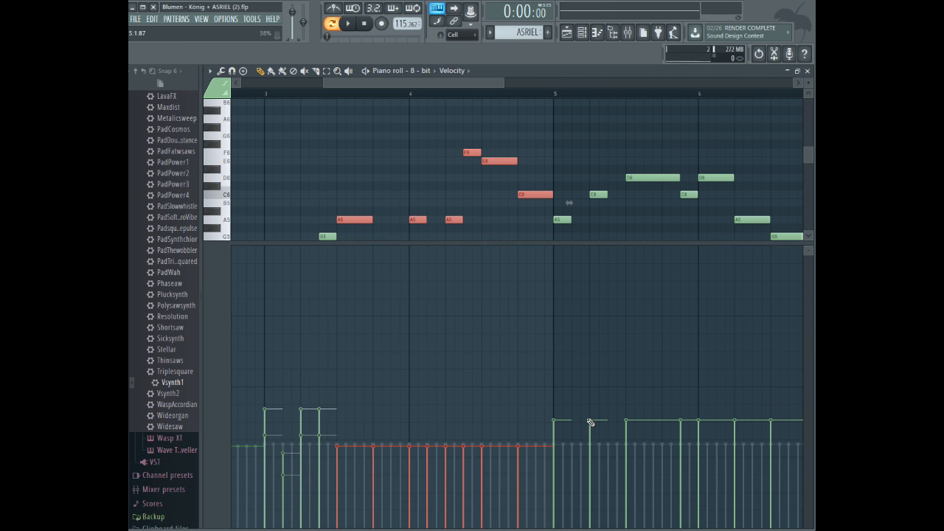
left_click(536, 143)
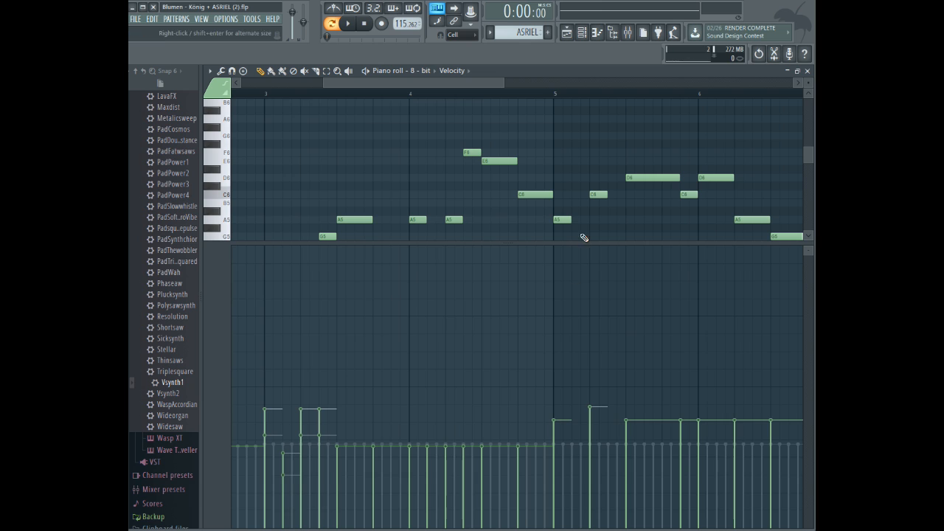
- Raise the velocities of the notes from the long D6 in bar 5 through the first G5 in bar 7 to about 47%
left_click_drag(479, 91, 536, 92)
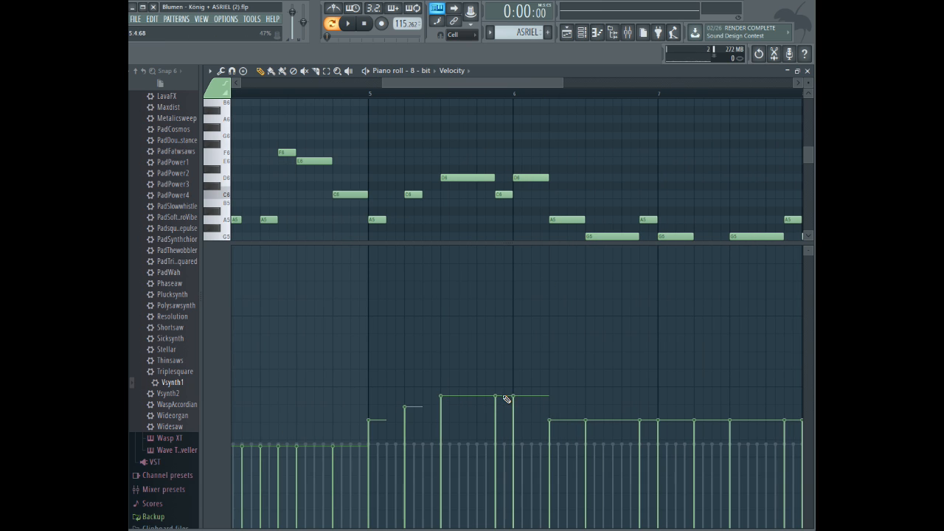
left_click(303, 92)
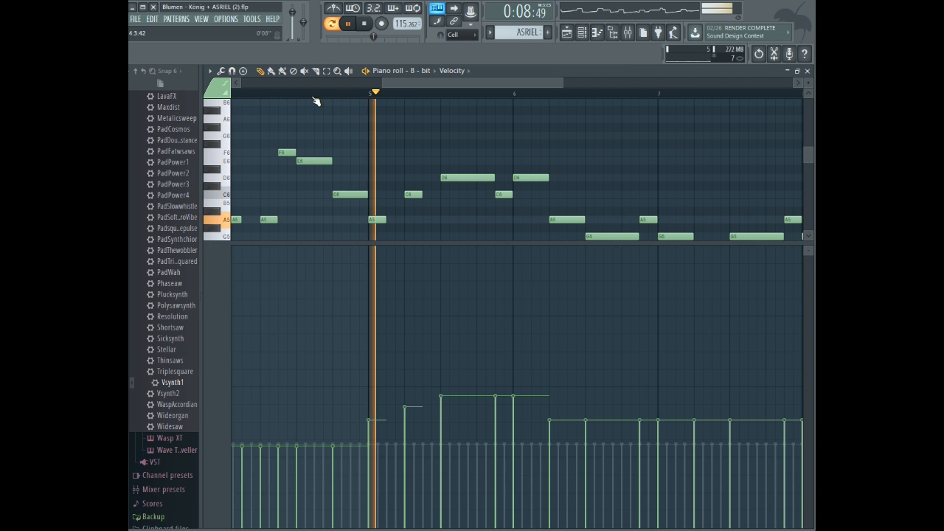
left_click(559, 395)
left_click(594, 395)
left_click(594, 395)
left_click(645, 395)
left_click(673, 394)
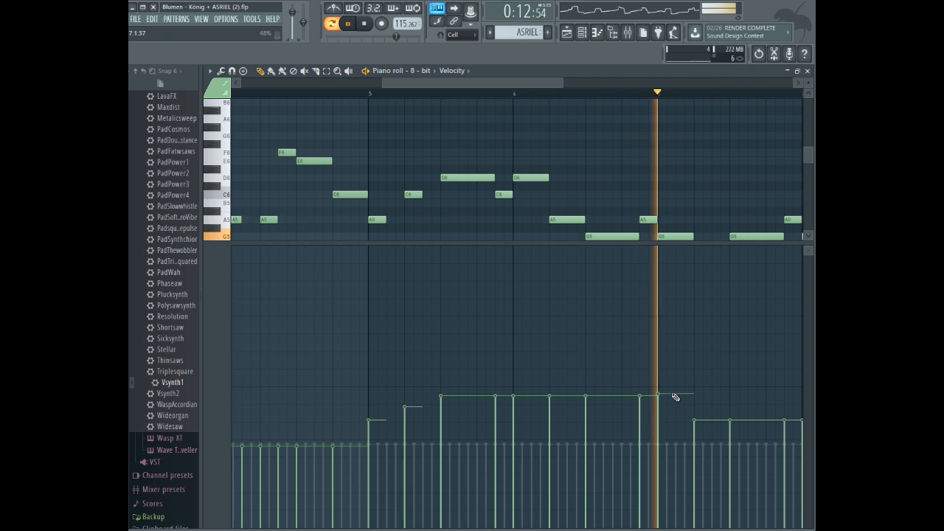
left_click(672, 397)
- Shape the velocities of the remaining notes in bars 7 and 8 into a gradual descent to about 40% on the final G5
left_click_drag(405, 82, 464, 90)
scroll(492, 195, "down", 1)
left_click(510, 395)
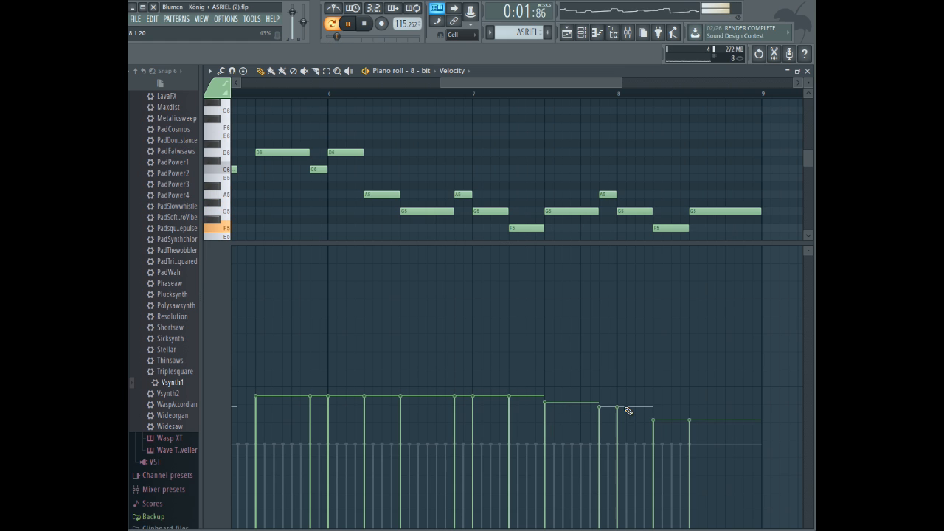
left_click(417, 95)
left_click(692, 414)
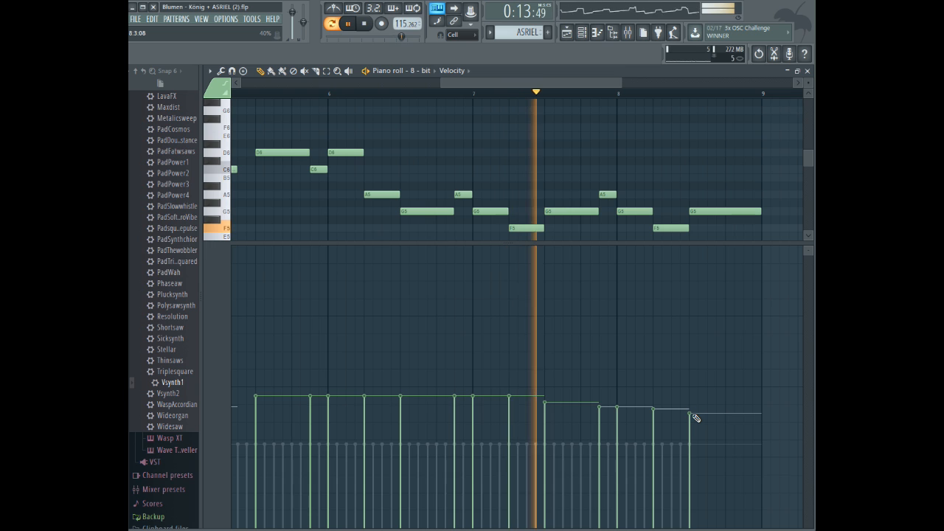
- Play the 8-bit melody from bar 1, shrink the velocity lane to enlarge the note area, and stop playback
left_click_drag(665, 421, 699, 421)
left_click(455, 96)
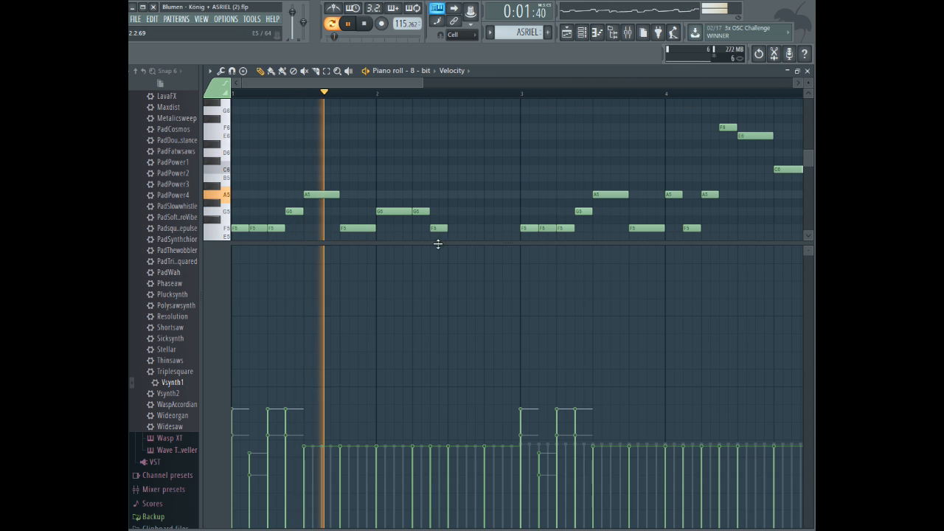
left_click_drag(445, 243, 442, 497)
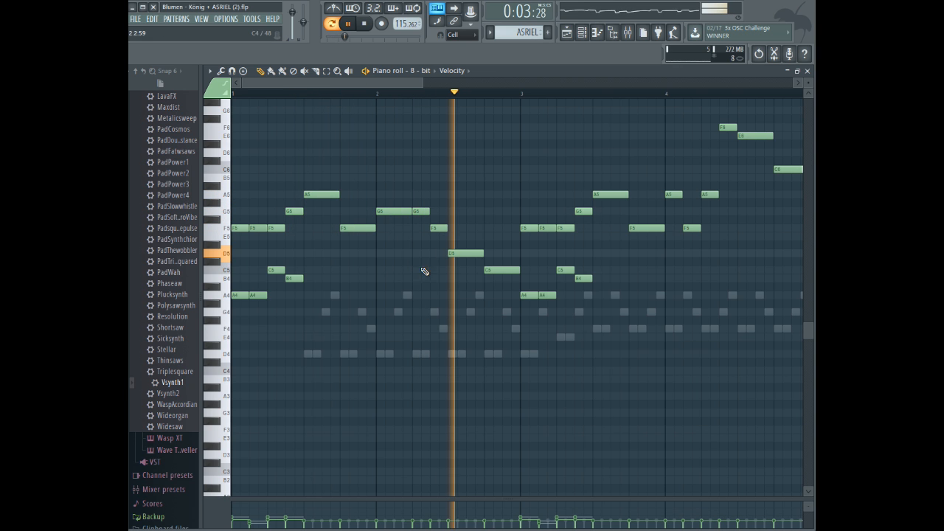
left_click_drag(422, 84, 513, 100)
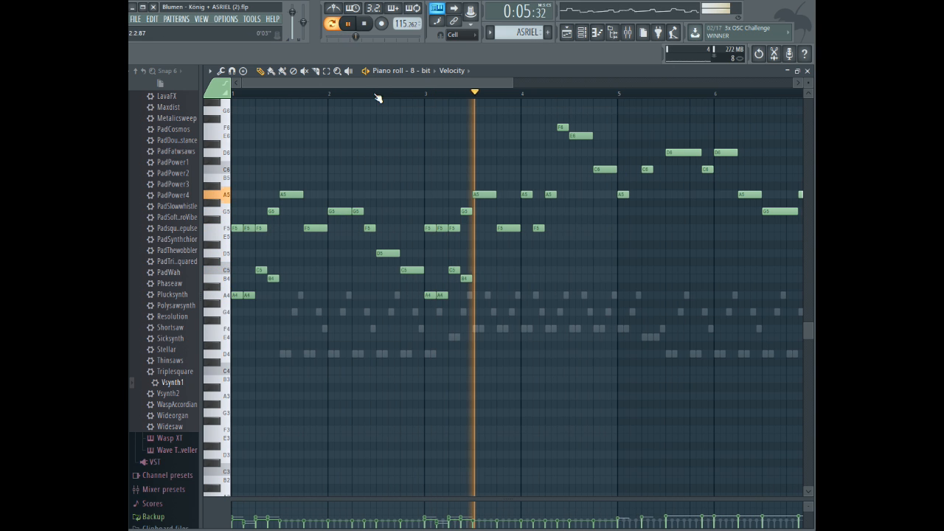
key("space")
- Duplicate the entire 8-bit melody so the copy starts at bar 9, and clear the selection
left_click_drag(334, 82, 685, 112)
key("ctrl+a")
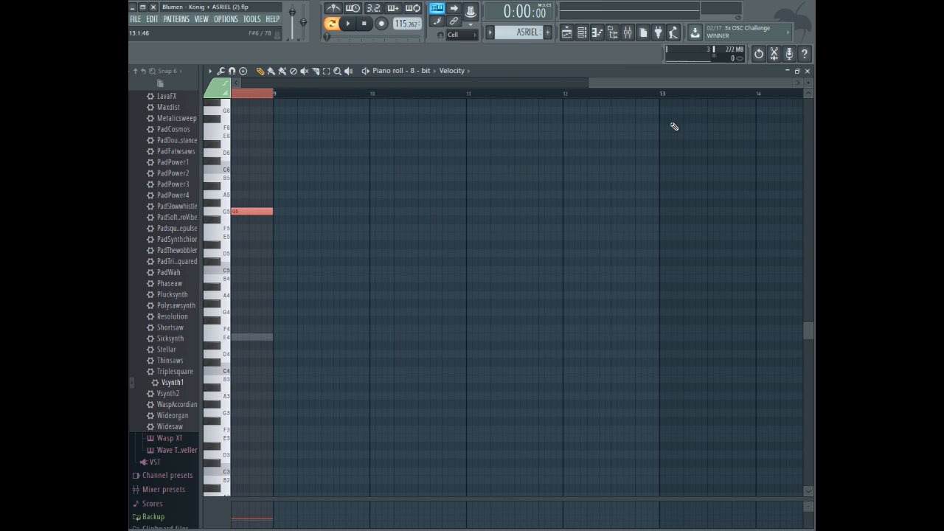
key("ctrl+b")
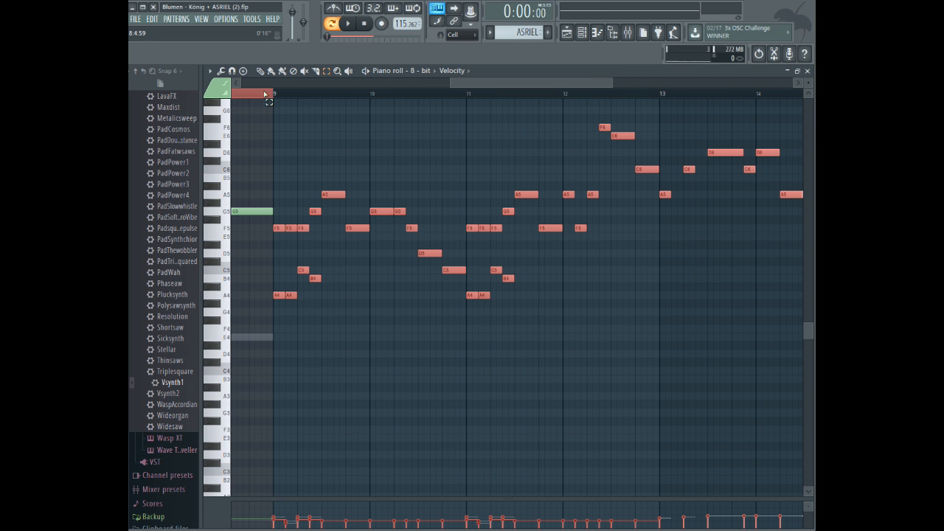
key("ctrl+d")
- Duplicate all notes of the 8-bit 2 channel so the copy starts at bar 9, and clear the selection
left_click(422, 71)
left_click(440, 104)
key("ctrl+a")
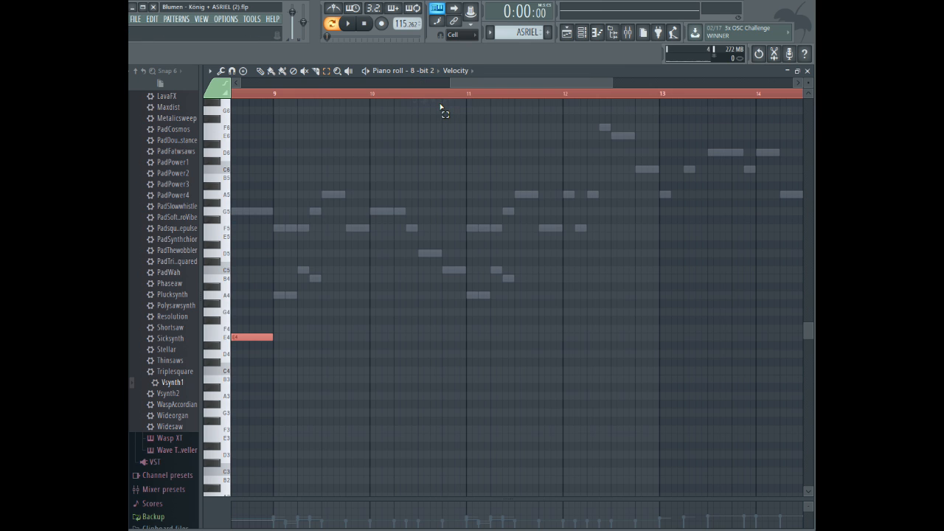
key("ctrl+b")
key("ctrl+d")
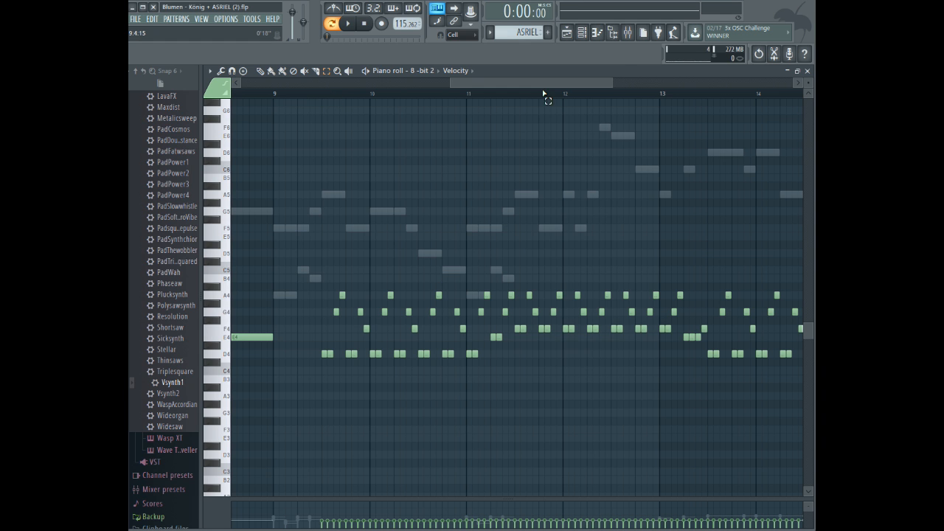
- Open the Hat channel in the piano roll, with bars 1 to 4 in view
left_click_drag(612, 84, 177, 61)
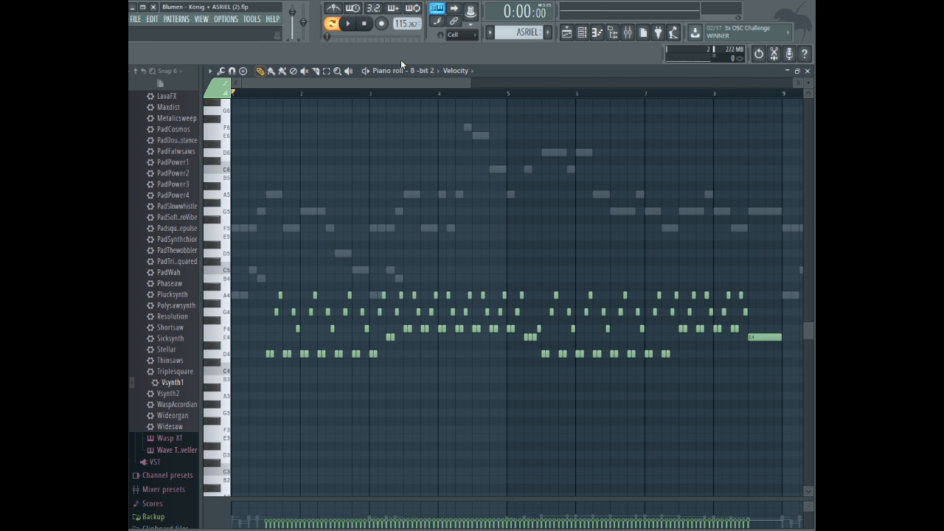
left_click(418, 71)
left_click(436, 113)
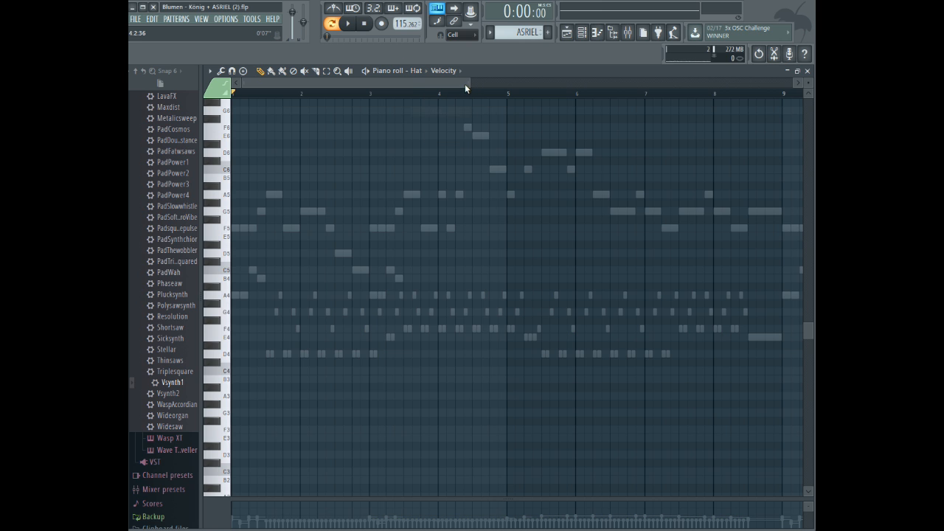
left_click_drag(466, 85, 362, 89)
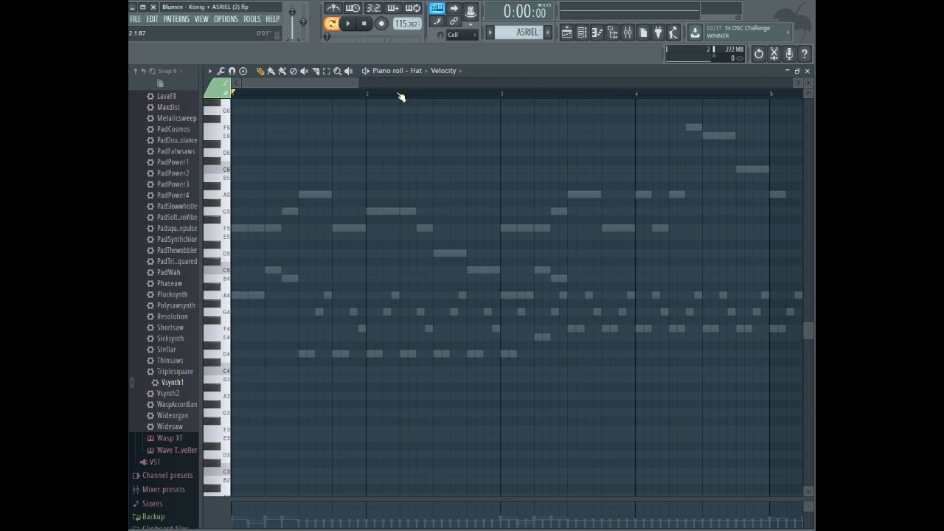
- Open the Hats folder of the Drums pack in the browser
scroll(137, 225, "up", 4)
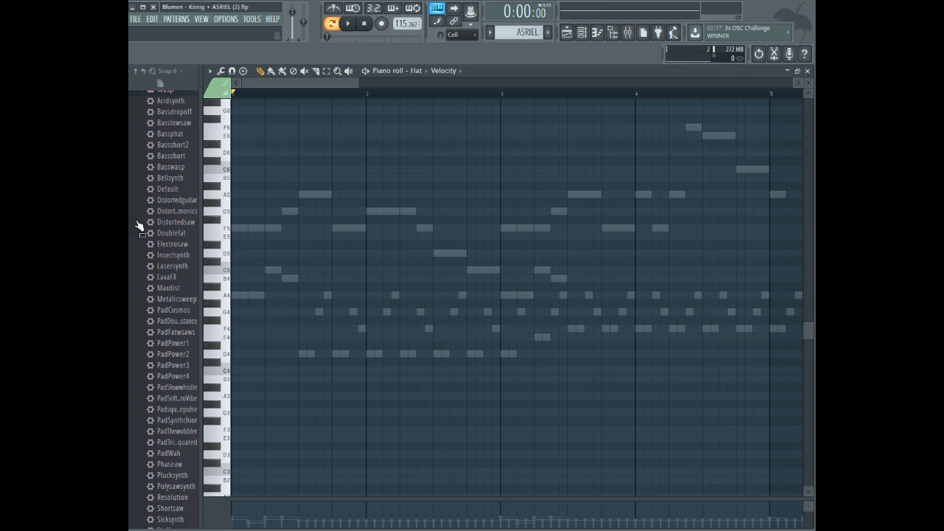
scroll(144, 212, "down", 6)
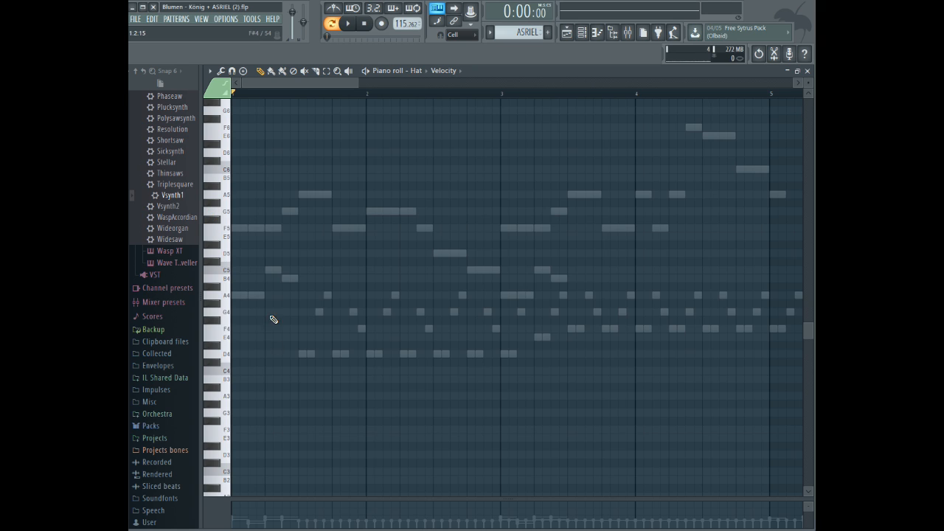
left_click(179, 427)
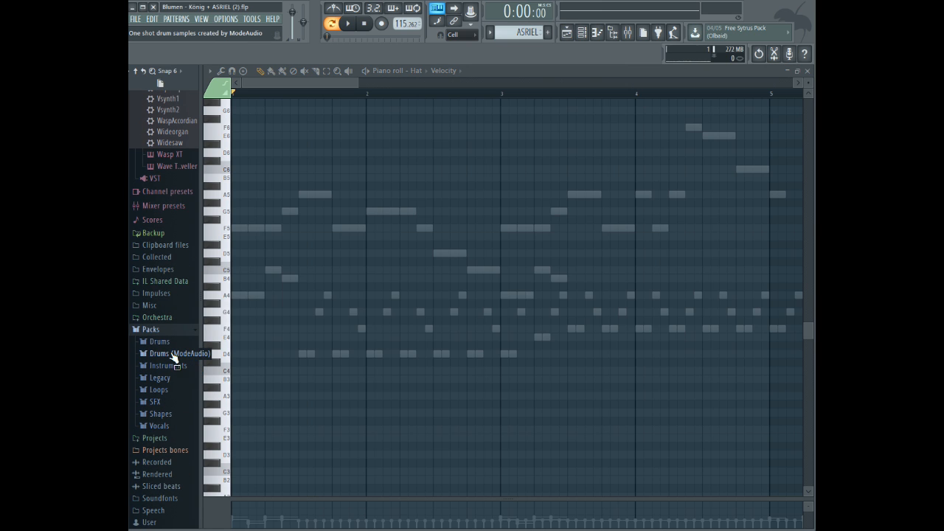
left_click(148, 329)
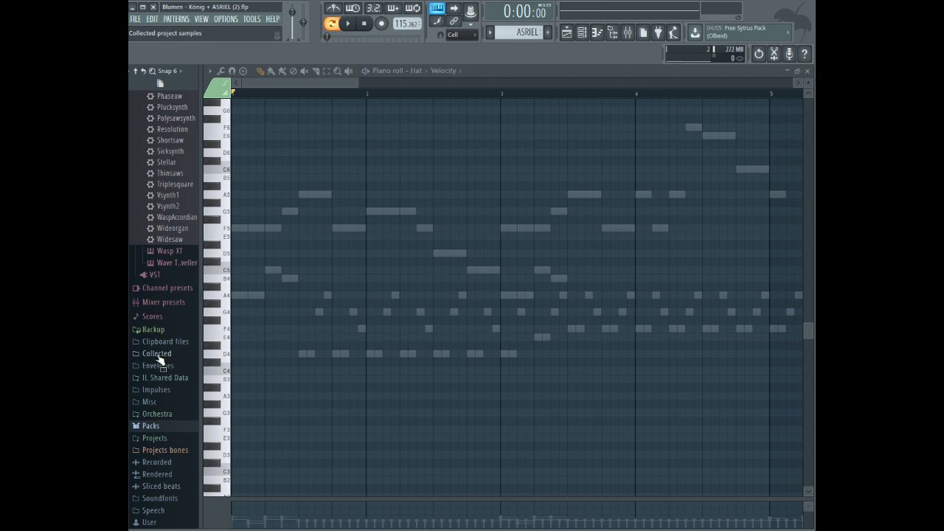
left_click(173, 427)
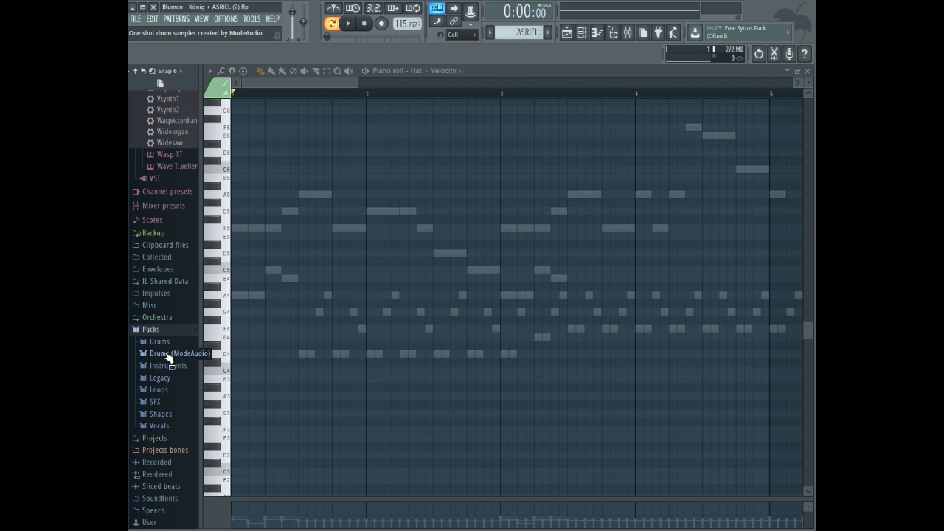
left_click(159, 341)
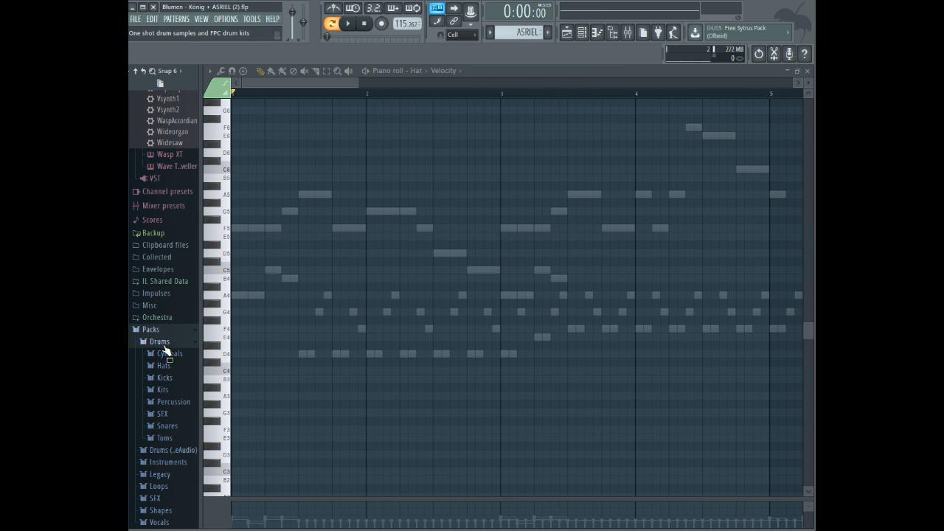
scroll(177, 357, "down", 2)
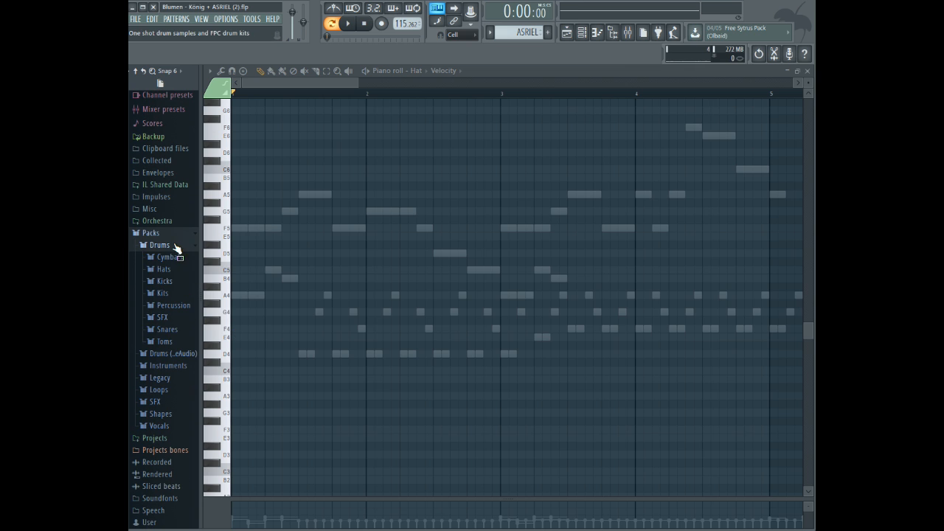
left_click(164, 270)
scroll(177, 221, "down", 6)
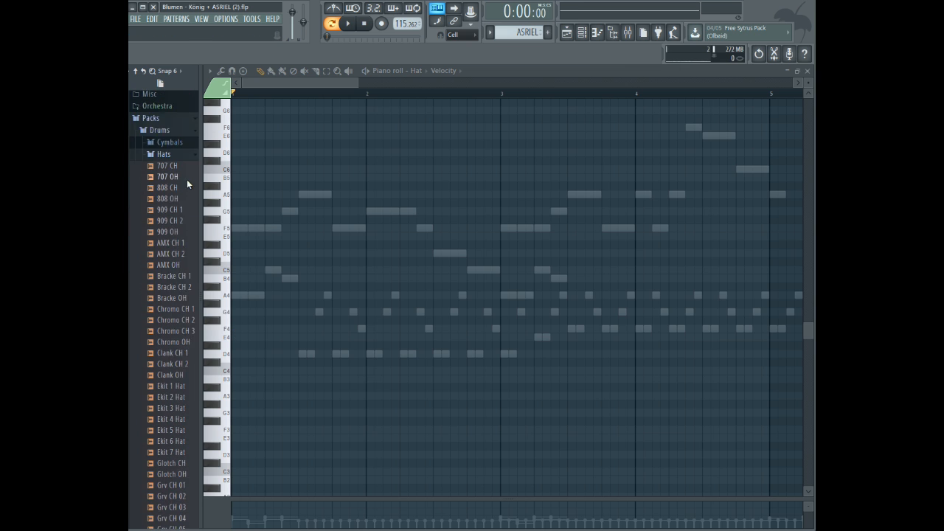
scroll(238, 451, "down", 2)
scroll(170, 336, "up", 10)
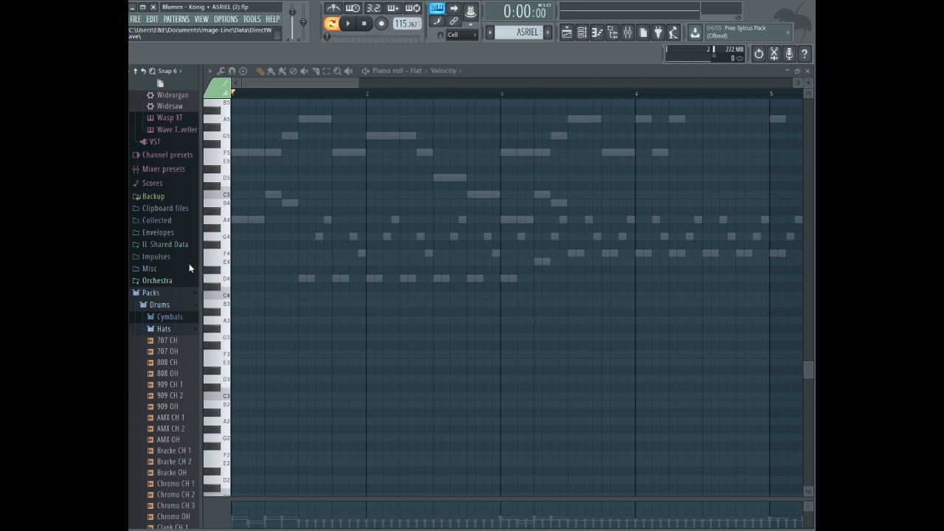
scroll(288, 281, "up", 1)
scroll(163, 356, "down", 4)
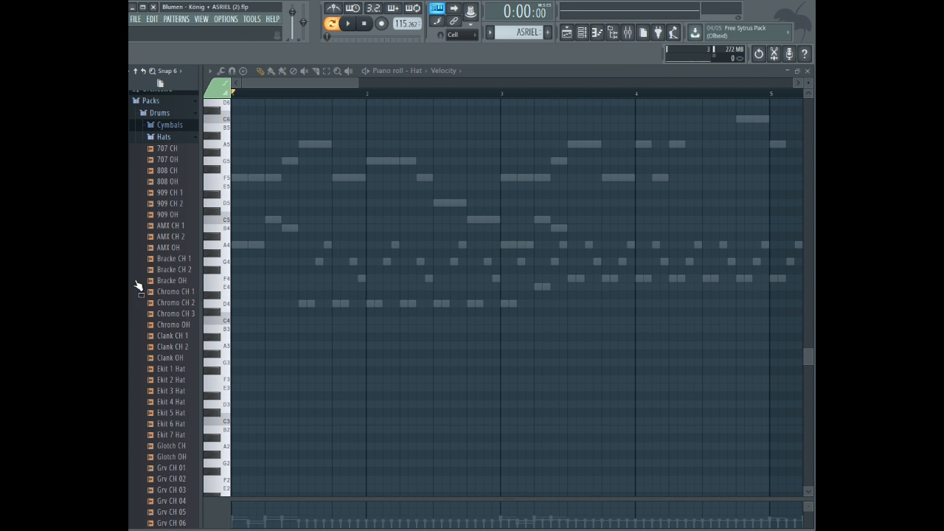
scroll(177, 148, "up", 4)
scroll(147, 292, "down", 3)
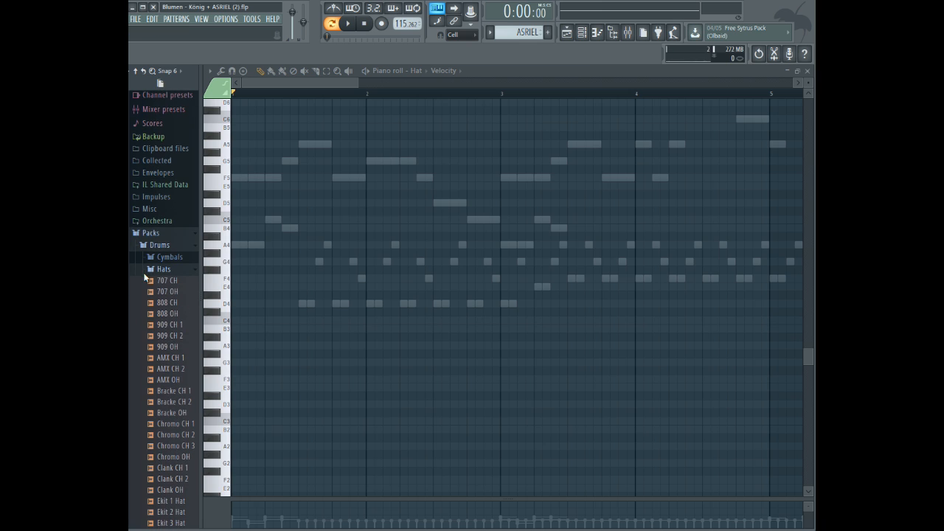
- Audition hat samples in the Hats folder, including 808 CH and the Linn, OverH, Pap and Scot sounds
left_click(169, 303)
scroll(189, 325, "down", 3)
scroll(170, 352, "down", 3)
scroll(176, 339, "down", 3)
scroll(161, 365, "down", 3)
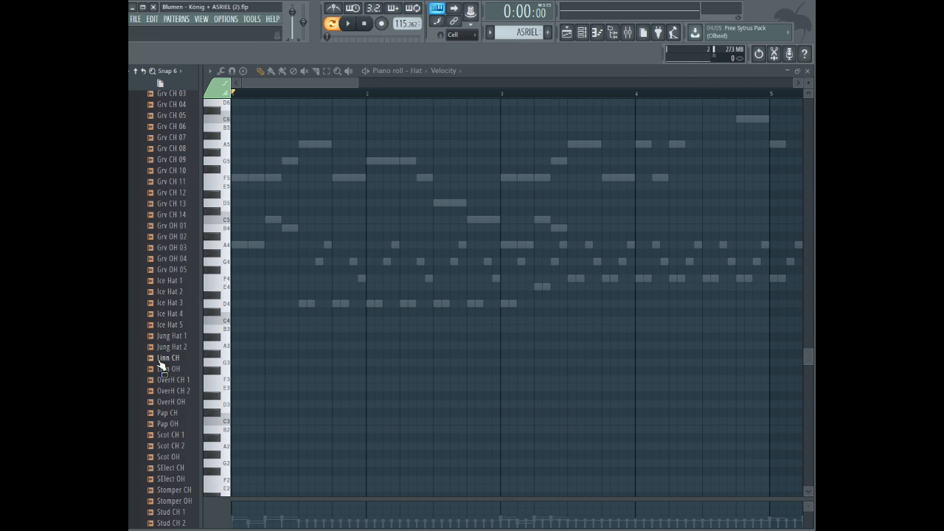
left_click(169, 381)
left_click(169, 359)
left_click(169, 390)
left_click(169, 399)
left_click(169, 412)
left_click(169, 423)
scroll(169, 425, "down", 3)
left_click(174, 304)
left_click(174, 314)
left_click(171, 326)
left_click(174, 304)
left_click(174, 283)
- Send the Pap CH sample to the selected channel
right_click(173, 285)
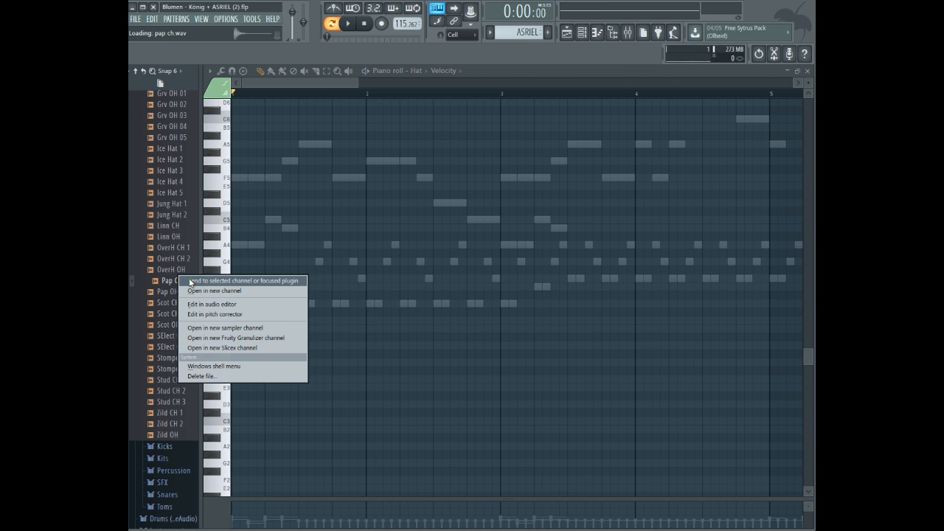
left_click(244, 280)
left_click(367, 194)
left_click(374, 302)
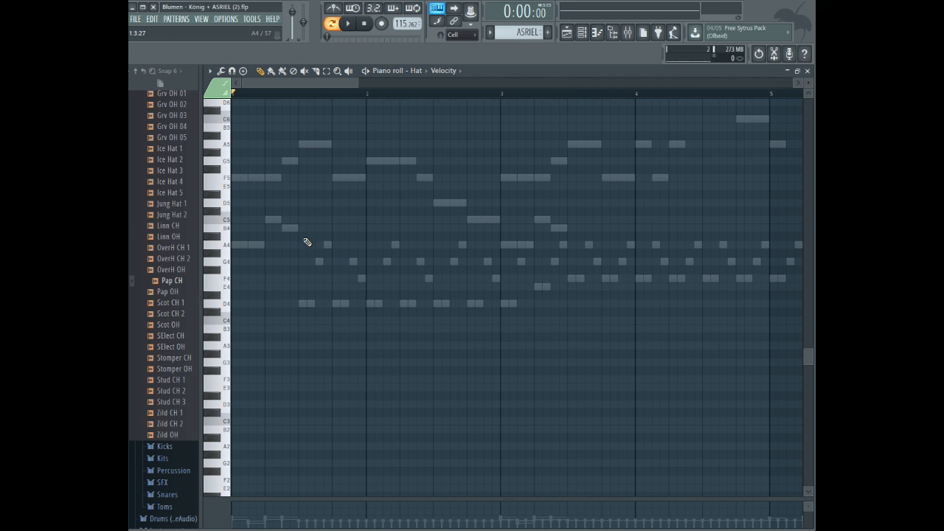
- Place two pairs of short A#4 hat notes on beats 3 and 4 of bar 1 and play them back
left_click_drag(302, 228, 302, 239)
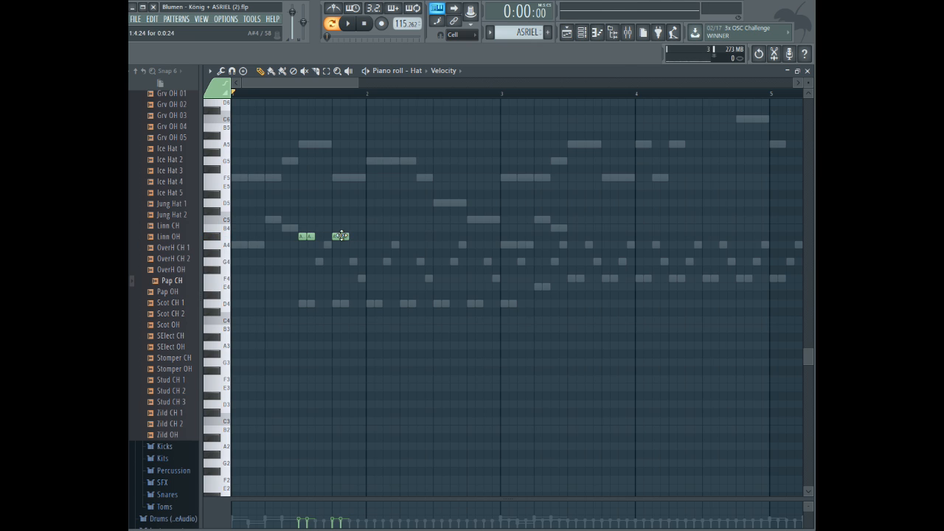
key("space")
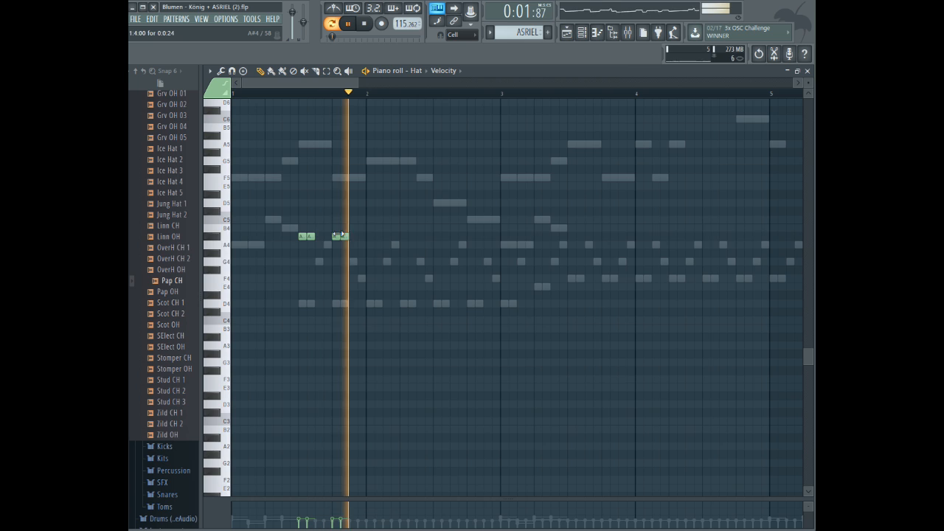
key("space")
- Enlarge the velocity lane, raise the velocity level of all four hat notes to about 133%, and listen to them
left_click_drag(367, 500, 358, 361)
key("ctrl+a")
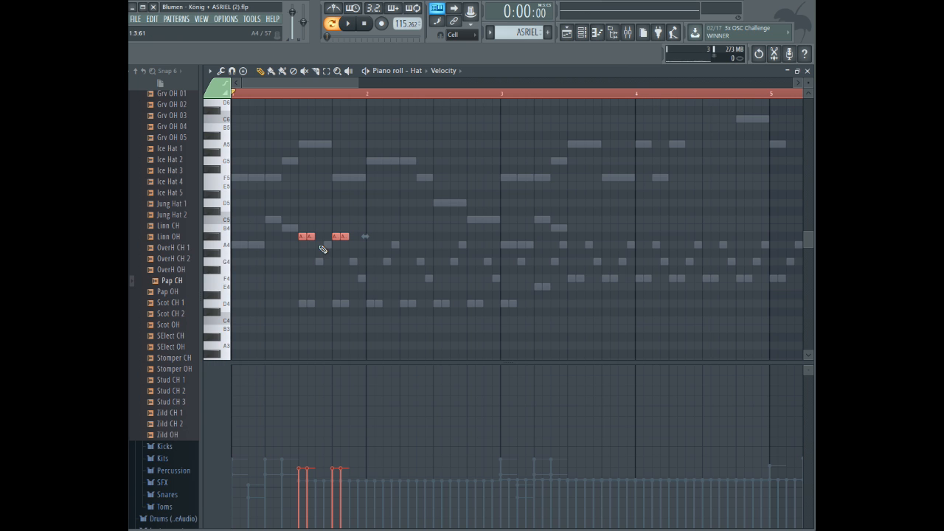
double_click(305, 236)
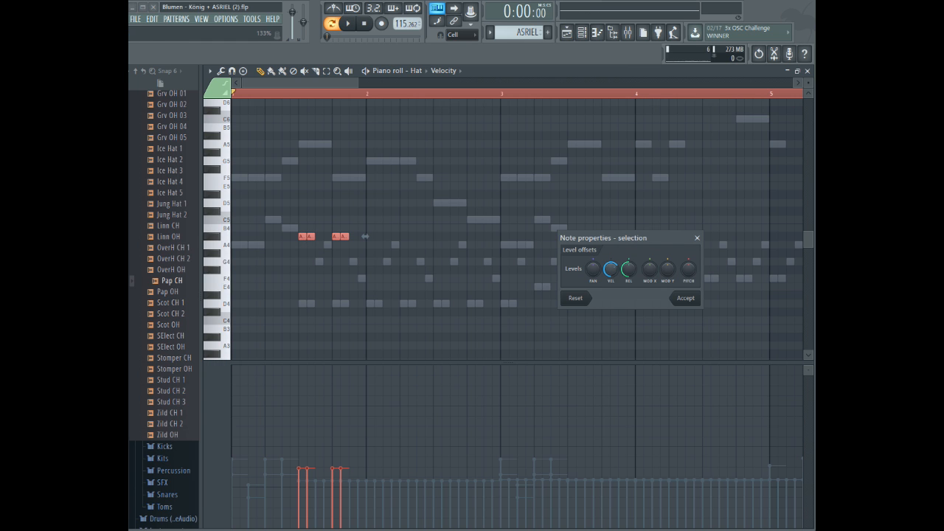
left_click(682, 299)
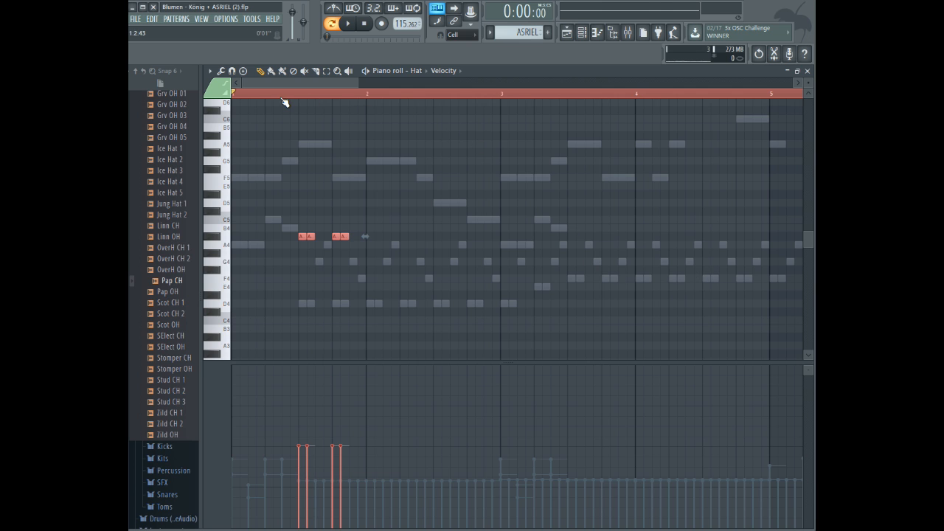
key("space")
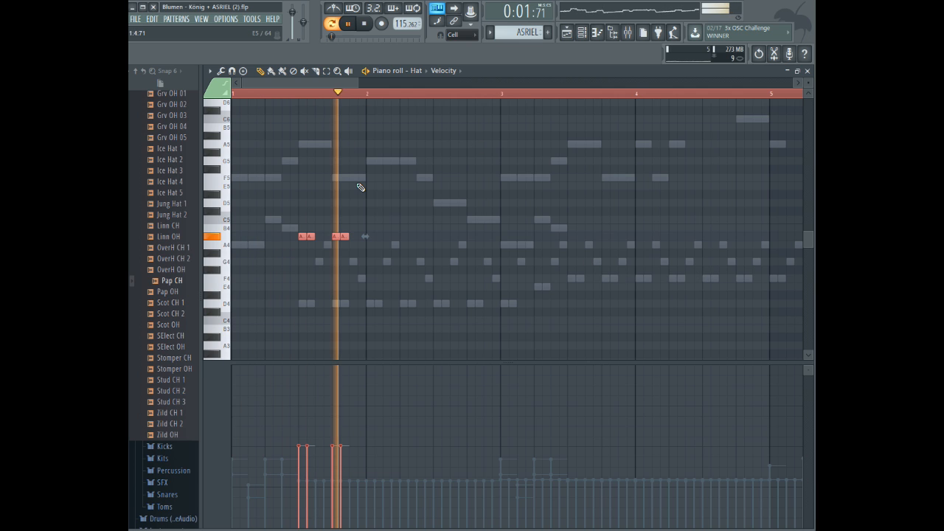
key("space")
- Copy the paired A#4 hat notes in successive blocks so they repeat on every beat through beat 2 of bar 5
left_click_drag(303, 237, 453, 236)
key("ctrl+a")
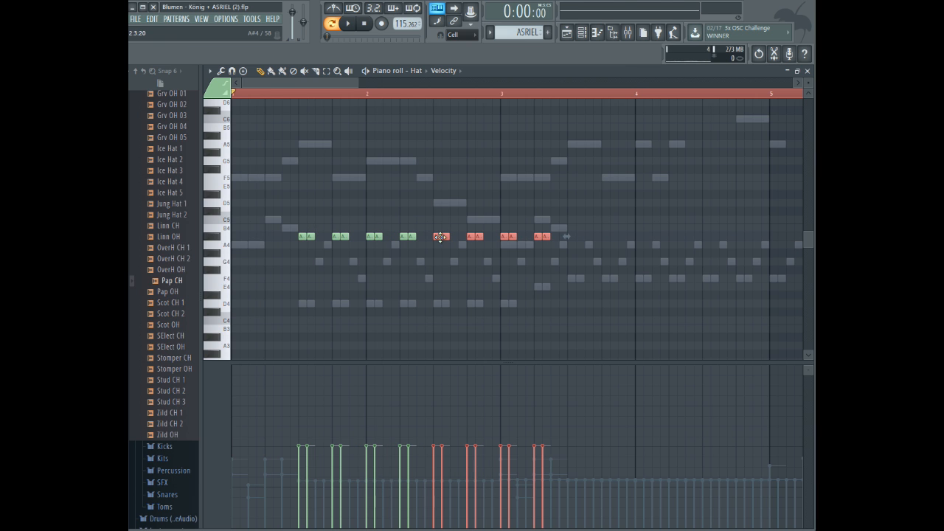
key("space")
left_click_drag(346, 82, 411, 78)
key("ctrl+b")
left_click_drag(326, 85, 296, 86)
left_click_drag(532, 238, 398, 237)
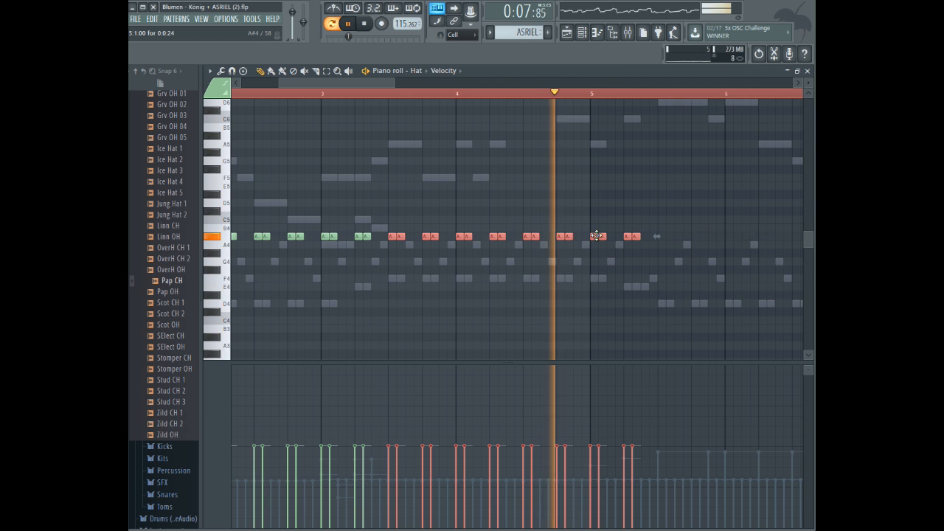
key("space")
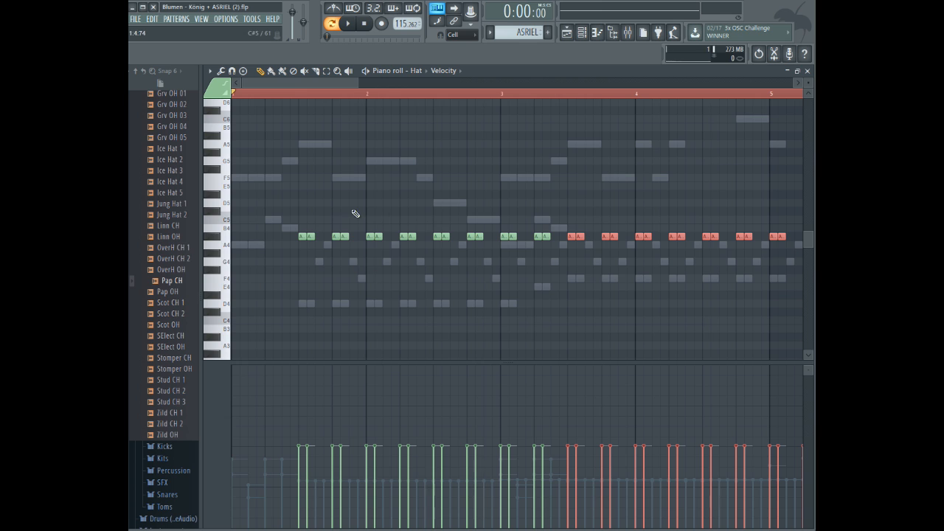
- Send the Pap CH sample to the selected channel again and play the hat pattern from the start
right_click(168, 280)
left_click(186, 284)
left_click(352, 82)
key("space")
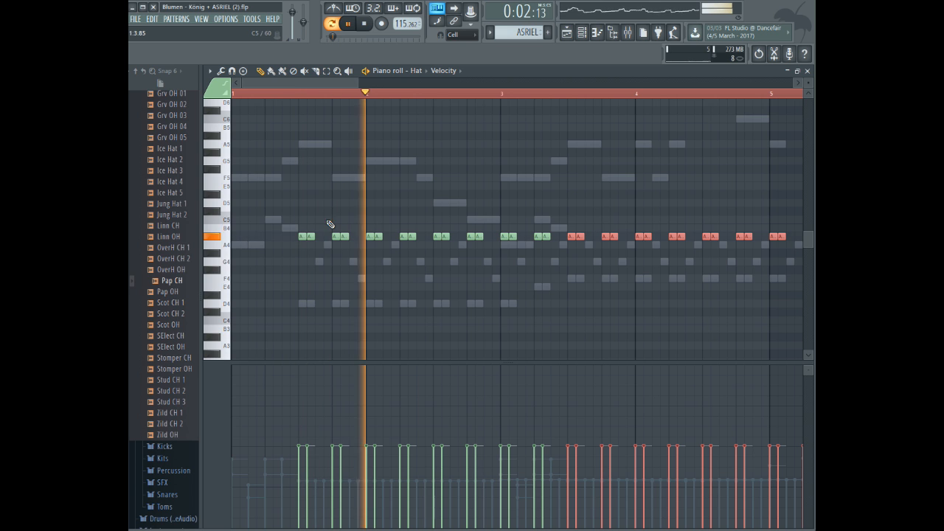
- Stop playback and show the Pap CH channel's notes in the piano roll
left_click(412, 80)
left_click(411, 77)
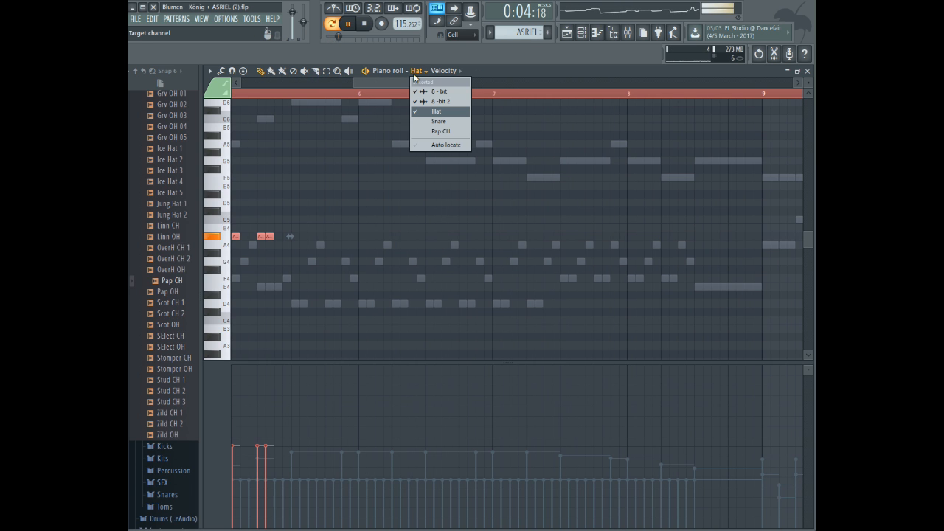
left_click(412, 76)
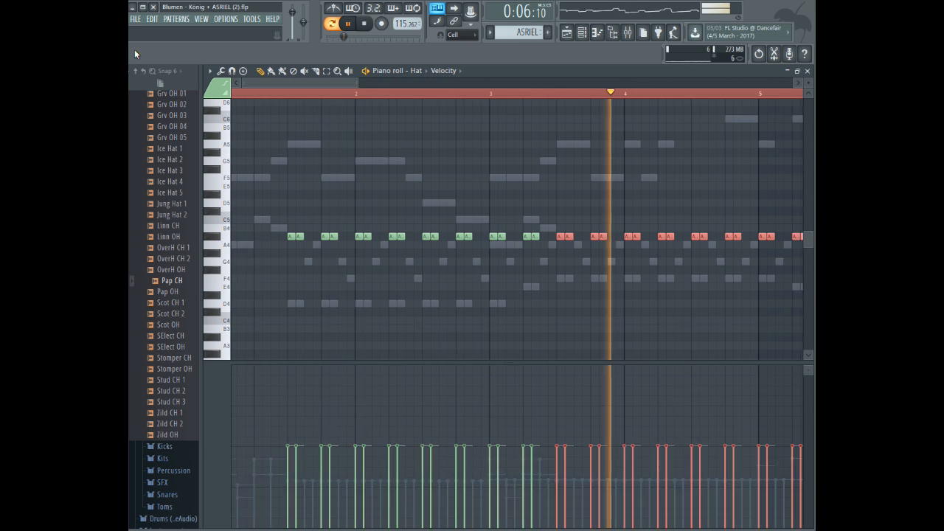
key("space")
left_click(424, 80)
left_click(458, 114)
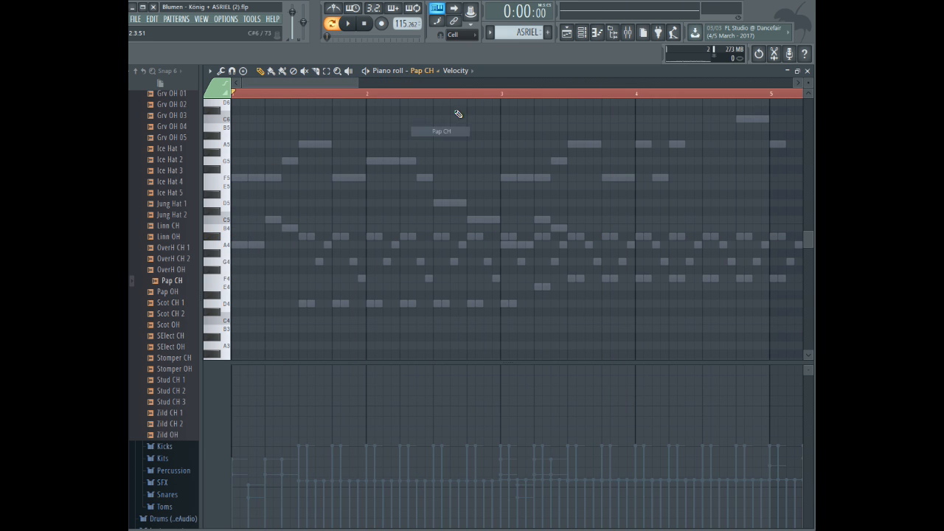
- Delete the extra Pap CH channel from the channel rack and confirm the deletion
left_click(598, 33)
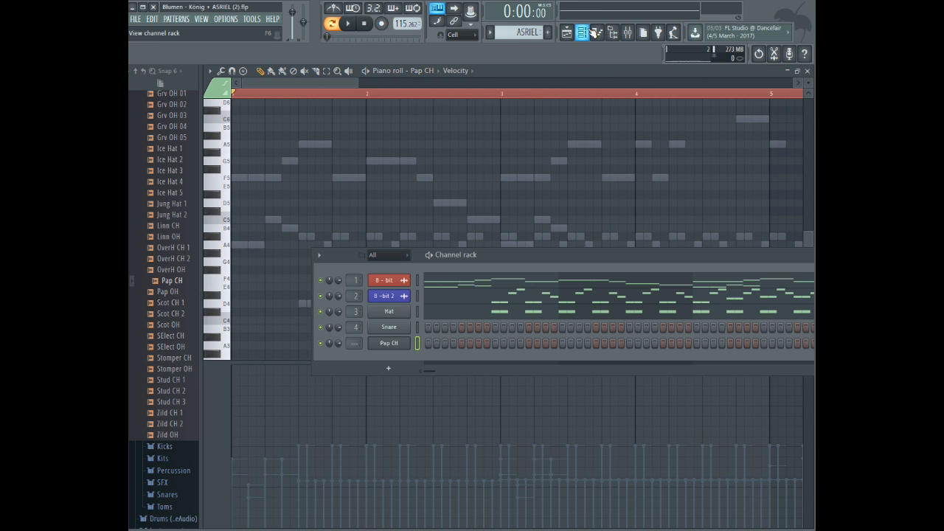
right_click(385, 345)
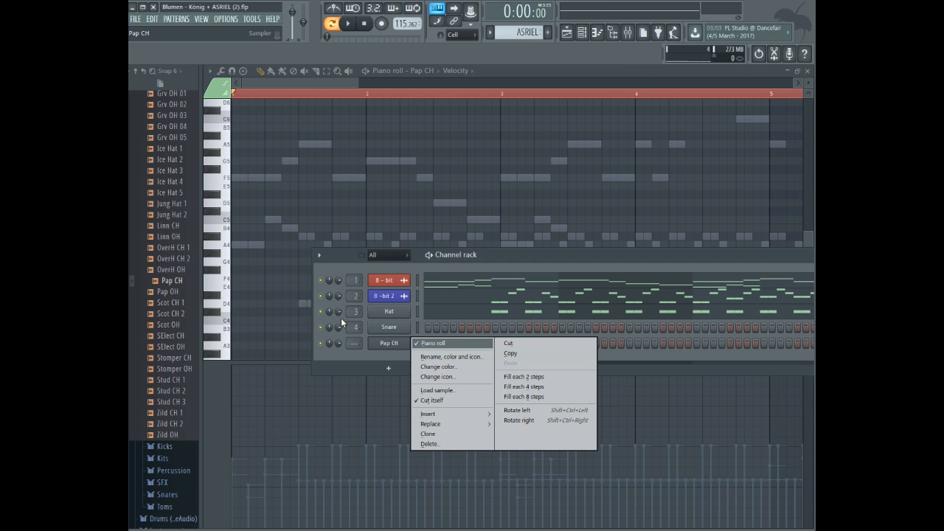
left_click(429, 443)
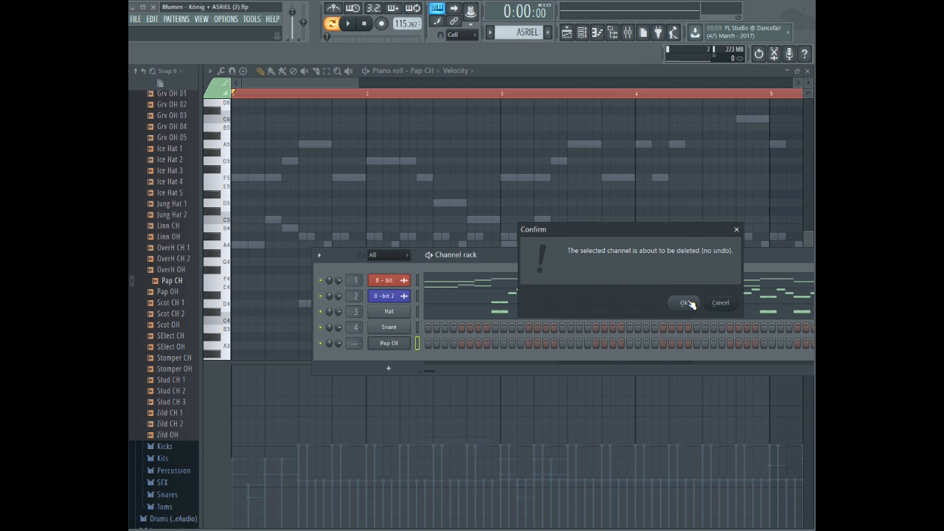
left_click(692, 303)
- Reposition and maximize the piano roll, and switch it to the Hat channel's notes
left_click(600, 36)
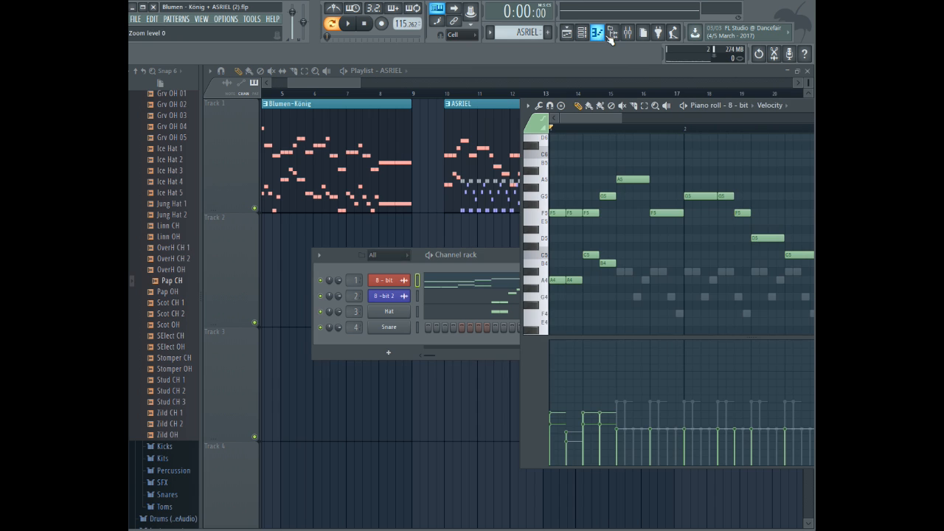
left_click_drag(794, 106, 636, 106)
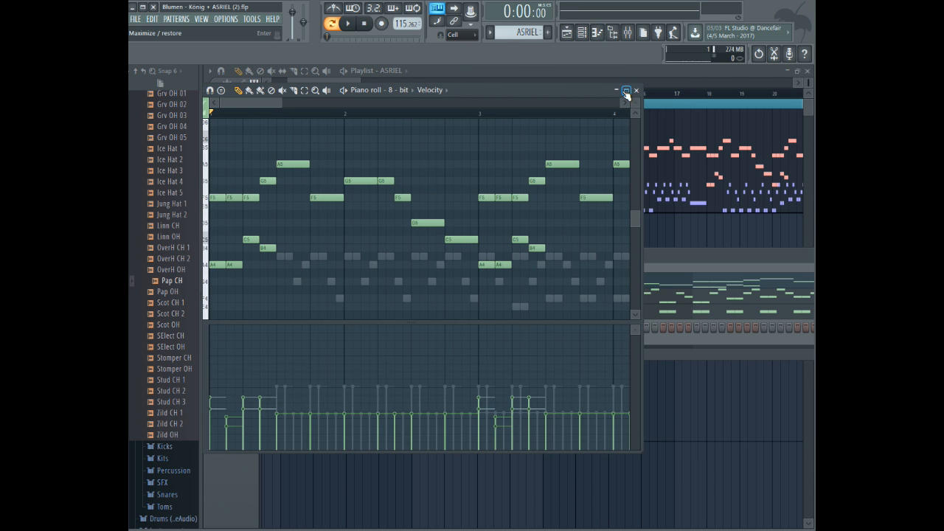
left_click(625, 92)
left_click(425, 71)
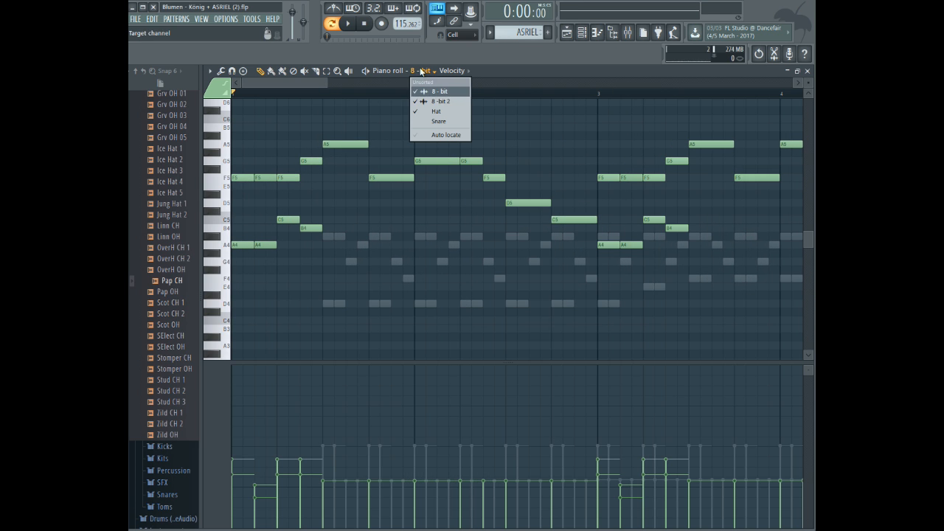
left_click(457, 112)
scroll(329, 85, "down", 3)
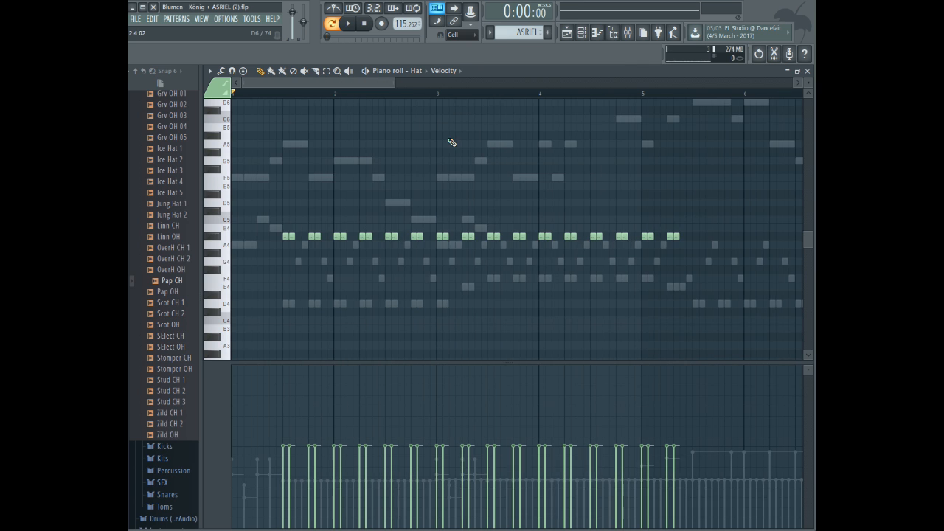
scroll(438, 148, "down", 3)
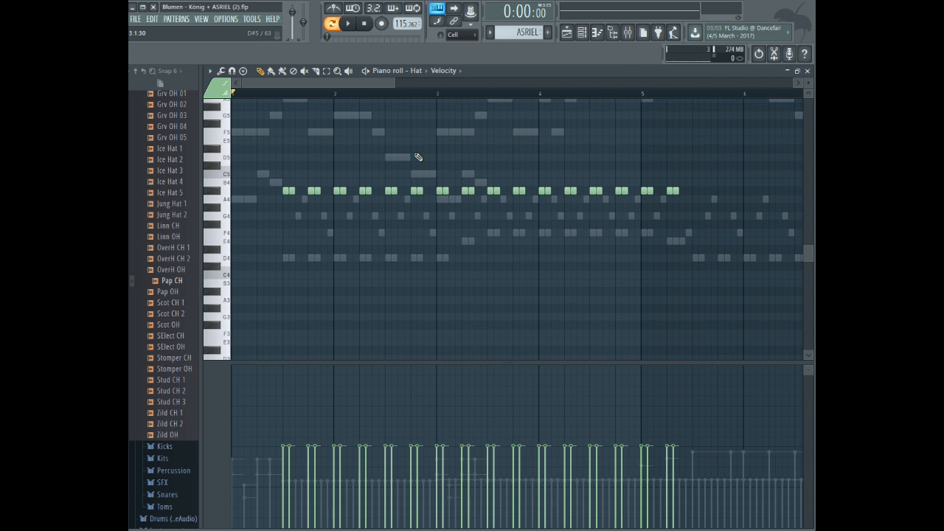
- Send the Pap CH sample to the selected Hat channel and play the pattern
right_click(174, 282)
left_click(198, 281)
key("space")
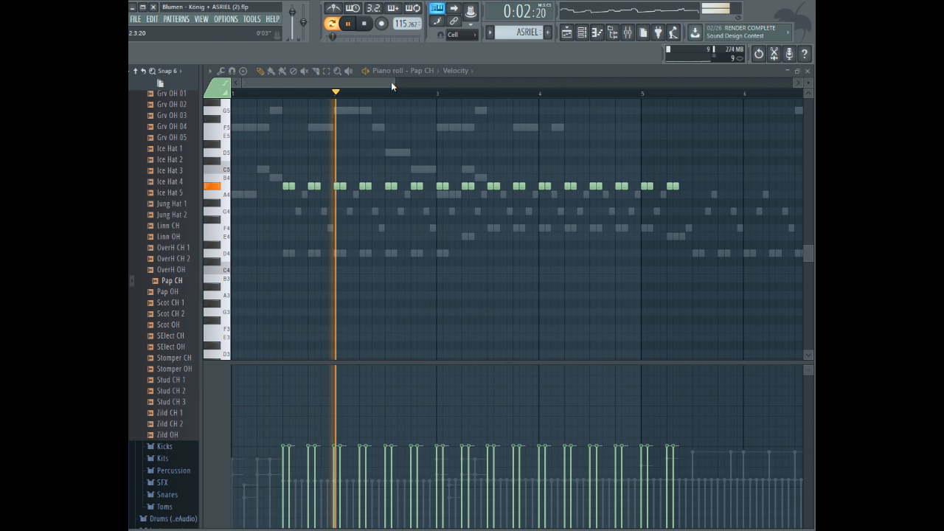
- Select all the A#4 hat notes, lower their velocity level in two passes through the note properties, and stop playback
left_click_drag(391, 82, 330, 89)
key("ctrl+a")
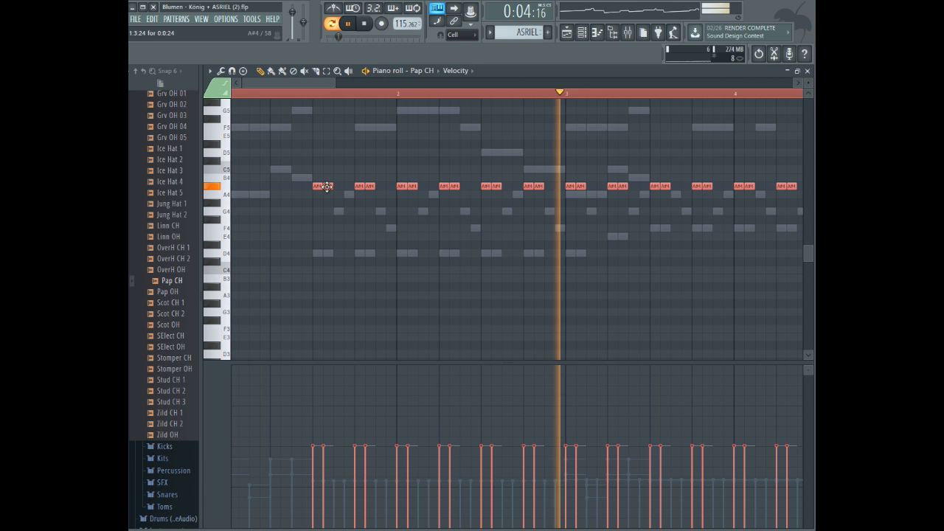
double_click(551, 219)
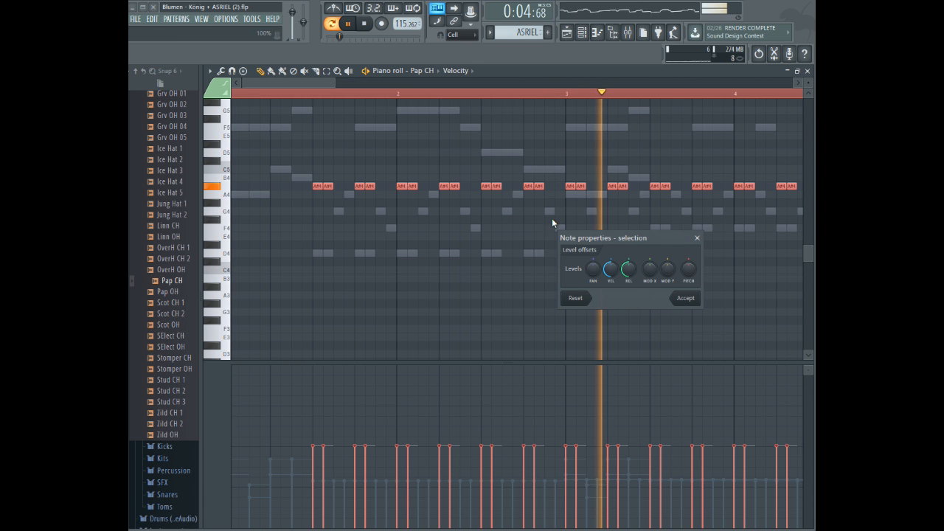
left_click(685, 298)
double_click(317, 184)
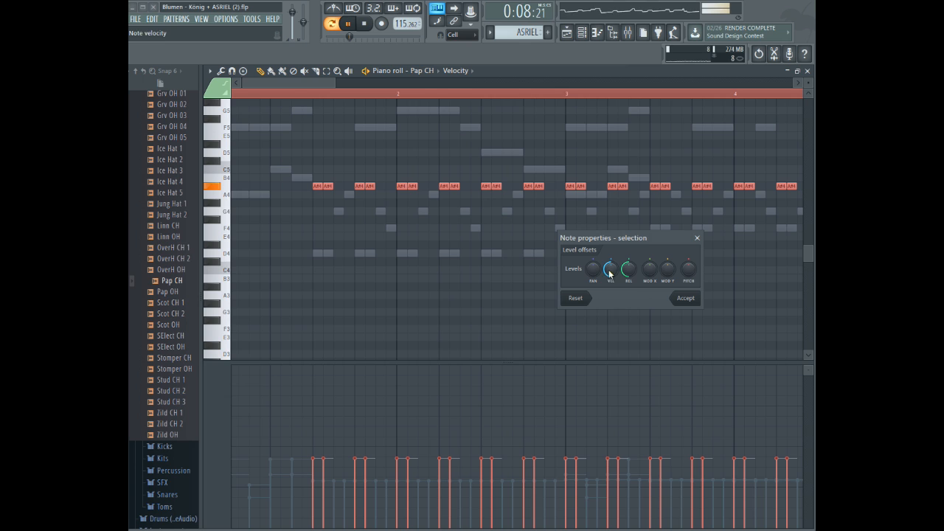
left_click(681, 302)
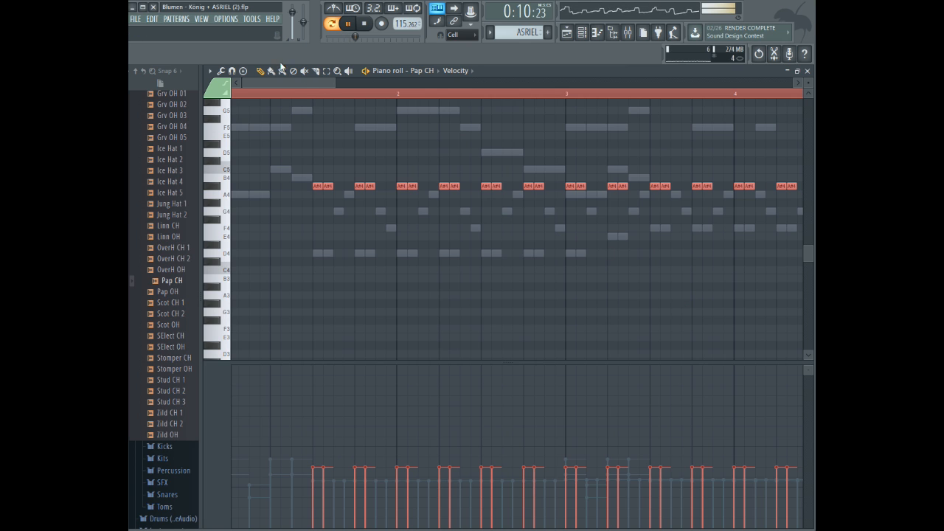
key("space")
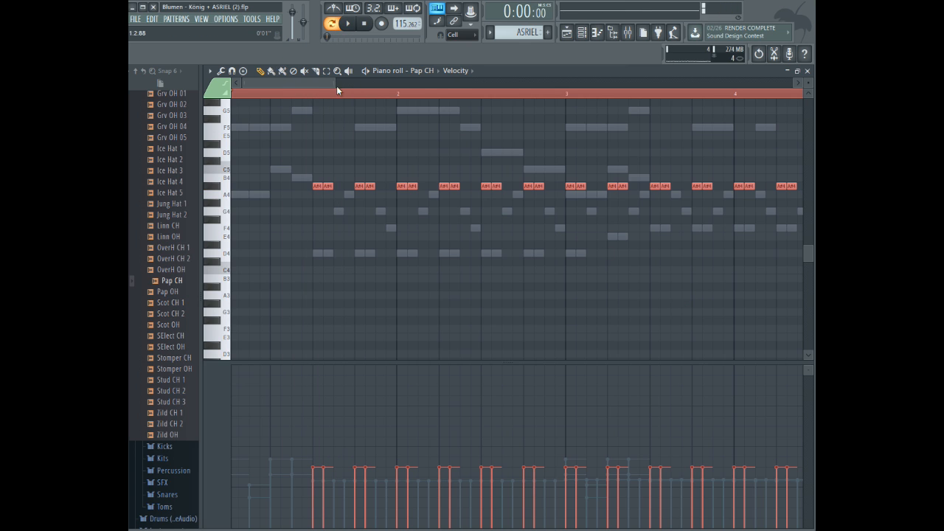
left_click(324, 96)
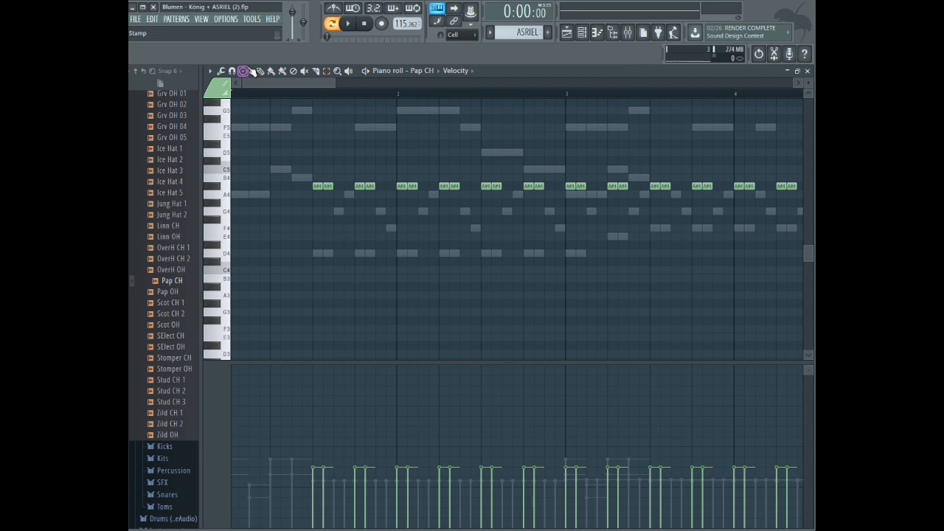
- Try the Grv OH 02 sample on the hat channel and listen to the pattern with it
scroll(158, 180, "up", 2)
left_click(177, 161)
right_click(175, 174)
left_click(221, 171)
key("space")
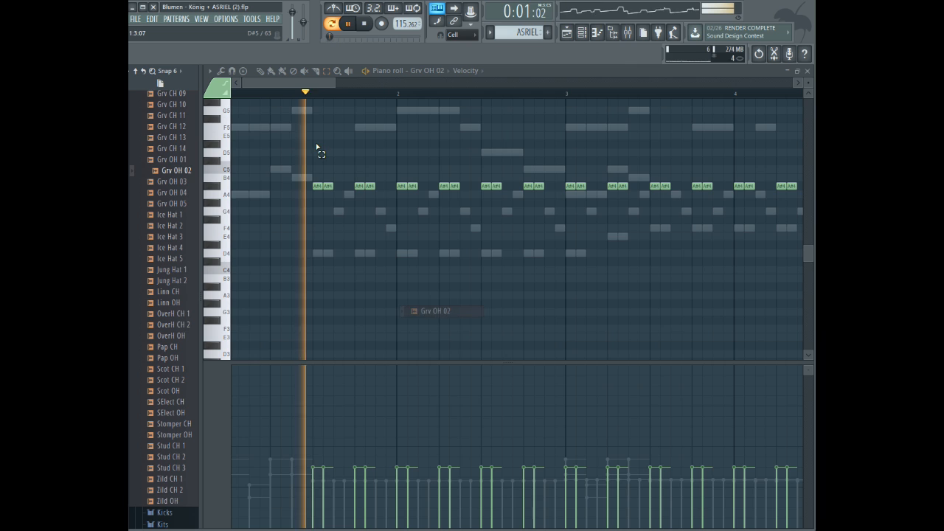
scroll(169, 167, "up", 5)
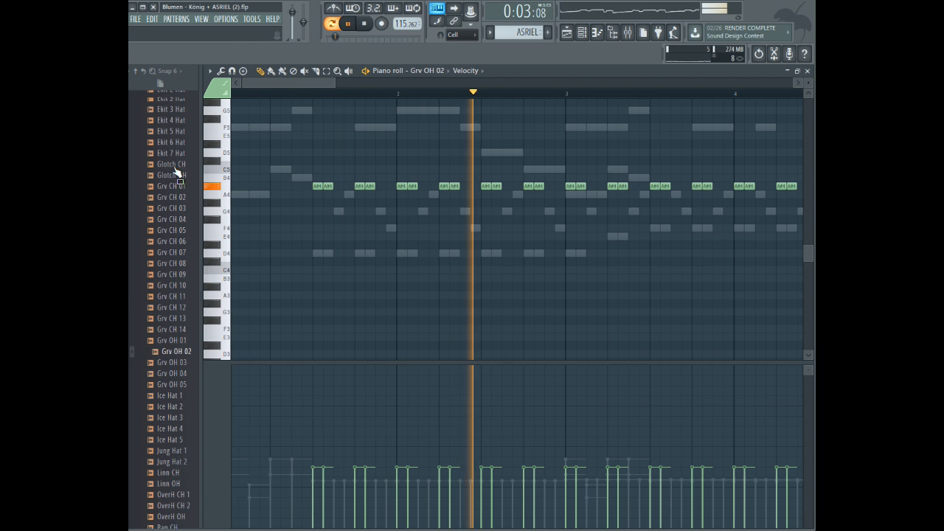
key("space")
- Preview alternative hat samples upward through the Hats folder, including 909 CH 1, the 808 hats and the 707 hats
left_click(181, 206)
left_click(181, 194)
left_click(179, 183)
scroll(181, 184, "up", 4)
left_click(177, 204)
left_click(178, 214)
left_click(175, 224)
left_click(171, 236)
scroll(170, 230, "up", 2)
left_click(176, 194)
left_click(174, 161)
left_click(172, 140)
scroll(177, 221, "up", 4)
left_click(181, 263)
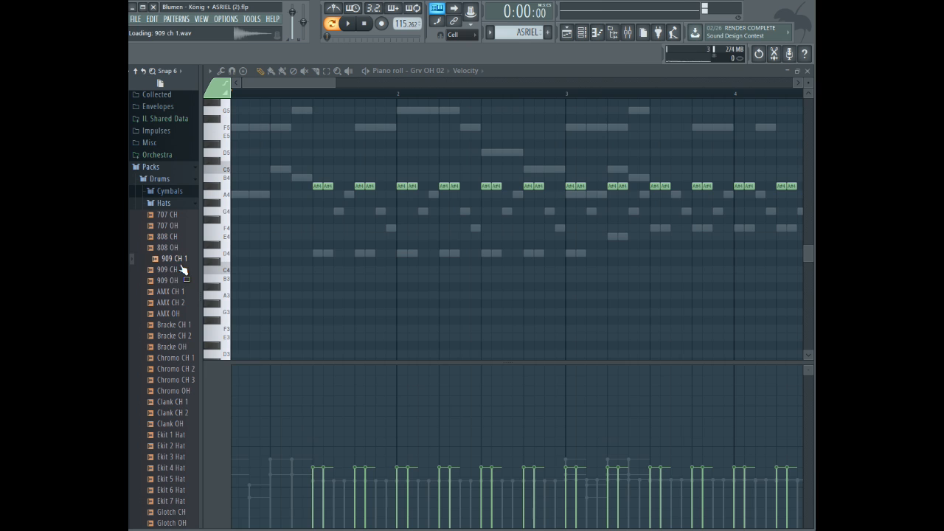
left_click(175, 247)
left_click(177, 237)
left_click(175, 225)
left_click(172, 214)
- Preview the hat samples near the end of the Hats folder, from Stud CH 1 back to Scot OH
scroll(165, 218, "down", 12)
left_click(175, 314)
left_click(174, 303)
left_click(173, 292)
left_click(172, 271)
left_click(170, 260)
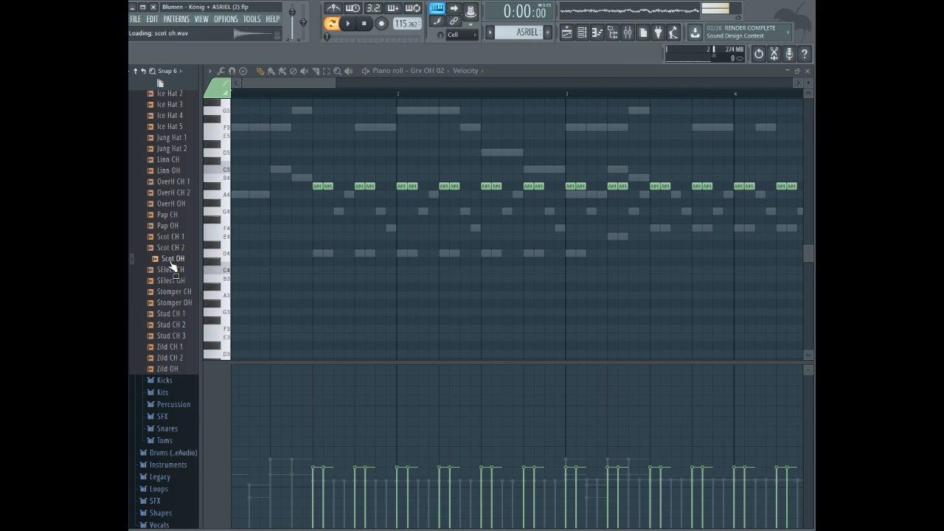
- Try the Scot CH 2 sample on the hat channel and listen to the pattern with it
right_click(177, 250)
left_click(188, 247)
key("space")
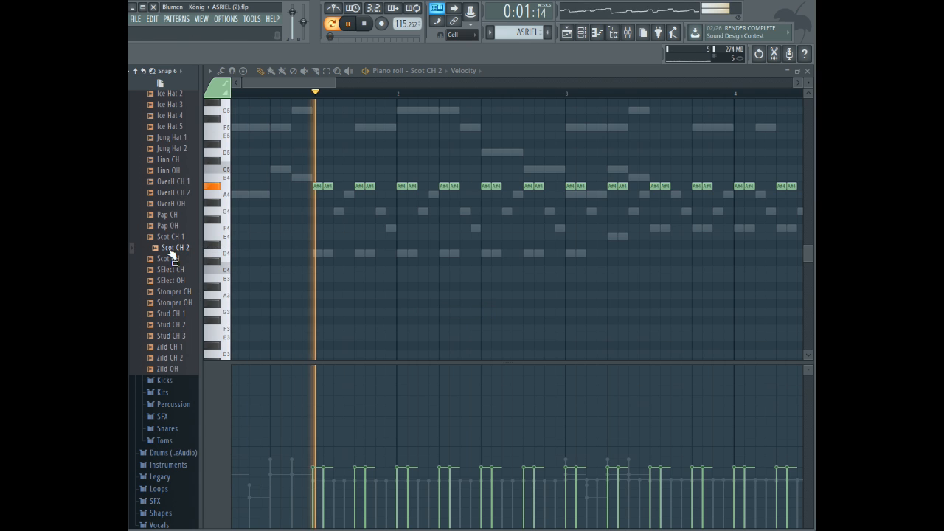
key("space")
- Preview Scot CH 1 and Pap CH, send Pap CH back to the hat channel, and play the pattern
left_click(170, 238)
left_click(174, 217)
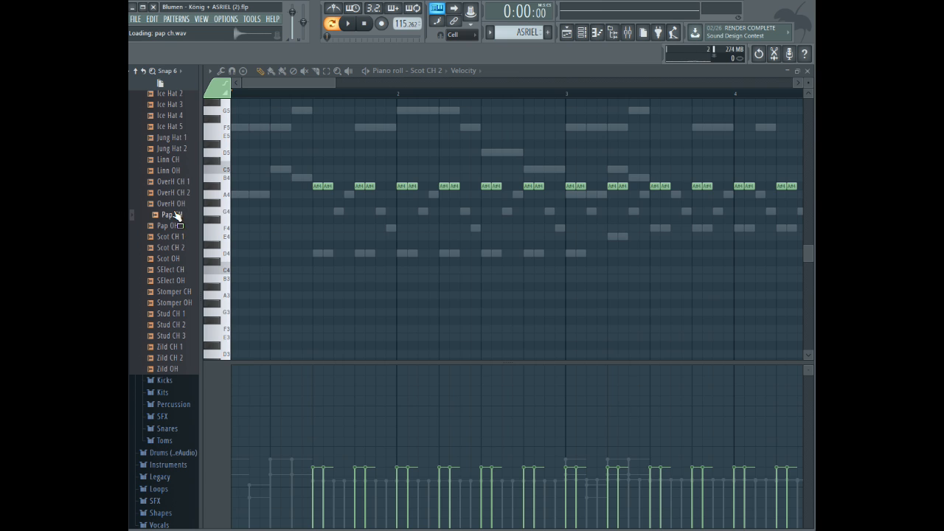
right_click(174, 215)
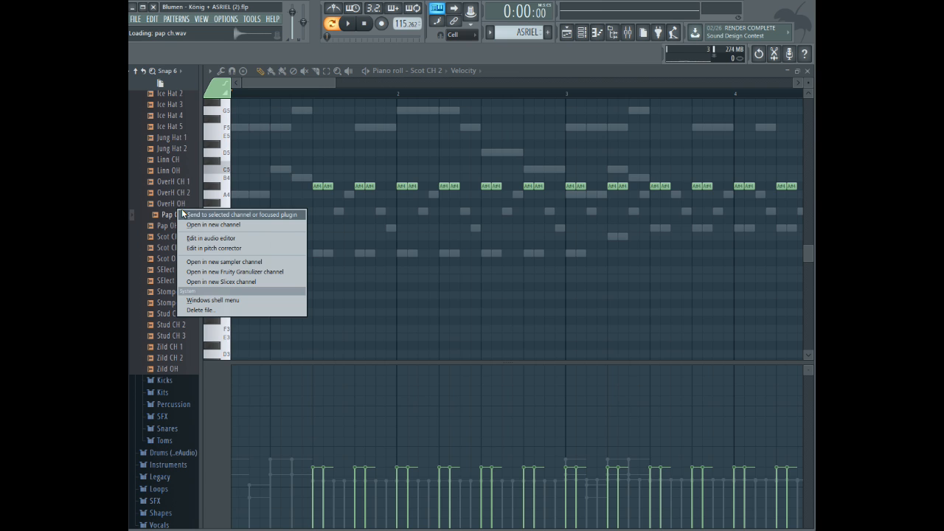
left_click(189, 214)
left_click(312, 93)
- Select all the hat notes, raise their velocity level slightly in the note properties, and stop playback
key("ctrl+a")
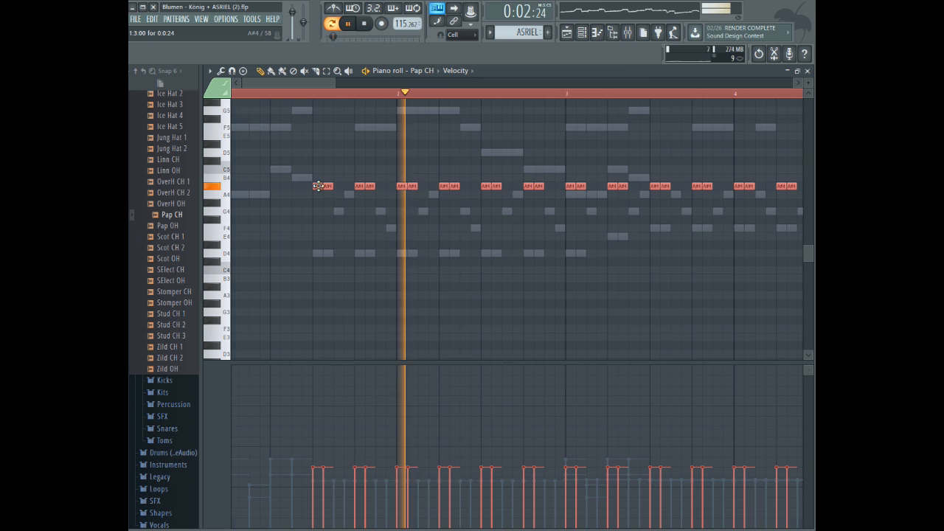
double_click(318, 186)
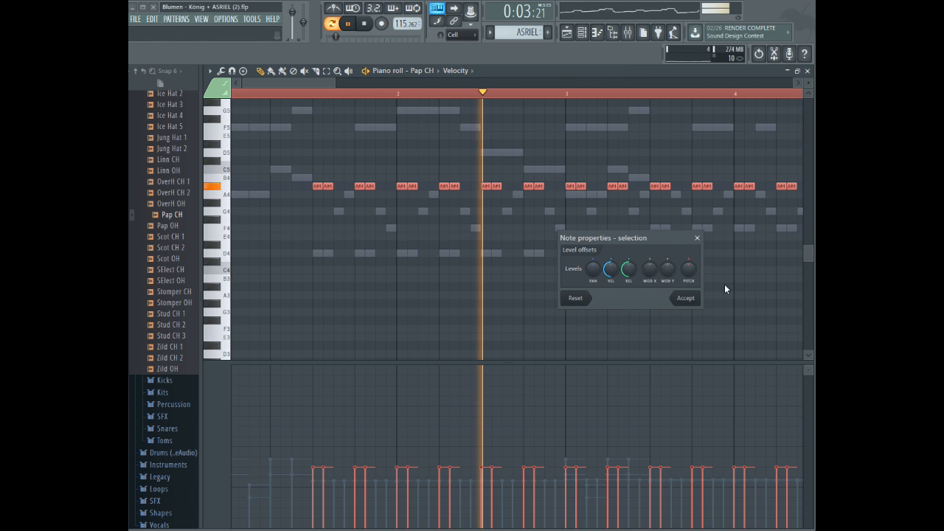
left_click(685, 298)
key("space")
- Switch the piano roll to the Snare channel and place short A#4 notes right after the first three hat pairs
left_click(423, 71)
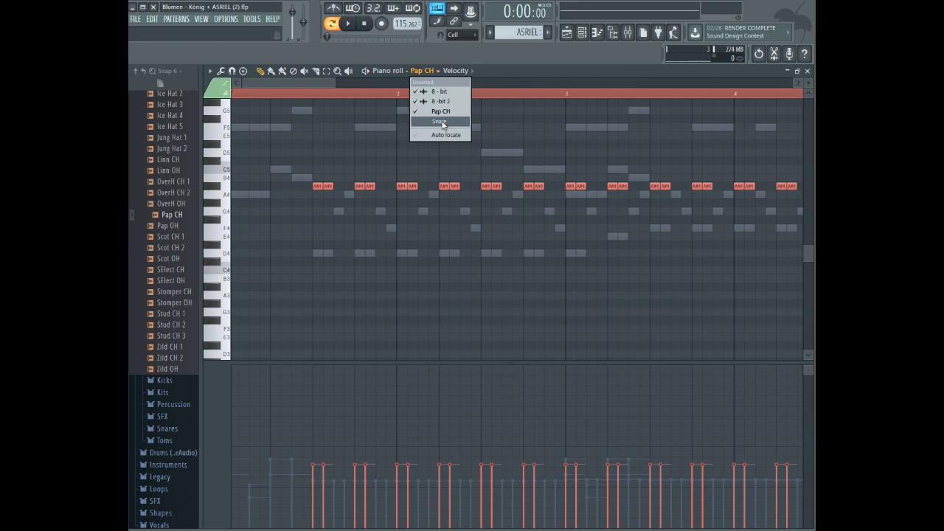
left_click(440, 122)
left_click(338, 186)
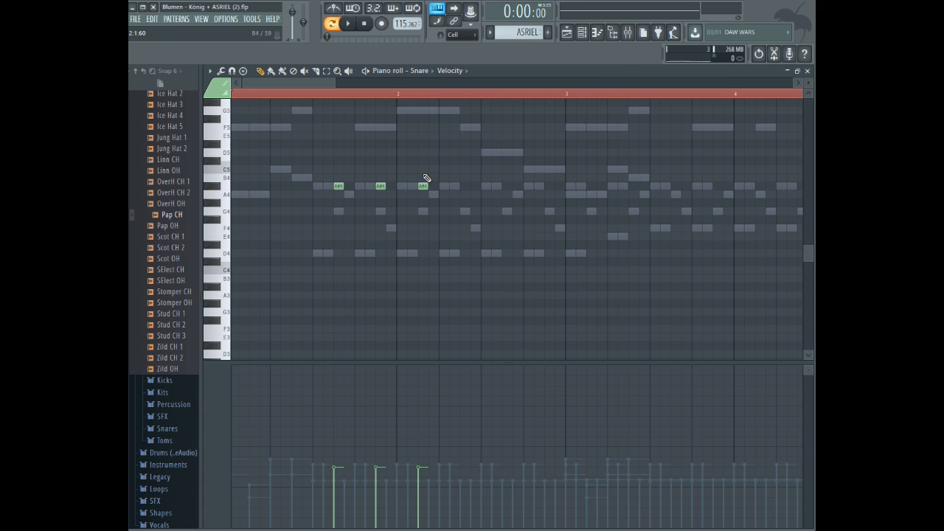
- Duplicate the snare notes and fill the gaps so an A#4 hit follows each hat pair through beat 1 of bar 5
key("ctrl+b")
left_click_drag(503, 184, 460, 187)
left_click_drag(336, 83, 381, 79)
key("ctrl+b")
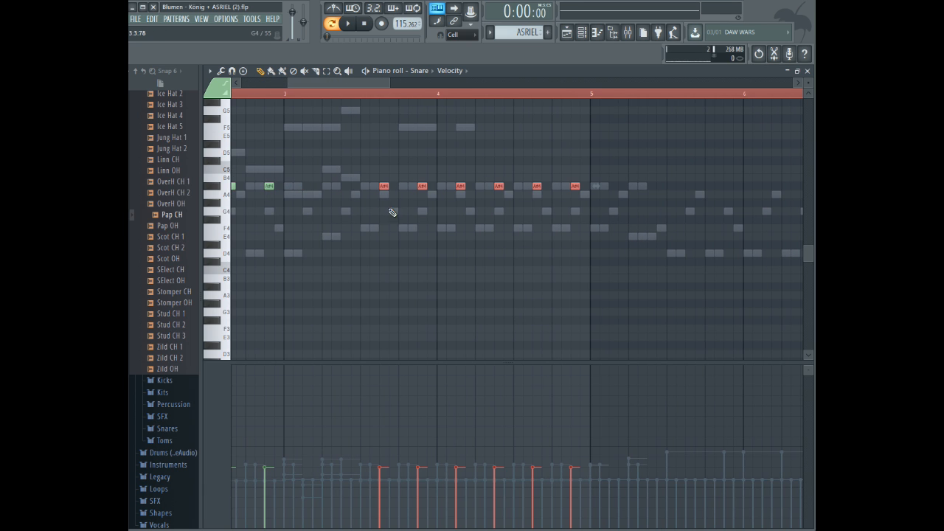
left_click(308, 187)
left_click(346, 187)
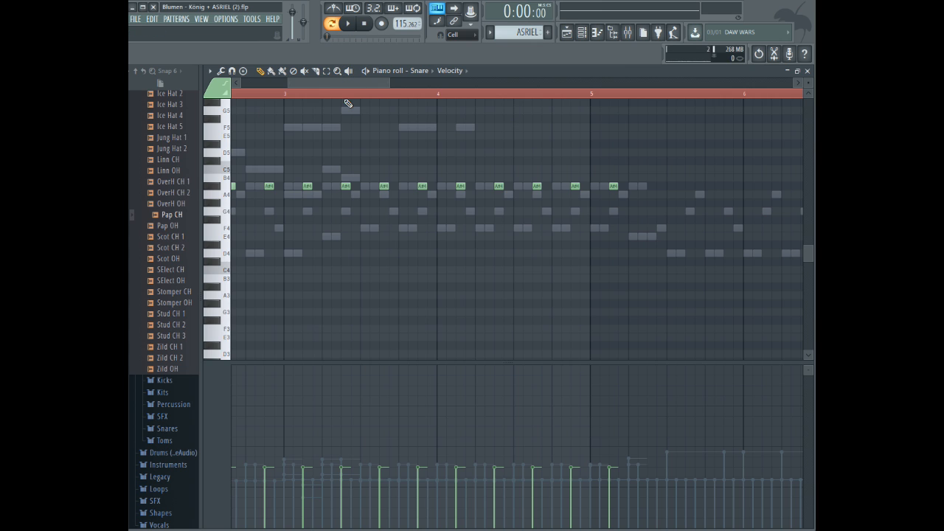
- Return to bar 1 and play the snare and hat pattern from the start
left_click_drag(363, 77, 219, 35)
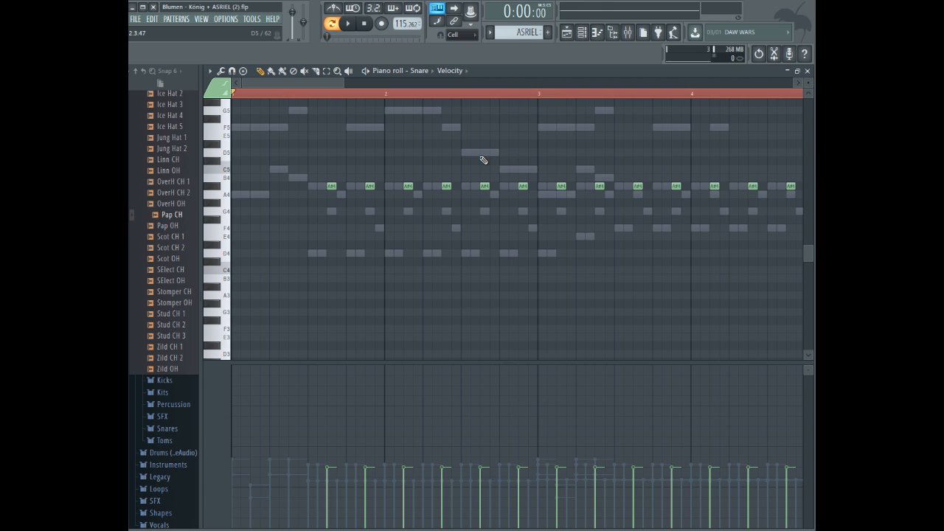
key("space")
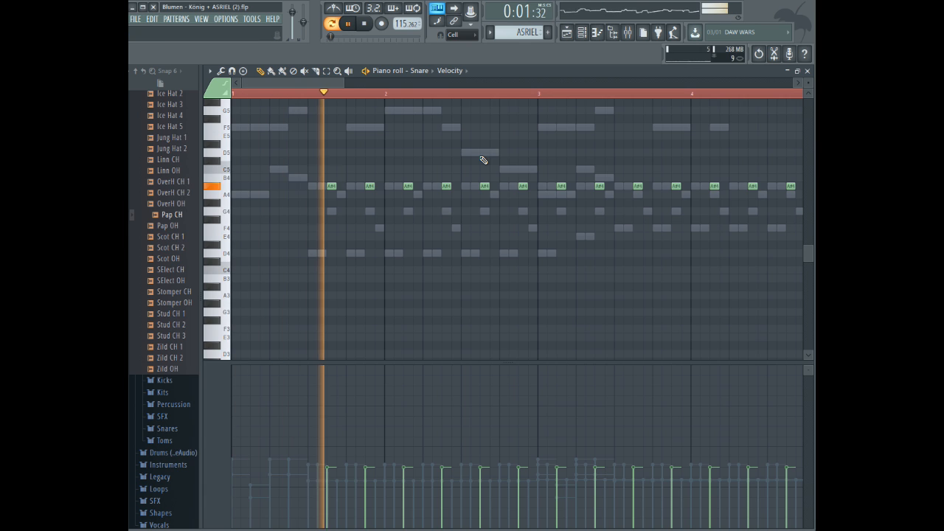
key("space")
- Find 909 Snare in the Snares samples, load it into the Snare channel as its replacement, and play the pattern
scroll(129, 219, "down", 3)
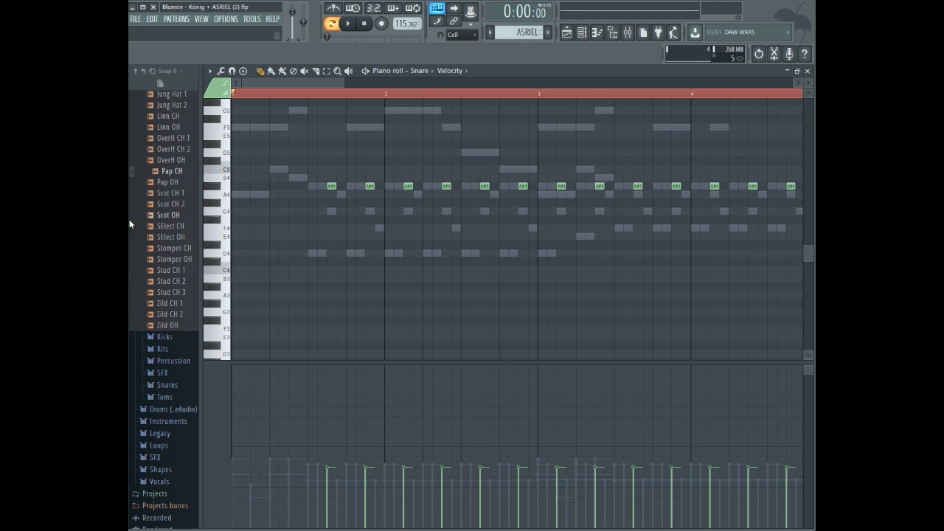
left_click(164, 329)
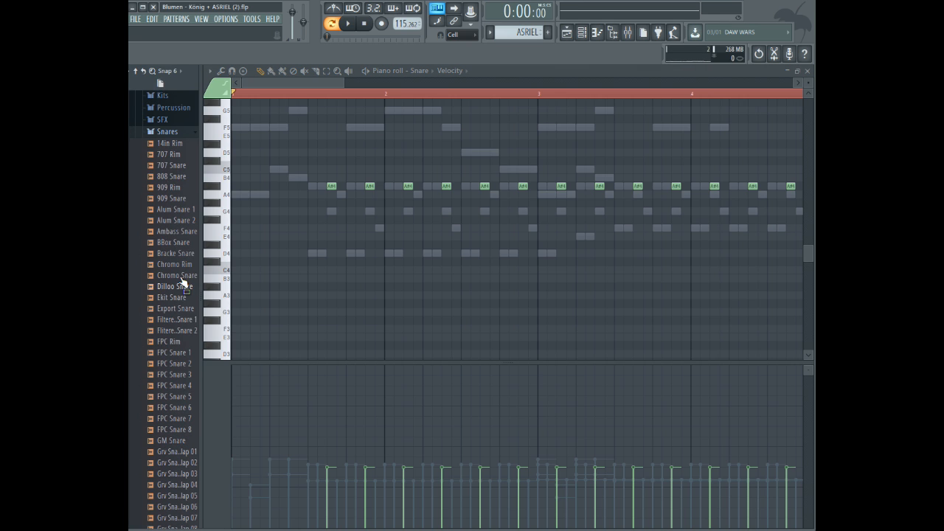
left_click(169, 187)
left_click(168, 198)
right_click(168, 197)
left_click(177, 196)
key("space")
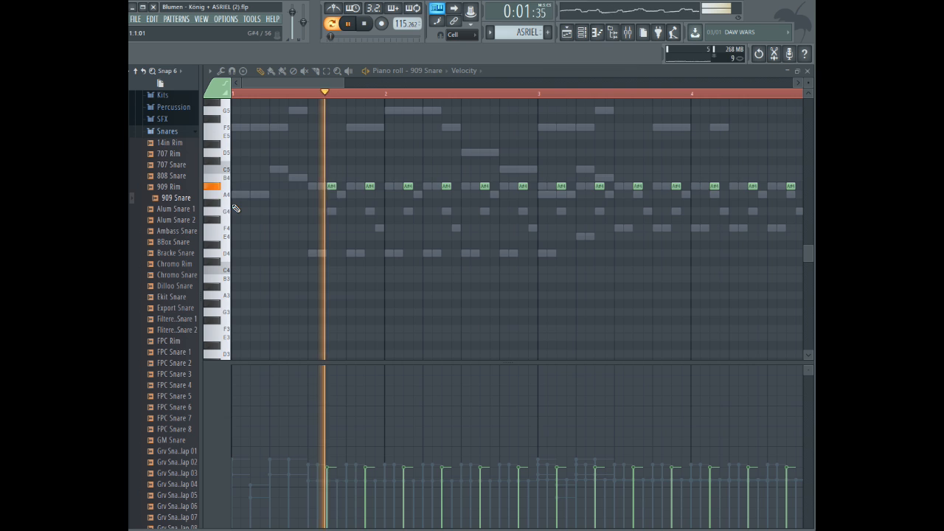
double_click(331, 185)
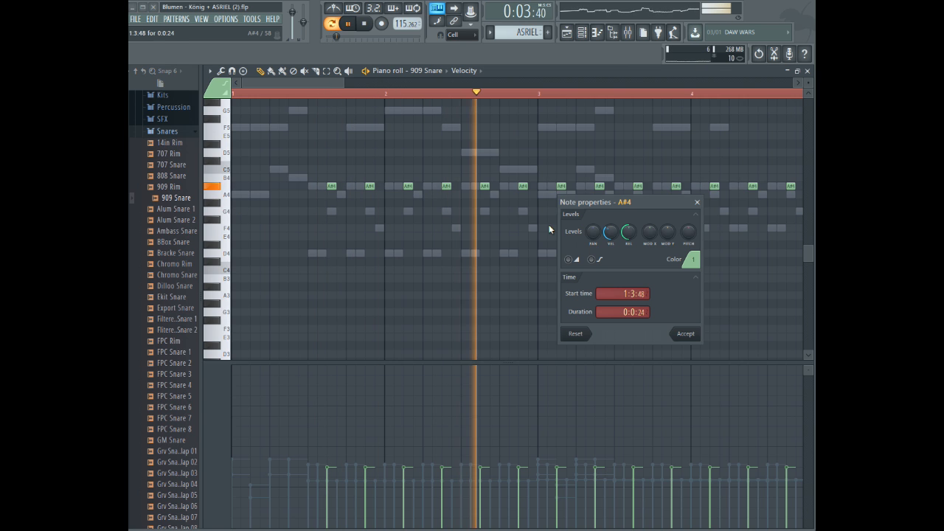
left_click(683, 333)
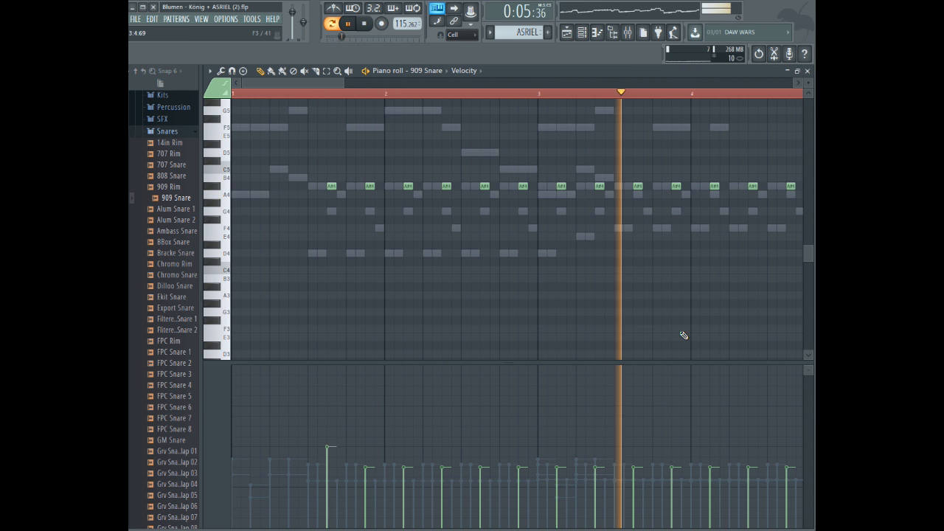
key("ctrl+z")
- Select all the 909 Snare notes, raise their velocity level in the note properties, and replay from bar 1
key("ctrl+a")
double_click(331, 184)
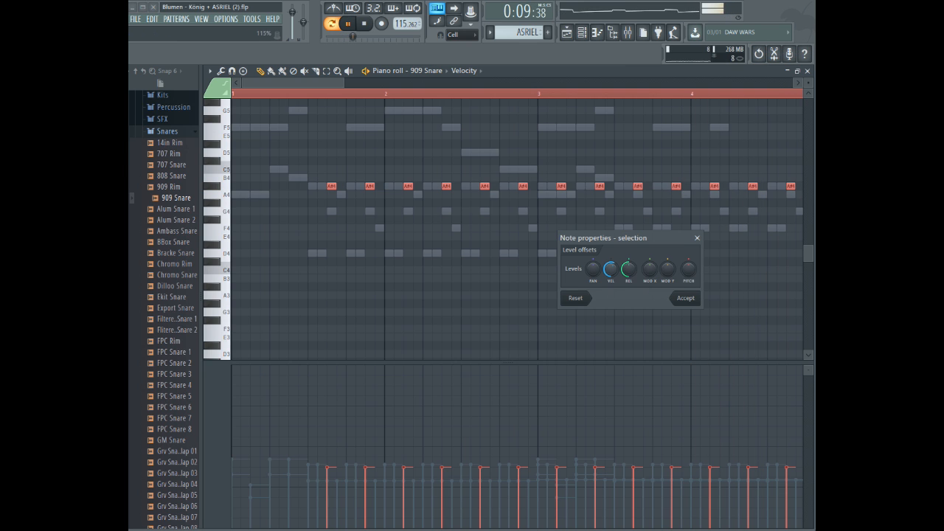
left_click(685, 296)
left_click(287, 92)
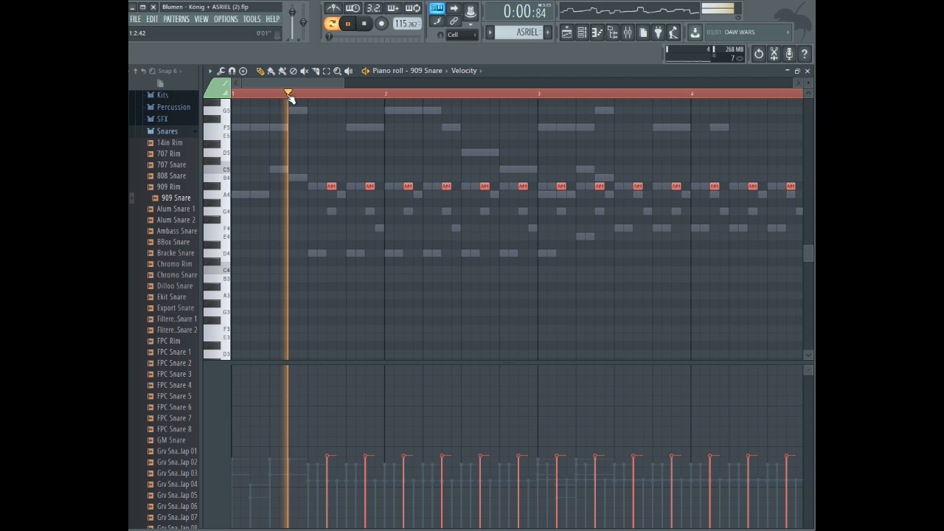
mouse_move(297, 84)
left_mouse_down()
mouse_move(305, 84)
mouse_move(289, 85)
left_mouse_up()
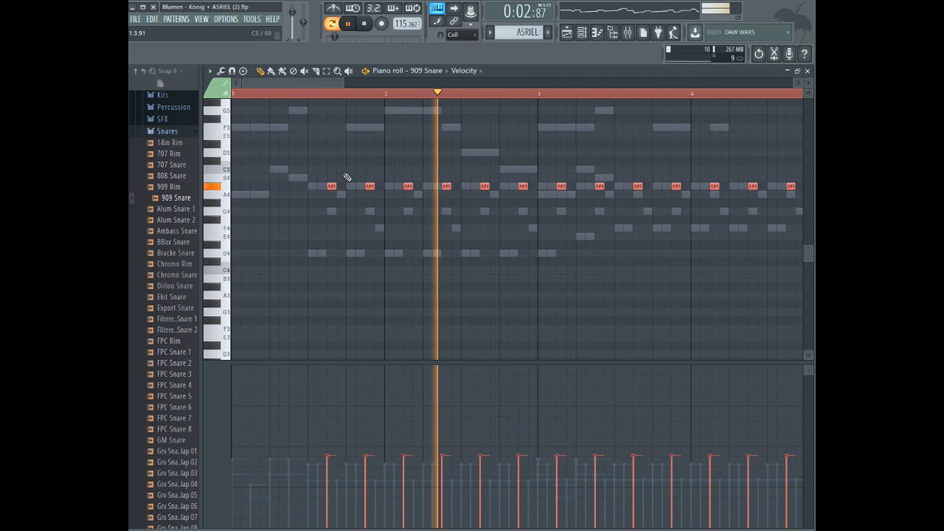
- Raise the selected snare notes' velocity a little further and replay the pattern from bar 1
double_click(331, 185)
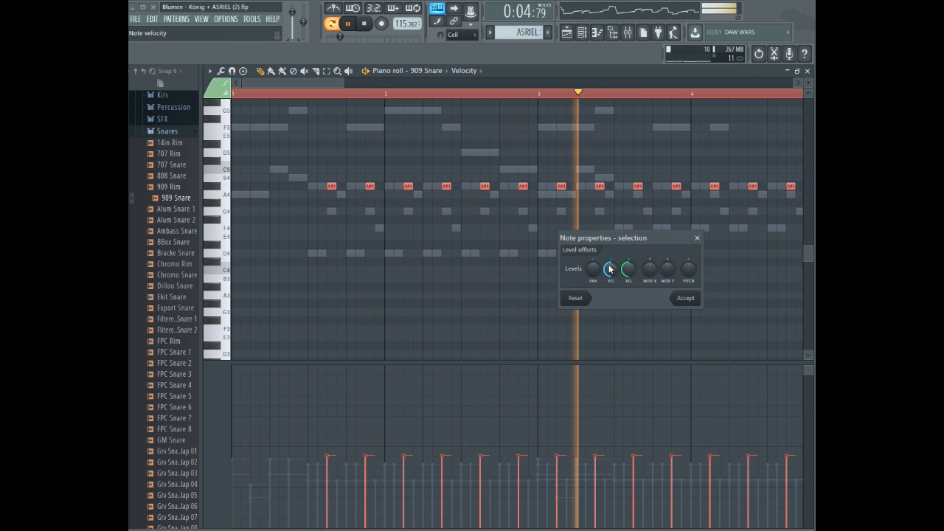
left_click(685, 297)
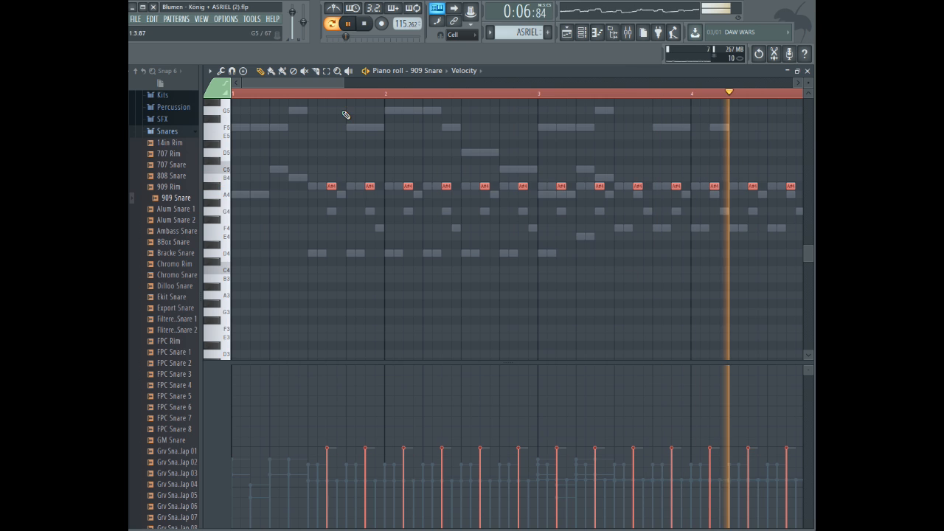
left_click(274, 93)
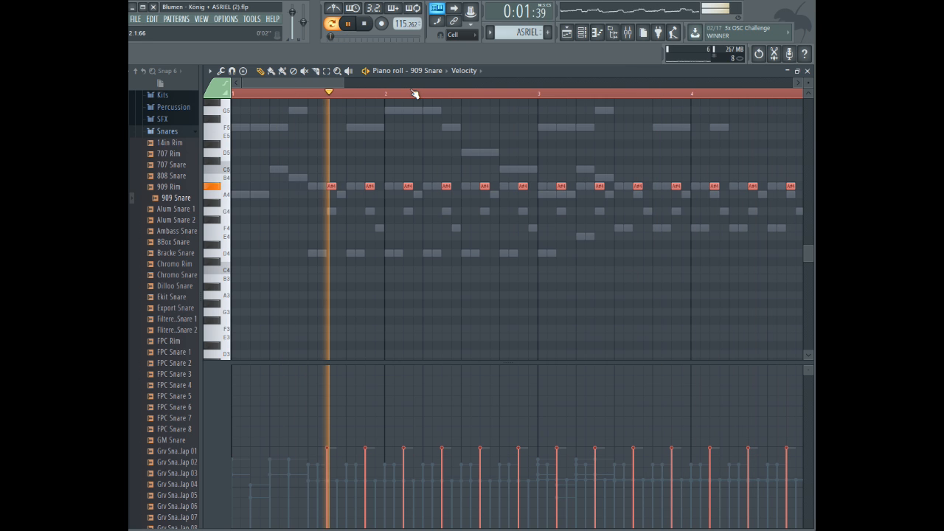
- Switch the piano roll to the Pap CH channel and slightly raise the velocity level of all its hat notes
left_click(431, 71)
left_click(437, 112)
key("ctrl+a")
double_click(321, 185)
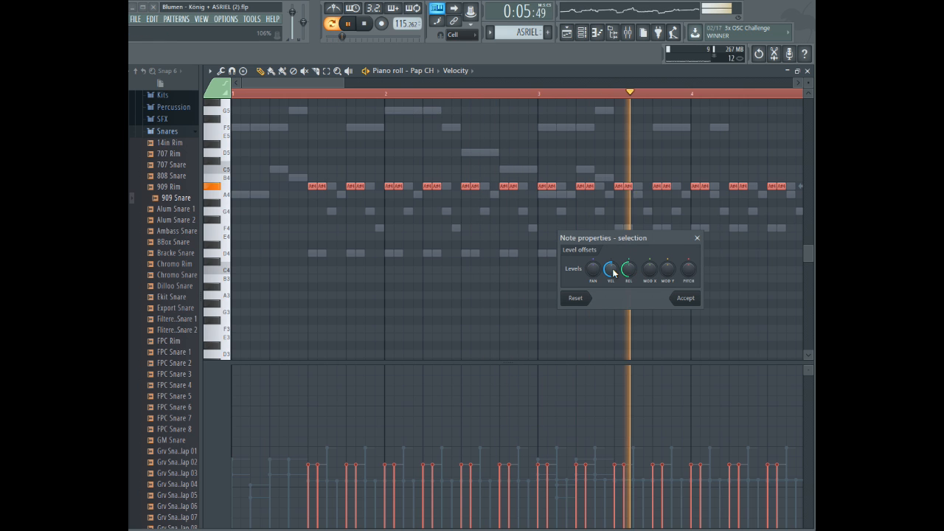
left_click(684, 298)
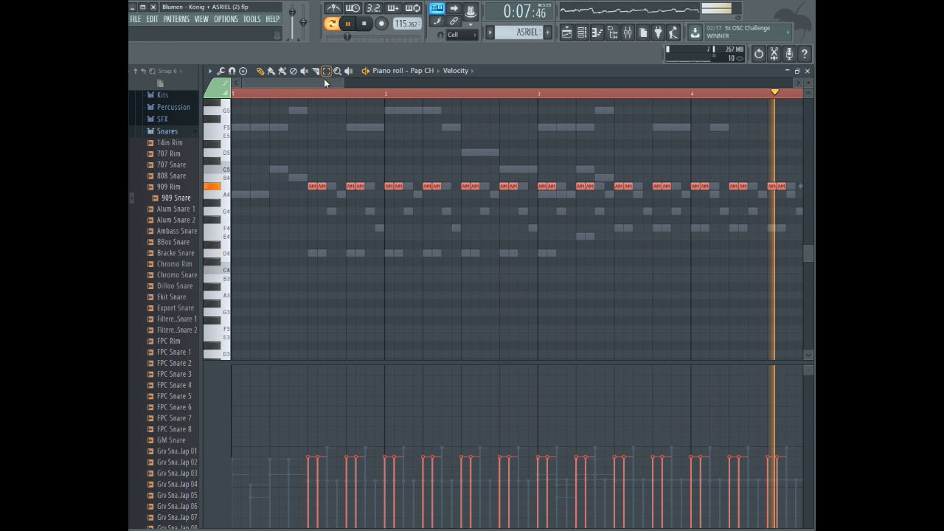
- Duplicate the 909 Snare notes into the section at bar 9, aligning the first hit with the second half of beat 3
left_click(416, 70)
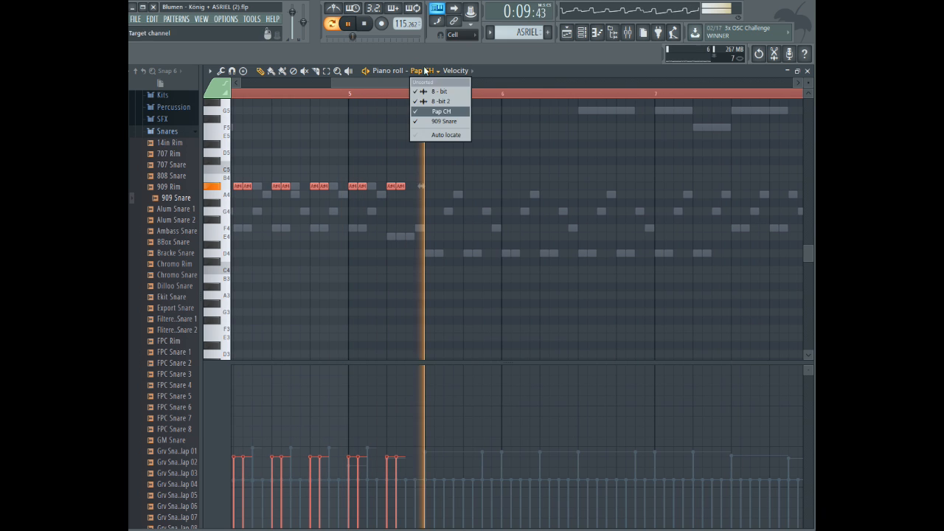
left_click(442, 120)
left_click(392, 94)
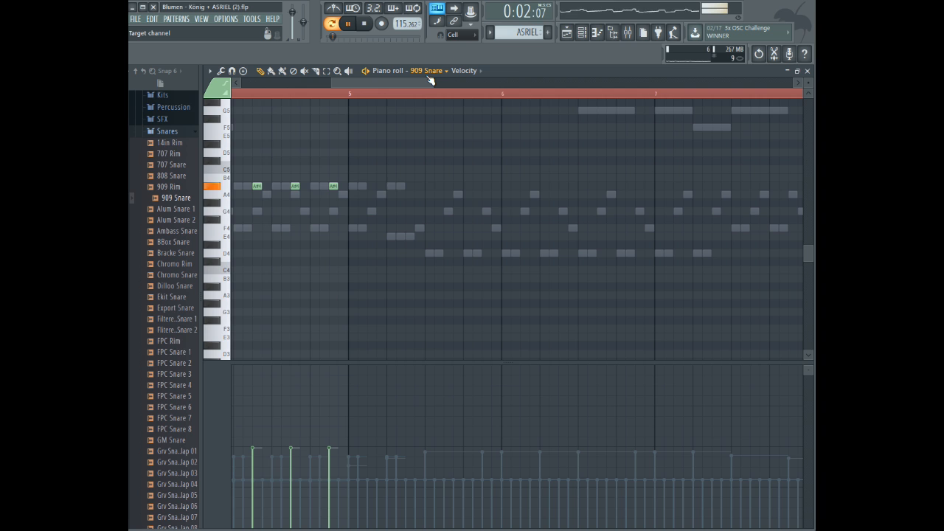
left_click_drag(360, 84, 498, 81)
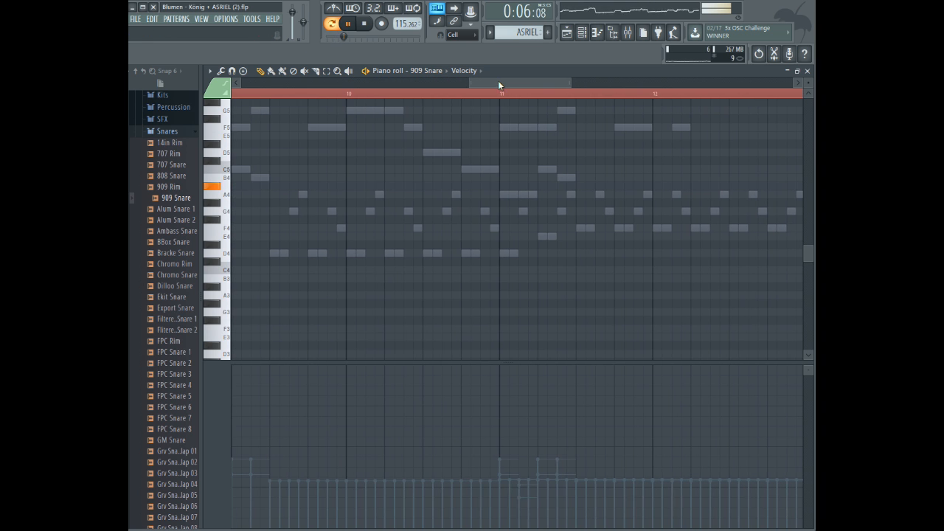
scroll(469, 177, "up", 3)
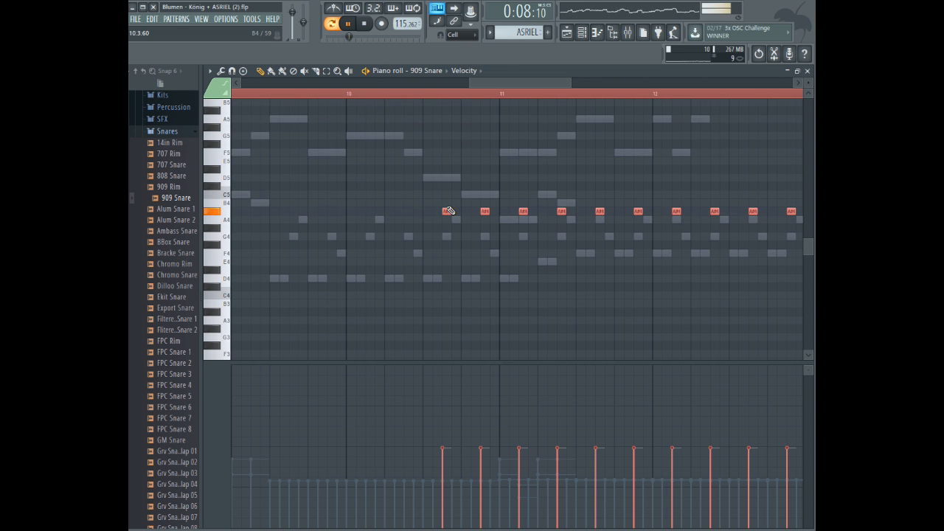
left_click_drag(441, 210, 280, 209)
left_click_drag(504, 83, 485, 86)
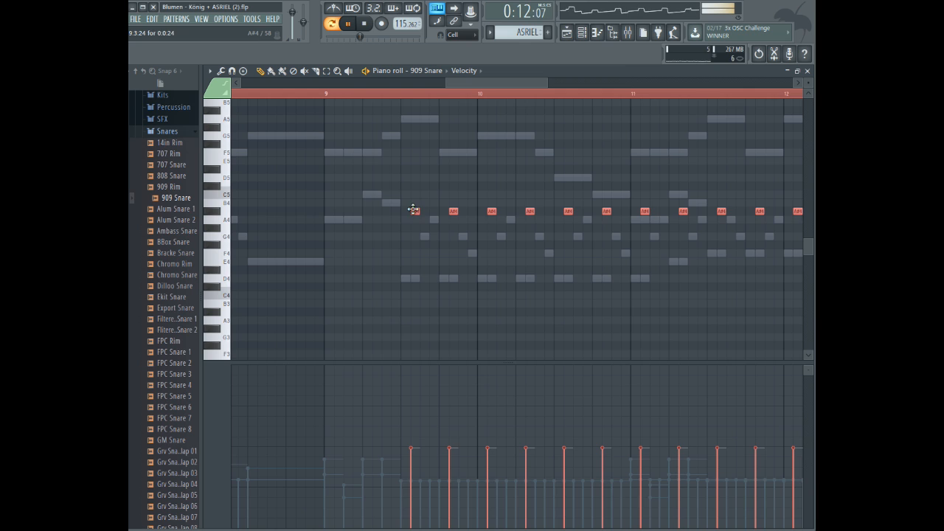
left_click_drag(413, 210, 421, 209)
- Duplicate the Pap CH hat pairs so they start on beat 3 of bar 9, and stop playback
left_click(418, 70)
left_click(436, 111)
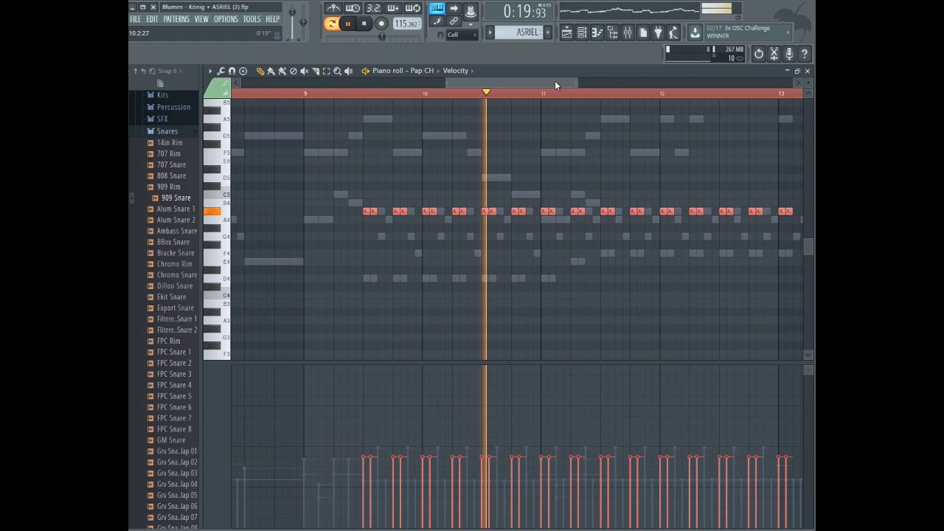
key("space")
left_click_drag(356, 83, 457, 87)
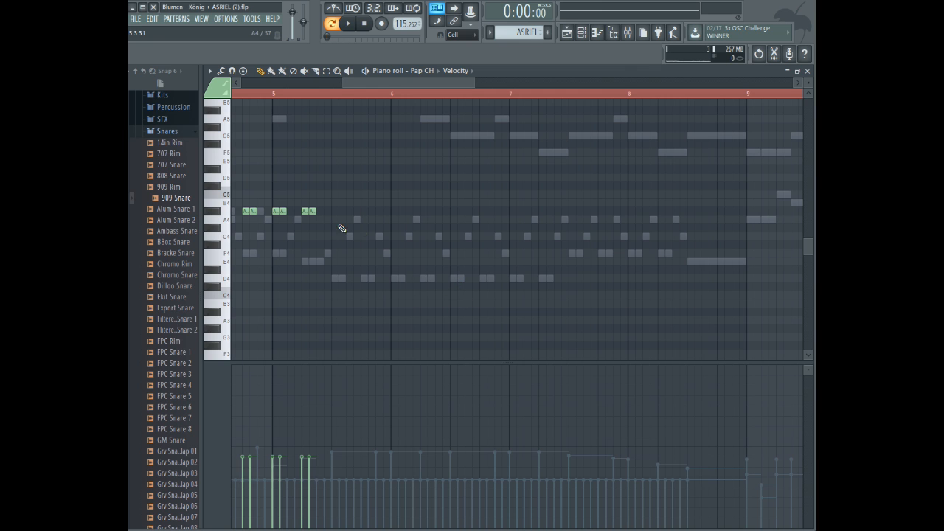
double_click(305, 211)
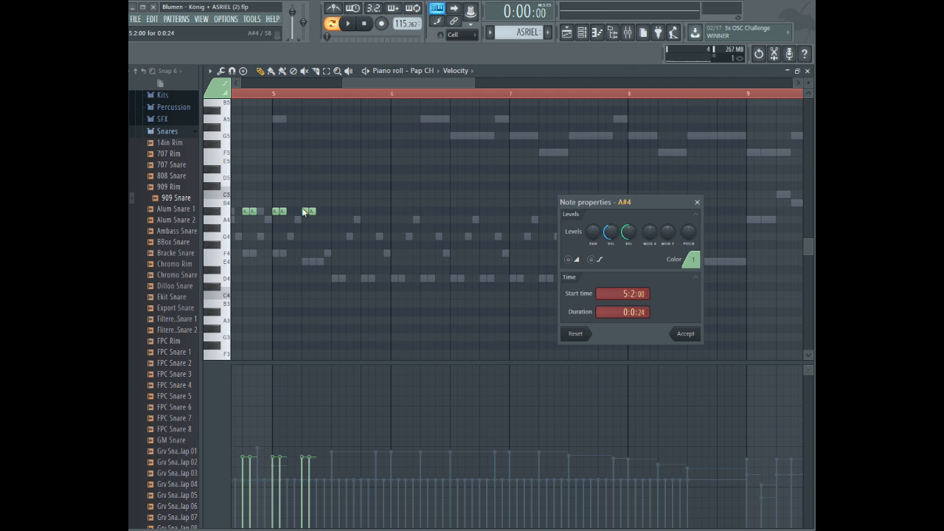
left_click(697, 202)
scroll(480, 155, "up", 2)
scroll(480, 148, "down", 3)
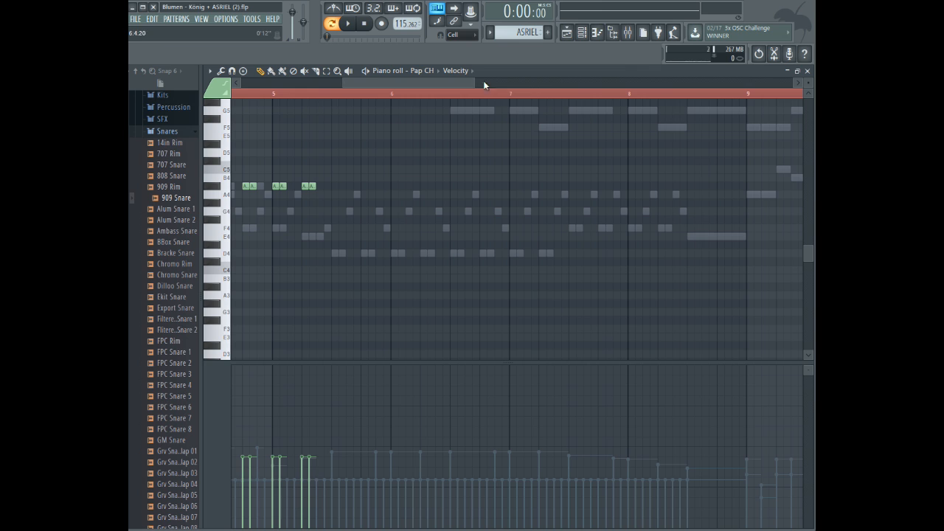
left_click_drag(473, 83, 455, 83)
left_click(433, 71)
left_click(434, 72)
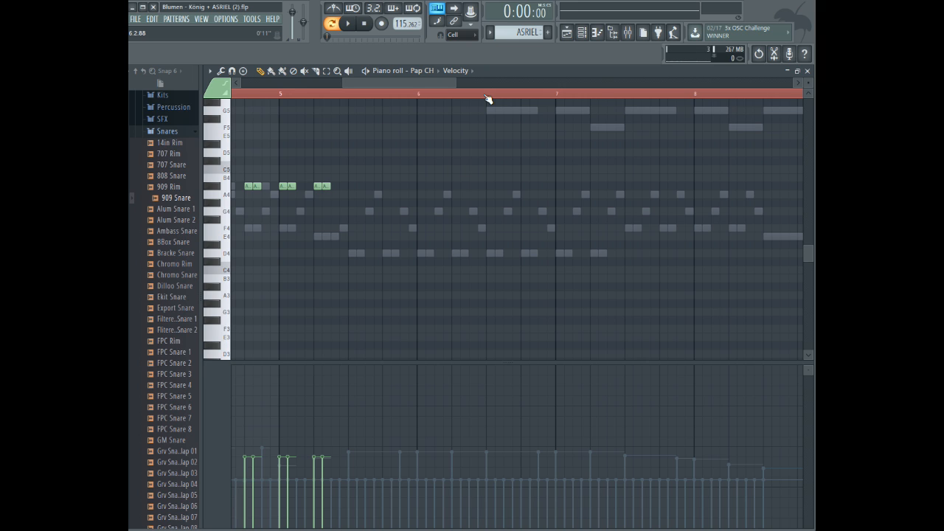
left_click(422, 71)
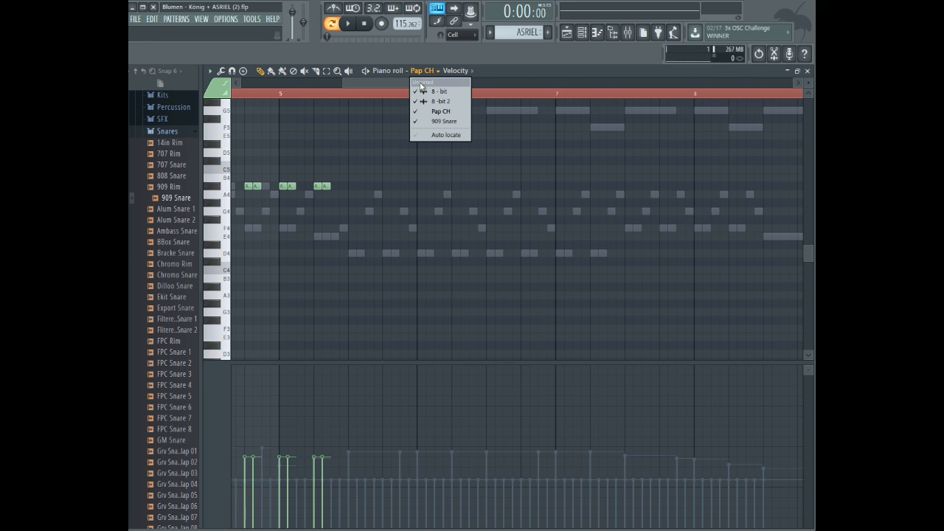
left_click(422, 72)
left_click_drag(456, 80, 441, 79)
- Edit the Pap CH channel's name and colour in the channel rack, setting the colour to yellow and clearing the name
left_click(582, 34)
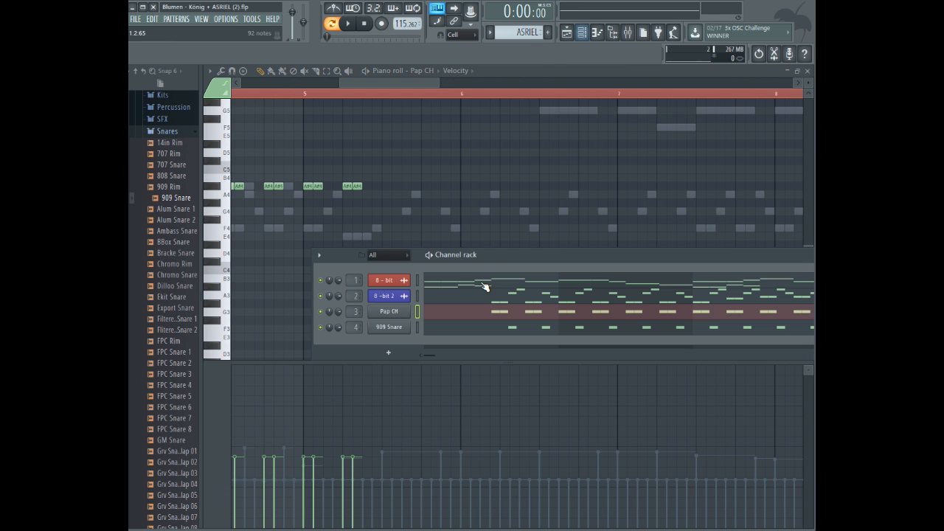
right_click(409, 313)
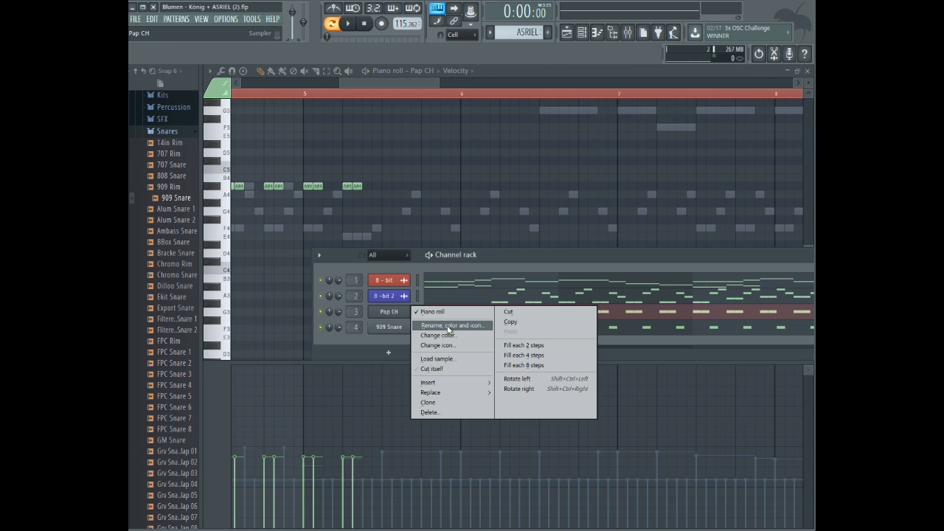
left_click(448, 326)
left_click(527, 312)
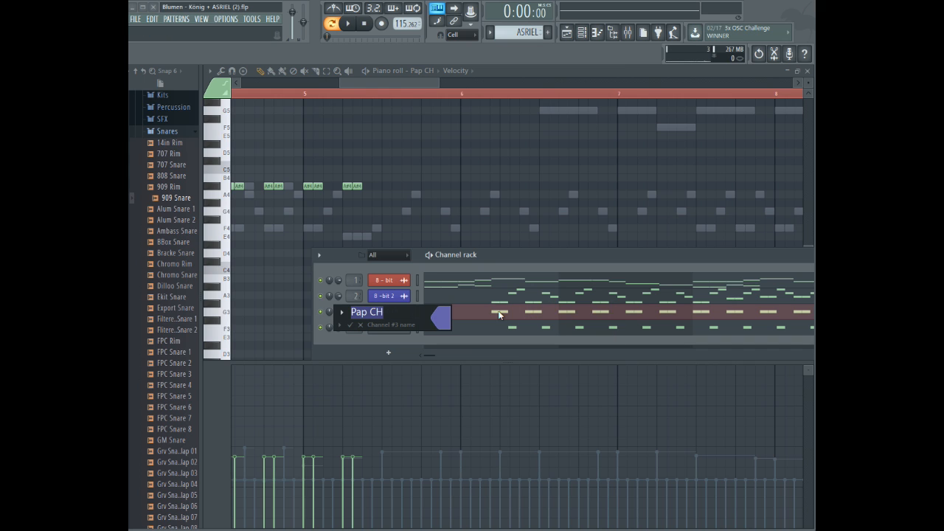
left_click(440, 319)
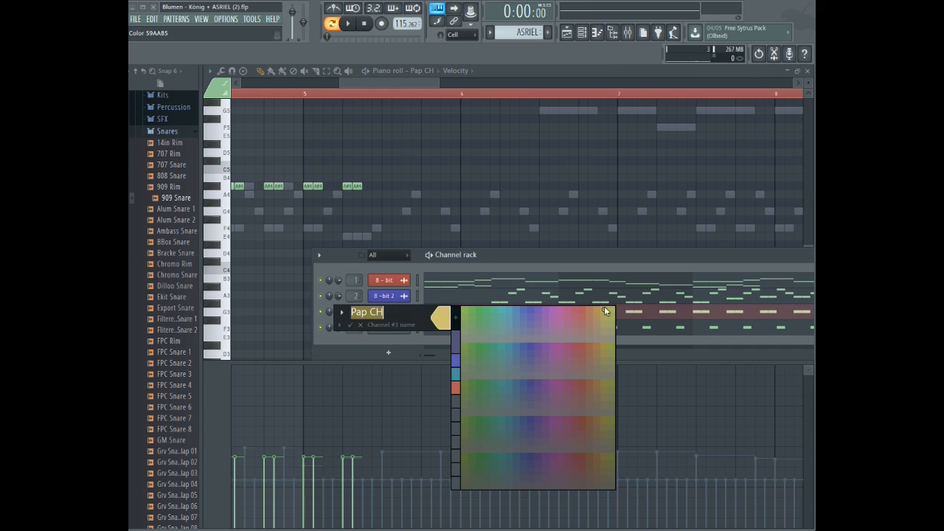
key("BackSpace")
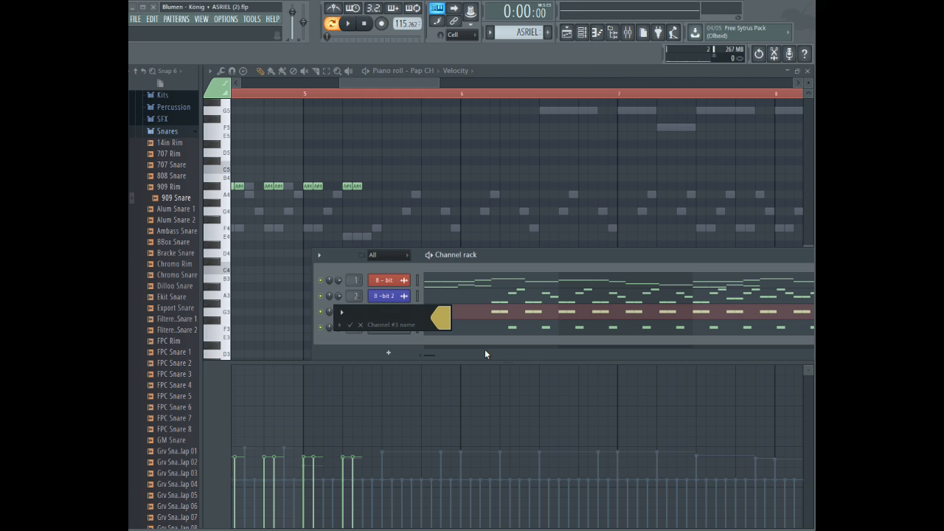
type("Chord")
key("BackSpace")
key("BackSpace")
key("BackSpace")
key("BackSpace")
key("BackSpace")
type("Closed H")
key("BackSpace")
key("BackSpace")
key("BackSpace")
key("BackSpace")
key("BackSpace")
key("BackSpace")
key("BackSpace")
key("BackSpace")
- Name the yellow hat channel Hat 1 and accept the changes
type("Hat 1")
left_click(351, 325)
- Rename the 909 Snare channel as Snare 1 and give it a blue colour
right_click(372, 326)
left_click(442, 338)
type("Snare 1")
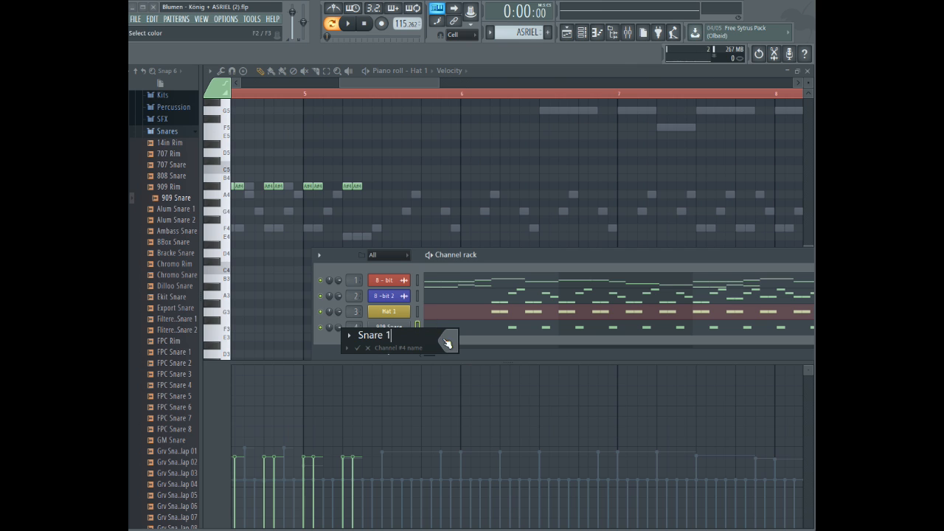
left_click(447, 340)
left_click(522, 370)
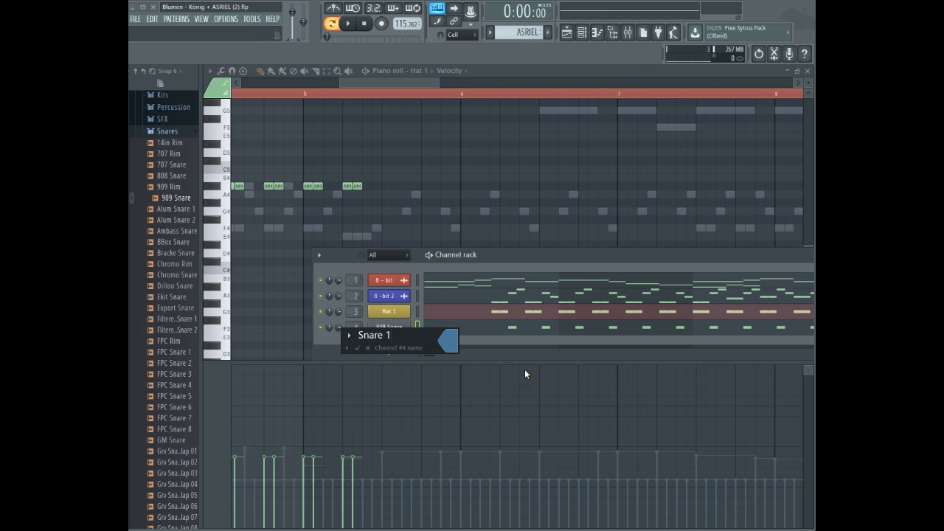
- Assign a drum icon to the Snare 1 channel and accept the changes
left_click(350, 334)
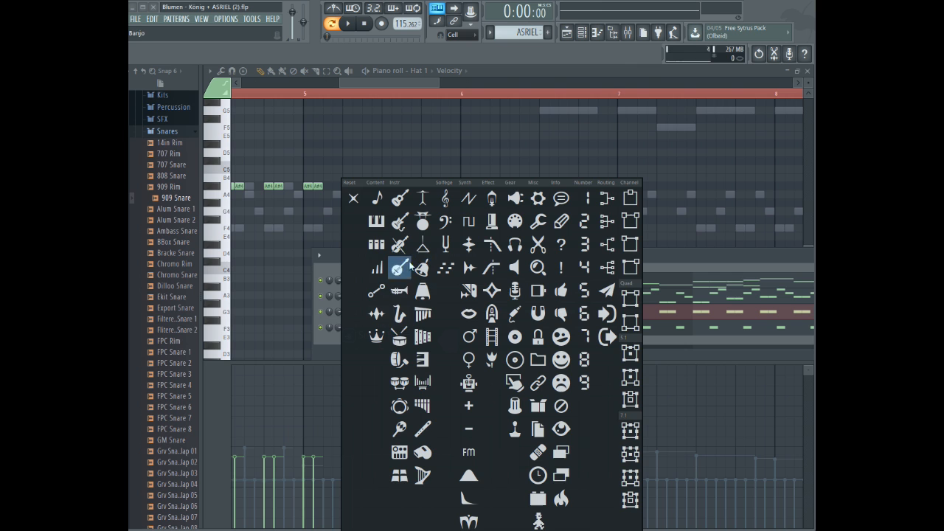
left_click(399, 359)
key("Return")
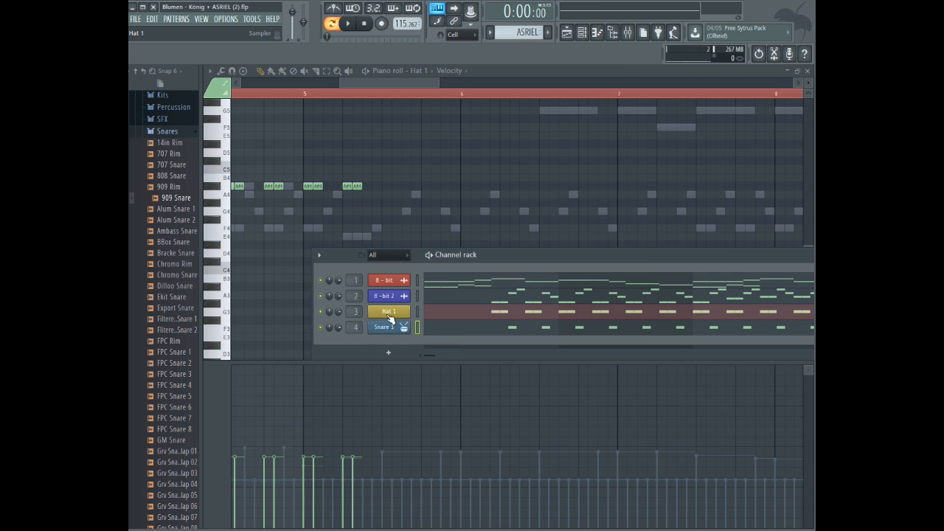
- Assign a hi-hat stand icon to the Hat 1 channel and accept the change
right_click(404, 311)
left_click(426, 326)
left_click(348, 320)
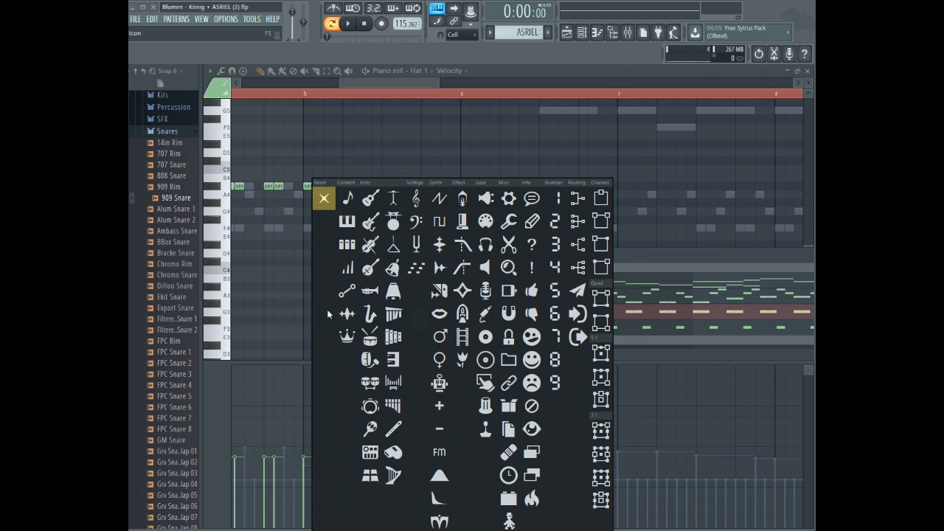
left_click(394, 222)
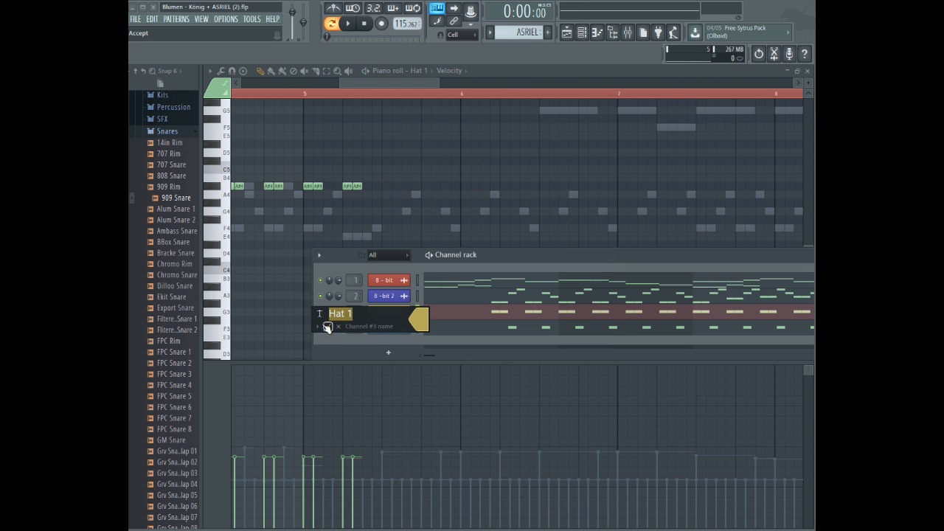
key("Return")
- Play back the pattern while viewing the Hat 1 notes from bar 5 onward
key("space")
left_click_drag(416, 80, 420, 80)
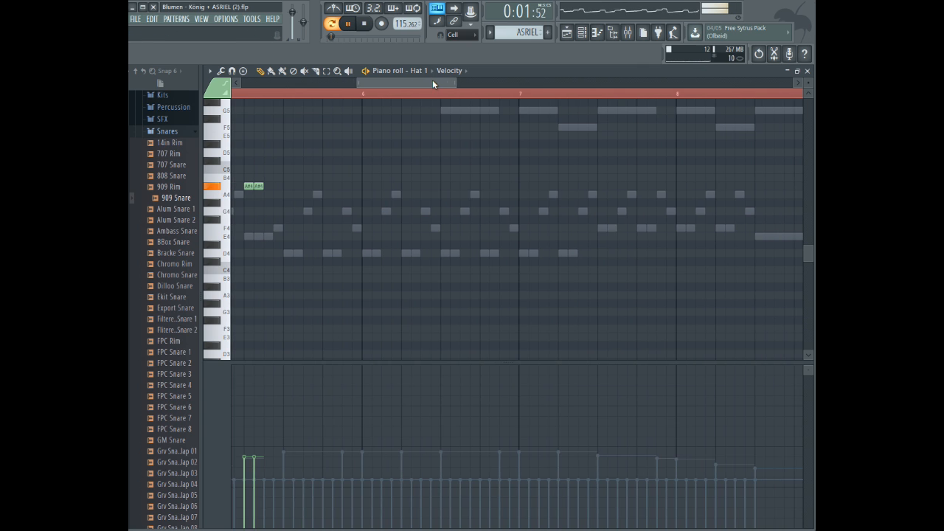
key("space")
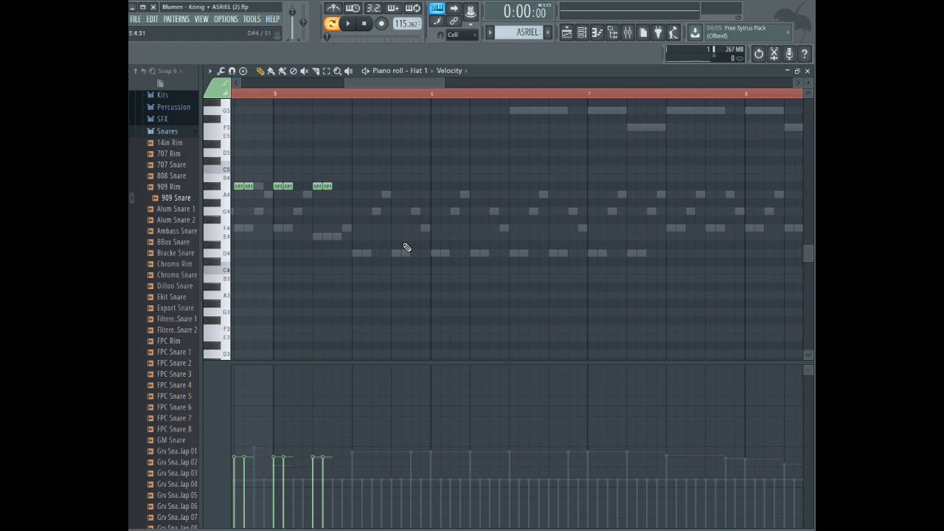
- Audition the 707, 808 and Bracke CH 2 hat samples in the Hats folder of the drum packs
scroll(184, 155, "up", 8)
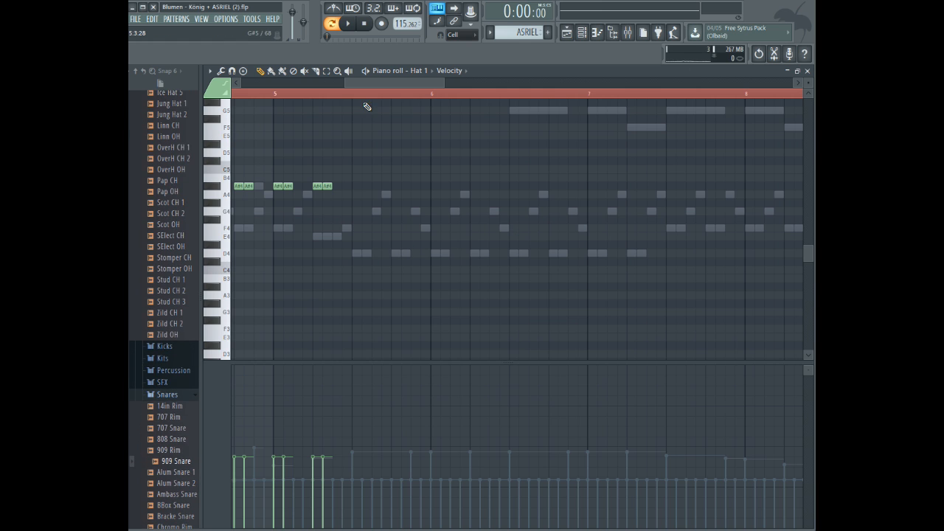
left_click(409, 71)
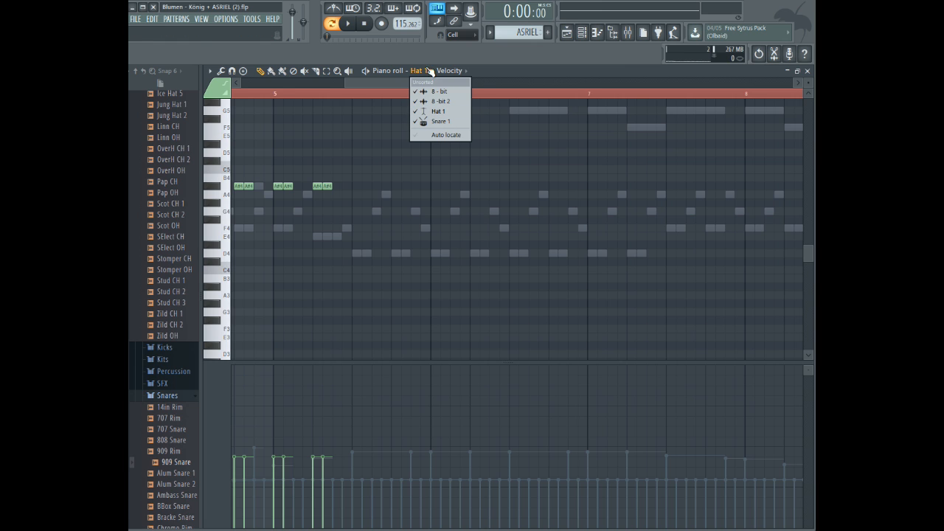
scroll(166, 229, "up", 5)
scroll(145, 177, "up", 1)
scroll(145, 174, "up", 4)
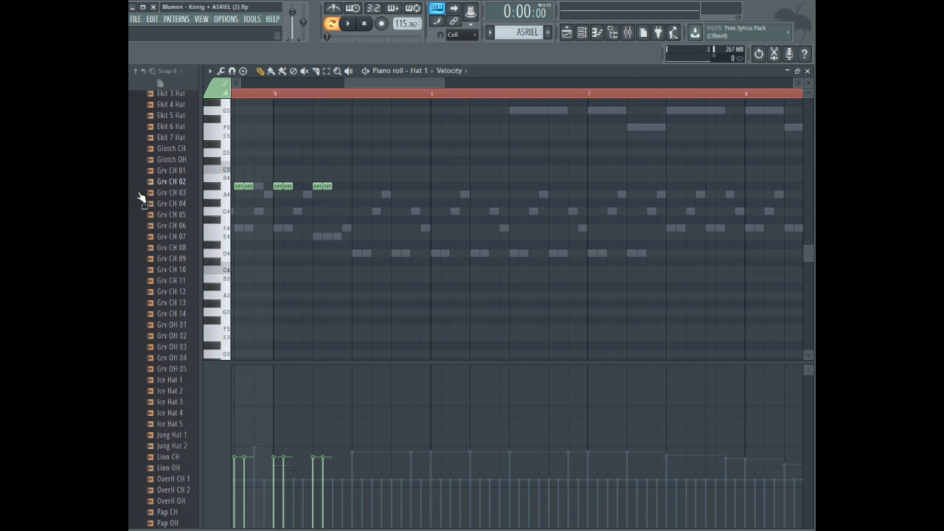
scroll(151, 214, "up", 2)
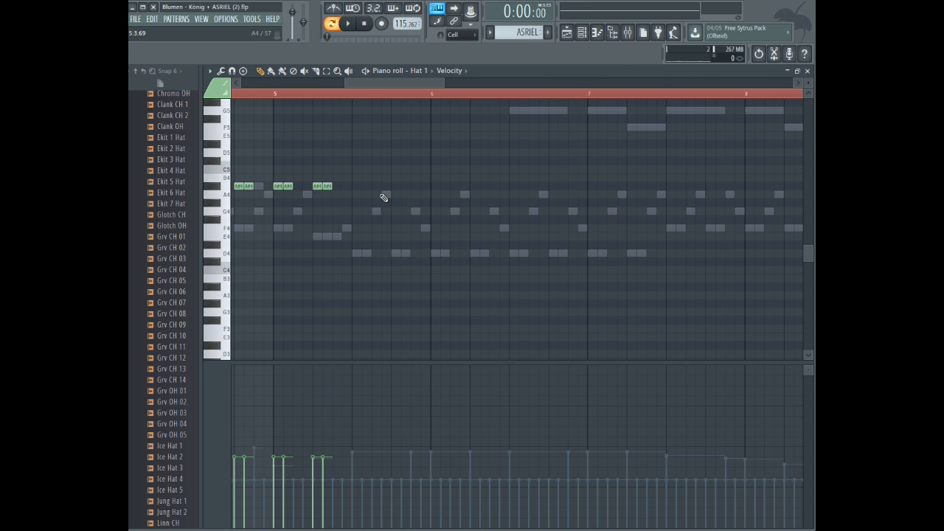
scroll(152, 218, "up", 2)
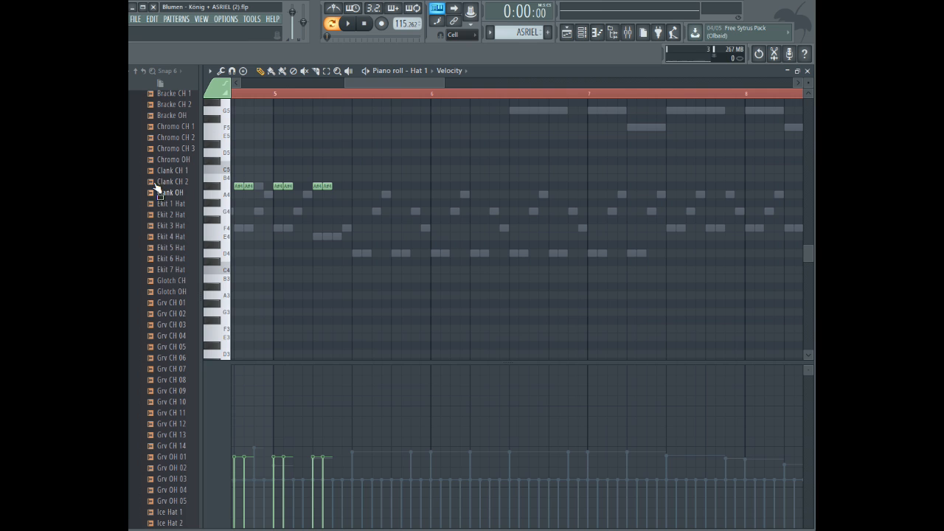
left_click(165, 150)
scroll(182, 196, "up", 8)
left_click(170, 249)
left_click(168, 259)
left_click(168, 270)
left_click(170, 281)
left_click(174, 368)
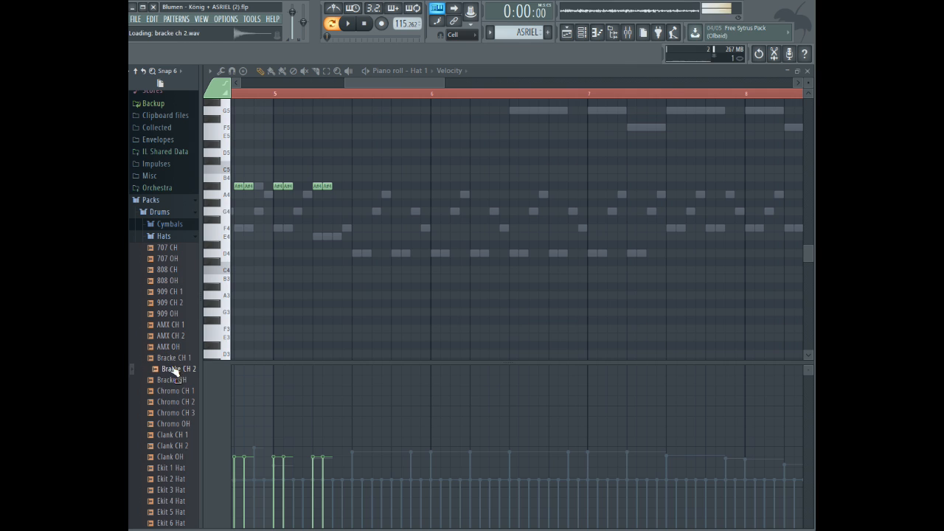
- Audition more hat samples further down the Hats folder
scroll(174, 376, "down", 6)
left_click(174, 347)
left_click(174, 358)
left_click(175, 369)
left_click(177, 379)
scroll(177, 361, "down", 4)
left_click(175, 259)
left_click(175, 271)
left_click(173, 302)
left_click(172, 358)
left_click(172, 392)
left_click(172, 402)
left_click(172, 413)
- Audition the last Grv OH samples and open Grv OH 05 in a new channel
scroll(177, 369, "down", 4)
left_click(174, 292)
left_click(174, 303)
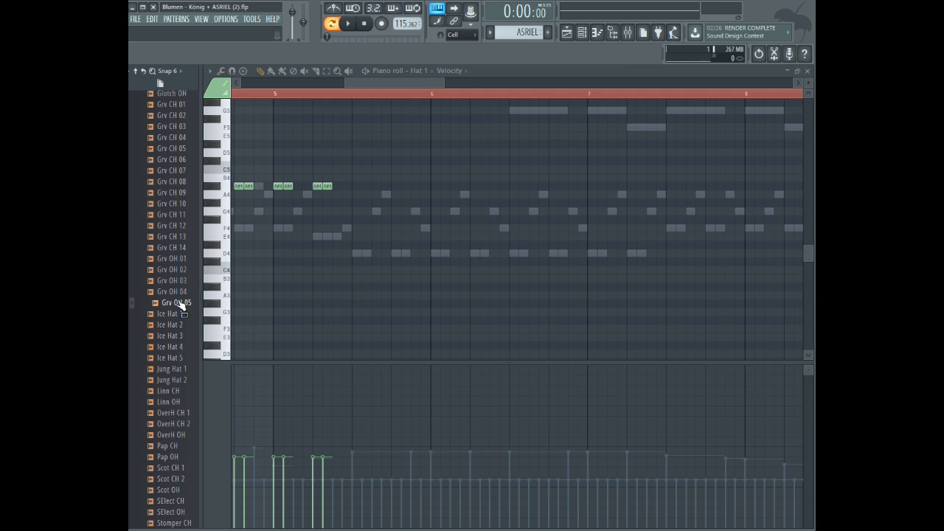
left_click(170, 415)
left_click(174, 303)
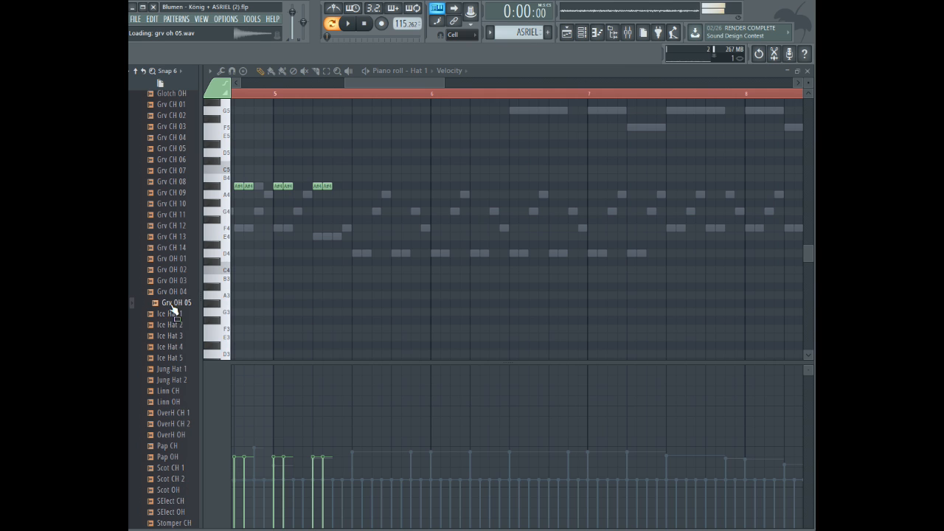
right_click(177, 303)
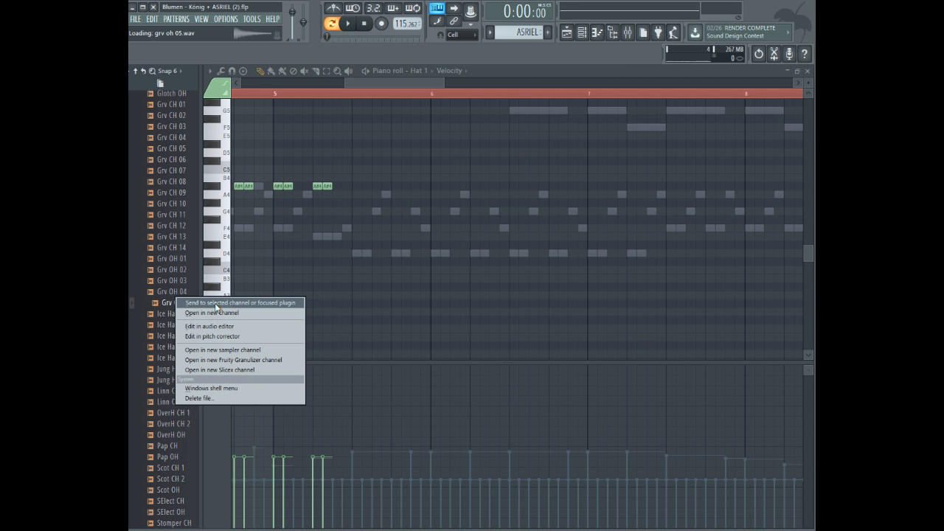
left_click(214, 312)
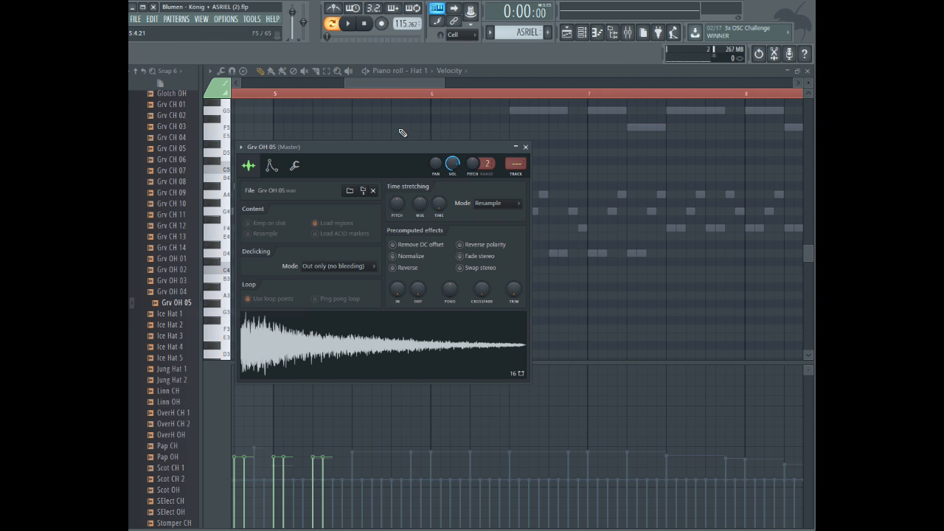
- Show the channel rack and the maximized mixer, and play the pattern to examine the levels on the mixer inserts
left_click(582, 32)
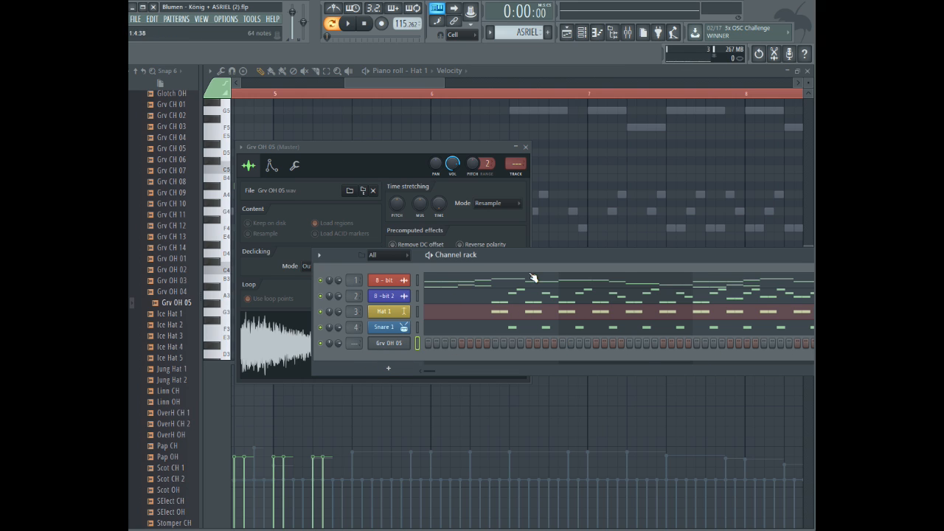
left_click_drag(626, 254, 592, 255)
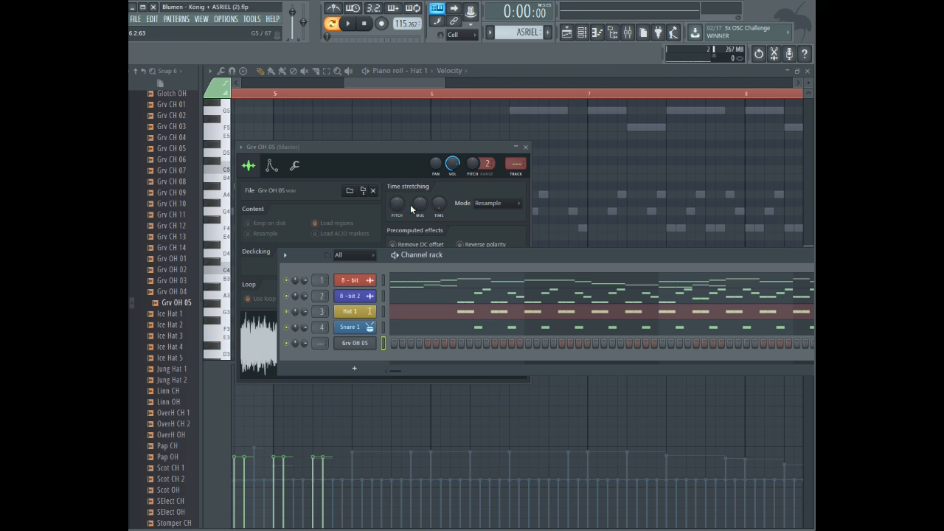
left_click(629, 34)
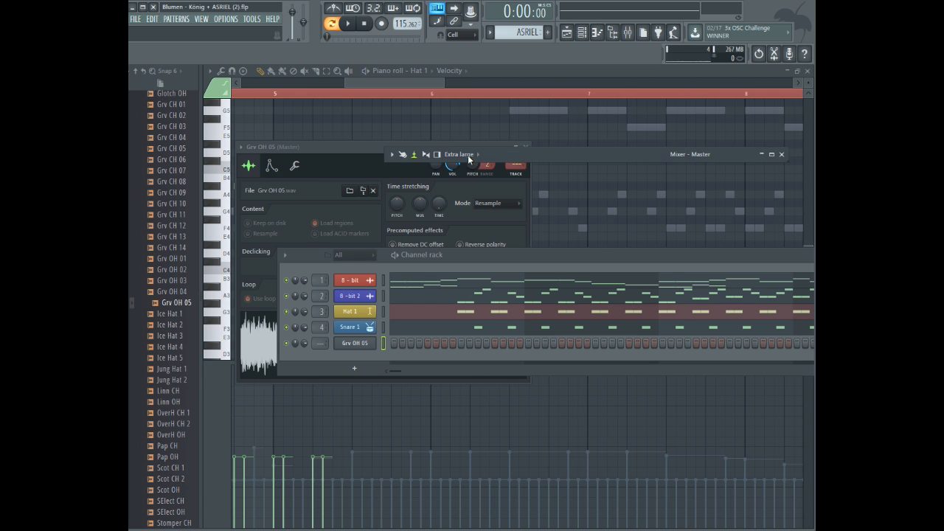
left_click(751, 157)
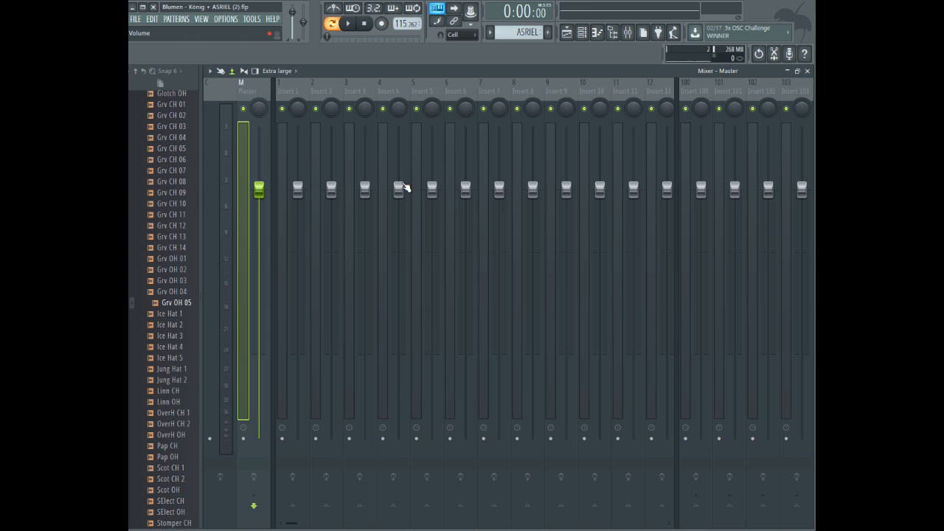
key("space")
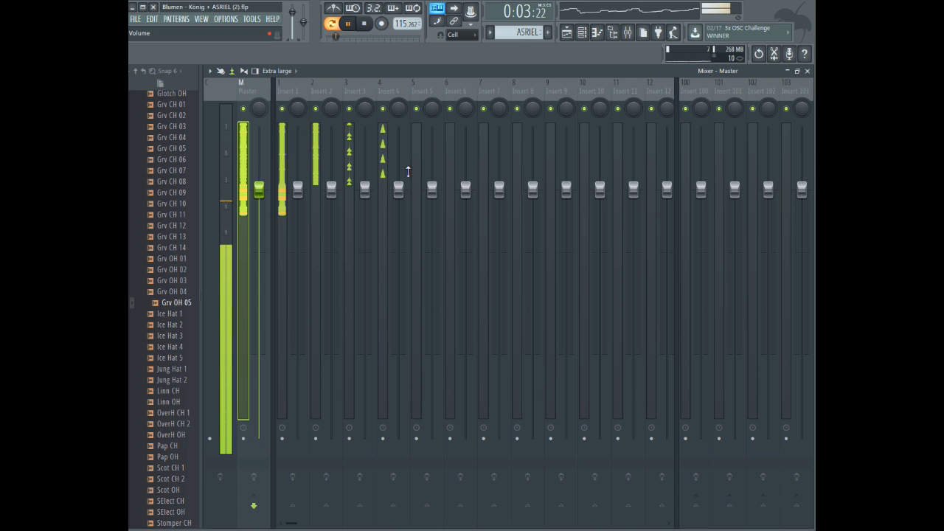
key("space")
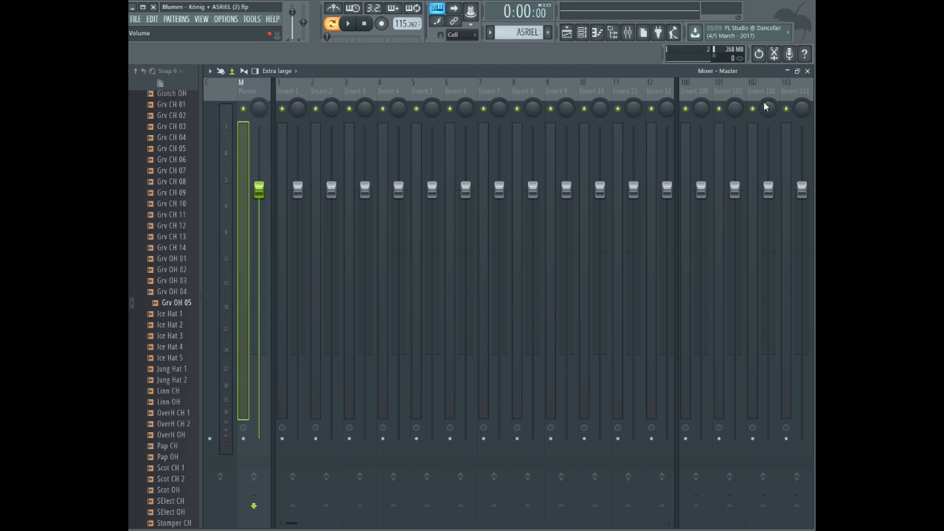
left_click(788, 71)
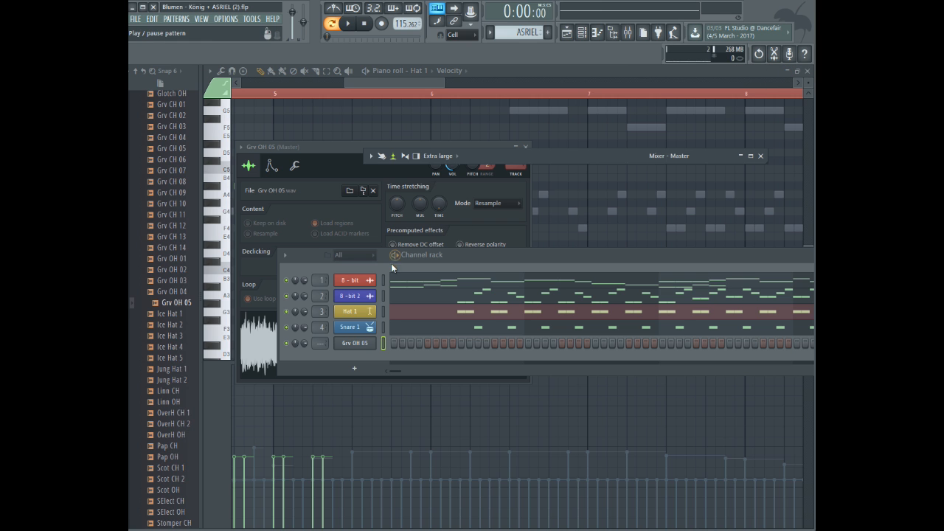
- Route the Snare 1 and Grv OH 05 channels to mixer track 3
scroll(320, 343, "up", 2)
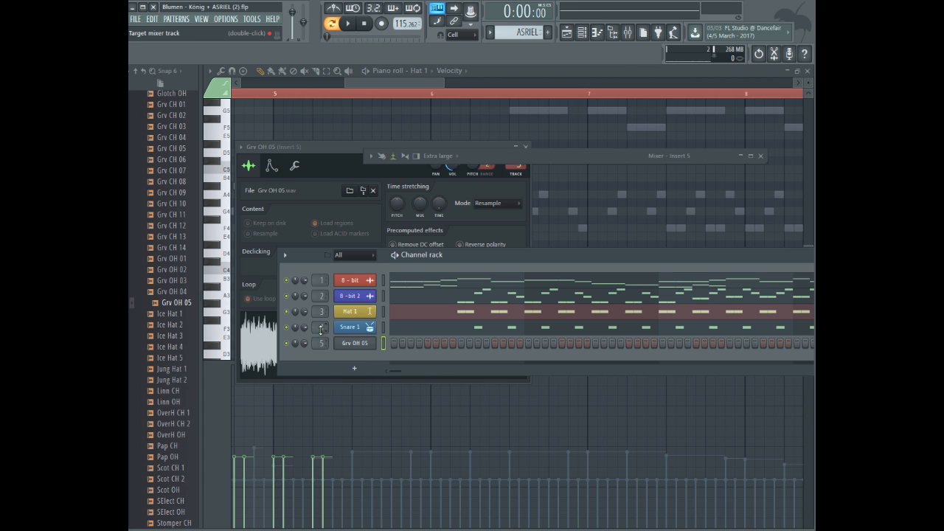
scroll(321, 344, "down", 1)
scroll(320, 344, "up", 1)
left_click(750, 156)
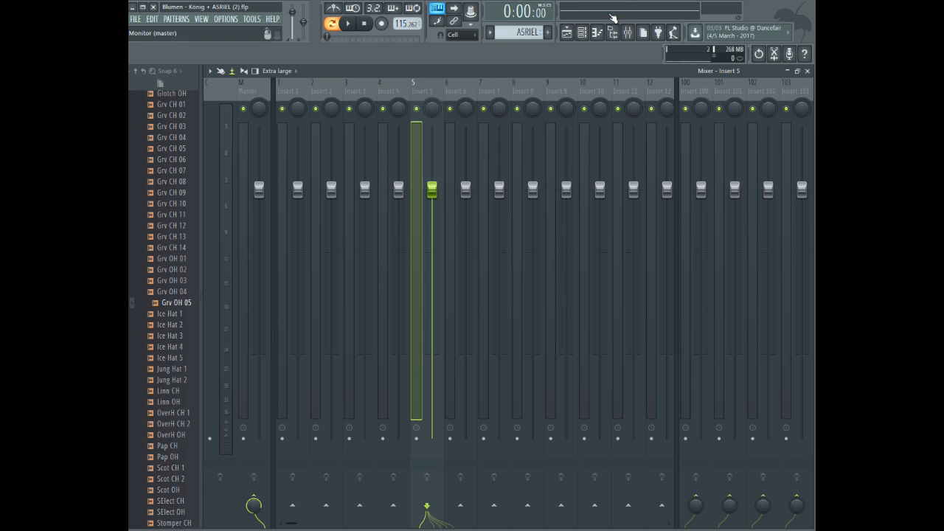
left_click(787, 71)
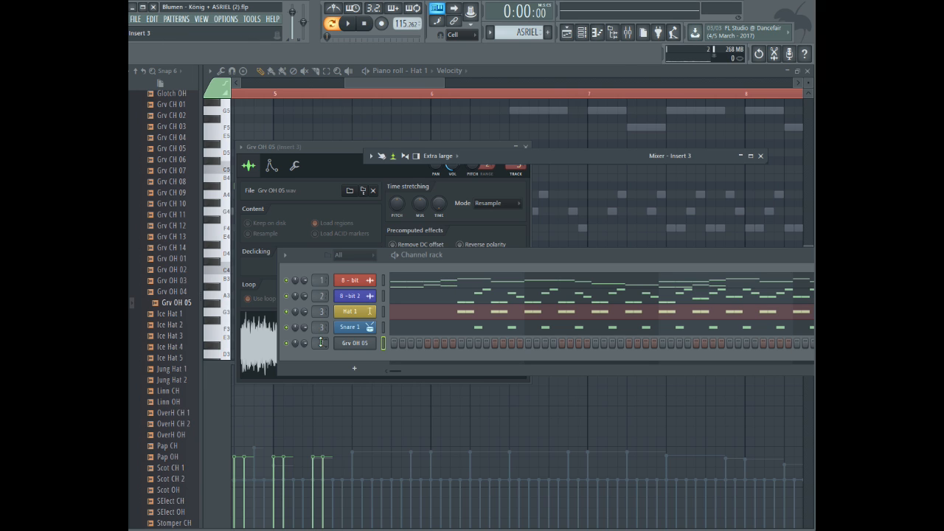
- Rename the Grv OH 05 channel as Hat 2 and give it a pink colour
right_click(350, 347)
left_click(427, 357)
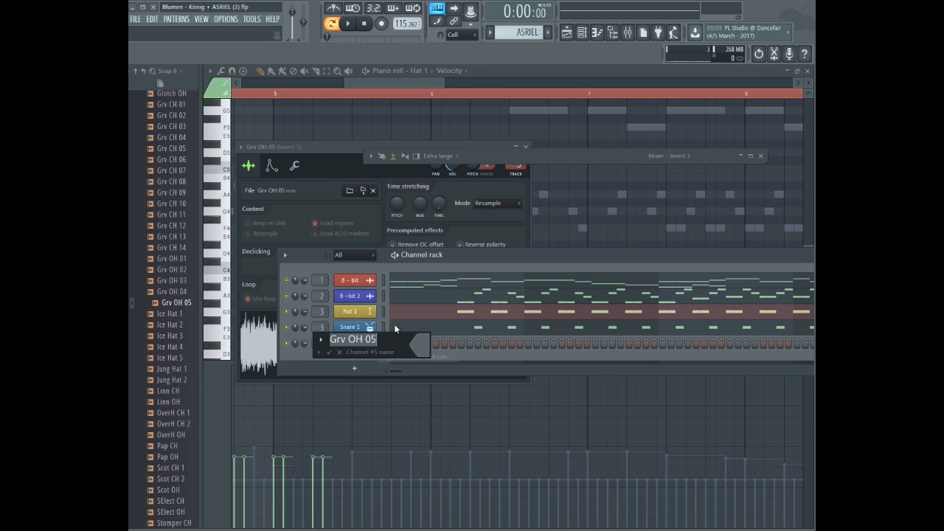
key("BackSpace")
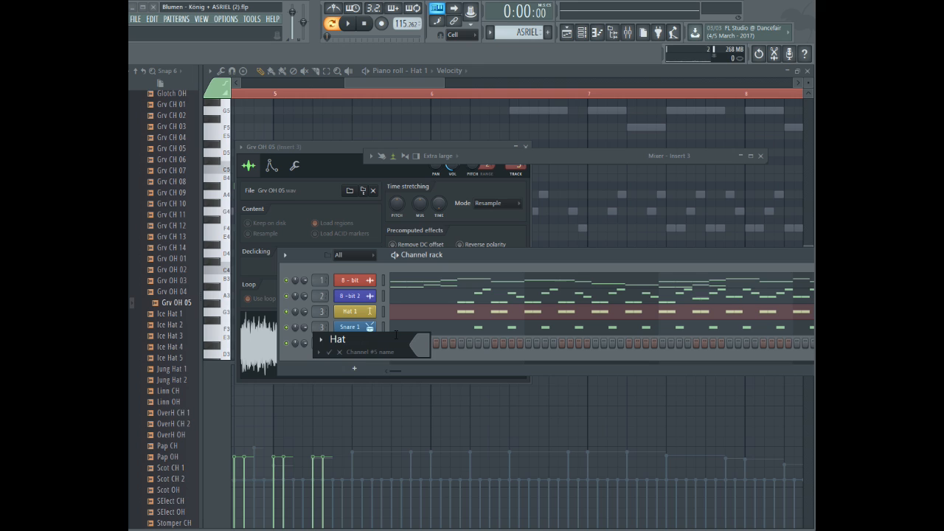
left_click(418, 344)
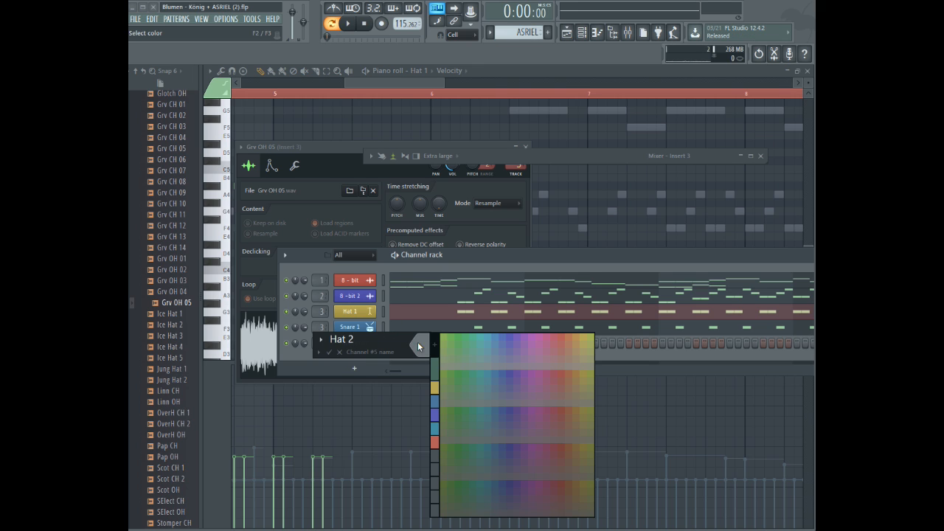
left_click(537, 338)
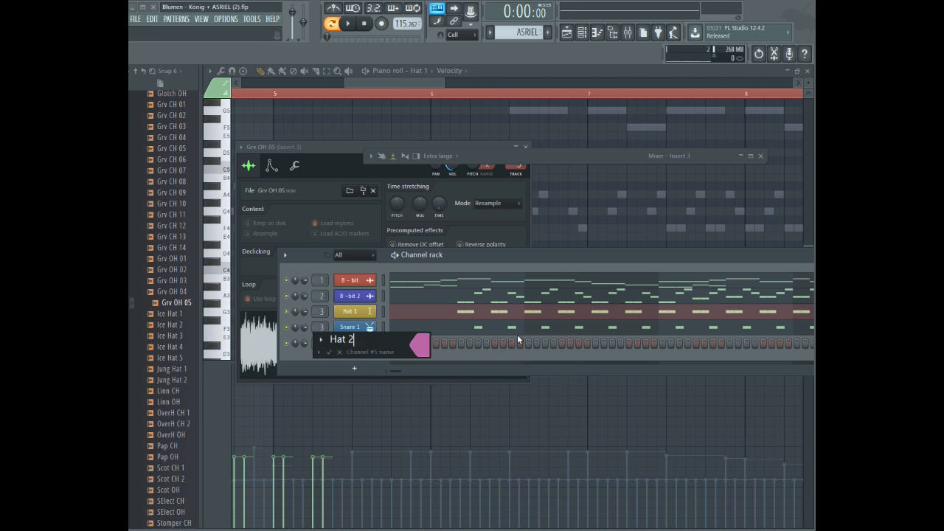
- Assign a hi-hat stand icon to the Hat 2 channel and accept the changes
left_click(321, 341)
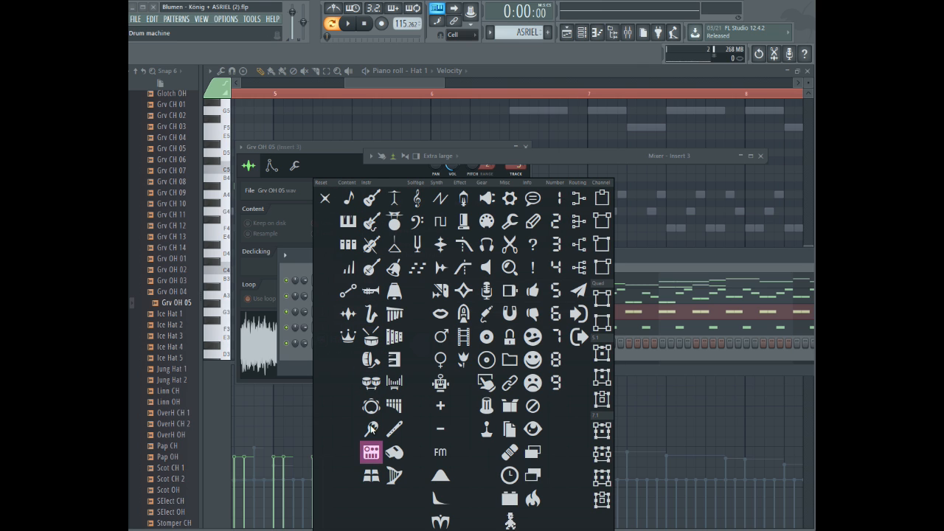
left_click(385, 222)
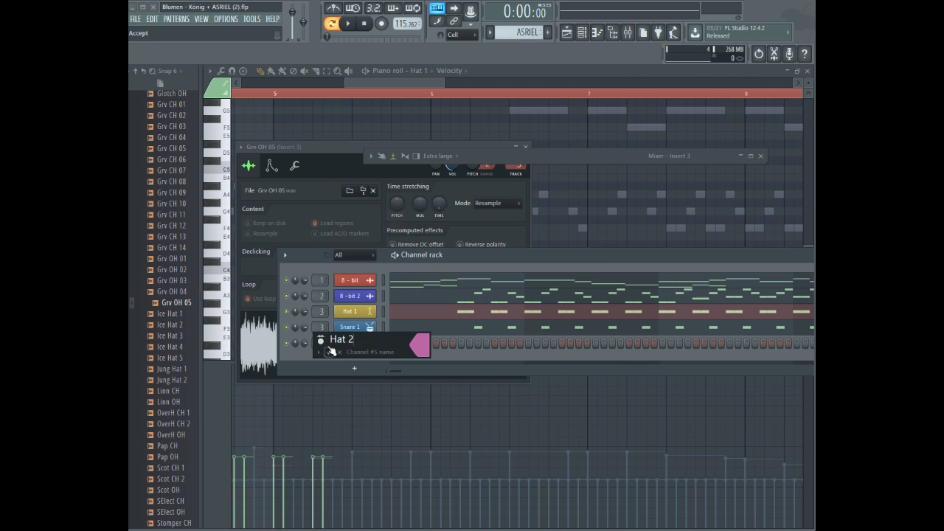
left_click(322, 341)
left_click(395, 197)
left_click(329, 352)
- Add A#4 notes in the Hat 1 piano roll on beats 3 and 4 of bar 5 and beat 1 of bar 6
left_click(426, 77)
left_click(364, 185)
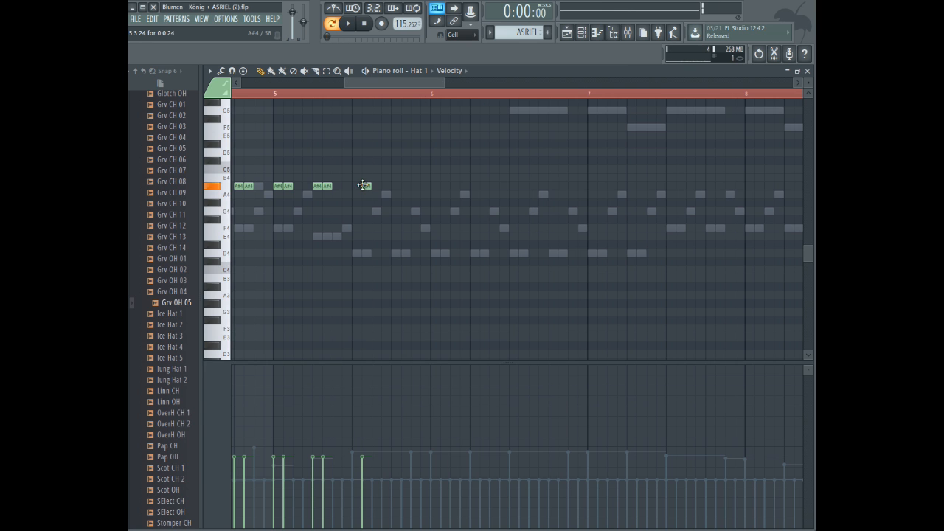
right_click(364, 185)
scroll(384, 193, "up", 3)
left_click(357, 235)
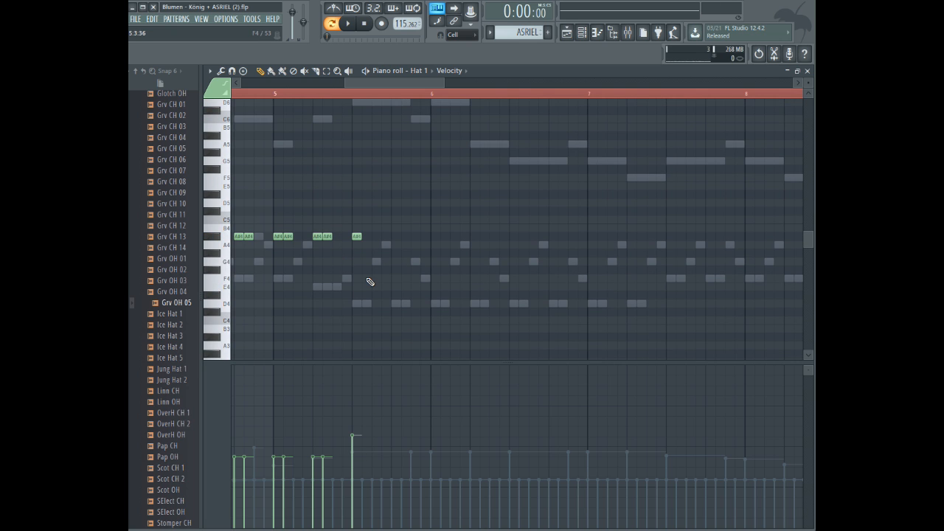
scroll(383, 306, "up", 2)
left_click(396, 262)
left_click(433, 263)
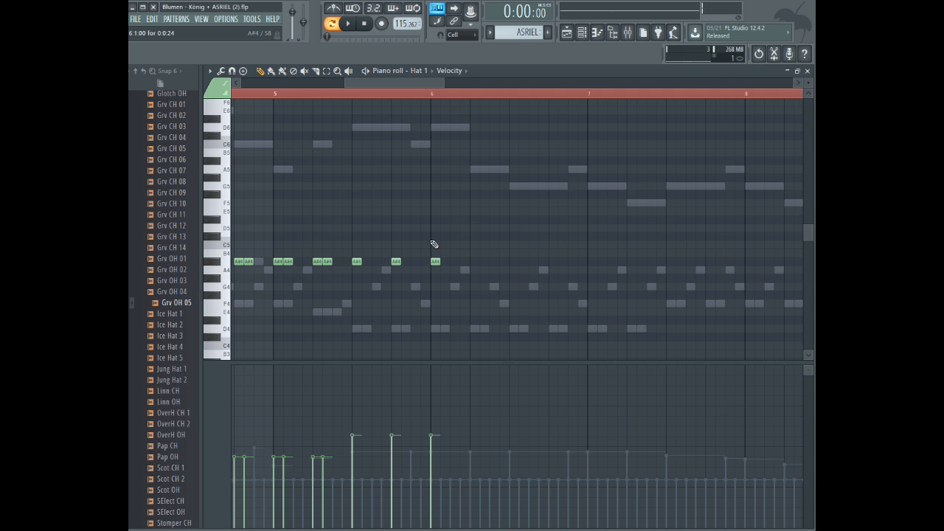
- Play from beat 3 of bar 5 and add another A#4 hat note on beat 2 of bar 6
left_click(340, 96)
key("space")
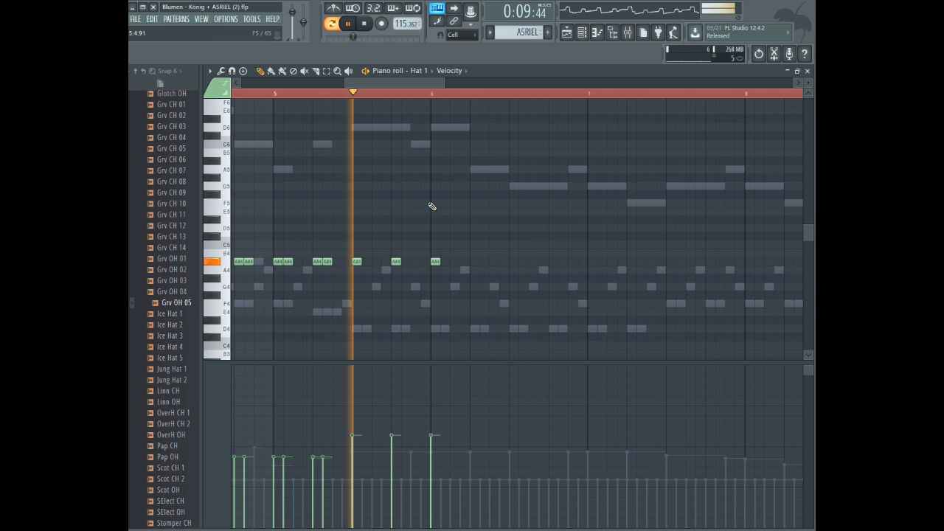
left_click(474, 262)
key("space")
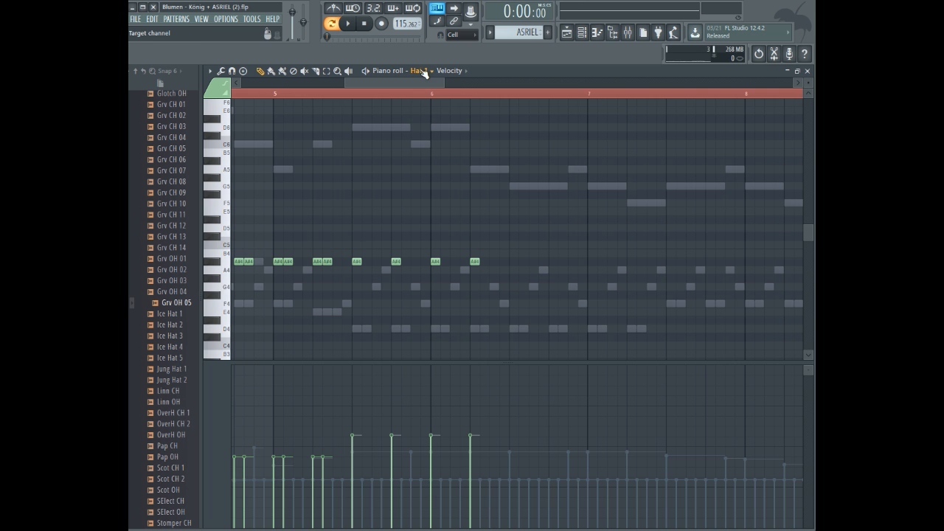
- Add the FPC Snare 1 sample from the Snares folder as a new channel and open its piano roll
scroll(141, 194, "down", 15)
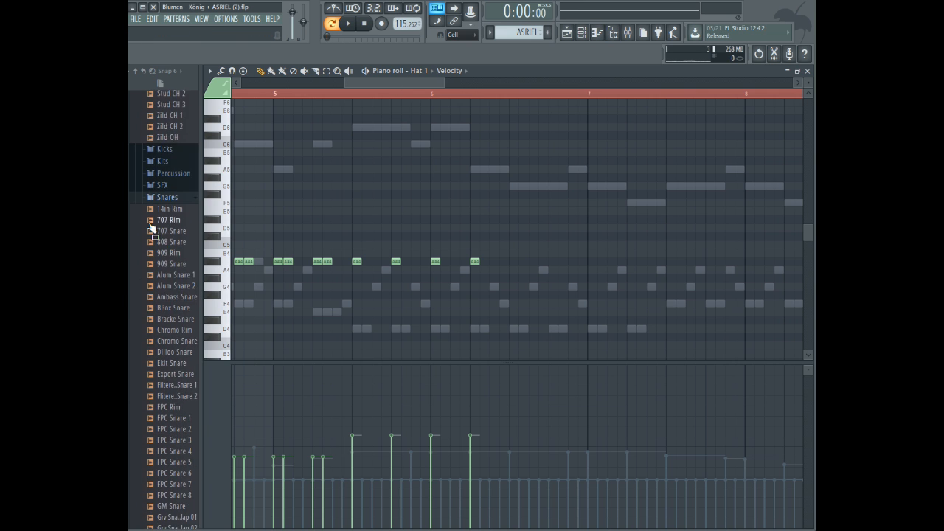
scroll(160, 203, "up", 2)
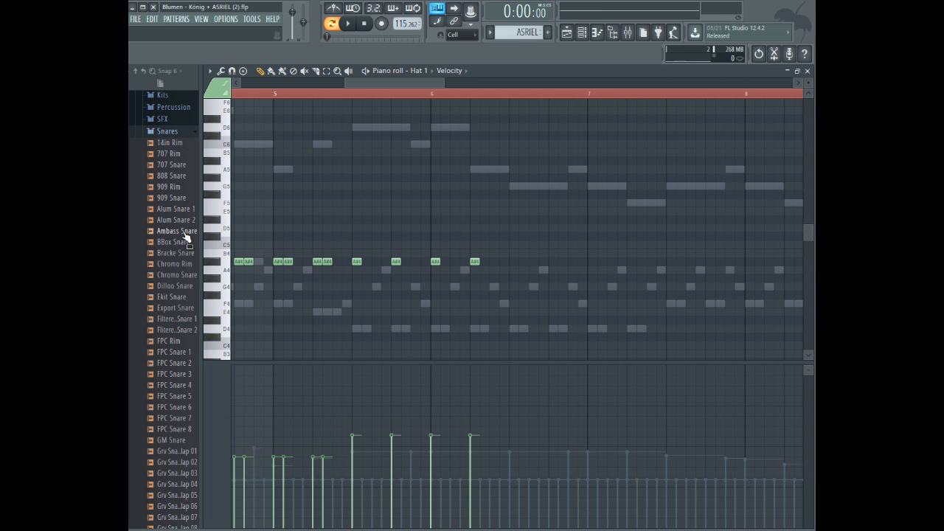
left_click(184, 354)
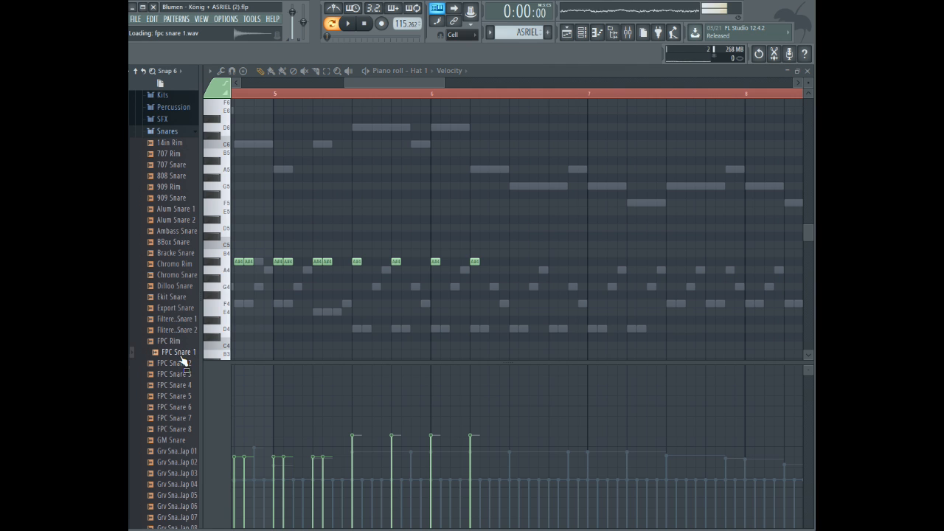
right_click(192, 351)
left_click(200, 361)
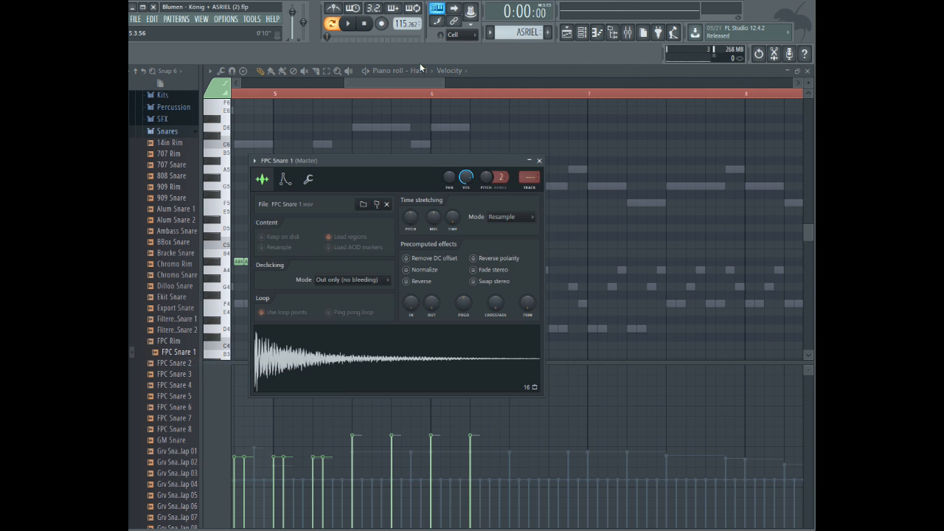
left_click(417, 71)
left_click(425, 137)
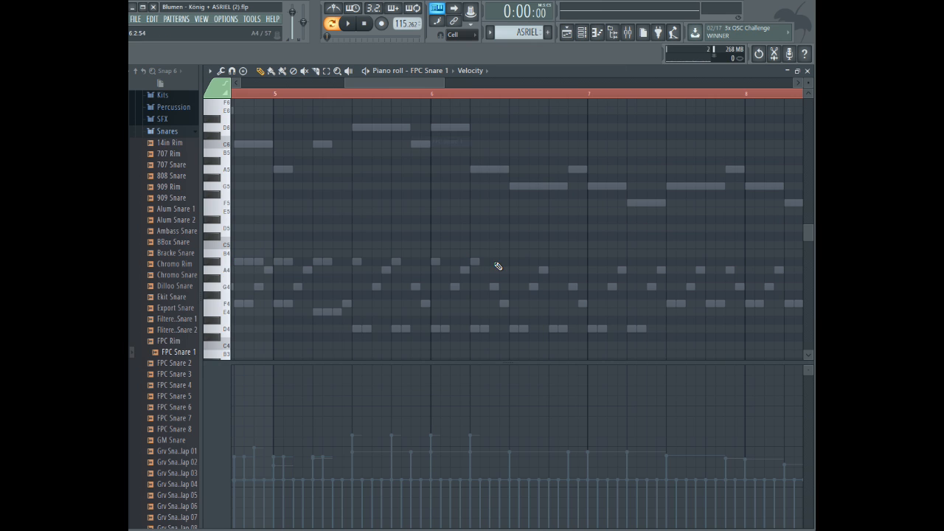
double_click(511, 262)
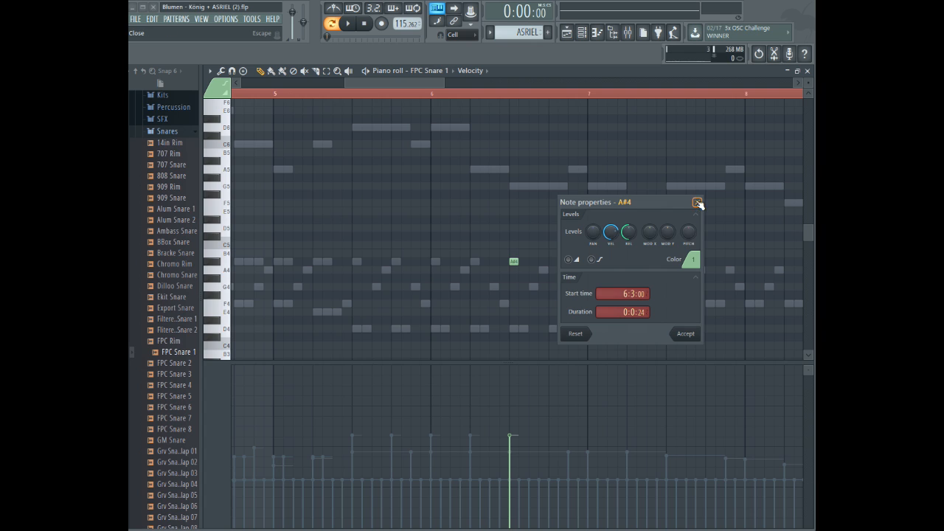
left_click(698, 203)
right_click(514, 263)
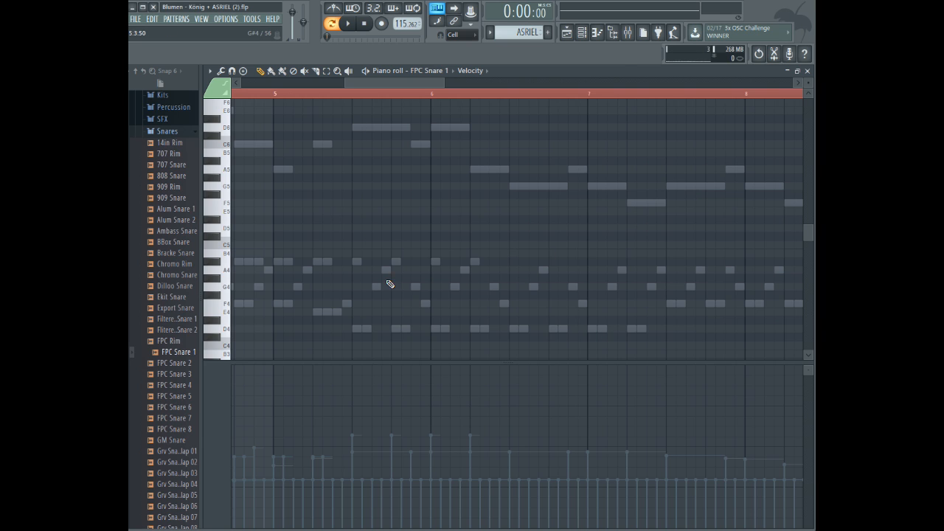
- Add A#4 snare notes on the offbeats of beats 3 and 4 in bar 5 and beats 1 and 2 in bar 6, and play them
left_click(376, 262)
key("space")
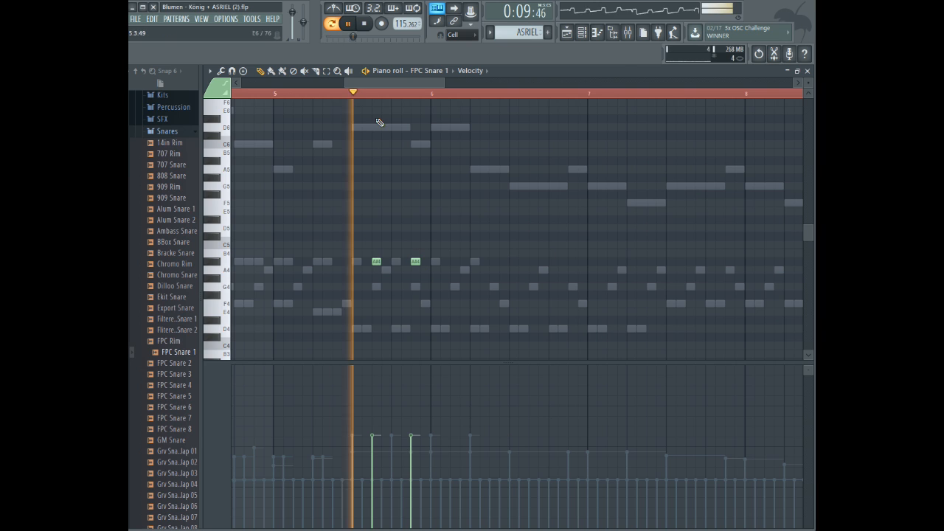
left_click(455, 261)
left_click(495, 262)
key("space")
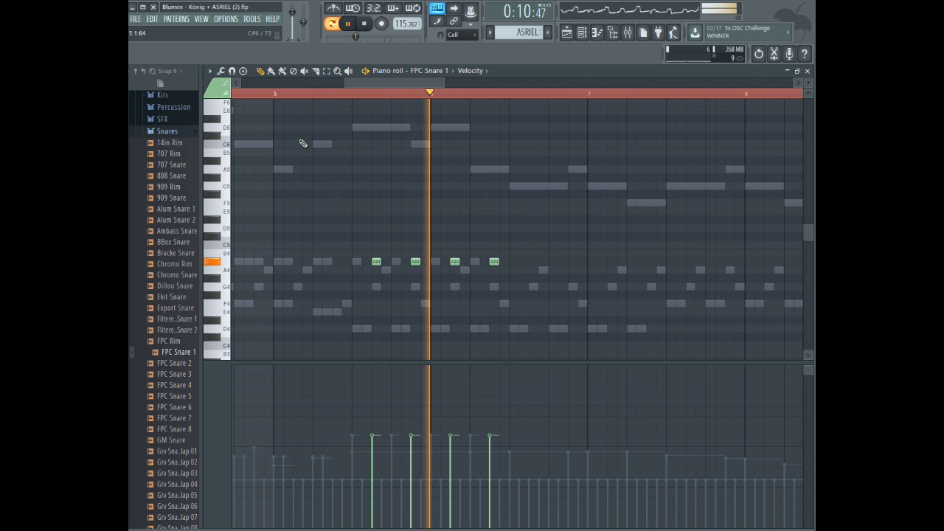
key("space")
- Delete the four A#4 notes from beat 3 of bar 5 to beat 2 of bar 6 in the Hat 1 piano roll
left_click(433, 75)
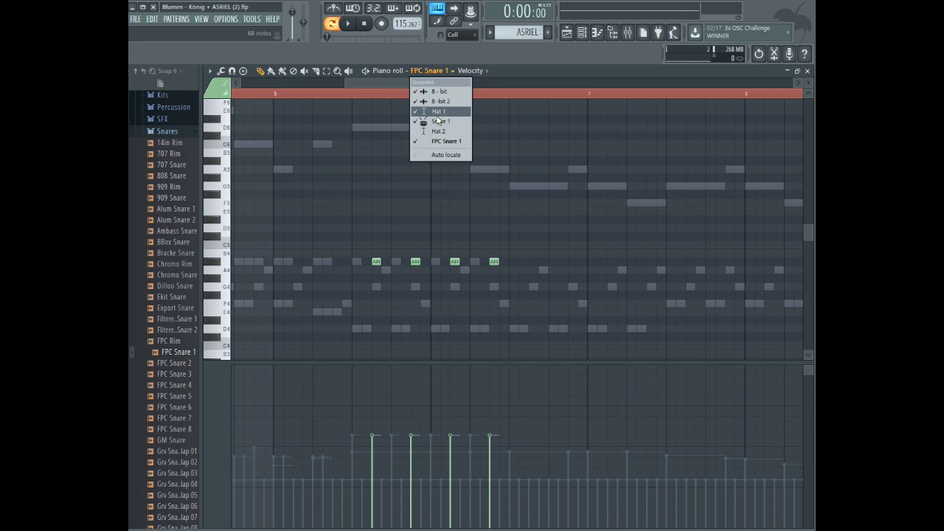
left_click(440, 132)
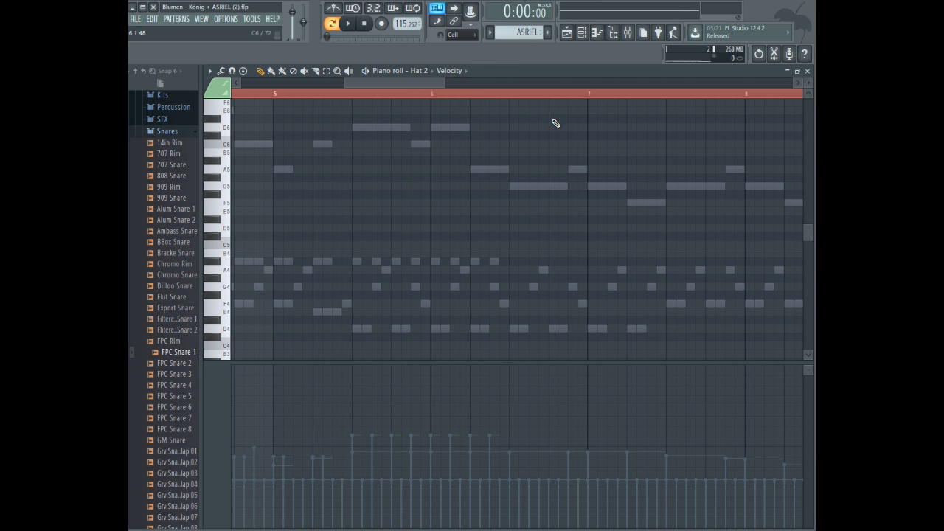
left_click(431, 72)
left_click(430, 72)
left_click(419, 71)
left_click(440, 122)
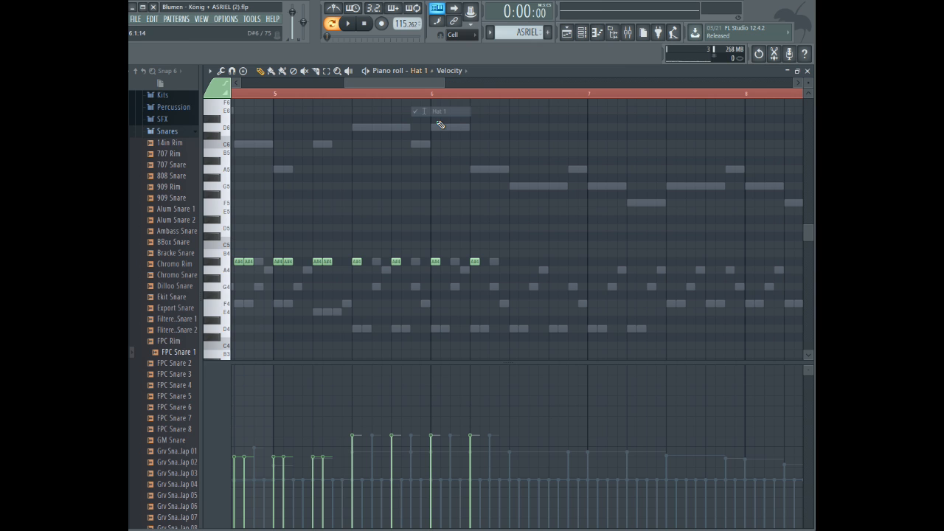
right_click(357, 261)
right_click(396, 261)
right_click(435, 261)
right_click(474, 261)
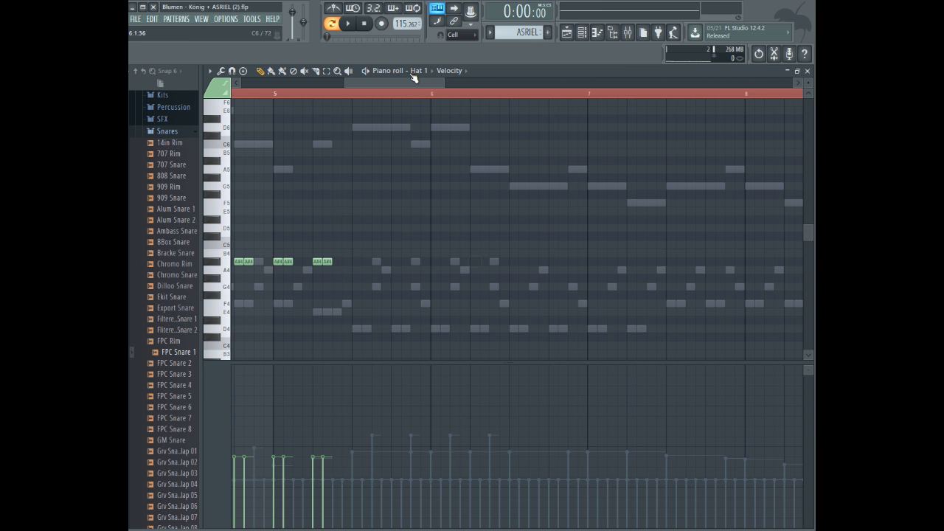
- Add A#4 notes in the Hat 2 piano roll on beats 3 and 4 of bar 5 and beats 1 and 2 of bar 6, and play them
left_click(419, 71)
left_click(440, 131)
left_click(357, 262)
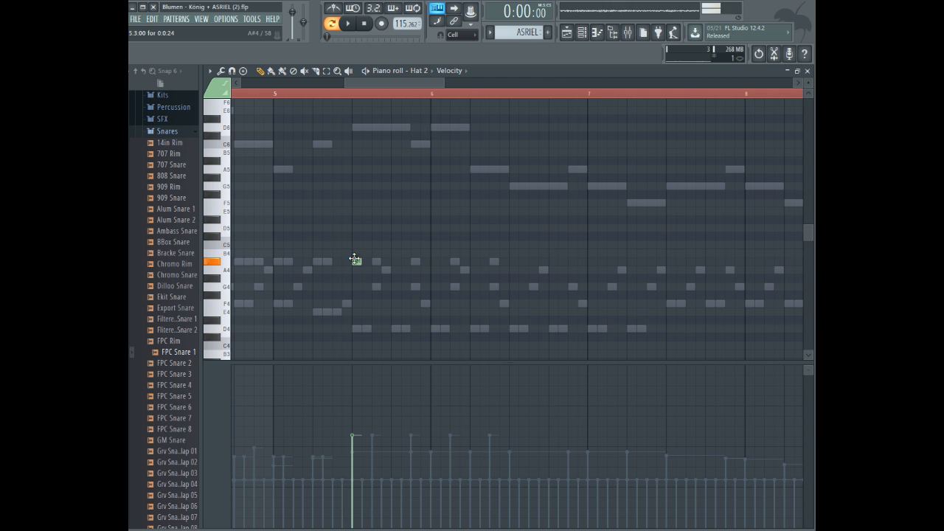
left_click(396, 261)
left_click(435, 261)
left_click(474, 261)
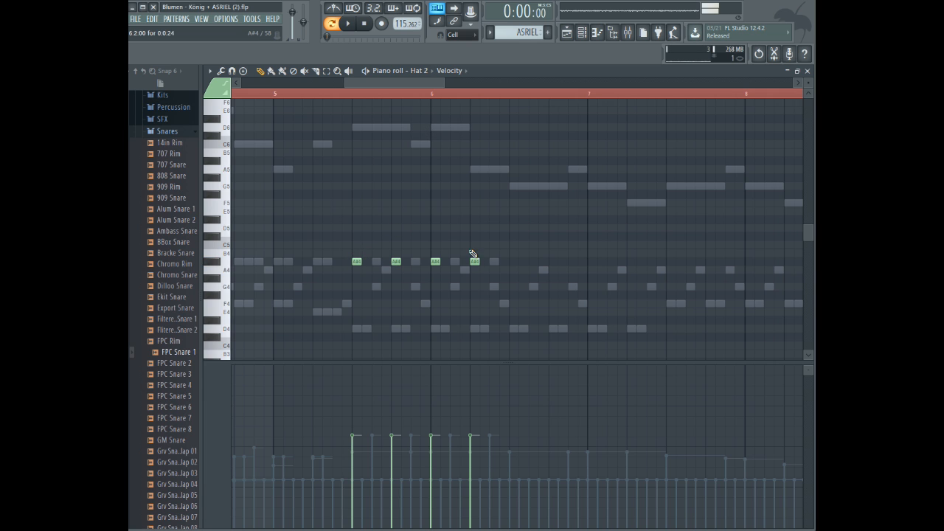
key("space")
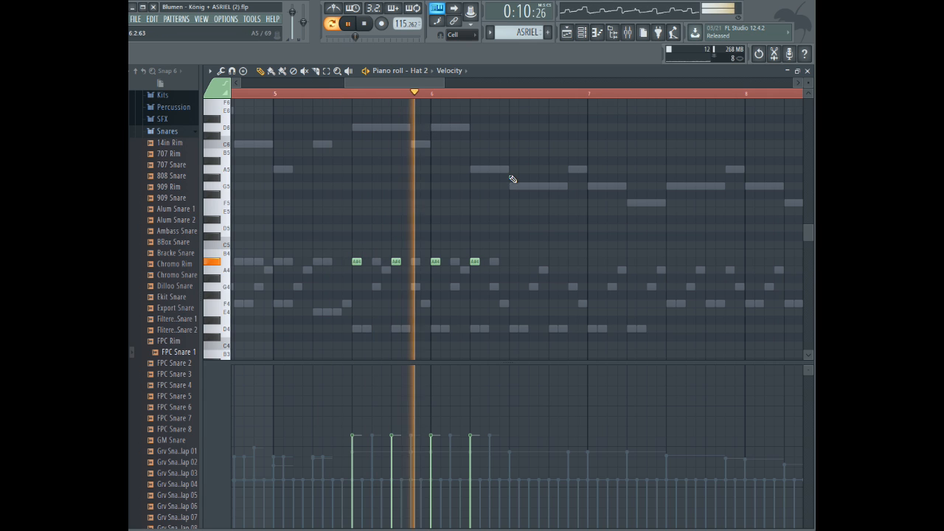
key("space")
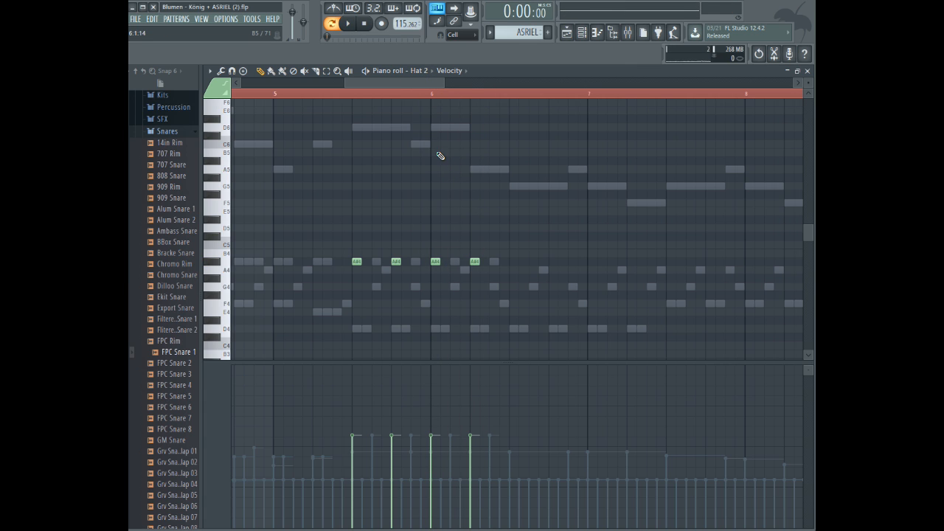
- Try FPC Snare 3 as the sample of the FPC Snare 1 channel and play it from the end of beat 2 in bar 5
left_click(421, 71)
left_click(442, 142)
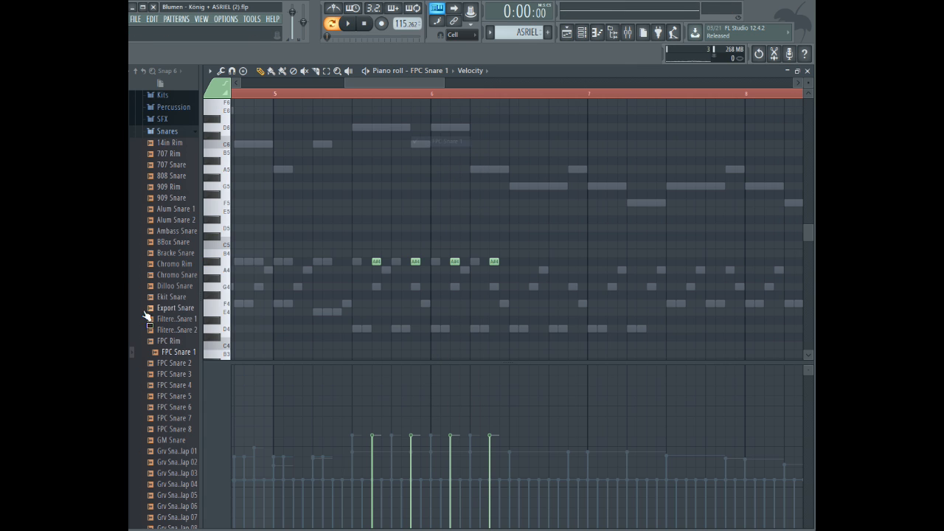
scroll(158, 295, "down", 4)
right_click(184, 242)
left_click(221, 242)
left_click(337, 96)
key("space")
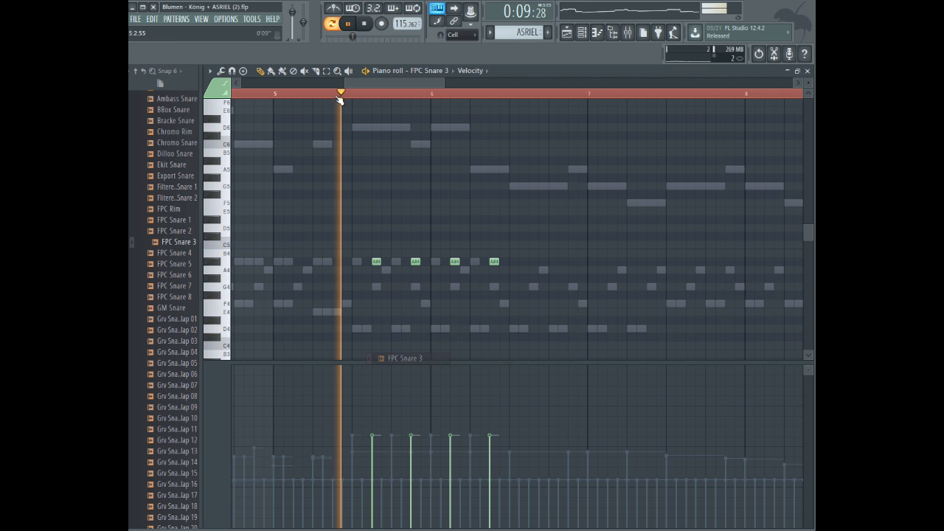
key("space")
- Replace the snare channel's sample with FPC Snare 4 and play it from beat 3 of bar 5
left_click(186, 255)
left_click(185, 265)
right_click(185, 255)
left_click(214, 253)
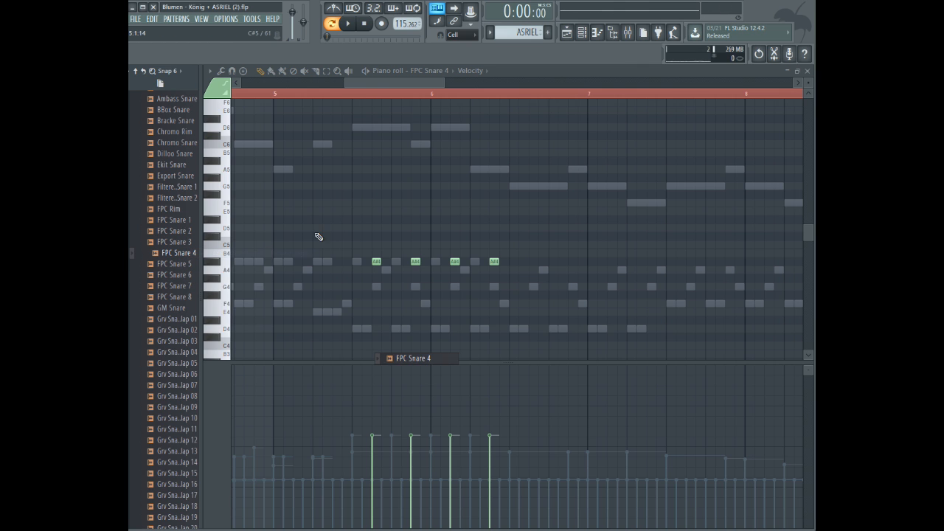
left_click(361, 94)
key("space")
- Raise the velocity of all four FPC Snare 4 notes to 127% and play them
key("ctrl+a")
double_click(376, 261)
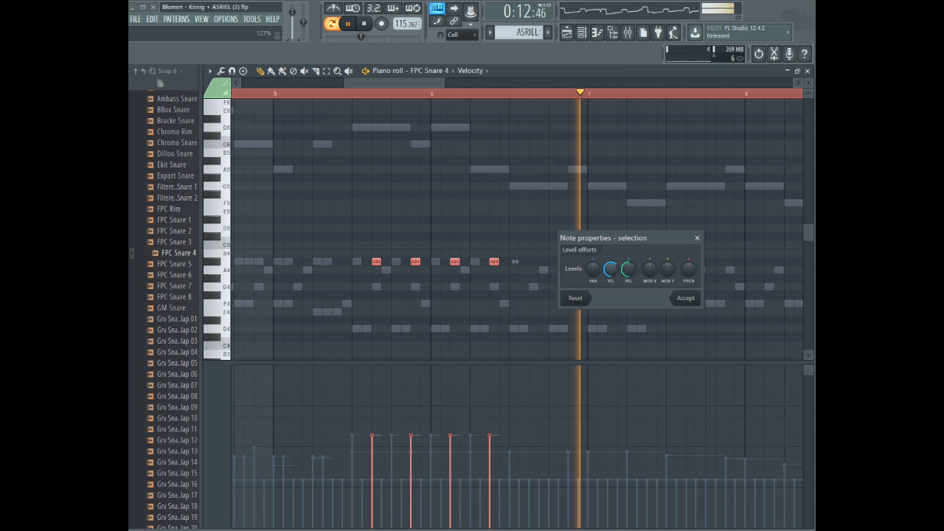
left_click(685, 298)
left_click(365, 93)
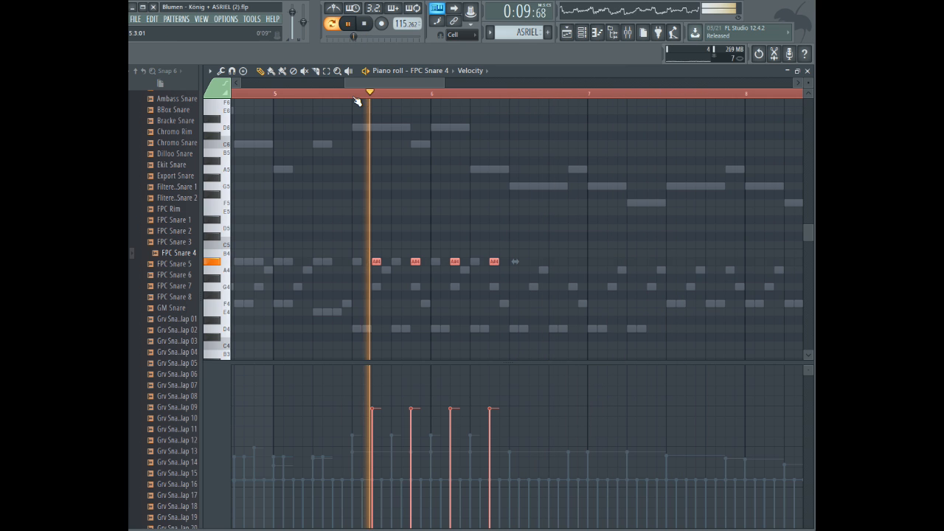
key("space")
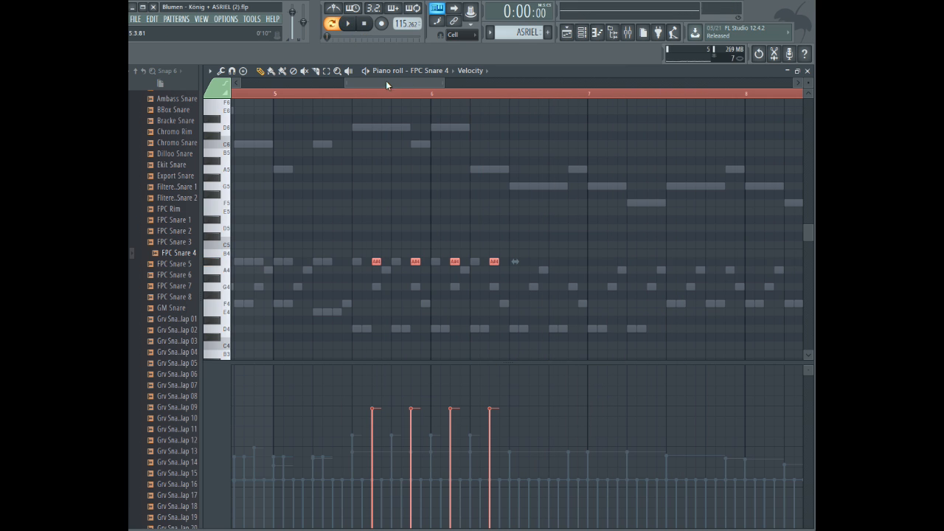
- Raise the velocity of the four Hat 2 notes slightly, keeping it below the snare's, and play from bar 5
left_click(425, 70)
left_click(439, 131)
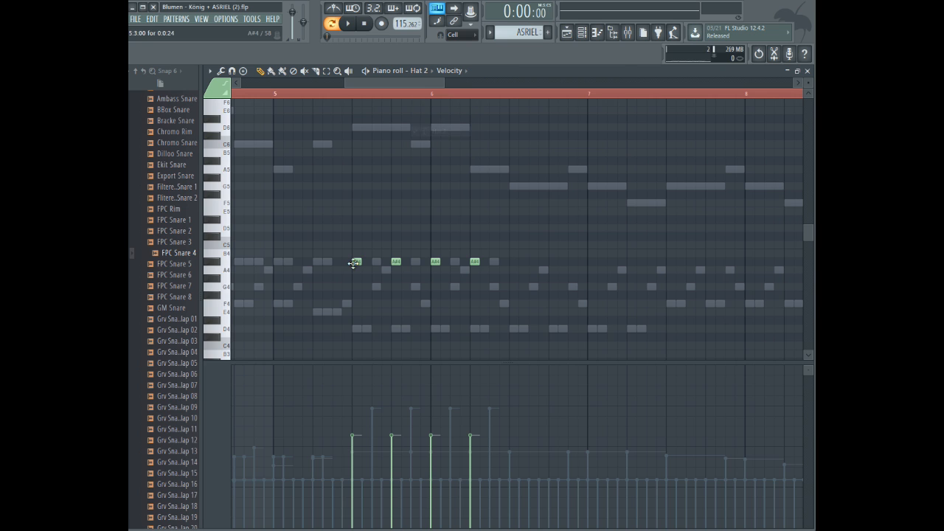
double_click(355, 263)
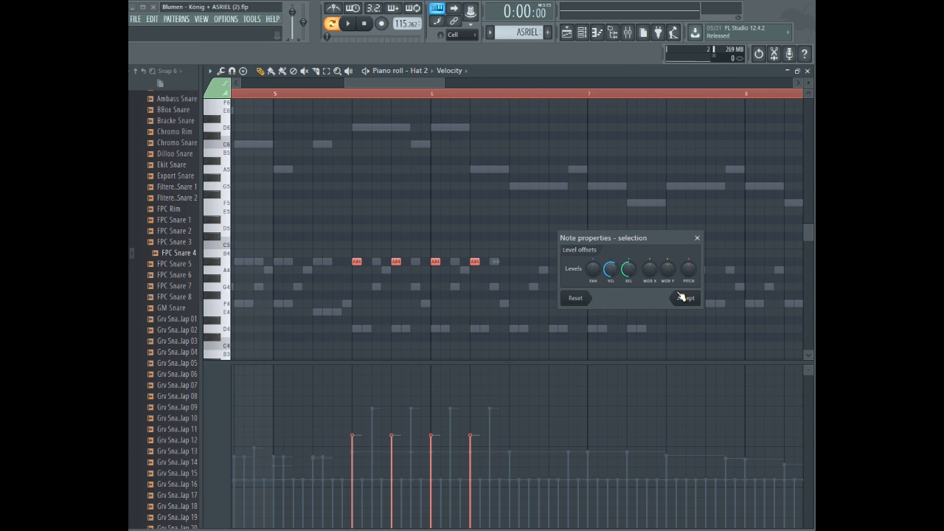
left_click(683, 298)
left_click(332, 94)
key("space")
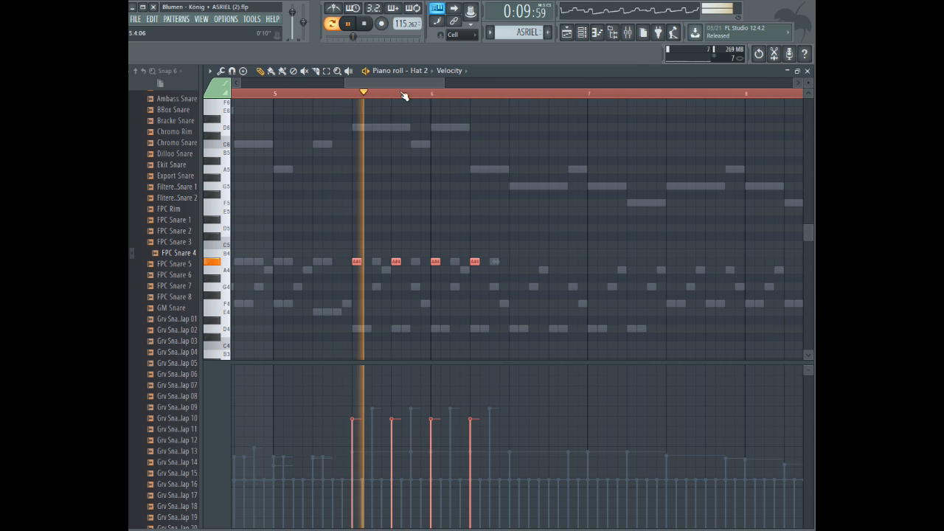
key("space")
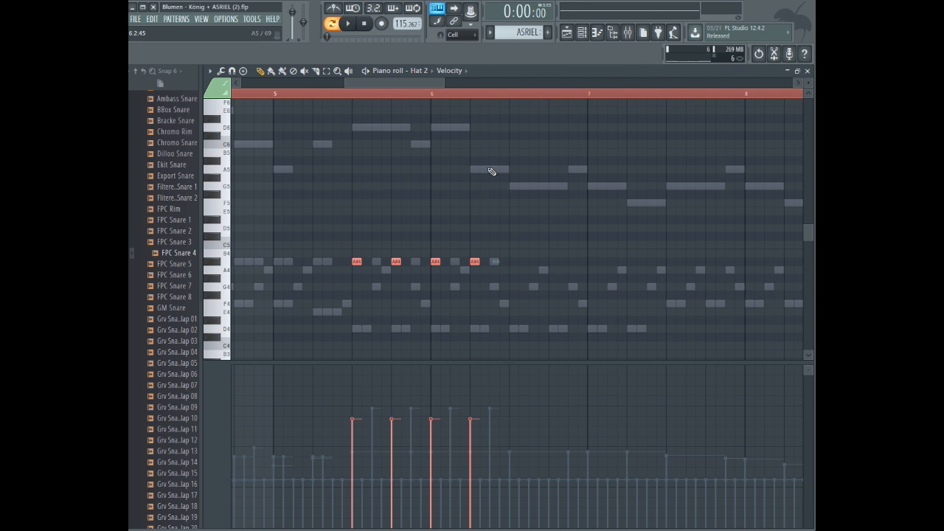
- Duplicate the Hat 2 notes on every beat up to the end of bar 8, deleting the extra copies in bar 9
left_click_drag(357, 261, 512, 253)
left_click_drag(408, 81, 470, 89)
key("ctrl+b")
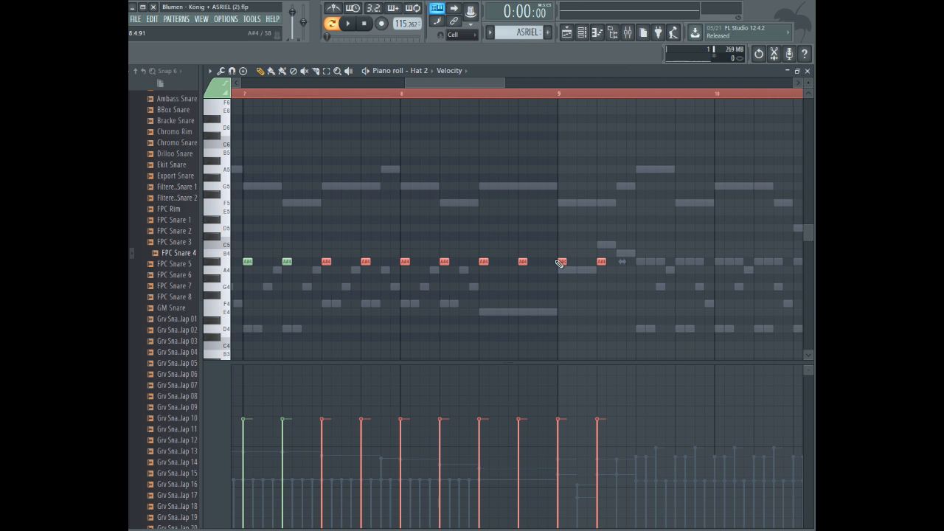
right_click(601, 261)
right_click(562, 262)
- Copy the FPC Snare 4 notes onto the offbeats from beat 3 of bar 6 to beat 2 of bar 8
left_click(420, 70)
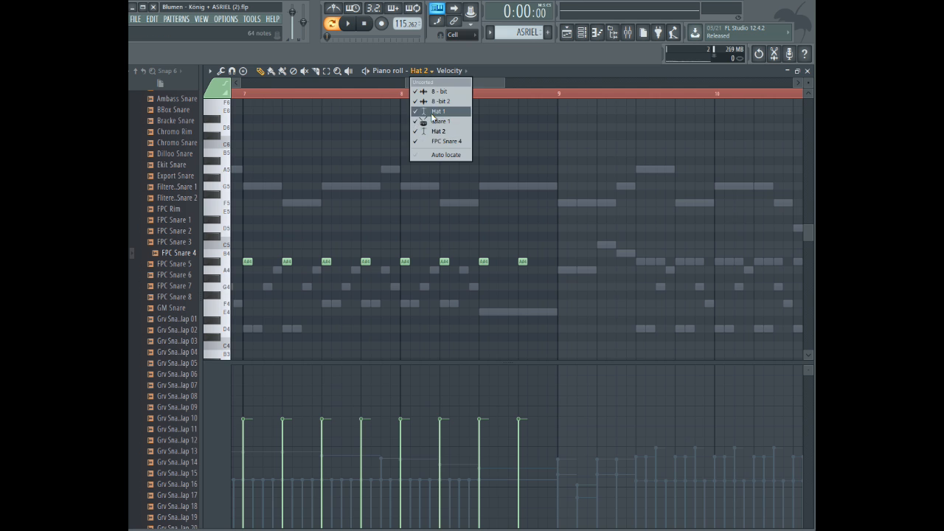
left_click(443, 140)
left_click(428, 70)
left_click(423, 83)
left_click_drag(421, 83, 399, 81)
key("ctrl+v")
key("ctrl+v")
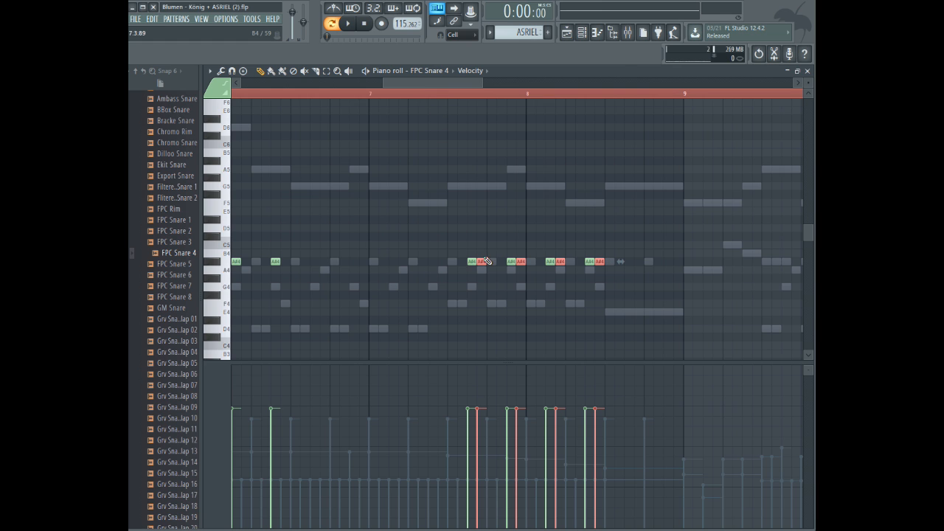
left_click_drag(479, 259, 313, 261)
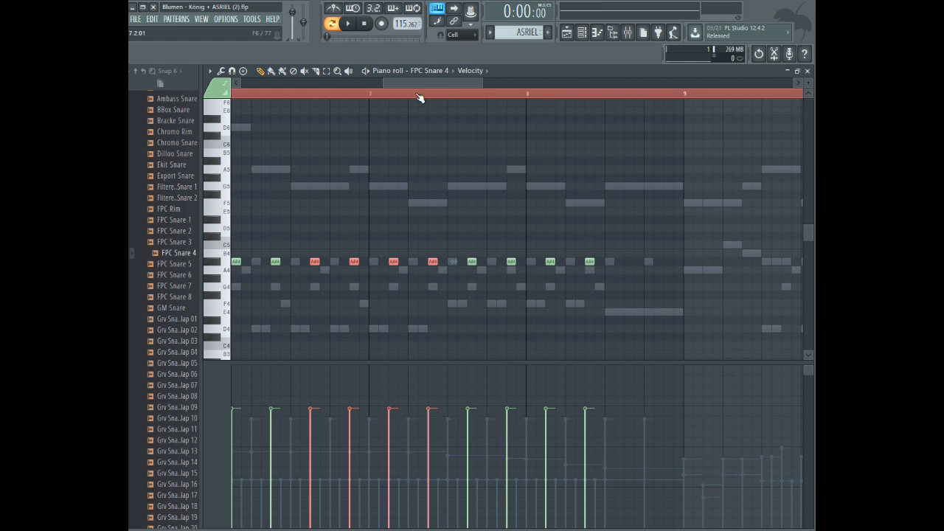
left_click_drag(423, 81, 470, 87)
key("ctrl+v")
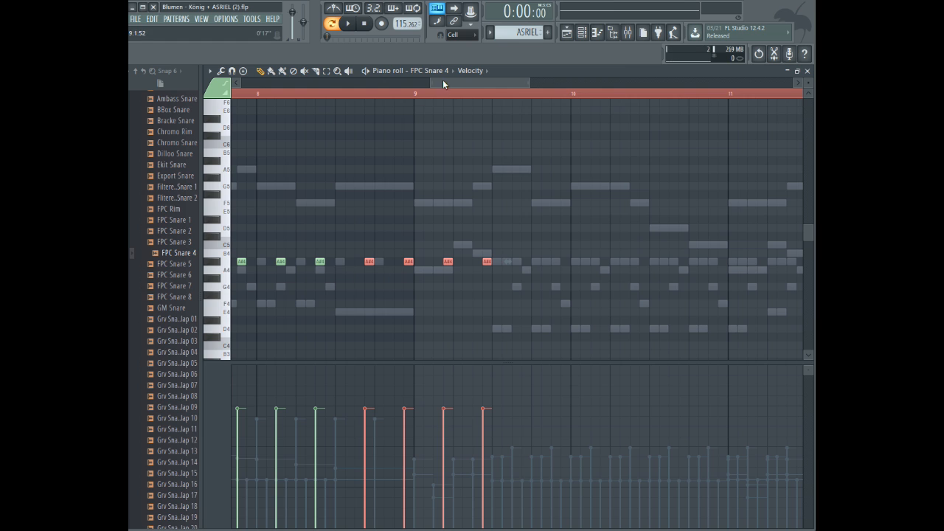
key("space")
left_click(451, 74)
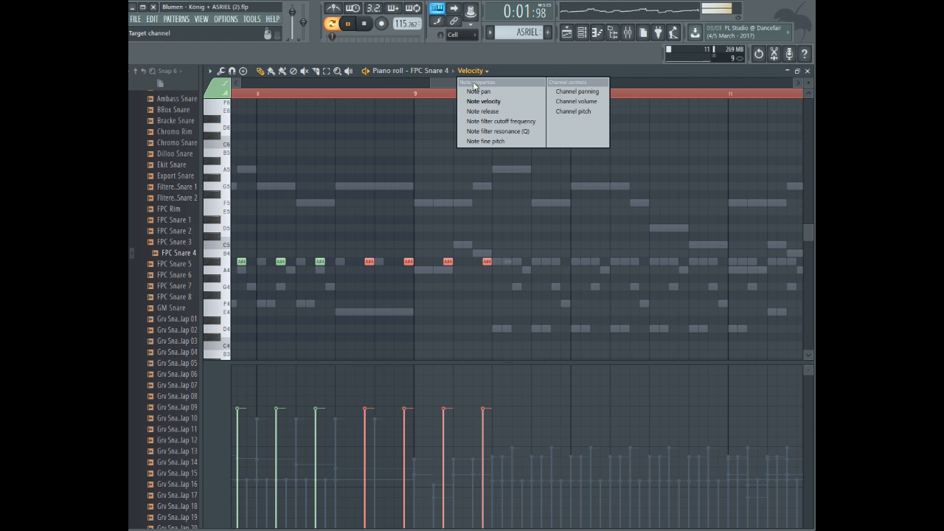
left_click(488, 86)
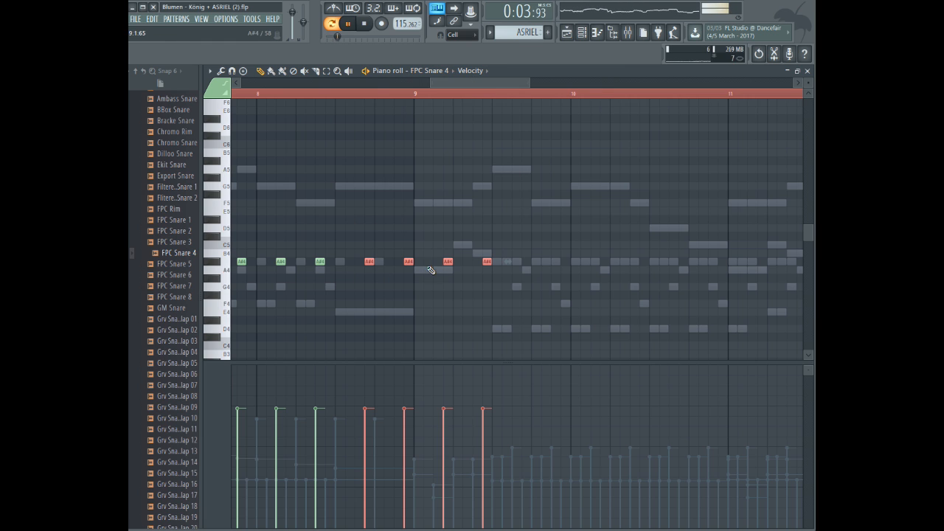
right_click(369, 262)
right_click(407, 262)
right_click(448, 262)
right_click(487, 262)
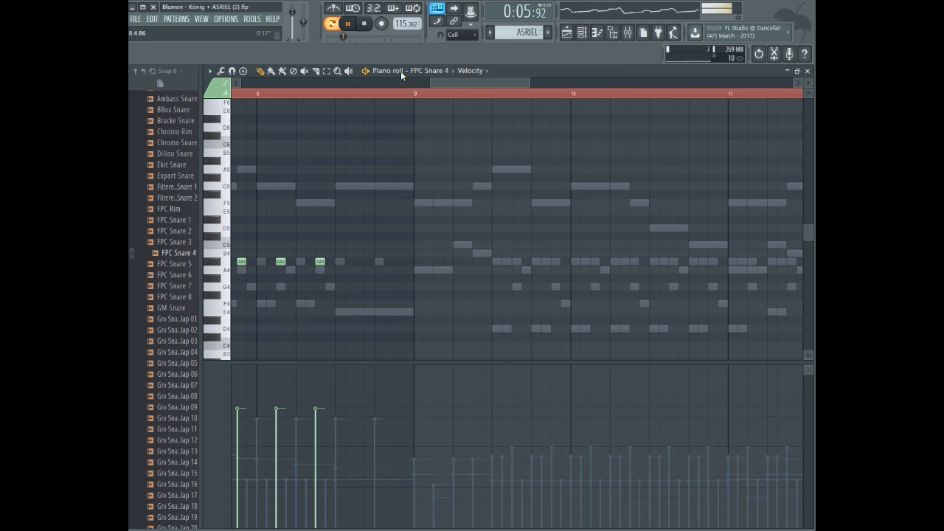
- Place FPC Snare 4 notes on the last two offbeats of bar 8 and play the pattern from bar 5
left_click(431, 71)
left_click(433, 131)
left_click(422, 71)
left_click(446, 141)
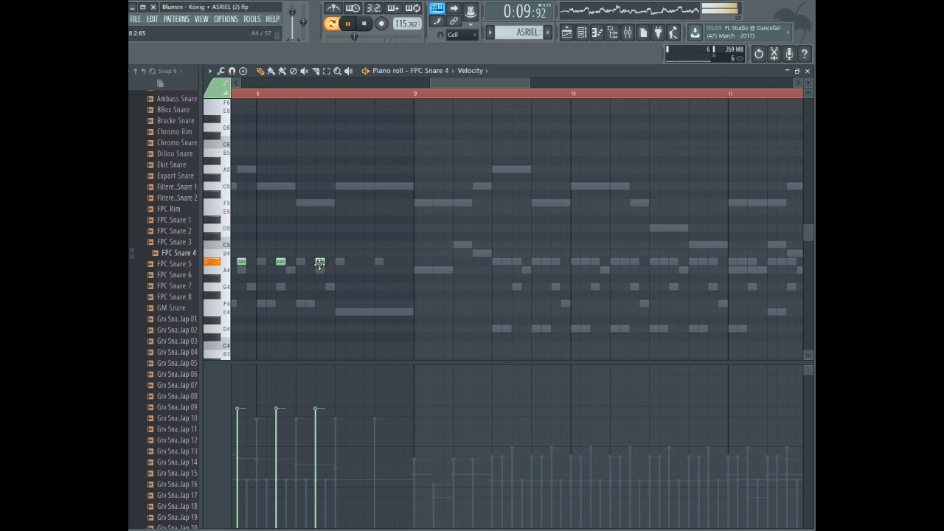
left_click(360, 262)
left_click(399, 262)
left_click_drag(530, 83, 553, 82)
left_click_drag(515, 83, 468, 83)
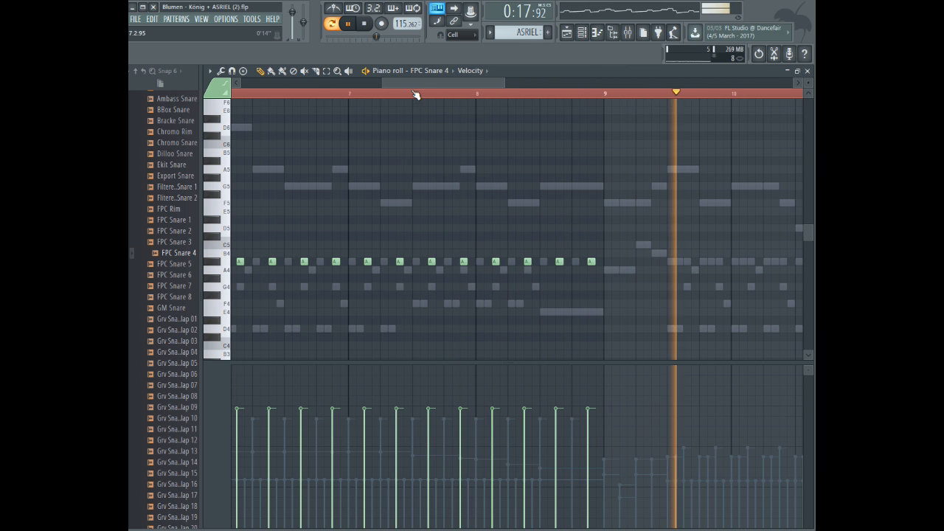
left_click_drag(415, 82, 347, 82)
left_click(320, 91)
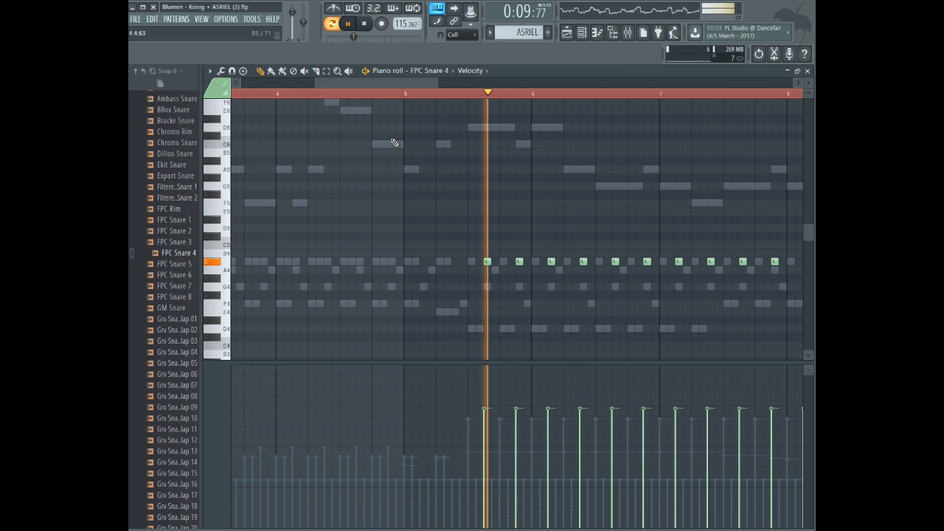
key("space")
- Audition FPC Snare 5 to 8, replace the snare channel's sample with FPC Snare 7 and play it from bar 5
left_click(174, 264)
left_click(172, 275)
left_click(170, 286)
left_click(169, 296)
left_click(171, 286)
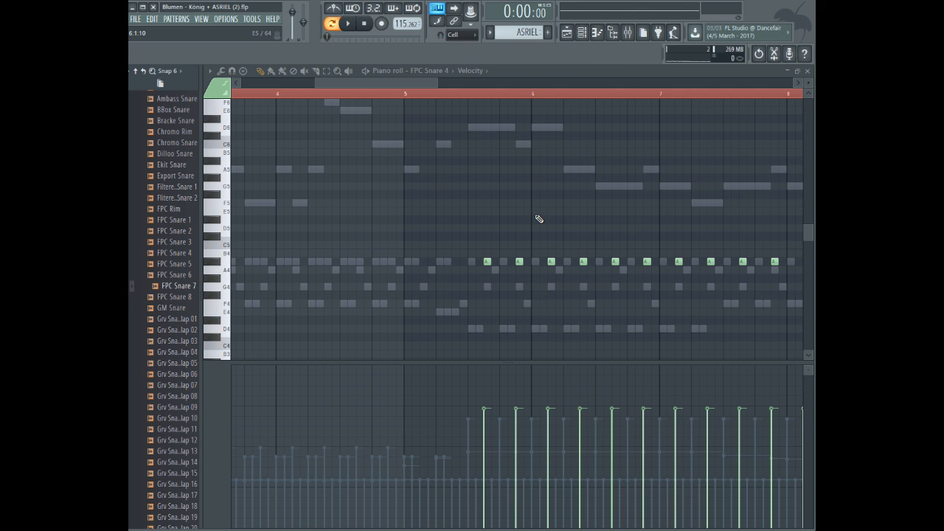
right_click(179, 289)
left_click(189, 287)
left_click(466, 93)
key("space")
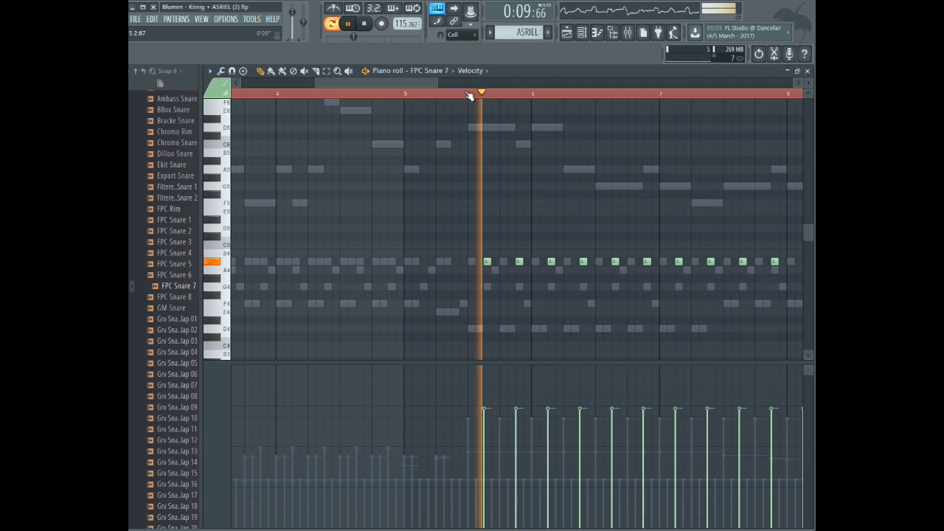
key("space")
- Replace the snare channel's sample with FPC Snare 8 and play the pattern from bar 5
right_click(180, 298)
left_click(190, 299)
right_click(175, 295)
left_click(190, 300)
key("space")
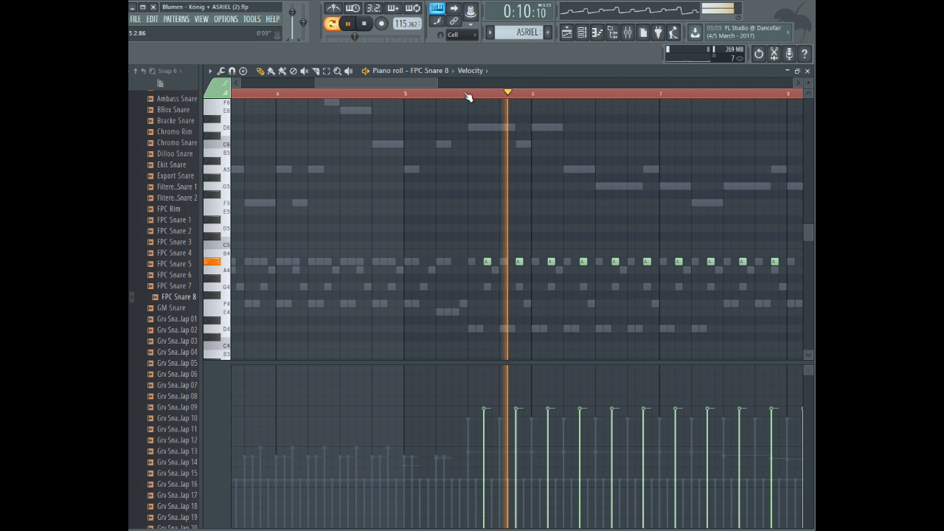
key("space")
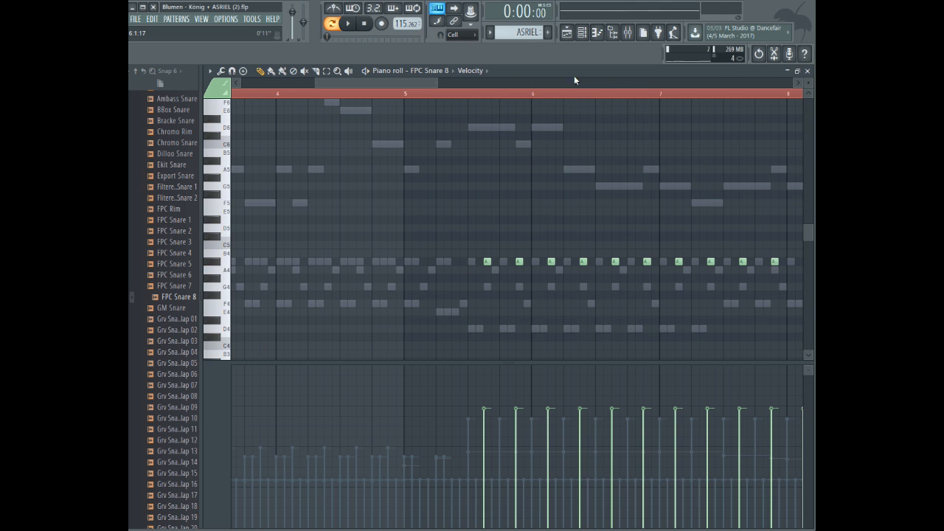
left_click(439, 96)
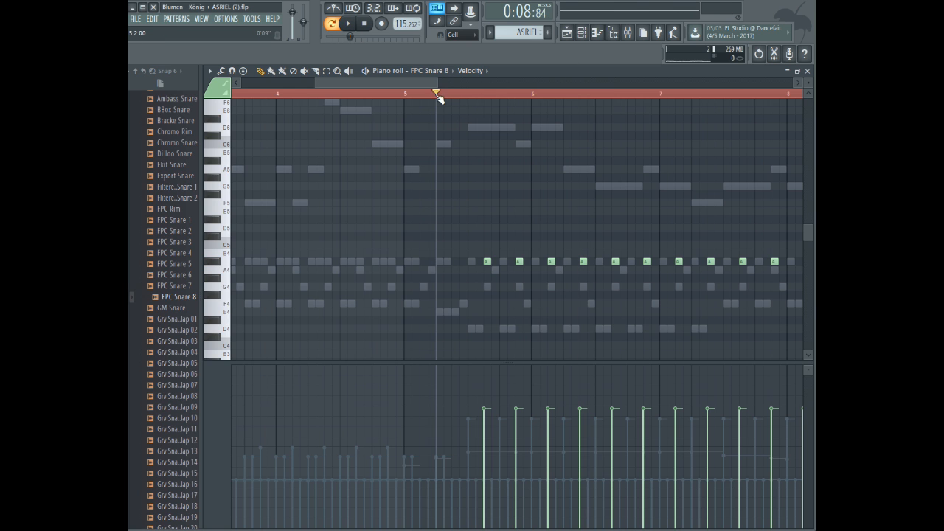
key("space")
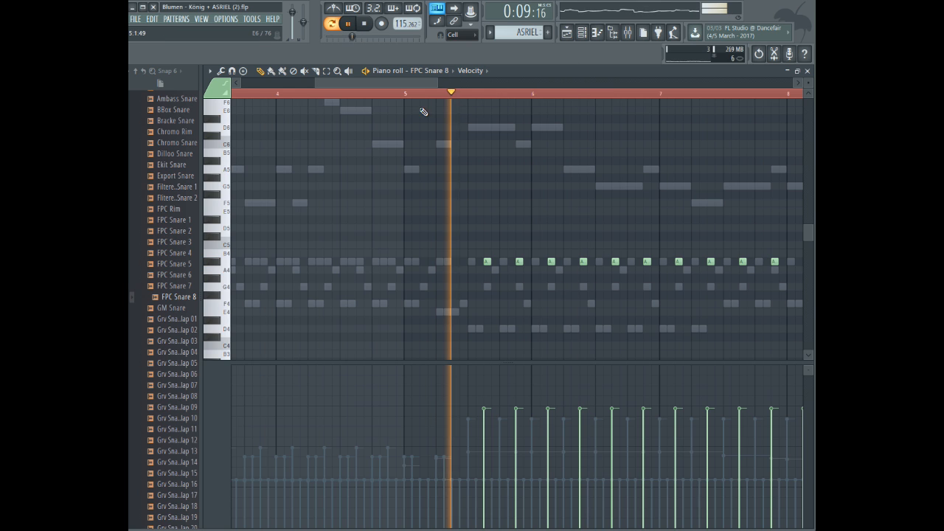
- Rename the FPC Snare 8 channel as Snare 2 and give it a red colour and the snare drum icon
left_click(596, 33)
key("space")
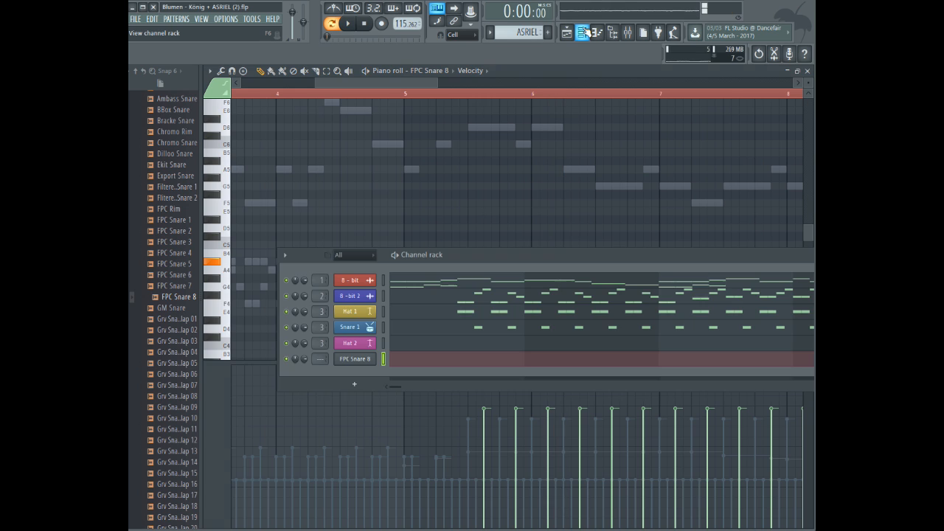
right_click(352, 362)
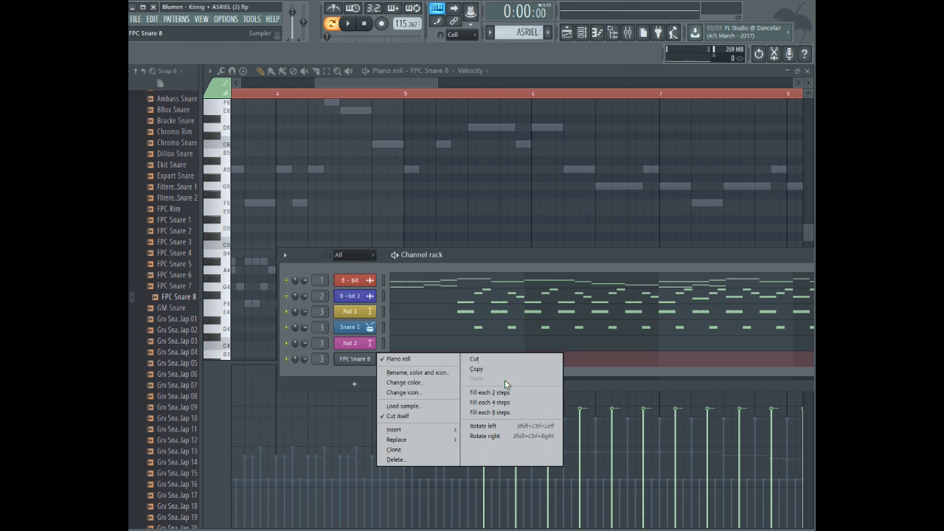
left_click(428, 382)
type("are 2")
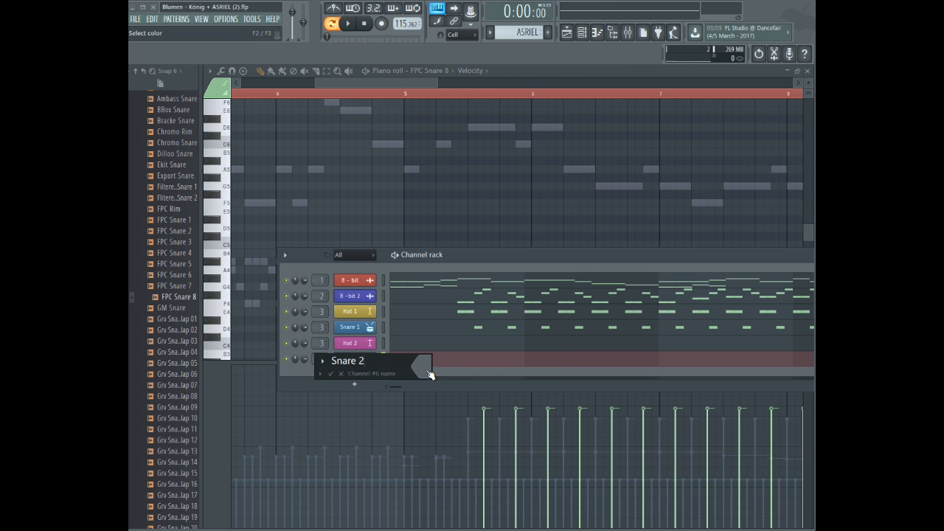
left_click(425, 367)
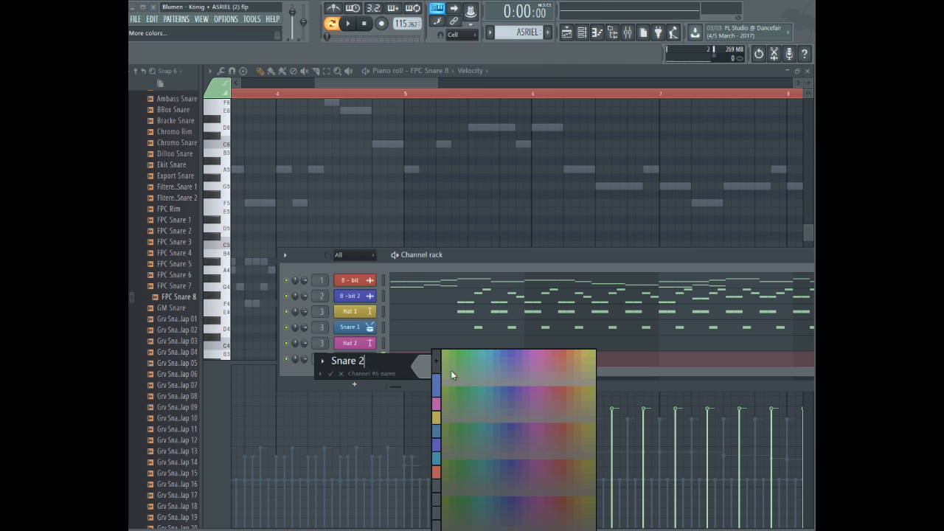
left_click(552, 353)
left_click(325, 365)
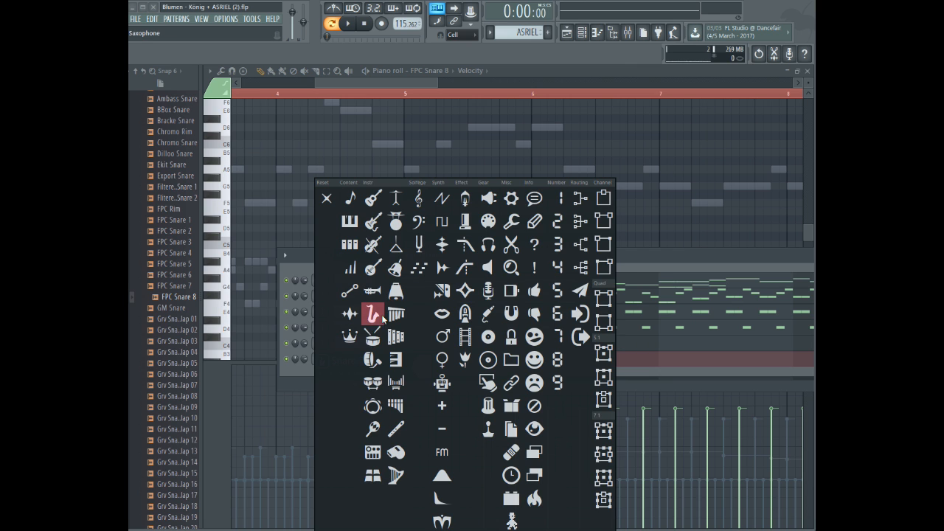
left_click(371, 333)
left_click(320, 373)
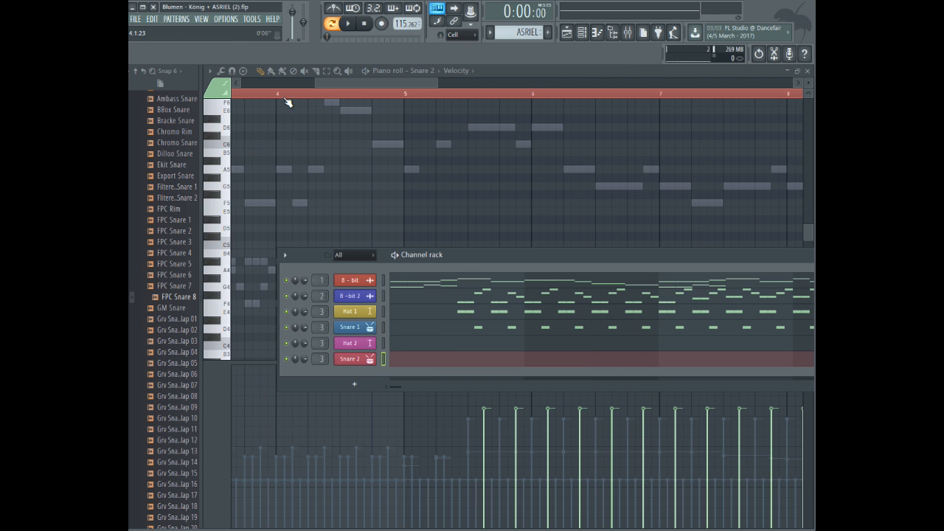
- Copy the Snare 2 and Hat 2 notes of bars 5 to 8 into bars 13 to 16
left_click(361, 90)
left_click_drag(430, 82, 673, 83)
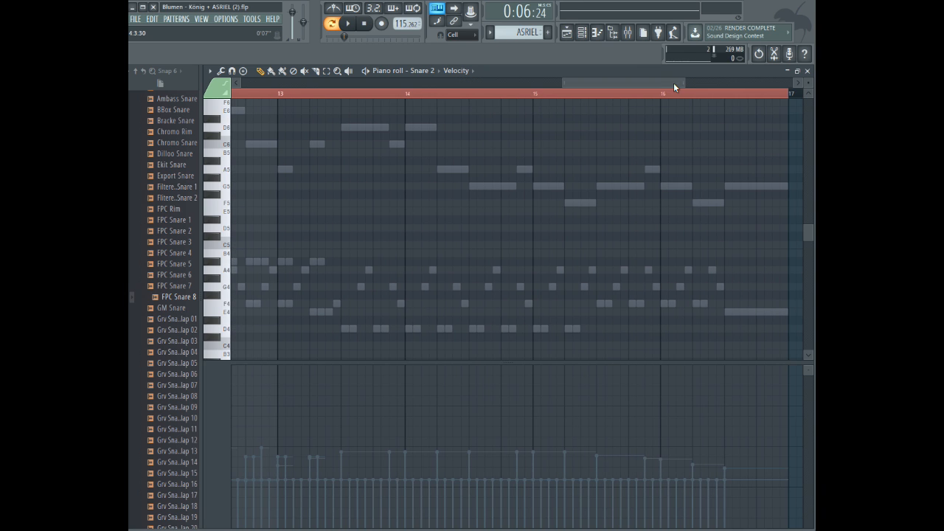
key("ctrl+v")
left_click(422, 70)
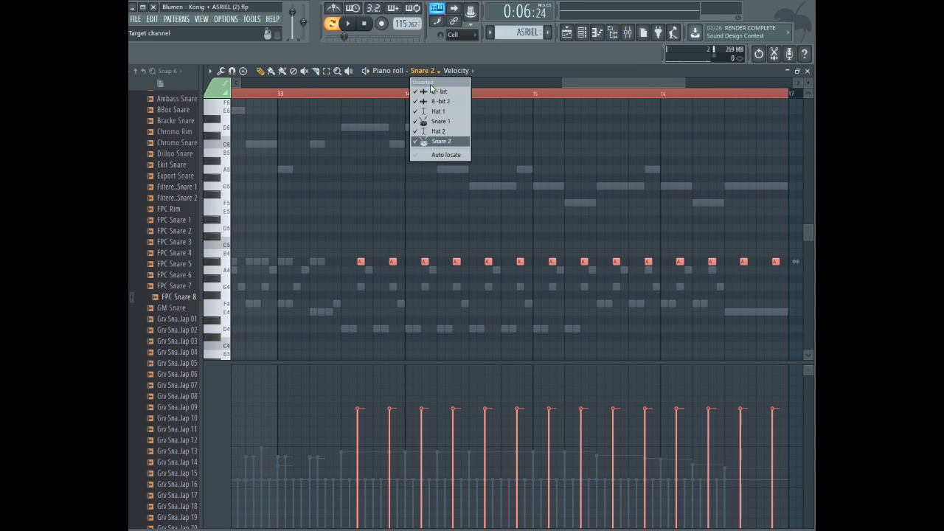
left_click(440, 131)
key("ctrl+v")
- Clear the time selection, play the whole pattern from bar 1 and save the project
key("space")
key("space")
key("space")
left_click_drag(685, 83, 362, 82)
left_click(327, 72)
left_click(324, 98)
key("p")
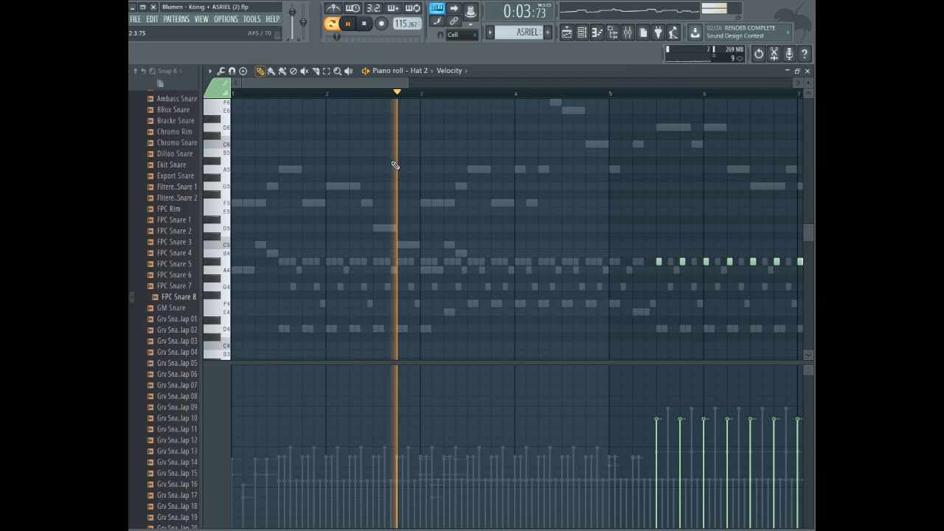
scroll(416, 169, "up", 1)
key("ctrl+s")
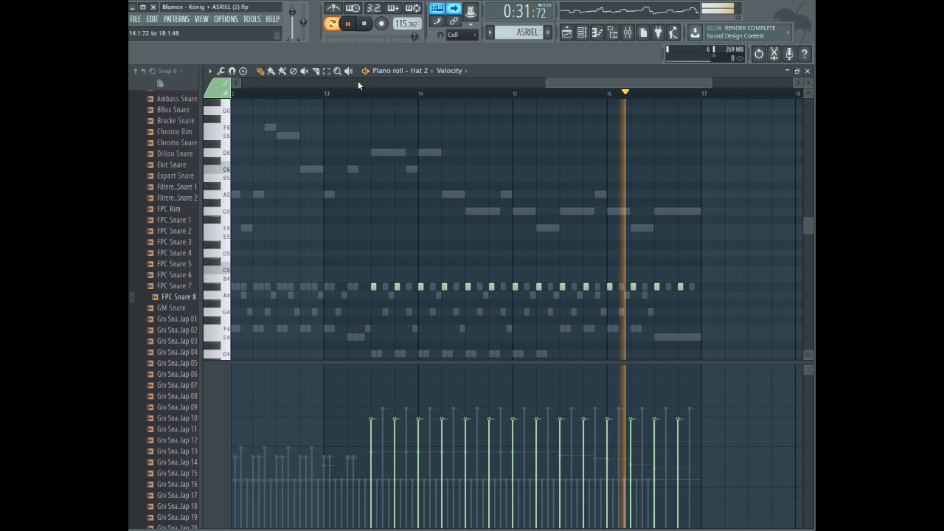
key("space")
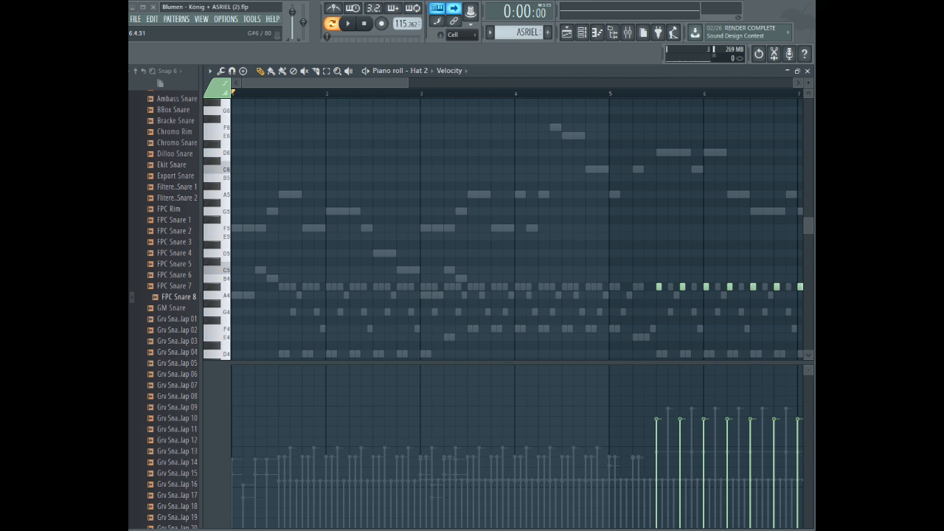
- Show the notes of the 8 - bit channel across bars 1 to 8 and enlarge the note grid
left_click(424, 70)
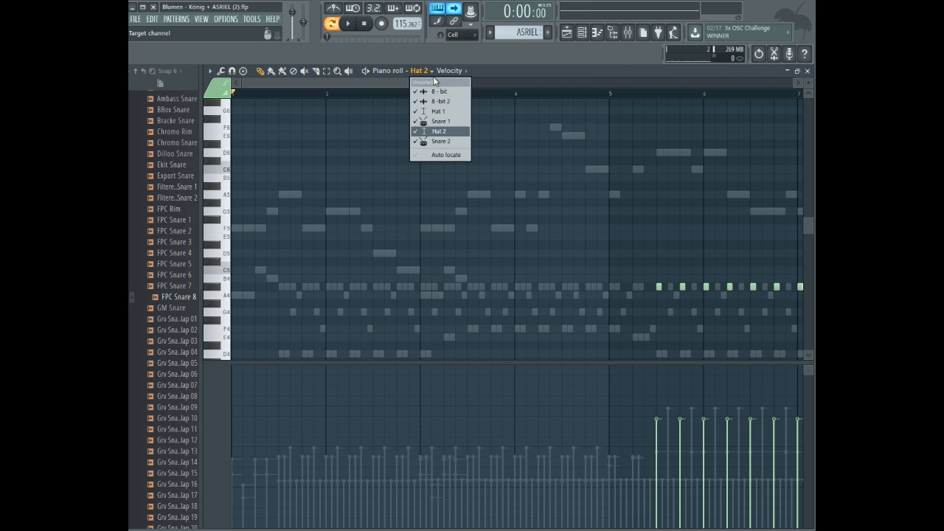
left_click(435, 92)
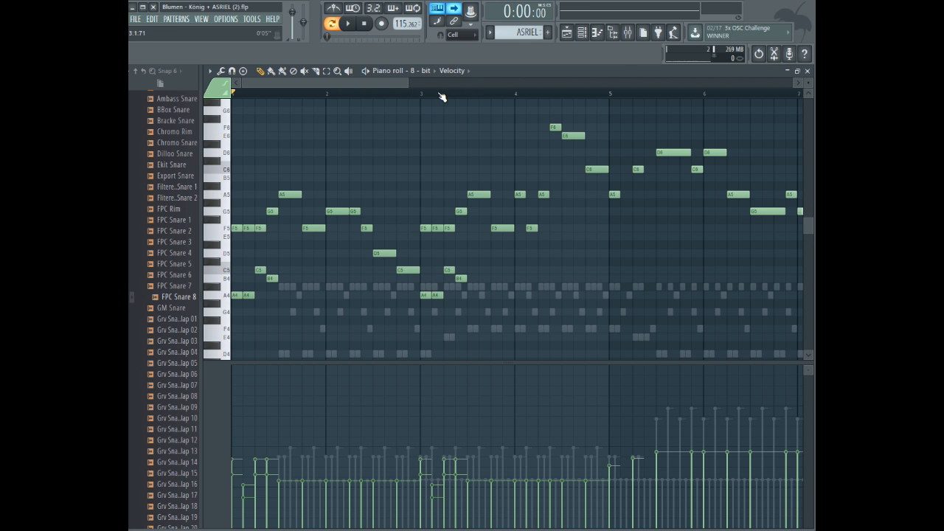
left_click_drag(409, 81, 472, 81)
left_click_drag(603, 362, 604, 413)
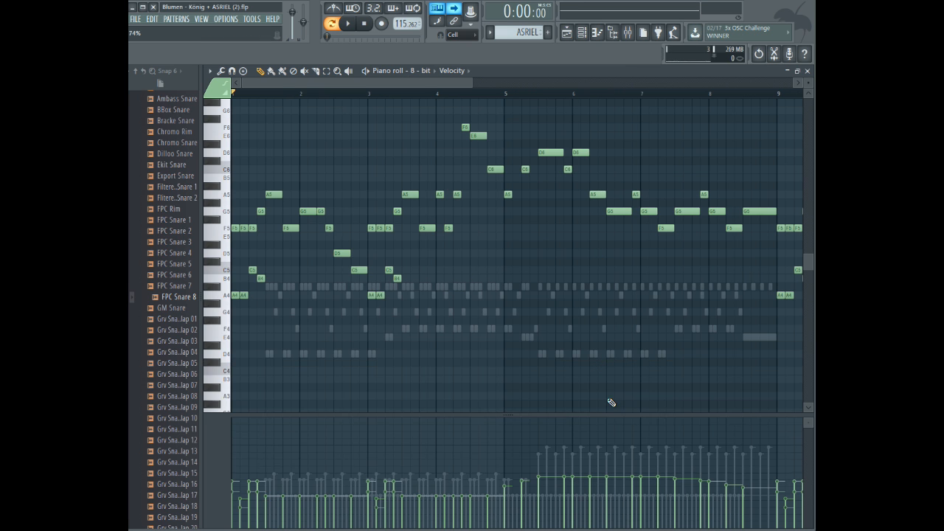
left_click_drag(443, 83, 271, 73)
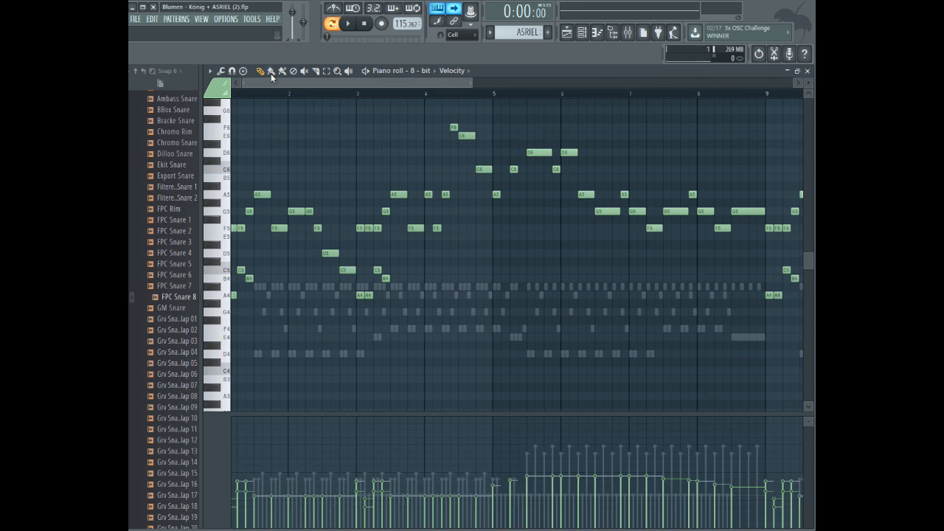
- Find the Keyboard instruments in the Packs library and open Stage Grand in a new channel
scroll(150, 194, "up", 3)
scroll(150, 193, "up", 10)
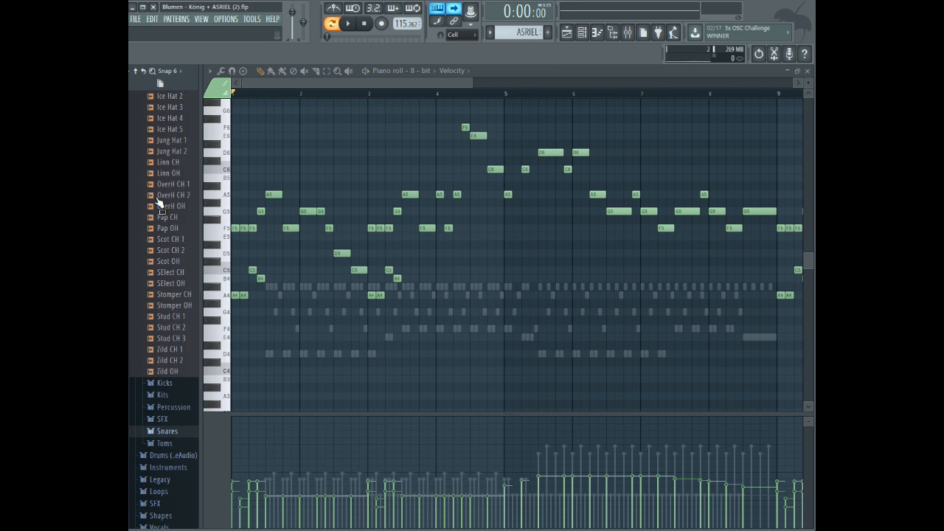
scroll(159, 184, "up", 5)
left_click(172, 172)
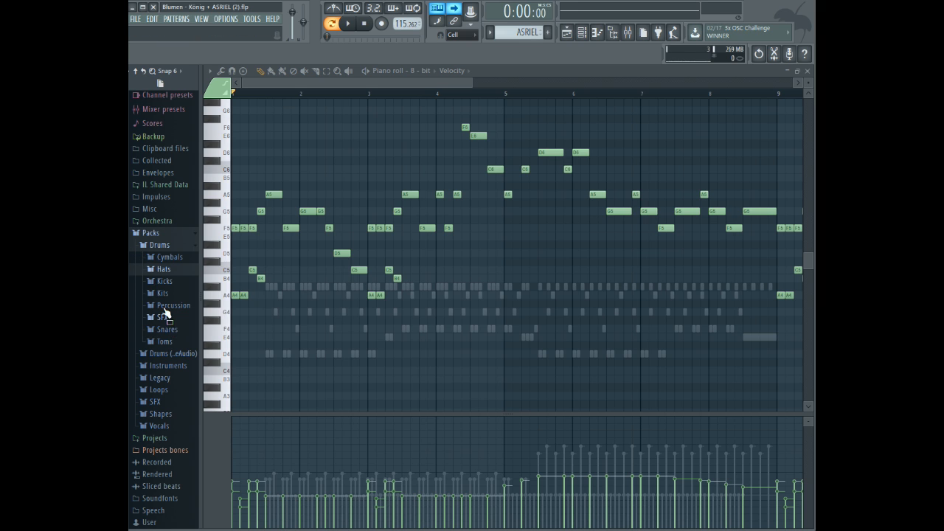
left_click(188, 244)
left_click(174, 366)
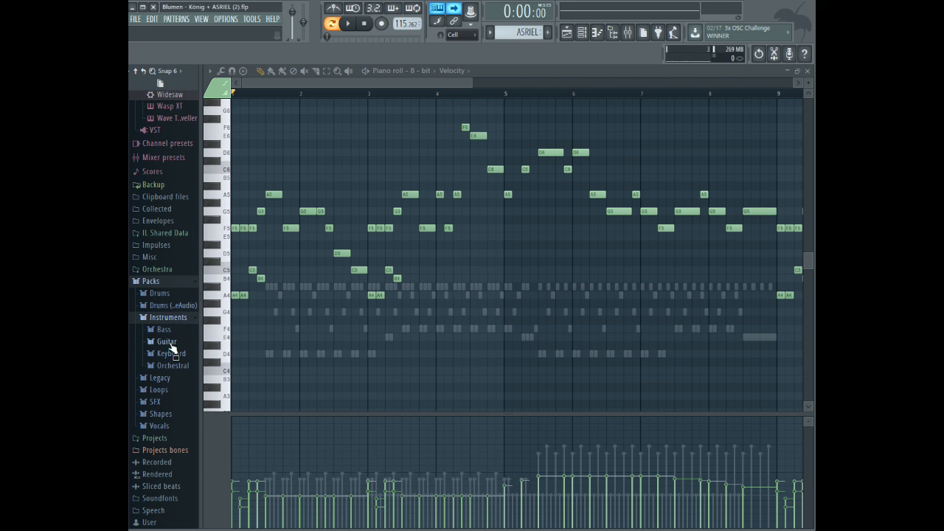
left_click(166, 269)
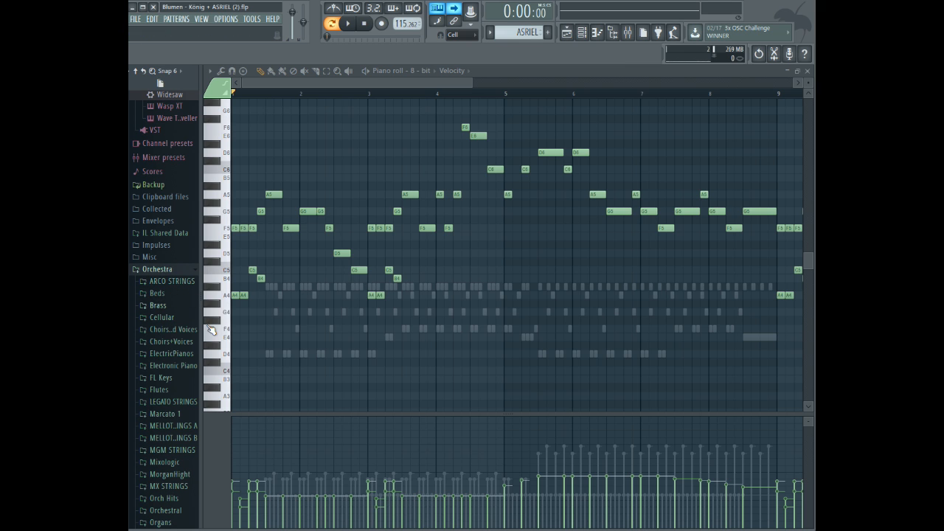
left_click(169, 270)
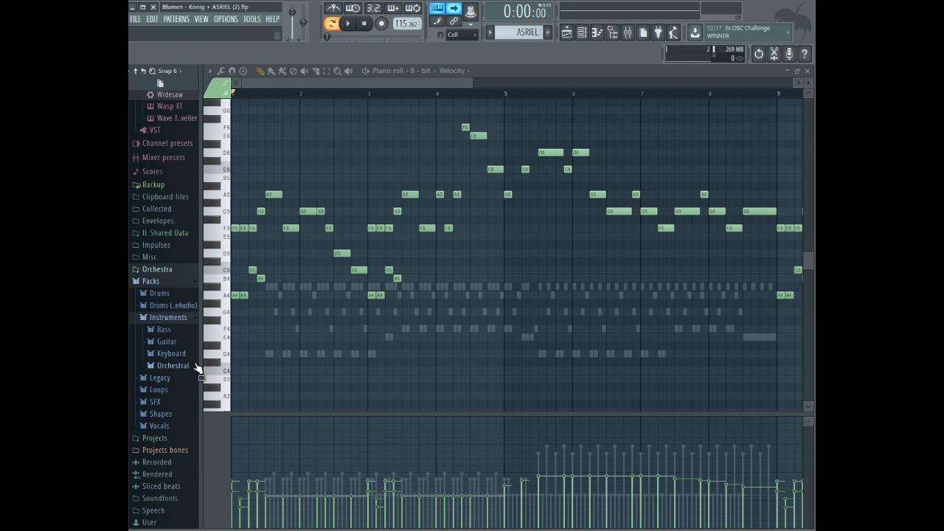
left_click(177, 357)
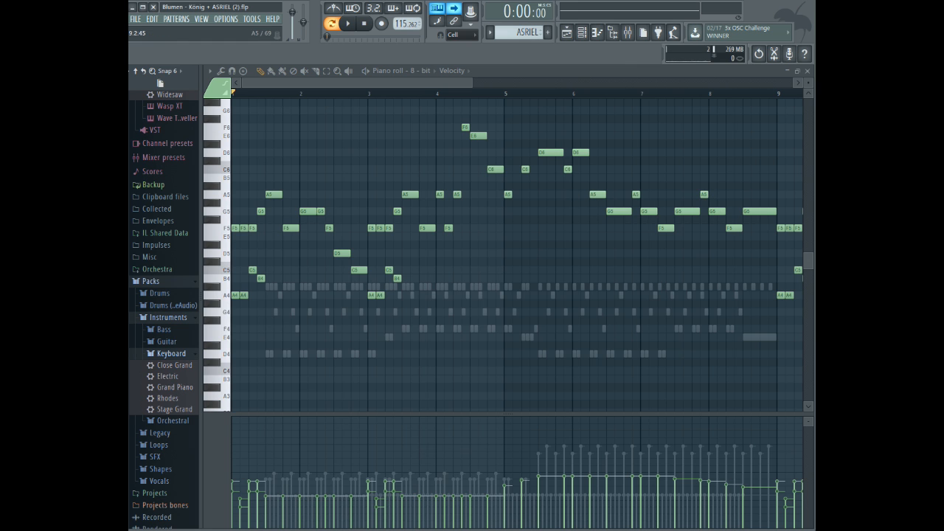
left_click_drag(327, 82, 301, 78)
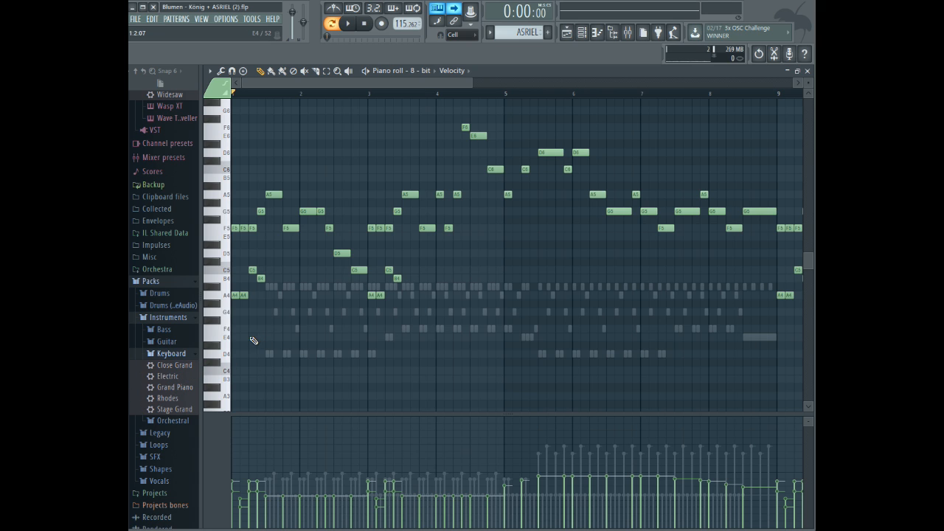
right_click(181, 410)
left_click(203, 420)
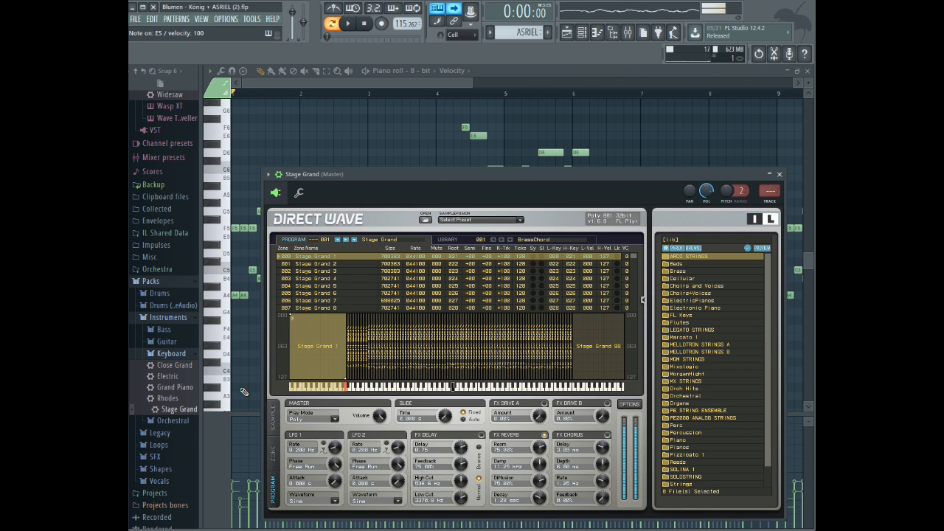
- Copy all notes of the 8 - bit channel into the Stage Grand channel and play them
left_click(425, 74)
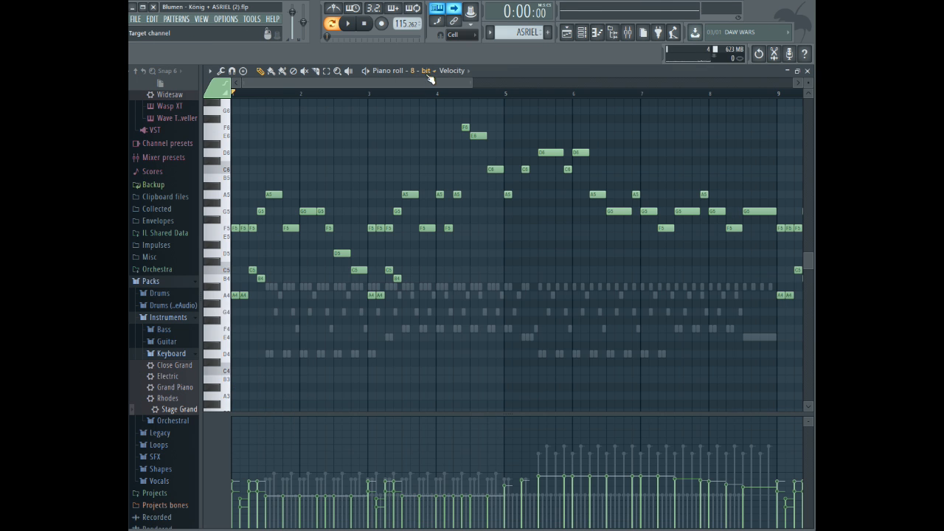
left_click(424, 74)
left_click(405, 80)
left_click(425, 70)
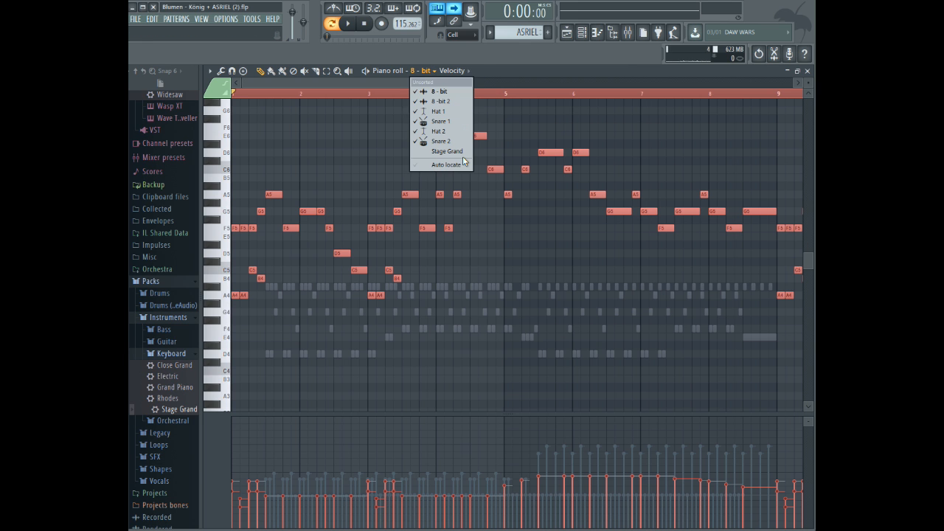
left_click(463, 155)
key("space")
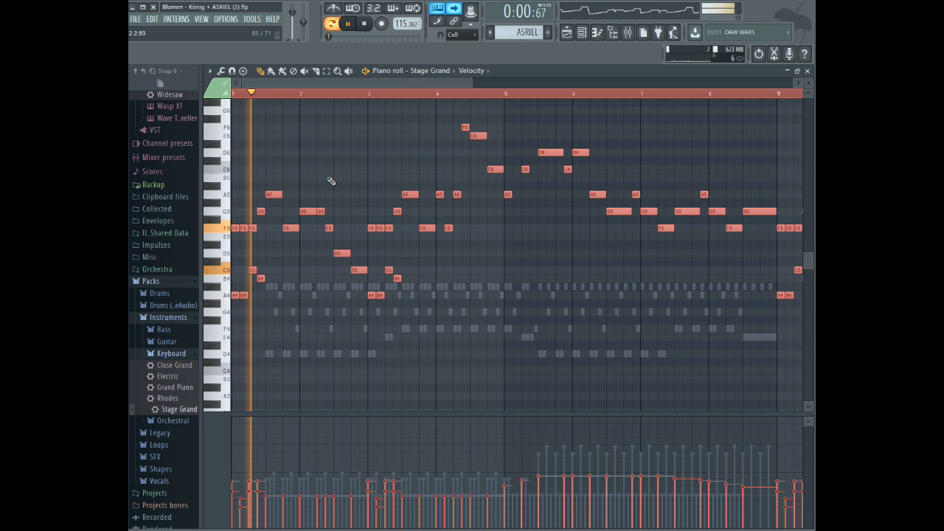
- Raise the velocity of all Stage Grand notes slightly and play the result
key("space")
double_click(277, 194)
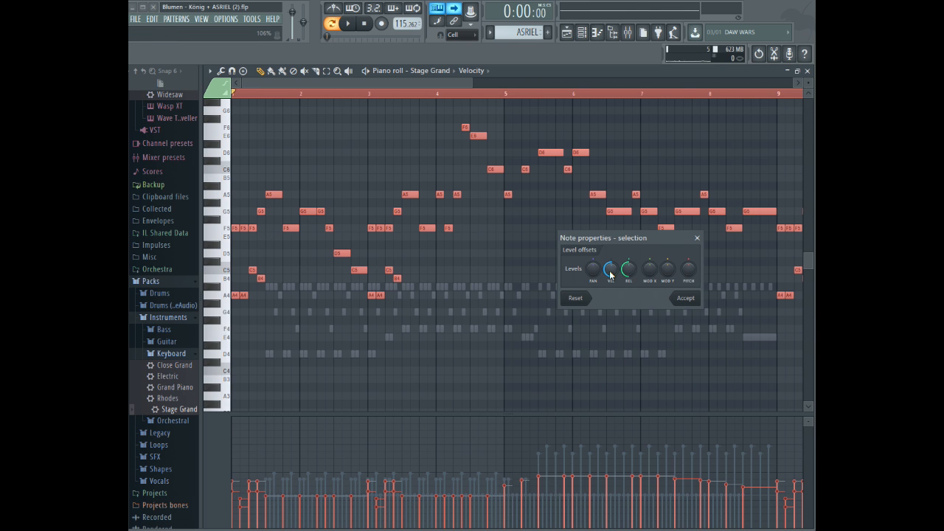
left_click(685, 298)
key("space")
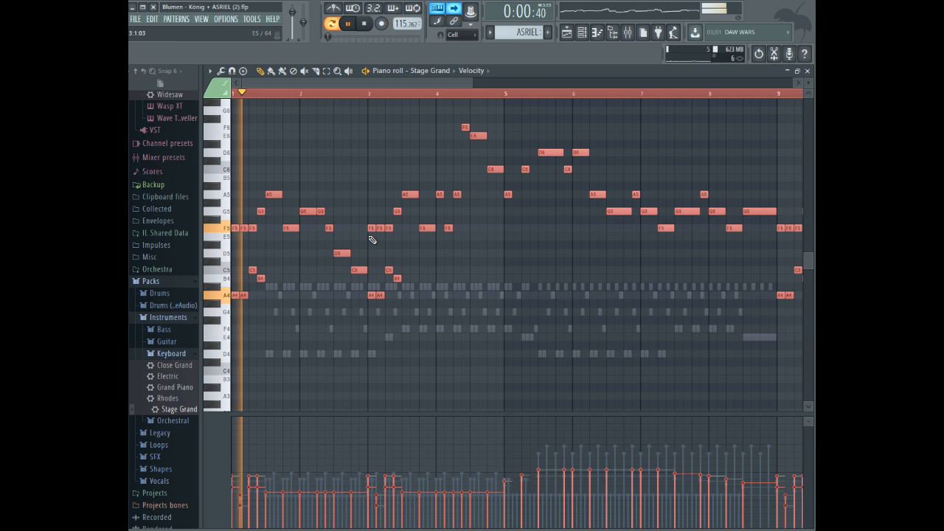
- Raise the velocity of all Stage Grand notes a little further and listen to the melody from bar 1
key("space")
key("space")
double_click(273, 194)
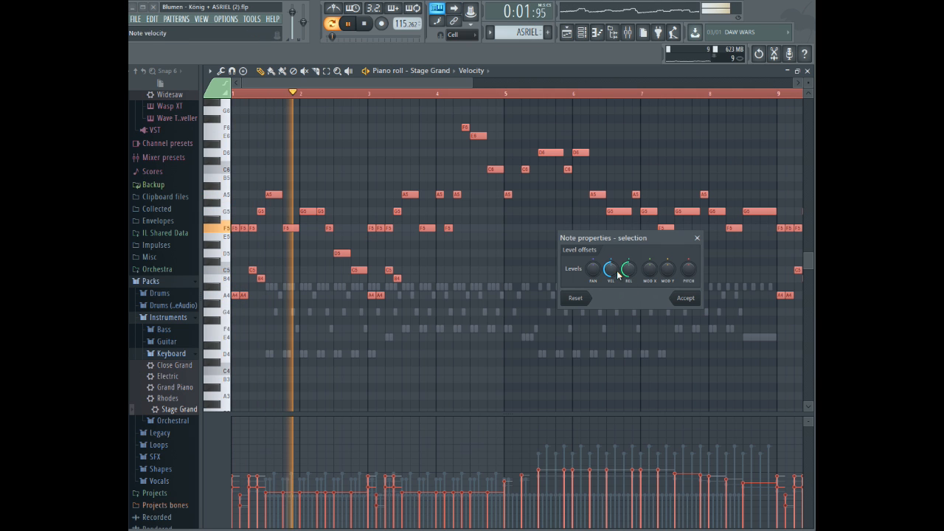
left_click(689, 298)
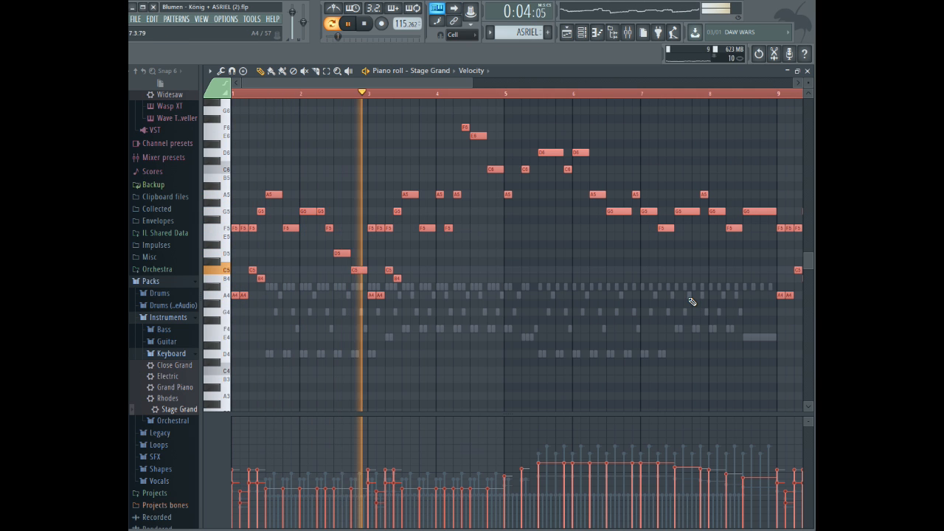
key("space")
key("space")
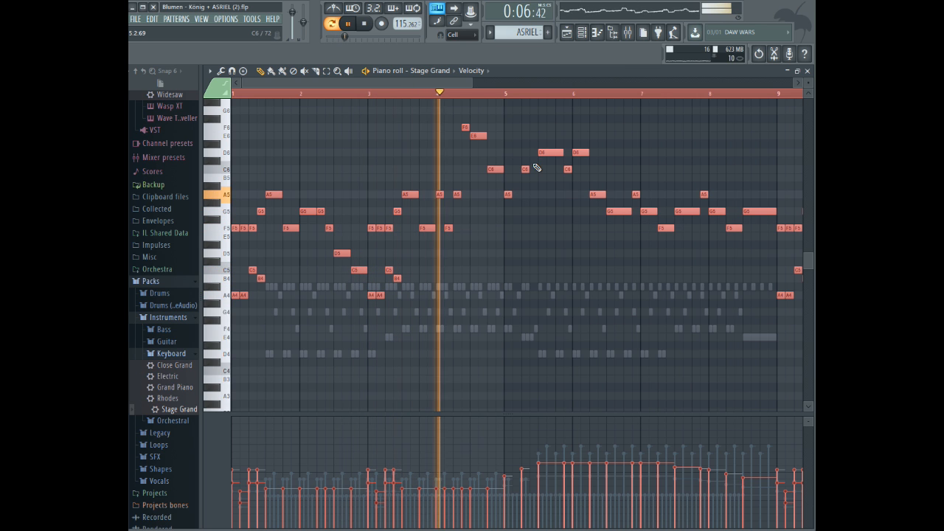
left_click_drag(442, 80, 269, 83)
key("space")
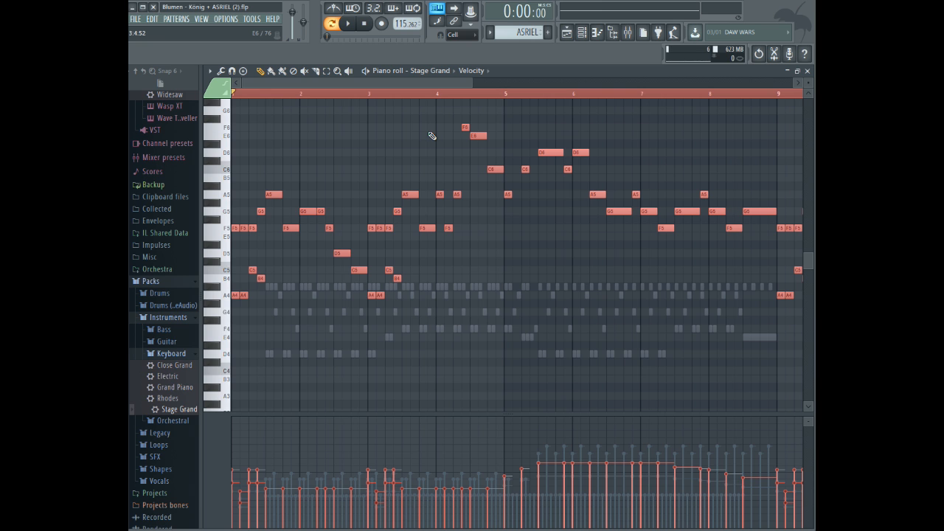
- Review the Stage Grand notes across the pattern and play the melody from the start of bar 5
left_click_drag(383, 85, 491, 148)
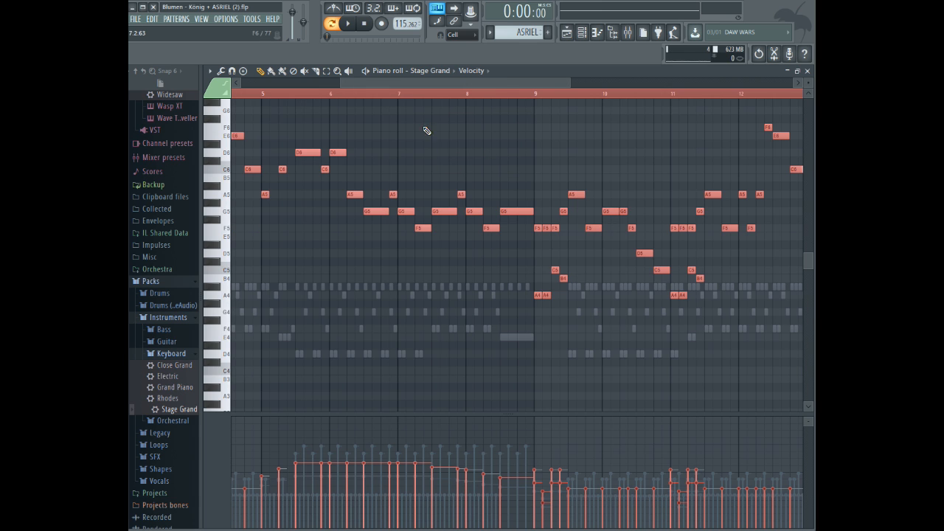
left_click_drag(408, 85, 304, 167)
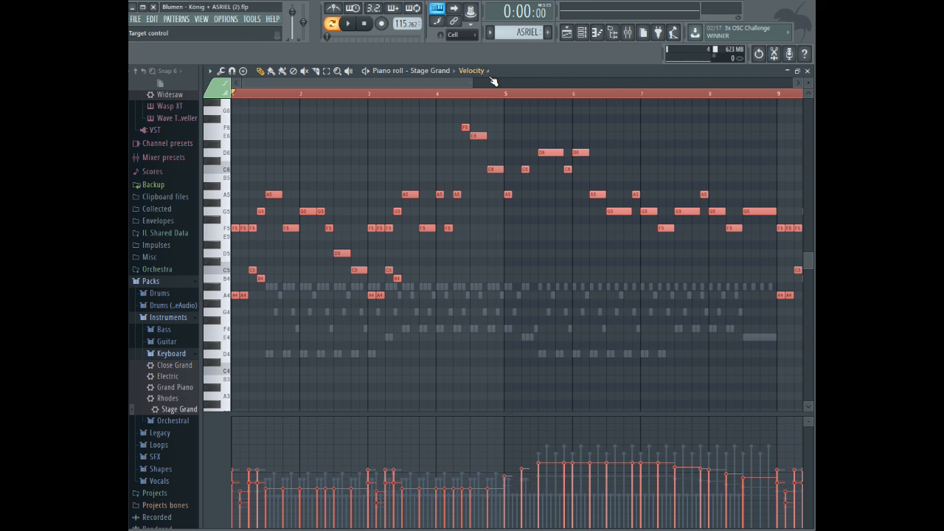
left_click_drag(473, 78, 416, 84)
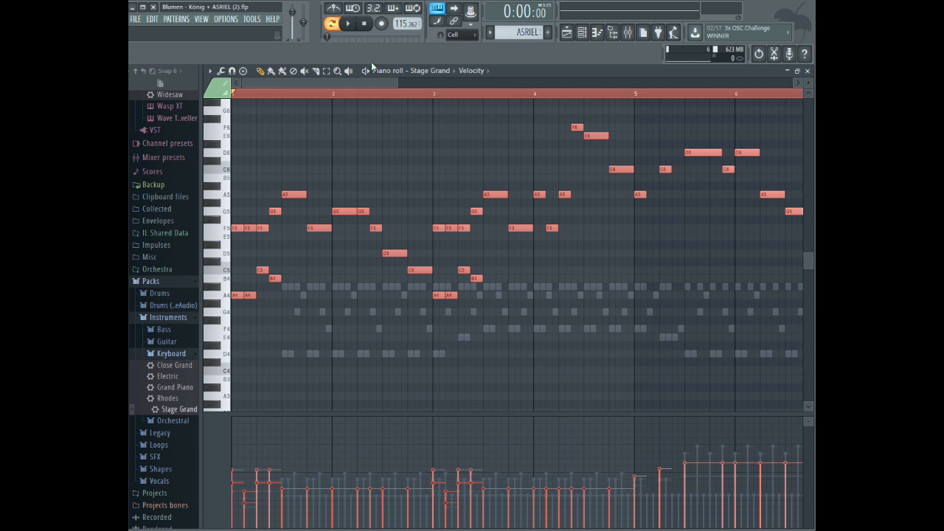
left_click_drag(382, 87, 427, 93)
left_click(430, 94)
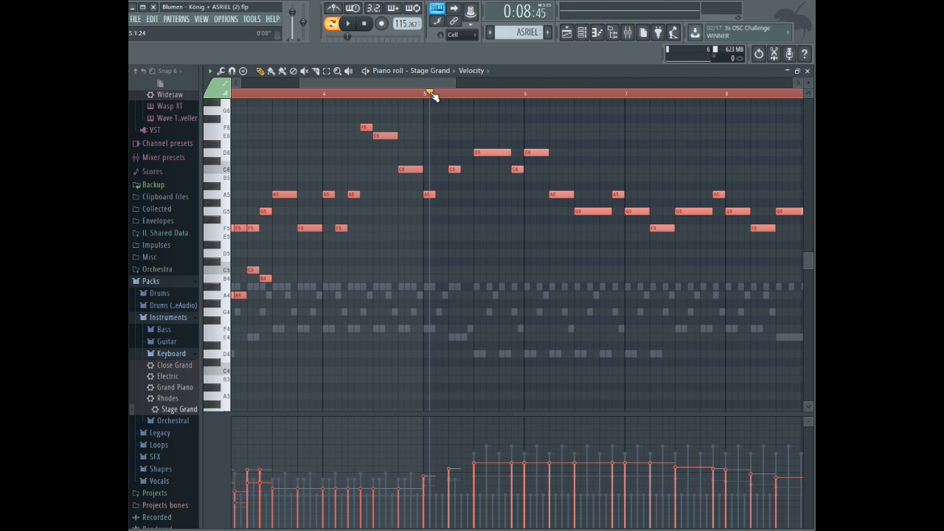
key("space")
left_click_drag(428, 83, 437, 78)
key("space")
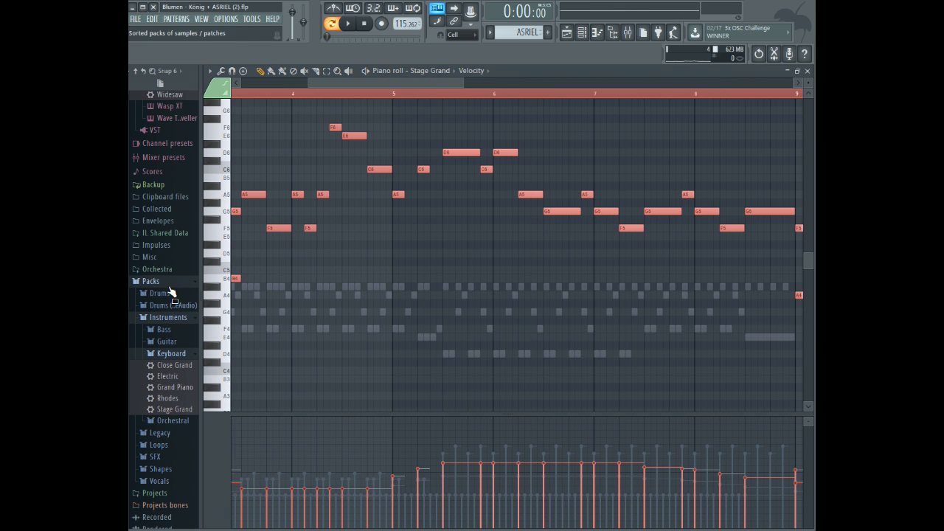
- Expand the Orchestra folder in the sound library and look through its instrument folders
scroll(175, 291, "up", 4)
scroll(180, 349, "down", 1)
left_click(161, 426)
scroll(170, 376, "down", 4)
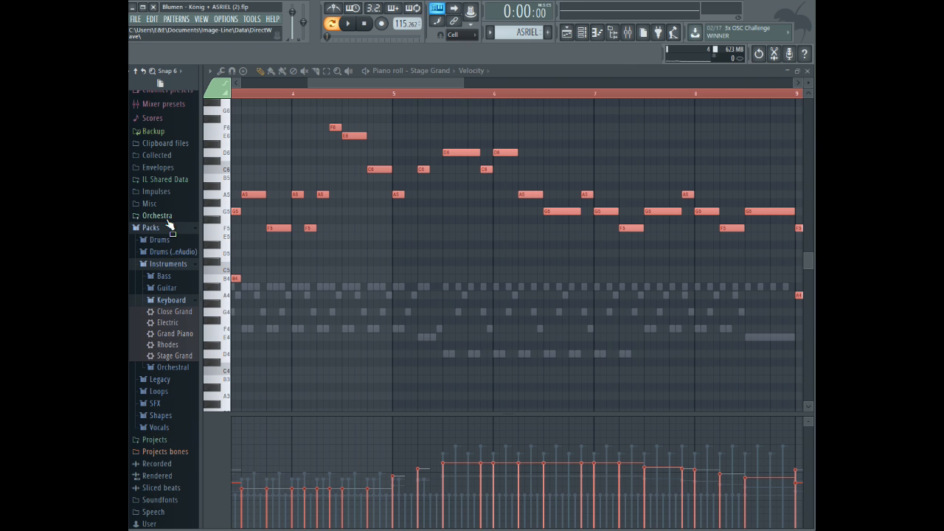
left_click(158, 220)
scroll(159, 240, "down", 5)
scroll(161, 234, "down", 3)
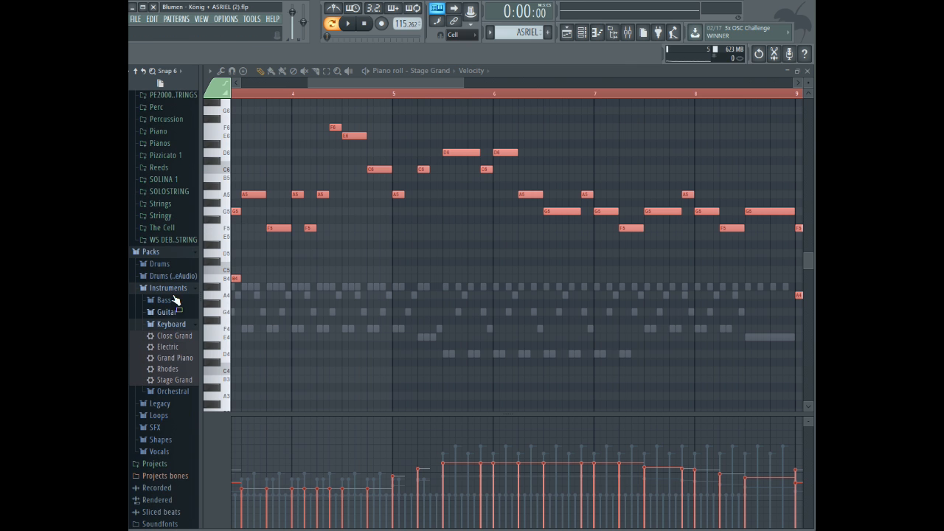
- Browse the Orchestral instruments in Packs and the Orchestral folder of the Legacy instruments
left_click(167, 391)
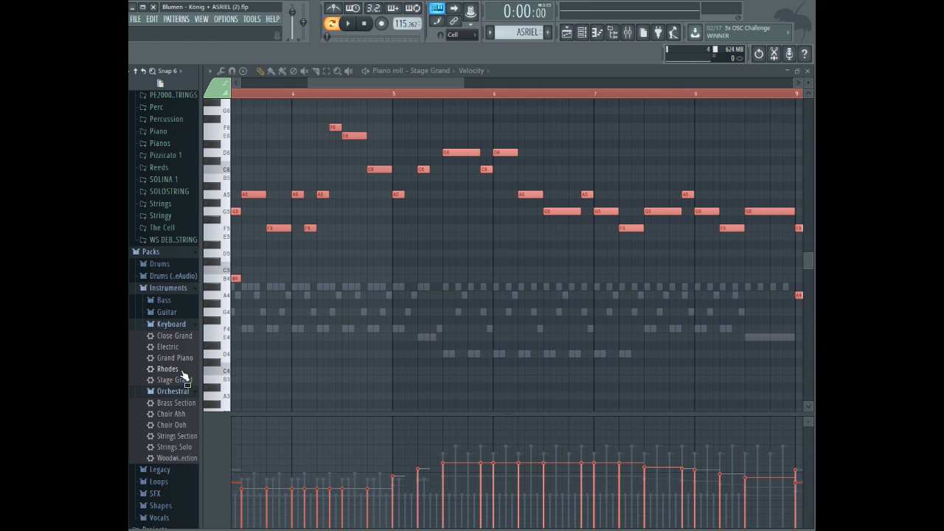
scroll(155, 235, "down", 1)
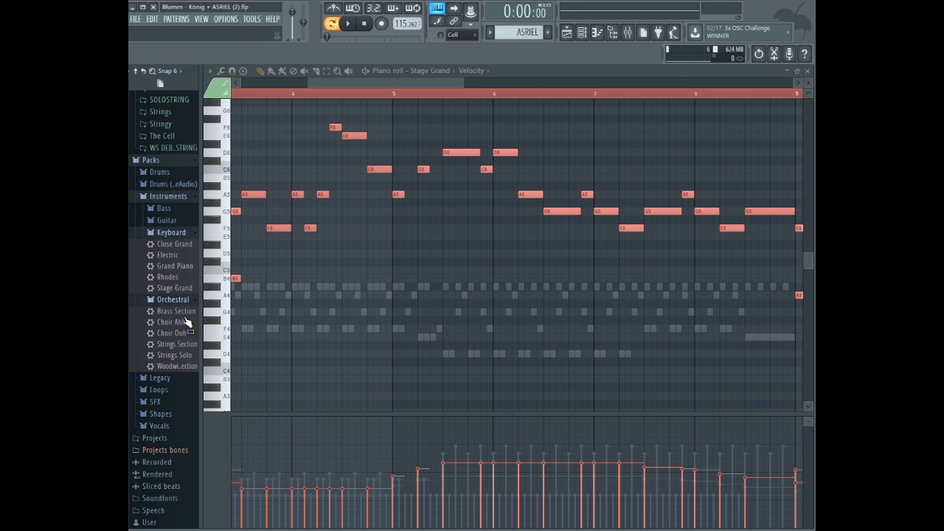
left_click(160, 378)
scroll(161, 357, "down", 2)
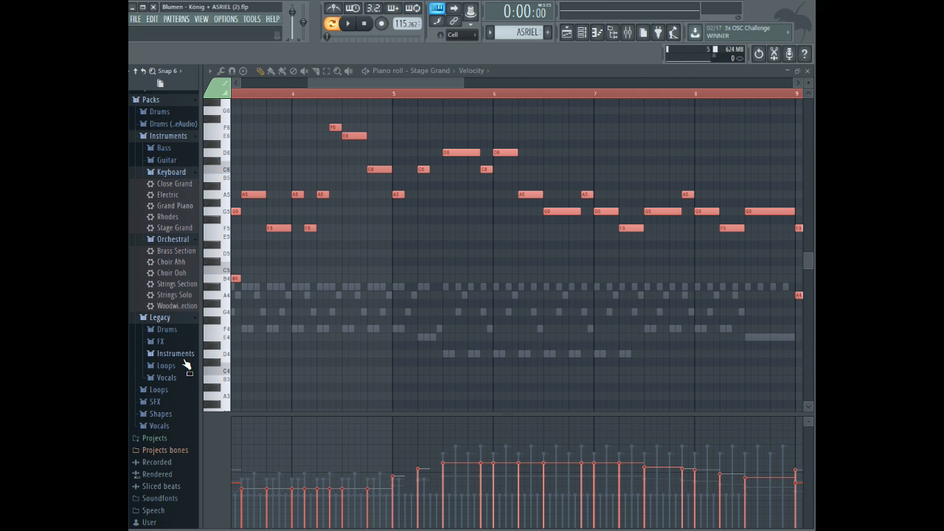
left_click(185, 358)
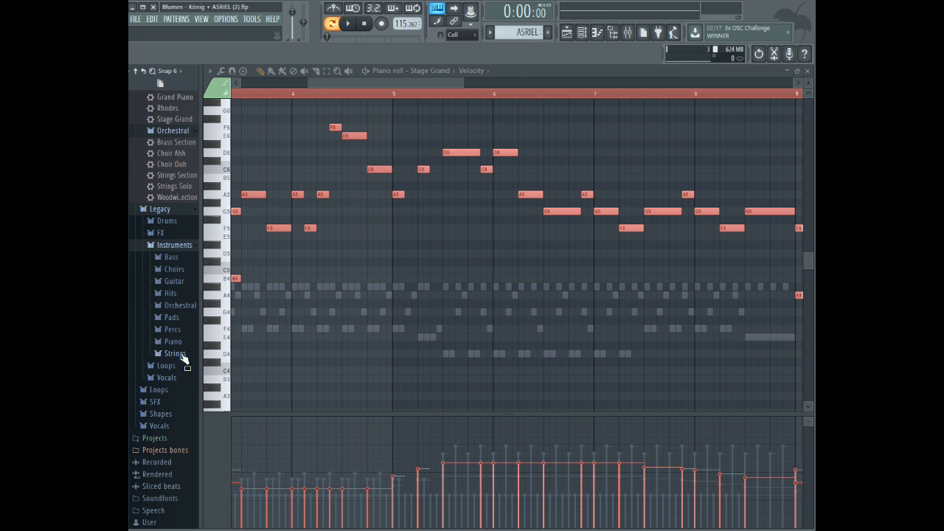
left_click(169, 247)
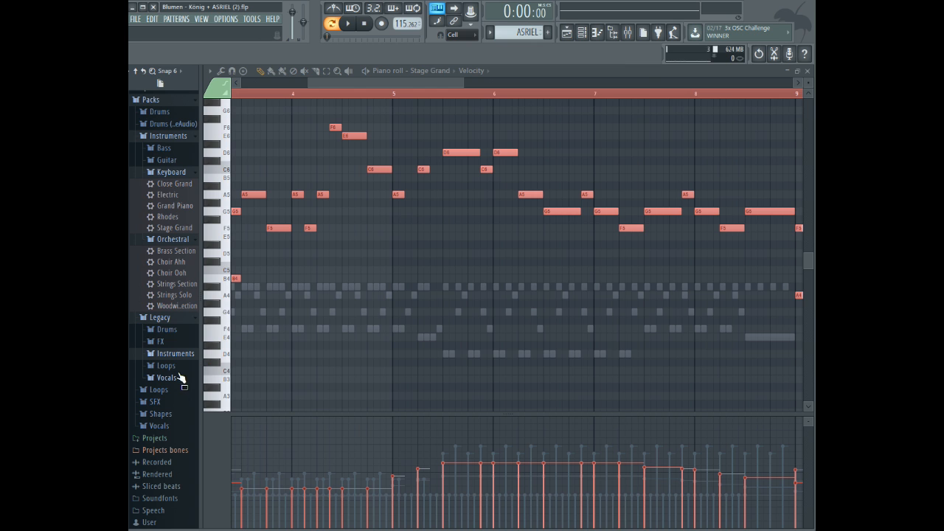
left_click(173, 355)
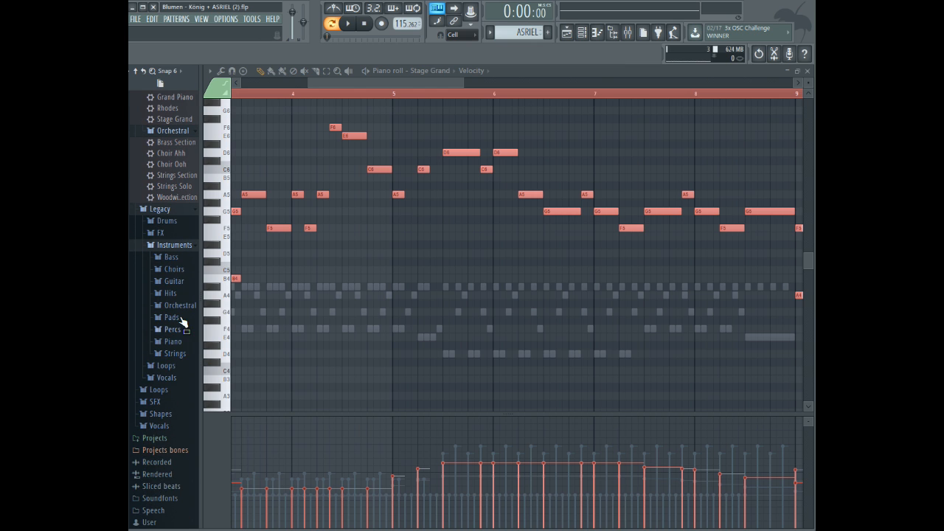
left_click(180, 305)
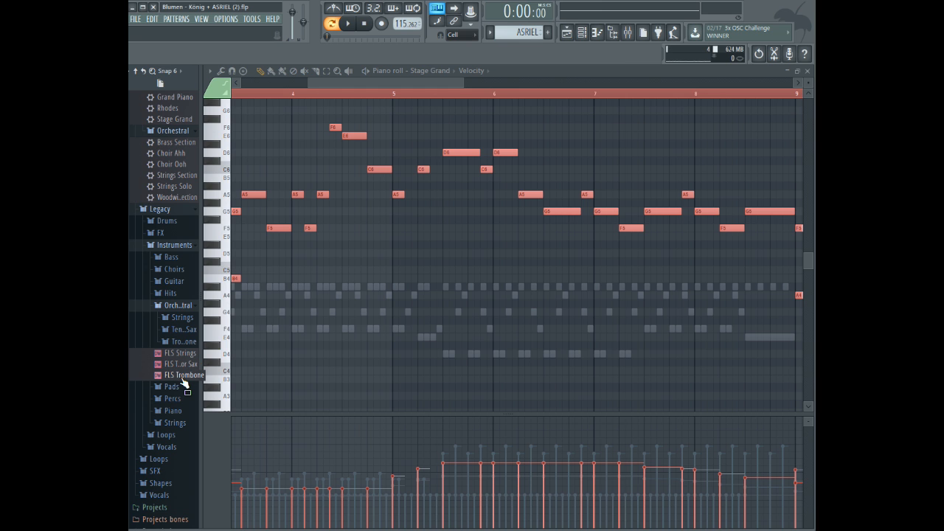
- Send Morgan Hight from the Orchestra library's Strings folder to the selected channel, check the channel list and play the melody
scroll(166, 377, "up", 12)
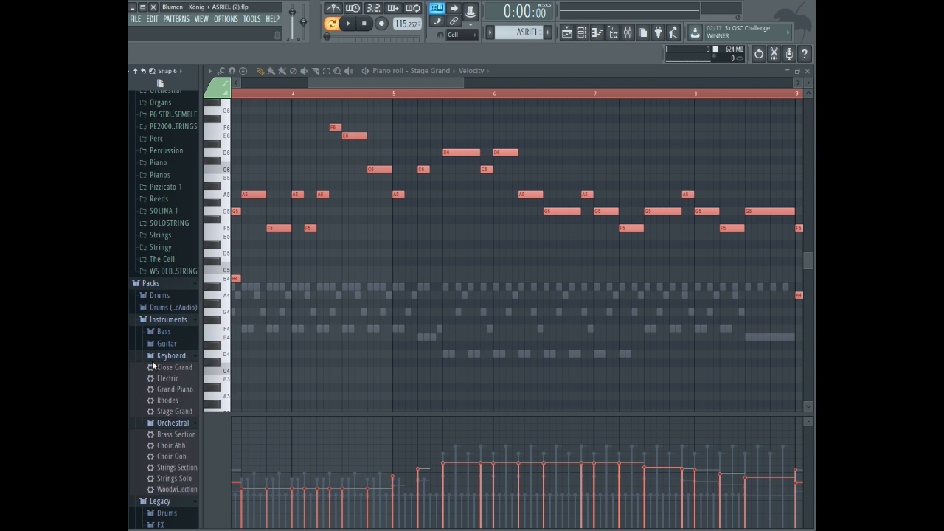
scroll(155, 185, "up", 4)
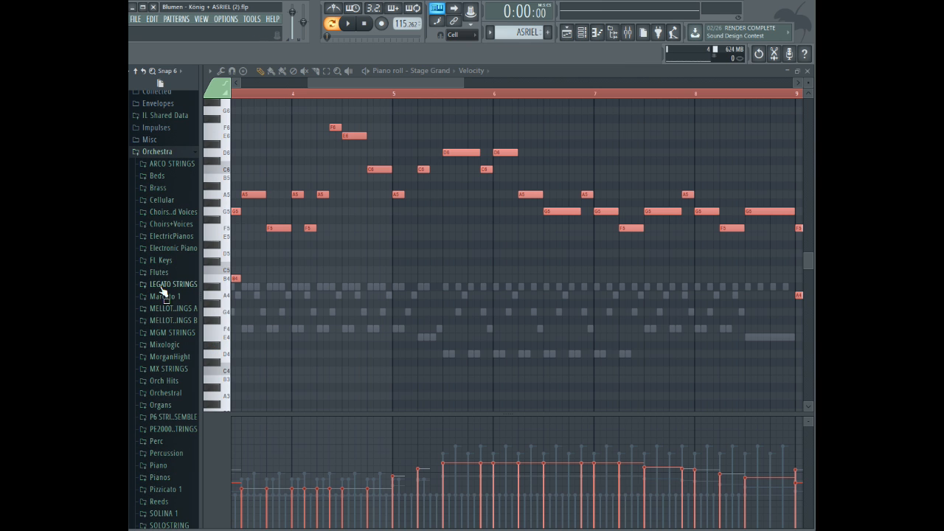
scroll(180, 188, "down", 7)
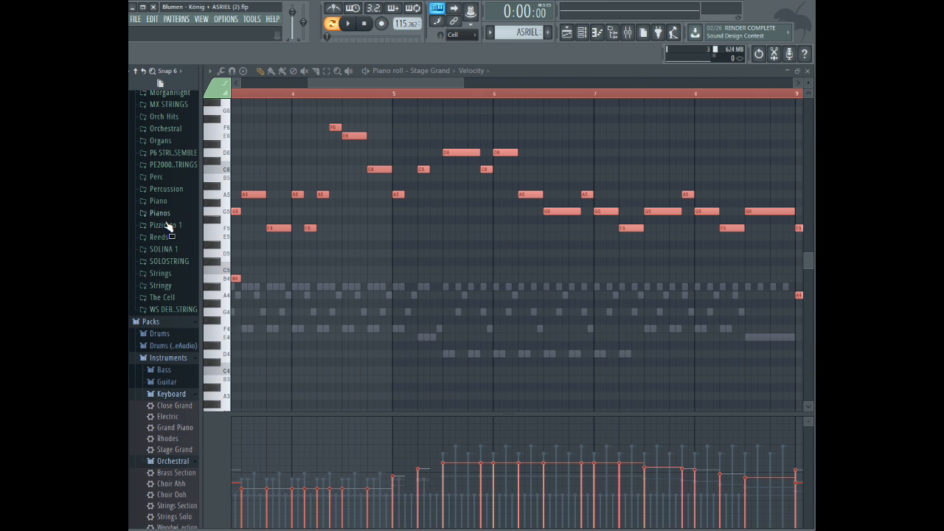
left_click(163, 273)
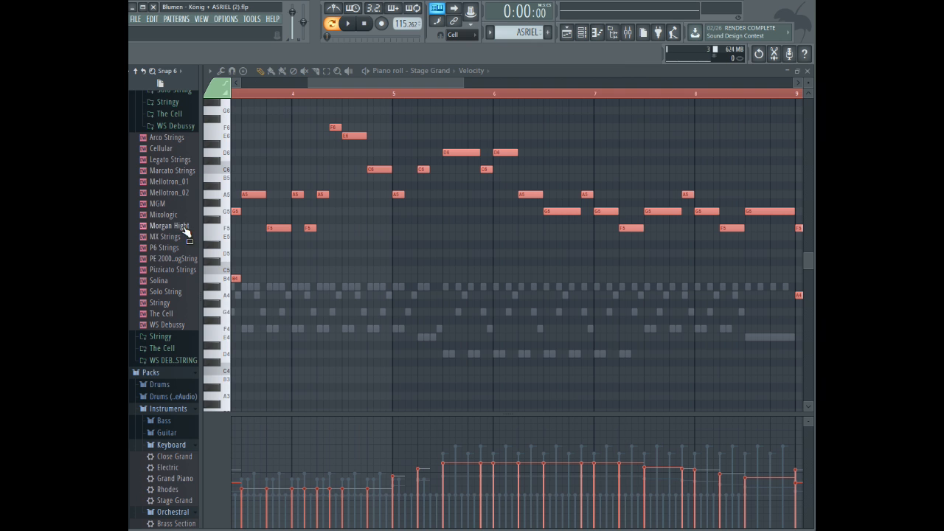
right_click(181, 225)
left_click(213, 227)
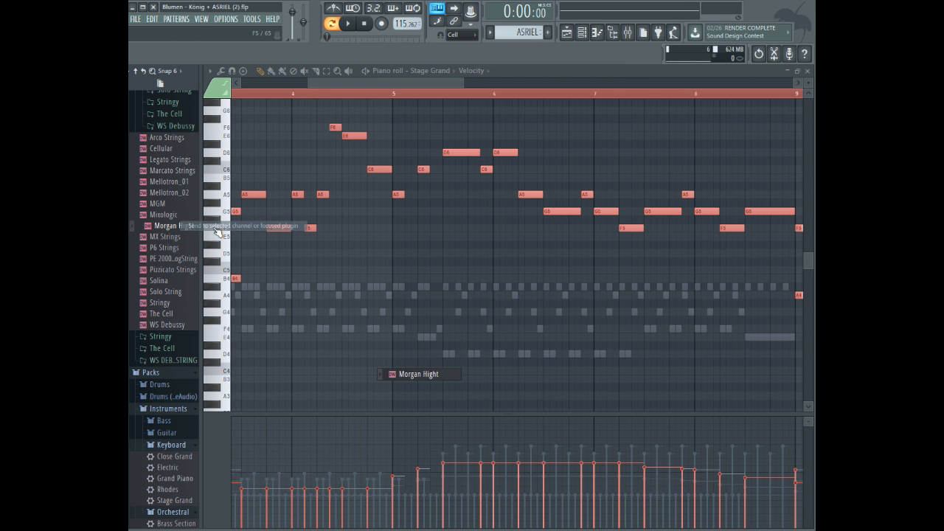
left_click(430, 72)
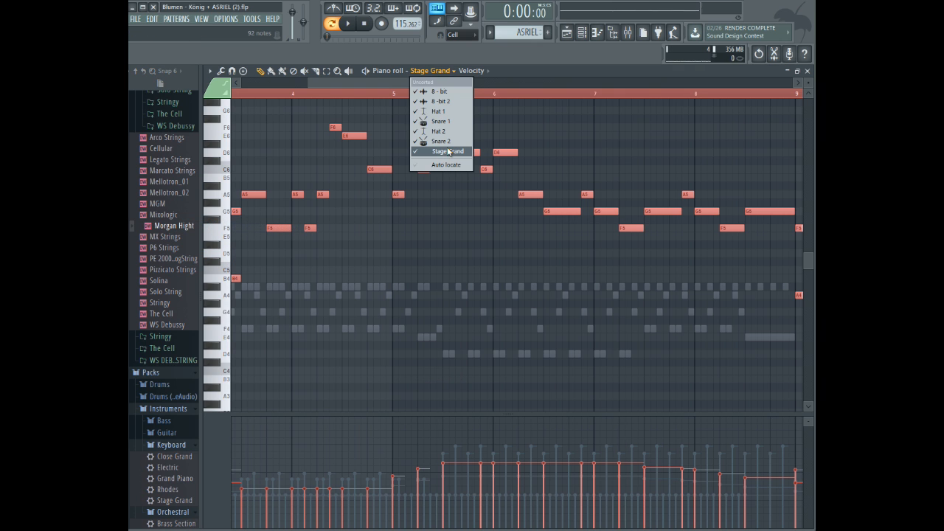
left_click(437, 76)
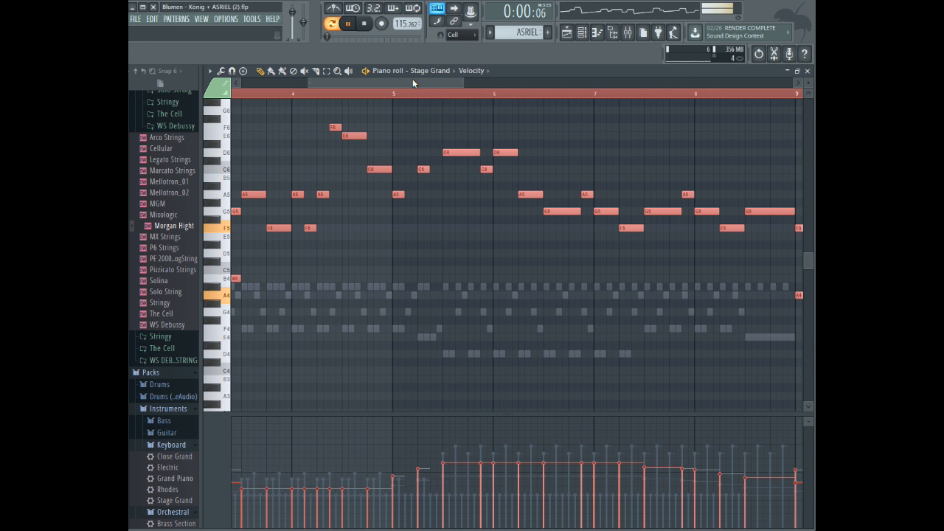
- Return to the start of the pattern and deselect all notes of the Stage Grand channel
left_click_drag(412, 80, 343, 85)
left_click(260, 193)
right_click(260, 195)
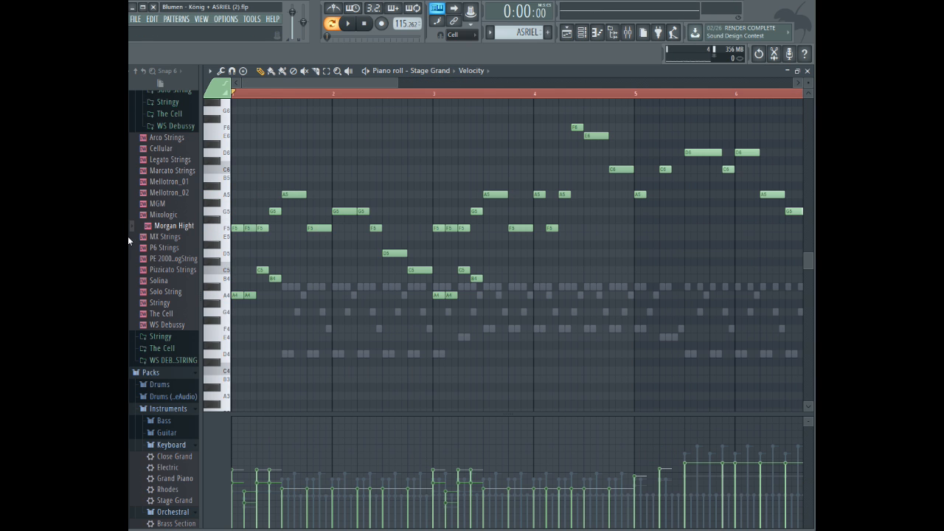
- Send Stage Grand from the Keyboard instruments back to the selected channel and close the plugin window
scroll(139, 249, "down", 5)
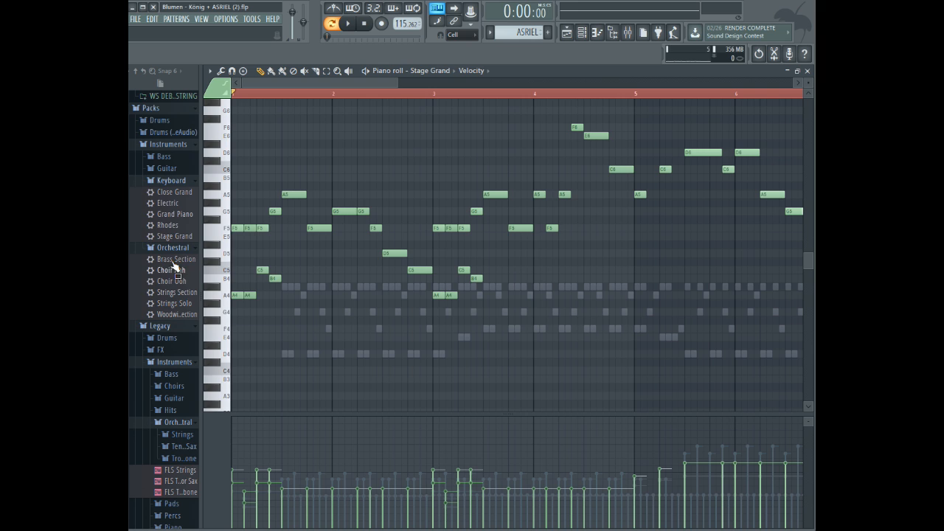
right_click(174, 236)
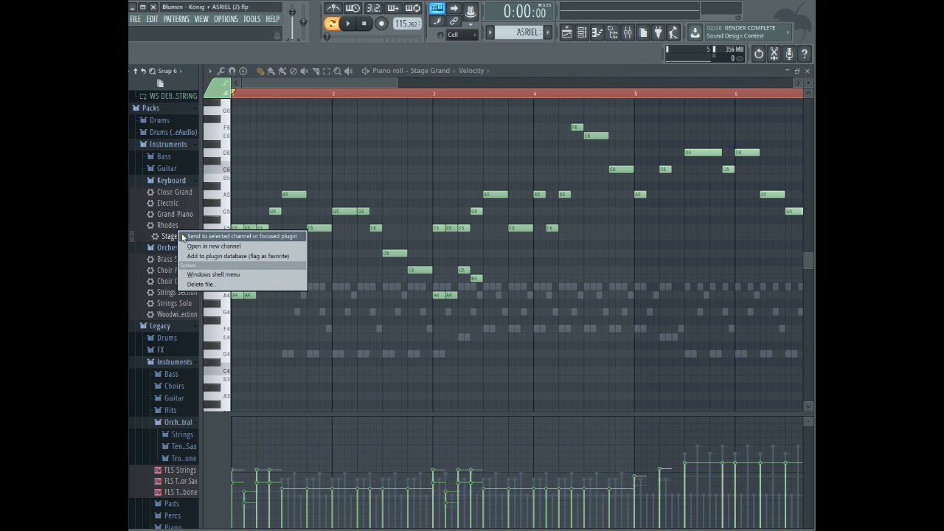
left_click(182, 236)
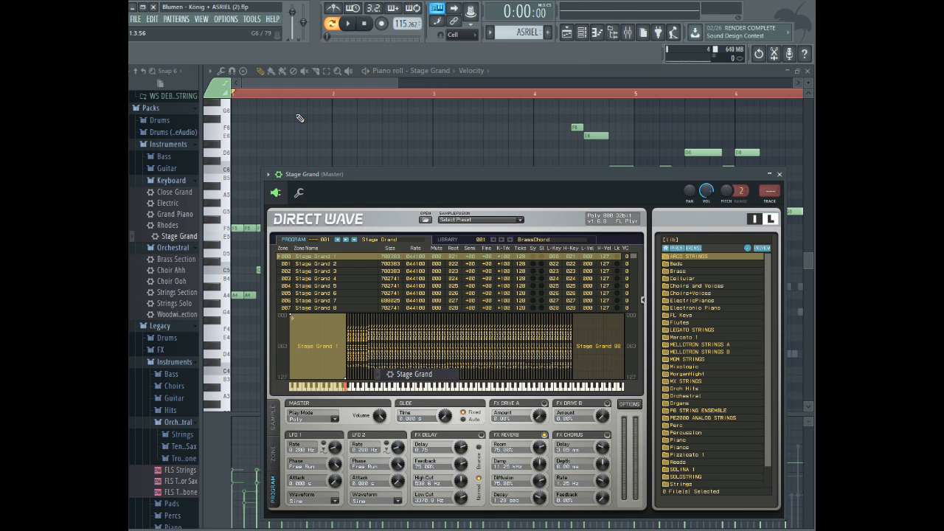
left_click(303, 83)
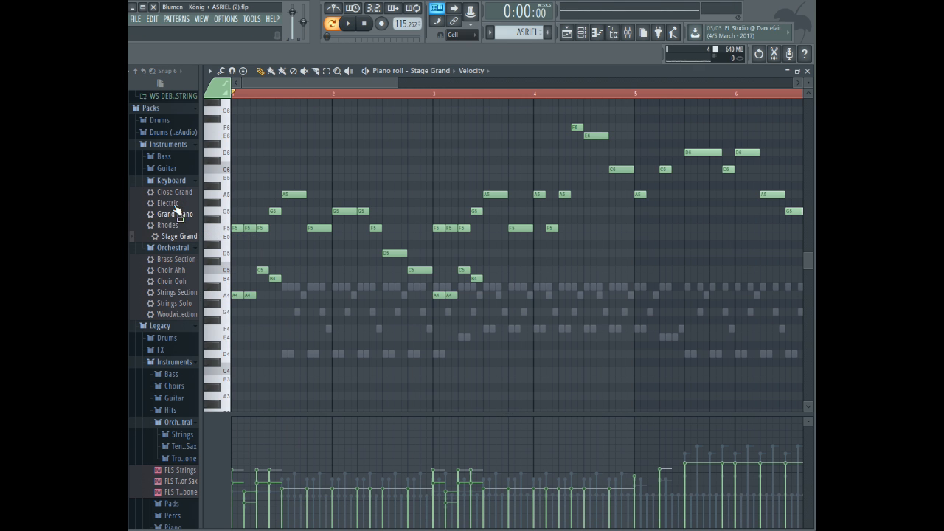
- Open Morgan Hight from the Orchestra library's strings in a new channel and switch the piano roll to that DirectWaveTrack channel
scroll(147, 209, "up", 3)
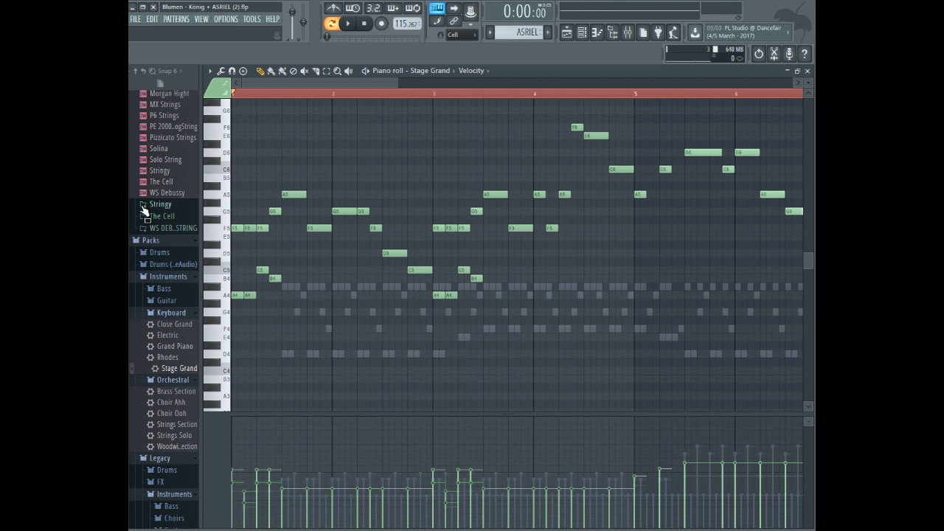
scroll(144, 210, "up", 3)
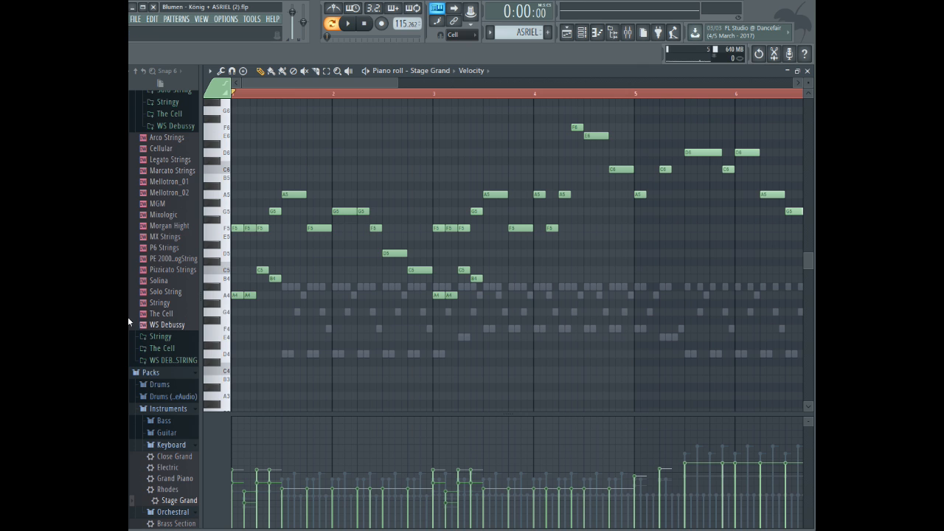
right_click(155, 226)
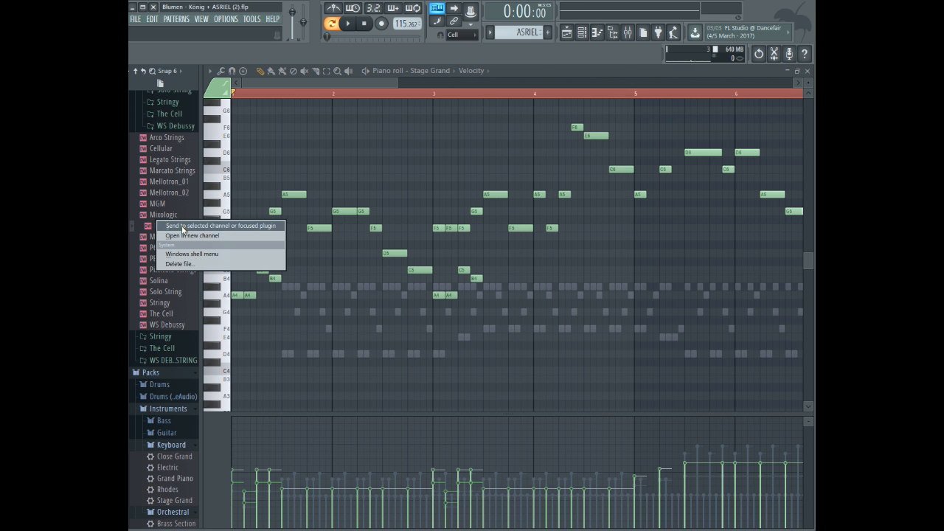
left_click(182, 232)
left_click(436, 70)
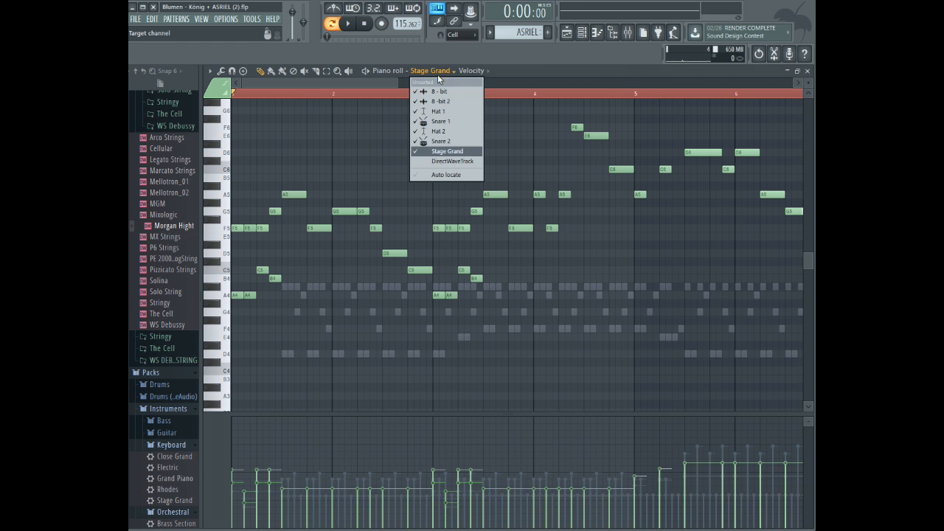
left_click(448, 152)
left_click(432, 71)
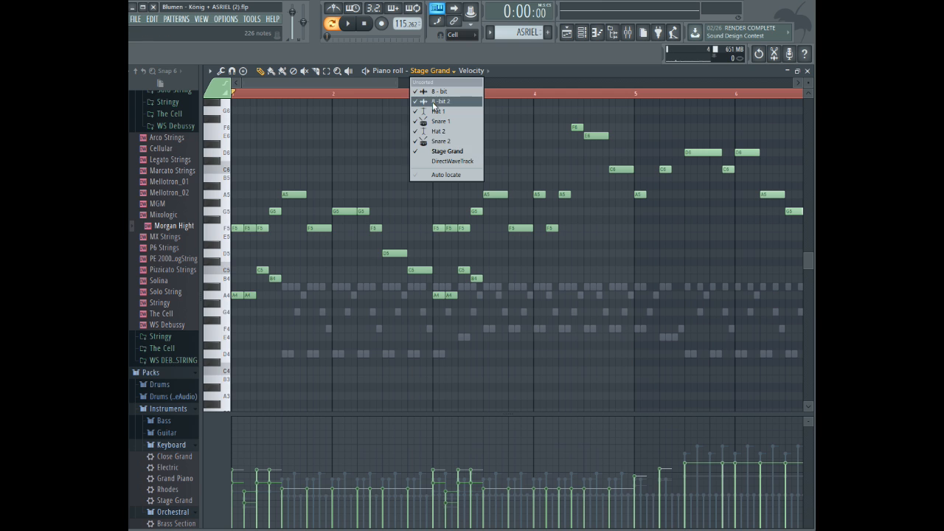
left_click(442, 159)
- Enter A5 and C6 over the melody's ghost notes at bar 5, raise C6's velocity above A5's and play from bar 5
scroll(383, 78, "right", 3)
left_click(314, 194)
left_click(327, 477)
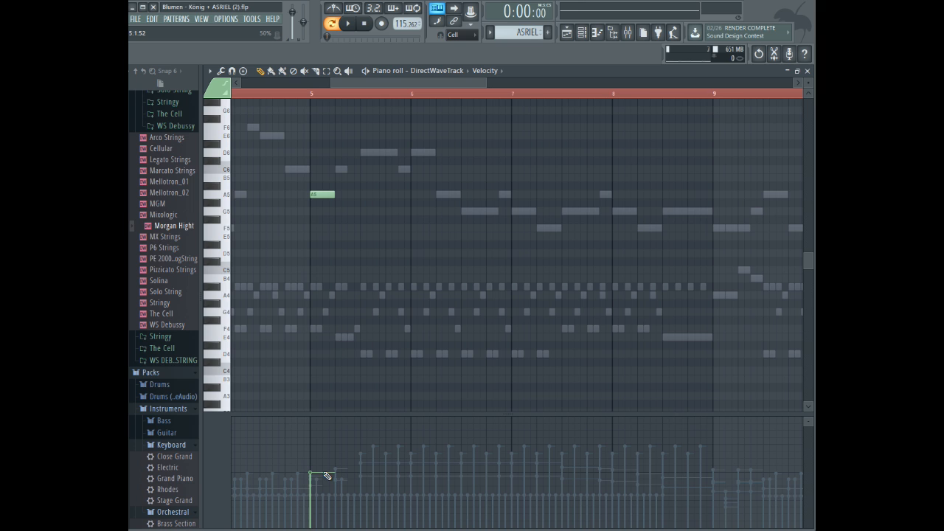
left_click(347, 169)
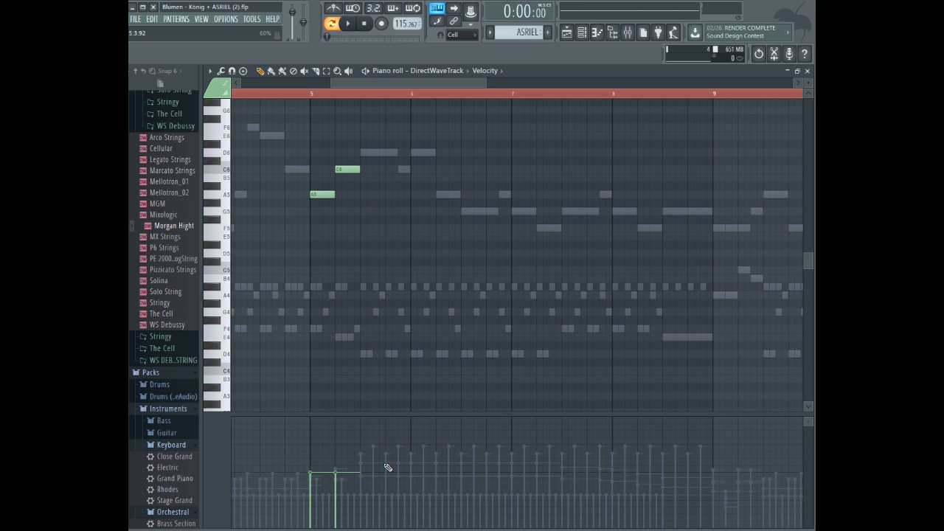
left_click(344, 458)
left_click(311, 93)
key("space")
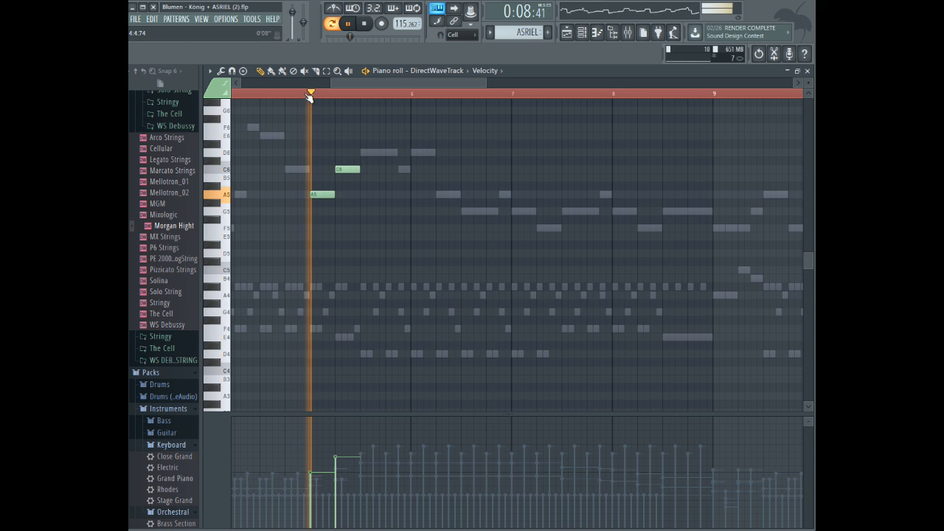
key("space")
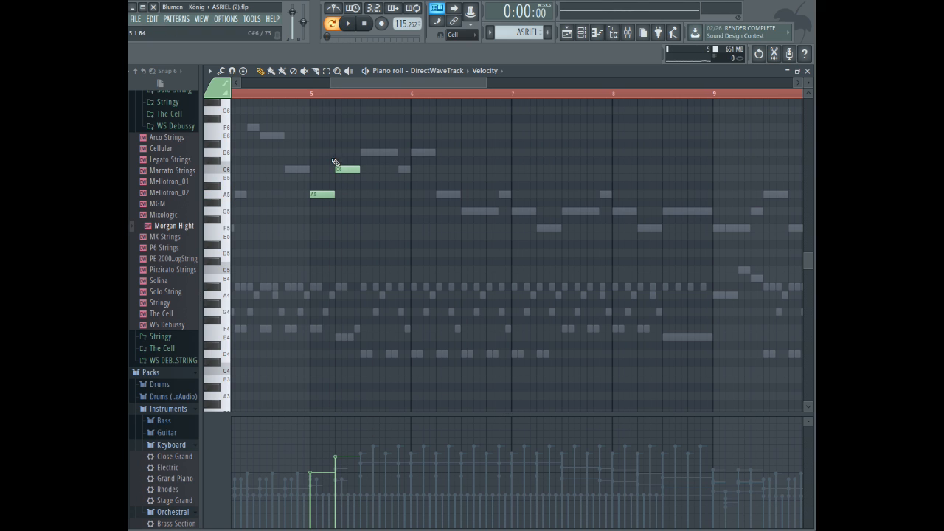
- Add a D6 note after C6, play the passage and lengthen D6 to match the melody's ghost note
left_click(363, 153)
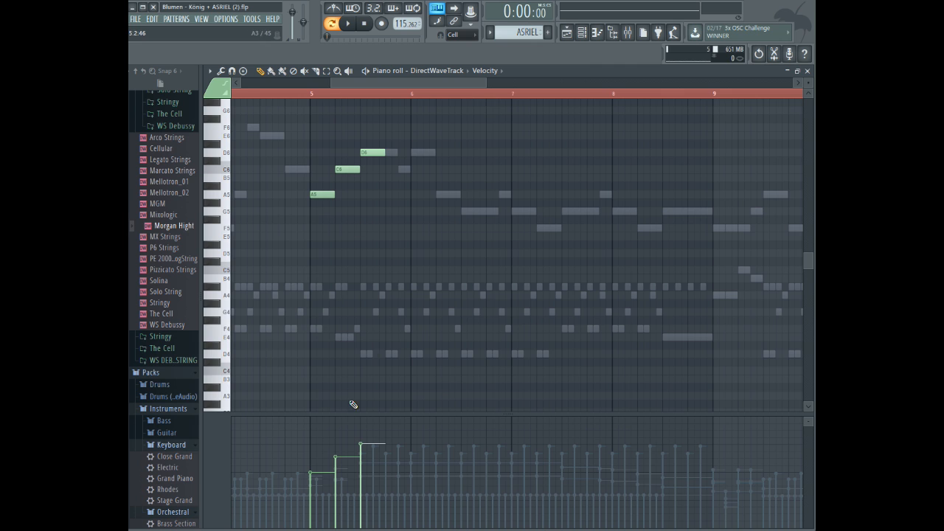
left_click(310, 96)
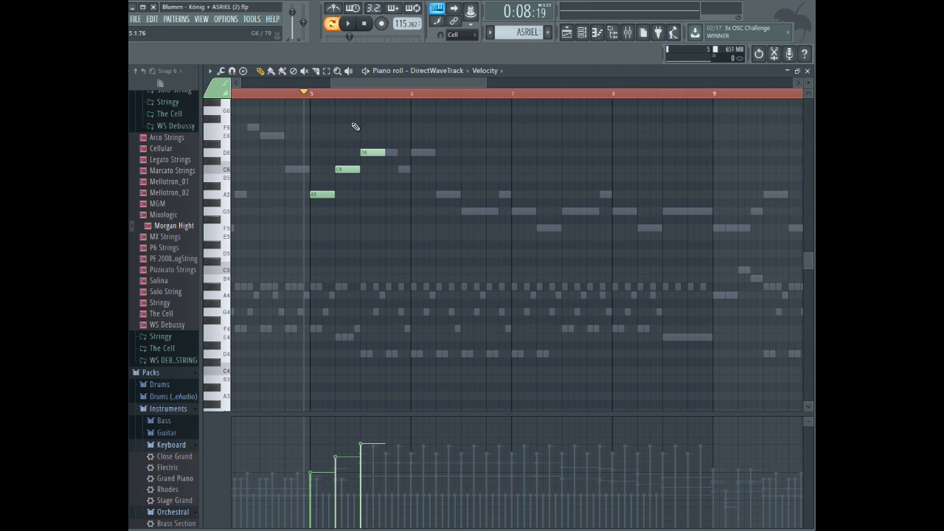
key("space")
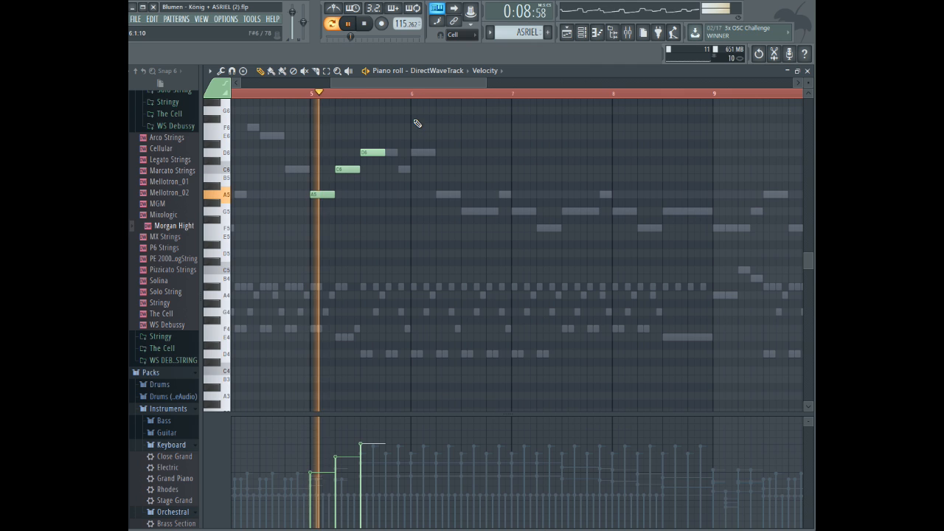
key("space")
left_click_drag(385, 152, 394, 151)
- Copy the A5, C6 and D6 notes one octave lower as A4, C5 and D5, and play them from bar 5
left_click(323, 197)
left_click(315, 303)
left_click_drag(325, 303, 325, 295)
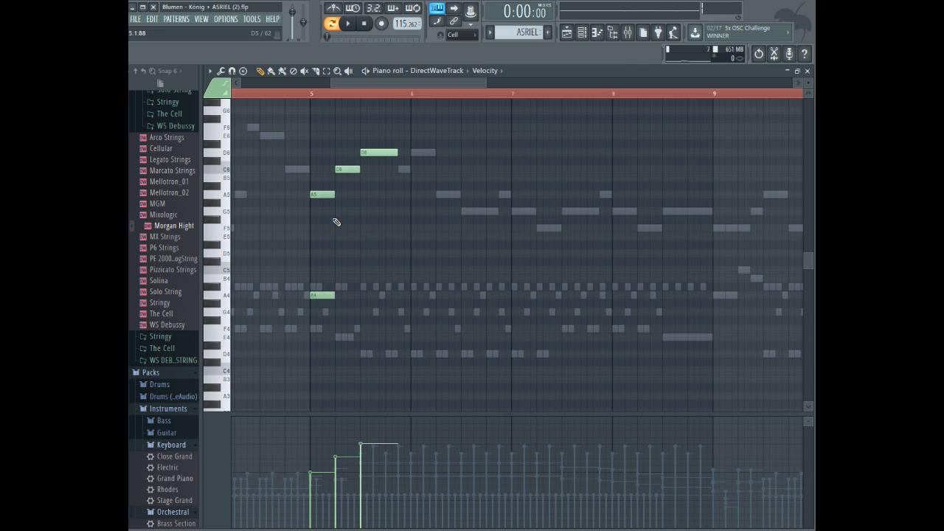
left_click(380, 153)
left_click(376, 245)
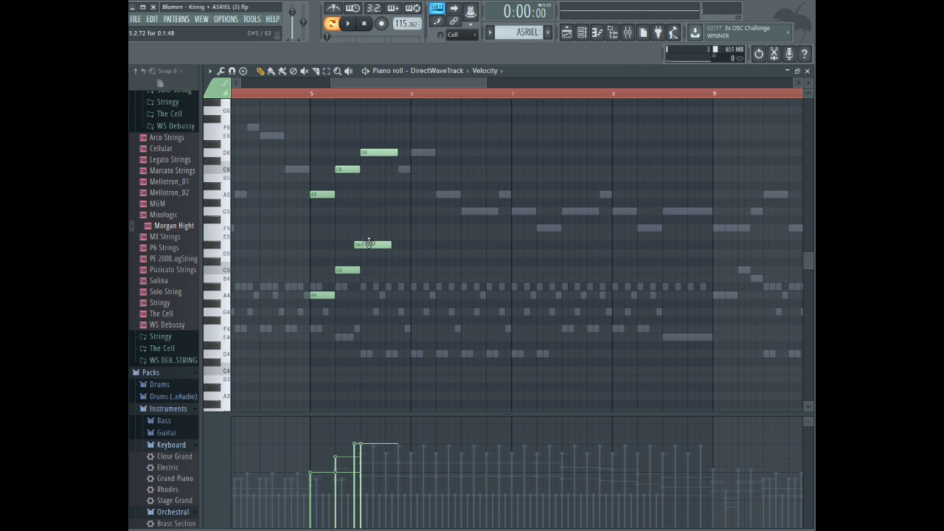
left_click_drag(376, 245, 376, 252)
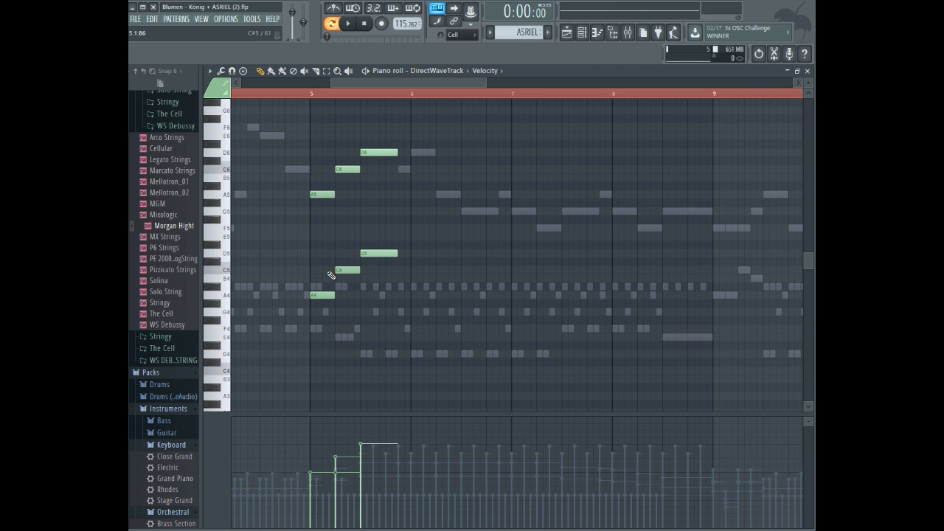
left_click(326, 97)
key("space")
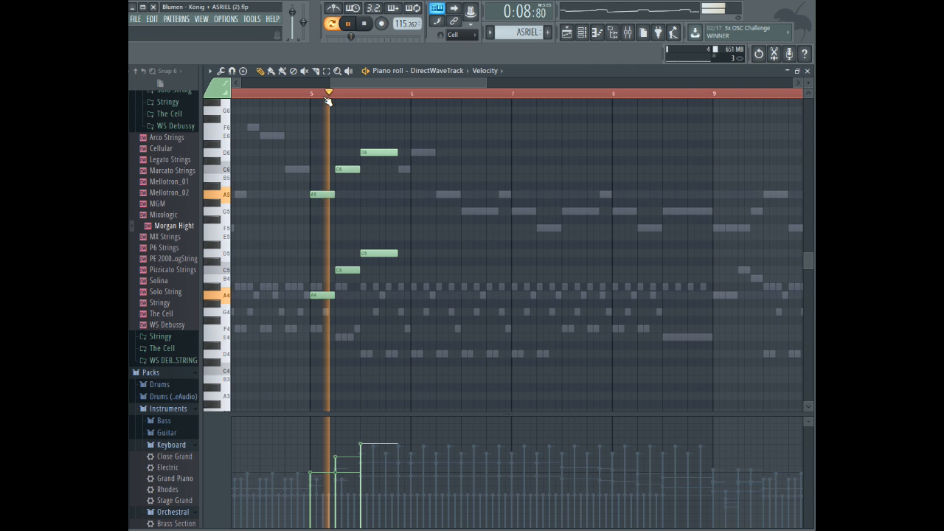
key("space")
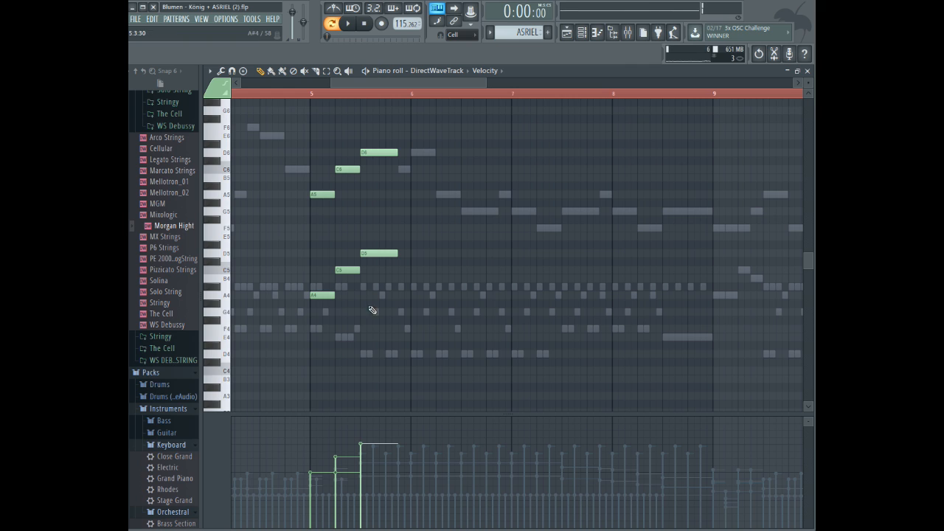
- Re-enter the C5 note below C6 and replay the octave passage from just before bar 5
left_click(353, 168)
right_click(348, 271)
left_click(340, 270)
left_click(282, 94)
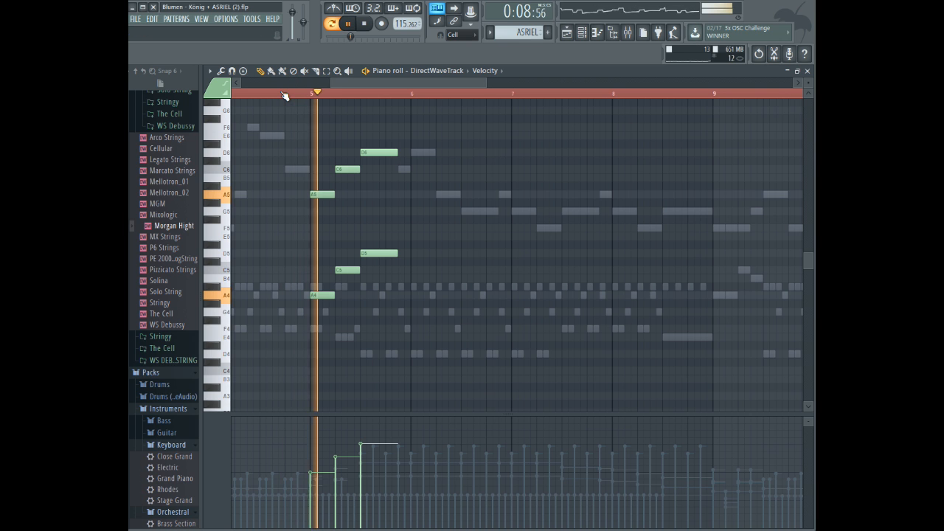
key("space")
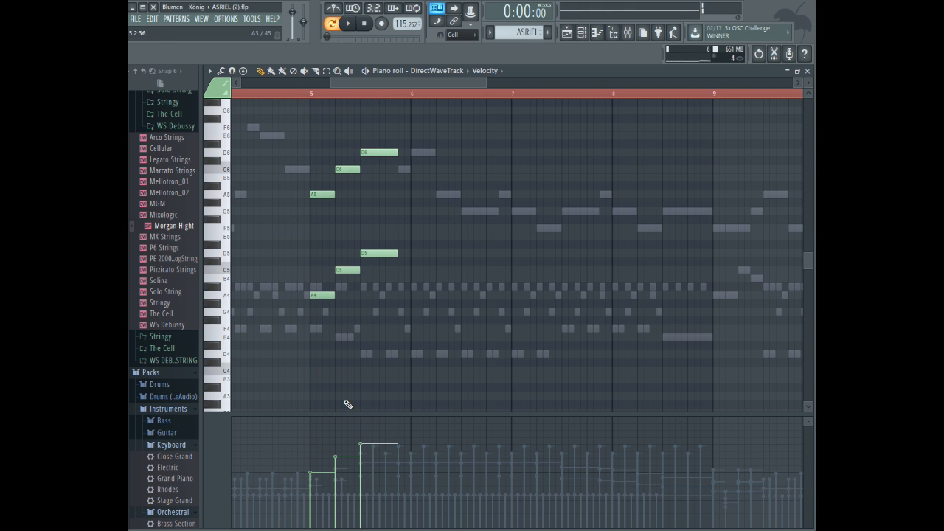
- Audition the octave notes and individual piano keys, including A4, A5 and E5, to find a harmony note
left_click(377, 254)
left_click(320, 193)
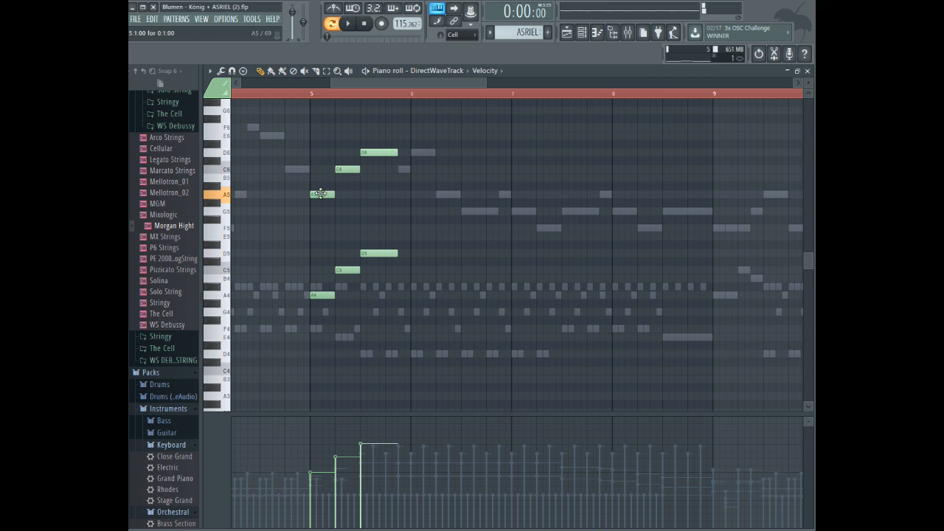
key("d")
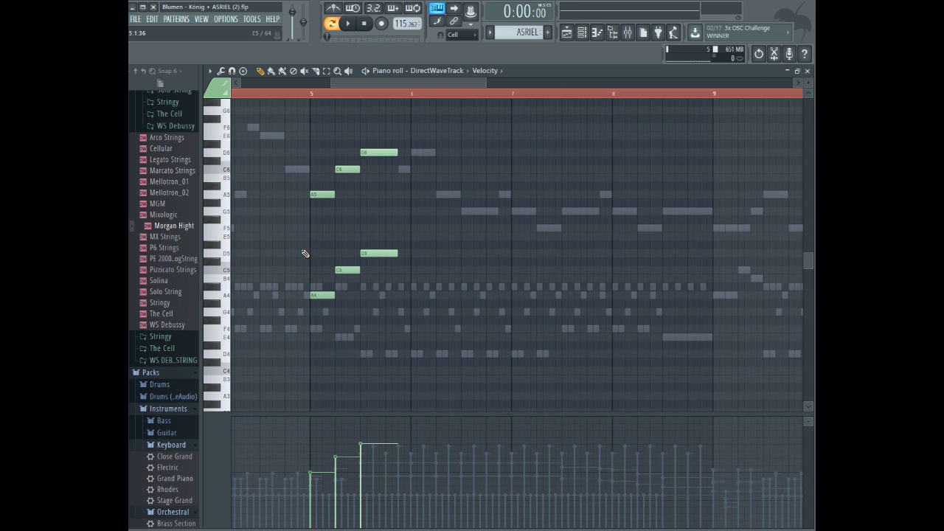
key("x")
key("n")
left_click(222, 296)
left_click(223, 194)
left_click_drag(215, 249, 220, 239)
left_click(219, 239)
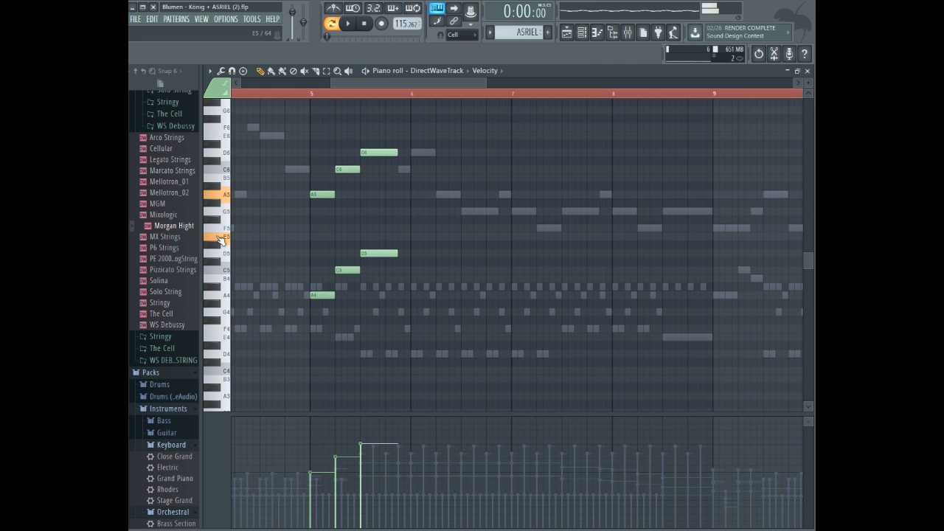
left_click(226, 239)
left_click(226, 239)
- Add E5, G5 and A5 between the three octave pairs in bar 5 and play the resulting chords
left_click(317, 238)
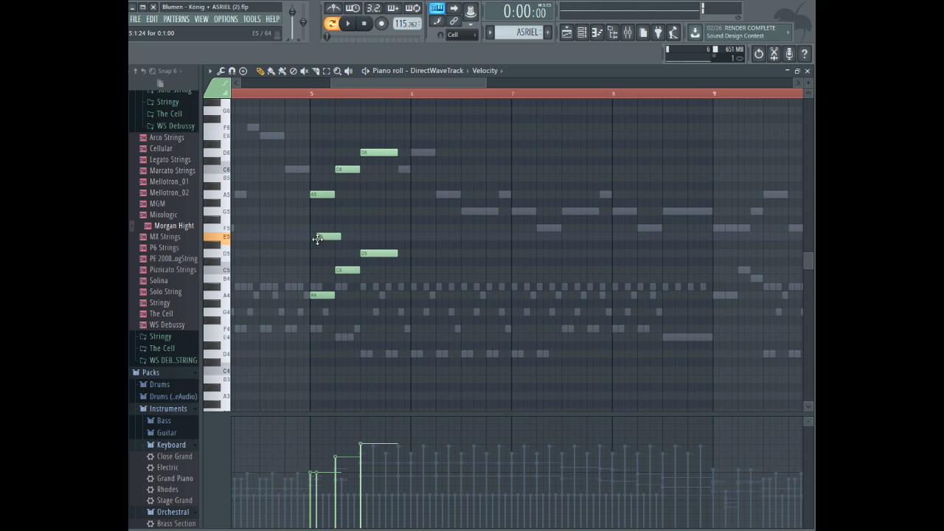
left_click_drag(339, 220, 339, 210)
left_click(364, 195)
left_click(311, 96)
key("space")
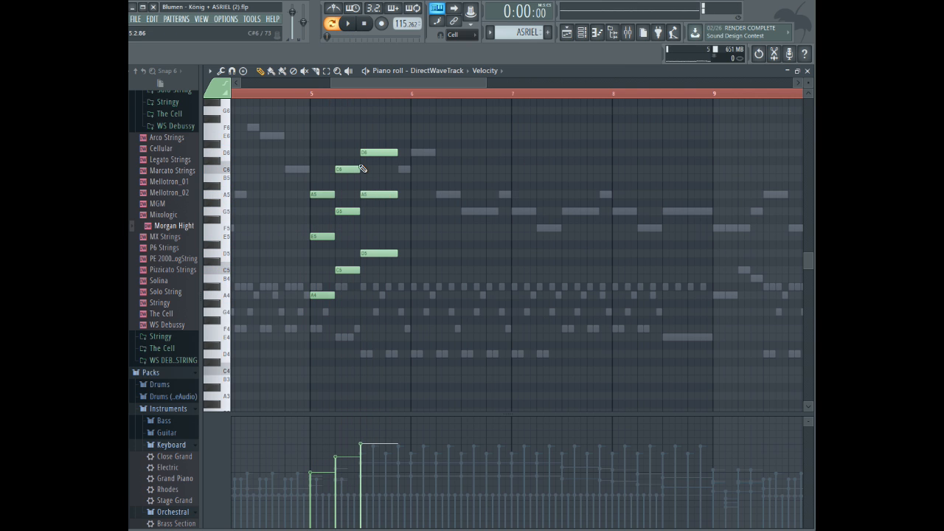
key("space")
key("space")
- Select all string notes, raise their velocity offset in the note properties and replay from bar 5
key("ctrl+a")
double_click(318, 236)
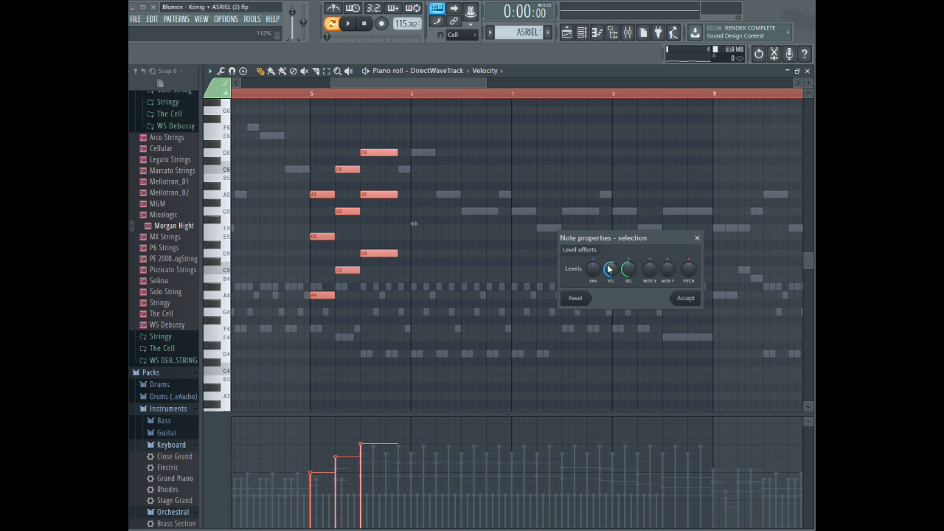
left_click(681, 298)
left_click(320, 94)
key("space")
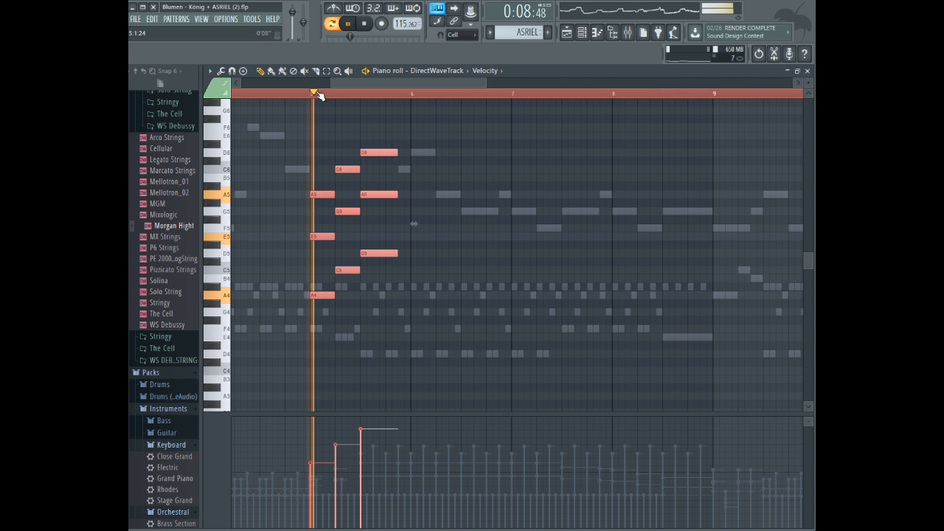
key("space")
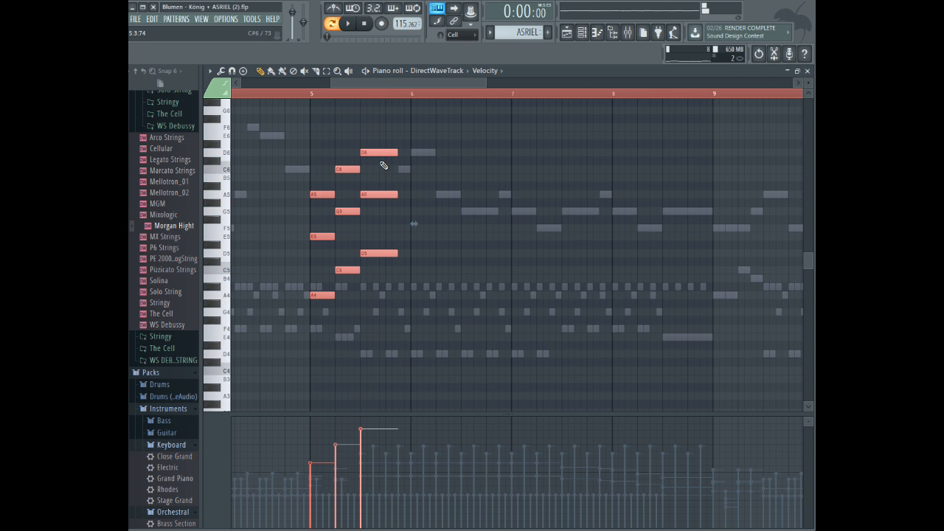
- Continue the string melody over the ghost notes with a short C6 ending bar 5 and D6, A5 and G5 in bar 6
left_click_drag(410, 169, 399, 167)
left_click(344, 165)
right_click(415, 169)
left_click(403, 168)
left_click_drag(421, 153, 436, 152)
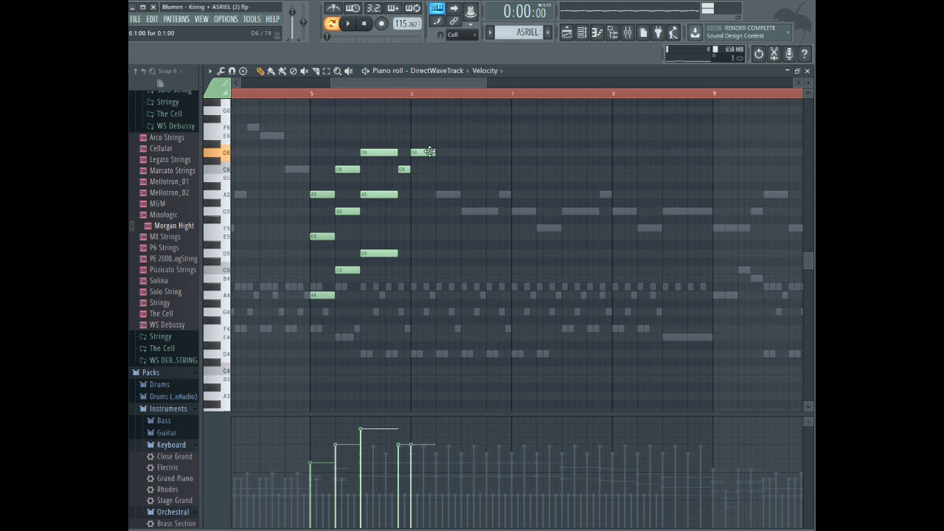
left_click(440, 195)
left_click(469, 212)
left_click_drag(469, 214, 463, 213)
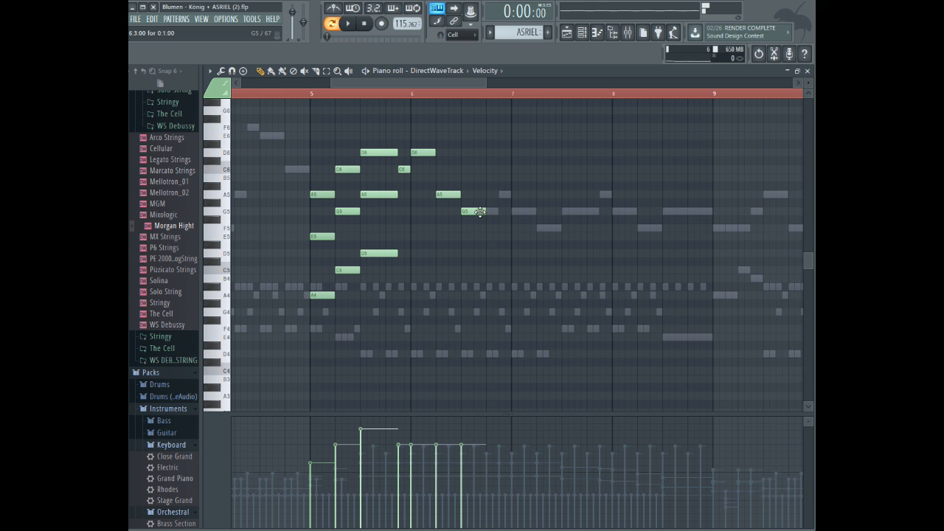
- Add a short A5 at the end of bar 6, followed by G5 and F5 in bar 7
left_click(401, 169)
left_click(504, 194)
left_click(513, 213)
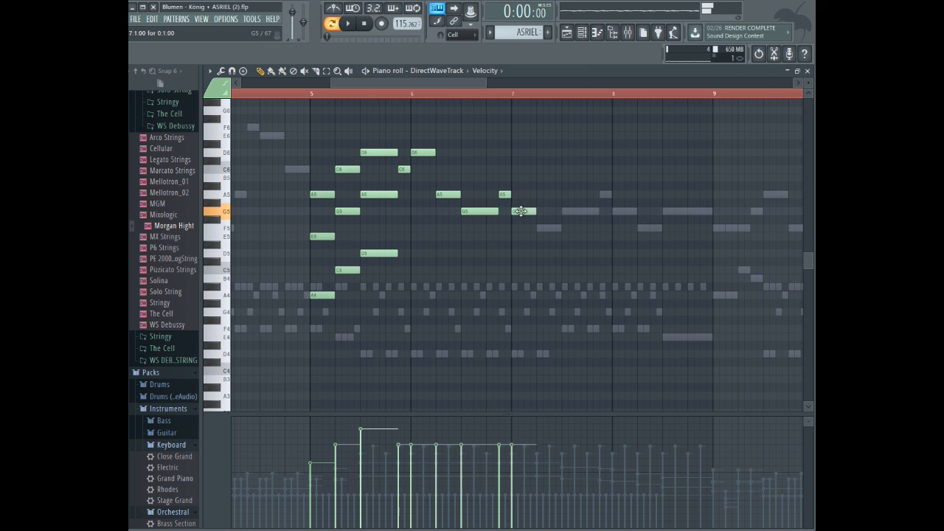
left_click(543, 228)
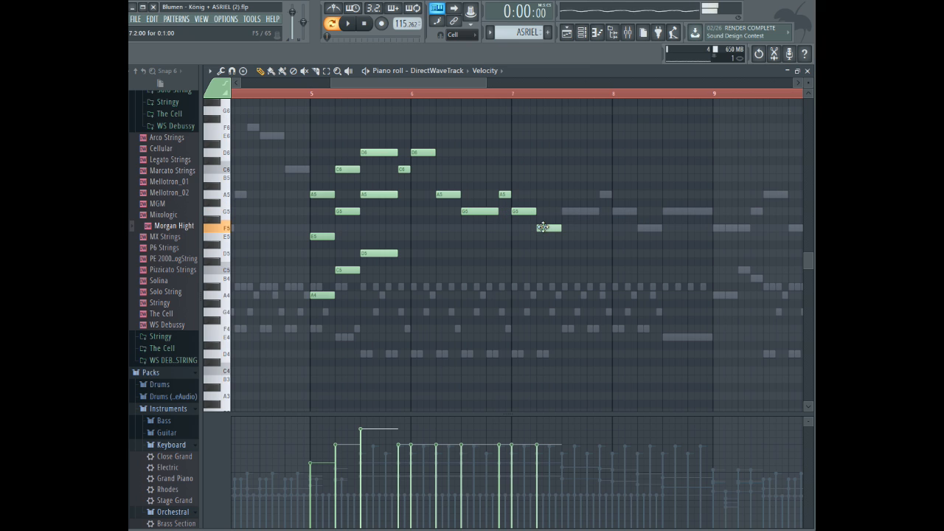
- Enlarge the velocity lane, raise the velocities from the second C6 through F5 to D6's level, play the melody and shrink the lane
left_click_drag(430, 412, 415, 203)
left_click(410, 241)
left_click_drag(409, 243, 538, 244)
left_click(288, 93)
key("space")
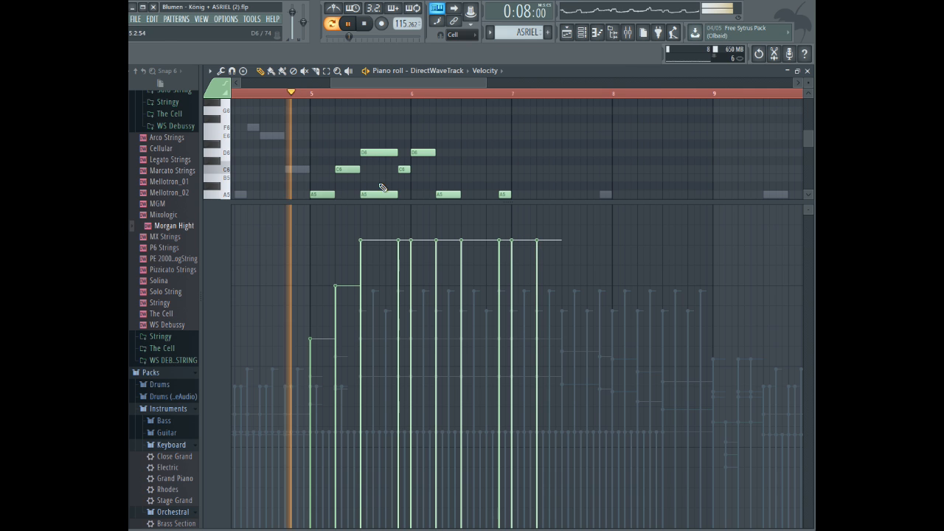
left_click_drag(379, 201, 374, 371)
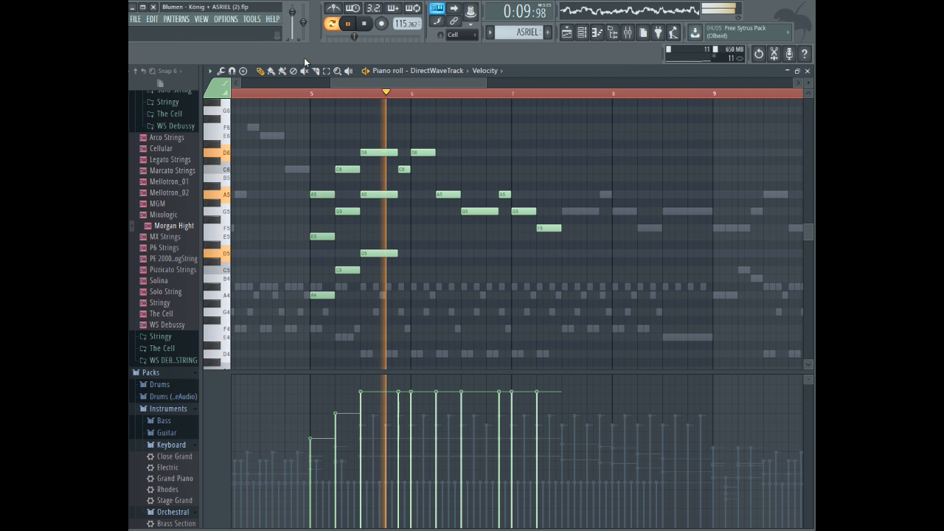
- Duplicate the string notes from the short C6 in bar 5 to F5 in bar 7 one octave lower, and replay from bar 5
left_click_drag(404, 129, 642, 280)
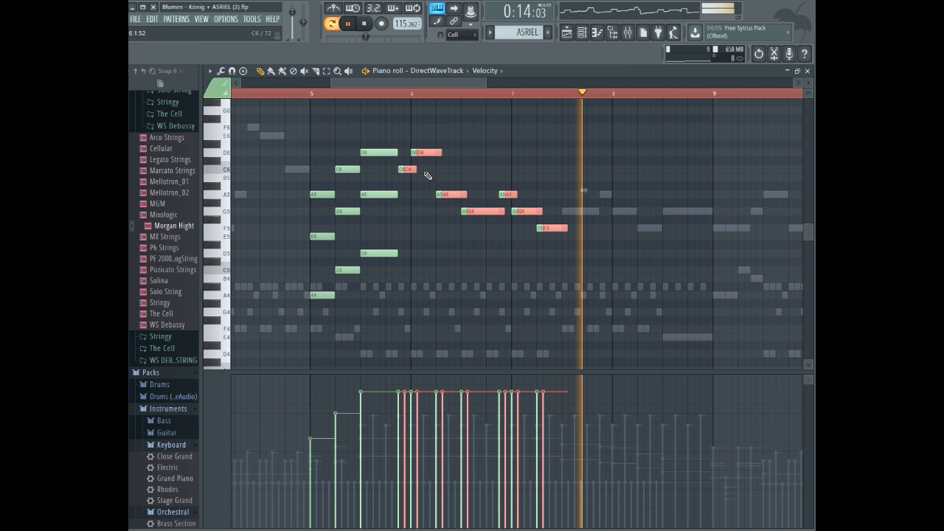
left_click_drag(406, 171, 406, 275)
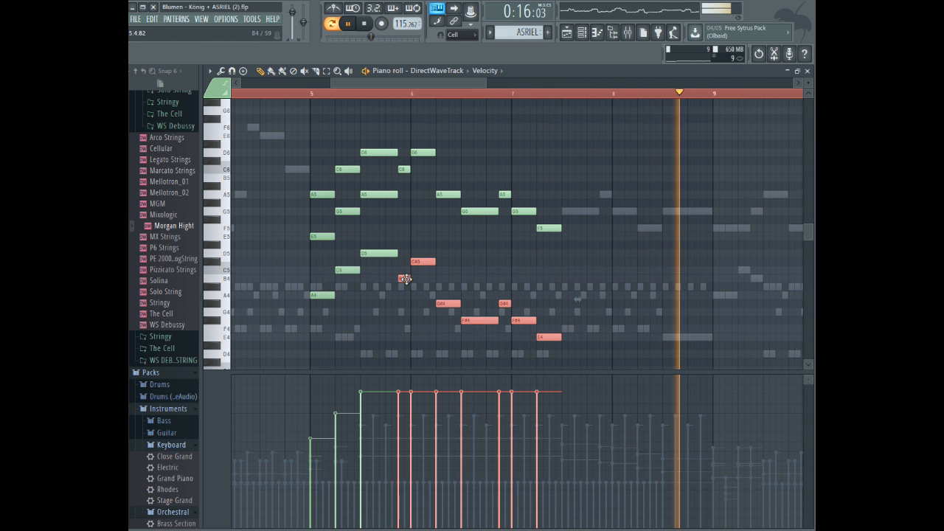
left_click(311, 93)
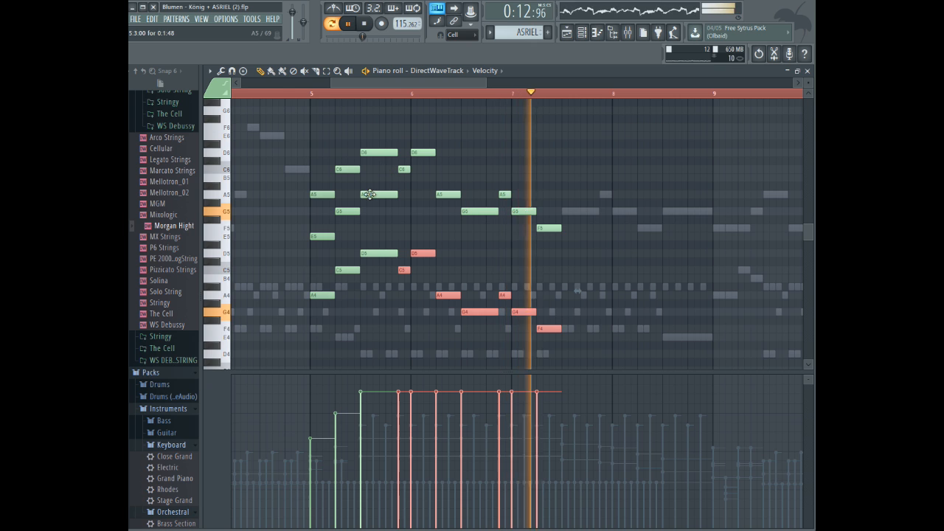
key("space")
- Try a second copy of the same upper string notes as a middle harmony starting on G5, play it and delete it
key("ctrl+v")
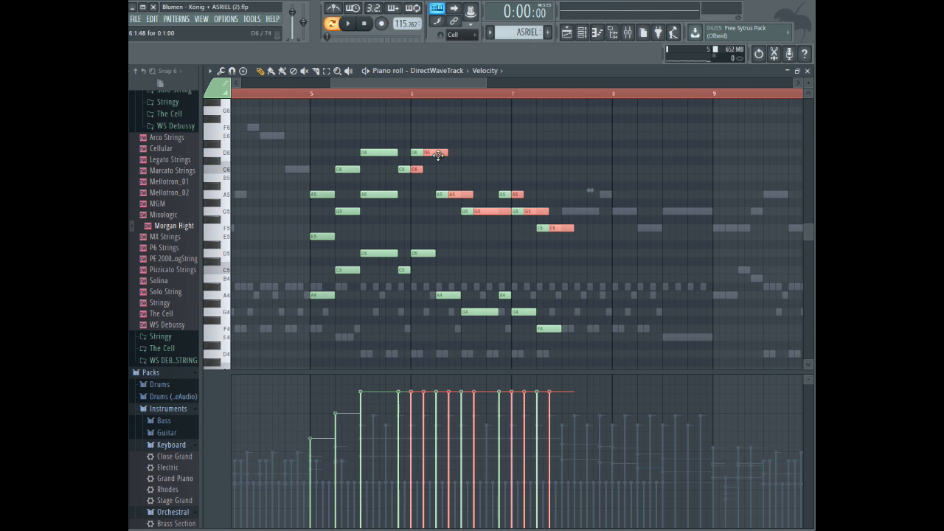
left_click_drag(438, 154, 428, 180)
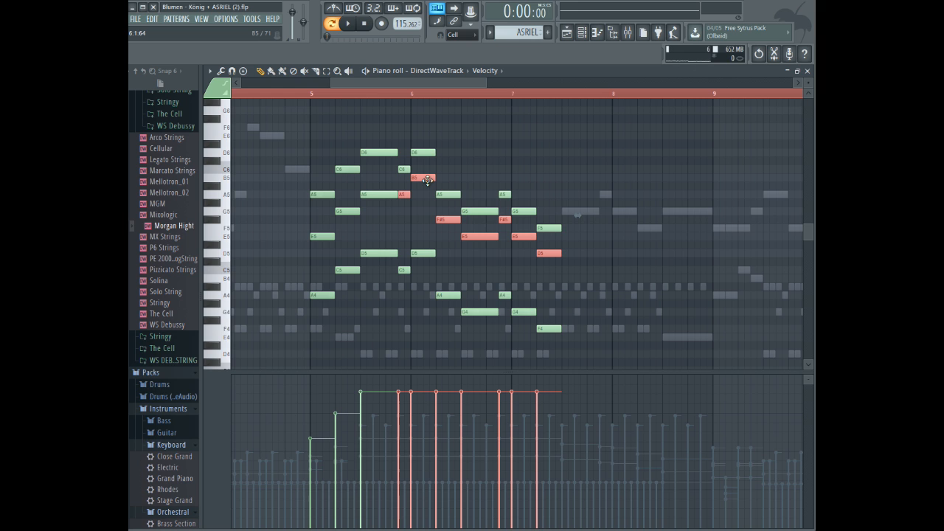
left_click_drag(428, 179, 424, 204)
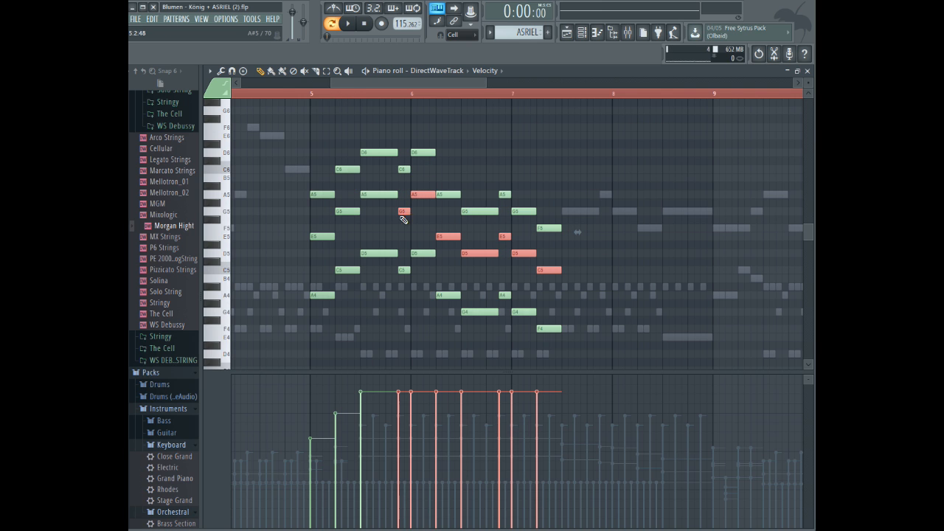
key("space")
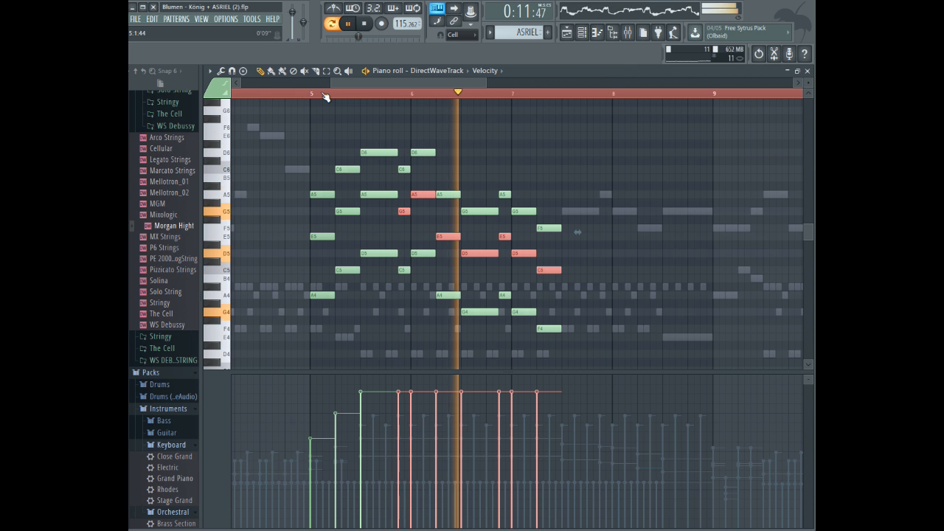
key("space")
key("Delete")
- Delete the middle harmony notes E5, G5 and A5 from the opening chords of bar 5, and replay from bar 5
right_click(390, 197)
right_click(324, 238)
right_click(352, 213)
left_click(316, 93)
key("space")
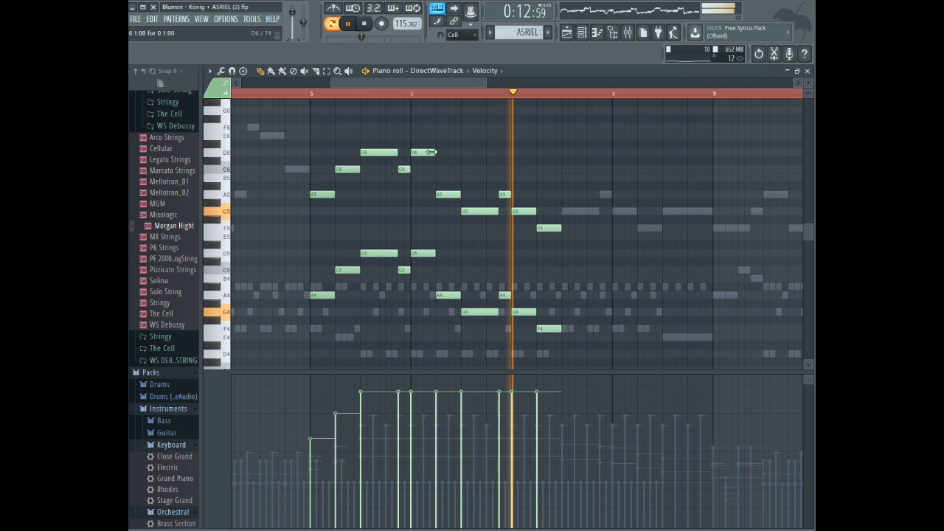
scroll(550, 213, "down", 1)
key("space")
- Continue the upper string melody over the ghost notes with G5 and a short A5 in the second half of bar 7
left_click(570, 186)
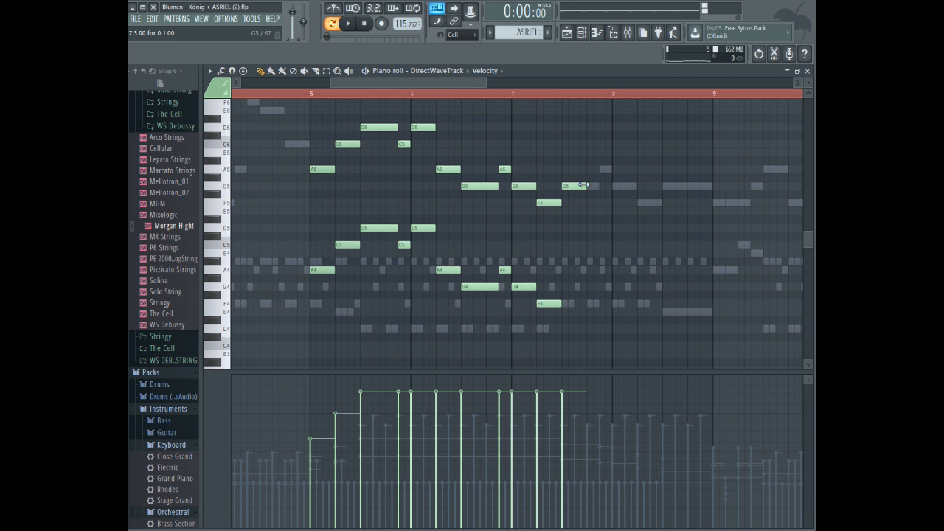
left_click(605, 169)
left_click_drag(632, 169, 611, 169)
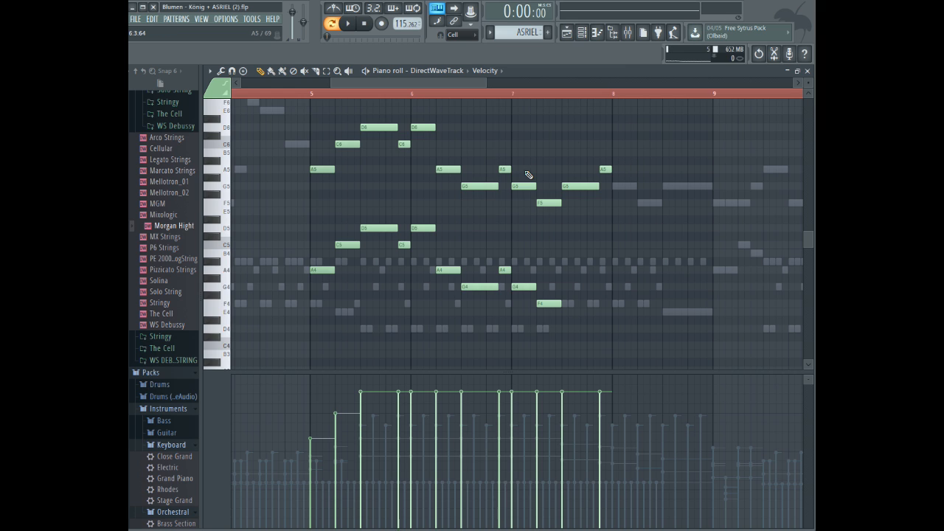
- Add G5, F5 and a long G5 with a long E5 beneath it in bar 8, and play the new notes
scroll(565, 181, "down", 1)
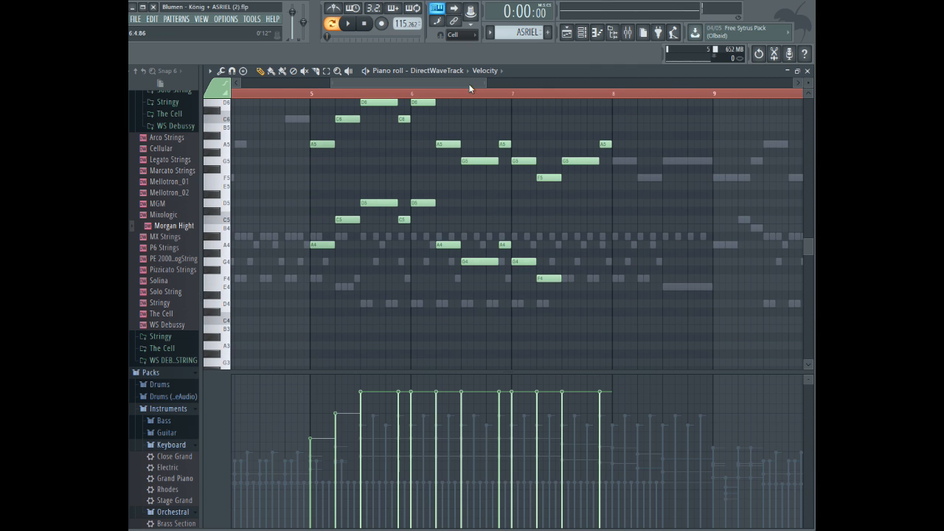
left_click_drag(469, 86, 493, 85)
left_click_drag(516, 160, 524, 160)
left_click(552, 178)
left_click(580, 160)
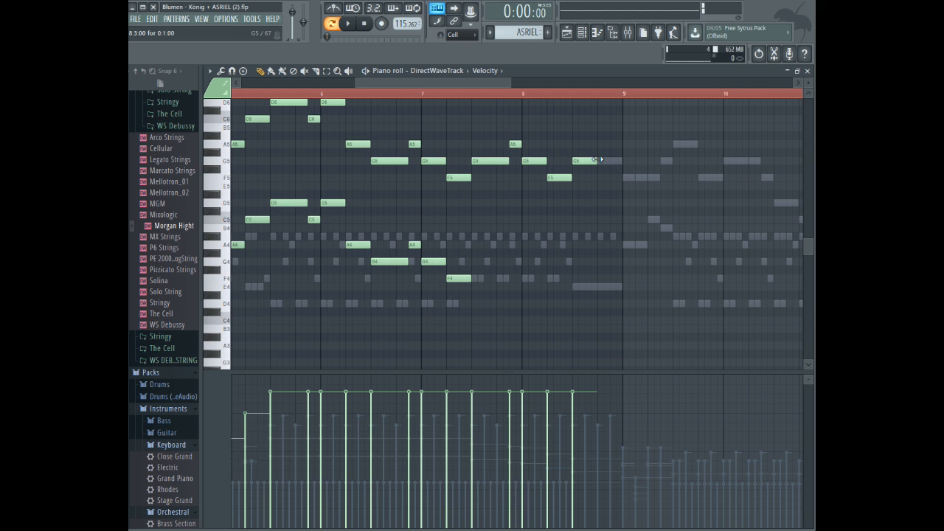
left_click(612, 160)
left_click_drag(577, 203, 579, 183)
left_click(498, 95)
key("space")
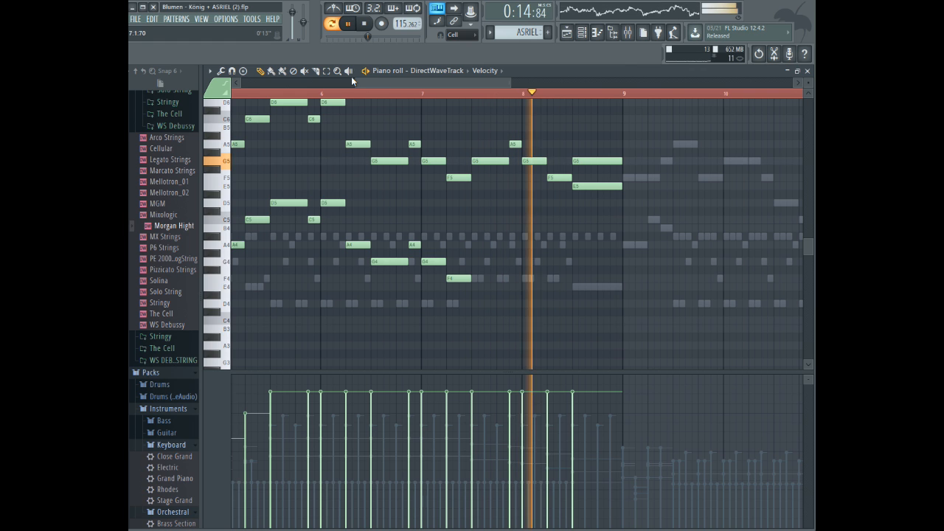
- Duplicate the new notes from the second G5 of bar 7 through bar 8 one octave lower and play the result
left_click_drag(483, 116, 714, 258)
key("ctrl+c")
key("ctrl+v")
left_click_drag(396, 160, 496, 263)
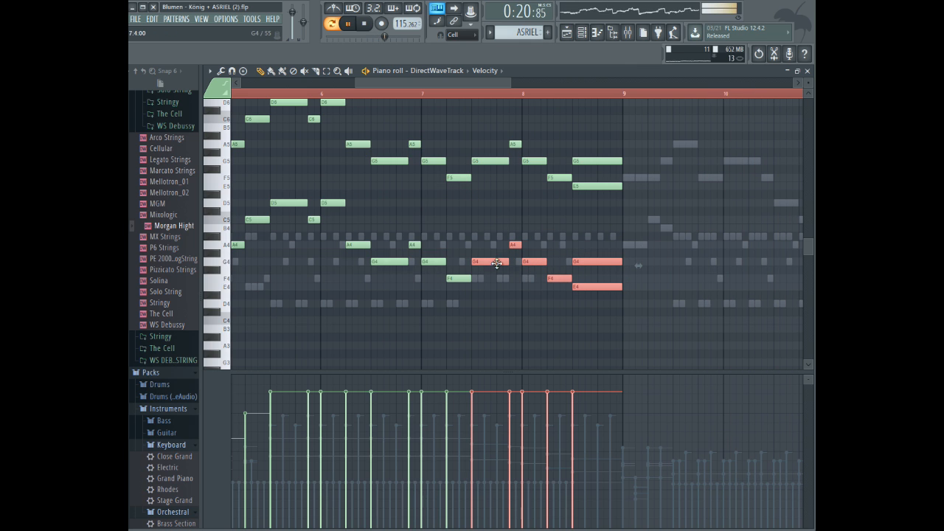
left_click(399, 94)
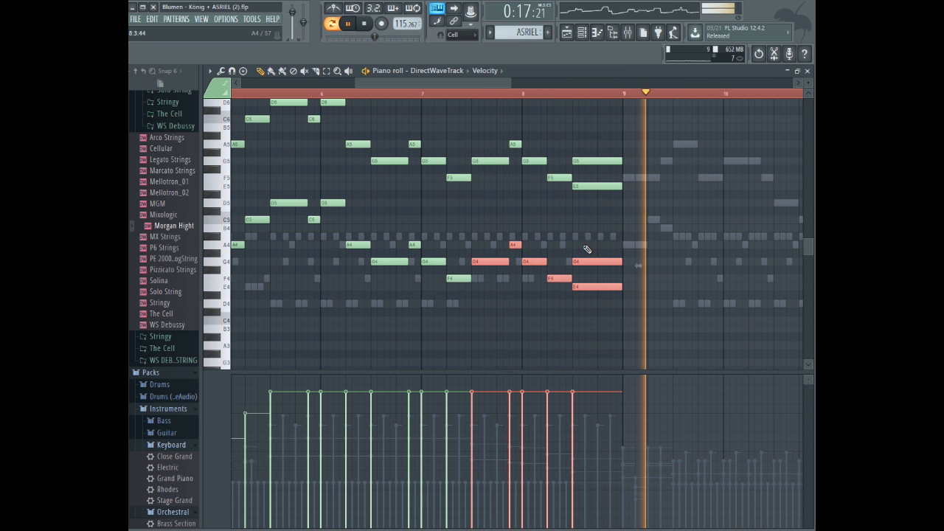
key("space")
- Play from bar 4 and replace the first A5 and C6 of bar 5 with notes half as long
left_click_drag(478, 84, 435, 85)
left_click(303, 94)
key("space")
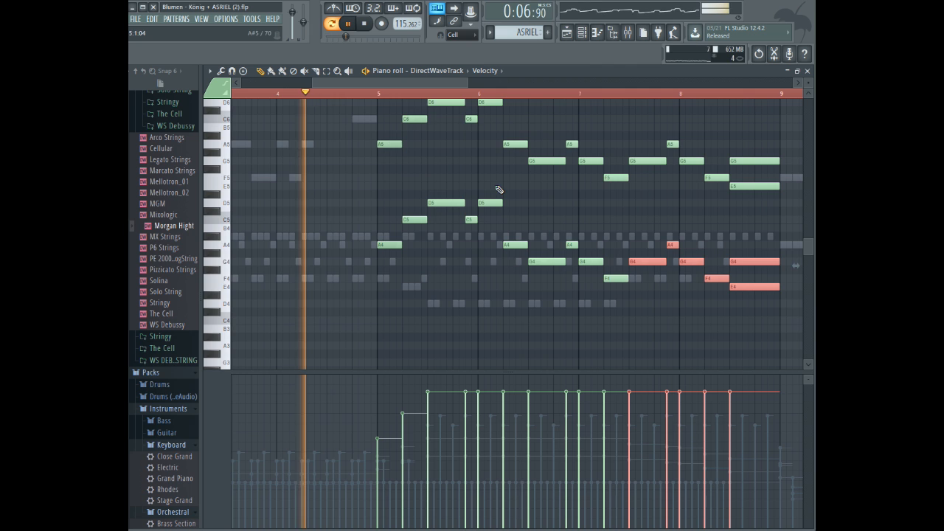
scroll(516, 188, "up", 2)
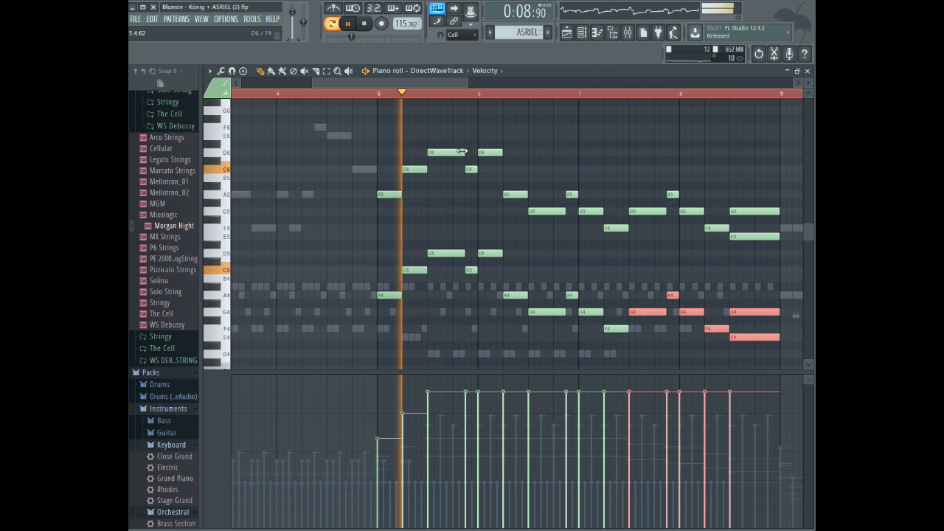
left_click(417, 195)
right_click(419, 195)
right_click(391, 194)
left_click(382, 194)
left_click_drag(400, 195, 389, 196)
right_click(406, 171)
left_click(408, 169)
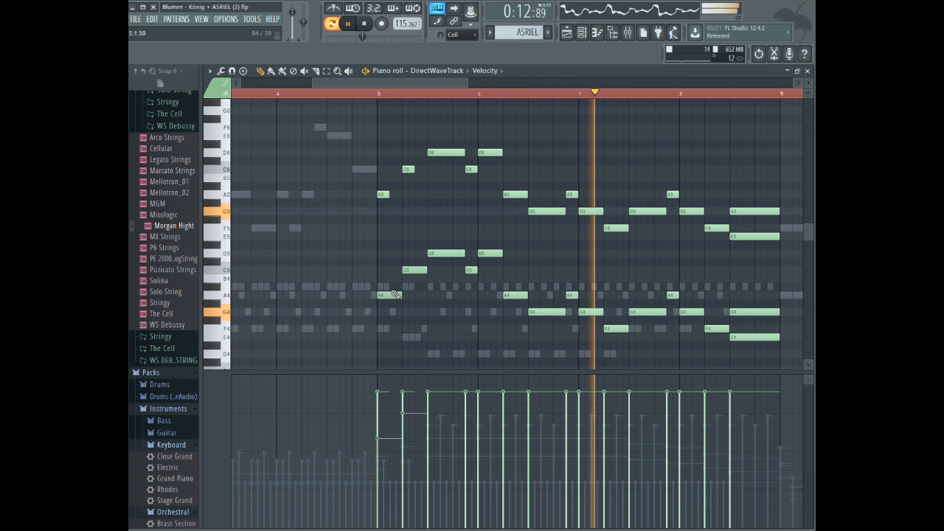
- Lower the velocities of the short A5 and C6 to their octave notes' level, and shorten the A4 and C5 beneath them to match
left_click(387, 435)
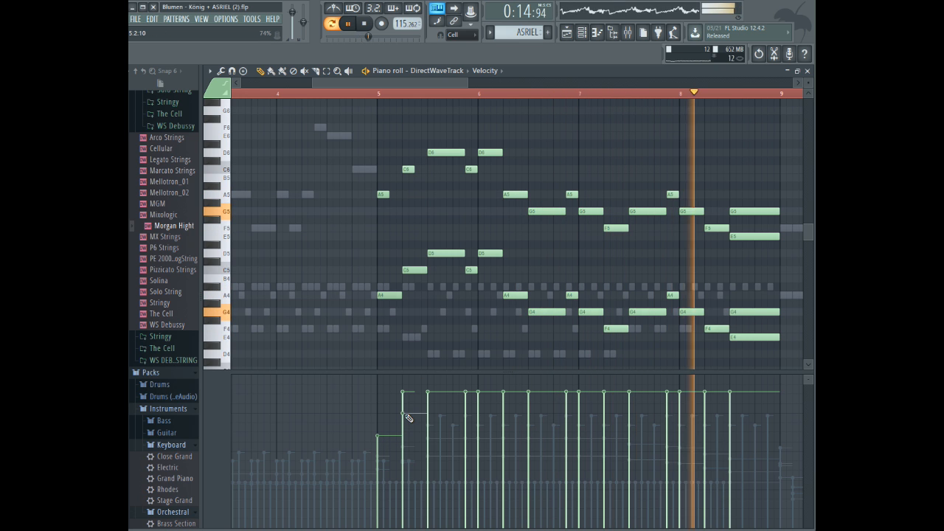
left_click(409, 413)
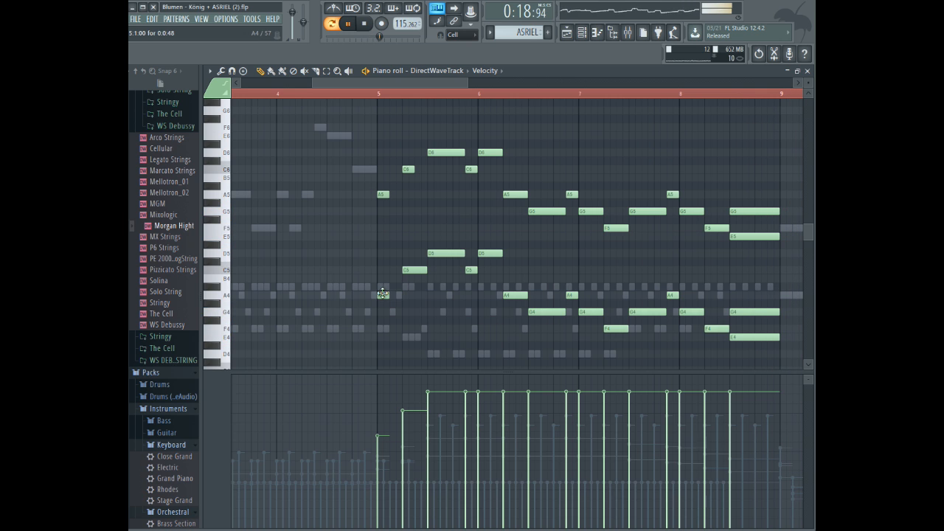
left_click(381, 94)
key("space")
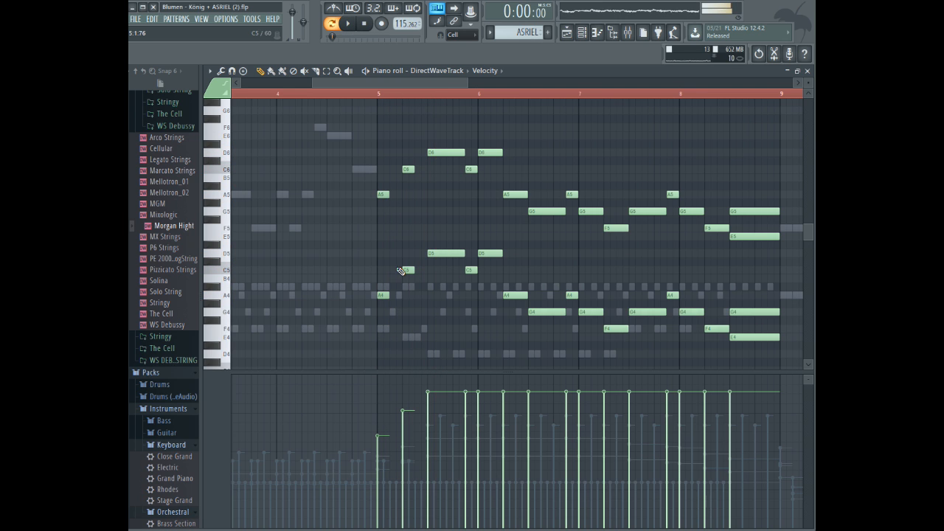
- Enlarge the velocity lane, raise the velocities of bar 5's opening A and C notes, replay from bar 5 and shrink the lane
left_click_drag(413, 370, 424, 124)
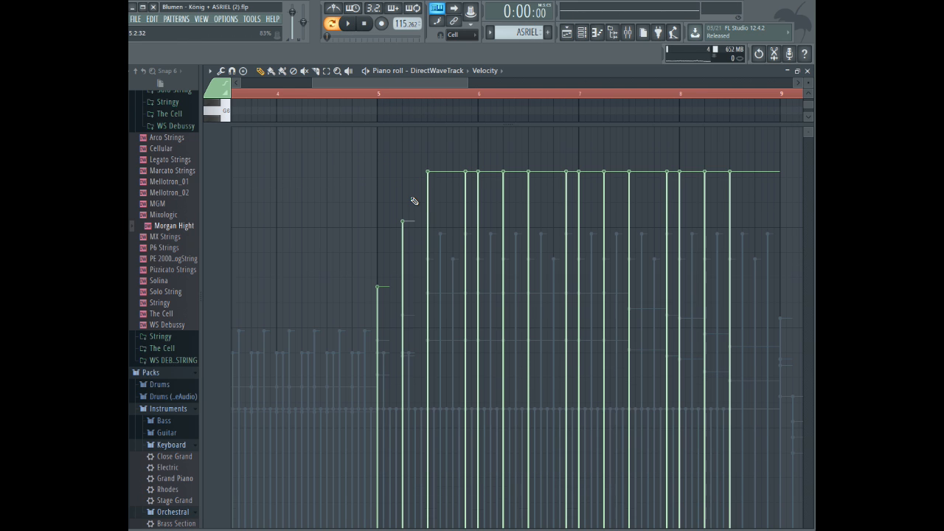
left_click(377, 228)
left_click(378, 93)
key("space")
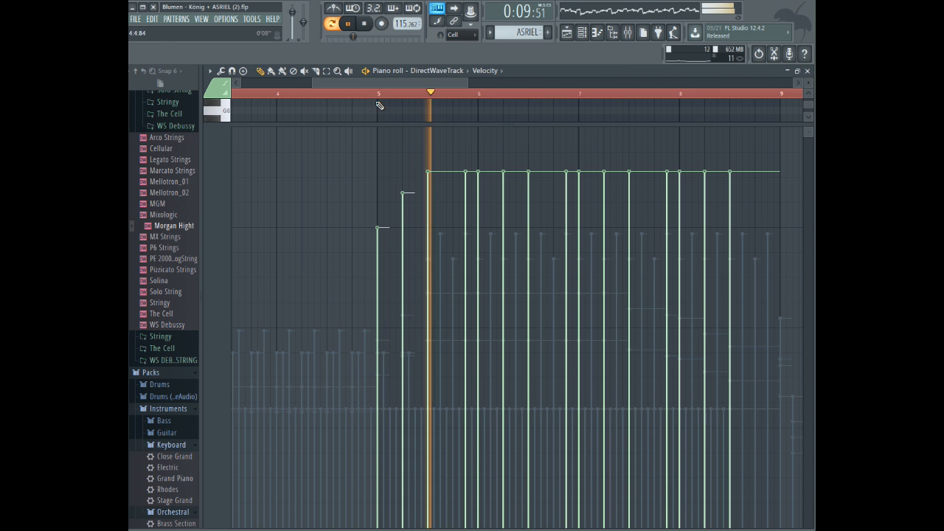
left_click_drag(391, 123, 506, 416)
key("space")
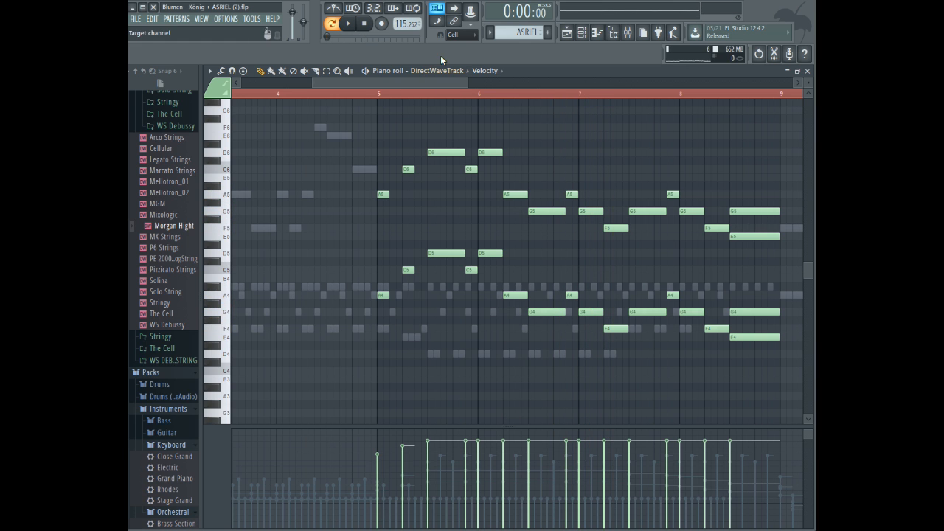
- Show the channel rack and rename the Stage Grand channel Grand Piano, with a pink colour and the piano keys icon
left_click(433, 71)
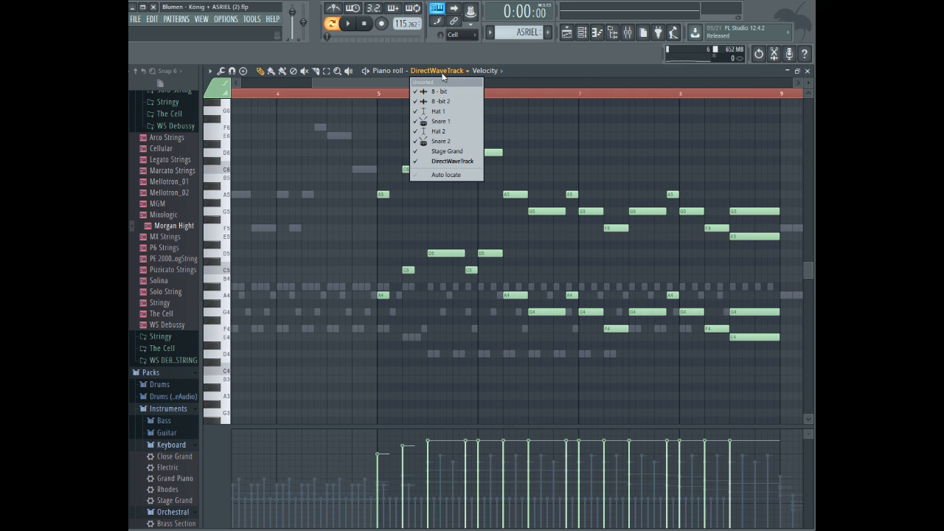
left_click(597, 33)
left_click(596, 34)
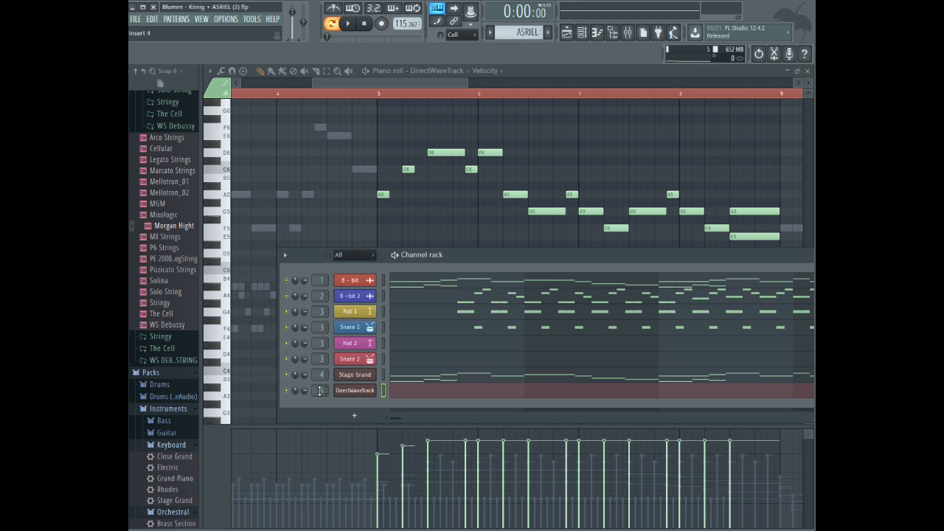
right_click(342, 383)
left_click(420, 386)
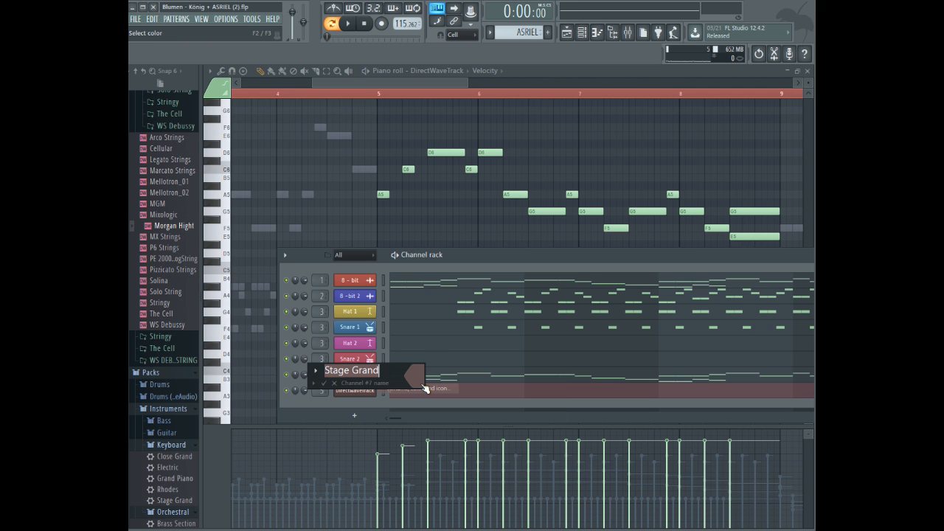
type("Grand Piano")
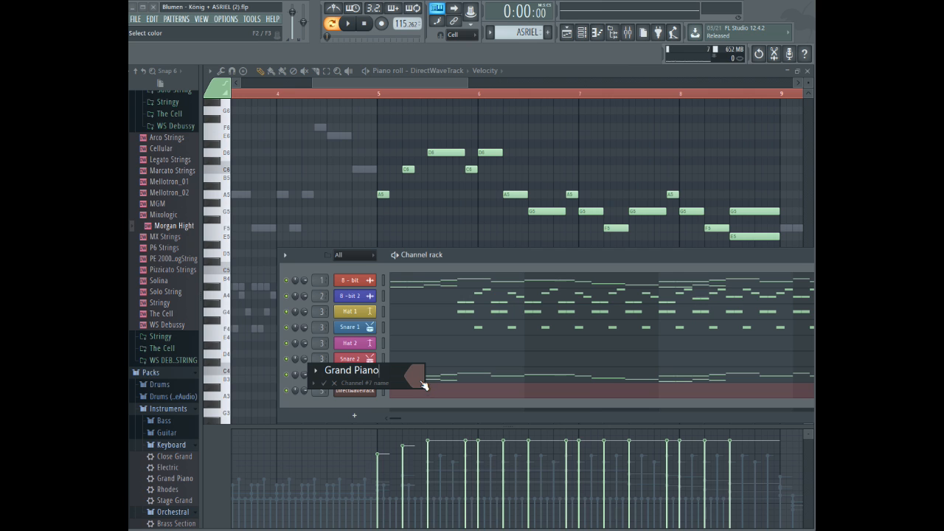
left_click(424, 384)
left_click(539, 351)
left_click(316, 376)
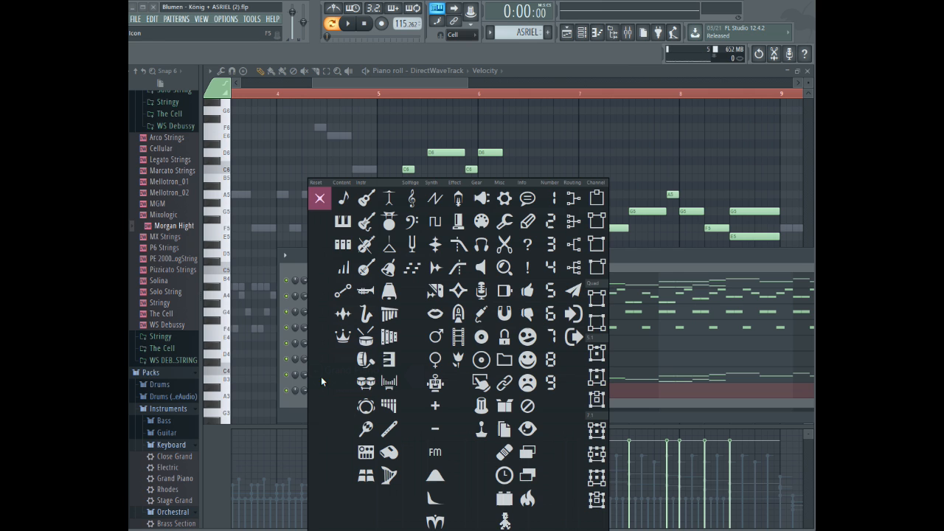
left_click(389, 360)
left_click(320, 383)
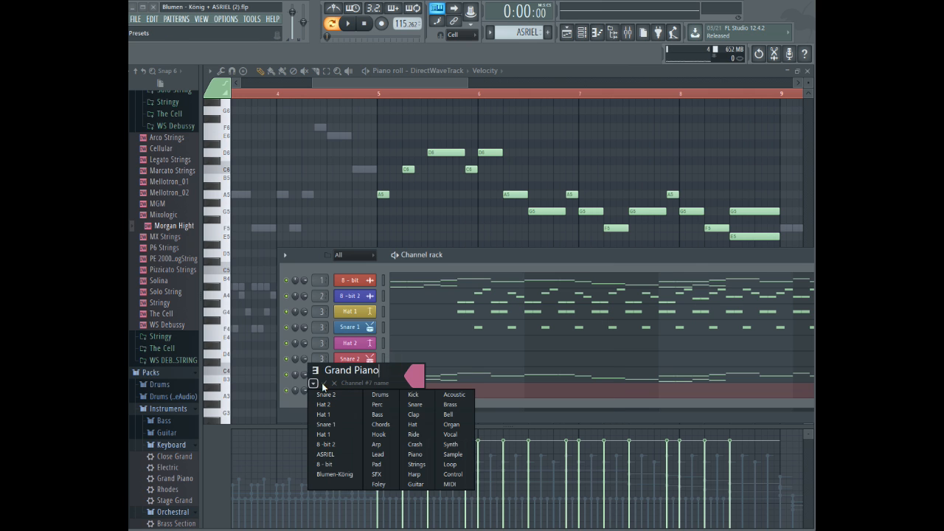
left_click(324, 384)
- Enter Violin as the new name of the DirectWaveTrack channel
right_click(354, 390)
left_click(410, 404)
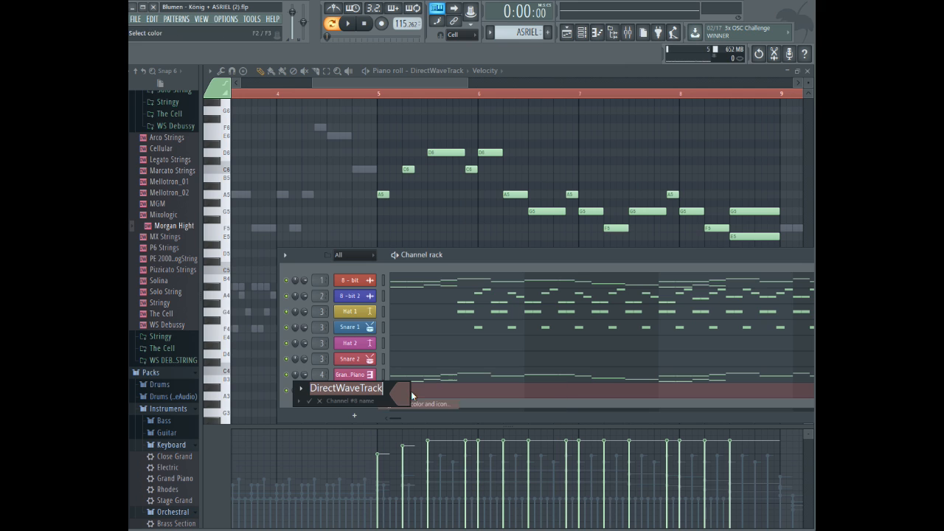
type("Violin")
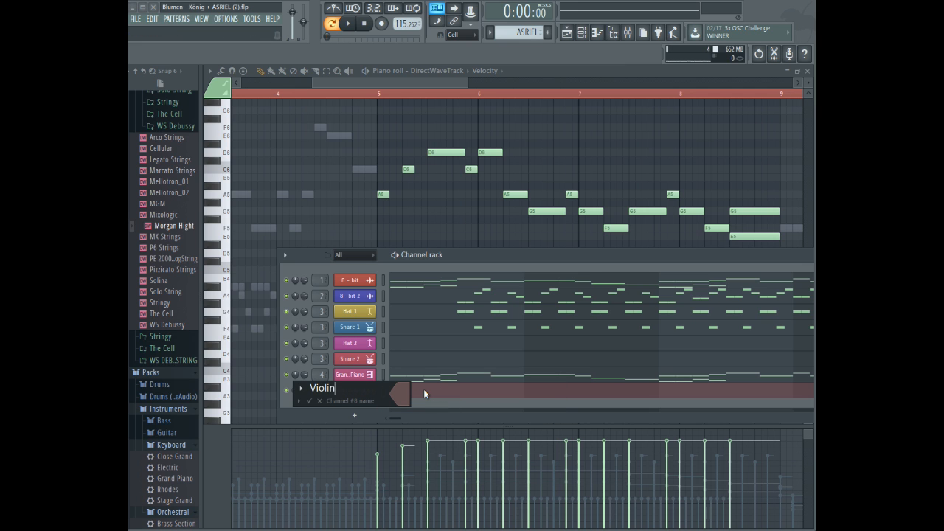
- Colour the Violin channel yellow, give it the violin icon and accept the channel settings
left_click(400, 393)
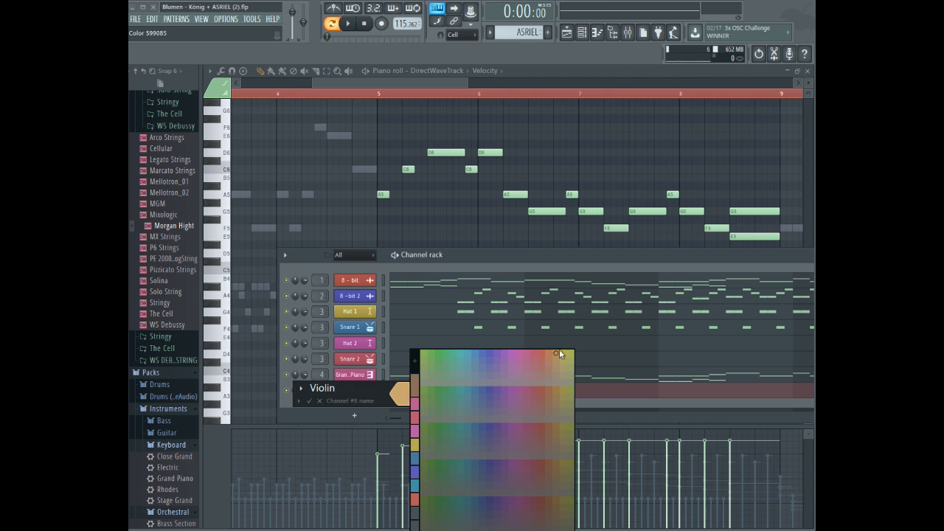
left_click(301, 388)
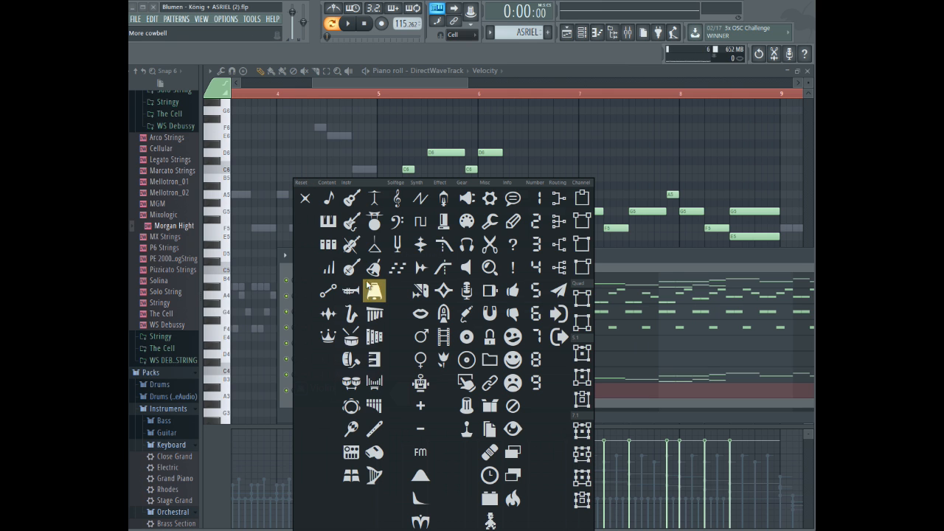
left_click(351, 221)
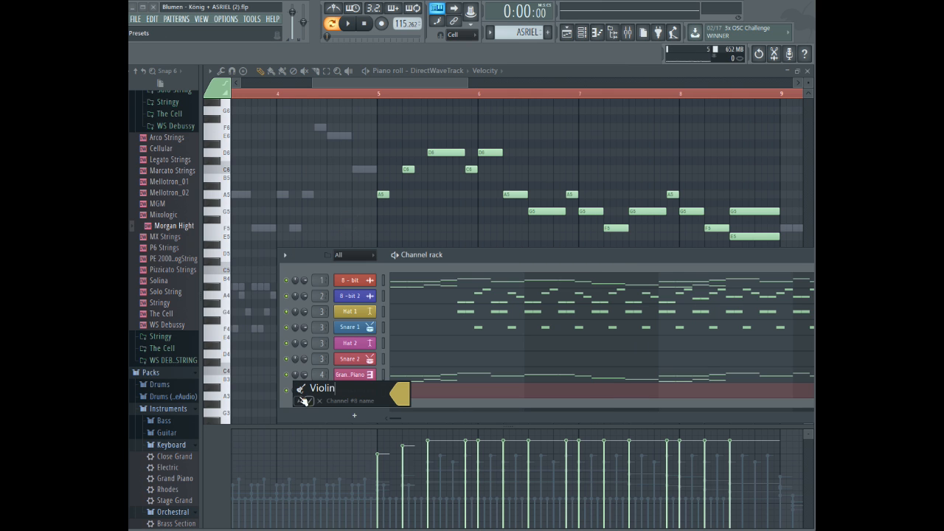
left_click(300, 400)
left_click(301, 388)
left_click(352, 245)
key("Return")
left_click(437, 82)
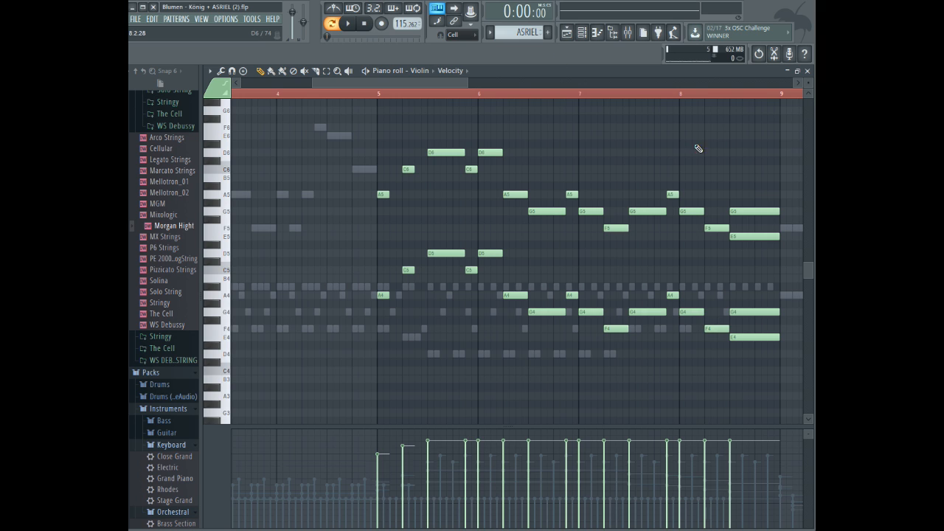
- Play back the violin part from just before bar 5, following it towards bar 13
left_click(354, 96)
key("space")
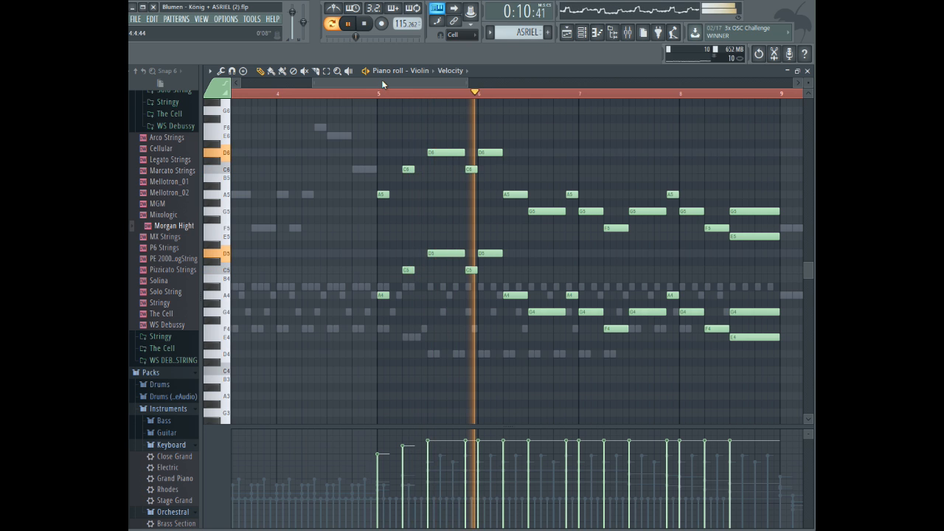
left_click_drag(381, 82, 411, 81)
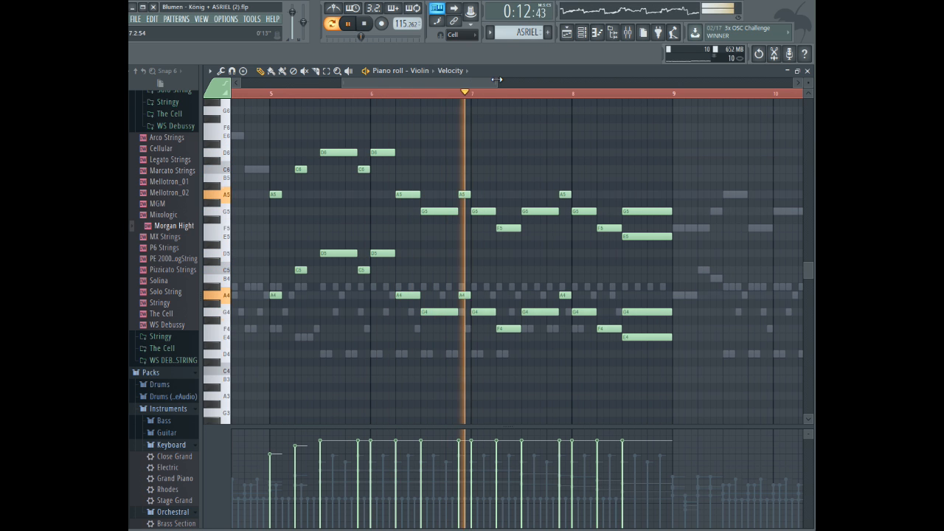
left_click_drag(497, 82, 662, 80)
key("space")
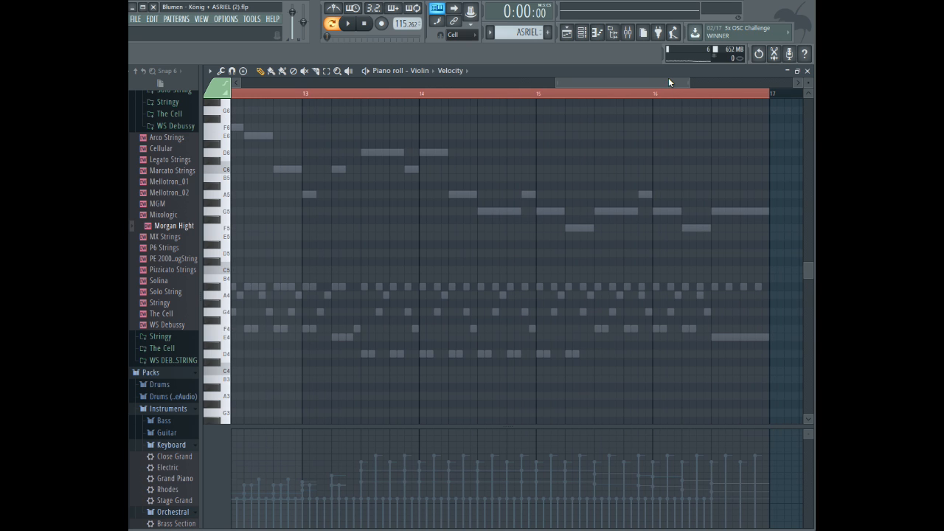
- Paste the copied violin melody so that it starts at bar 13
key("ctrl+v")
key("ctrl+z")
key("ctrl+v")
- Play the pasted violin melody from bar 13 and clear the note and time selection
left_click(286, 96)
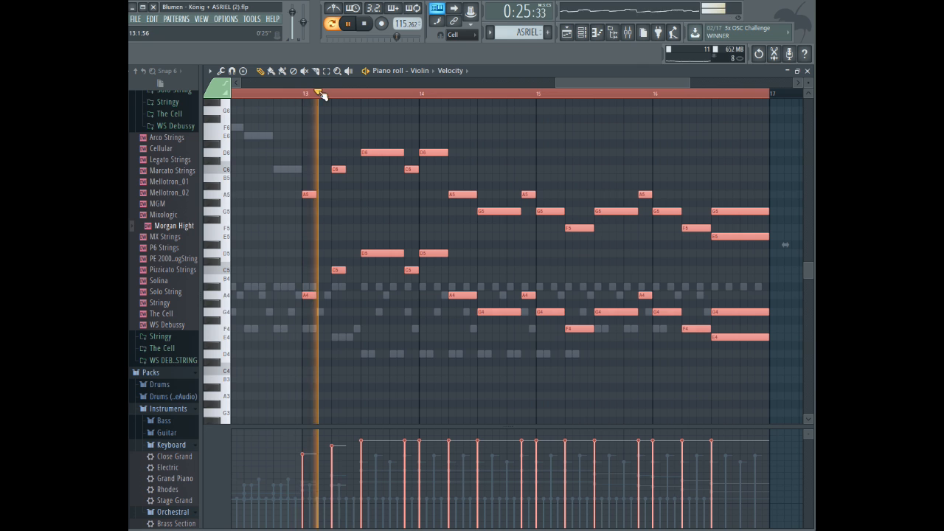
left_click(327, 71)
left_click(324, 111)
left_click(261, 72)
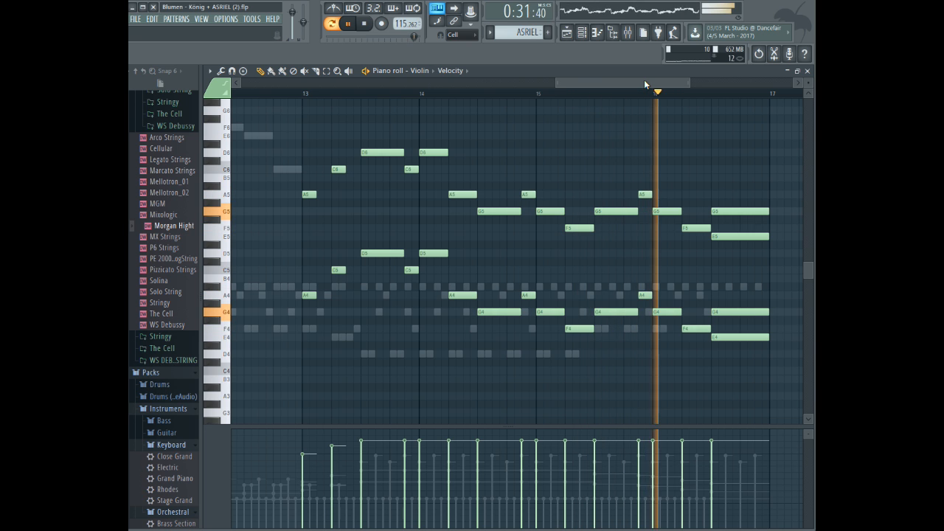
left_click_drag(641, 82, 397, 82)
key("space")
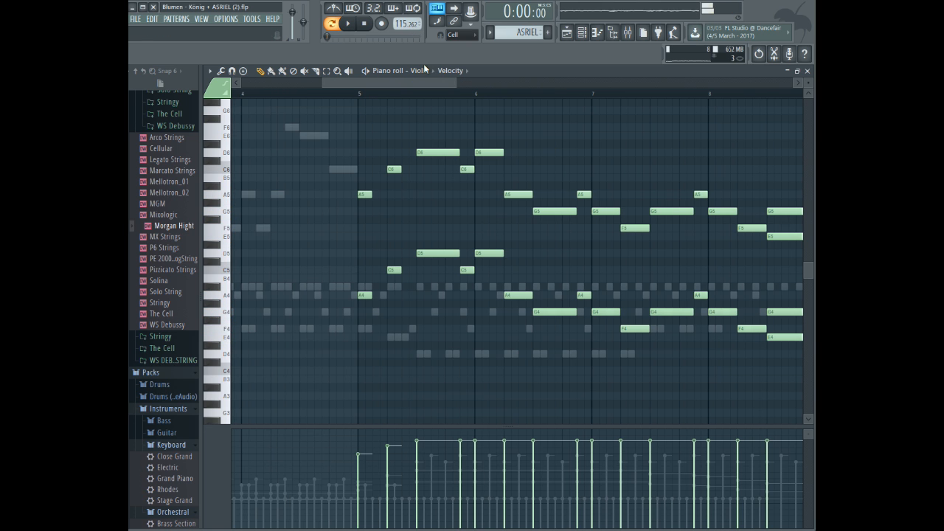
- Collapse the Strings folder and look through the instrument packs and Orchestra folders for another instrument sound
scroll(154, 214, "up", 3)
scroll(145, 218, "up", 6)
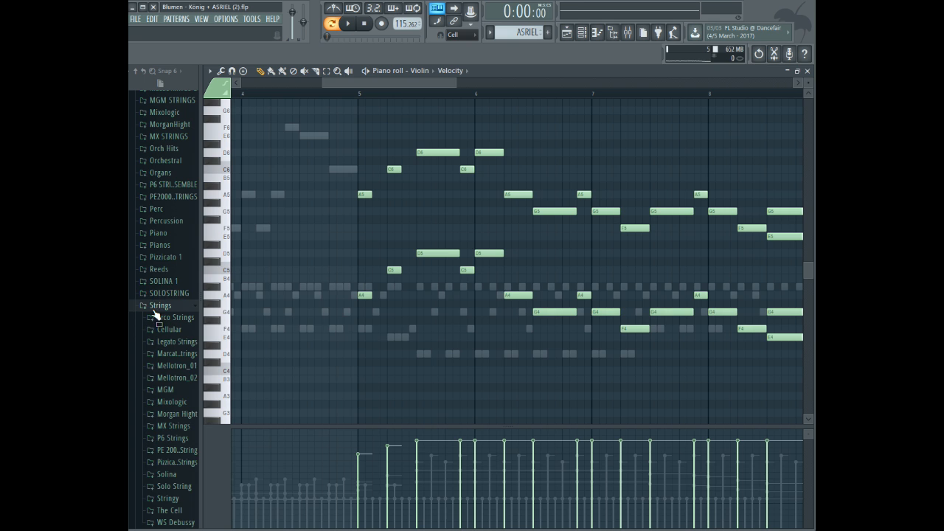
scroll(164, 284, "up", 3)
left_click(166, 225)
scroll(136, 229, "down", 14)
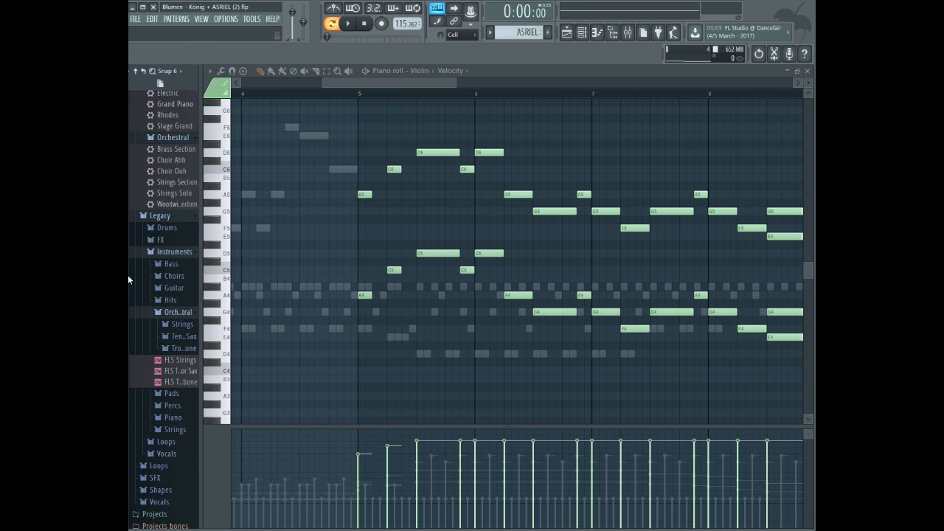
scroll(147, 253, "up", 2)
scroll(134, 160, "up", 4)
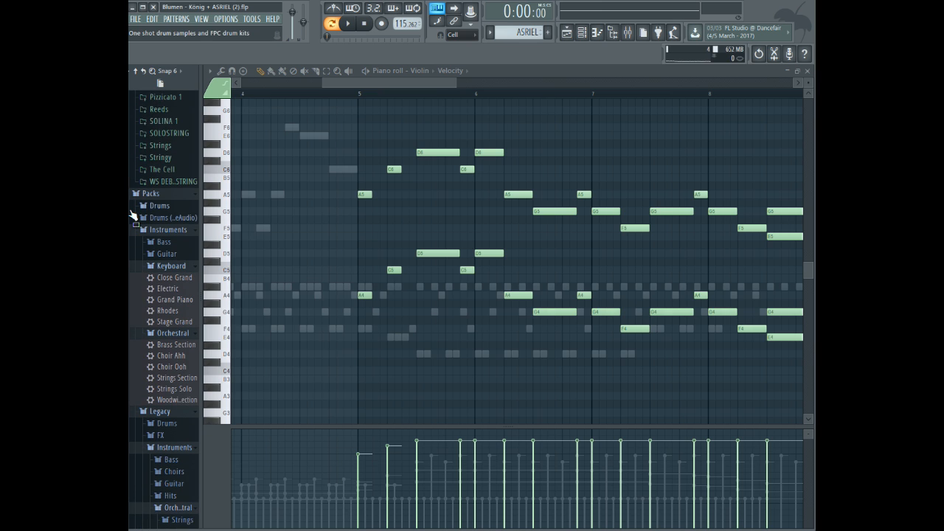
scroll(163, 184, "down", 2)
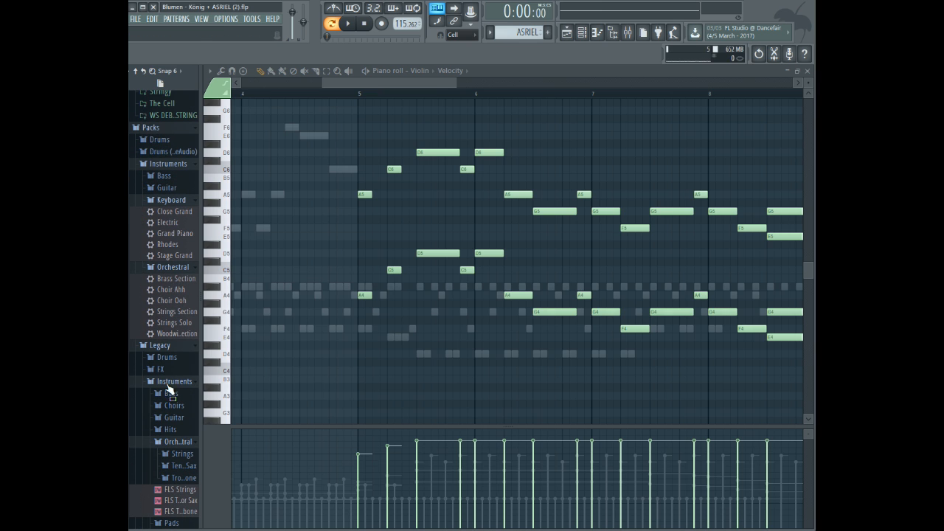
scroll(169, 391, "down", 3)
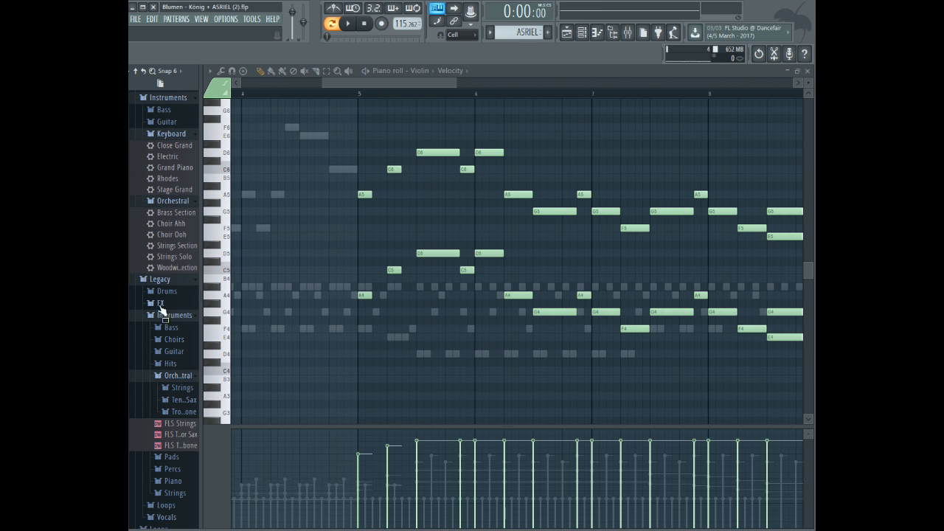
scroll(162, 310, "up", 15)
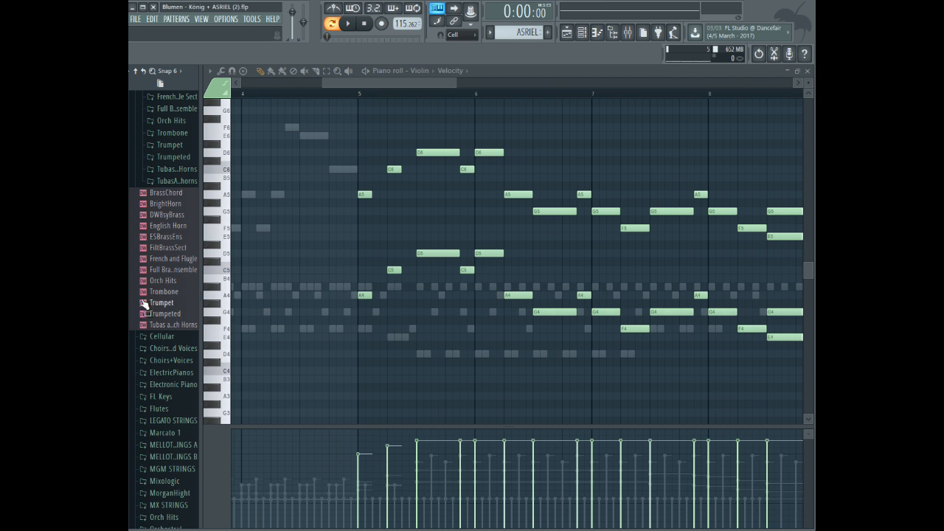
- Open the Trombone preset from the Brass folder in a new channel and show that channel in the piano roll
left_click(170, 314)
right_click(170, 314)
left_click(160, 307)
right_click(164, 292)
left_click(177, 301)
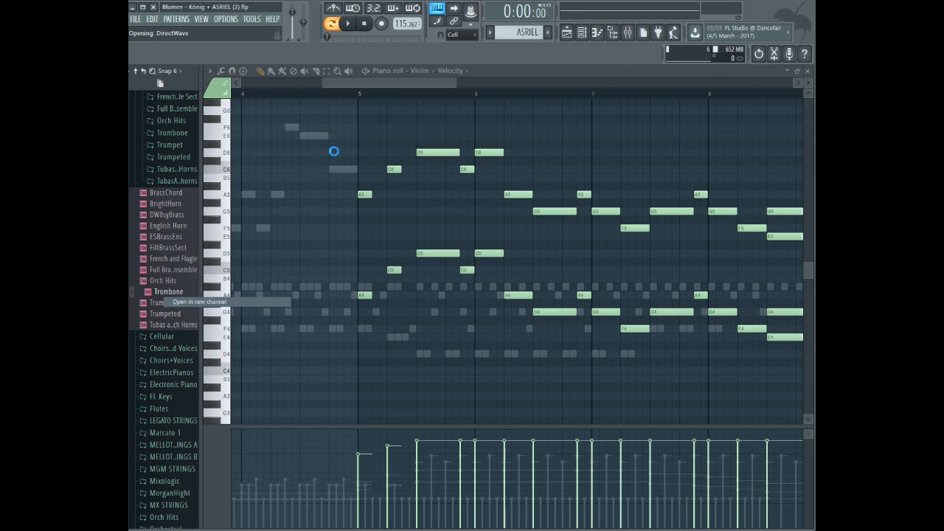
left_click(420, 71)
left_click(428, 175)
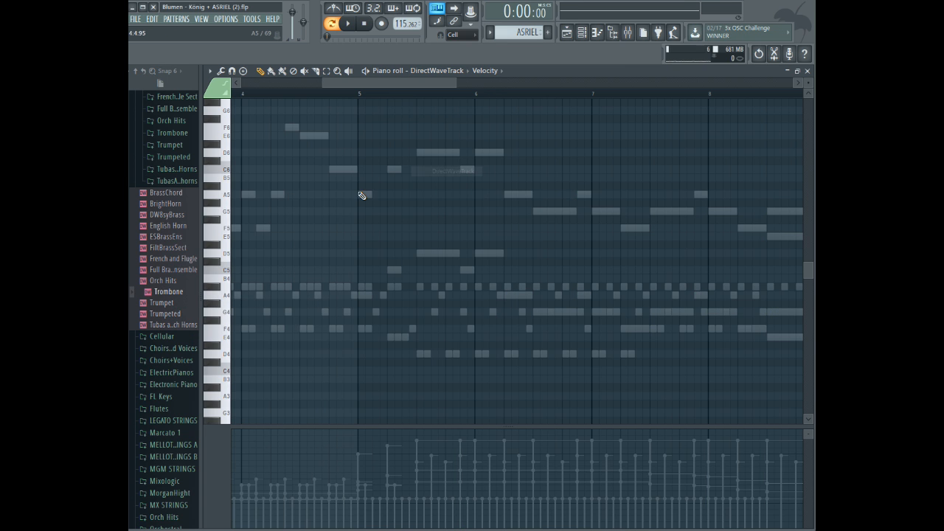
- Draw test notes A5, C6 and D6 from bar 5 in the trombone channel and play them back
left_click(362, 194)
left_click(390, 169)
left_click(420, 153)
left_click_drag(431, 152, 460, 150)
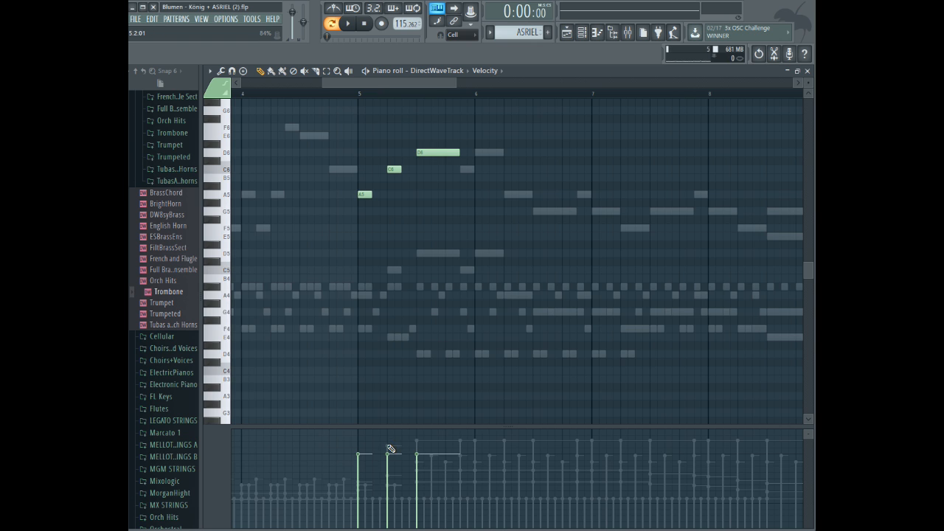
left_click(354, 92)
key("space")
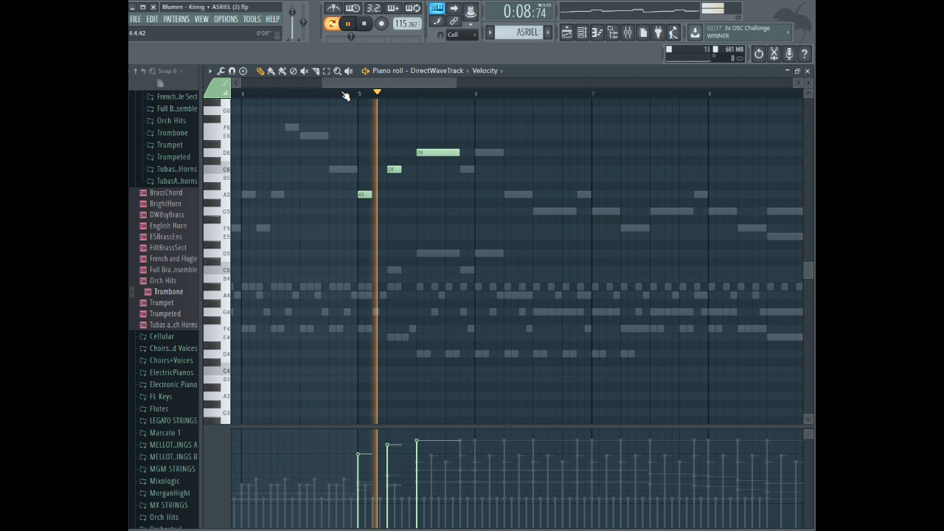
key("space")
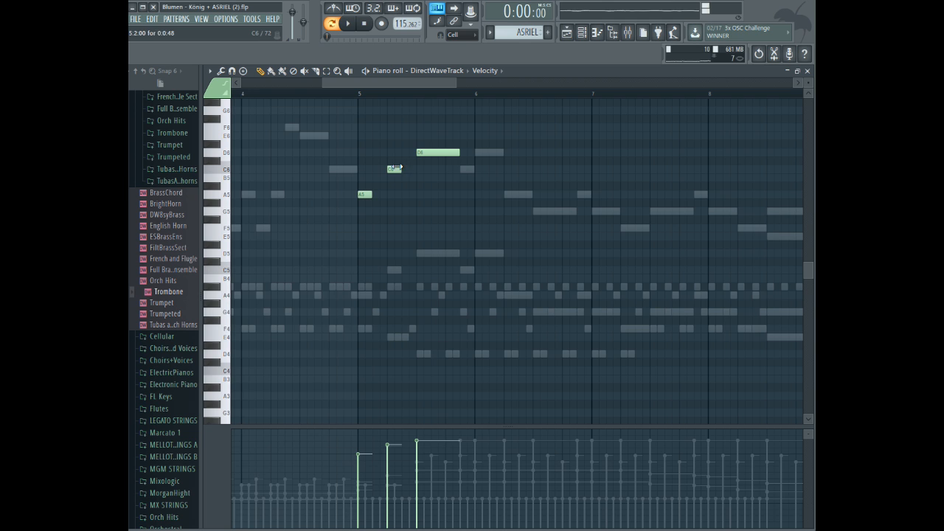
- Delete the three test notes from the trombone channel
right_click(432, 153)
right_click(394, 170)
right_click(365, 195)
- Paste the violin melody into the trombone channel, shifted to start at bar 5, and play it back
key("ctrl+v")
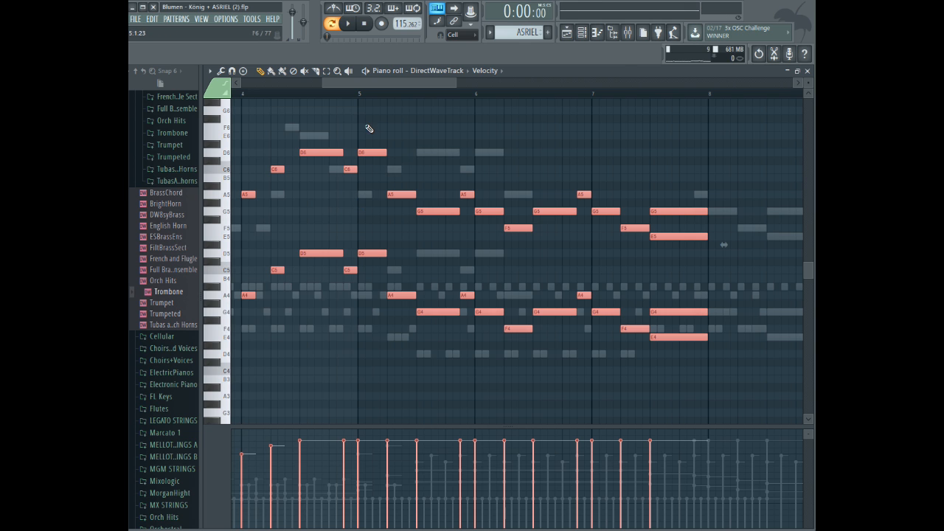
left_click_drag(333, 155, 453, 158)
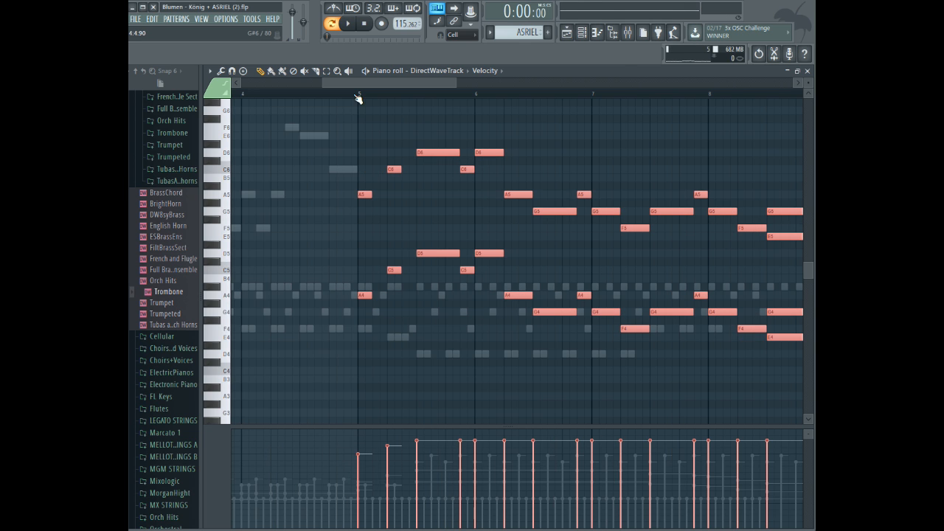
left_click(358, 98)
key("space")
left_click_drag(361, 83, 495, 67)
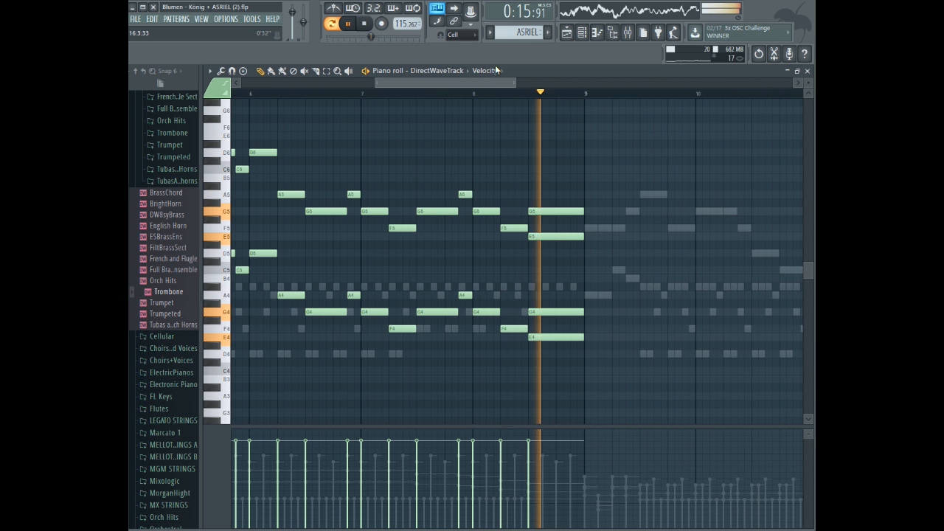
- Delete the long E5 and E4 notes at the ends of bars 8 and 16 in the trombone part
right_click(543, 236)
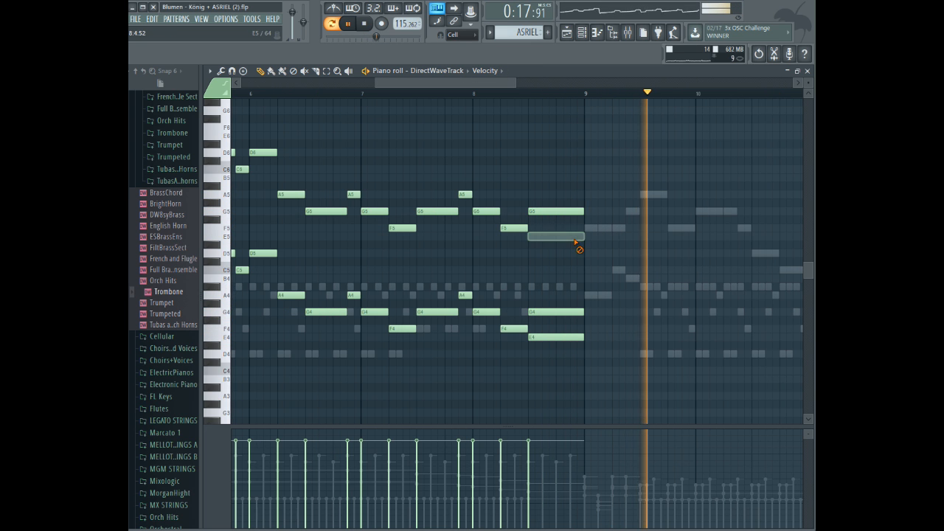
right_click(579, 337)
left_click_drag(507, 84, 735, 83)
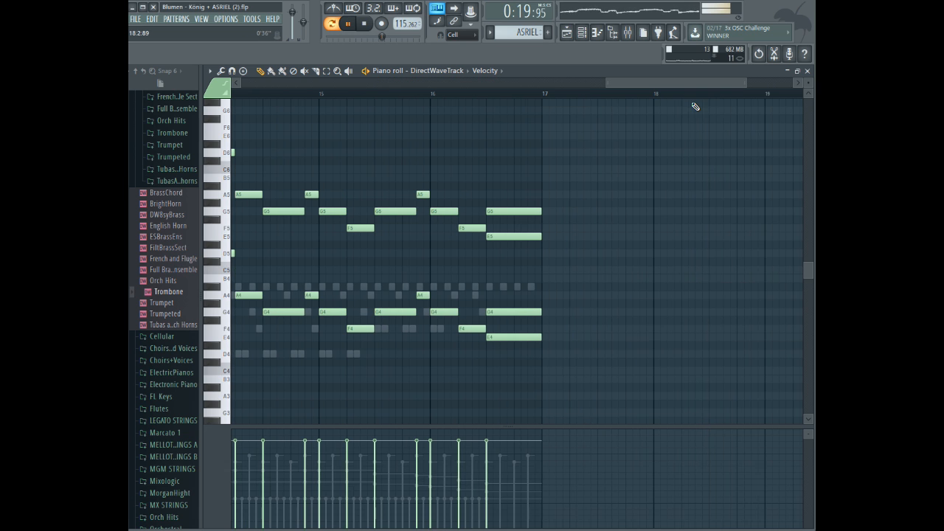
right_click(533, 236)
right_click(542, 337)
- Listen to the trombone part in bars 13 to 16, stop playback and return to bar 5
left_click_drag(659, 84, 596, 82)
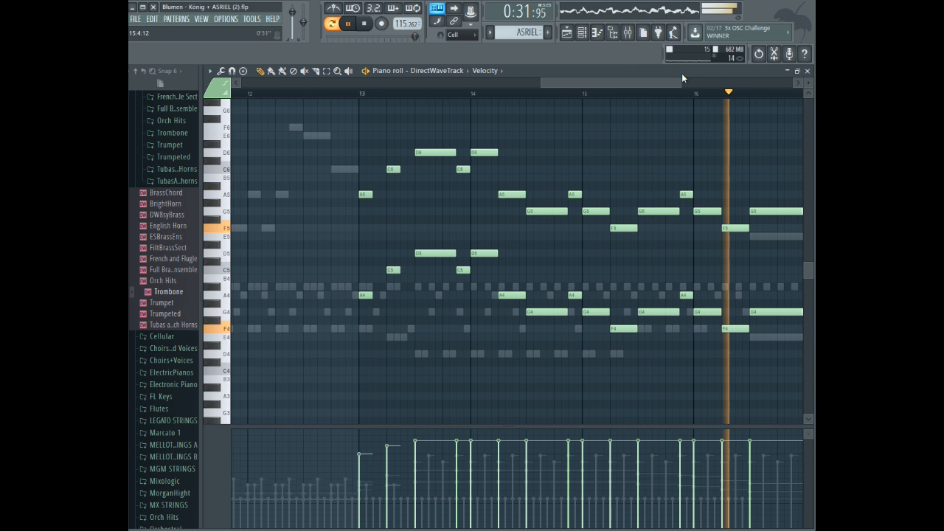
key("space")
left_click_drag(678, 82, 404, 71)
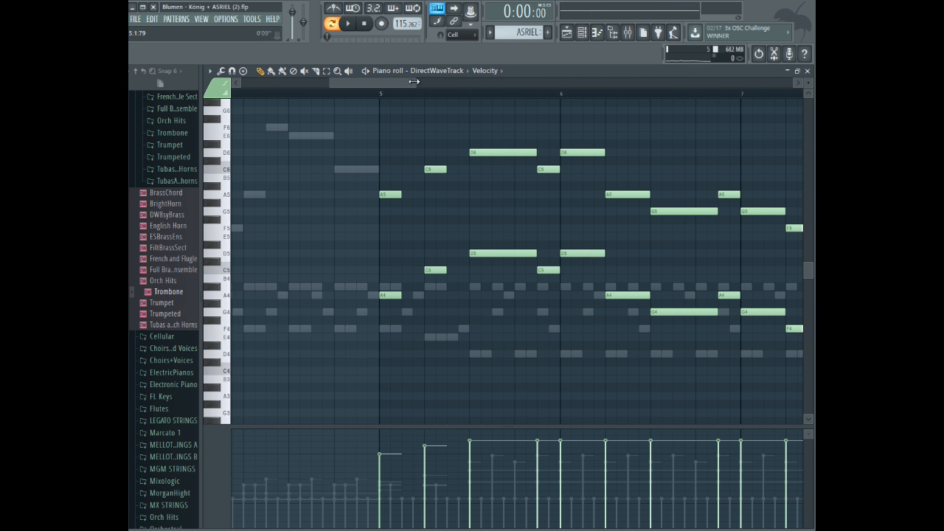
- Open the Ooohs preset from the choirs and voices folder in a new channel and show it in the piano roll
scroll(137, 221, "up", 4)
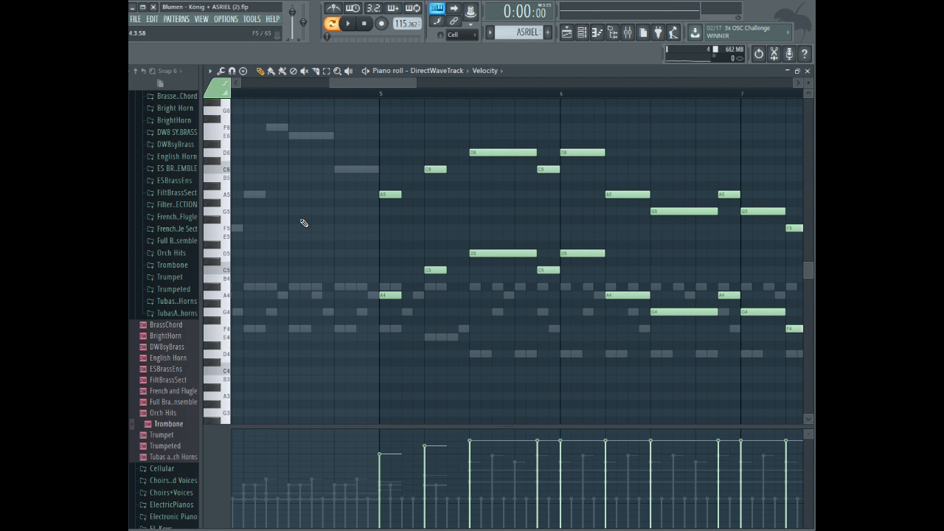
scroll(144, 188, "up", 2)
left_click(162, 139)
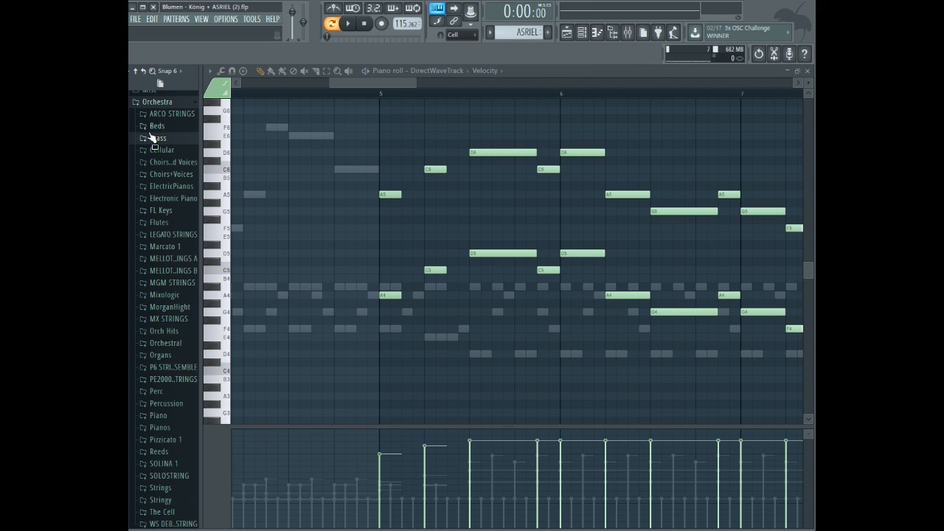
left_click(170, 162)
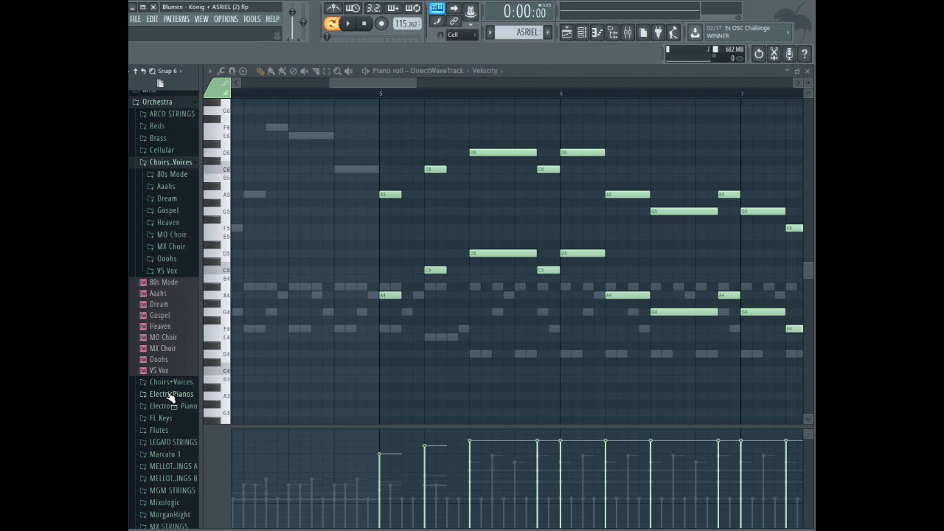
right_click(159, 359)
left_click(214, 369)
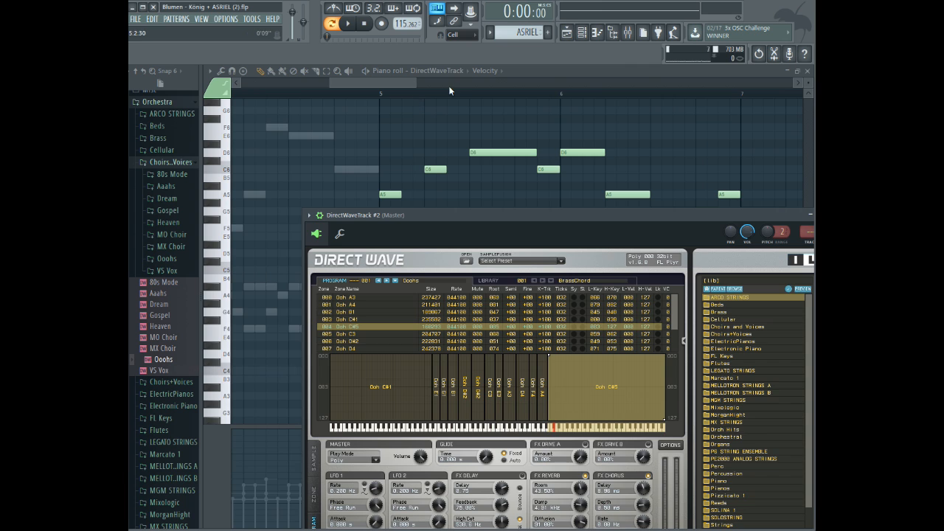
left_click(439, 71)
left_click(476, 181)
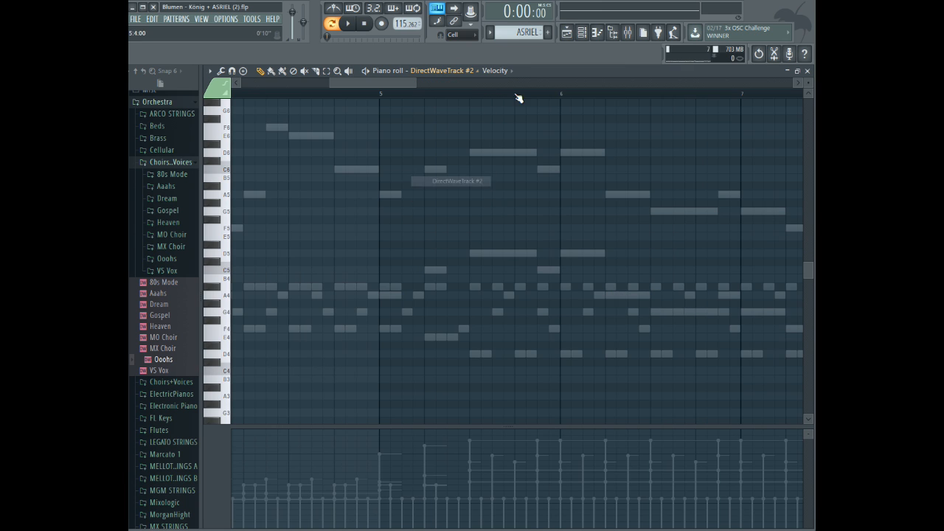
- Rename the trombone channel to Brass 1, colour it red and give it a trumpet icon
left_click(582, 32)
right_click(361, 407)
left_click(426, 423)
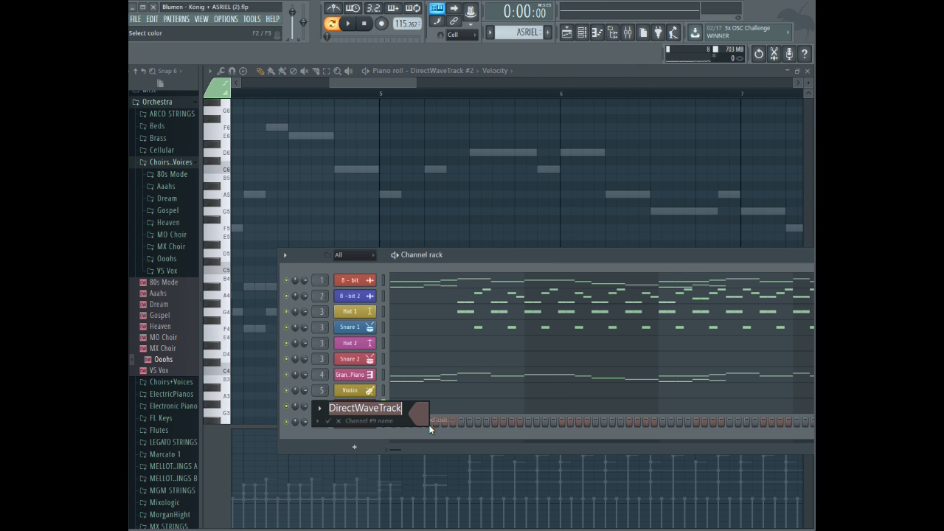
type("Brass 1")
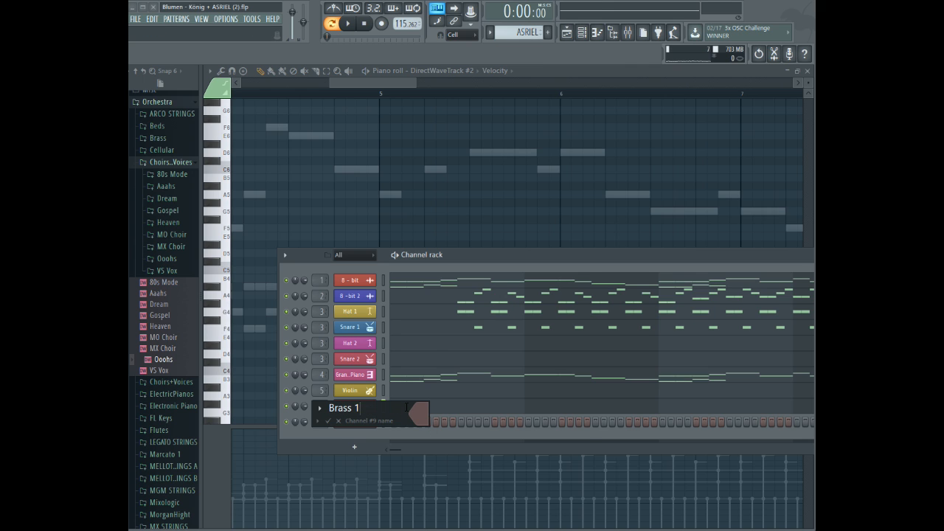
left_click(418, 413)
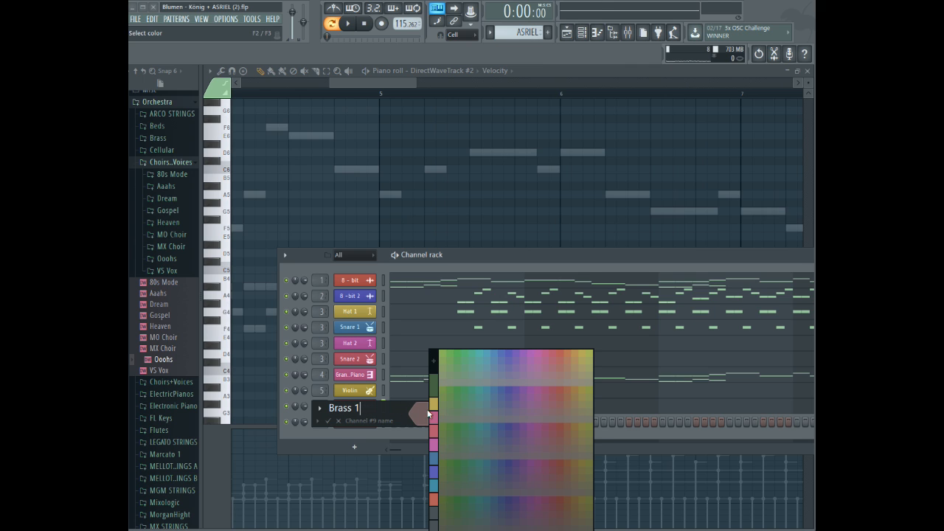
type("rass 1")
left_click(554, 393)
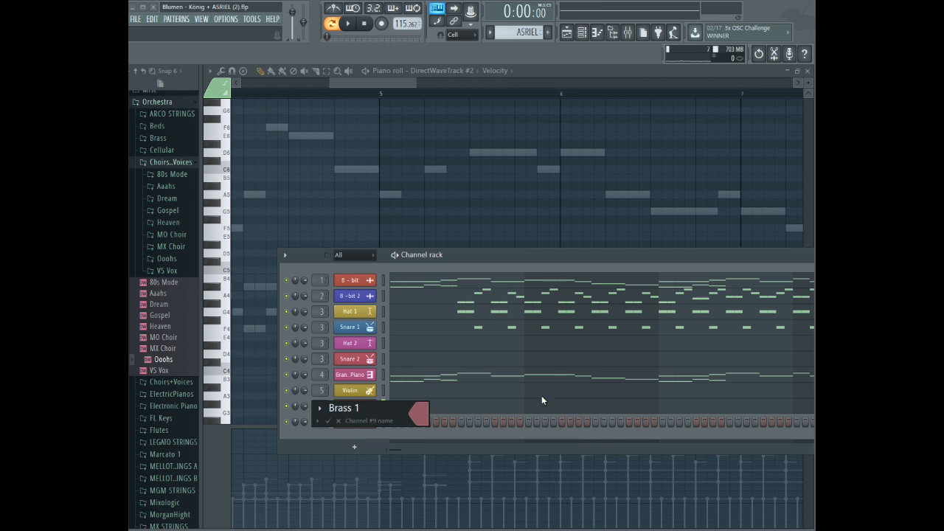
left_click(323, 410)
left_click(369, 312)
left_click(328, 420)
- Route the new Ooohs channel to mixer track 7 and rename it Choir
left_click_drag(320, 422, 320, 413)
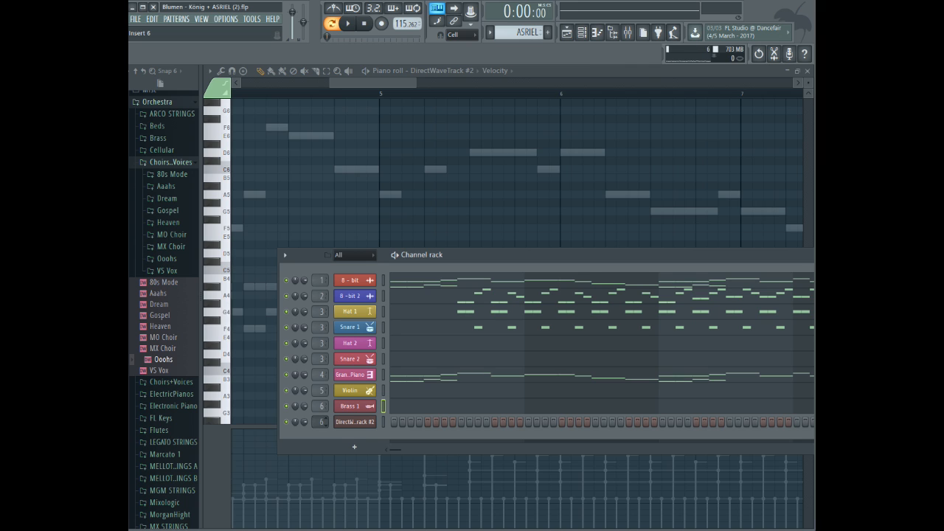
right_click(369, 421)
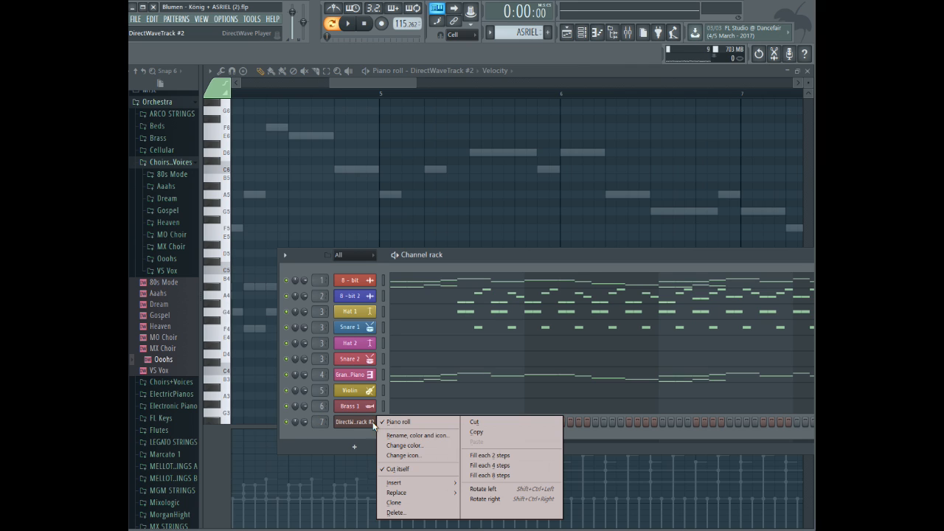
left_click(423, 437)
type("Choeir")
key("BackSpace")
key("BackSpace")
key("BackSpace")
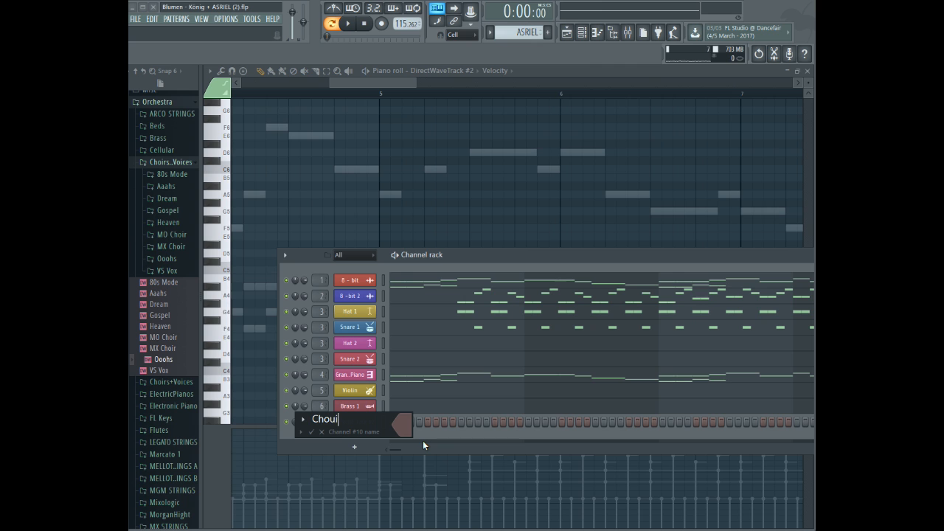
type("ir")
- Give the Choir channel a dark green colour and a smiley face icon
left_click(396, 423)
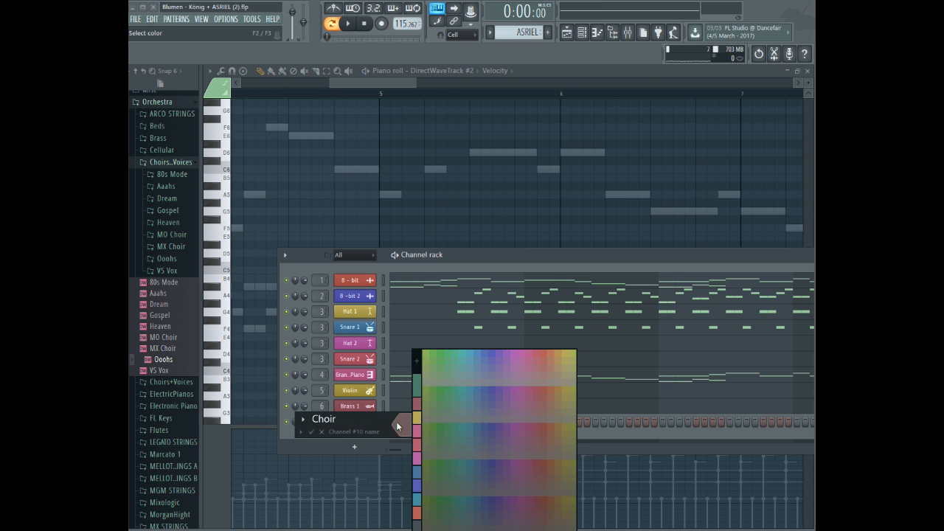
left_click(303, 419)
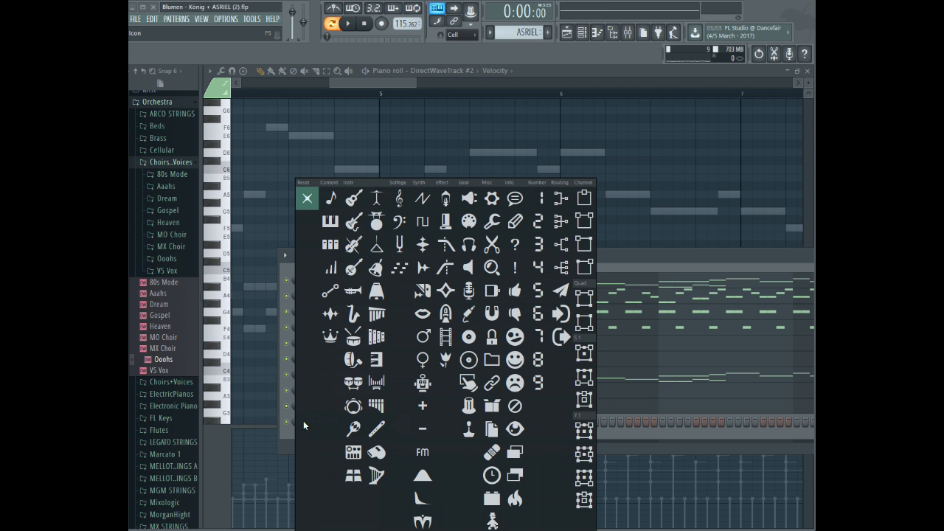
left_click(515, 359)
key("Return")
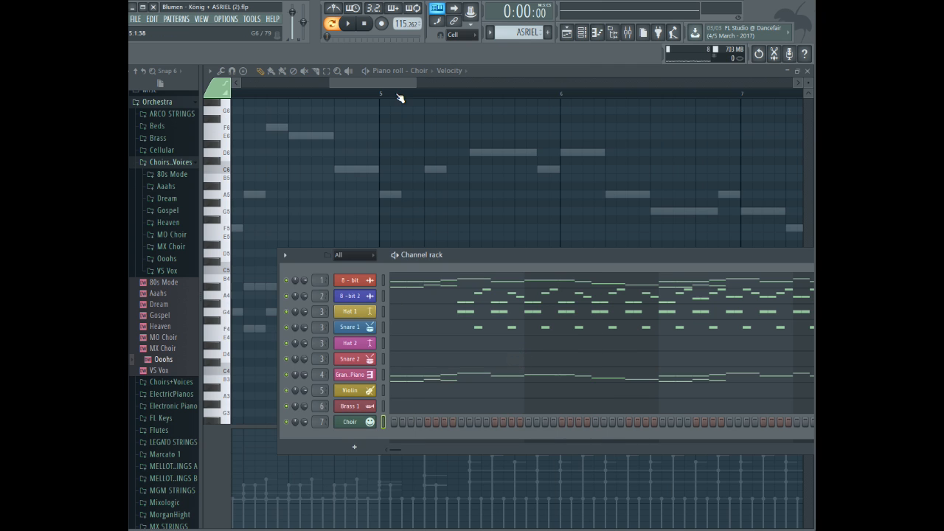
- Draw two half-bar D5 notes in the Choir part, from the middle of bar 5 to the middle of bar 6
left_click(372, 80)
left_click(340, 95)
key("space")
key("space")
left_click(392, 196)
left_click(488, 253)
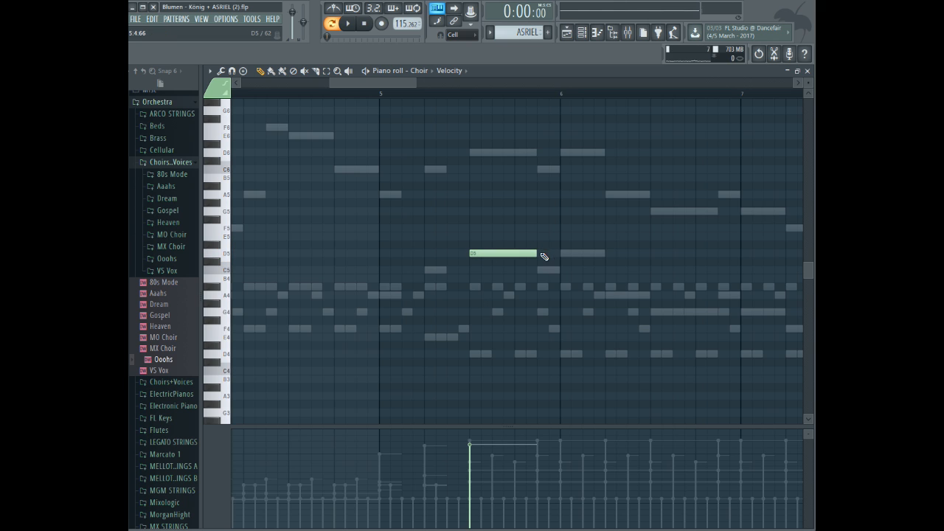
left_click(563, 248)
left_click_drag(563, 246, 565, 254)
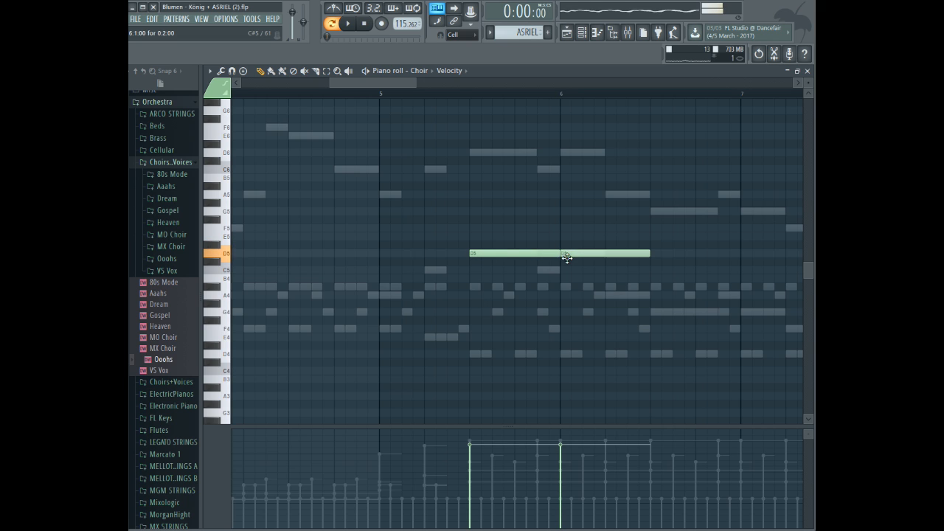
- Play back the D5 notes and add four half-bar G4 notes from the middle of bar 6 to the middle of bar 8
left_click(444, 95)
key("space")
left_click_drag(405, 83, 429, 83)
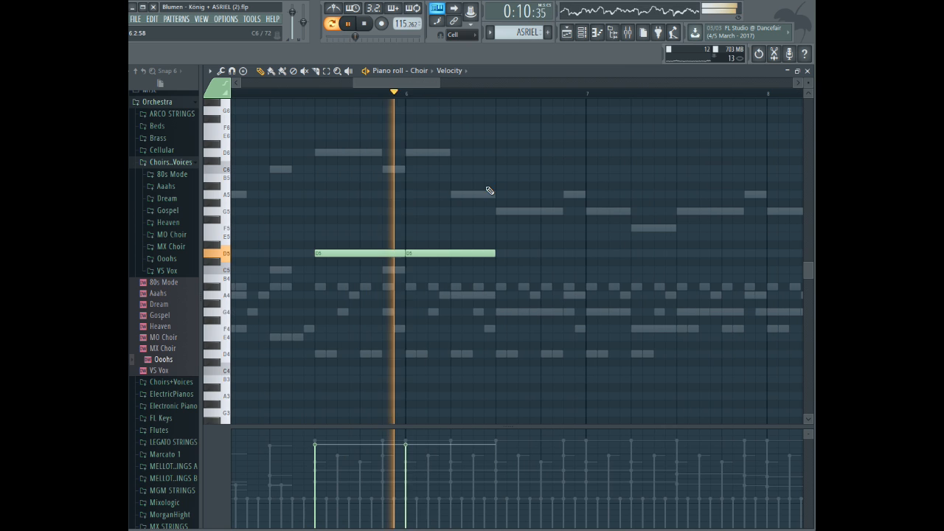
key("space")
left_click(502, 312)
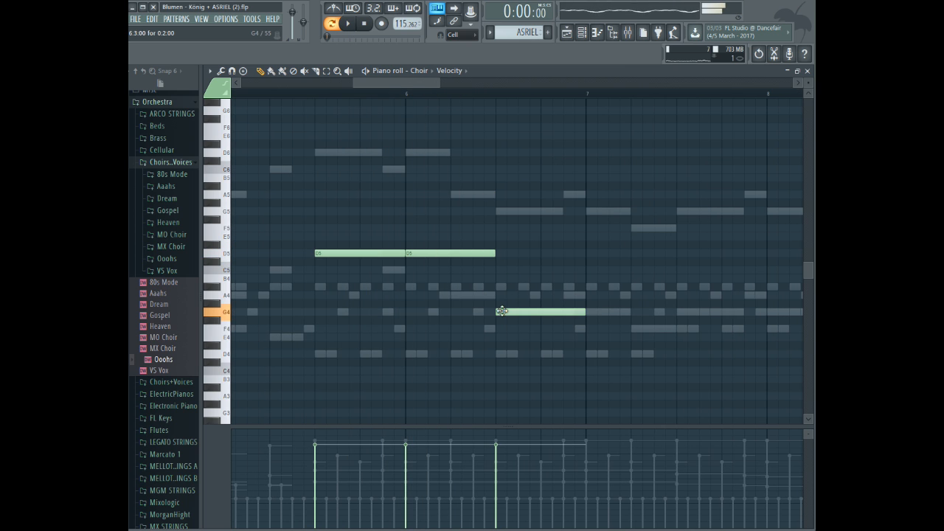
left_click(590, 311)
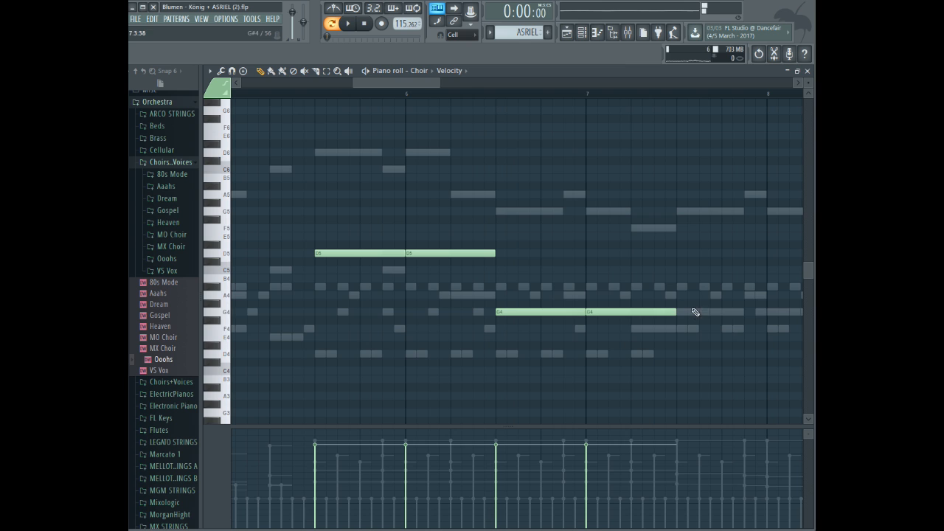
left_click(686, 310)
left_click(422, 74)
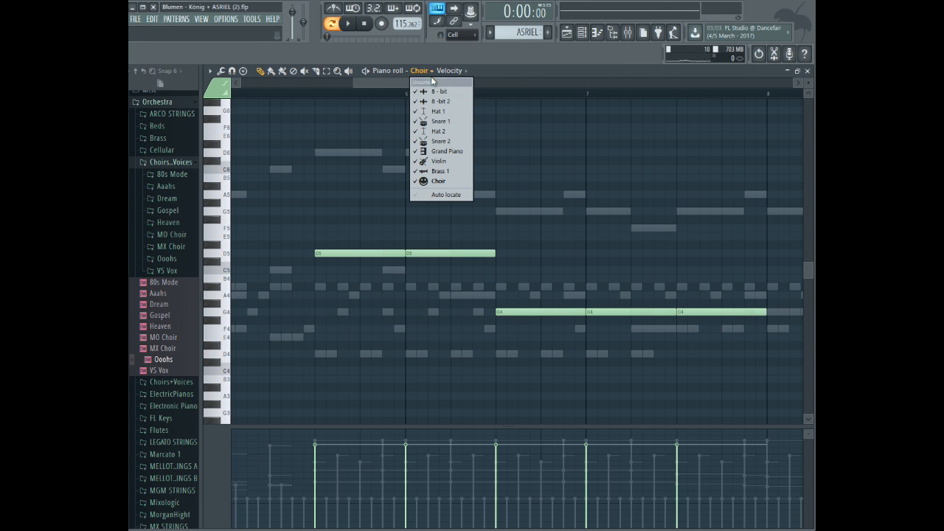
left_click(409, 82)
left_click_drag(411, 83, 454, 84)
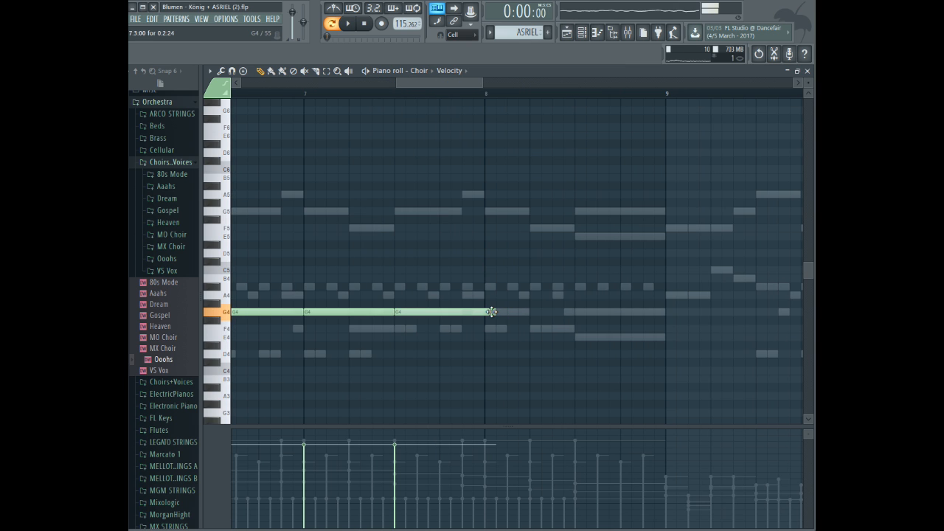
left_click(488, 312)
- Add a half-bar A4 note in the second half of bar 8 and play back the choir line
left_click(576, 287)
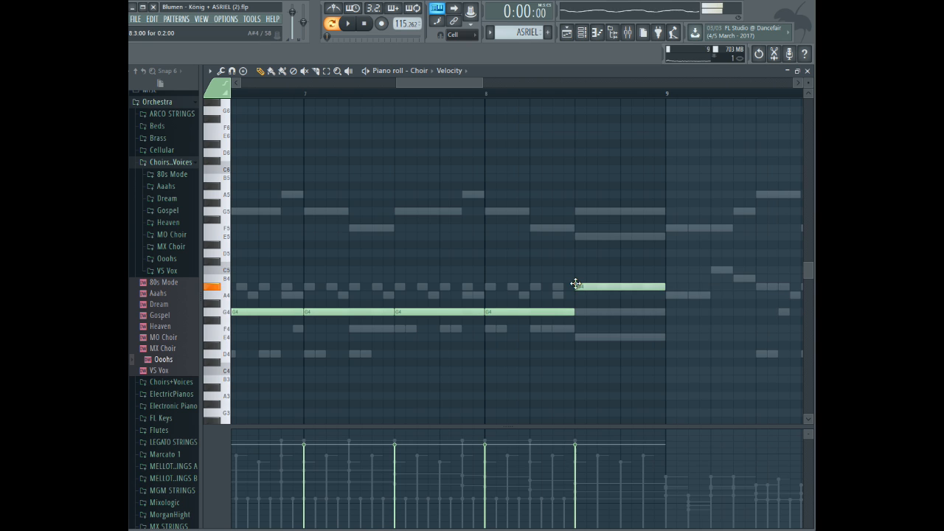
left_click(580, 294)
right_click(588, 285)
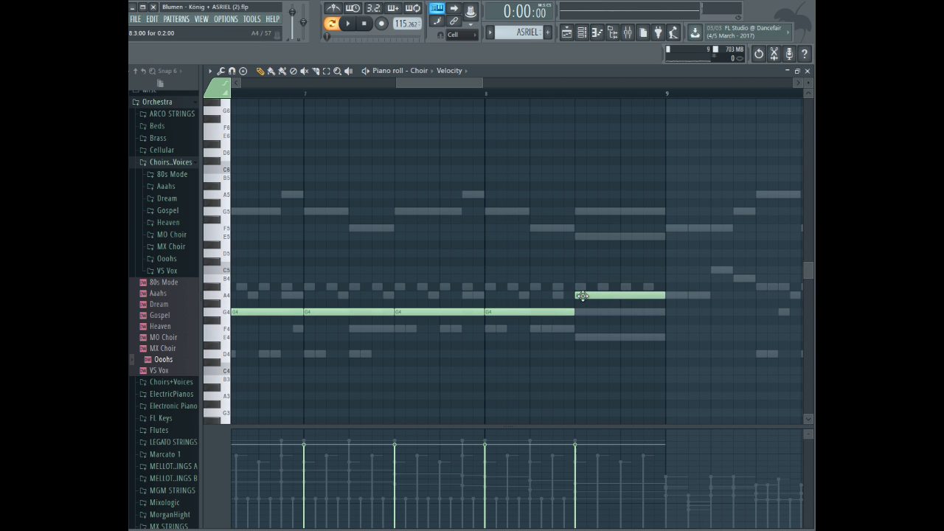
left_click_drag(449, 83, 400, 81)
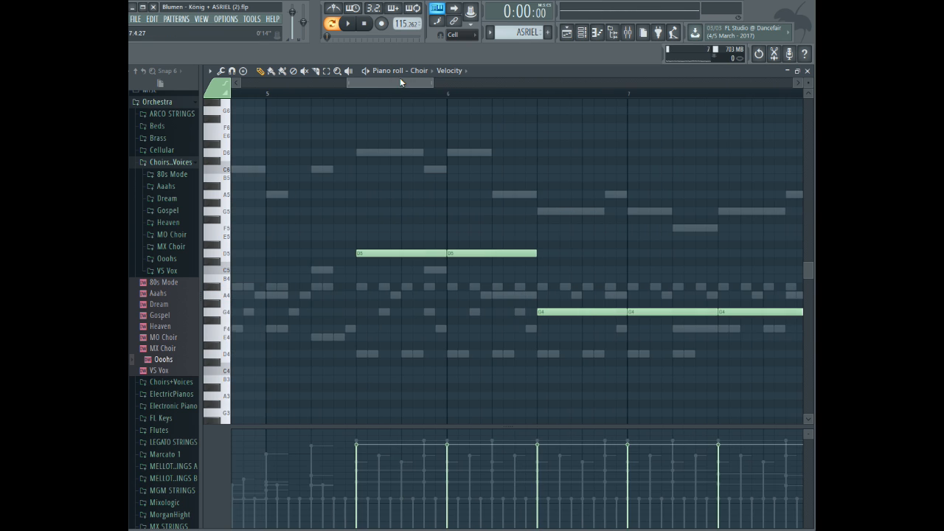
left_click(360, 96)
key("space")
left_click_drag(393, 82, 445, 85)
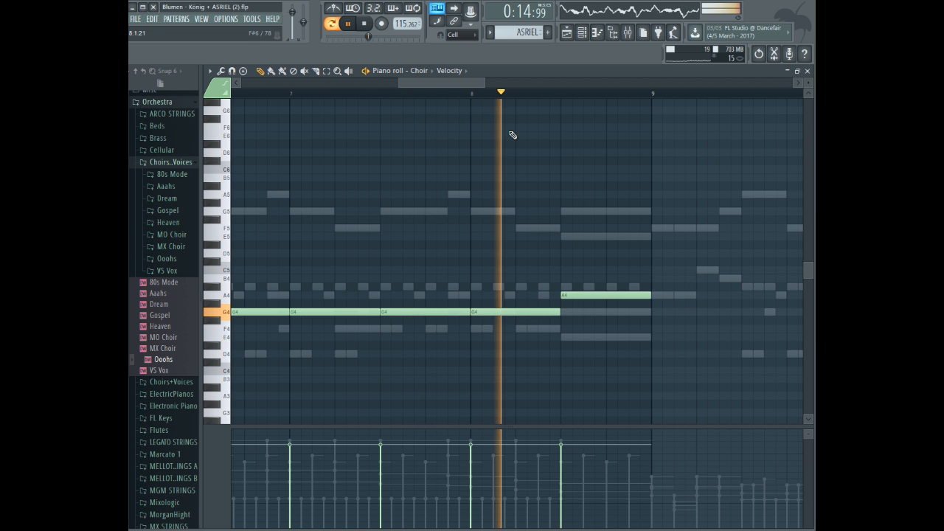
key("space")
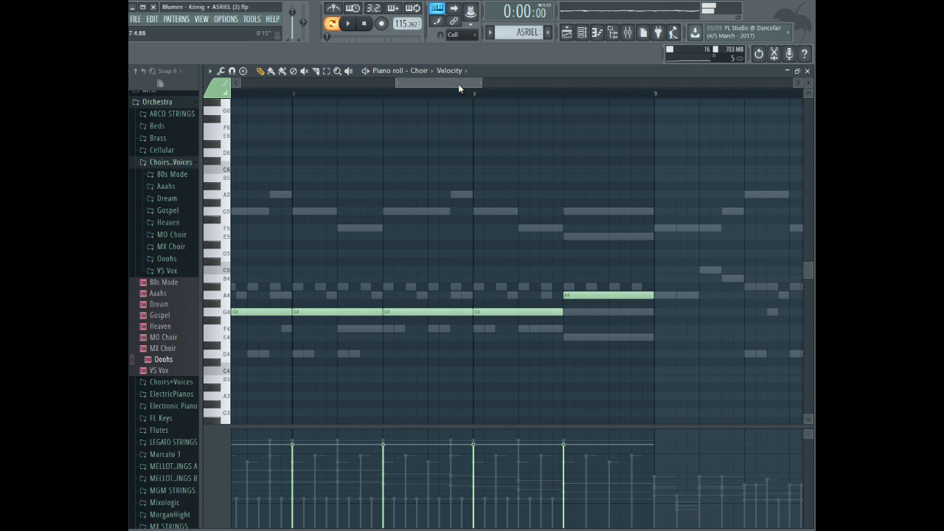
- Duplicate all choir notes one octave lower beneath the originals, at D4 and G3, and play them back
left_click_drag(458, 83, 400, 148)
scroll(384, 172, "down", 2)
key("ctrl+a")
key("ctrl+b")
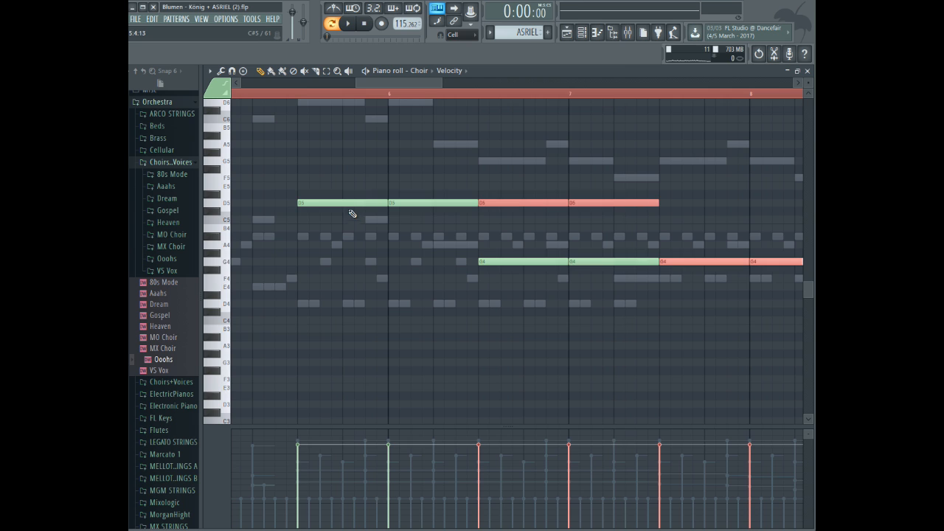
left_click_drag(539, 205, 362, 311)
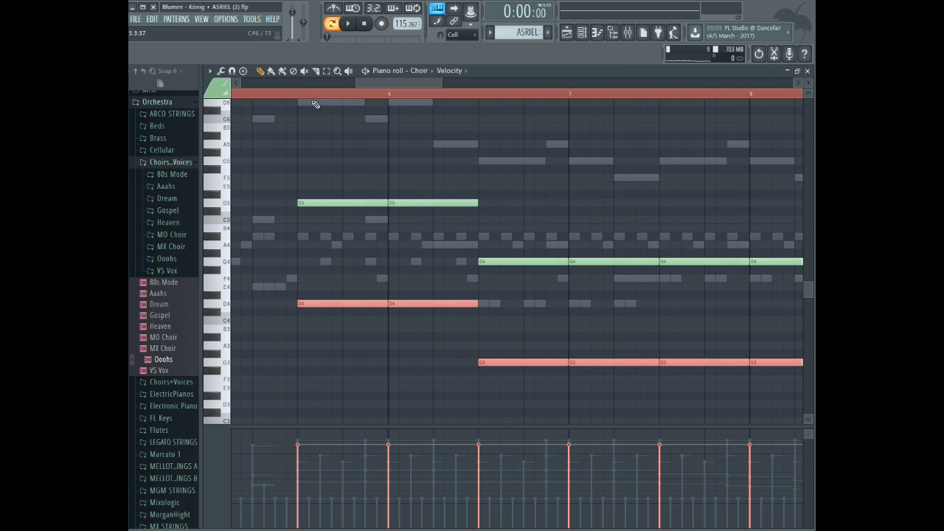
key("space")
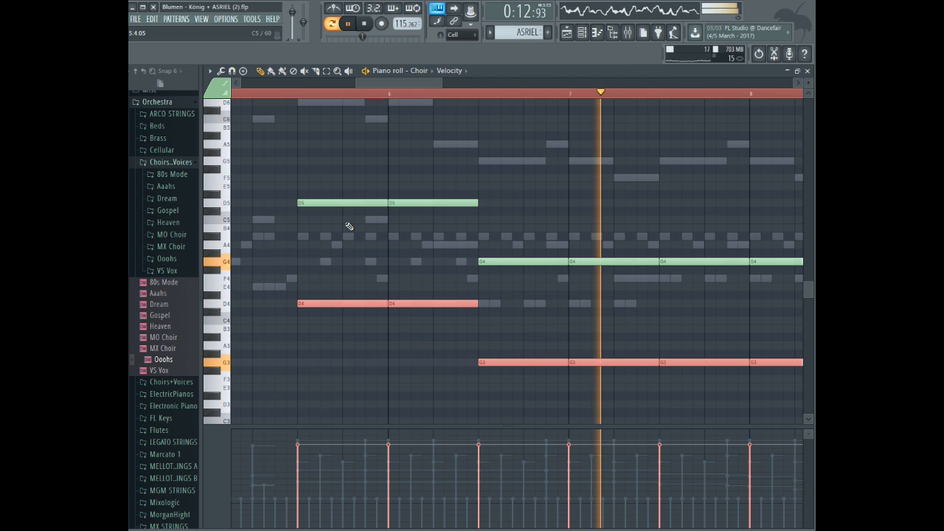
key("space")
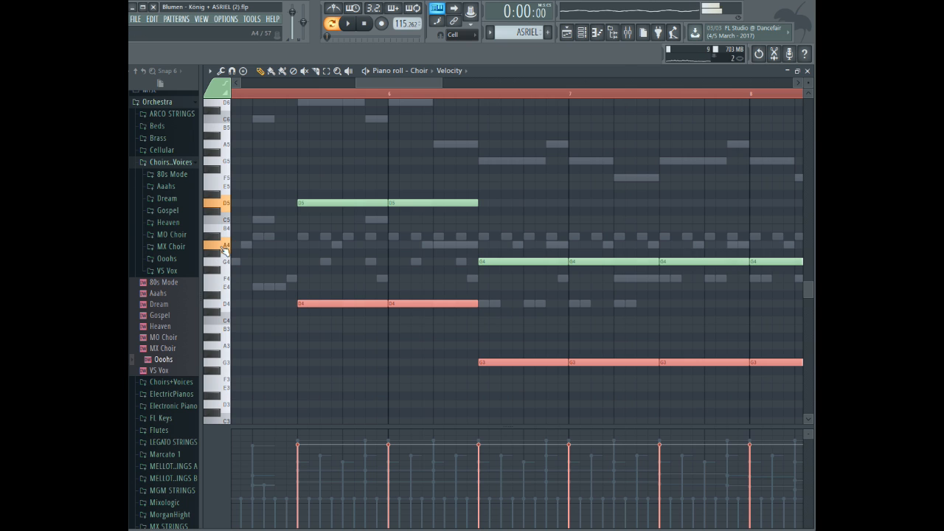
- Raise the duplicated choir notes to A4, D4 and E4 and listen to bars 5 to 8
left_click_drag(361, 304, 363, 243)
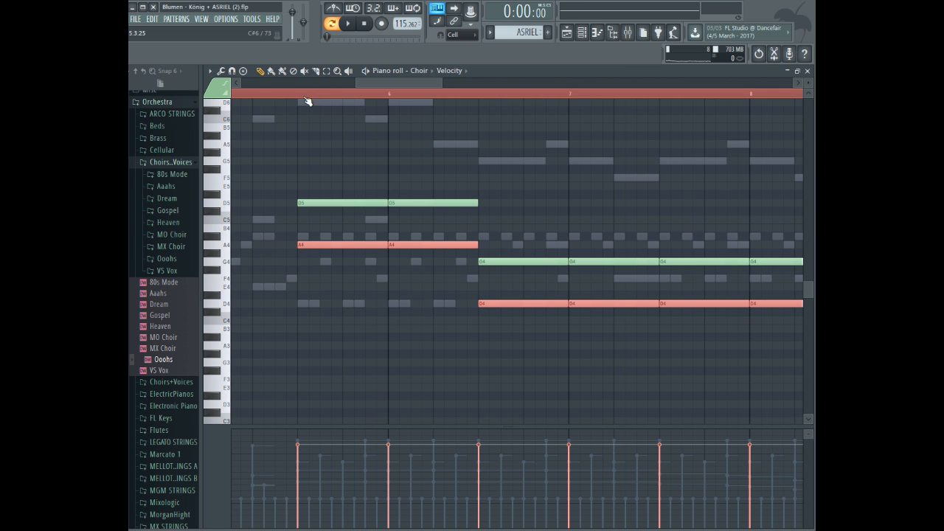
left_click(291, 94)
key("space")
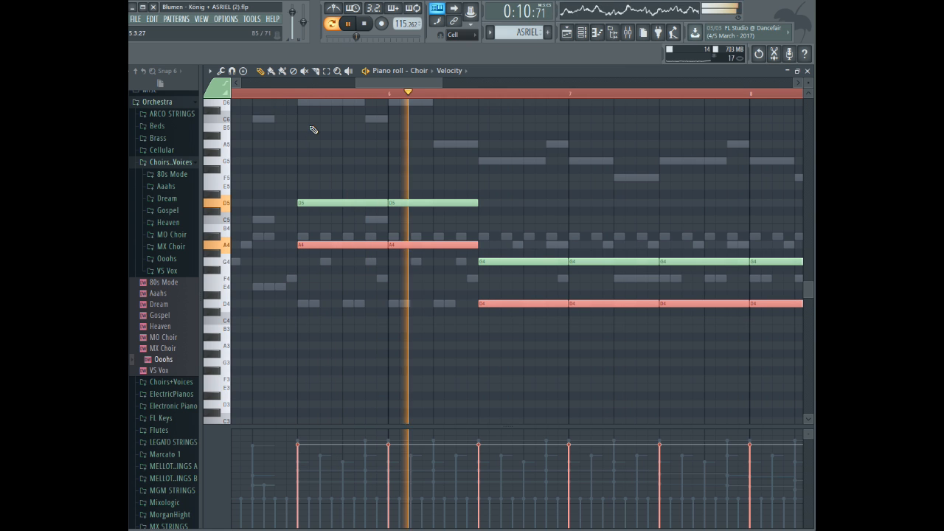
mouse_move(441, 83)
left_mouse_down()
mouse_move(483, 81)
mouse_move(452, 80)
left_mouse_up()
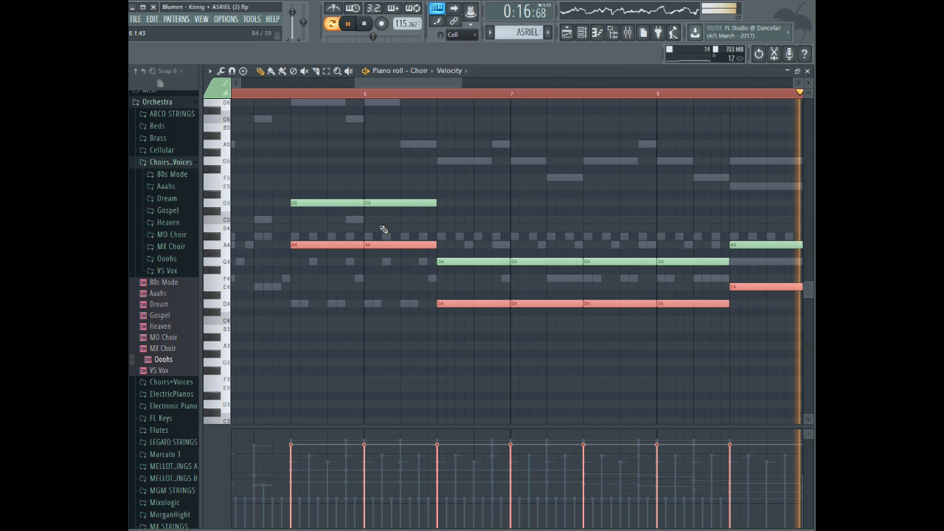
- Paste a third choir voice at D4, G3 and A3, aligned with the middle of bar 5, and play it back
key("ctrl+v")
left_click_drag(330, 300, 312, 308)
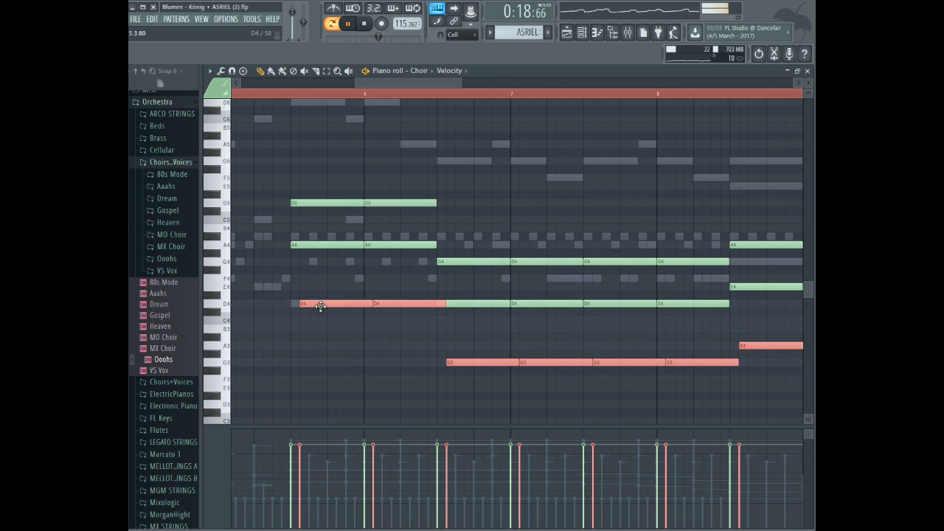
left_click(294, 96)
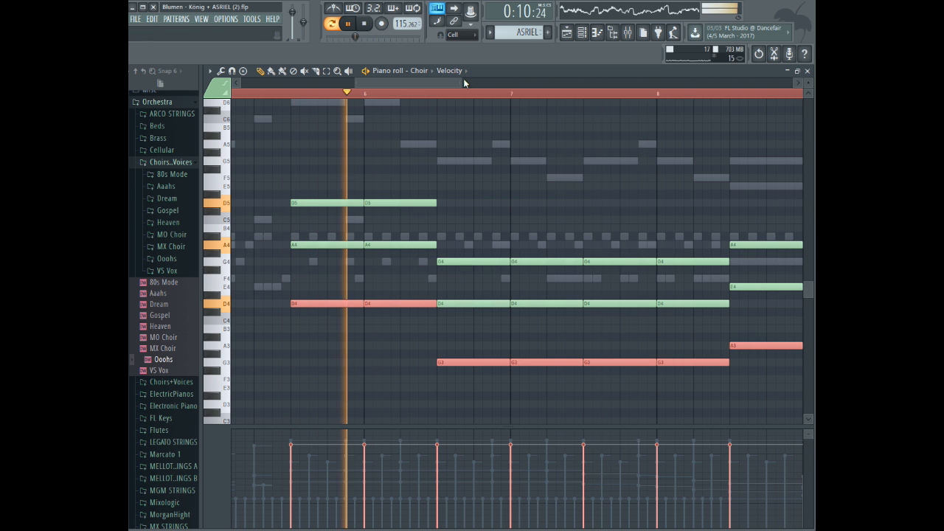
left_click_drag(462, 79, 495, 83)
left_click(428, 142)
right_click(429, 143)
left_click(477, 93)
left_click(246, 94)
key("space")
- Add a half-bar C4 note to the choir chord in the second half of bar 8 and play it back
left_click_drag(493, 82, 482, 82)
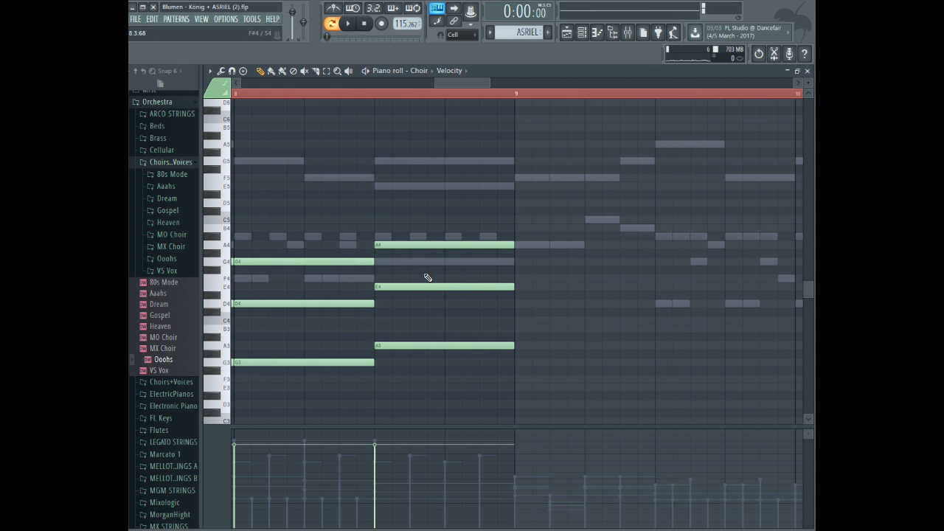
left_click_drag(382, 312, 375, 320)
left_click(360, 94)
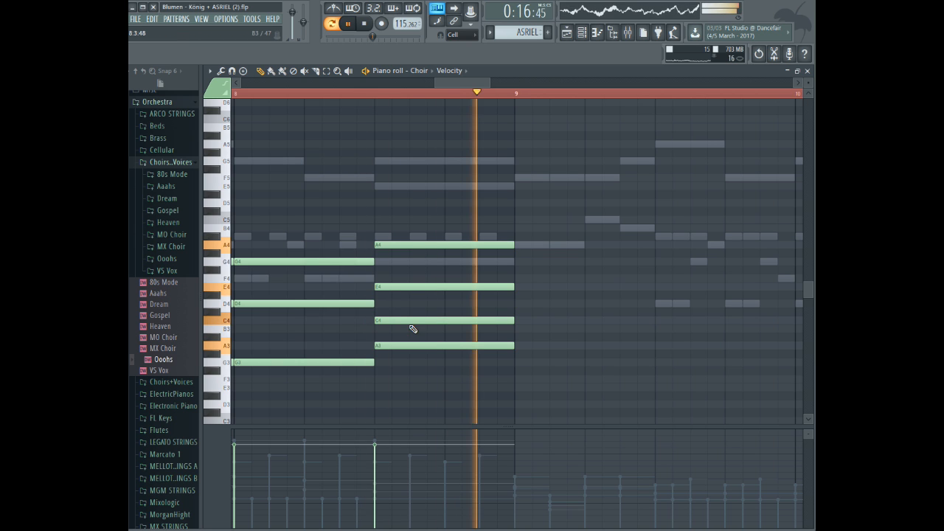
left_click_drag(489, 82, 501, 82)
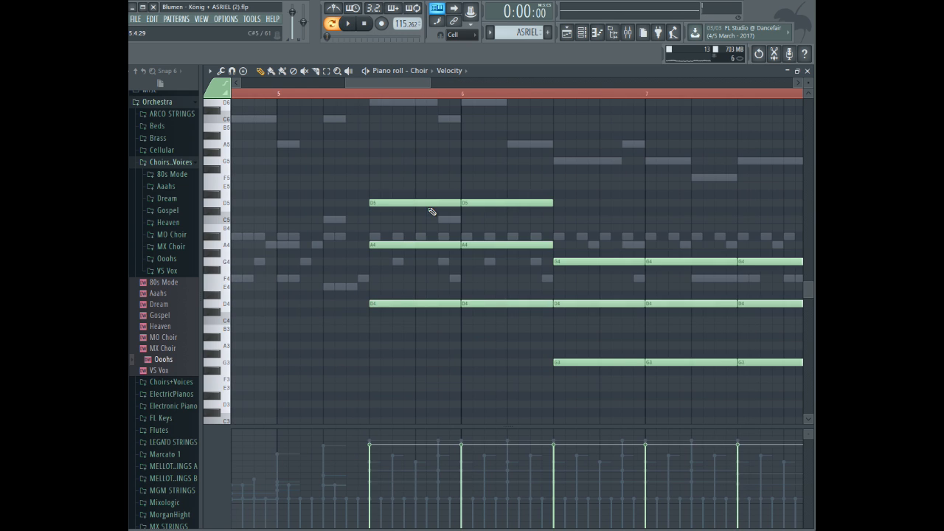
- Select all choir notes, lower their velocity together, and play them back from the middle of bar 5
key("ctrl+a")
double_click(428, 203)
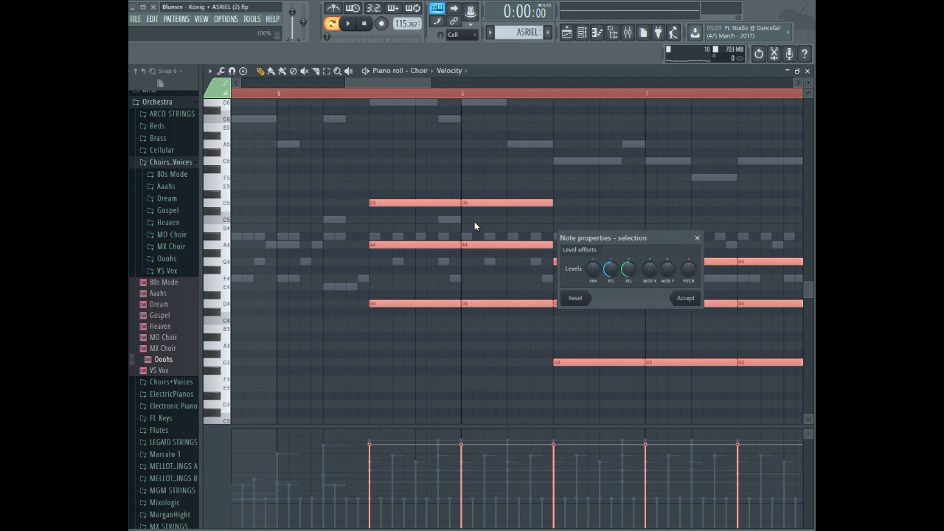
left_click(685, 298)
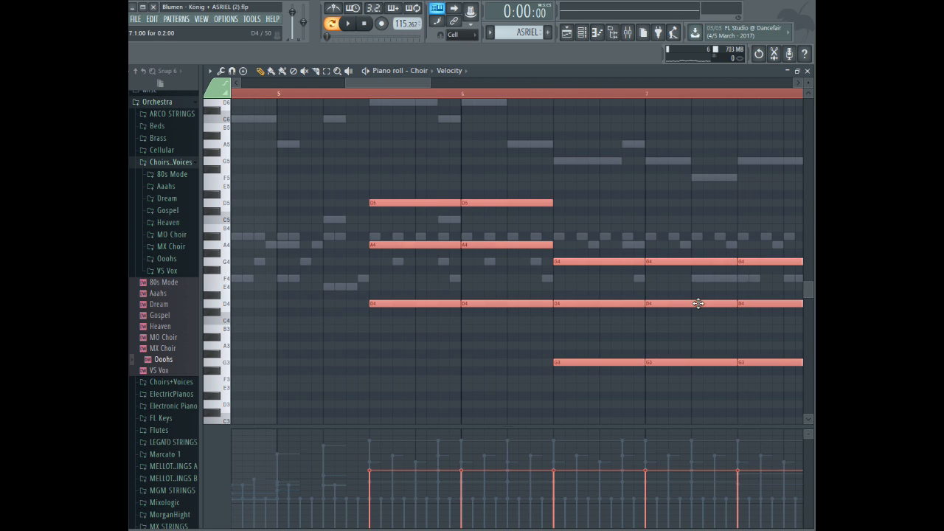
left_click(354, 99)
key("space")
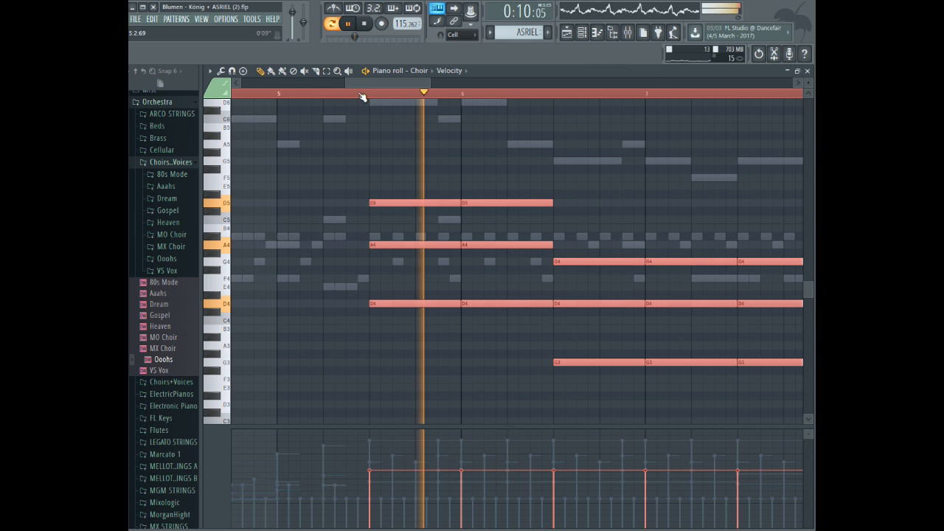
- Raise the velocity of all selected choir notes slightly in two passes and replay from bar 5
double_click(418, 203)
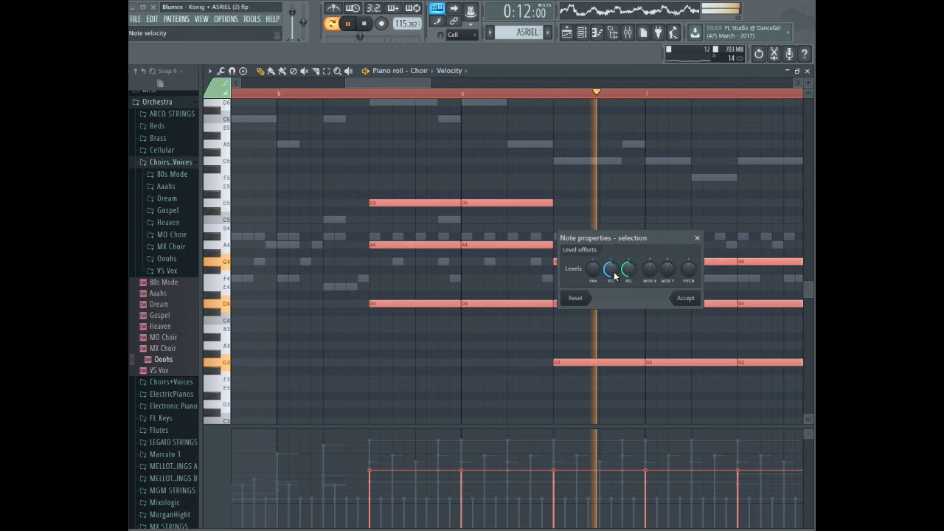
left_click(680, 297)
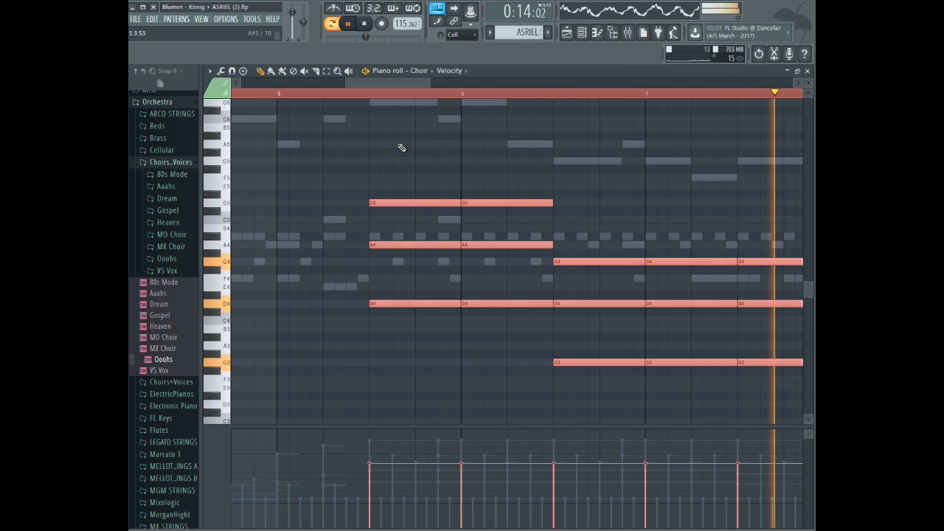
double_click(512, 242)
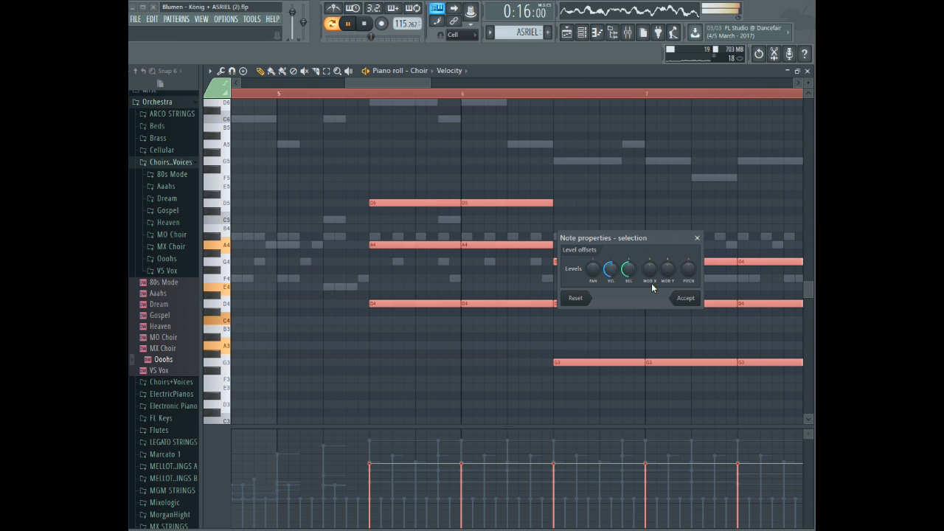
left_click(677, 298)
left_click(325, 94)
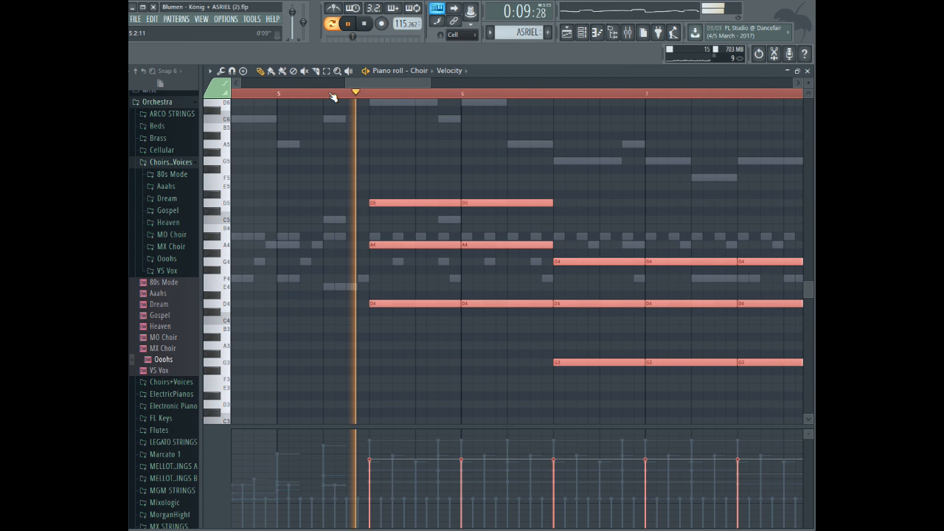
- Raise the choir notes' velocity a little further and listen again up to the end of bar 8
double_click(406, 204)
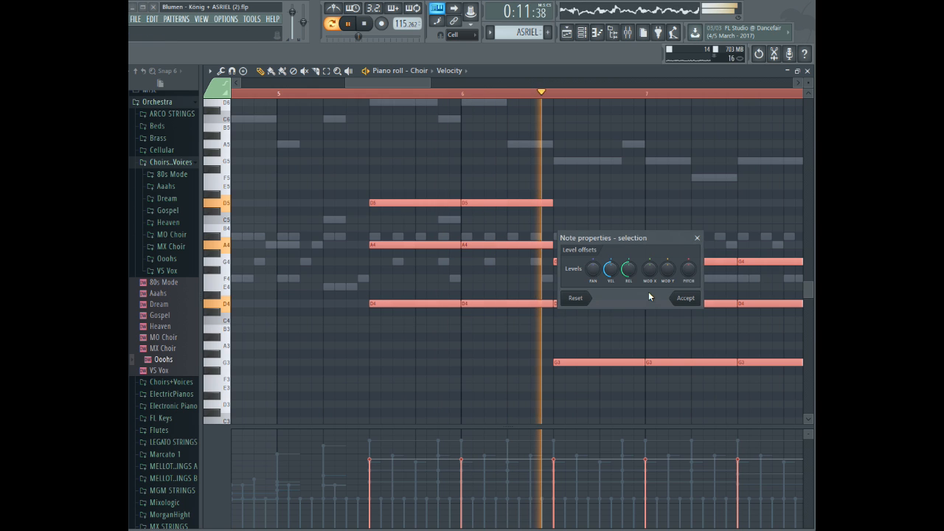
left_click(682, 298)
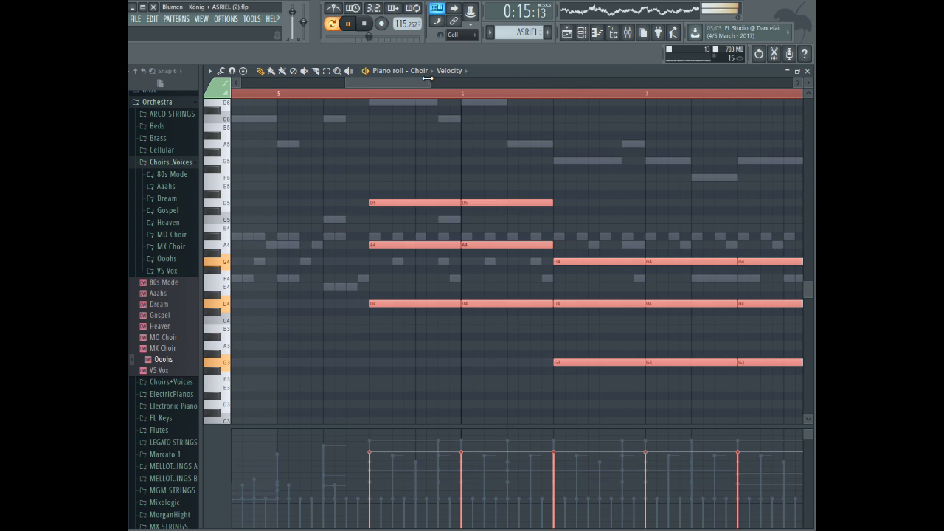
left_click_drag(429, 81, 507, 93)
left_click(271, 94)
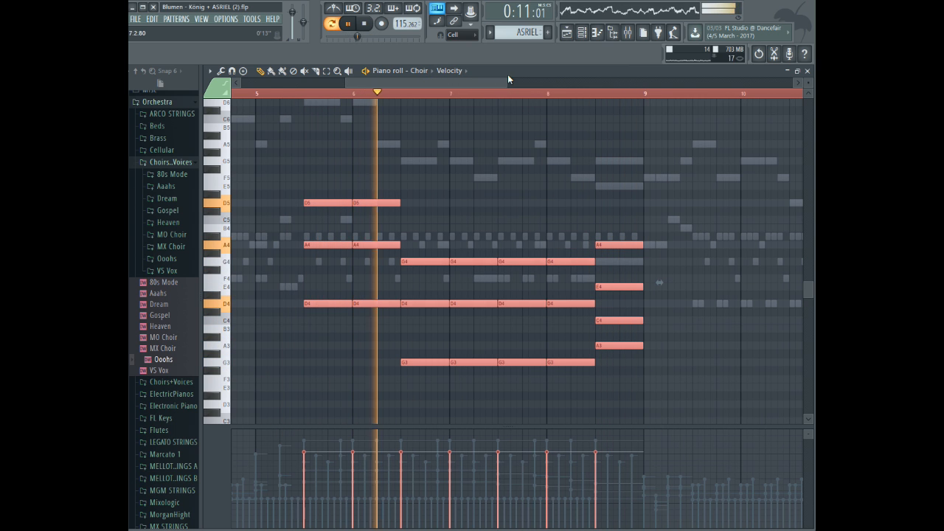
- Paste a copy of the choir chords starting in the middle of bar 13 and play it back
left_click_drag(505, 78, 643, 94)
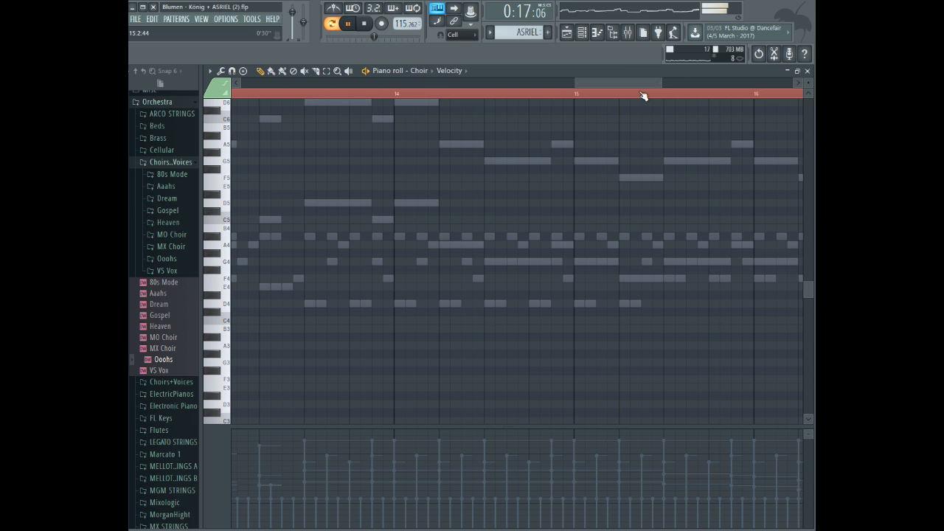
key("ctrl+v")
left_click_drag(508, 202, 331, 205)
left_click(292, 94)
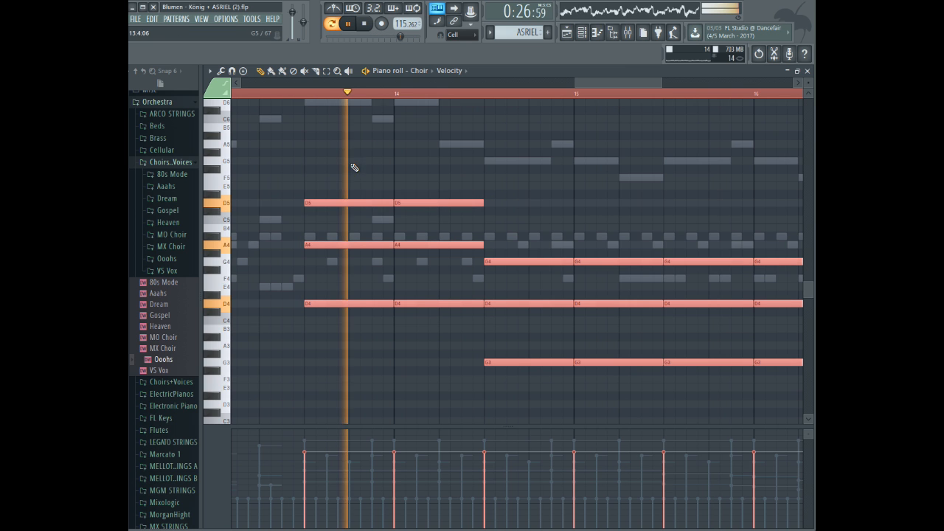
- Raise the velocity of the pasted choir chords slightly and listen through to bar 16
double_click(334, 204)
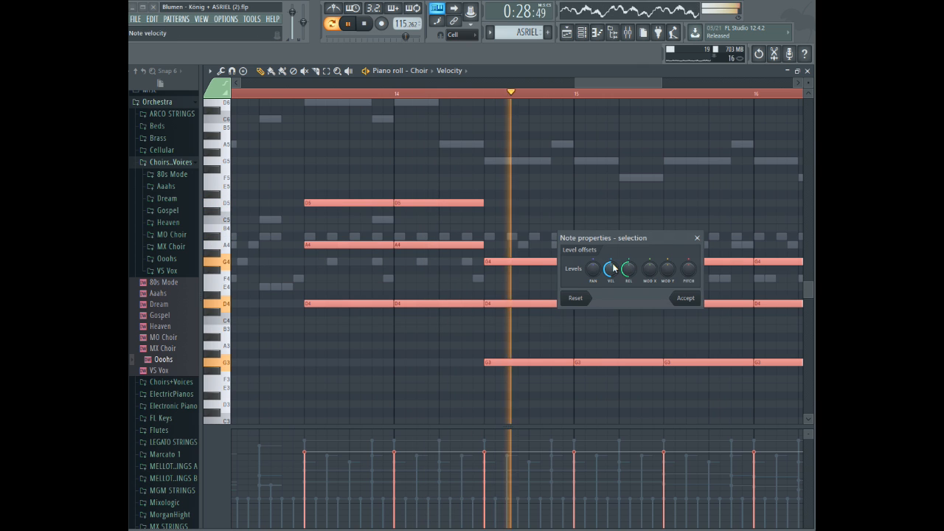
left_click(696, 300)
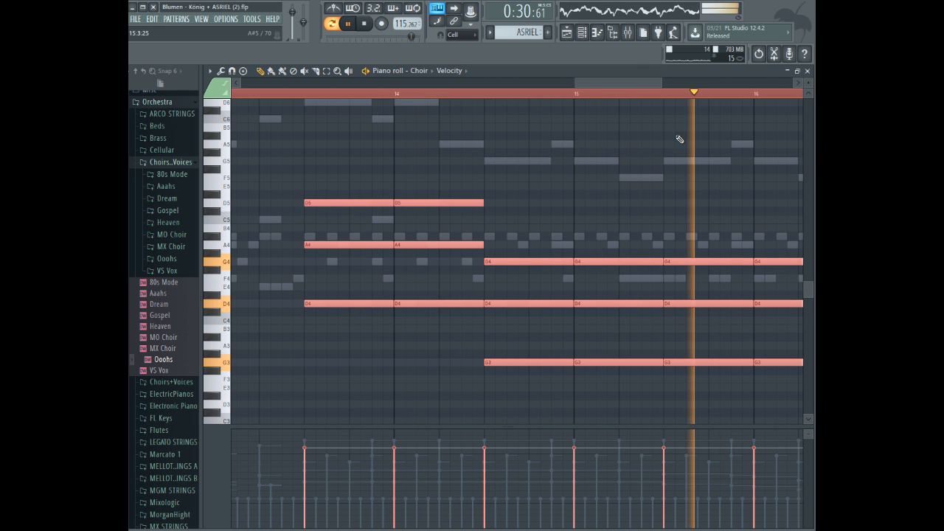
left_click_drag(657, 82, 723, 83)
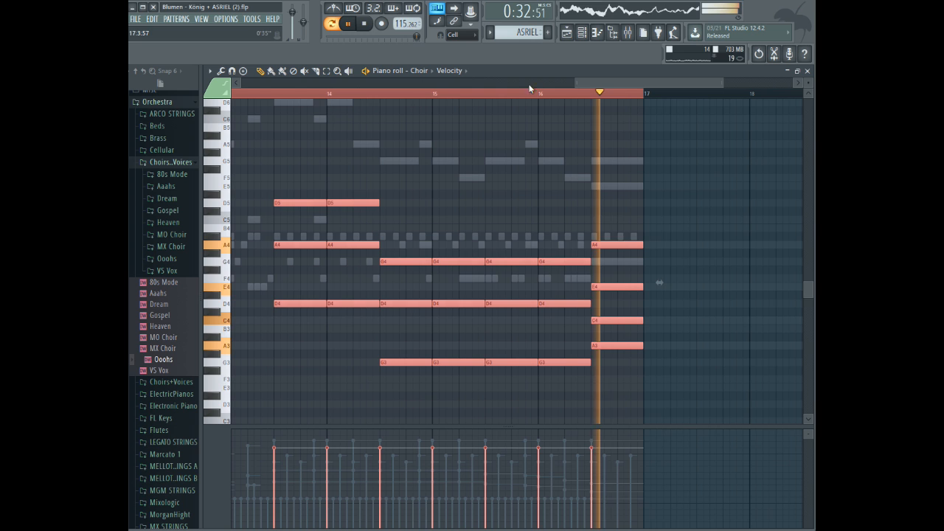
- Clear the choir note selection, play the pattern from its start, and stop playback
left_click(326, 71)
left_click(324, 93)
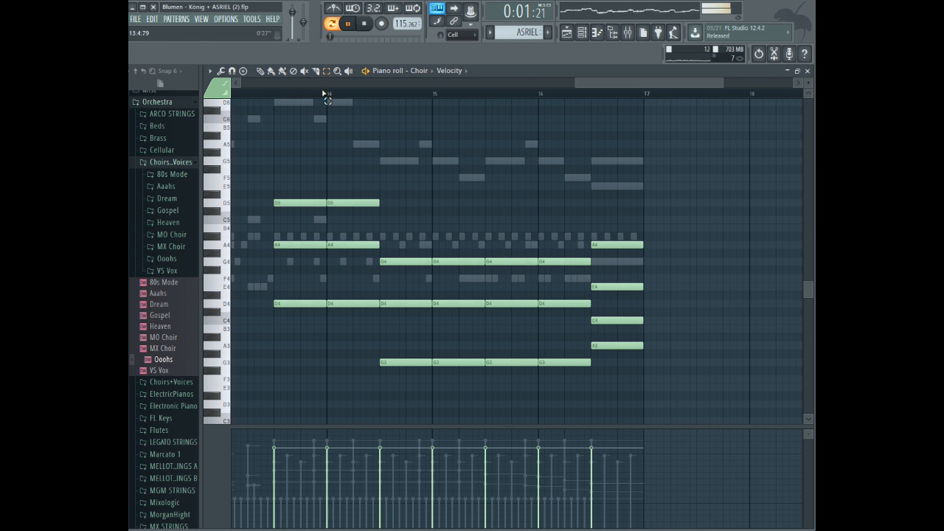
left_click(417, 70)
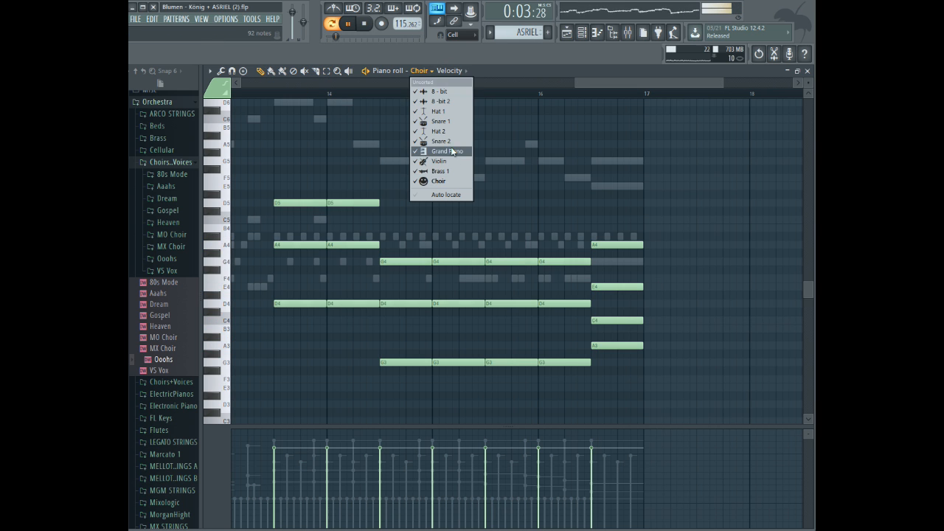
key("space")
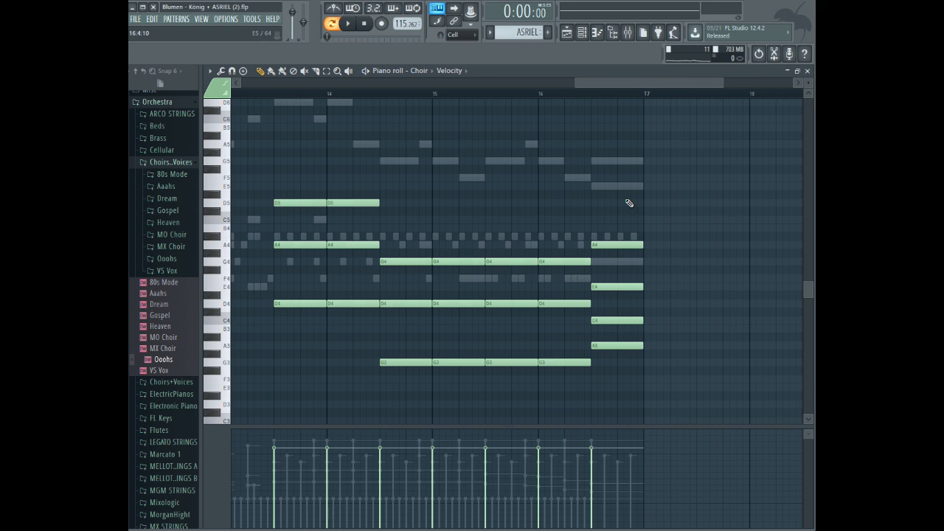
- Delete the last two Hat 2 hits in the second half of bar 16
left_click(418, 70)
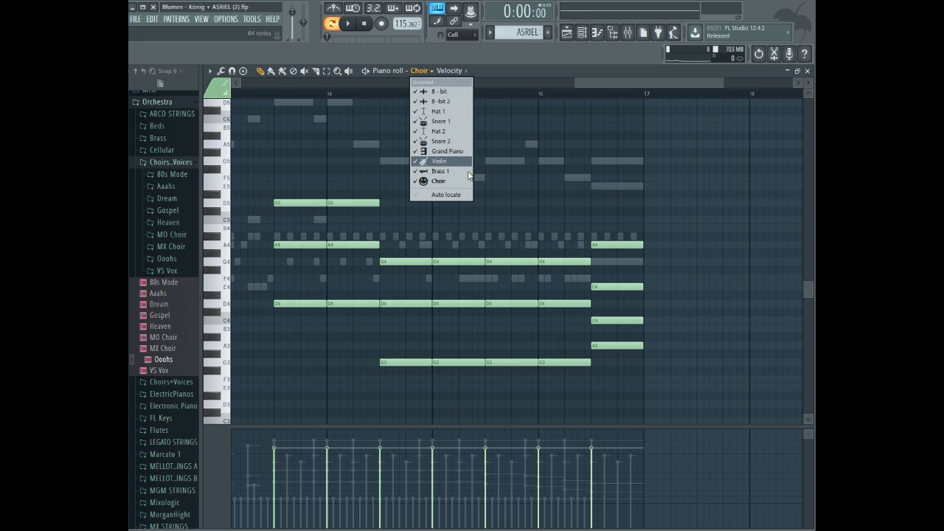
left_click(450, 130)
right_click(594, 237)
right_click(621, 237)
- Delete the Snare 2 hits in the second half of bar 16 and play the ending back
left_click(419, 71)
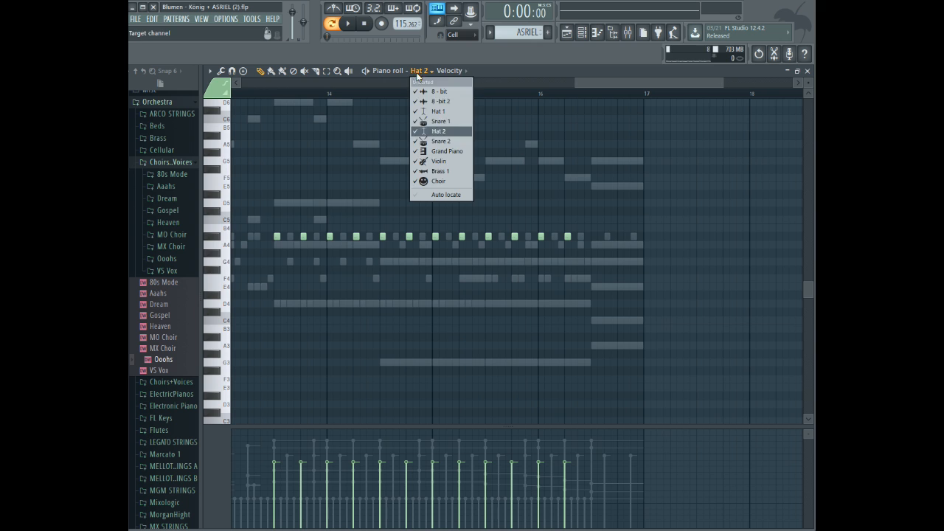
left_click(443, 142)
right_click(607, 236)
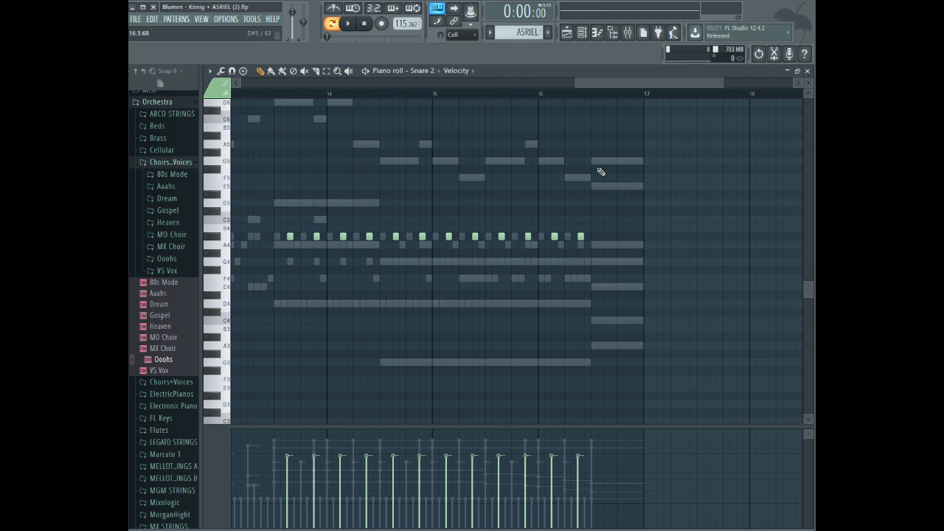
left_click(554, 94)
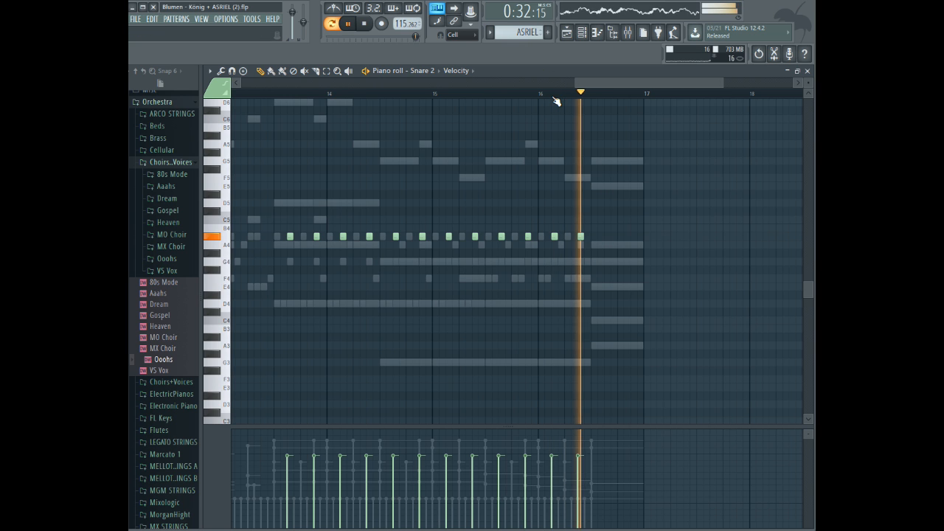
key("space")
- Switch to the 8 - bit channel and review its melody at the pattern's start and around bar 17
left_click_drag(723, 84, 699, 82)
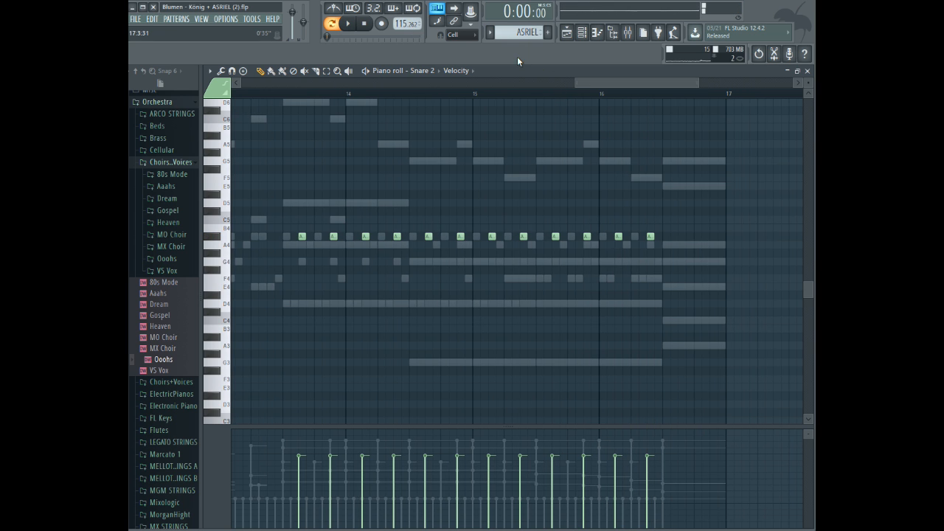
left_click(432, 72)
left_click(439, 92)
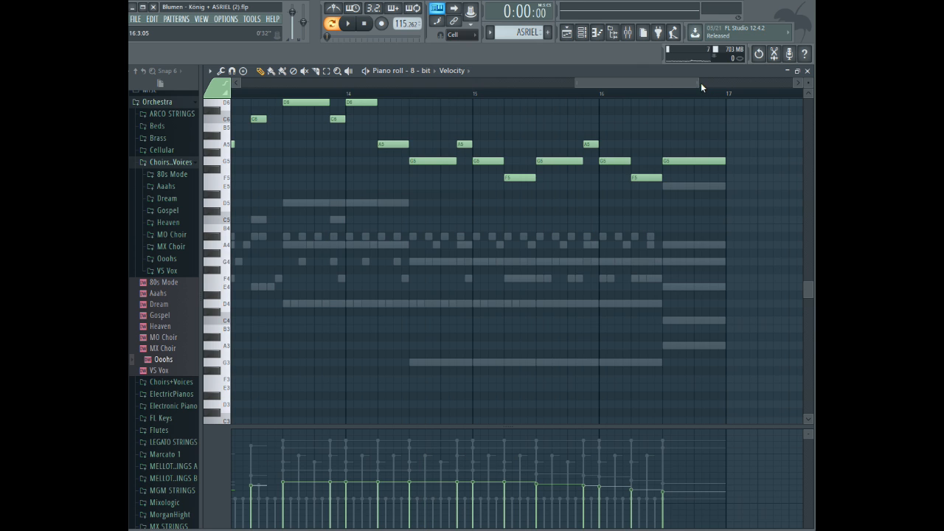
left_click_drag(701, 82, 286, 182)
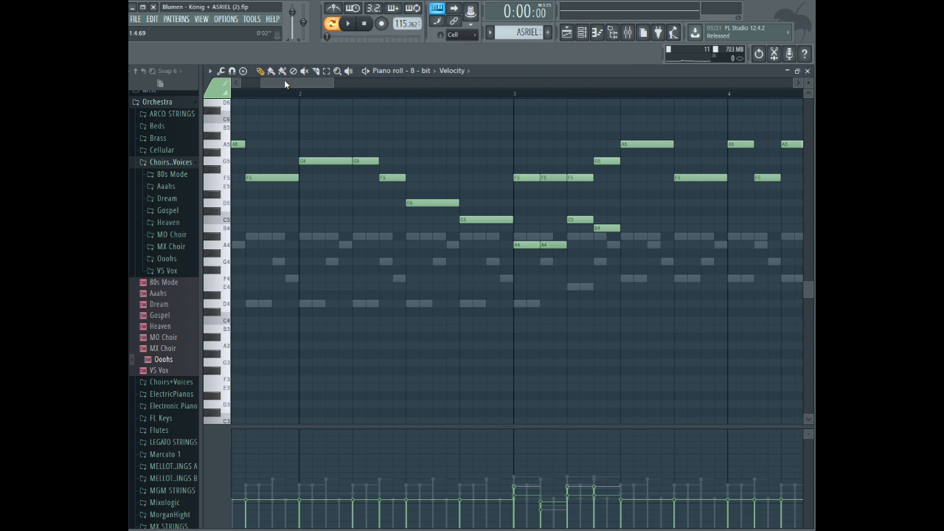
left_click_drag(312, 82, 187, 79)
left_click_drag(276, 82, 695, 127)
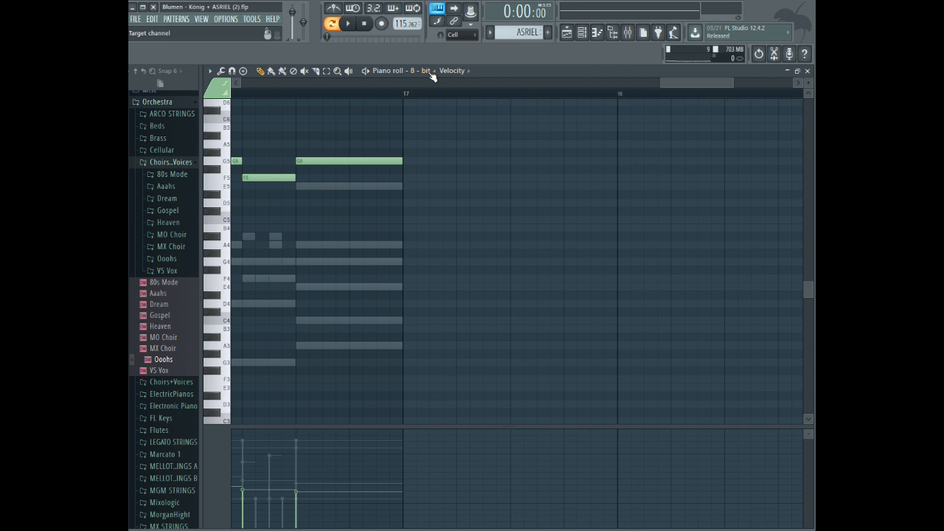
- Add two F5 notes followed by two E5 notes across the first half of bar 17 and play them back
left_click(428, 195)
left_click_drag(424, 193, 424, 178)
left_click(461, 186)
left_click_drag(691, 83, 669, 103)
left_click(433, 177)
left_click(486, 186)
left_click(371, 94)
key("space")
key("space")
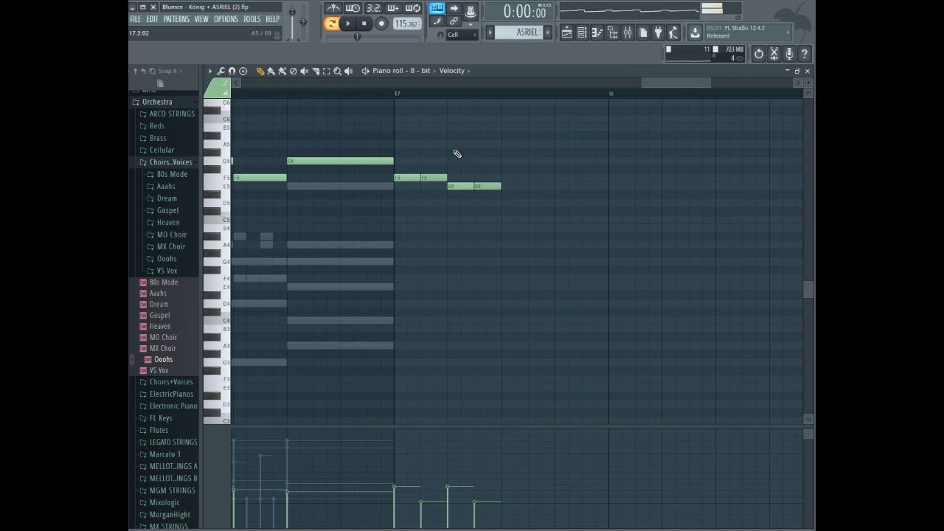
- Enlarge the velocity lane, lower the velocities of the two E5 notes in bar 17, and shrink the lane again
left_click_drag(477, 426, 480, 87)
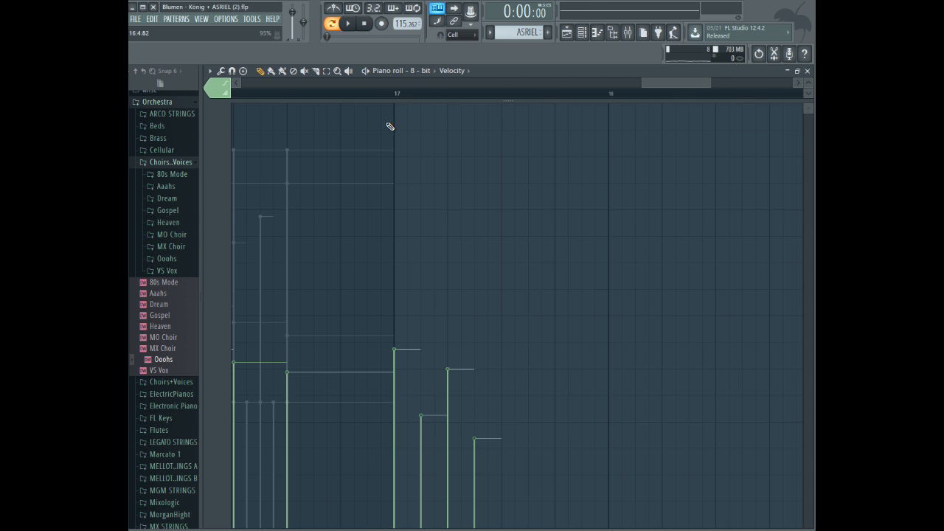
key("space")
key("space")
left_click_drag(667, 99, 667, 382)
- Play the whole pattern through to bar 17 and review the 8 - bit melody's opening and ending
key("space")
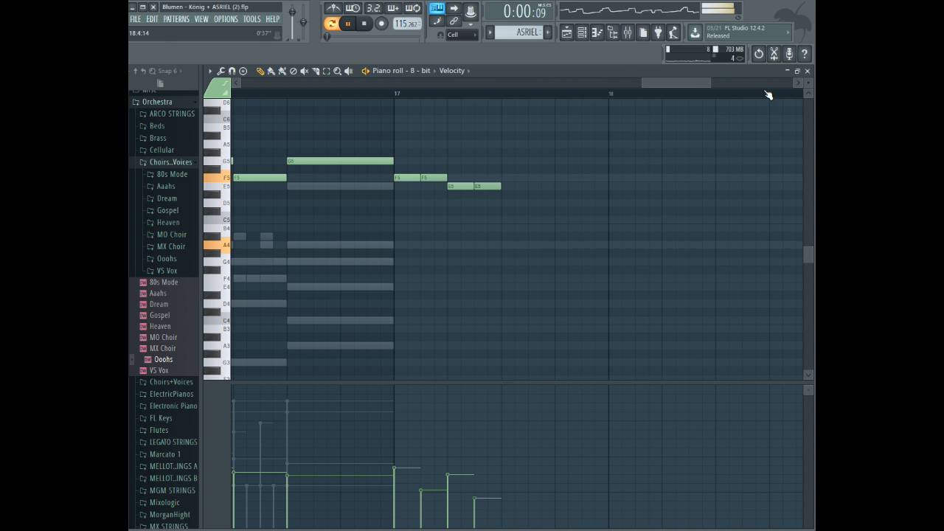
left_click_drag(710, 82, 284, 54)
mouse_move(808, 83)
left_mouse_down()
mouse_move(808, 91)
mouse_move(809, 81)
left_mouse_up()
scroll(649, 112, "up", 2)
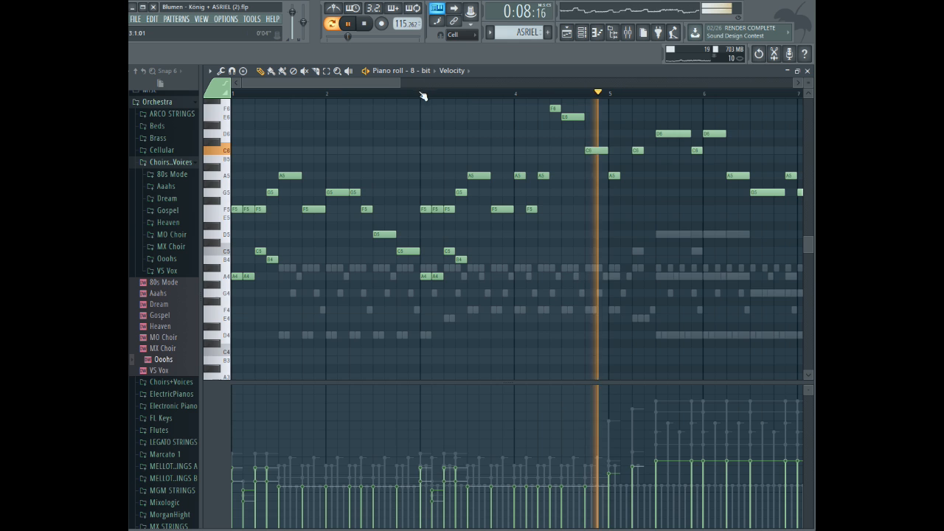
left_click_drag(400, 83, 426, 80)
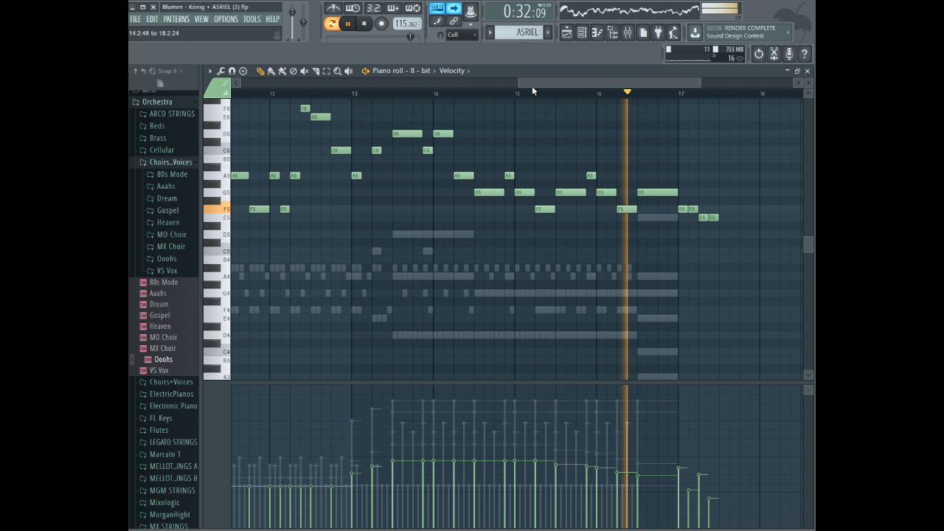
left_click(351, 24)
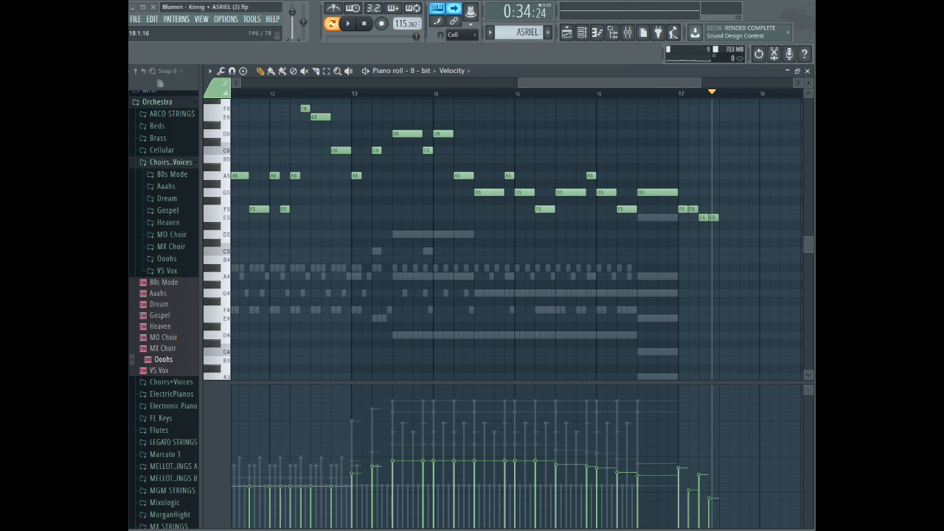
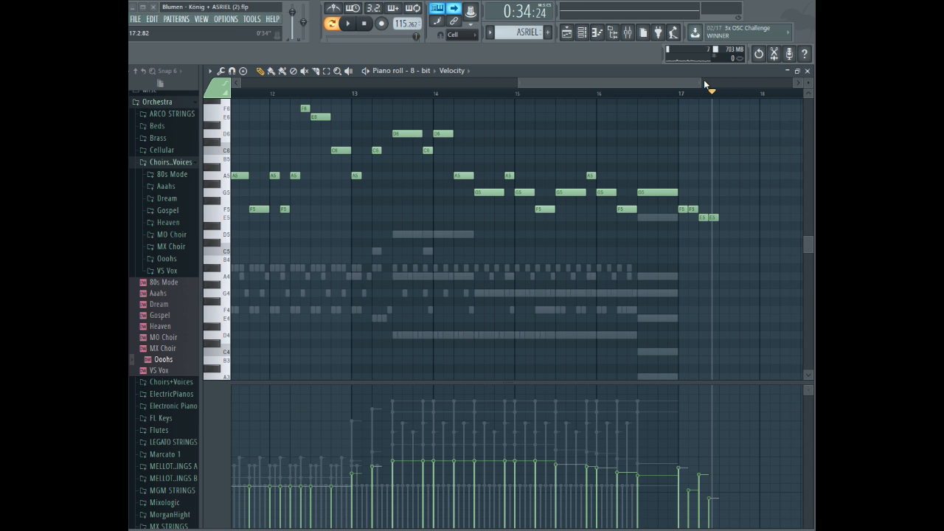
left_click_drag(701, 79, 315, 81)
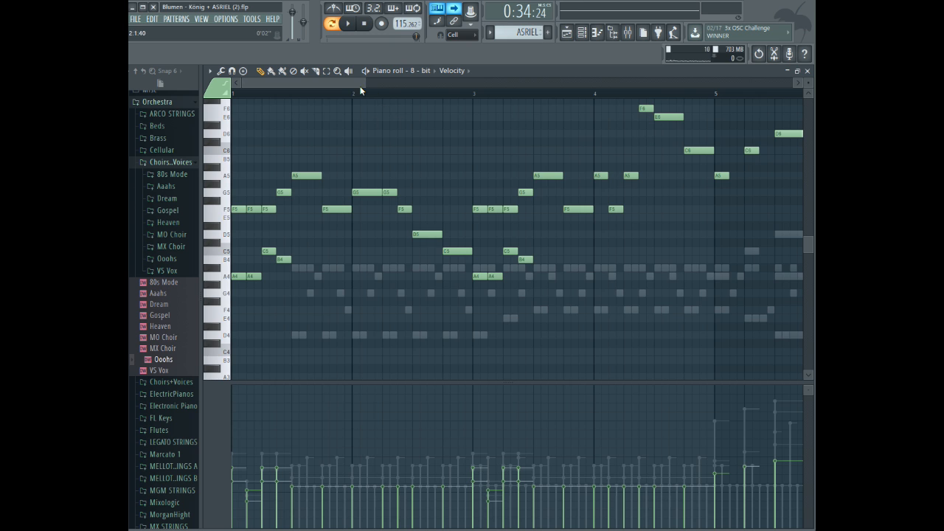
left_click_drag(362, 83, 727, 86)
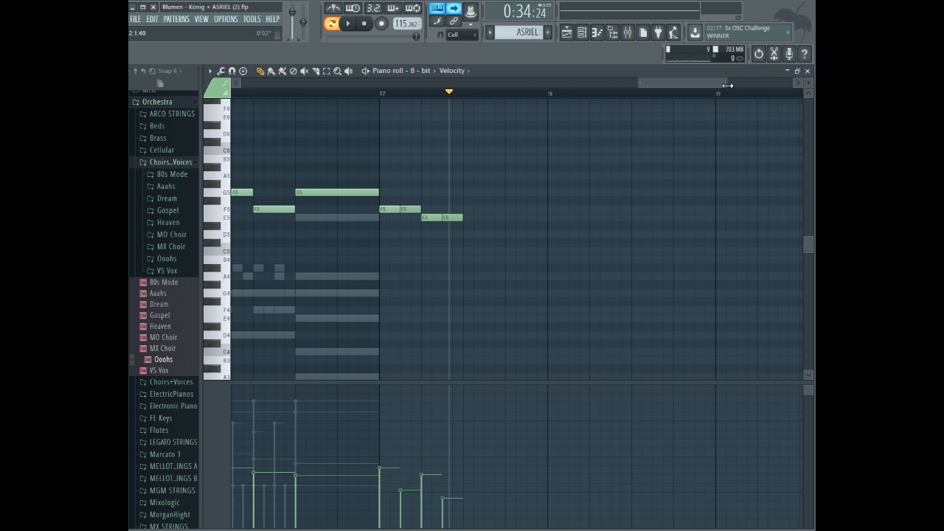
- Add a D5 note on beat 3 of bar 17, lower its velocity, and remove the stray C#5 beside it
left_click_drag(723, 84, 687, 81)
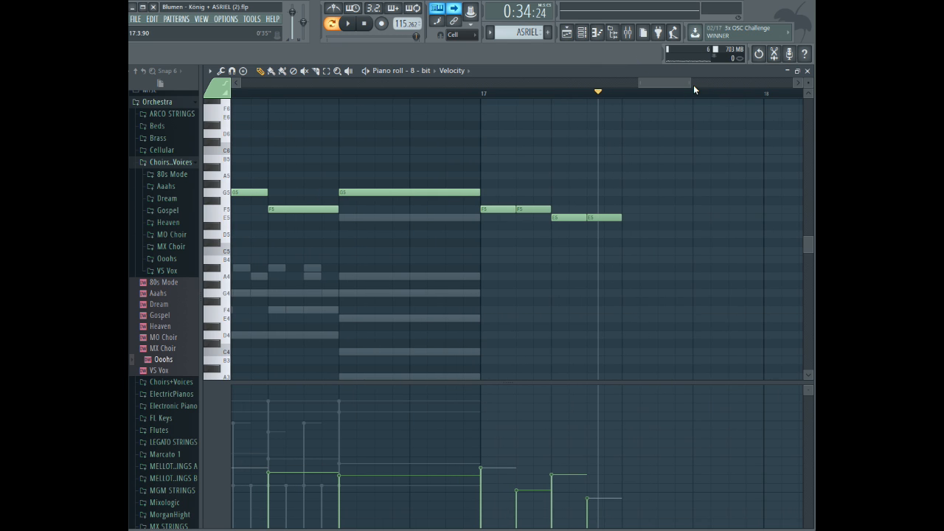
left_click_drag(683, 82, 693, 93)
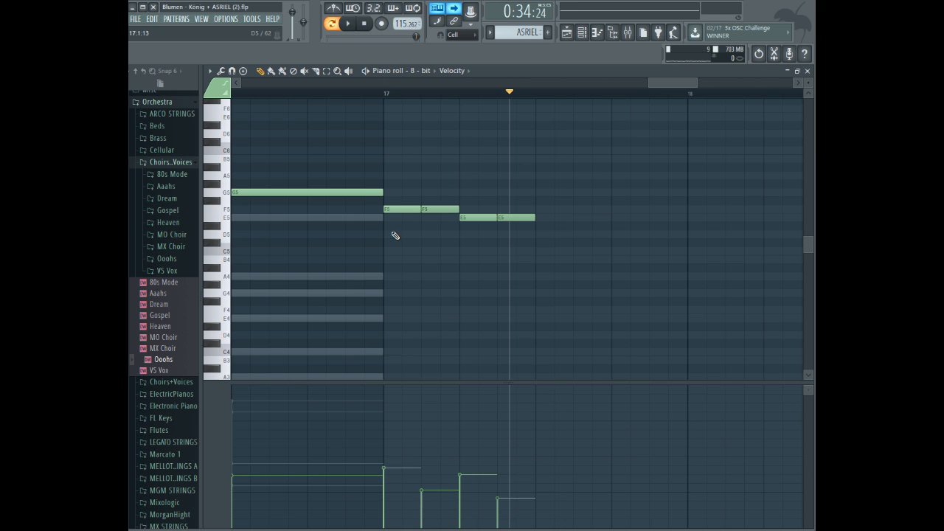
left_click(408, 212)
left_click(491, 217)
left_click_drag(551, 258, 550, 231)
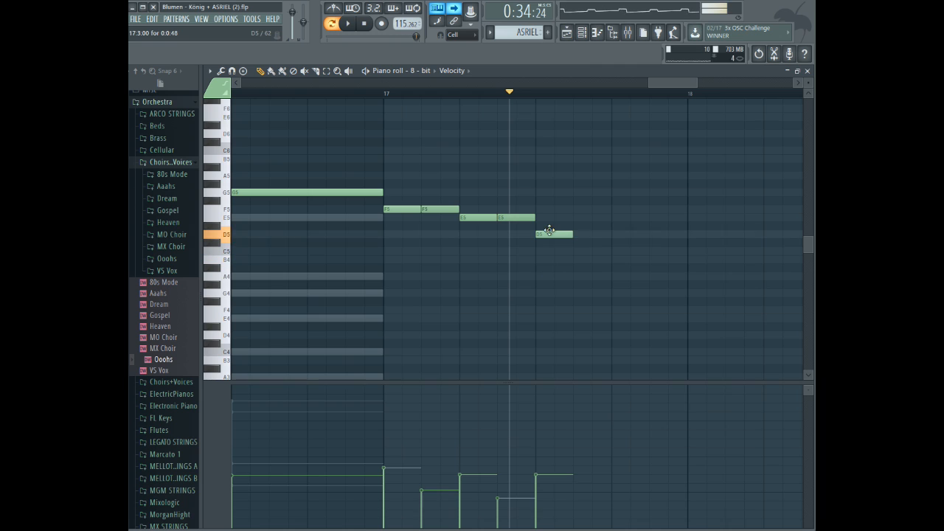
double_click(552, 232)
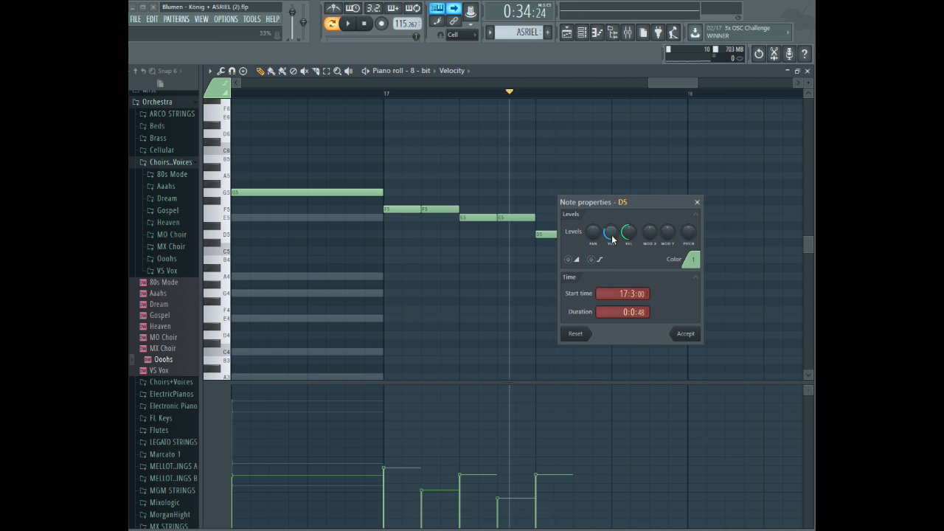
left_click(686, 334)
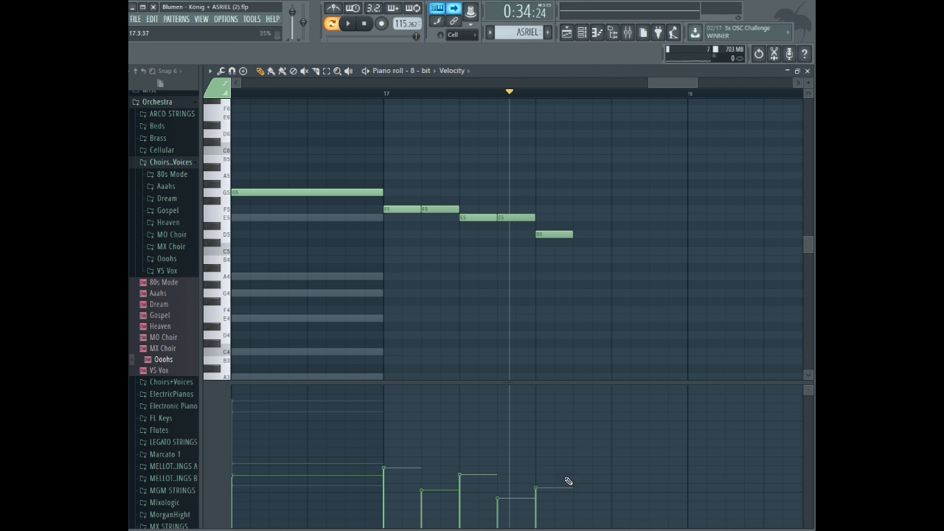
left_click(560, 242)
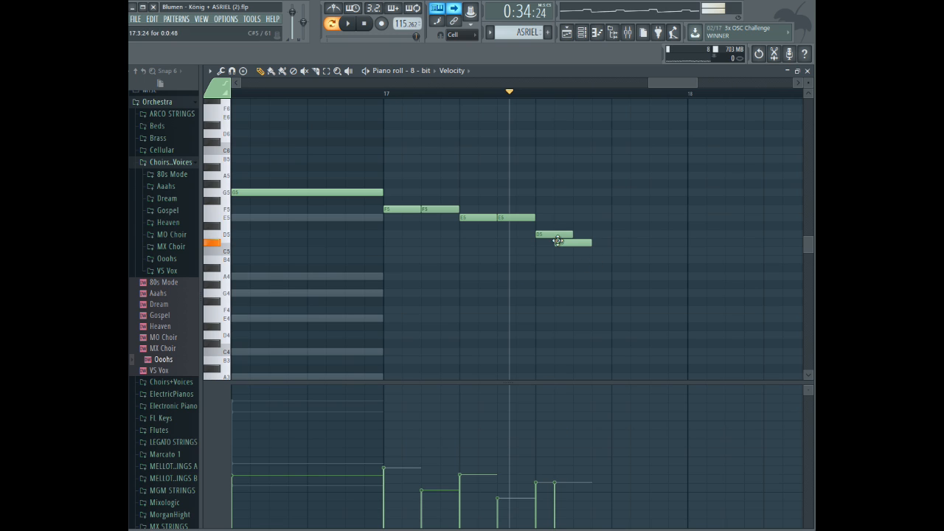
right_click(586, 246)
- Continue the melody after D5 with A4, E4 and F4 in bar 17 and D4 at bar 18, and play it back
left_click(568, 235)
left_click(580, 299)
left_click_drag(581, 298, 581, 276)
left_click(614, 317)
left_click_drag(656, 303, 655, 311)
left_click_drag(693, 342, 701, 335)
key("space")
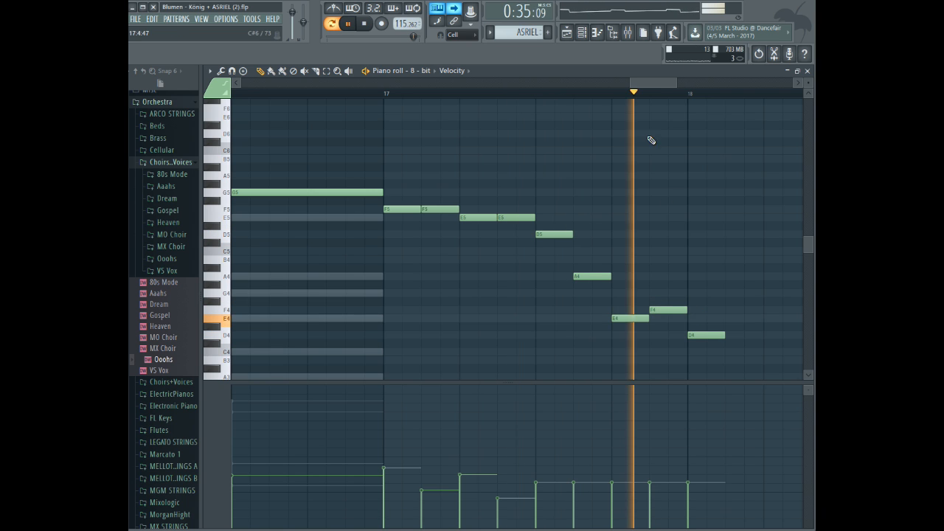
key("space")
- Shorten the D5, A4, E4, F4 and D4 notes to half their length, pull them closer together within bar 17, and play them
left_click_drag(675, 82, 763, 82)
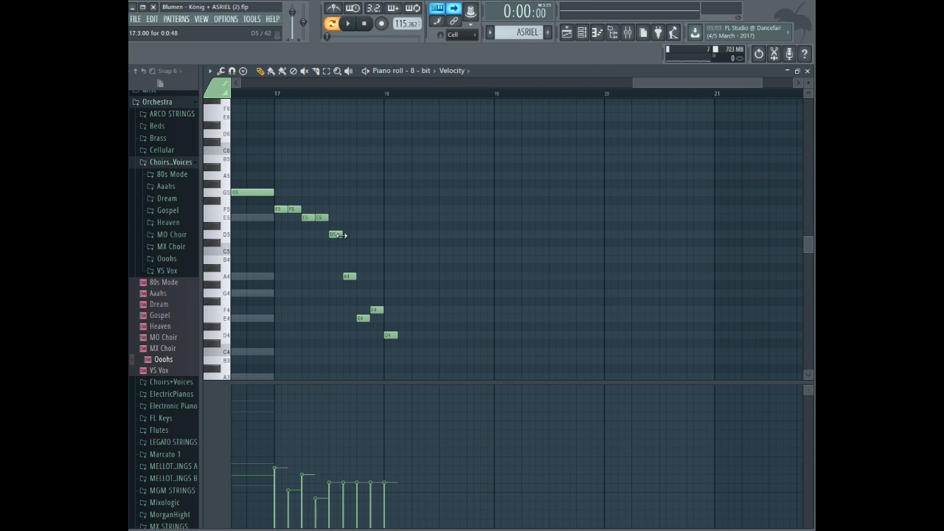
left_click_drag(344, 279, 337, 278)
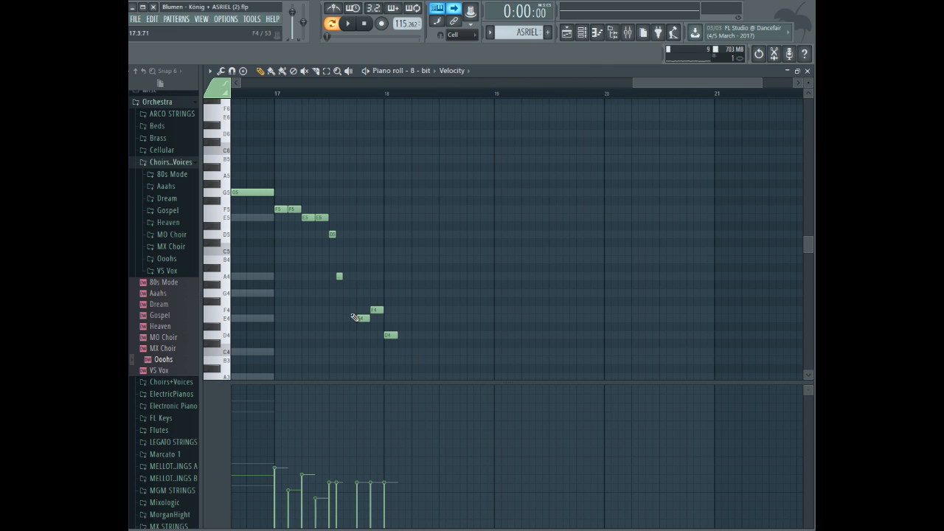
left_click_drag(353, 318, 363, 310)
right_click(388, 337)
left_click_drag(786, 83, 738, 83)
left_click(303, 95)
key("space")
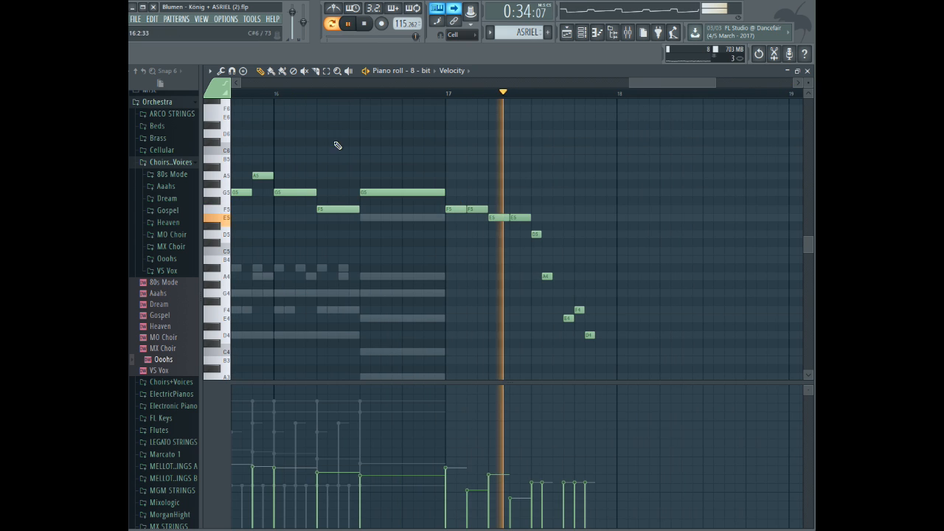
key("space")
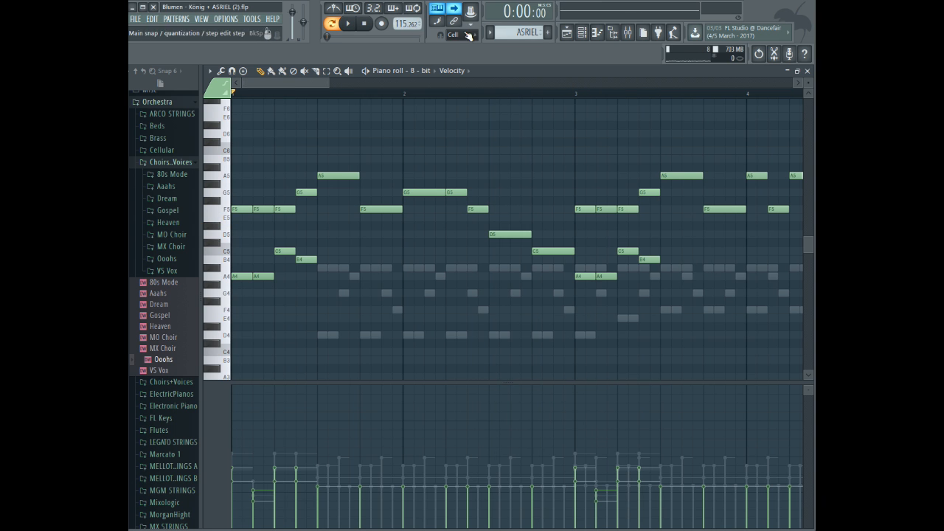
- Turn off auto-scrolling, close the gap in the run by moving E4, F4 and D4 one step earlier, and play it
left_click_drag(303, 81, 718, 115)
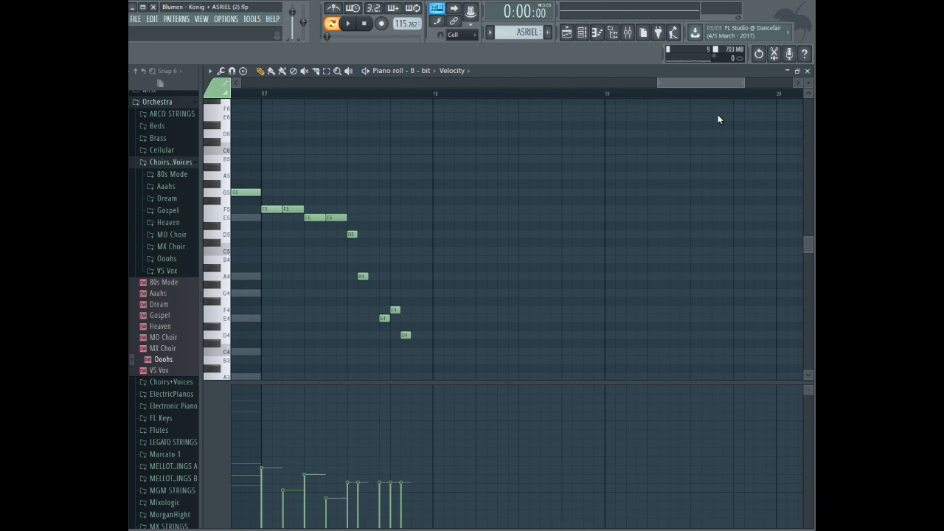
left_click(455, 9)
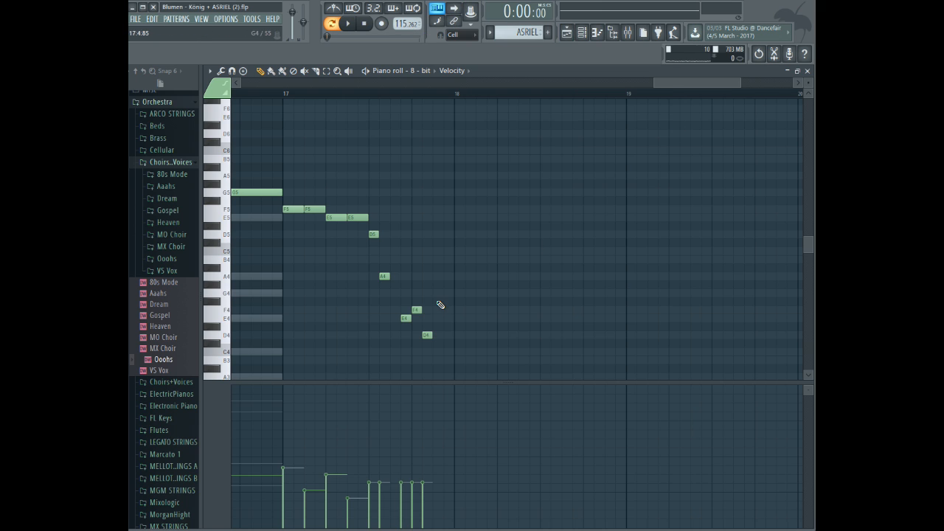
mouse_move(404, 319)
left_mouse_down()
mouse_move(393, 319)
mouse_move(405, 309)
left_mouse_up()
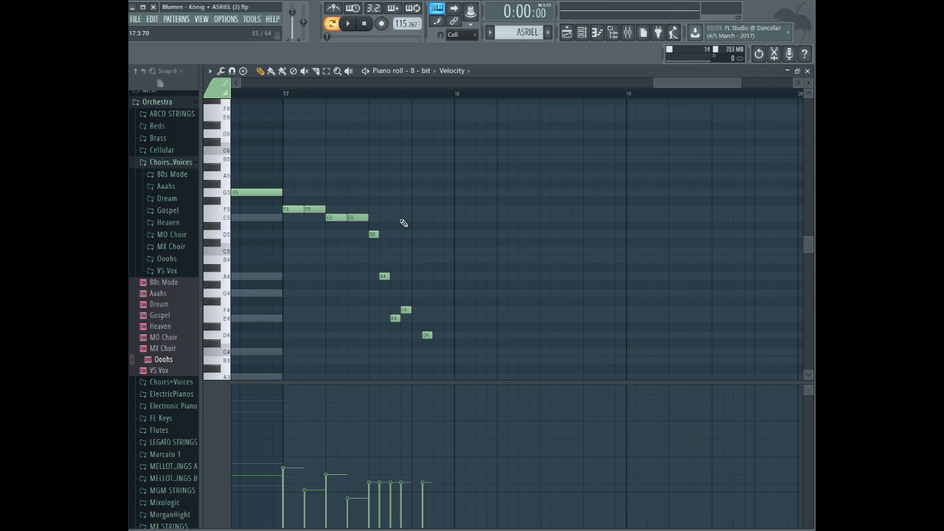
left_click_drag(429, 335, 418, 335)
left_click_drag(693, 78, 667, 84)
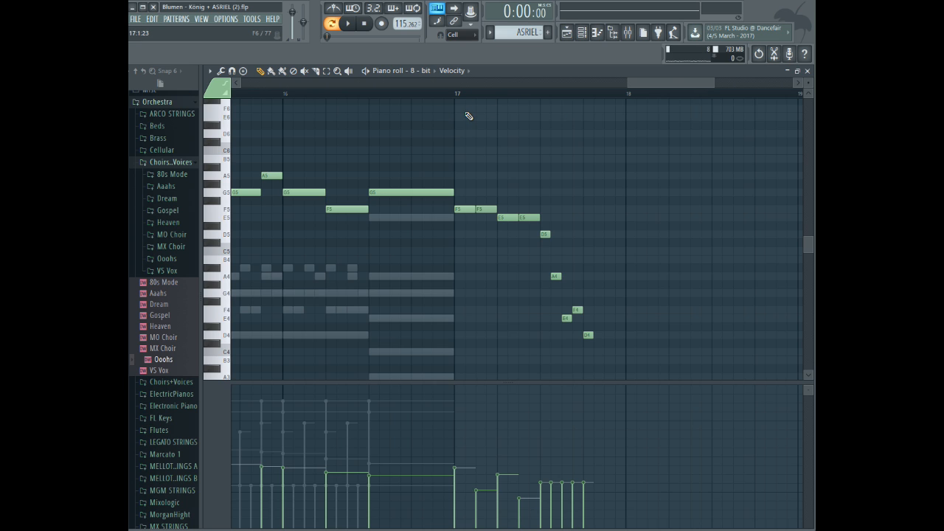
left_click(428, 93)
key("space")
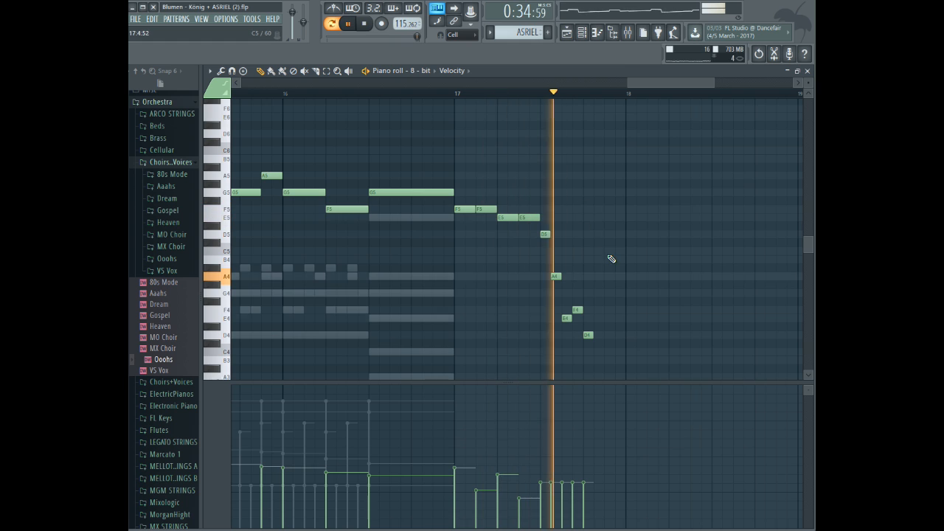
key("space")
- Extend the run across the start of bar 18 with D4, E4, F4, C5 and A4 notes, and play it back
left_click(624, 336)
left_click_drag(625, 335, 639, 318)
left_click(634, 309)
left_click(652, 310)
left_click_drag(665, 259, 666, 250)
left_click(673, 276)
left_click(477, 93)
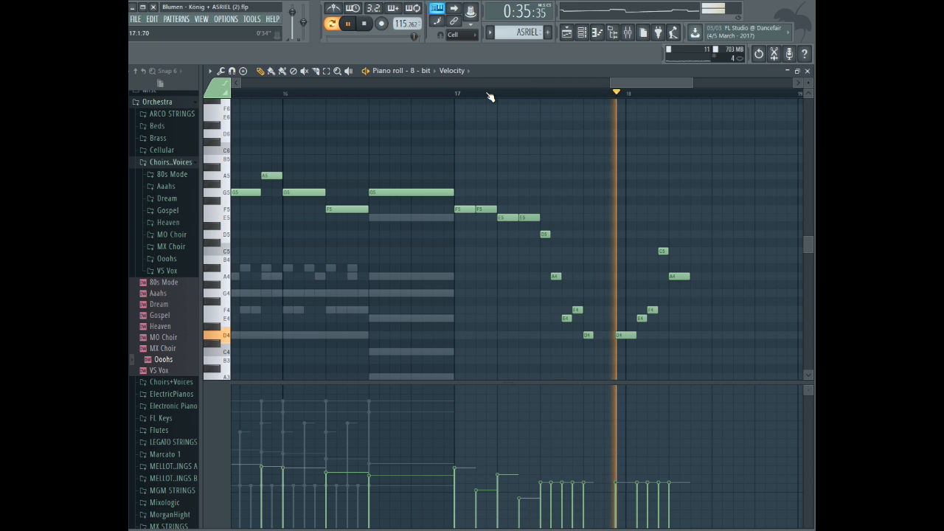
key("space")
- Copy the phrase from D5 in bar 17 to A4 in bar 18 twice, starting on beat 3 of bars 18 and 19
scroll(651, 168, "down", 3)
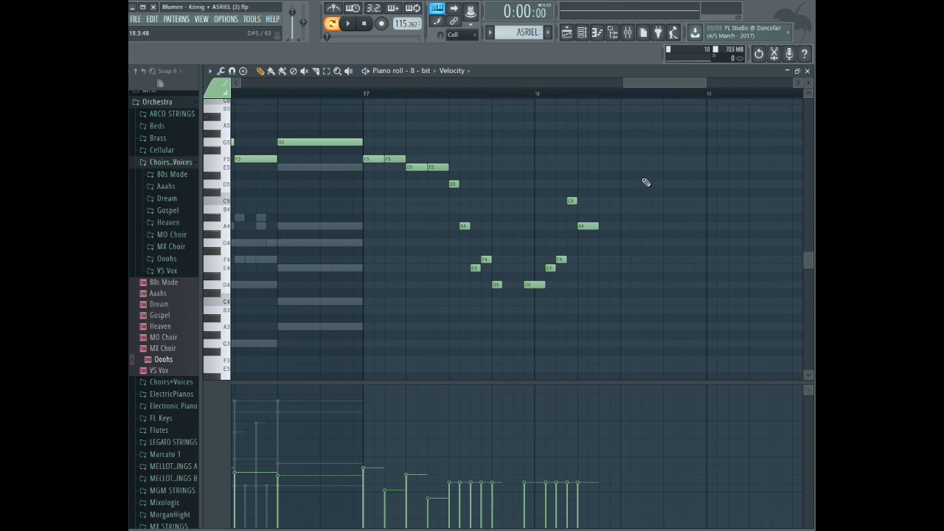
left_click(292, 99)
left_click_drag(659, 147, 458, 313)
left_click_drag(649, 83, 701, 83)
key("space")
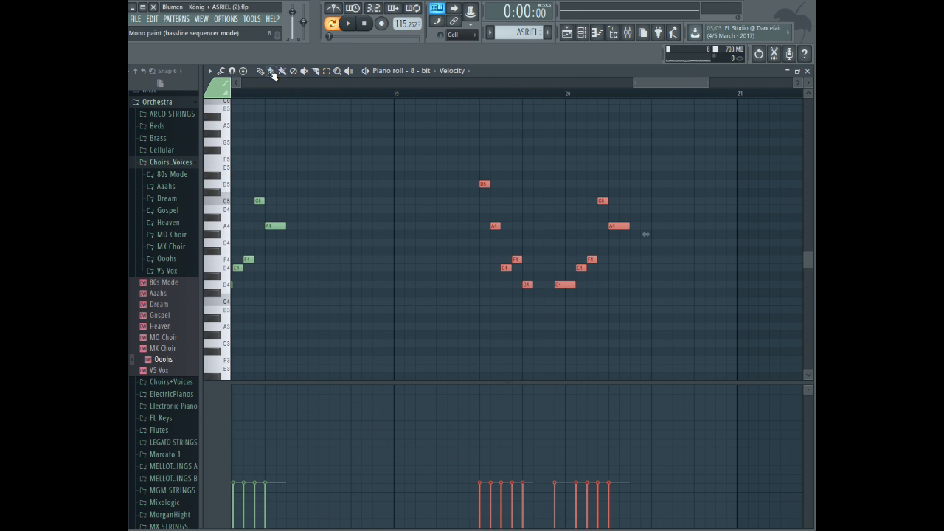
left_click_drag(480, 182, 308, 183)
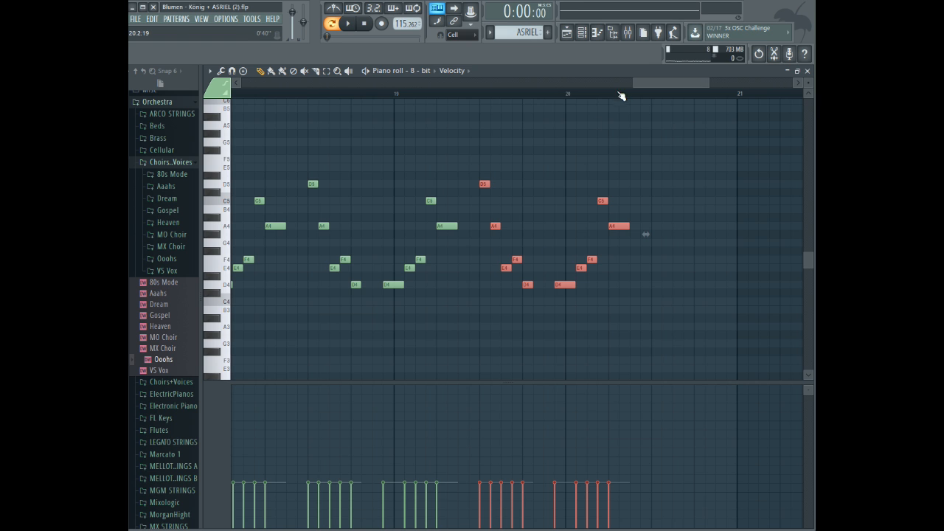
scroll(642, 78, "left", 2)
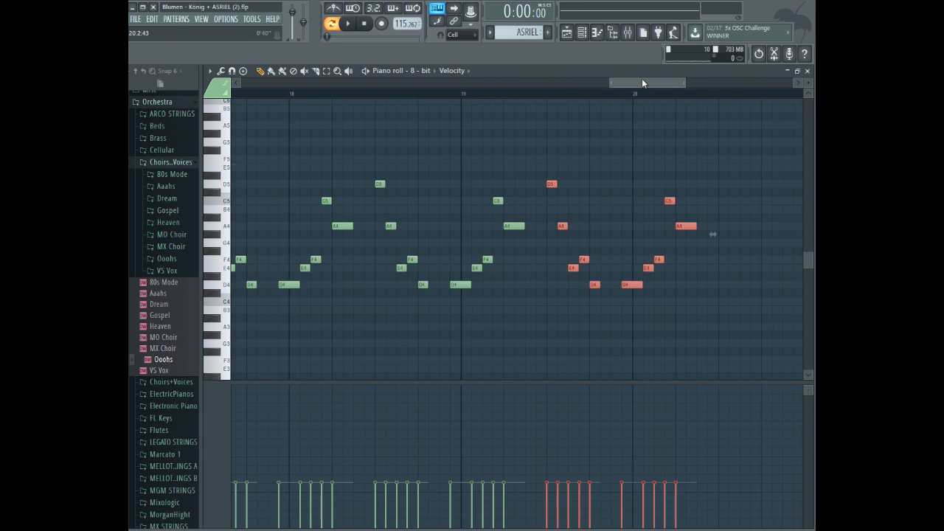
scroll(659, 78, "right", 3)
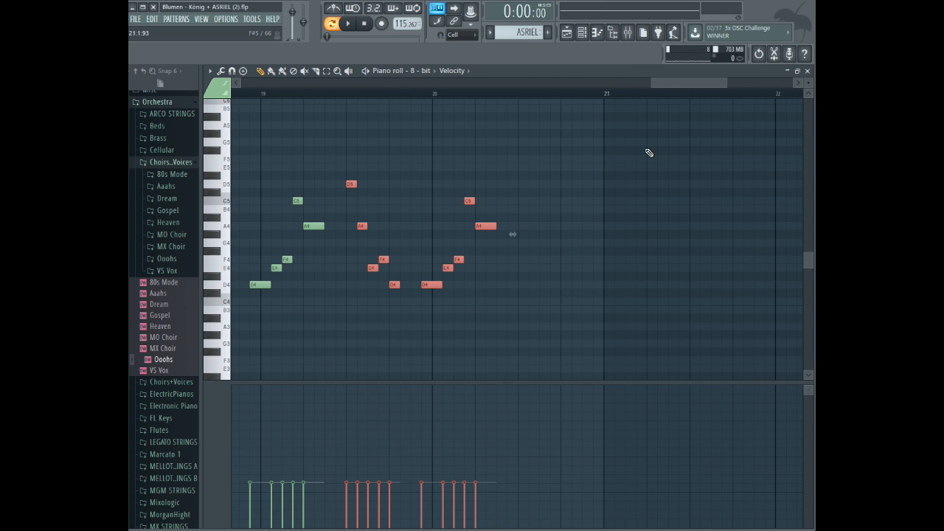
left_click(548, 226)
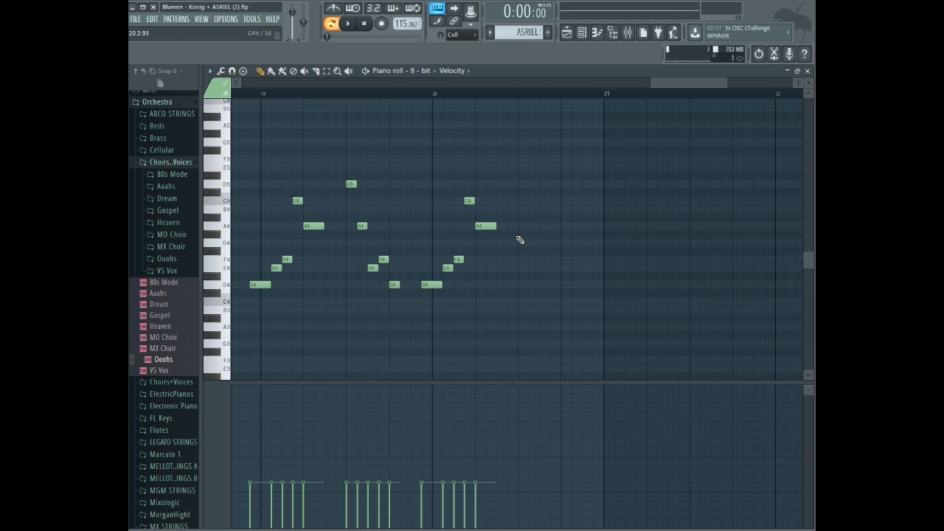
- From beat 3 of bar 20, add A4, G4, C5, G4, E4 and C4 notes running into bar 21, and play them
left_click(526, 225)
left_click(565, 242)
left_click(606, 200)
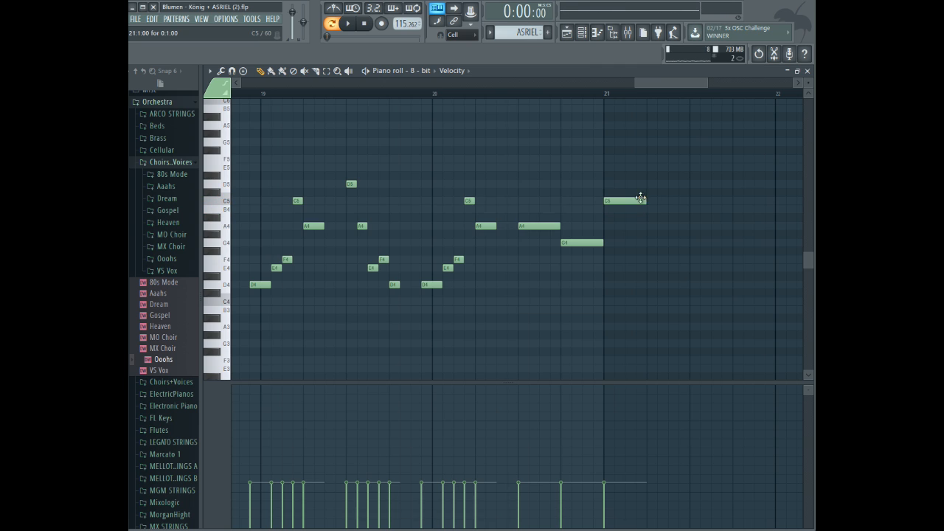
left_click_drag(647, 199, 622, 200)
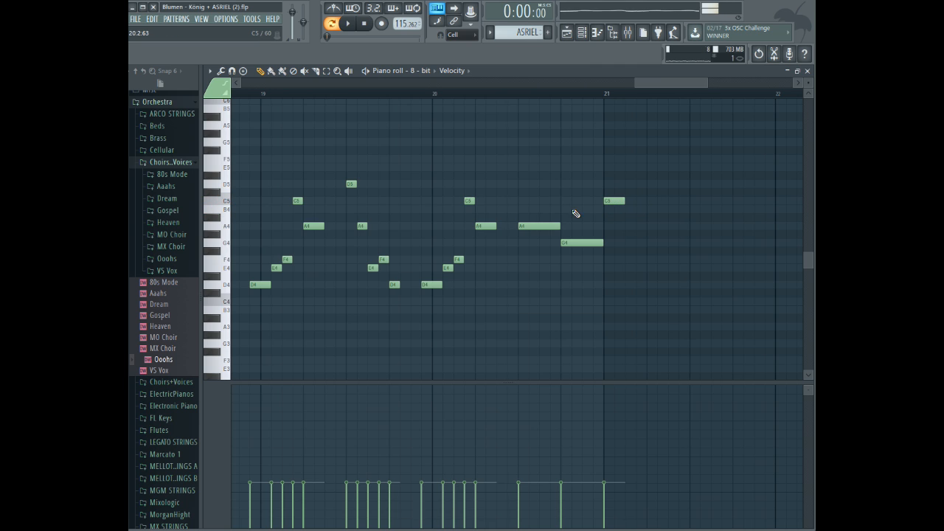
left_click_drag(652, 234, 660, 259)
left_click(660, 268)
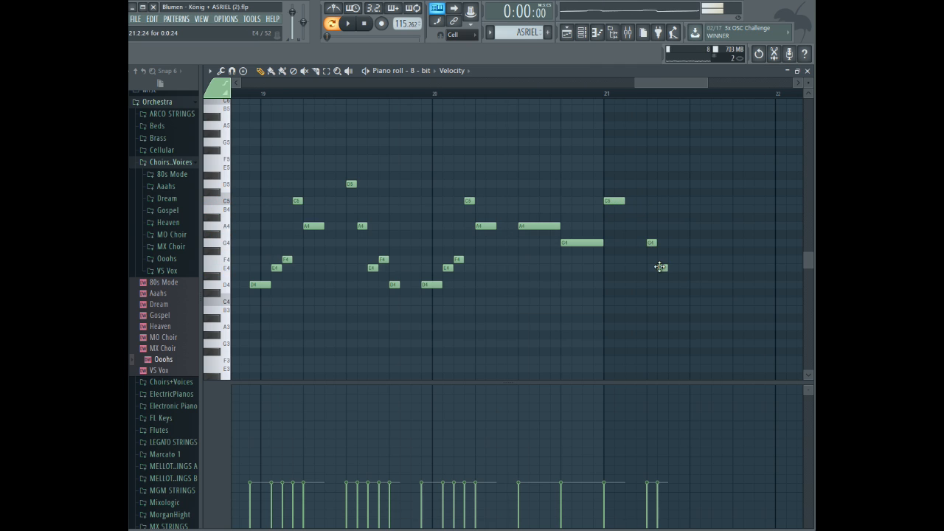
left_click_drag(693, 284, 694, 301)
key("space")
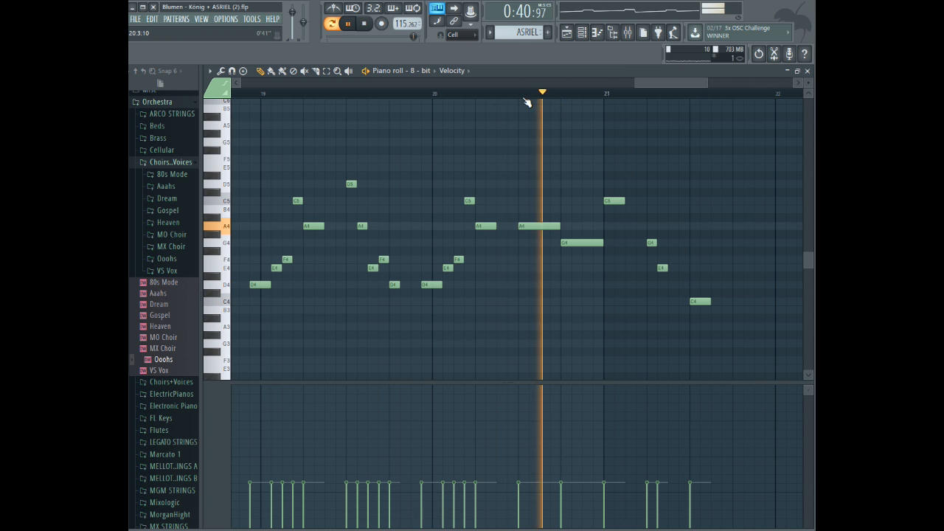
key("space")
- Shorten and tighten the new A4, G4, C5, G4, E4 and C4 notes, append an E4 in bar 21, and play the phrase
left_click(548, 243)
right_click(582, 243)
left_click_drag(623, 200, 580, 199)
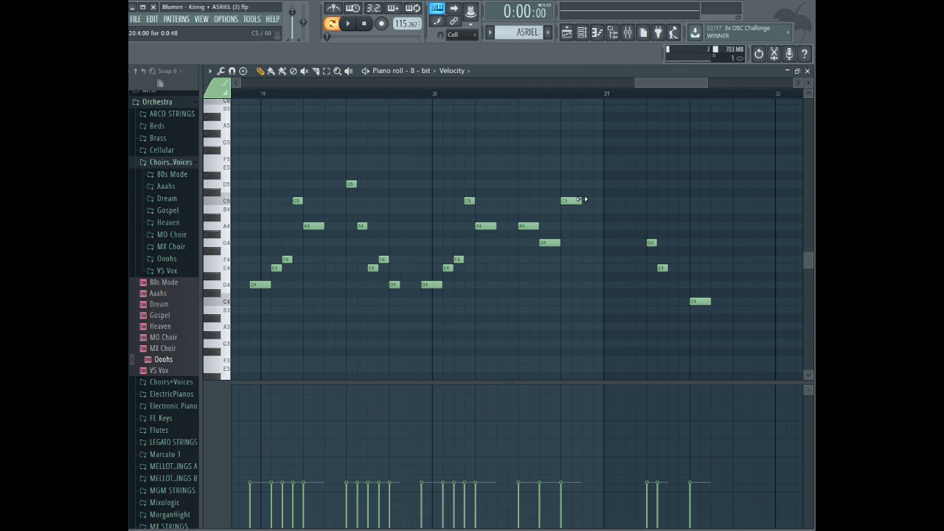
left_click(583, 243)
left_click(595, 259)
left_click_drag(594, 260, 594, 268)
right_click(651, 243)
right_click(662, 268)
left_click_drag(703, 301, 629, 304)
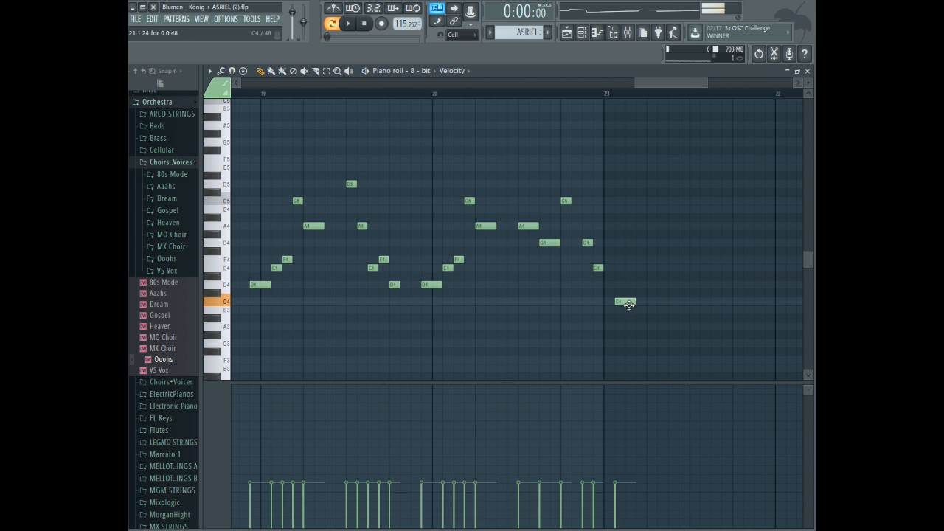
left_click_drag(641, 260, 643, 269)
left_click(500, 95)
key("space")
key("space")
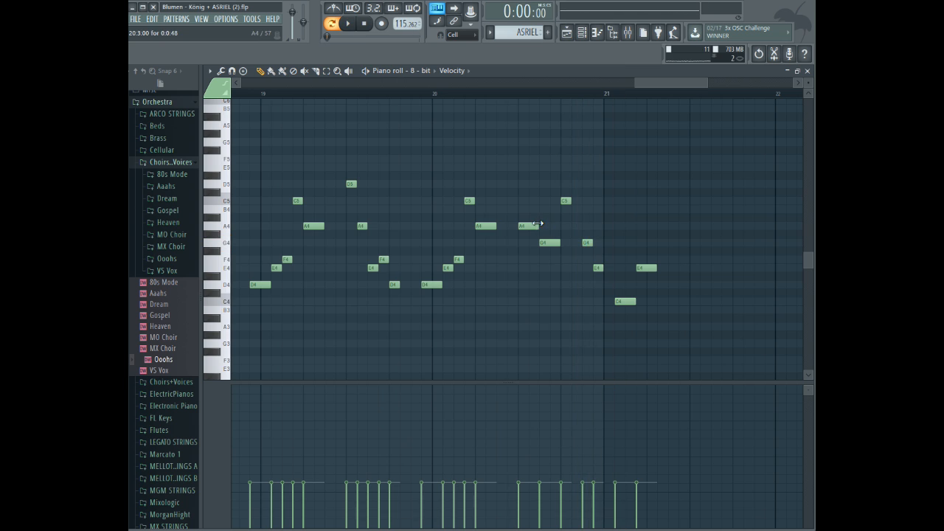
- Lengthen A4, G4 and the bar 21 C4 to three steps, shift the notes following G4 later to fit, and play the result
right_click(549, 243)
left_click(554, 245)
left_click_drag(566, 201, 587, 199)
left_click_drag(586, 246, 607, 243)
left_click(608, 244)
right_click(598, 268)
left_click(611, 269)
left_click_drag(609, 267, 620, 268)
left_click_drag(625, 302, 636, 301)
left_click_drag(646, 267, 666, 269)
left_click(478, 95)
key("space")
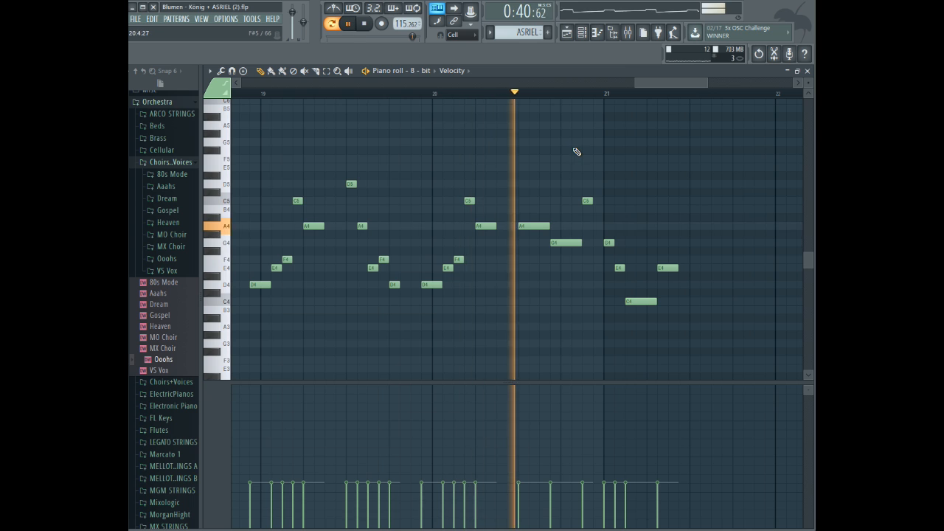
key("space")
- Move the closing C4 and E4 notes in bar 21 one step later and play from bar 20
left_click_drag(636, 302, 647, 301)
left_click_drag(670, 268, 680, 268)
left_click(434, 96)
key("space")
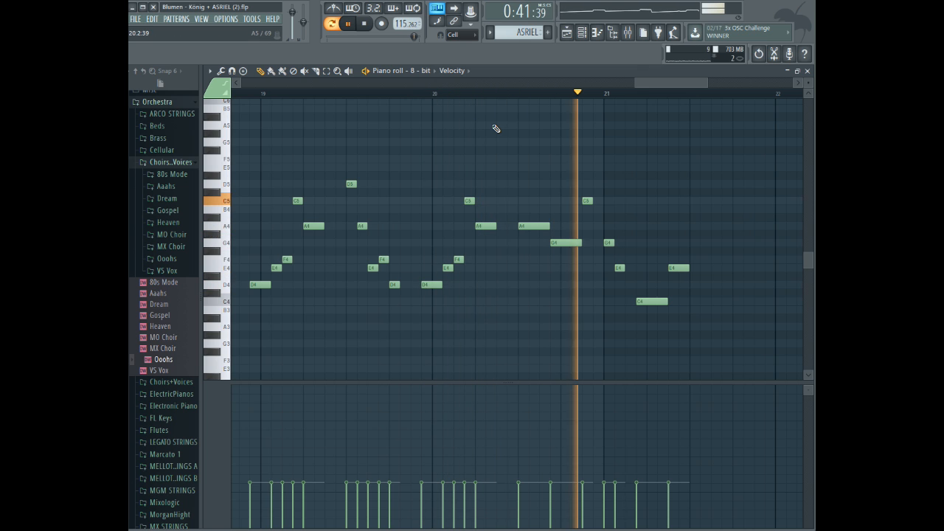
key("space")
- Enlarge the velocity lane, slightly lower the velocities of the closing phrase in bars 20 and 21, and shrink the lane again
left_click(594, 377)
right_click(606, 374)
left_click_drag(605, 382, 615, 306)
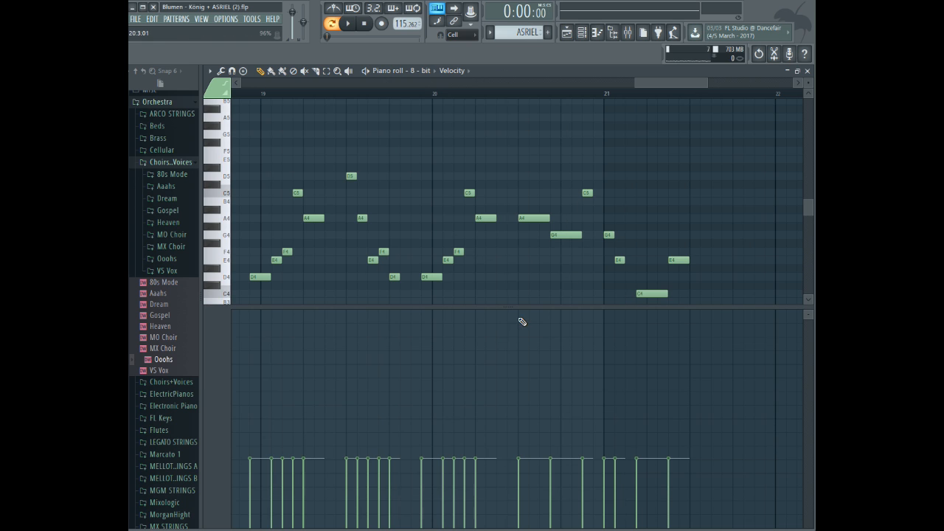
left_click_drag(523, 308, 529, 179)
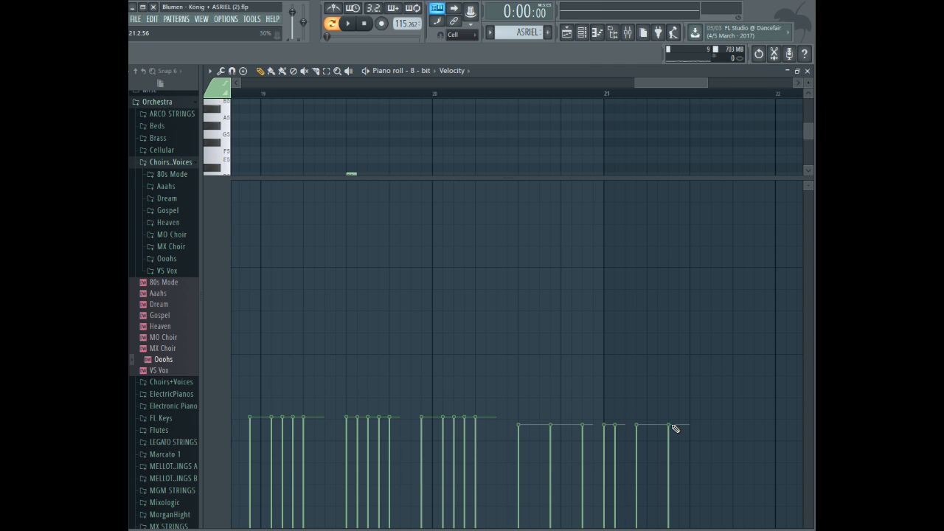
left_click_drag(472, 181, 495, 385)
- Play the extended 8-bit melody from just before bar 17
left_click_drag(648, 82, 599, 83)
left_click(284, 93)
key("space")
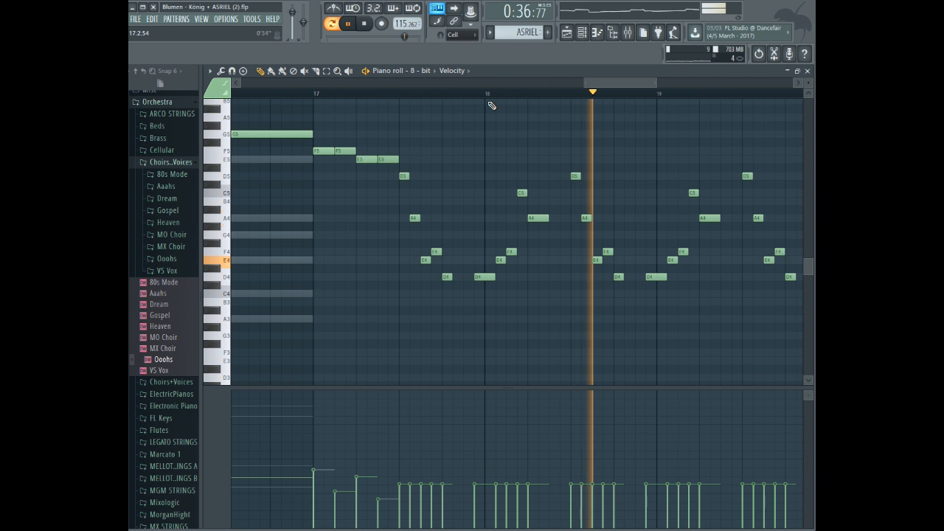
- Duplicate the 8-bit melody from its first D5 in bar 17 onward, move the copy to begin mid-bar 21, and play the join
left_click_drag(657, 82, 699, 73)
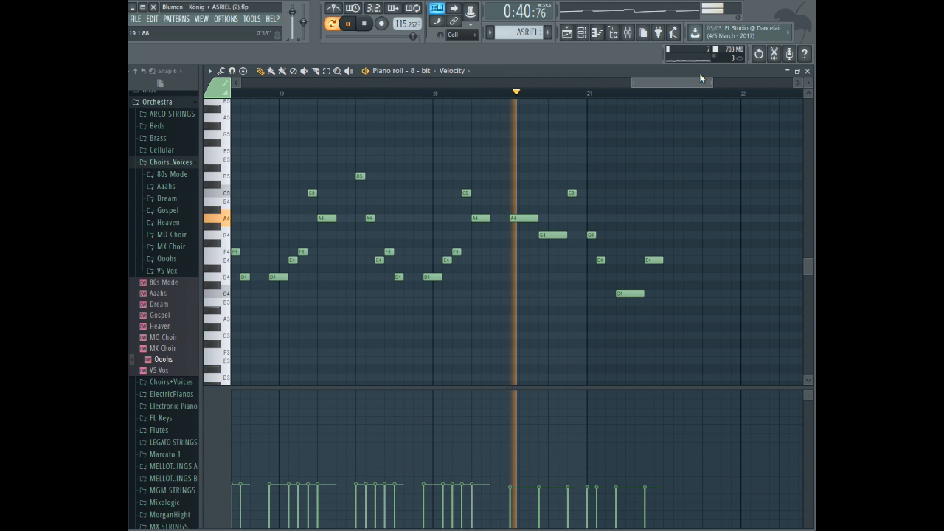
key("space")
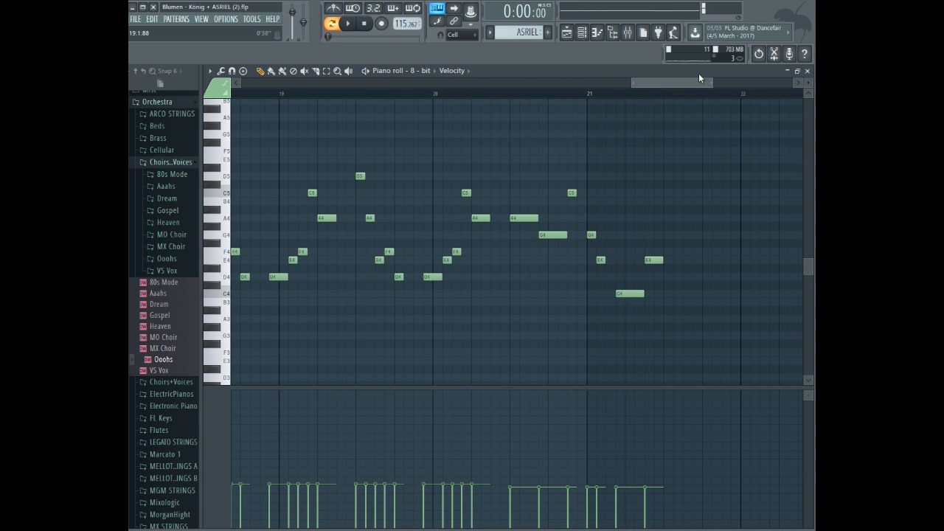
left_click_drag(698, 73, 663, 77)
left_click_drag(276, 141, 808, 337)
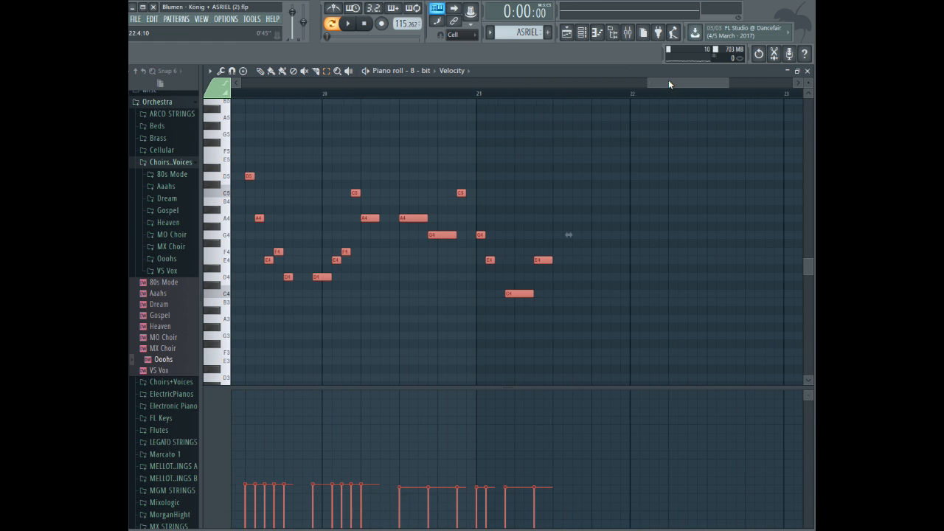
left_click_drag(669, 84, 706, 76)
key("ctrl+b")
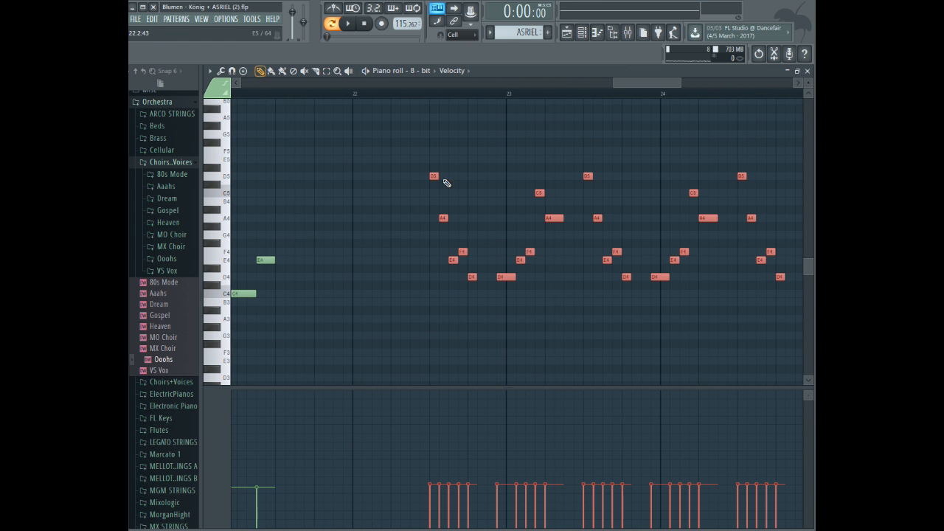
left_click_drag(435, 176, 279, 173)
left_click(243, 95)
key("space")
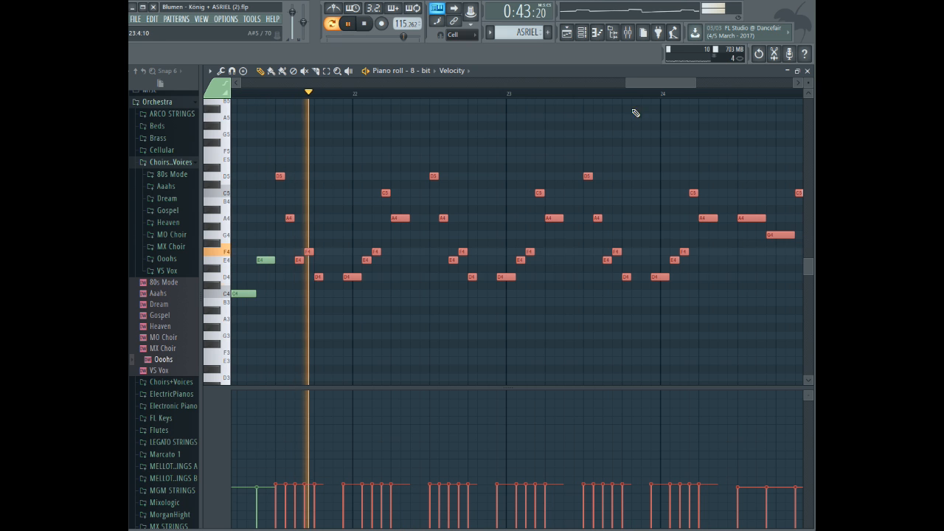
- Enlarge the velocity lane, lower the closing phrase's velocities in bars 24 and 25 to one even level, play from bar 24, and shrink the lane
left_click_drag(656, 84, 697, 84)
left_click(468, 301)
right_click(468, 301)
left_click_drag(469, 389, 468, 164)
mouse_move(469, 438)
left_mouse_down()
mouse_move(447, 438)
mouse_move(578, 440)
left_mouse_up()
key("space")
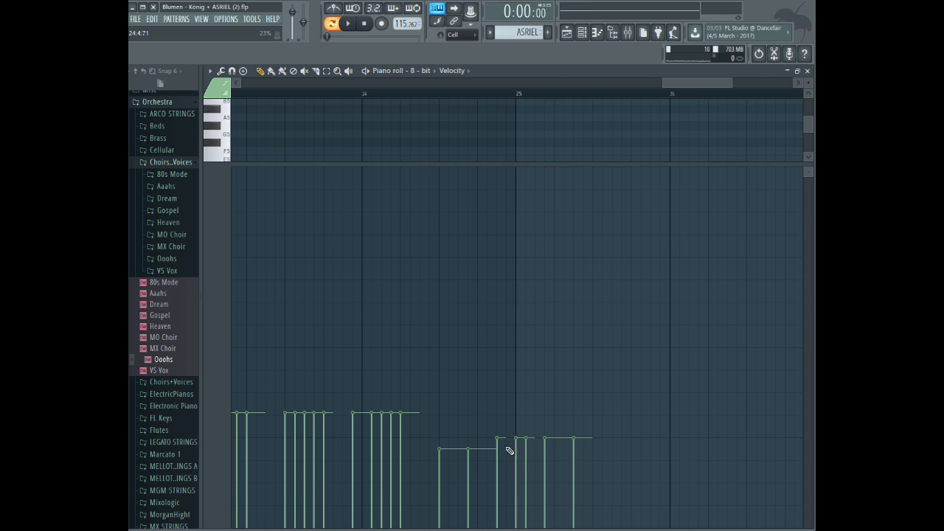
left_click_drag(530, 452, 550, 452)
left_click(366, 94)
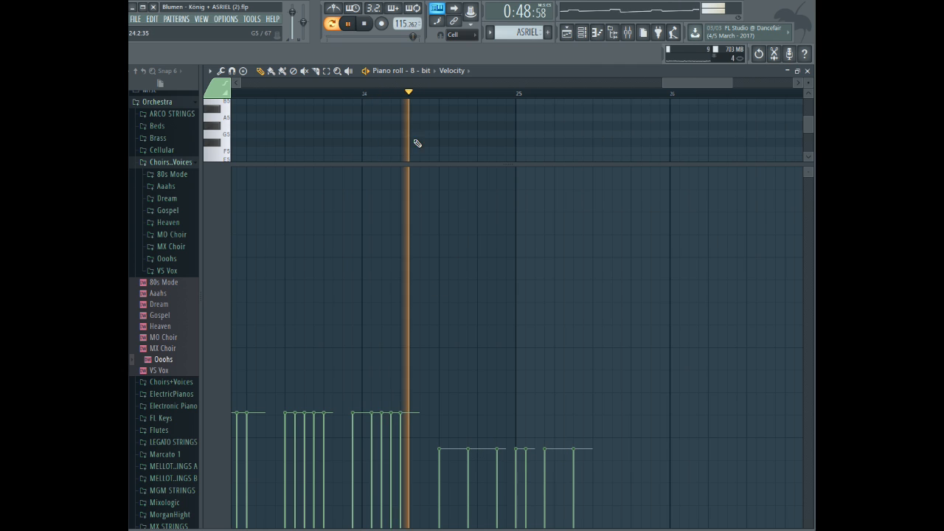
left_click_drag(420, 162, 419, 408)
key("space")
- Collapse the Choirs and Voices folder and its parent Orchestra folder in the browser
left_click_drag(693, 82, 543, 73)
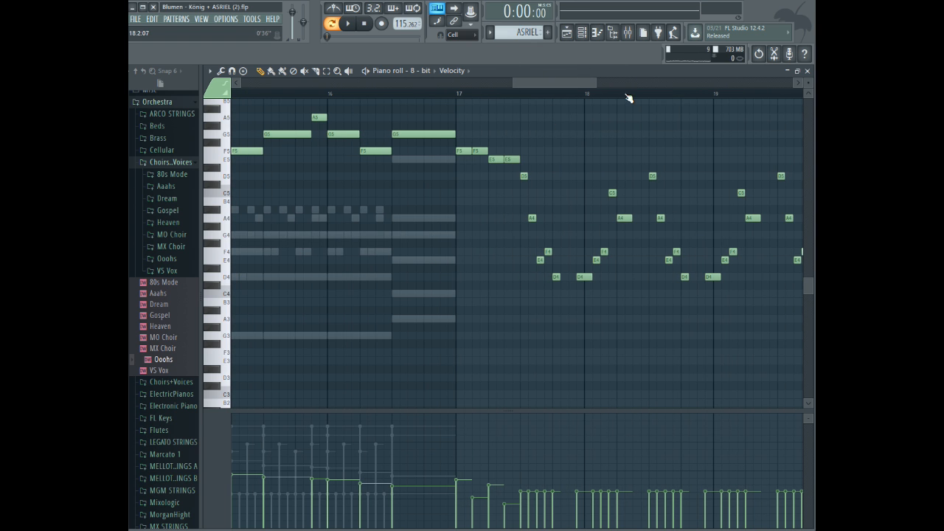
left_click(421, 72)
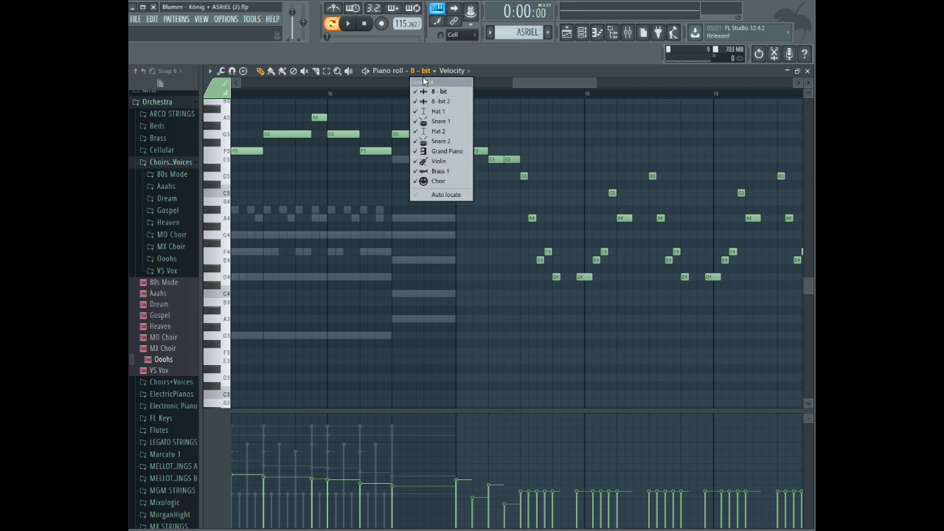
left_click(415, 71)
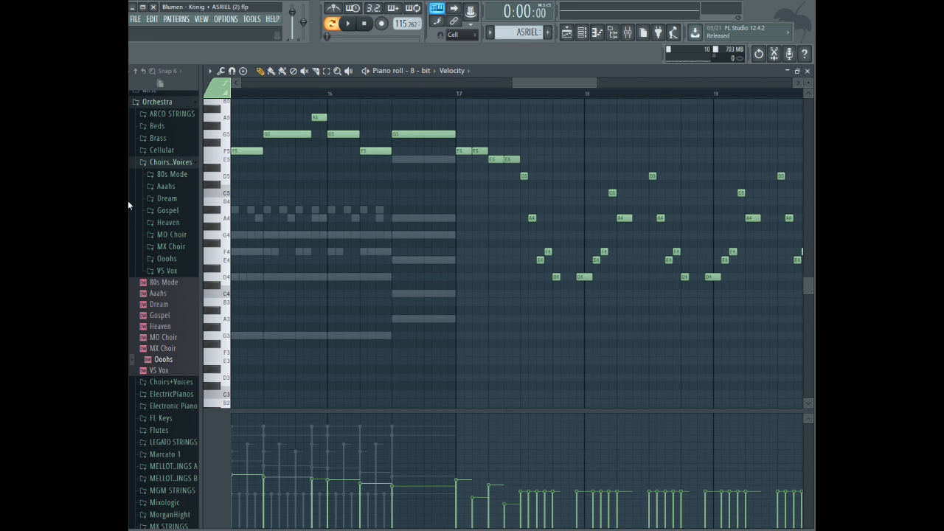
scroll(129, 192, "up", 3)
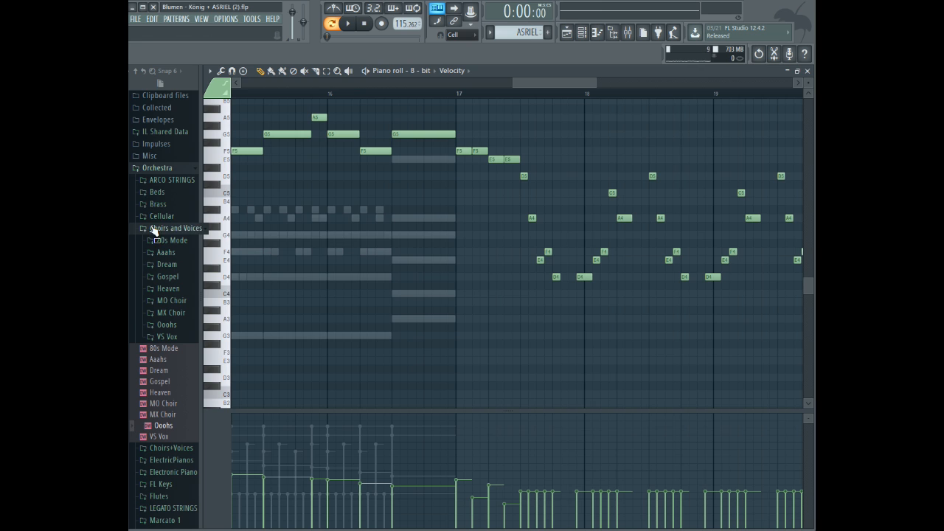
left_click(152, 230)
left_click(152, 168)
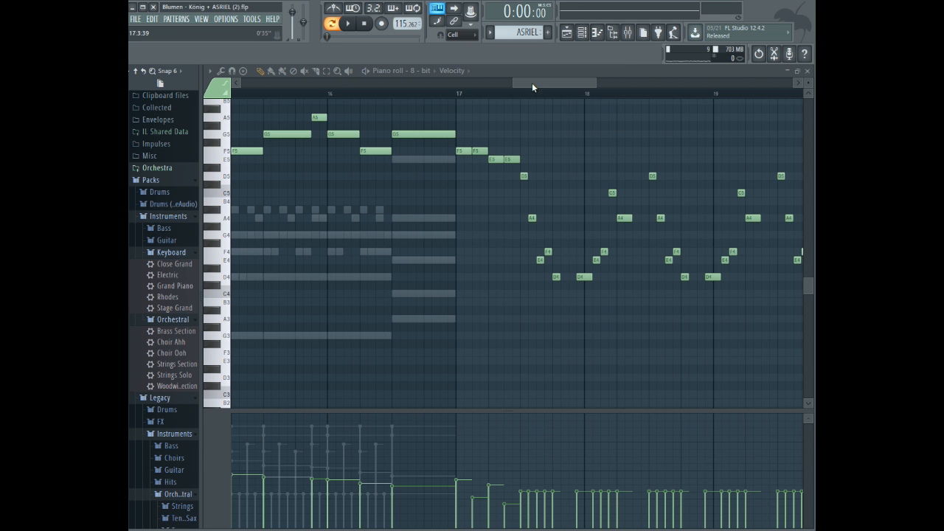
- Open the Percussion folder inside the Drums pack in the browser
left_click_drag(532, 82, 601, 83)
scroll(162, 295, "down", 5)
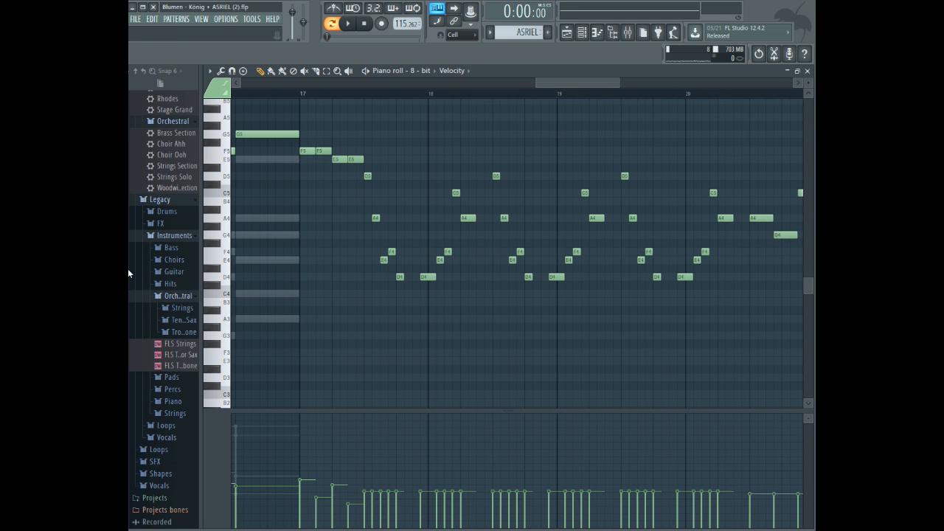
scroll(151, 253, "up", 1)
left_click(151, 250)
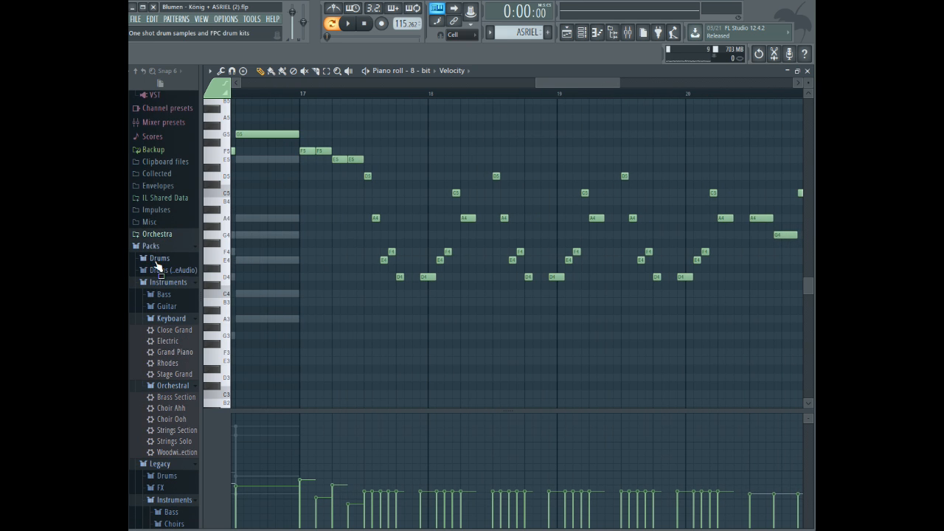
left_click(158, 261)
left_click(171, 318)
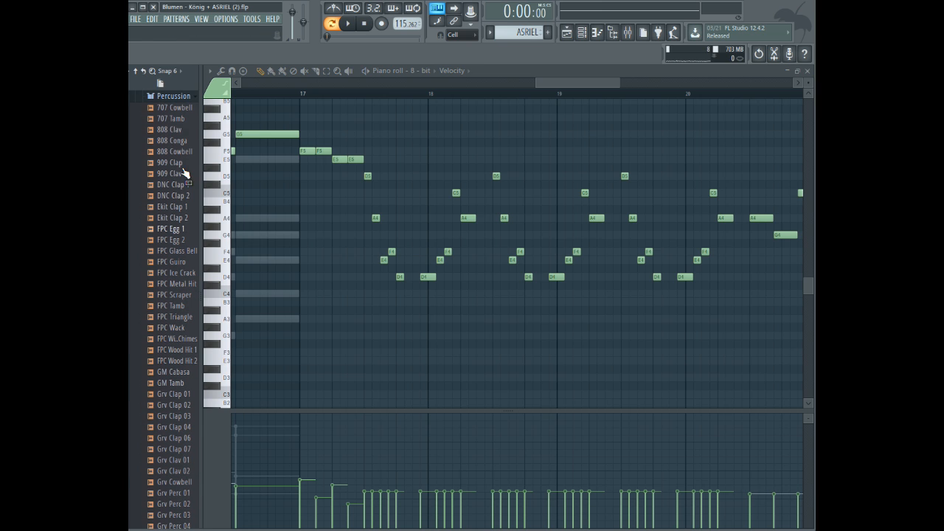
- Preview the percussion samples 707 Cowbell, 707 Tamb, FPC Tamb, RD Tamb 3 and GM Tamb
left_click(164, 108)
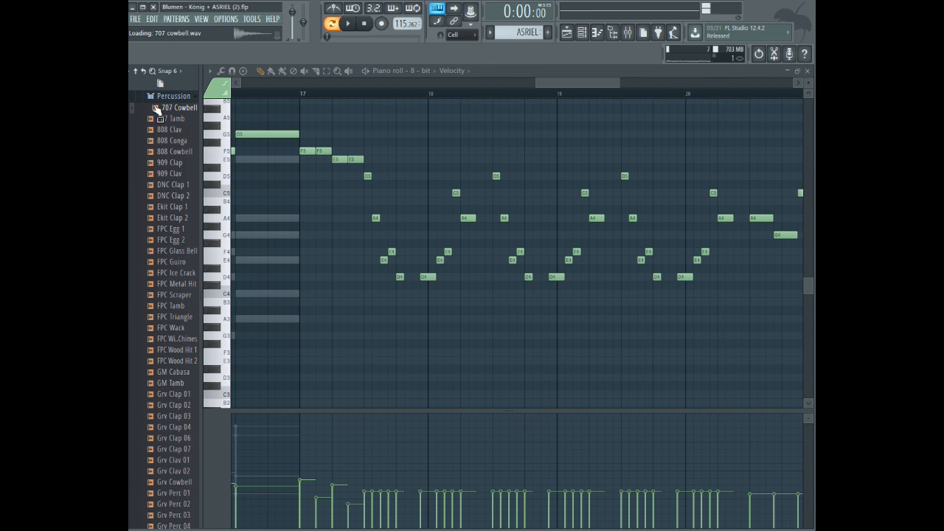
left_click(169, 118)
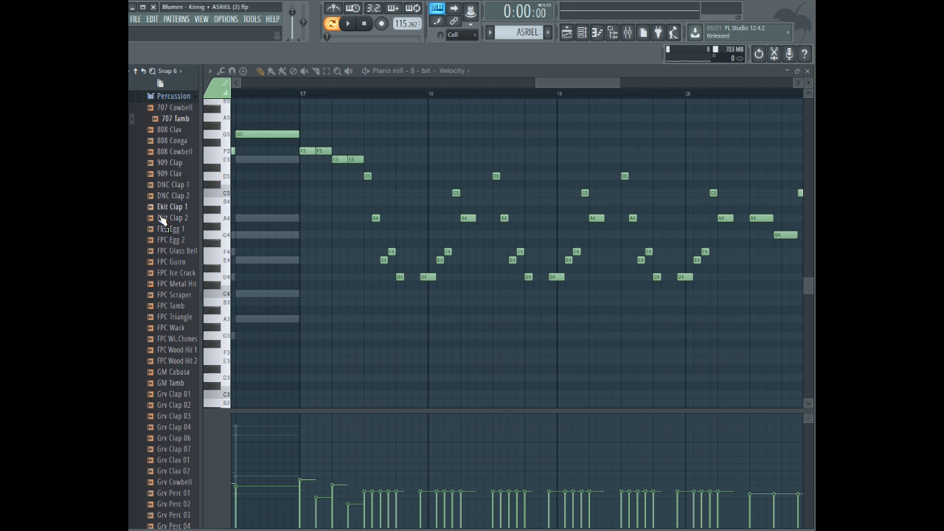
left_click(165, 309)
scroll(168, 324, "down", 9)
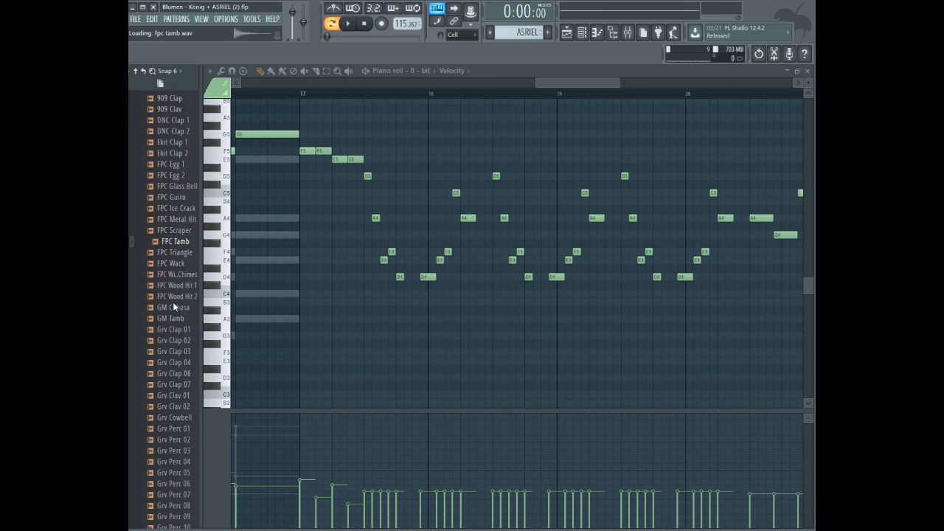
scroll(176, 363, "down", 3)
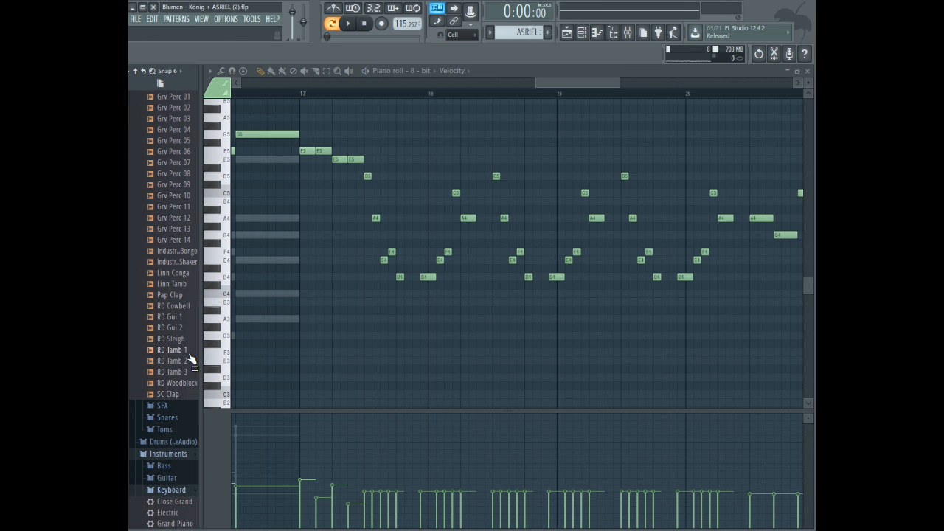
left_click(171, 371)
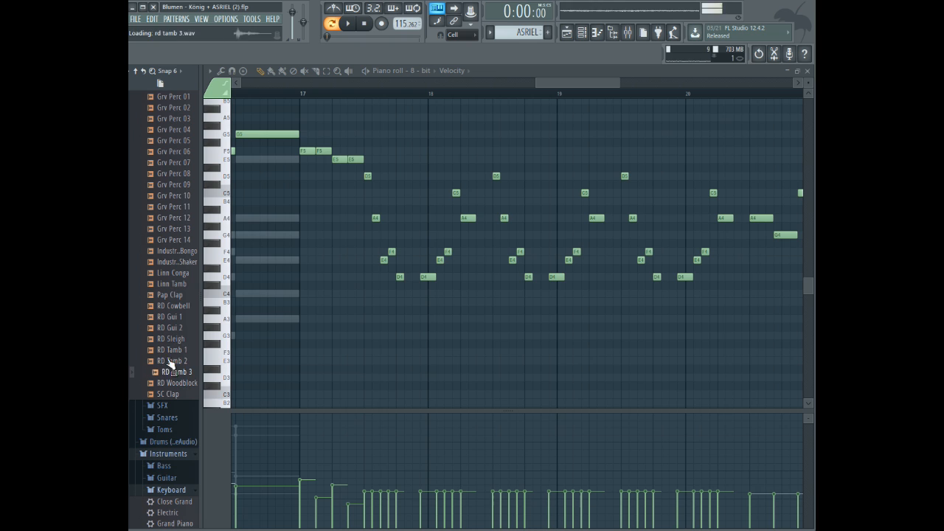
scroll(159, 324, "up", 4)
scroll(157, 318, "up", 2)
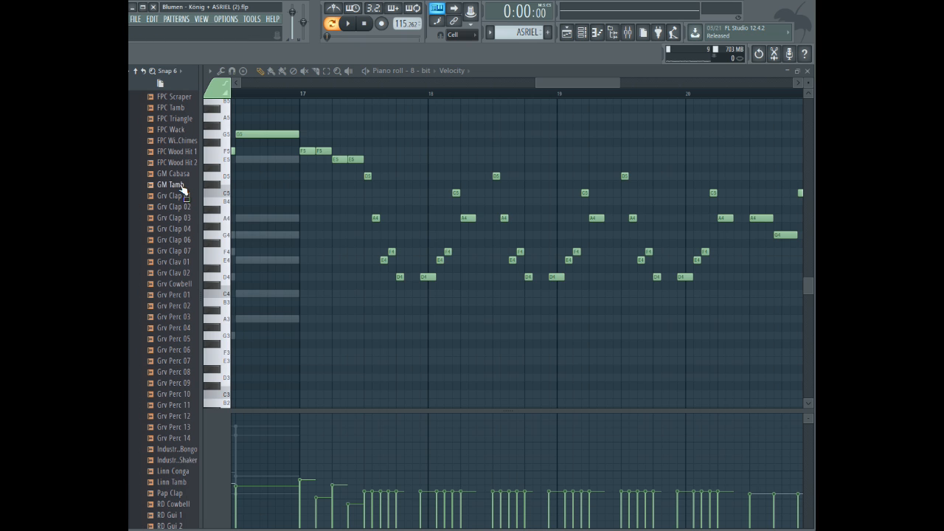
left_click(183, 188)
scroll(184, 189, "up", 2)
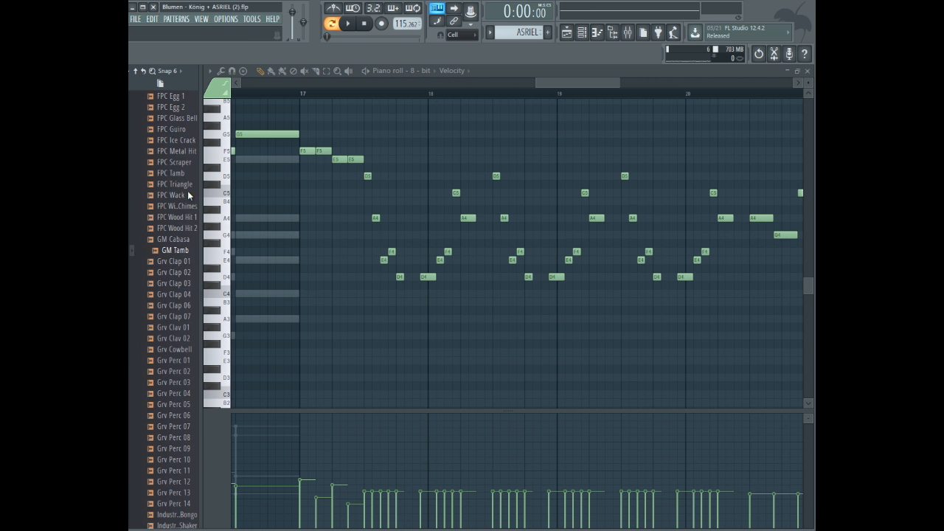
- Load the GM Tamb sample into a new channel and show the channel rack
right_click(176, 250)
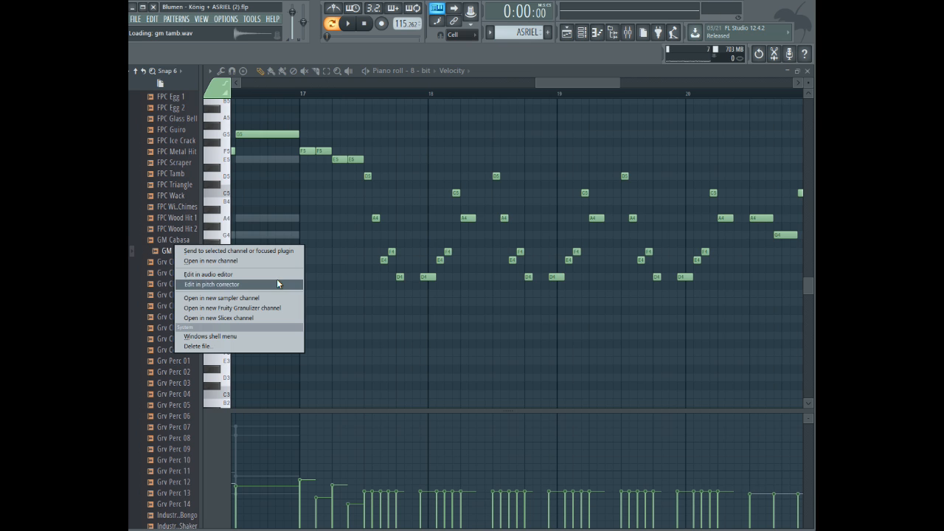
left_click(231, 261)
left_click(427, 73)
left_click(583, 34)
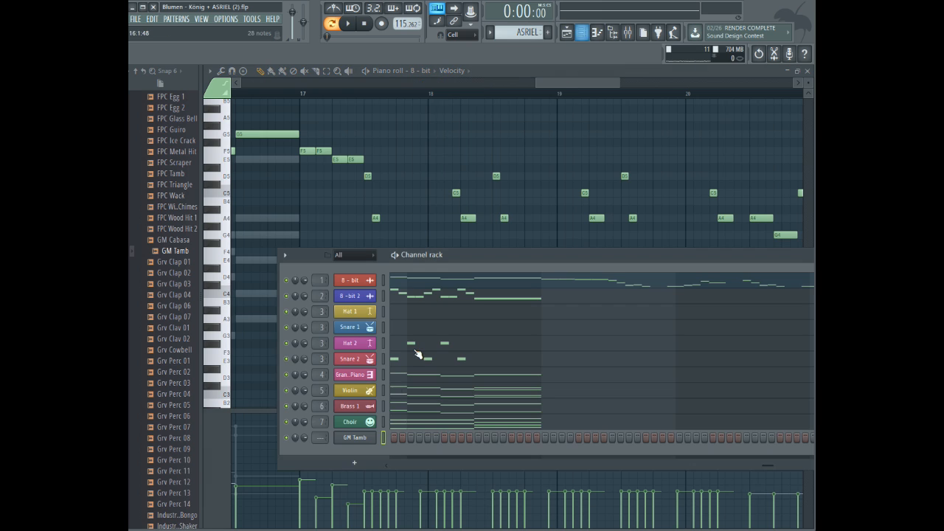
- Rename the GM Tamb channel as Tamborine with a dark blue colour and tambourine icon, and set its target mixer track
right_click(351, 438)
left_click(412, 439)
type("T")
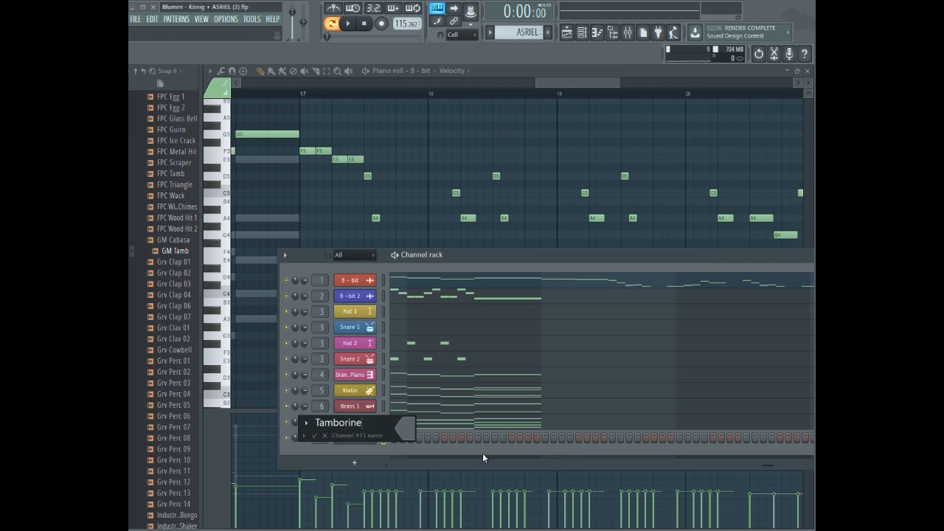
type("amborine")
left_click(404, 428)
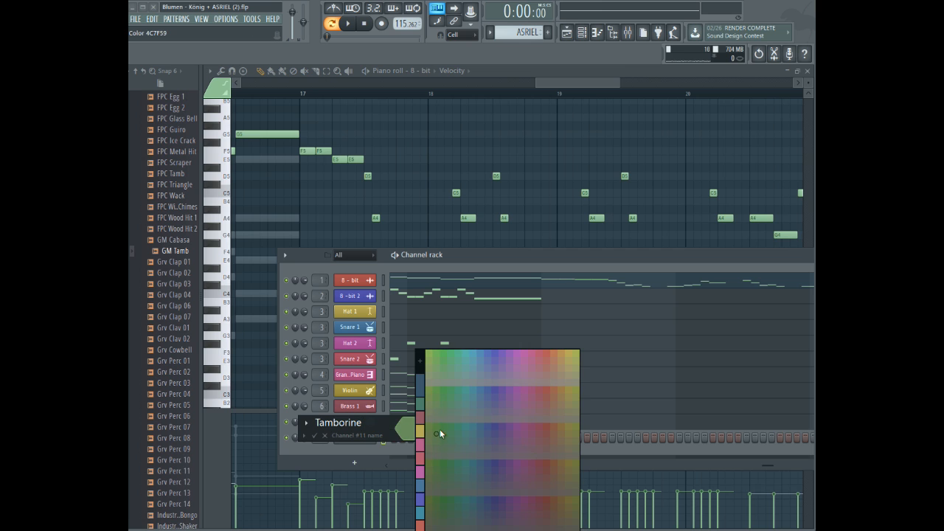
left_click(424, 374)
left_click(306, 422)
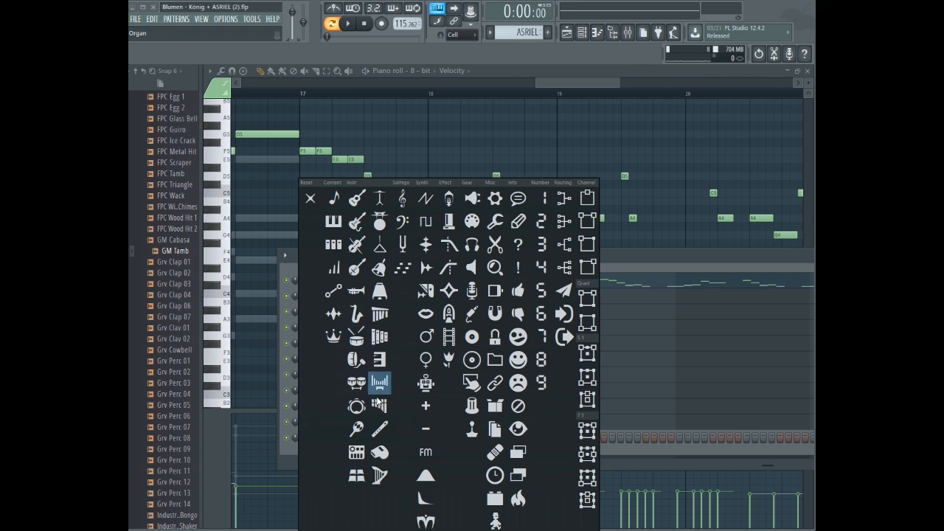
left_click(357, 406)
left_click(314, 435)
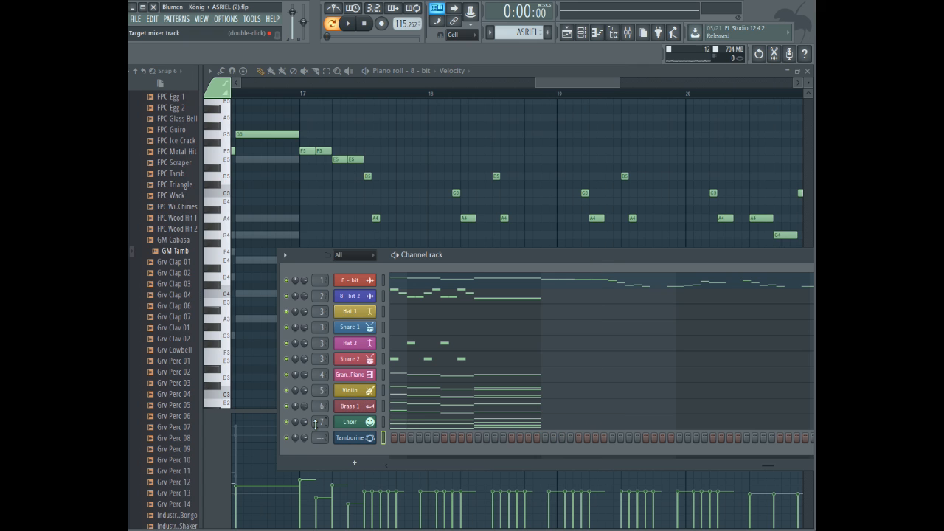
scroll(316, 423, "up", 1)
scroll(317, 438, "up", 4)
- Switch the piano roll to the Tamborine channel and briefly play from just before bar 17
left_click_drag(542, 83, 537, 83)
left_click(424, 72)
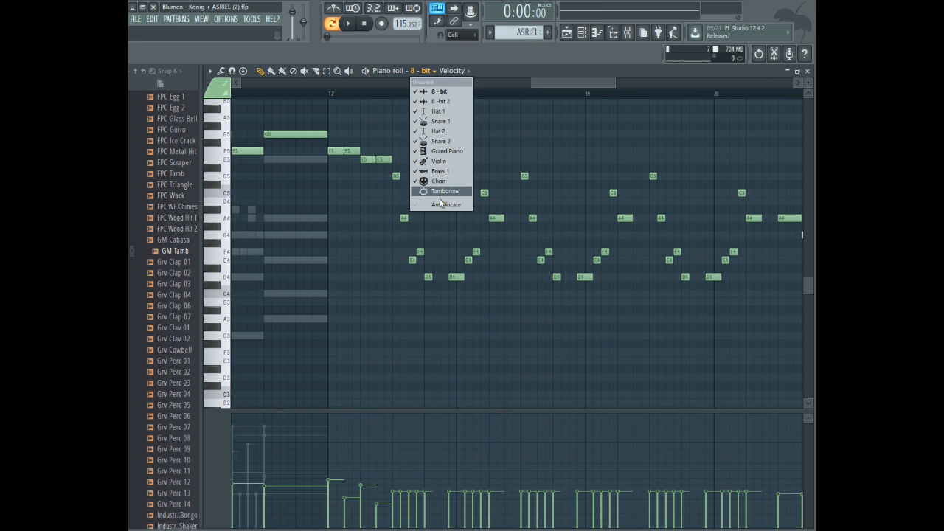
left_click(442, 192)
left_click(323, 92)
key("space")
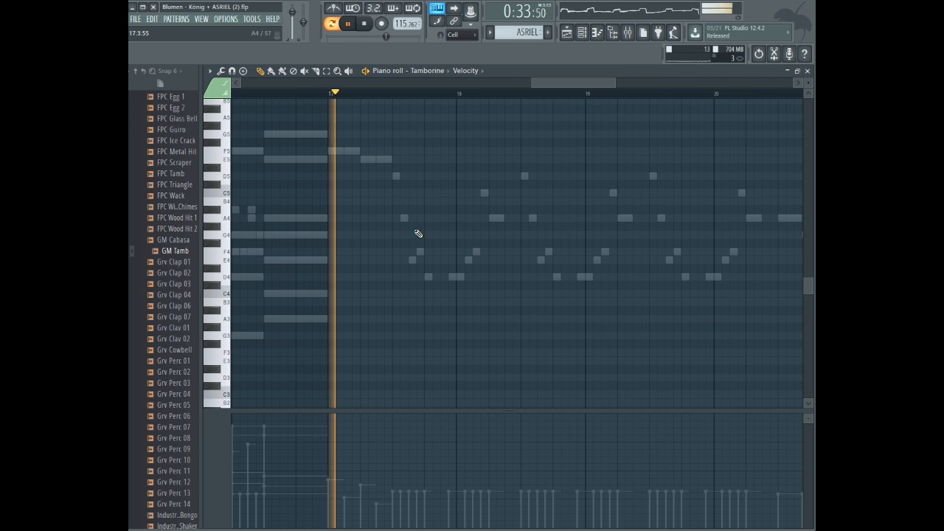
key("space")
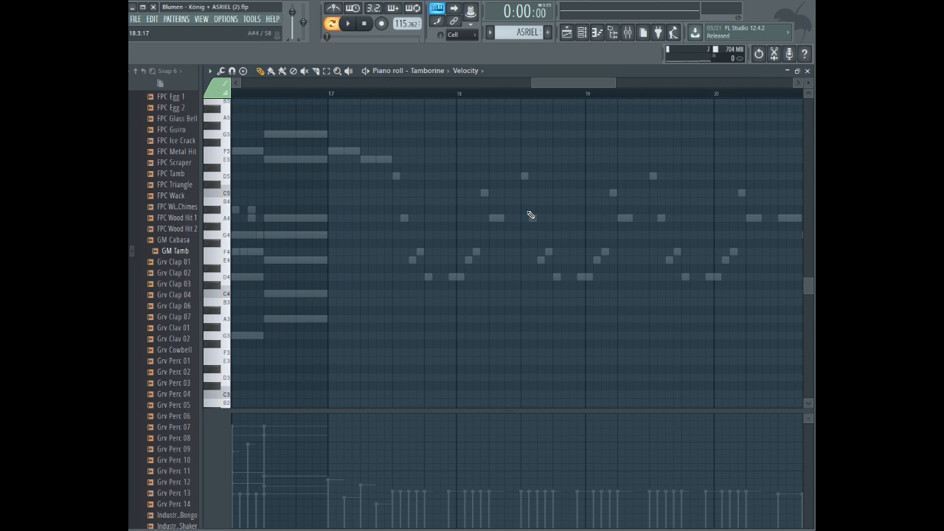
- Add a one-step C5 tambourine note in the second half of bar 17, enlarge the velocity lane, and raise the note's velocity
left_click(423, 252)
left_click_drag(421, 168, 423, 192)
left_click_drag(449, 408, 459, 236)
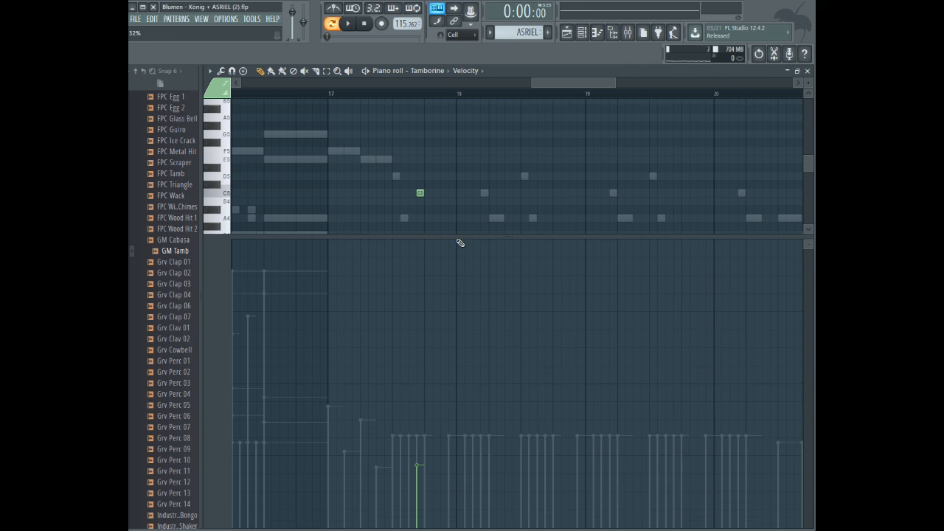
left_click(418, 385)
- Play the tambourine hit, move its C5 note earlier to align with the first D5 melody note in bar 17, and shrink the velocity lane
key("space")
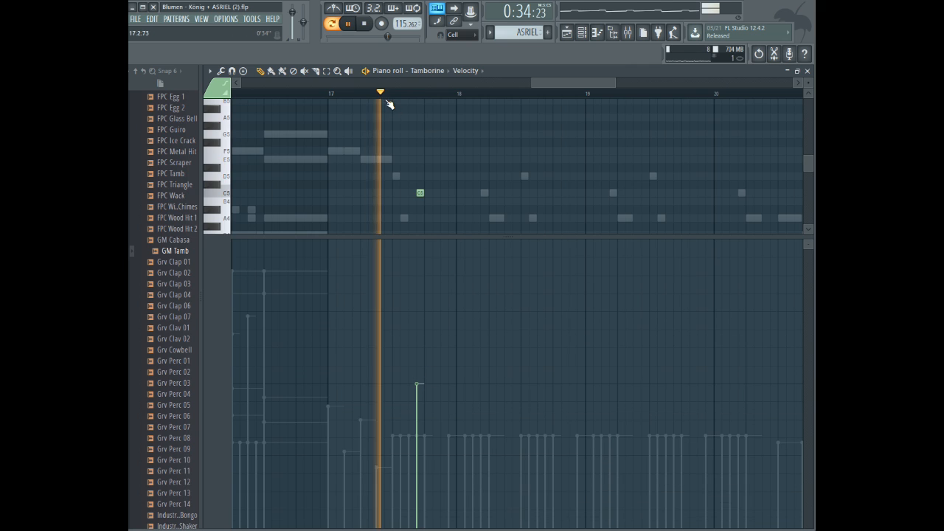
key("space")
left_click_drag(419, 194, 395, 194)
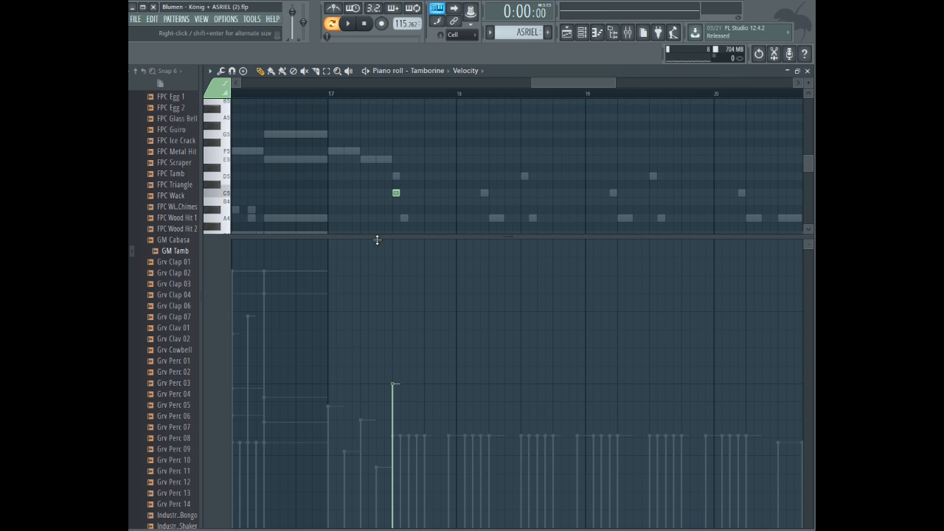
left_click_drag(375, 236, 375, 334)
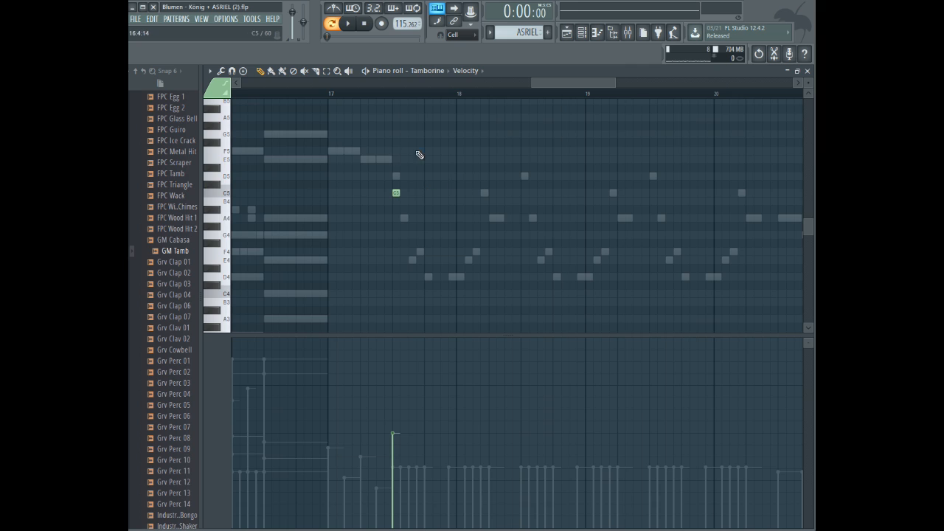
- Try to nudge the C5 tambourine note slightly in bar 17 with grid snapping set to none, and play from bar 17
left_click(468, 38)
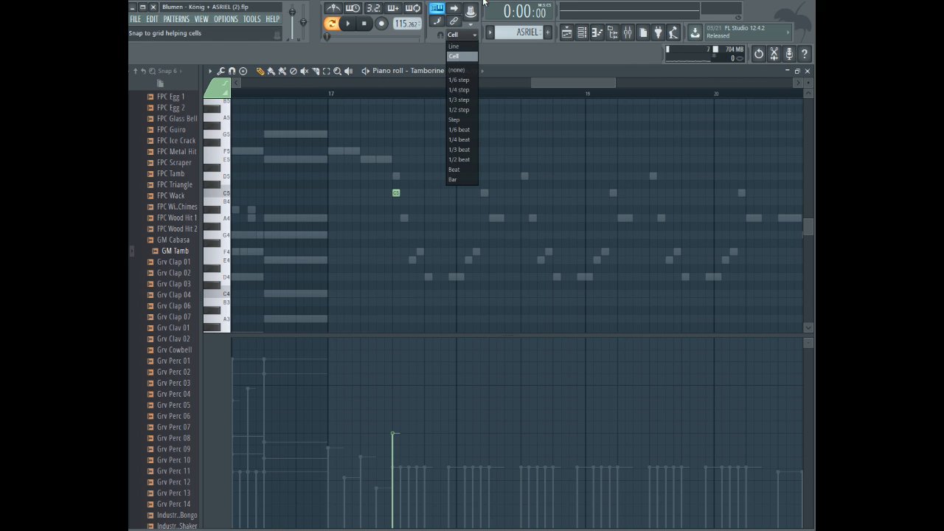
left_click(458, 71)
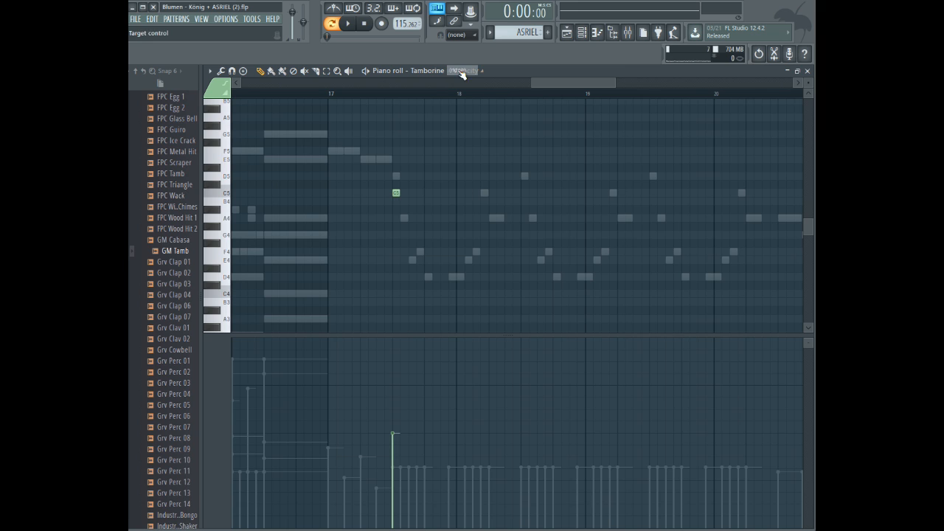
mouse_move(396, 194)
left_mouse_down()
mouse_move(395, 184)
mouse_move(394, 194)
left_mouse_up()
scroll(458, 37, "up", 1)
mouse_move(393, 192)
left_mouse_down()
mouse_move(420, 192)
mouse_move(395, 189)
left_mouse_up()
left_click(329, 96)
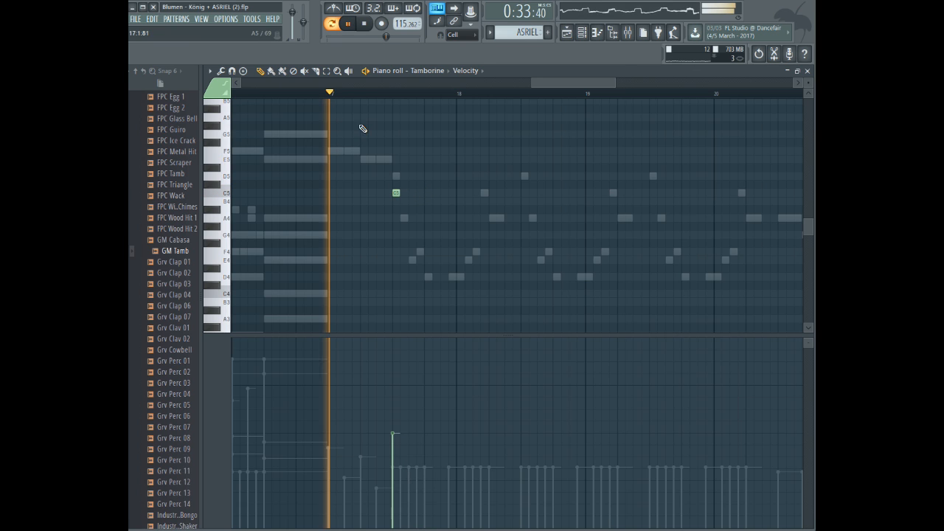
key("space")
- Move the C5 tambourine note in bar 17 two steps later, above the first E4 melody note, and play the section
left_click_drag(395, 196, 427, 195)
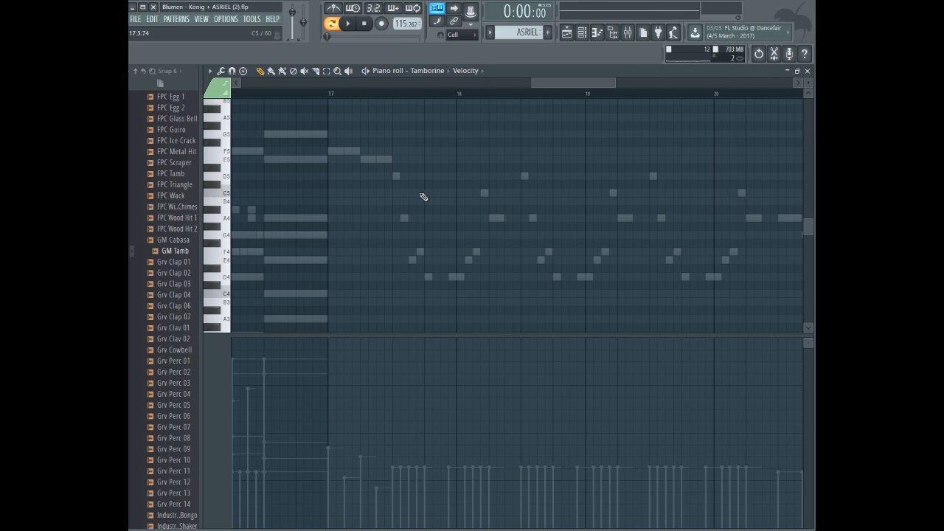
left_click(328, 94)
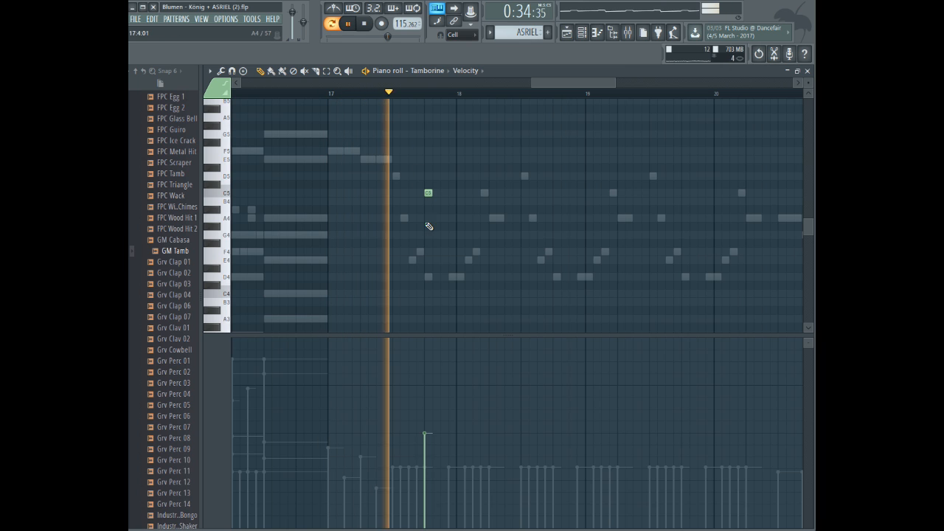
key("space")
left_click_drag(426, 194, 413, 194)
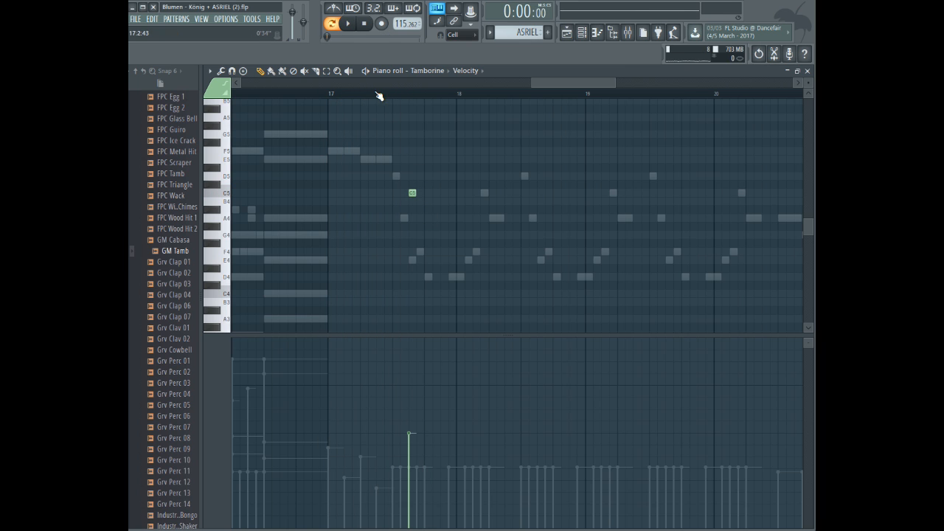
left_click(378, 94)
key("space")
- Add a second C5 tambourine note one beat later, just before bar 18, and play the two hits
left_click(436, 192)
left_click(462, 195)
left_click(385, 95)
key("space")
key("space")
left_click_drag(436, 192, 449, 192)
right_click(460, 193)
left_click(377, 94)
key("space")
key("space")
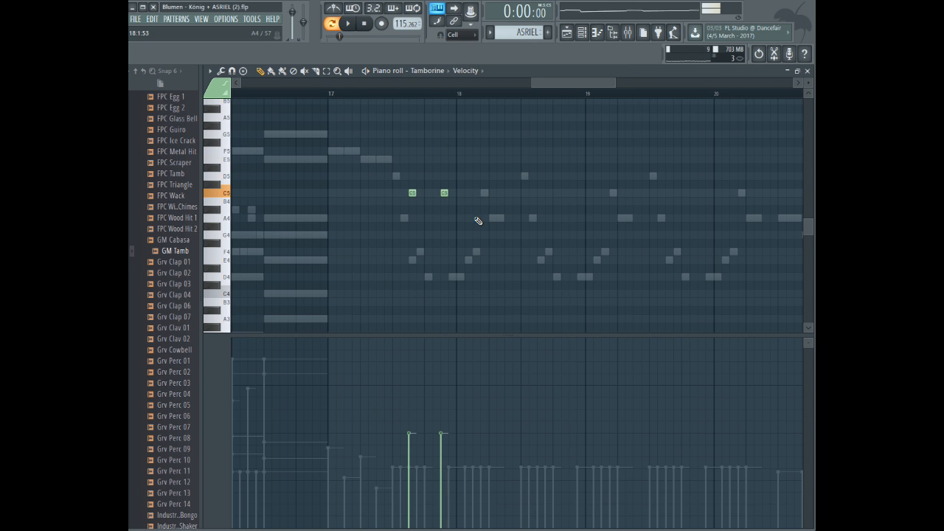
- Duplicate the tambourine notes repeatedly so that C5 hits run one beat apart through bar 21
key("ctrl+a")
left_click_drag(444, 192, 452, 193)
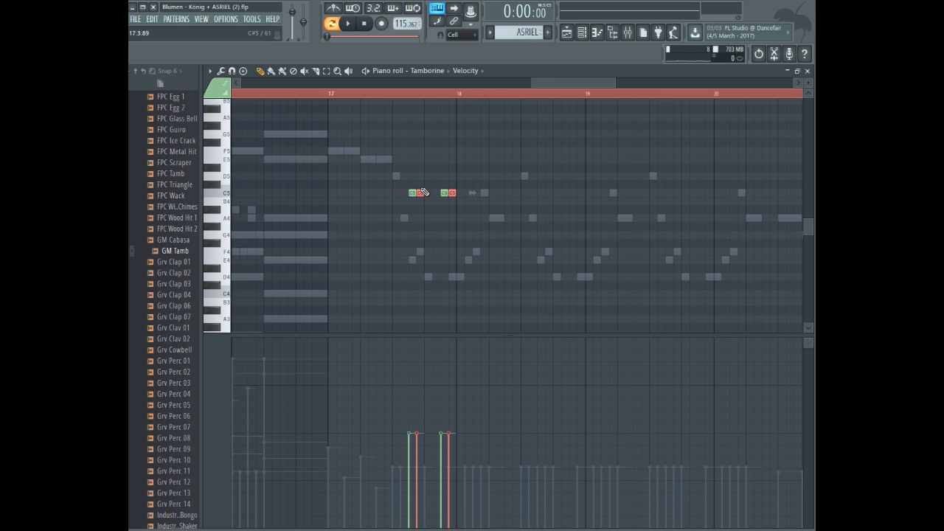
left_click_drag(417, 190, 476, 193)
key("ctrl+a")
left_click_drag(528, 84, 571, 84)
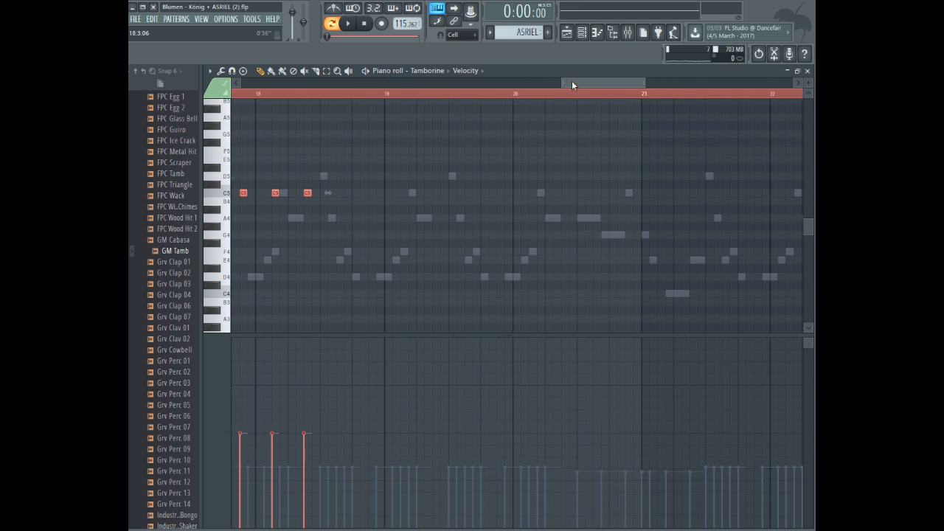
key("ctrl+b")
key("ctrl+a")
key("ctrl+b")
left_click_drag(337, 195, 467, 185)
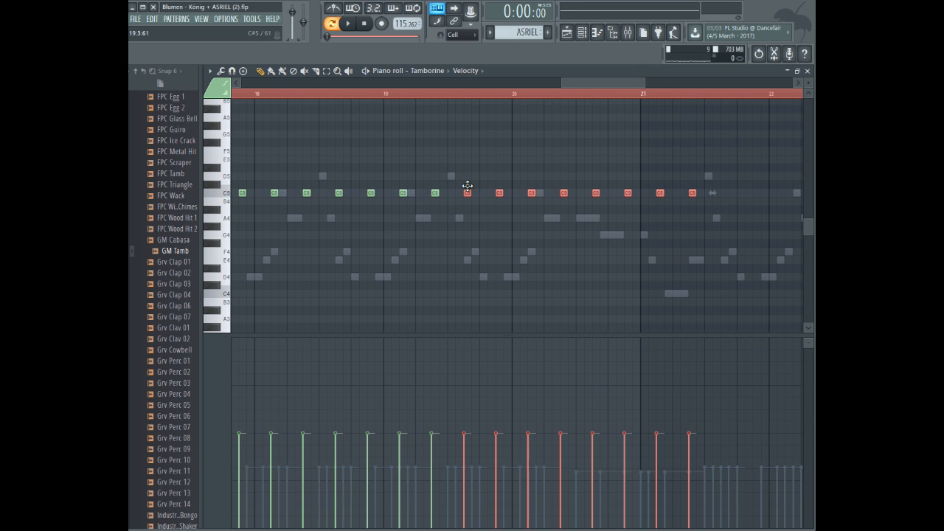
- Extend the one-beat tambourine pattern through bar 25 with duplicated notes during playback, and clear the selection
left_click(283, 96)
left_click_drag(588, 78, 647, 76)
key("ctrl+b")
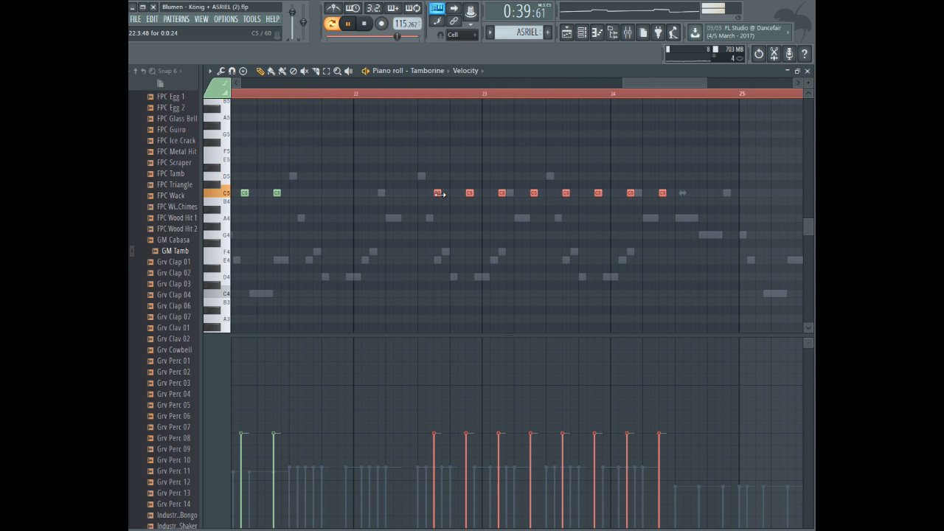
left_click_drag(436, 191, 312, 194)
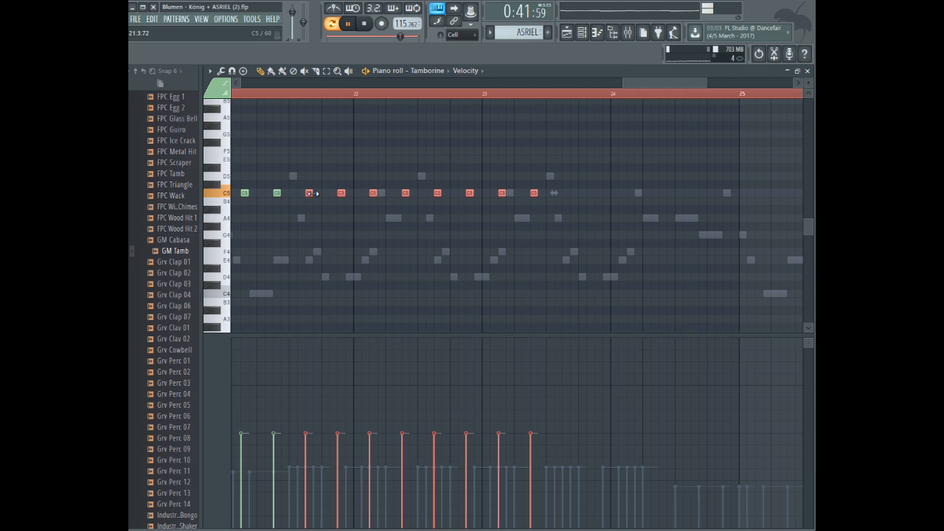
left_click_drag(640, 79, 680, 84)
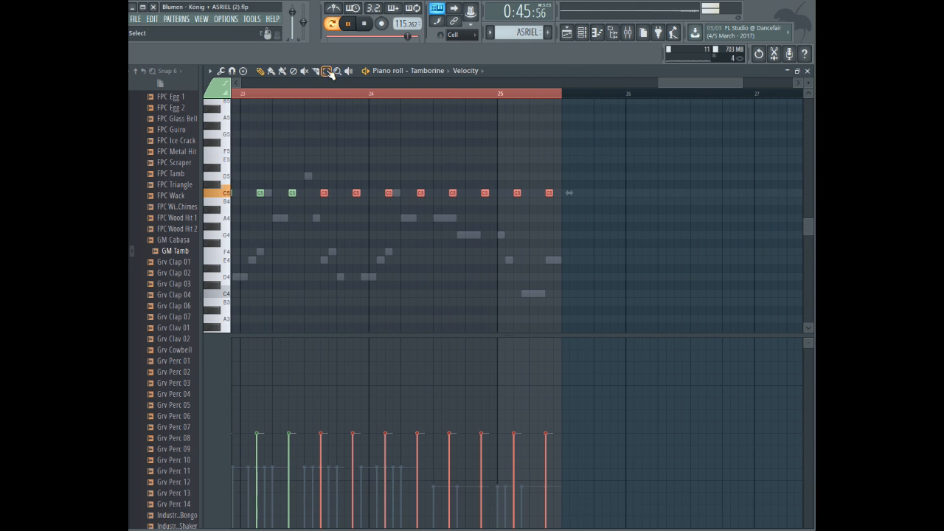
left_click(328, 72)
left_click(322, 100)
left_click(261, 72)
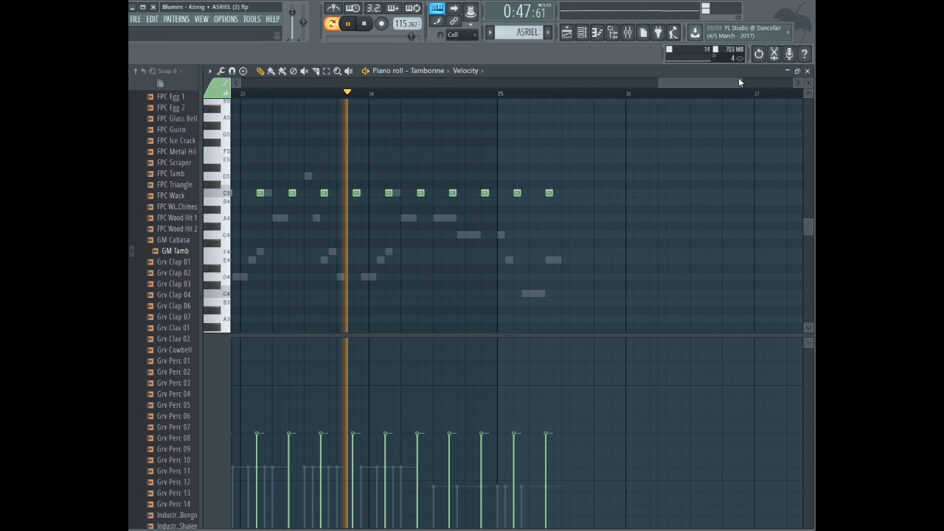
- Delete the tambourine notes from the second half of bar 24 onward and stop playback
left_click_drag(738, 79, 741, 82)
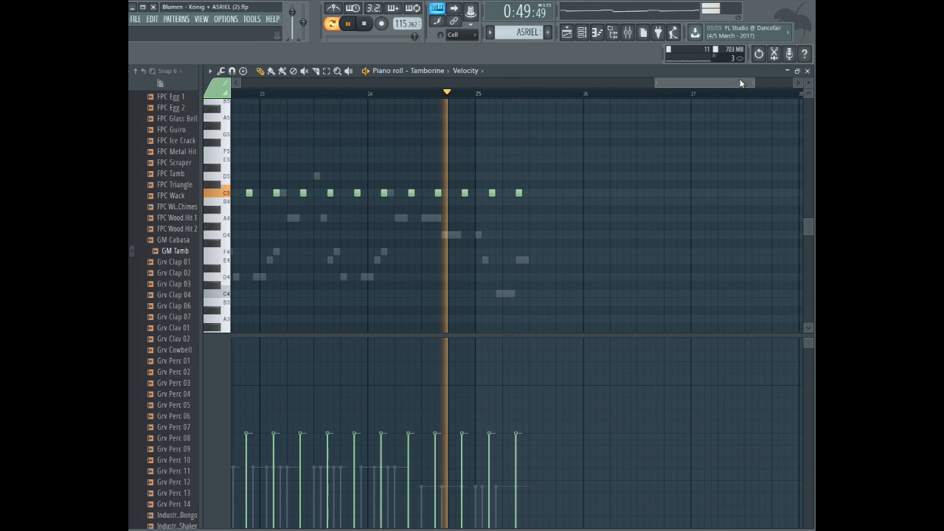
right_click(438, 193)
key("space")
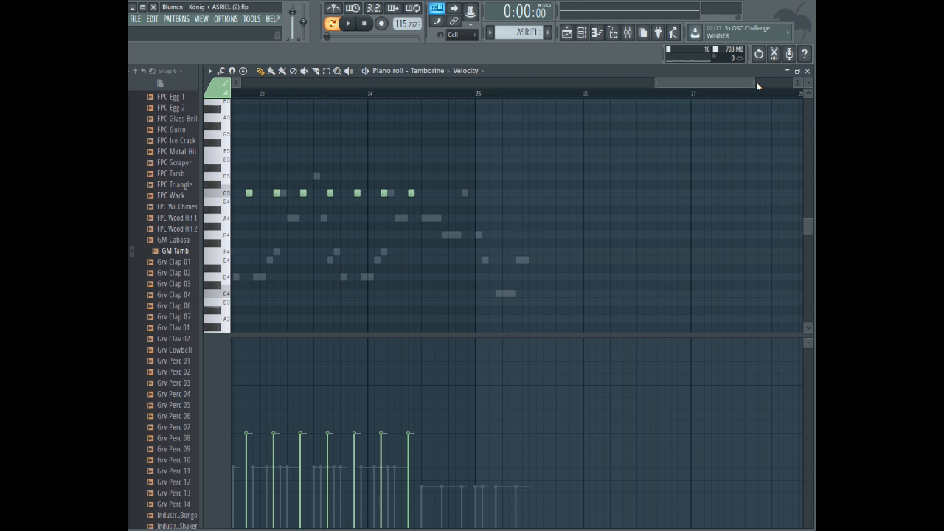
- Play the tambourine part from the second half of bar 17 and shrink the velocity lane
left_click_drag(756, 81, 609, 75)
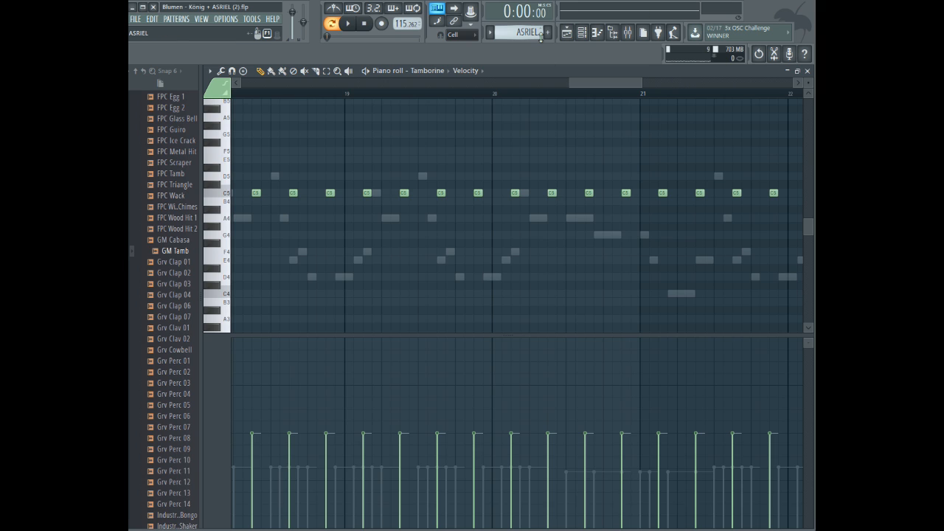
left_click_drag(597, 85, 559, 82)
left_click(433, 95)
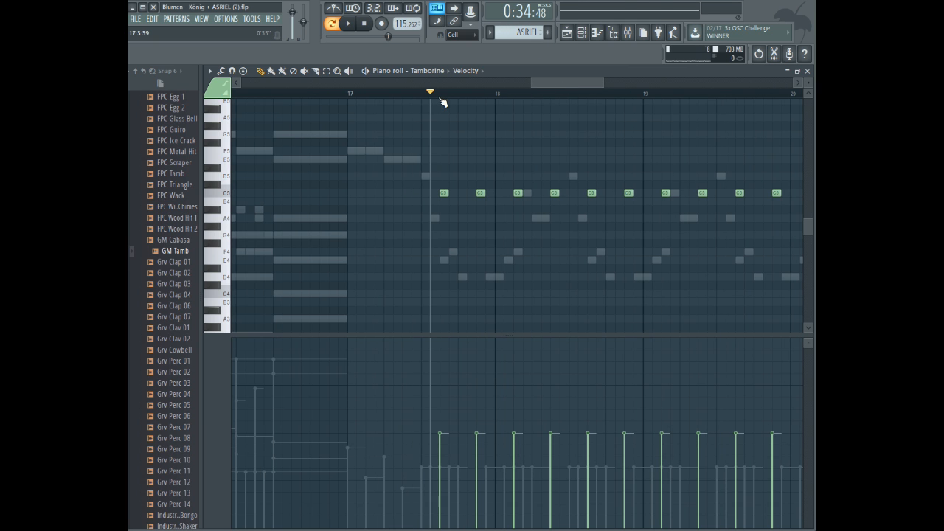
key("space")
left_click(427, 71)
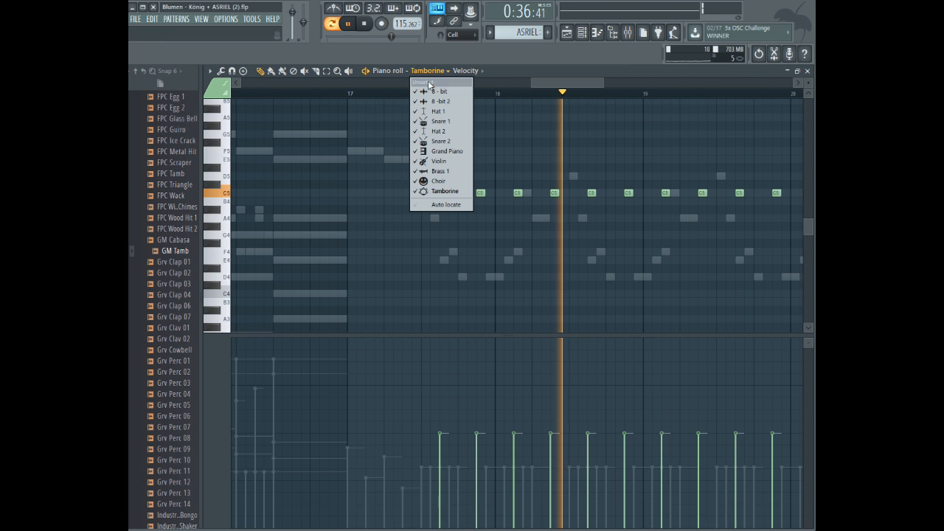
left_click_drag(543, 335, 545, 428)
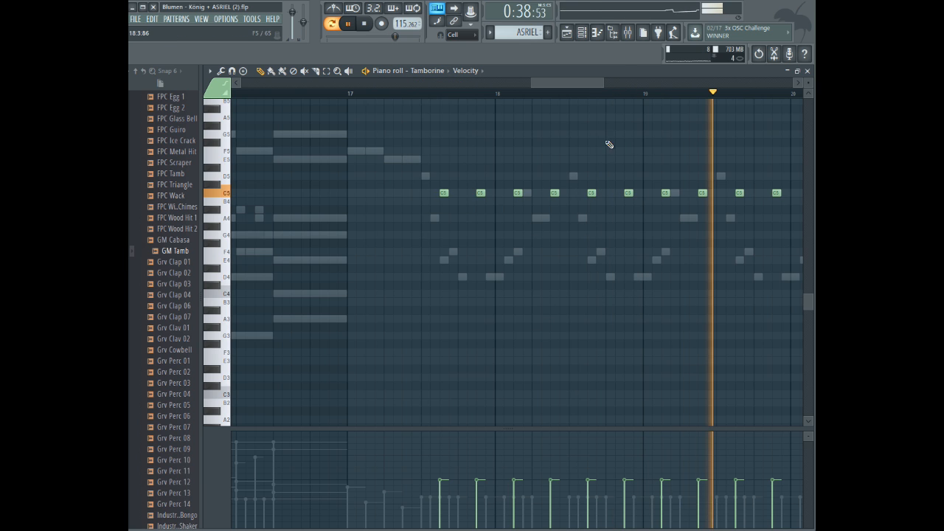
key("space")
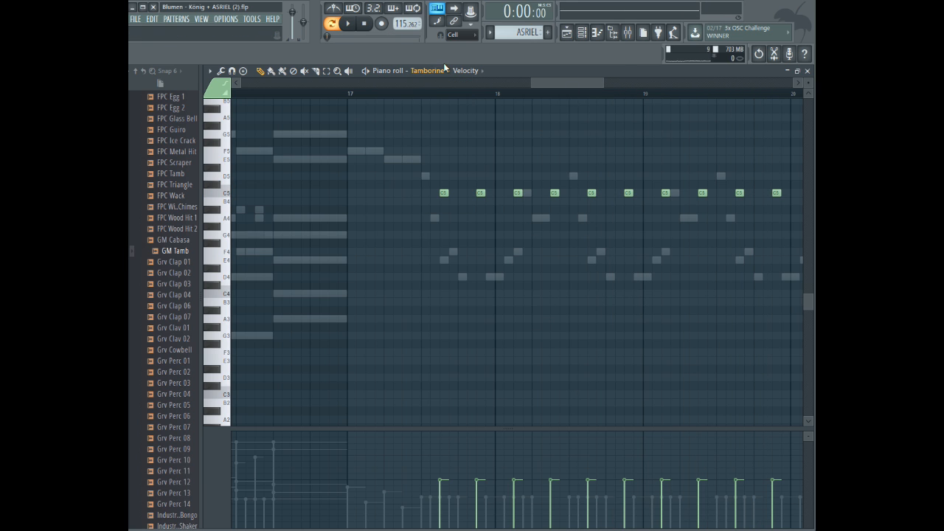
- Collapse the Percussion folder in the drum packs and expand the Toms folder
scroll(172, 184, "up", 8)
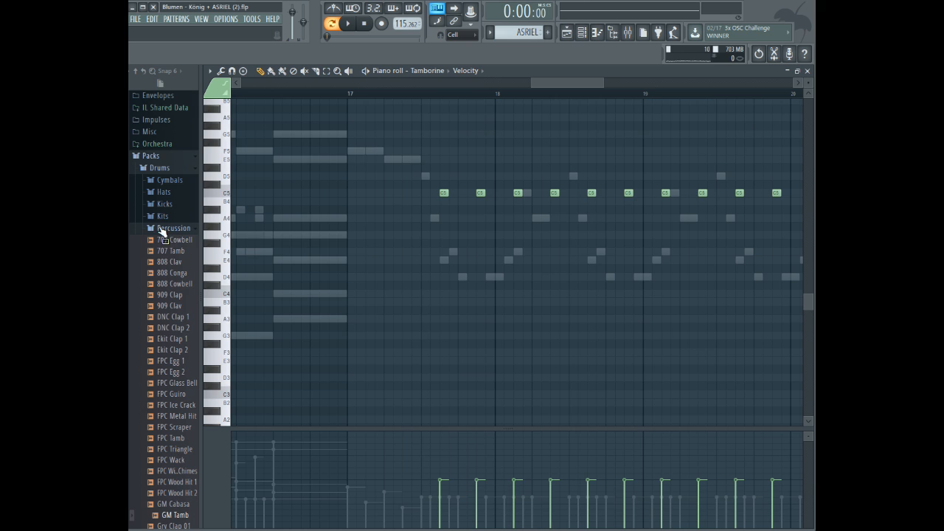
left_click(164, 228)
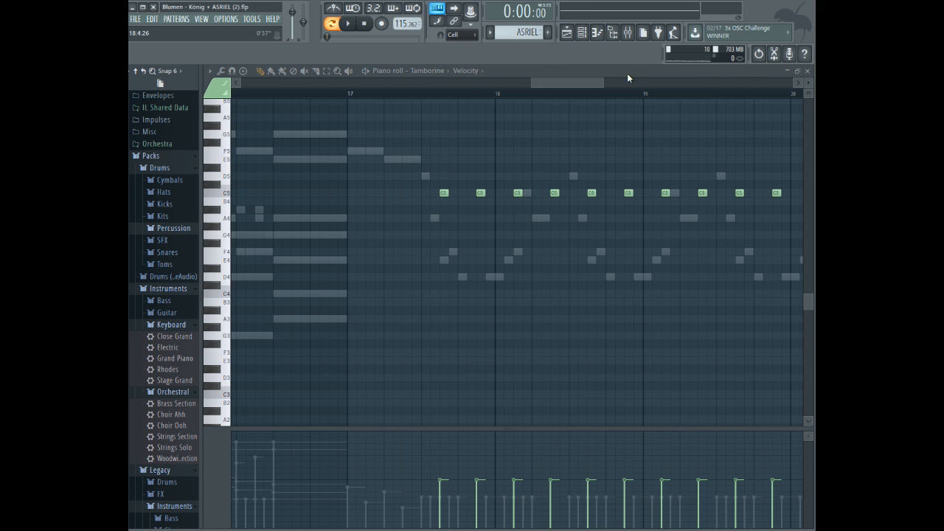
left_click_drag(580, 82, 539, 87)
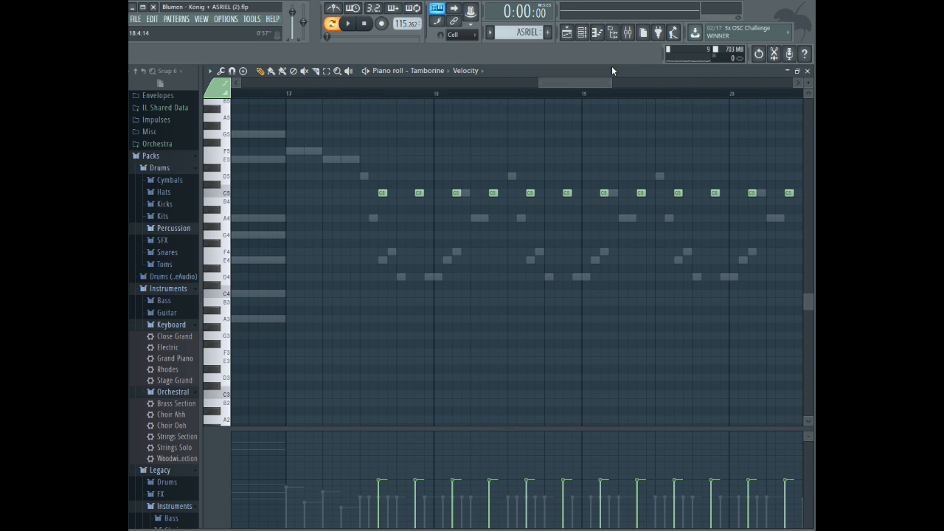
left_click(155, 265)
scroll(153, 185, "down", 5)
scroll(166, 177, "up", 3)
- Audition the tom samples one after another, from 707 Tom through VidG Tom
left_click(169, 210)
left_click(168, 221)
left_click(168, 232)
left_click(170, 243)
left_click(173, 254)
left_click(168, 265)
left_click(174, 275)
left_click(170, 287)
left_click(170, 298)
left_click(181, 309)
left_click(169, 320)
left_click(171, 331)
left_click(171, 342)
left_click(175, 353)
left_click(177, 364)
left_click(177, 374)
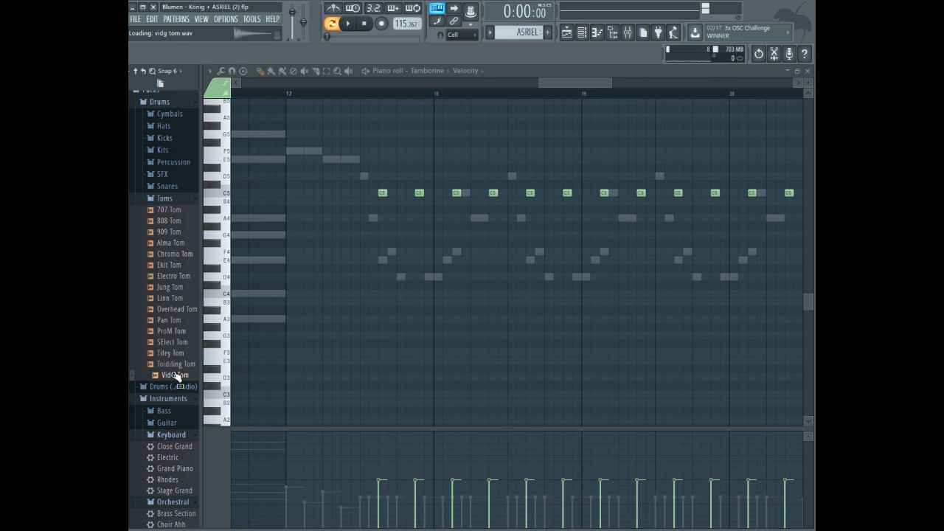
- Load the VidG Tom sample into a new channel and switch the piano roll to it
right_click(177, 375)
left_click(214, 383)
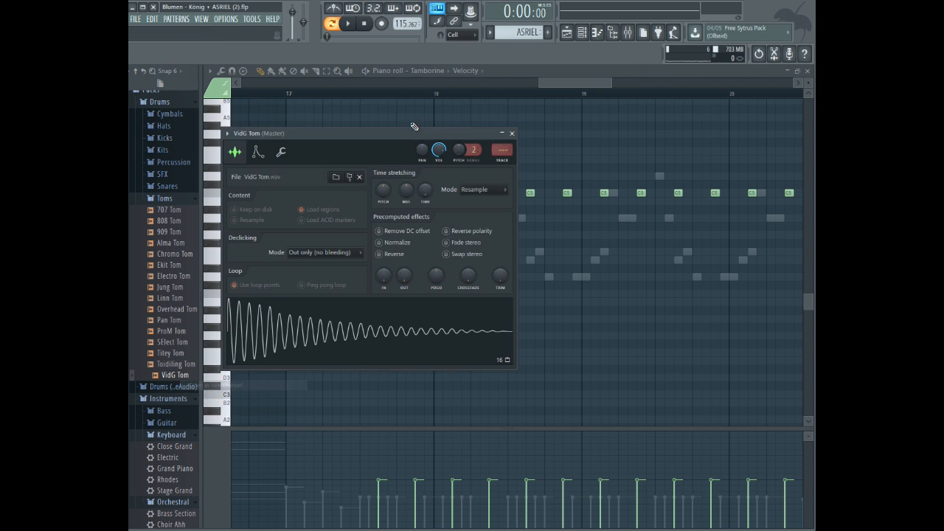
left_click(434, 73)
left_click(440, 199)
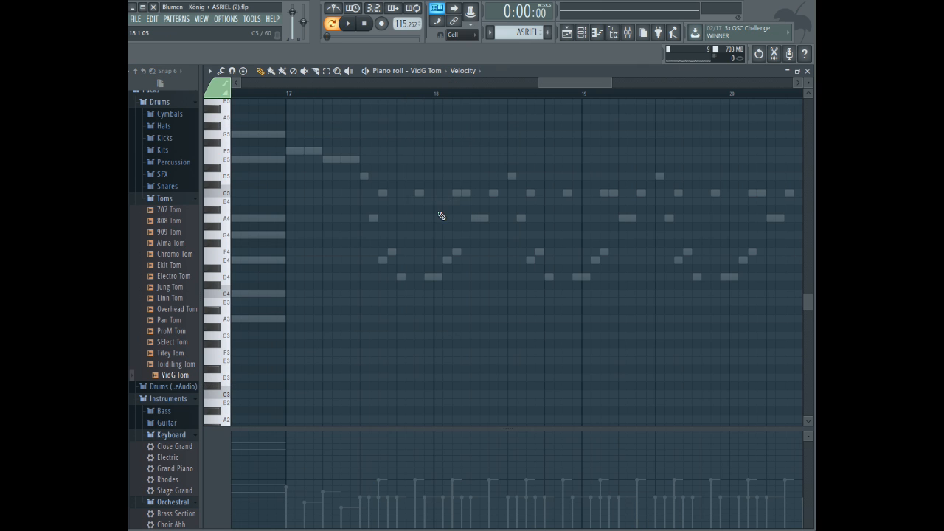
- Try two one-step B4 tom notes in the last beat of bar 17 and play them
left_click(398, 278)
left_click_drag(403, 278, 402, 202)
left_click(392, 95)
key("space")
key("space")
key("ctrl+a")
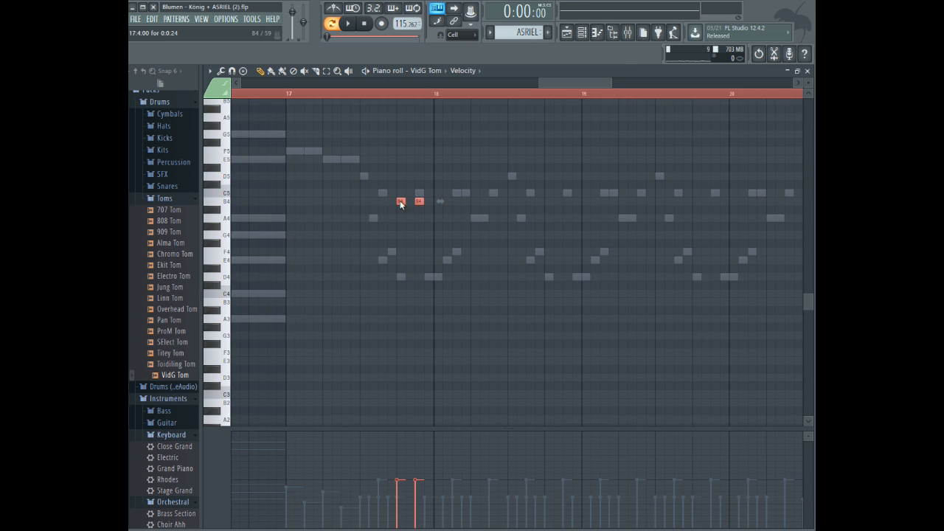
- Try a higher velocity on the first B4 tom note, move the second to bar 17's last step, and play them
double_click(401, 201)
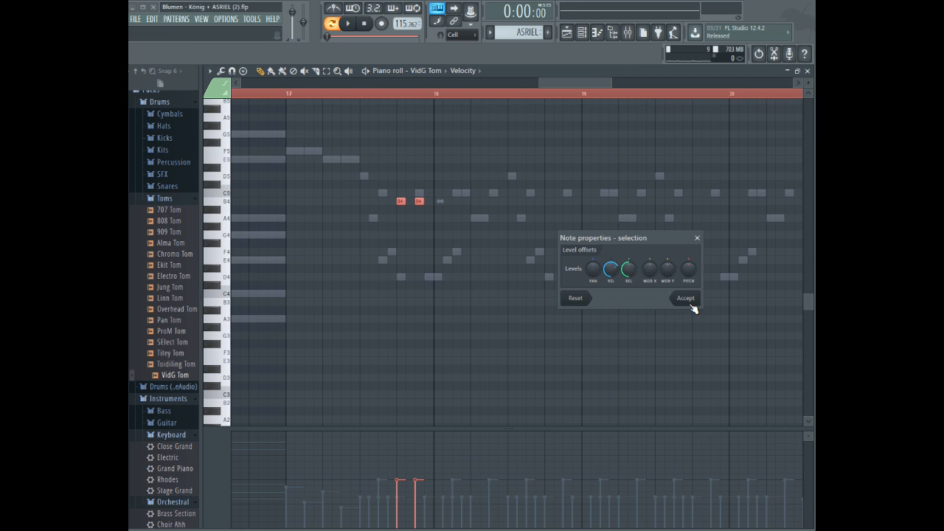
left_click(690, 303)
left_click(390, 95)
key("space")
key("space")
right_click(421, 202)
left_click(425, 200)
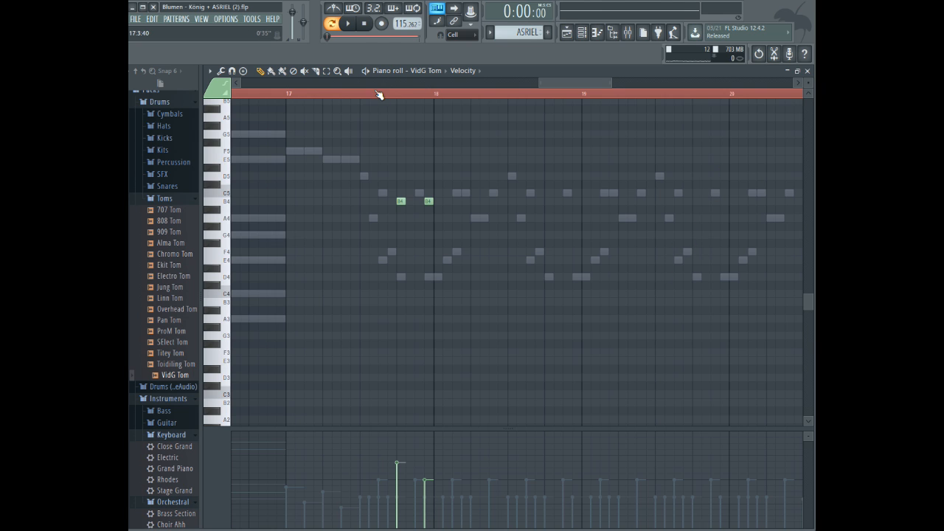
key("space")
key("space")
- Place three one-step C5 tom notes at steps 9, 12 and 16 of bar 17, auditioning them while placing
left_click(362, 193)
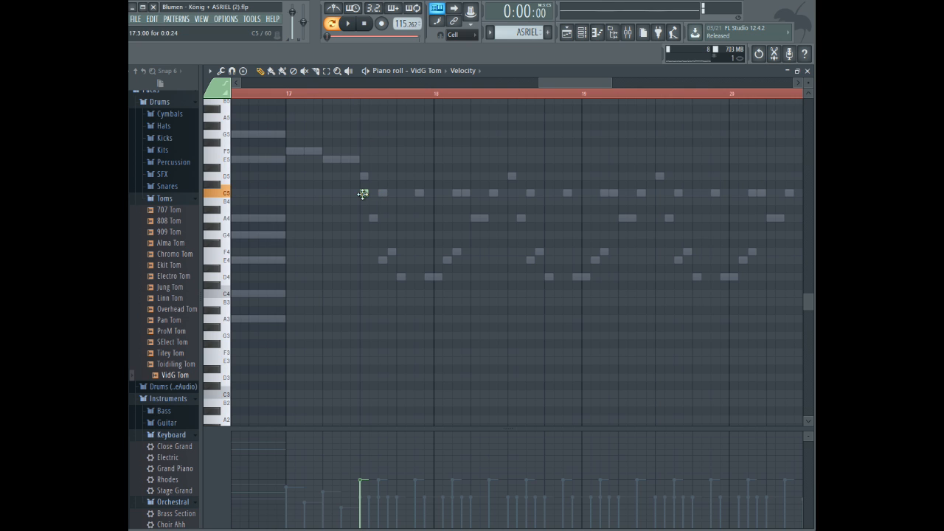
left_click(389, 194)
left_click(359, 96)
key("space")
left_click_drag(420, 193, 431, 187)
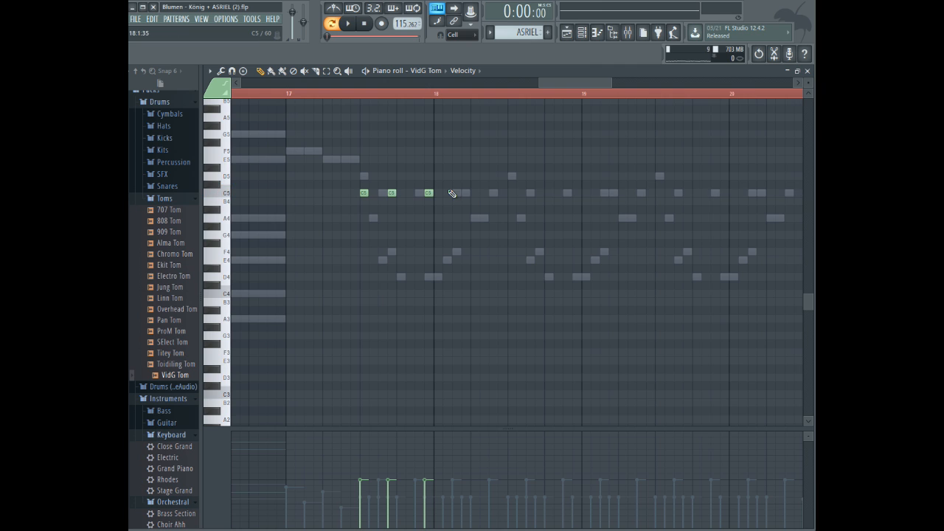
- Add C5 tom notes at steps 3 and 5 and a D5 at step 7 of bar 18, and play the phrase
left_click(457, 193)
left_click(475, 193)
left_click(493, 176)
left_click(354, 96)
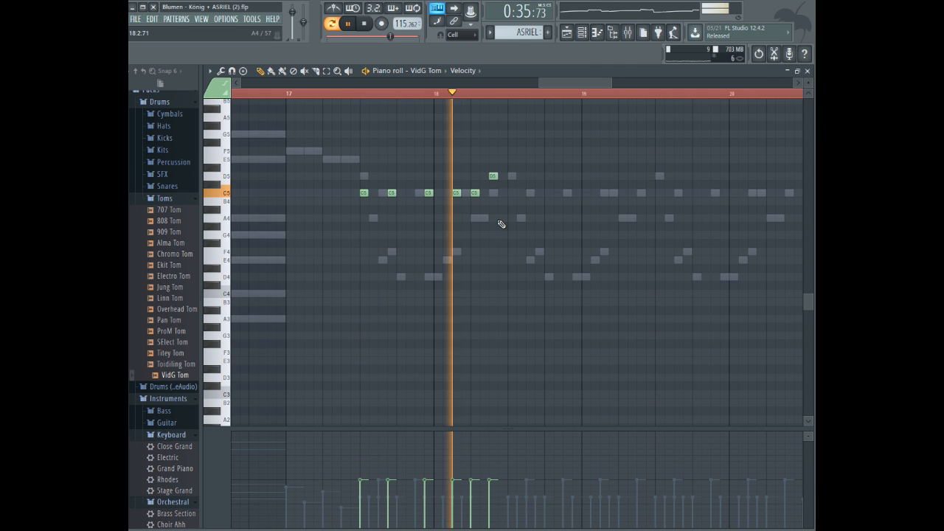
key("space")
- Duplicate the six-note tom phrase, place the copy one bar later from the middle of bar 18, and play it
mouse_move(331, 113)
left_mouse_down()
mouse_move(340, 147)
mouse_move(520, 229)
left_mouse_up()
key("ctrl+v")
key("shift+Right")
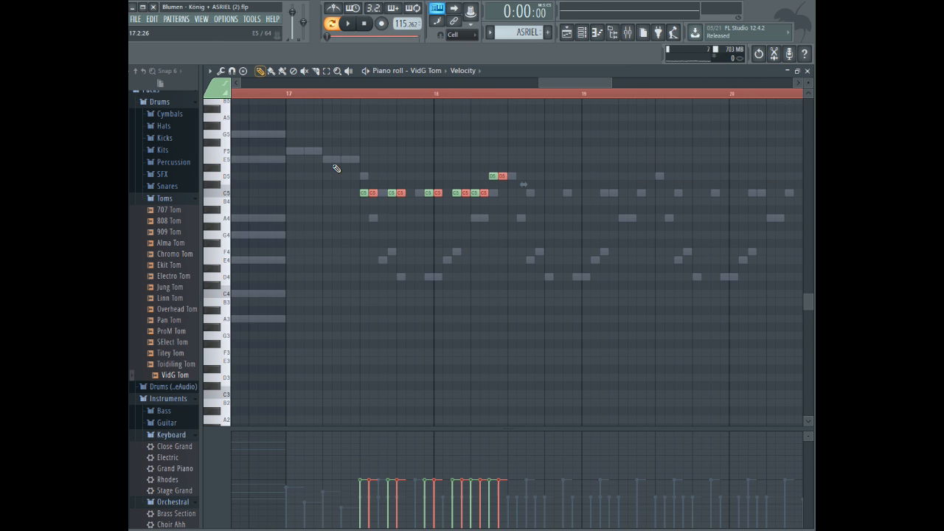
left_click_drag(372, 190, 511, 185)
key("space")
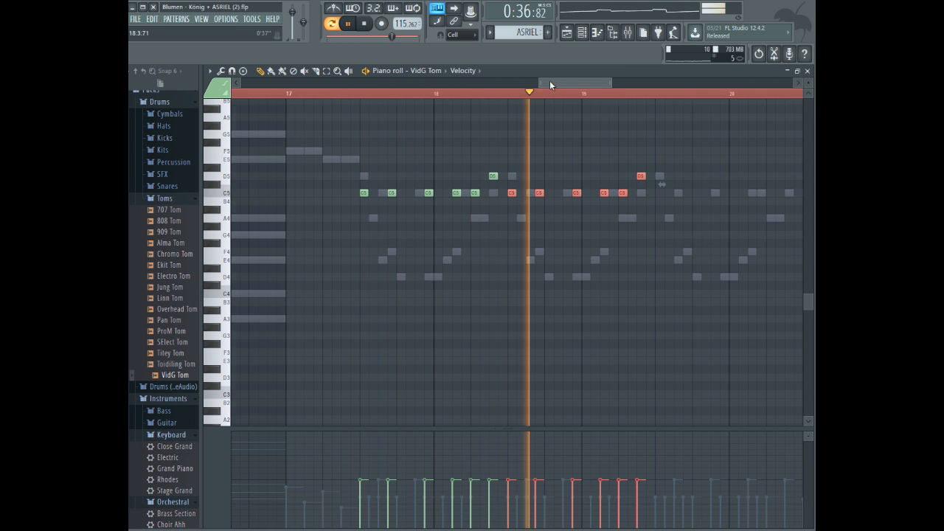
- Add three D#5 tom notes at steps 9, 12 and 15 of bar 19 and play the phrase
left_click_drag(549, 80, 567, 79)
key("space")
left_click(472, 158)
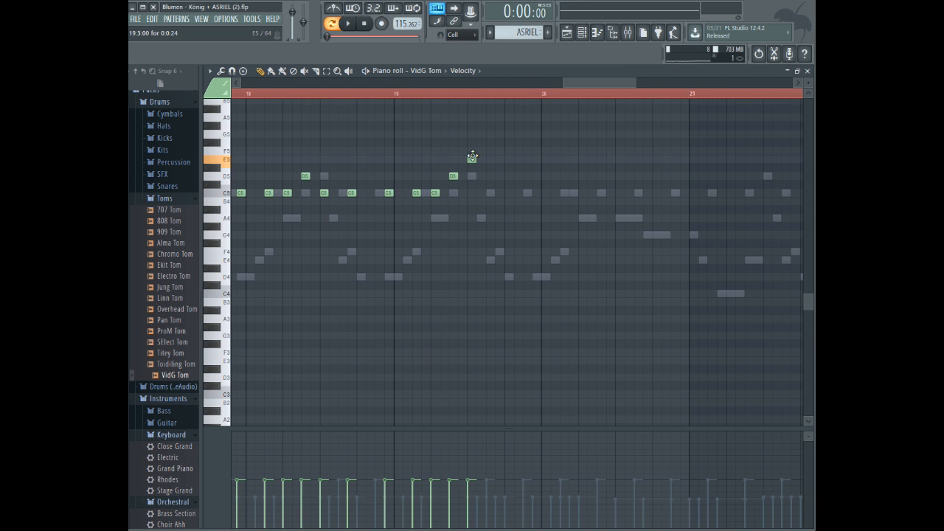
left_click(489, 158)
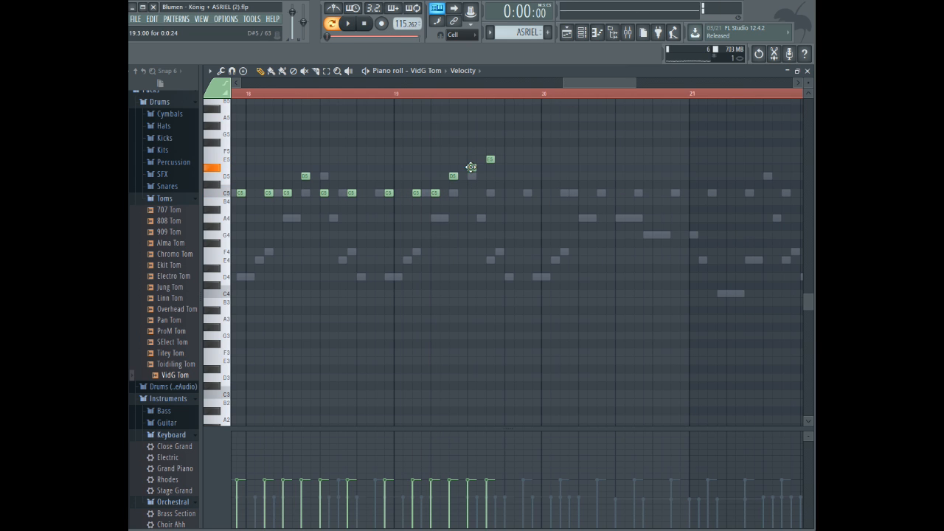
left_click_drag(497, 167, 500, 167)
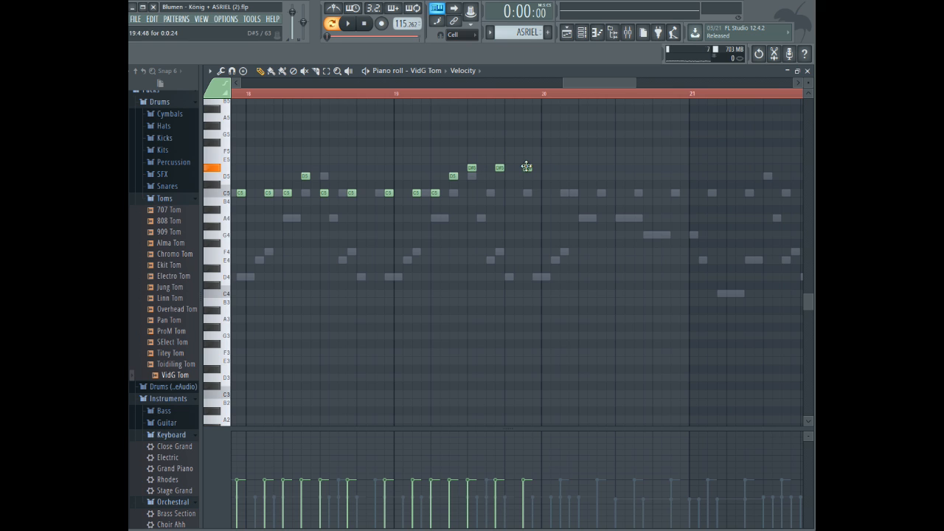
left_click(445, 97)
key("space")
key("space")
left_click(369, 98)
key("space")
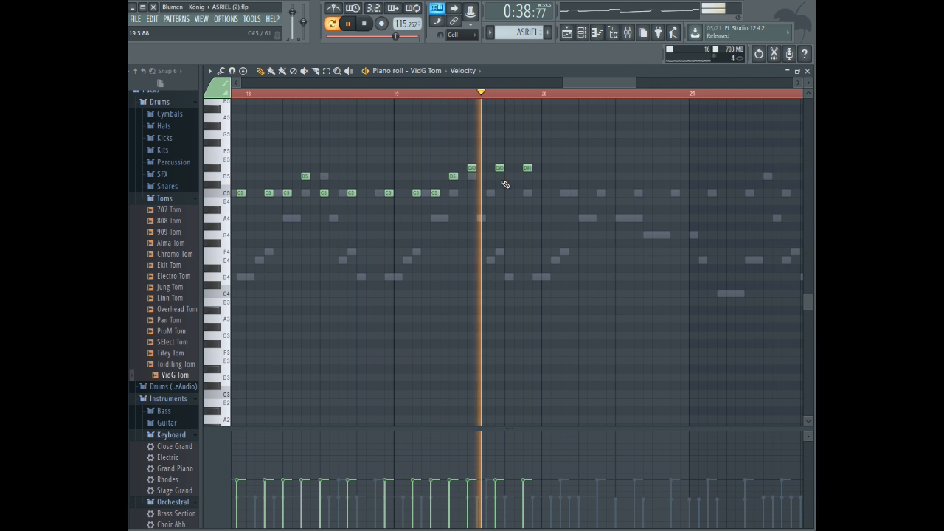
key("space")
- Try D#5 tom notes at steps 1, 4 and 7 of bar 20 followed by a D5 at step 9, and play them
left_click_drag(527, 168, 544, 167)
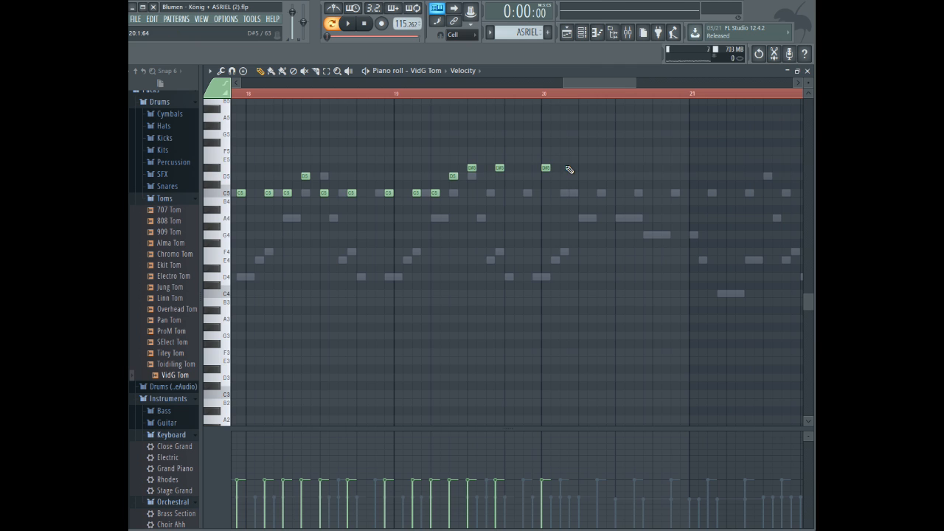
left_click(618, 175)
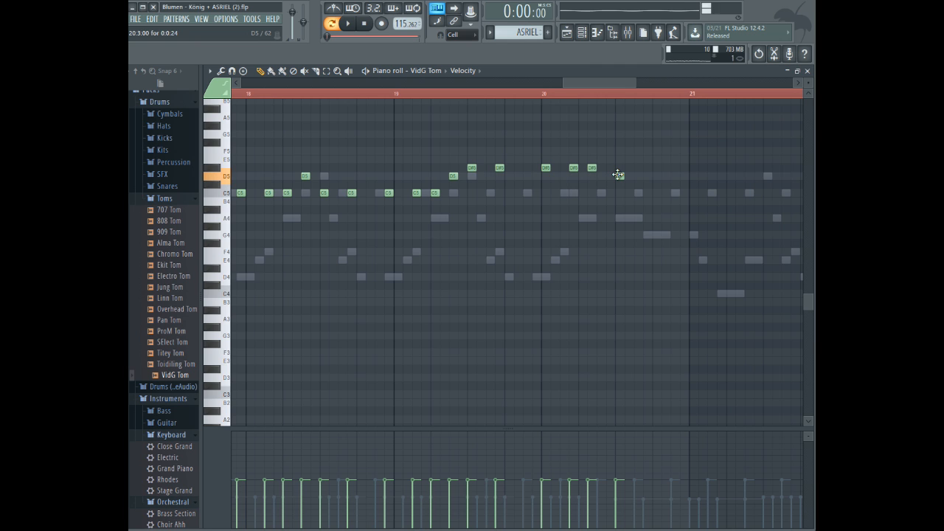
left_click_drag(592, 166, 602, 167)
left_click(408, 90)
key("space")
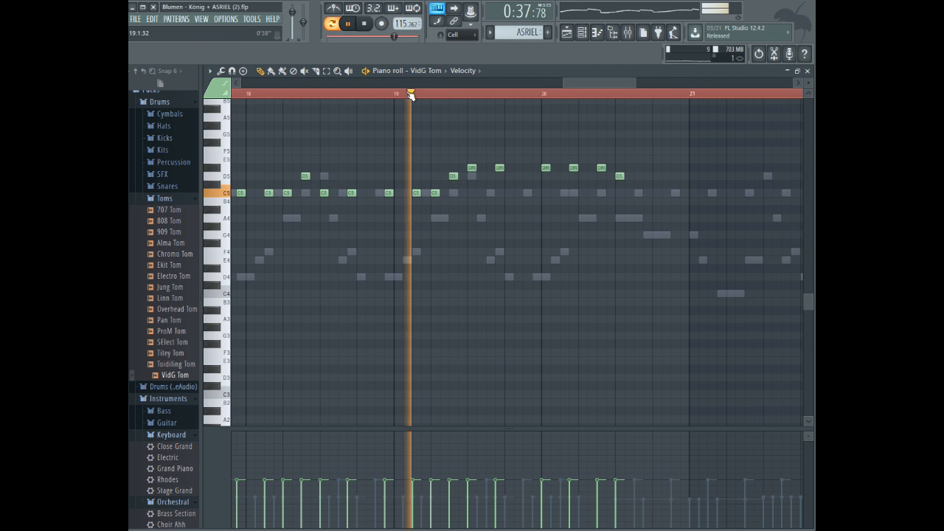
key("space")
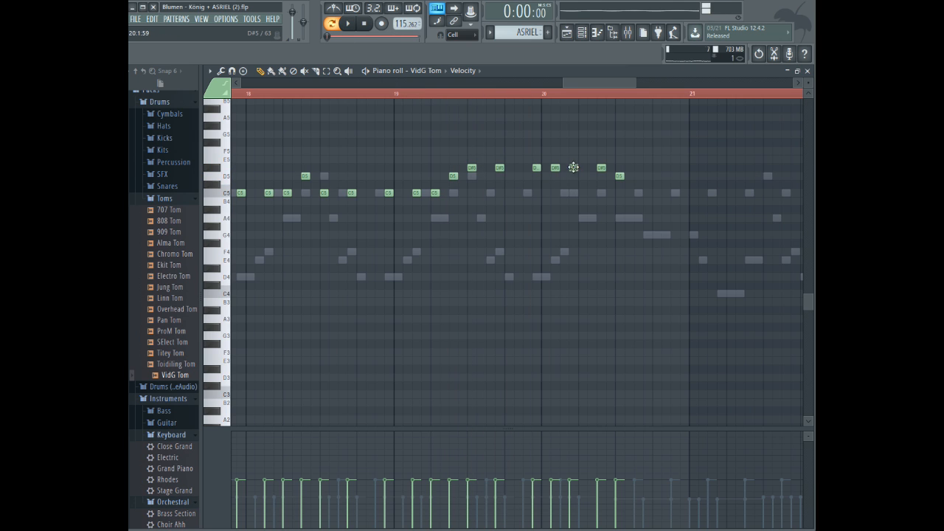
- Rearrange the toms to D#5 on bar 19's last step and bar 20's steps 2 and 4, ending on D5 at step 6, and play them
left_click(590, 177)
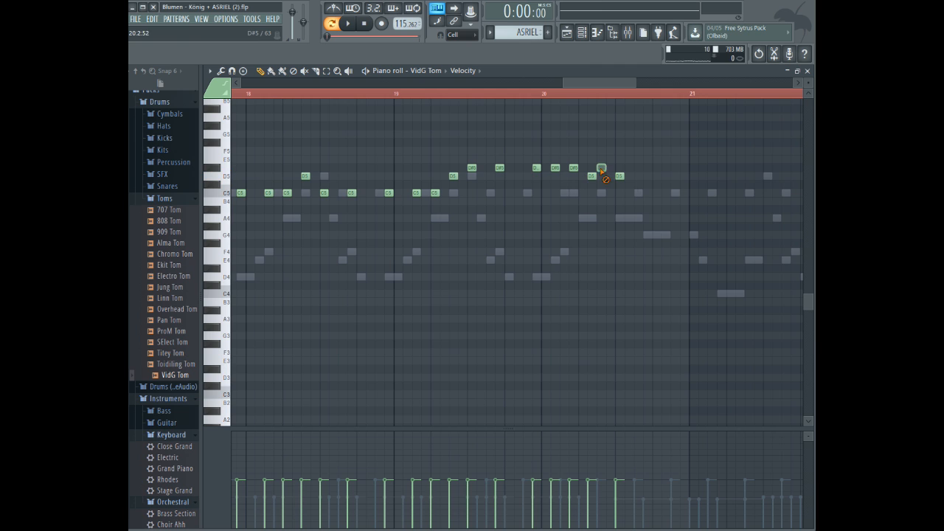
left_click(435, 94)
key("space")
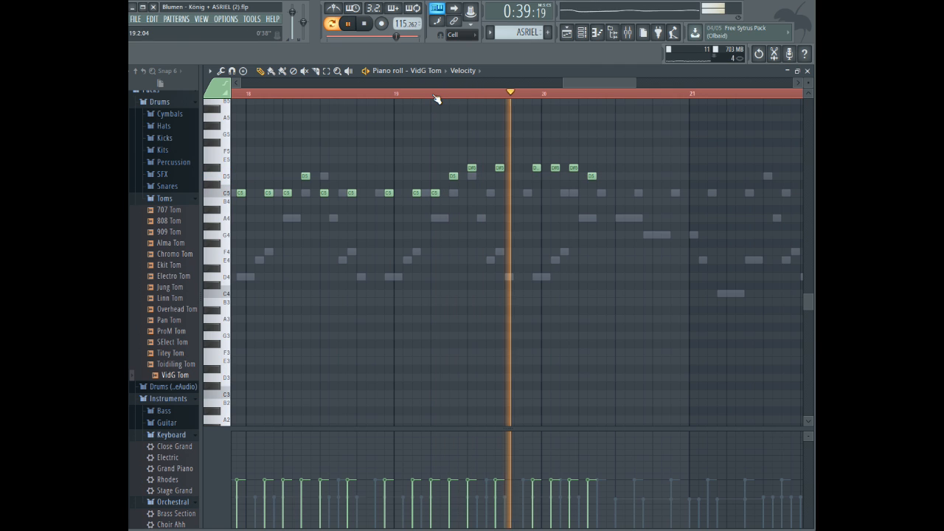
key("space")
- Delete the tom notes in bar 20, keeping the D#5 on bar 19's last step, and replay the phrase
right_click(555, 167)
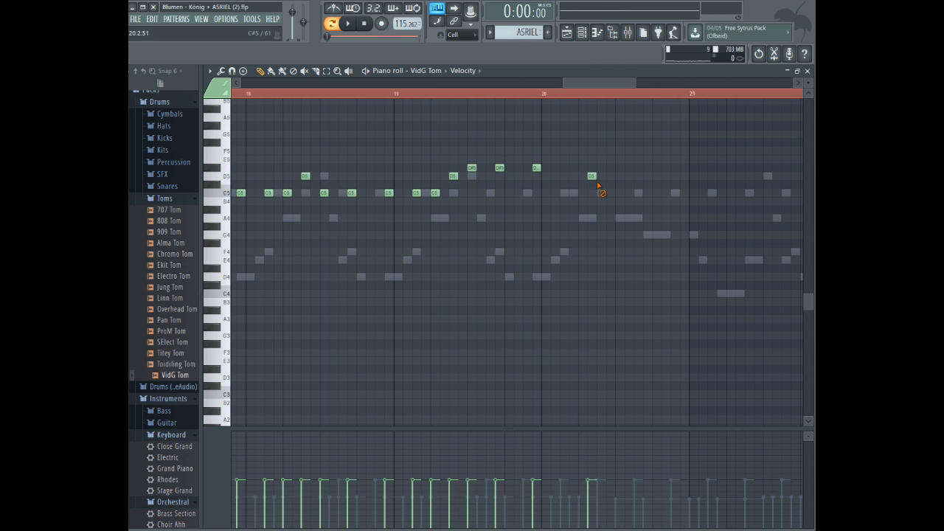
left_click(267, 94)
key("space")
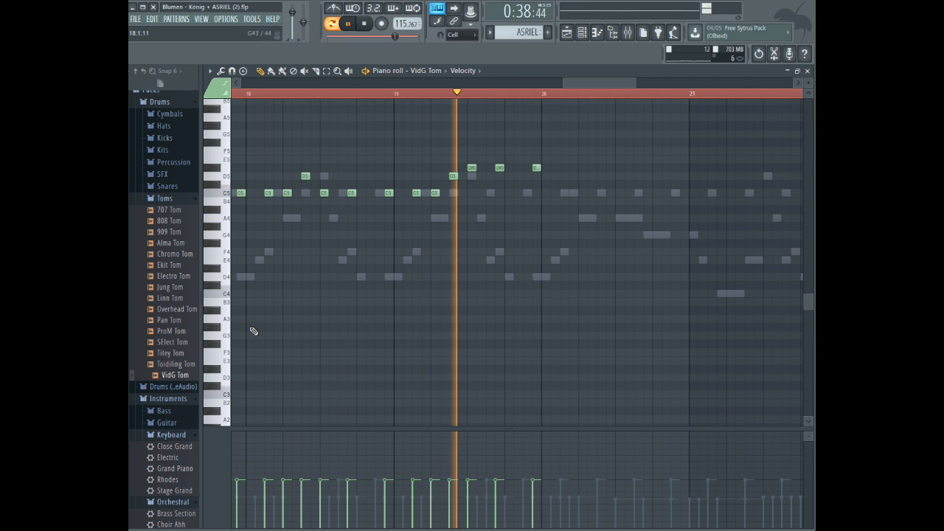
key("space")
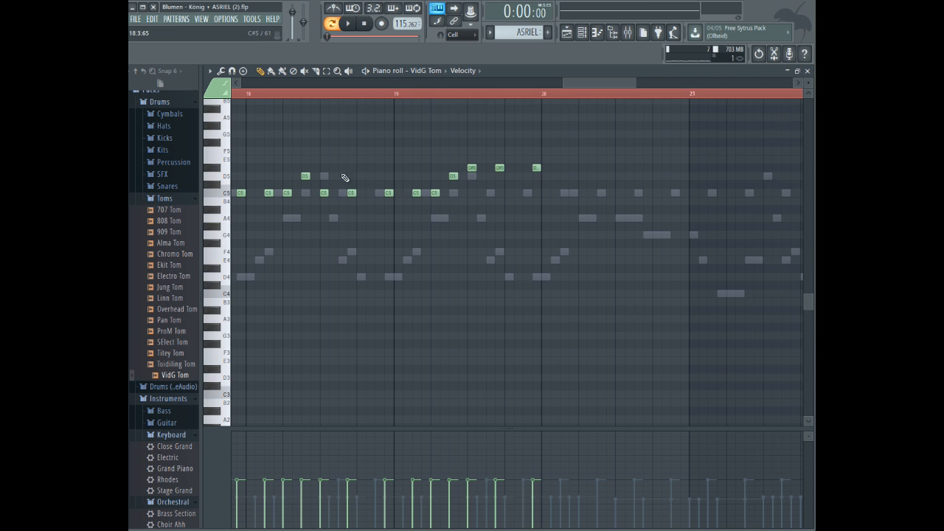
left_click(327, 95)
key("space")
key("space")
- Add D#5 tom notes at steps 3 and 5 of bar 20 and a C#5 at step 7, playing the phrase to check it
left_click(562, 167)
left_click(448, 95)
key("space")
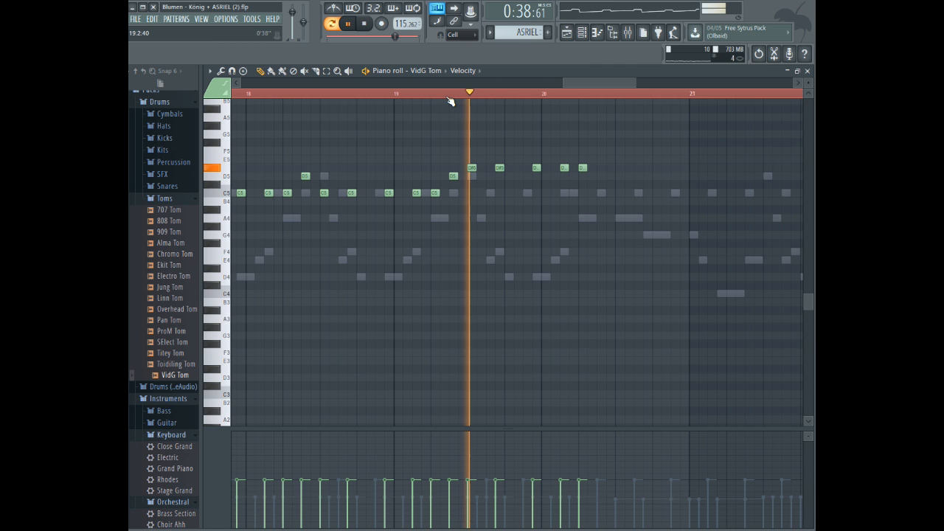
key("space")
left_click(602, 184)
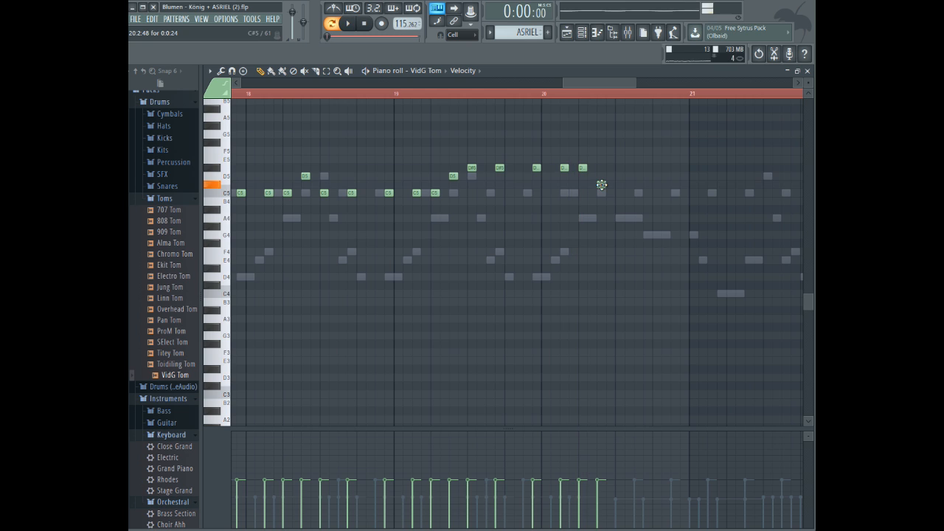
left_click(291, 96)
key("space")
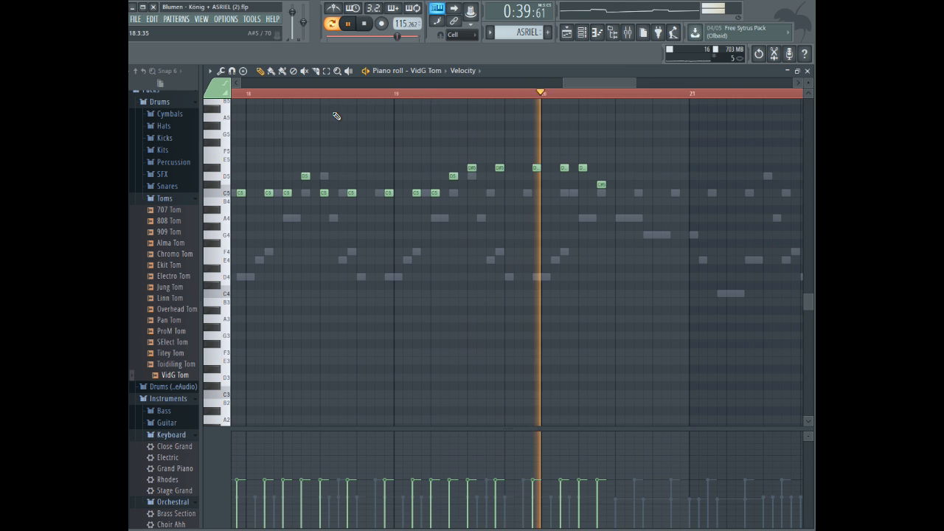
key("space")
- Place F#4 tom notes at steps 9 and 12 of bar 20 and play the passage
left_click_drag(630, 81, 605, 81)
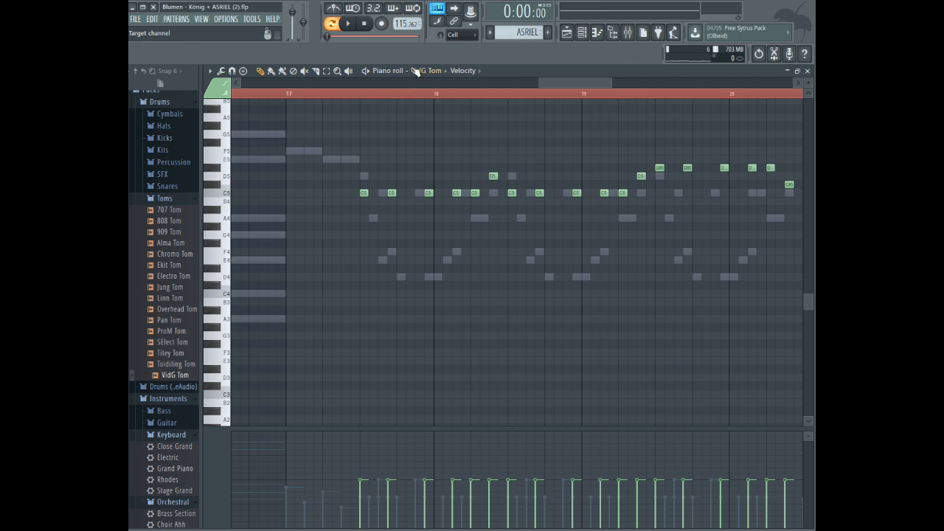
left_click_drag(572, 78, 626, 79)
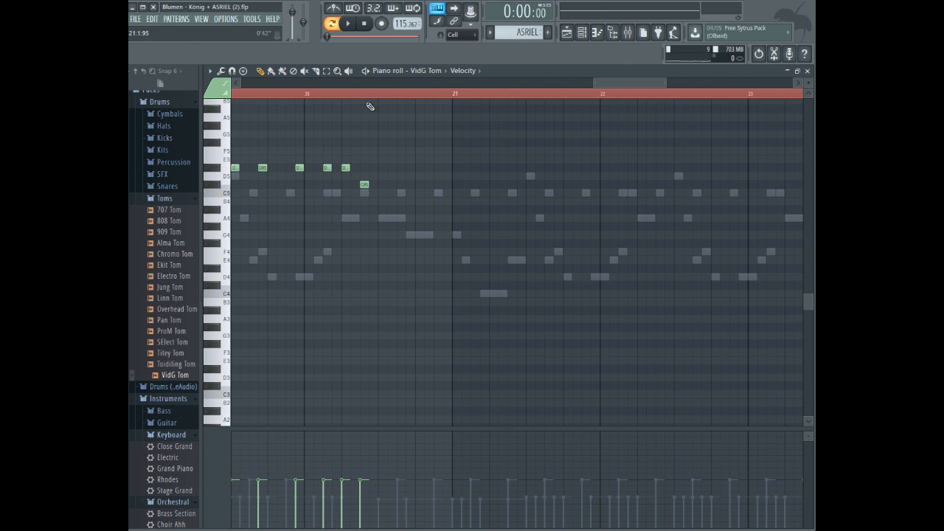
left_click(287, 94)
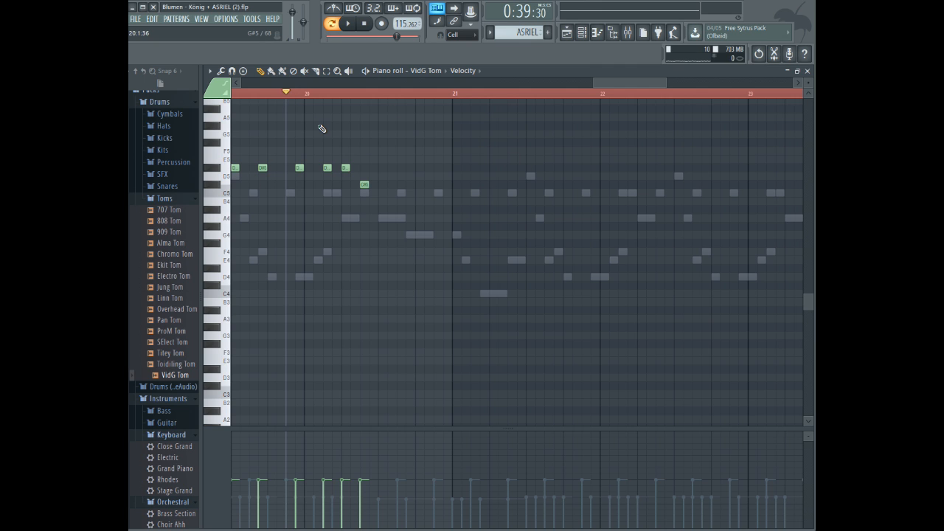
key("space")
key("space")
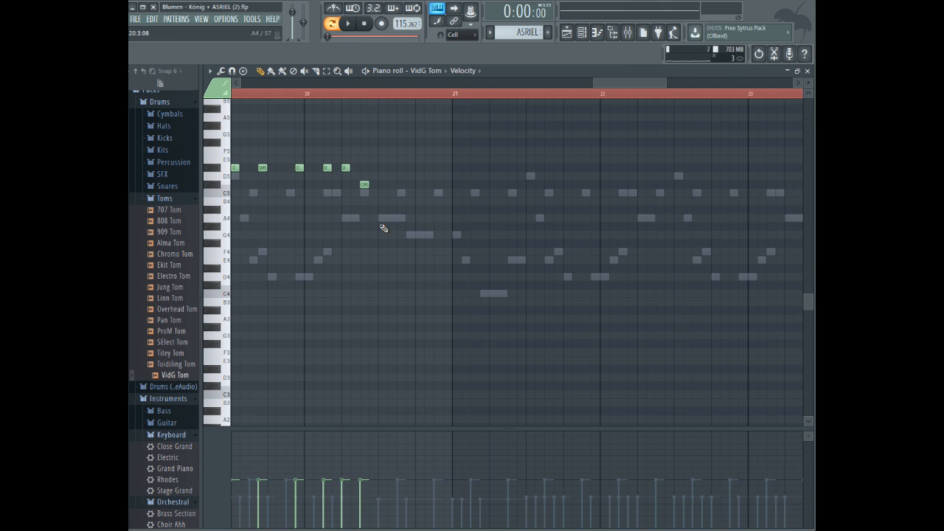
left_click_drag(377, 262, 382, 241)
left_click(402, 242)
left_click_drag(398, 241, 408, 242)
key("space")
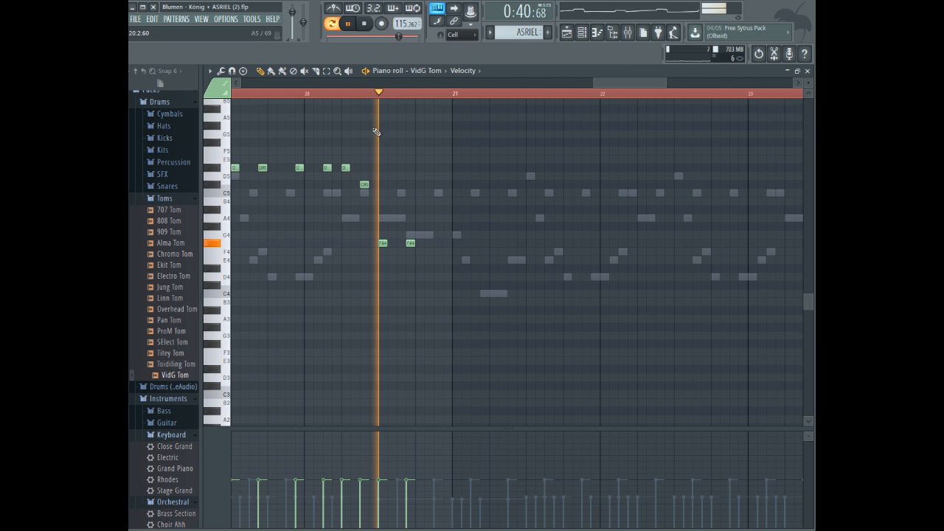
key("space")
- Add an F#4 at step 15 of bar 20, A#4 notes at steps 1 and 4 of bar 21 and a C#5 at step 7, and play
left_click(438, 243)
left_click_drag(457, 194, 488, 209)
left_click_drag(505, 168, 516, 189)
left_click(377, 93)
key("space")
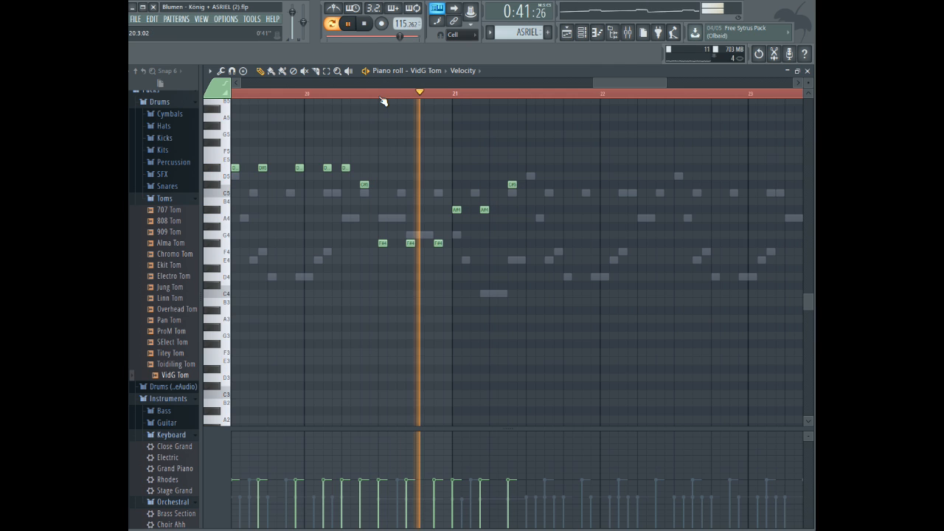
key("space")
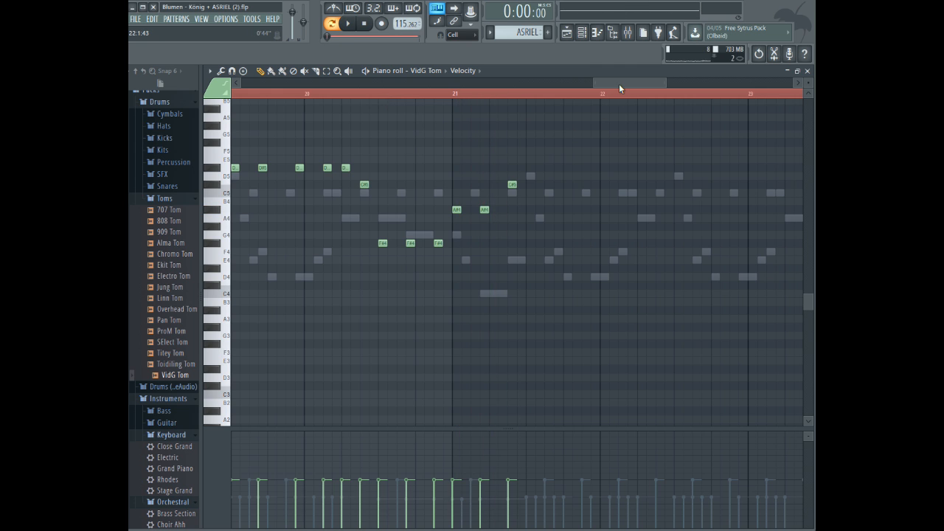
- Copy the whole tom phrase and place the copy from the middle of bar 21, at step 9
left_click_drag(618, 87, 560, 87)
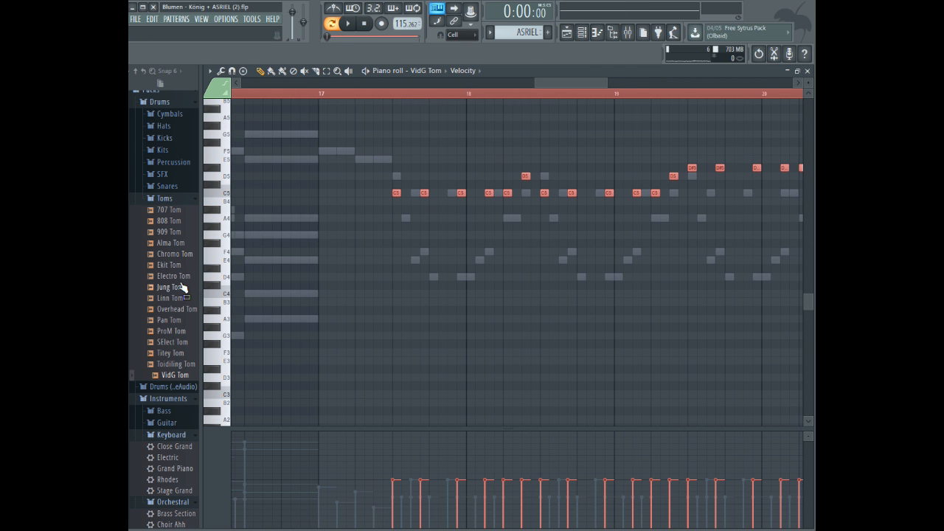
left_click_drag(566, 82, 658, 71)
key("ctrl+v")
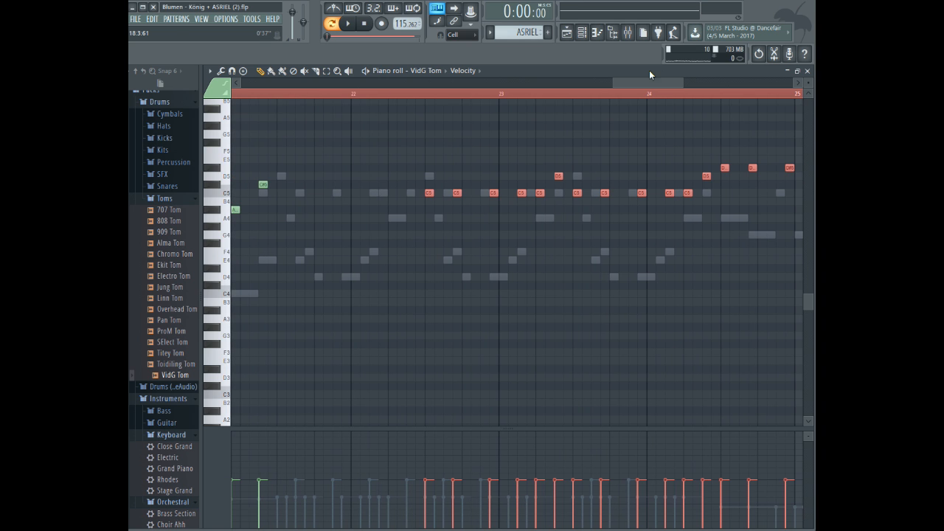
left_click_drag(428, 194, 280, 194)
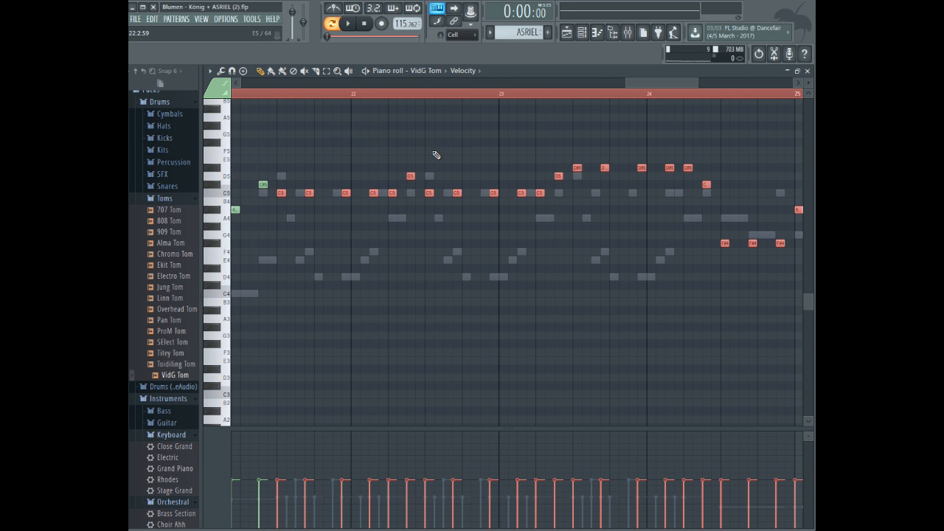
- Try the 909 Tom and 707 Tom samples on the tom channel while playing the phrase
left_click_drag(666, 86, 570, 97)
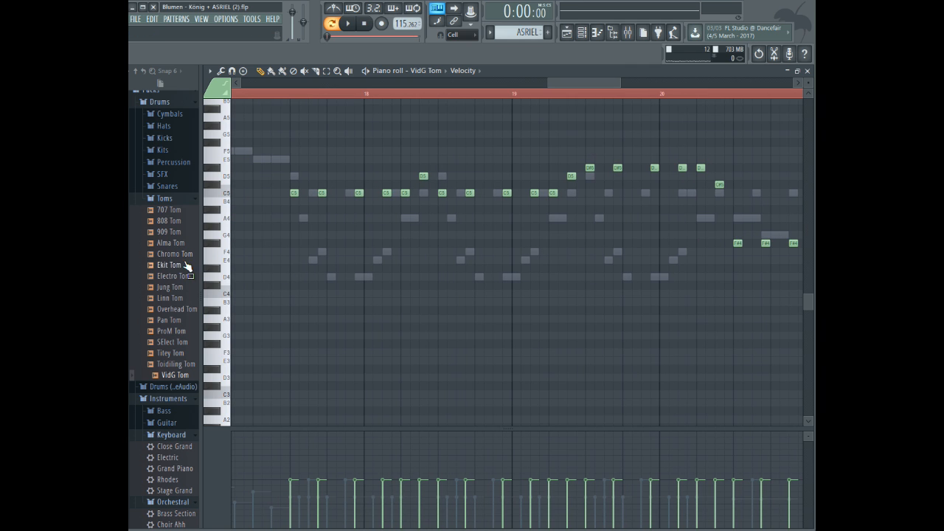
right_click(174, 232)
left_click(221, 233)
key("space")
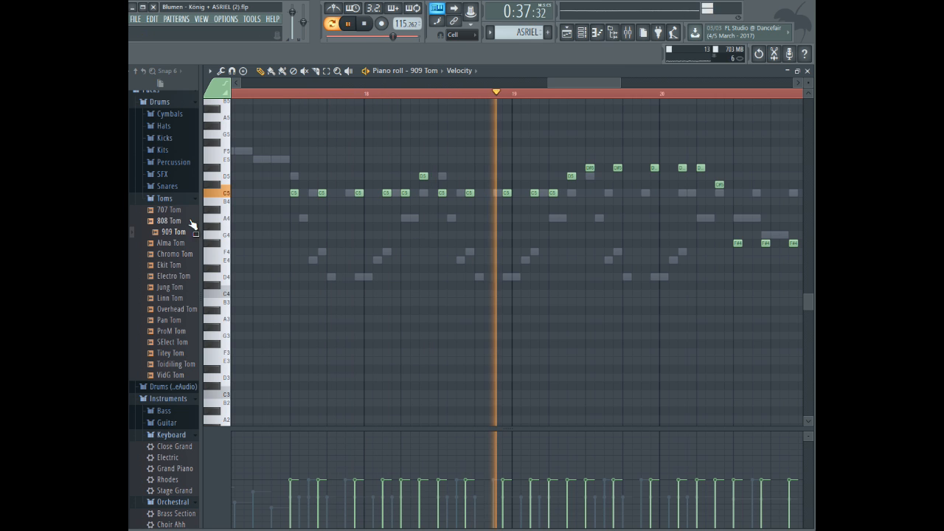
right_click(171, 212)
left_click(221, 211)
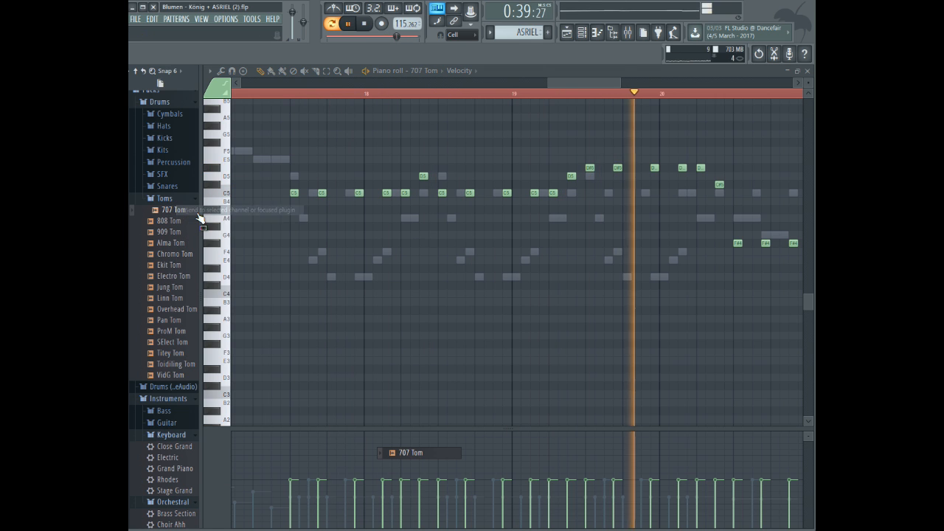
key("space")
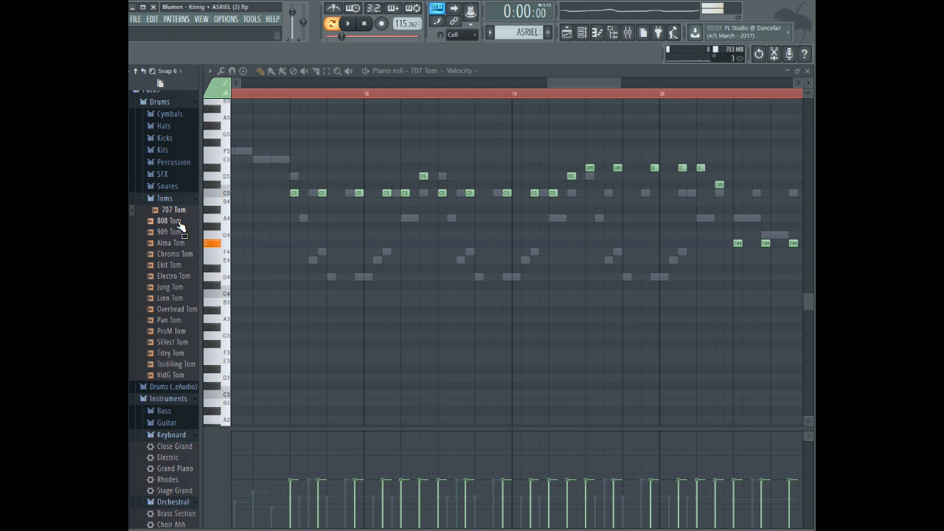
- Try the 808 Tom sample on the tom channel and play the phrase from the middle of bar 17
right_click(171, 220)
left_click(214, 217)
left_click(302, 93)
key("space")
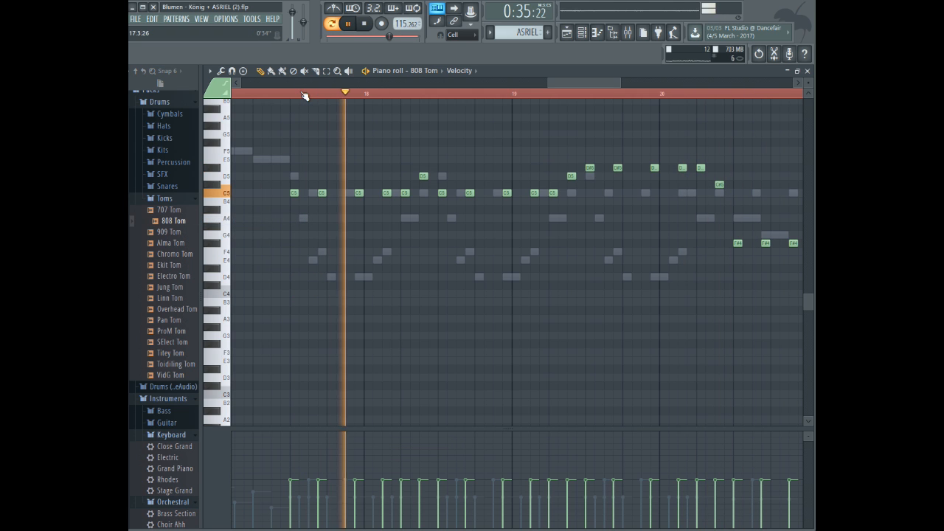
key("space")
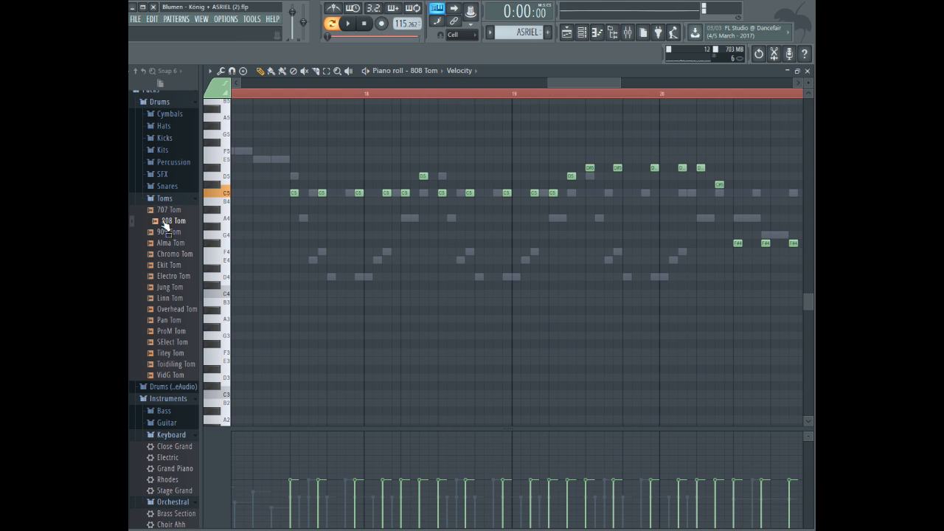
- Try the Titey Tom sample on the tom channel and play the phrase
scroll(171, 280, "down", 3)
left_click(168, 288)
right_click(170, 288)
left_click(185, 287)
key("space")
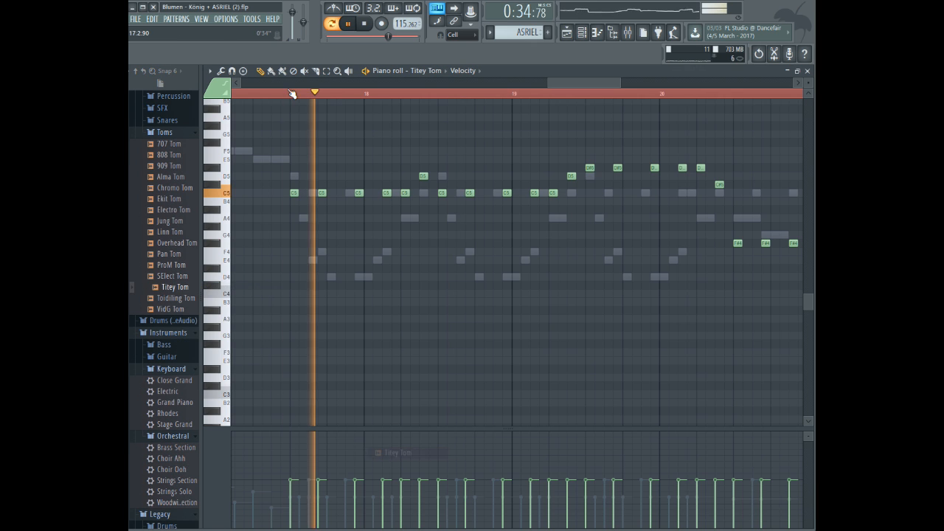
key("space")
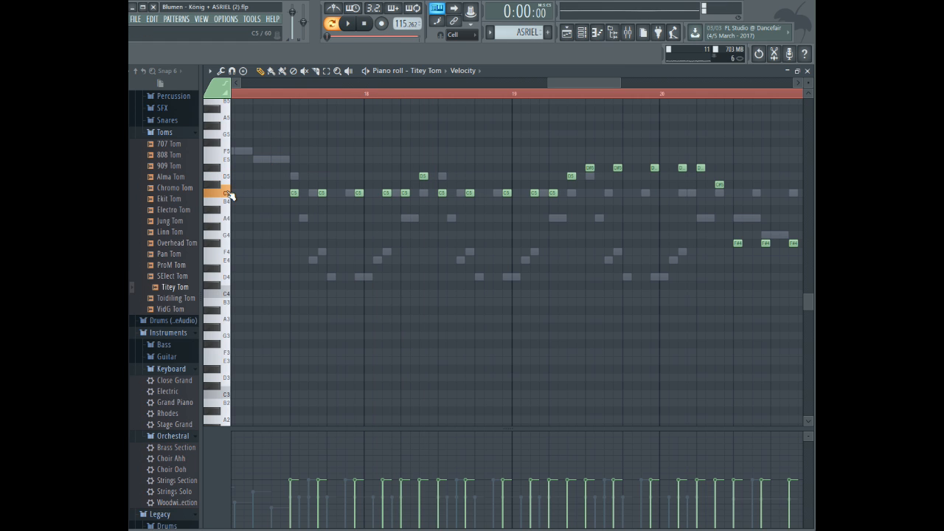
- Replace the tom channel's sample with Overhead Tom and play the phrase from the middle of bar 17
left_click(185, 243)
right_click(188, 247)
left_click(287, 98)
key("space")
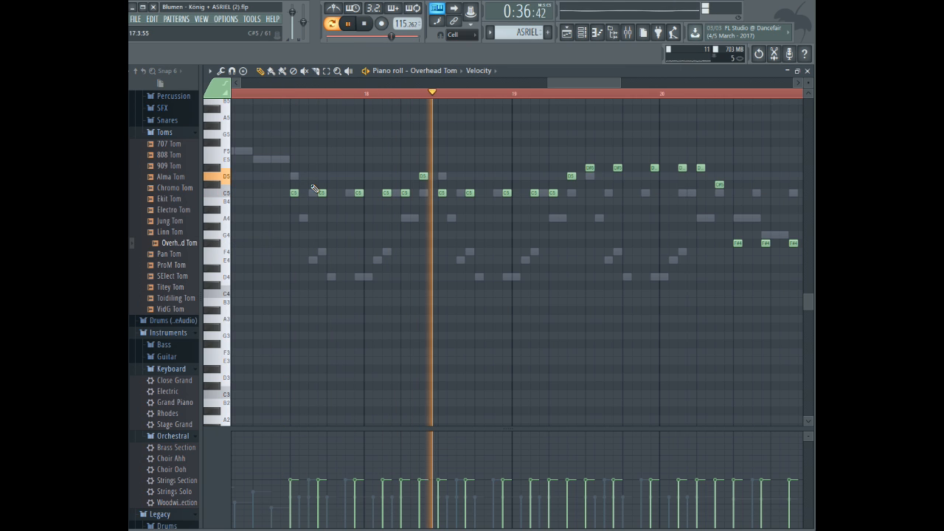
- Transpose all the tom notes down four semitones so the phrase starts on G#4, and play it from the middle of bar 17
key("space")
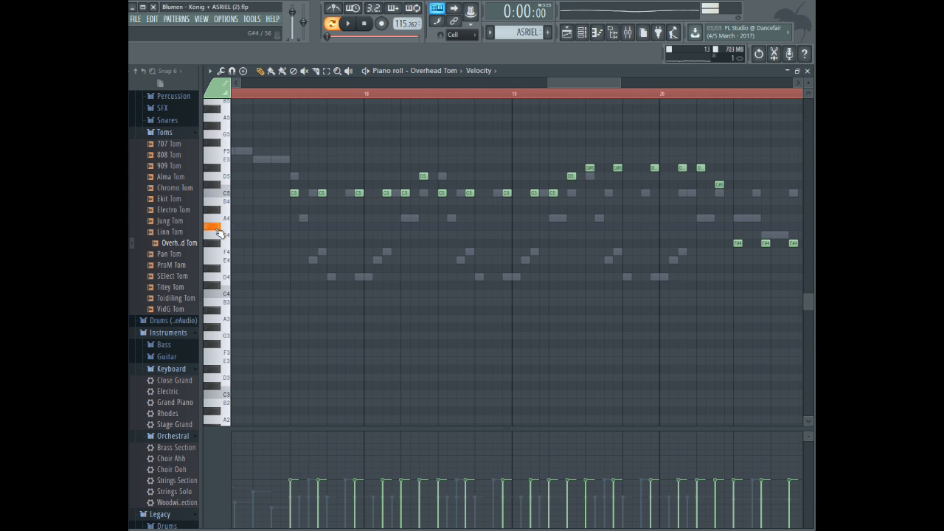
key("ctrl+a")
left_click_drag(292, 194, 291, 227)
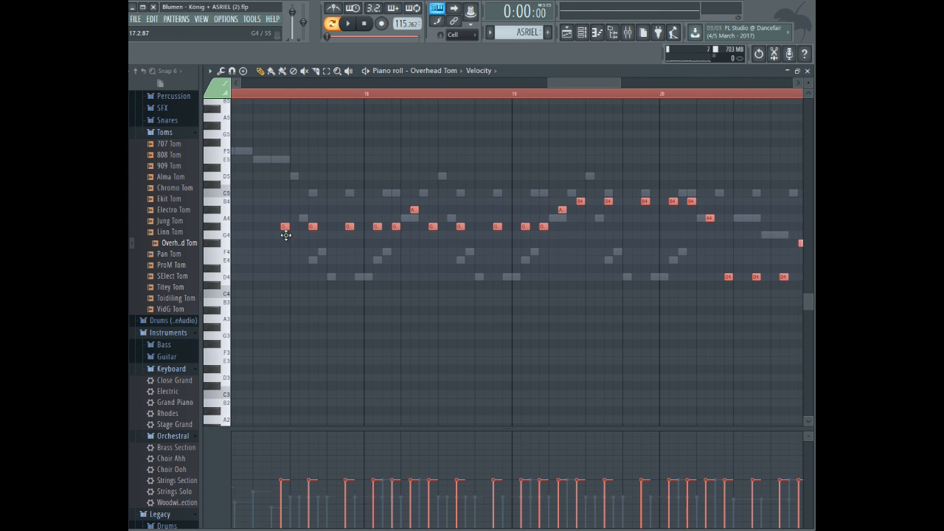
left_click(292, 96)
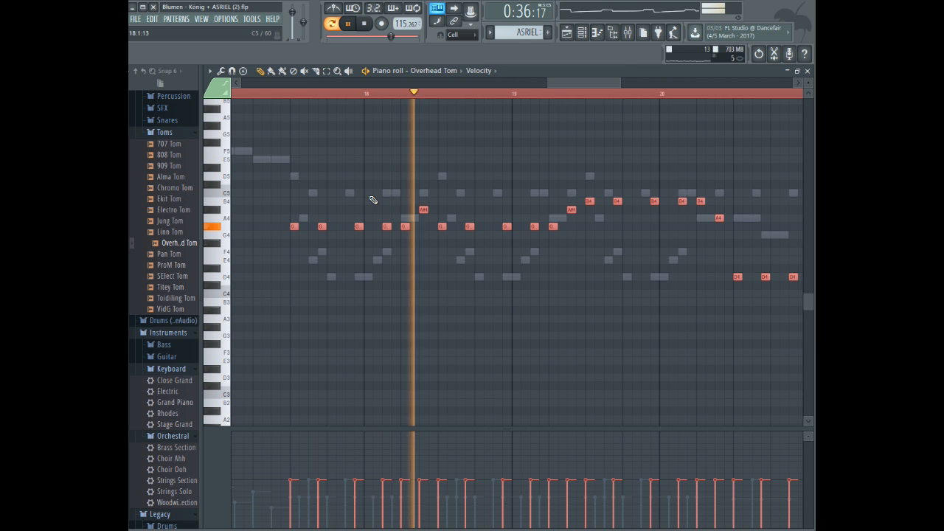
- Duplicate the whole tom phrase one octave lower, starting on G#3, and play both layers through to the last bars
key("ctrl+b")
key("space")
left_click_drag(440, 225, 293, 333)
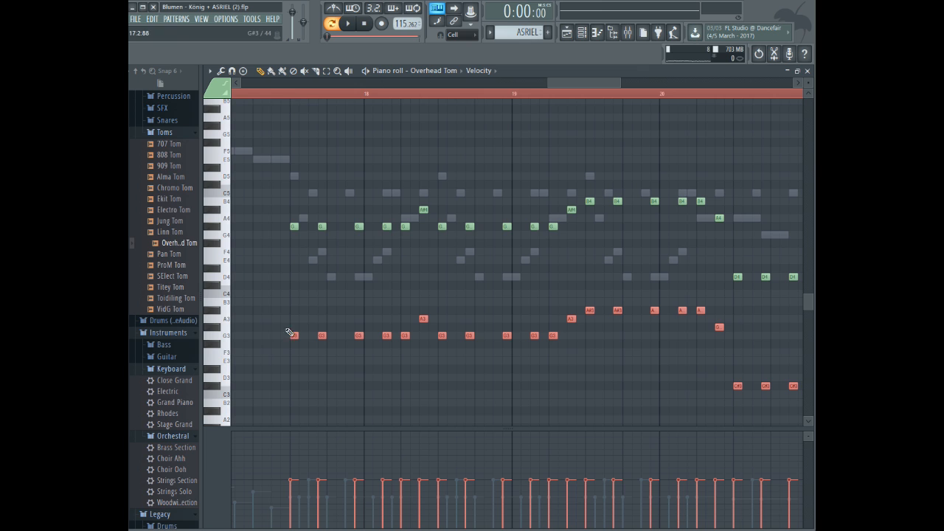
left_click_drag(291, 338, 293, 326)
left_click(289, 95)
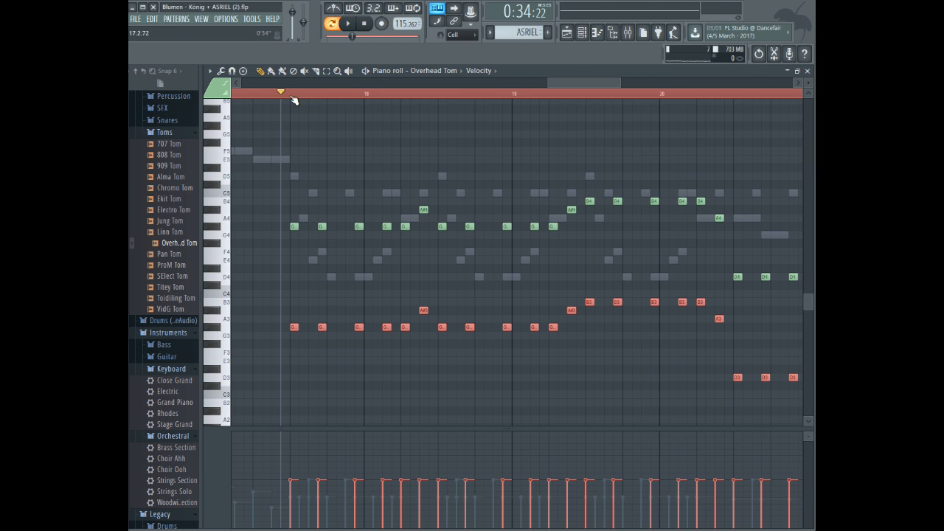
key("space")
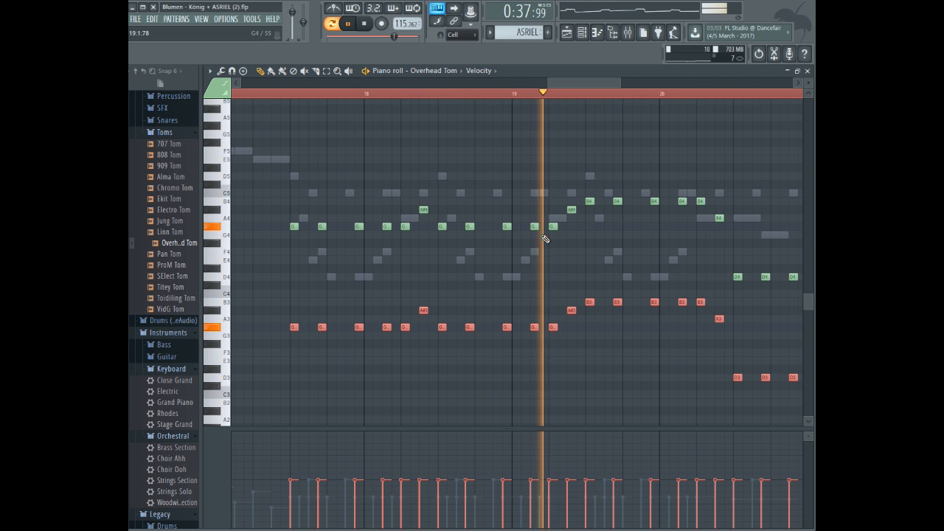
left_click_drag(589, 79, 628, 80)
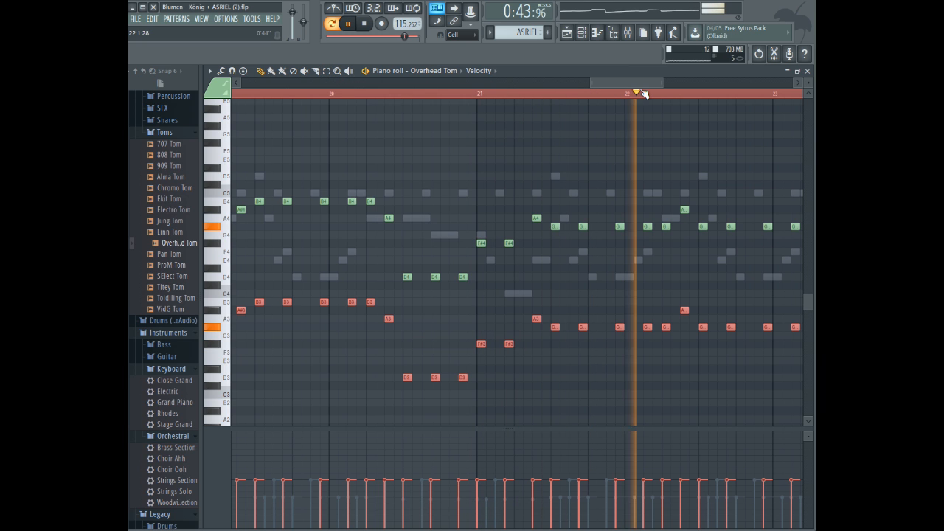
left_click_drag(654, 84, 713, 78)
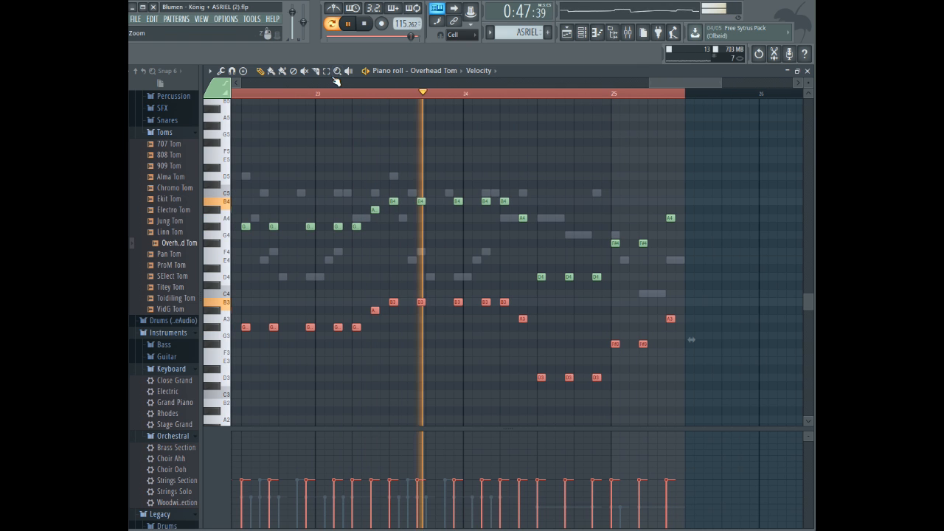
- Delete the lower-octave tom notes from the middle of bar 24 to the end of the phrase
left_click_drag(721, 283, 545, 422)
key("Delete")
key("space")
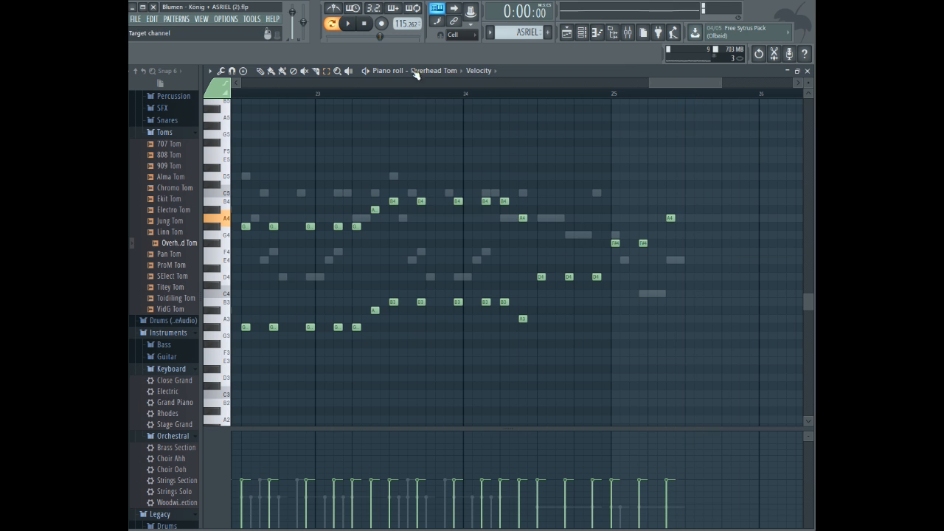
- Switch the piano roll to the Choir channel and play the pattern from late in bar 20
left_click(427, 71)
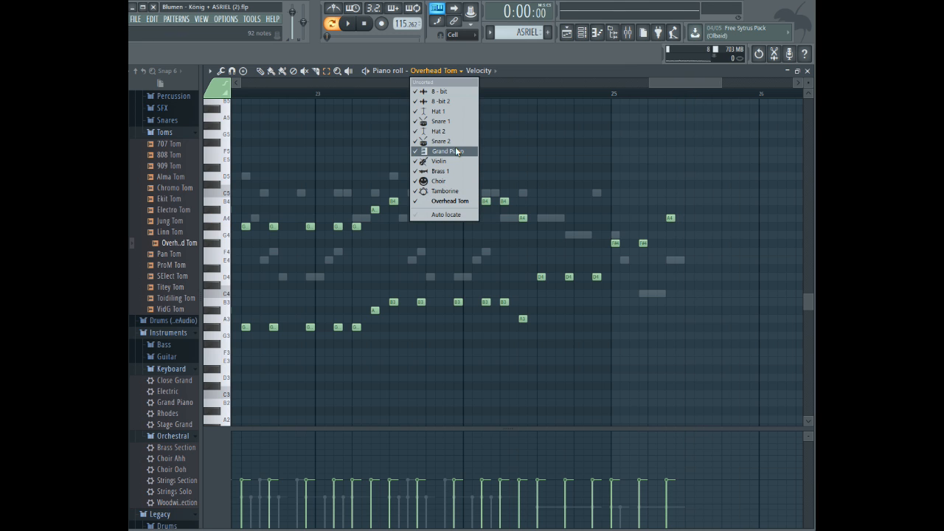
left_click(440, 181)
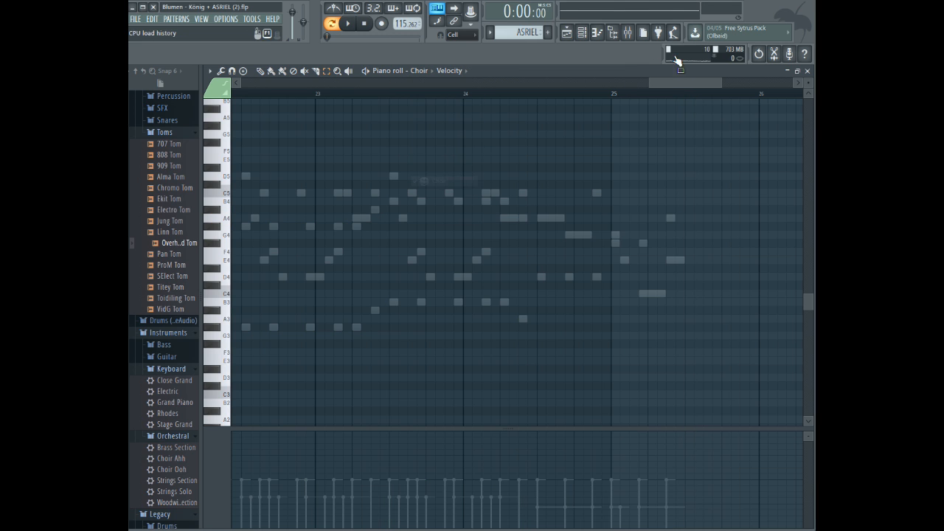
left_click_drag(681, 85, 641, 86)
left_click(292, 93)
key("space")
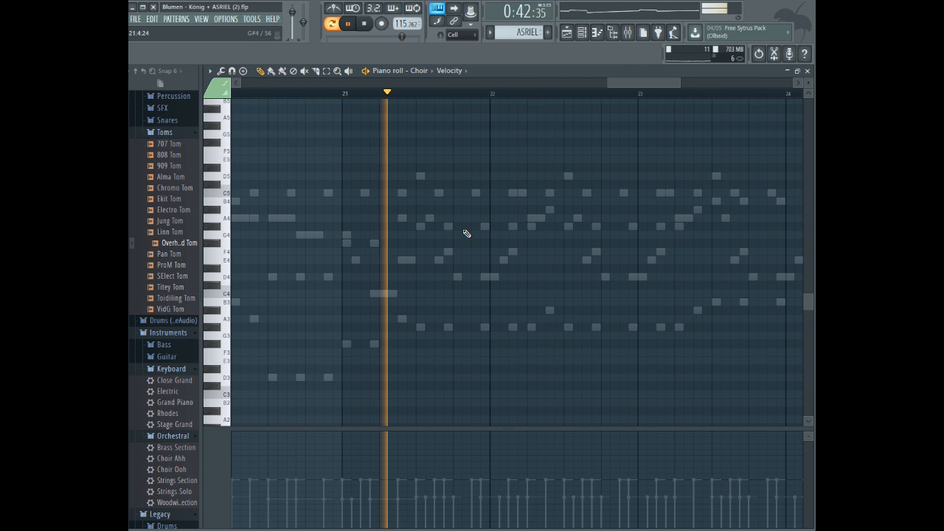
- Place a short F4 choir note in the middle of bar 21, raise its velocity, and play it
key("space")
left_click(419, 259)
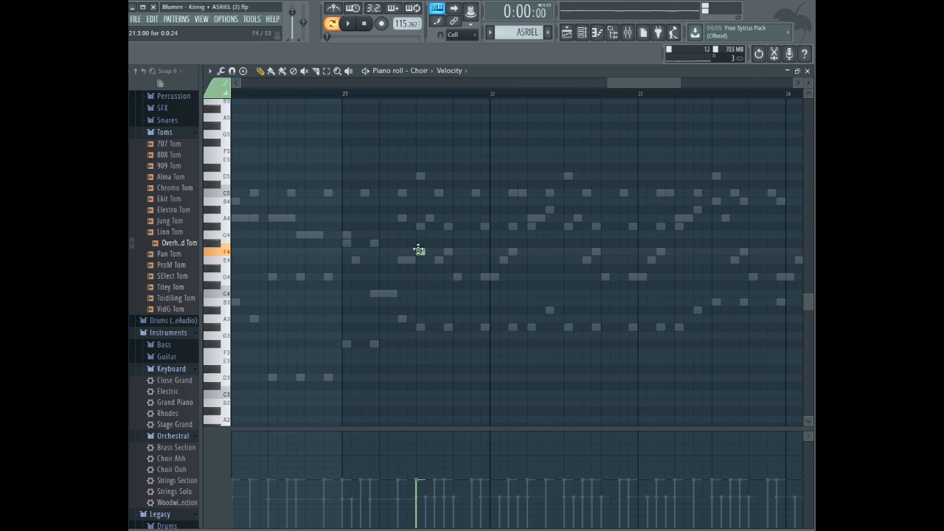
double_click(419, 250)
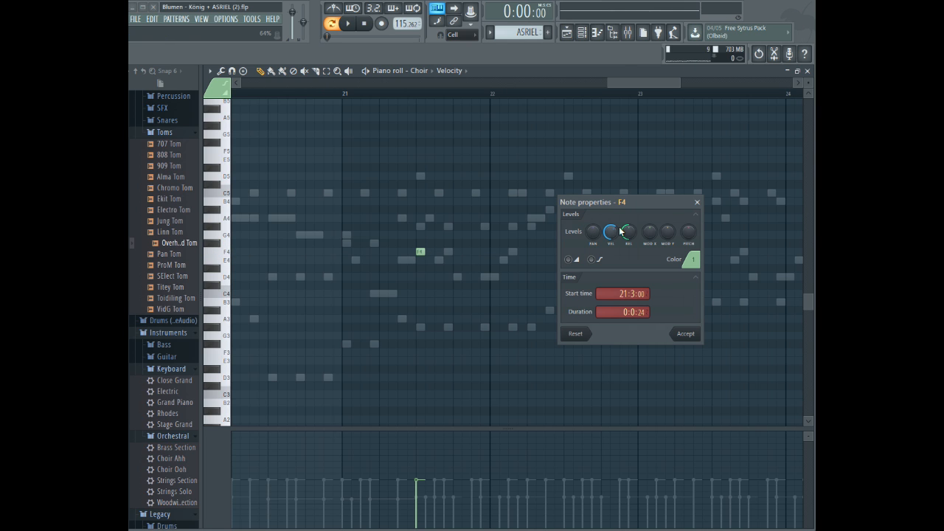
left_click(677, 336)
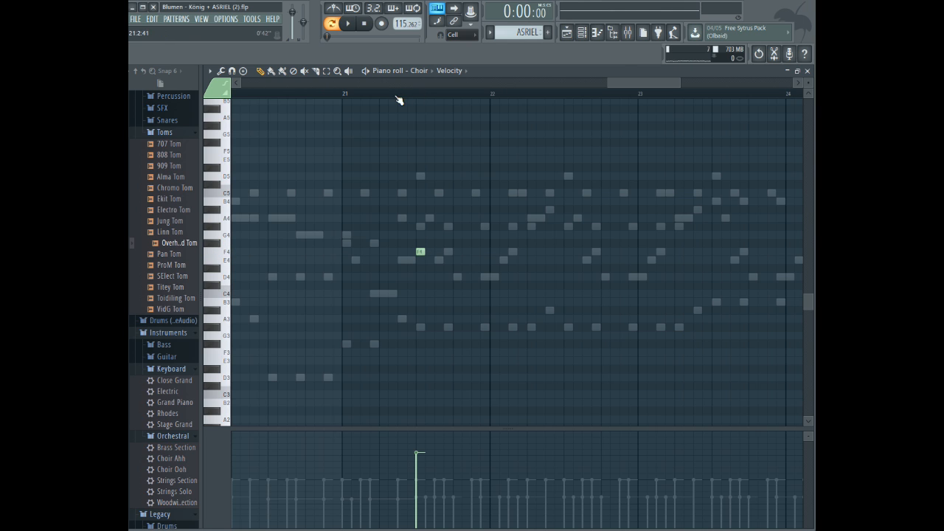
key("space")
key("space")
- Continue the choir line into bar 22 with four more F4 notes and a closing G4, and play it
left_click(494, 252)
left_click(512, 251)
left_click(531, 235)
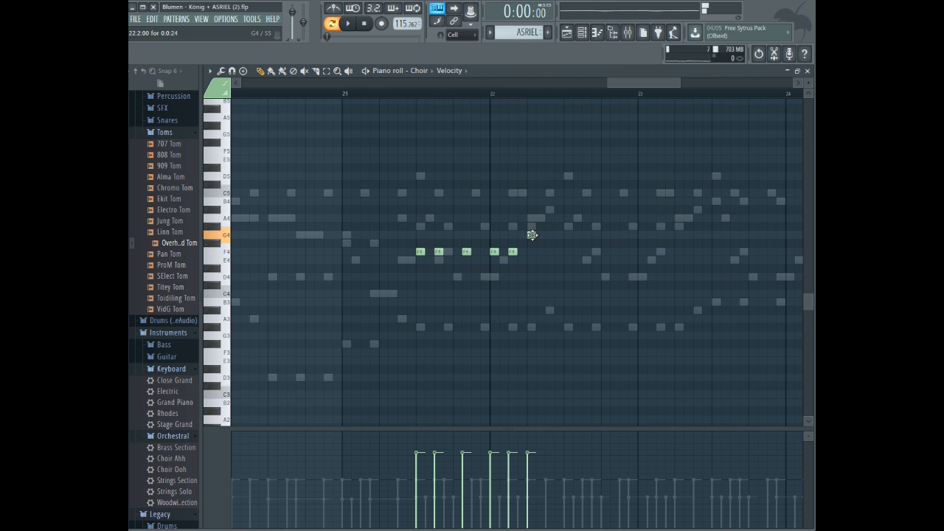
key("space")
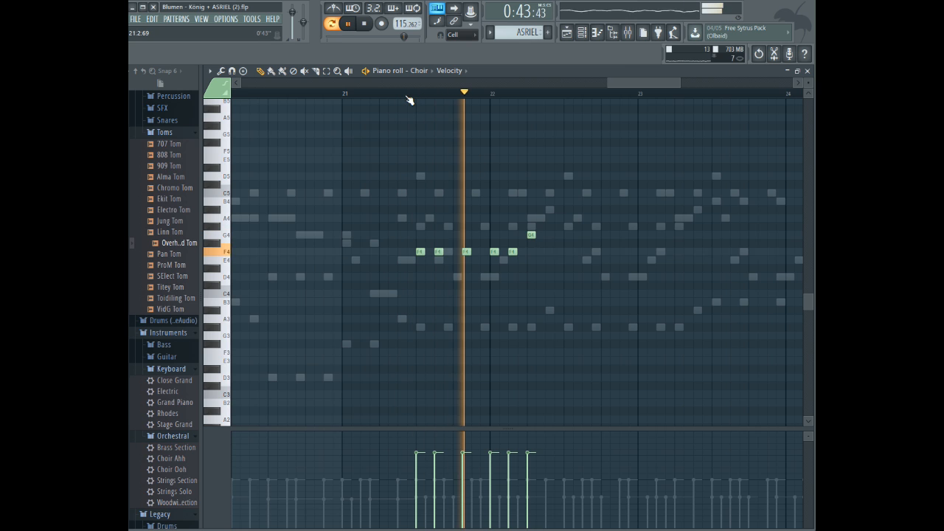
key("space")
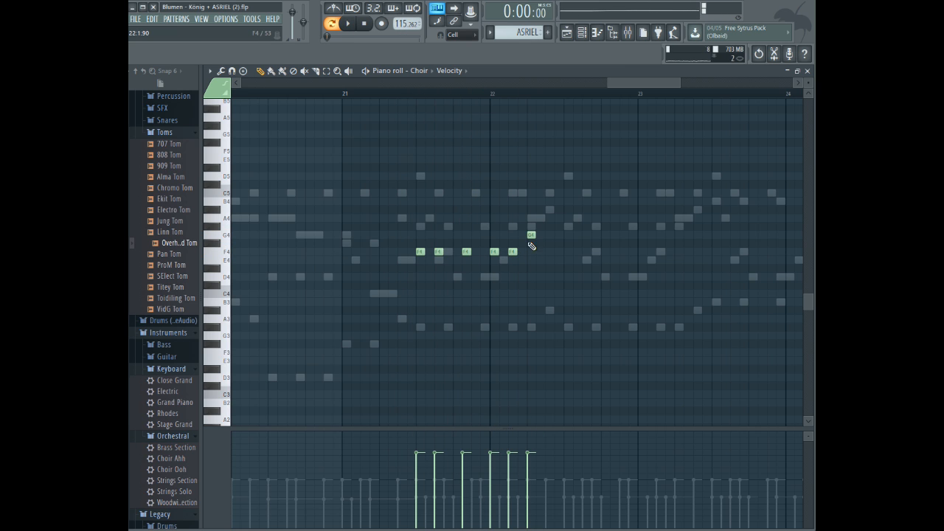
- Shift the choir notes after the first one later in bars 21 and 22 to match the tom rhythm, checking by playback
left_click_drag(519, 251, 522, 251)
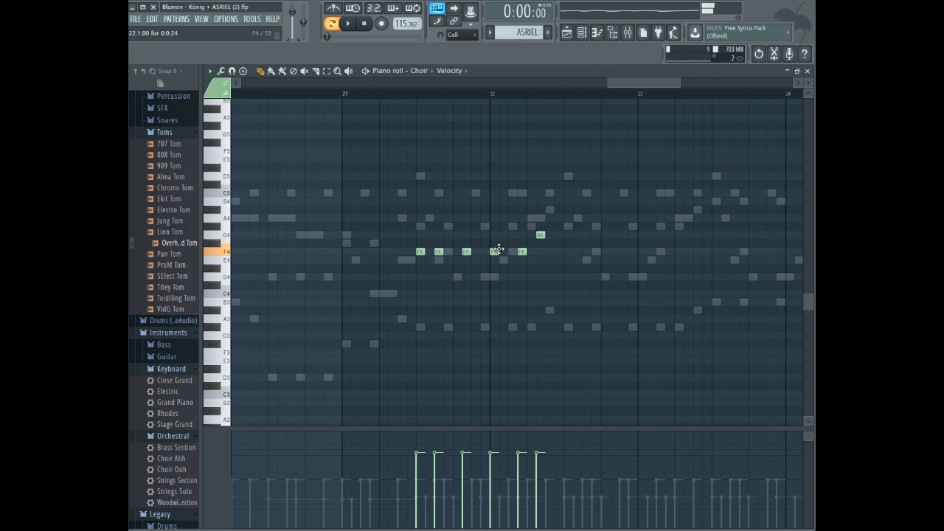
key("space")
key("space")
left_click_drag(466, 251, 475, 251)
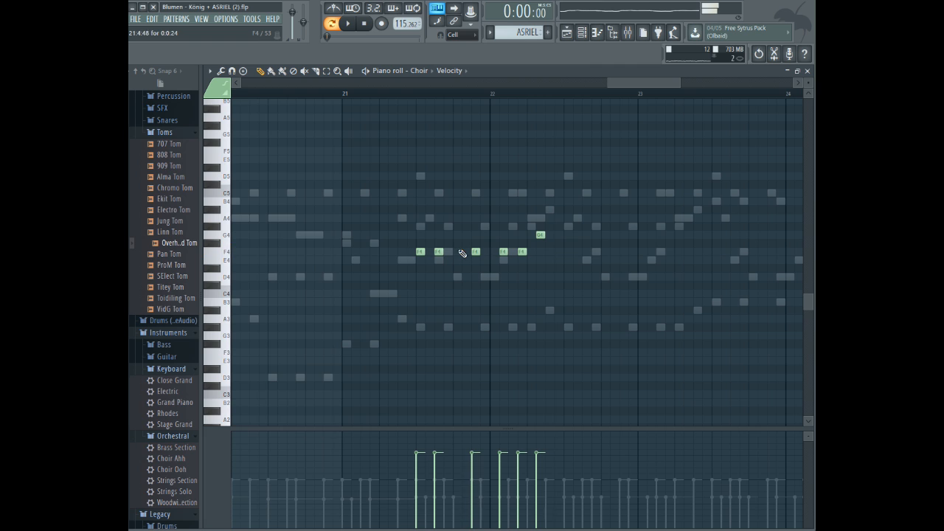
left_click(415, 93)
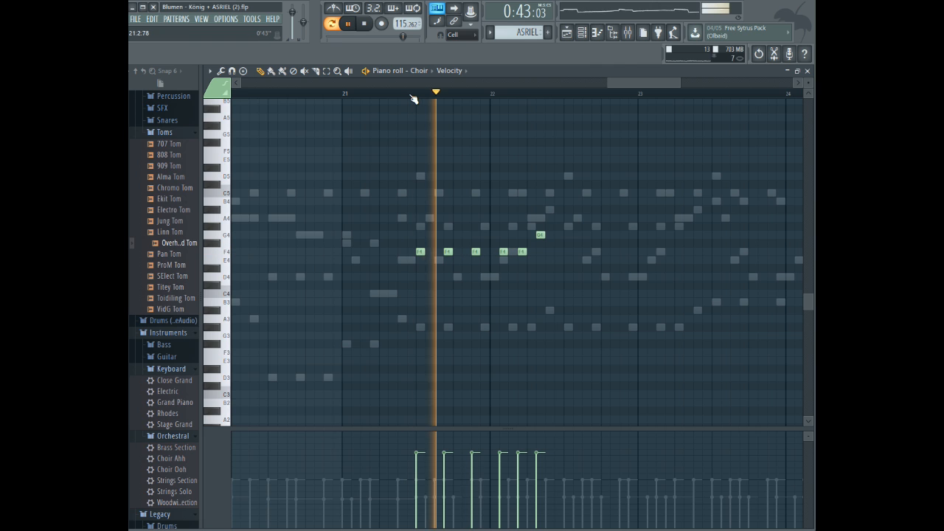
left_click_drag(476, 254, 485, 253)
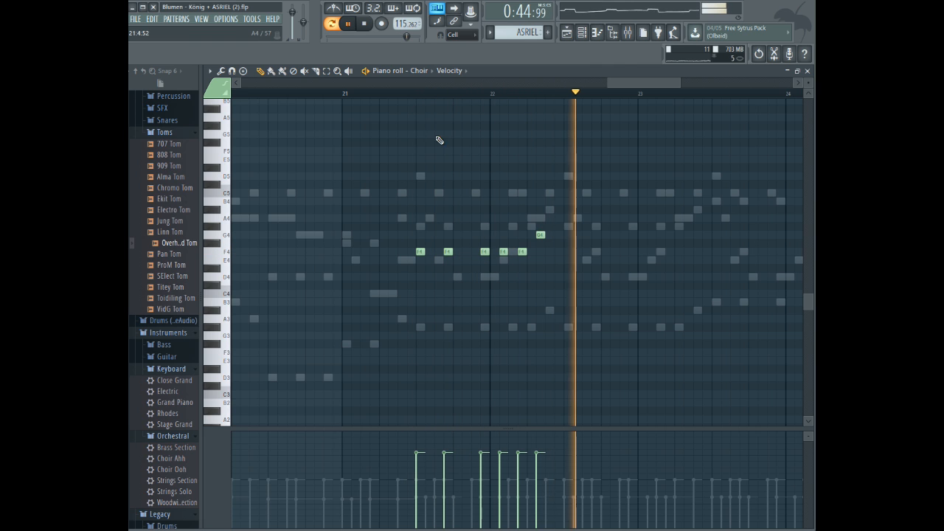
left_click(402, 93)
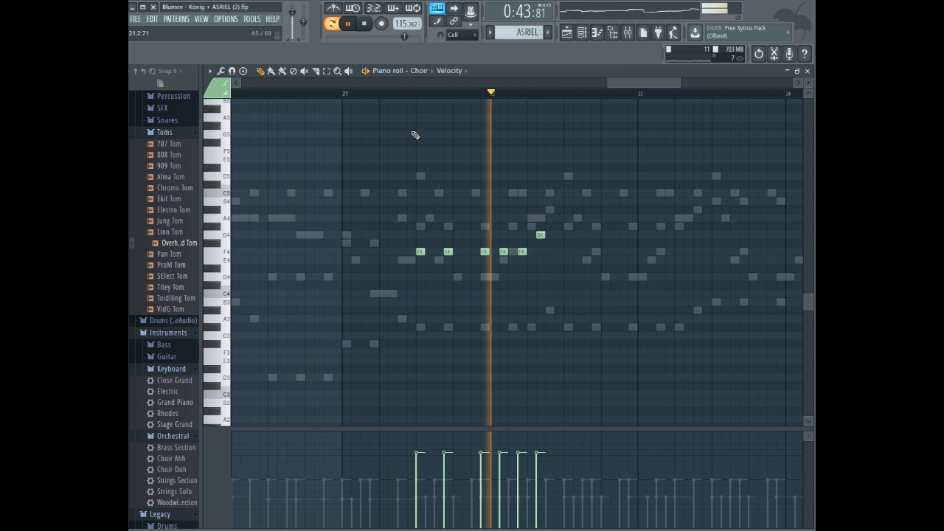
key("space")
mouse_move(523, 251)
left_mouse_down()
mouse_move(545, 233)
mouse_move(511, 251)
left_mouse_up()
left_click(410, 93)
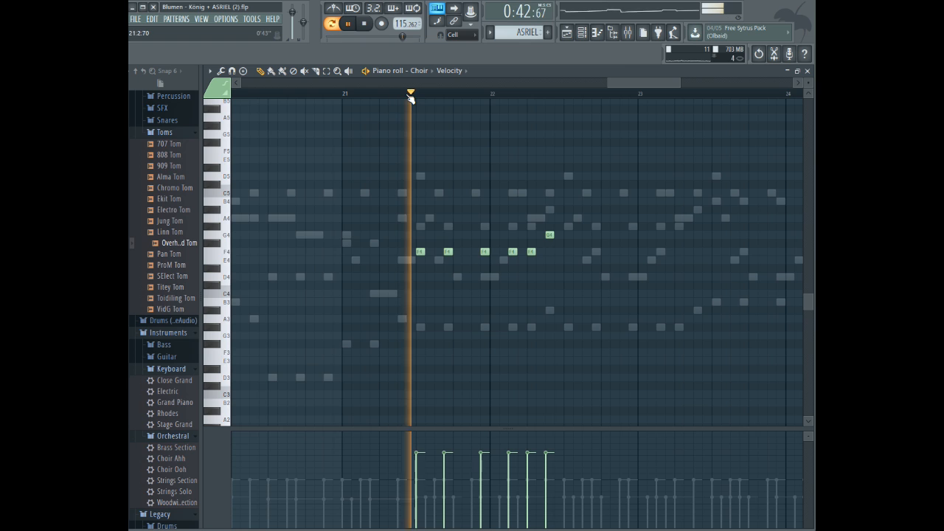
key("space")
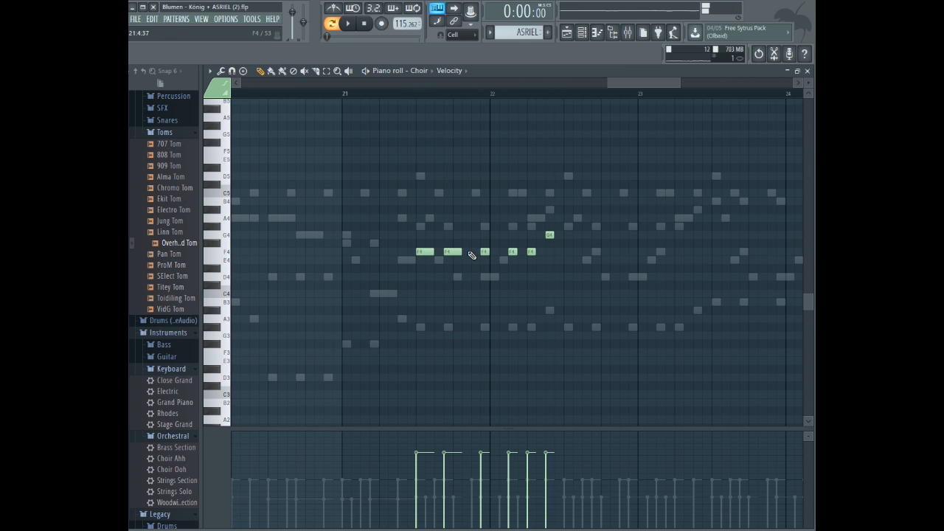
- Lengthen the choir notes to double length, keeping the fourth F4 short, and play the phrase
left_click(488, 253)
left_click(532, 252)
left_click(409, 93)
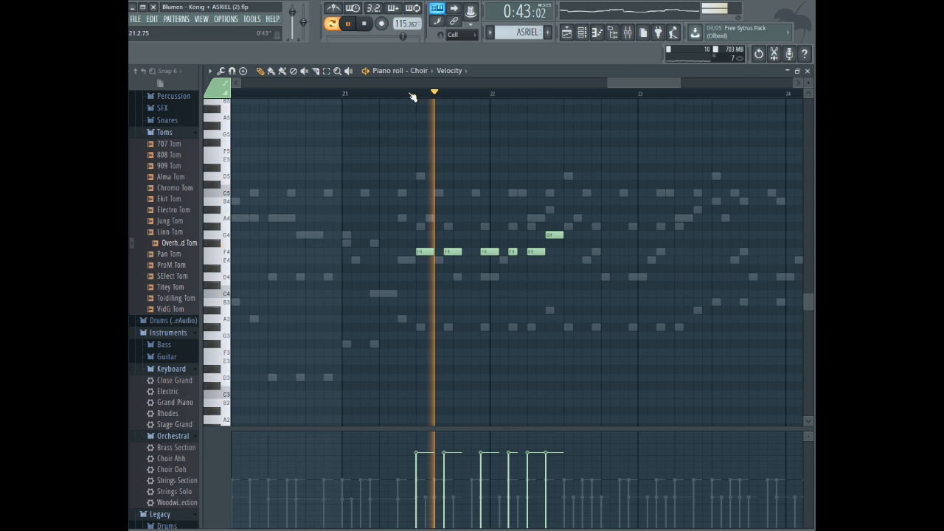
key("space")
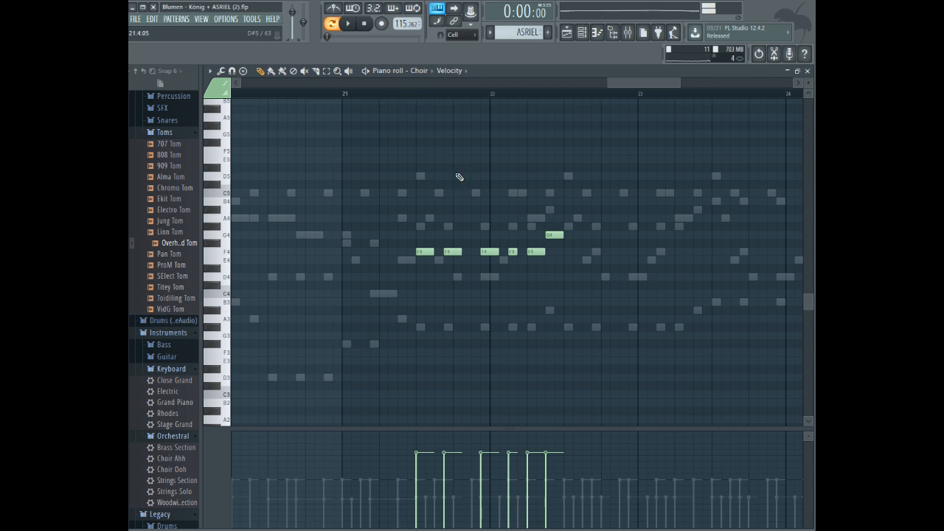
key("ctrl+a")
key("ctrl+v")
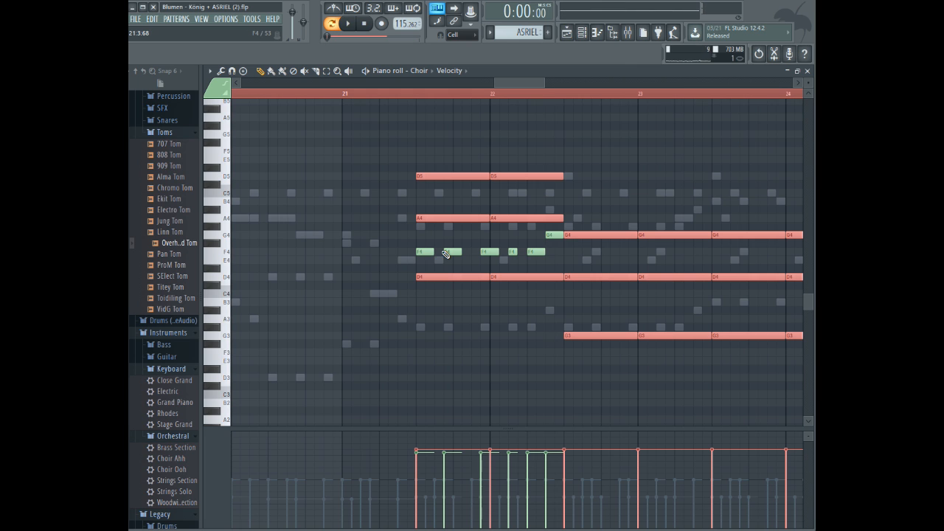
key("Delete")
- Duplicate the six-note choir phrase one bar later, starting in the middle of bar 22, and play both phrases
left_click_drag(344, 103, 582, 276)
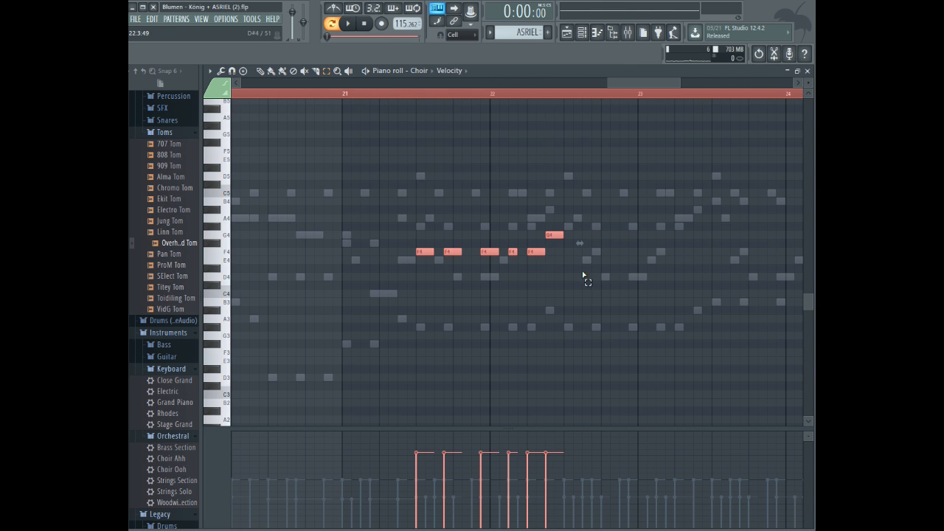
left_click_drag(428, 252, 578, 259)
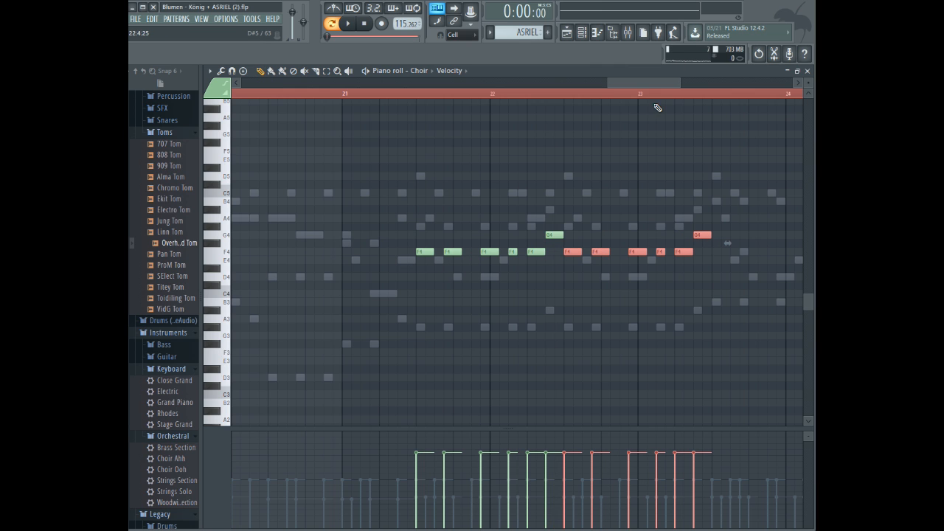
left_click_drag(679, 78, 691, 122)
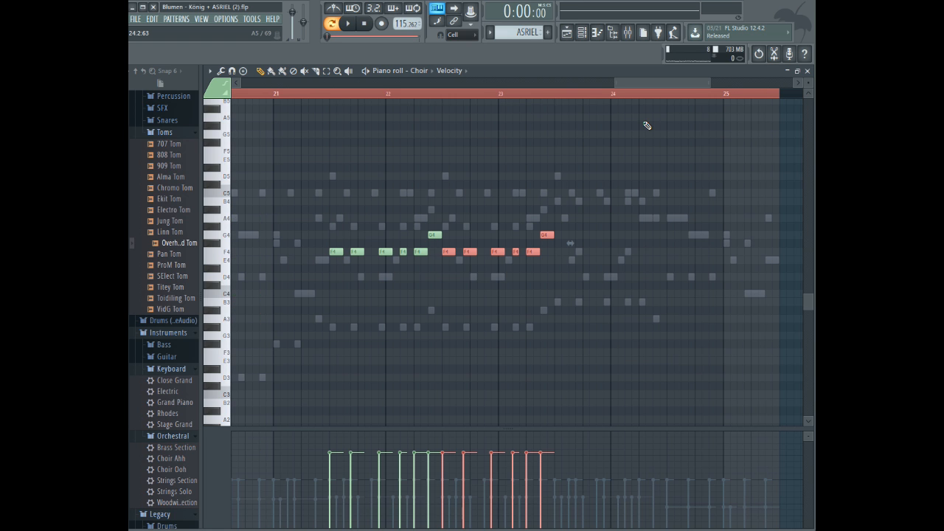
left_click(315, 96)
key("space")
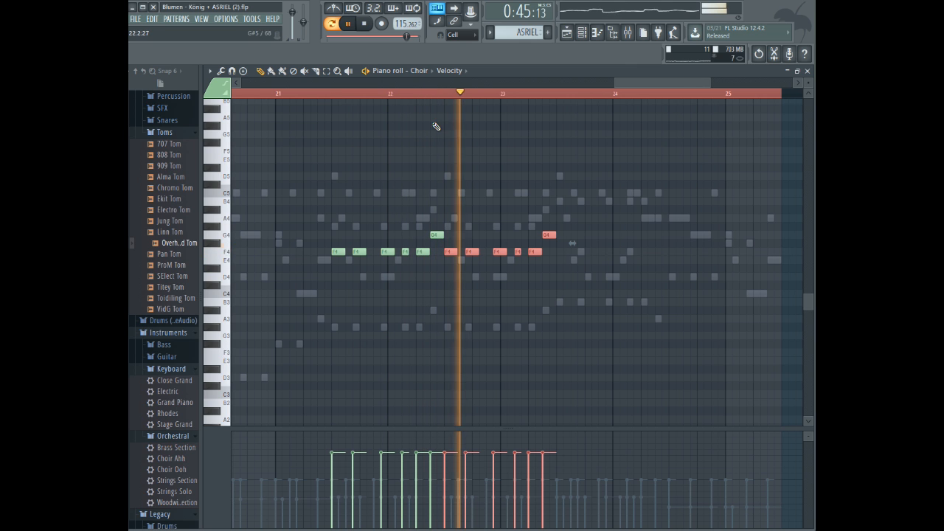
key("space")
- Paste another copy of the choir phrase at the middle of bar 23, transposed up so it starts on A4
left_click_drag(710, 84, 689, 83)
left_click(496, 211)
right_click(504, 212)
key("ctrl+v")
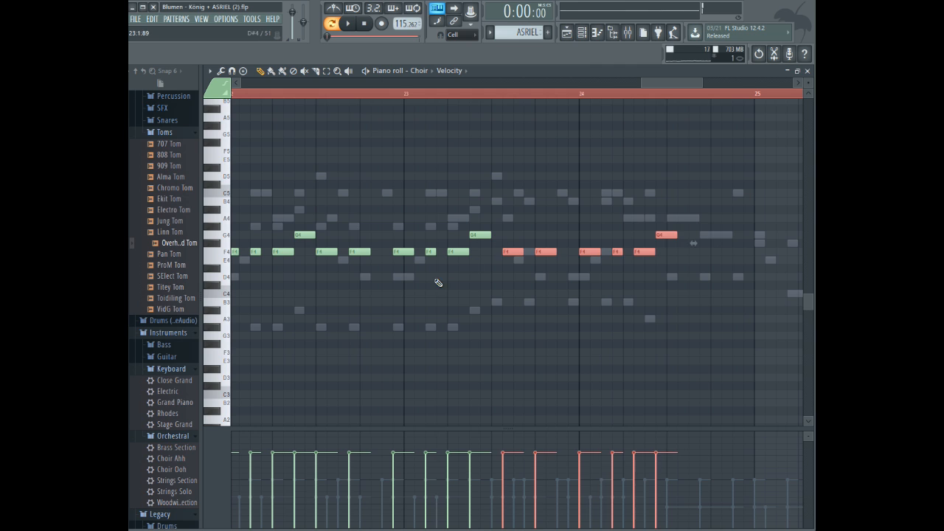
left_click_drag(513, 251, 502, 217)
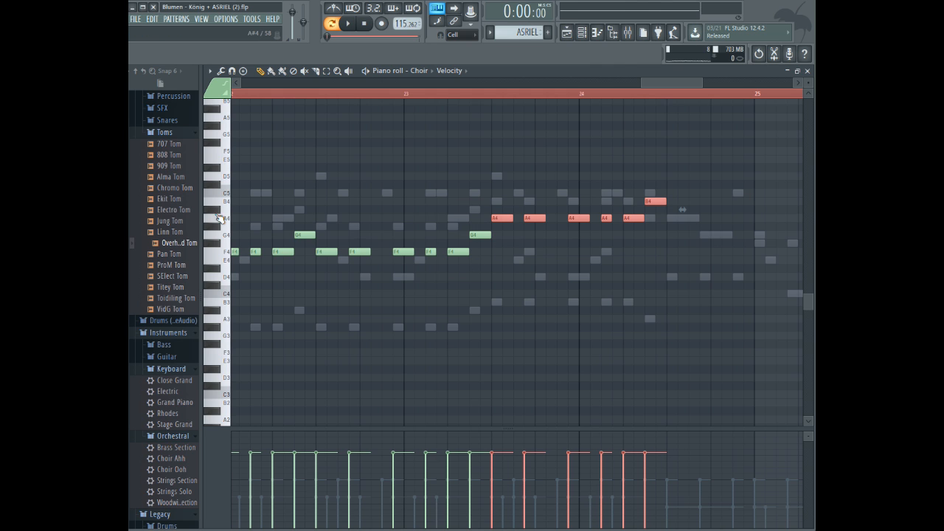
- Replace the last note of the third choir phrase with G4 and play from early in bar 23
left_click(655, 234)
right_click(652, 202)
left_click(440, 97)
key("space")
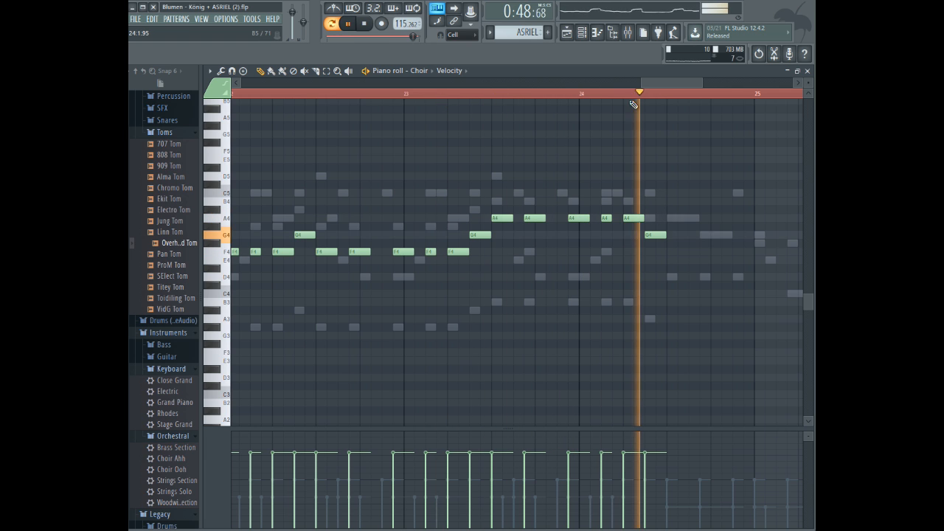
- Duplicate the entire choir line an octave lower, starting on F3 in the middle of bar 21, and play both voices
key("space")
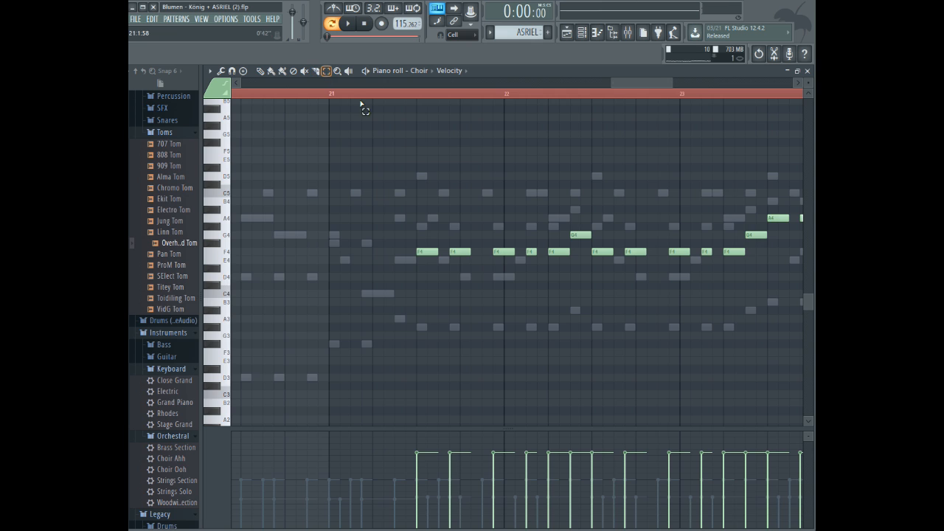
left_click_drag(424, 170, 802, 336)
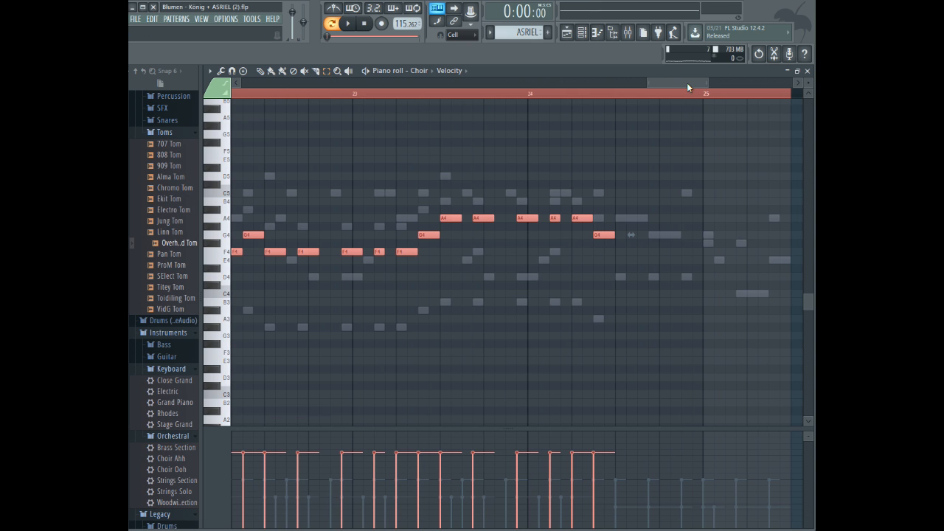
left_click_drag(686, 82, 654, 88)
scroll(523, 231, "down", 3)
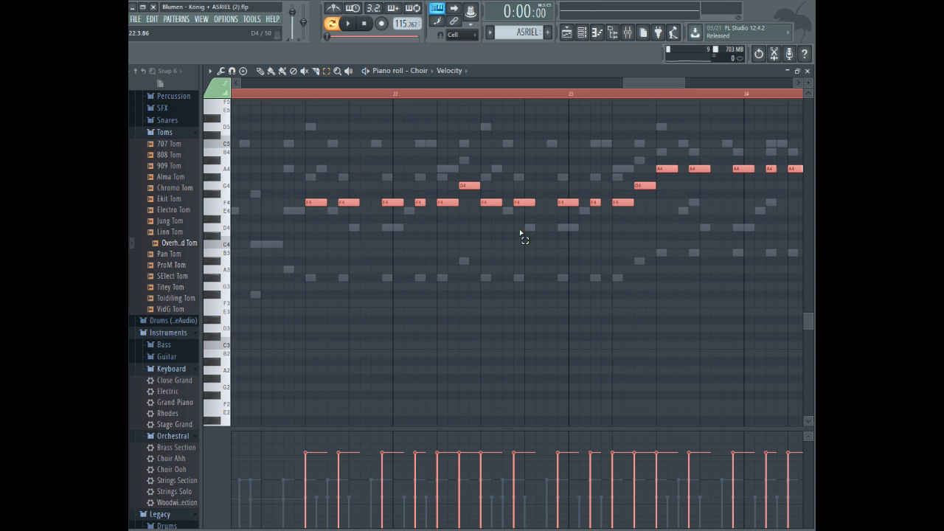
left_click(259, 72)
key("ctrl+v")
left_click_drag(497, 201, 323, 305)
left_click(309, 95)
key("space")
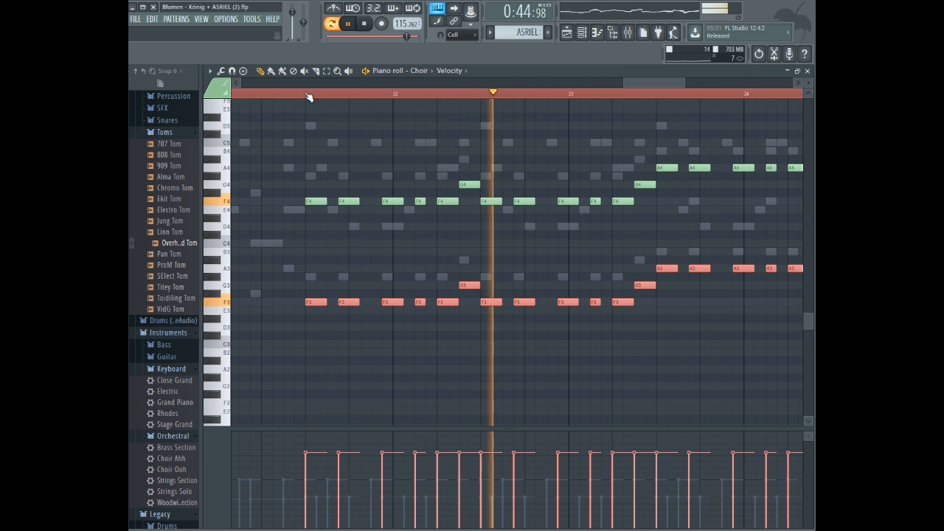
key("space")
- Paste a third copy of the choir line starting on C4 in the middle of bar 21, then play and save the project
key("ctrl+v")
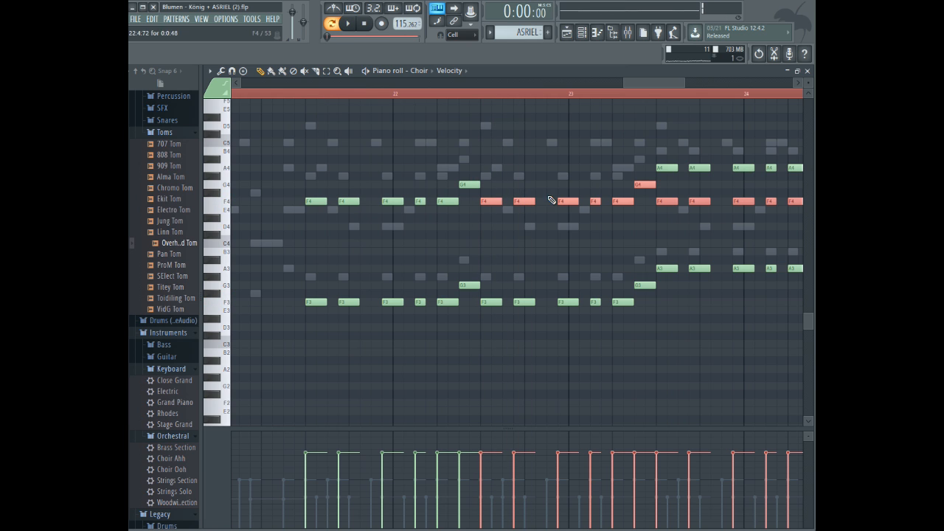
left_click_drag(496, 202, 325, 242)
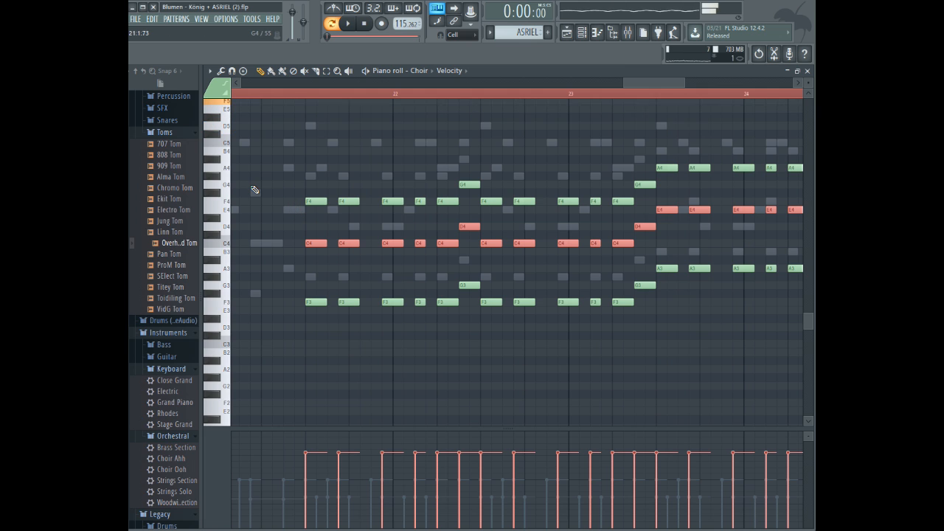
scroll(255, 189, "up", 2)
left_click(222, 172)
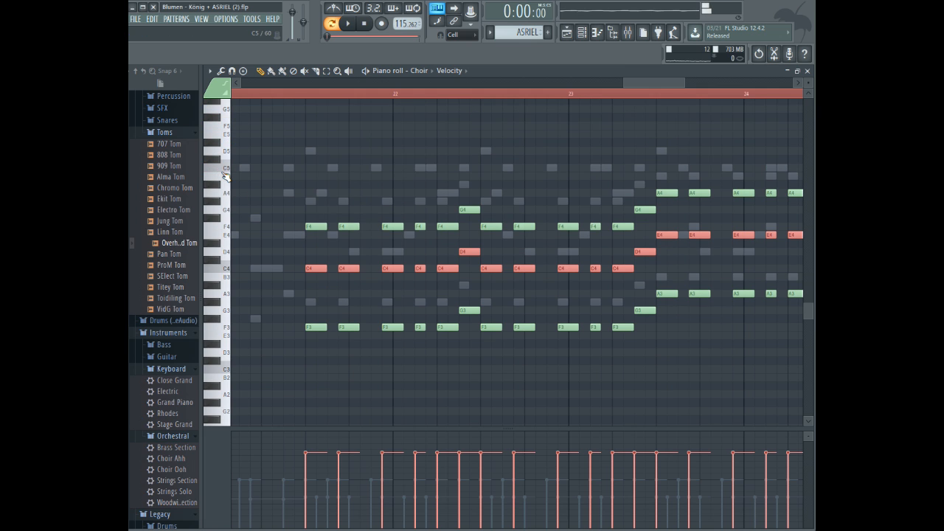
key("space")
key("ctrl+s")
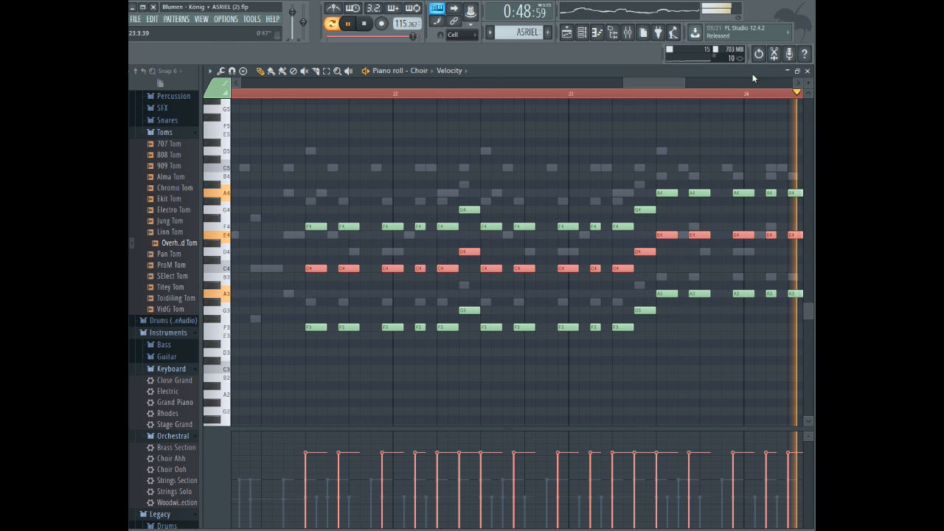
- Play the pattern from the middle of bar 17 towards the new choir section
left_click_drag(680, 80, 605, 94)
key("space")
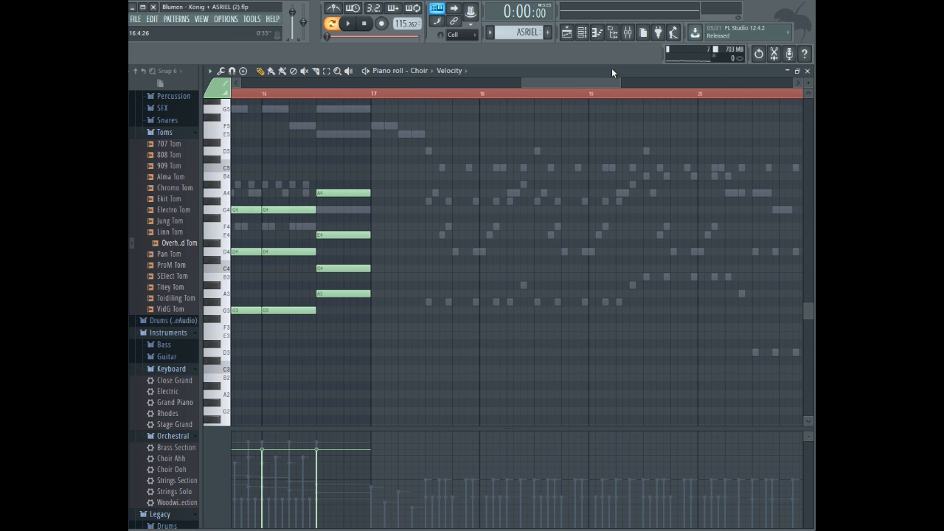
left_click(428, 98)
key("space")
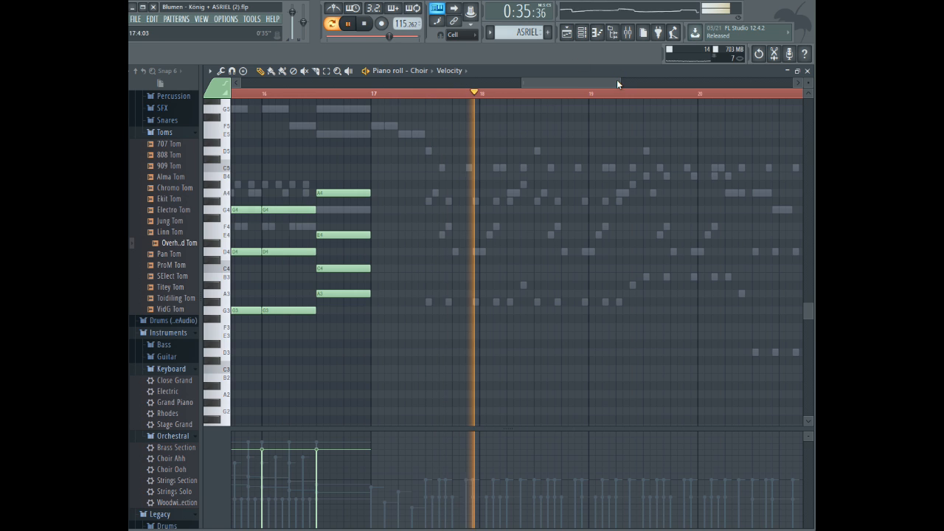
left_click_drag(621, 81, 666, 79)
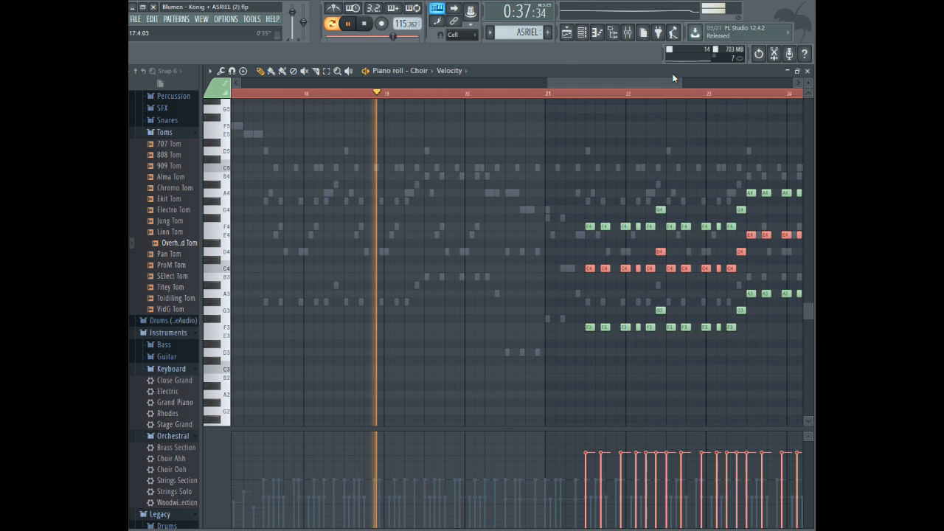
- Switch the piano roll to the 8-bit channel and clear the timeline selection, letting the pattern play to its end
left_click(420, 73)
left_click(440, 92)
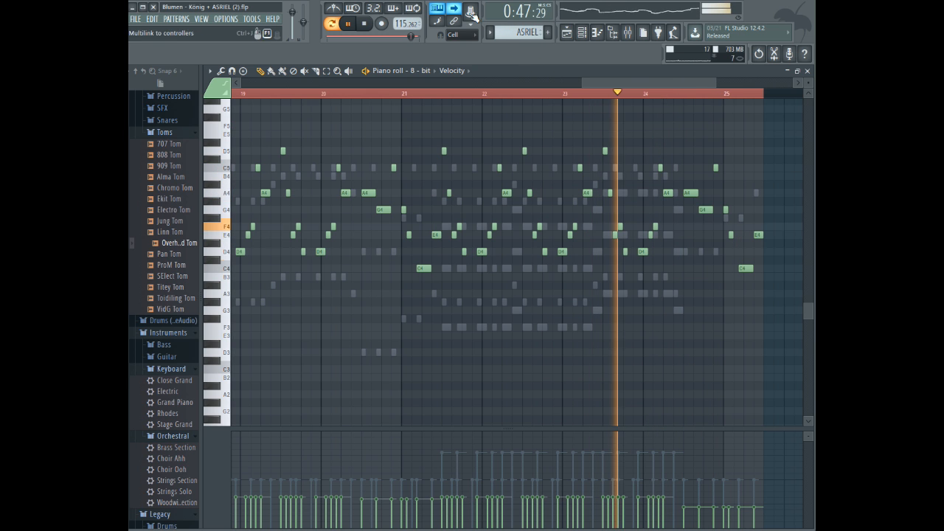
left_click(328, 71)
left_click(330, 101)
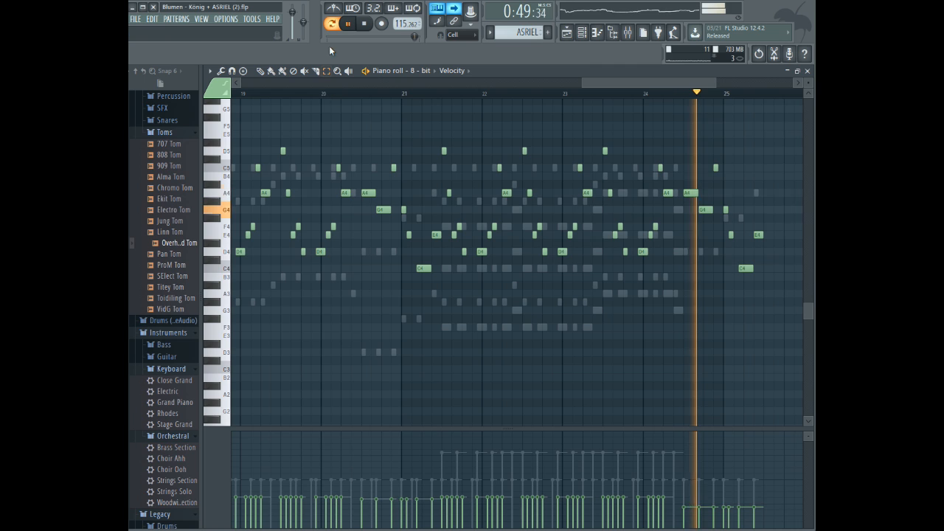
key("space")
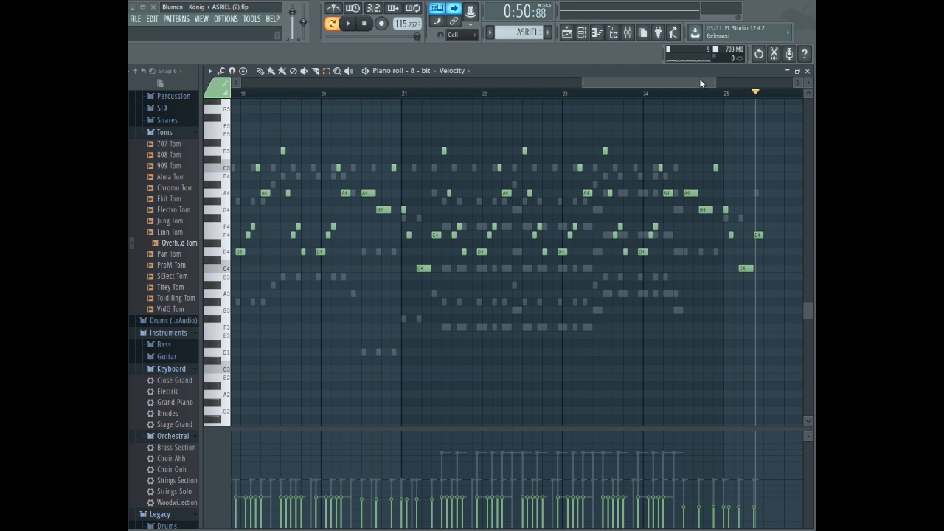
scroll(676, 87, "left", 6)
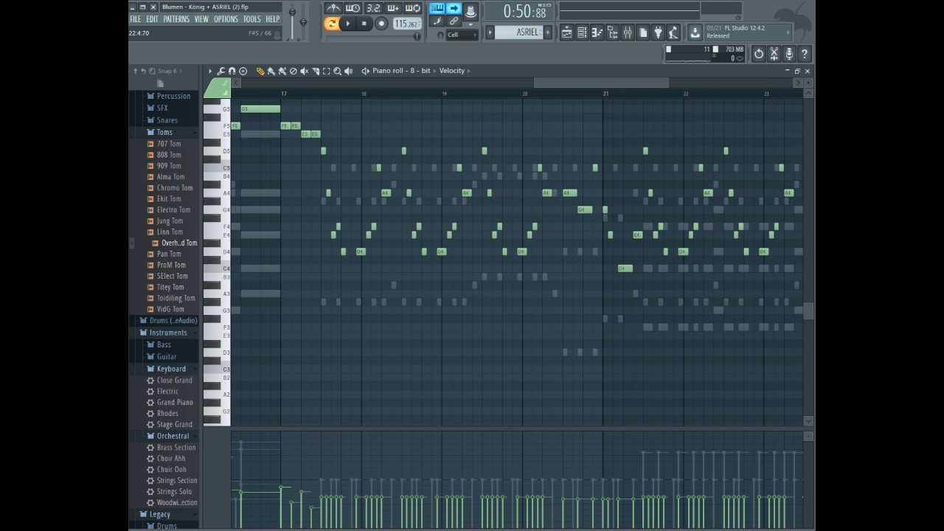
- Open the channel rack and enter Toms as the new name of the Overhead Tom channel
left_click(422, 70)
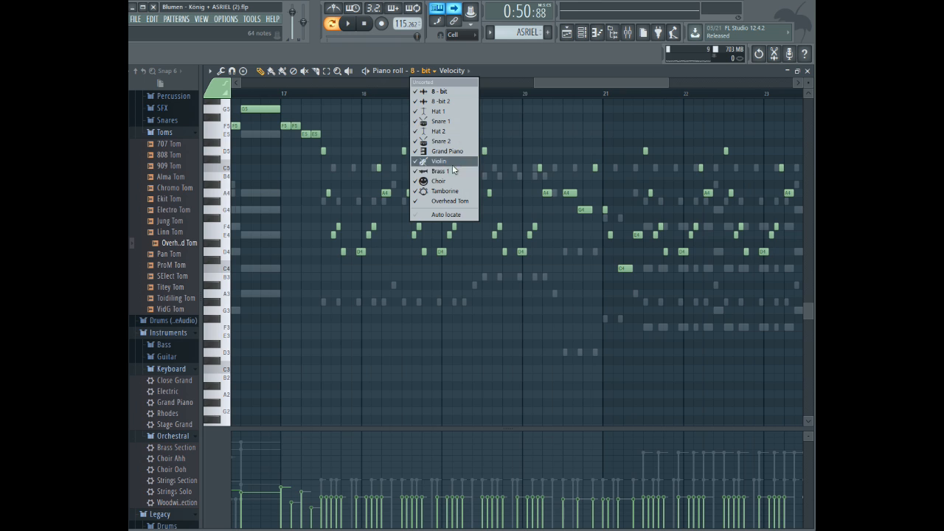
left_click(610, 37)
right_click(367, 452)
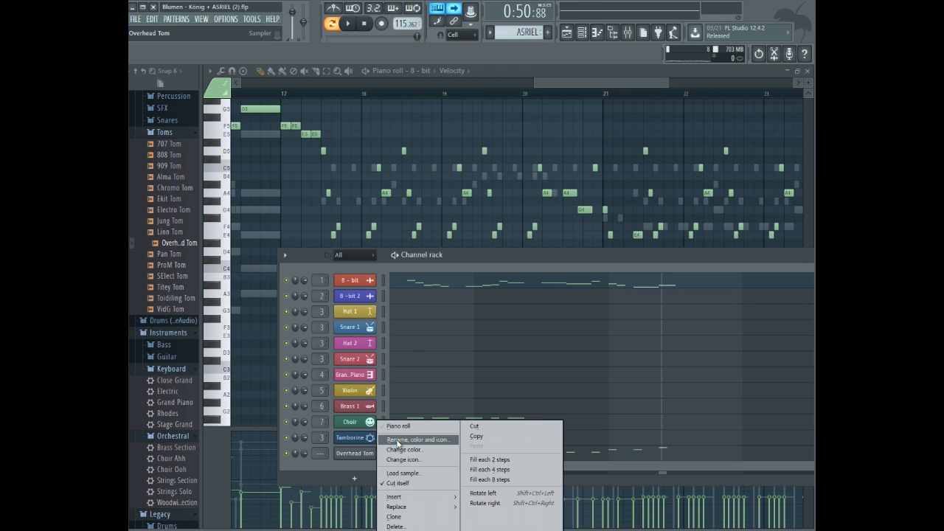
left_click(413, 439)
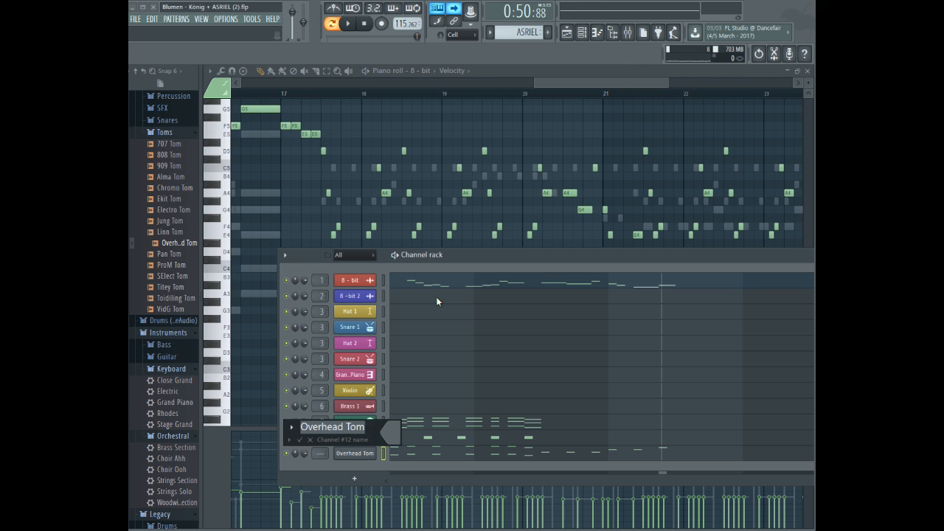
type("Tom")
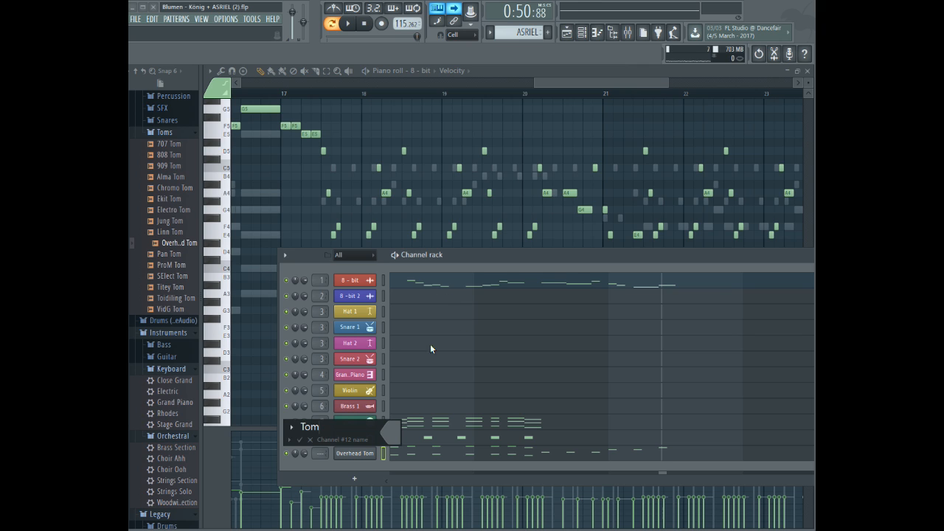
type("s")
- Give the Toms channel a yellow colour and a drum icon, and accept the changes
left_click(394, 438)
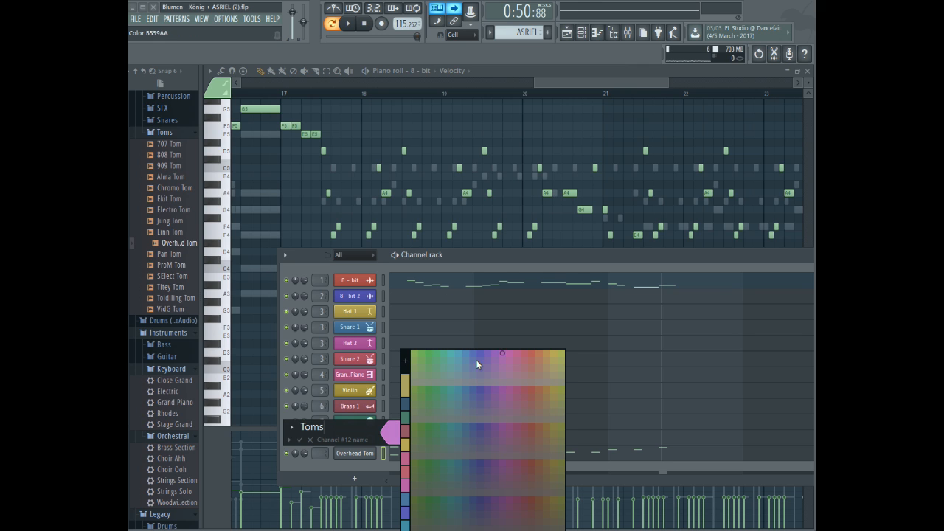
left_click(400, 377)
left_click(292, 427)
left_click(339, 338)
left_click(292, 426)
left_click(341, 359)
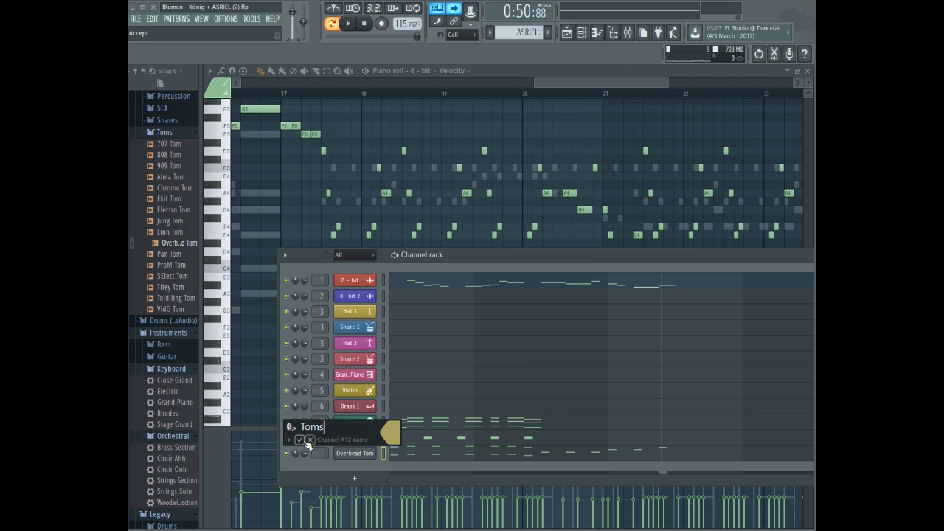
key("Return")
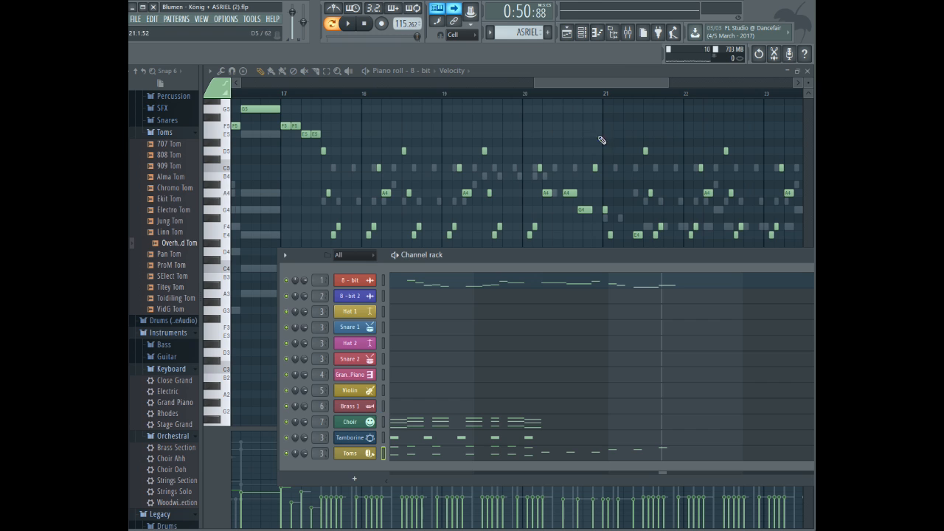
- Switch the piano roll to the Violin channel and add a two-beat F4 note in the middle of bar 17
left_click(559, 85)
left_click(425, 70)
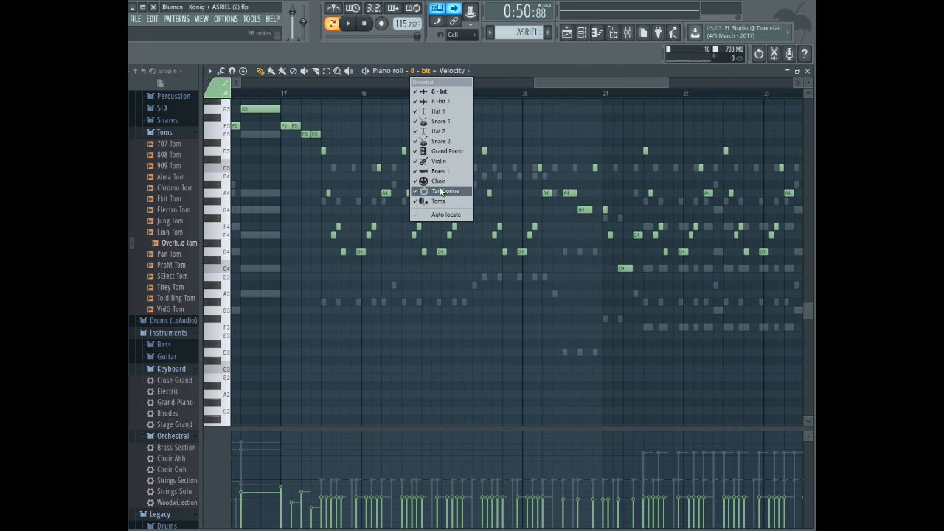
left_click(440, 162)
left_click(328, 95)
key("space")
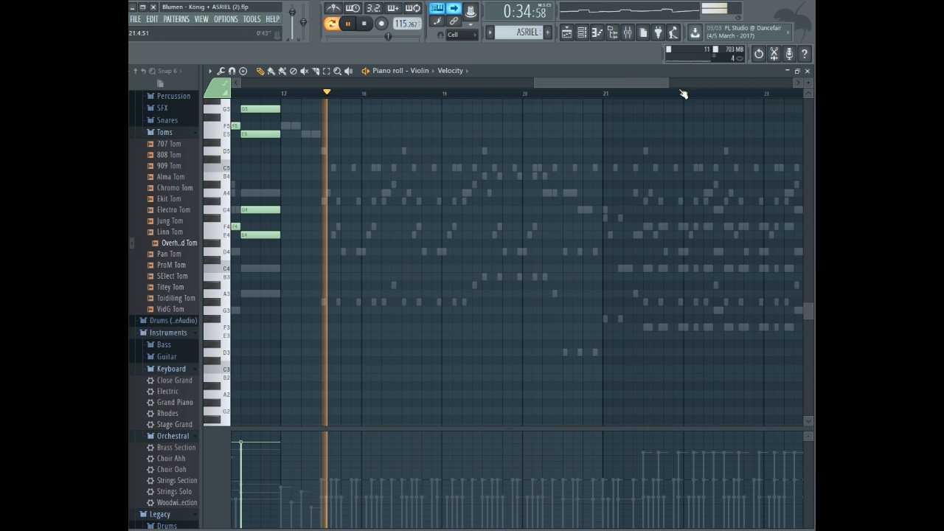
left_click_drag(668, 83, 598, 100)
key("space")
left_click_drag(435, 244, 432, 225)
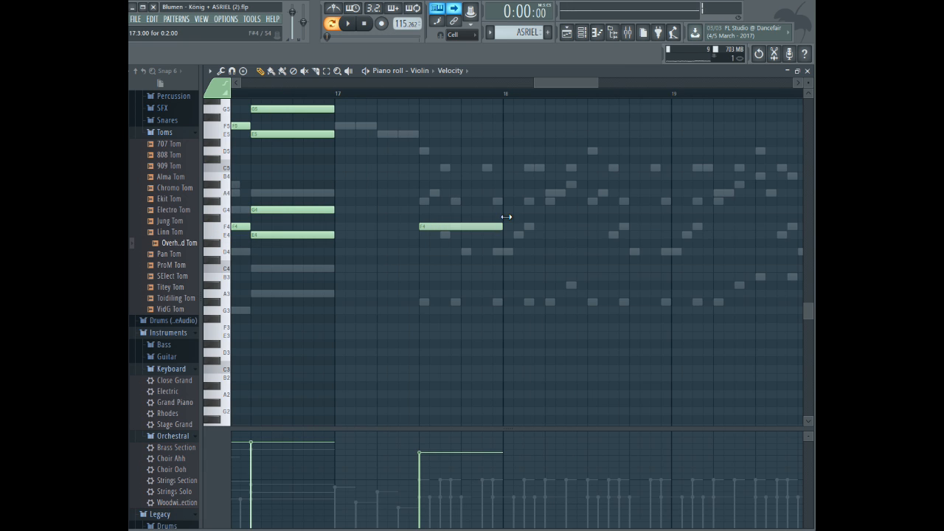
- Turn off auto-scrolling, play the violin part from bar 16, and remove the stray G#5 note before the F4
left_click(419, 102)
key("space")
left_click(452, 9)
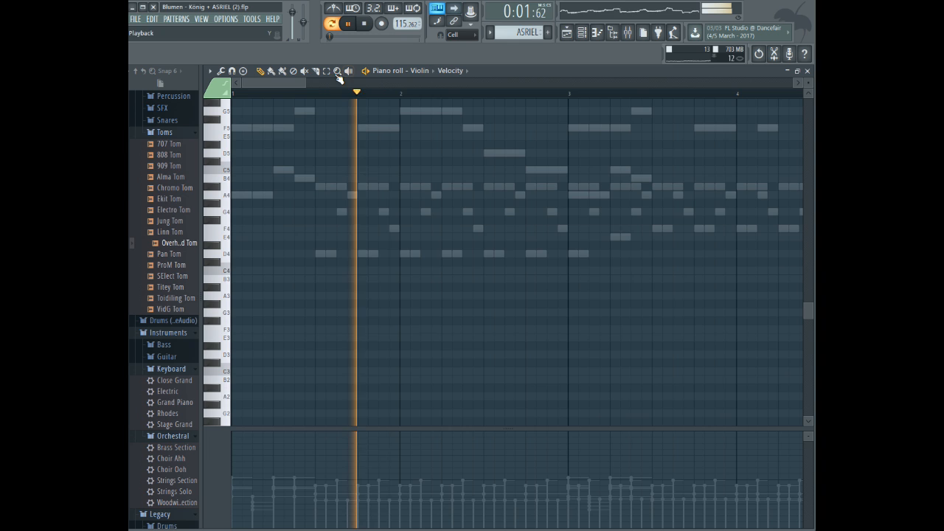
left_click_drag(300, 84, 589, 79)
left_click(545, 93)
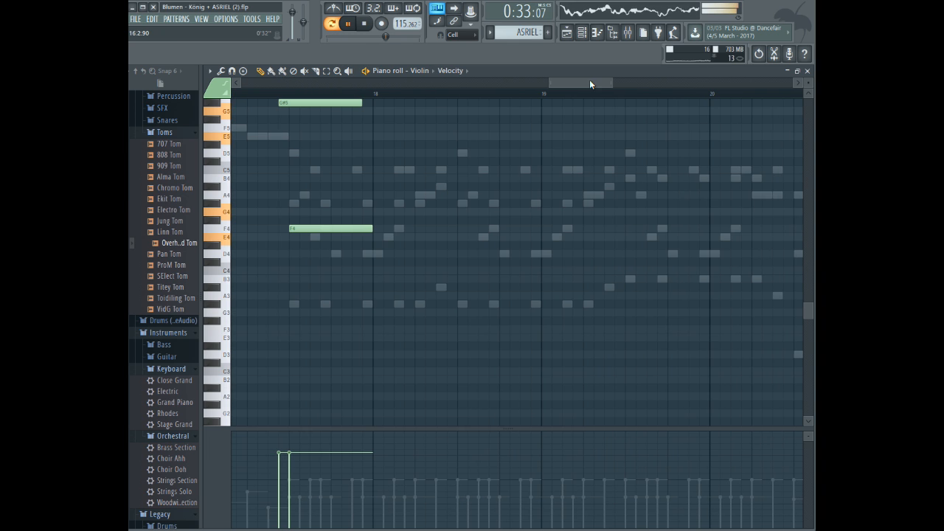
scroll(392, 141, "up", 2)
key("space")
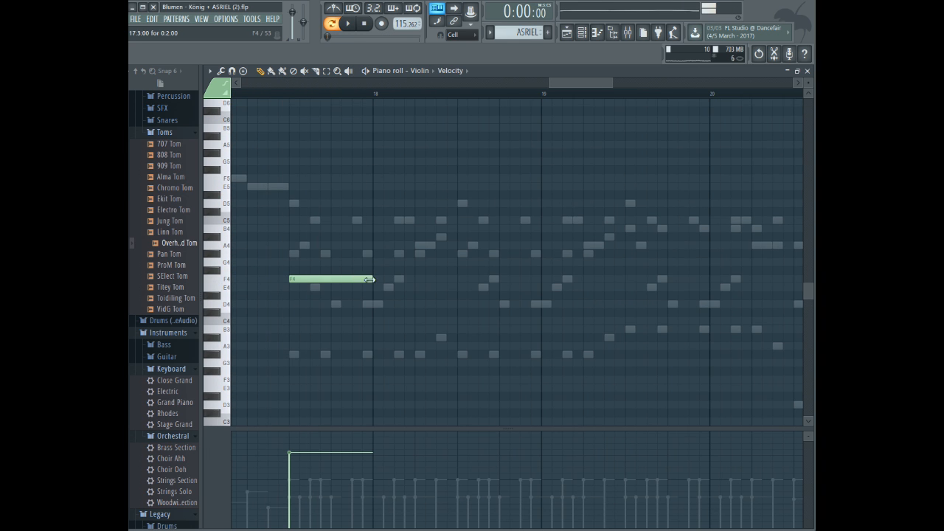
- Lengthen the violin F4 by half a beat into bar 18, add a half-beat G#4 right behind it, and play
left_click_drag(377, 254, 377, 263)
right_click(377, 264)
left_click(397, 254)
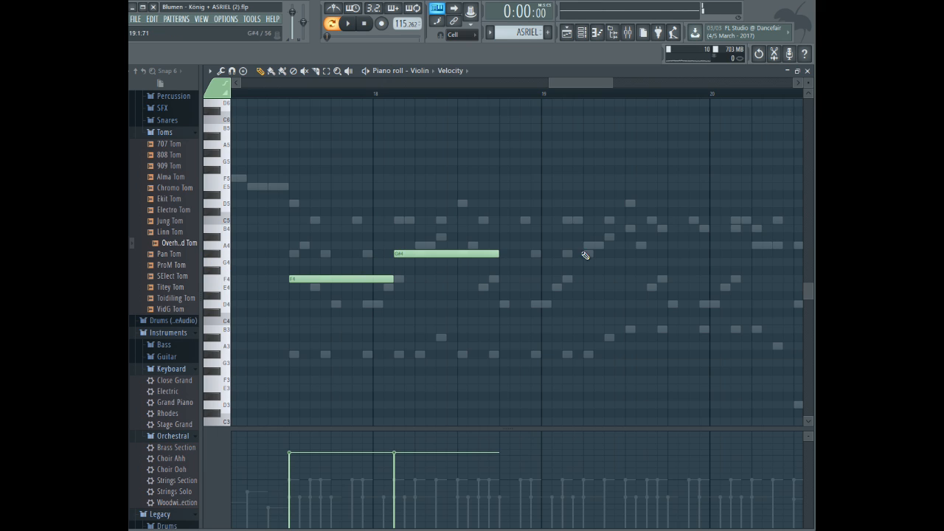
left_click_drag(498, 253, 411, 256)
key("space")
key("space")
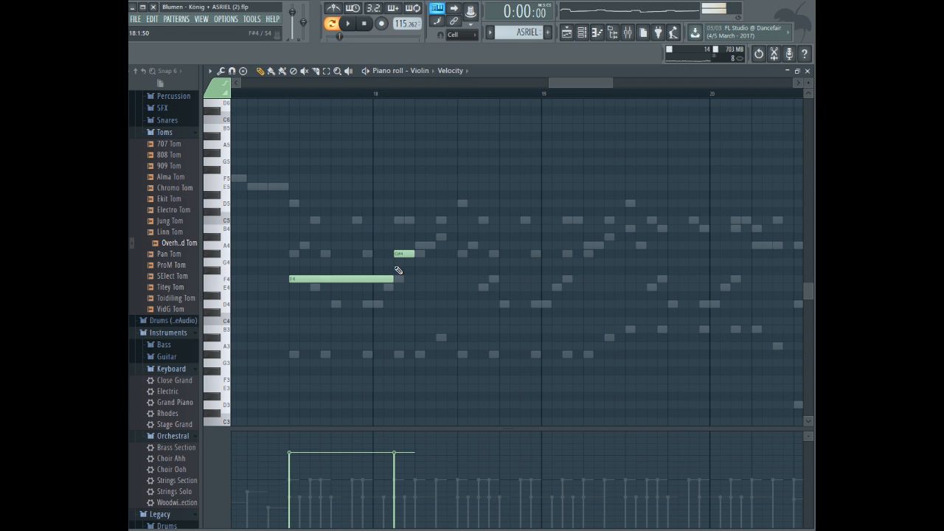
- Move the short violin note to G4 on beat 2 of bar 18, extend the F4 to three beats, and play
left_click_drag(399, 256, 420, 265)
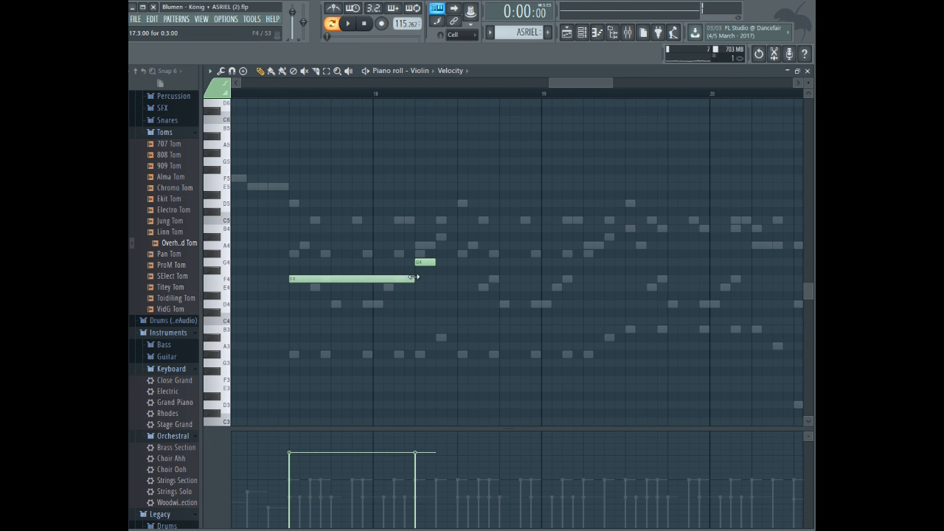
left_click(279, 92)
key("space")
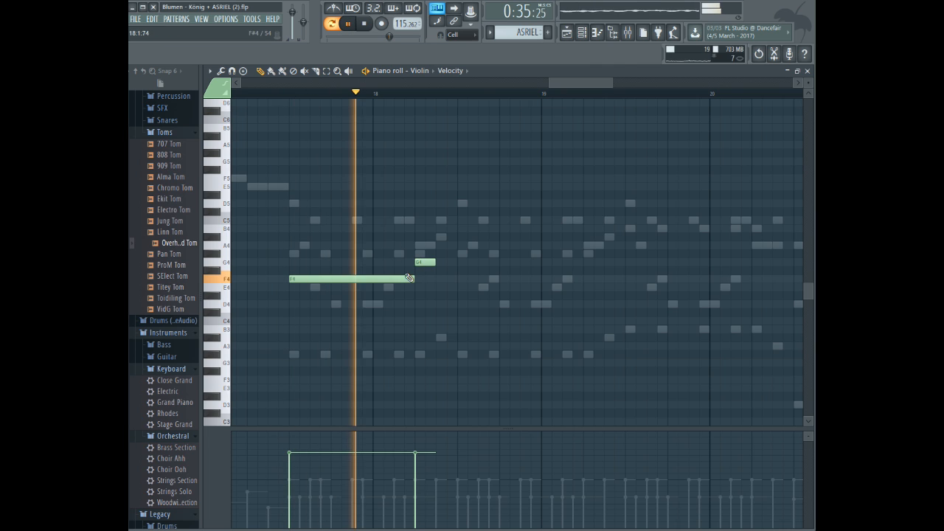
key("space")
- Shift the violin G4 a quarter beat later in bar 18, extend the F4 to meet it, and play
left_click_drag(418, 263, 428, 263)
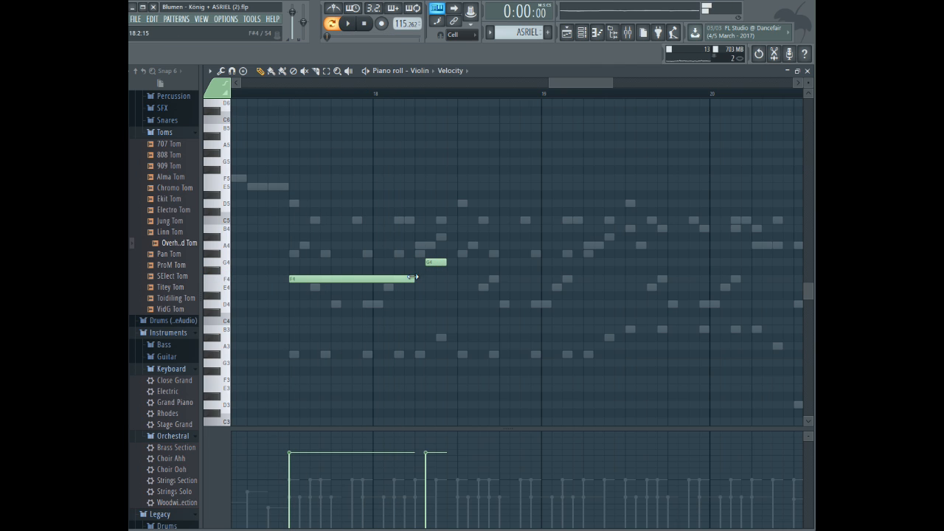
left_click(279, 92)
key("space")
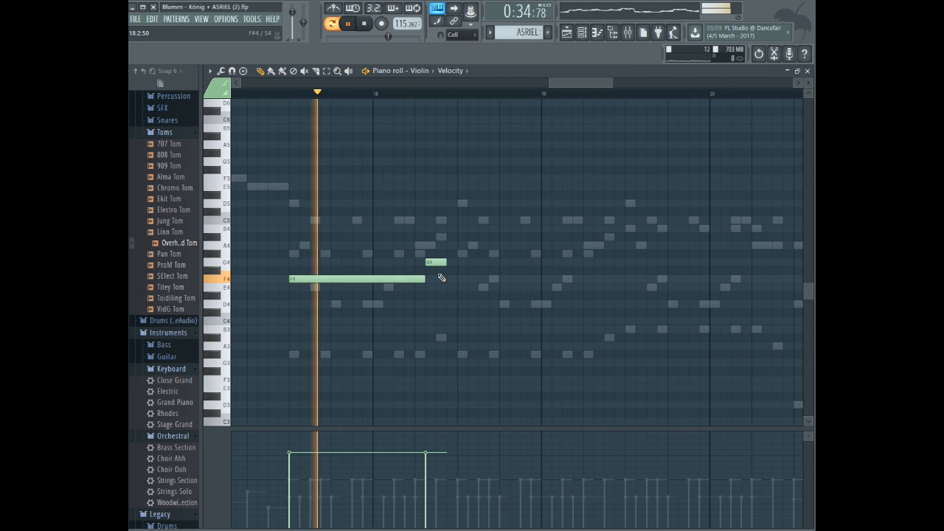
- Shift the G4 another quarter beat later, stretch the F4 to 3.5 beats, and add an equally long F4 on beat 3 of bar 18
left_click_drag(434, 262, 476, 276)
key("space")
left_click(456, 278)
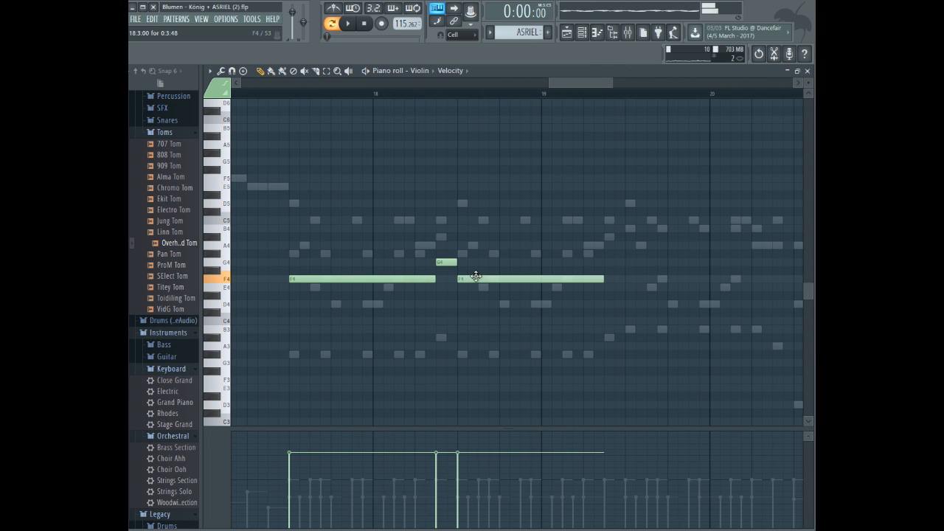
- Add a half-beat G4 behind the second violin F4 in bar 19, follow it with a 3.5-beat A4, and play
left_click(609, 262)
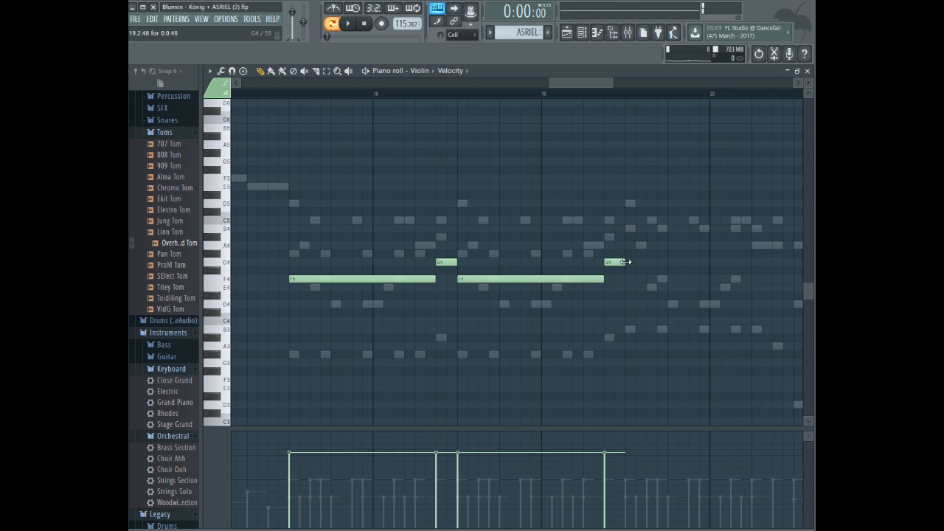
left_click(632, 246)
left_click(290, 95)
key("space")
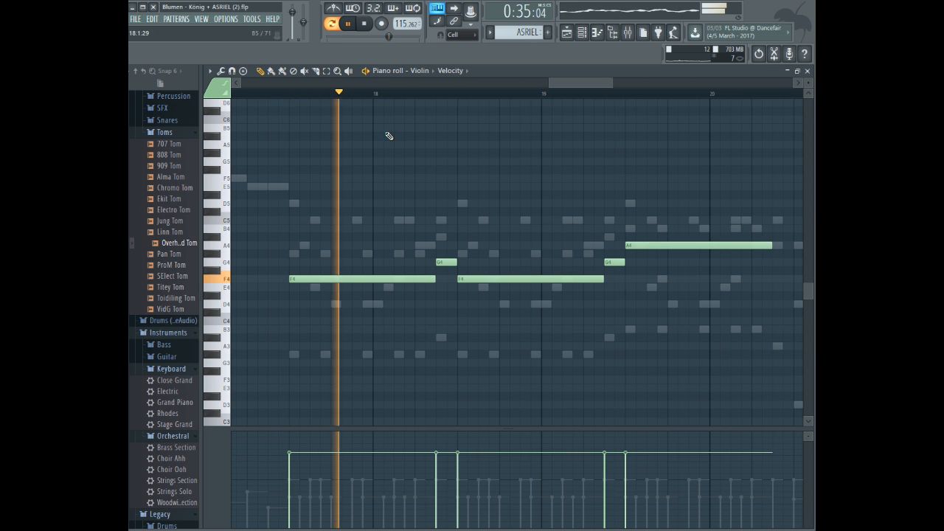
mouse_move(612, 83)
left_mouse_down()
mouse_move(623, 83)
mouse_move(616, 87)
left_mouse_up()
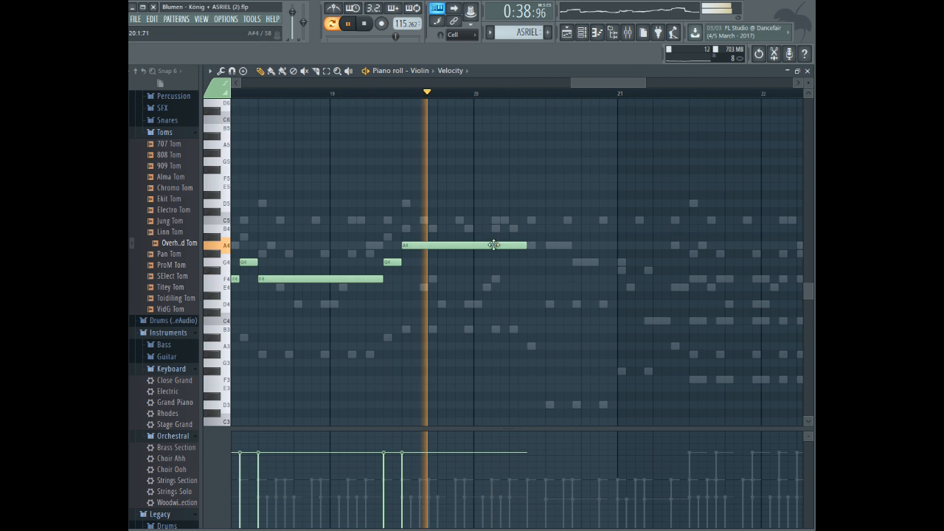
- Shorten the violin A4 to three beats, add a half-beat G4 directly behind it in bar 20, and play
key("space")
left_click_drag(525, 245, 514, 246)
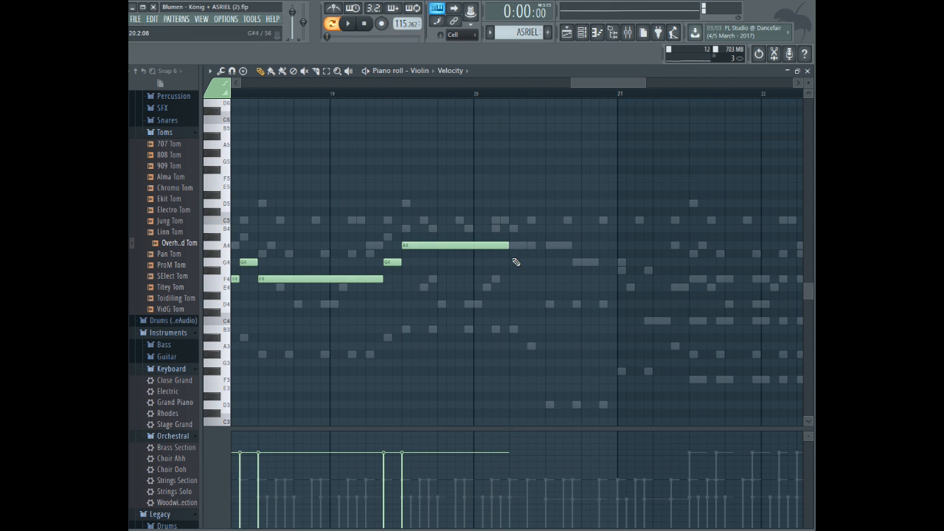
left_click(515, 262)
mouse_move(615, 262)
left_mouse_down()
mouse_move(725, 261)
mouse_move(528, 265)
left_mouse_up()
left_click(366, 93)
key("space")
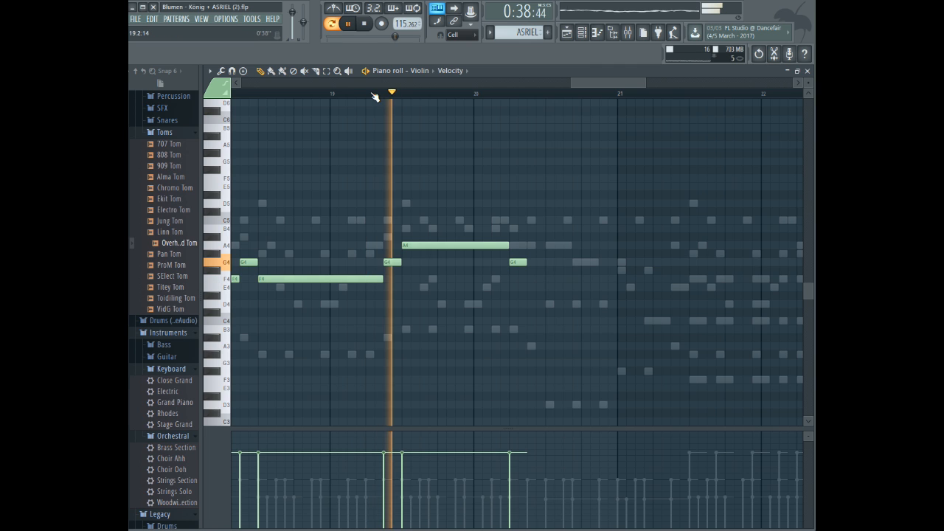
- Move the last violin G4 half a beat later in bar 20, extend the A4 to meet it, and play
left_click_drag(509, 244, 536, 263)
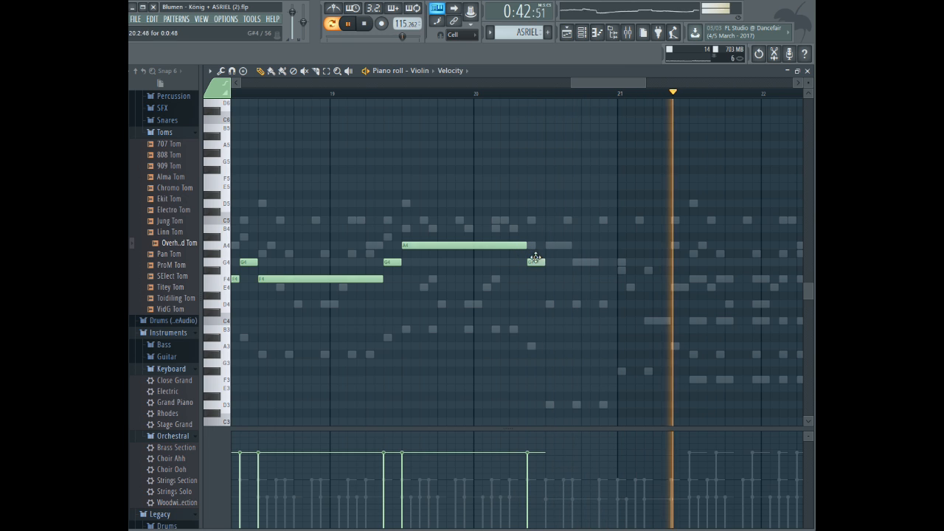
left_click(356, 94)
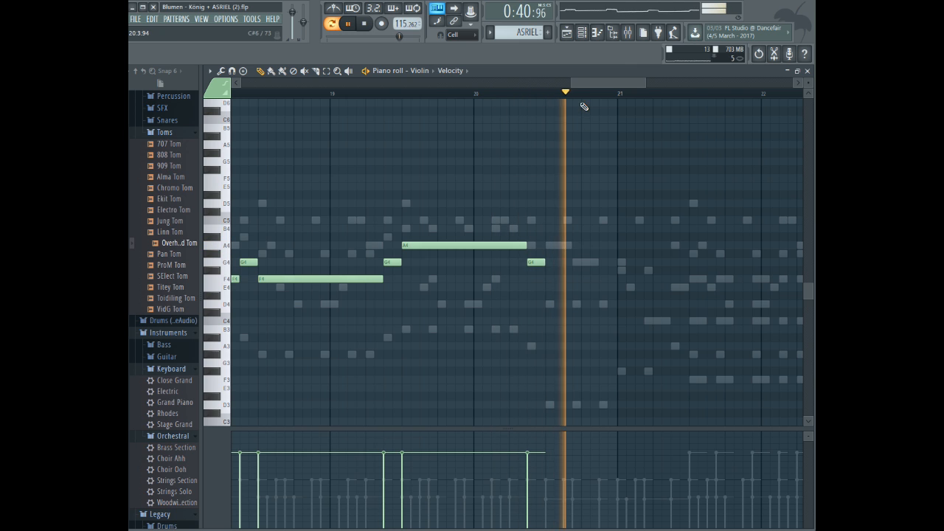
left_click_drag(592, 84, 559, 89)
key("space")
- Try doubling the violin phrase of bars 17 to 20 with a copy starting on C4, play it, and delete the copy
scroll(399, 225, "down", 3)
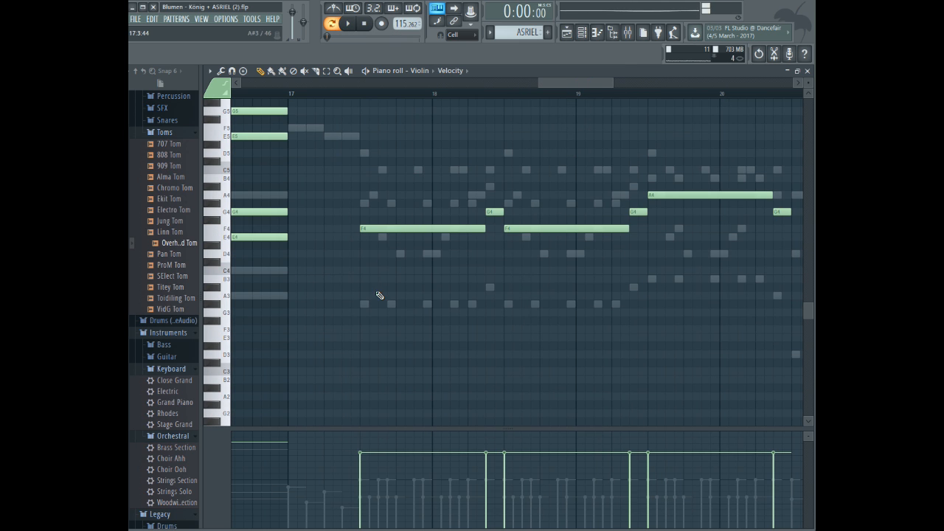
left_click_drag(371, 132, 782, 296)
left_click(262, 71)
mouse_move(344, 227)
left_mouse_down()
mouse_move(352, 224)
mouse_move(344, 283)
left_mouse_up()
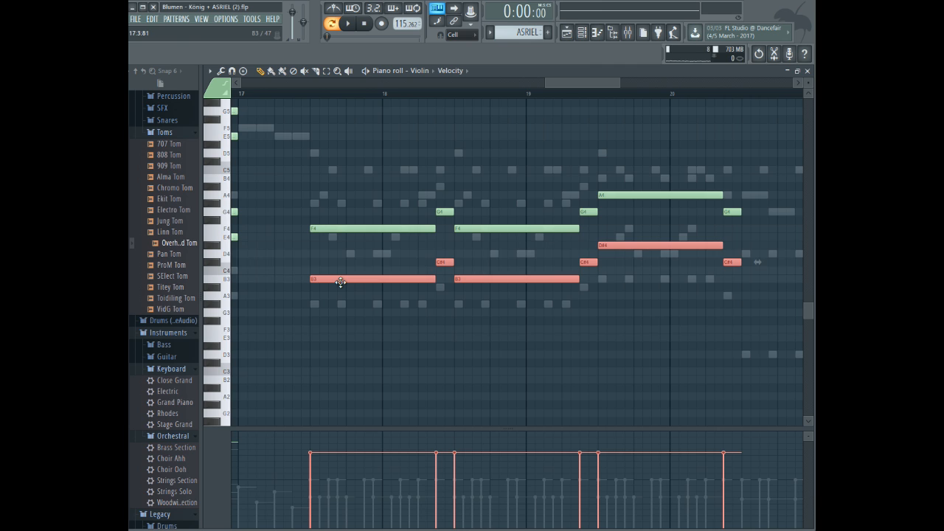
left_click(317, 272)
key("ctrl+z")
left_click_drag(323, 277, 324, 269)
left_click(317, 94)
key("space")
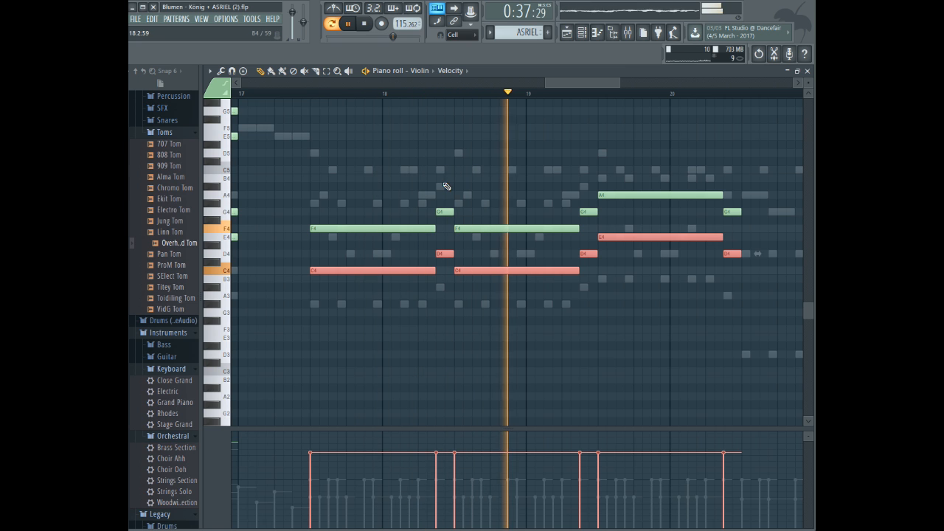
key("Delete")
- Select the six violin notes from bar 17 to bar 20, lower their velocity together, and play
left_click_drag(618, 80, 633, 80)
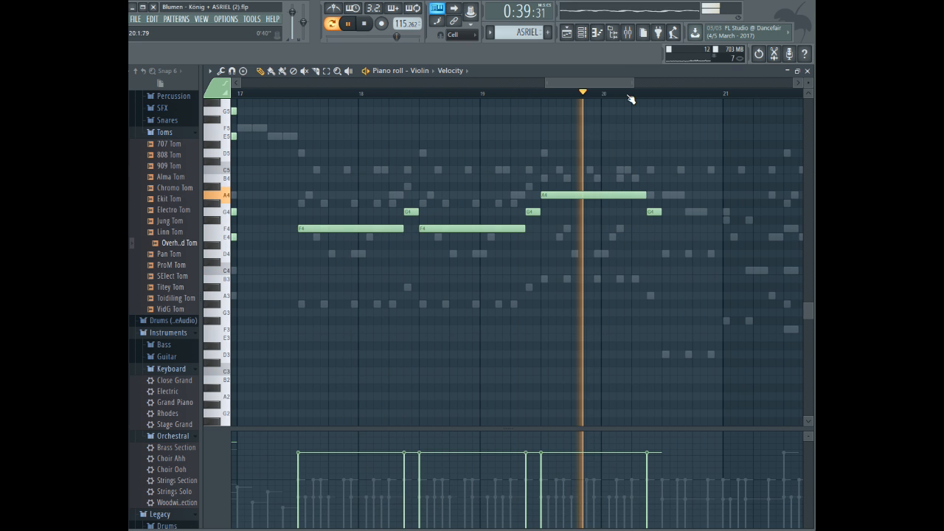
key("space")
left_click(326, 70)
left_click_drag(338, 133, 691, 315)
left_click(260, 71)
double_click(348, 230)
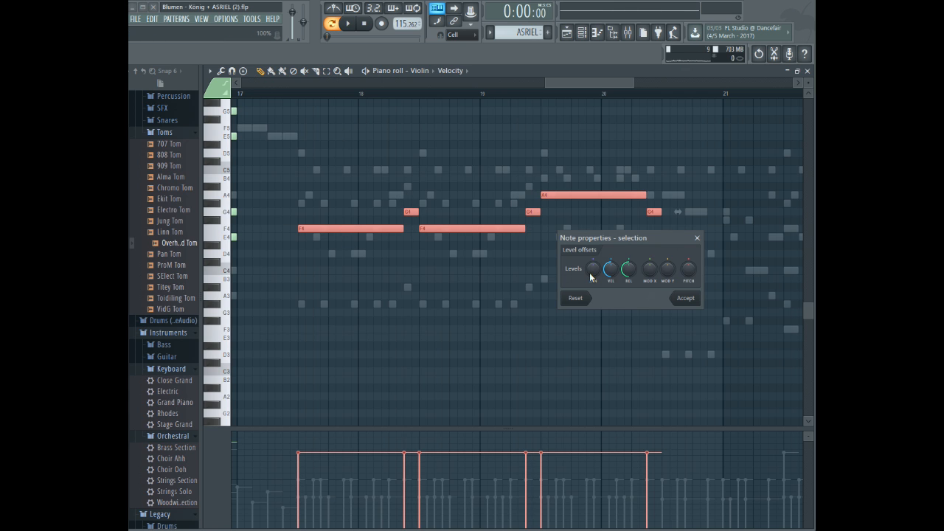
left_click(685, 298)
left_click(295, 93)
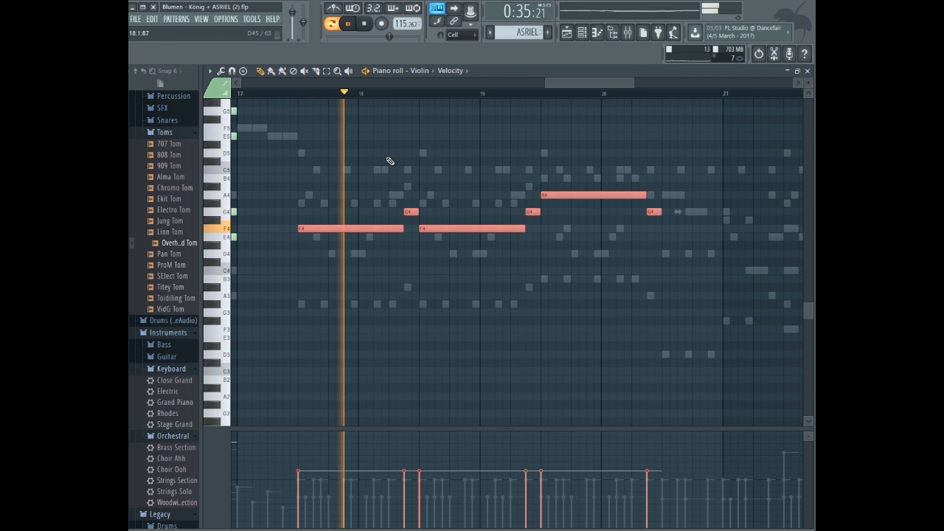
- Raise the velocity of the selected violin notes slightly and replay the phrase from bar 17
double_click(377, 230)
left_click_drag(611, 272, 614, 271)
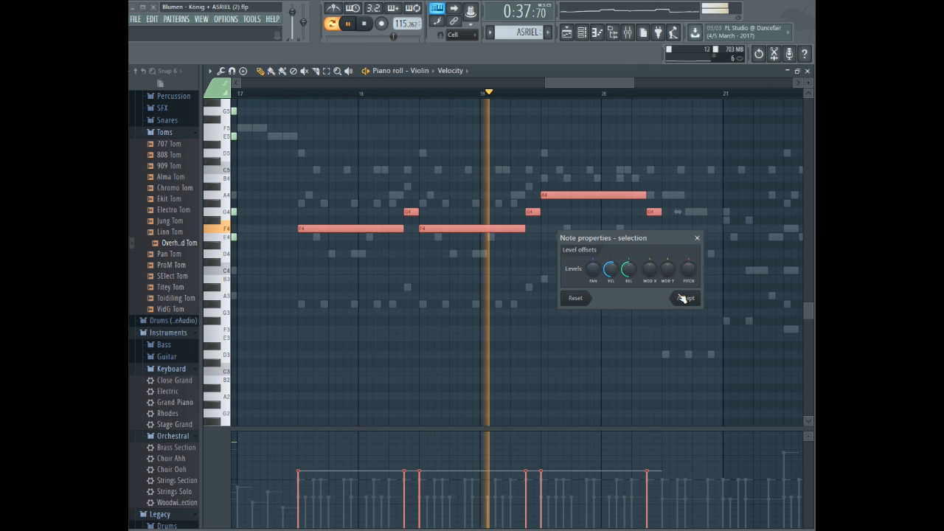
left_click(685, 298)
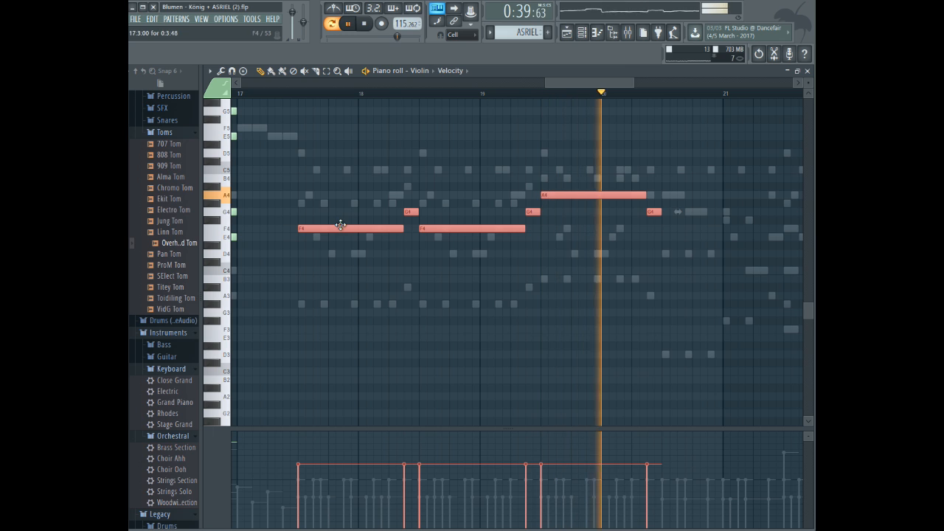
left_click(266, 94)
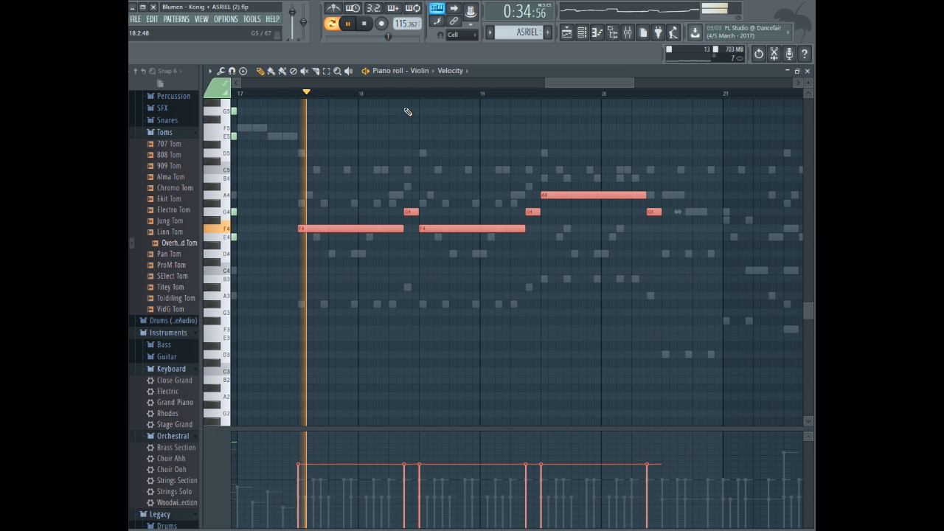
- Copy the 8-bit melody from beat 3 of bar 17 onward into the Grand Piano channel at the same position
left_click(419, 71)
left_click(431, 102)
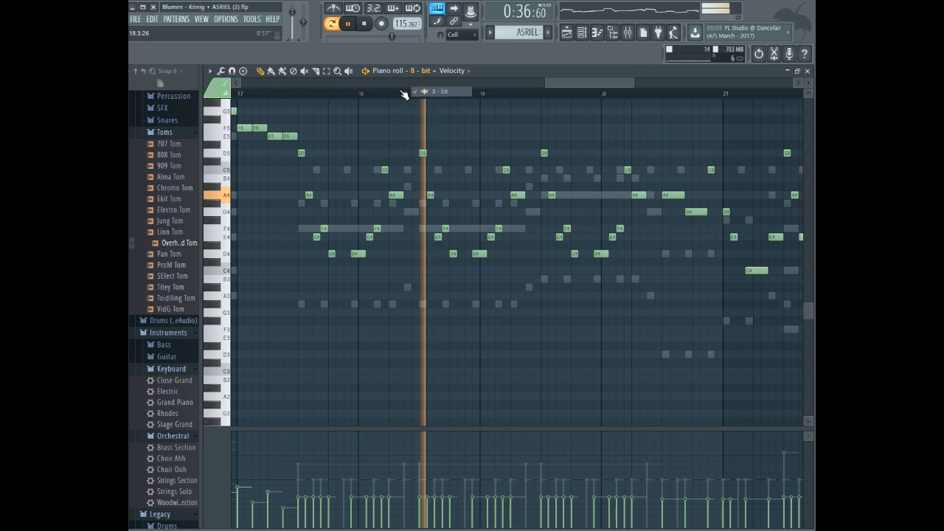
left_click_drag(303, 122, 812, 309)
left_click_drag(686, 81, 575, 79)
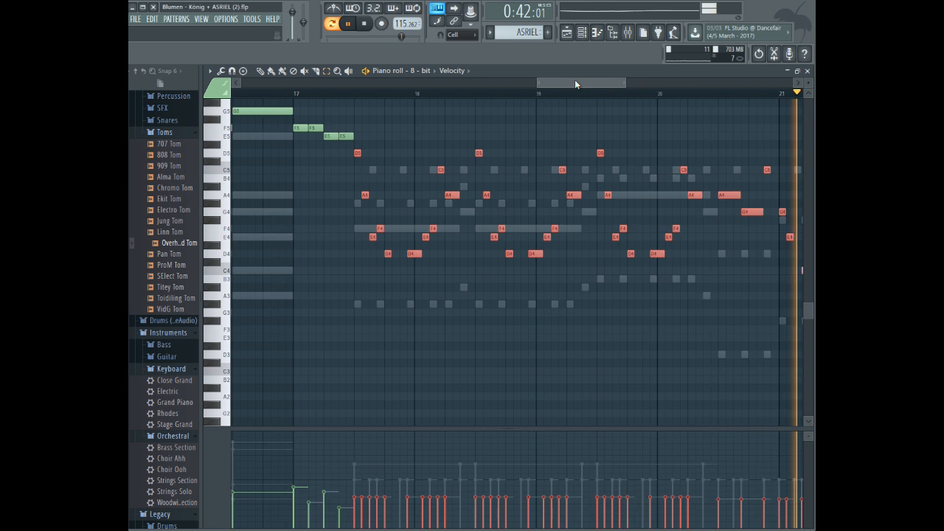
left_click(425, 70)
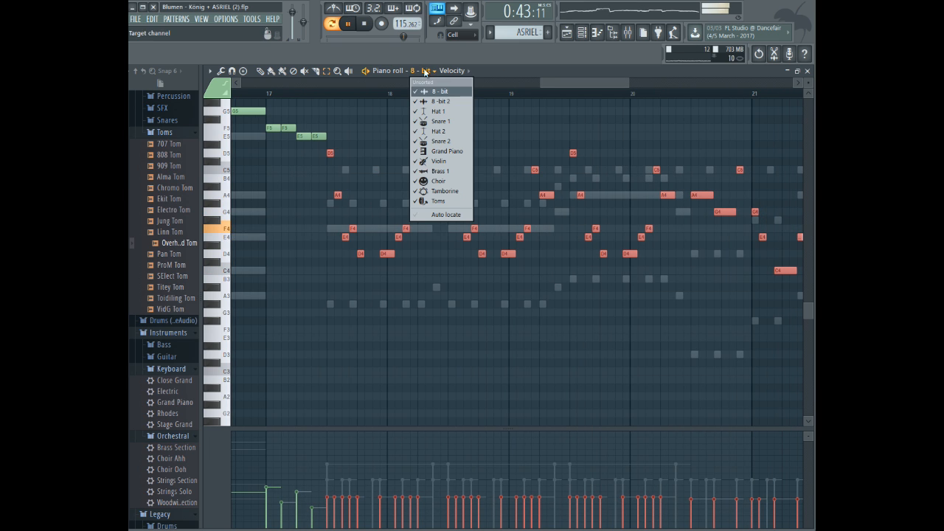
left_click(446, 151)
key("ctrl+v")
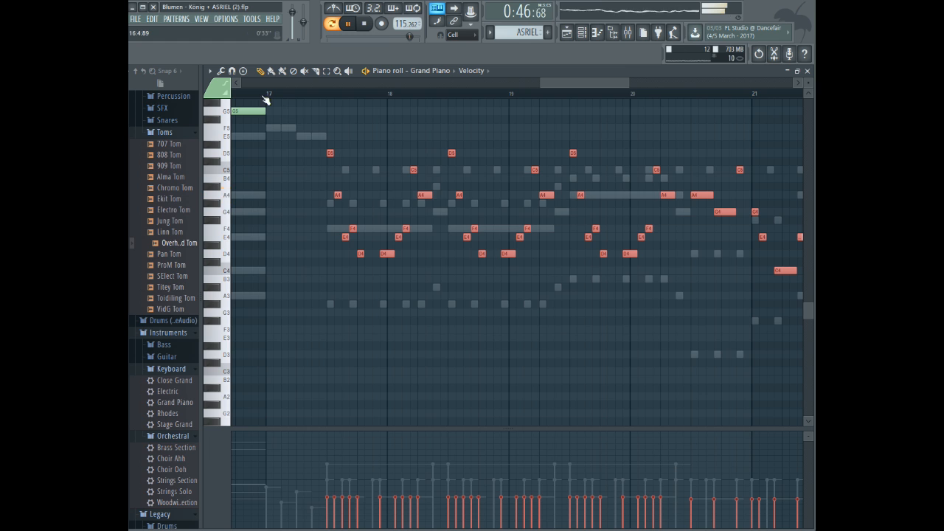
- Copy the four 8-bit notes F5, F5, E5, E5 that open bar 17 into the Grand Piano channel
left_click(417, 71)
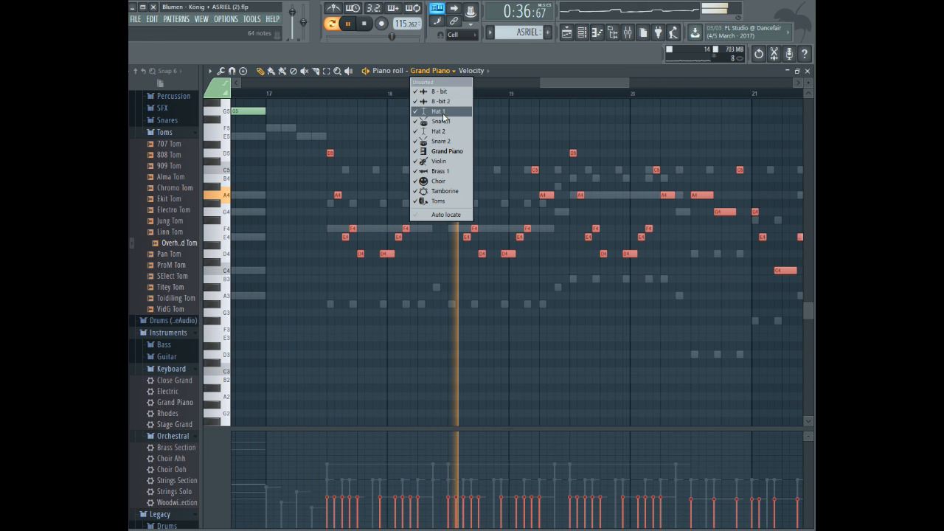
left_click(441, 92)
left_click_drag(322, 99, 273, 152)
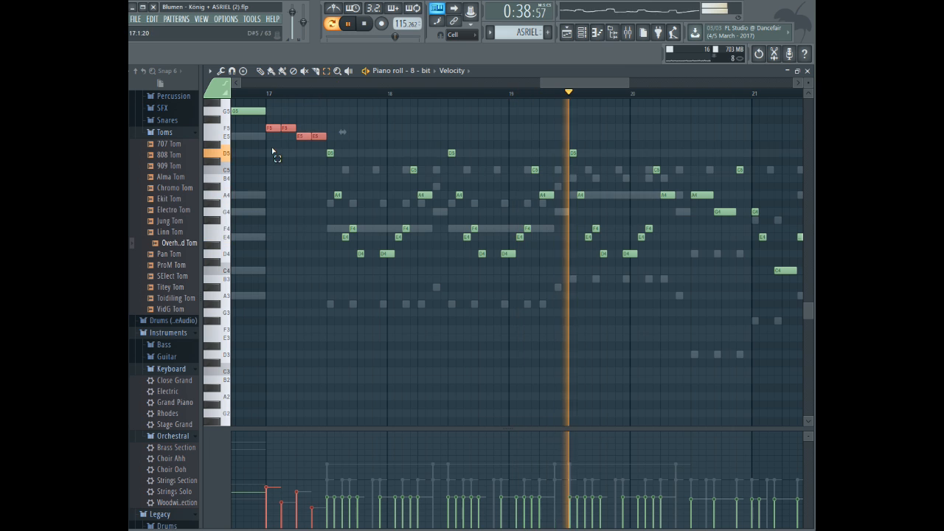
left_click(425, 71)
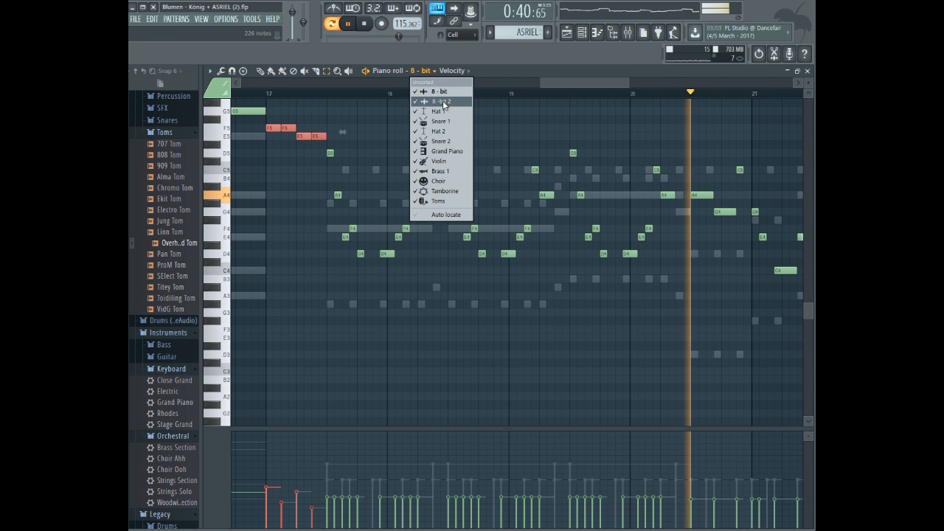
left_click(436, 150)
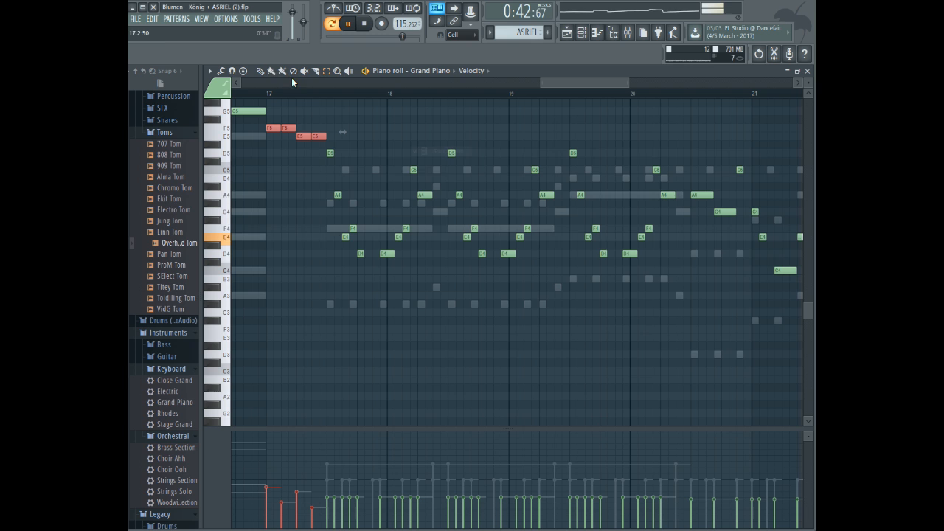
key("space")
left_click_drag(629, 81, 684, 81)
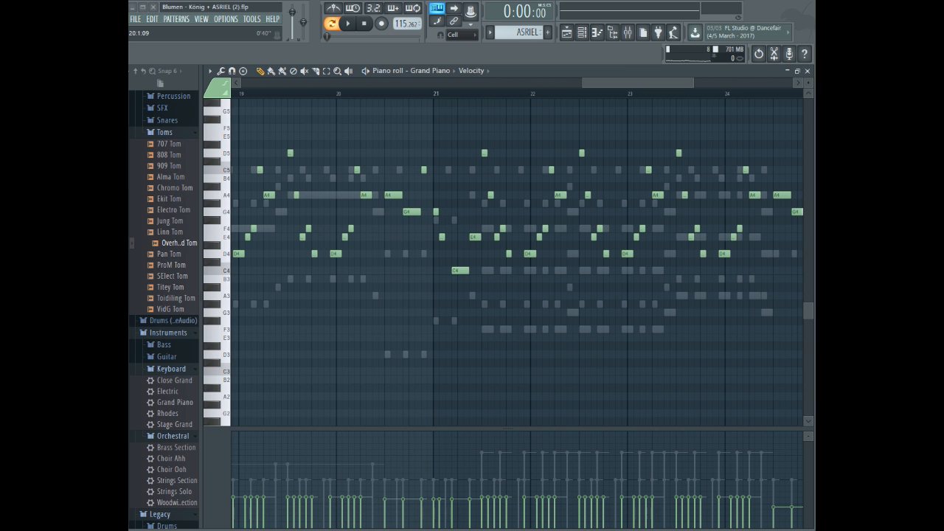
- Collapse the Toms folder and expand the Cymbals folder in the Drums pack
left_click_drag(615, 81, 649, 62)
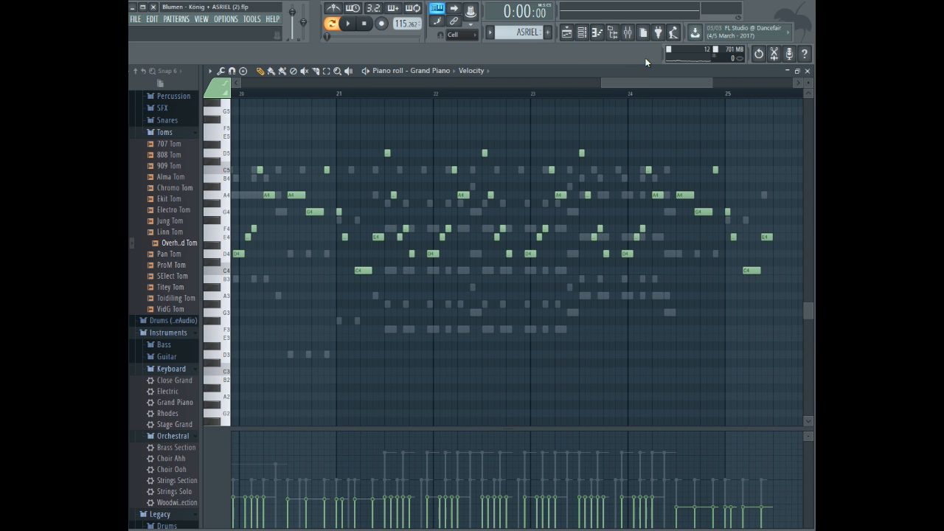
scroll(151, 216, "up", 2)
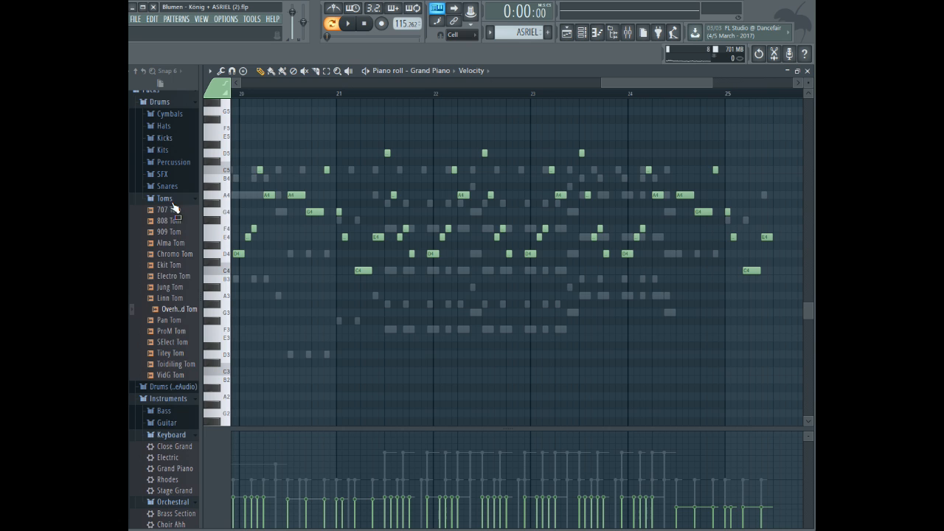
left_click(175, 197)
scroll(169, 184, "up", 2)
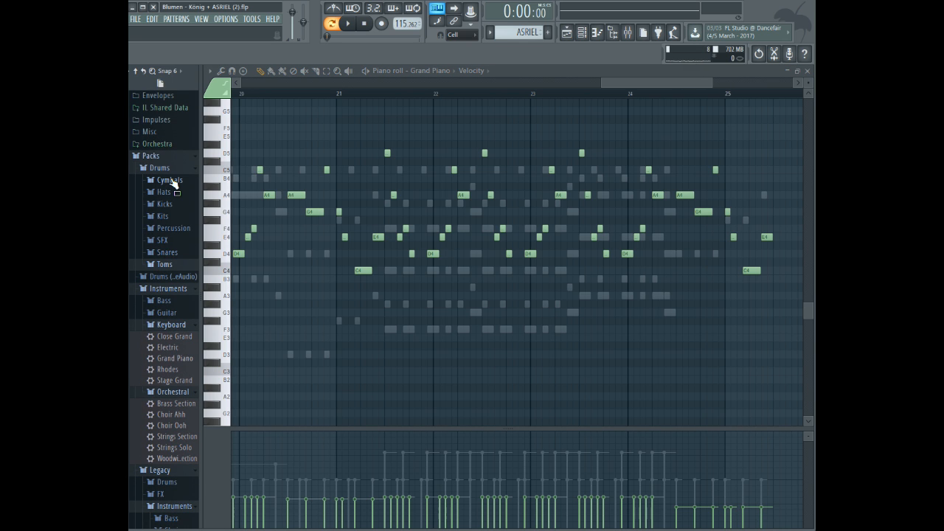
left_click(170, 181)
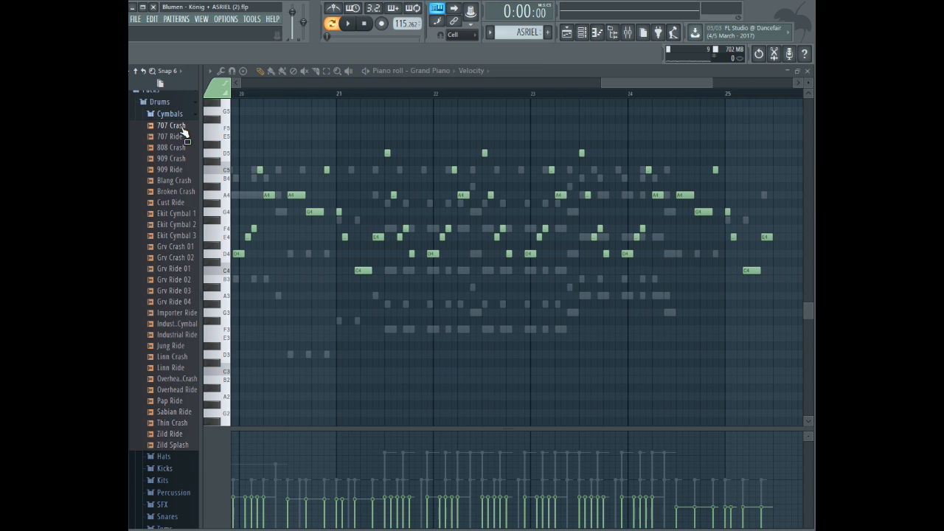
- Audition the 707 Crash sample and play the passage from the last beat of bar 21
right_click(153, 129)
left_click(170, 126)
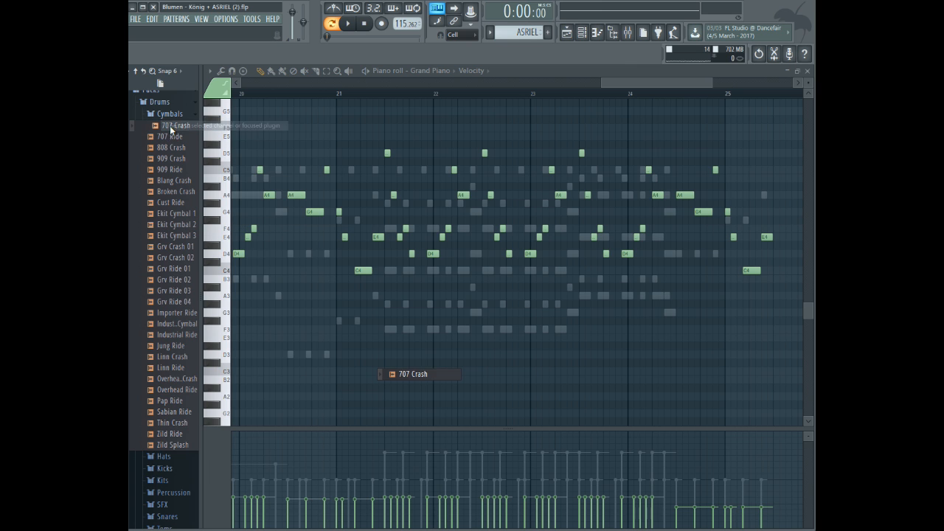
left_click(412, 94)
key("space")
key("space")
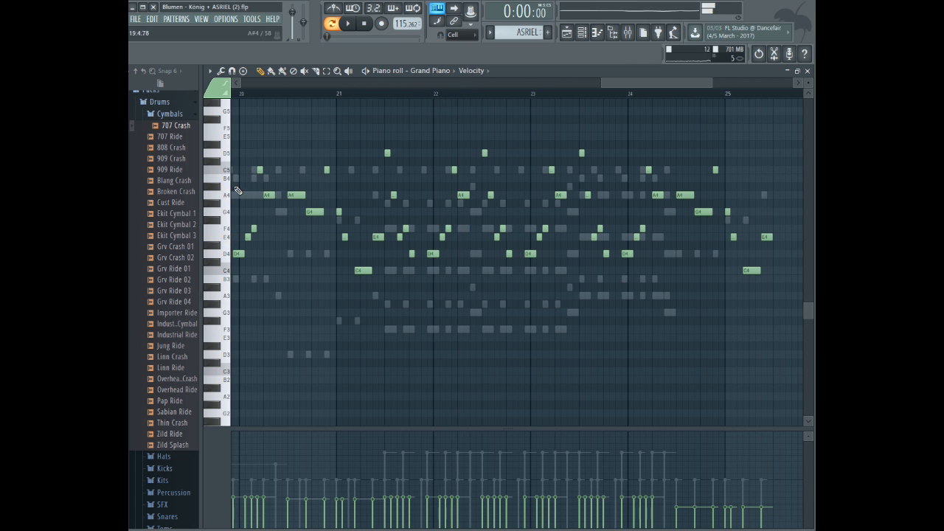
- Load the 707 Crash sample into a new channel and reverse it
left_click(430, 70)
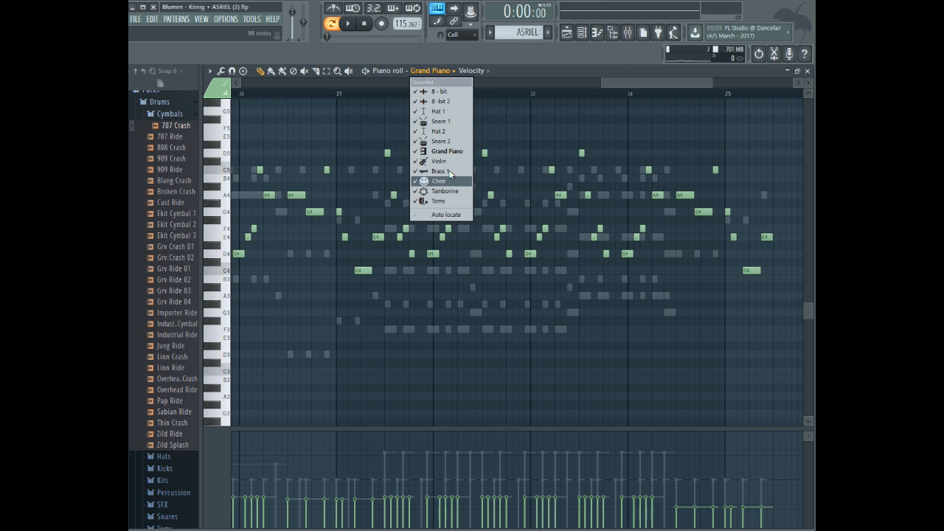
left_click(614, 77)
right_click(177, 127)
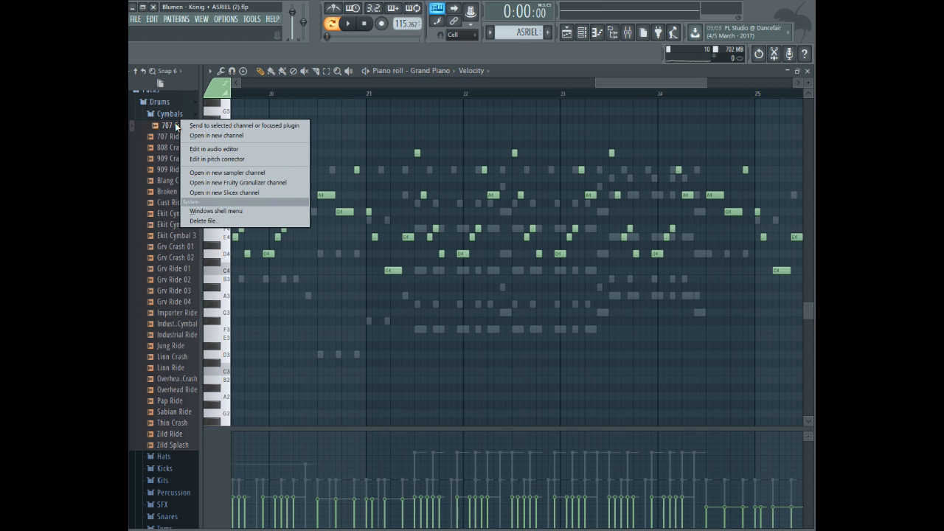
left_click(214, 136)
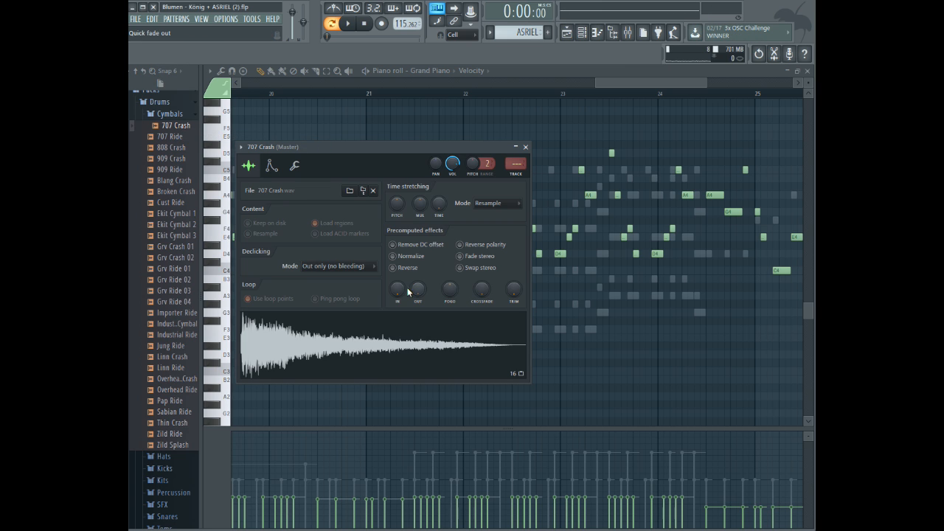
left_click(393, 267)
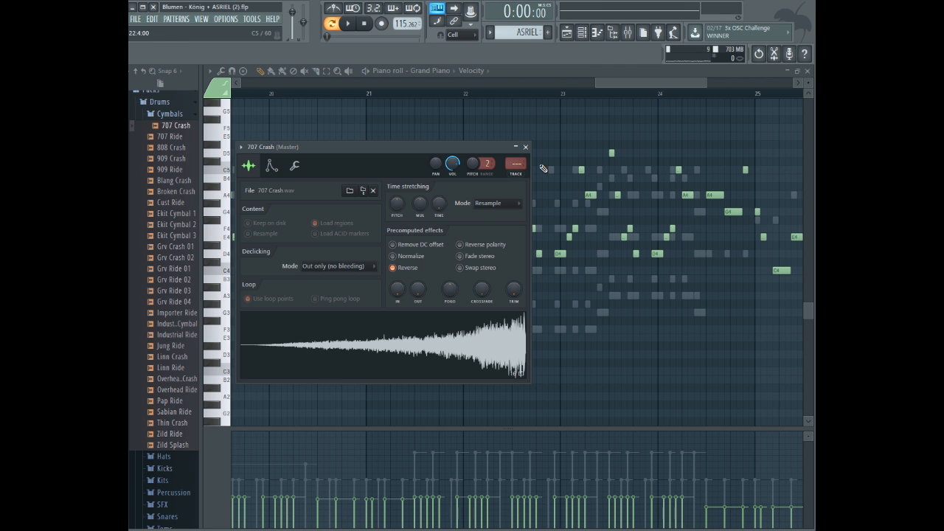
- Switch the piano roll to the 707 Crash channel and play the end of bar 24
left_click(623, 87)
left_click(445, 71)
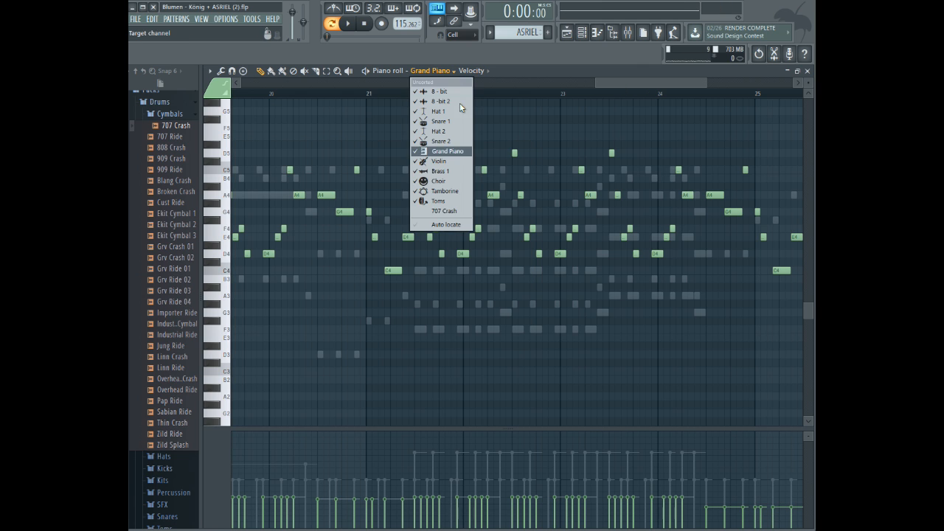
left_click(460, 211)
mouse_move(707, 82)
left_mouse_down()
mouse_move(736, 85)
mouse_move(722, 84)
left_mouse_up()
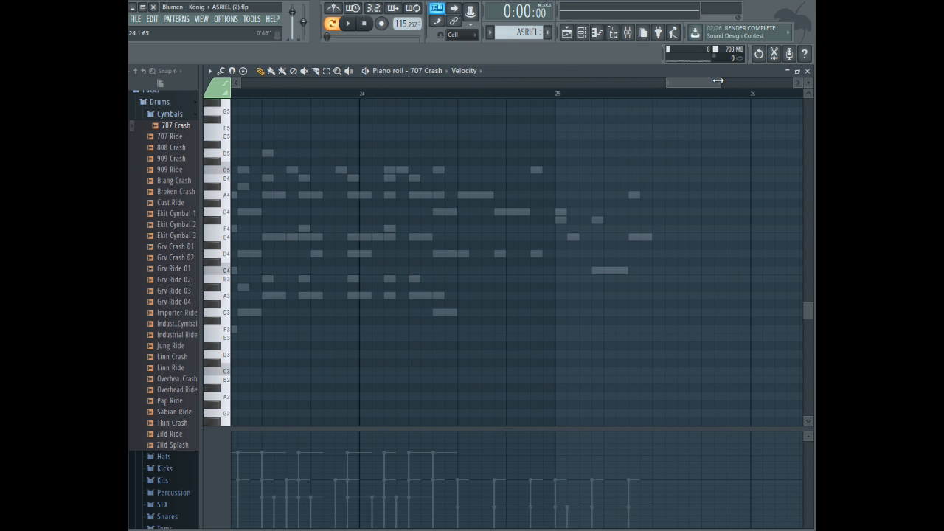
left_click(453, 91)
key("space")
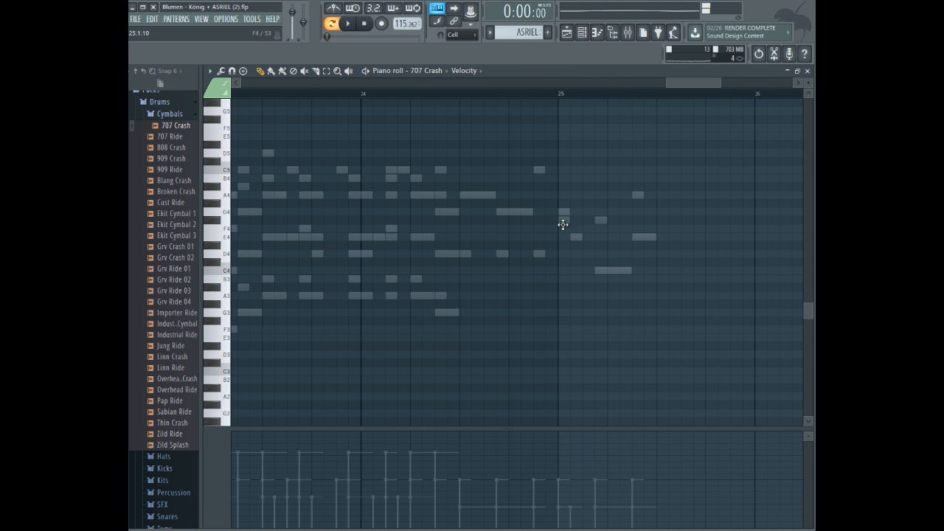
- Place a half-beat A#4 crash note just before bar 25 and play it back
left_click(562, 225)
right_click(562, 226)
scroll(563, 232, "up", 2)
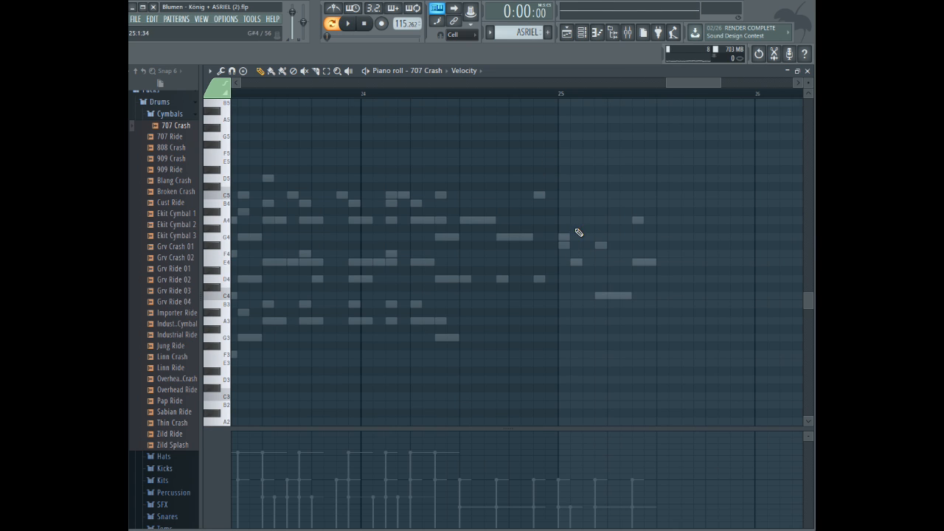
left_click(566, 236)
left_click_drag(728, 236, 581, 237)
left_click(547, 212)
left_click(408, 96)
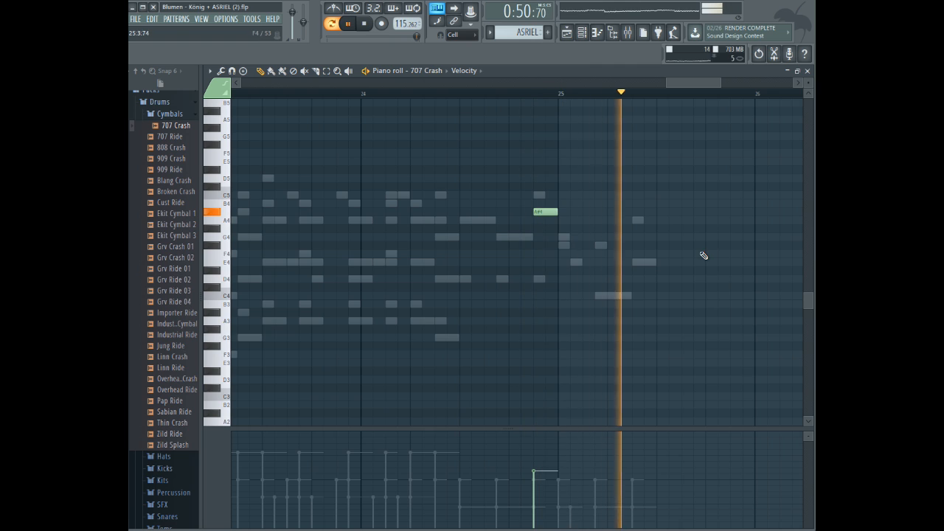
key("space")
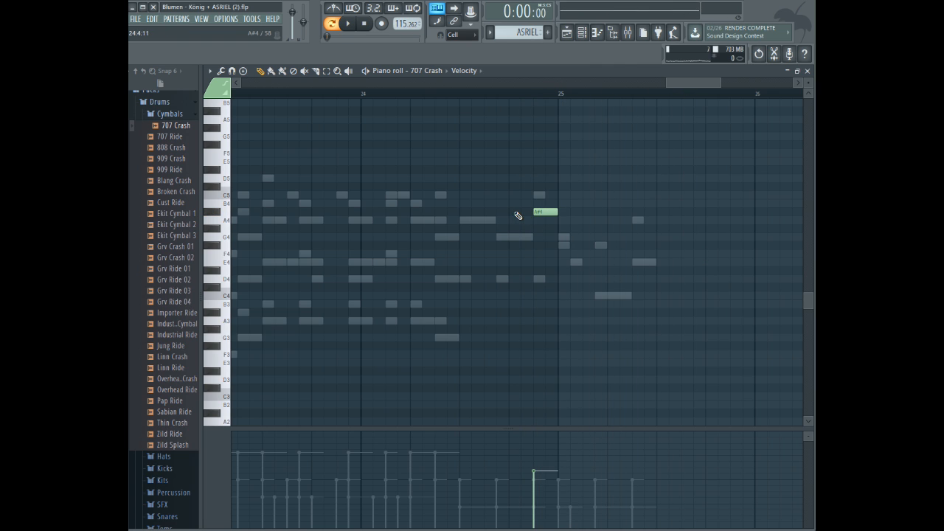
- Replace the crash note with an A#4 note starting on beat 4 of bar 24 and play it back
left_click(517, 215)
right_click(548, 213)
left_click(424, 94)
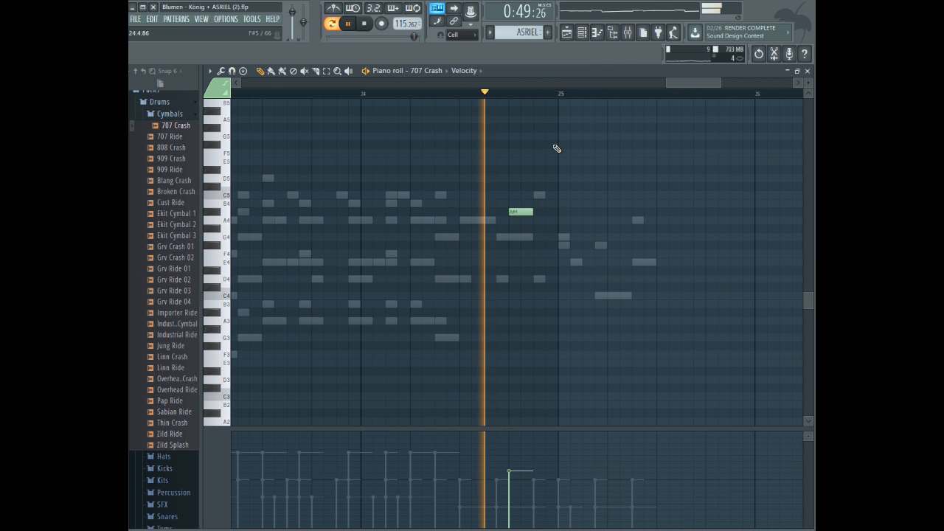
key("space")
- Show the channel rack and route the 707 Crash channel to mixer track 3
left_click_drag(721, 83, 740, 83)
left_click(424, 73)
left_click(425, 72)
left_click(582, 32)
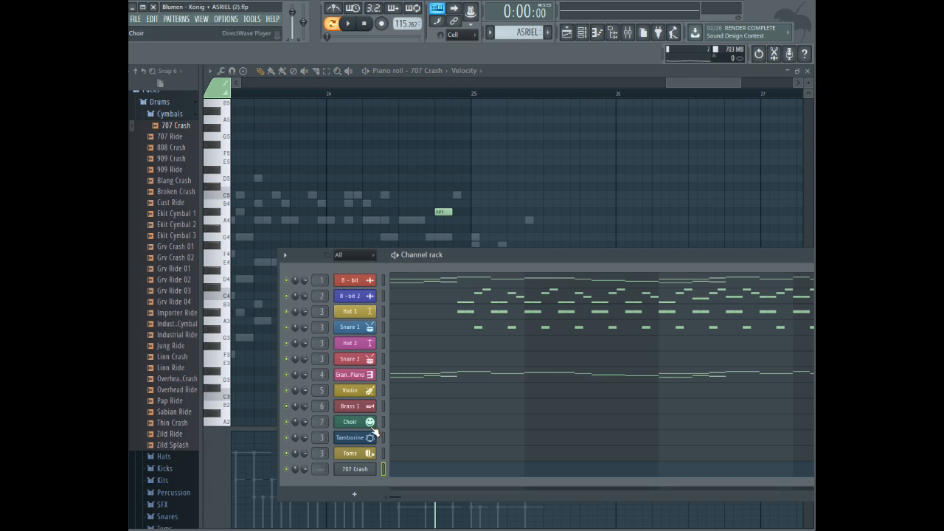
right_click(340, 469)
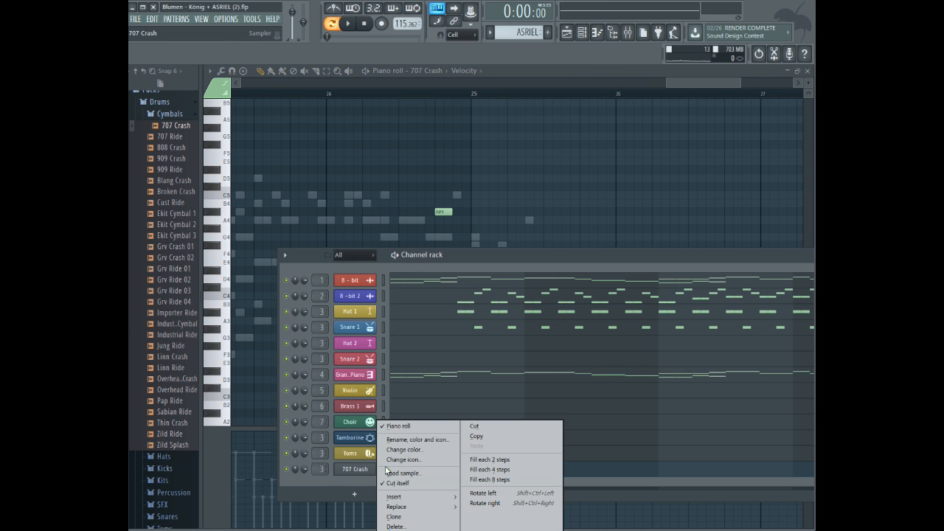
- Rename the 707 Crash channel as Crash 1 and give it an orange-brown colour and the tambourine icon
left_click(432, 439)
type("Crash")
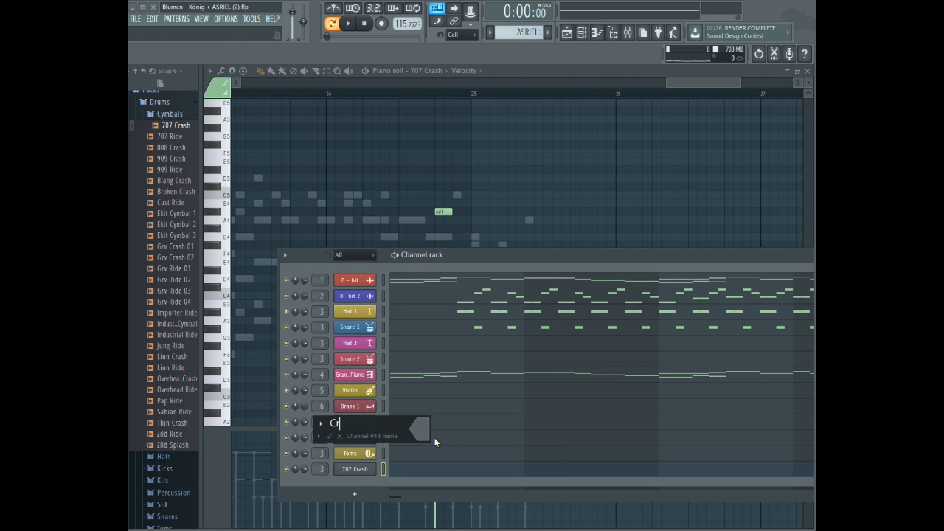
key("BackSpace")
key("BackSpace")
type("sh")
left_click(417, 429)
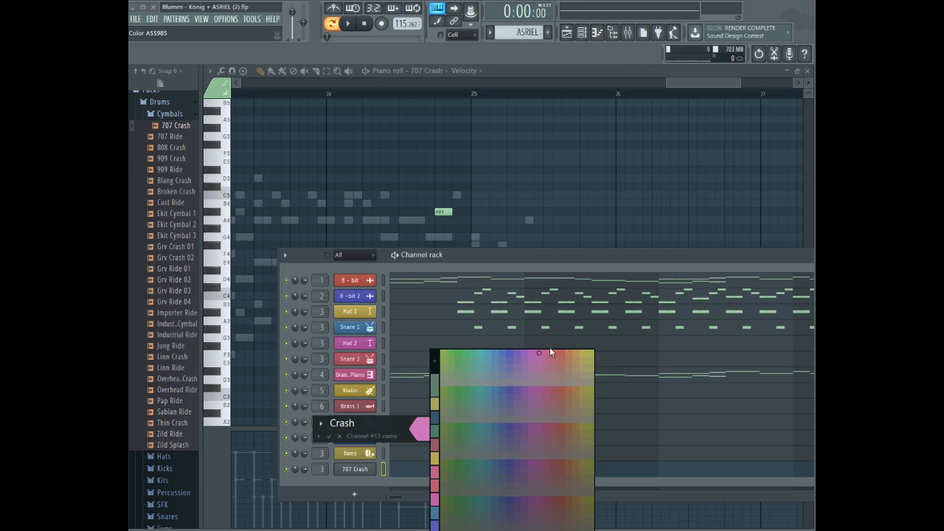
left_click(566, 385)
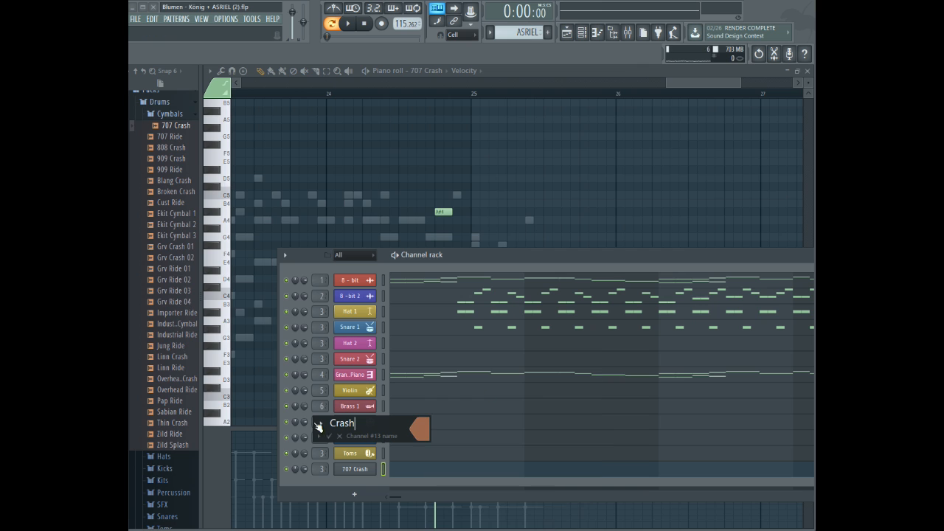
left_click(320, 425)
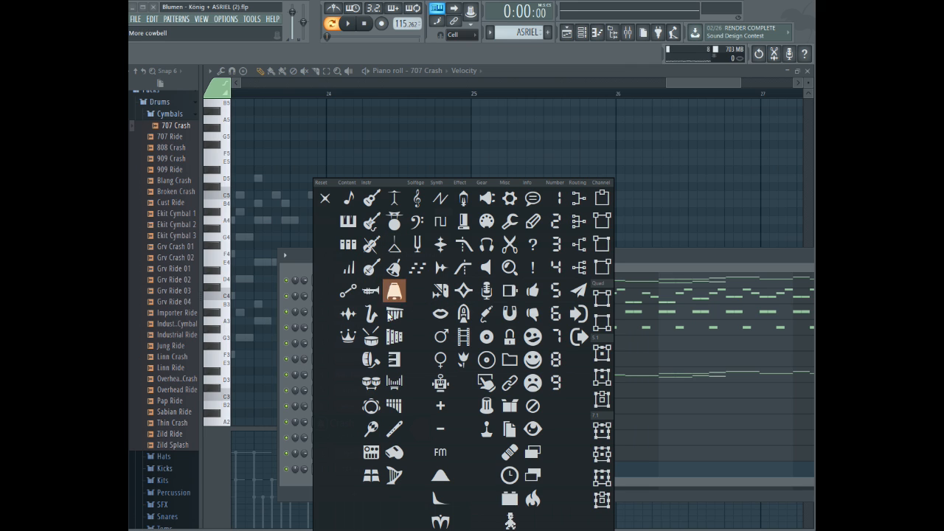
left_click(371, 405)
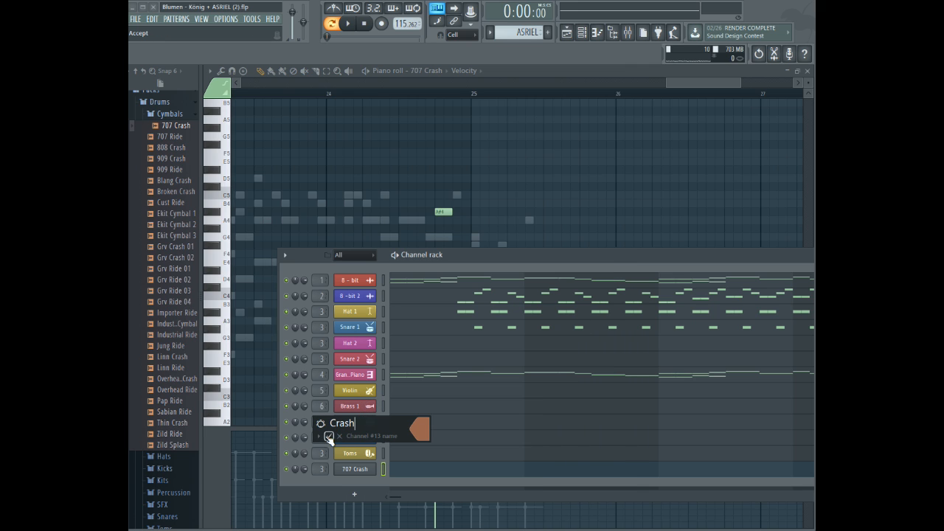
type("1")
left_click(329, 436)
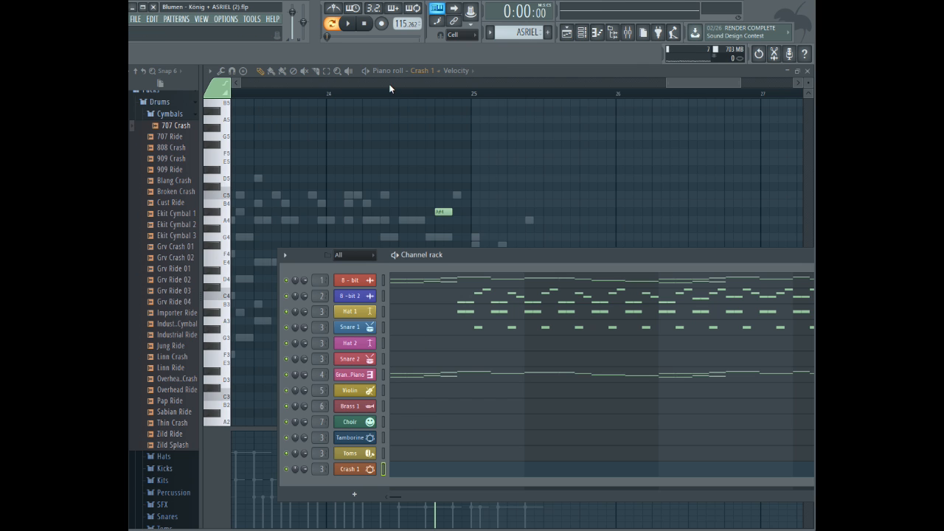
- Play the passage from bar 24 into bar 25 to hear the reversed crash
left_click(373, 95)
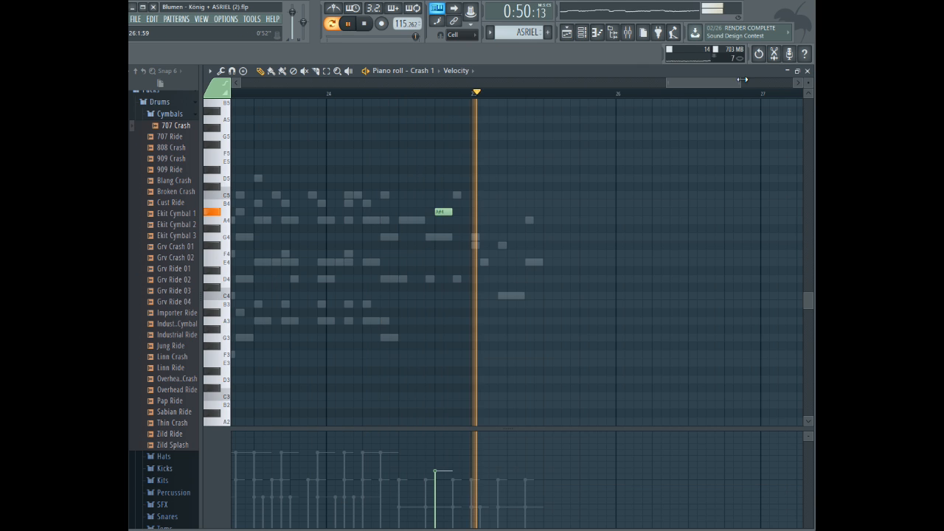
left_click_drag(726, 80, 576, 91)
key("space")
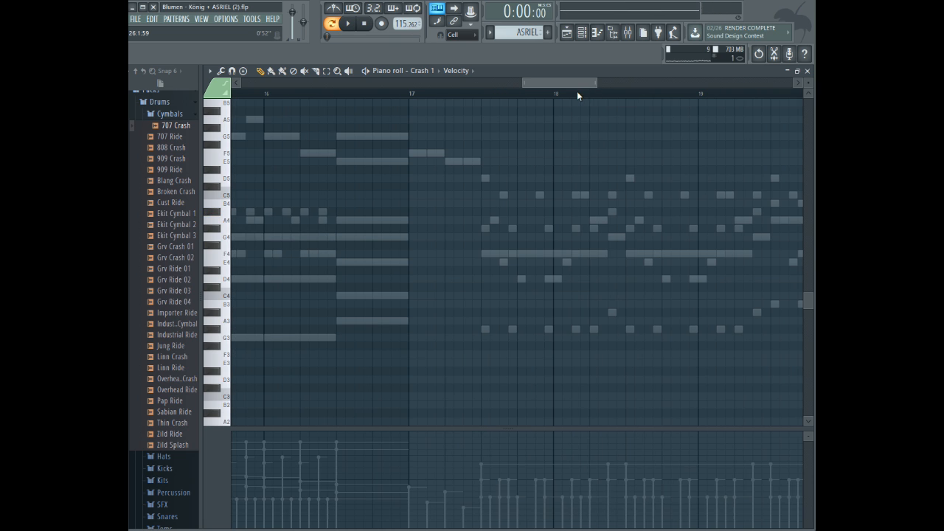
- Select the Grand Piano notes from bar 17 to the end and raise their velocity offset
left_click(436, 72)
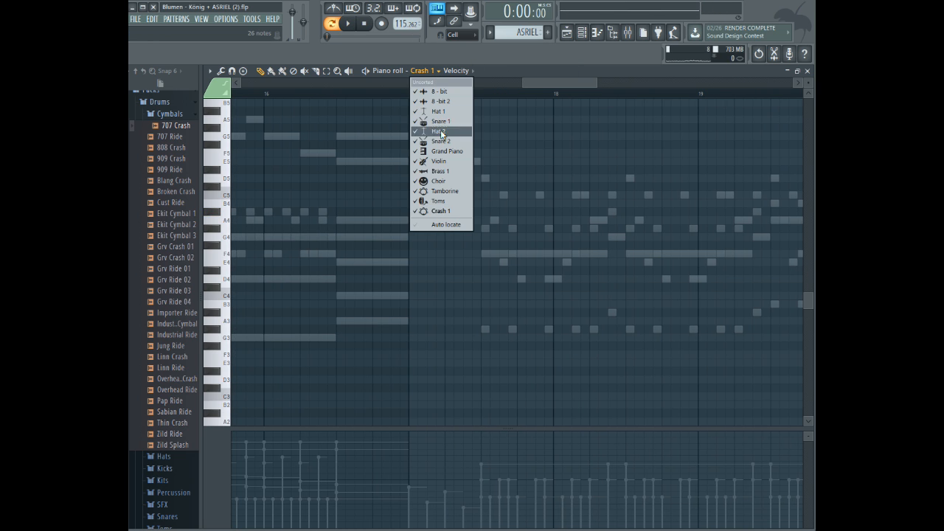
left_click(454, 152)
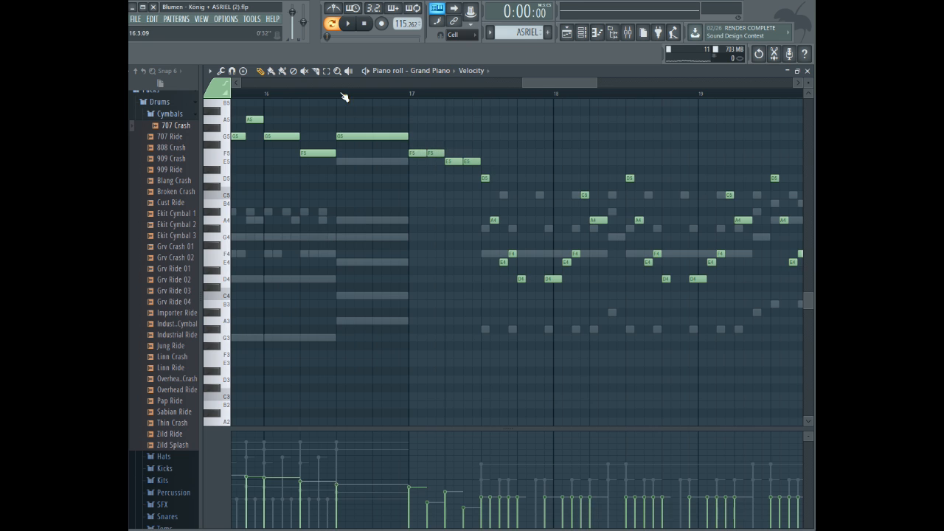
left_click_drag(428, 121, 804, 340)
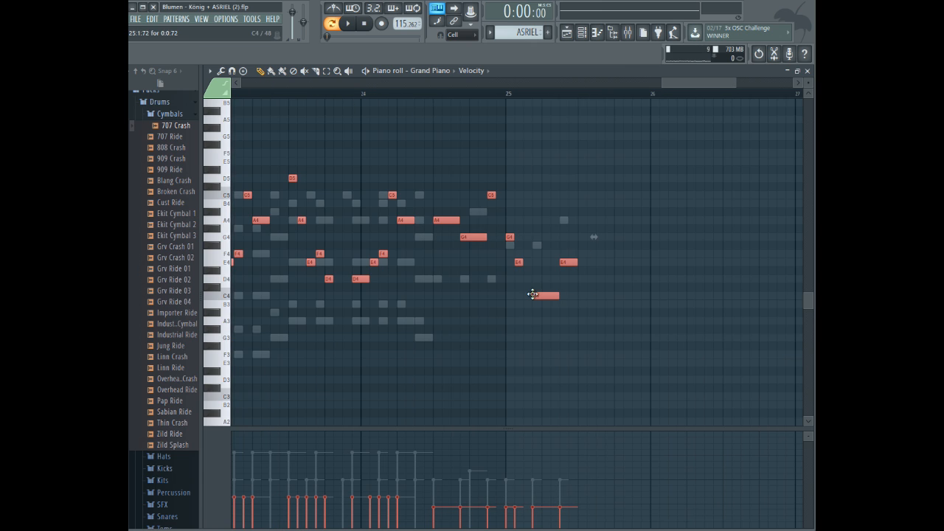
double_click(532, 294)
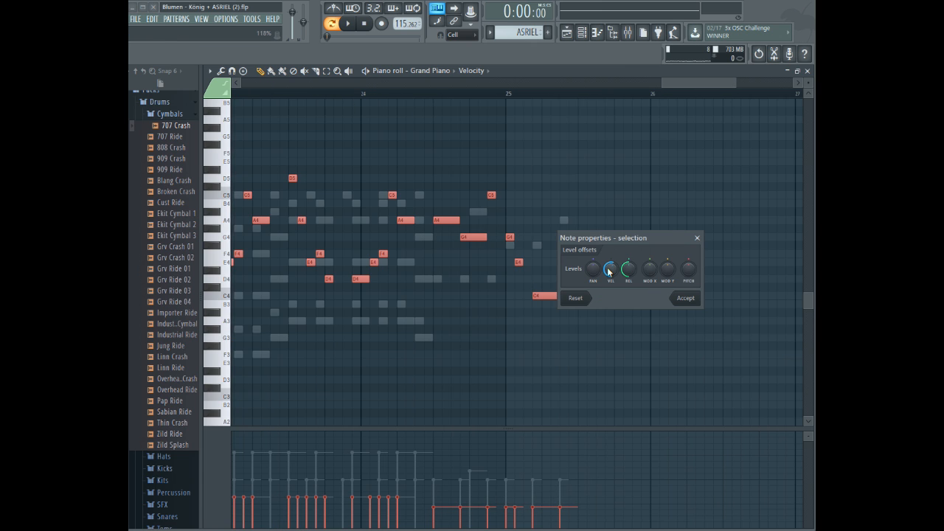
left_click(681, 299)
- Play back the Grand Piano part from bar 17 to check the velocity change
left_click_drag(737, 81, 599, 111)
left_click(350, 94)
key("space")
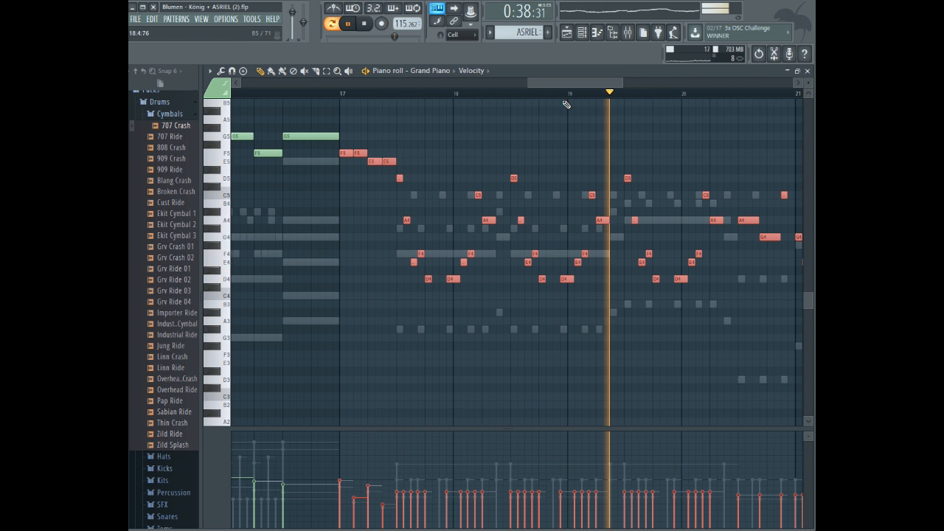
left_click_drag(619, 83, 677, 72)
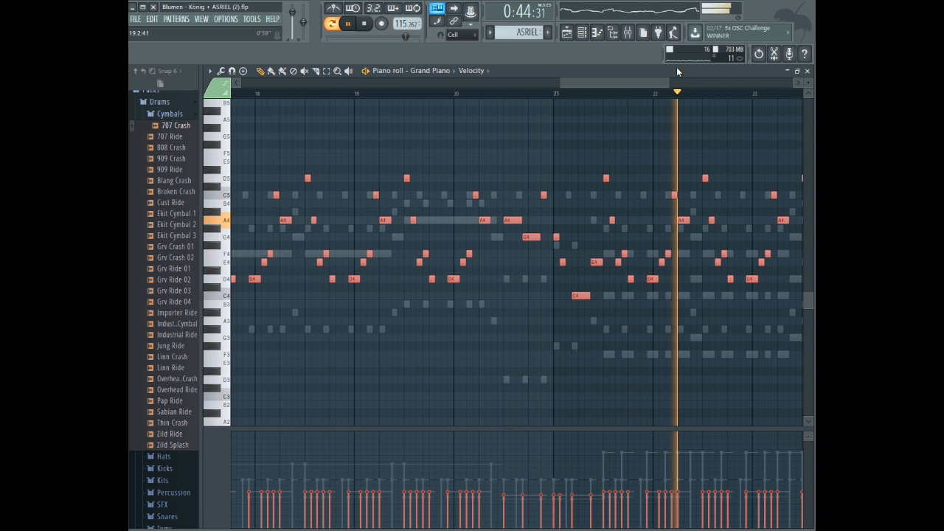
- Duplicate the Violin phrase that starts in the middle of bar 17 so it repeats from the middle of bar 21
left_click(438, 71)
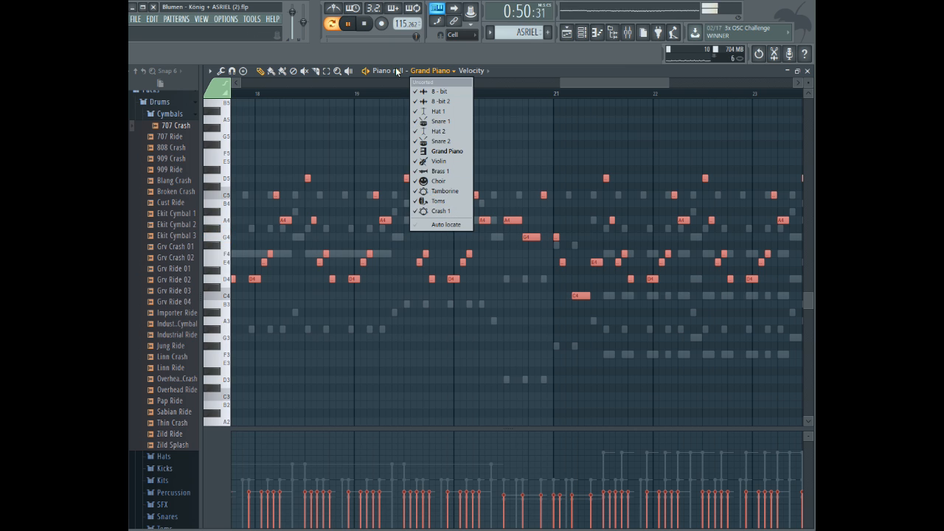
left_click(349, 23)
left_click(431, 72)
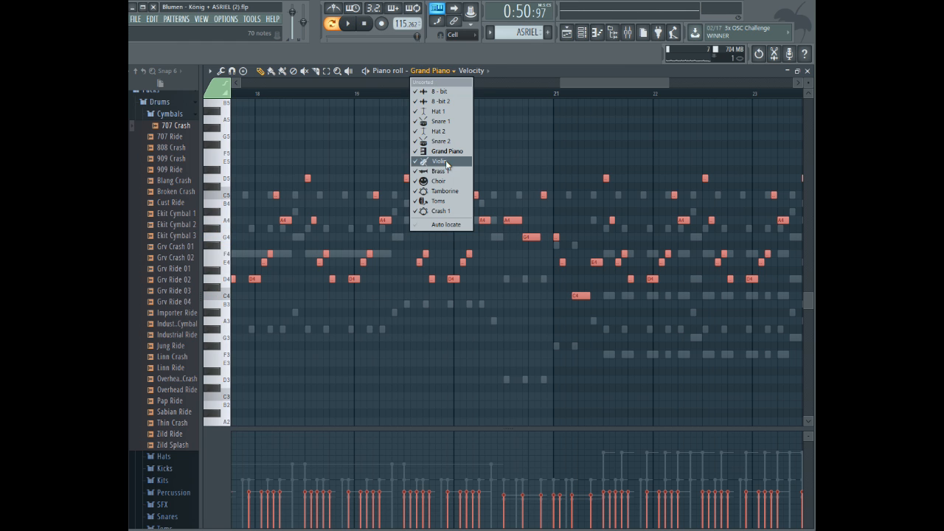
left_click(446, 160)
left_click(326, 71)
left_click_drag(590, 158, 366, 304)
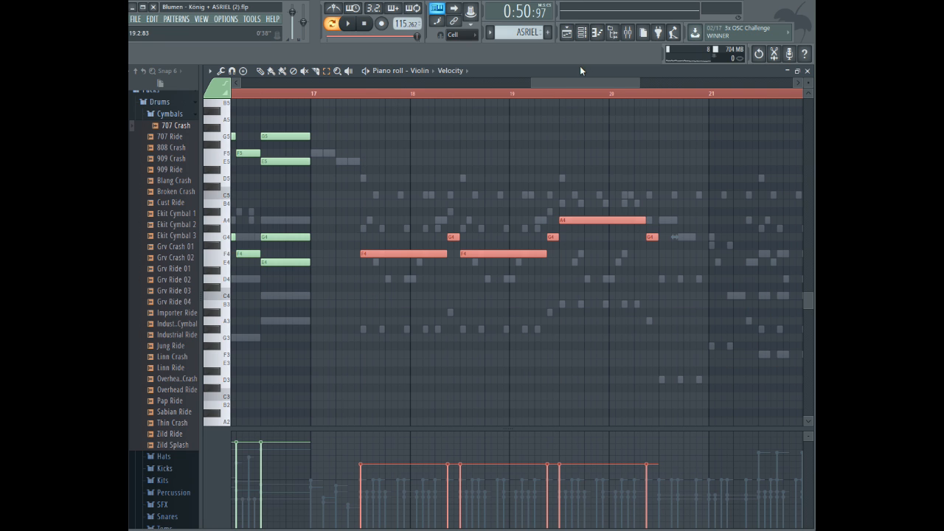
left_click_drag(580, 81, 625, 81)
key("ctrl+b")
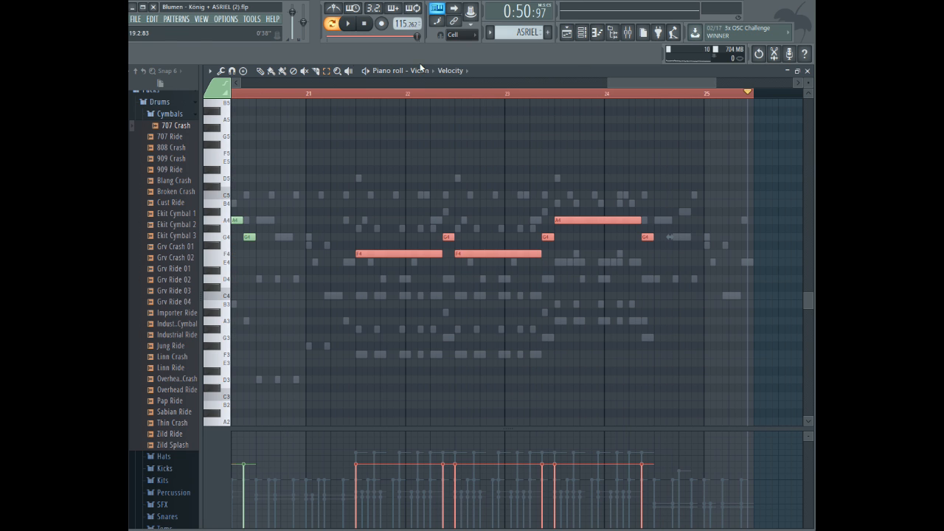
- Play back the repeated Violin phrase across bars 21 to 24, then stop and clear the note selection
left_click(243, 94)
key("space")
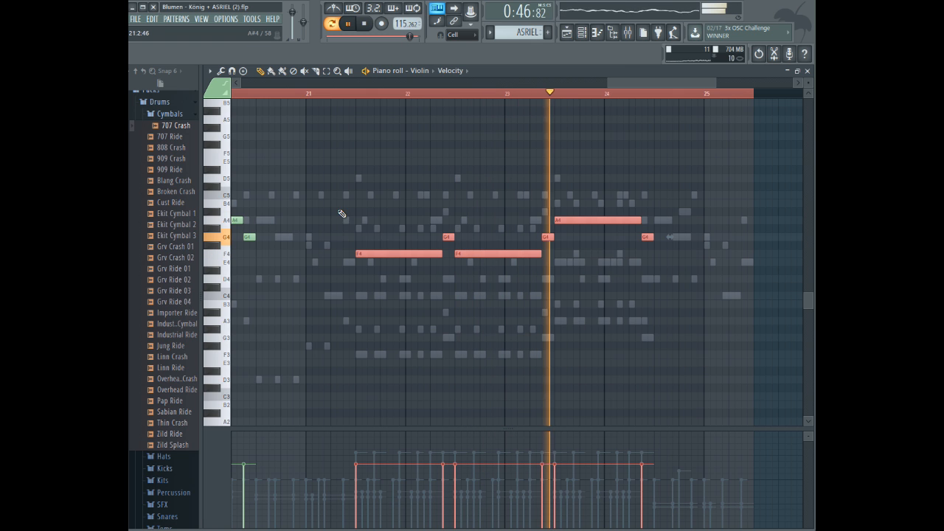
left_click(327, 72)
left_click(329, 97)
left_click(259, 71)
key("space")
scroll(711, 80, "down", 1)
left_click_drag(713, 83, 675, 101)
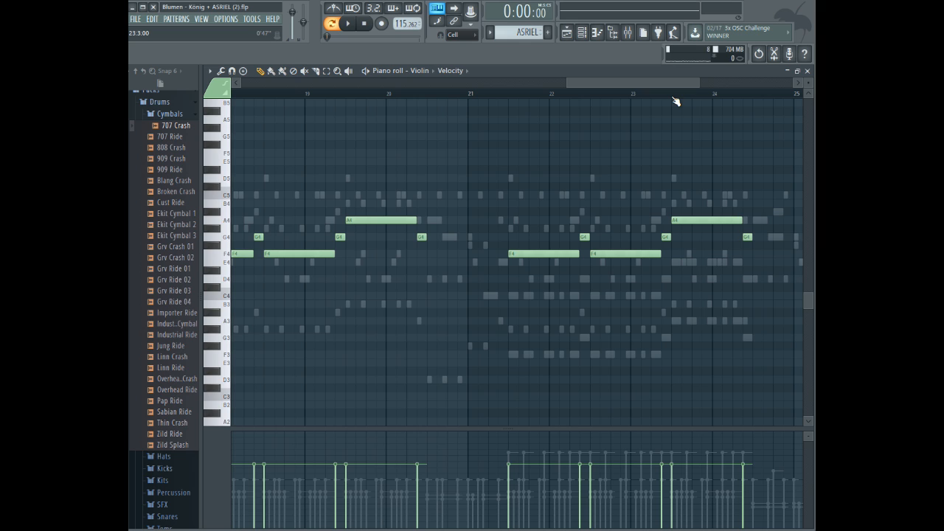
- Copy the 8 - bit melody of bars 17 to 21 and paste it from the middle of bar 25, one octave higher
left_click(419, 70)
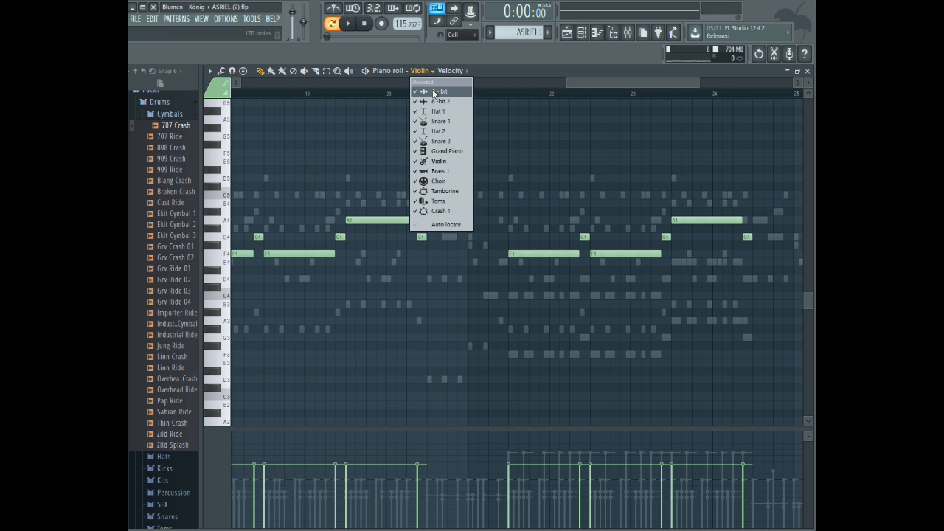
left_click(435, 96)
left_click_drag(599, 79, 554, 81)
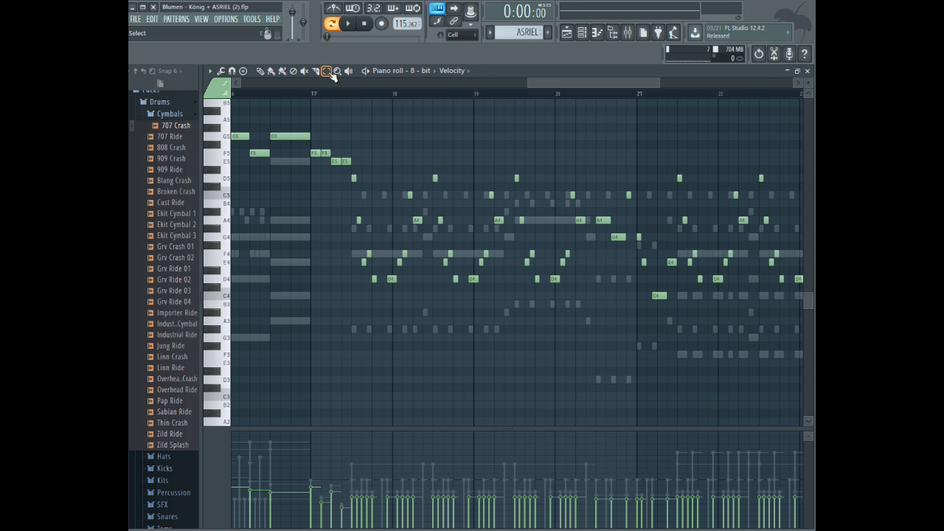
left_click_drag(660, 82, 600, 82)
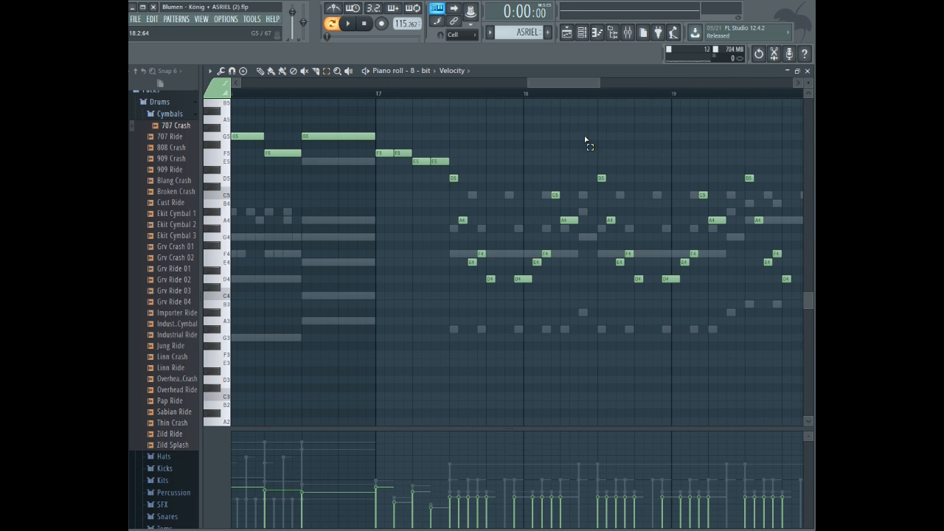
left_click_drag(537, 88, 542, 87)
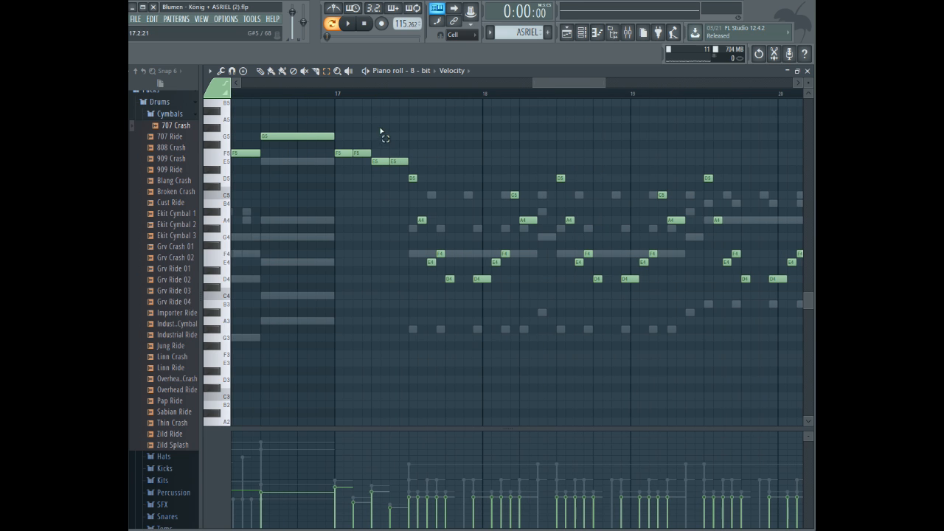
left_click_drag(416, 132, 379, 359)
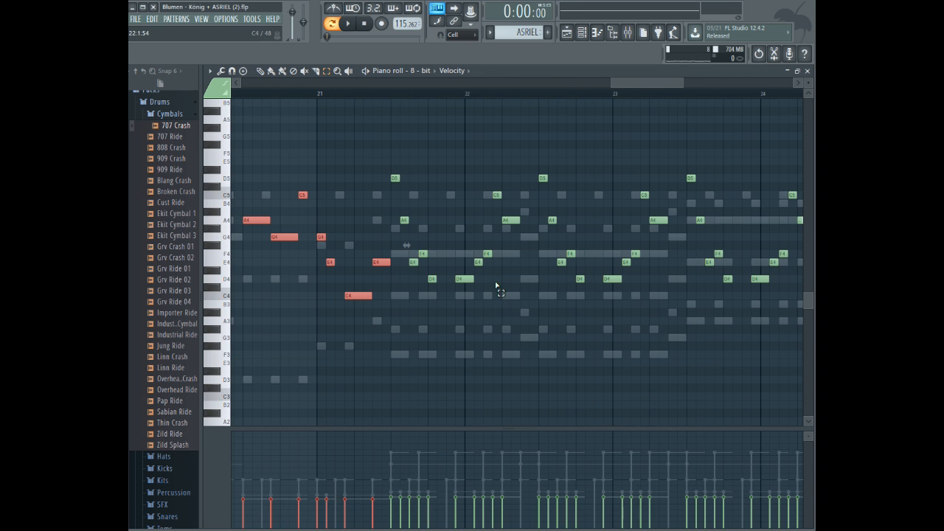
left_click_drag(642, 84, 750, 82)
key("ctrl+v")
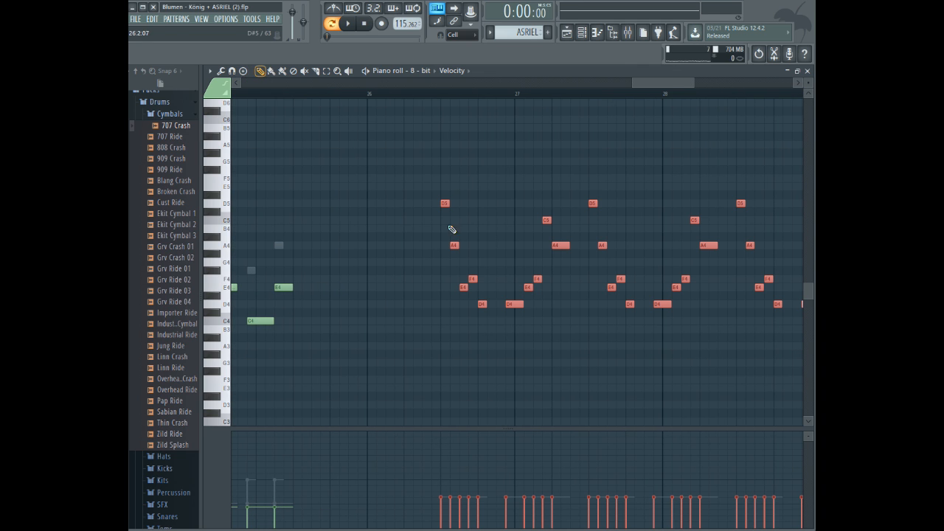
left_click_drag(441, 205, 298, 125)
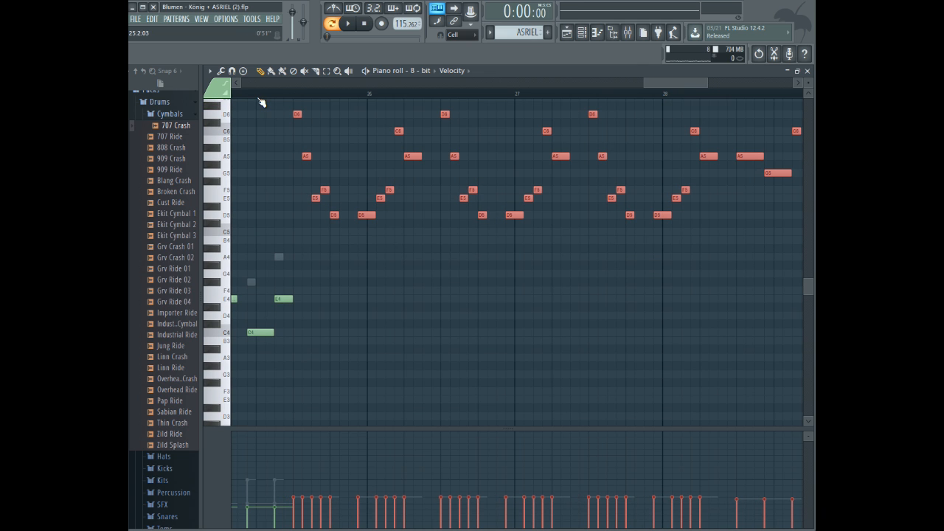
- Raise the velocity offset of the pasted 8 - bit notes in several passes while playing them from bar 25
left_click(261, 94)
key("space")
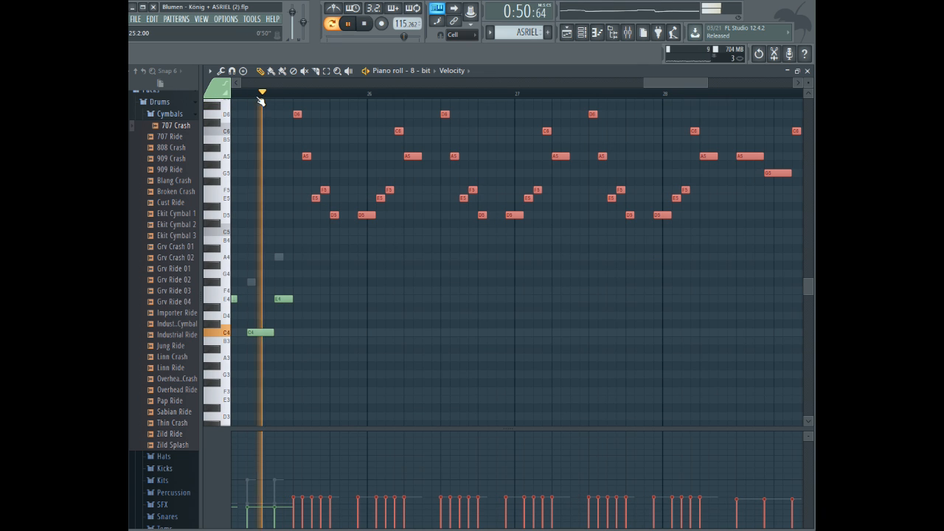
double_click(364, 213)
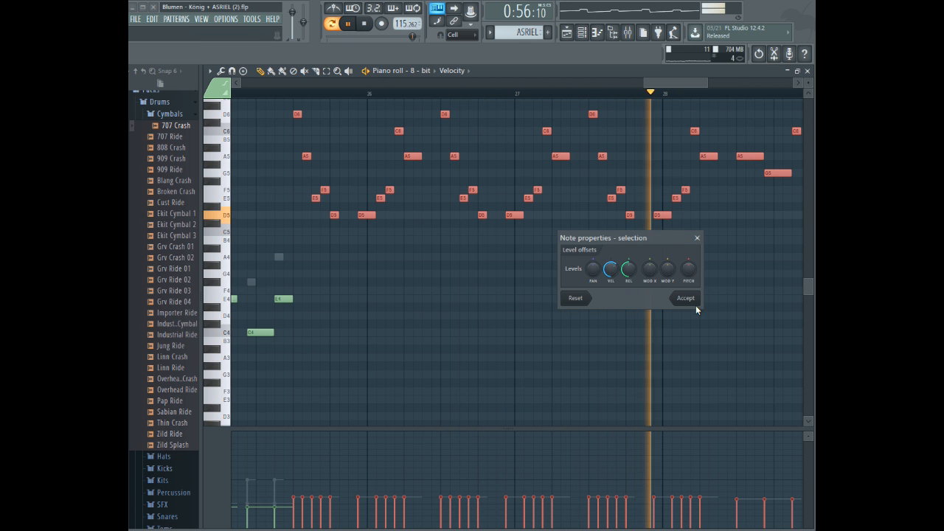
left_click(685, 298)
double_click(364, 213)
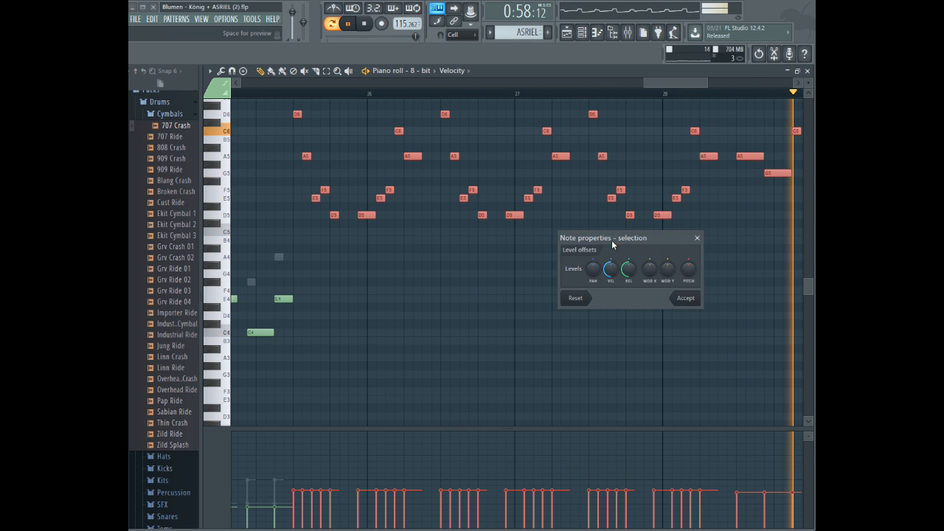
left_click(688, 298)
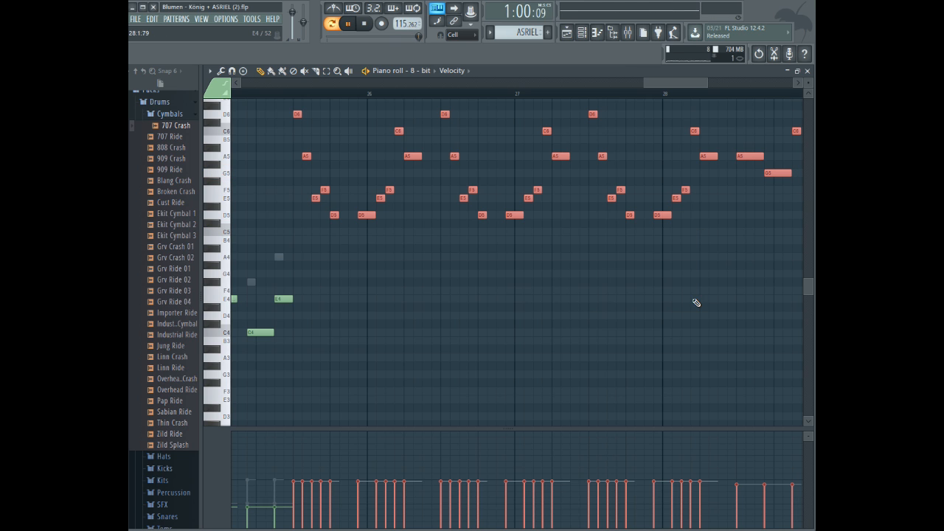
left_click(245, 90)
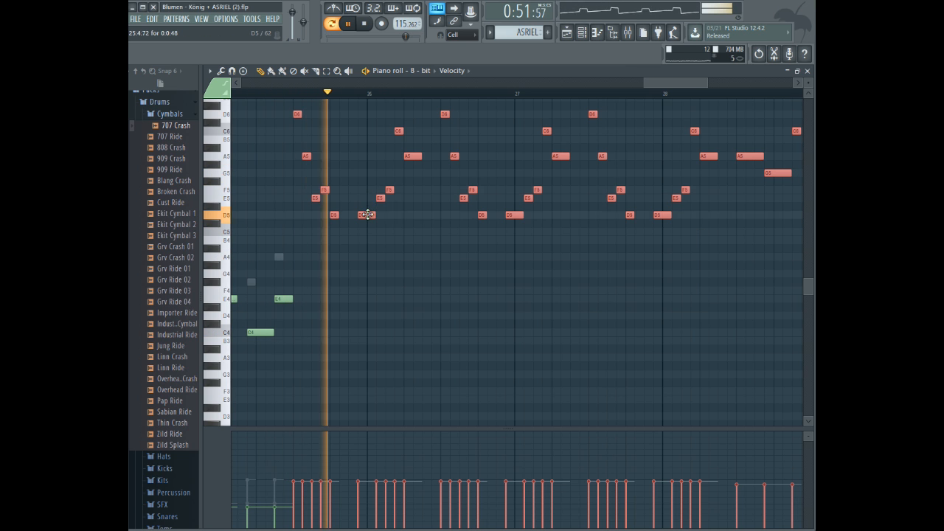
double_click(366, 213)
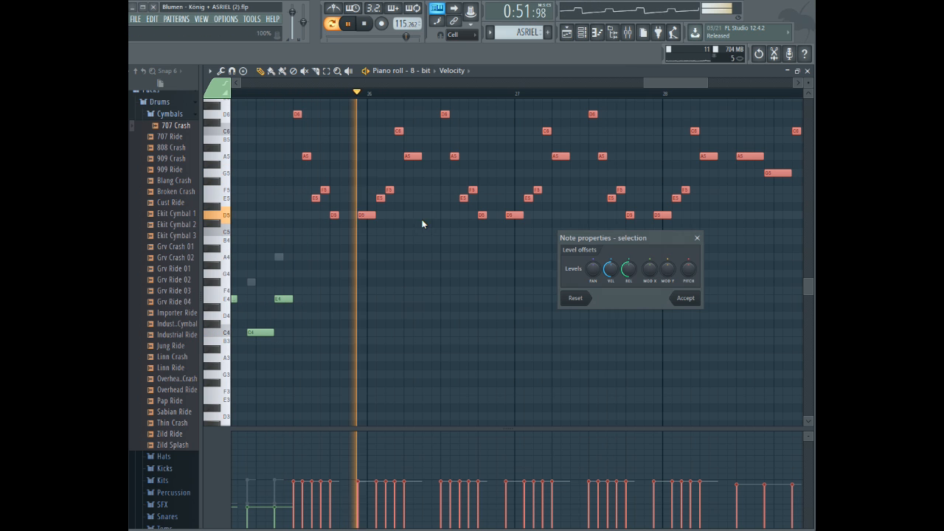
left_click(680, 297)
- Duplicate the high 8 - bit melody into bars 29 to 33 and raise the long C5 in bar 33 to C#5
left_click_drag(703, 82, 776, 85)
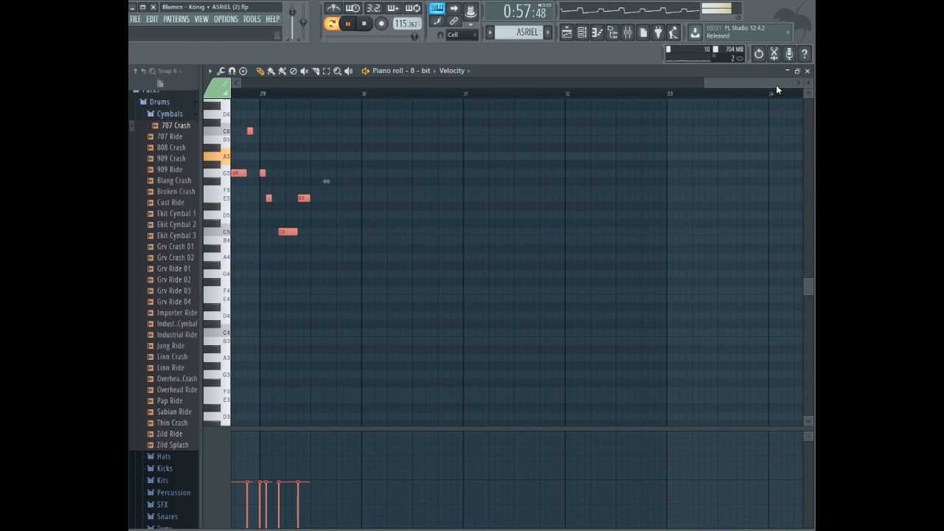
key("ctrl+b")
mouse_move(718, 83)
left_mouse_down()
mouse_move(679, 83)
mouse_move(736, 82)
left_mouse_up()
left_click_drag(439, 229, 443, 222)
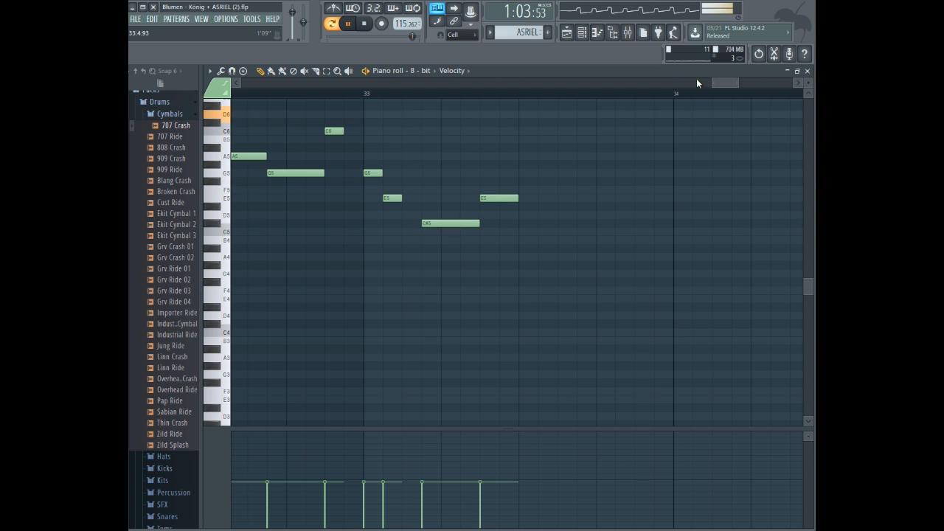
left_click_drag(738, 83, 755, 82)
left_click_drag(744, 82, 732, 84)
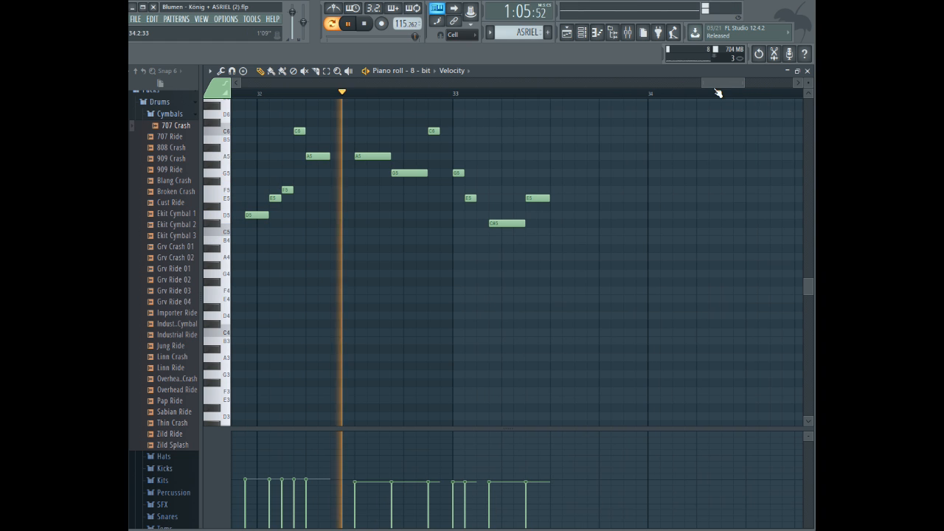
key("space")
mouse_move(745, 81)
left_mouse_down()
mouse_move(768, 82)
mouse_move(631, 78)
mouse_move(747, 83)
left_mouse_up()
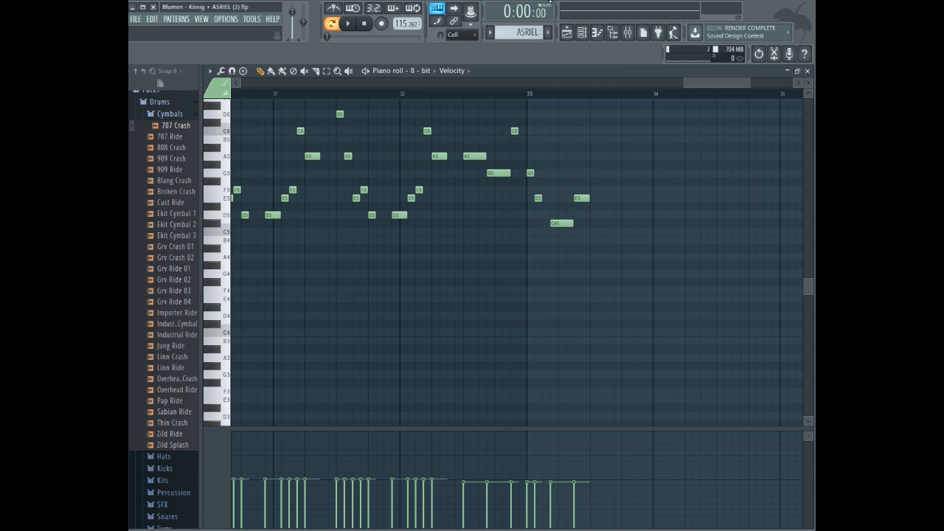
- Lengthen the 8 - bit D5 notes ending bars 25 and 26 and the A5 in bar 26, checking with playback
left_click_drag(748, 81, 623, 82)
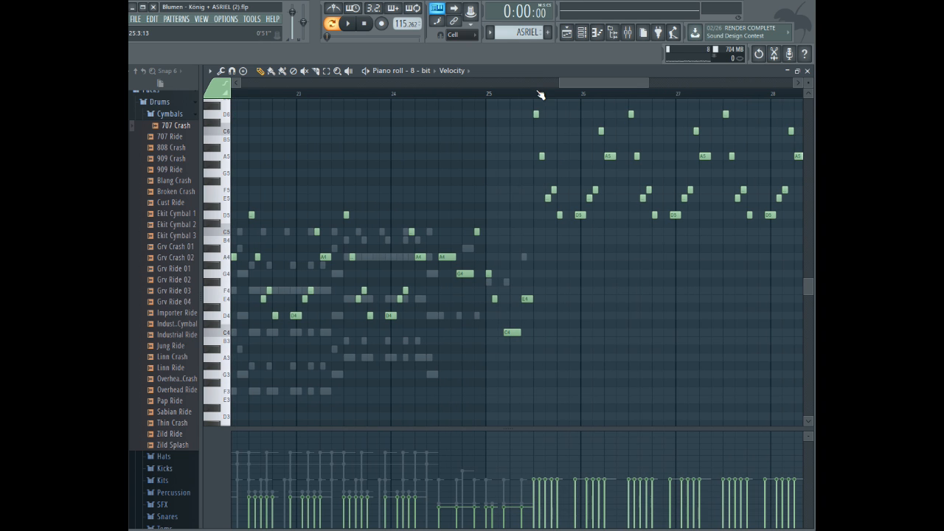
key("space")
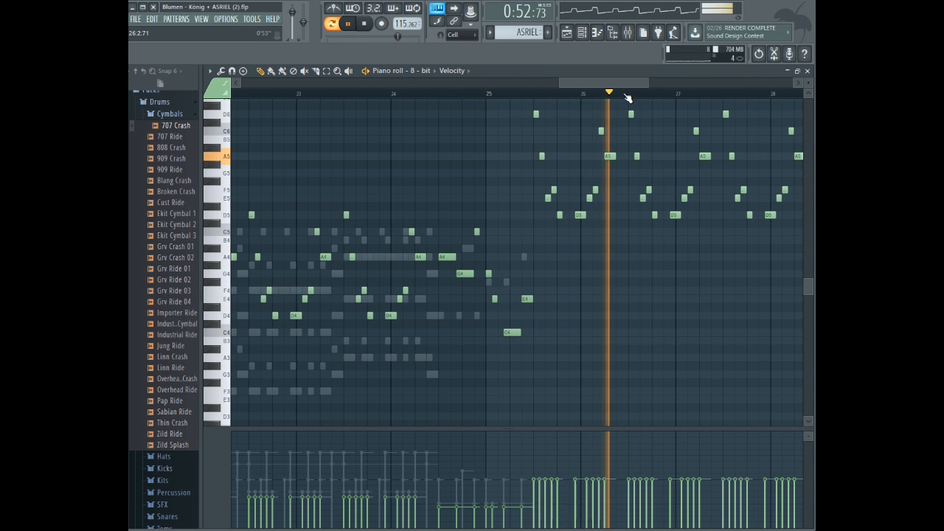
key("space")
mouse_move(647, 82)
left_mouse_down()
mouse_move(606, 81)
mouse_move(632, 81)
left_mouse_up()
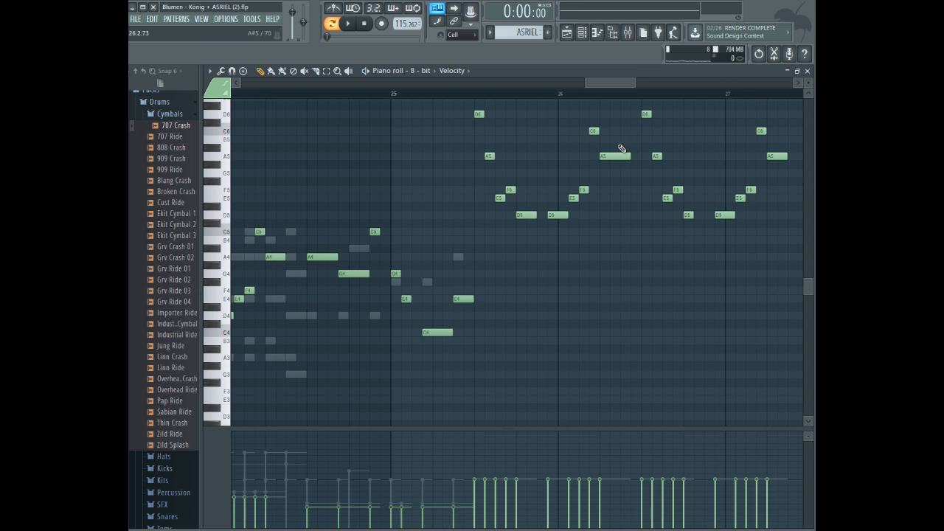
left_click(455, 93)
key("space")
left_click_drag(612, 82, 629, 79)
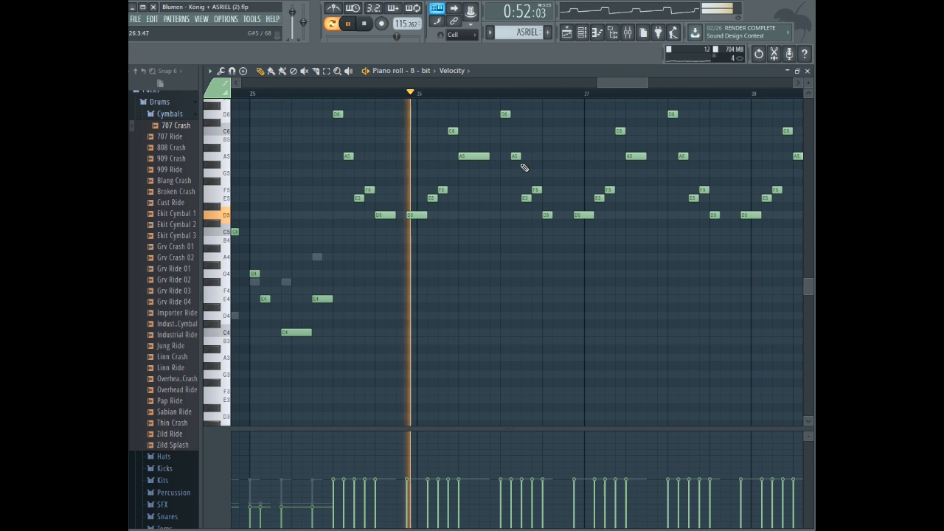
left_click(551, 217)
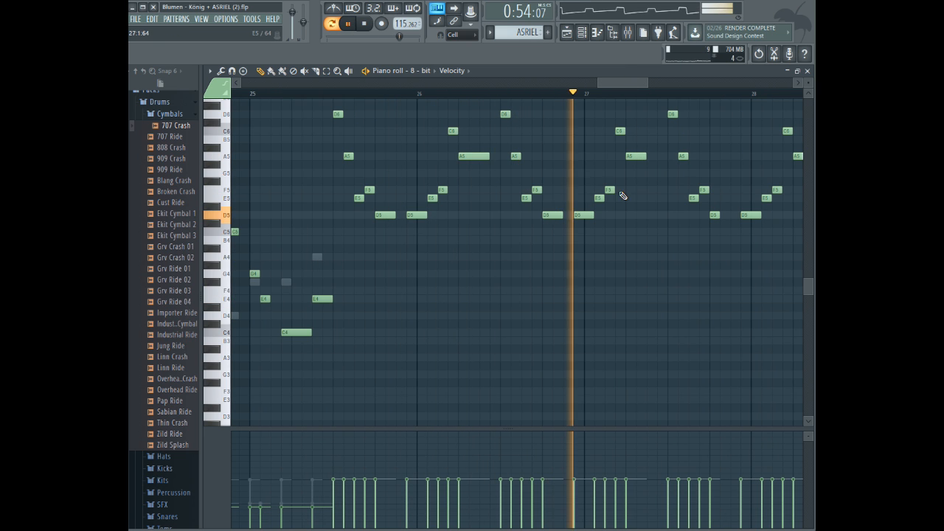
key("space")
- Lengthen the 8 - bit A5 notes early in bars 27 and 28, the D5 ending bar 27 and the C6 ending bar 28
left_click(482, 163)
right_click(481, 163)
right_click(633, 156)
left_click(632, 155)
left_click_drag(631, 87, 655, 77)
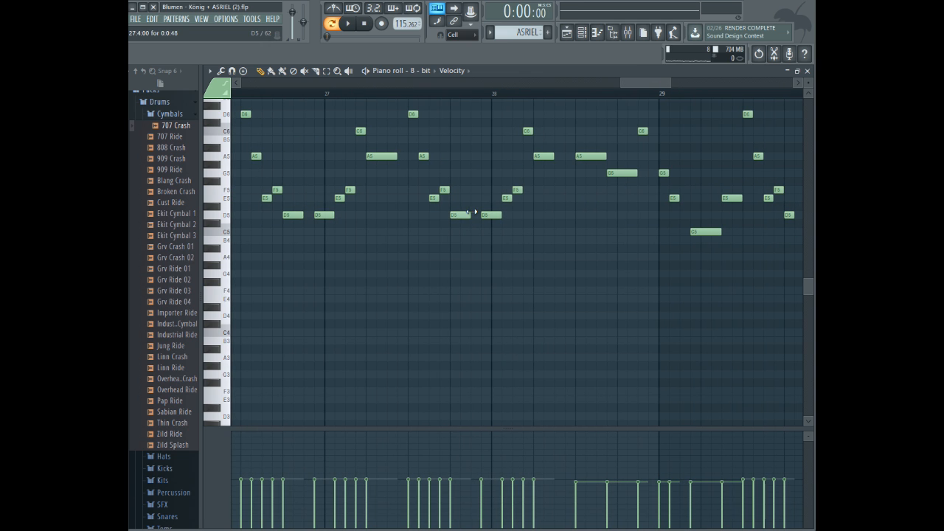
left_click_drag(642, 81, 650, 80)
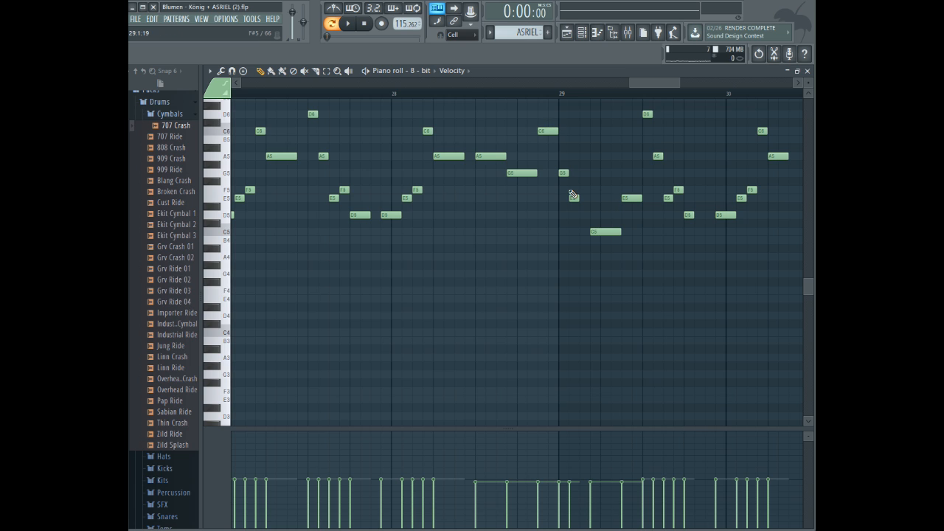
- Lengthen the 8 - bit E5 early in bar 29, the D5 notes ending bars 29 and 30, and the A5 in bars 30 and 31
left_click(459, 94)
left_click_drag(656, 80, 666, 81)
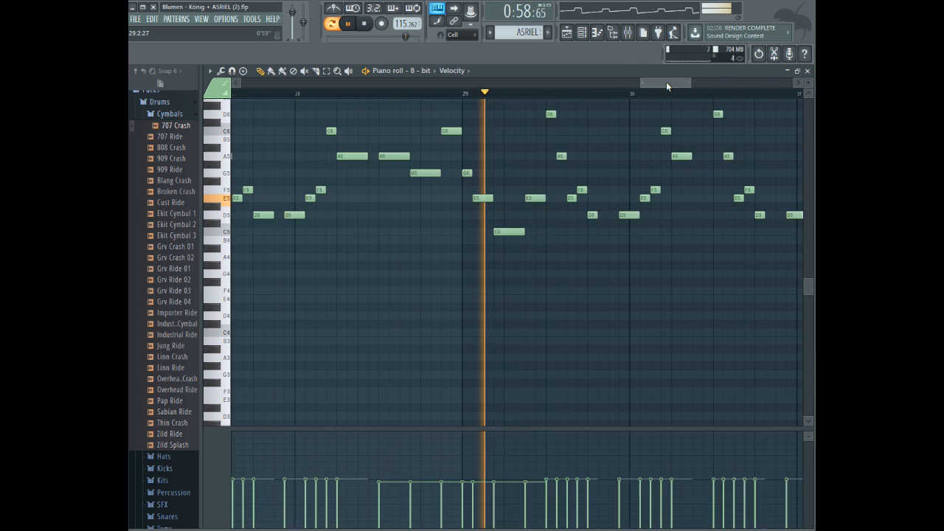
key("space")
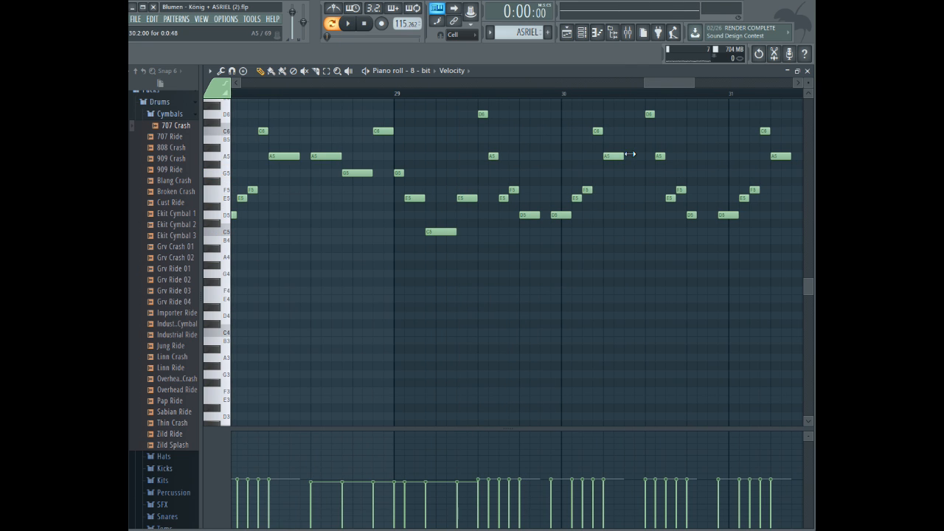
left_click_drag(684, 83, 702, 85)
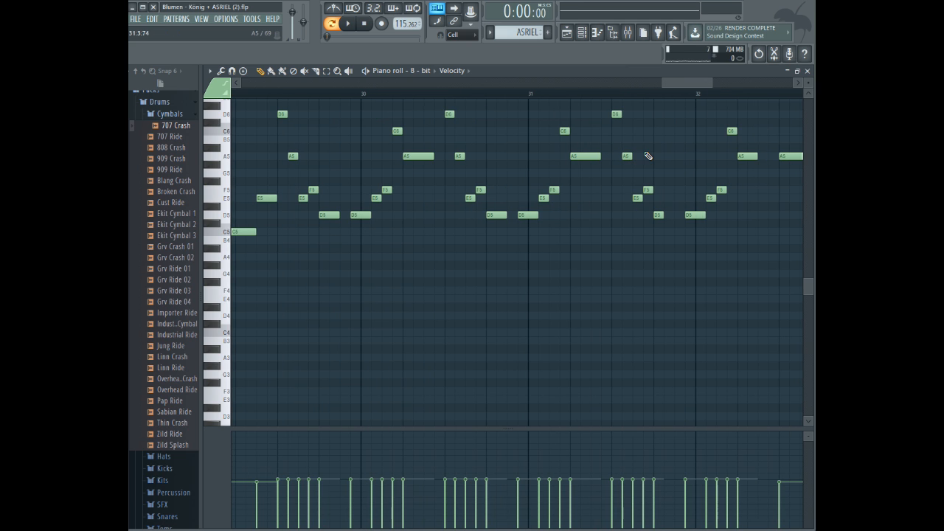
- Lengthen the 8 - bit D5 ending bar 31, the A5 and closing C6 in bar 32, and the first E5 in bar 33
left_click_drag(682, 82, 696, 82)
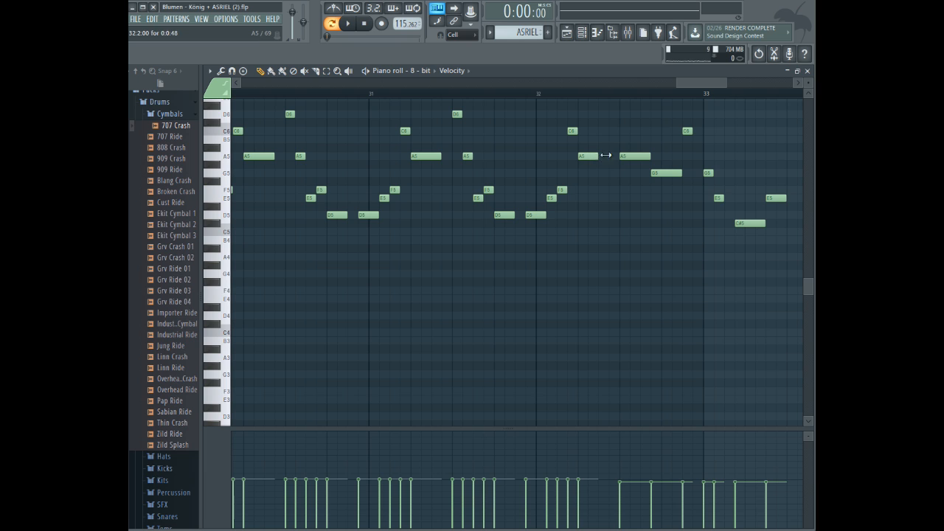
left_click_drag(694, 84, 714, 81)
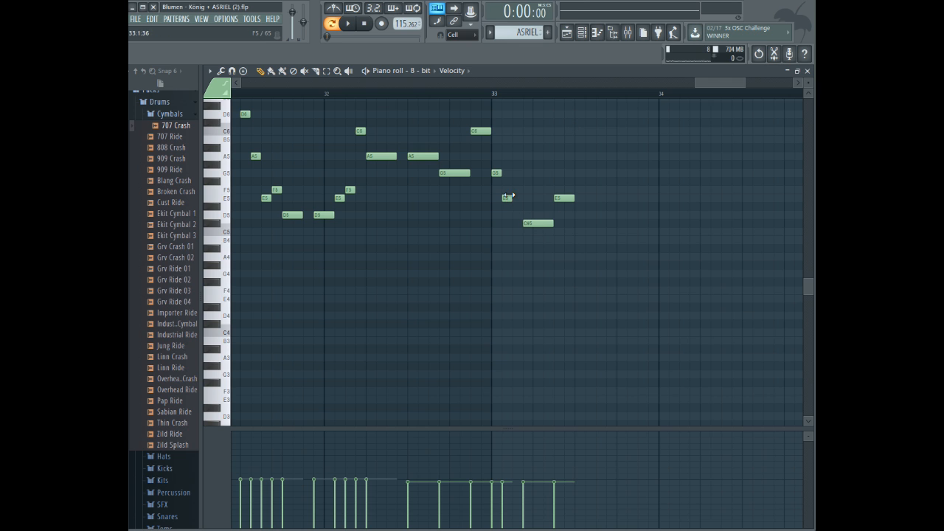
mouse_move(745, 81)
left_mouse_down()
mouse_move(772, 82)
mouse_move(740, 85)
left_mouse_up()
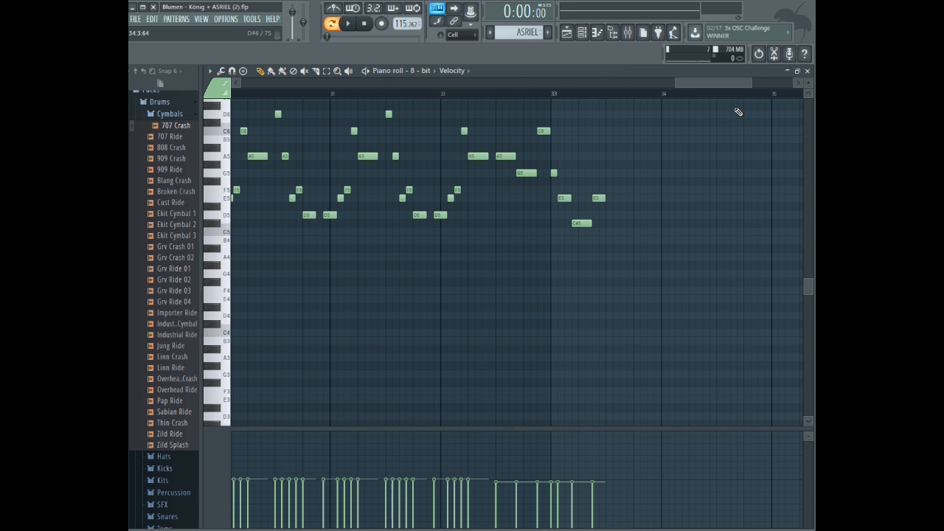
- Play the high 8 - bit melody from bar 25 and duplicate it into bars 33 to 41
left_click_drag(740, 82, 701, 93)
scroll(680, 153, "up", 2)
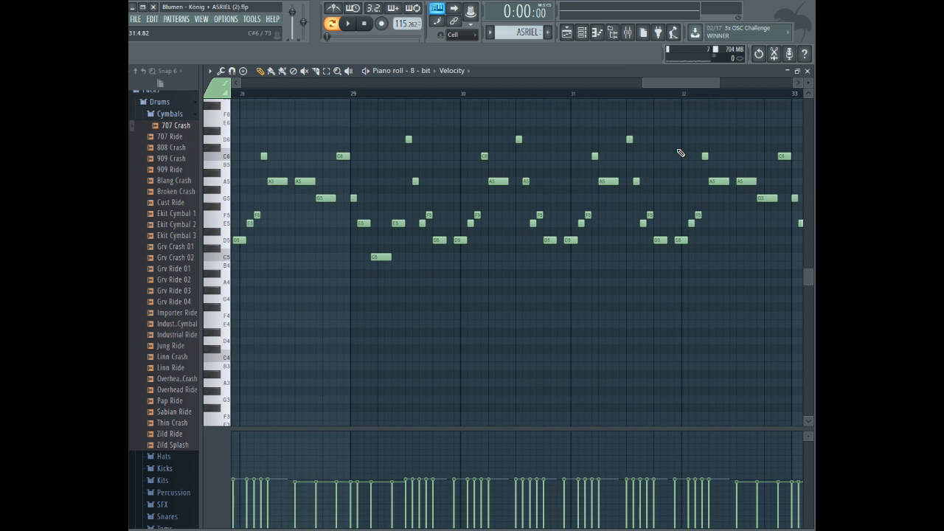
left_click_drag(710, 83, 654, 74)
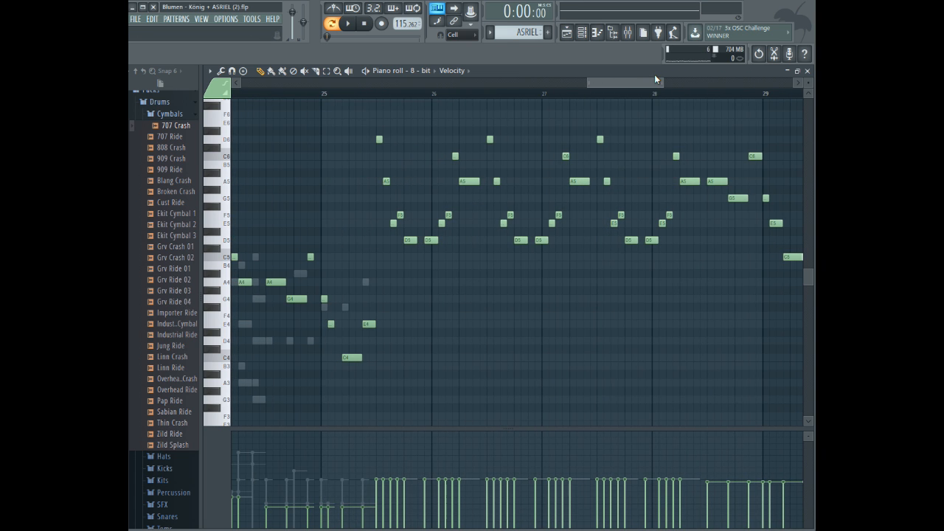
left_click_drag(385, 96, 378, 97)
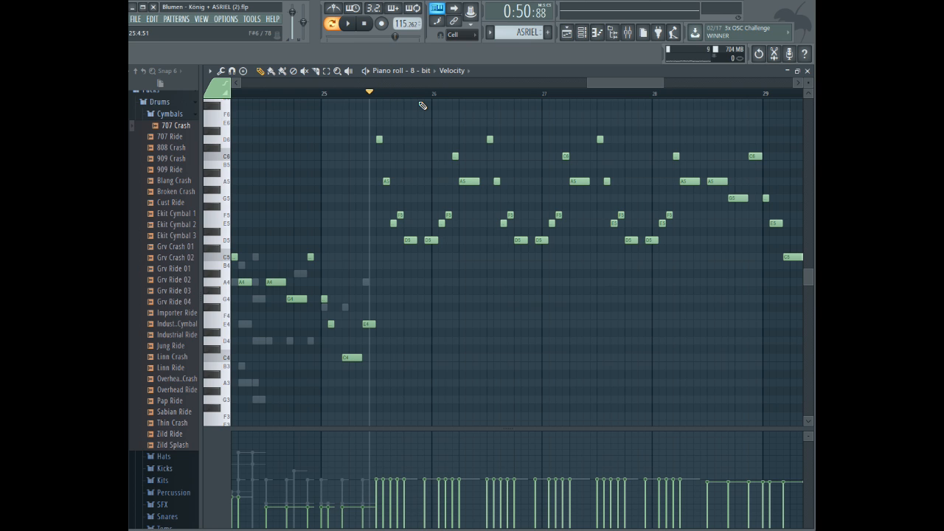
key("space")
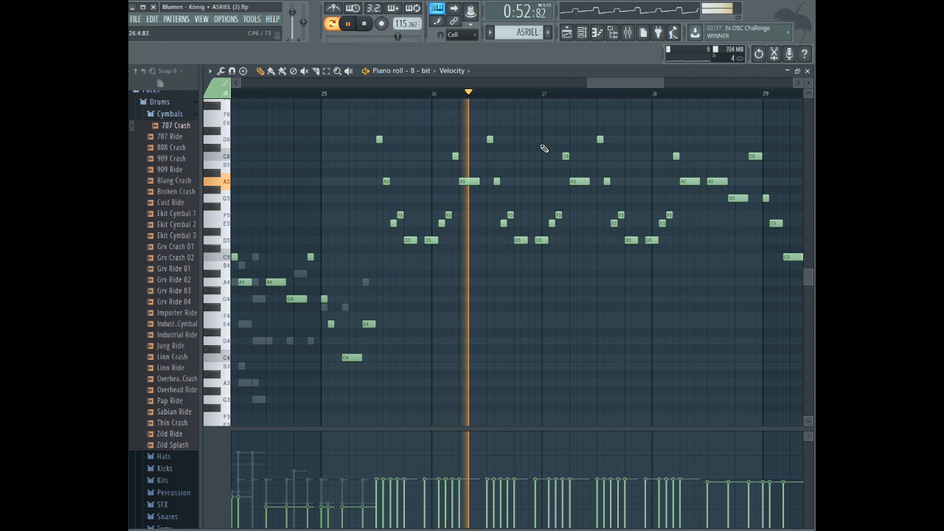
left_click_drag(664, 83, 682, 83)
left_click(326, 71)
left_click_drag(356, 123, 811, 349)
left_click_drag(701, 83, 735, 82)
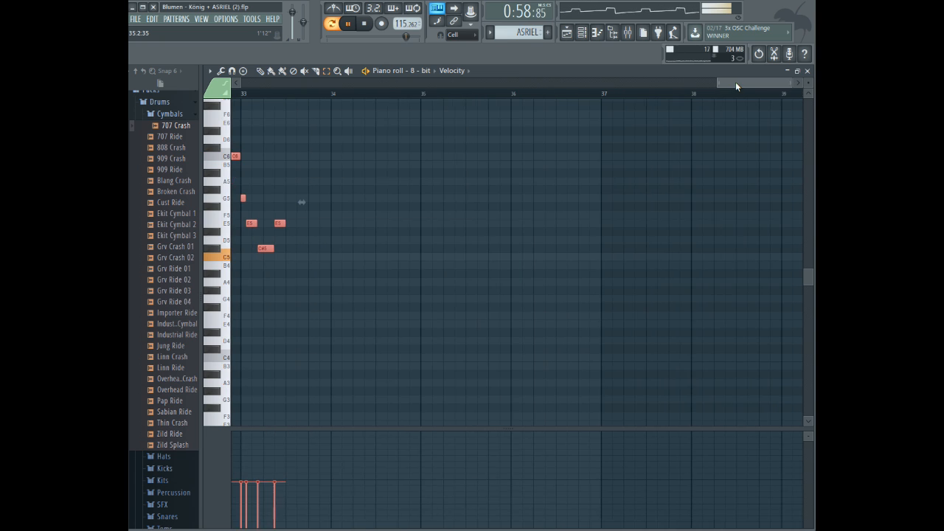
key("ctrl+b")
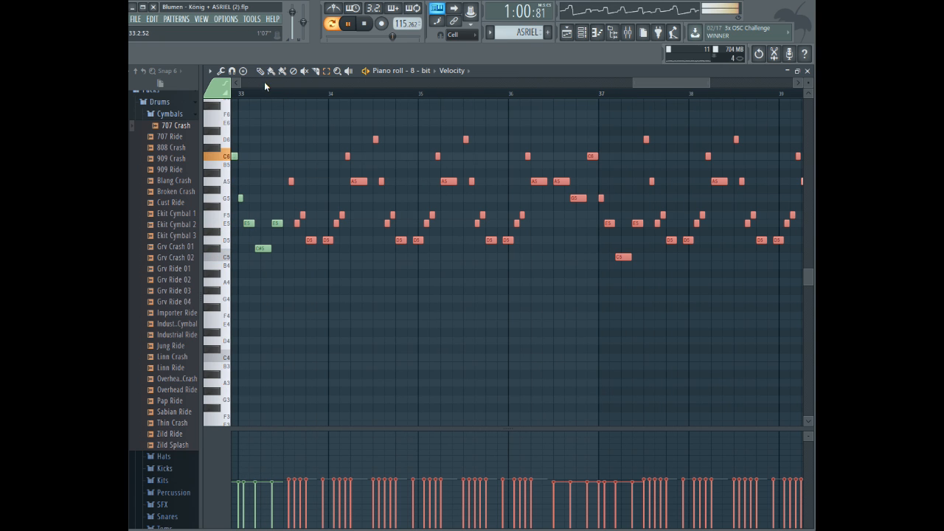
left_click_drag(710, 83, 673, 83)
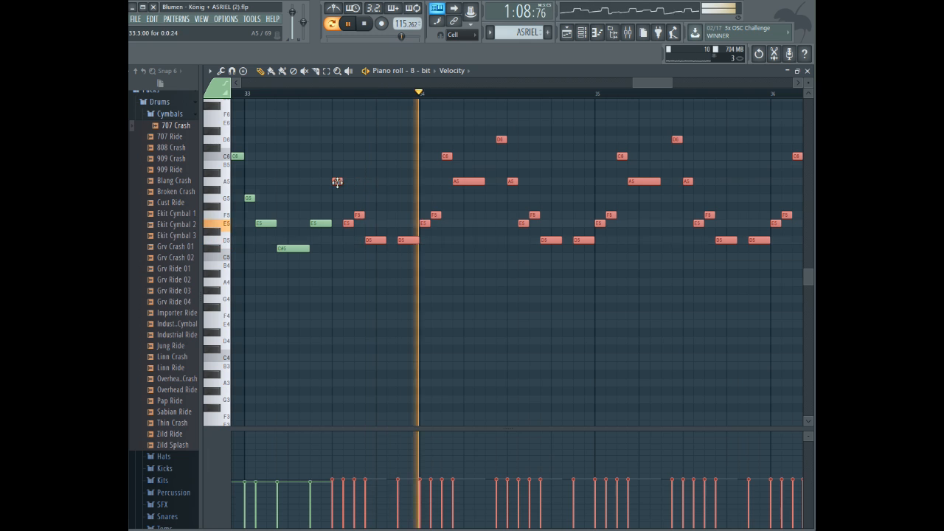
- Shift the duplicated 8 - bit notes slightly later and place a short D6 just before their first A5 in bar 33
left_click_drag(337, 181, 359, 180)
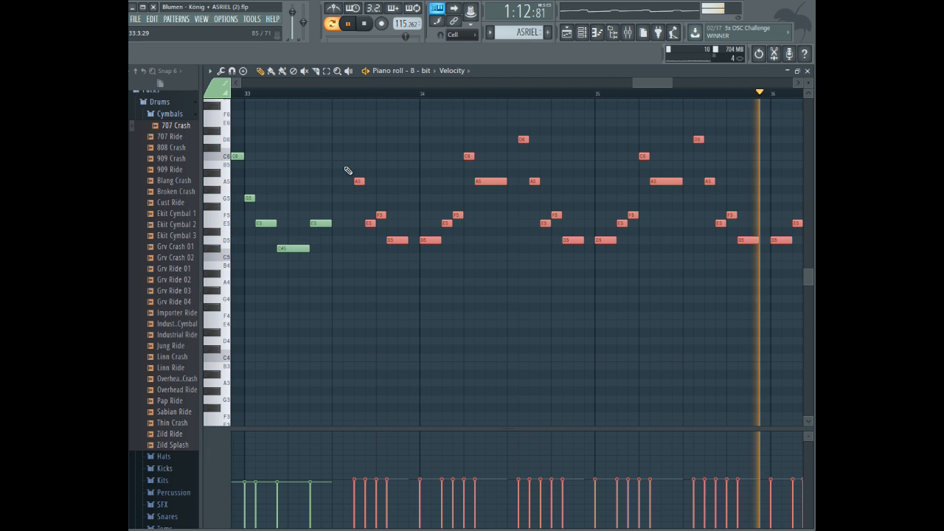
left_click(345, 139)
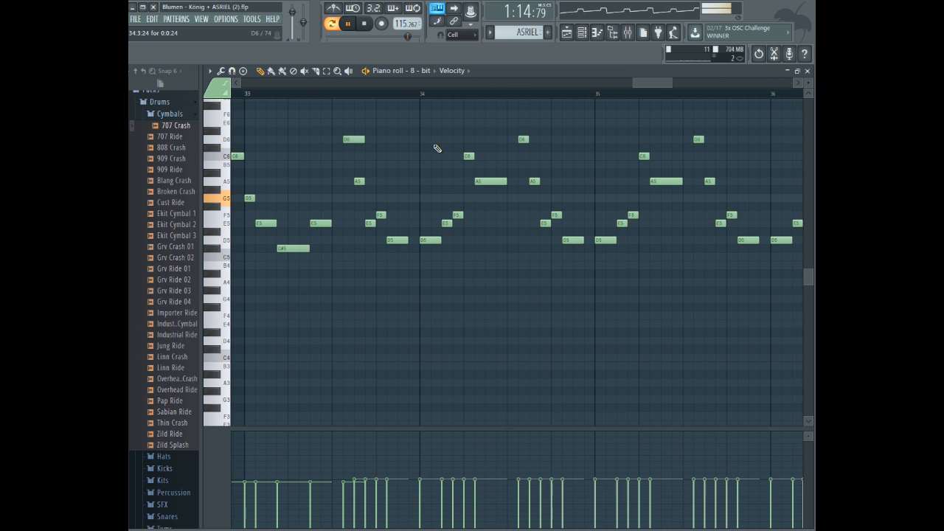
right_click(345, 140)
left_click(345, 140)
left_click(283, 94)
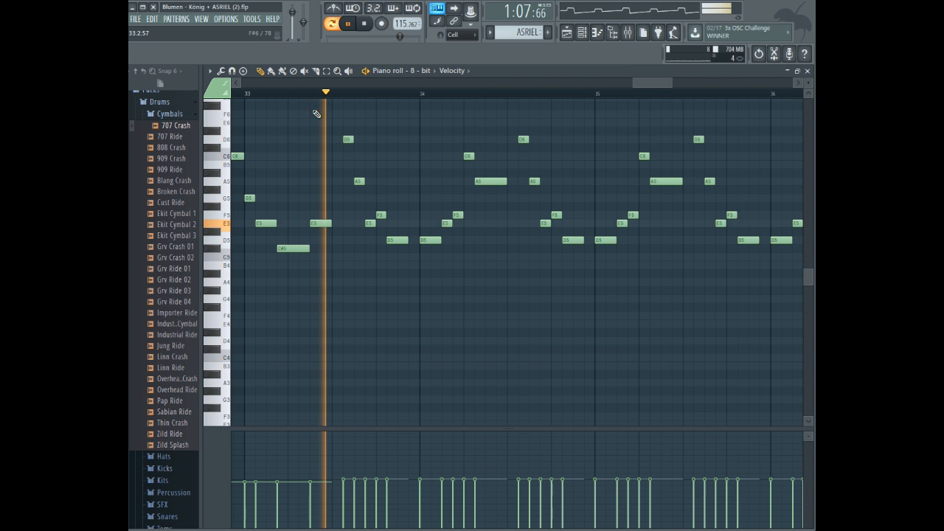
- Move all duplicated 8 - bit notes slightly earlier so the D6 directly follows the E5 in bar 33, checking with playback
left_click_drag(672, 82, 752, 82)
scroll(559, 183, "up", 3)
left_click_drag(765, 136, 271, 398)
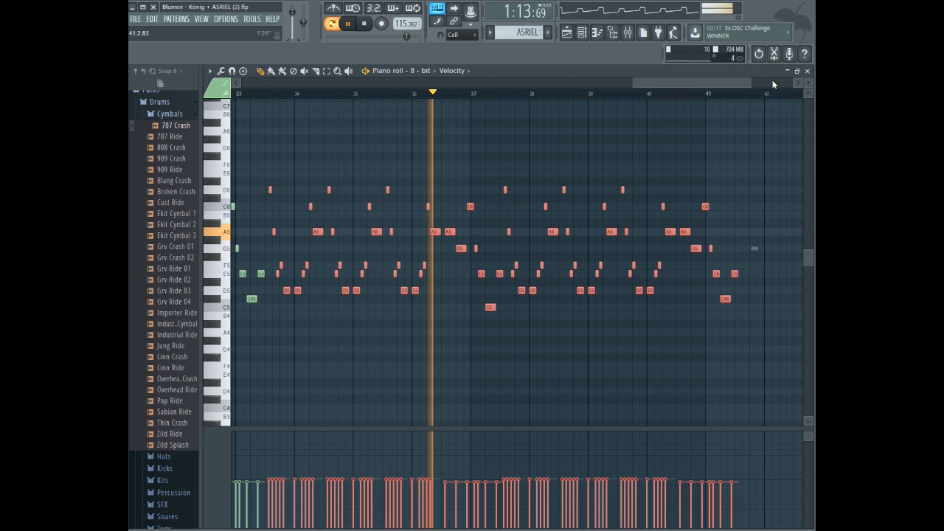
left_click_drag(752, 82, 683, 82)
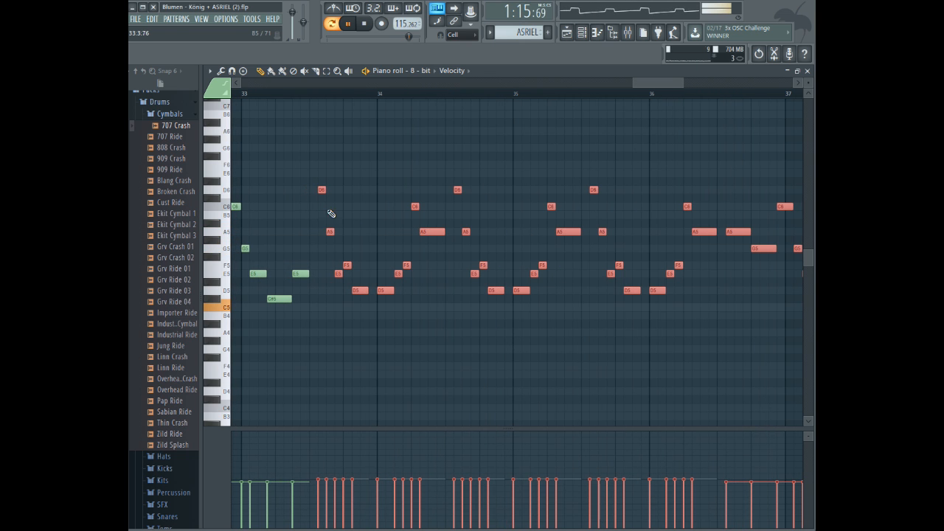
left_click_drag(320, 190, 312, 190)
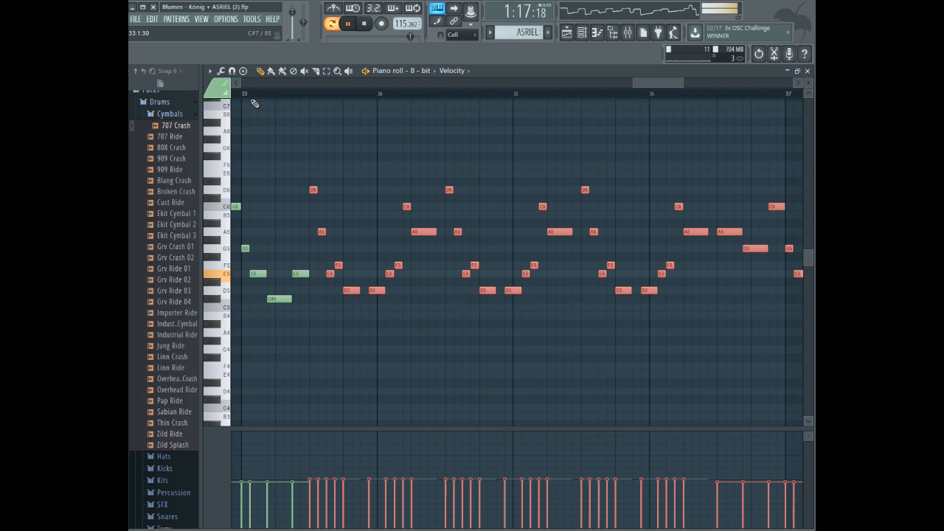
left_click(254, 95)
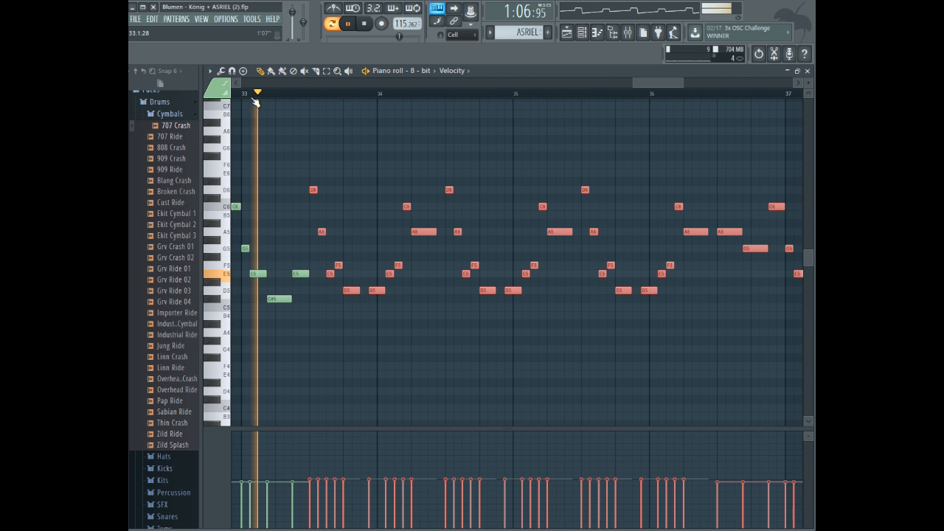
key("space")
- Copy the high 8 - bit melody from bar 25 to bar 41 into the Grand Piano channel at the same position
left_click_drag(679, 86, 540, 90)
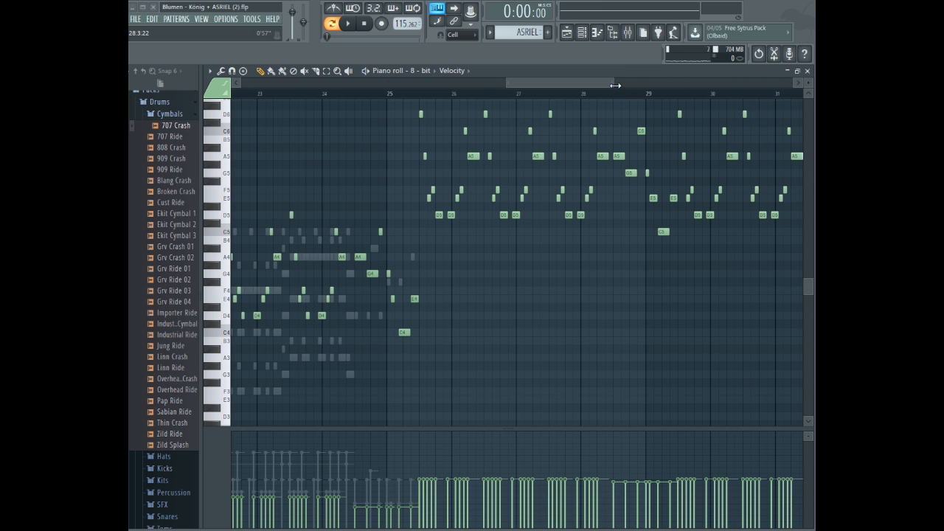
left_click_drag(614, 85, 593, 82)
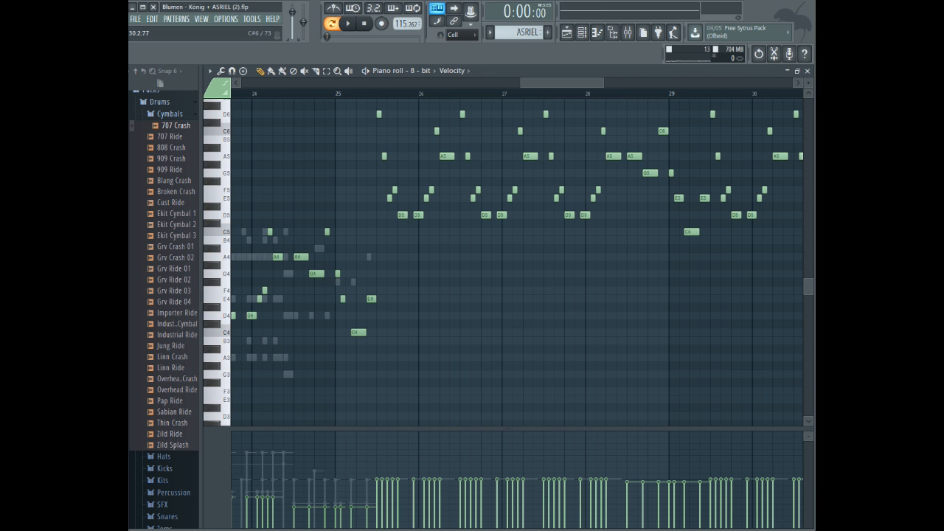
scroll(790, 123, "up", 1)
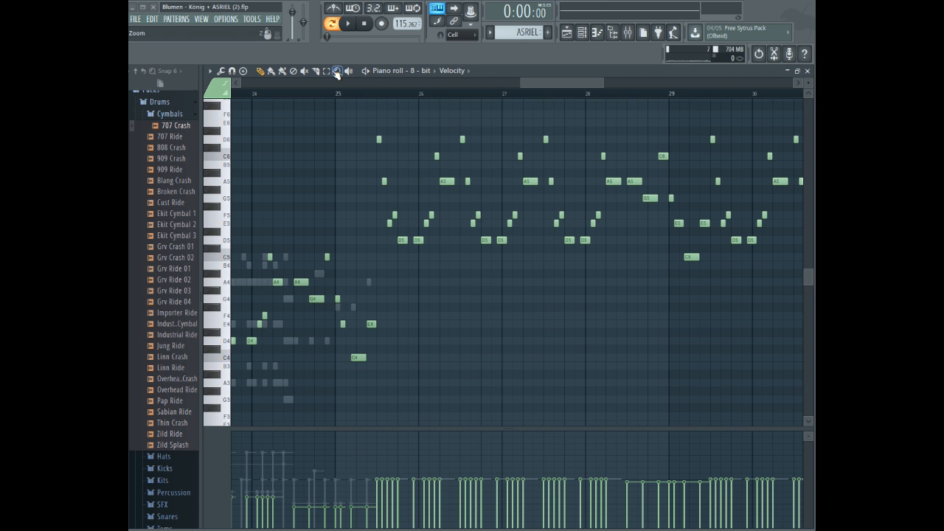
left_click(326, 72)
left_click_drag(352, 104, 811, 290)
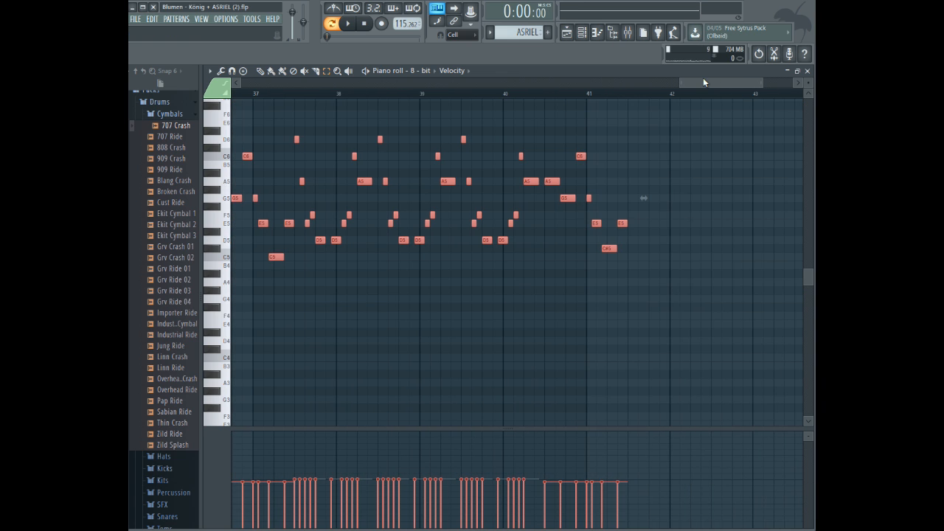
left_click_drag(704, 82, 583, 70)
left_click(426, 71)
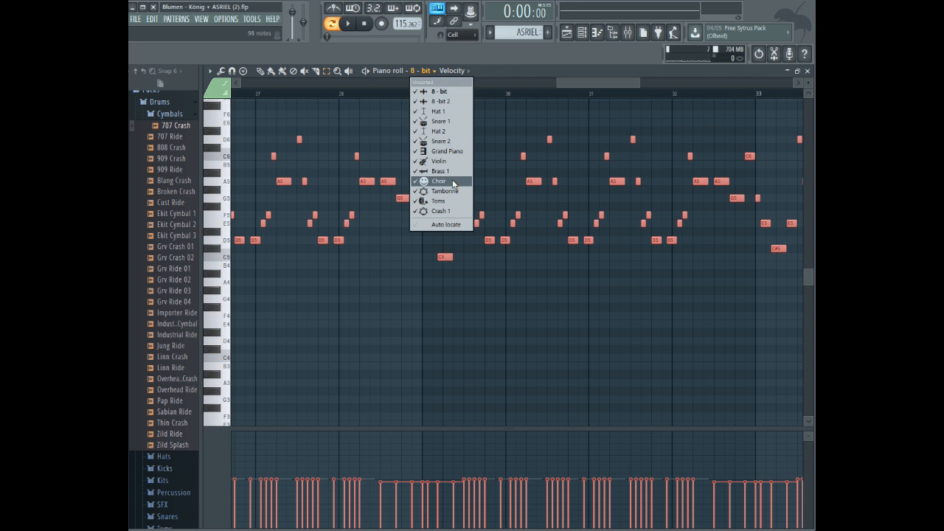
left_click(462, 153)
left_click_drag(571, 81, 532, 78)
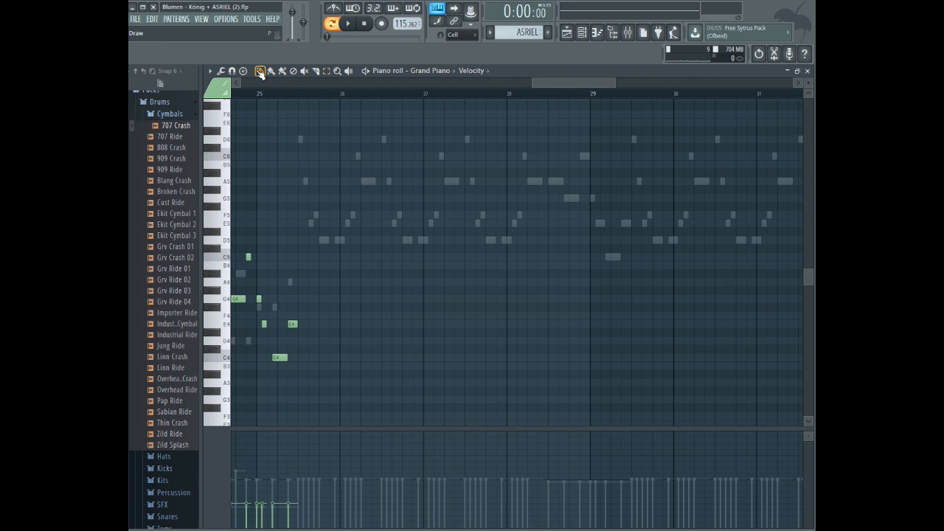
key("ctrl+v")
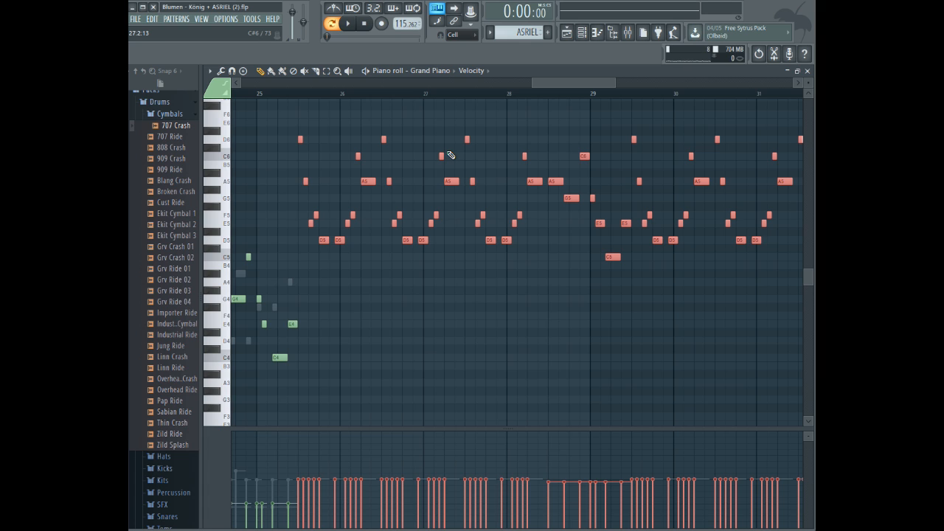
- Paste the copied melody into the Brass 1 channel from bar 25 and play it
left_click(428, 70)
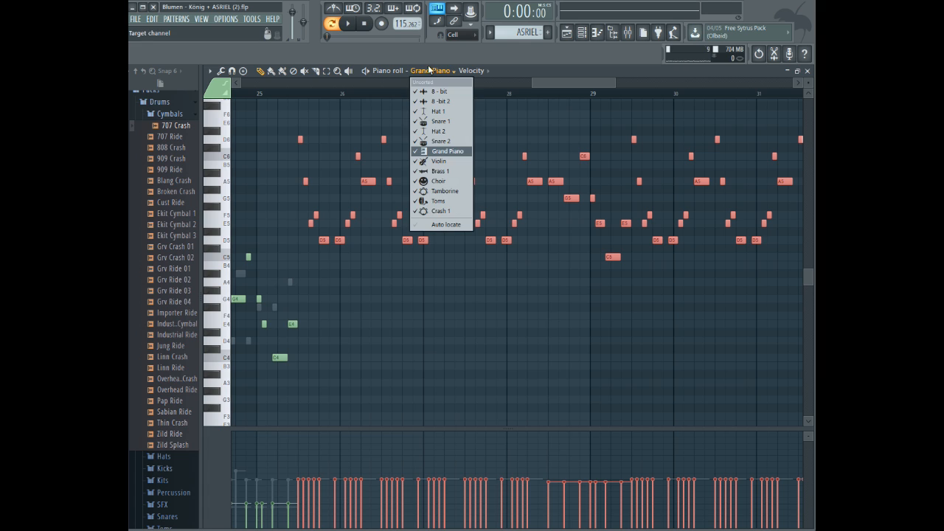
left_click(441, 172)
left_click(286, 94)
key("space")
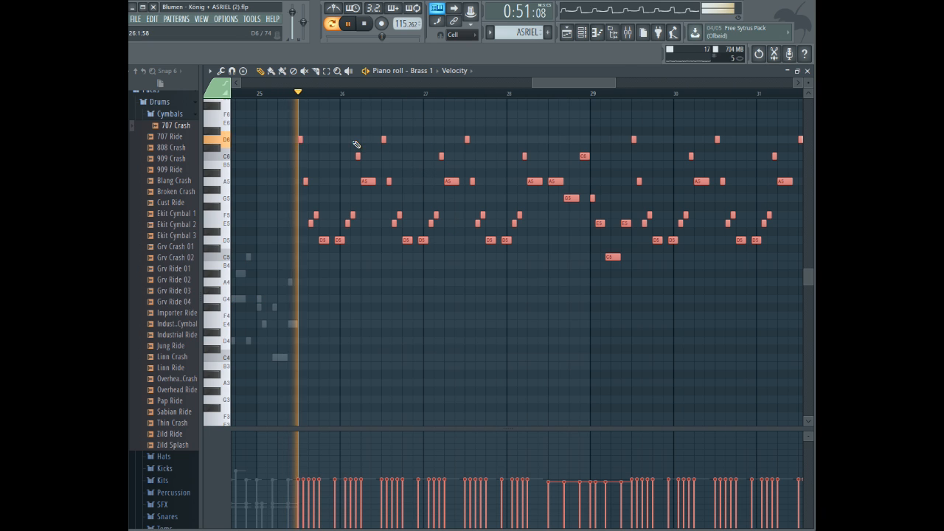
- Raise the velocity offset of the pasted Brass 1 notes and play them from bar 25
key("space")
left_click(227, 142)
double_click(300, 139)
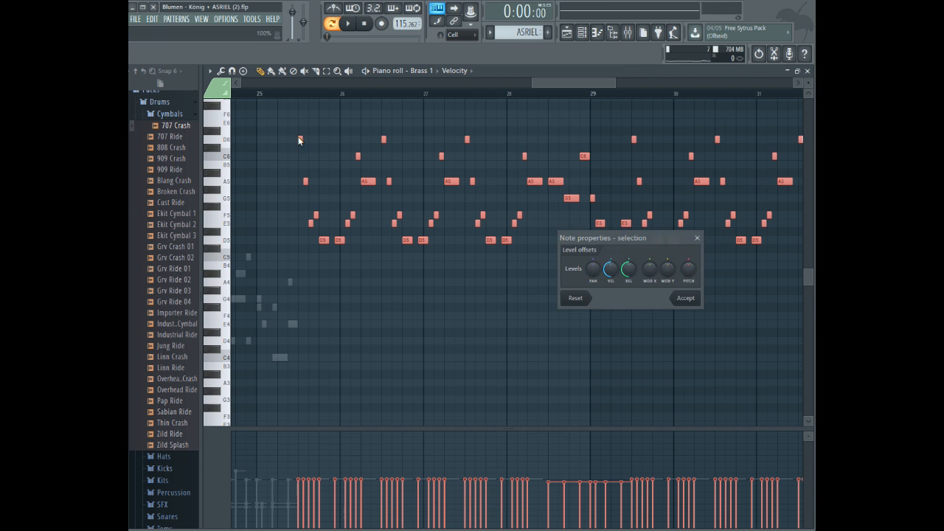
left_click(685, 298)
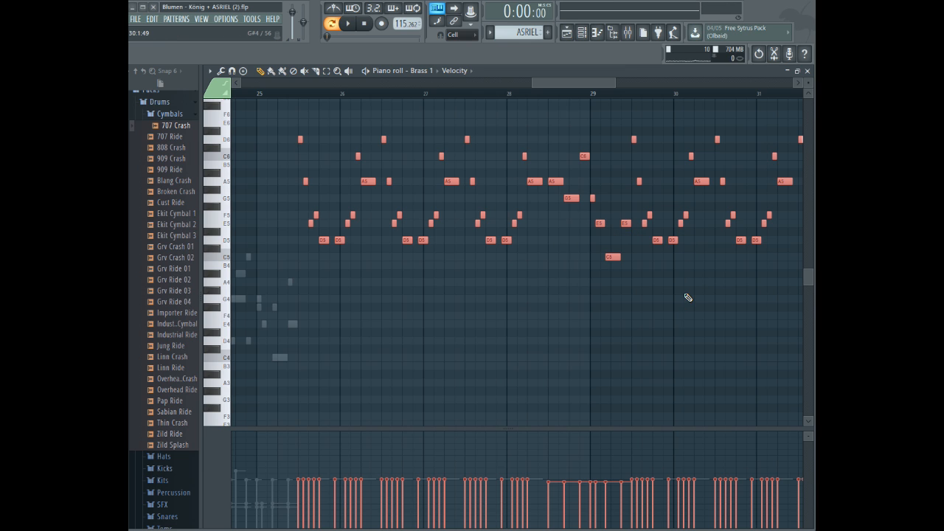
key("space")
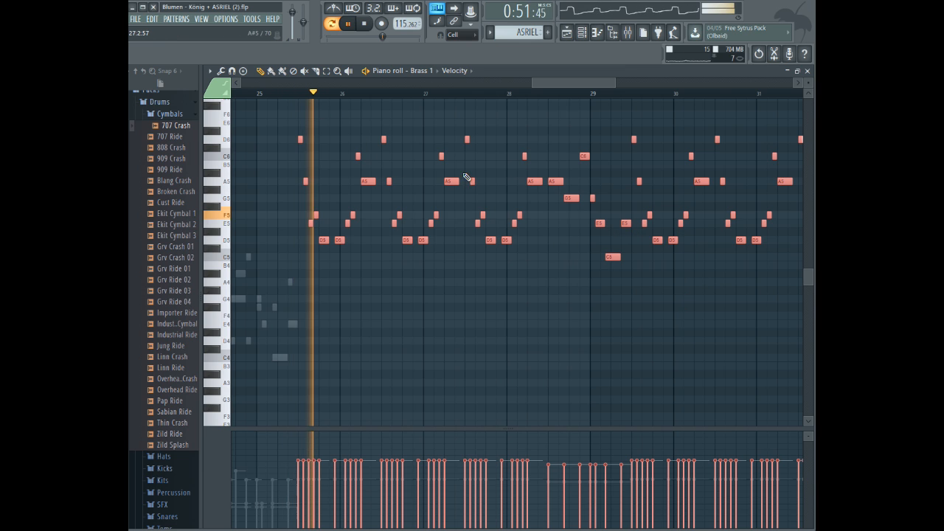
- Add a copy of the Brass 1 melody an octave lower and set the playback position to its start in bar 25
left_click(620, 80)
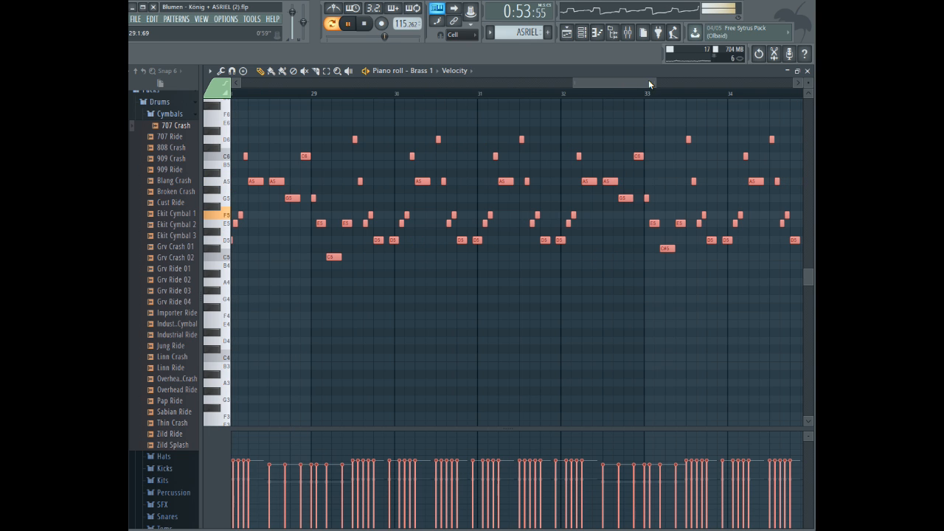
left_click_drag(651, 81, 616, 81)
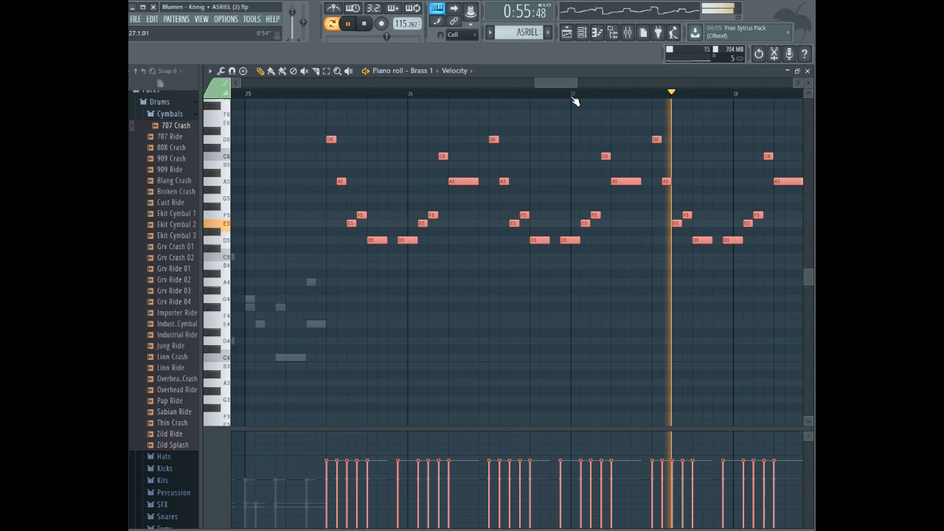
key("space")
left_click_drag(408, 242, 401, 339)
left_click(327, 90)
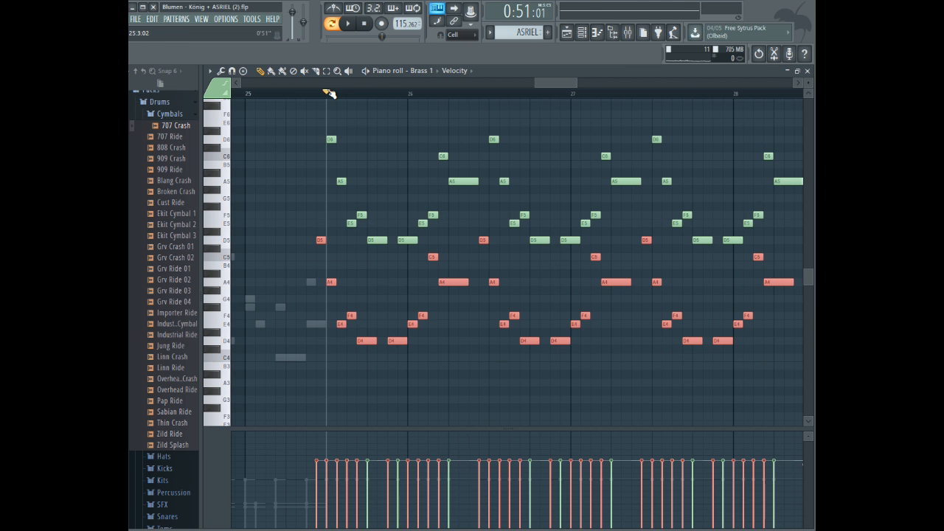
- Play the pattern and shift the lower-octave Brass 1 melody one grid step later to align it with the upper octave
key("space")
left_click_drag(321, 240, 332, 240)
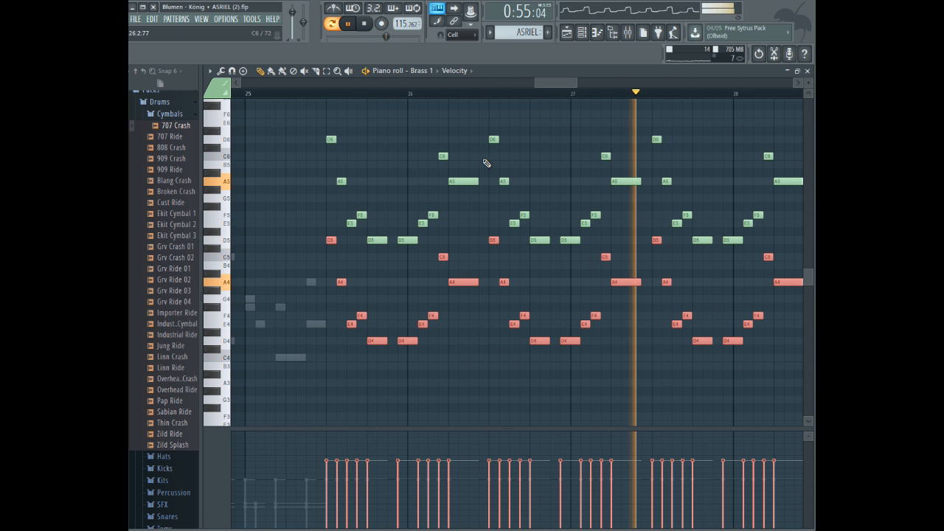
left_click_drag(578, 83, 586, 82)
key("ctrl+a")
left_click(427, 71)
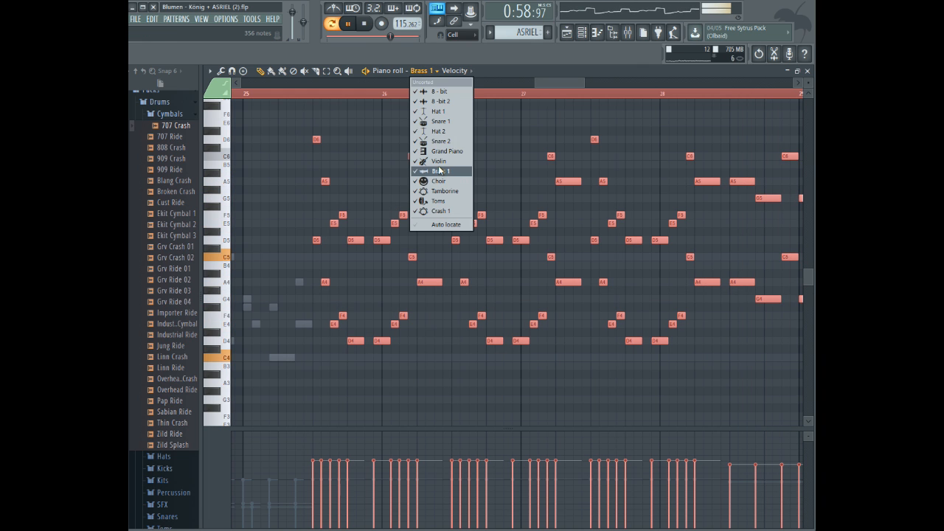
left_click(438, 162)
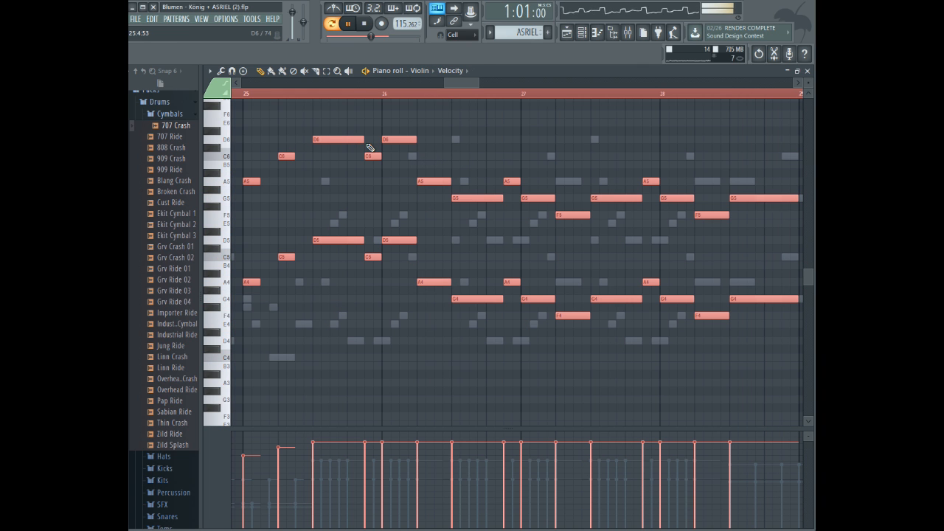
key("Delete")
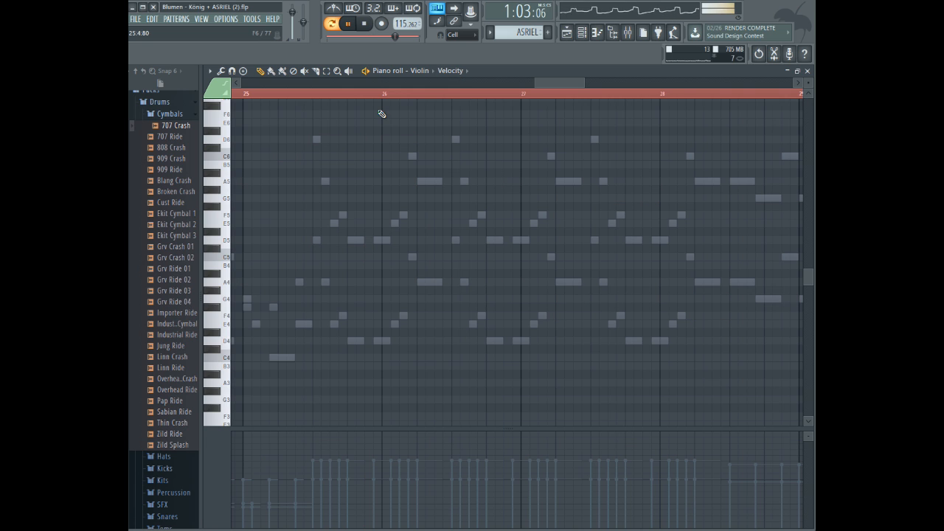
left_click(422, 70)
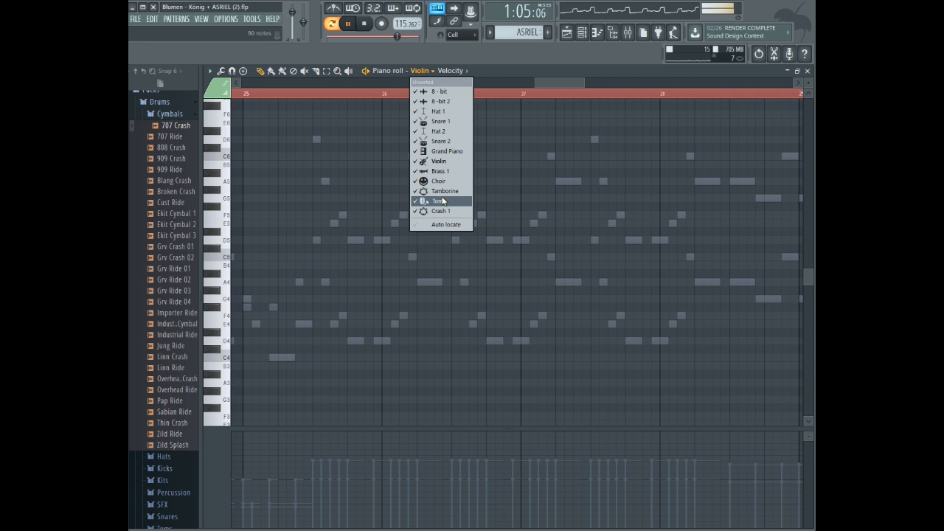
left_click(441, 171)
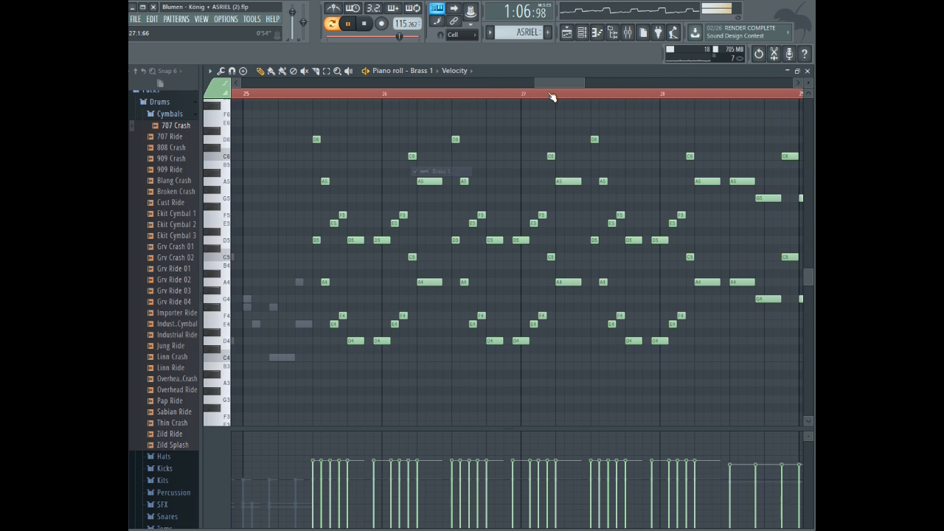
- Copy the two-octave Brass 1 melody from bar 25 through bar 41 and open the Violin channel
key("space")
left_click_drag(585, 80, 565, 84)
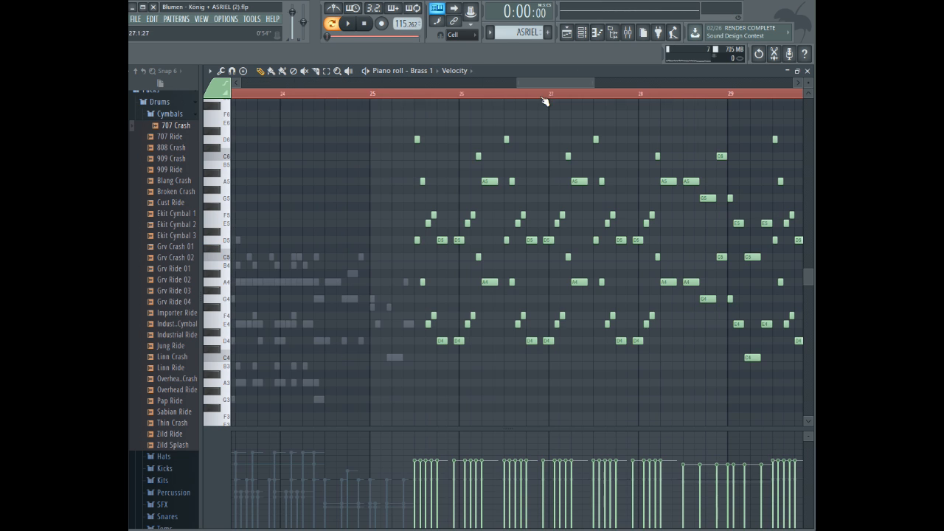
left_click(392, 94)
key("space")
left_click_drag(387, 112, 804, 336)
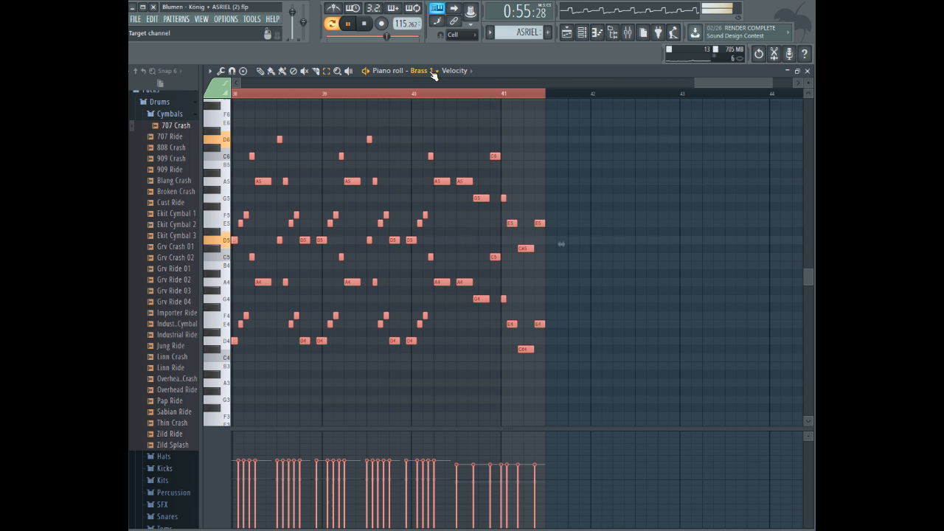
left_click(422, 71)
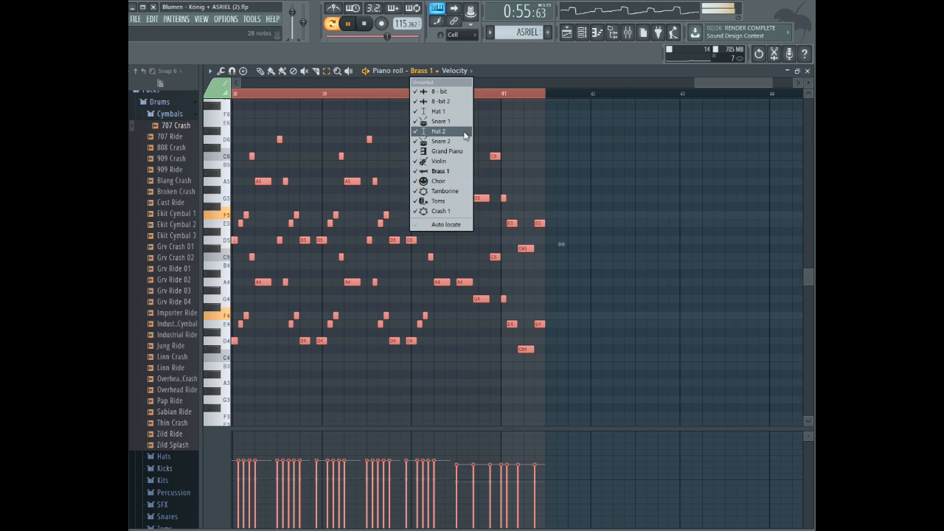
left_click(440, 161)
- Paste the copied melody into the Violin channel at the same position in bar 25 and play it
key("space")
left_click_drag(730, 82, 621, 82)
left_click(273, 73)
left_click(264, 94)
key("space")
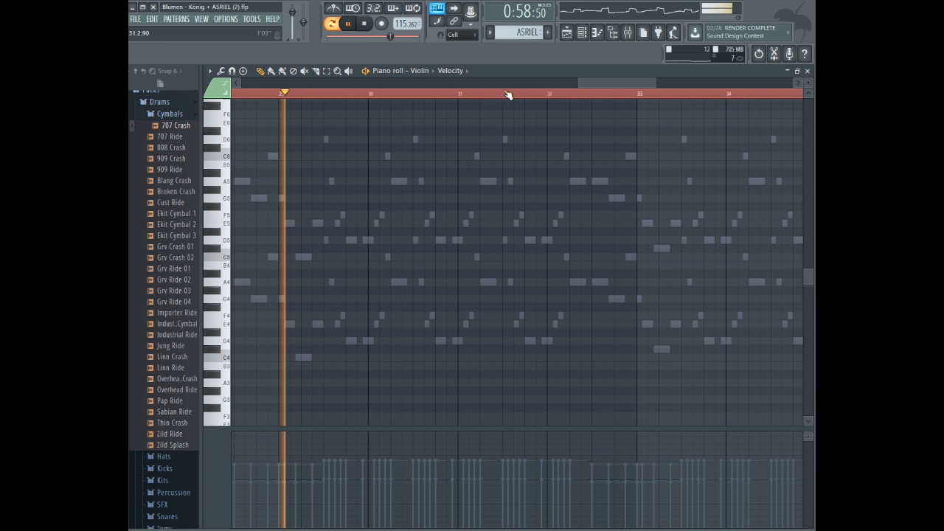
left_click_drag(619, 80, 569, 80)
key("space")
left_click(316, 96)
key("space")
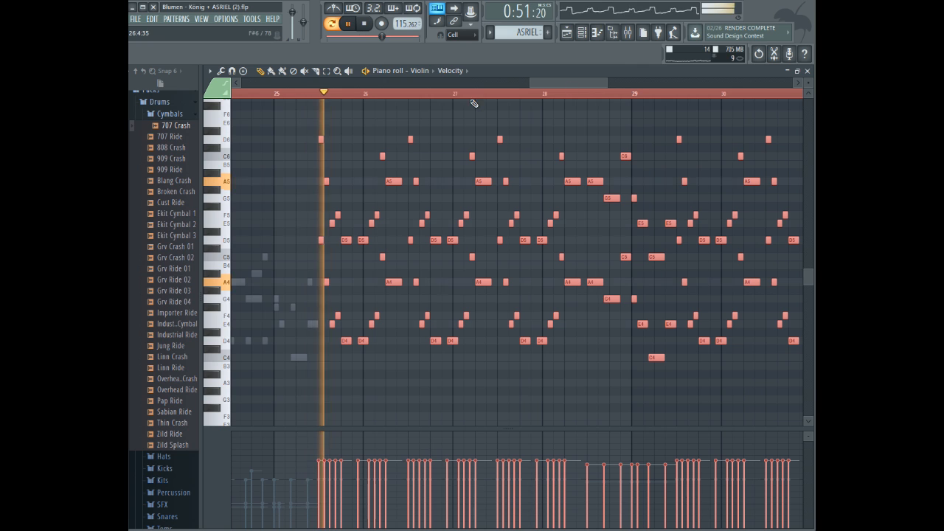
- Lengthen the held D and A notes of the Violin melody in bars 25 to 28 up to the following notes in both octaves
scroll(559, 99, "up", 2)
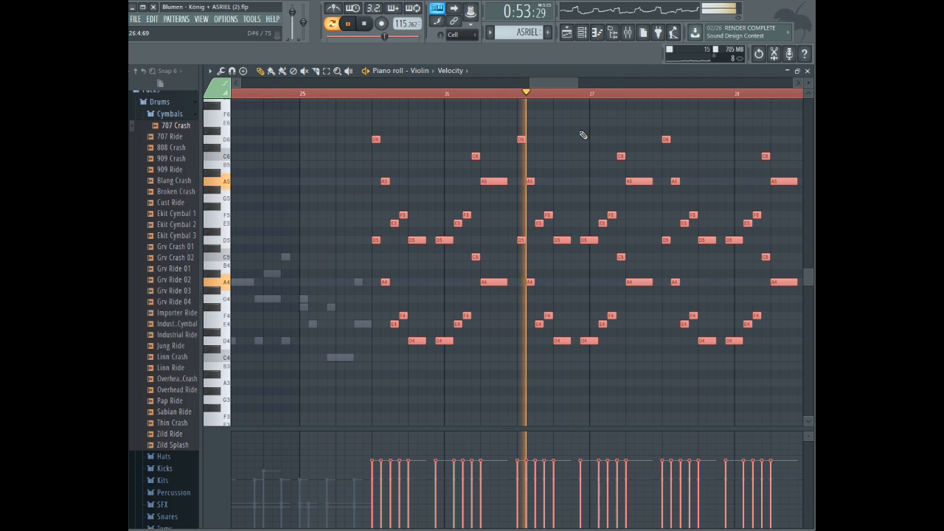
scroll(560, 137, "down", 1)
key("space")
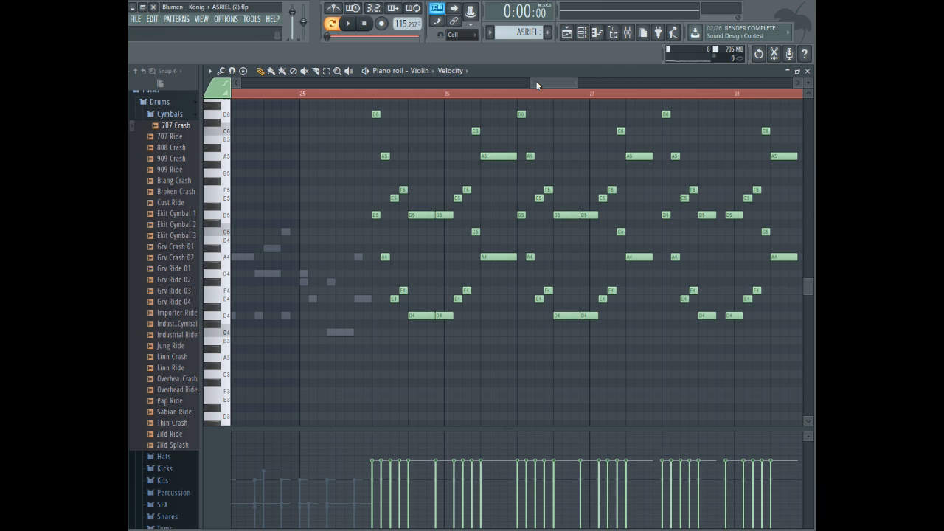
left_click_drag(550, 81, 571, 83)
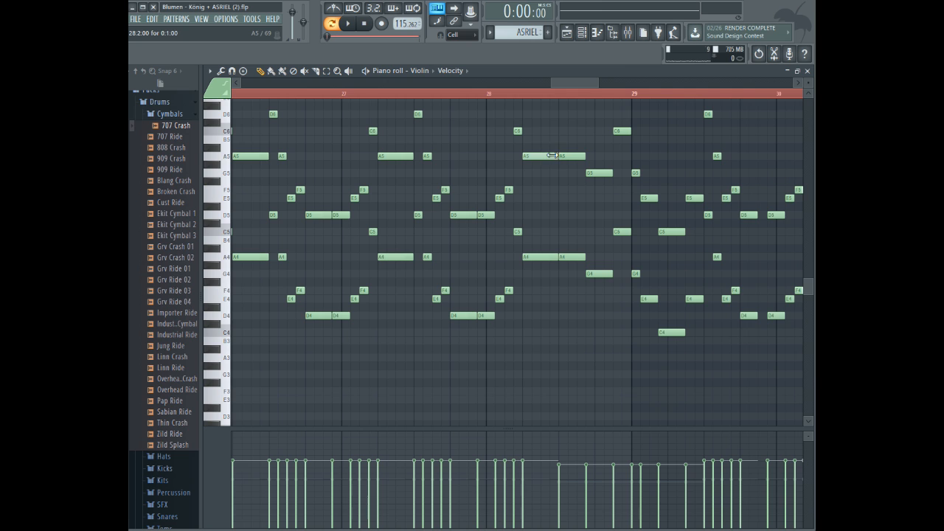
key("space")
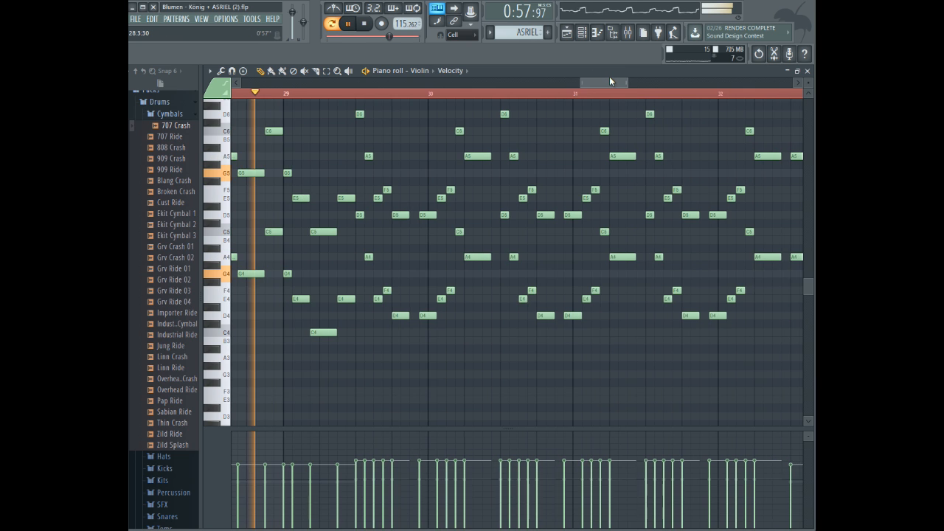
- Lengthen the D4 and D5 Violin notes late in bar 29 up to the next notes and replay the melody from bar 25
left_click_drag(610, 82, 609, 81)
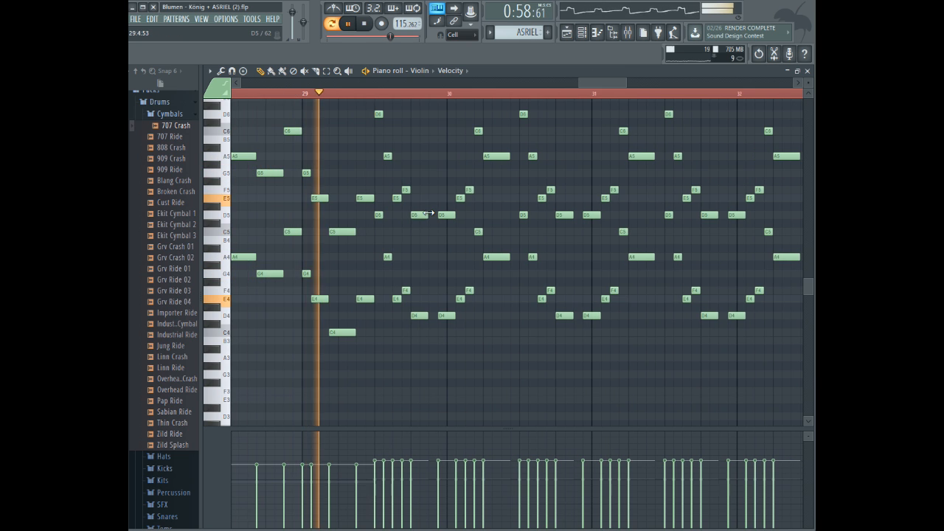
left_click_drag(428, 215, 437, 214)
right_click(417, 317)
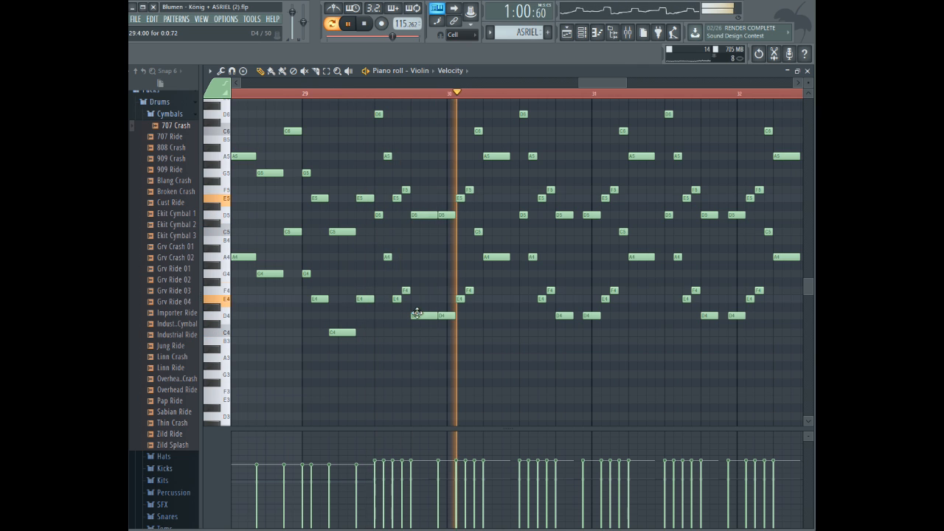
left_click(251, 86)
left_click_drag(288, 82, 417, 76)
left_click(249, 94)
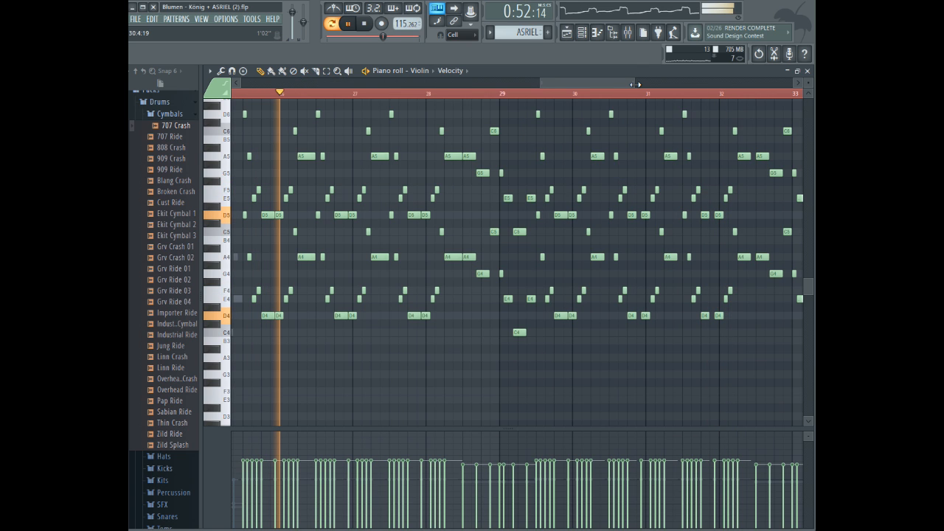
- Lengthen the held D and A Violin notes in bars 30 to 32 up to the following notes in both octaves
left_click_drag(636, 85, 652, 84)
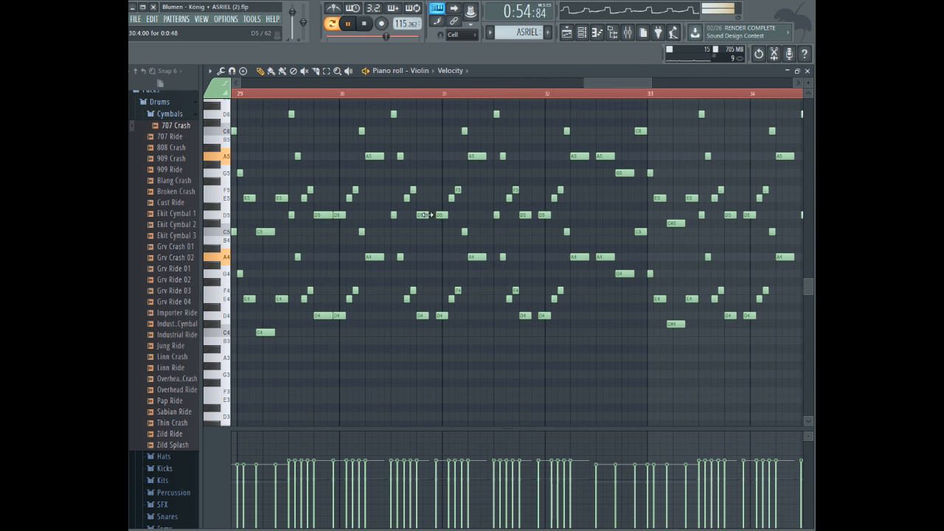
left_click_drag(389, 256, 393, 256)
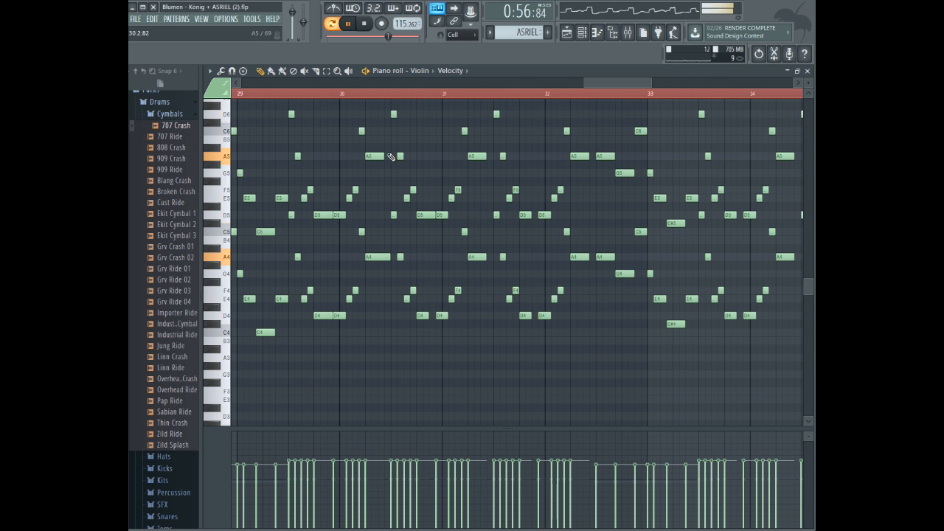
left_click_drag(385, 157, 391, 157)
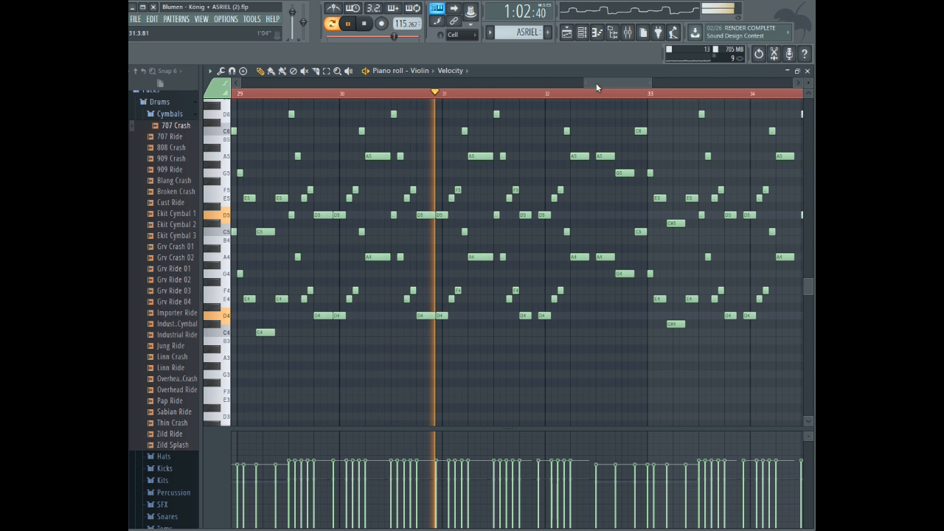
left_click_drag(596, 84, 610, 84)
left_click(348, 26)
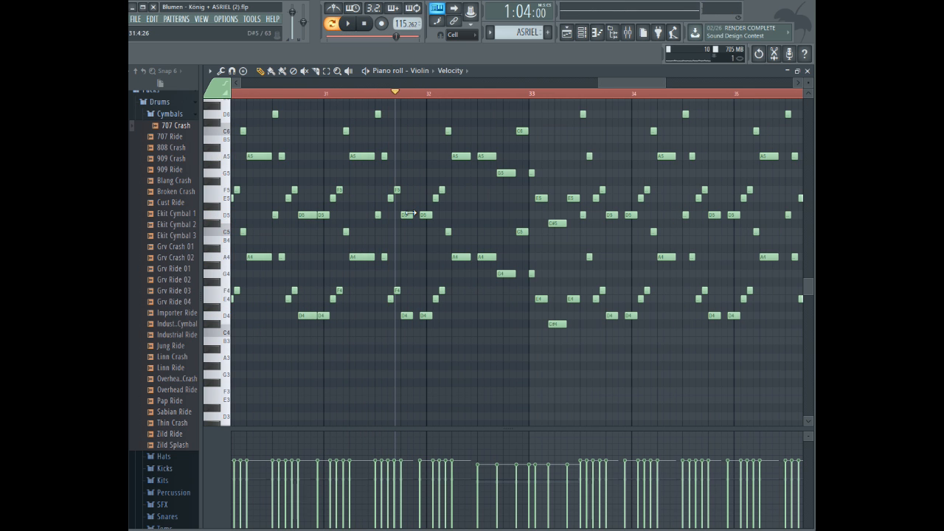
right_click(463, 258)
scroll(532, 199, "up", 2)
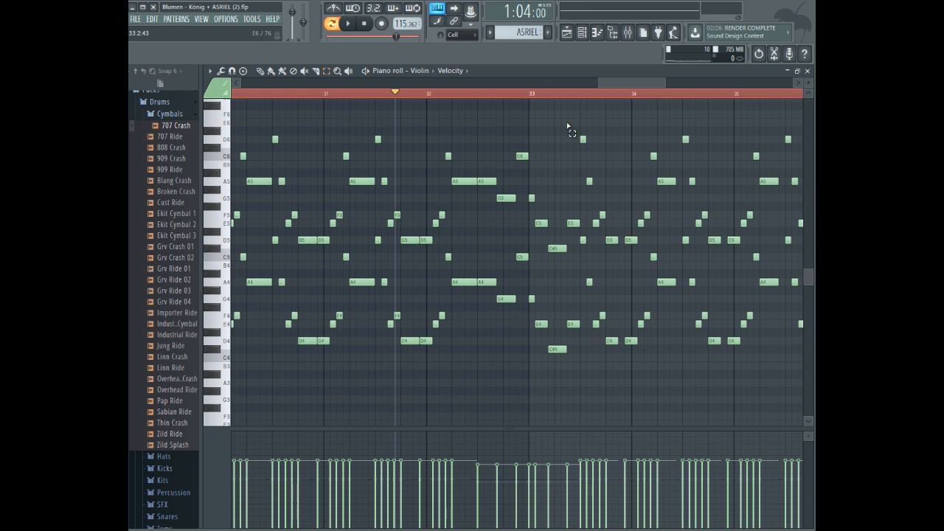
- Replace the Violin notes from mid-bar 33 to bar 41 with a copy of the lengthened phrase from bar 25, and play it
left_click_drag(579, 108, 561, 362)
key("Delete")
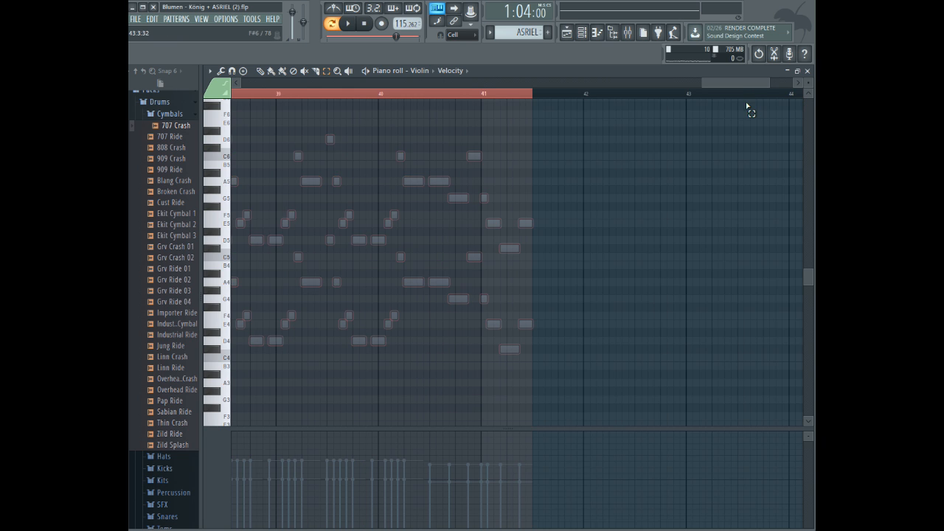
left_click_drag(736, 83, 618, 81)
scroll(714, 145, "up", 1)
left_click_drag(724, 136, 440, 428)
scroll(483, 288, "up", 5)
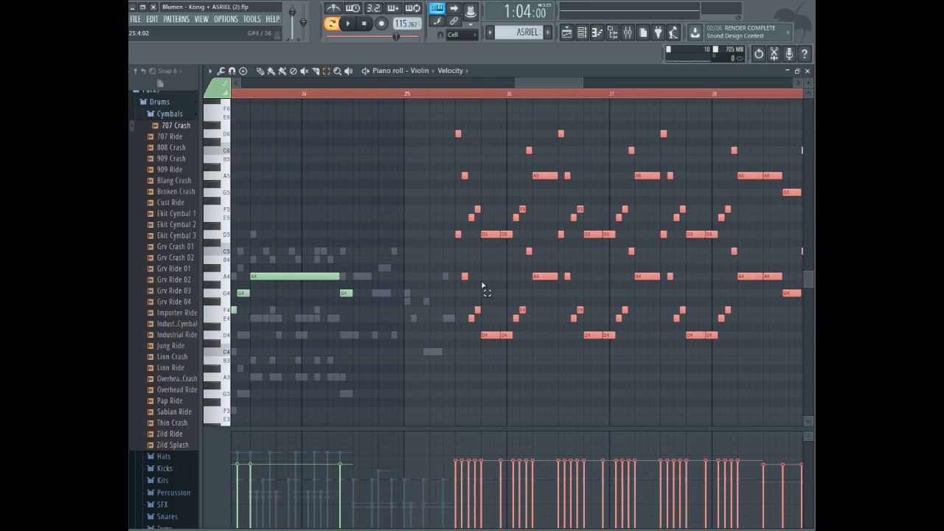
scroll(557, 83, "right", 9)
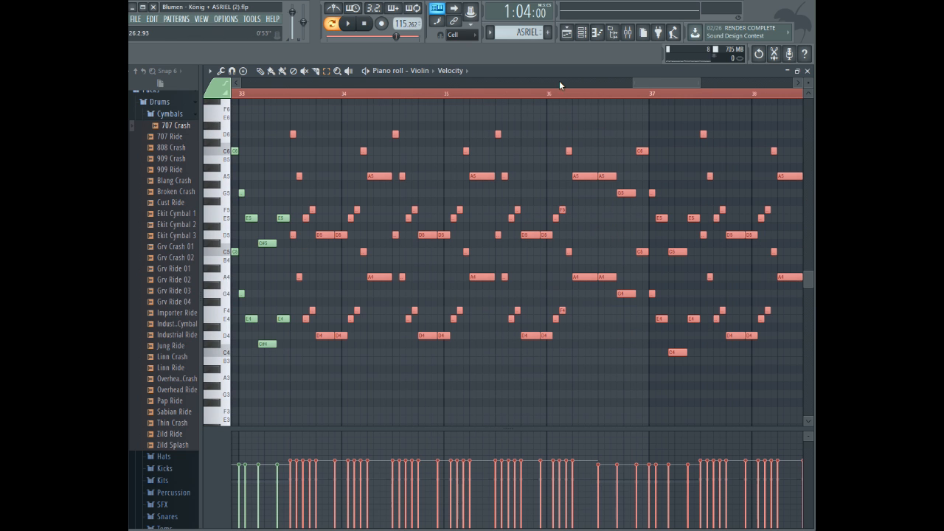
key("space")
- Delete the two-octave melody from bar 25 to bar 41 in the Brass 1 channel
left_click(419, 70)
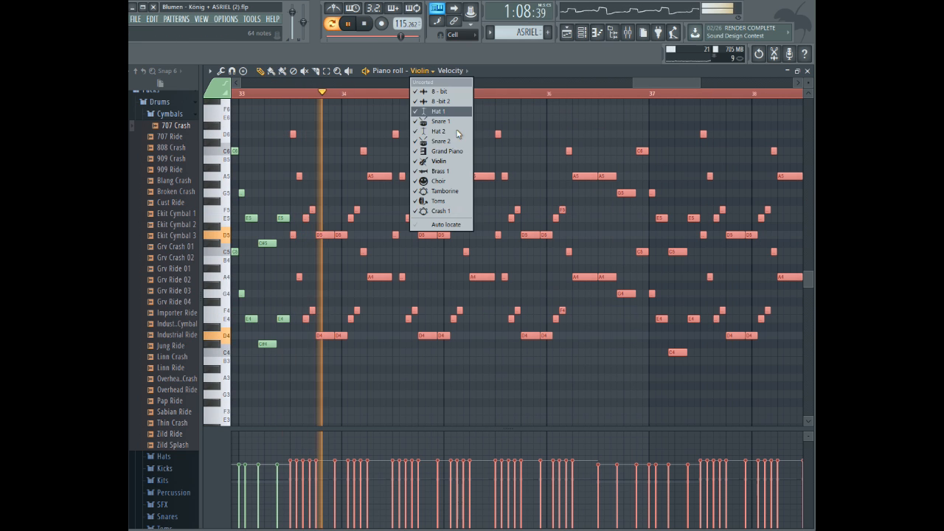
left_click(439, 171)
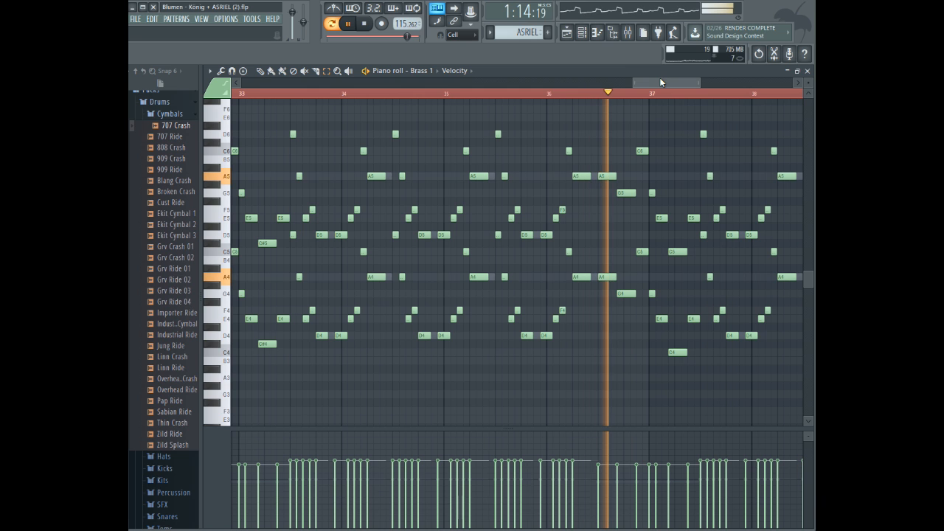
left_click_drag(660, 81, 715, 81)
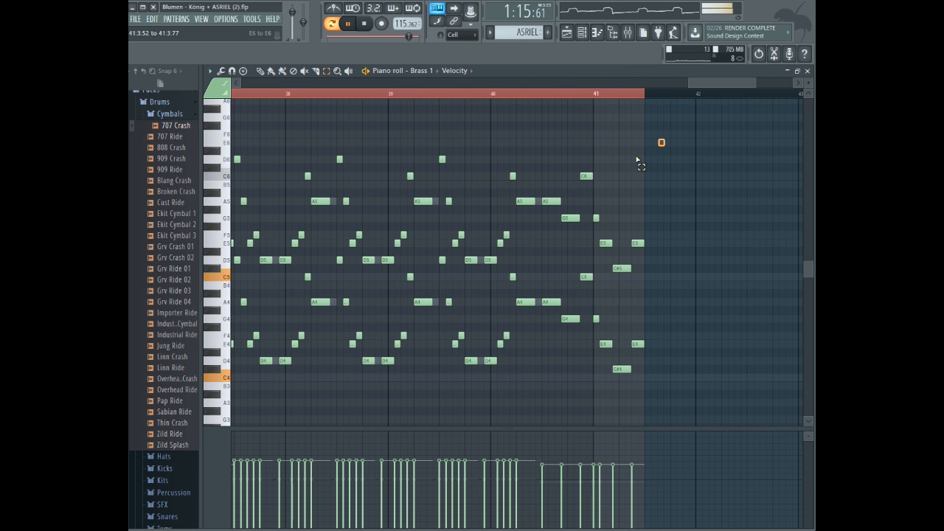
left_click_drag(639, 161, 371, 424)
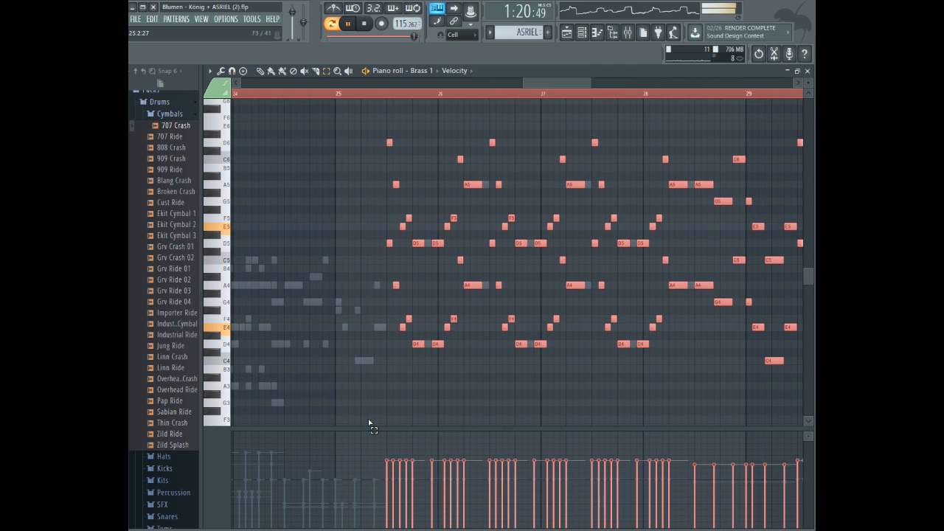
key("Delete")
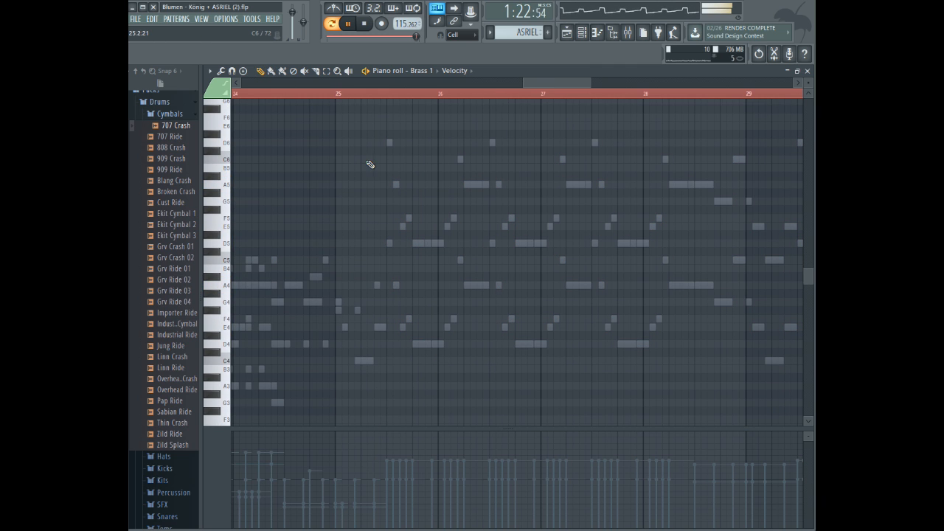
key("ctrl+v")
left_click_drag(354, 145, 443, 151)
key("ctrl+z")
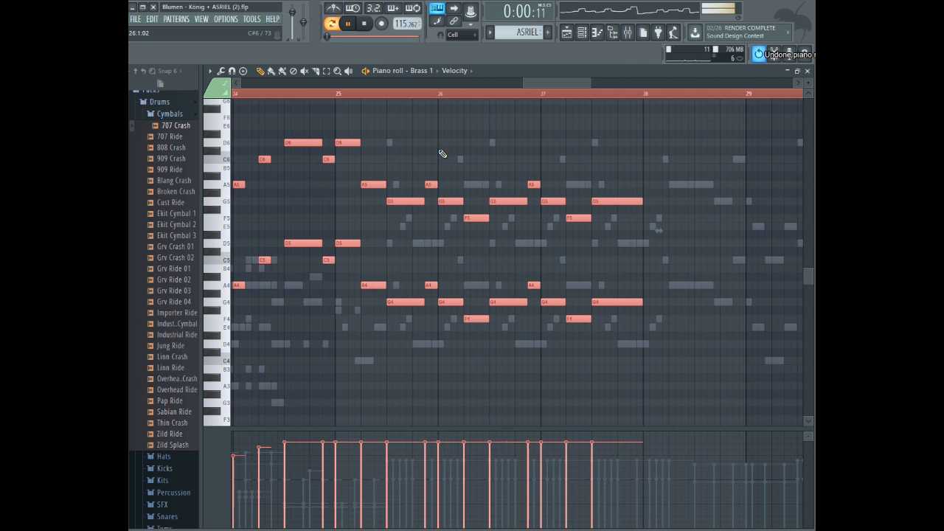
key("Delete")
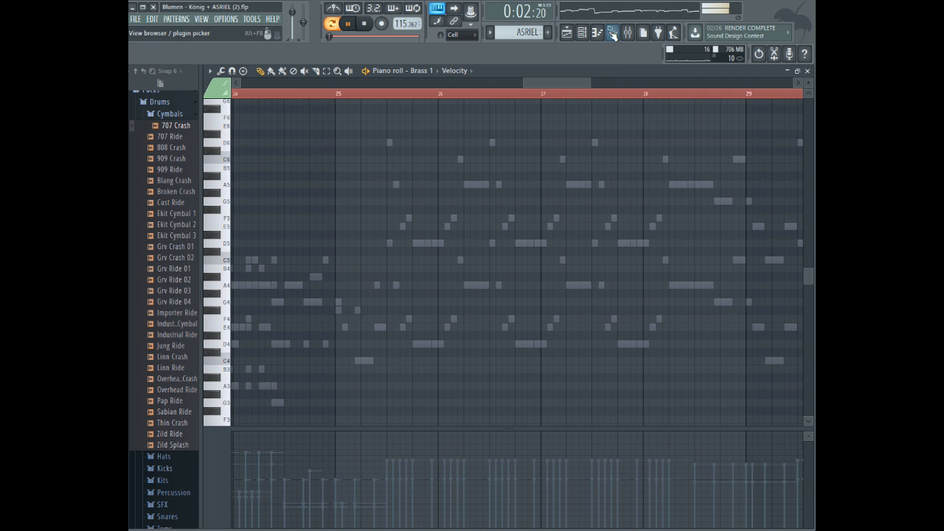
- Switch to the Violin part and select its two-octave melody notes from bar 25 through bar 41
left_click_drag(590, 83, 633, 88)
key("space")
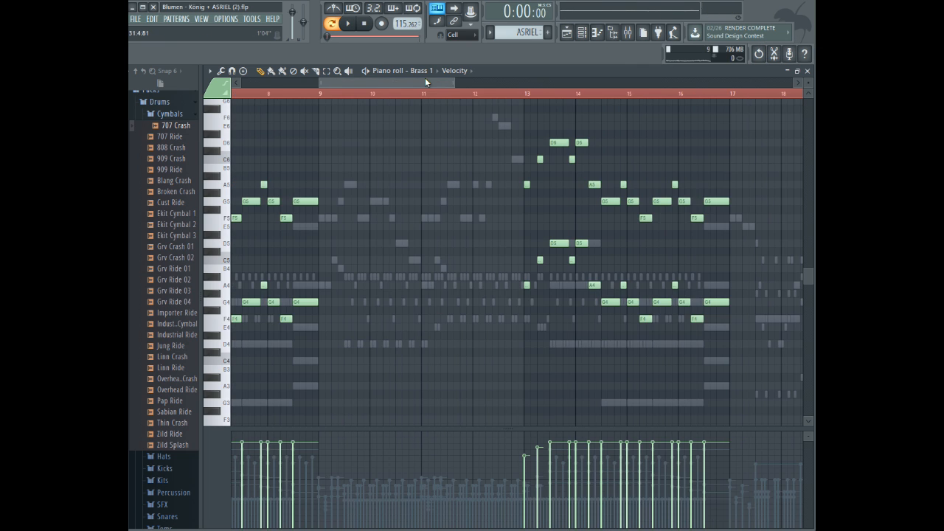
left_click_drag(336, 83, 619, 81)
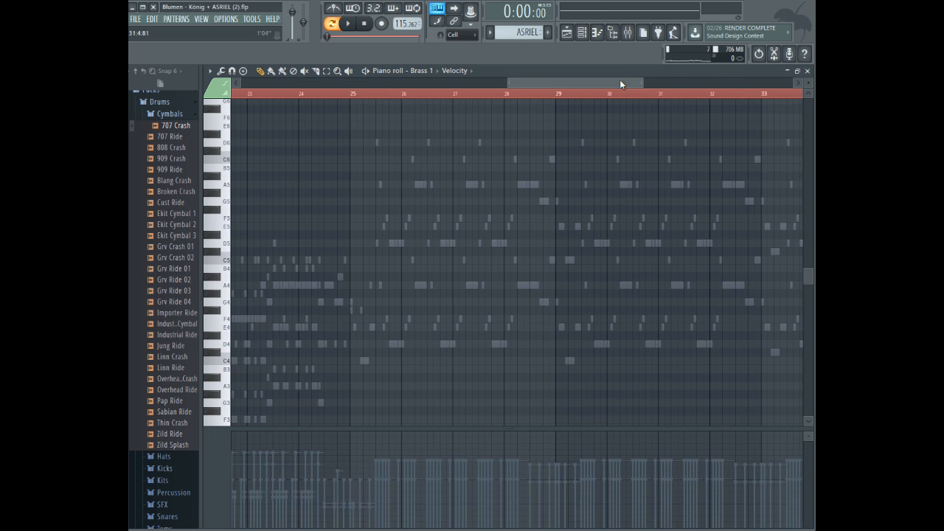
left_click(419, 71)
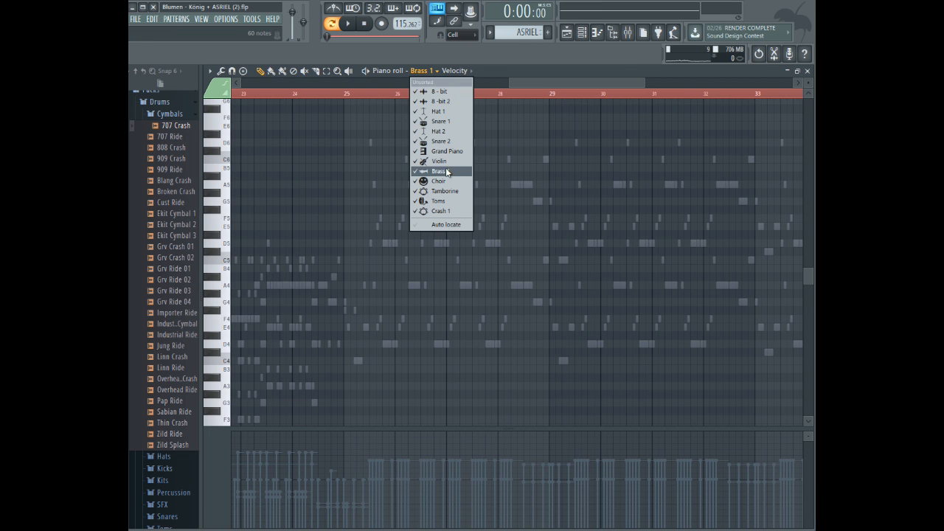
left_click(447, 161)
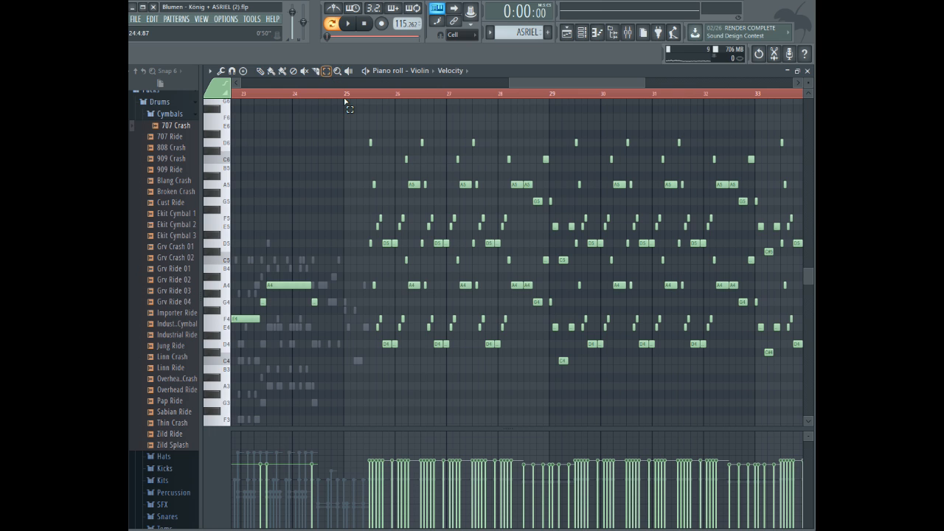
left_click_drag(344, 102, 485, 290)
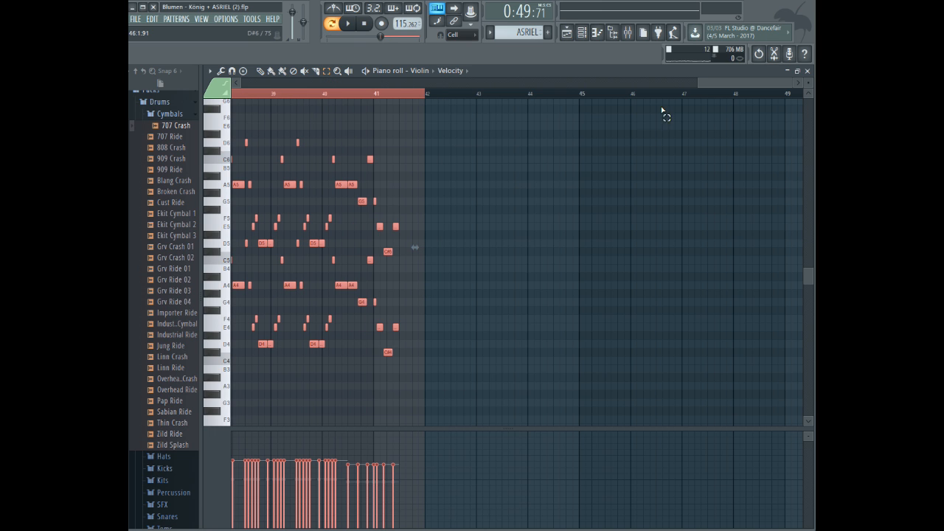
left_click_drag(727, 86, 520, 93)
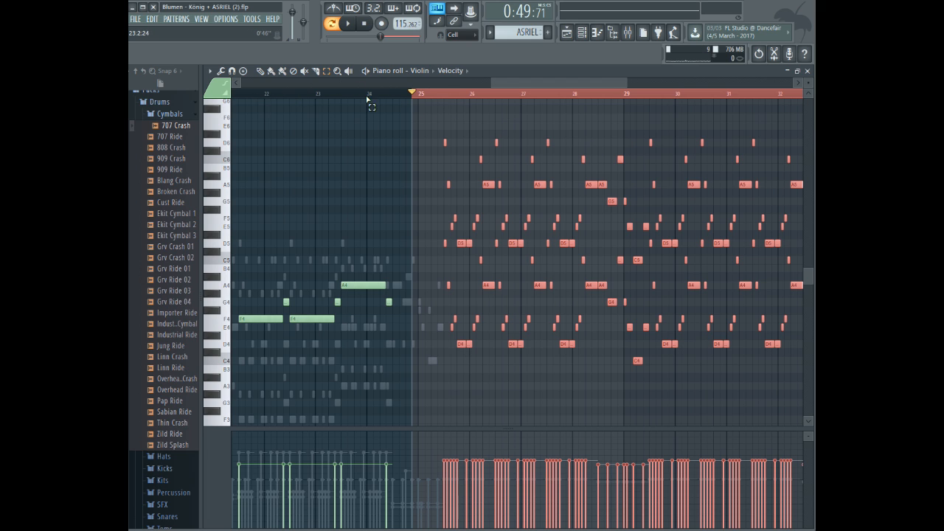
left_click_drag(556, 83, 664, 114)
left_click_drag(643, 80, 550, 110)
- Paste the copied Violin melody into the Brass 1 part from mid-bar 25 and play it
key("space")
key("space")
left_click(313, 95)
right_click(627, 94)
left_click_drag(658, 80, 616, 81)
left_click(435, 70)
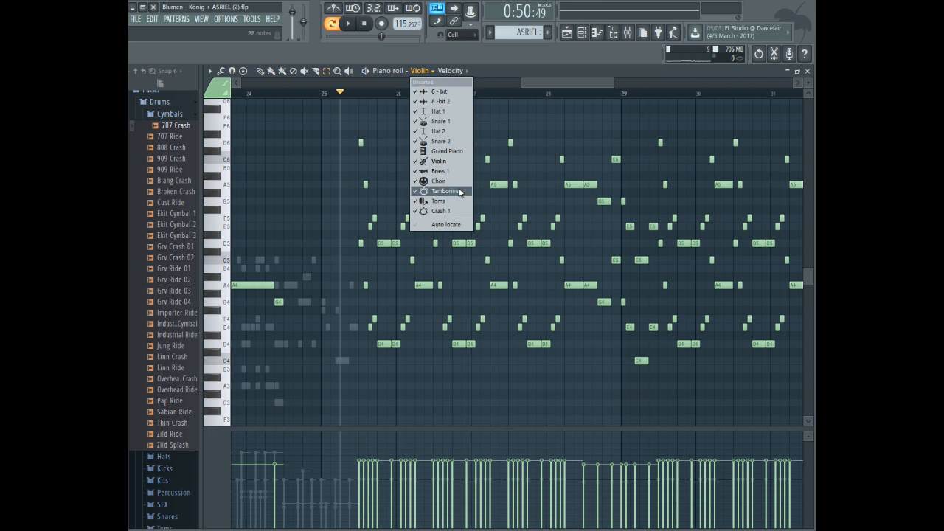
left_click(441, 171)
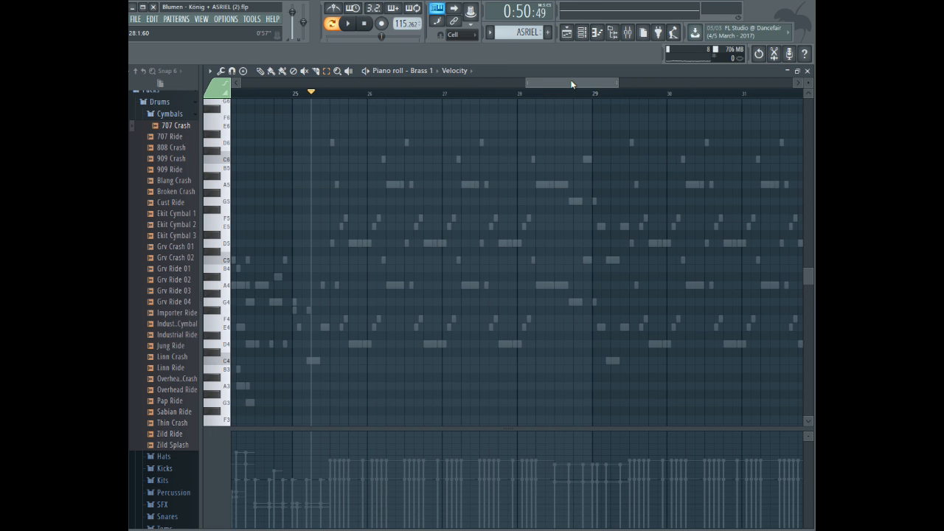
left_click_drag(335, 184, 409, 185)
key("space")
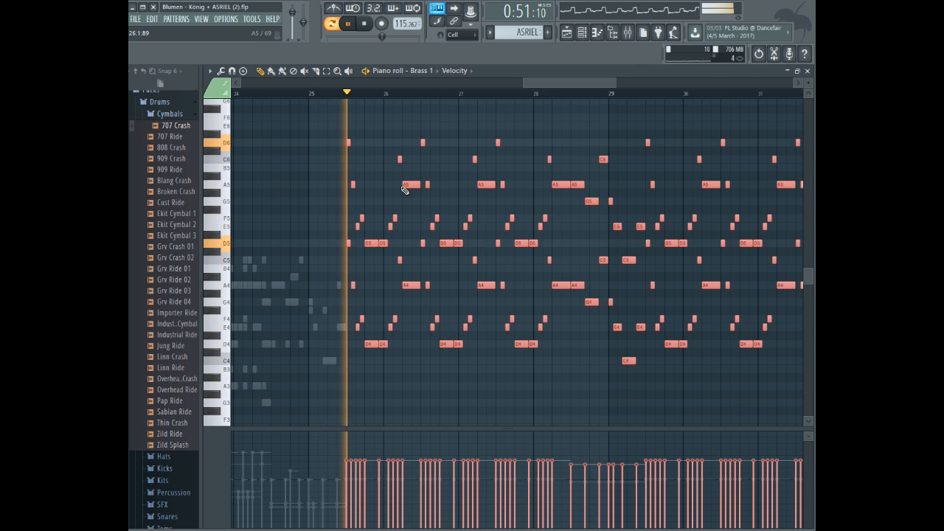
left_click_drag(419, 118, 307, 93)
key("space")
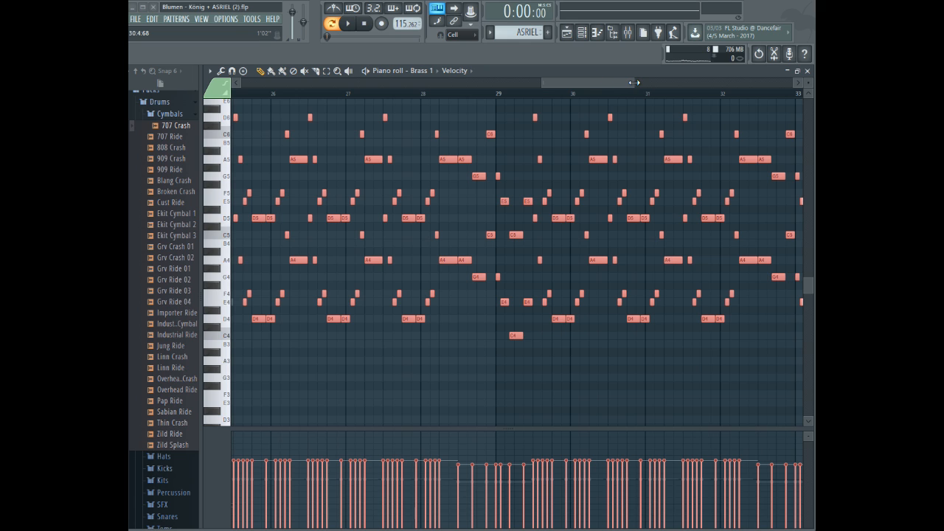
left_click_drag(635, 81, 590, 83)
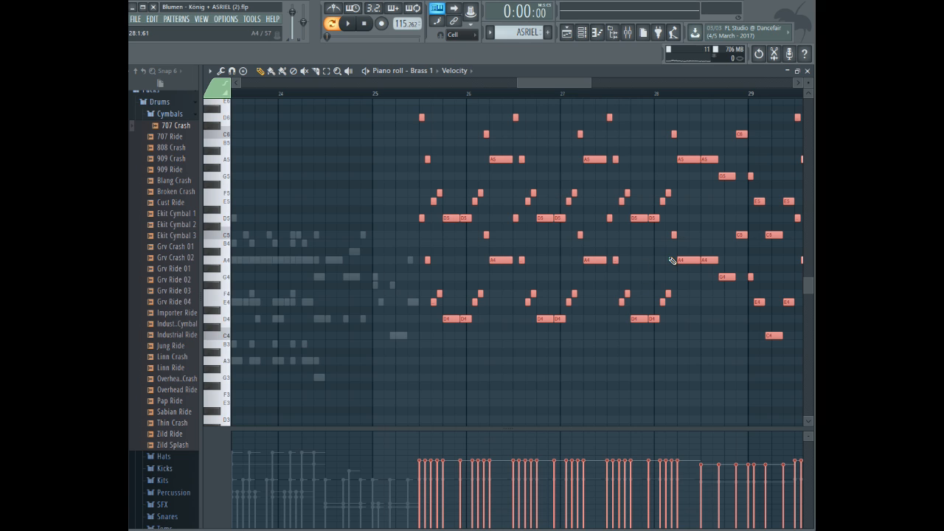
- In the Violin part, place a D3 note at 25:3:00 below the melody and raise its velocity
left_click(427, 71)
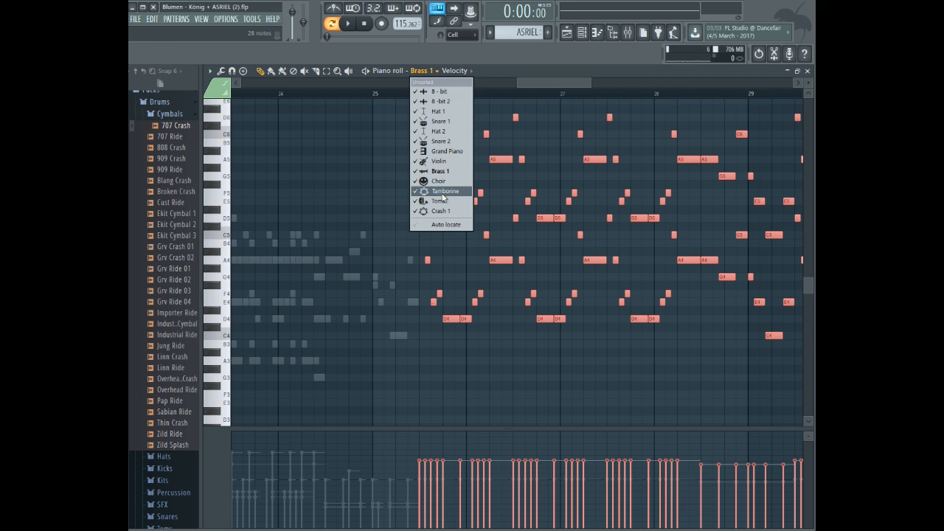
left_click(442, 166)
scroll(443, 166, "down", 3)
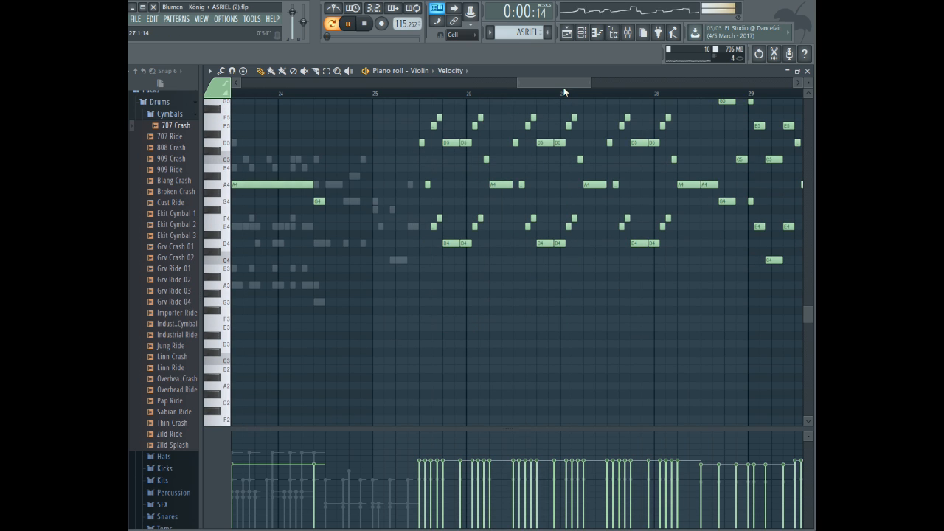
scroll(396, 134, "down", 2)
scroll(396, 135, "down", 1)
left_click(427, 268)
right_click(435, 269)
left_click(424, 270)
double_click(426, 271)
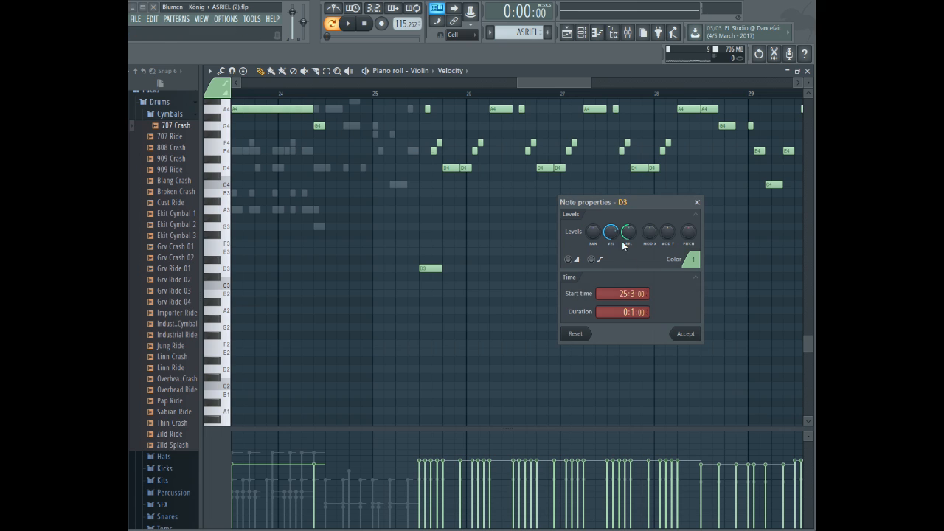
left_click(686, 334)
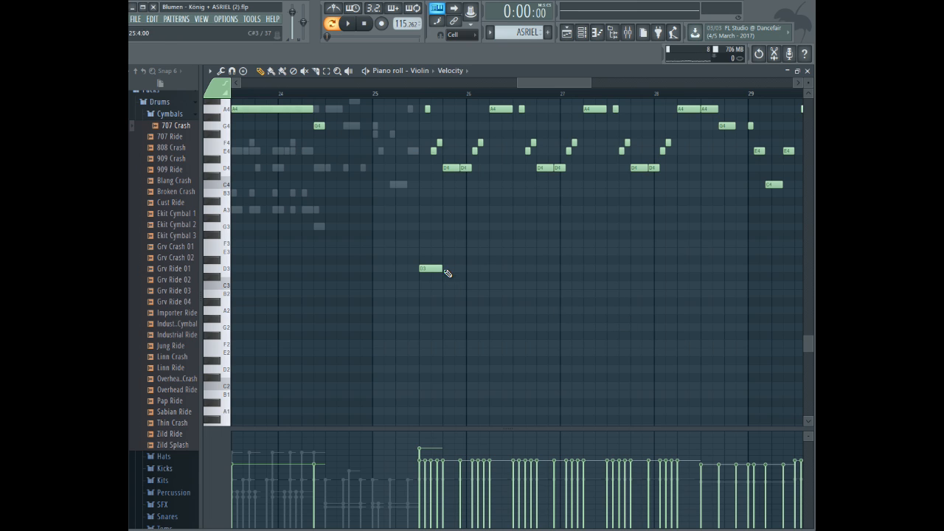
- Stretch the low D3 Violin note to one bar, add one-bar E3, F3 and G3 notes after it, and play the line
left_click_drag(442, 269, 567, 245)
key("space")
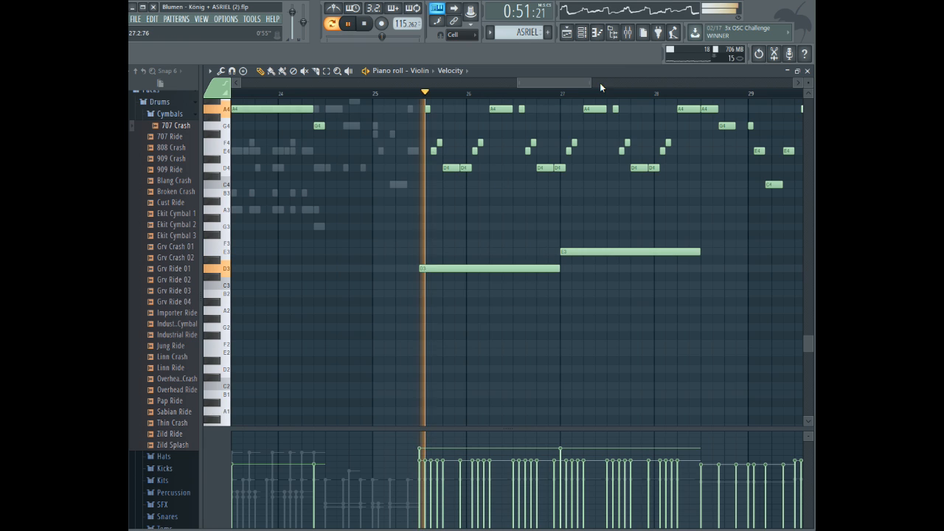
key("space")
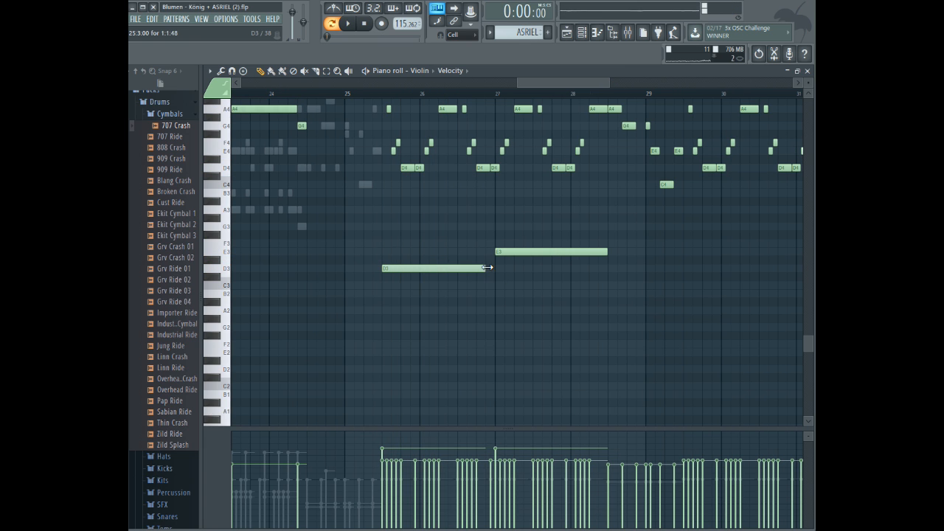
left_click(463, 253)
right_click(537, 251)
left_click(546, 244)
left_click(620, 219)
left_click_drag(619, 221, 609, 230)
key("space")
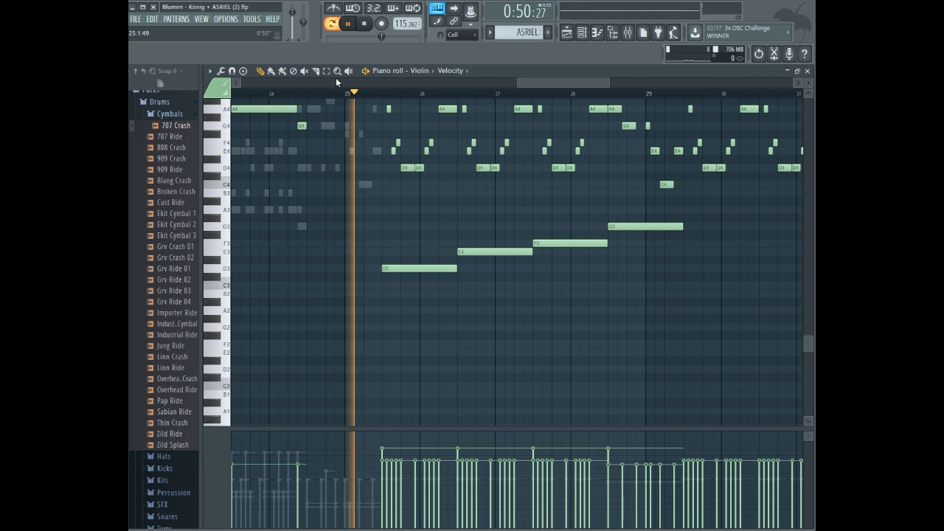
- Duplicate the four-note Violin bass line directly after itself and change the copy's final G3 to A3
left_click_drag(414, 201, 639, 312)
left_click_drag(562, 88, 609, 85)
key("ctrl+b")
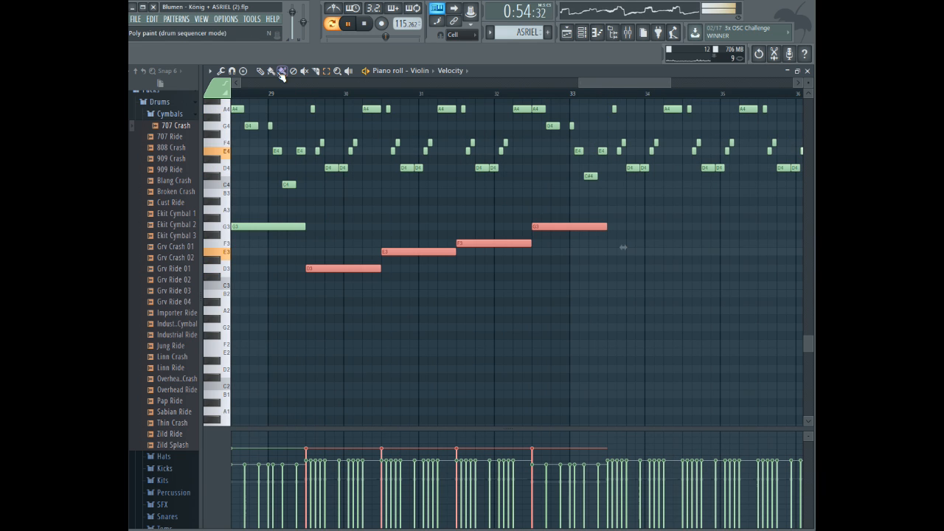
left_click(264, 71)
left_click(542, 210)
right_click(544, 225)
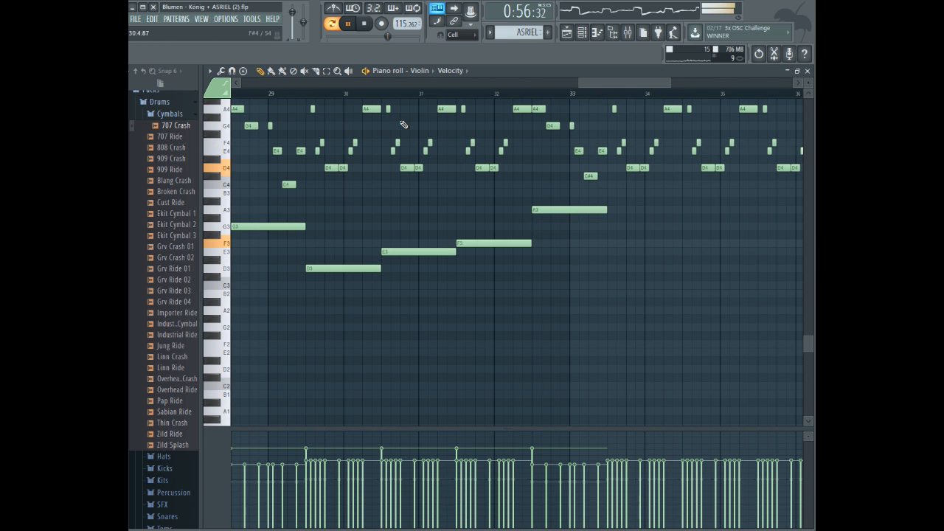
- Duplicate the eight-note Violin bass line so it continues from mid-bar 33 under the rest of the melody
left_click(327, 71)
left_click_drag(656, 207, 288, 373)
left_click_drag(594, 82, 686, 83)
key("ctrl+b")
- Select the whole Violin bass line and paste a copy one octave lower, starting on D2 in mid-bar 25
left_click_drag(755, 204, 365, 338)
left_click(351, 24)
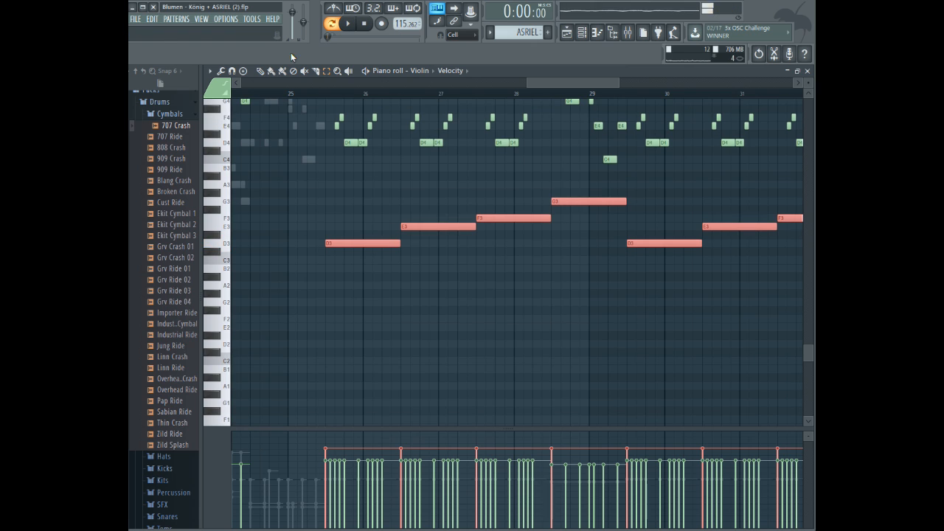
key("ctrl+v")
left_click_drag(377, 246, 374, 275)
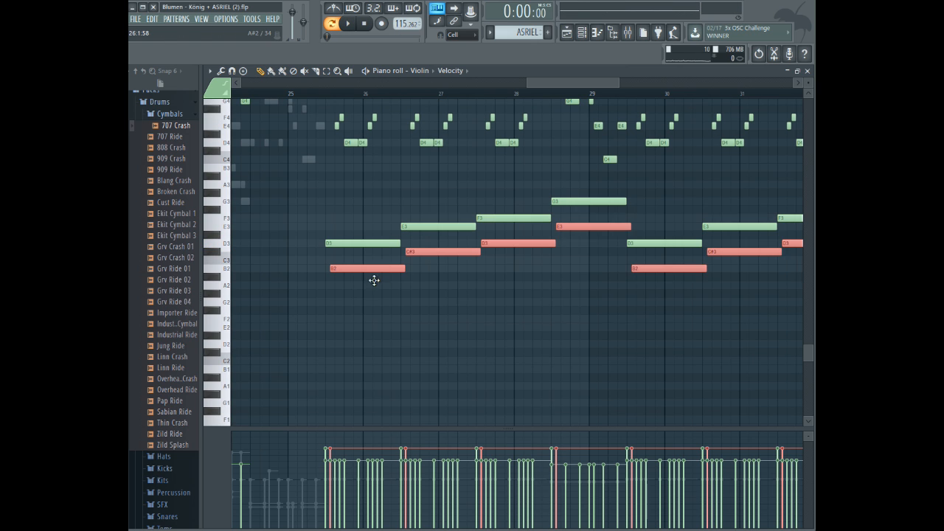
left_click_drag(616, 79, 596, 79)
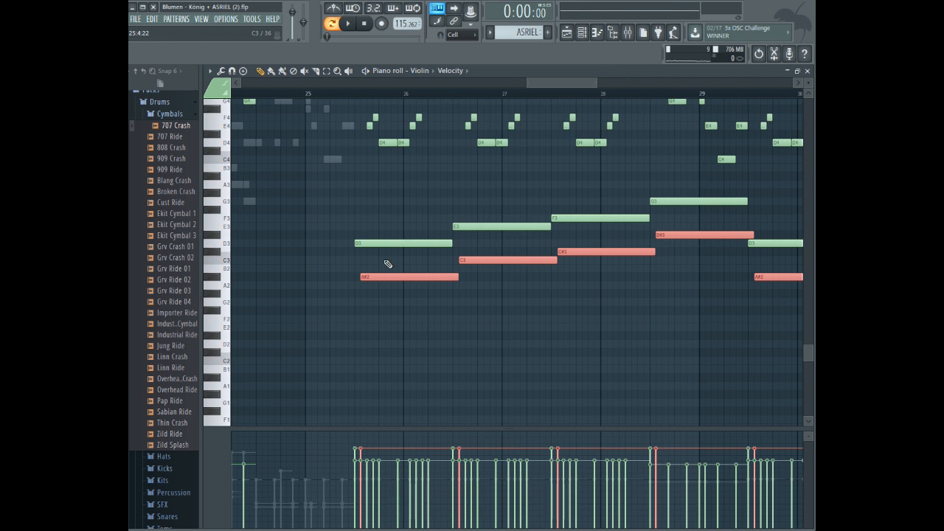
left_click_drag(390, 283, 390, 343)
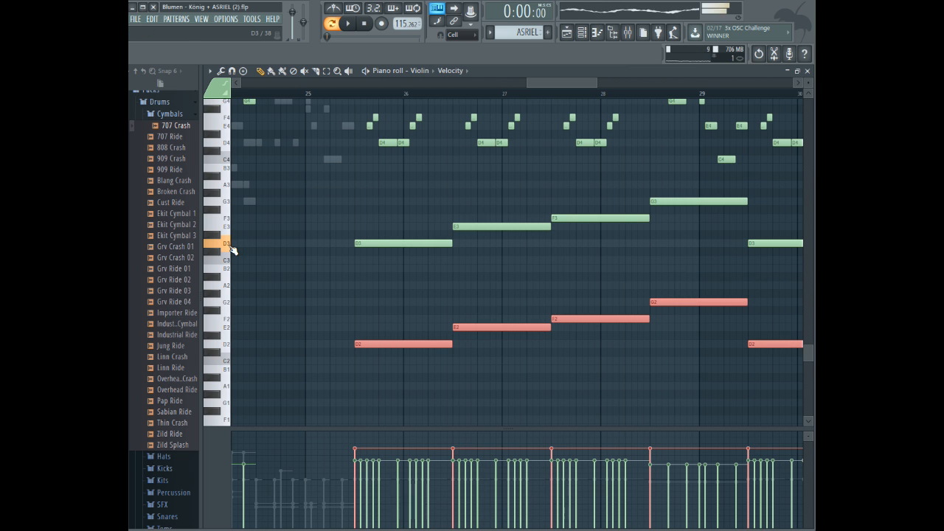
- Try adding a third copy of the Violin bass line starting on A2, play it, and delete that copy
scroll(308, 228, "up", 5)
key("w")
left_click(219, 229)
left_click(224, 216)
key("w")
left_click(223, 215)
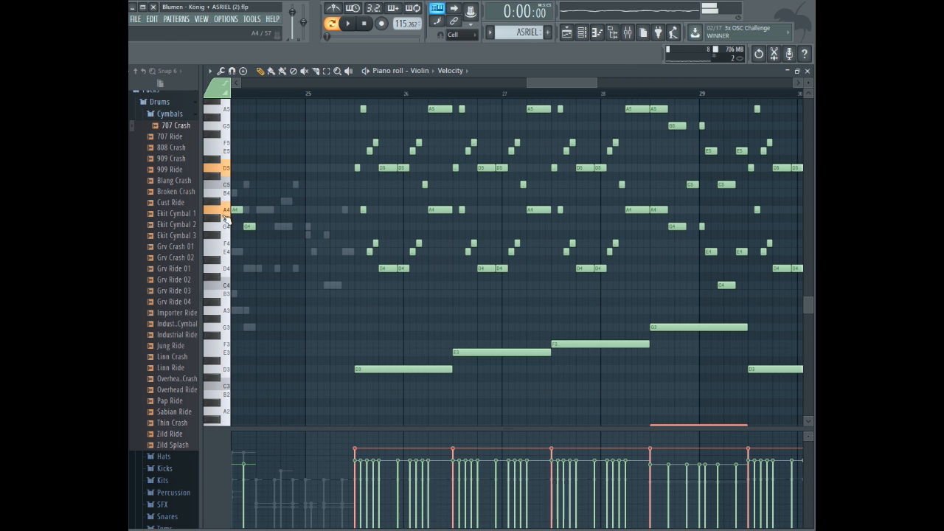
scroll(394, 211, "down", 3)
key("ctrl+v")
left_click_drag(396, 291, 384, 333)
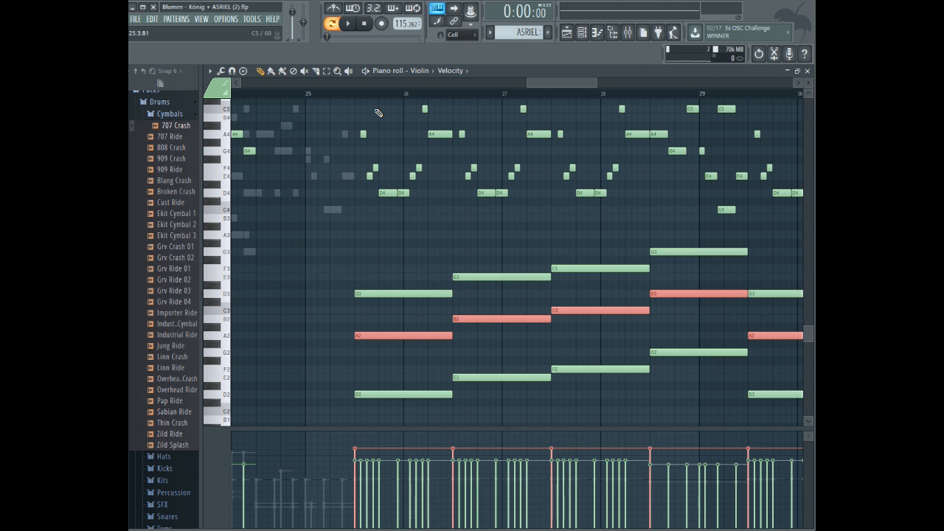
key("space")
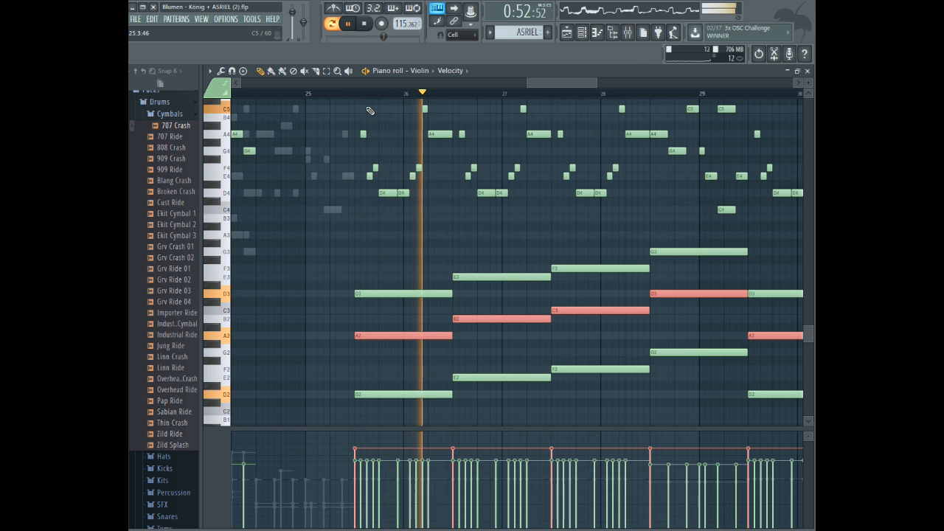
key("Delete")
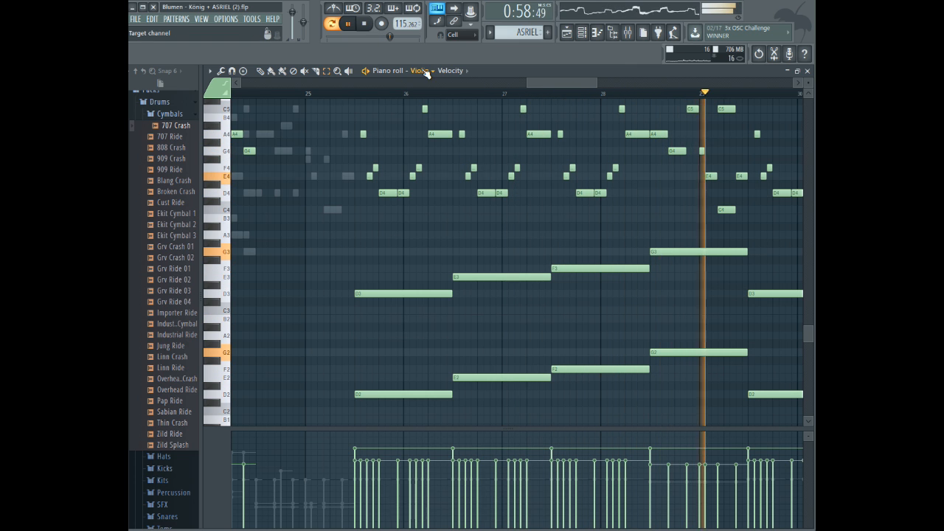
- Select both octaves of the Violin bass line from mid-bar 25 onward, raise their velocity, and play from there
left_click_drag(332, 244, 811, 397)
scroll(666, 230, "up", 2)
left_click_drag(688, 85, 735, 85)
left_click_drag(769, 215, 284, 412)
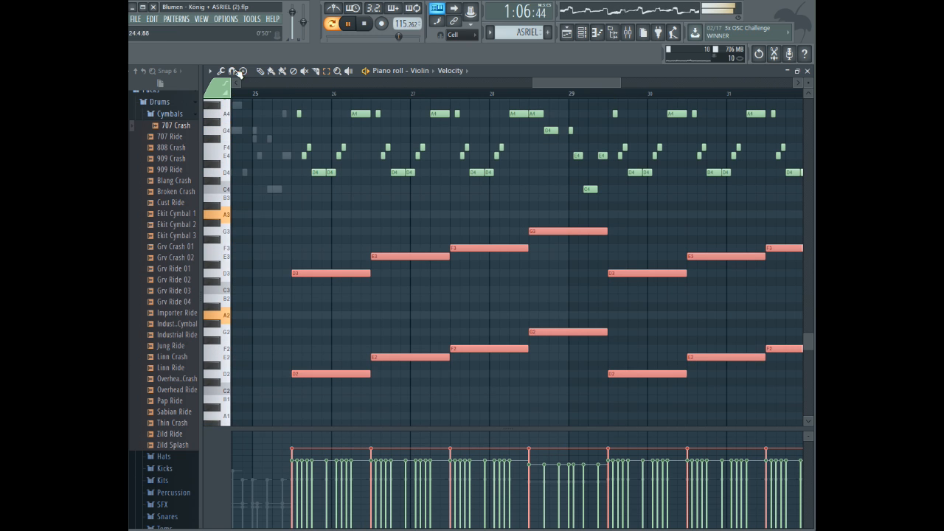
key("space")
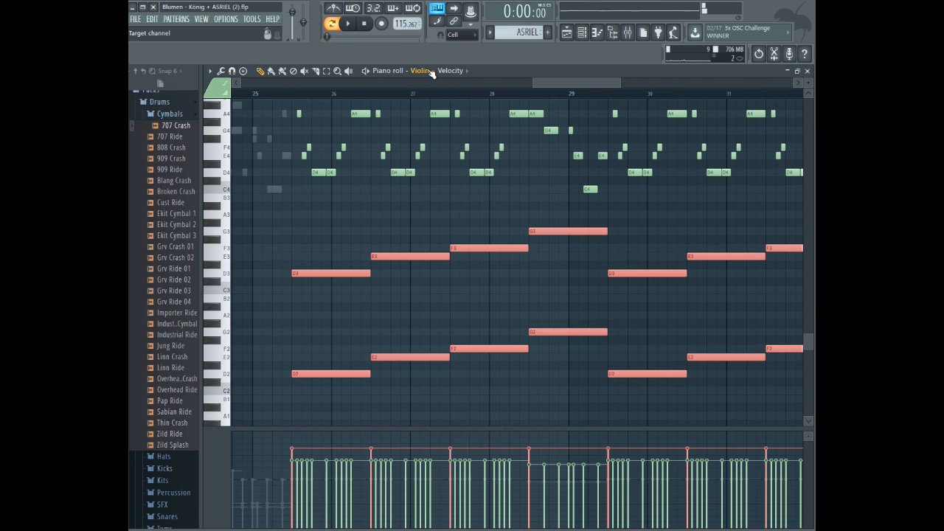
double_click(334, 274)
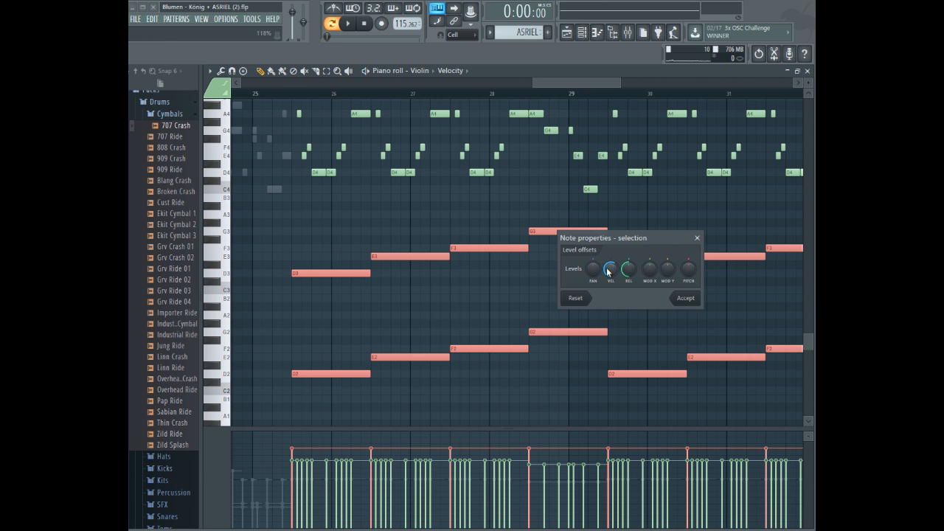
left_click(686, 301)
left_click(291, 95)
key("space")
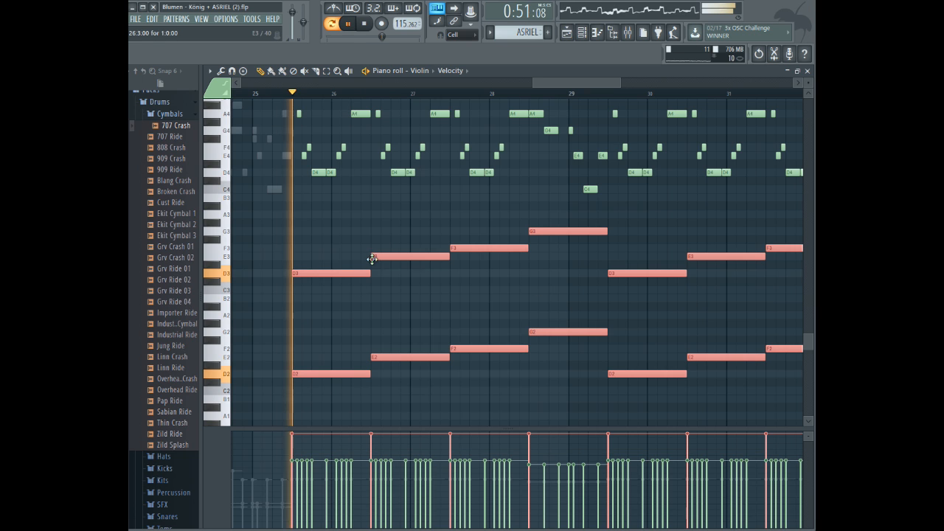
- Lower the velocity of the selected Violin bass notes and replay them from mid-bar 25
key("space")
double_click(357, 274)
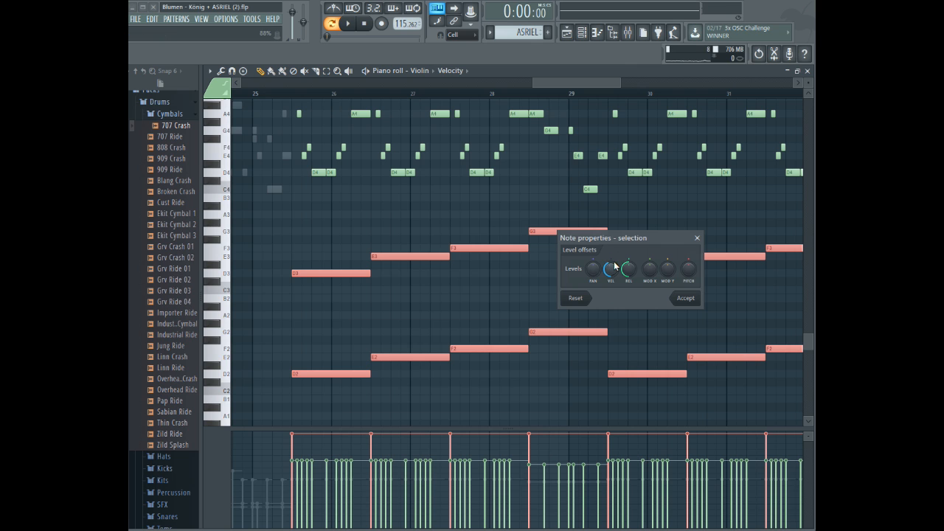
left_click(680, 298)
left_click(290, 95)
key("space")
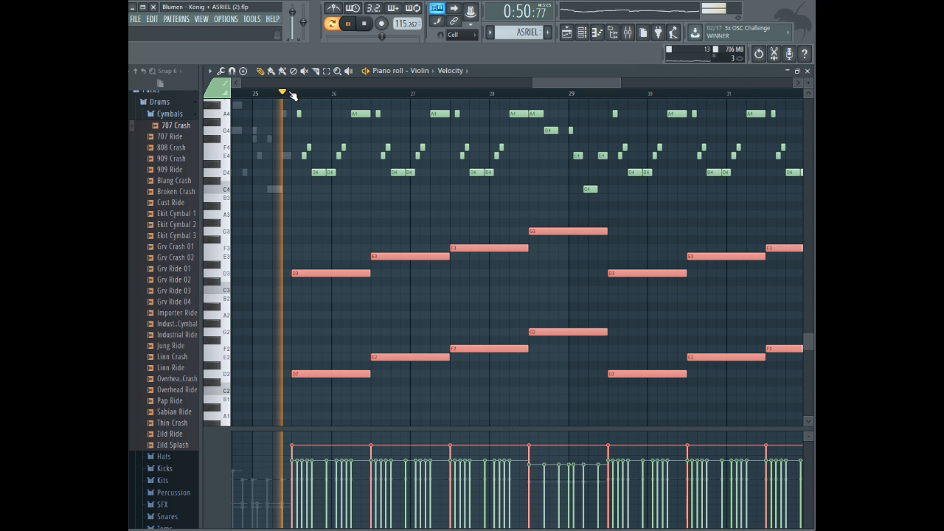
- Copy the two-octave Violin bass line into Brass 1 from mid-bar 25 and play it with the other parts
left_click(426, 71)
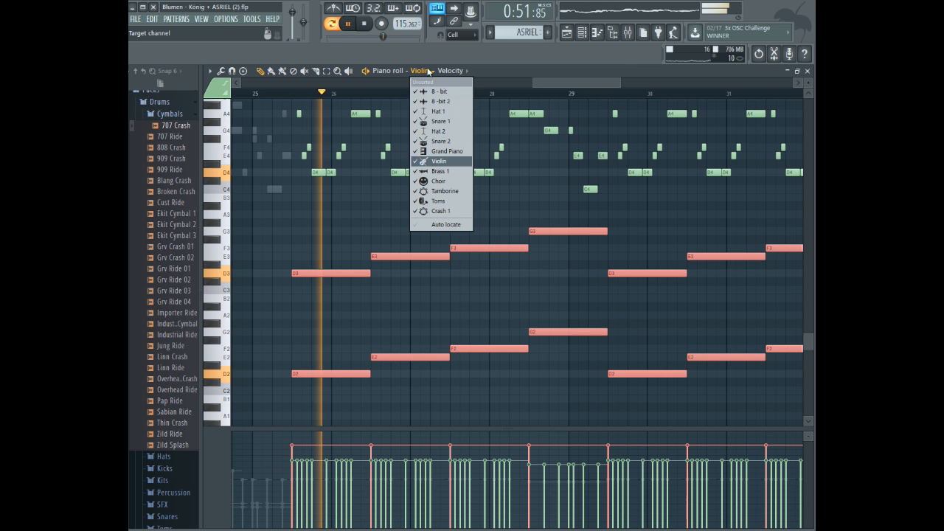
left_click(440, 171)
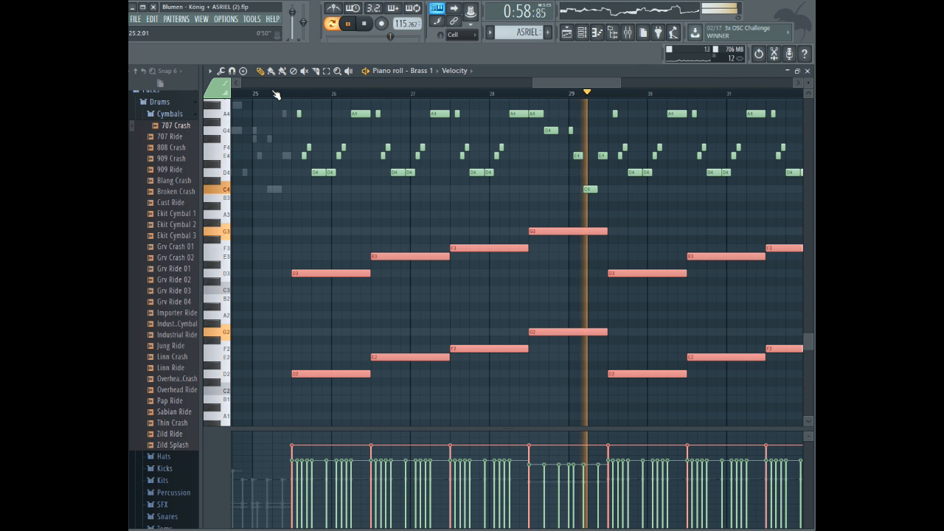
scroll(506, 156, "up", 2)
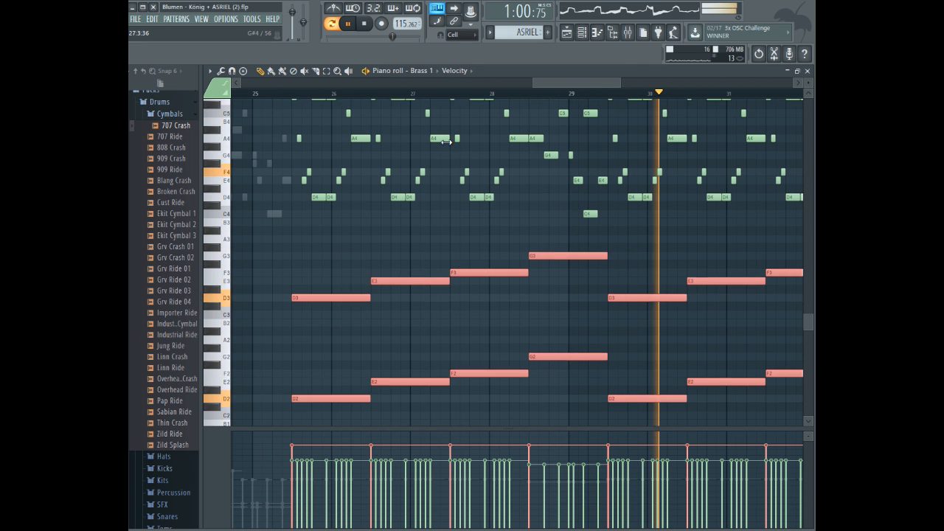
left_click(249, 94)
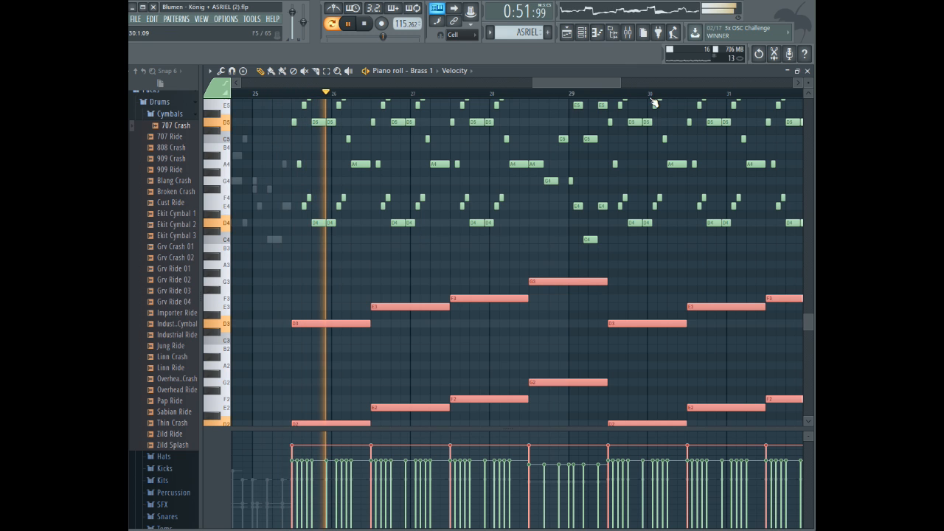
left_click_drag(601, 84, 591, 83)
left_click(313, 95)
left_click(253, 95)
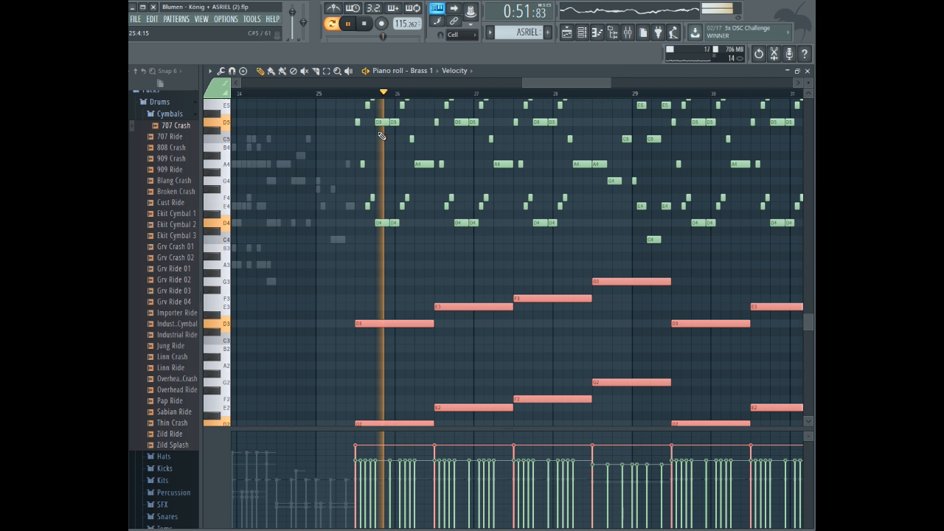
- Lower the velocity of the selected Brass 1 bass notes slightly through their note properties
double_click(432, 325)
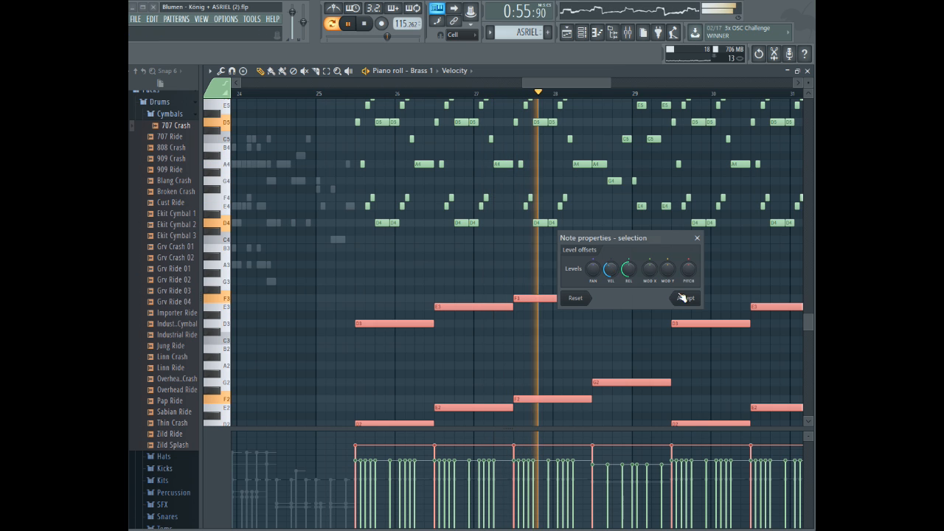
left_click(680, 298)
double_click(407, 327)
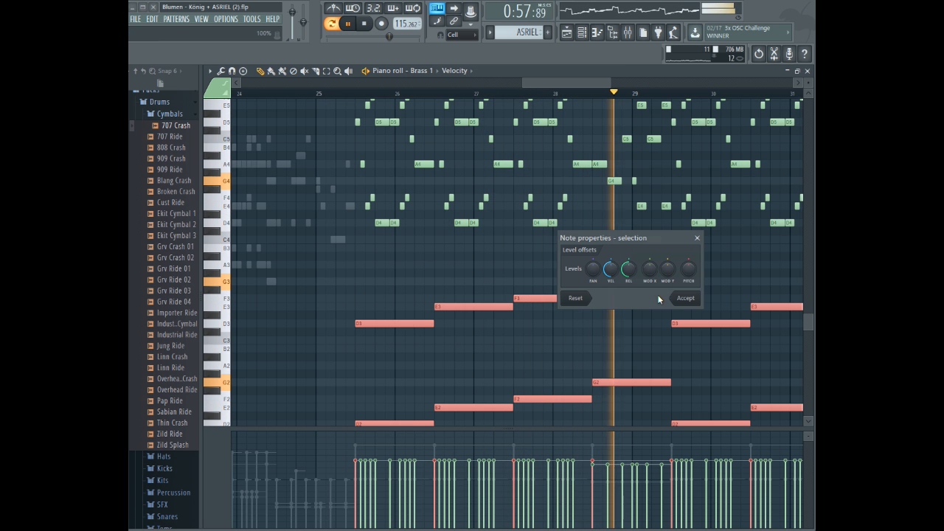
left_click(683, 298)
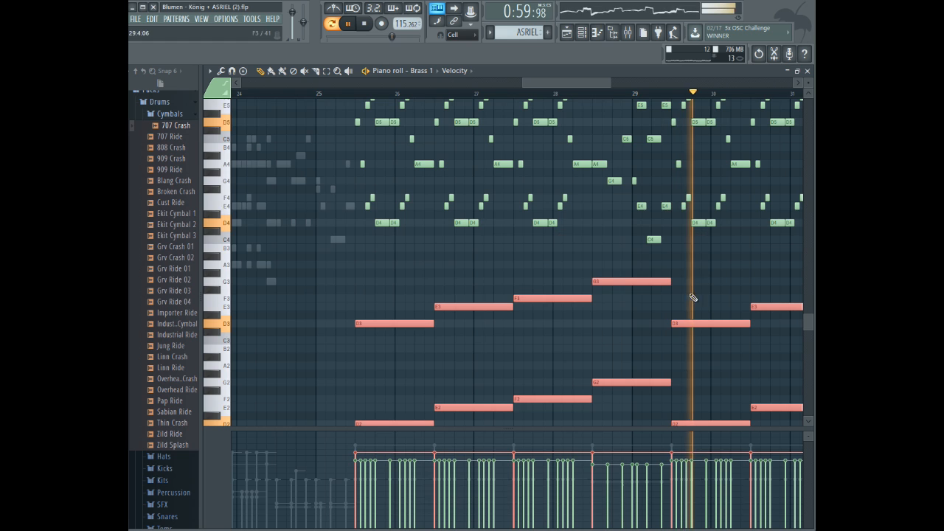
- Stop playback, switch to Snare 1, and review its earlier drum pattern by playing the song from the beginning
left_click(432, 73)
left_click(435, 74)
left_click_drag(551, 83, 566, 84)
key("space")
left_click(418, 74)
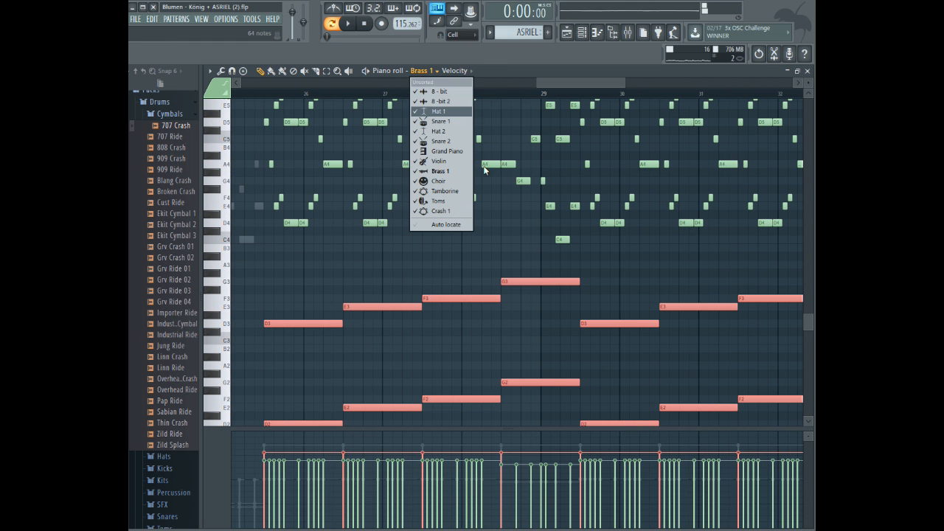
left_click(458, 121)
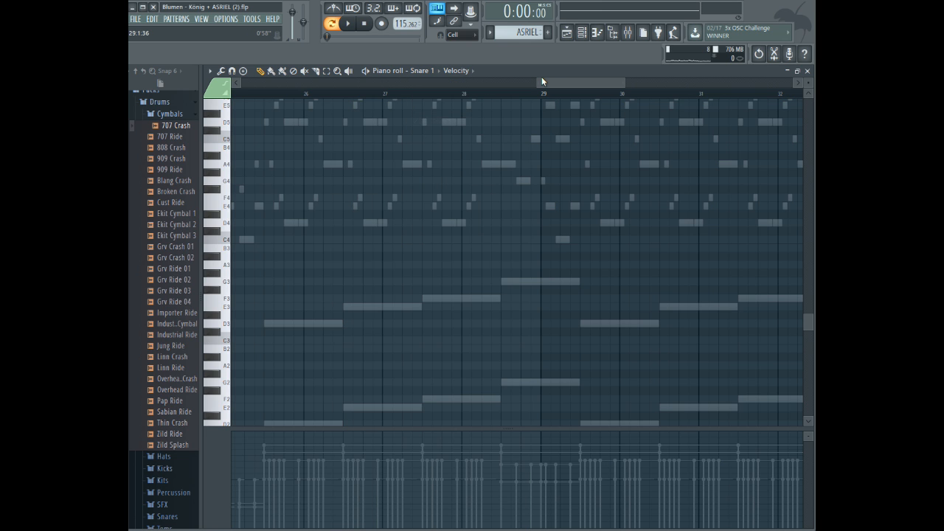
left_click_drag(541, 77, 383, 71)
left_click(413, 72)
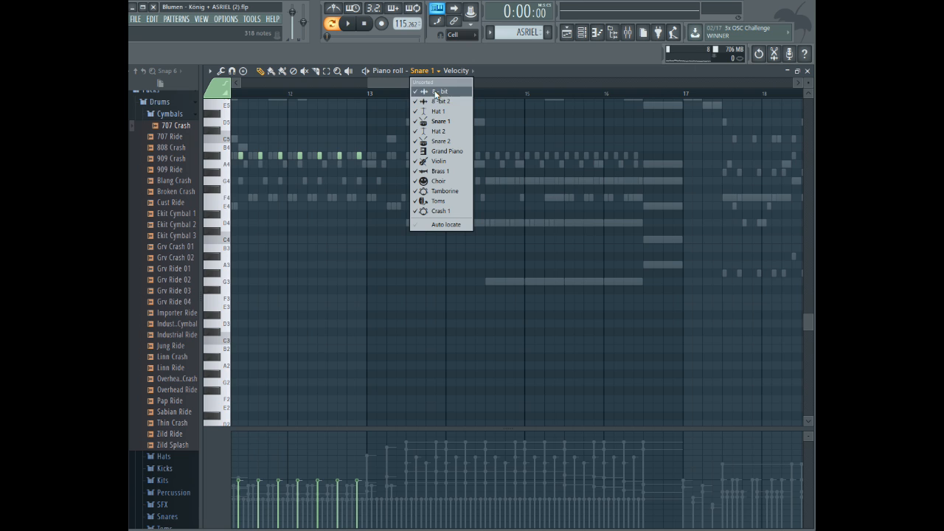
left_click(423, 75)
mouse_move(407, 92)
left_mouse_down()
mouse_move(346, 80)
mouse_move(263, 84)
mouse_move(273, 99)
left_mouse_up()
left_click(271, 95)
key("space")
- Copy the Hat 1 pattern from bars 1 to 5, paste it from mid-bar 25, and play from there
left_click(422, 71)
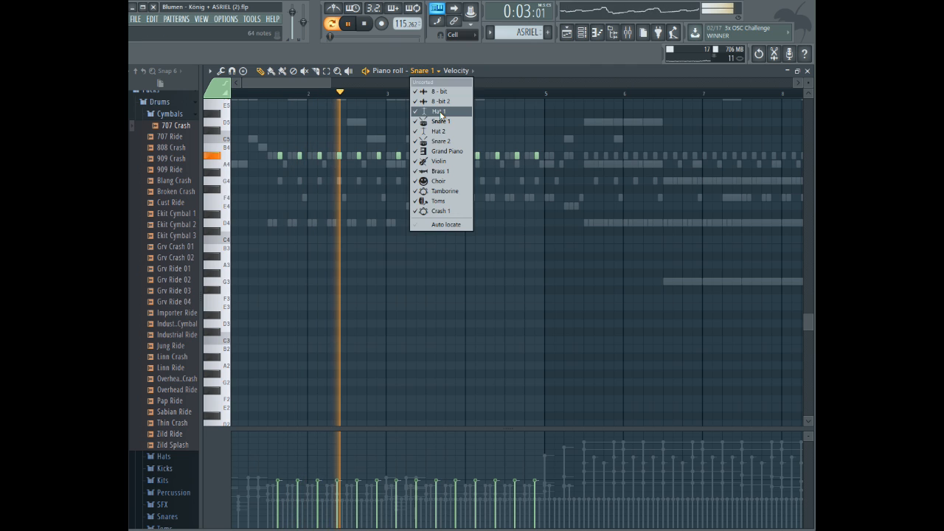
left_click(440, 111)
key("space")
mouse_move(255, 128)
left_mouse_down()
mouse_move(322, 160)
mouse_move(632, 231)
left_mouse_up()
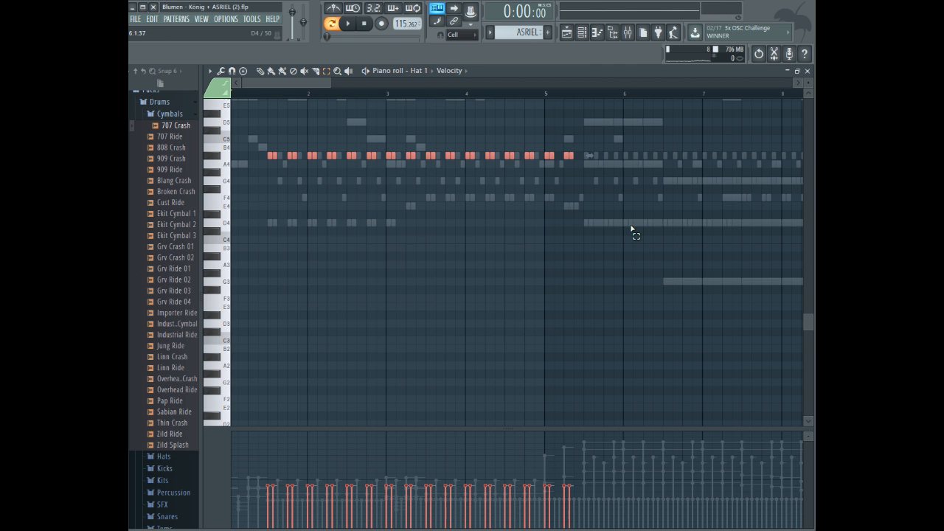
left_click_drag(324, 84, 527, 76)
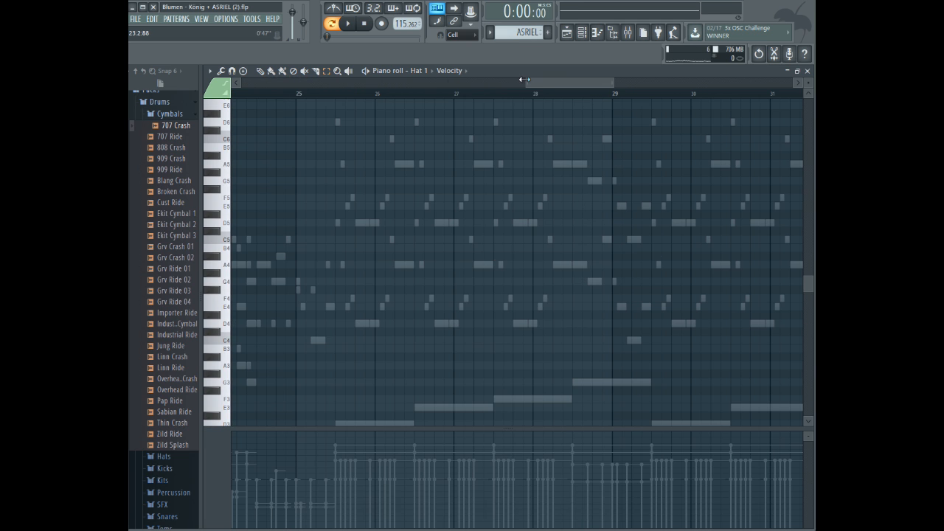
left_click(332, 96)
key("space")
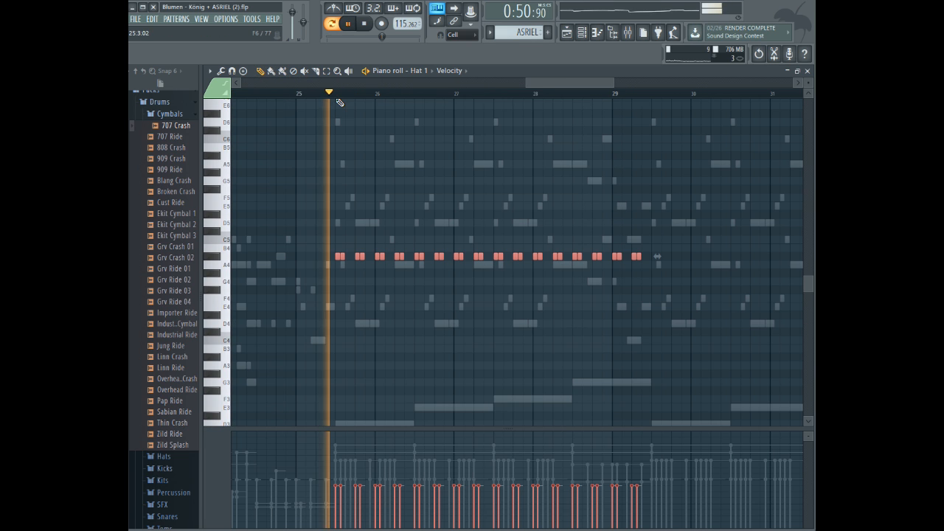
- Duplicate the pasted Hat 1 pattern three times in succession so it runs through bar 41
left_click_drag(579, 82, 590, 78)
key("ctrl+b")
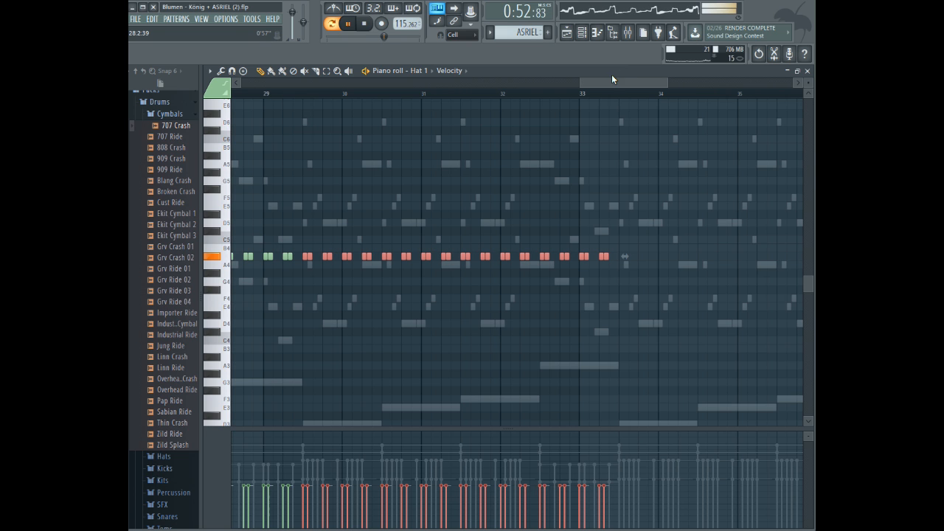
key("ctrl+b")
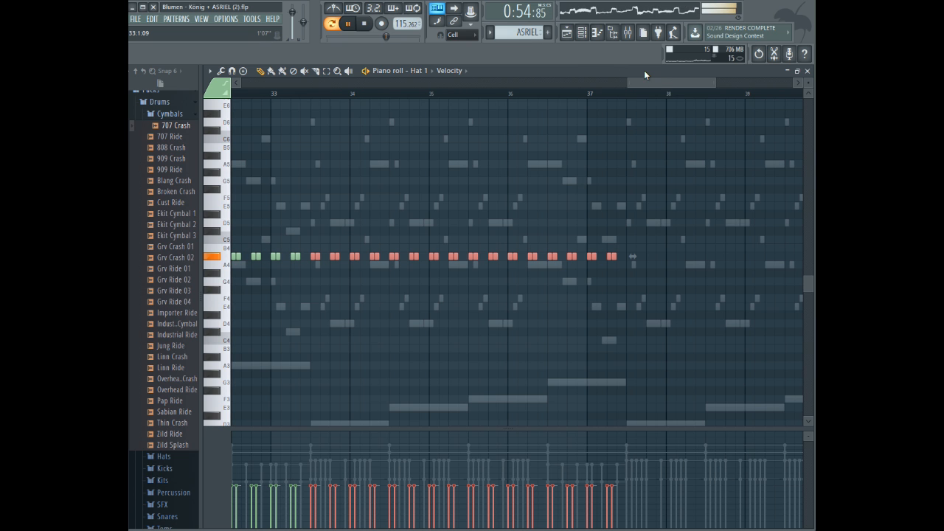
key("ctrl+b")
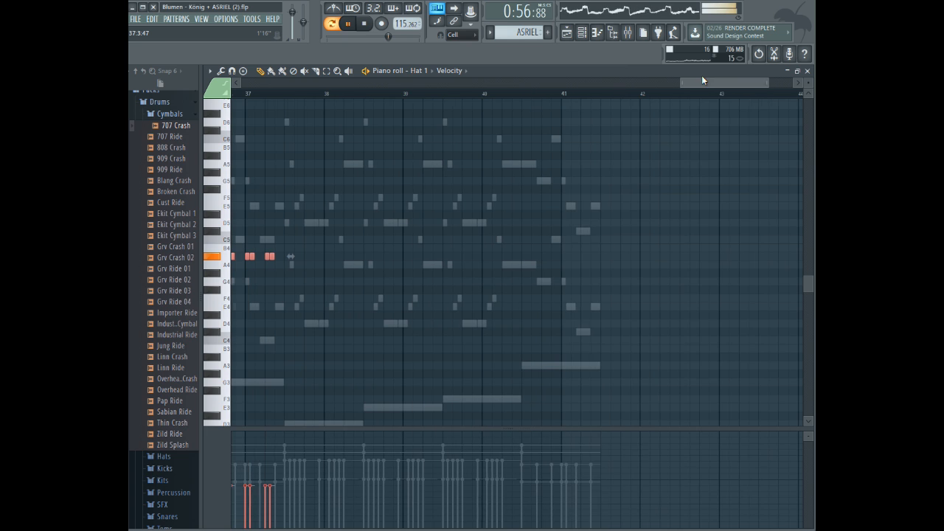
- Copy the opening Snare 1 hits from bars 1 to 4, paste them between the hats from mid-bar 25, and play
left_click(431, 72)
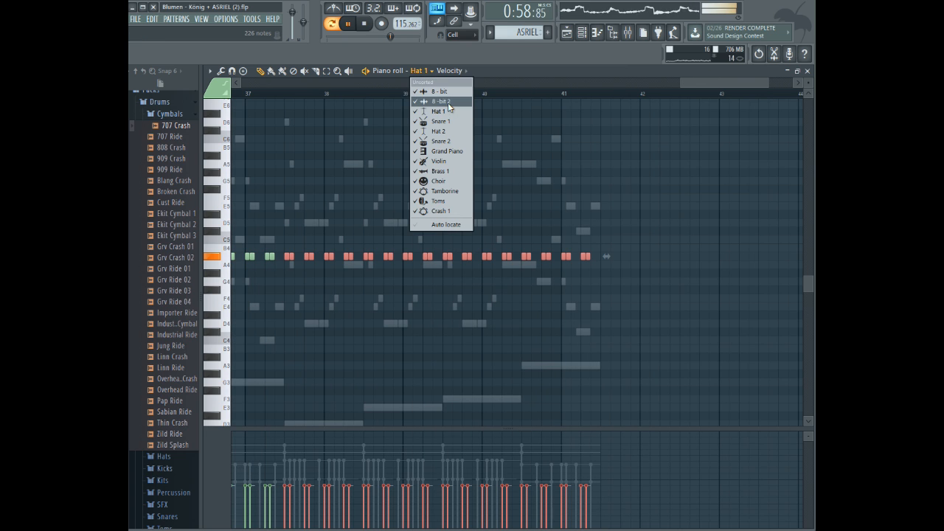
left_click(443, 121)
left_click_drag(688, 82, 287, 85)
key("space")
left_click(326, 73)
left_click_drag(270, 185, 636, 305)
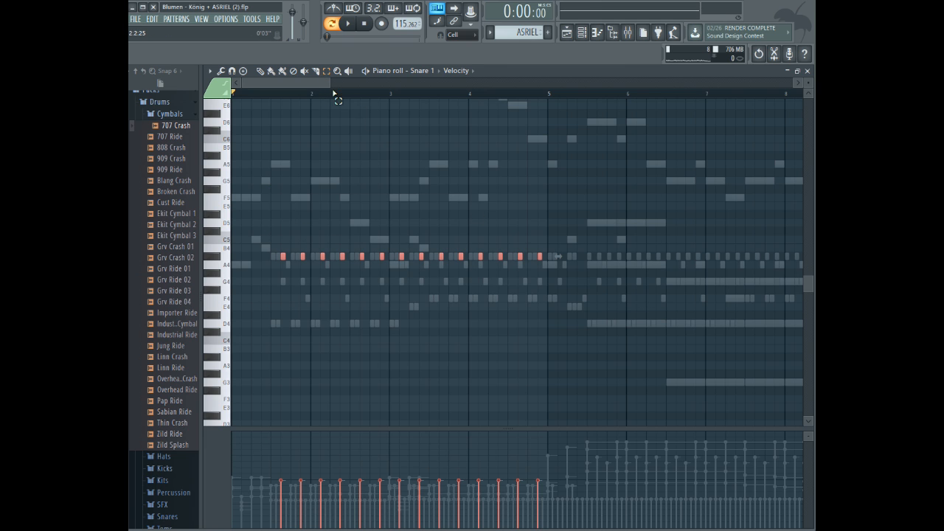
left_click_drag(314, 84, 543, 99)
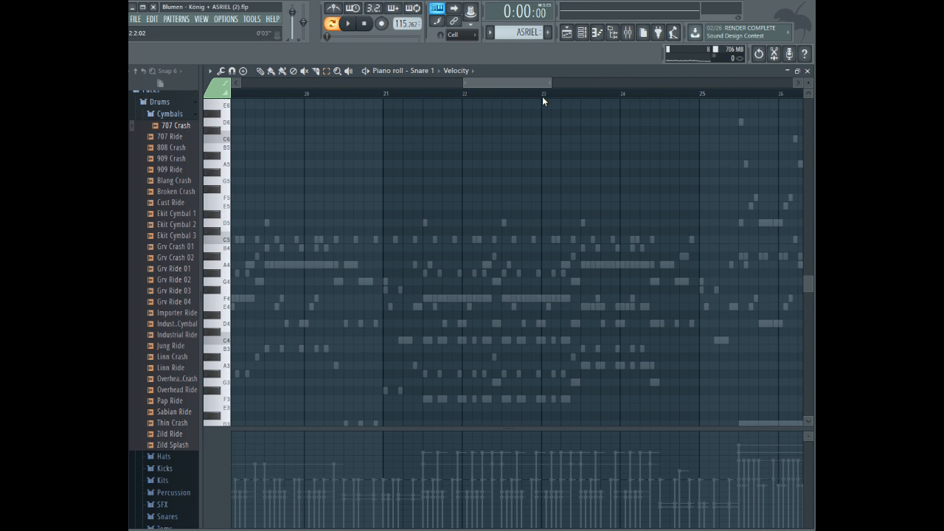
key("ctrl+v")
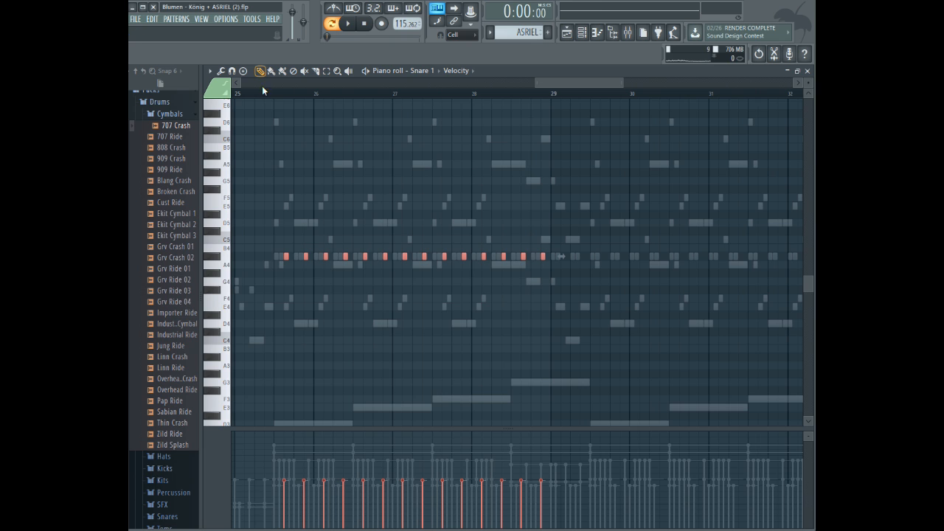
key("space")
- Duplicate the Snare 1 pattern repeatedly through bar 42, shifting the copies earlier to keep the hits evenly spaced
left_click_drag(575, 82, 614, 78)
left_click_drag(334, 255, 297, 255)
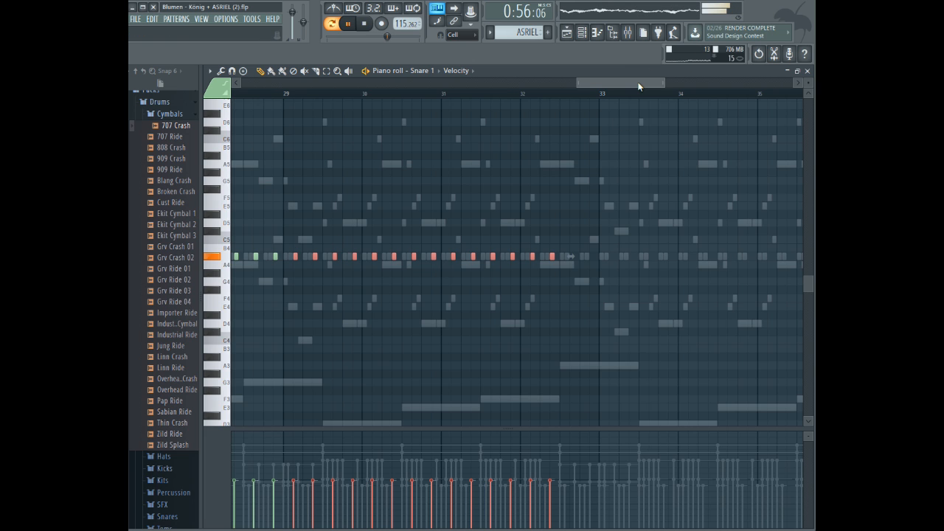
left_click_drag(639, 84, 679, 78)
key("ctrl+b")
key("ctrl+b")
left_click_drag(349, 256, 309, 255)
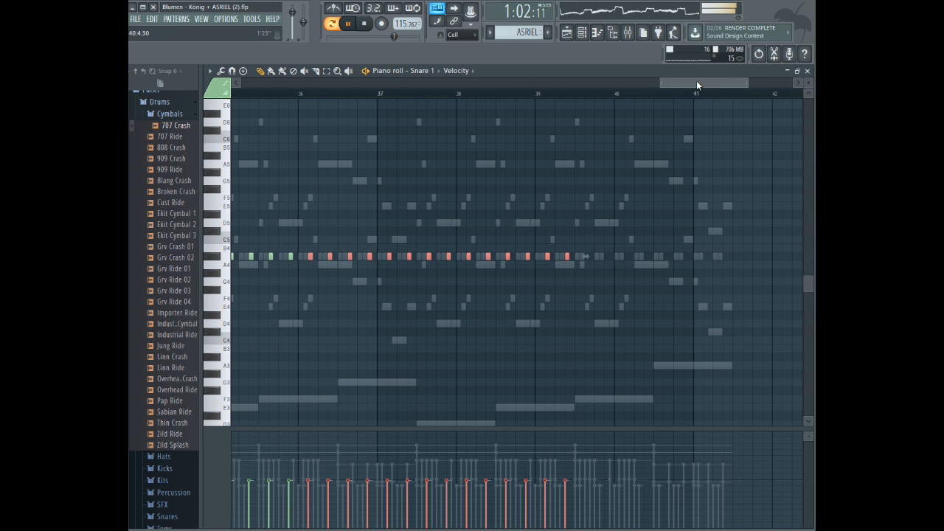
key("ctrl+b")
left_click_drag(711, 82, 745, 82)
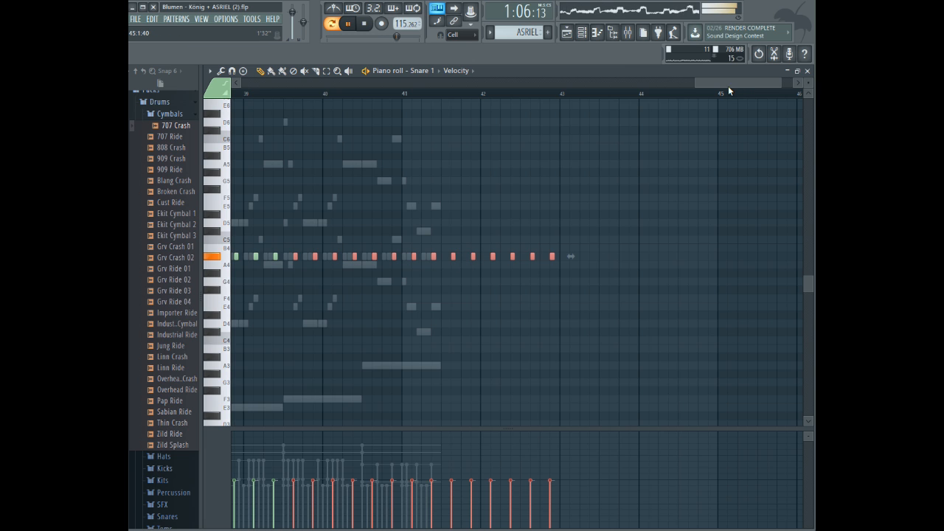
- On the Choir channel, draw one-bar notes D3, E3, F3 and G3 in sequence from mid-bar 25 and play them
left_click_drag(729, 82, 572, 82)
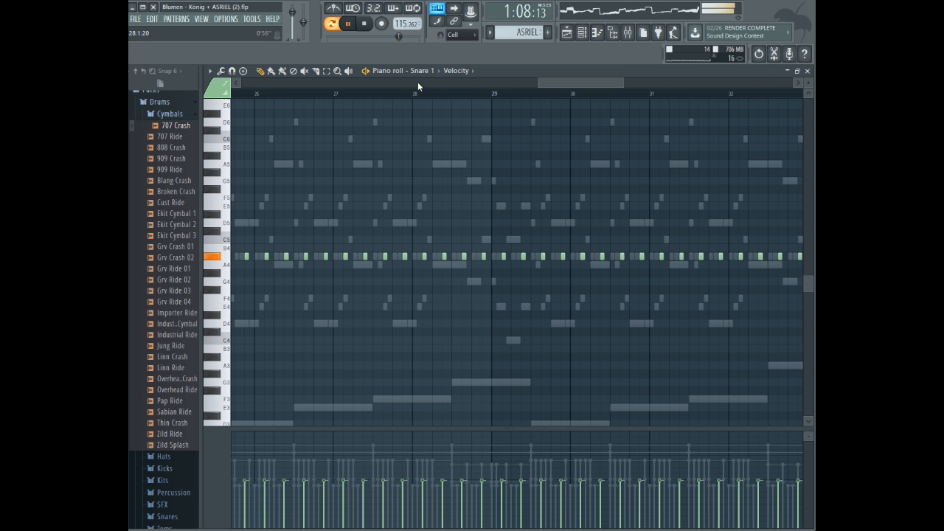
left_click(423, 72)
left_click(452, 182)
scroll(454, 184, "down", 3)
key("space")
left_click_drag(561, 81, 533, 92)
left_click(399, 299)
left_click(403, 298)
left_click(471, 281)
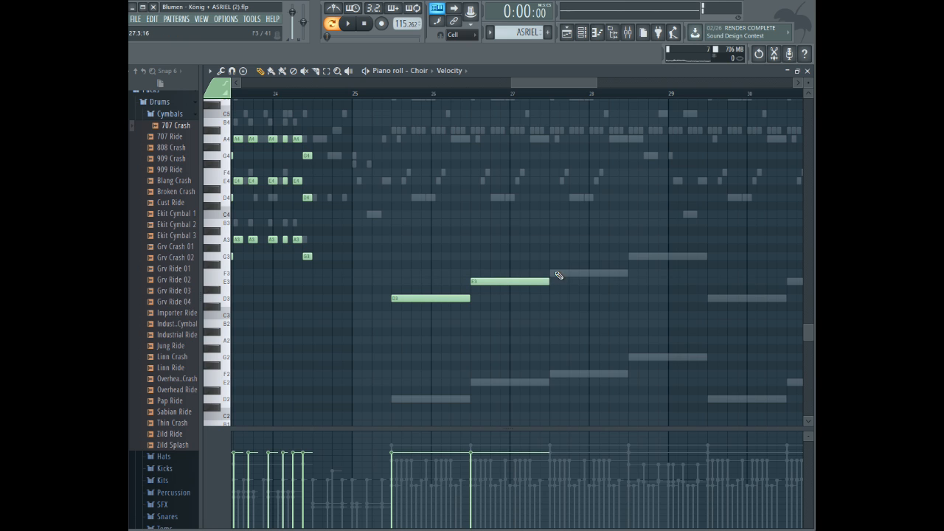
left_click(380, 94)
key("space")
- Repeat the four Choir notes from mid-bar 29 with A3 as the last note, and duplicate the eight-note phrase through mid-bar 41
left_click(327, 71)
left_click_drag(391, 177, 691, 355)
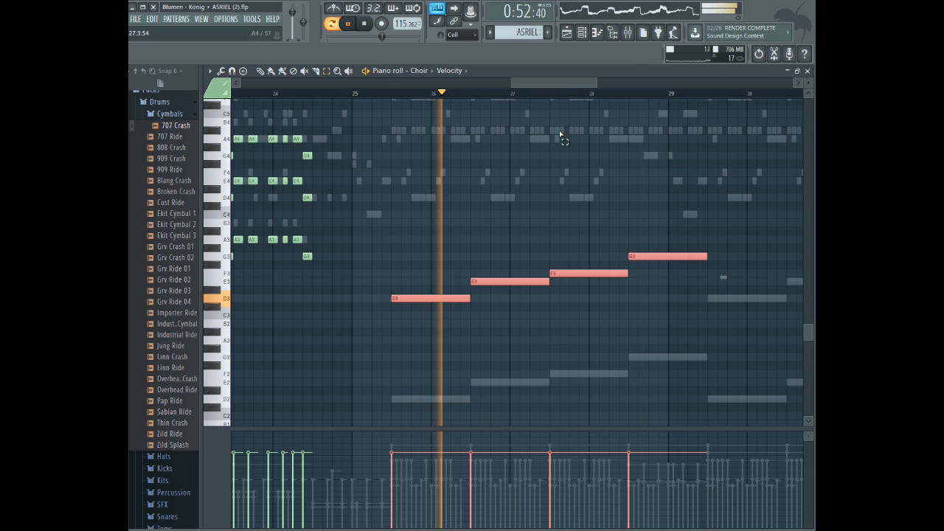
key("ctrl+b")
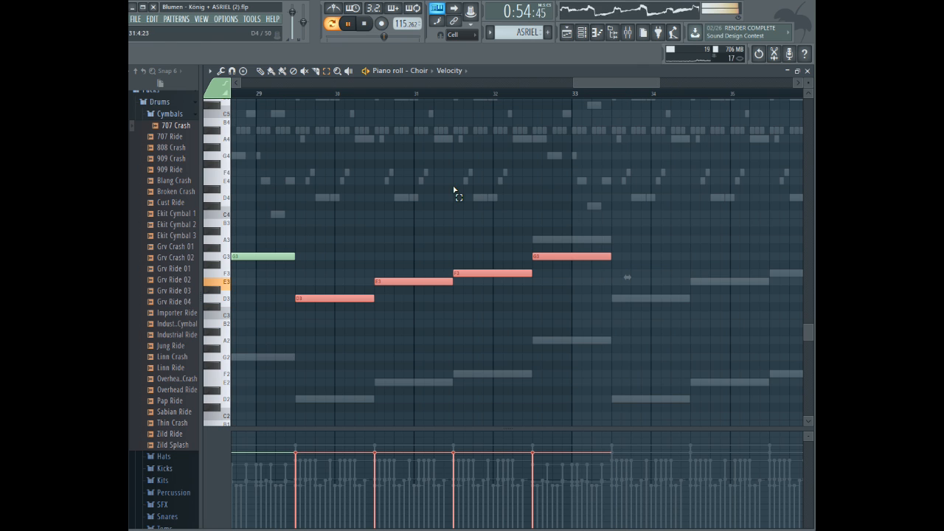
right_click(556, 257)
left_click(539, 241)
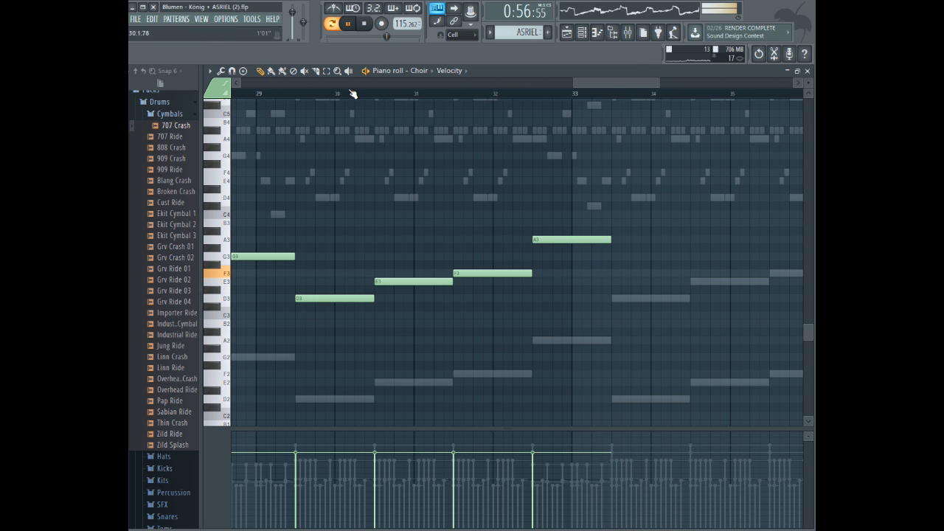
left_click_drag(329, 196, 669, 352)
left_click_drag(131, 380, 192, 367)
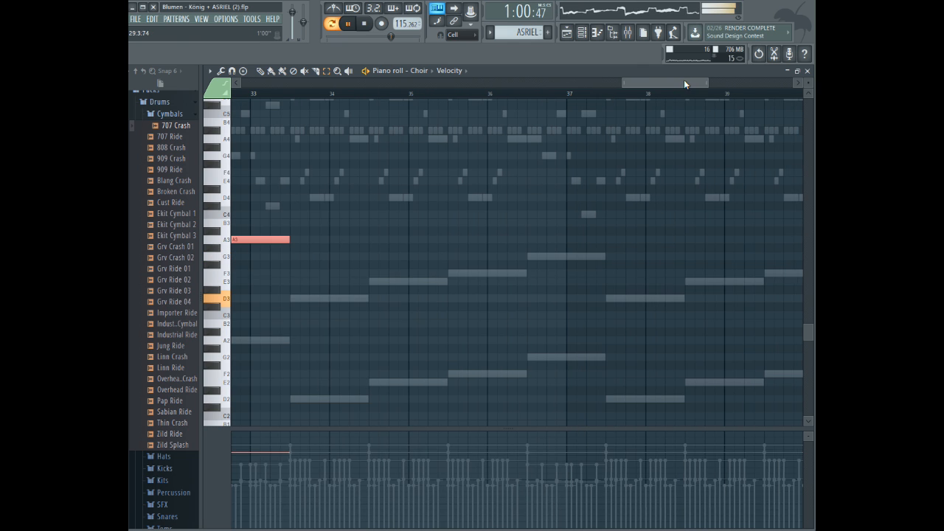
- Select the whole Choir bass line and paste a copy one octave lower, starting on D2 in mid-bar 25
left_click_drag(721, 169, 163, 357)
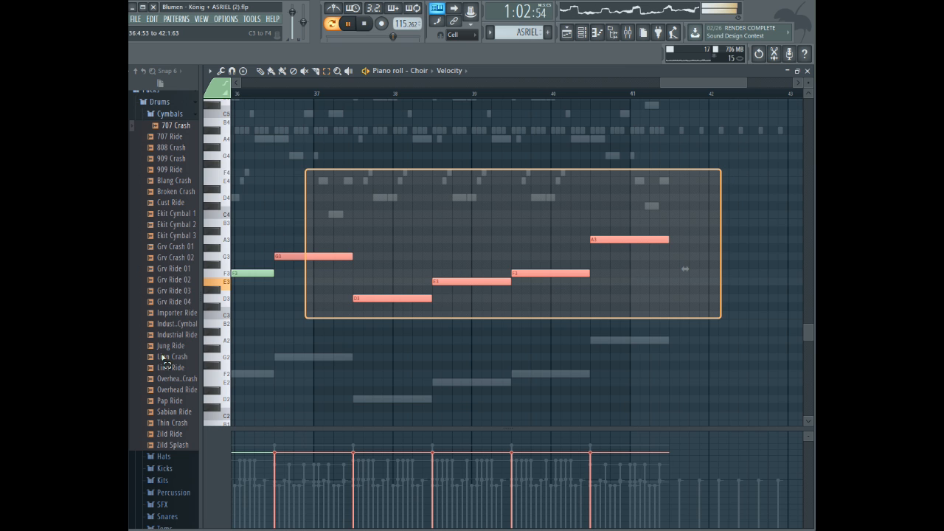
left_click_drag(165, 361, 435, 299)
left_click(263, 73)
scroll(406, 192, "down", 3)
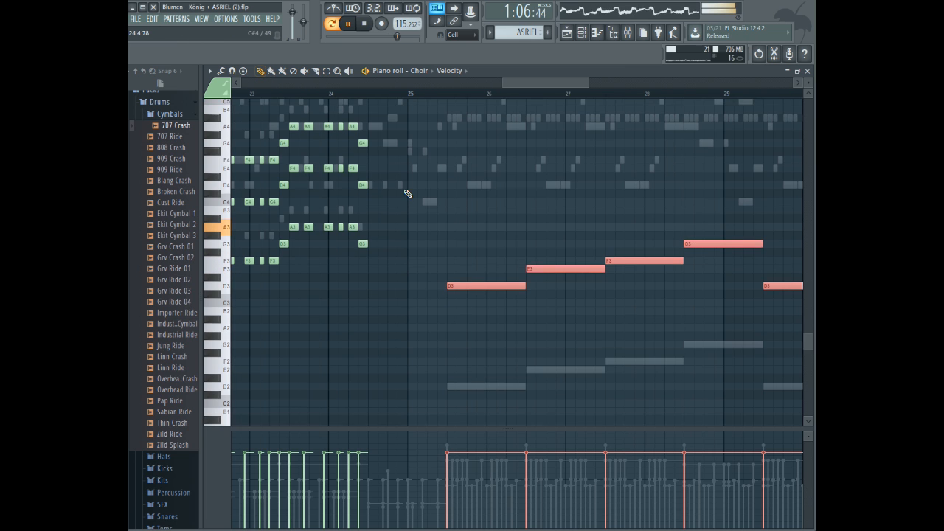
key("ctrl+v")
left_click_drag(358, 222, 516, 326)
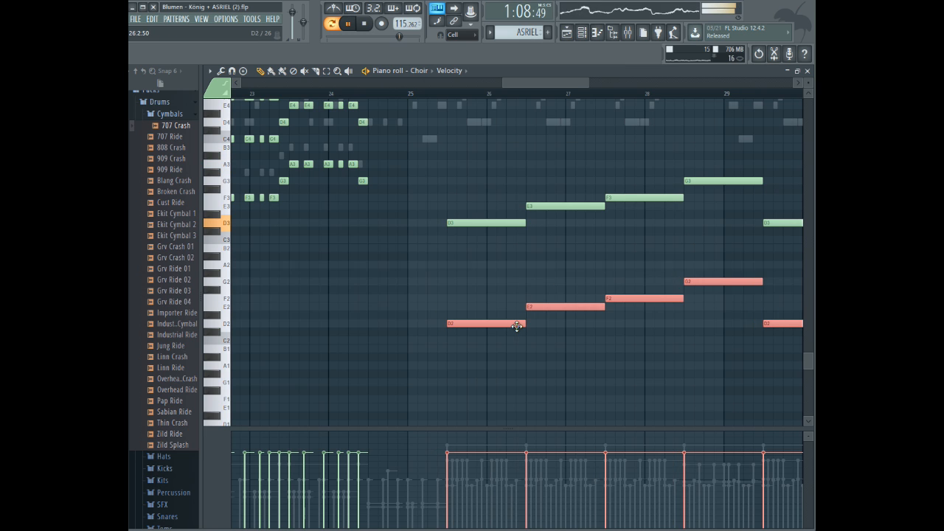
- Select both octaves of the Choir bass line through bar 41 and move them up one octave, starting on D3 and D4
left_click_drag(449, 169, 594, 263)
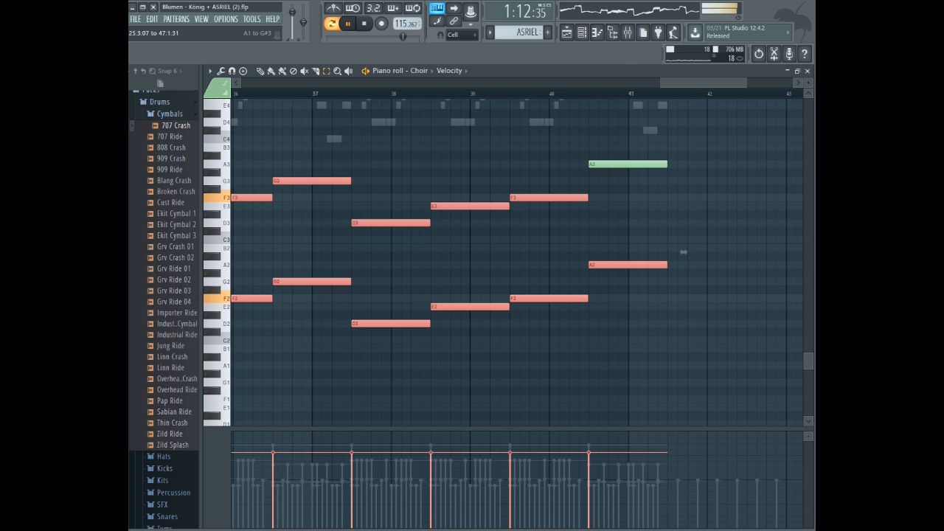
left_click_drag(731, 145, 499, 443)
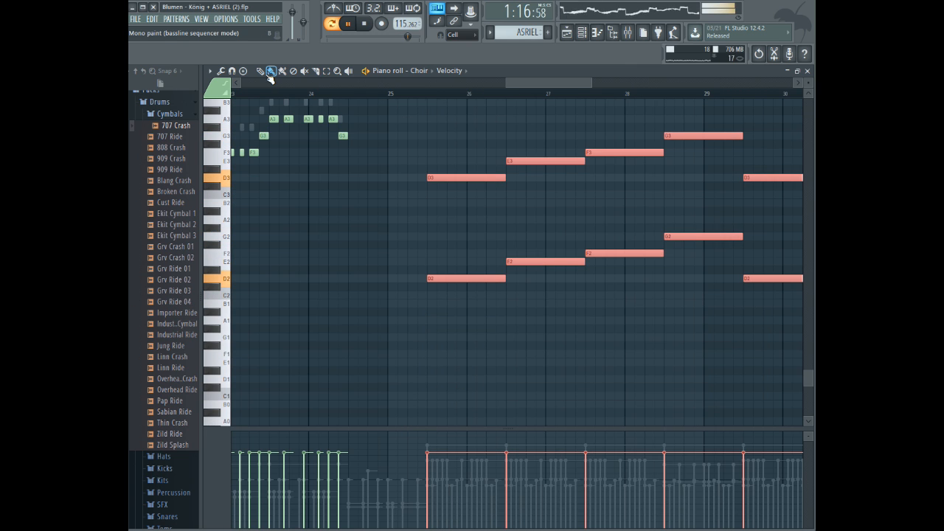
key("space")
scroll(481, 284, "up", 3)
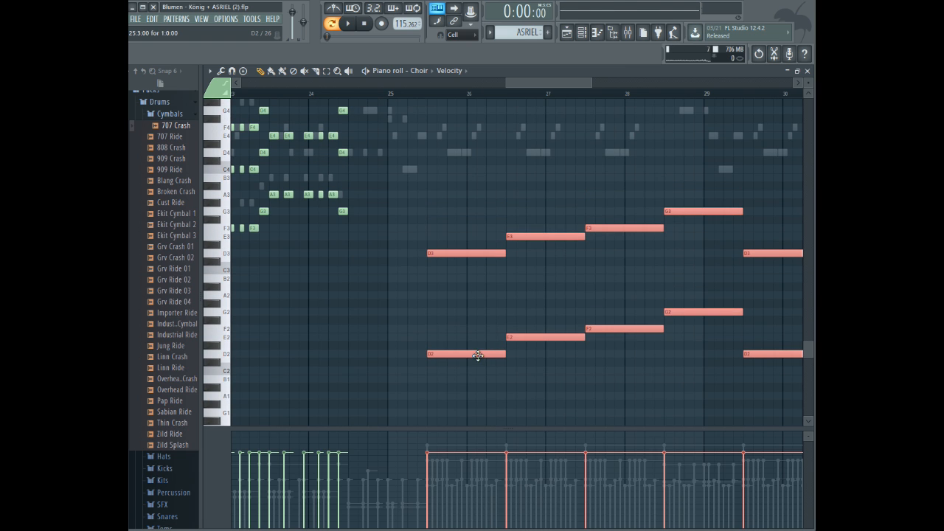
left_click_drag(469, 358, 469, 253)
scroll(463, 234, "up", 3)
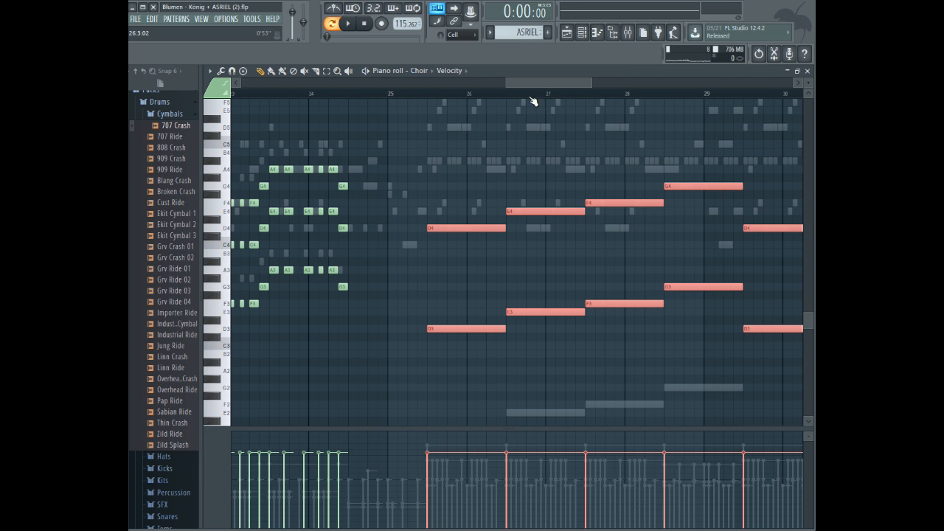
- Play the pattern from mid-bar 25 to hear the raised Choir bass line
mouse_move(559, 84)
left_mouse_down()
mouse_move(727, 87)
mouse_move(563, 92)
left_mouse_up()
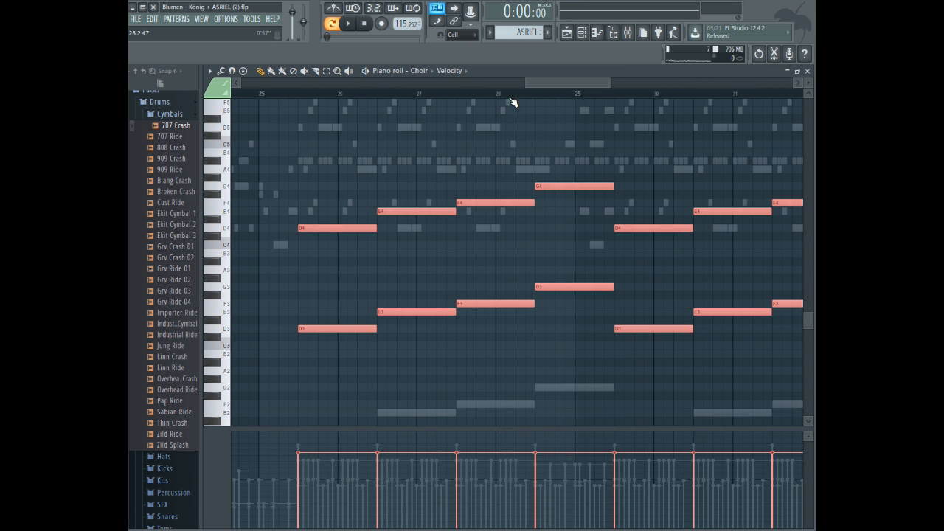
left_click(312, 93)
key("space")
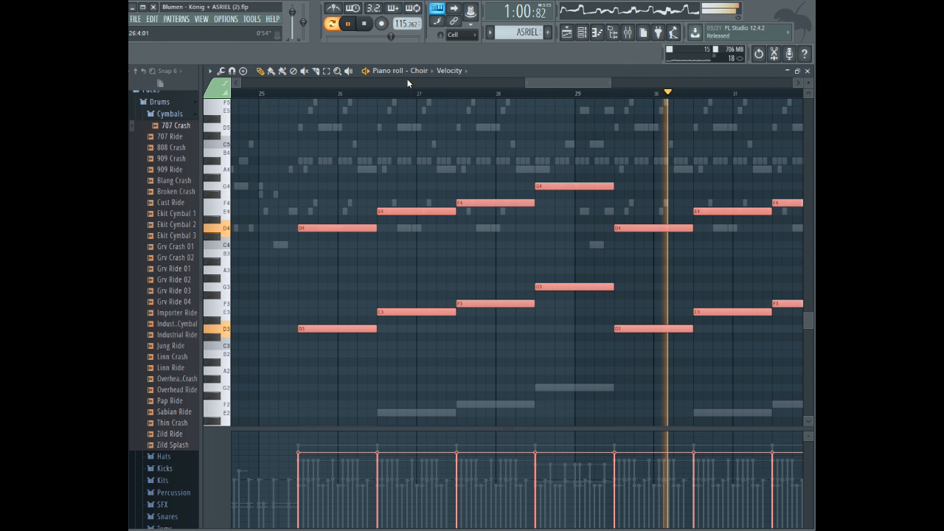
key("space")
- Preview the 707 Crash cymbal sample, add it as a new channel and show that channel in the piano roll
left_click(430, 70)
left_click(433, 77)
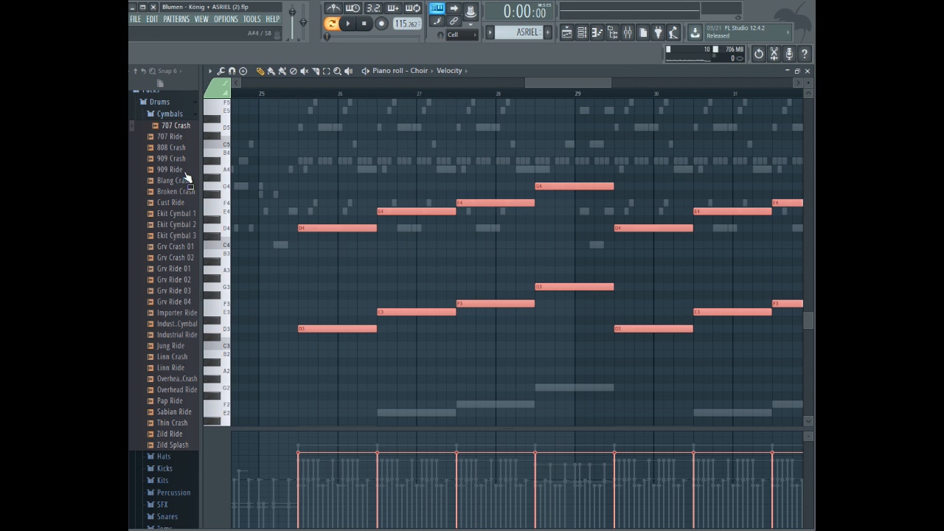
left_click(179, 126)
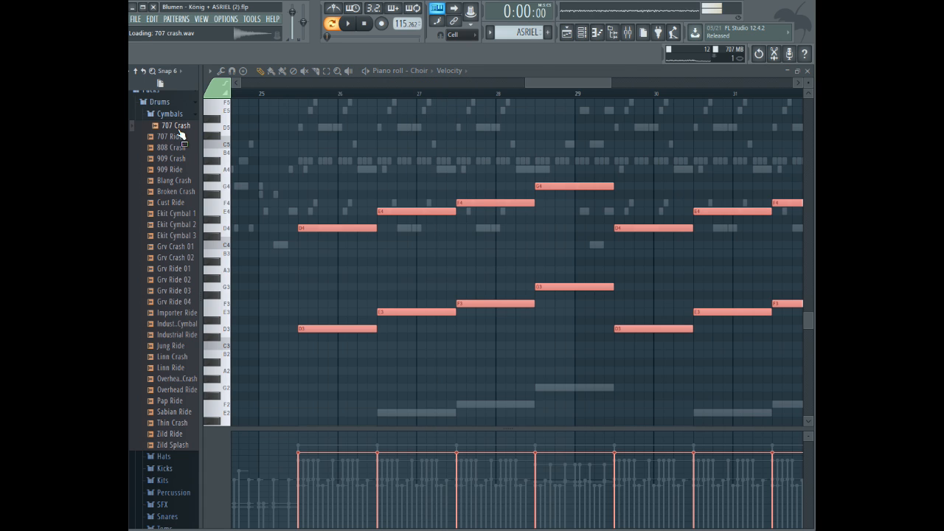
right_click(183, 124)
left_click(198, 141)
left_click(419, 70)
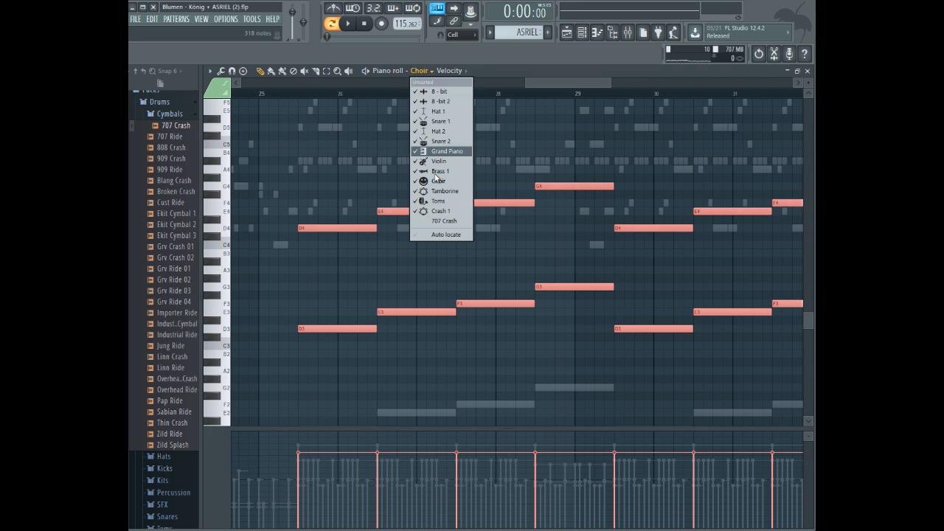
left_click(439, 222)
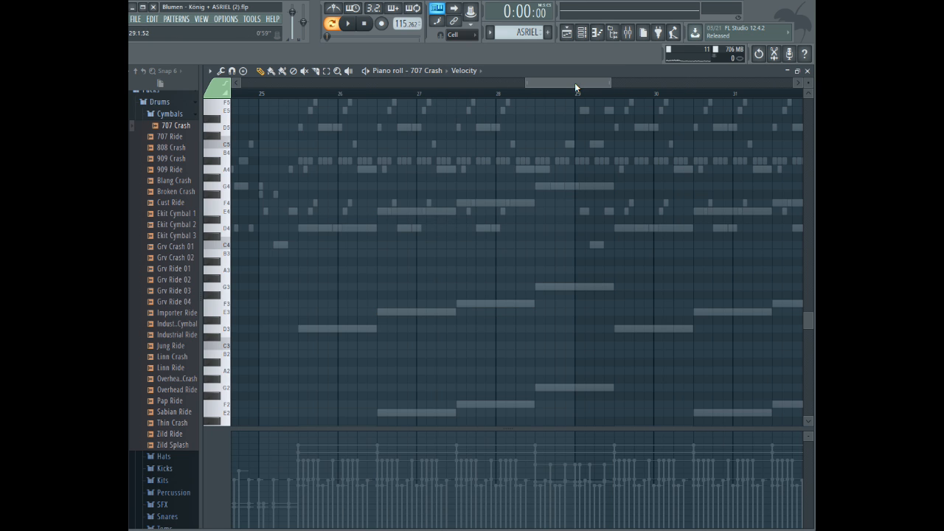
- Draw a one-bar A#4 note on the 707 Crash channel starting in mid-bar 25
key("space")
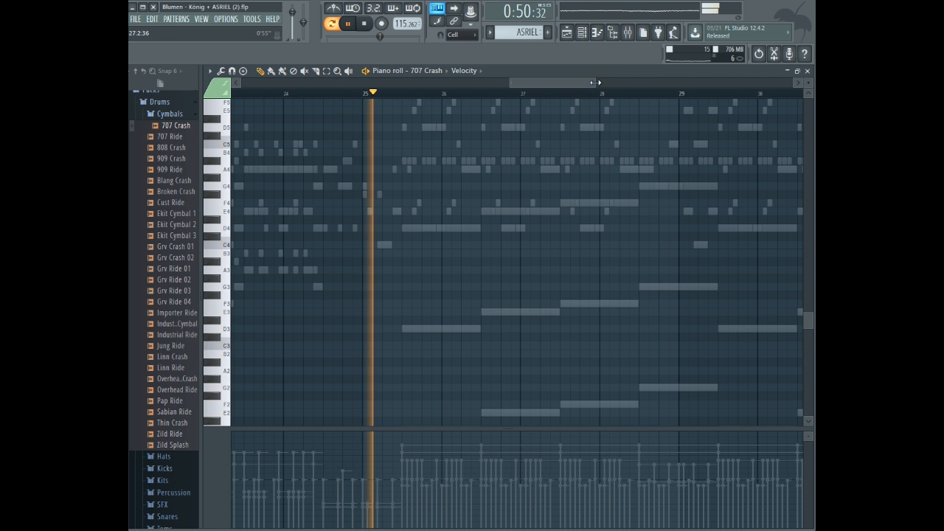
left_click_drag(595, 83, 579, 83)
key("space")
left_click(445, 188)
left_click_drag(539, 187, 626, 187)
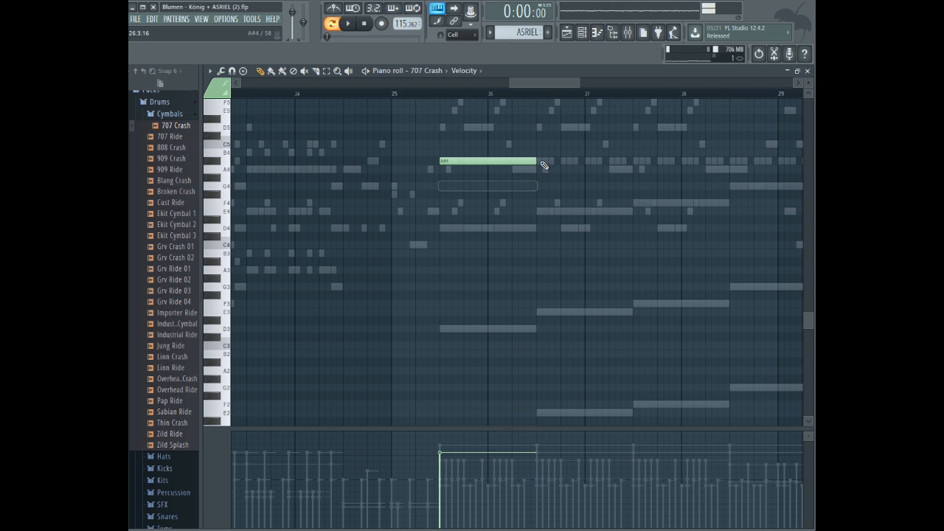
- Check the Crash 1 channel's note near bar 25 by playing that passage, and return to the 707 Crash channel
left_click(426, 71)
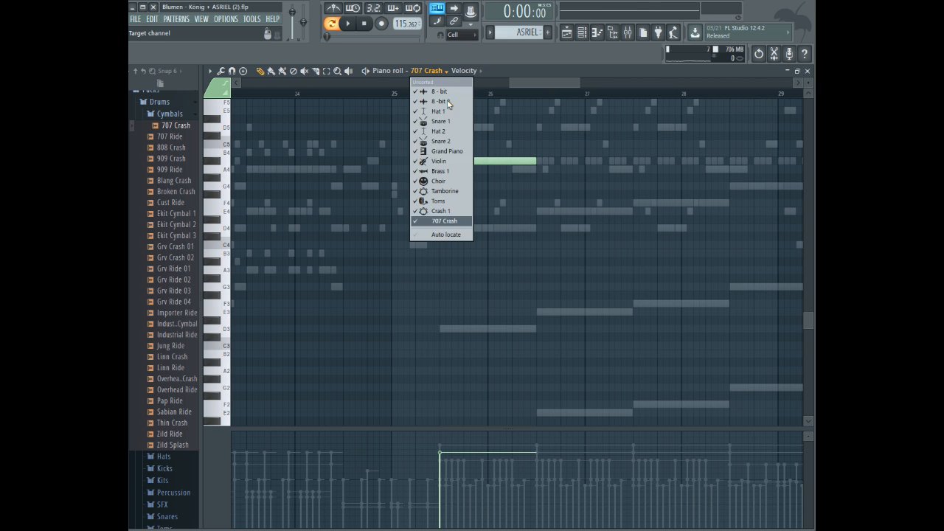
left_click(443, 211)
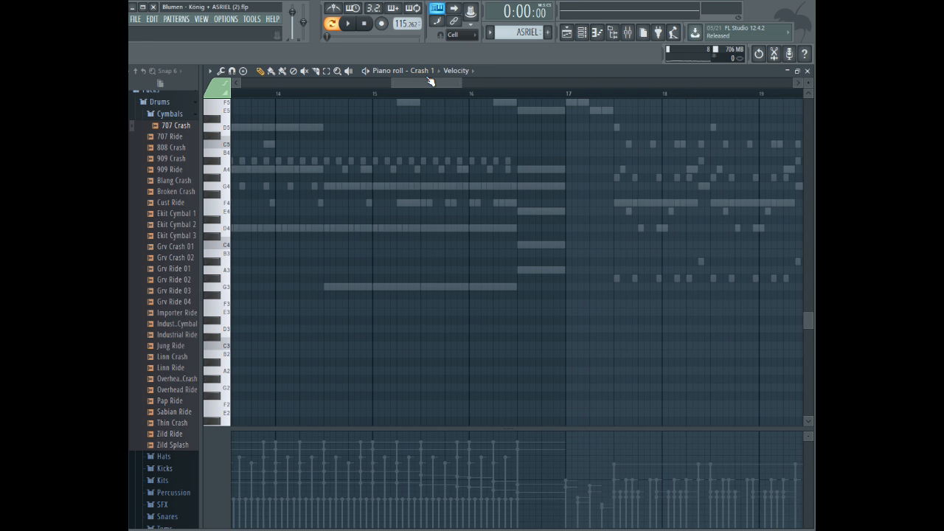
left_click(427, 71)
left_click(443, 211)
left_click_drag(443, 84, 537, 81)
left_click(417, 94)
key("space")
left_click(421, 71)
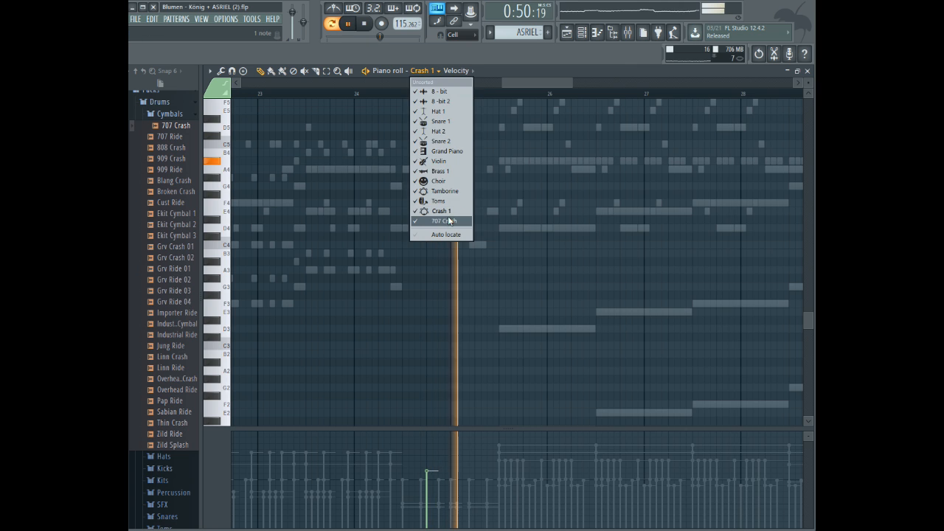
left_click(442, 219)
- Route the 707 Crash channel to mixer track 3 in the channel rack and enter Crash 2 as its name
left_click(597, 32)
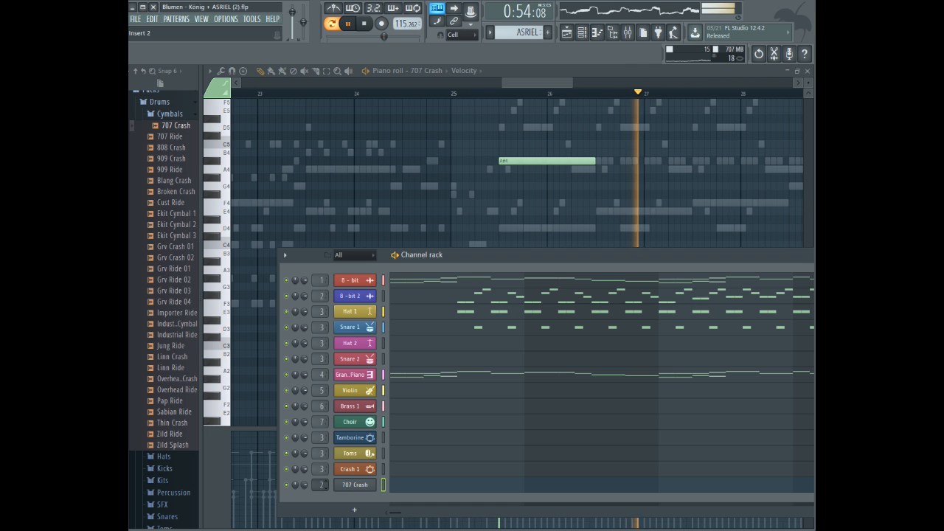
right_click(369, 485)
left_click(414, 439)
type("C")
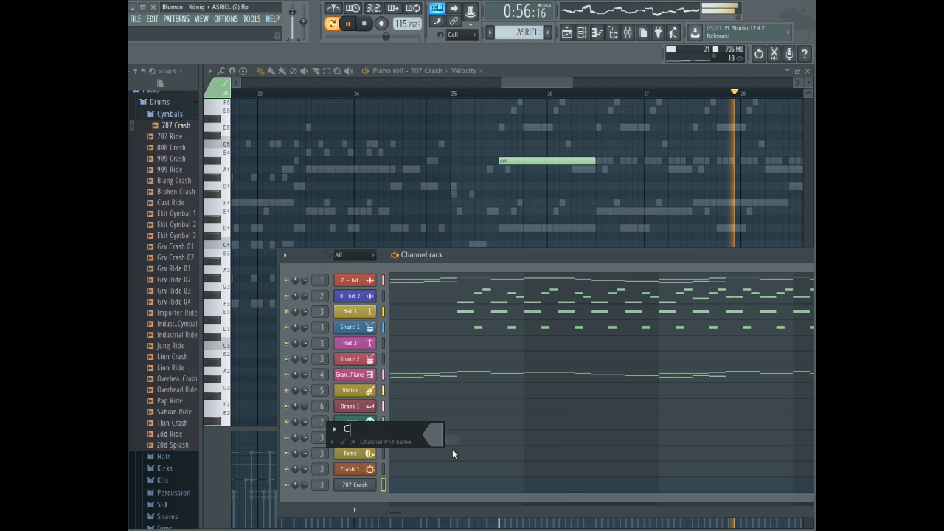
type("rash 2")
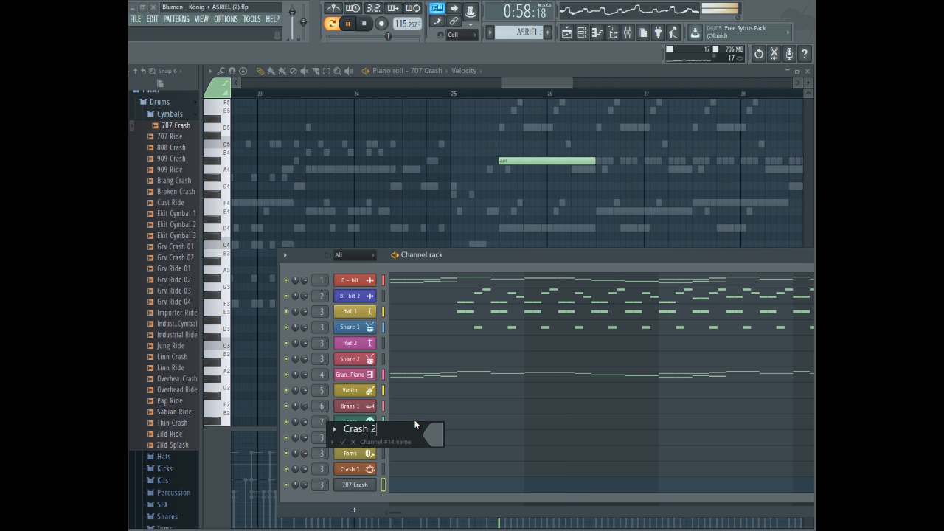
- Give the Crash 2 channel a purple colour and an instrument icon like Crash 1's, and apply the naming
left_click(433, 428)
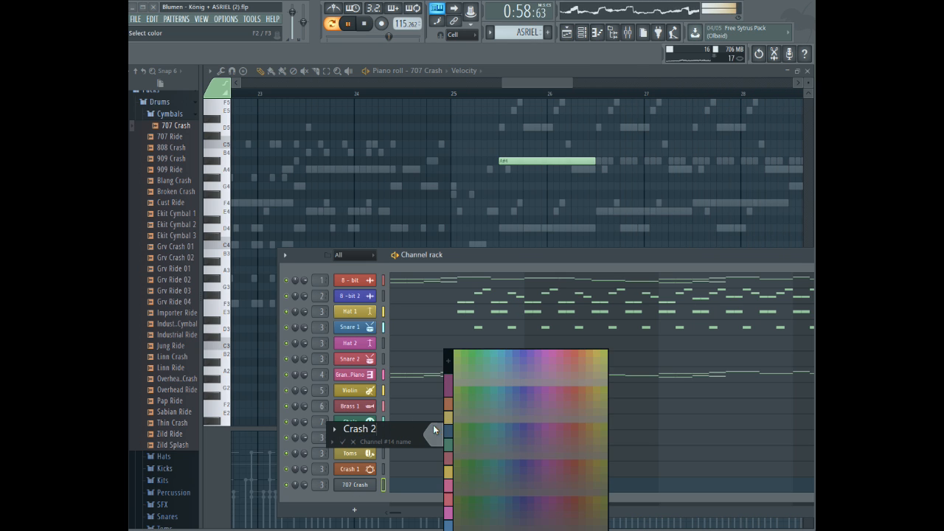
left_click(544, 353)
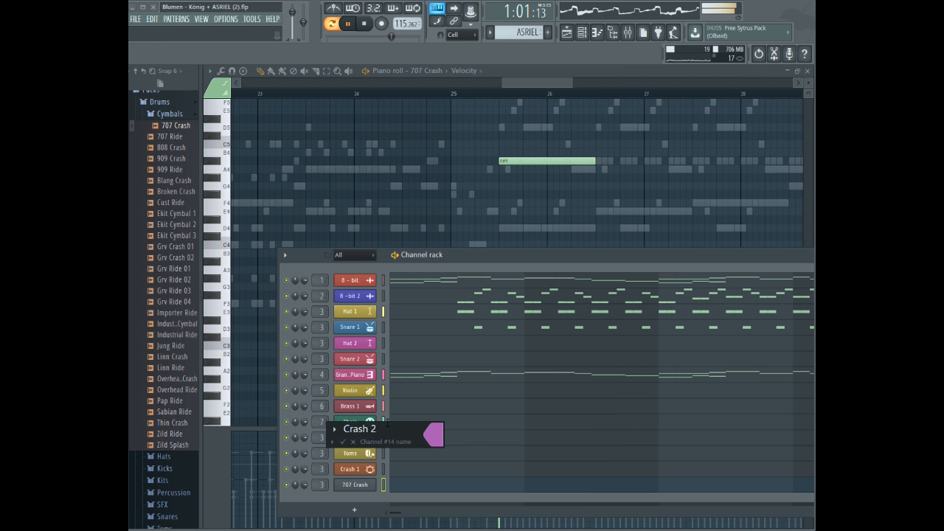
left_click(336, 432)
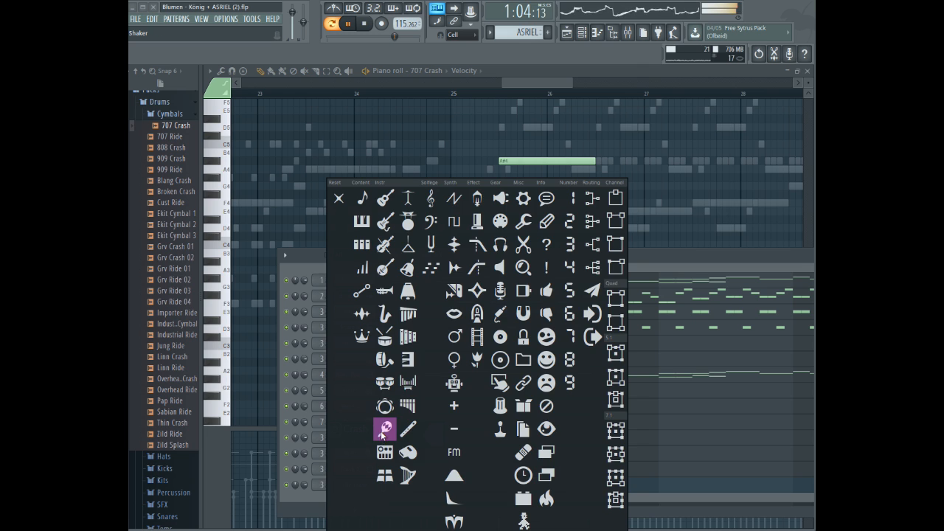
left_click(386, 427)
left_click(343, 442)
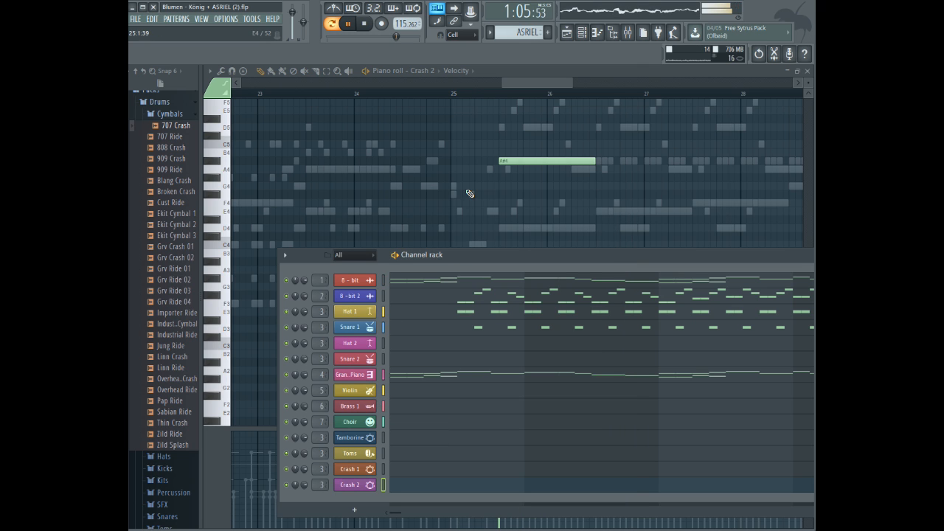
- Go to the playlist and play the ASRIEL clip in song mode through about bar 50
left_click(558, 83)
left_click_drag(569, 79, 627, 78)
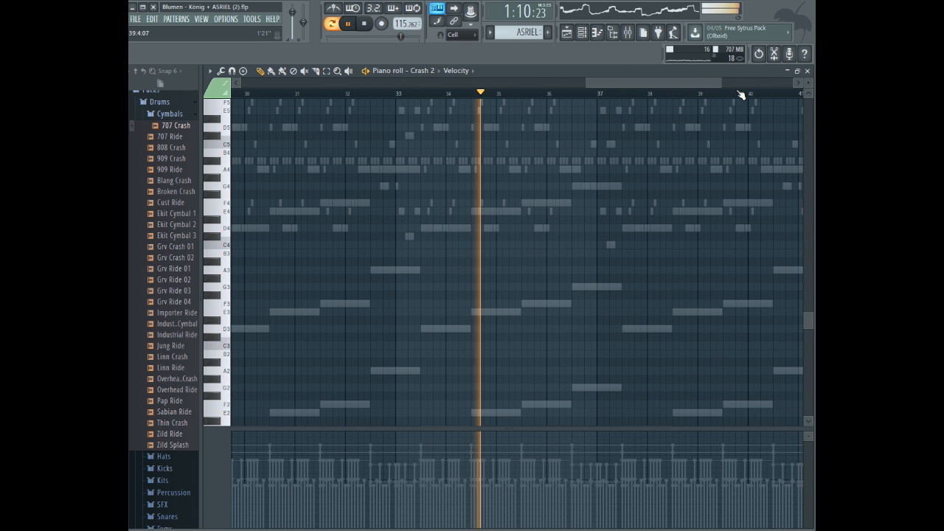
left_click_drag(809, 82, 808, 87)
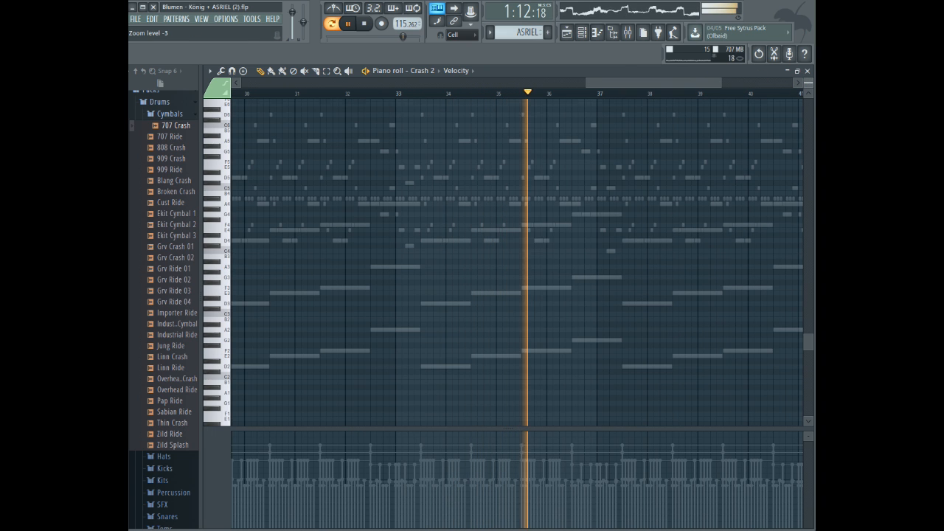
left_click(797, 71)
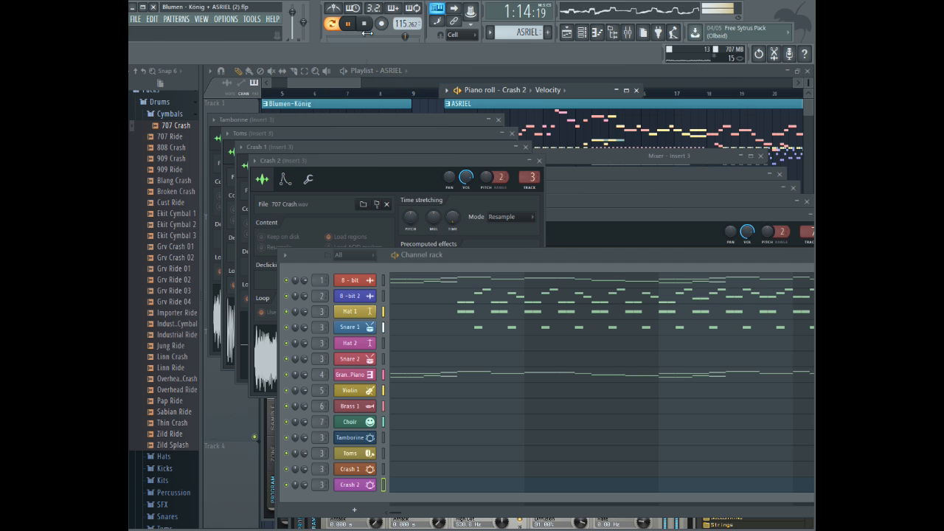
left_click_drag(351, 83, 452, 82)
key("space")
left_click(465, 93)
left_click(349, 24)
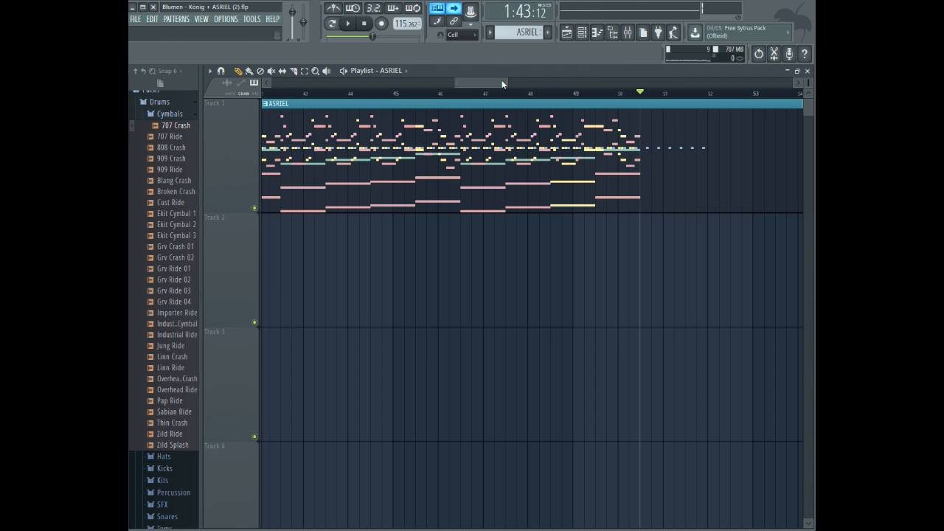
- Inspect the end of the ASRIEL clip around bar 50 in the playlist and save the project
left_click_drag(505, 82, 591, 81)
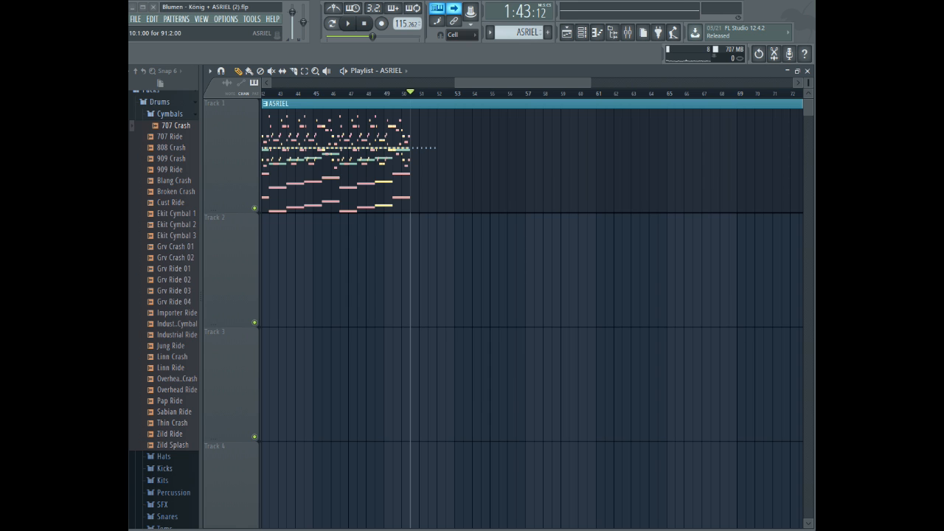
left_click_drag(557, 86, 494, 85)
key("ctrl+s")
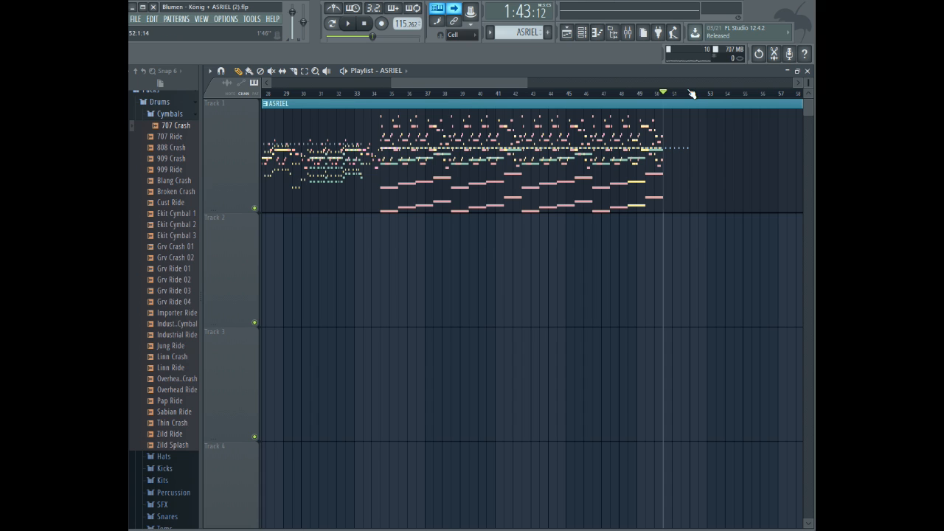
- Open the ASRIEL clip in a maximized piano roll and show the Crash 2 channel around bars 30 to 38
left_click_drag(529, 79, 473, 80)
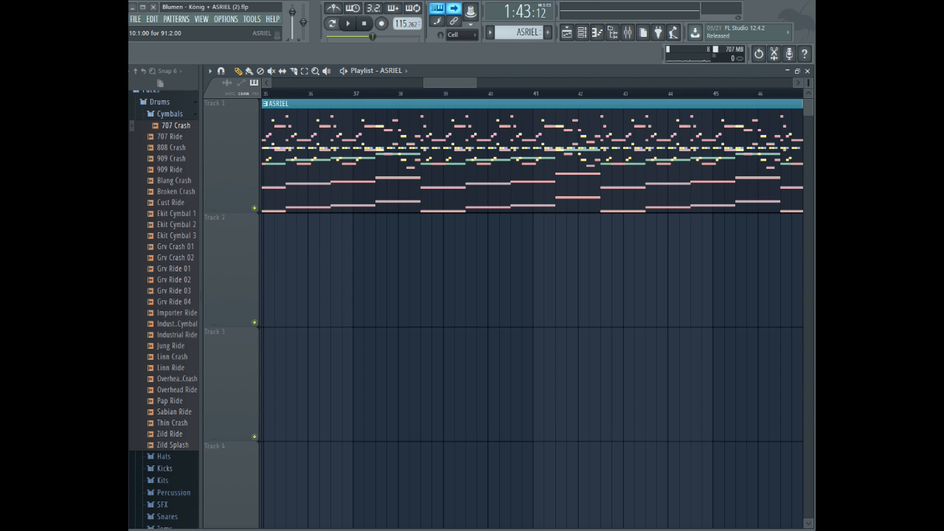
double_click(582, 123)
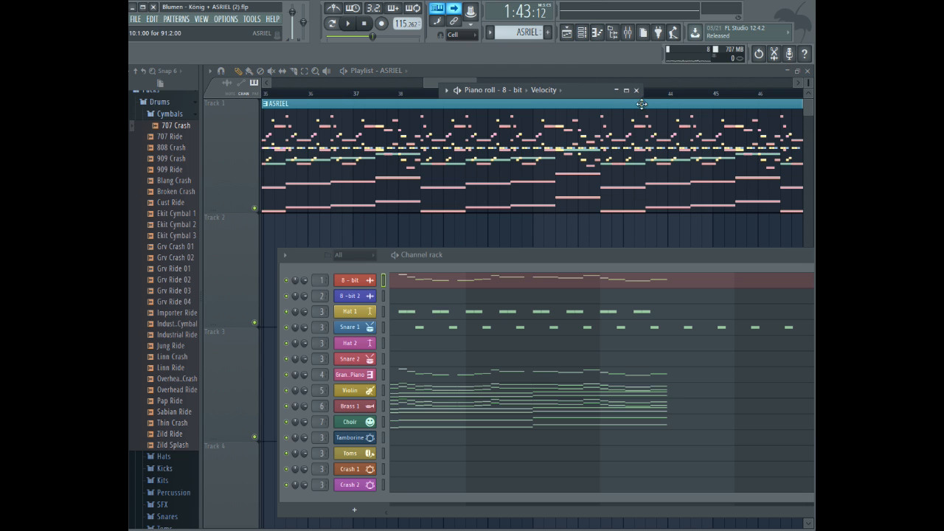
left_click(626, 91)
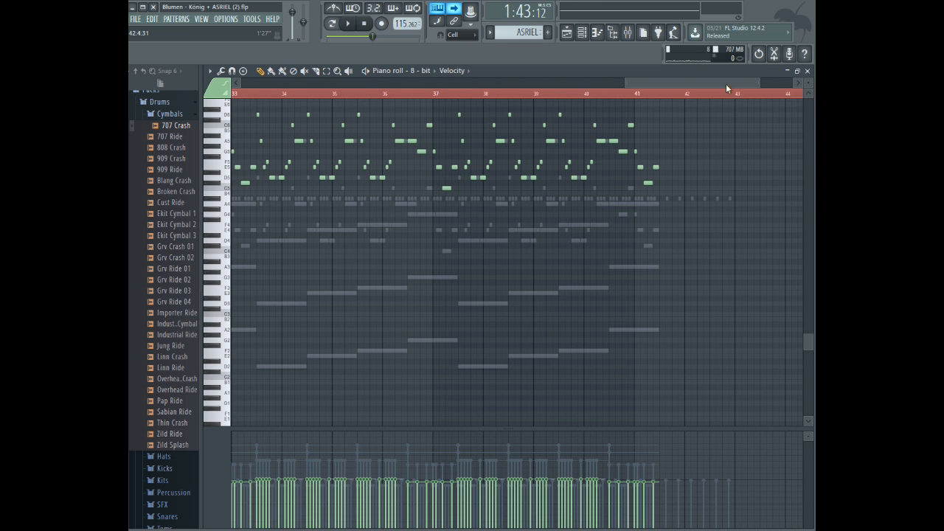
scroll(726, 85, "up", 4)
left_click(435, 71)
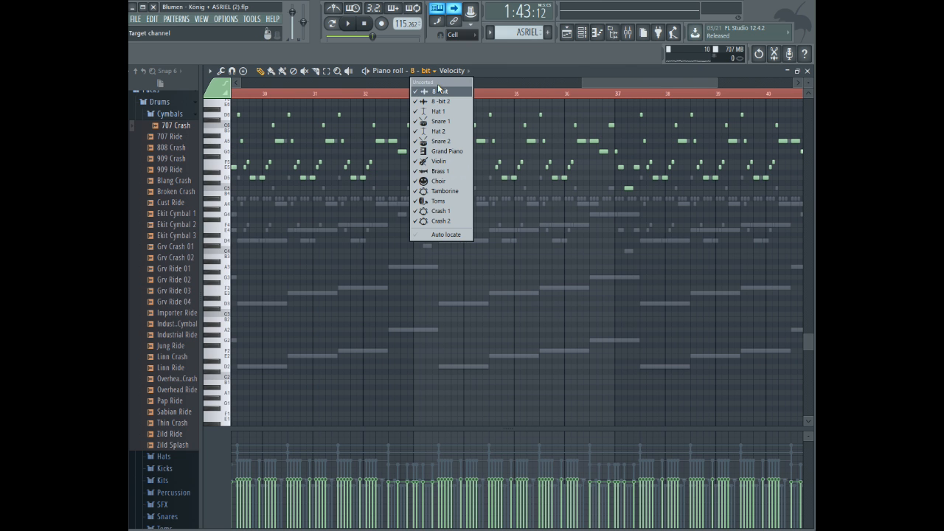
left_click(440, 220)
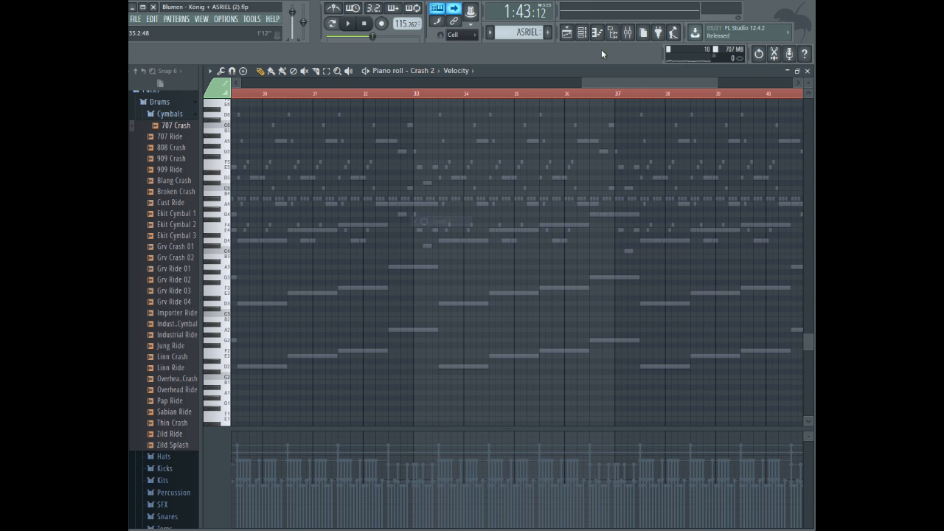
right_click(808, 82)
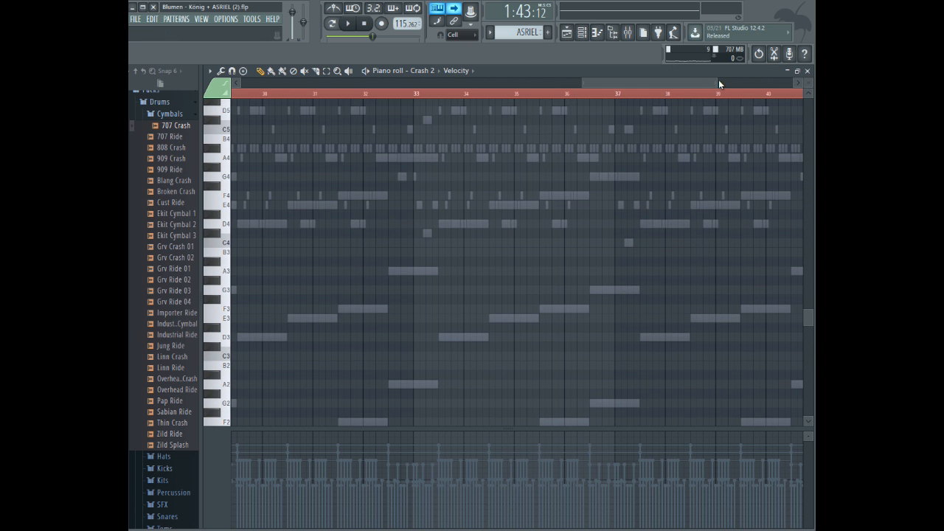
left_click_drag(719, 83, 689, 81)
scroll(674, 189, "up", 5)
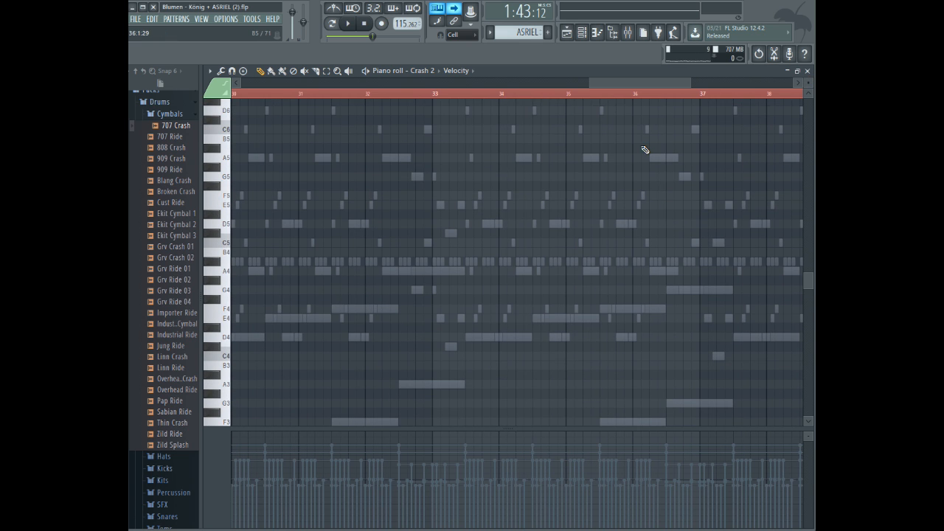
- Place a one-bar A#4 note on Crash 2 at beat 3 of bar 31 and play the pattern
left_click(269, 262)
left_click_drag(647, 85, 595, 82)
left_click(400, 95)
key("space")
left_click_drag(533, 261, 601, 261)
scroll(594, 221, "up", 2)
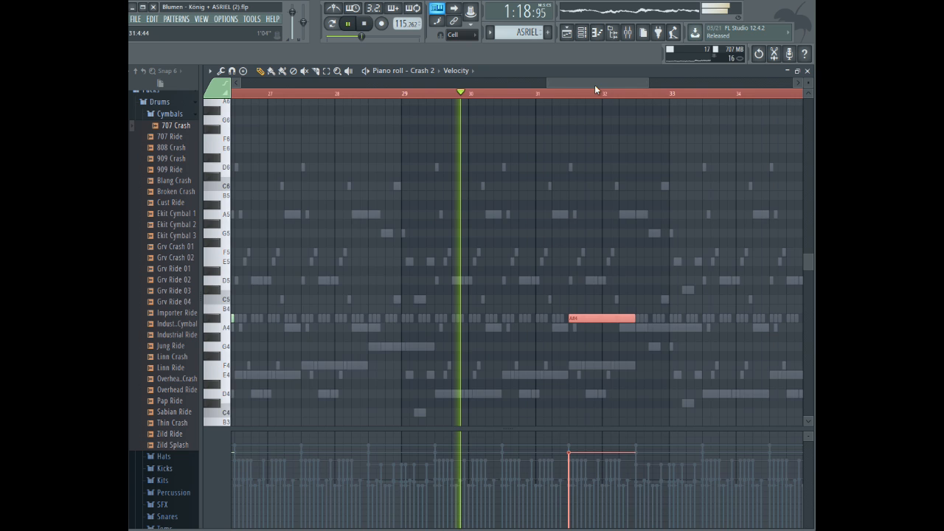
- Move the A#4 crash note to beat 3 of bar 33, delete the stray B4 note, and stop playback
left_click_drag(594, 84, 615, 84)
scroll(462, 272, "down", 2)
left_click(537, 253)
left_click_drag(537, 253, 645, 253)
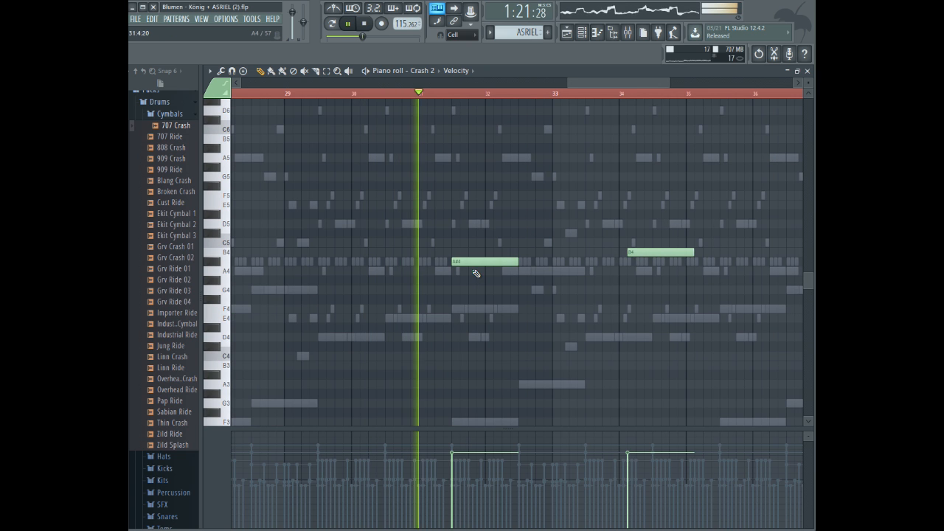
left_click_drag(489, 261, 658, 262)
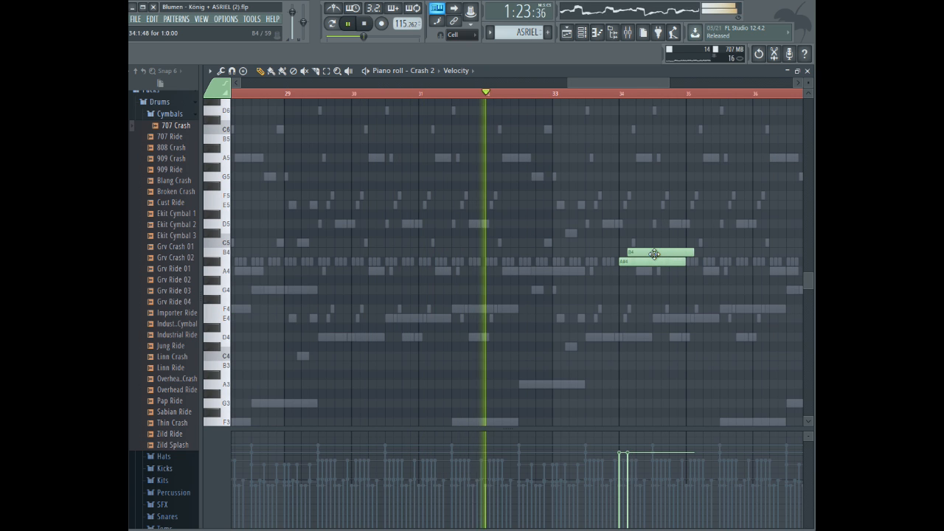
right_click(629, 253)
left_click_drag(628, 259, 607, 259)
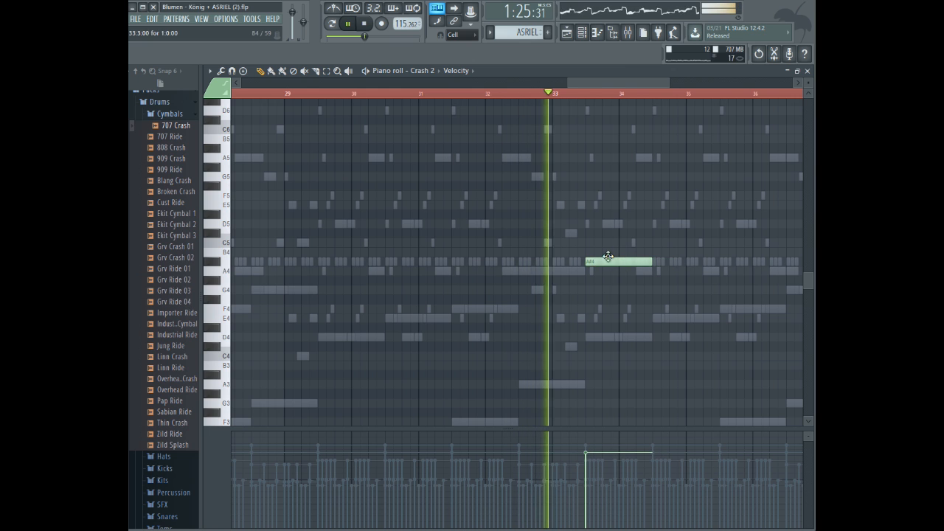
key("space")
- Switch to the Grand Piano and place one-beat F3, A3 and G3 notes starting at beat 3 of bar 33
left_click(421, 70)
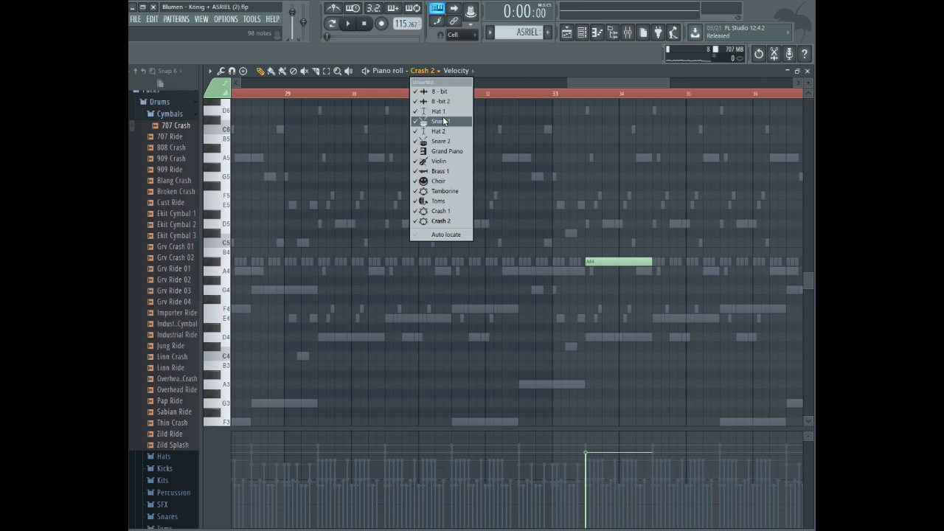
left_click(448, 149)
left_click_drag(587, 79, 666, 82)
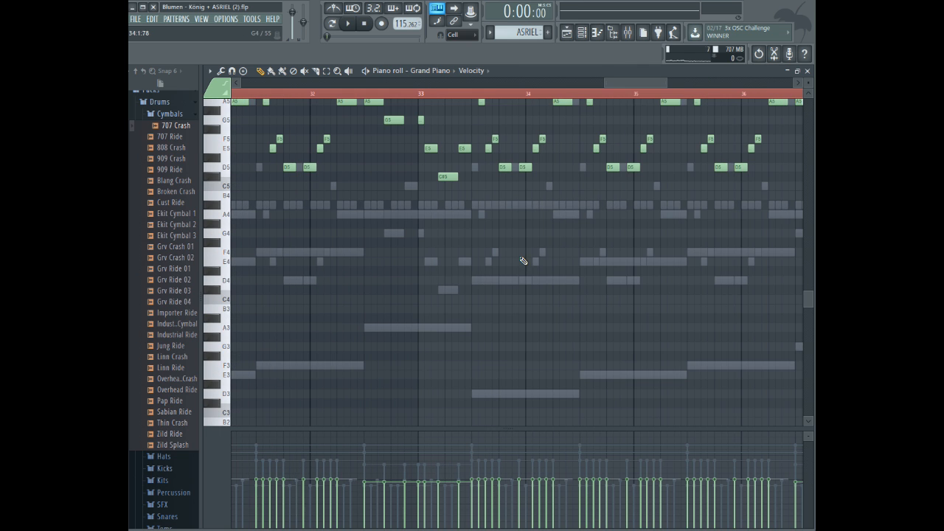
left_click(475, 281)
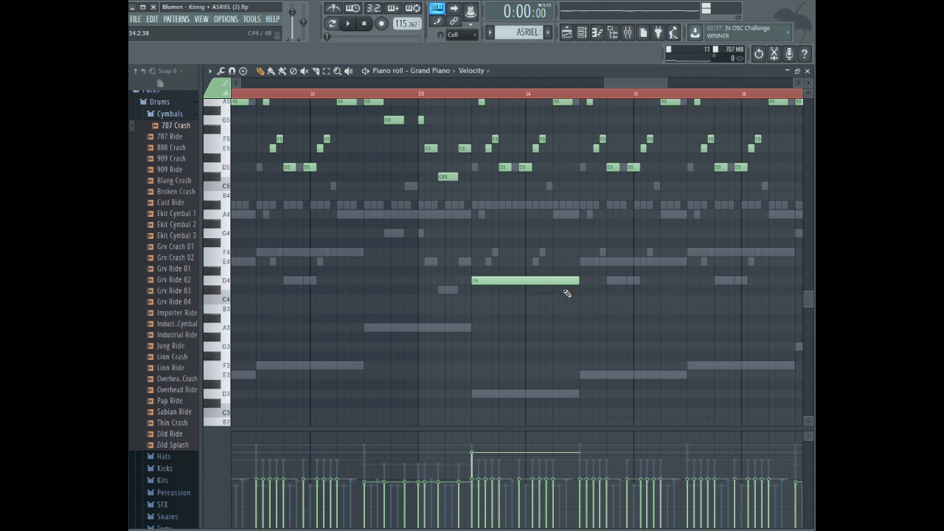
left_click_drag(548, 280, 526, 349)
left_click(505, 327)
left_click(534, 347)
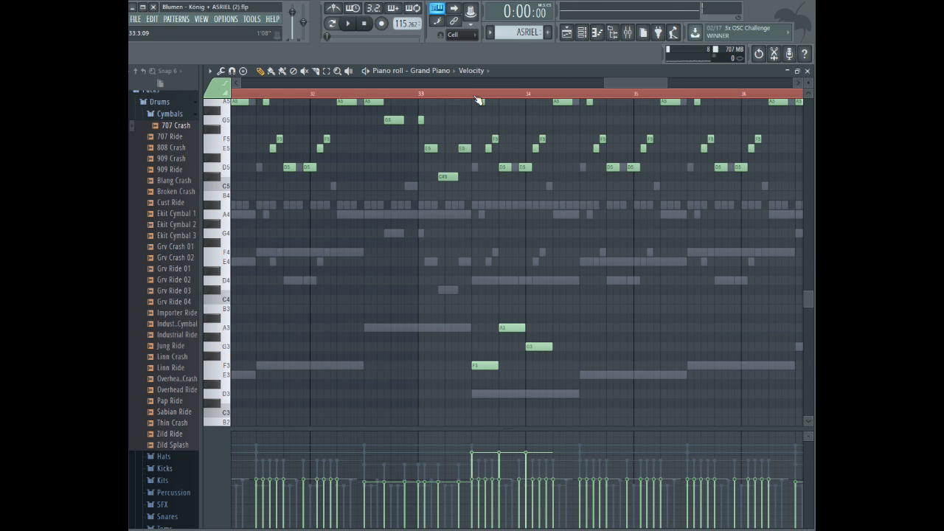
- Audition the new piano notes and add a half-beat A3 at beat 2 of bar 34
left_click(476, 96)
key("space")
key("space")
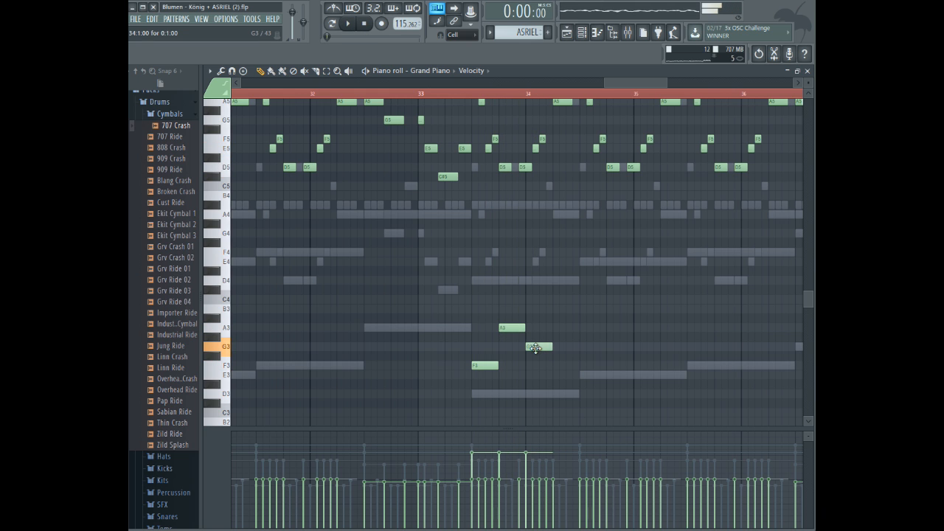
left_click(558, 327)
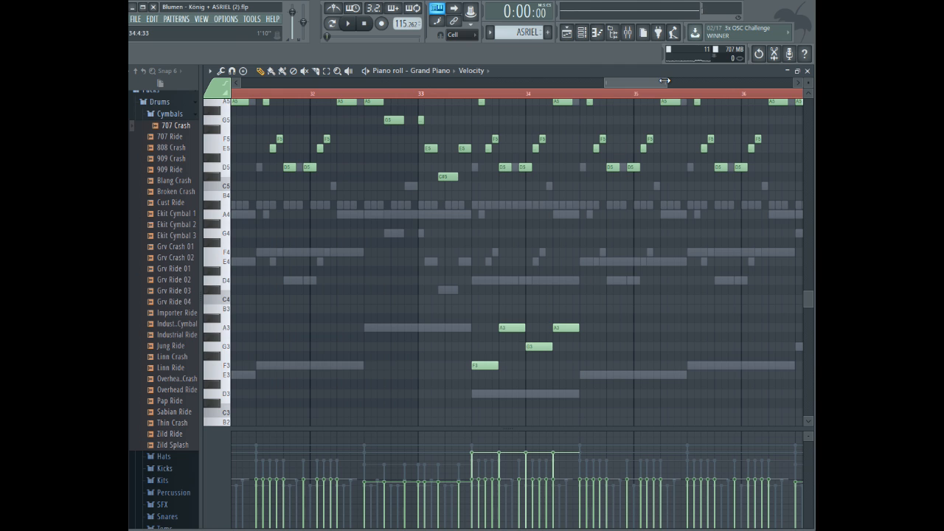
left_click_drag(664, 80, 647, 82)
scroll(664, 295, "down", 2)
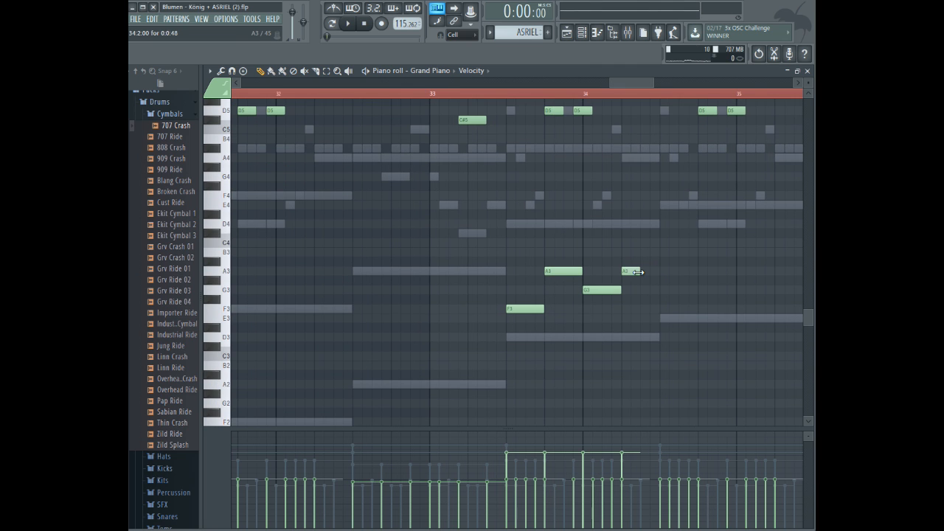
left_click_drag(639, 87, 645, 87)
- Continue the piano phrase directly after the short A3 in bar 34 with D3, E3, F3 and A3 notes
left_click(466, 308)
left_click(584, 337)
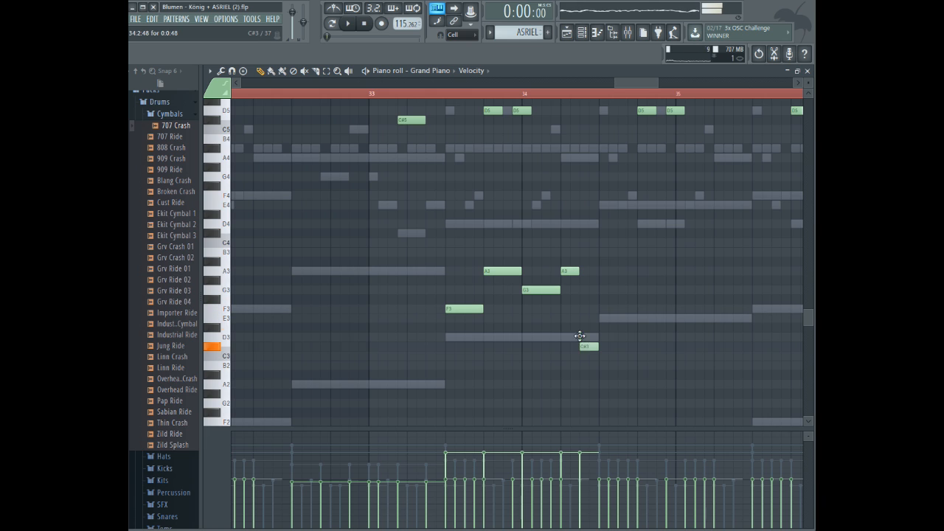
left_click_drag(604, 332, 607, 337)
left_click(613, 317)
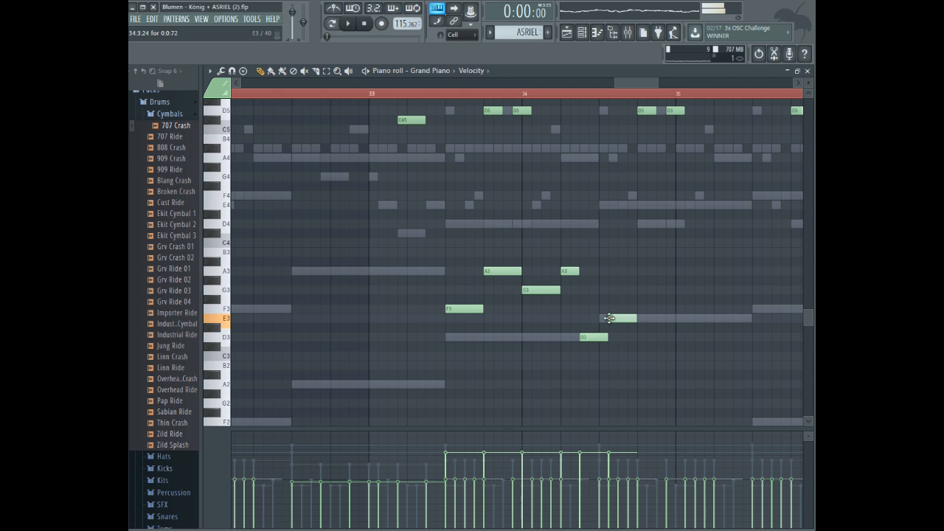
left_click(641, 308)
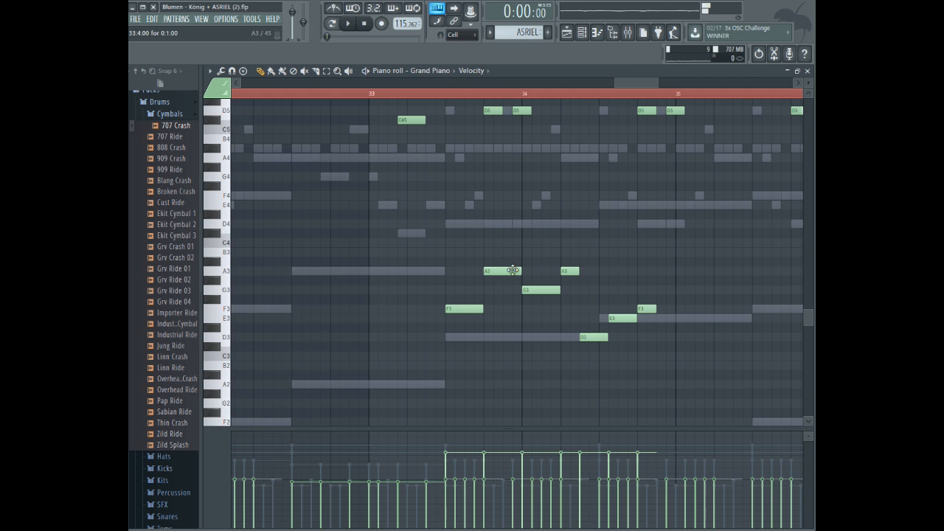
left_click(660, 271)
- Play the phrase, shift its notes after the G3 half a beat later, extend the G3 to meet them, and replay
left_click(434, 93)
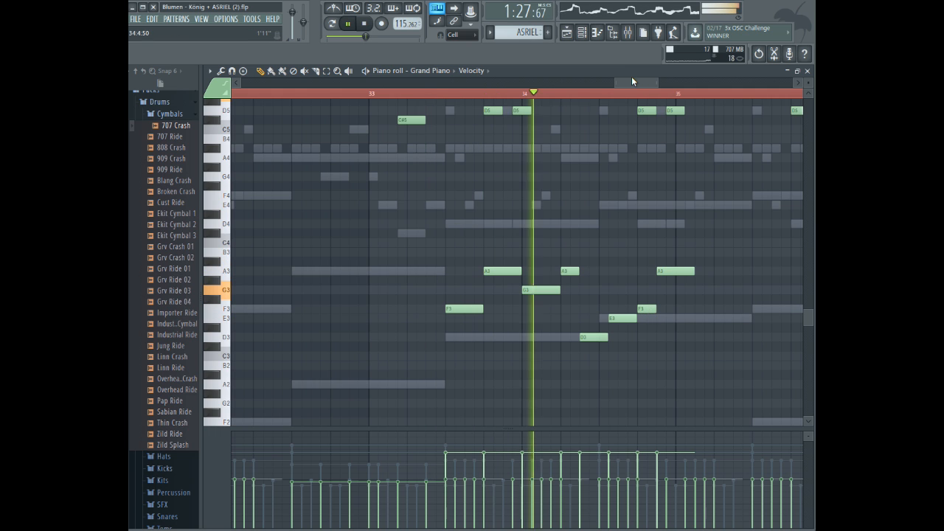
left_click_drag(631, 78, 641, 79)
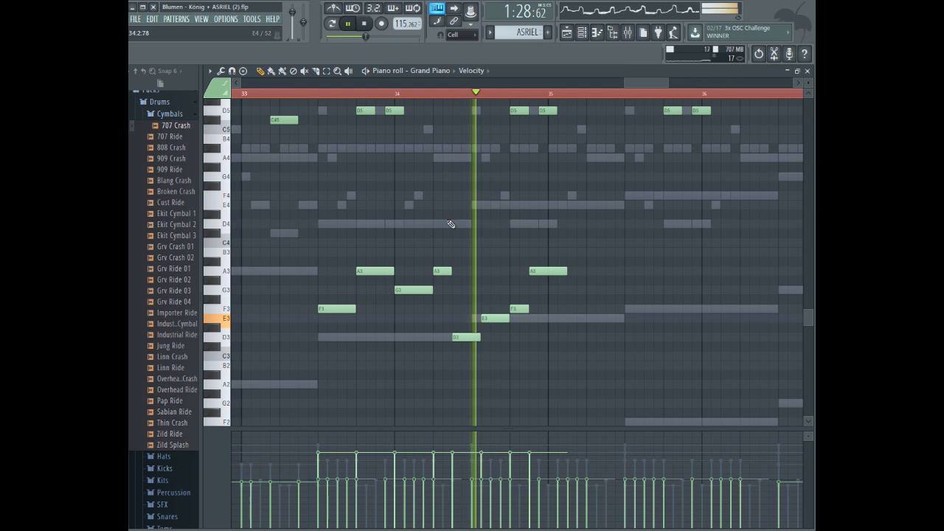
key("space")
left_click(324, 70)
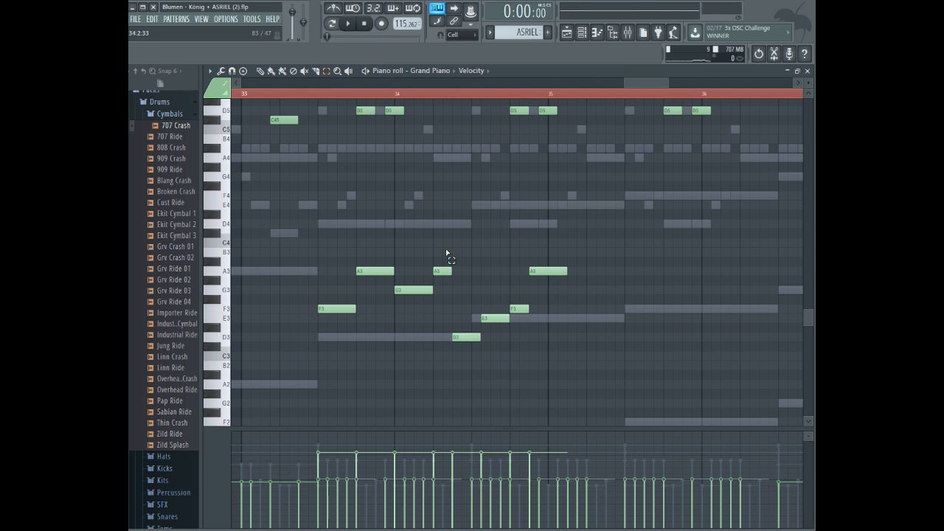
left_click_drag(445, 252, 549, 341)
mouse_move(442, 273)
left_mouse_down()
mouse_move(461, 272)
mouse_move(445, 290)
left_mouse_up()
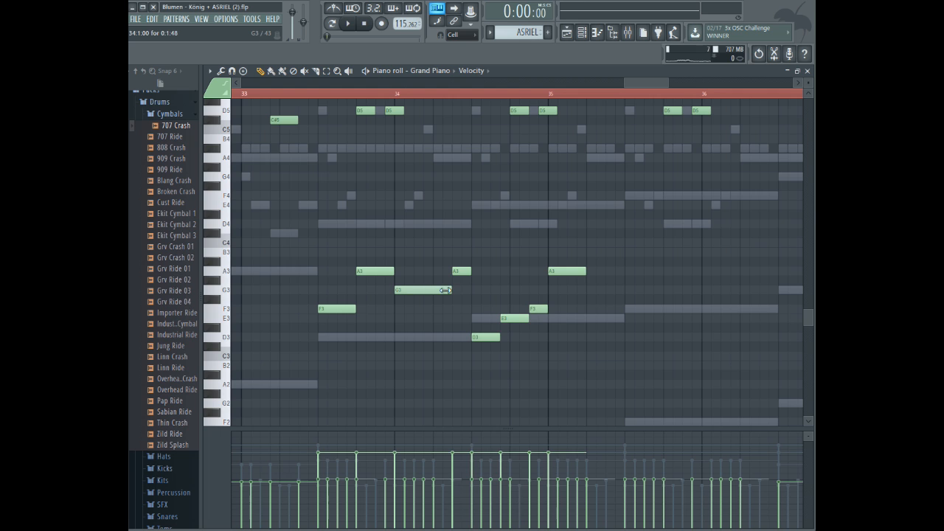
left_click(327, 96)
key("space")
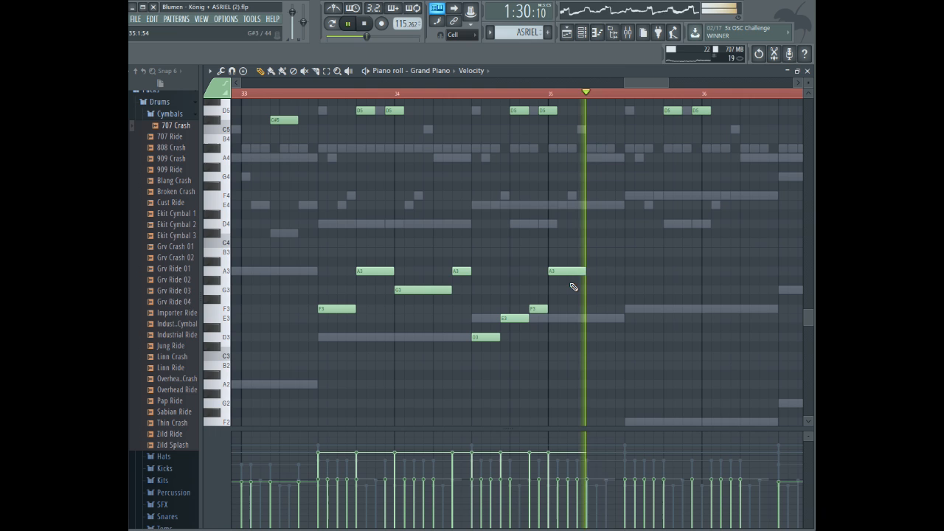
- Lengthen the phrase's last A3 to two beats and duplicate the whole phrase so the copy starts at beat 3 of bar 35
key("space")
left_click_drag(584, 271, 623, 269)
left_click(327, 71)
left_click_drag(331, 204, 704, 391)
left_click_drag(646, 83, 674, 81)
key("ctrl+b")
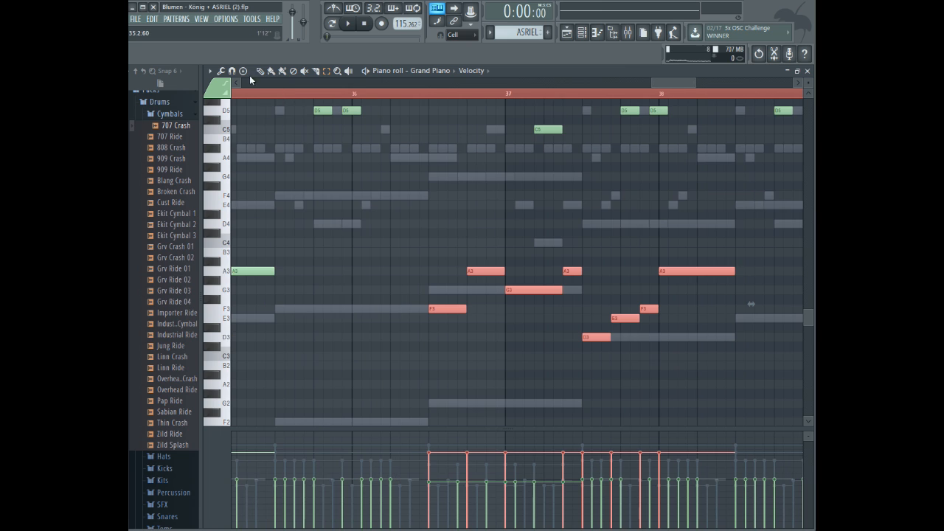
left_click_drag(435, 308, 281, 307)
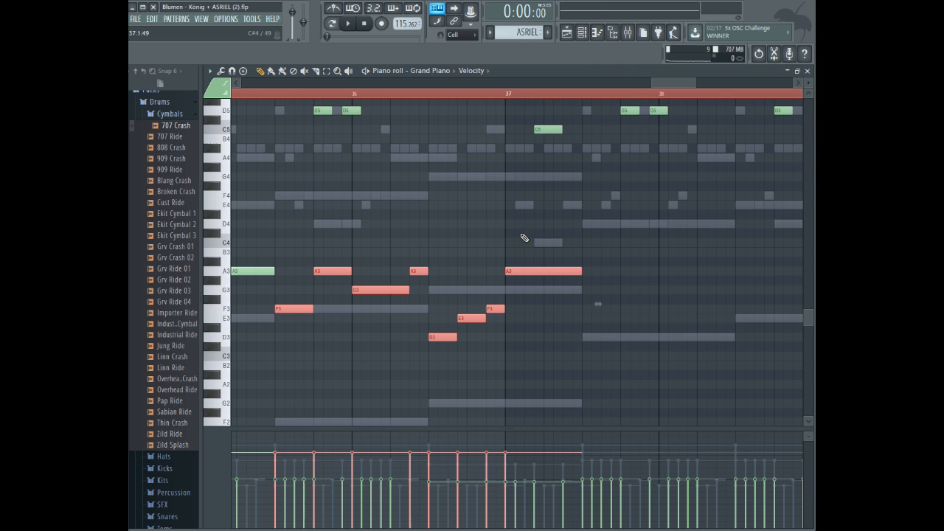
- Raise the F3 just before bar 37 in the copied phrase to C4 and play from about bar 35
left_click(490, 297)
mouse_move(492, 308)
left_mouse_down()
mouse_move(501, 251)
mouse_move(493, 243)
left_mouse_up()
left_click(255, 94)
key("space")
- Duplicate both low piano phrases so the copy starts at beat 3 of bar 37, stop playback, and save the project
left_click_drag(623, 221, 282, 402)
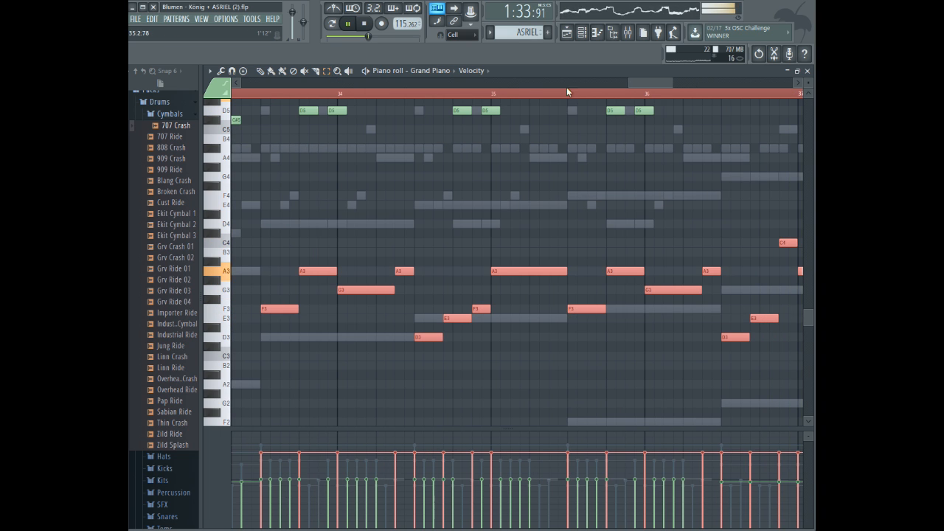
left_click_drag(664, 85, 716, 82)
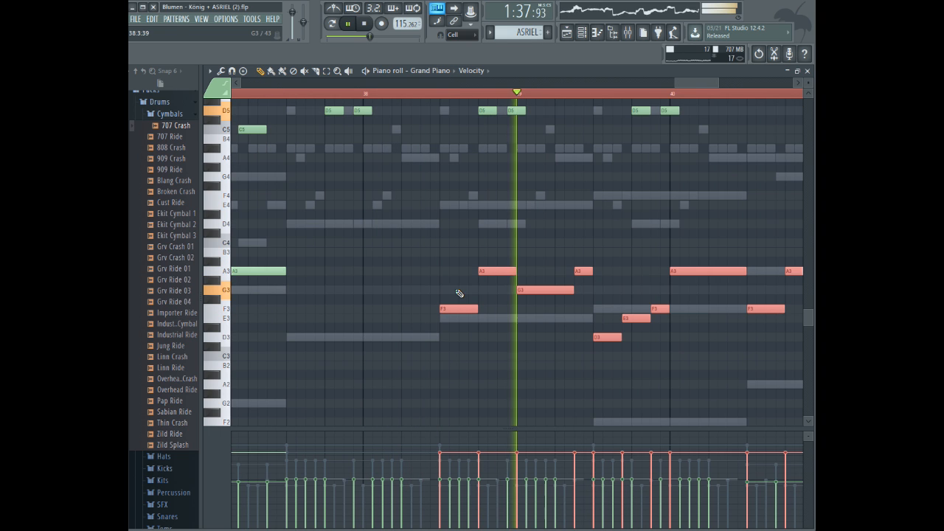
left_click_drag(458, 306, 304, 305)
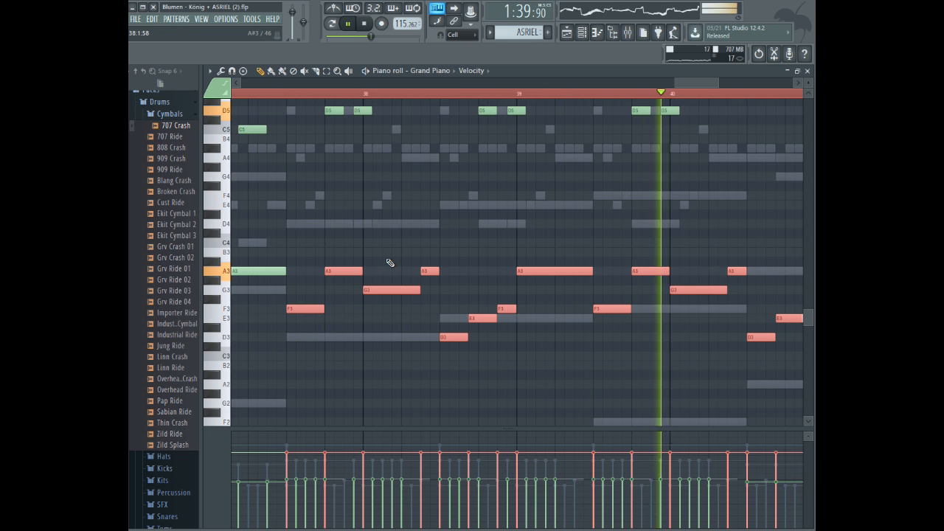
left_click_drag(719, 82, 632, 82)
key("space")
key("ctrl+s")
- Examine the Grand Piano part from about bar 29 to the empty bars after bar 41
left_click(327, 72)
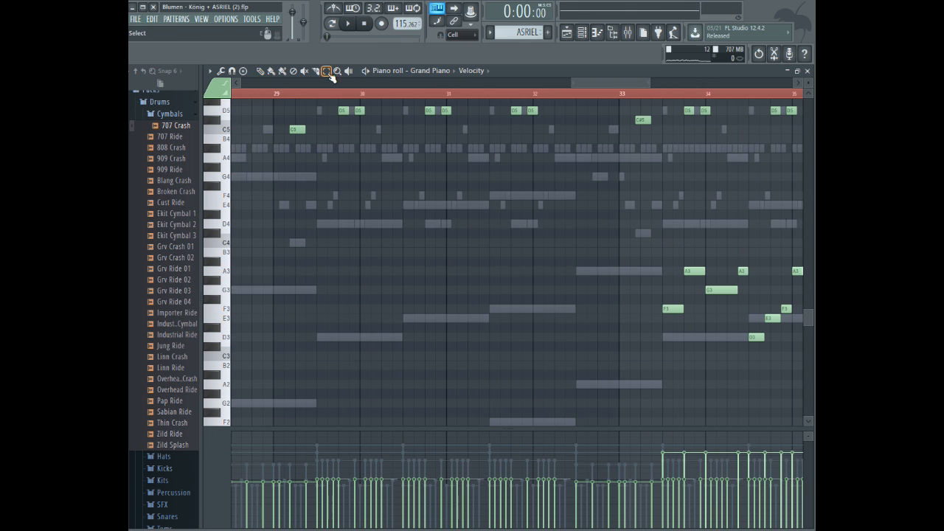
left_click(334, 96)
left_click(261, 72)
scroll(689, 183, "up", 3)
mouse_move(649, 82)
left_mouse_down()
mouse_move(747, 83)
mouse_move(755, 145)
left_mouse_up()
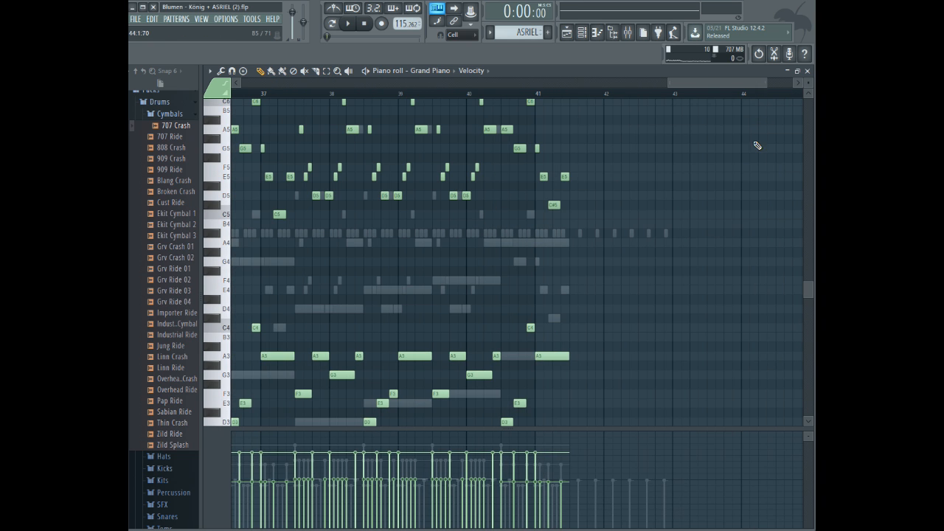
scroll(703, 188, "up", 3)
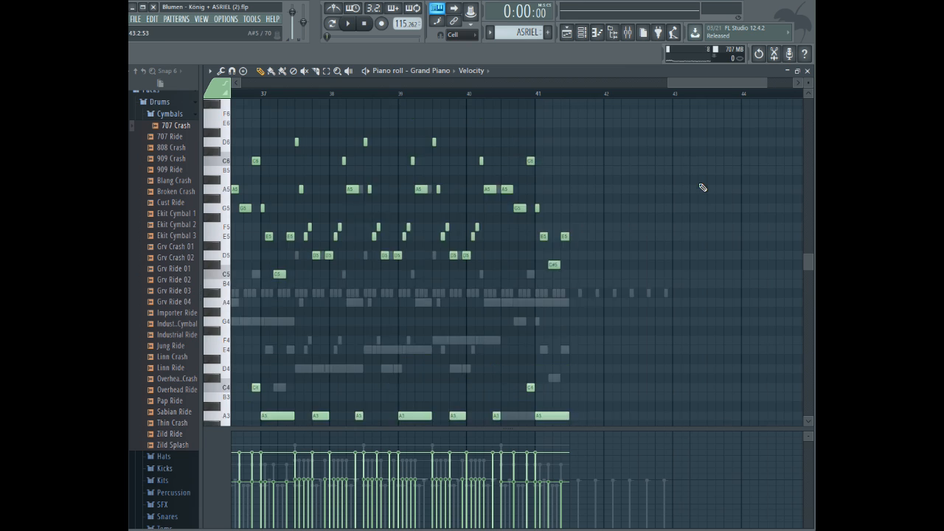
left_click_drag(769, 85, 698, 88)
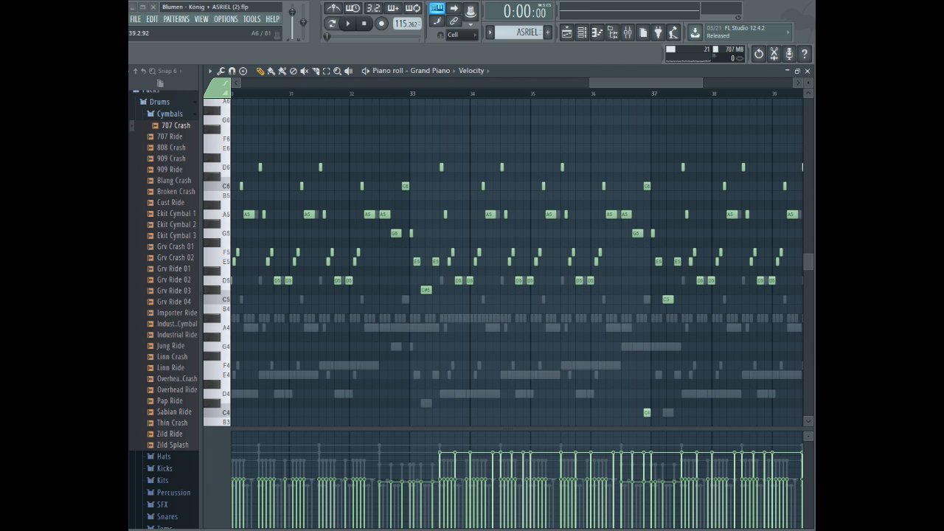
left_click_drag(686, 82, 727, 82)
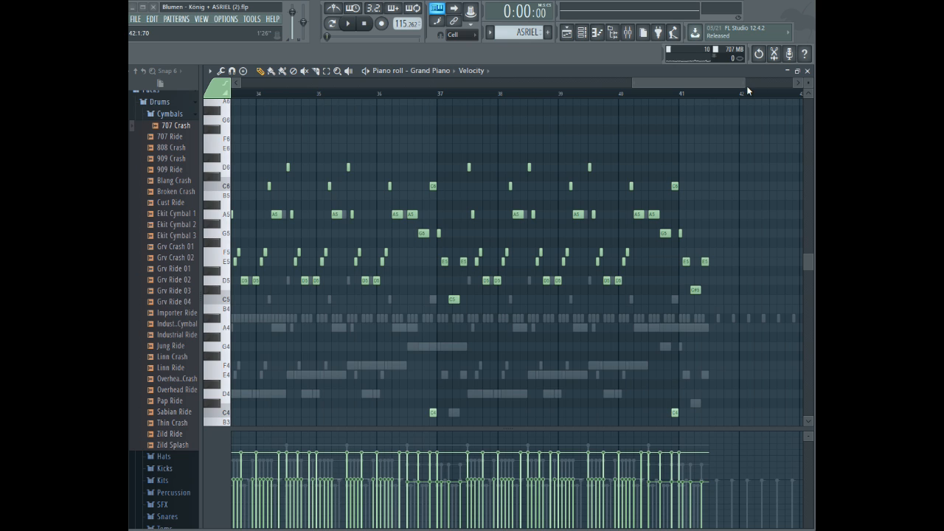
left_click_drag(745, 85, 756, 88)
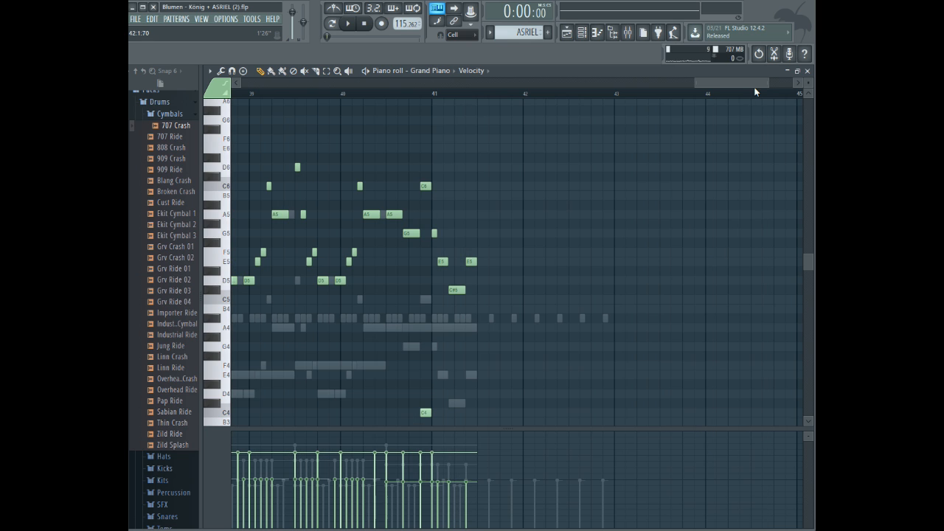
- Switch to the 8 - bit channel and play its closing melody from about beat 3 of bar 39
left_click(419, 72)
left_click(434, 91)
left_click_drag(791, 81, 750, 84)
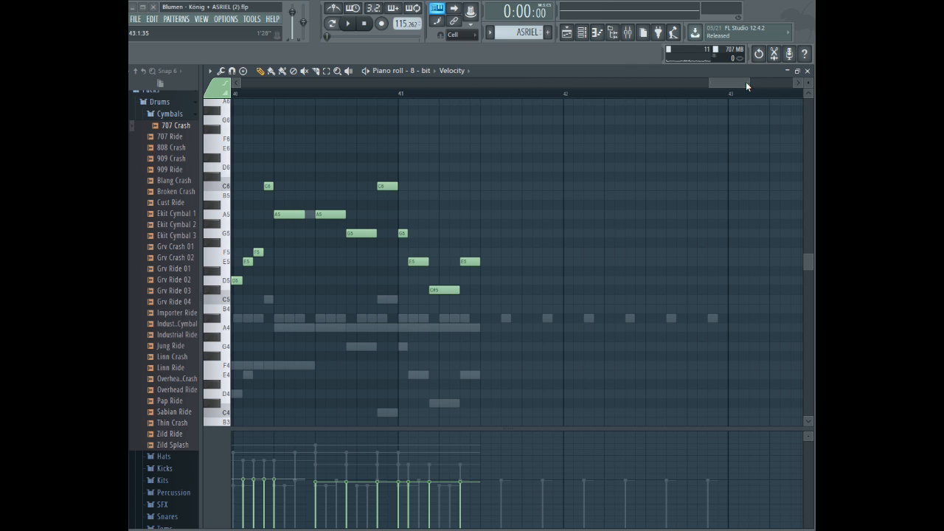
left_click_drag(746, 83, 743, 83)
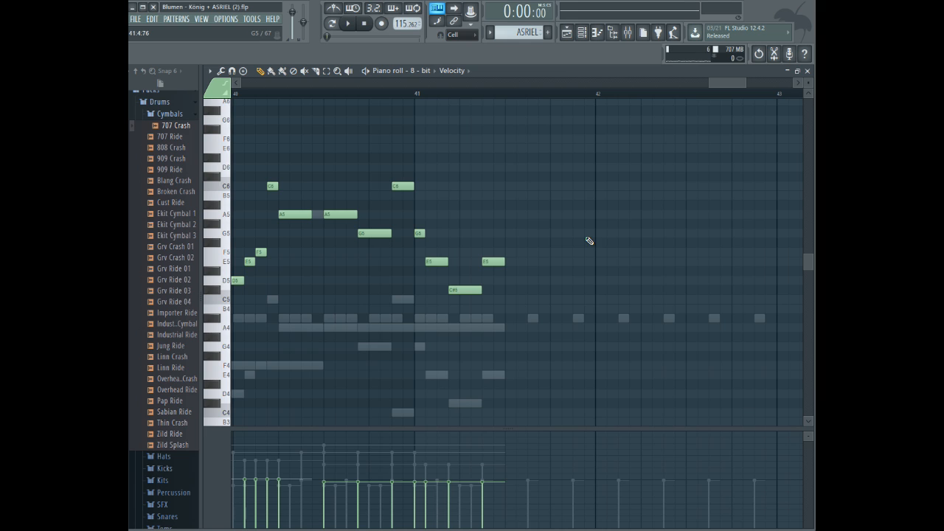
mouse_move(733, 83)
left_mouse_down()
mouse_move(711, 78)
mouse_move(720, 81)
left_mouse_up()
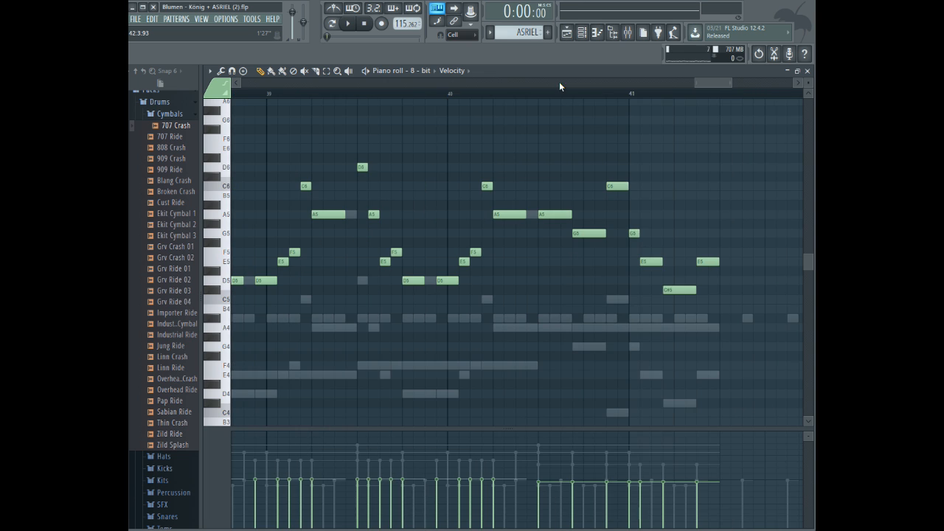
left_click(359, 95)
key("space")
key("space")
- Place a half-beat D6 at beat 3 of bar 41 and lower its velocity
left_click_drag(720, 86, 742, 75)
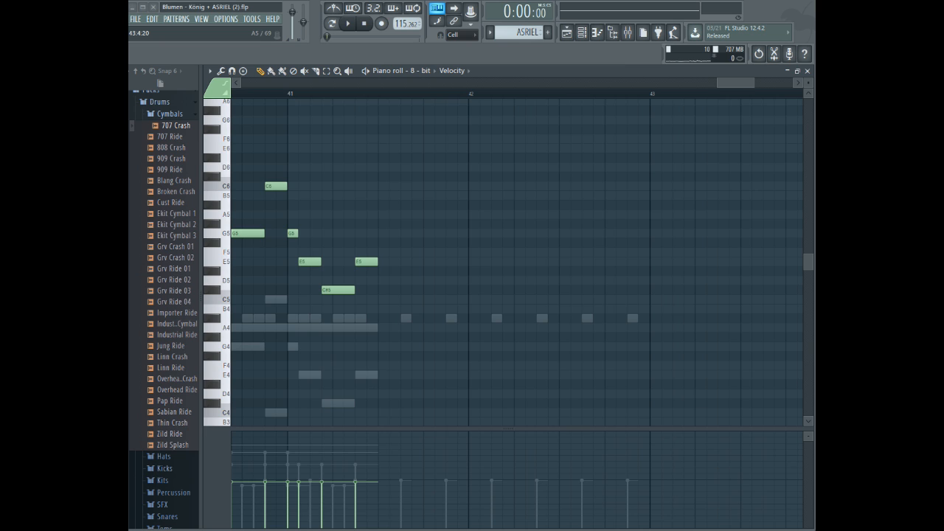
left_click_drag(384, 213, 383, 161)
double_click(383, 165)
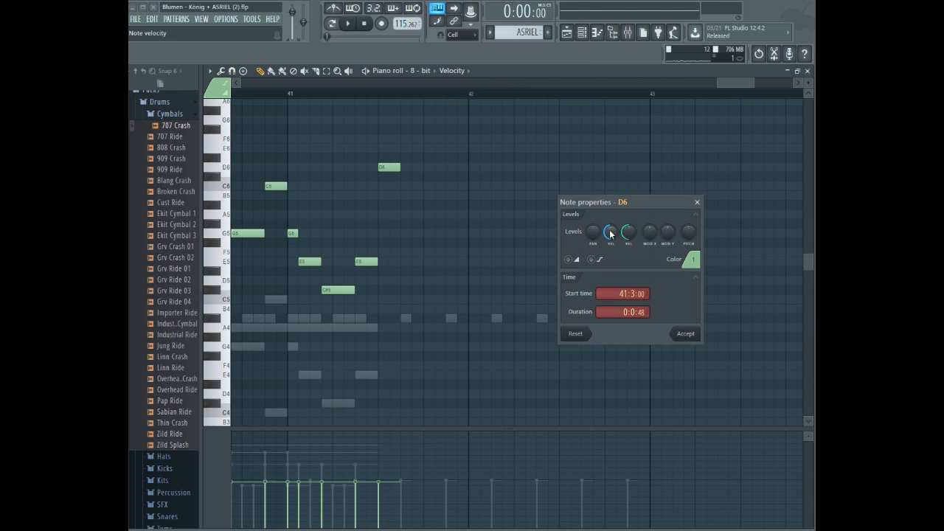
left_click(692, 336)
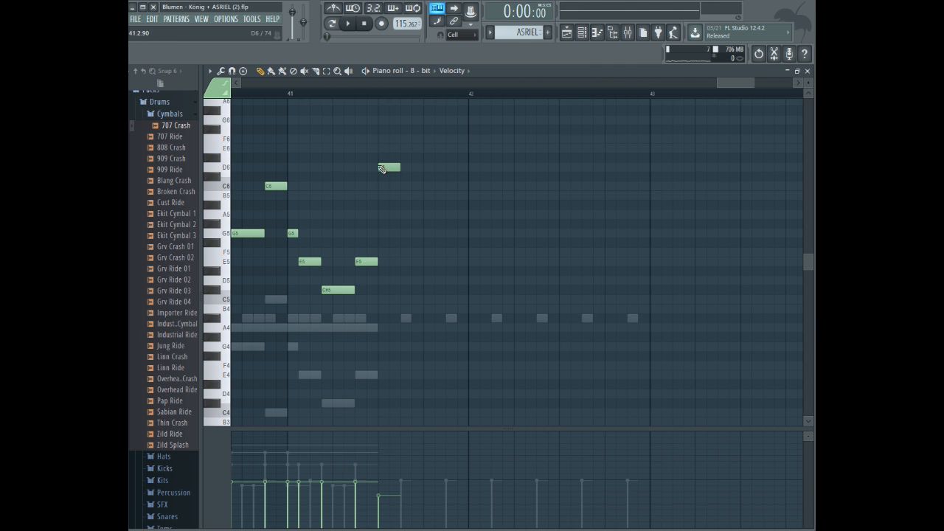
- Add half-beat A5, F5 and D5 notes descending from the D6 to the end of bar 41, and play them
left_click_drag(409, 224, 410, 214)
left_click(428, 259)
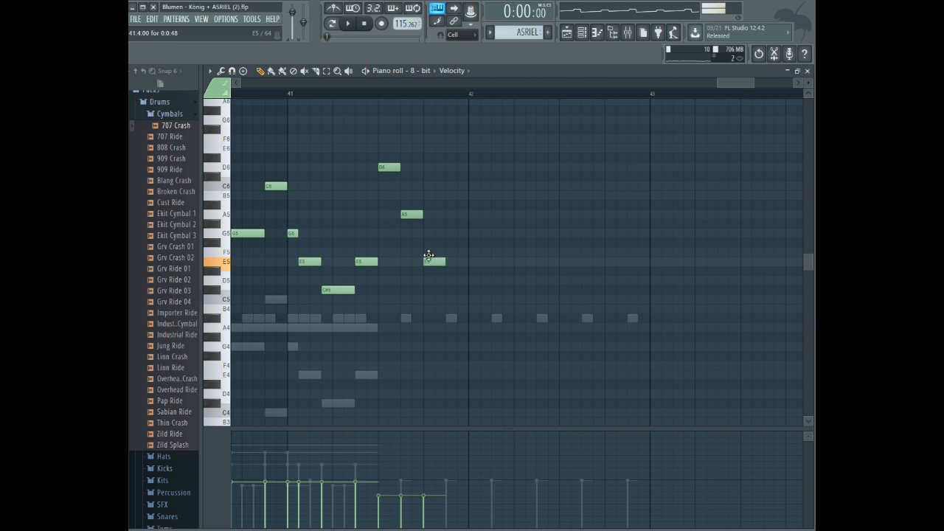
left_click_drag(428, 251, 449, 281)
key("space")
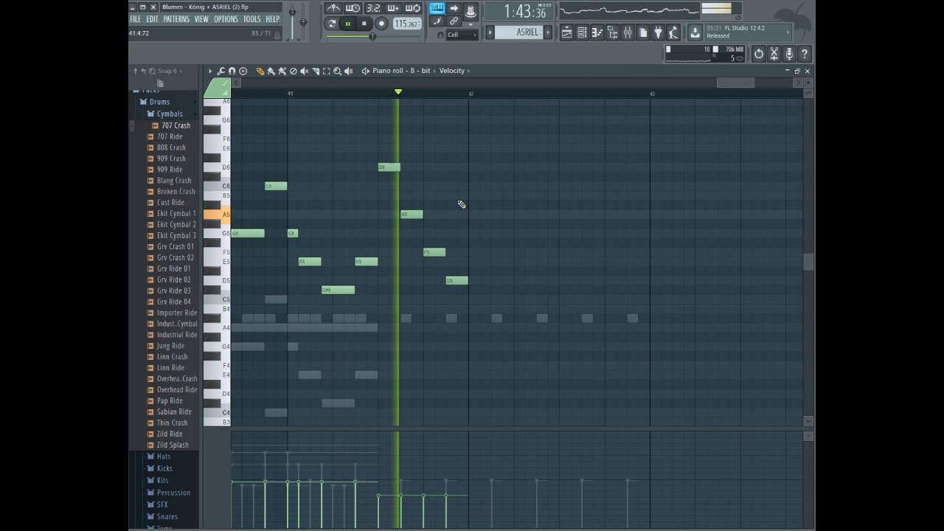
key("space")
- Add G#5, G5, G5, F5, C5 and D5 across bar 42, starting half a beat in, and play from beat 3 of bar 41
left_click_drag(506, 241, 512, 222)
left_click(507, 233)
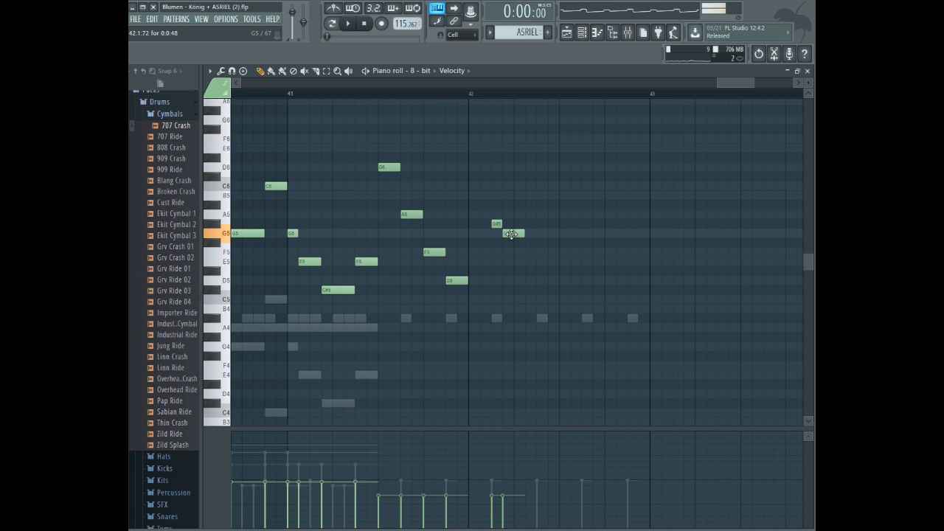
left_click(554, 233)
left_click(576, 252)
left_click(597, 299)
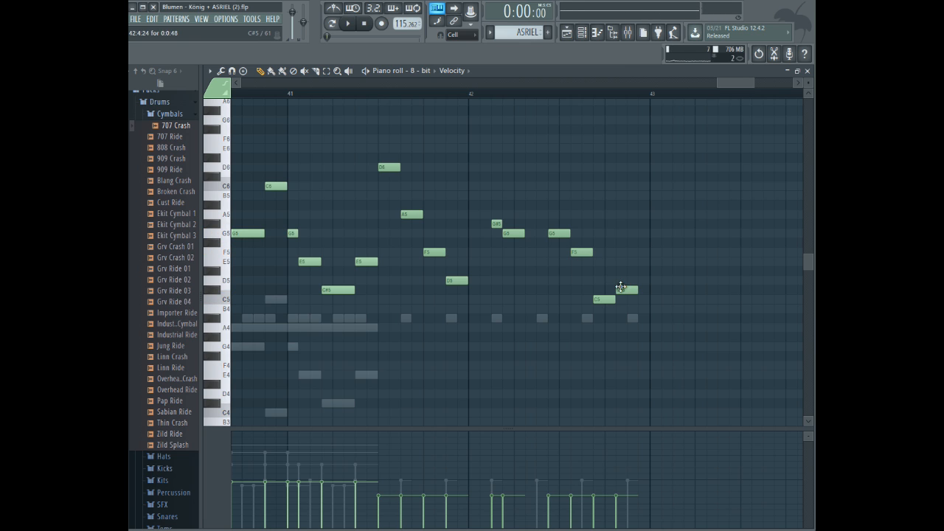
left_click_drag(620, 287, 619, 279)
left_click(380, 95)
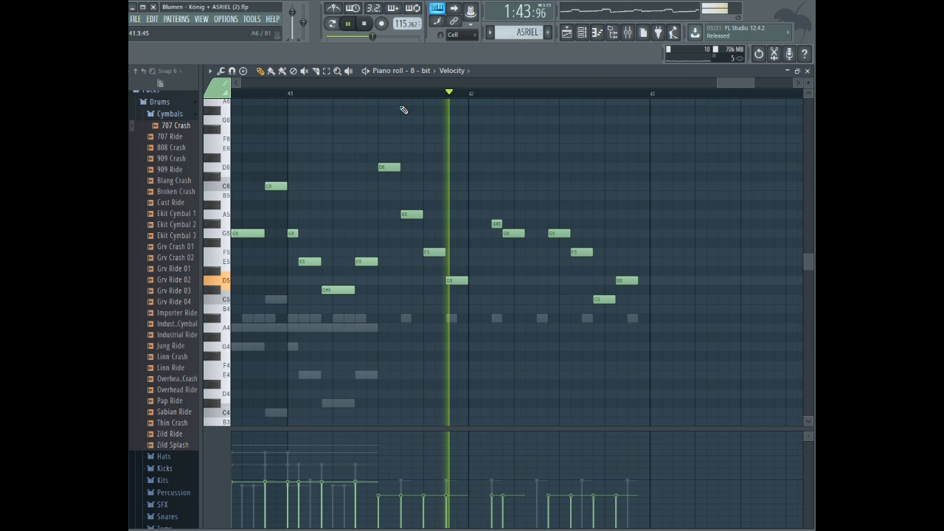
key("space")
- Shift all six bar 42 notes a quarter beat earlier and play from beat 3 of bar 41
left_click_drag(640, 301, 640, 302)
left_click_drag(516, 232, 504, 230)
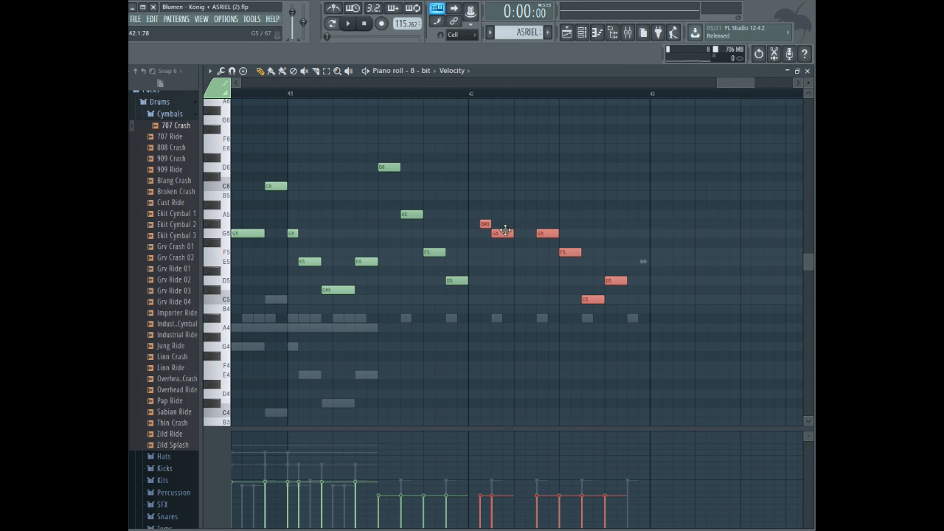
key("space")
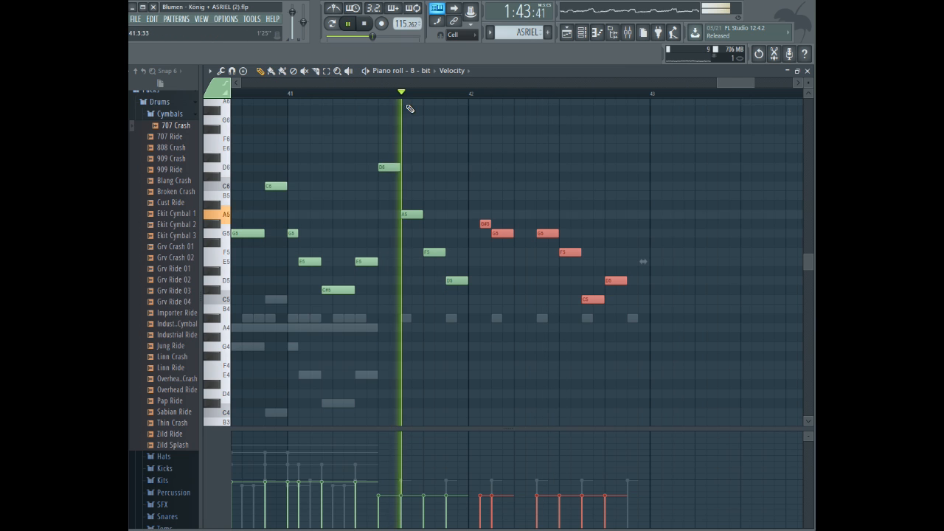
key("space")
- Shorten both bar 42 G5 notes, move the second a quarter beat earlier, and follow it directly with quarter-beat F5, C5 and D5 replacements
left_click(556, 206)
right_click(555, 207)
left_click_drag(545, 232, 534, 232)
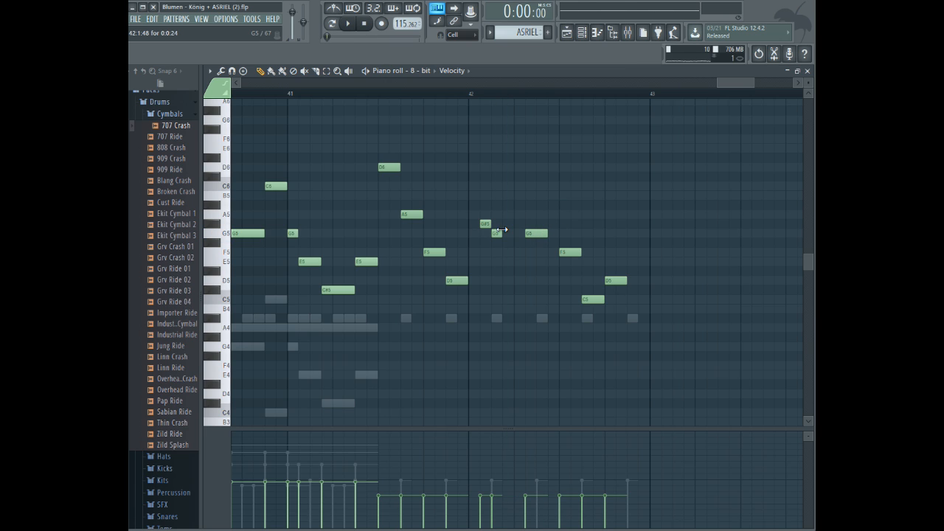
right_click(562, 251)
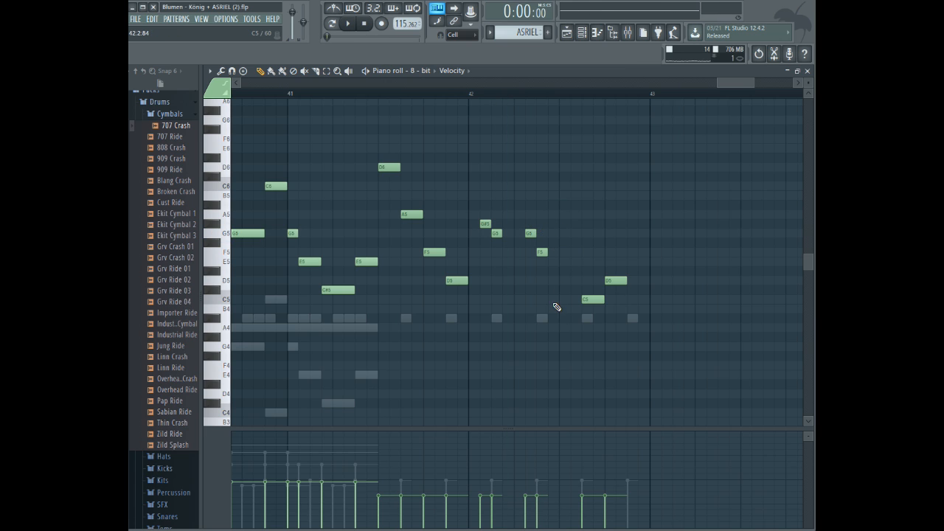
left_click(565, 281)
right_click(615, 281)
right_click(593, 299)
key("space")
left_click(398, 94)
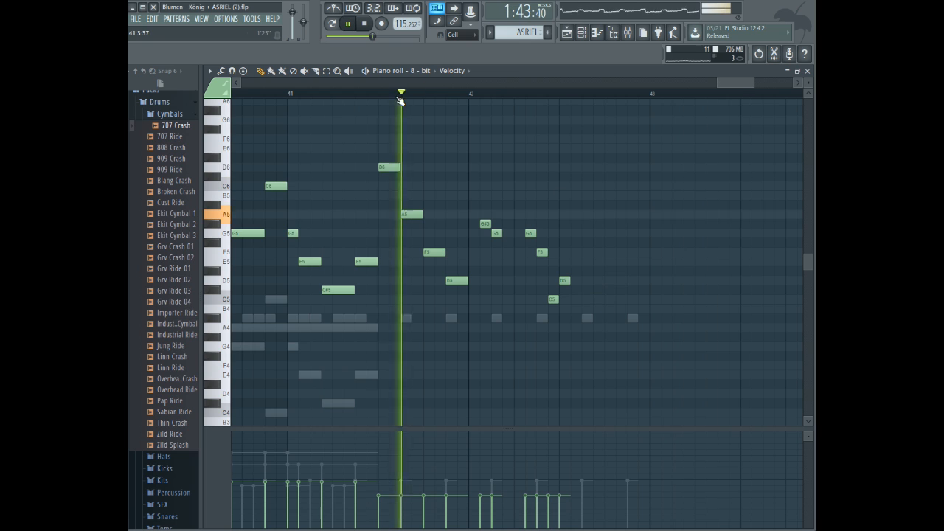
key("space")
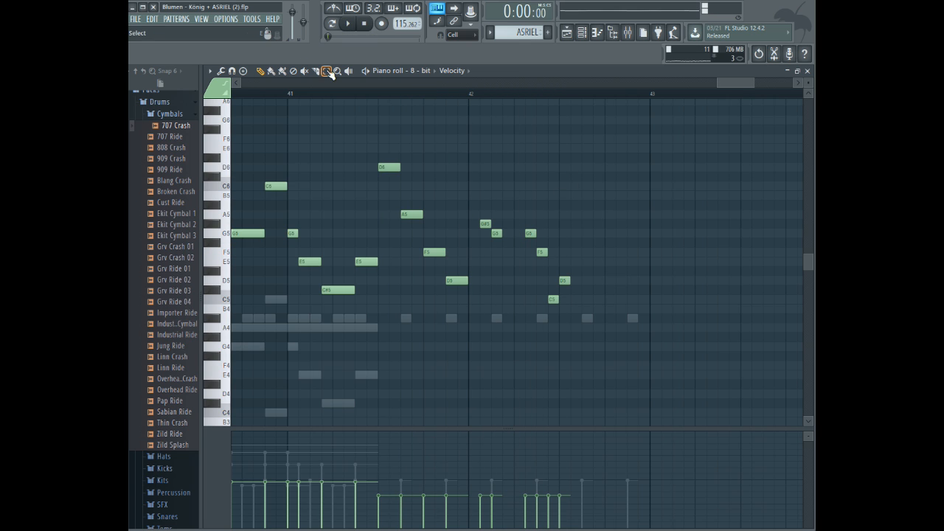
- Move the short G5, F5, C5 and D5 group in bar 42 a quarter beat earlier and play the phrase
left_click_drag(517, 209, 618, 324)
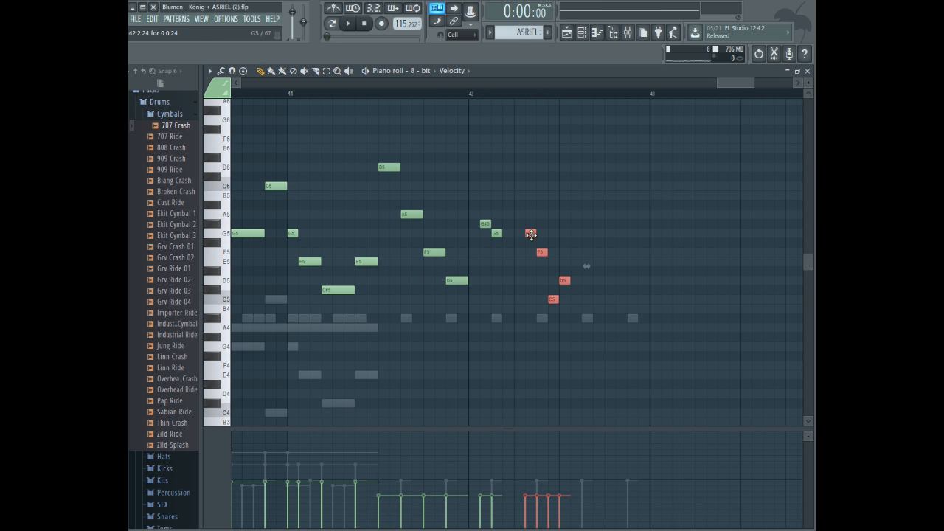
double_click(531, 234)
left_click(697, 238)
left_click_drag(530, 233, 518, 233)
left_click(395, 94)
key("space")
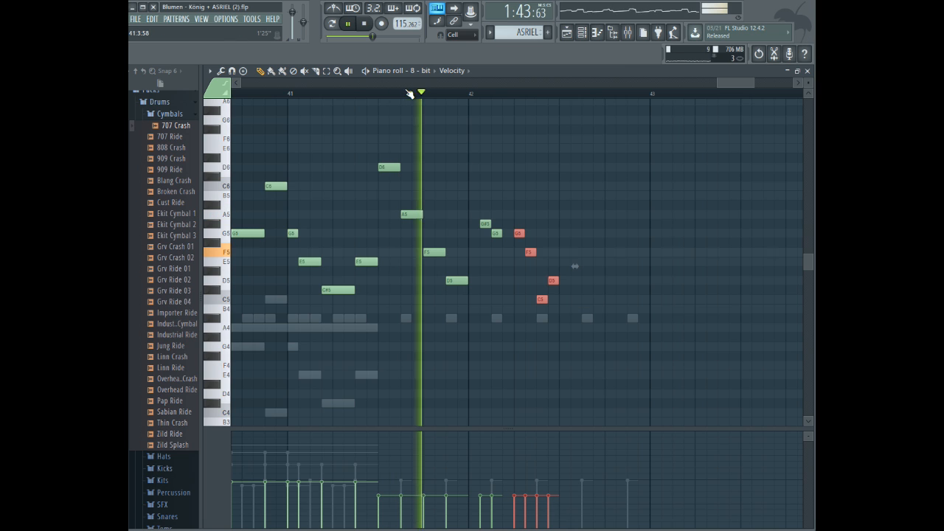
key("space")
- Add consecutive quarter-beat notes A5, G5, F5, G5 and A5 from the middle of beat 3 in bar 42
left_click(586, 214)
left_click(598, 233)
left_click(616, 251)
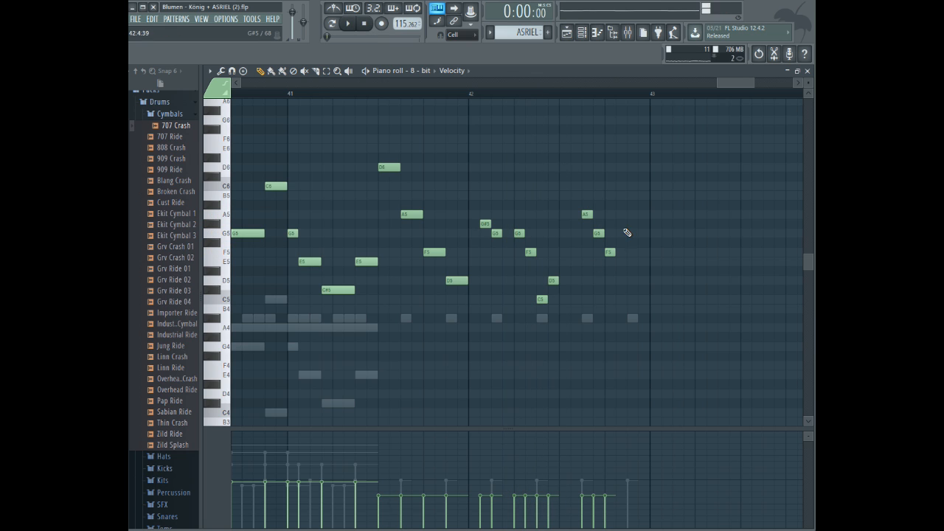
left_click(631, 214)
- Add consecutive quarter-beat notes D5, E5, F5, E5 and D5 from the start of bar 43, and play the phrase
left_click(654, 280)
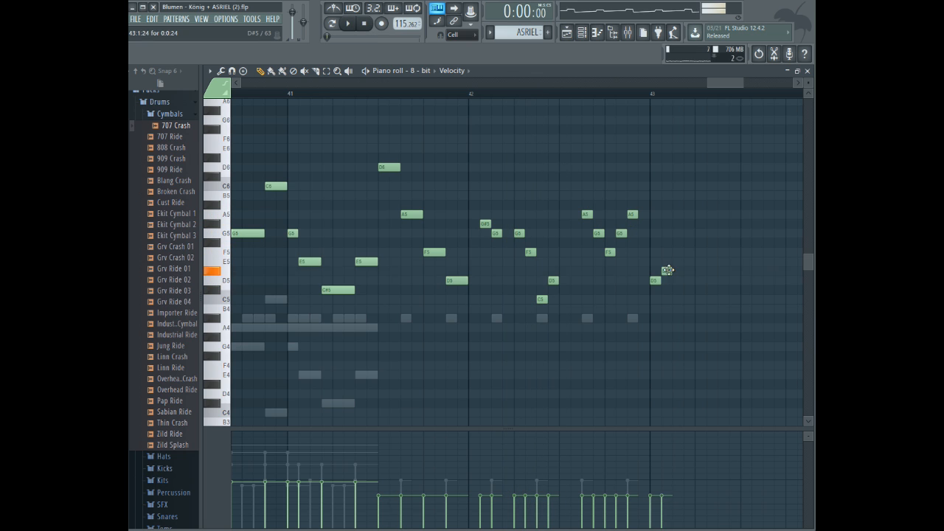
left_click(666, 261)
left_click(677, 251)
left_click(688, 261)
left_click(701, 280)
key("space")
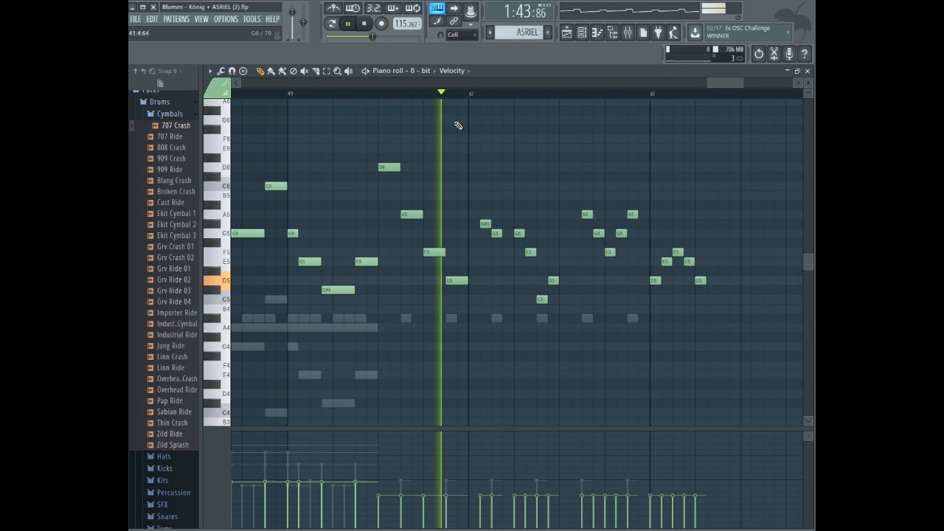
- Select the last ten melody notes, shift them a quarter beat earlier, and play from beat 2 of bar 41
left_click(326, 71)
key("space")
left_click_drag(584, 195, 804, 339)
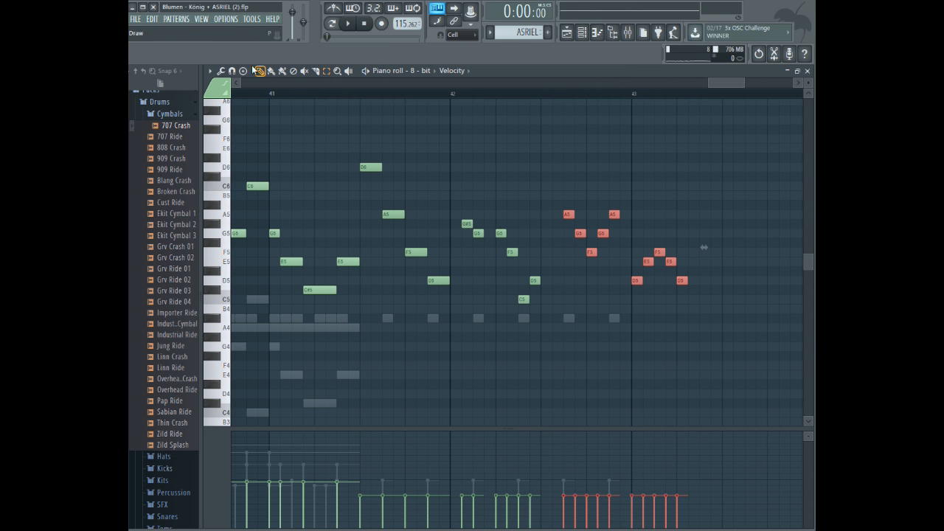
left_click_drag(559, 215, 555, 212)
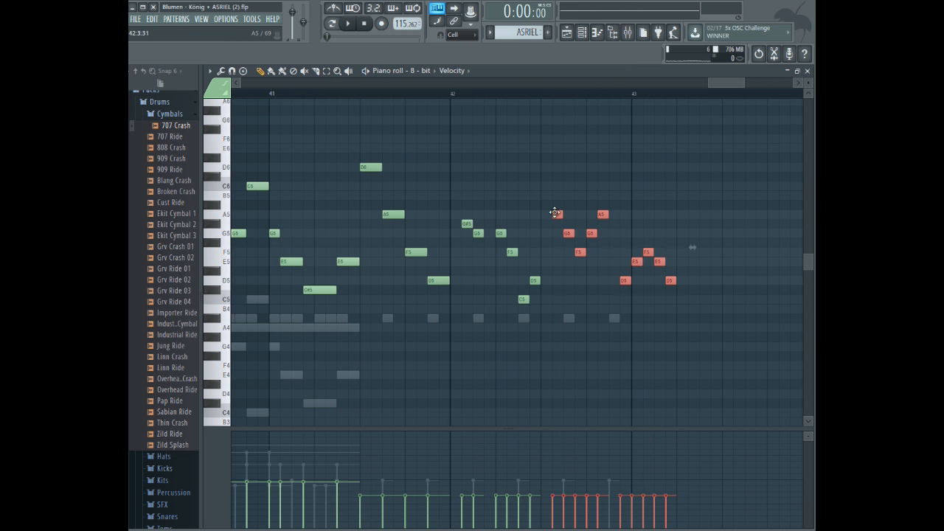
left_click(320, 95)
key("space")
left_click(325, 82)
left_click_drag(344, 83, 731, 82)
key("space")
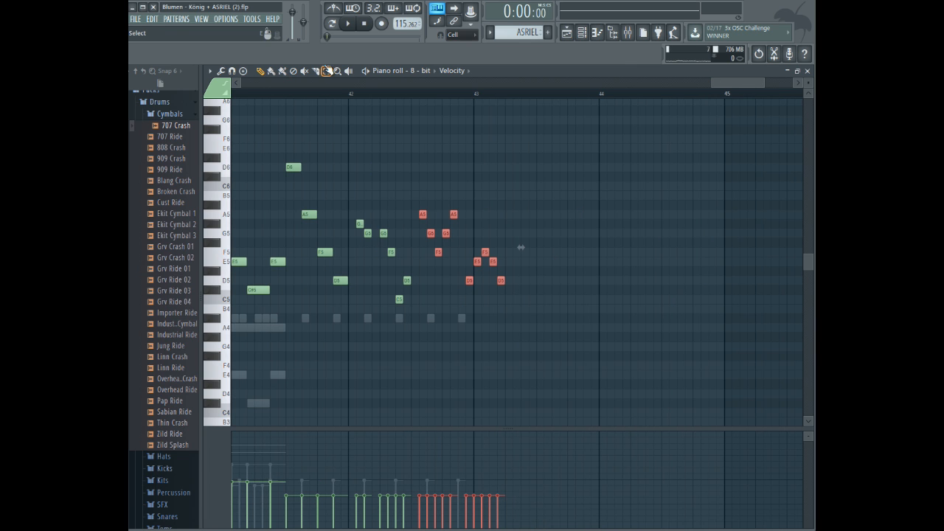
- Move the closing D5, E5, F5, E5, D5 group another quarter beat earlier and play the melody through bar 42
left_click_drag(559, 238, 457, 312)
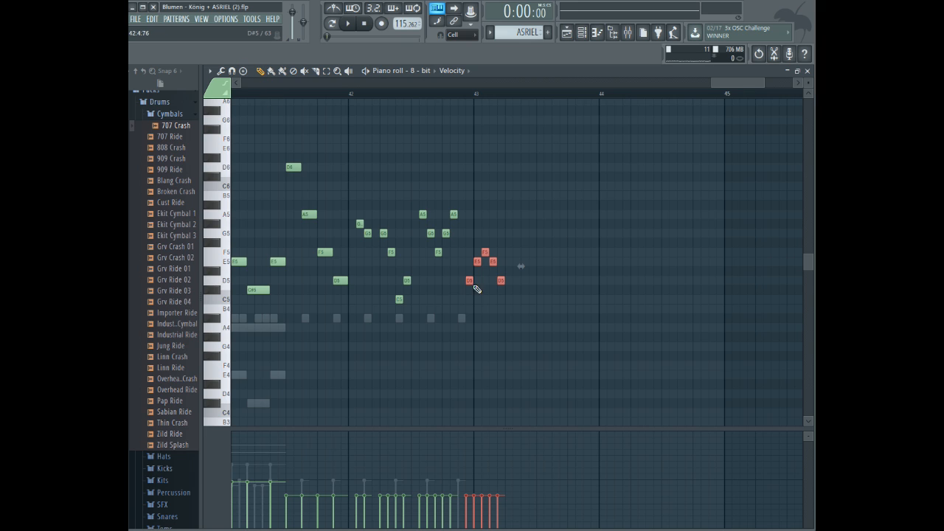
left_click_drag(469, 284, 462, 283)
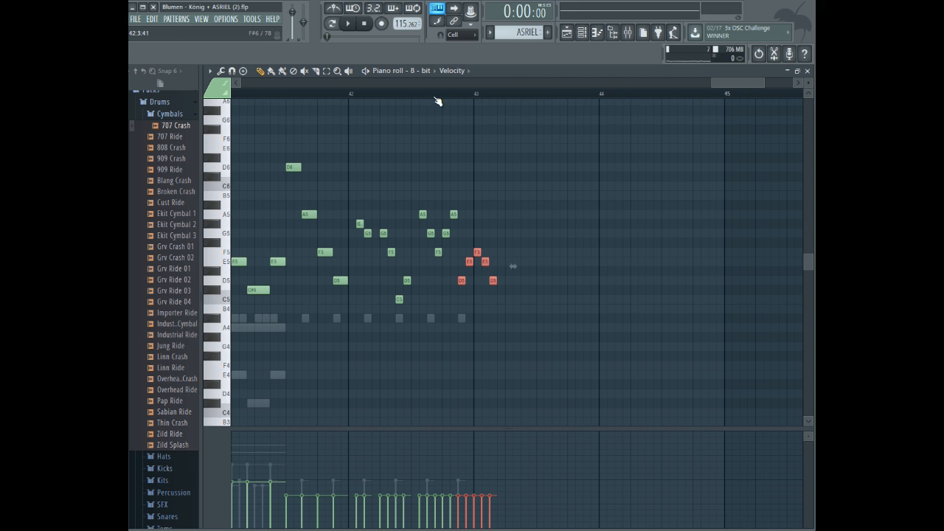
left_click_drag(744, 79, 736, 78)
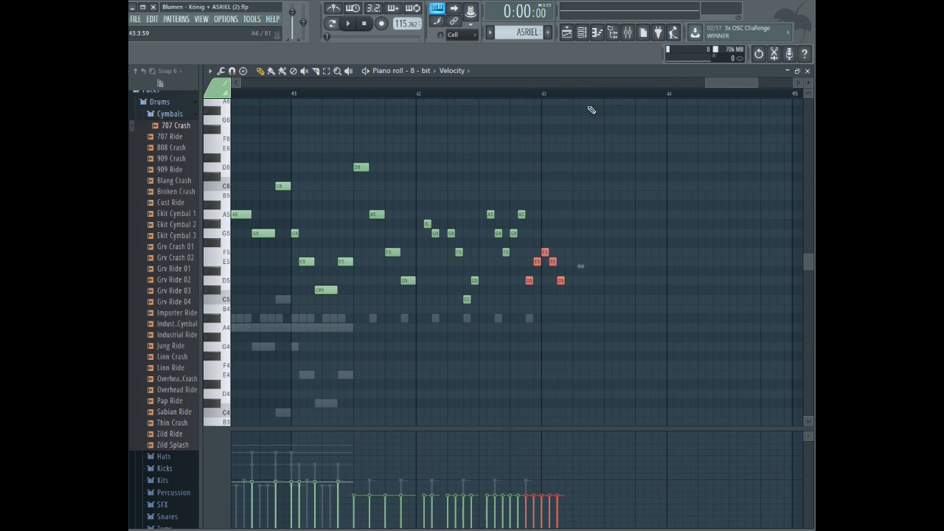
left_click(245, 80)
left_click_drag(291, 82, 323, 85)
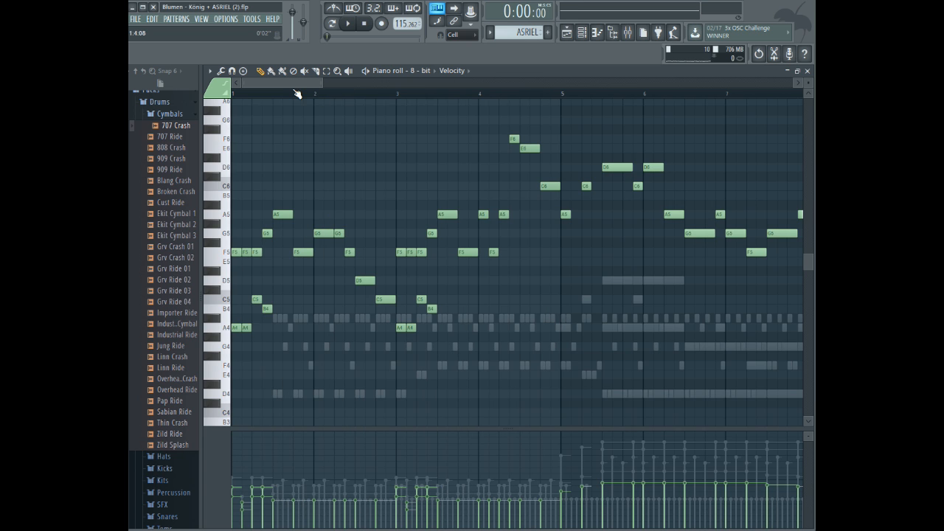
left_click_drag(319, 83, 713, 83)
key("space")
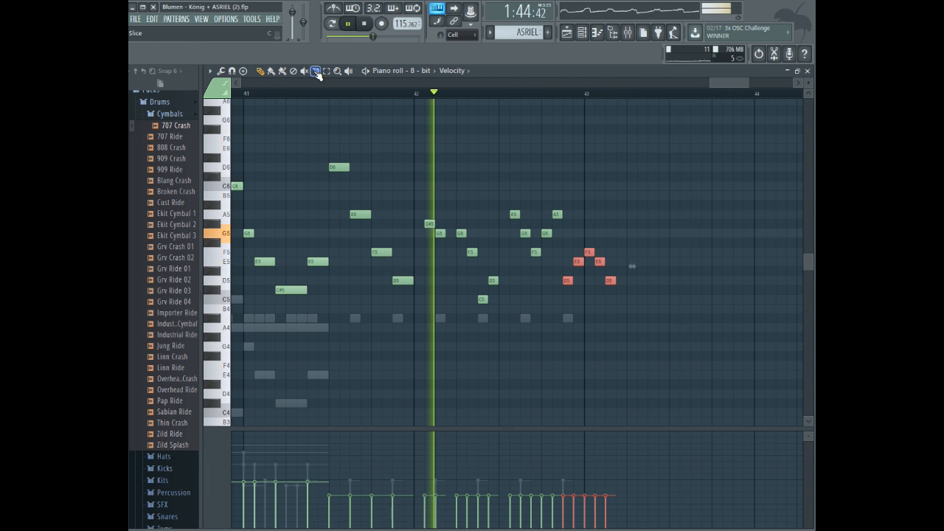
key("space")
- Add two separated short D6 notes in bar 43, followed by A5, F5 and a one-beat D5 at beat 3, and play them
left_click_drag(622, 157, 622, 169)
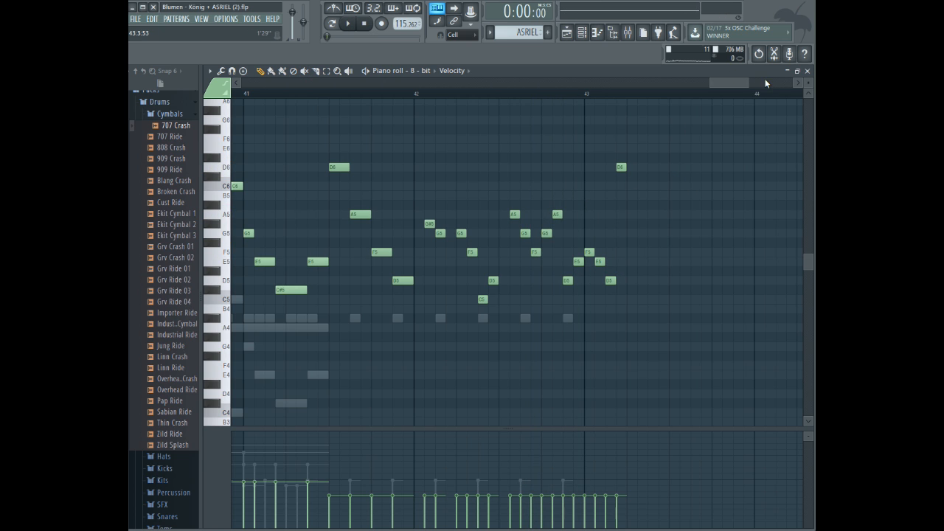
left_click_drag(746, 81, 738, 81)
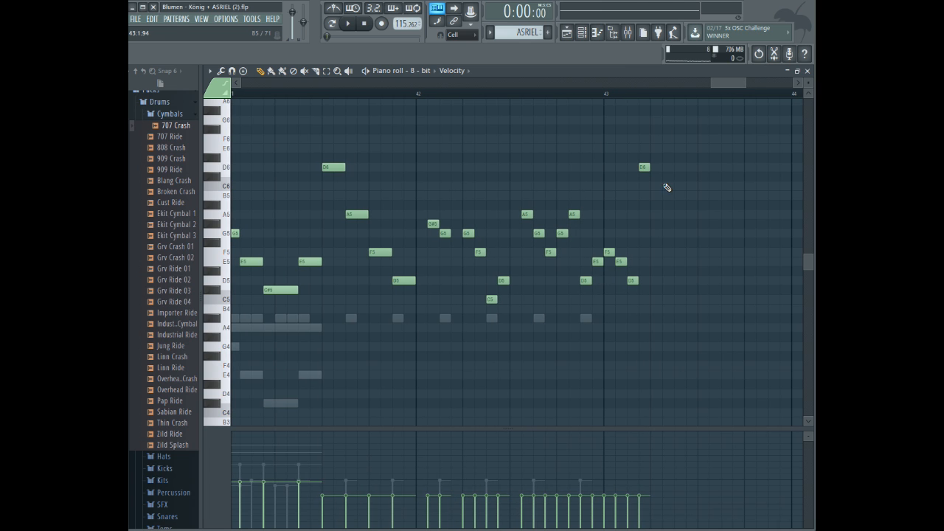
left_click_drag(666, 175, 737, 272)
left_click(700, 279)
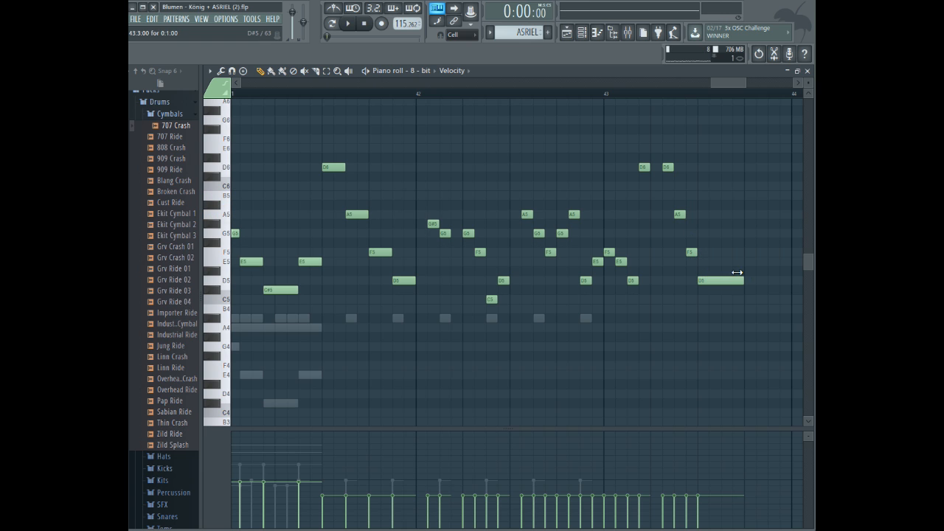
key("space")
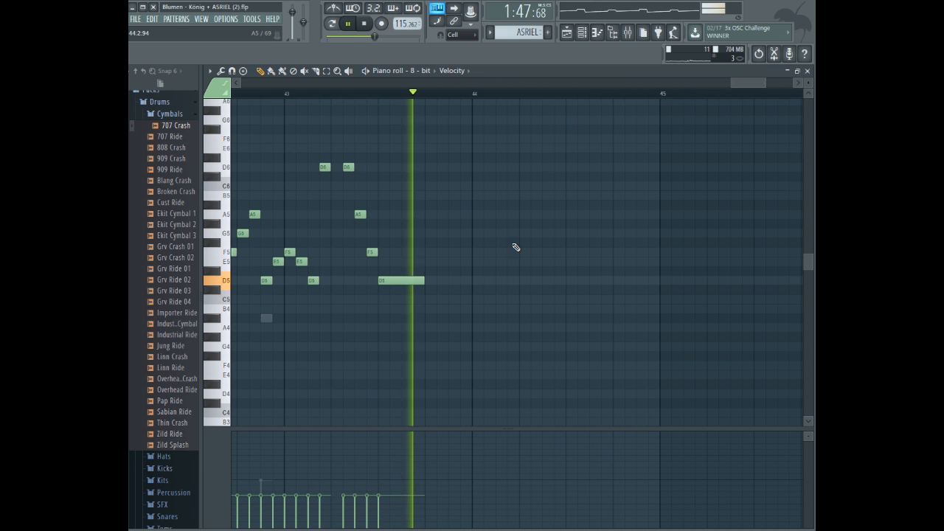
key("space")
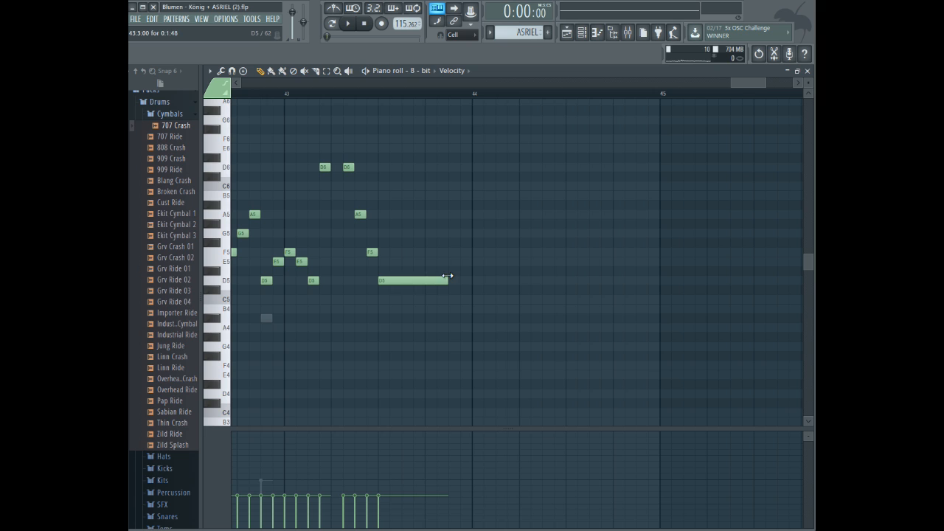
- Lengthen the D5 in bar 43 to one and a half beats, continue with D5, D5, A5, A5, F5 and G5 into bar 44, and play
left_click(456, 278)
left_click(479, 281)
left_click_drag(499, 216, 487, 210)
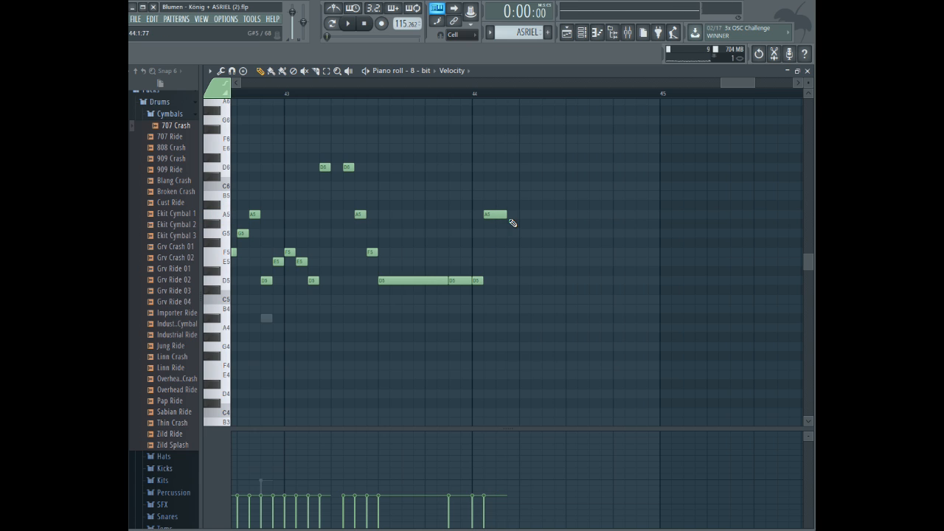
left_click(524, 250)
left_click_drag(539, 251, 554, 252)
left_click(551, 215)
left_click_drag(552, 216, 559, 236)
left_click(443, 96)
key("space")
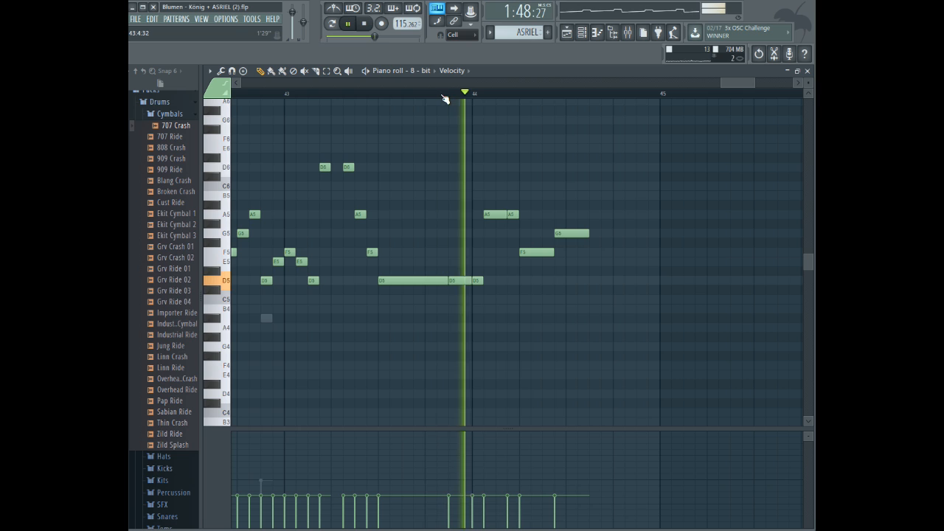
key("space")
left_click(339, 94)
key("space")
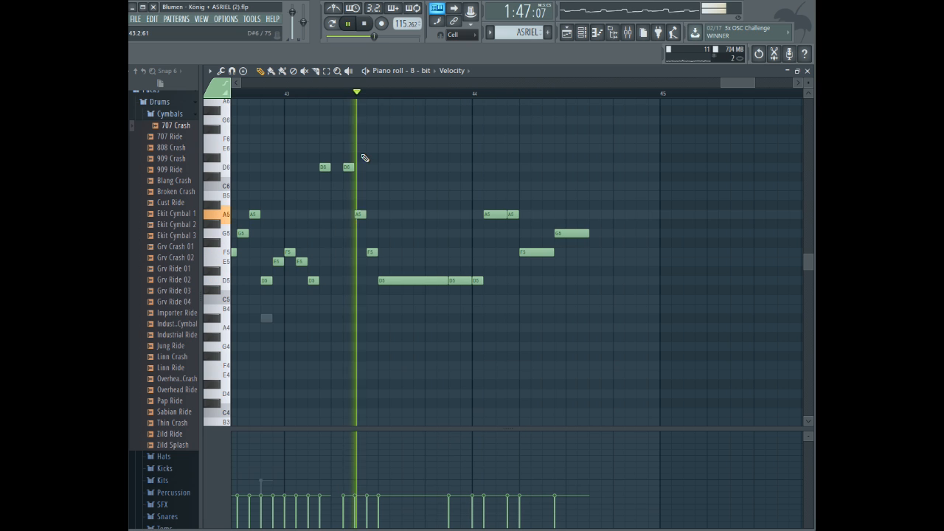
- Shorten the F5 in bar 44 to half a beat, follow it with a half-beat G5, and play from beat 2 of bar 43
key("space")
left_click_drag(554, 251, 544, 251)
left_click(548, 234)
right_click(574, 233)
left_click(330, 96)
key("space")
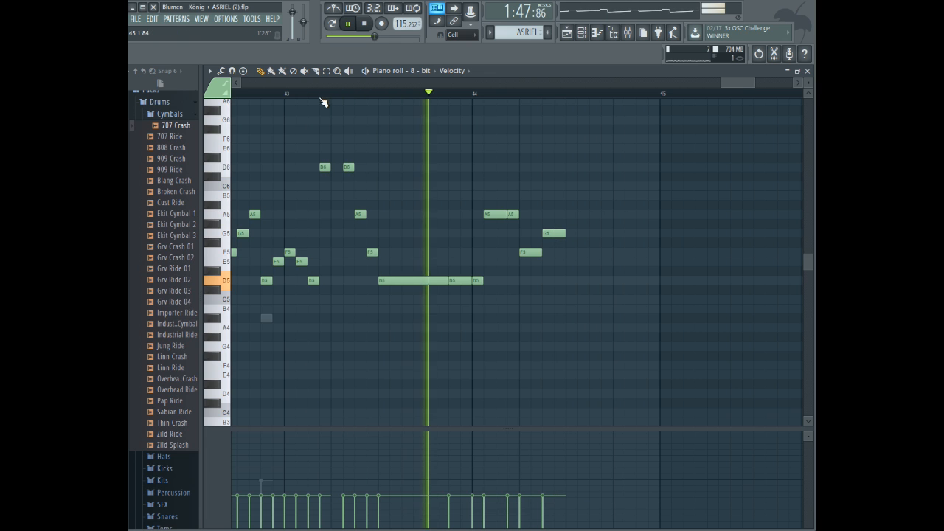
- Shift the last six melody notes half a beat later to start at bar 44, lengthen the preceding D5 to two beats, and play
key("space")
left_click_drag(460, 173, 647, 347)
left_click_drag(452, 279, 478, 279)
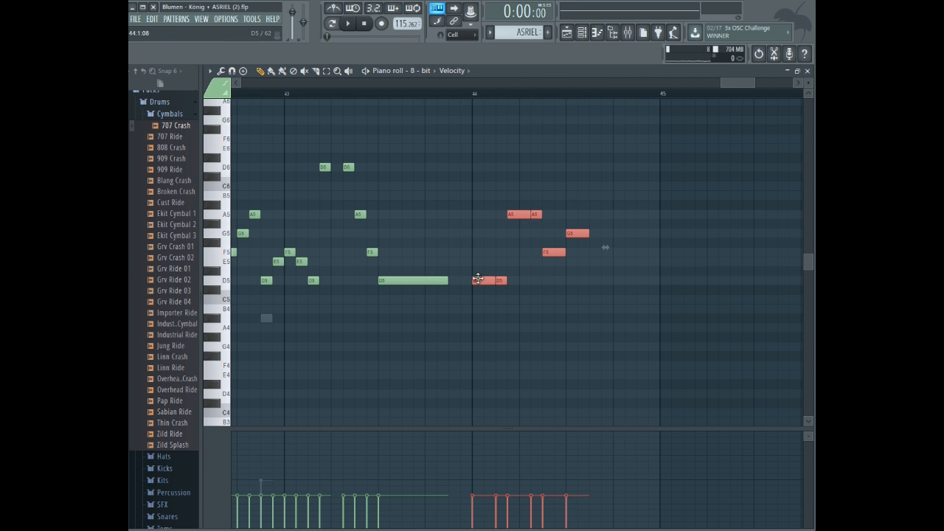
left_click(450, 279)
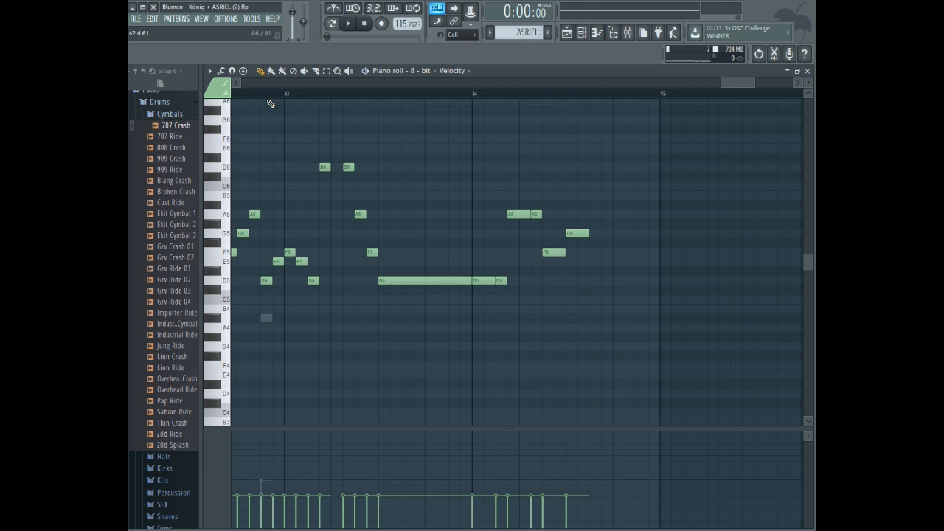
left_click(260, 91)
key("space")
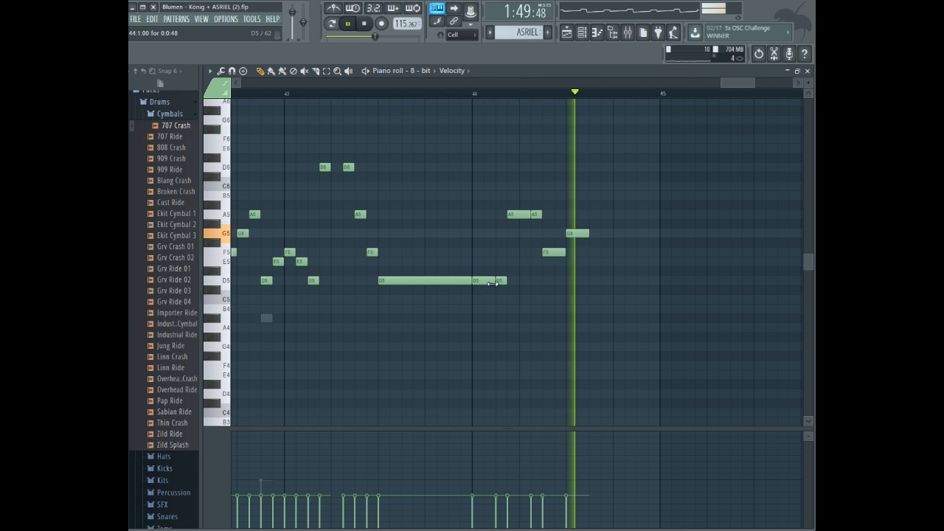
- Shorten the first D5 and the first A5 of bar 44 to a quarter beat each
left_click_drag(493, 283, 482, 282)
left_click_drag(527, 215, 516, 214)
left_click(413, 279)
- Replace the closing F5 and G5 with a half-beat F5 and a two-beat G5 ending at bar 45, and play the phrase
right_click(559, 252)
right_click(573, 236)
left_click(572, 235)
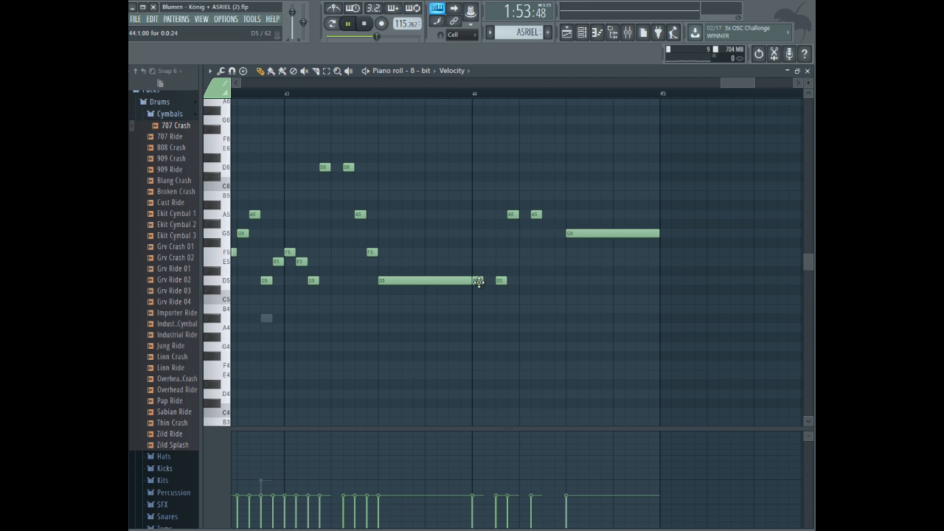
left_click(550, 253)
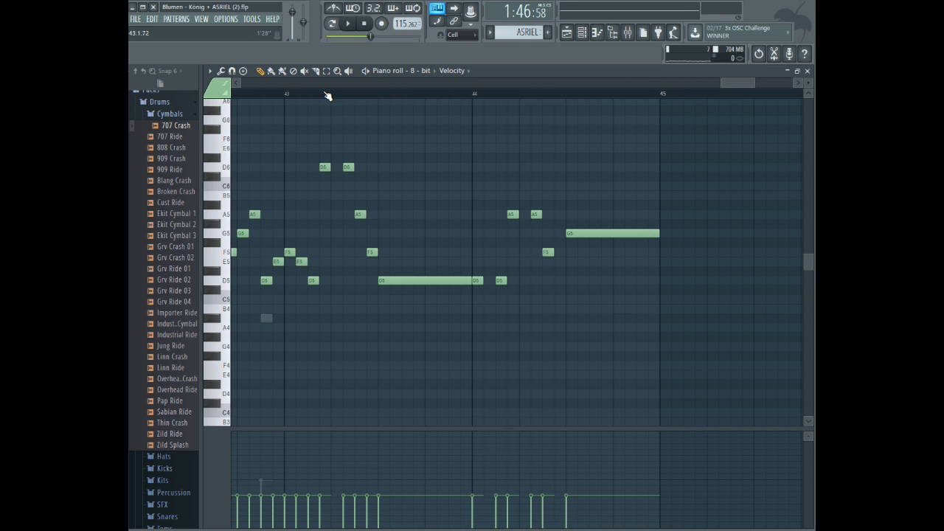
key("space")
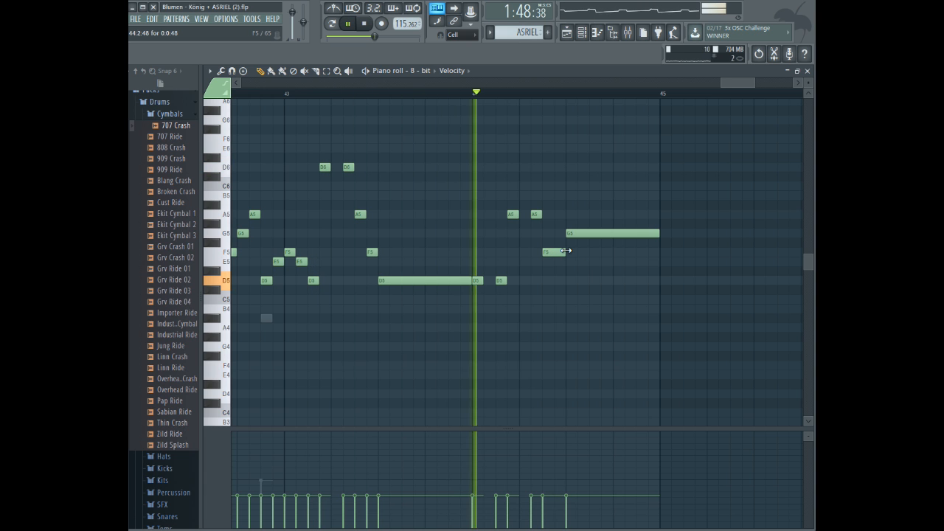
key("space")
- Play the extended 8 - bit melody from bar 41 through bar 44 and review its ending
left_click_drag(752, 82, 722, 84)
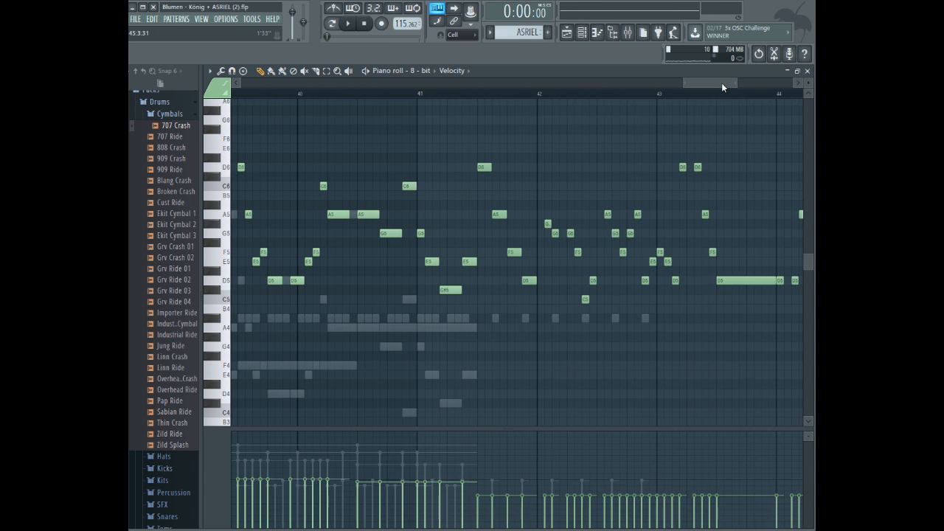
left_click(500, 95)
key("space")
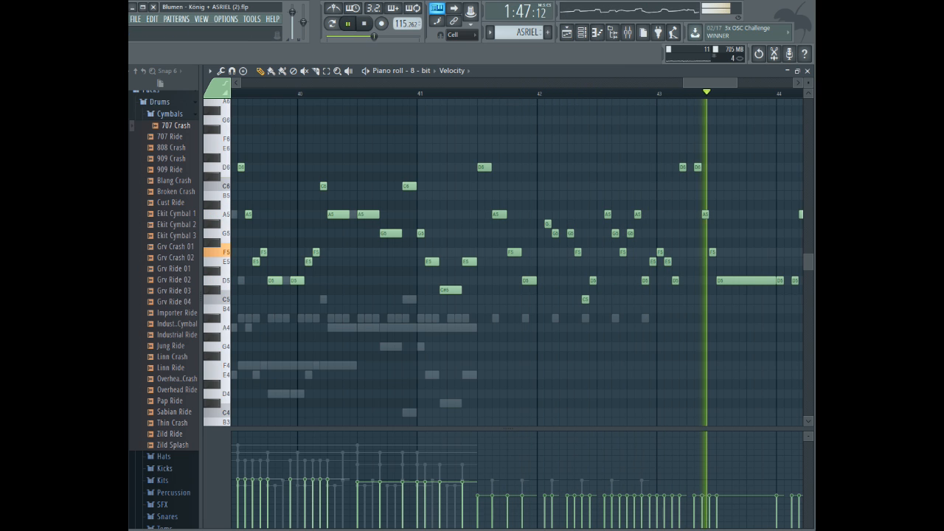
left_click_drag(718, 78, 736, 75)
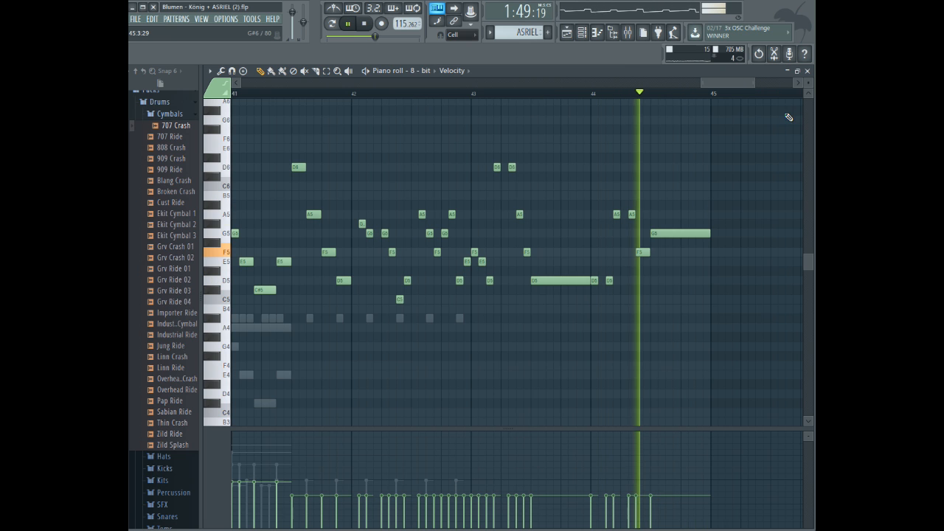
key("space")
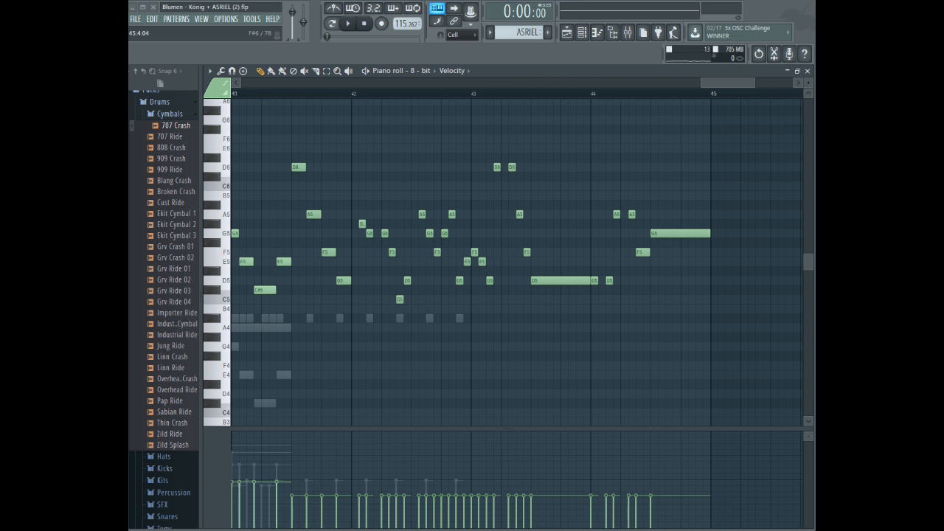
left_click_drag(752, 82, 736, 80)
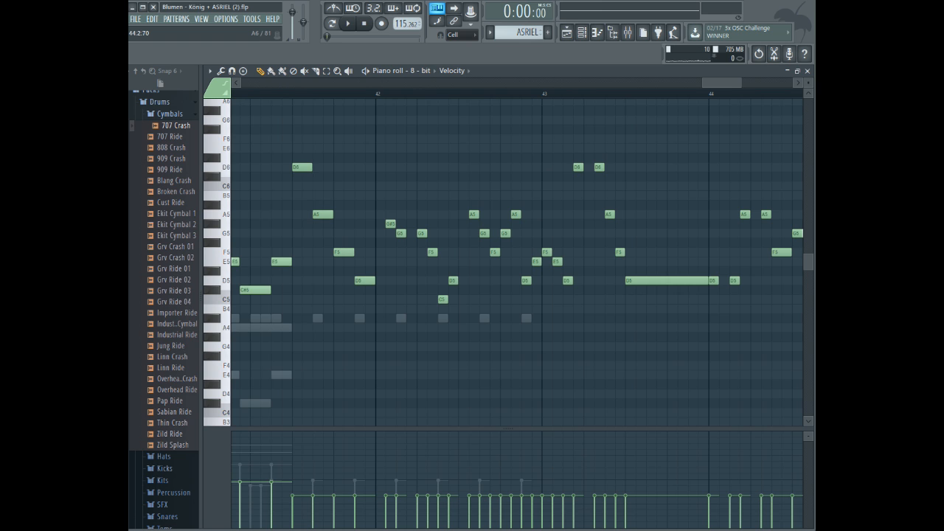
left_click_drag(715, 81, 726, 81)
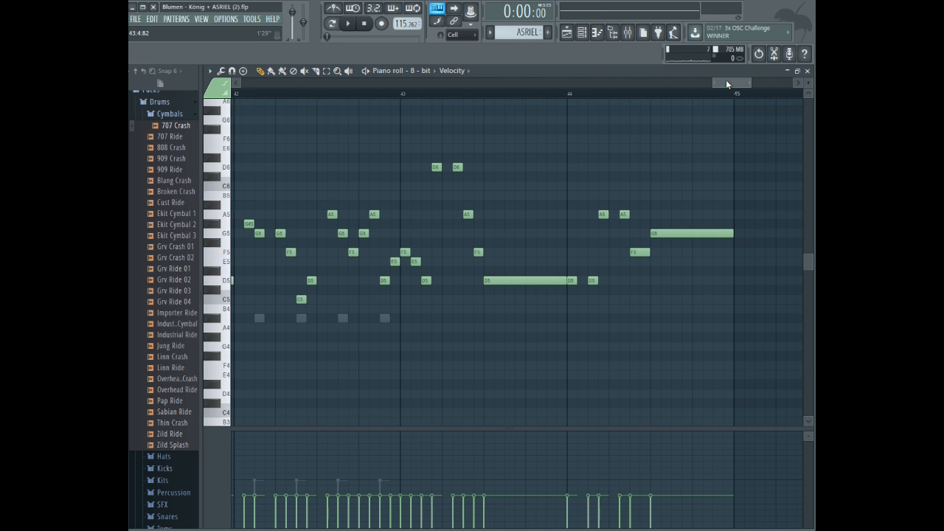
left_click(614, 93)
key("space")
key("space")
left_click_drag(741, 81, 714, 81)
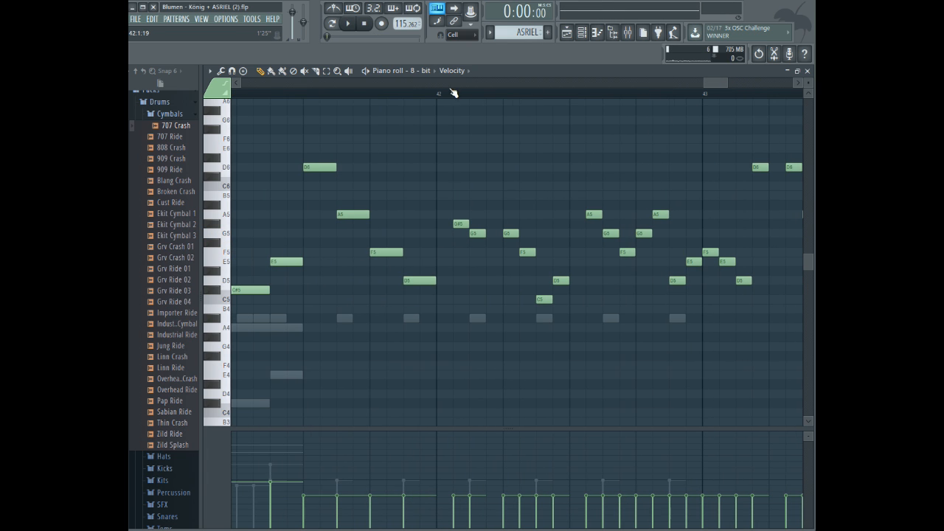
- Switch the piano roll to the Snare 1 channel
left_click(428, 72)
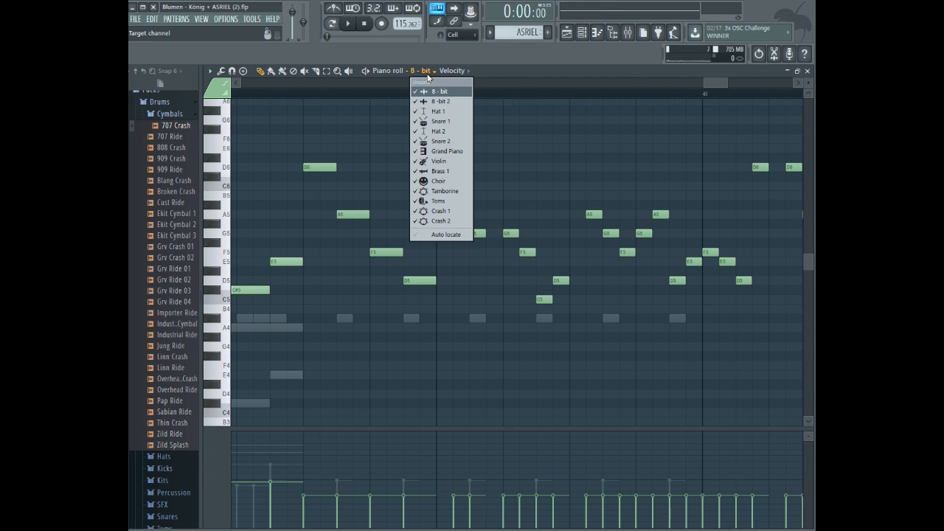
left_click(444, 132)
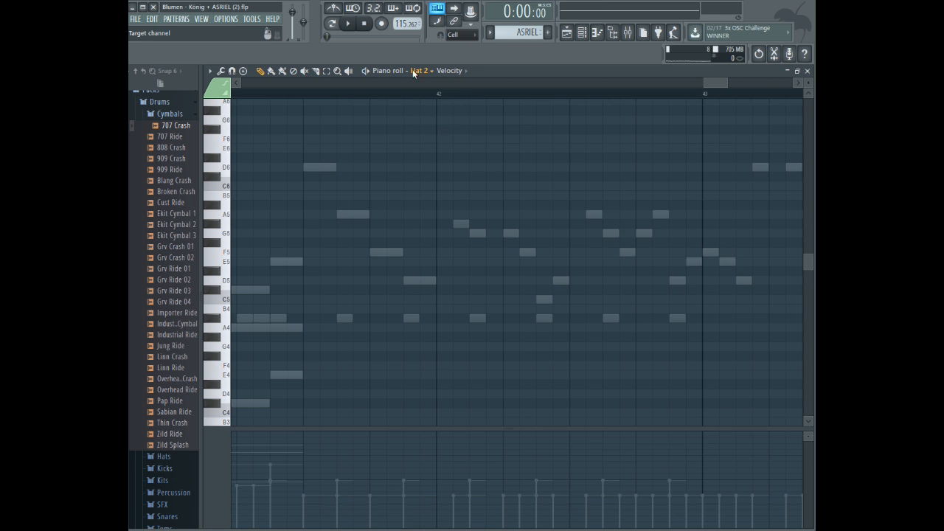
left_click(415, 71)
left_click(425, 71)
left_click(422, 116)
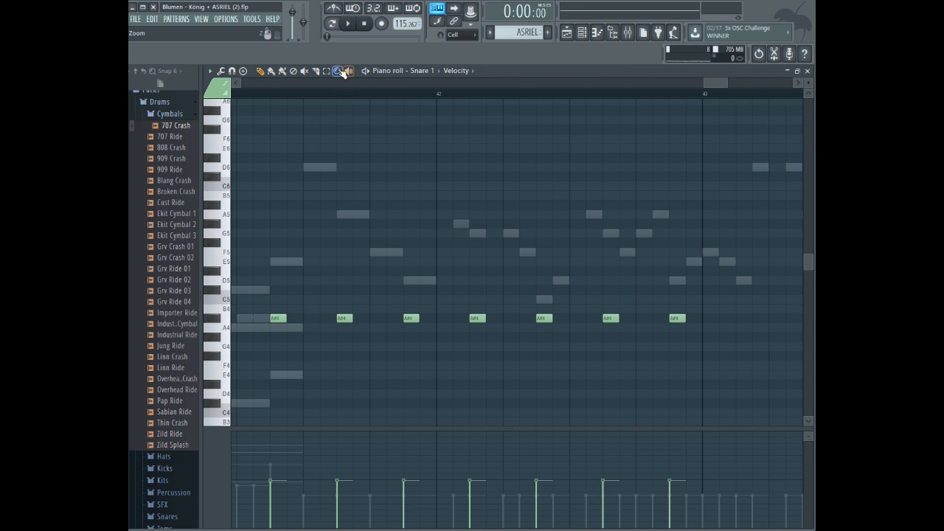
- Duplicate the seven snare hits of bars 41–42 into bars 43–44, add an A#4 hit half a beat into bar 43, and play
left_click_drag(261, 264, 738, 405)
left_click(731, 83)
left_click_drag(743, 83, 763, 82)
left_click(430, 72)
left_click(754, 84)
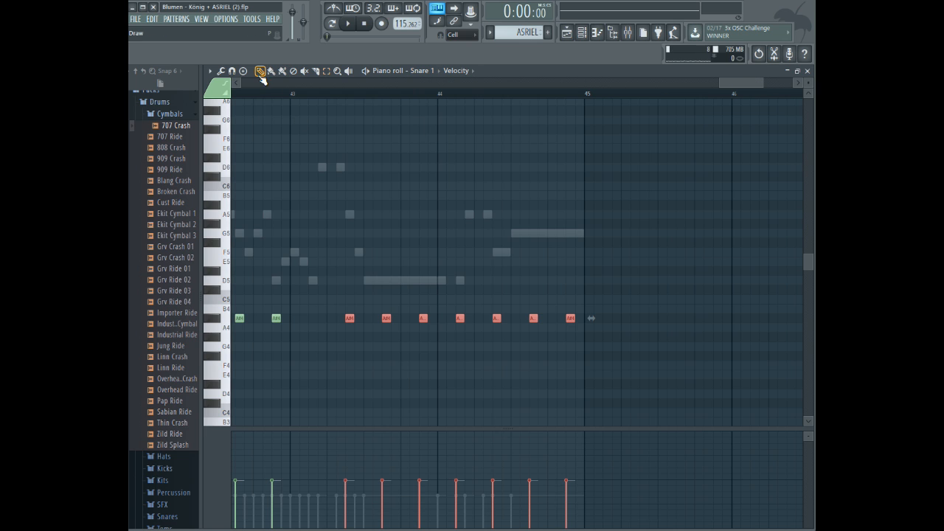
left_click(312, 318)
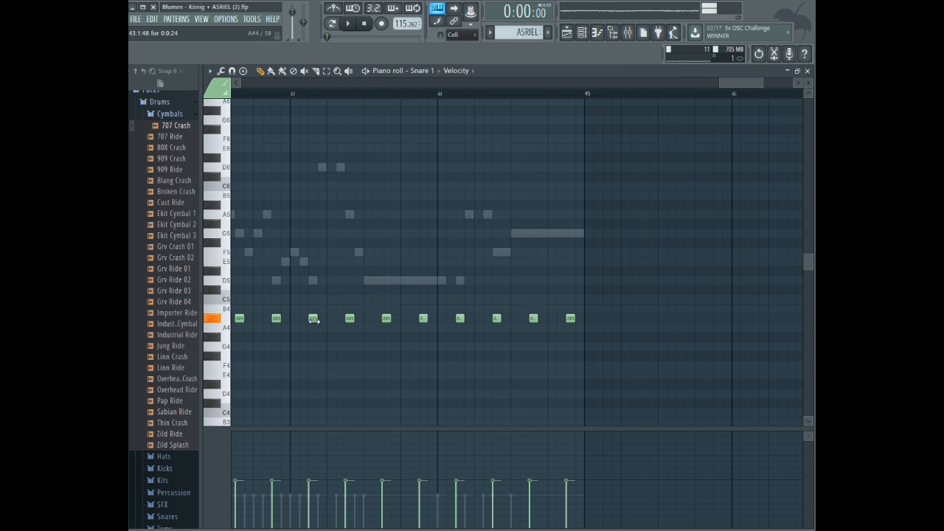
left_click(243, 94)
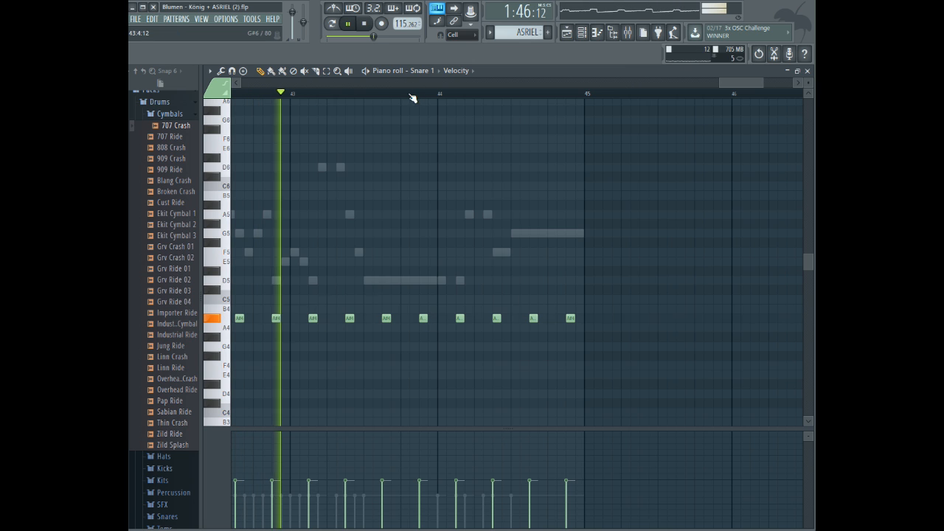
- Switch to the Hat 1 channel, select the paired hits from bar 37 onward, duplicate them to continue from beat 3 of bar 41, and play
left_click(422, 70)
left_click(440, 111)
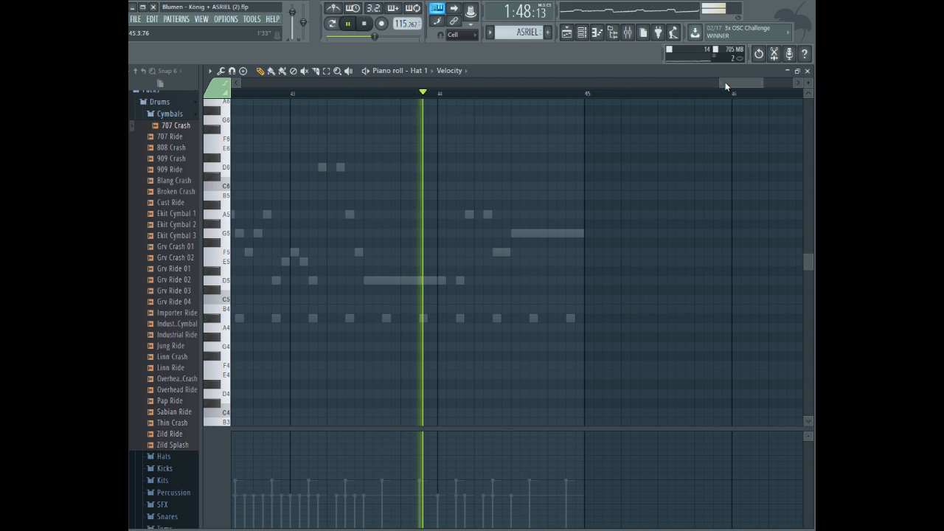
left_click_drag(728, 82, 684, 83)
key("space")
left_click(326, 71)
left_click_drag(472, 248, 258, 358)
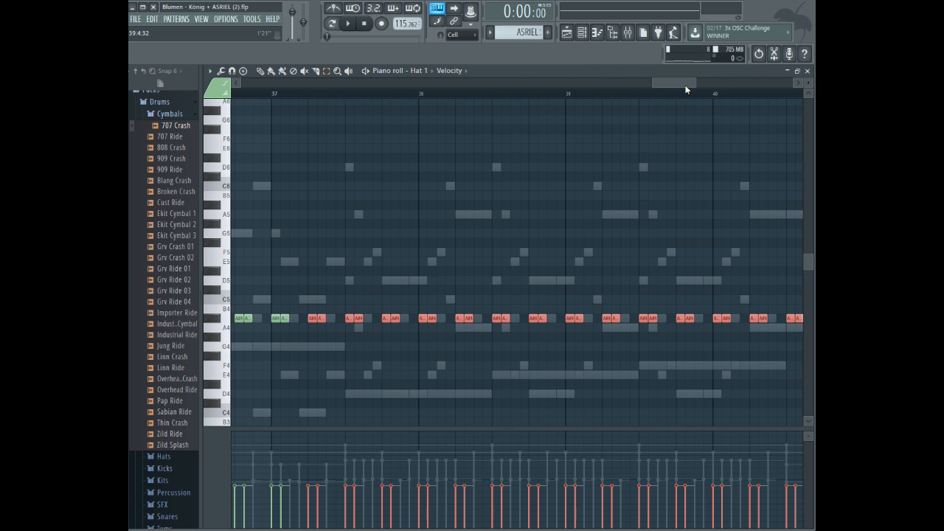
left_click_drag(686, 87, 725, 87)
left_click(261, 73)
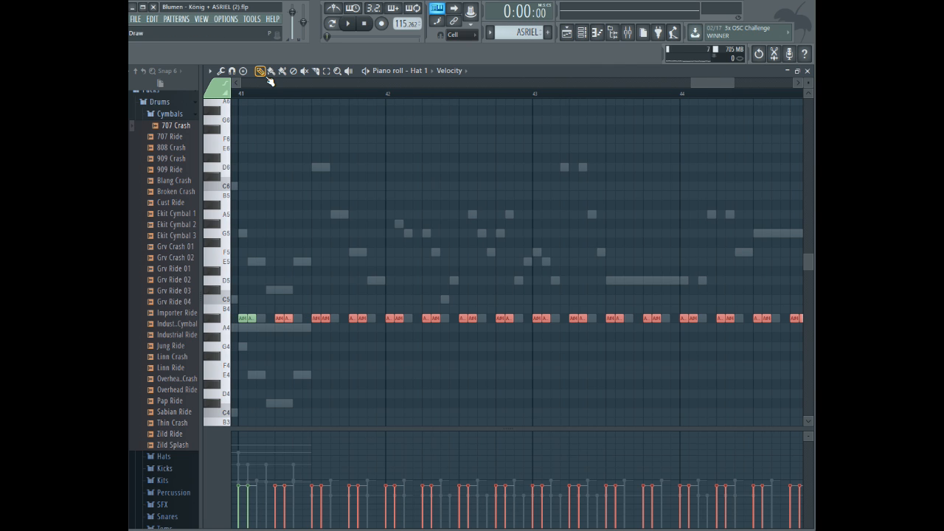
left_click(287, 321, "ctrl+shift")
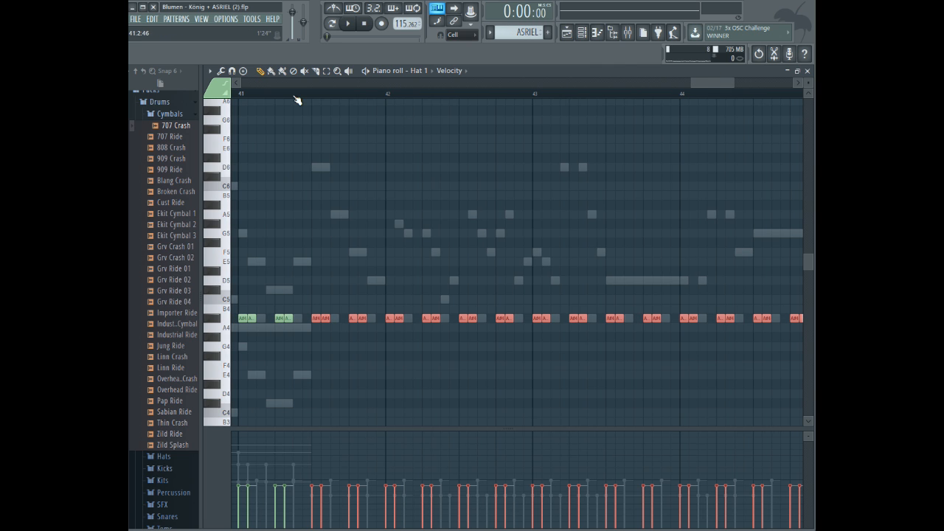
key("space")
- Delete the three pairs of hat hits past the start of bar 45 and save the project
left_click(738, 81)
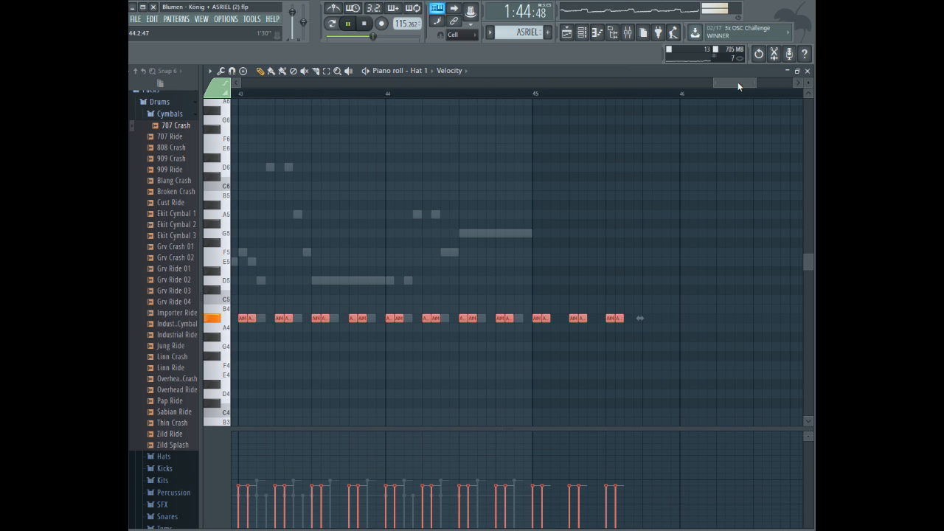
right_click(545, 318)
right_click(578, 318)
right_click(615, 318)
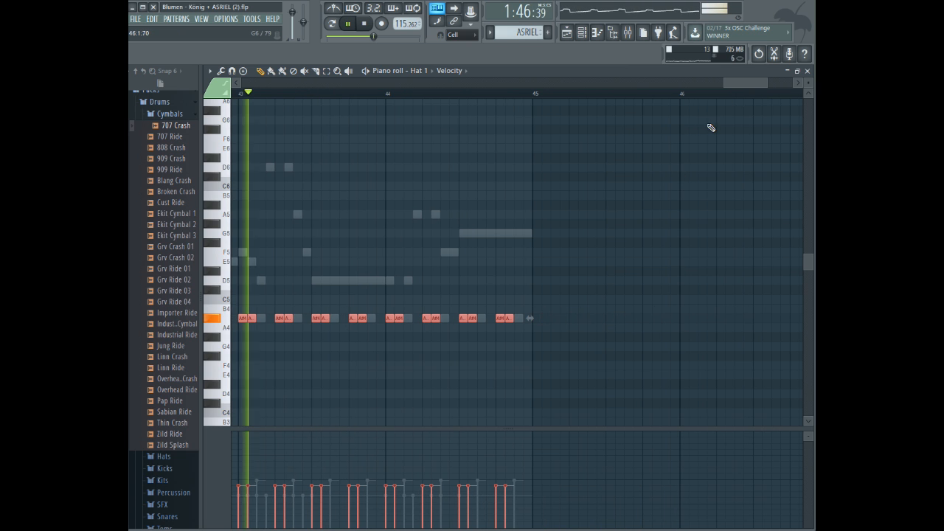
left_click_drag(756, 86, 728, 86)
key("ctrl+s")
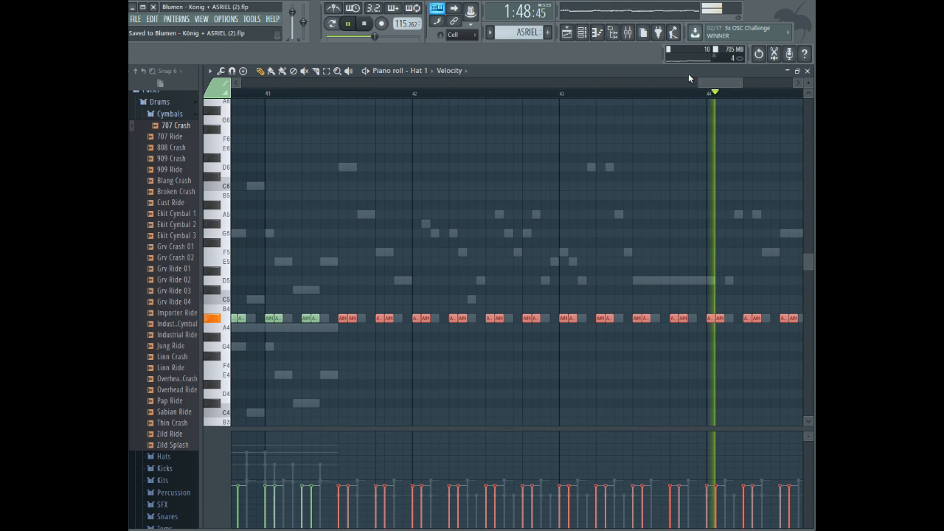
key("space")
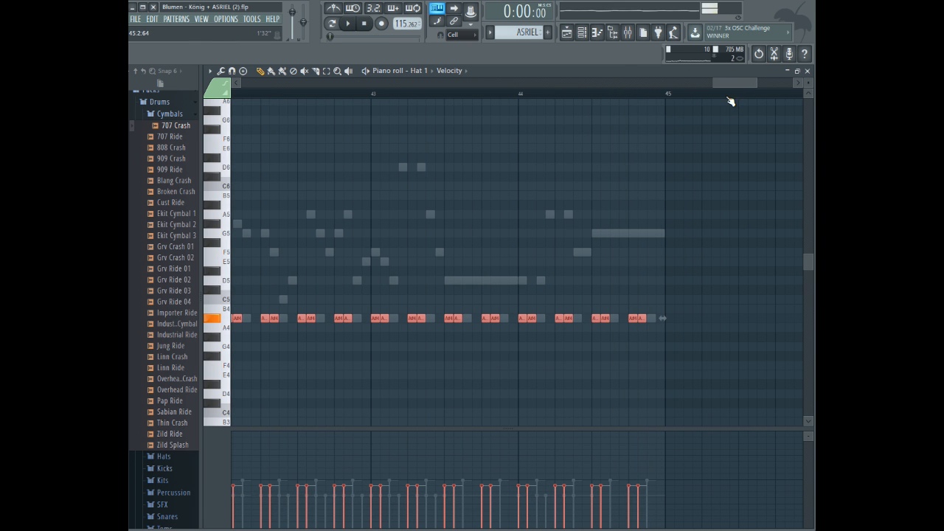
- Switch the piano roll to the 8 -bit 2 channel and add a quarter-beat D5 at beat 3 of bar 41
left_click_drag(730, 82, 709, 81)
left_click(422, 71)
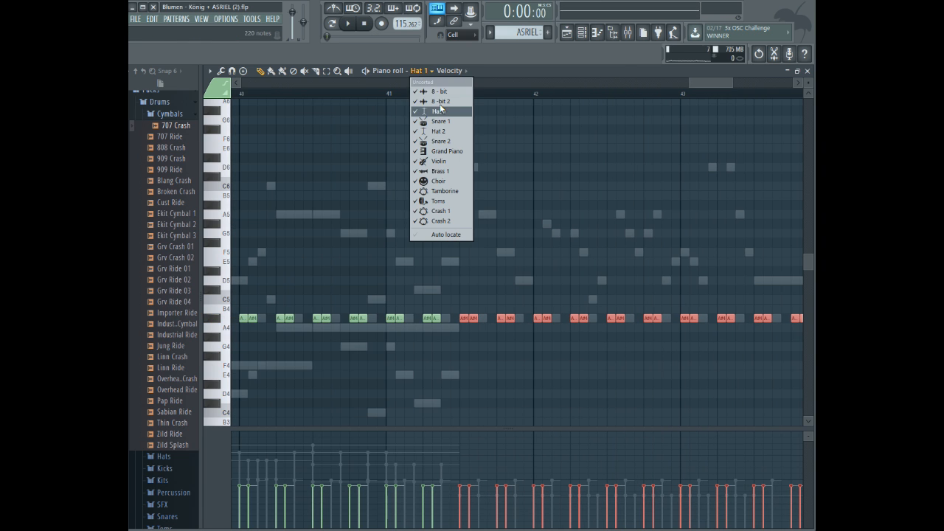
left_click(441, 101)
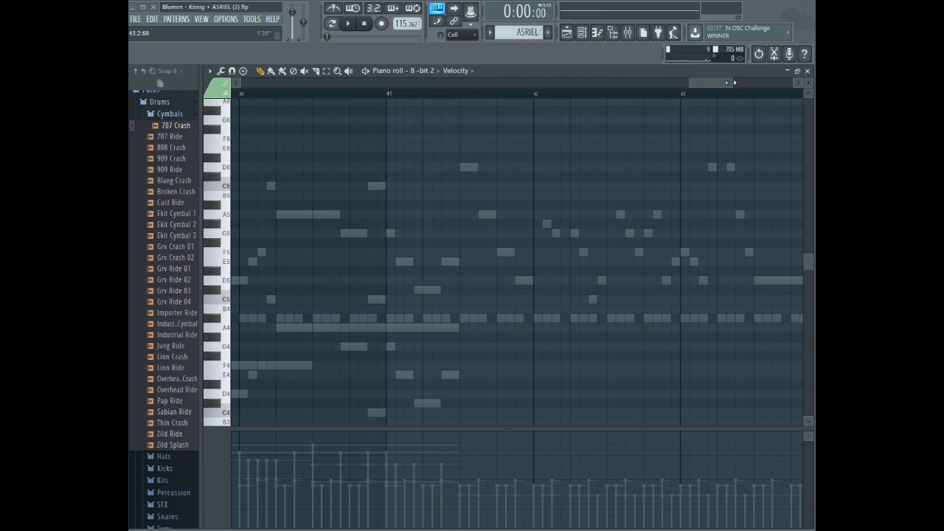
left_click_drag(730, 82, 714, 82)
key("space")
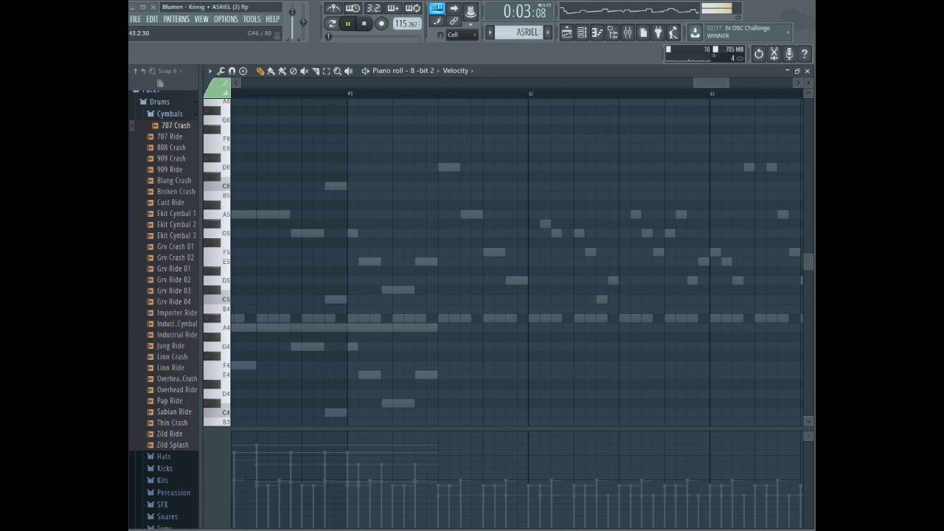
key("space")
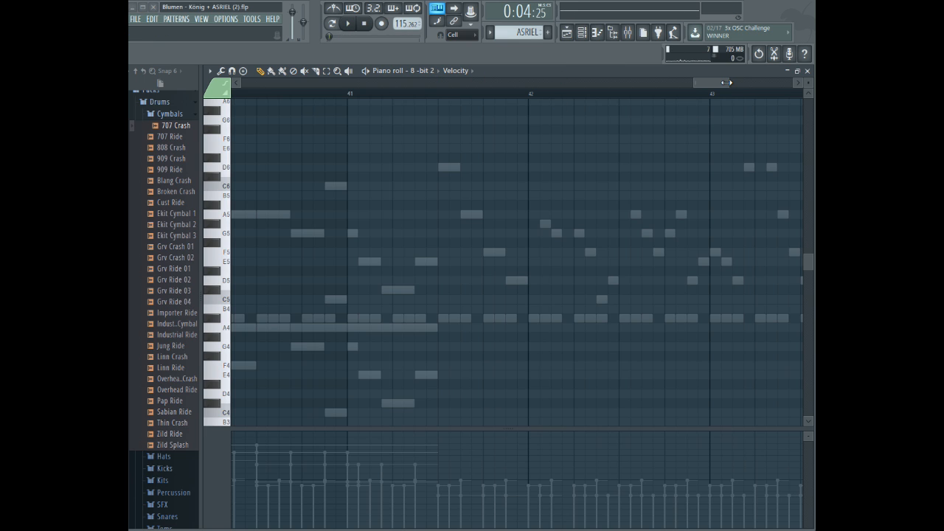
left_click_drag(725, 81, 722, 82)
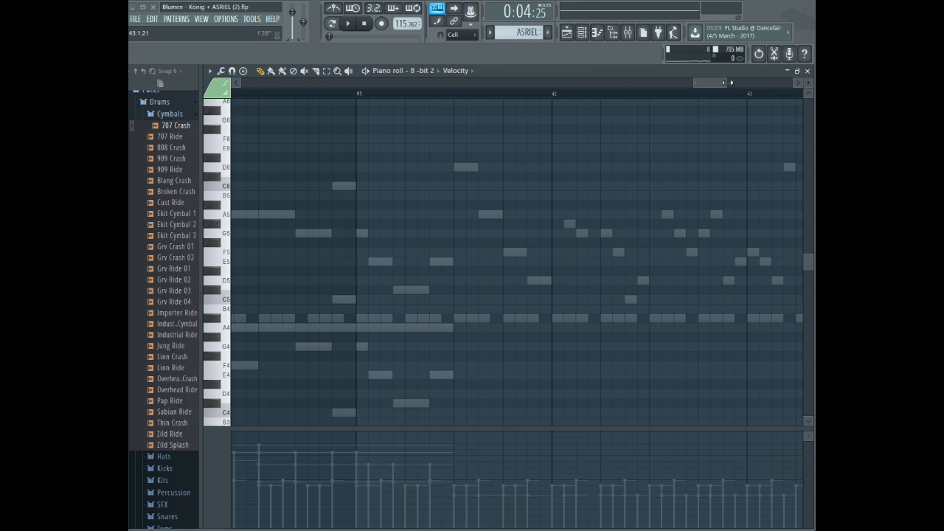
left_click_drag(726, 82, 706, 83)
left_click(562, 280)
- Select the opening arpeggio notes at the start of the 8 -bit 2 part and return to bar 41
left_click_drag(697, 83, 174, 125)
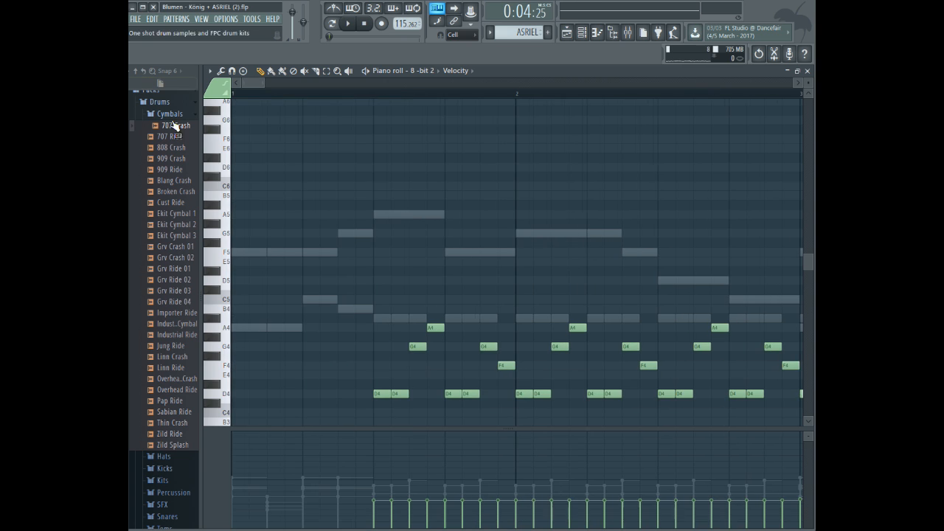
mouse_move(261, 82)
left_mouse_down()
mouse_move(397, 82)
mouse_move(272, 82)
left_mouse_up()
scroll(421, 167, "down", 2)
mouse_move(324, 200)
left_mouse_down()
mouse_move(447, 377)
mouse_move(557, 382)
left_mouse_up()
left_click_drag(267, 81, 717, 96)
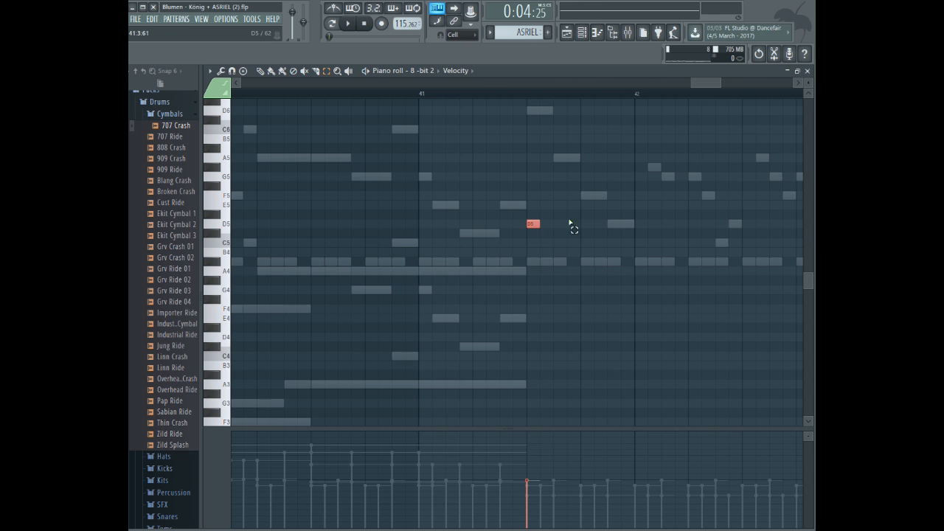
- Paste the copied D4, G4, A4 and F4 pattern into 8-bit 2 from beat 3 of bar 41 and play it back
left_click(263, 73)
key("ctrl+v")
left_click(514, 94)
key("space")
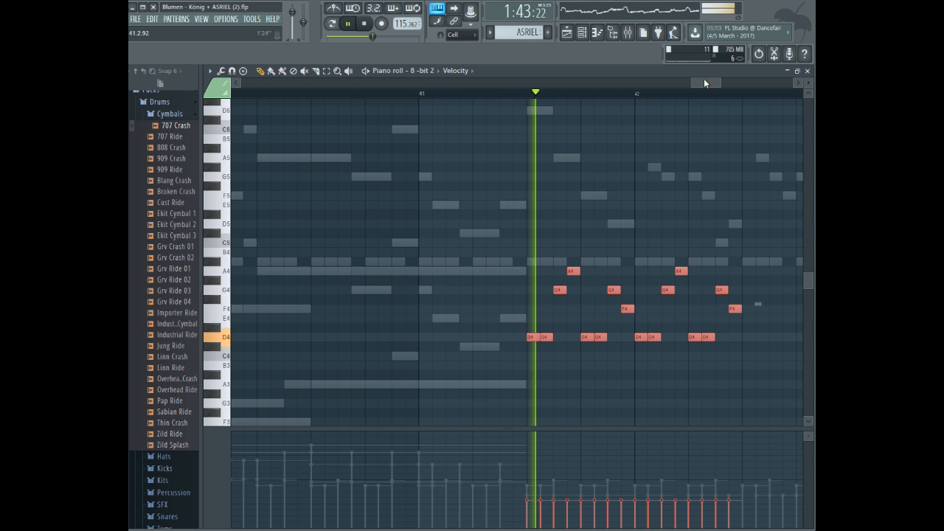
key("space")
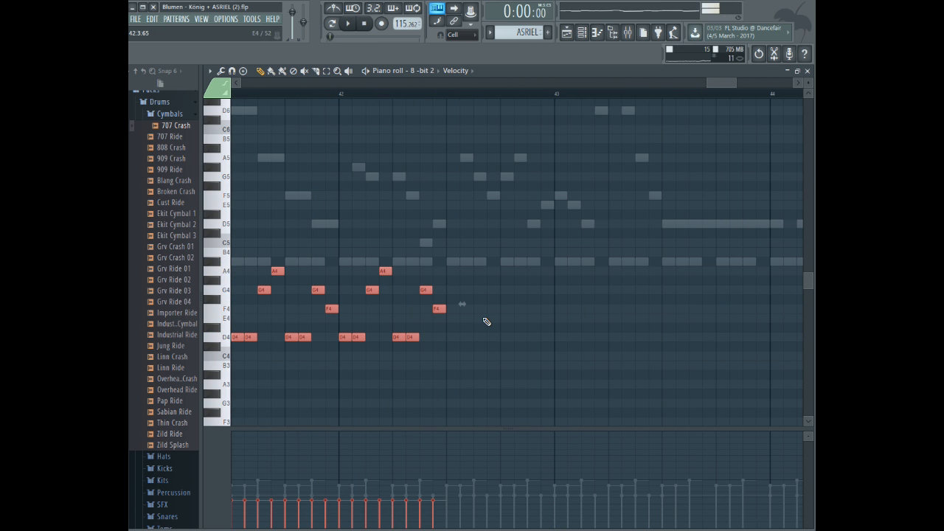
- Select the pattern's G4, A4 and F4 notes and duplicate them onward through bar 43 and into the first half of bar 44
left_click_drag(583, 192, 267, 319)
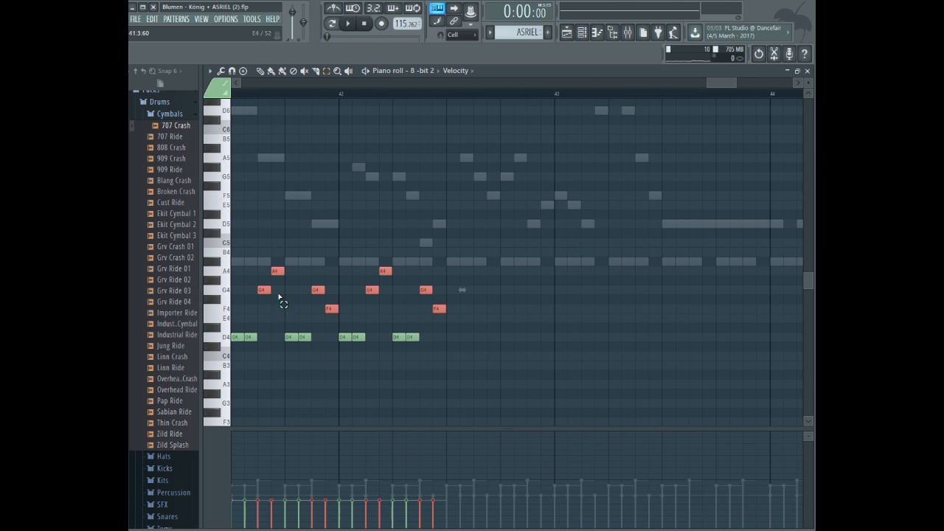
key("ctrl+b")
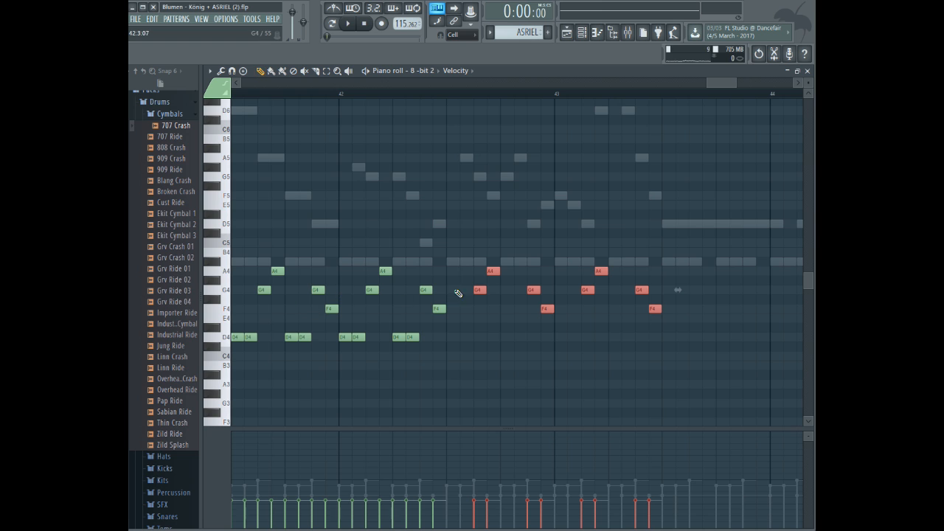
left_click_drag(714, 81, 722, 82)
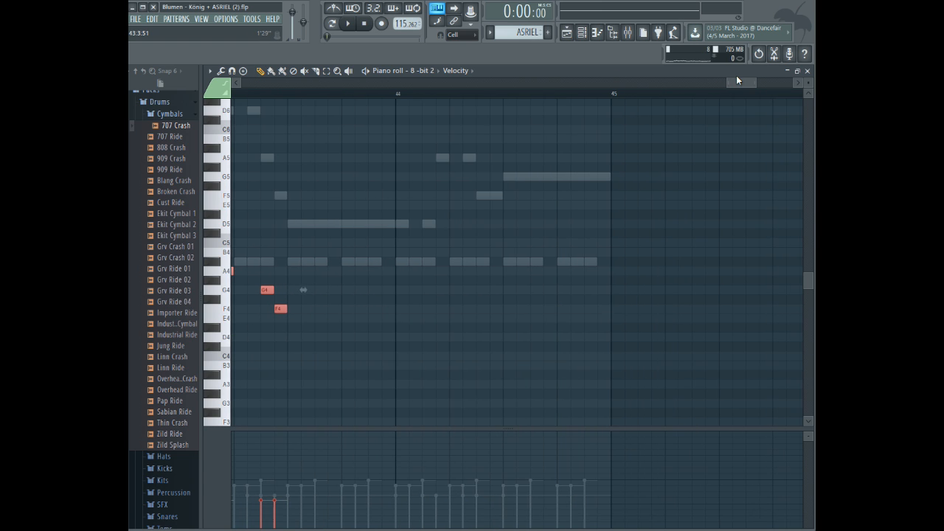
key("ctrl+b")
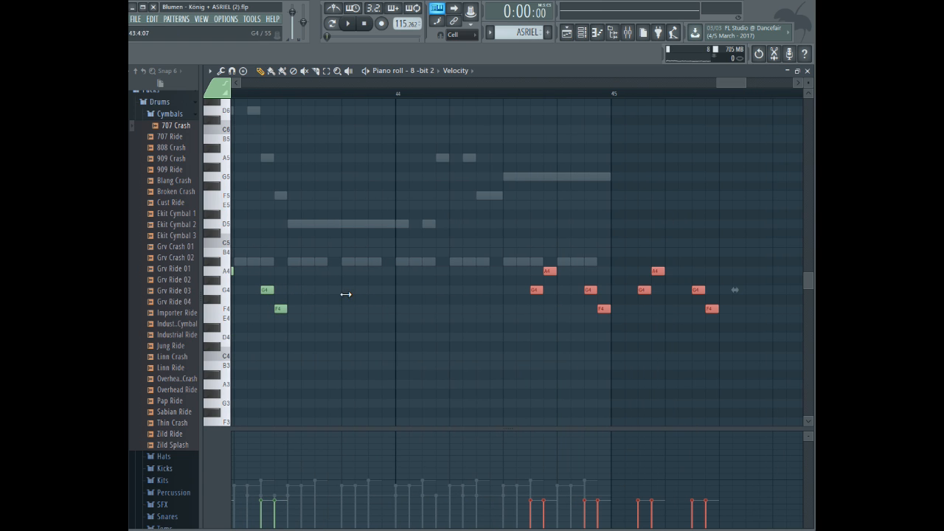
left_click_drag(528, 293, 290, 294)
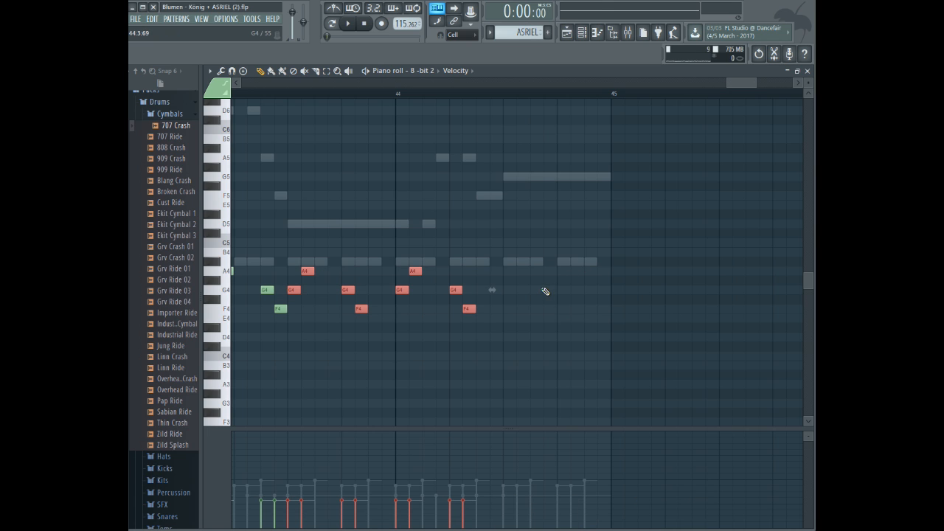
- Add single G4, A4, G4 and F4 notes across the second half of bar 44
left_click(511, 289)
left_click(523, 271)
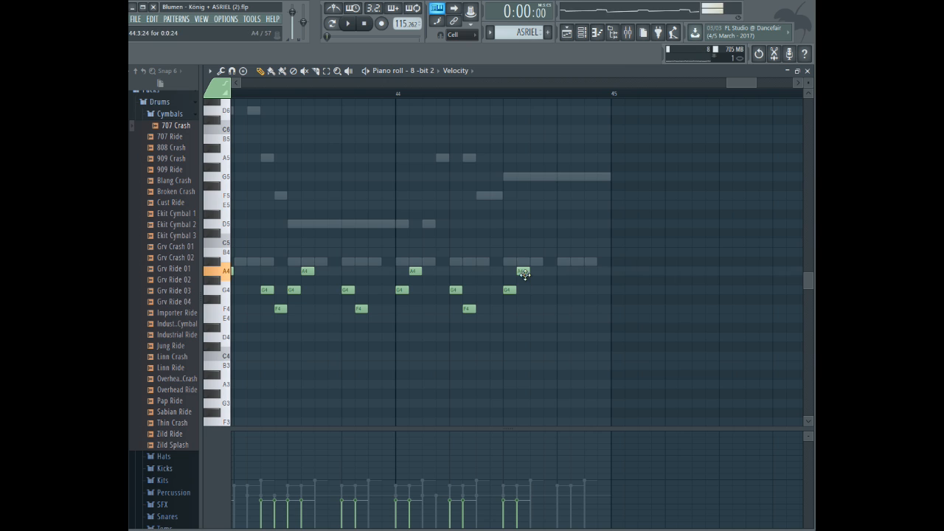
left_click(565, 291)
left_click(579, 309)
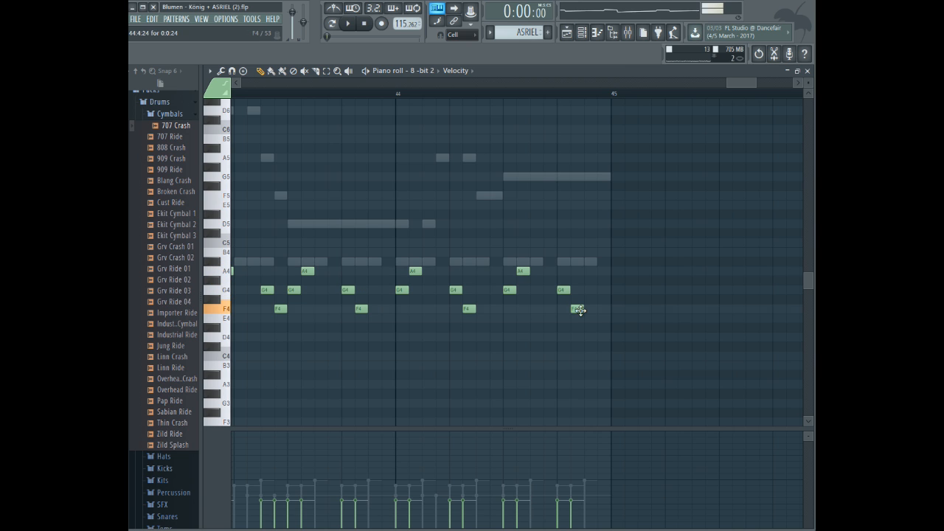
- Duplicate the D4 note pairs and place the copies on C4 starting at beat 3 of bar 42
left_click_drag(752, 85, 730, 81)
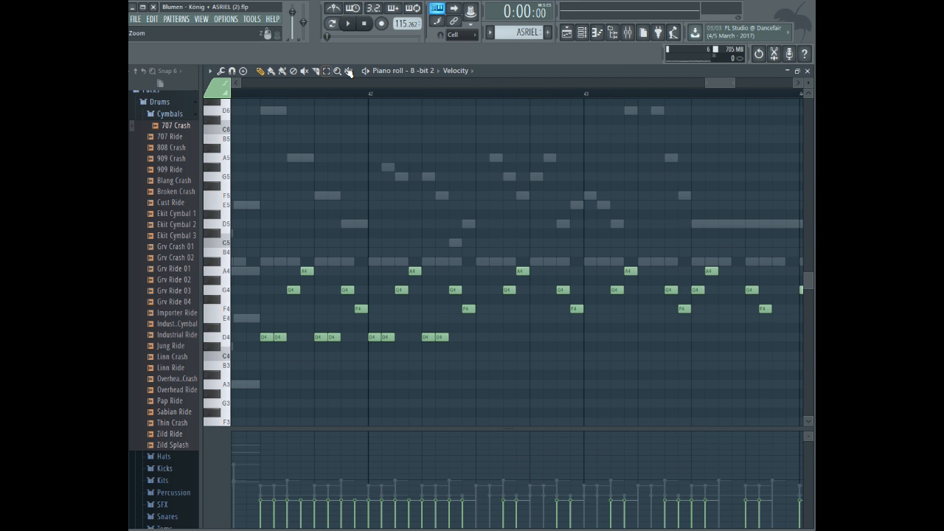
left_click_drag(261, 327, 454, 360)
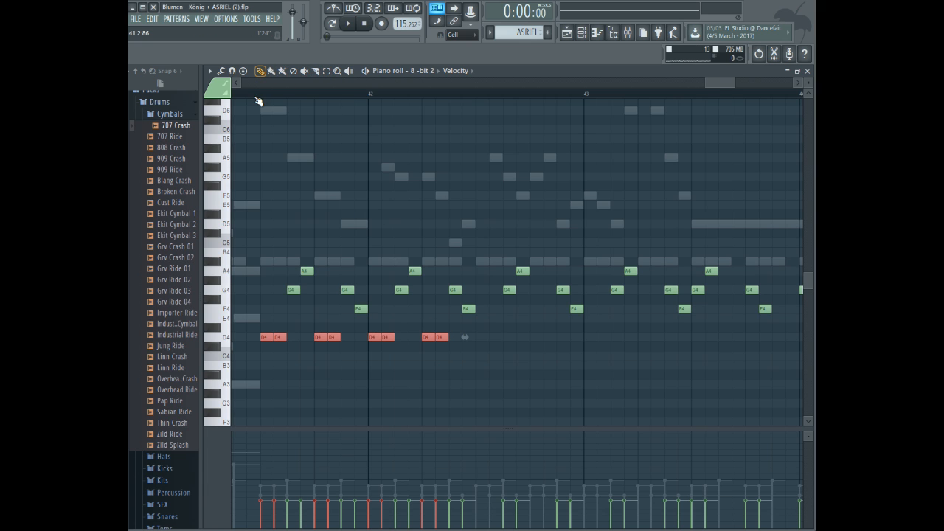
key("space")
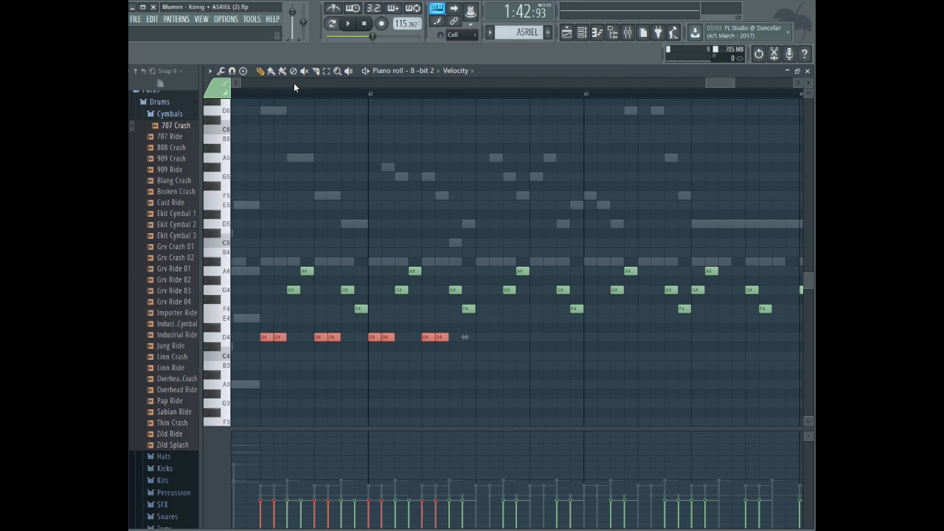
left_click_drag(722, 82, 732, 82)
key("space")
key("ctrl+b")
left_click_drag(537, 337, 322, 356)
- Audition the C4 pairs and paste another copy of them on B3 starting at beat 3 of bar 43
key("space")
mouse_move(730, 81)
left_mouse_down()
mouse_move(742, 72)
mouse_move(731, 73)
left_mouse_up()
key("space")
key("ctrl+v")
left_click_drag(561, 334, 341, 363)
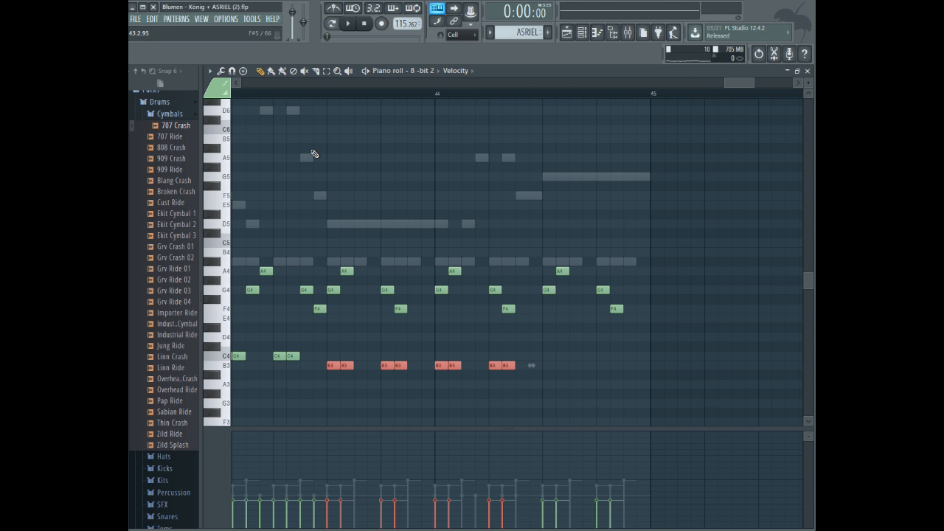
- Play back the passage and shift the B3 note pairs half a beat later
key("space")
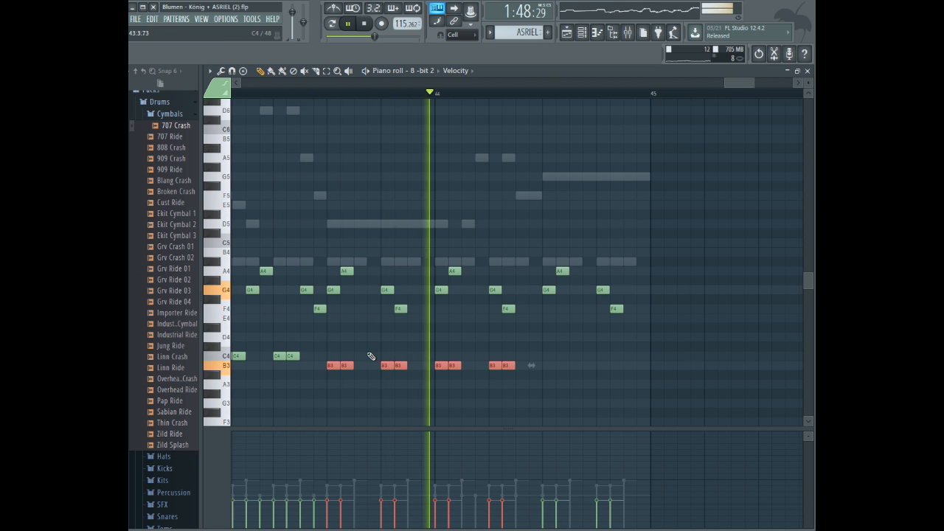
key("space")
left_click_drag(337, 365, 364, 364)
key("space")
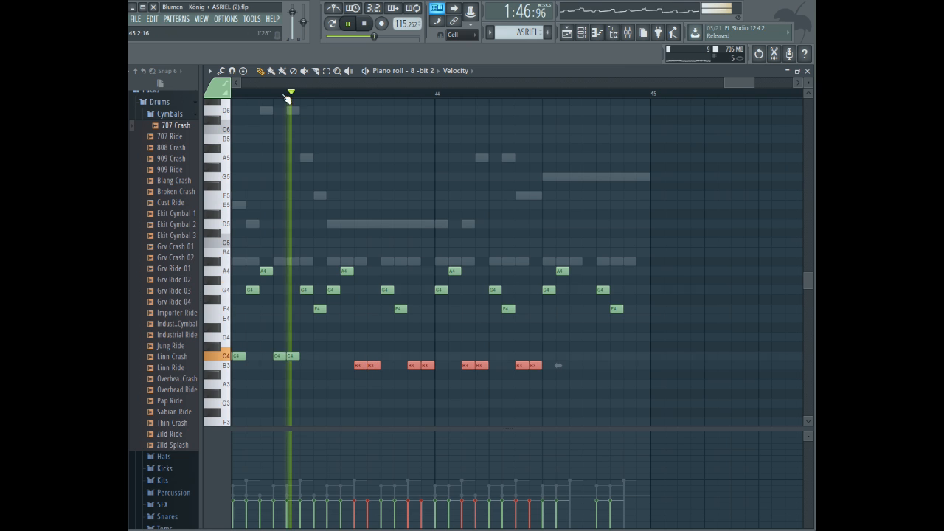
key("space")
- Shift all notes from beat 3 of bar 43 onward one beat later and add two B3 notes at that beat
left_click(326, 71)
left_click_drag(327, 236, 804, 432)
left_click(262, 71)
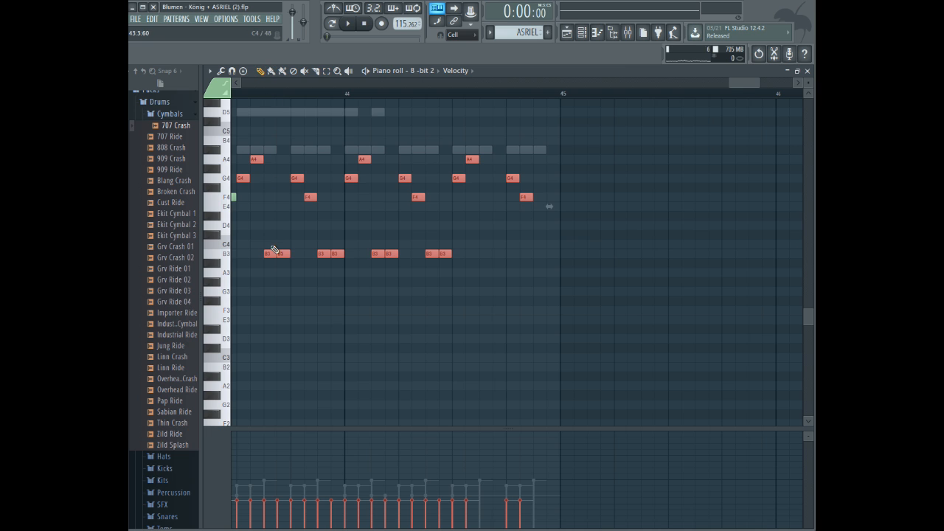
left_click_drag(274, 251, 326, 253)
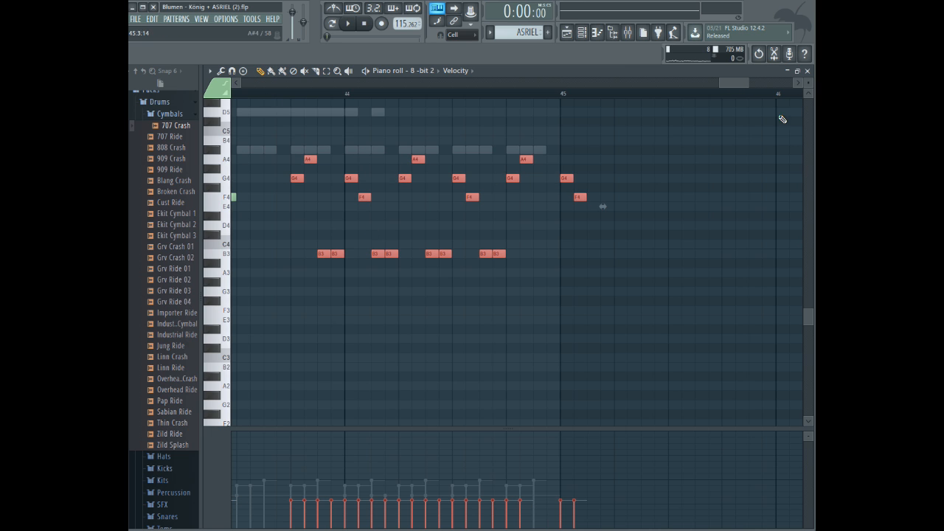
left_click_drag(737, 84, 728, 83)
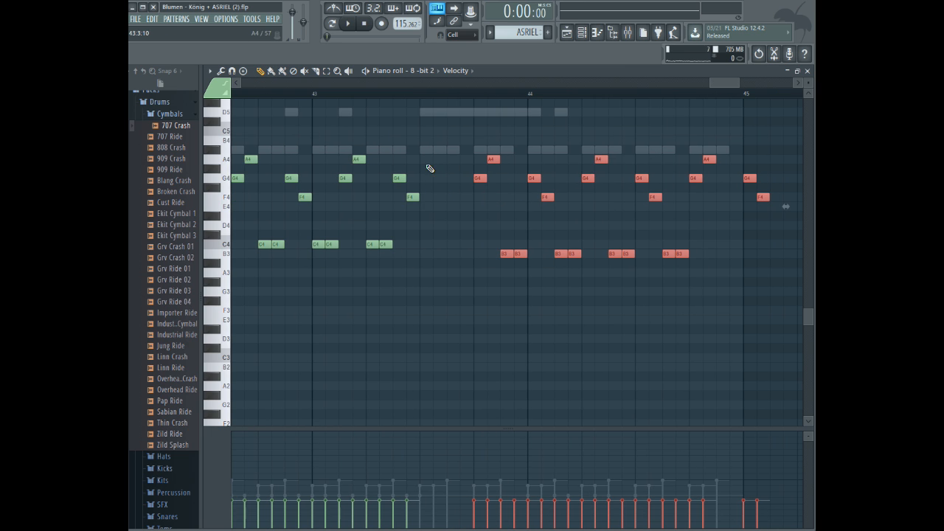
left_click(426, 253)
left_click(439, 254)
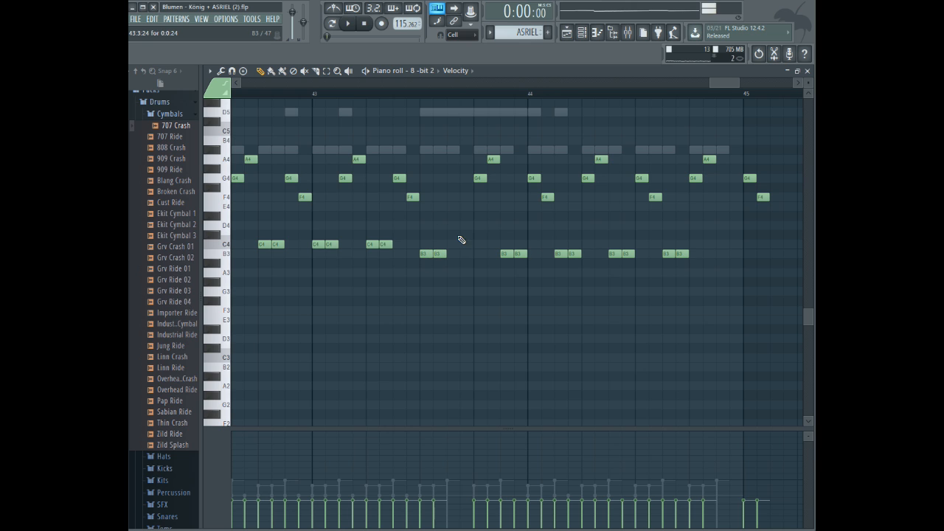
- Move the notes following the new B3 pair half a beat earlier and delete the last B3 pair in bar 44
left_click_drag(473, 127, 806, 341)
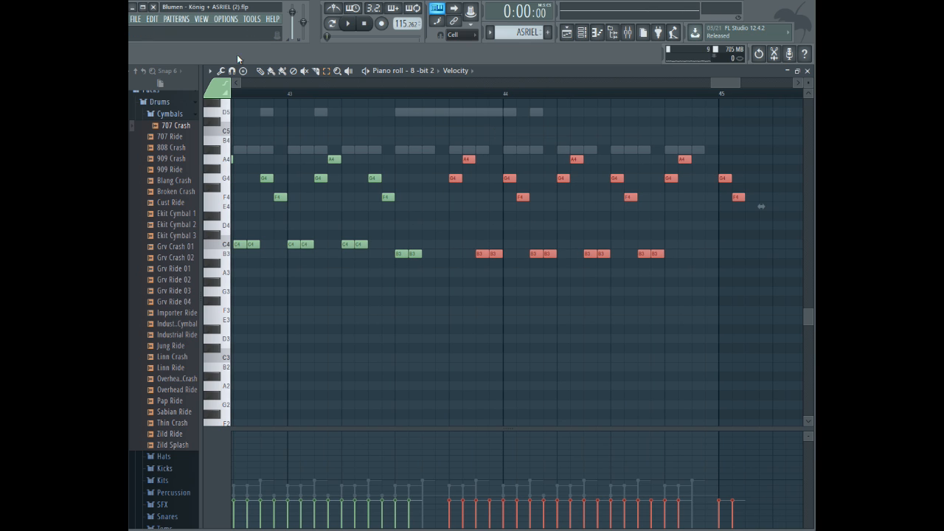
left_click_drag(489, 253, 464, 253)
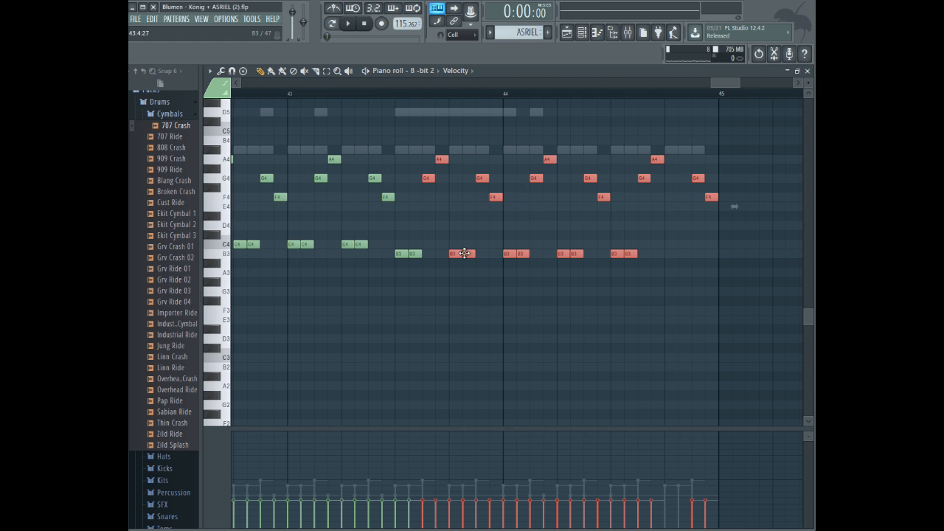
right_click(614, 255)
right_click(628, 254)
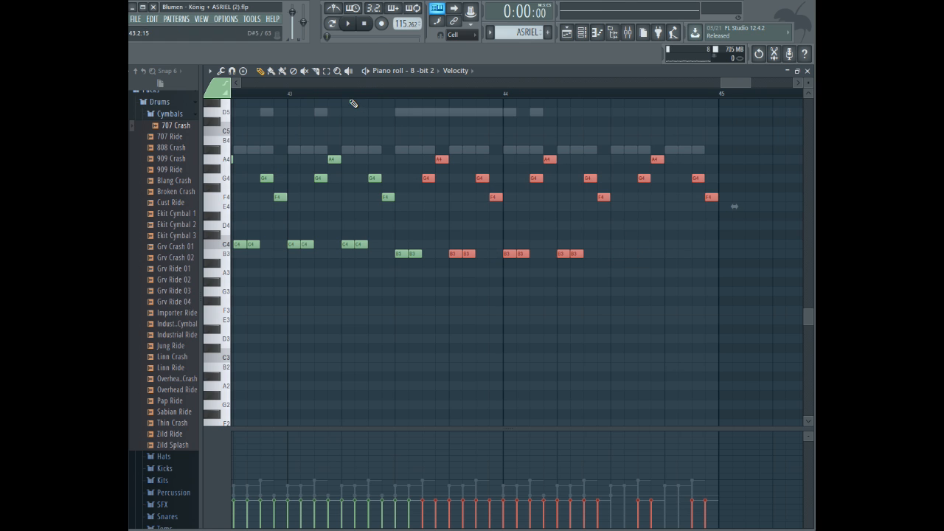
- Duplicate the four B3 note pairs and place the copies on A#3 starting at beat 3 of bar 44
left_click(343, 93)
key("space")
left_click(327, 72)
left_click_drag(580, 230, 399, 315)
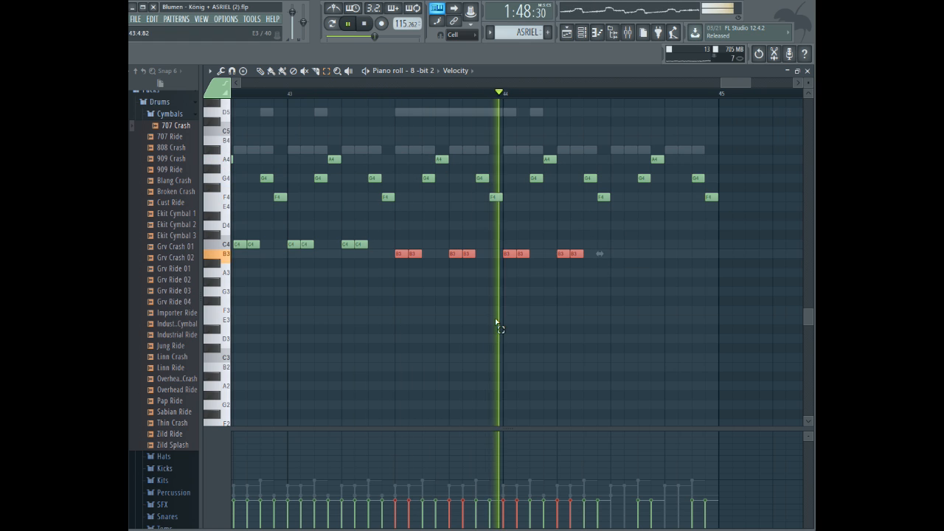
key("space")
left_click(261, 72)
left_click_drag(417, 253, 635, 281)
left_click_drag(228, 292, 218, 264)
left_click_drag(626, 281, 629, 263)
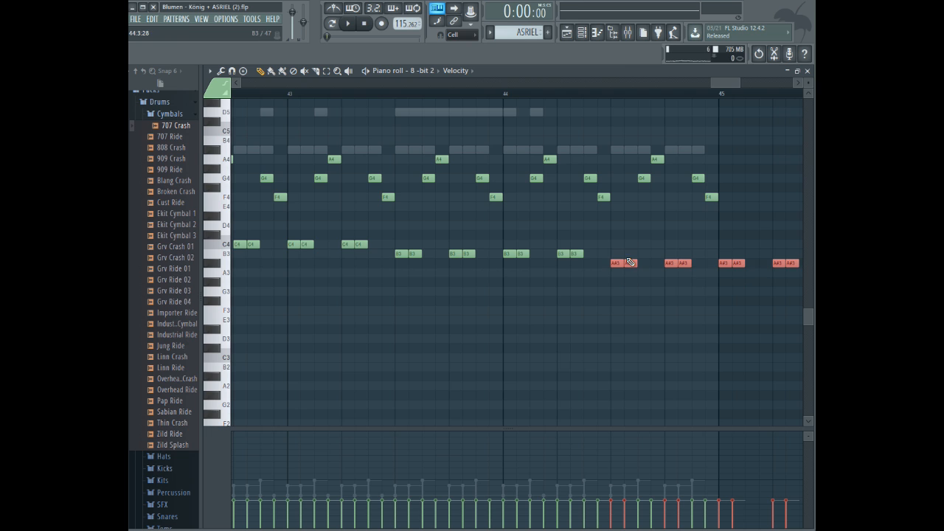
- Play back the ending and delete the A#3 pairs that extend past the start of bar 45
left_click(310, 86)
key("space")
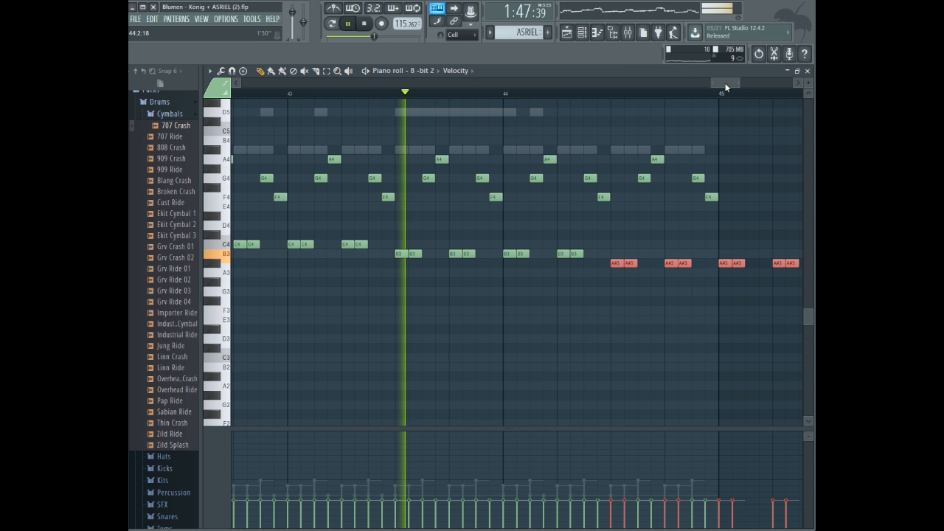
right_click(669, 265)
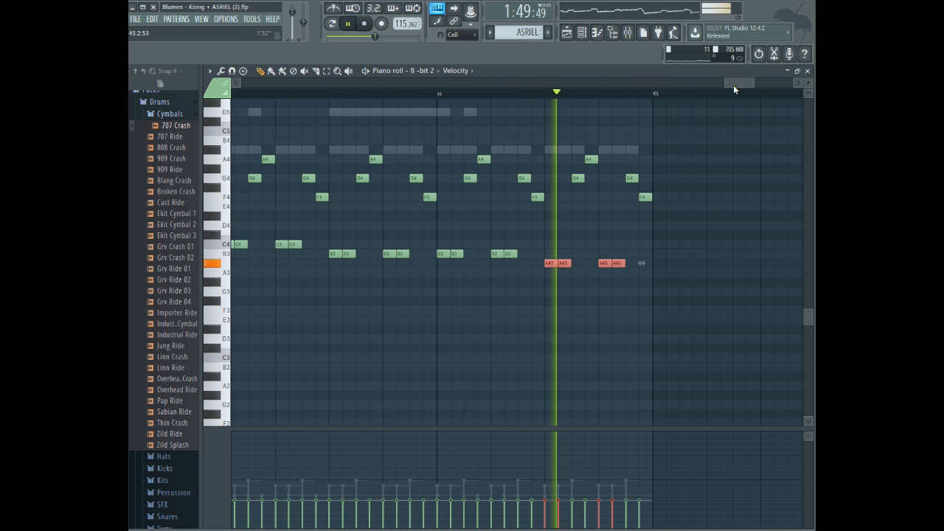
key("space")
- Play the accompaniment from beat 3 of bar 41 and save the project
mouse_move(749, 83)
left_mouse_down()
mouse_move(766, 83)
mouse_move(739, 83)
left_mouse_up()
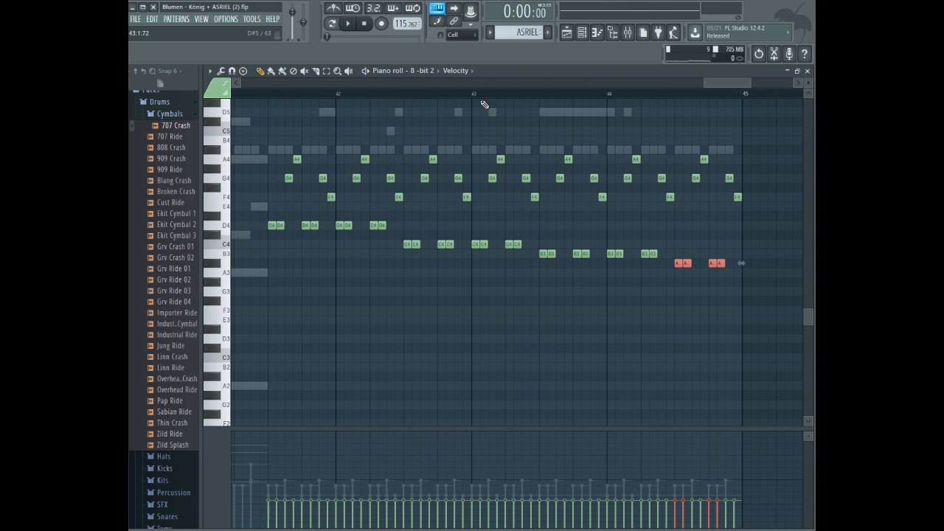
left_click(278, 94)
key("space")
key("ctrl+s")
scroll(571, 260, "up", 2)
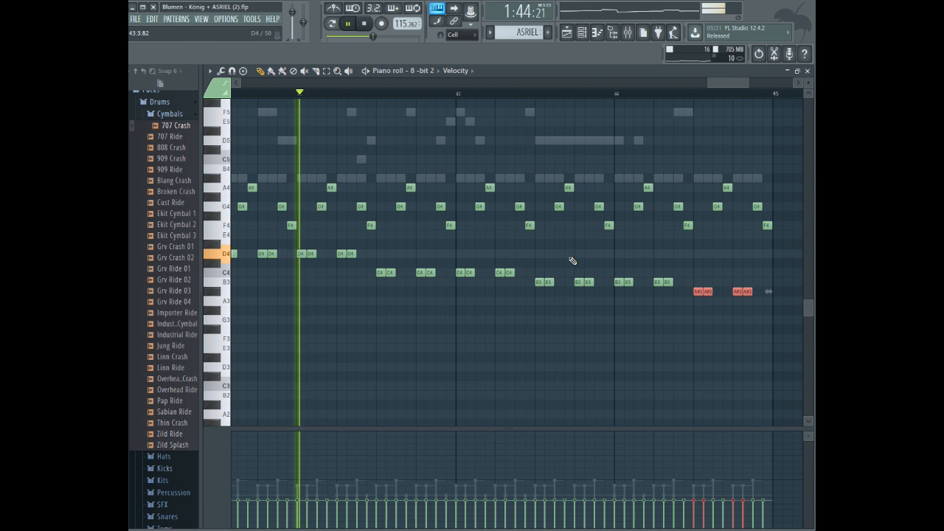
- Copy the 8-bit channel's melody from beat 3 of bar 41 to bar 45 into the Grand Piano channel
left_click_drag(748, 83, 767, 83)
left_click_drag(745, 83, 427, 86)
left_click(415, 70)
left_click(431, 96)
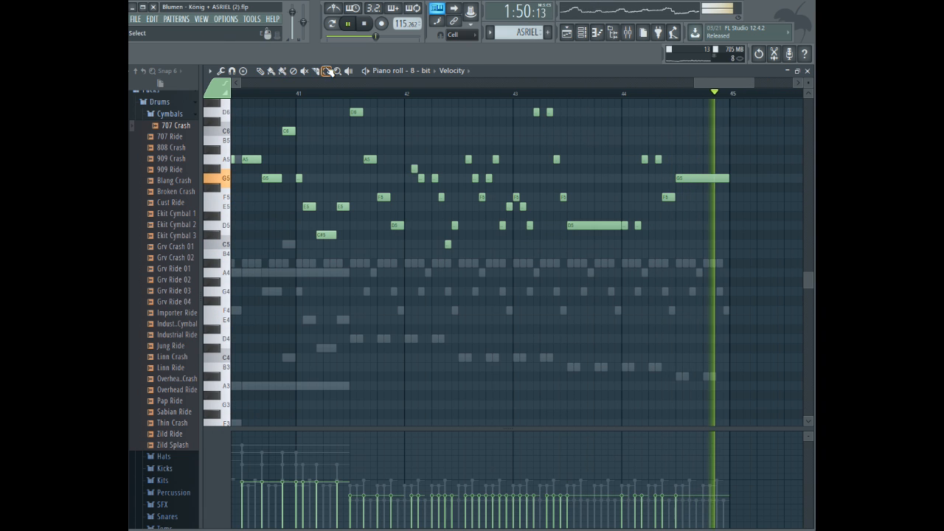
key("space")
left_click_drag(359, 107, 717, 356)
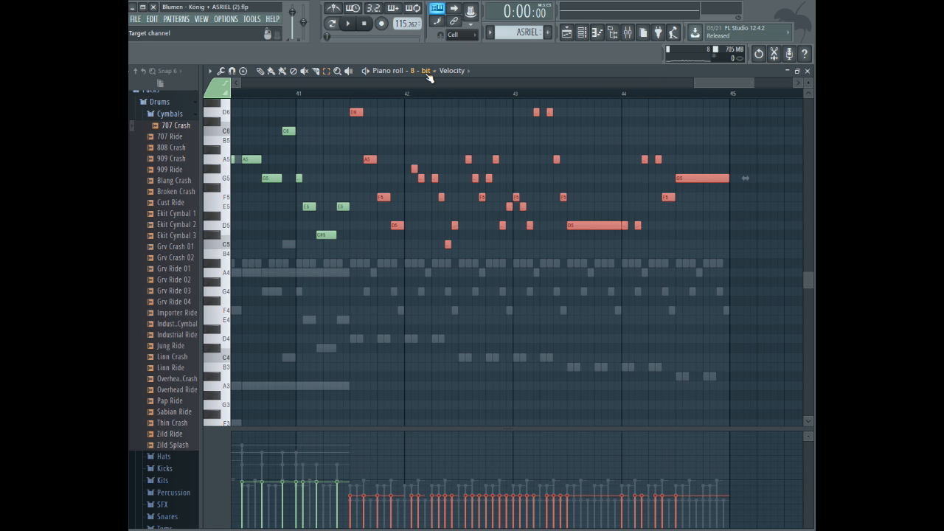
left_click(428, 72)
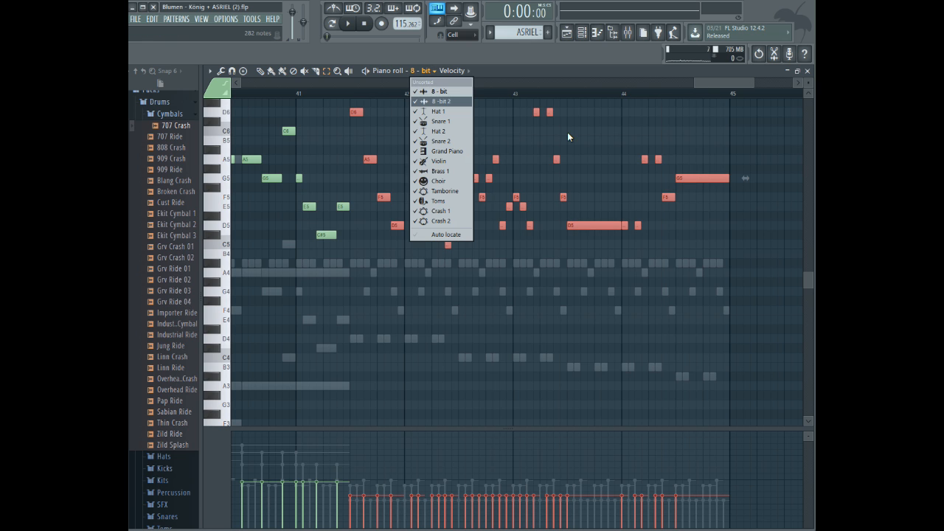
left_click(459, 152)
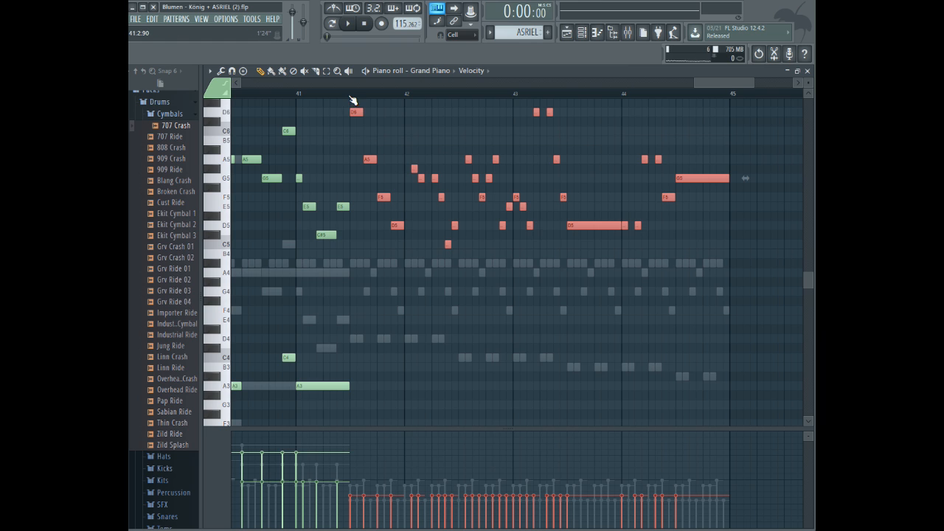
- Raise the velocity of the selected Grand Piano melody notes slightly and play them back from beat 3 of bar 41
left_click(351, 96)
key("space")
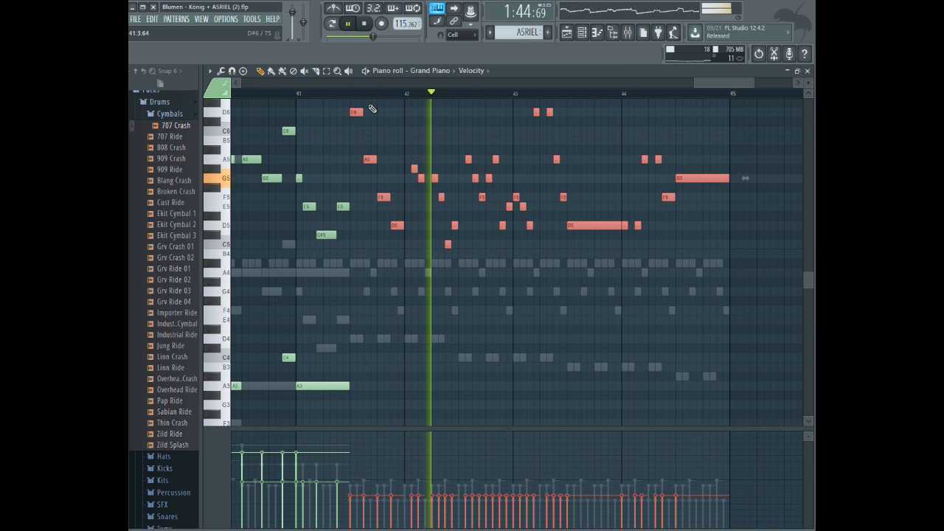
key("space")
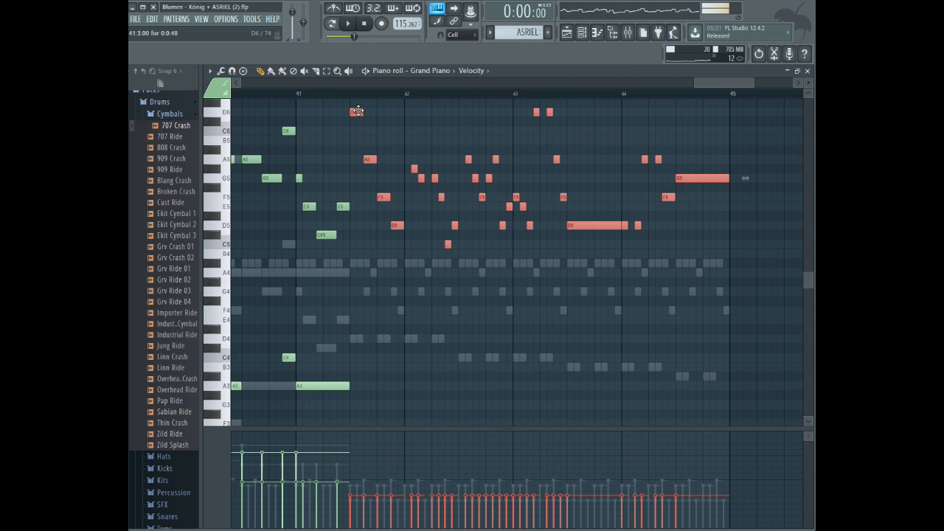
double_click(357, 112)
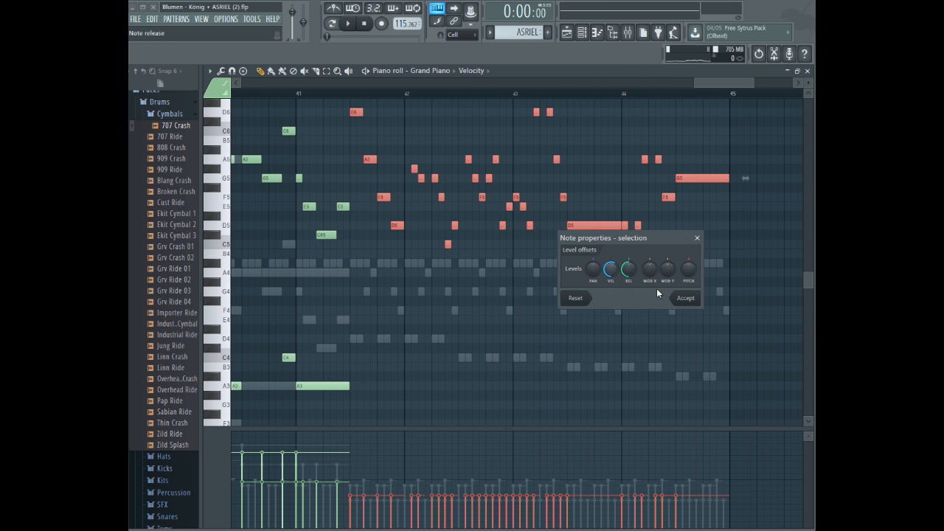
left_click(682, 298)
key("space")
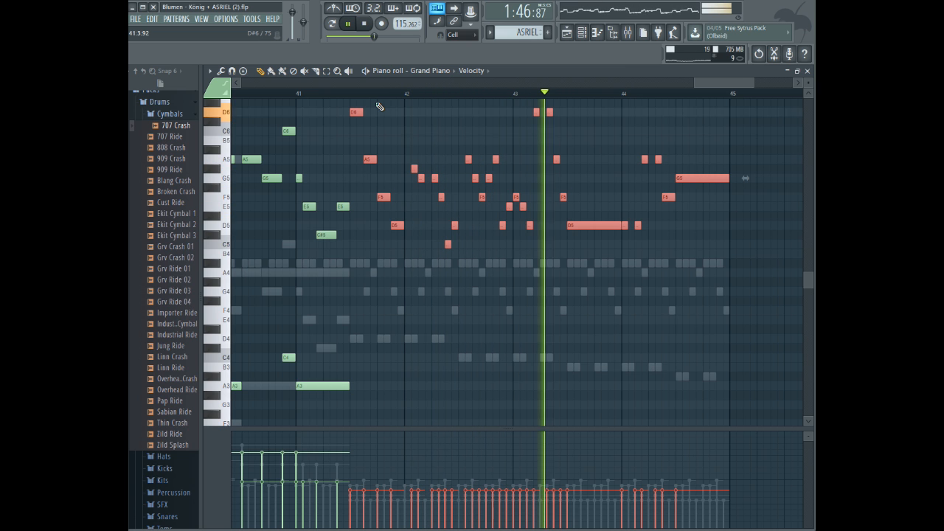
left_click(350, 24)
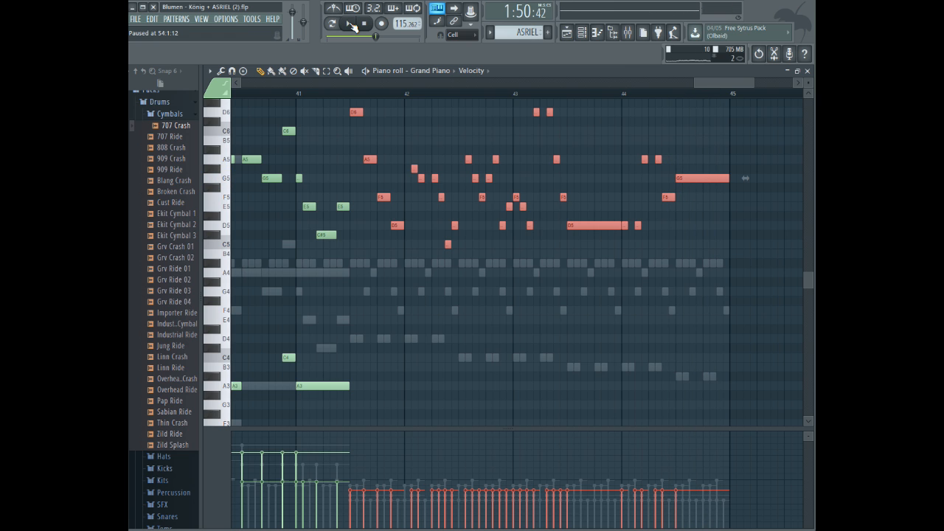
left_click(363, 23)
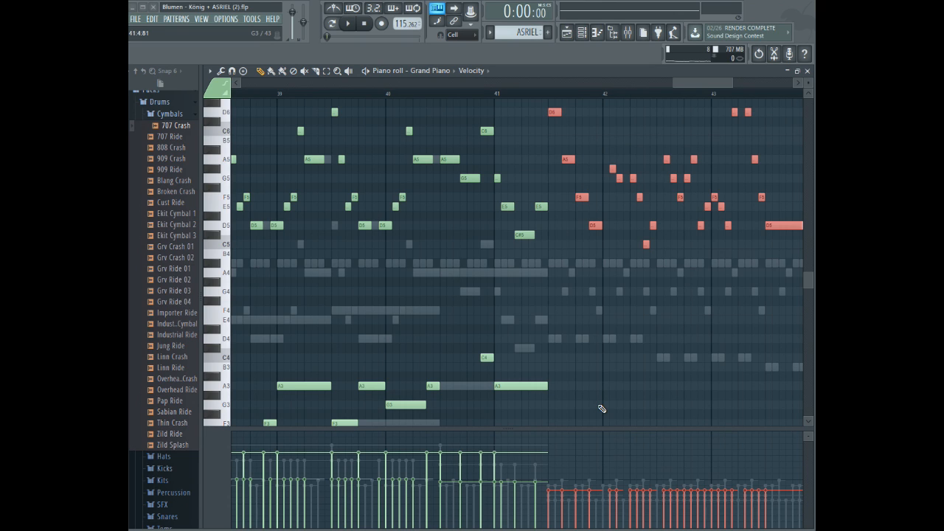
- Place a one-bar A#4 note on Crash 2 at beat 3 of bar 41, matching the earlier long crash note, and play it back
left_click(424, 71)
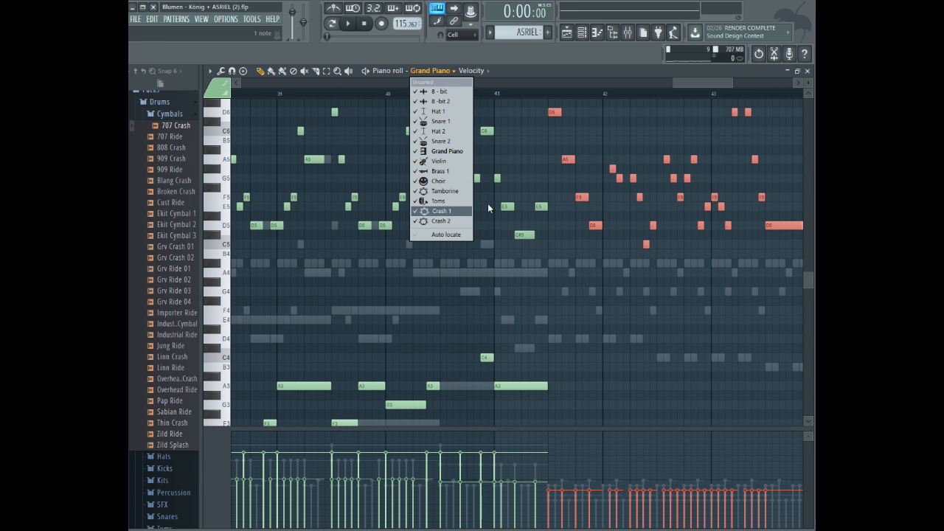
left_click(436, 220)
left_click(555, 266)
left_click(554, 263)
left_click(528, 93)
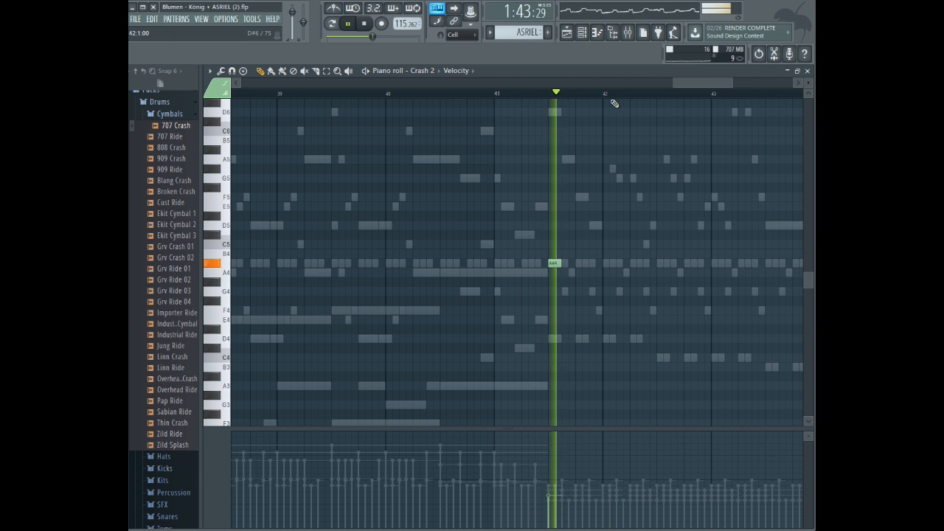
key("space")
left_click(663, 84)
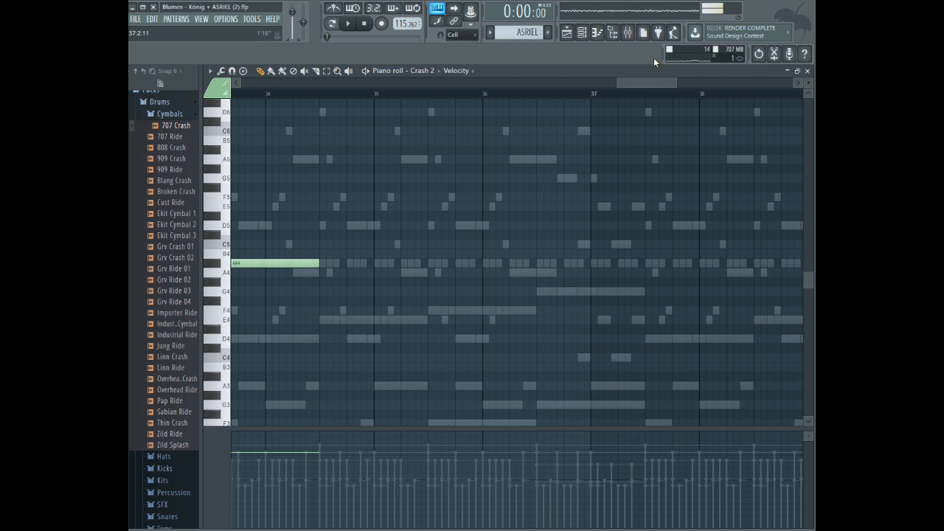
left_click_drag(648, 85, 717, 82)
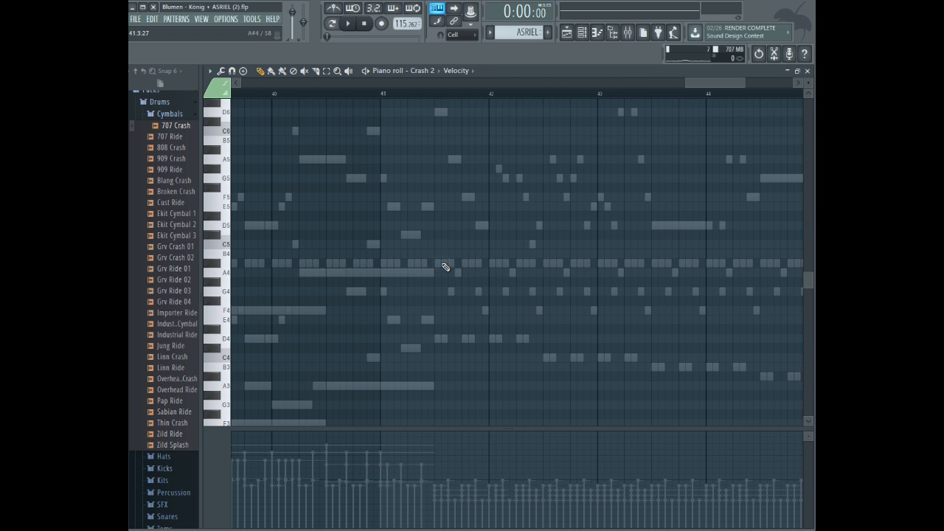
left_click(439, 264)
left_click(397, 94)
key("space")
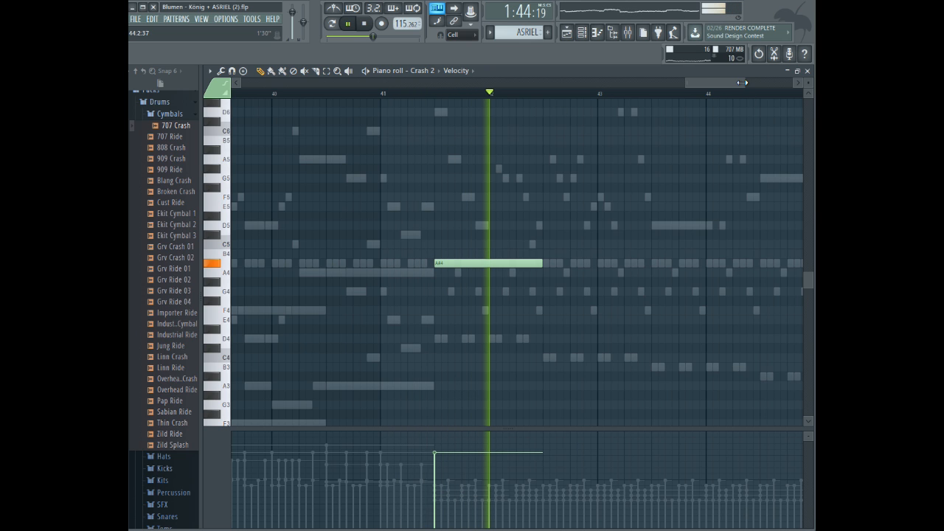
- Listen through to the end of the passage, check the Choir channel, and return to the Grand Piano channel at bar 41
left_click_drag(730, 82, 743, 63)
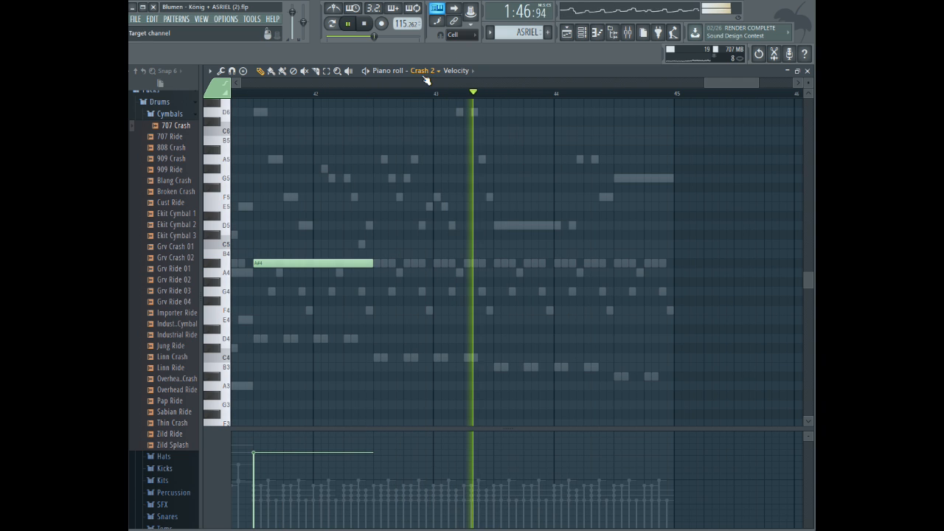
left_click(424, 73)
left_click(443, 181)
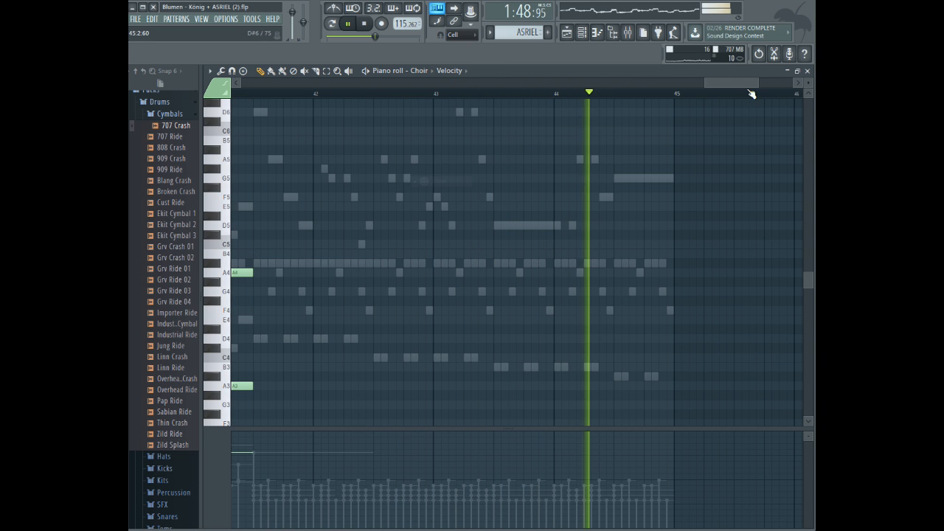
left_click(418, 71)
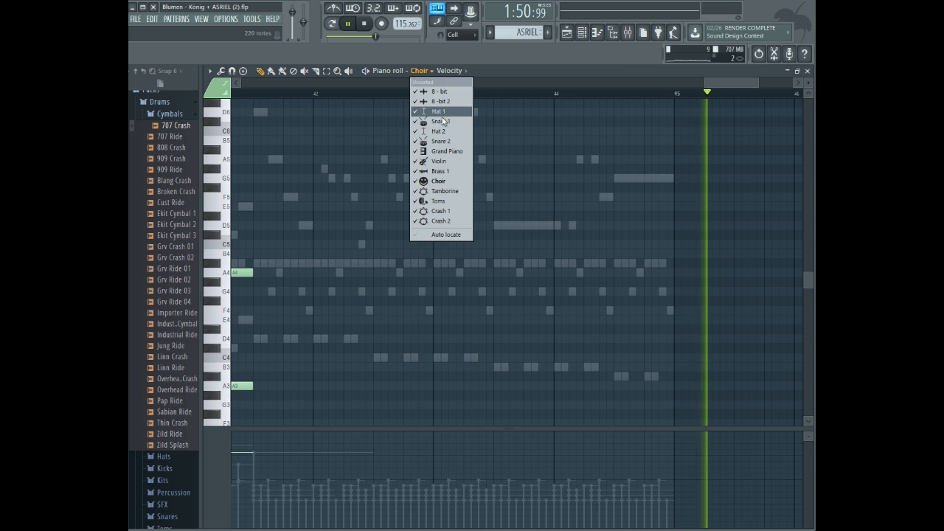
left_click(446, 152)
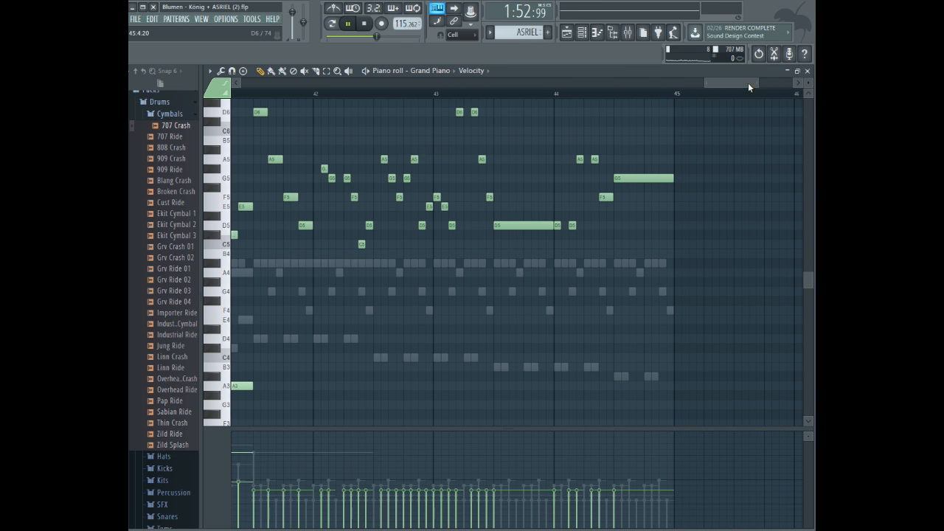
left_click_drag(753, 77, 683, 98)
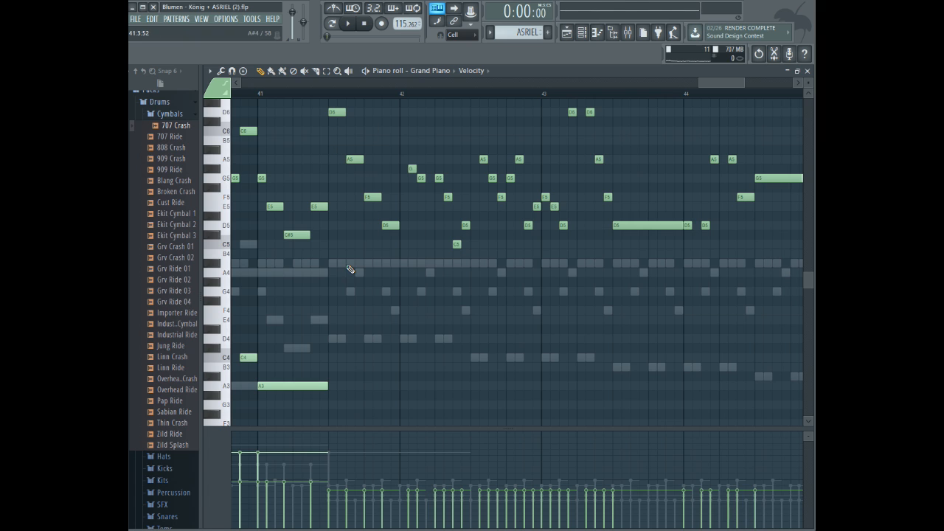
key("space")
- Add a two-beat D4 bass note on Grand Piano at beat 3 of bar 41 and raise its velocity
left_click(343, 301)
left_click_drag(338, 303, 342, 339)
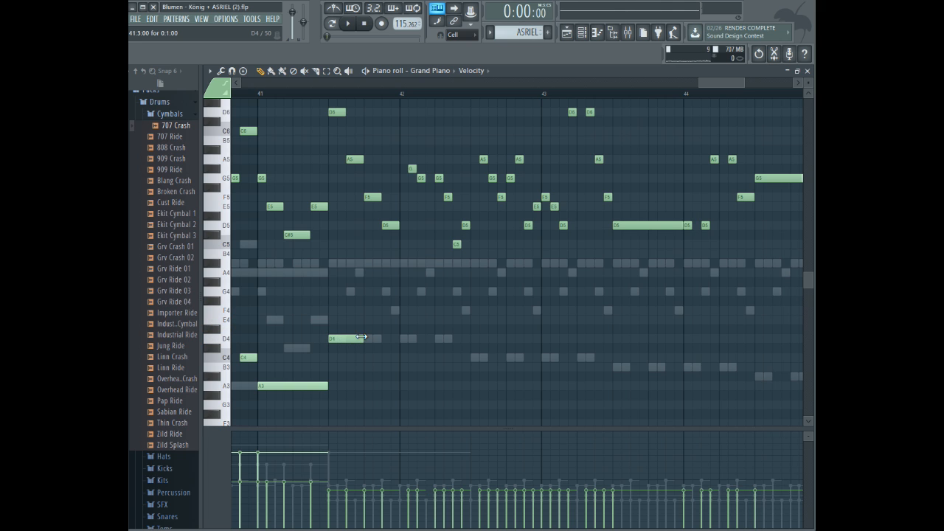
left_click(348, 328)
double_click(347, 338)
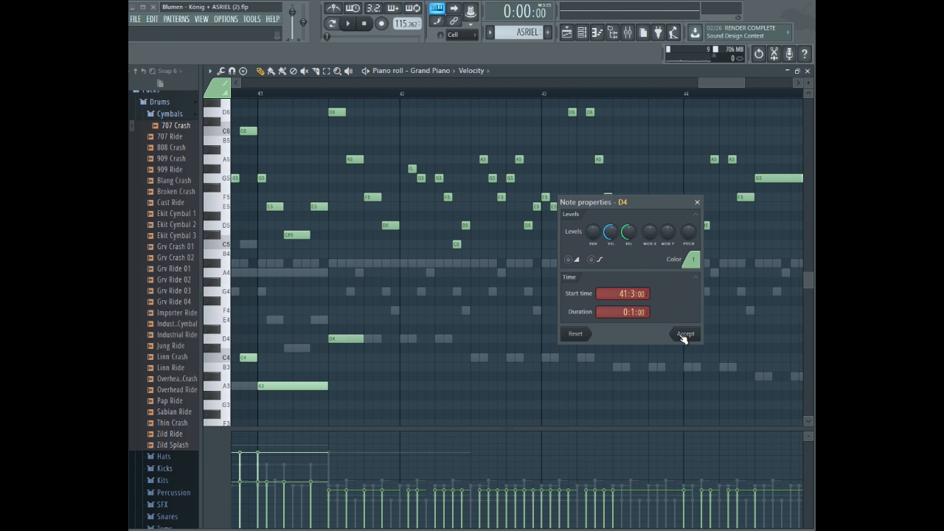
left_click(684, 334)
left_click_drag(307, 94, 351, 94)
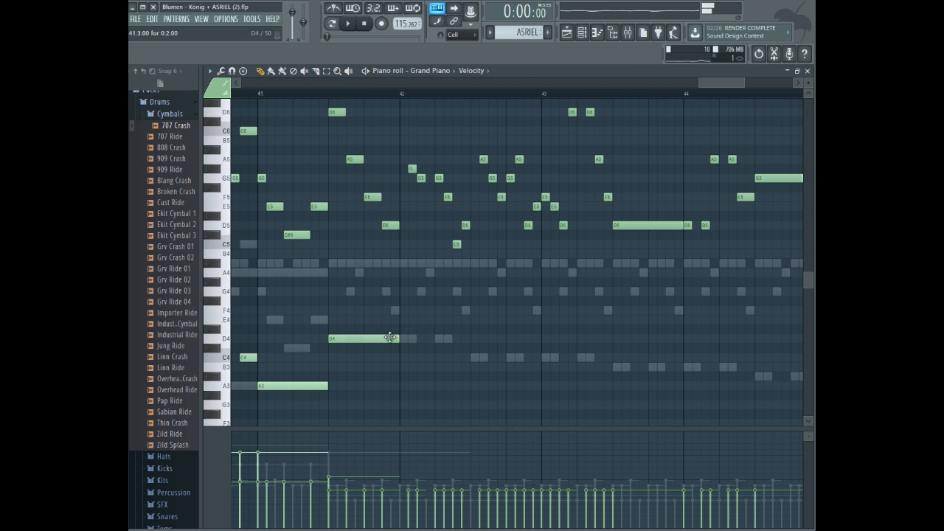
- Add half-beat A3 and C4 notes from the start of bar 42, followed by a two-beat D4 at beat 2
left_click(404, 384)
double_click(408, 382)
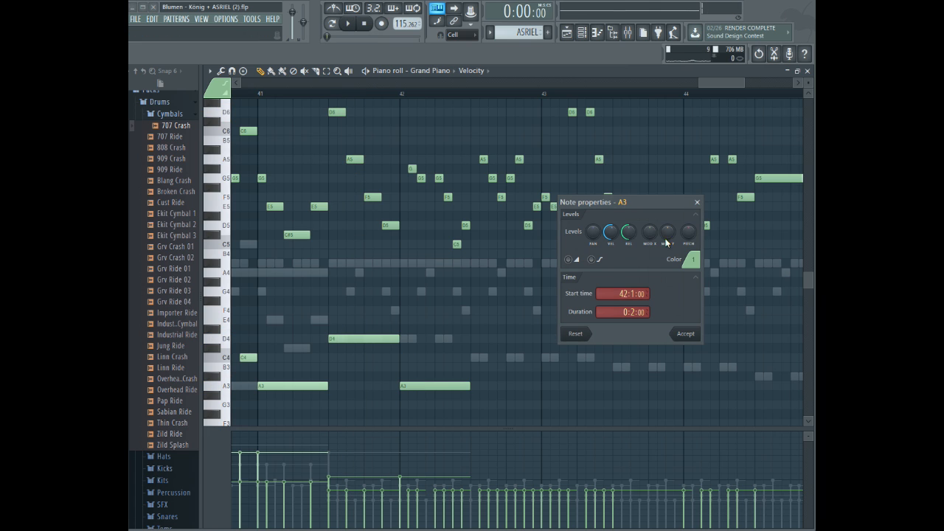
left_click(699, 204)
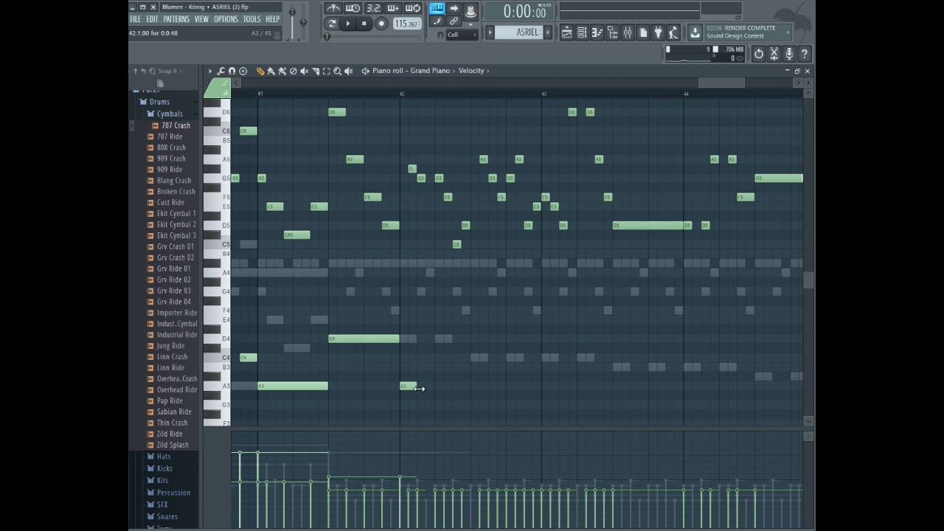
left_click(422, 365)
left_click_drag(421, 366, 422, 354)
left_click(368, 329)
left_click(443, 339)
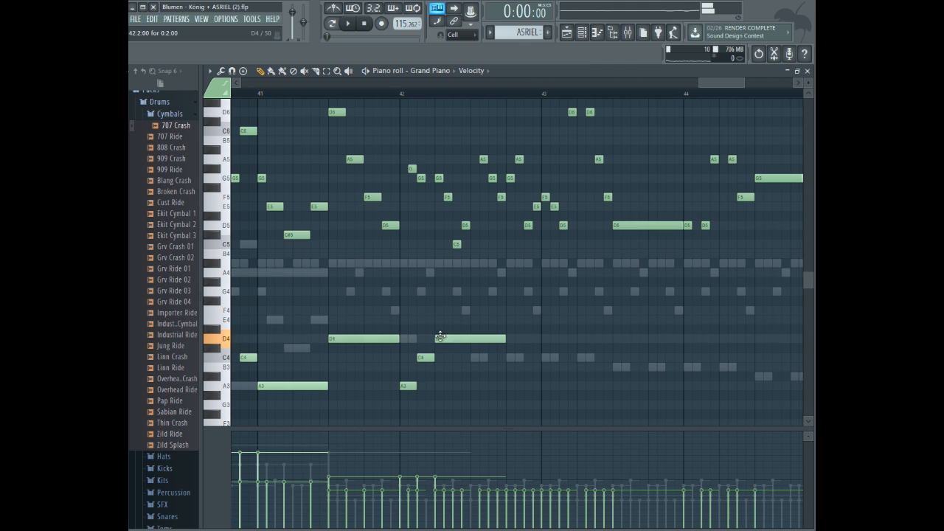
- Shift the A3, C4 and D4 notes in bar 42 one beat later, lengthen the preceding D4 to three beats, and play back
left_click(322, 92)
key("space")
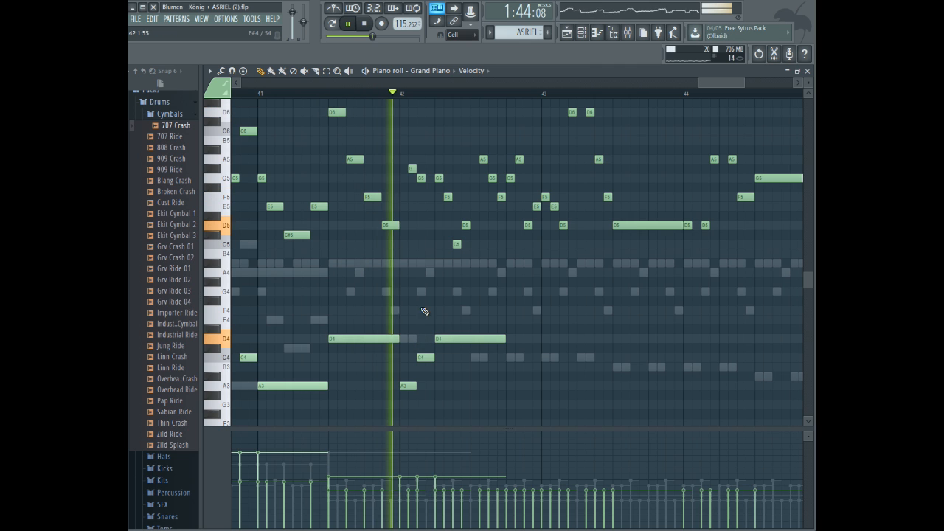
key("space")
left_click_drag(408, 385, 460, 331)
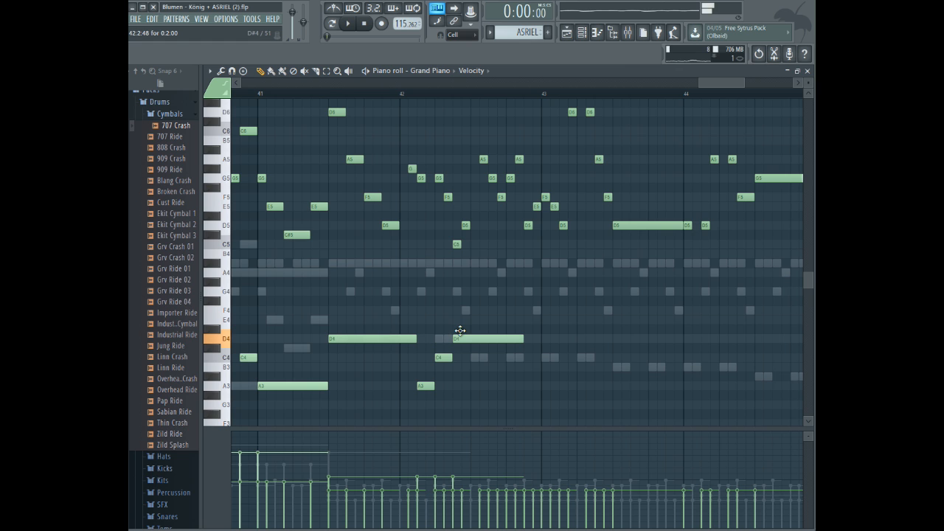
key("space")
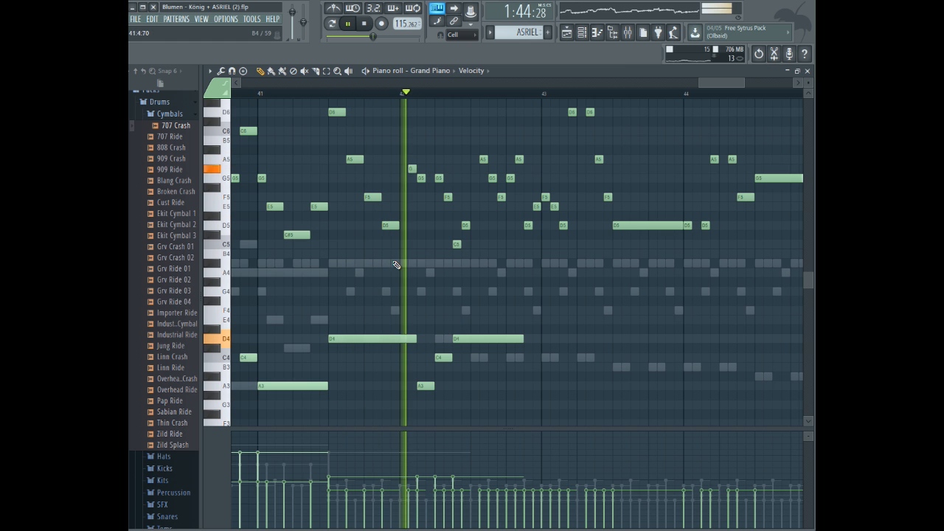
key("space")
left_click_drag(431, 385, 488, 337)
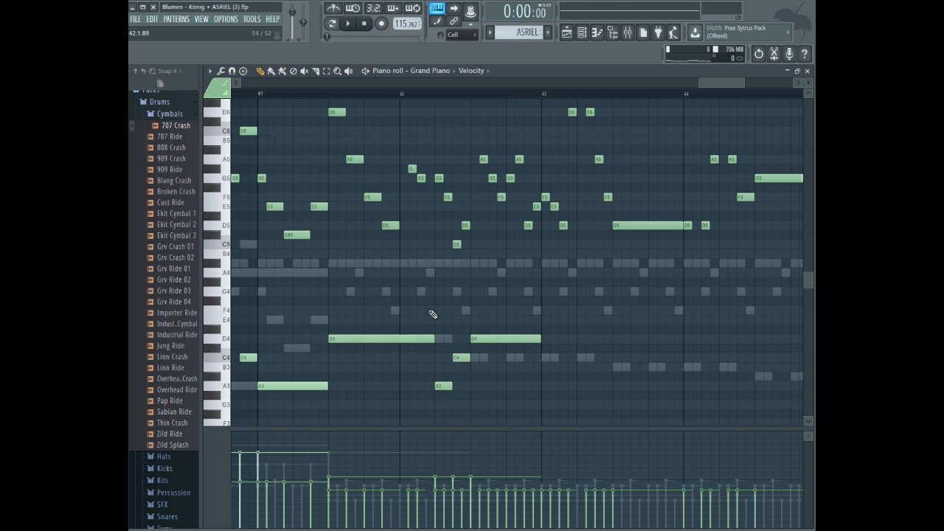
key("space")
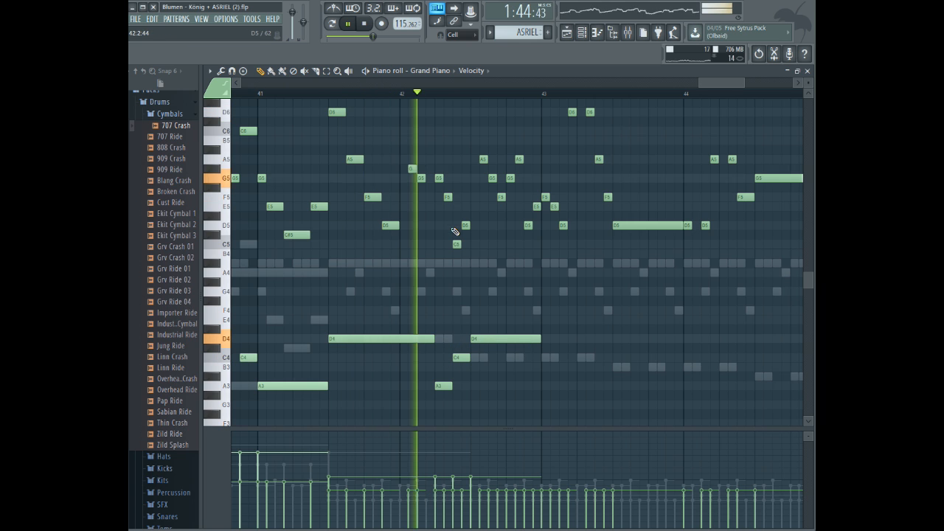
key("space")
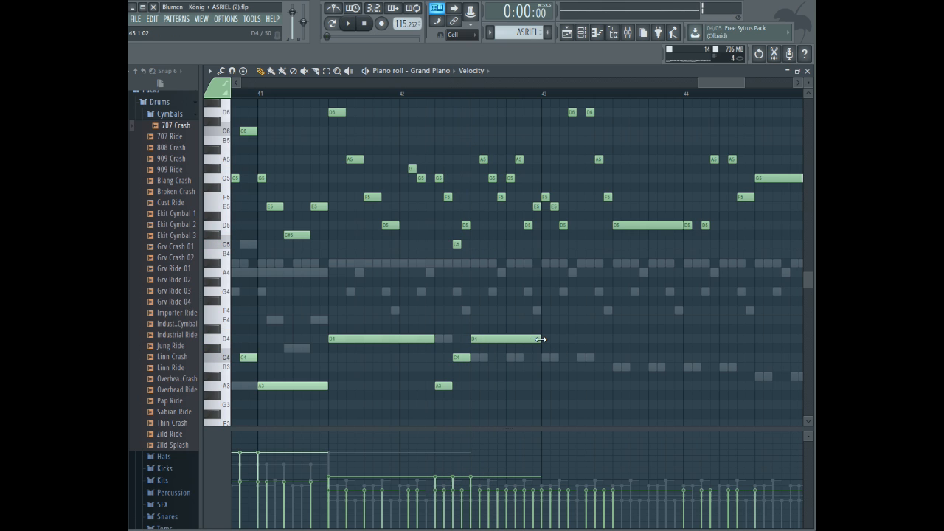
- Shorten the second D4 by half a beat, add F4, G4, F4 and E4 after it into bar 43, and play back
left_click_drag(526, 303, 524, 318)
left_click(582, 320)
key("space")
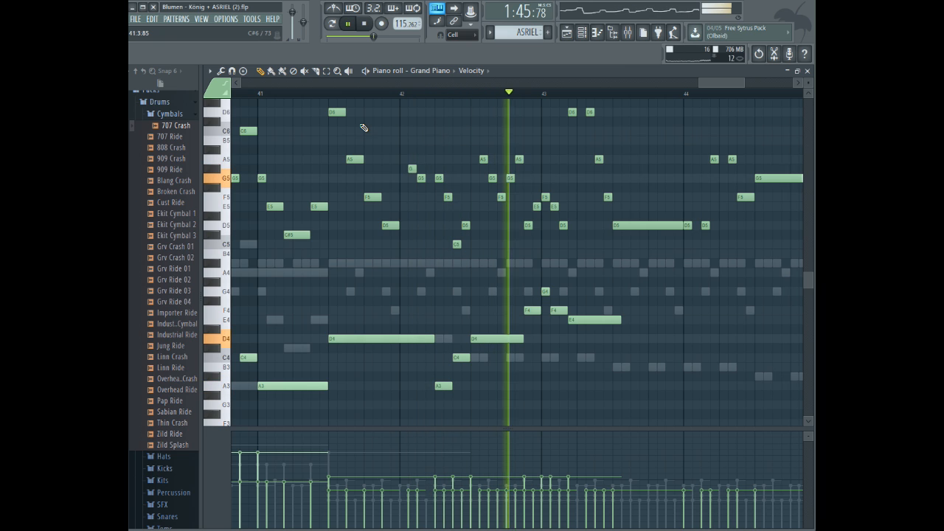
key("space")
- Try starting the E4 at beat 2 of bar 43 with the preceding F4 extended up to it, and play back
right_click(581, 318)
left_click(583, 320)
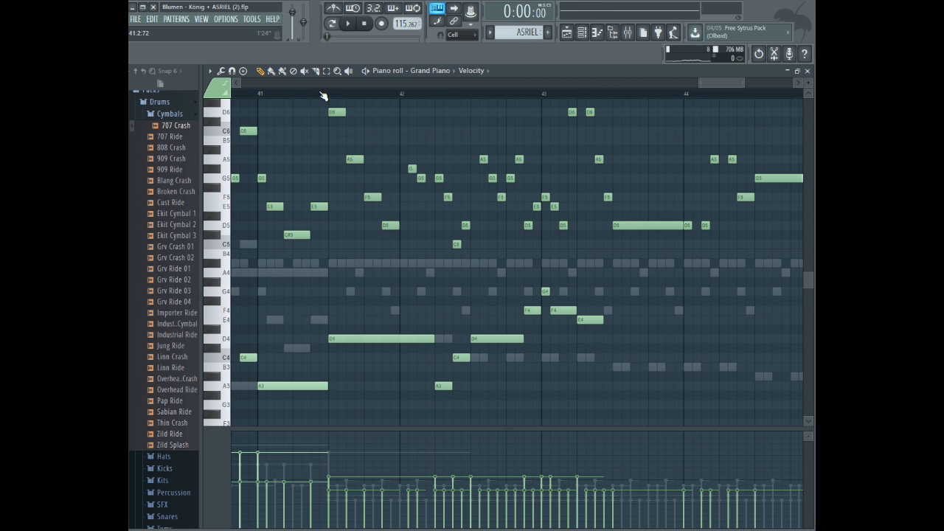
left_click(323, 96)
key("space")
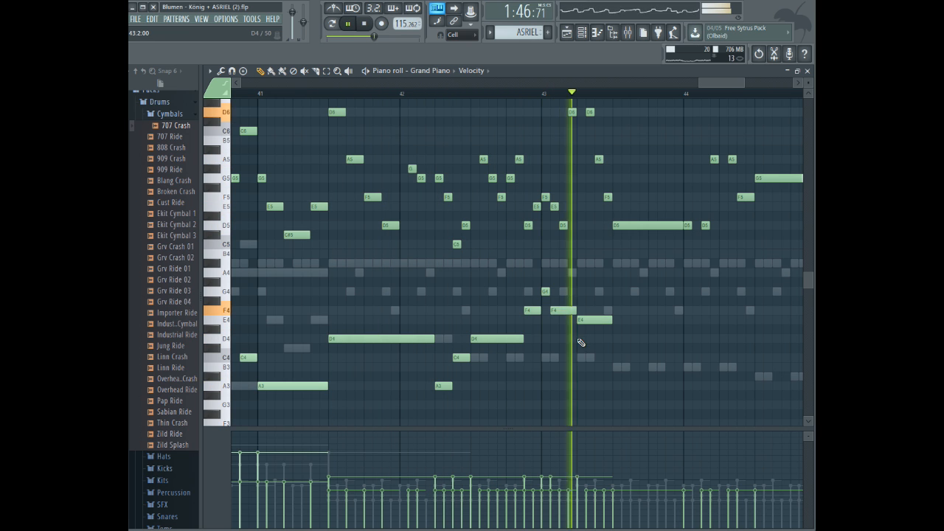
key("space")
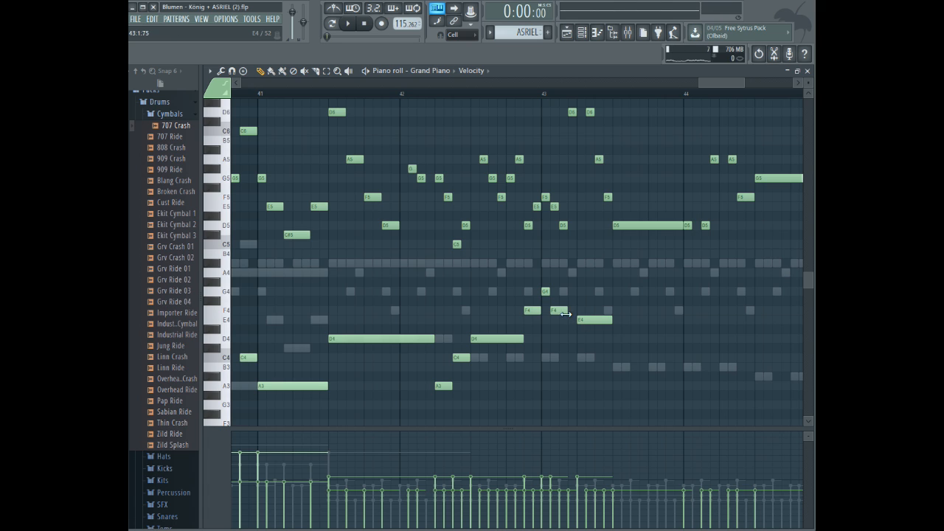
- Place a shorter E4 directly after the half-beat F4 in bar 43, add a half-beat F4 following it, and play back
left_click_drag(583, 328, 576, 320)
right_click(592, 321)
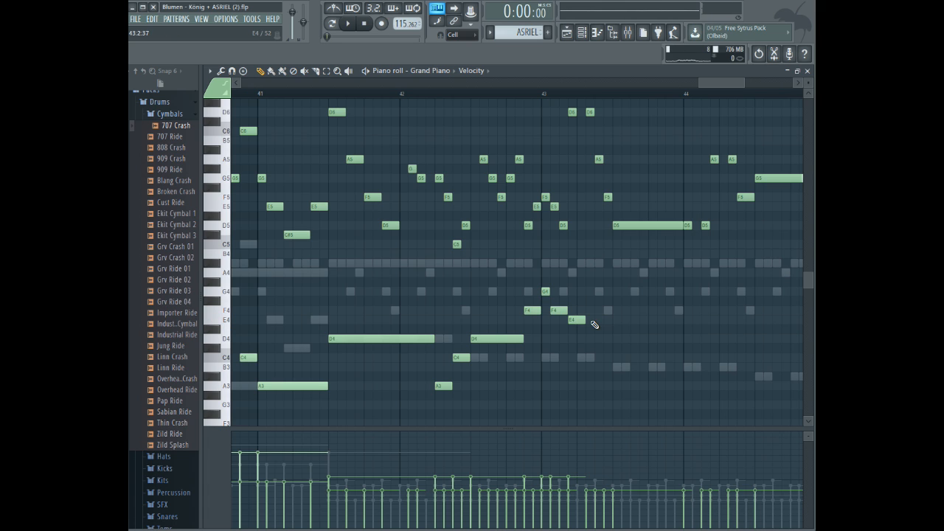
left_click(596, 311)
key("space")
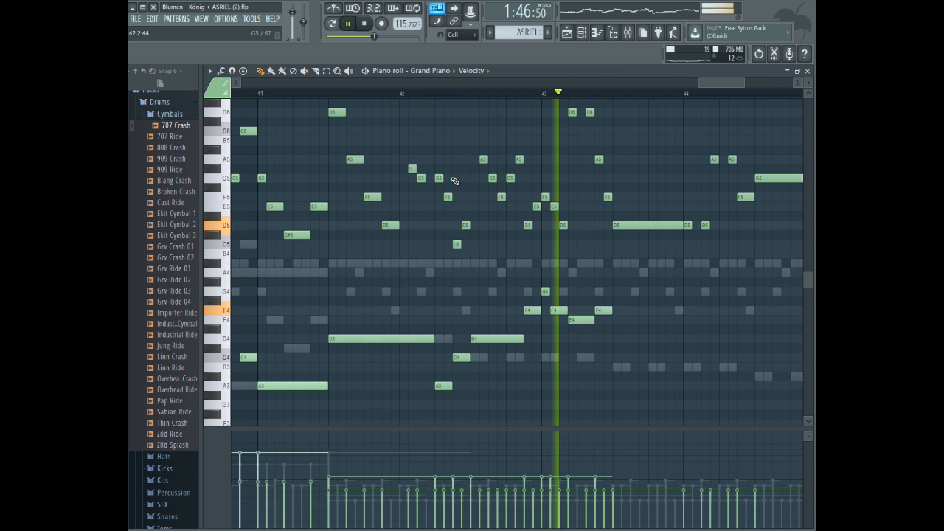
key("space")
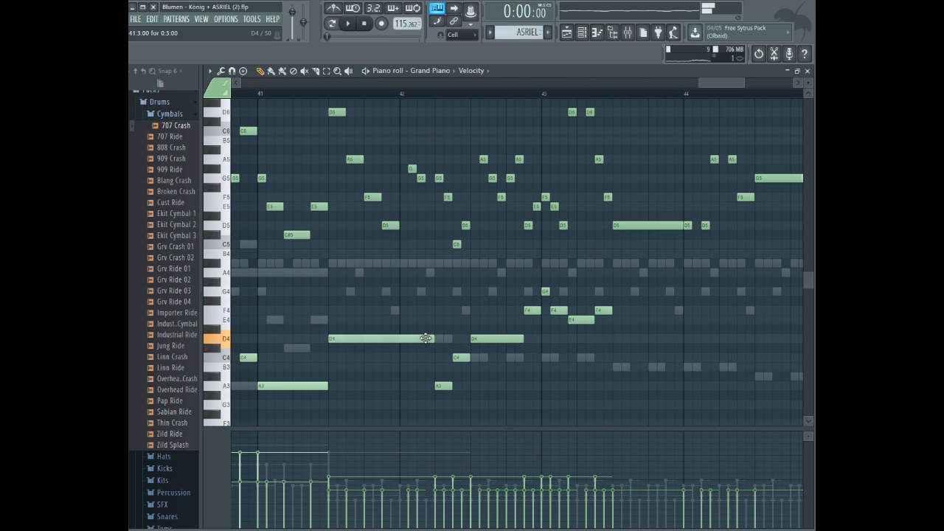
- Add a two-beat D4 from beat 3 of bar 43, followed by two A3 notes at the start of bar 44
left_click(616, 339)
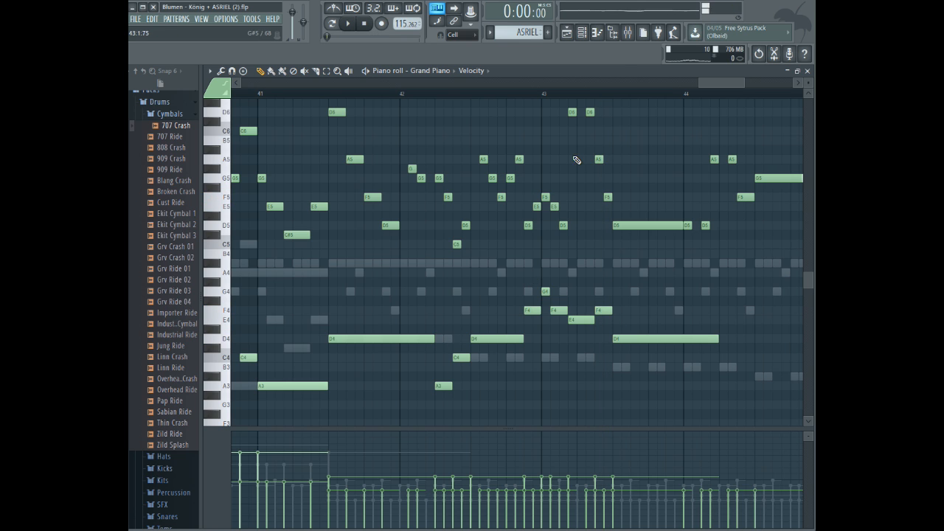
left_click_drag(709, 87, 723, 82)
left_click(514, 367)
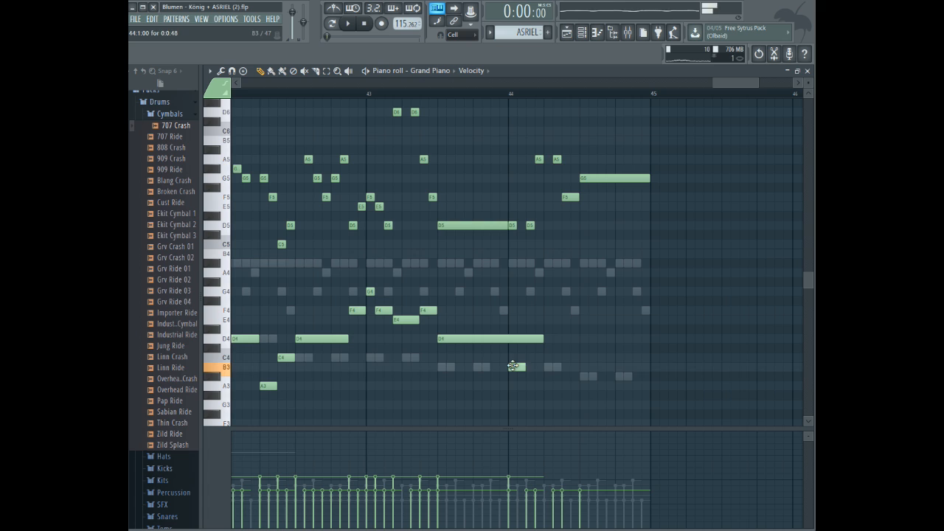
left_click_drag(516, 368, 522, 388)
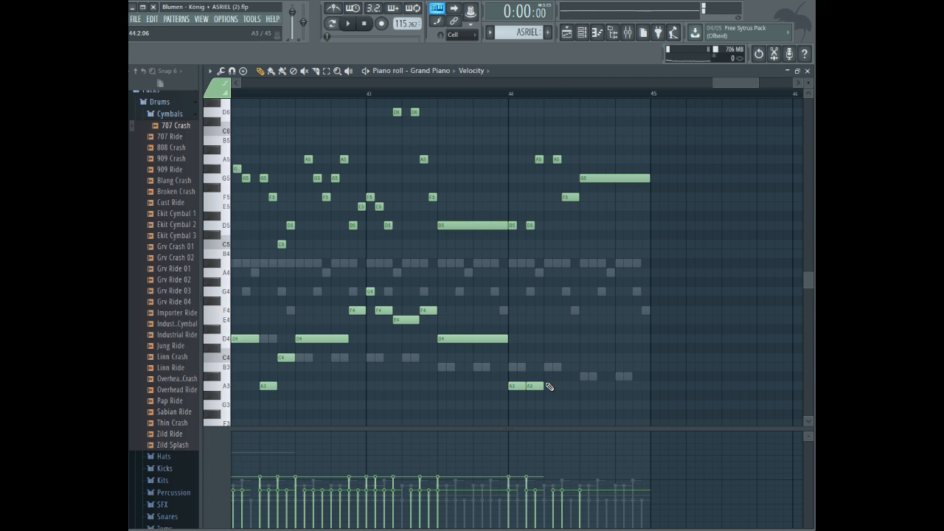
left_click(549, 386)
right_click(548, 390)
- Complete bar 44 of the bass line with two C4 notes, a half-beat F4 and a two-beat E4
left_click(543, 357)
left_click_drag(567, 292, 564, 311)
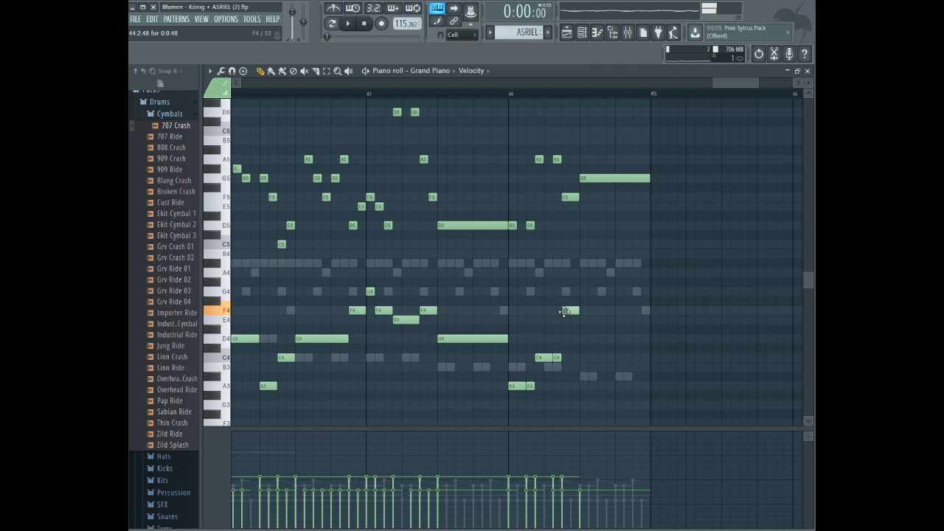
left_click(584, 320)
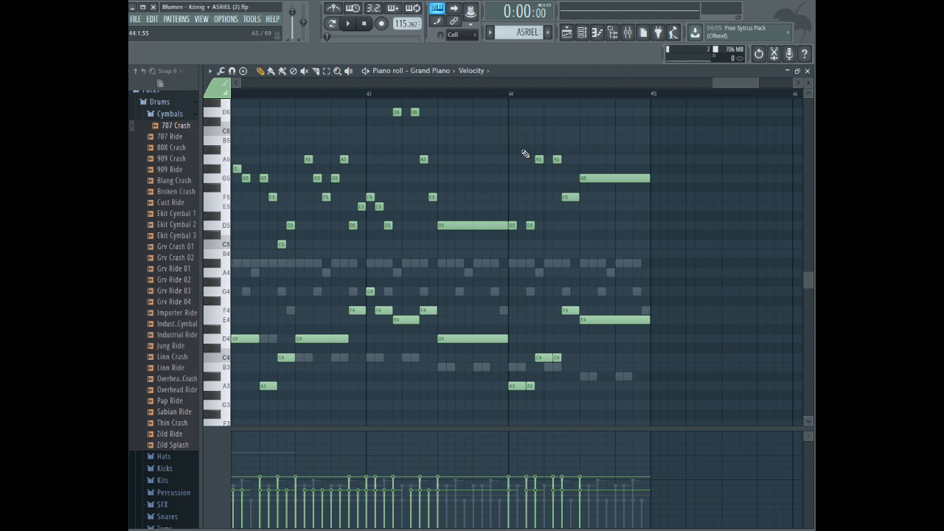
- Shorten the first A3 and first C4 in bar 44 to a quarter beat, and play back the ending
key("space")
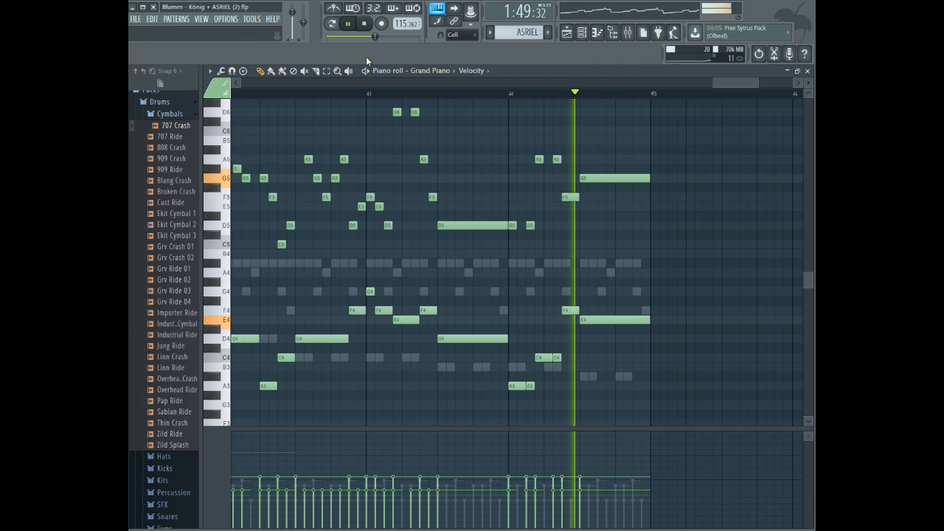
key("space")
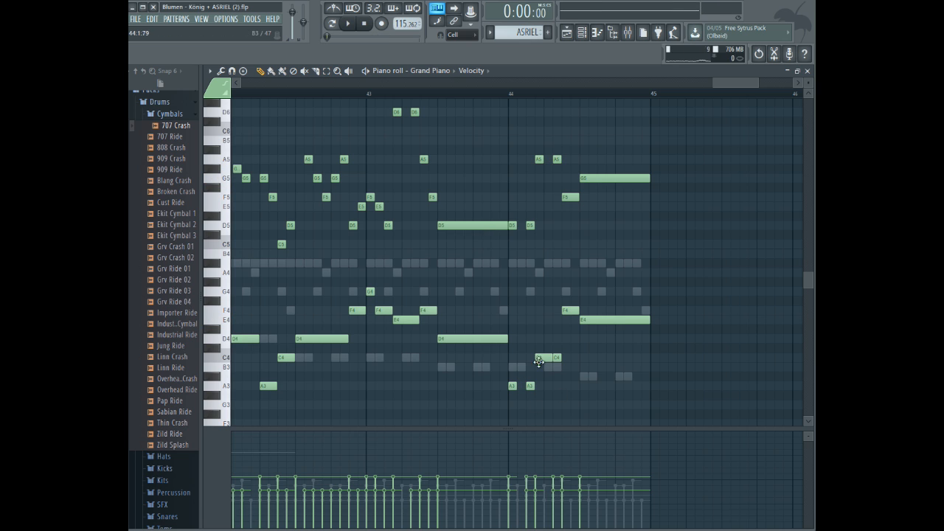
left_click(507, 94)
key("space")
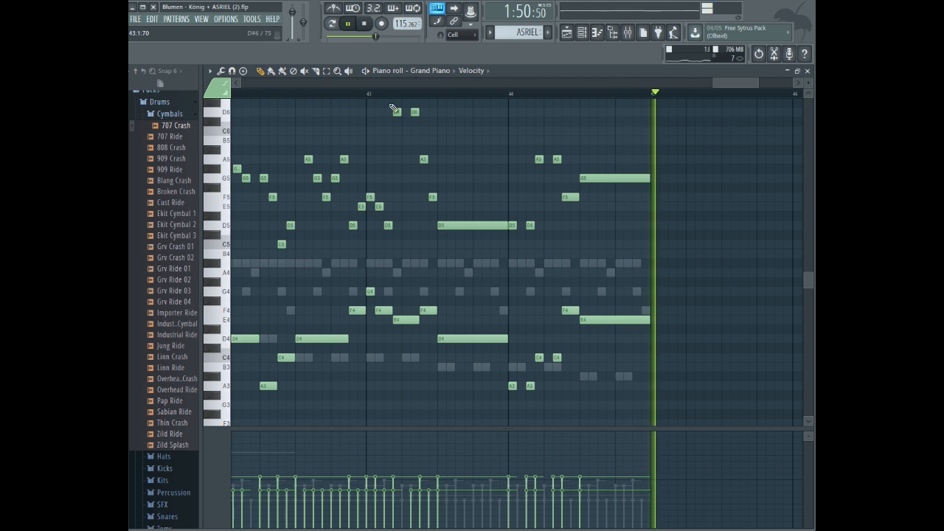
key("space")
- Copy the Grand Piano bass line from beat 3 of bar 41 through bar 44 into the Choir channel, and play back
left_click_drag(359, 344, 404, 371)
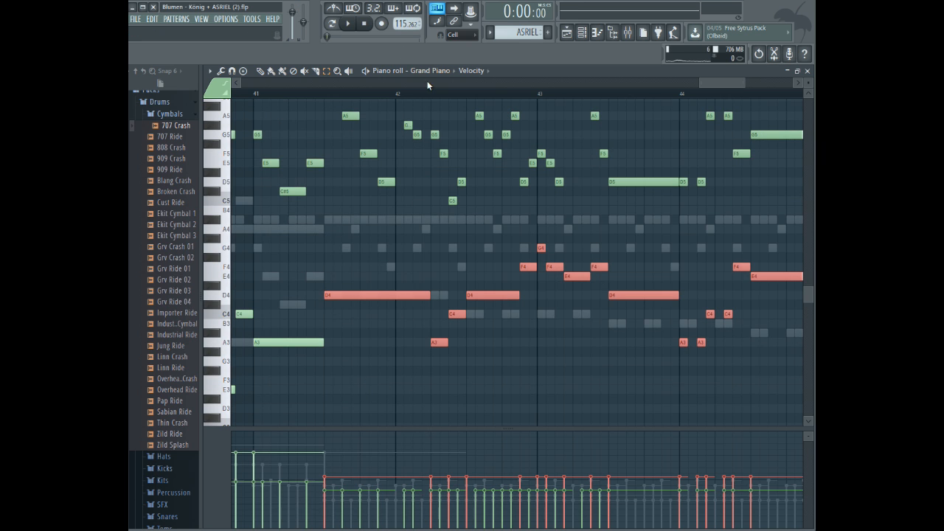
left_click(431, 71)
left_click(443, 181)
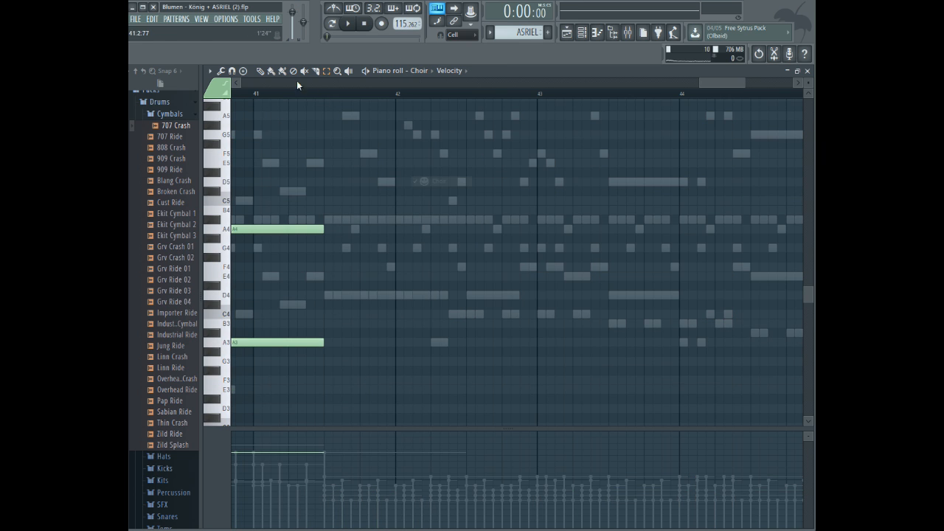
key("space")
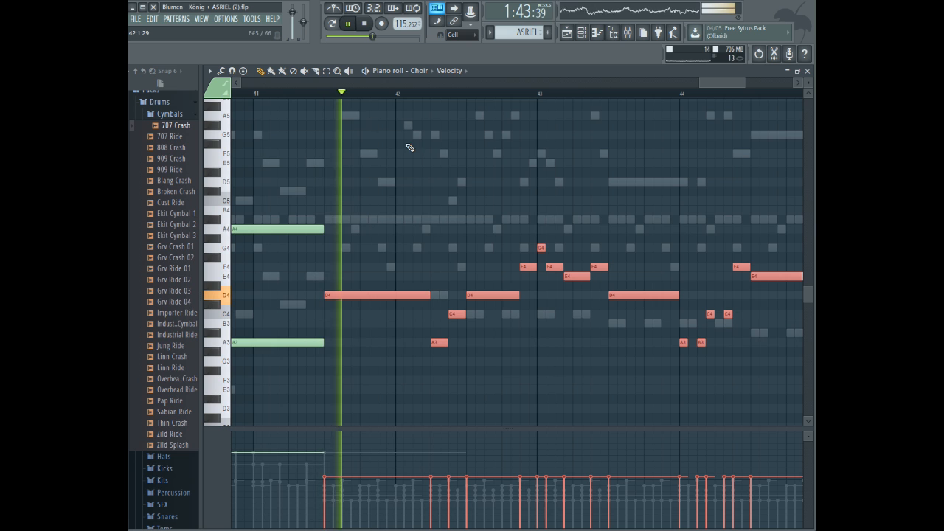
- Raise the volume level of the copied Choir notes in two passes until it matches the earlier Choir notes
double_click(398, 297)
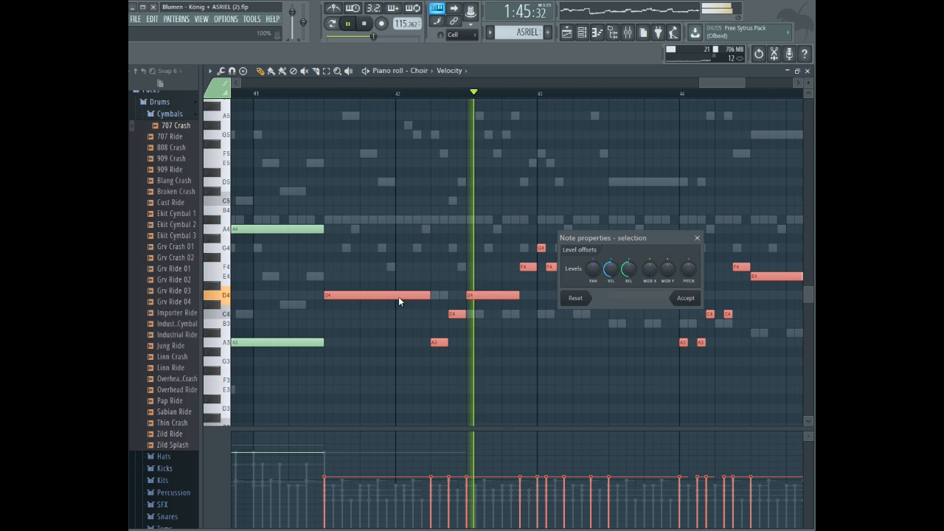
left_click(686, 298)
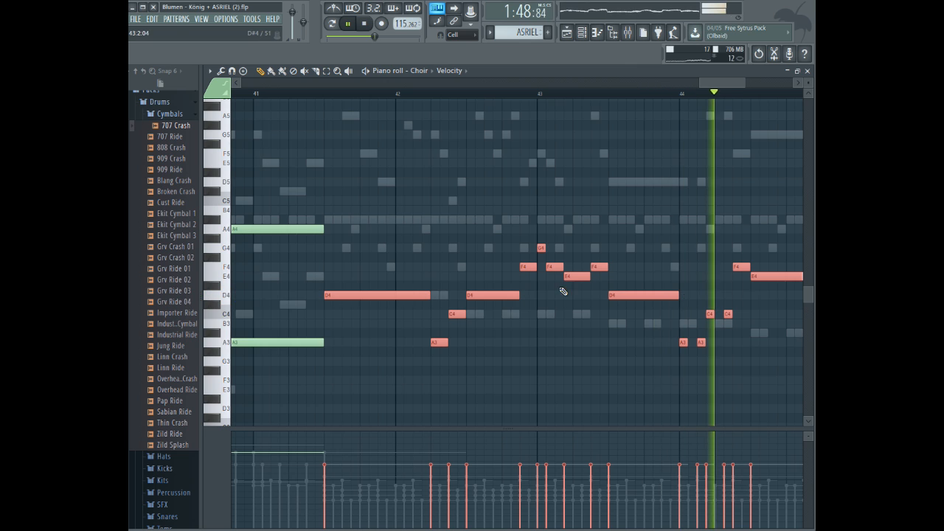
double_click(395, 295)
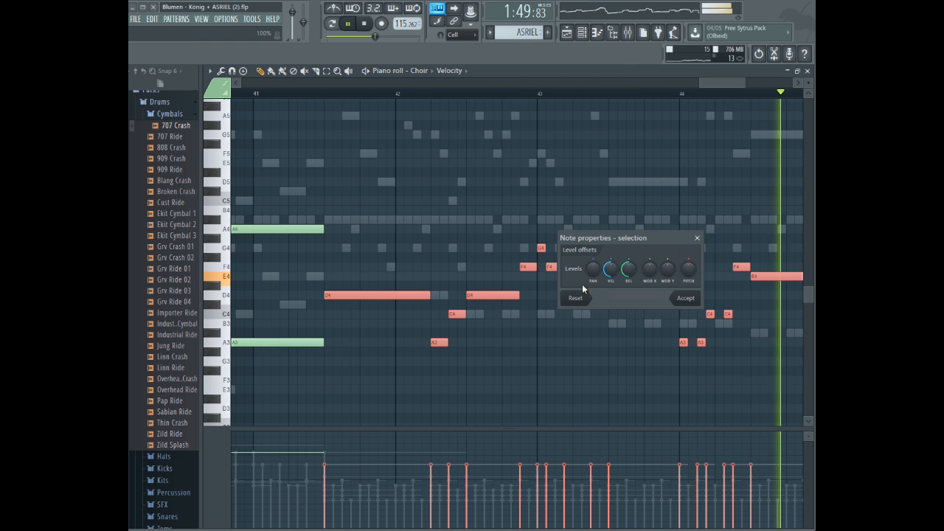
left_click(687, 299)
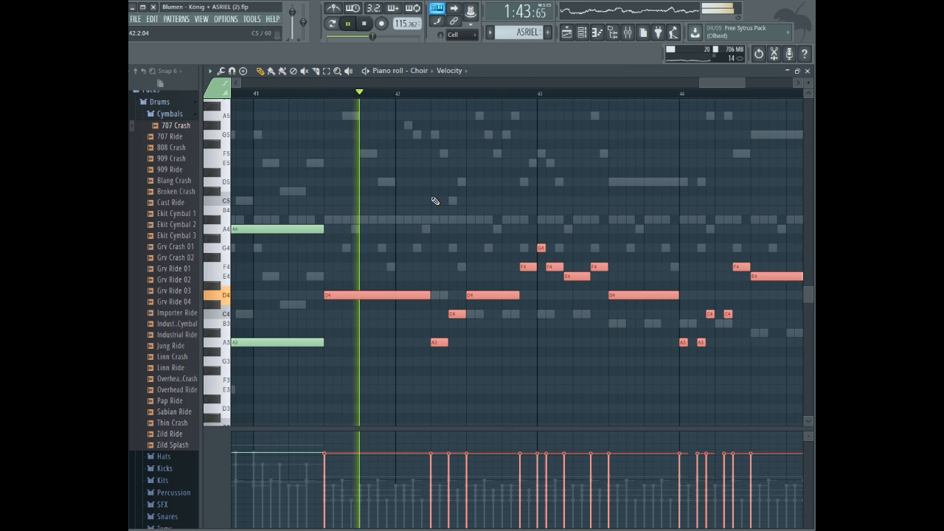
- Try doubling the copied Choir line one octave lower, and play it back
scroll(432, 205, "down", 3)
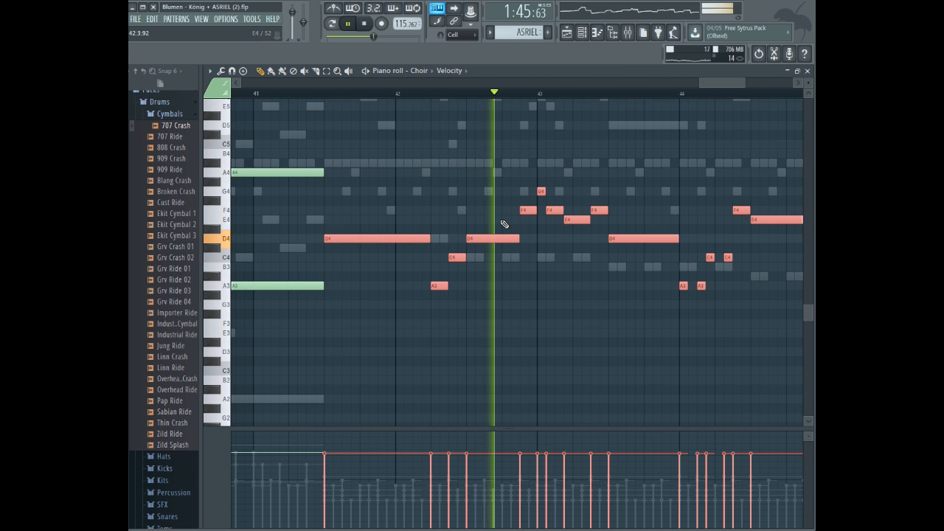
mouse_move(383, 237)
left_mouse_down()
mouse_move(390, 234)
mouse_move(383, 362)
left_mouse_up()
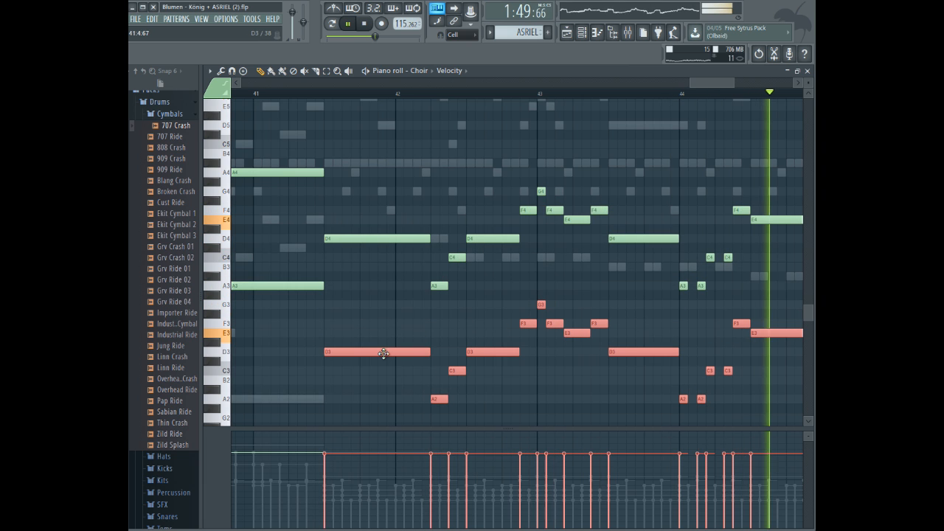
left_click(331, 95)
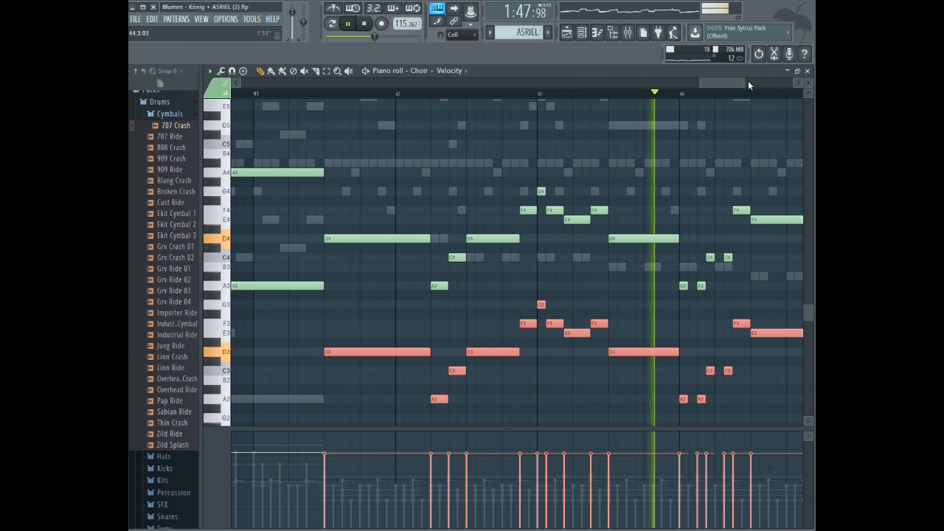
left_click(306, 94)
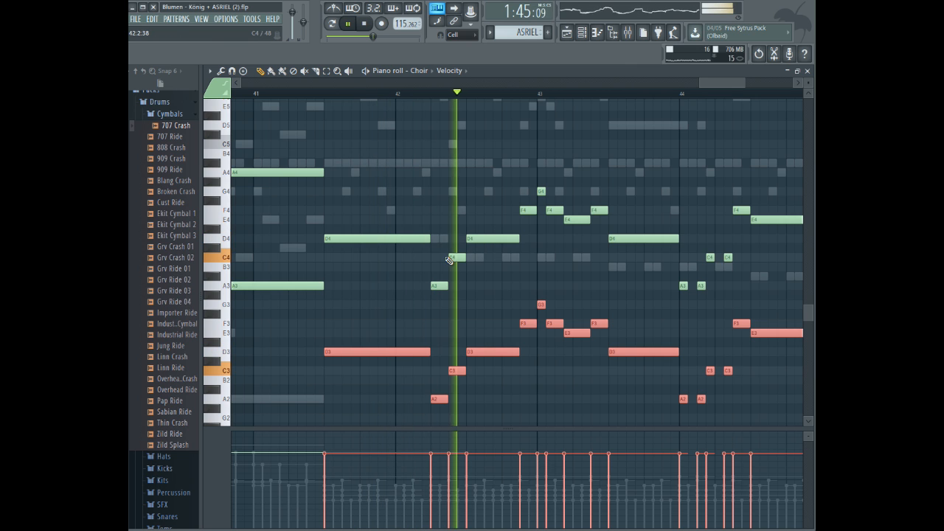
key("Delete")
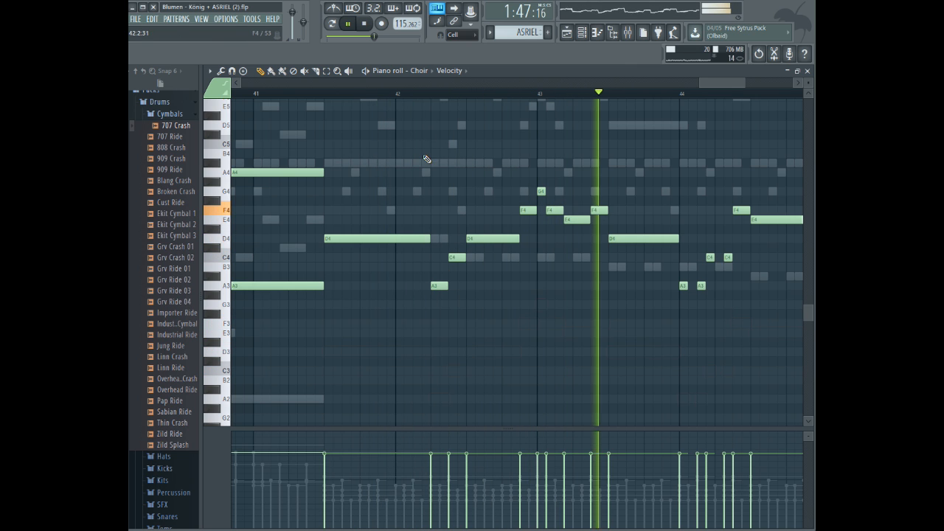
- Add a half-beat G5, a half-beat F5 and a quarter-beat G5 at the start of bar 45 in the 8 - bit channel, and play back
mouse_move(725, 83)
left_mouse_down()
mouse_move(736, 80)
mouse_move(728, 82)
left_mouse_up()
key("space")
left_click(419, 70)
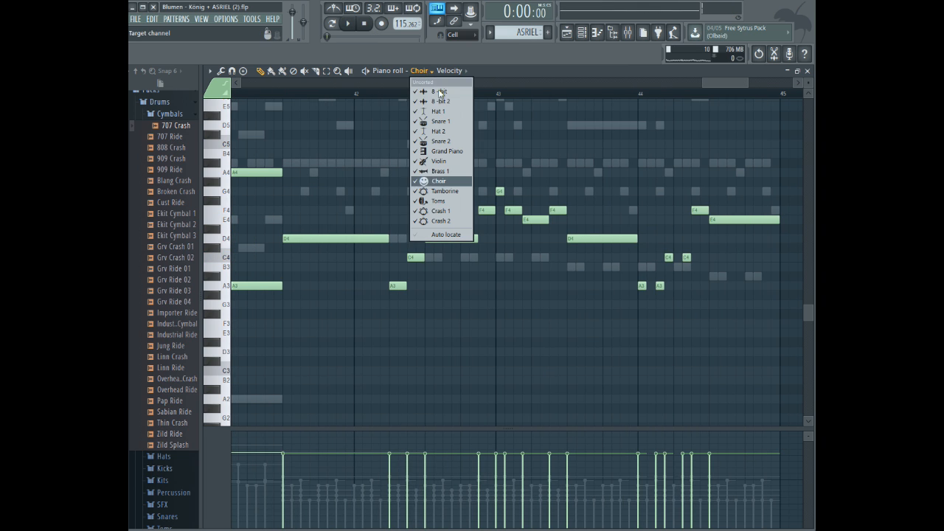
left_click(435, 90)
scroll(395, 220, "up", 5)
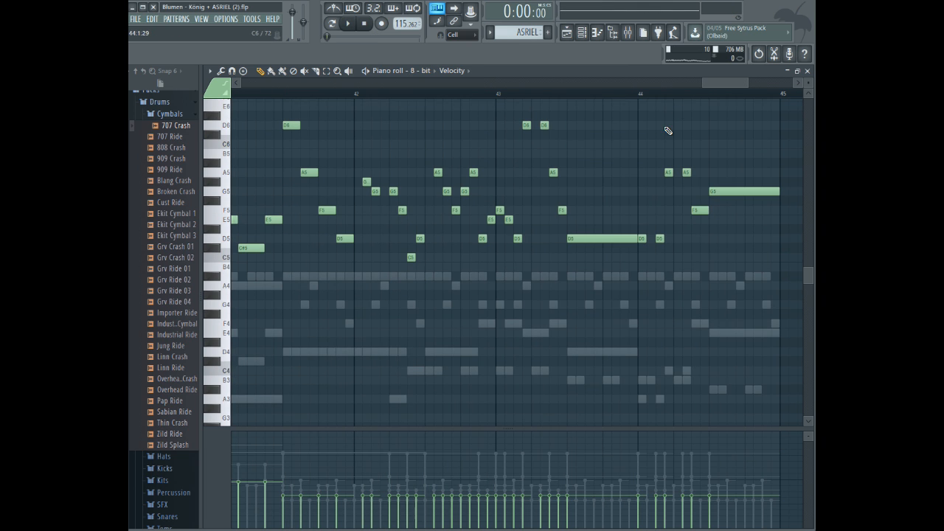
left_click_drag(715, 83, 738, 83)
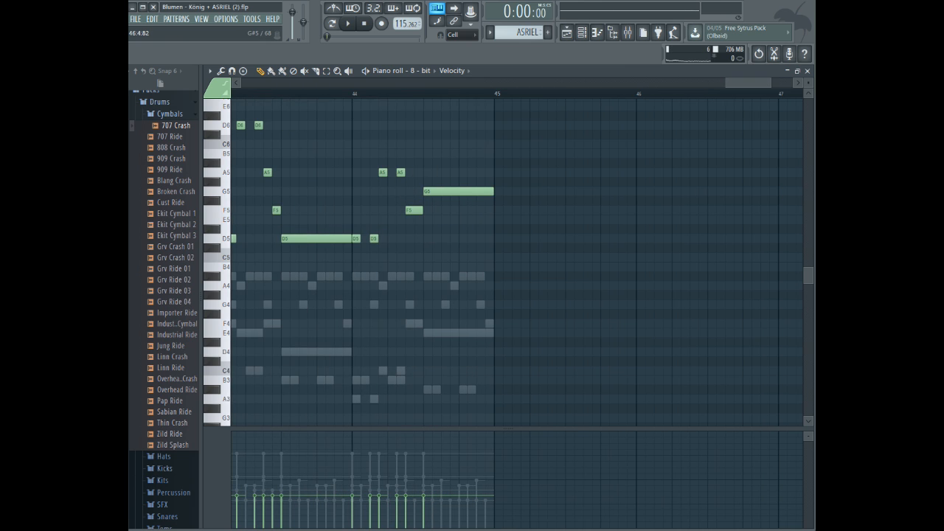
left_click_drag(501, 180, 502, 191)
left_click(518, 210)
left_click(539, 191)
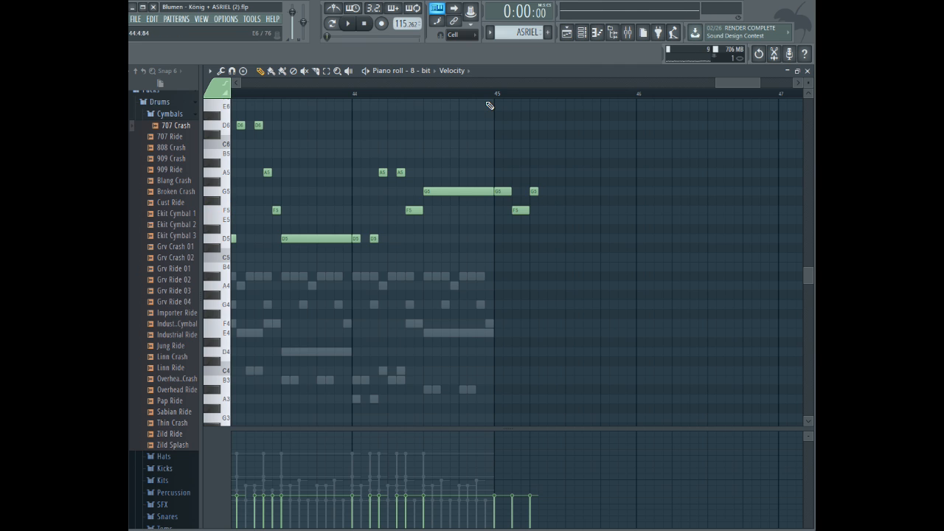
left_click(478, 95)
key("space")
key("space")
- Lengthen the G5 and F5 in bar 45 to three-quarters of a beat each, followed by the quarter-beat G5, and play back
left_click_drag(525, 210, 556, 191)
left_click(474, 96)
key("space")
right_click(542, 190)
left_click(524, 211)
right_click(538, 210)
left_click(551, 193)
left_click(487, 94)
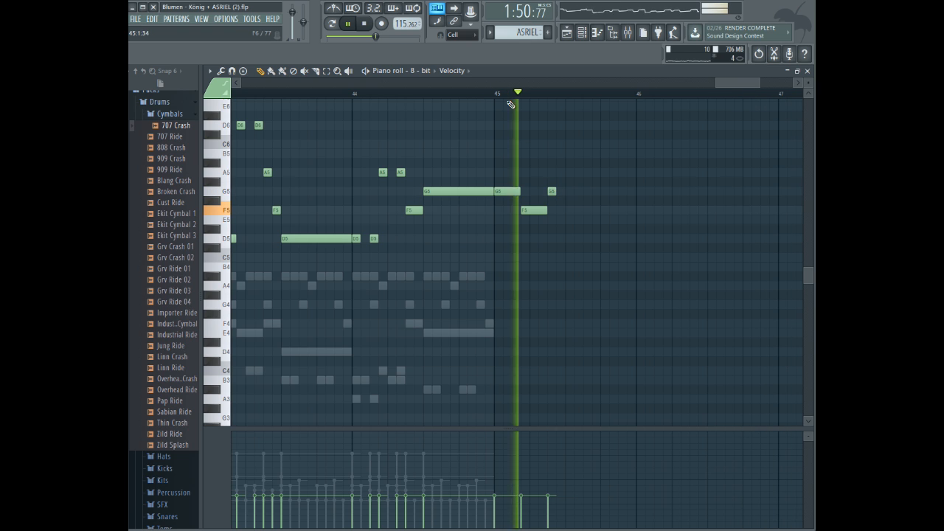
key("space")
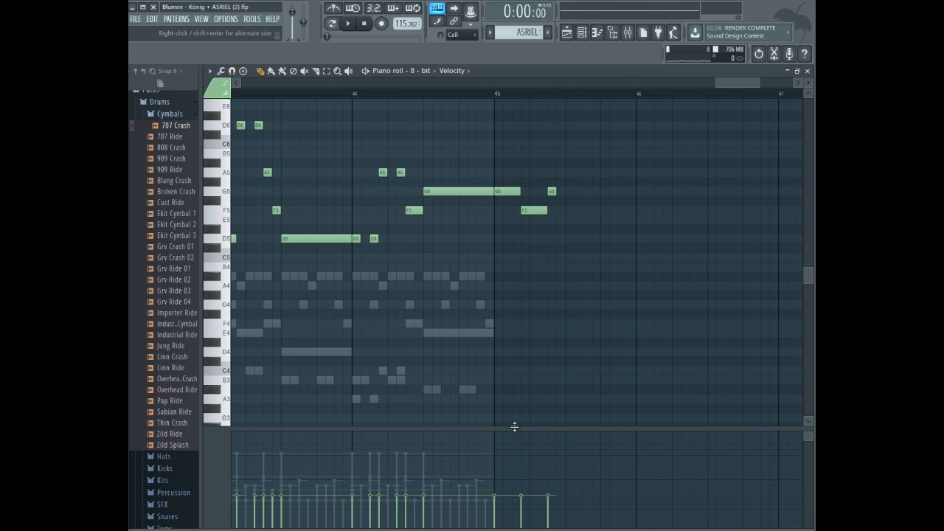
- Raise the velocities of the three bar 45 notes in ascending steps, and play back
left_click_drag(515, 427, 515, 142)
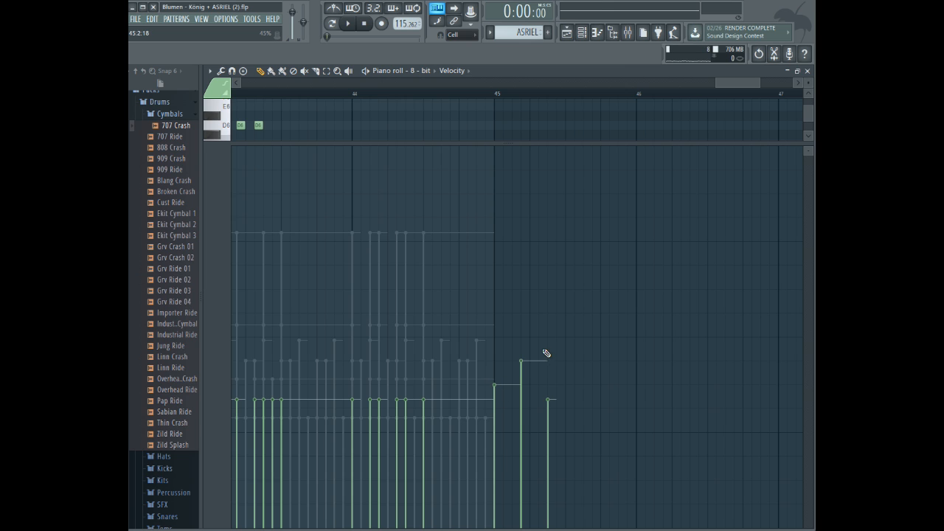
left_click(471, 94)
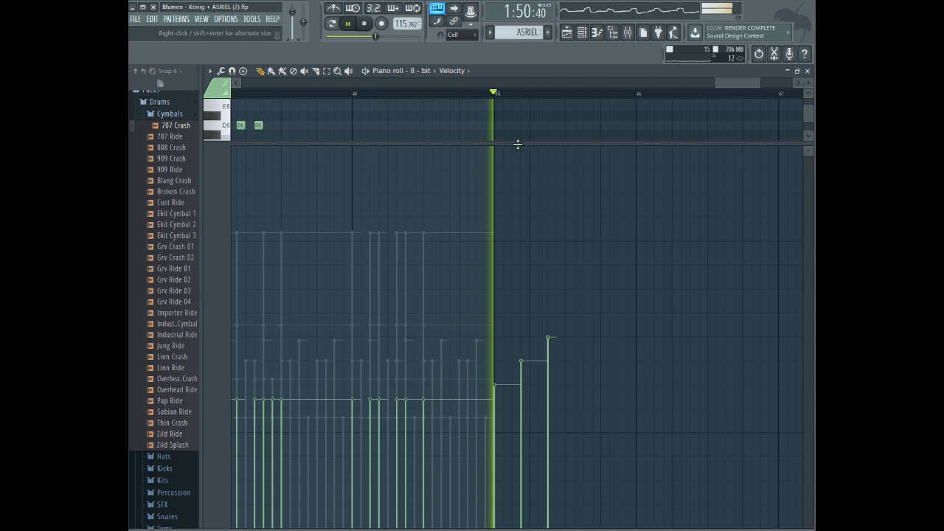
key("space")
- Add a two-beat A5 at beat 3 of bar 45 with a velocity one step above the preceding G5, and play back
left_click_drag(516, 143, 517, 310)
left_click_drag(481, 188, 491, 189)
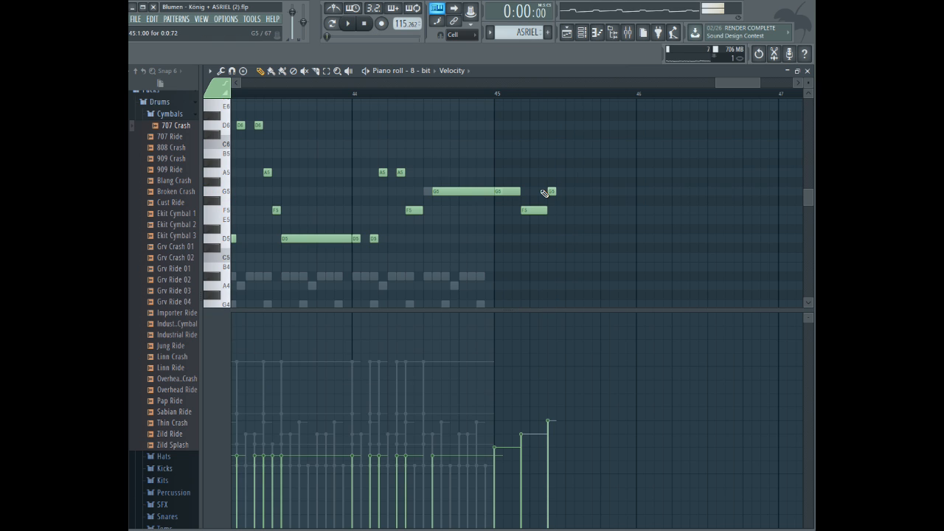
left_click(568, 173)
left_click(569, 410)
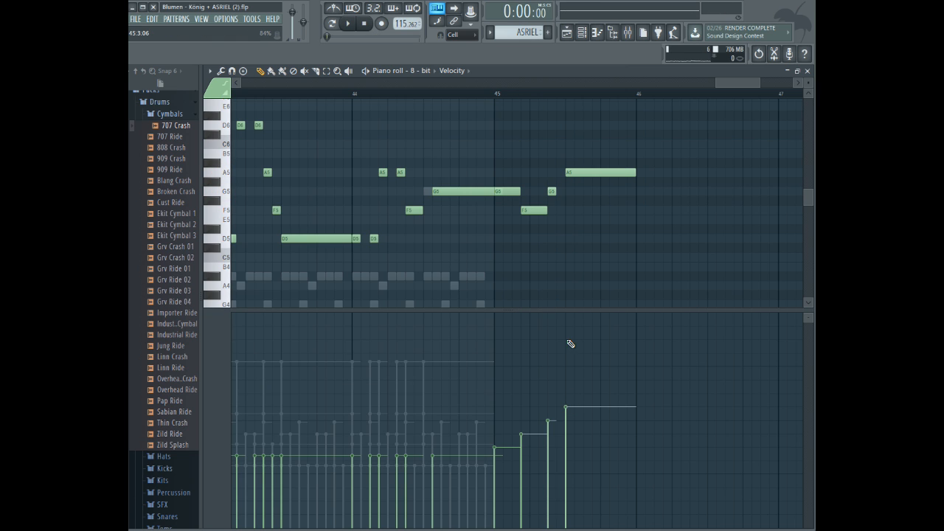
key("space")
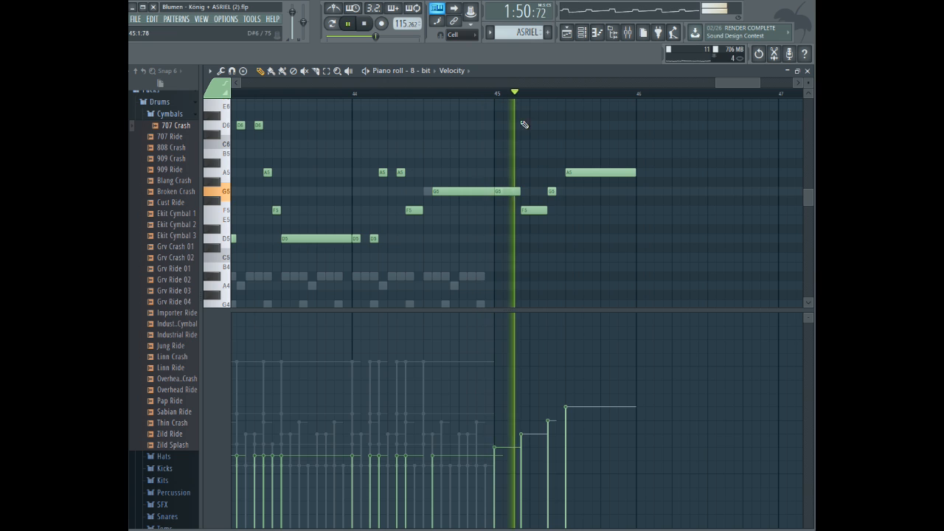
- Play back from bar 41 and move the long G5 in bar 44 back to start on beat 3
left_click_drag(488, 192, 495, 189)
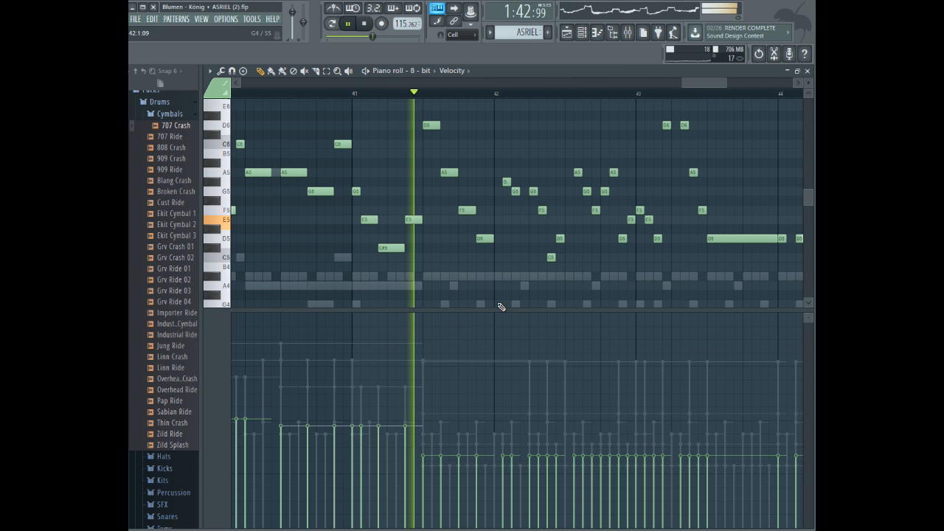
left_click_drag(495, 311, 520, 483)
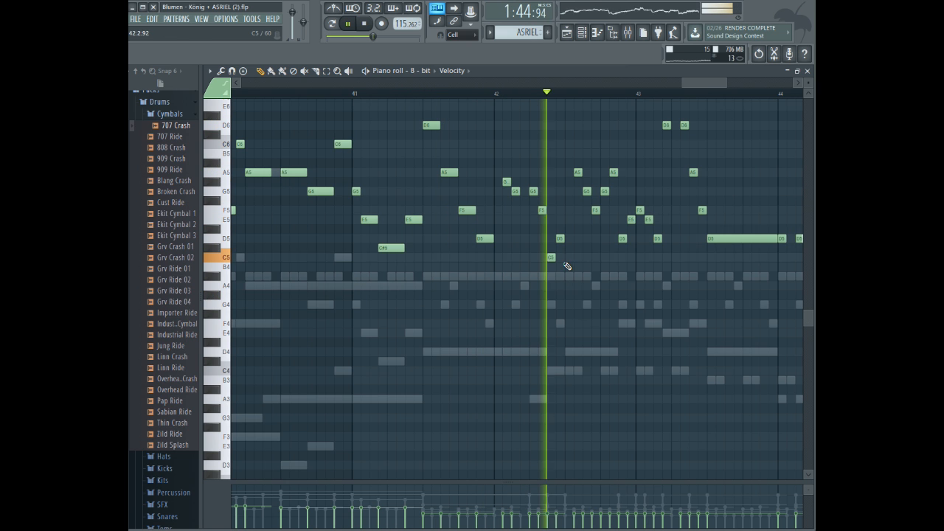
left_click_drag(726, 79, 740, 78)
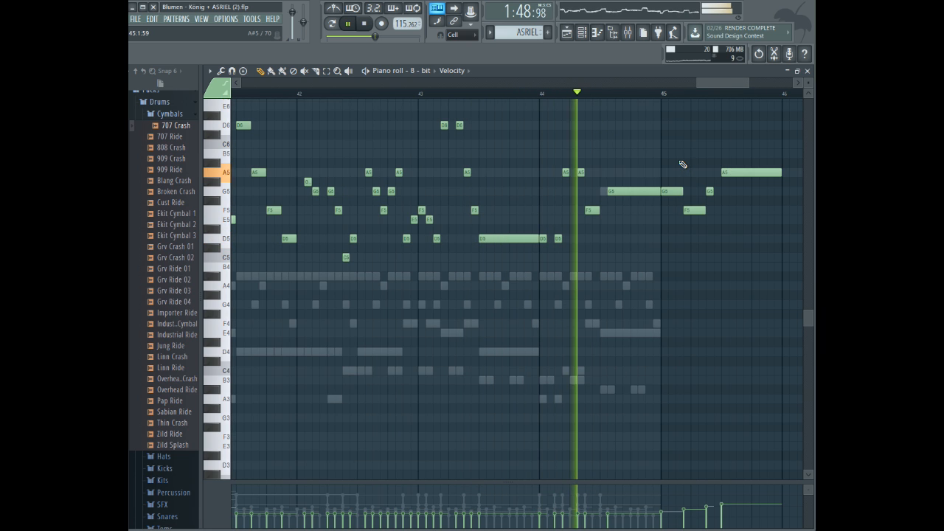
key("space")
left_click_drag(621, 192, 612, 191)
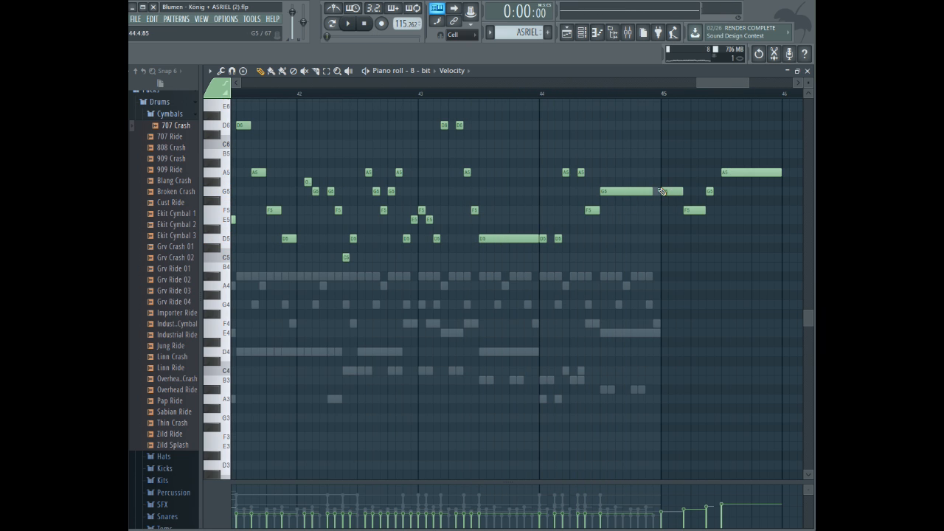
- Play back the 8-bit melody from bar 44 through the long A5 in bar 45
left_click(548, 95)
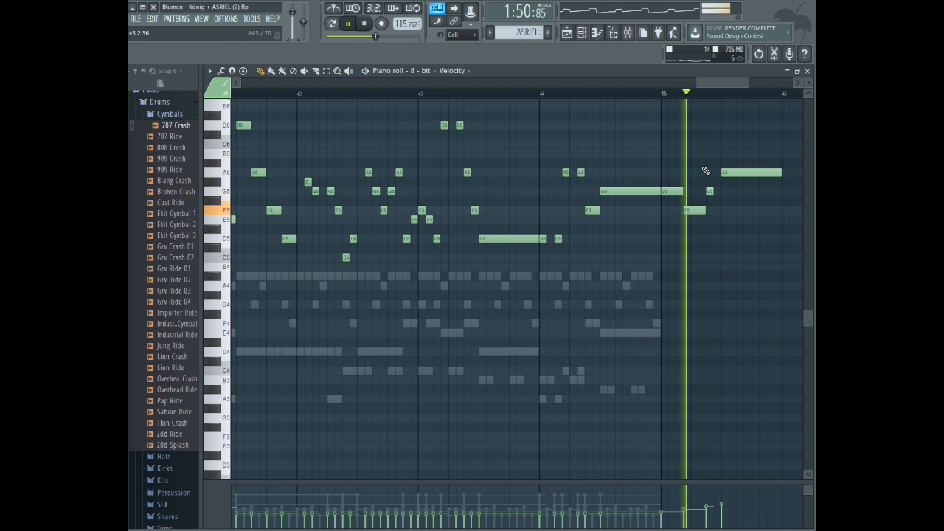
key("space")
left_click_drag(726, 83, 741, 83)
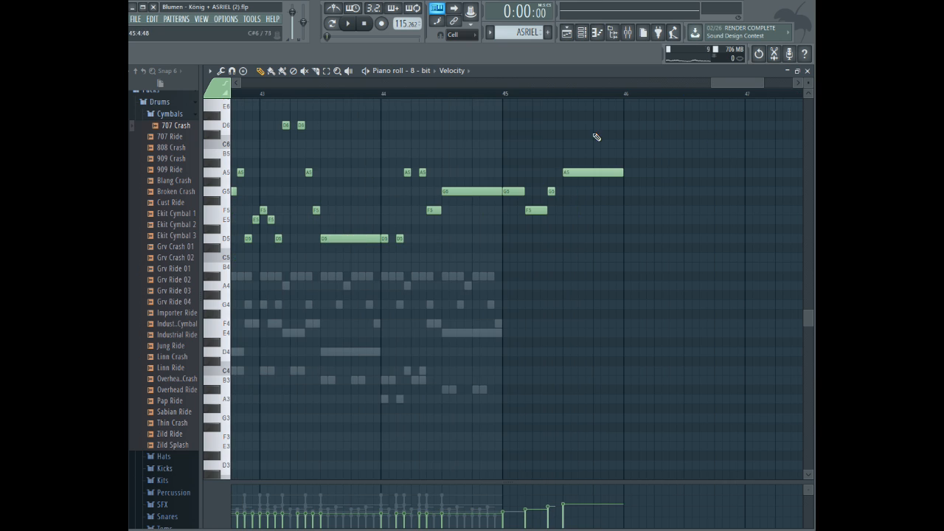
left_click_drag(737, 83, 747, 83)
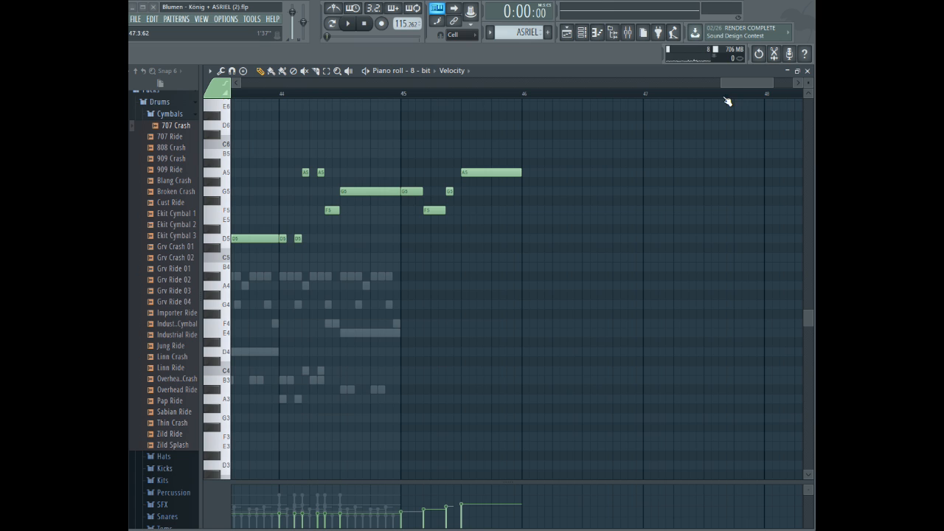
left_click_drag(773, 79, 753, 80)
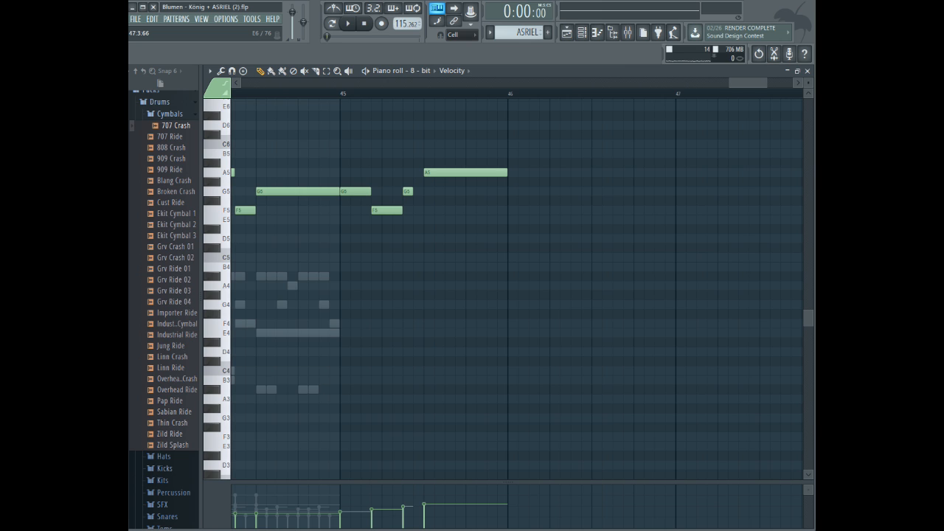
left_click(327, 99)
key("space")
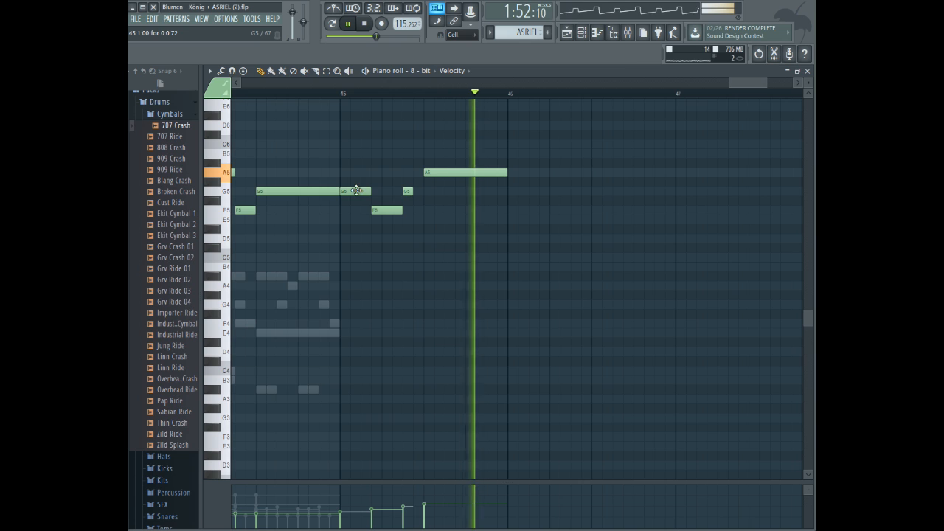
key("space")
- Lengthen the bar 45 A5 to two and a half beats, follow it with half-beat A5, quarter-beat G5 and two-and-a-half-beat A5 notes, and play back
left_click(541, 171)
left_click_drag(509, 169, 537, 172)
left_click_drag(635, 175, 551, 177)
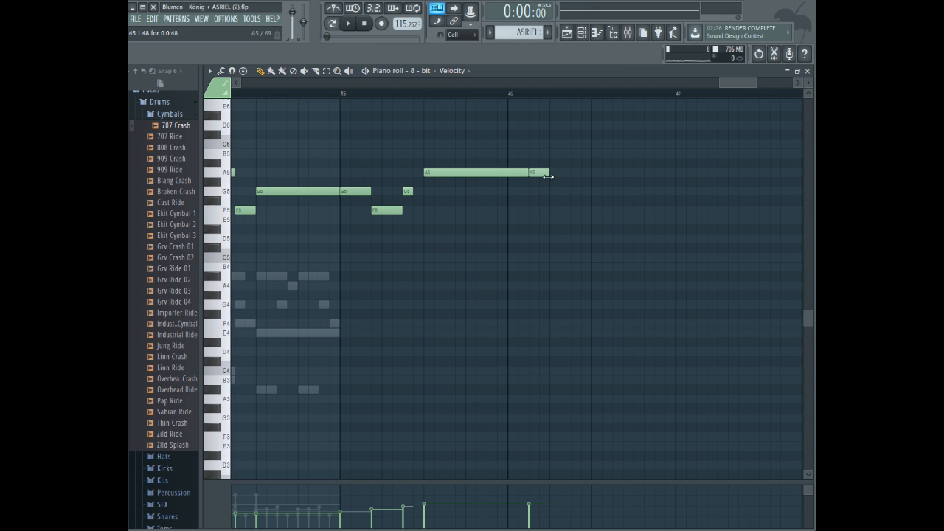
left_click(564, 193)
left_click(532, 172)
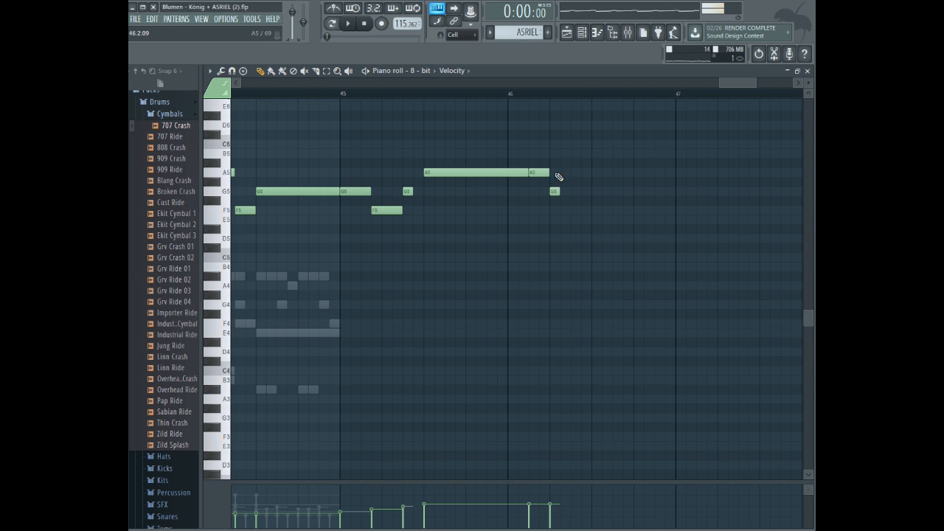
left_click(572, 172)
left_click(406, 90)
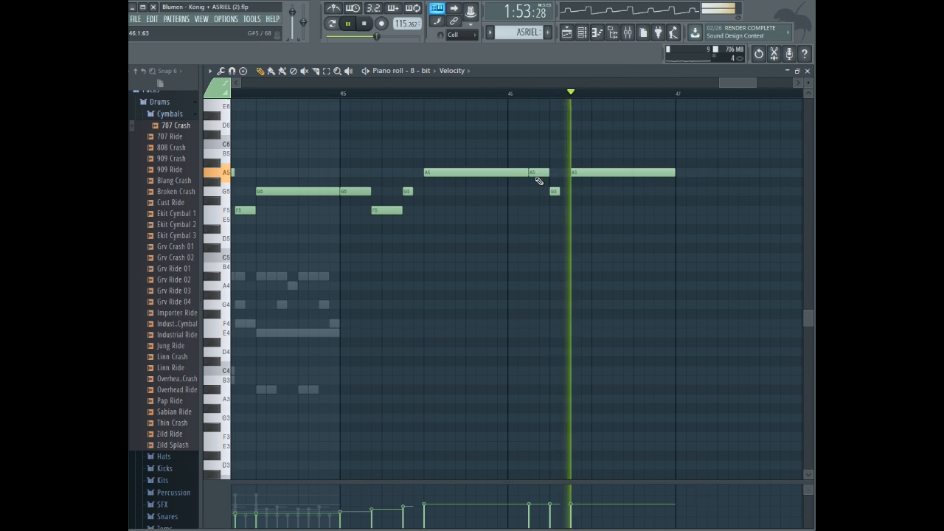
key("space")
- Lengthen the bar 45 A5 to three beats, shift the three bar 46 notes half a beat later, and play back
left_click_drag(542, 170, 606, 172)
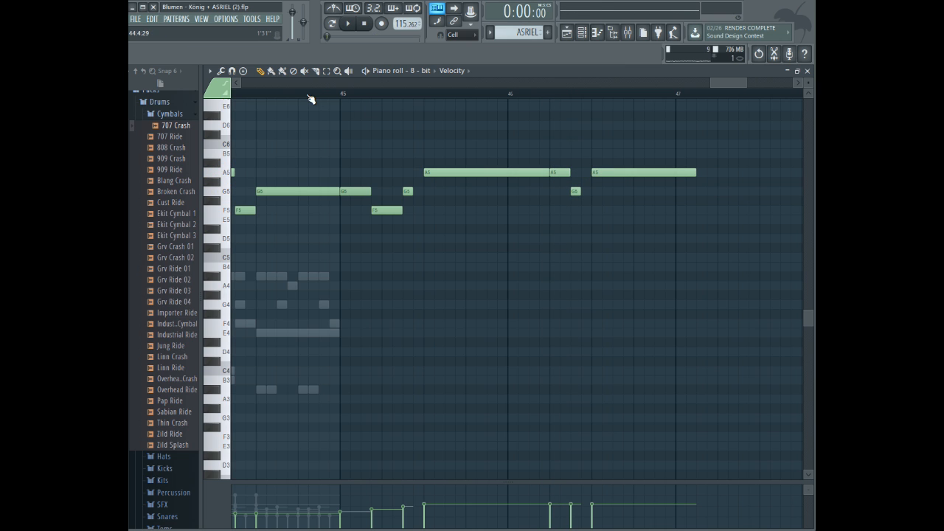
key("space")
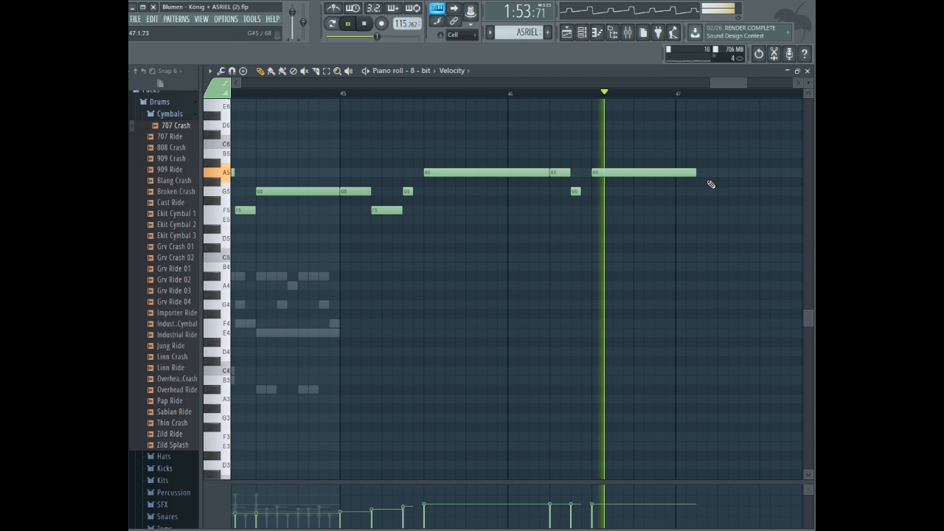
key("space")
- Shorten the last A5 in bar 46 to one and a half beats, follow it with a half-beat G5, and play back
left_click_drag(694, 172, 666, 172)
left_click(659, 191)
key("space")
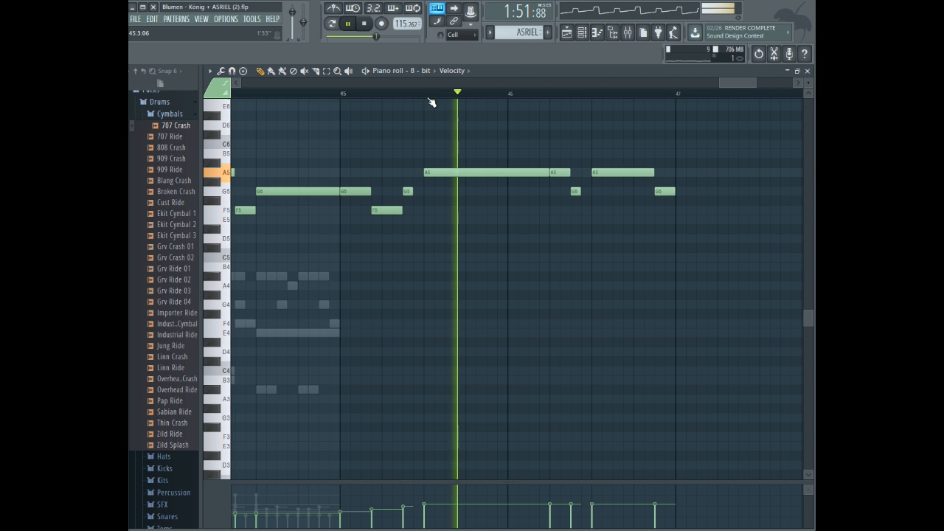
key("space")
- Add a half-beat F5, quarter-beat G5, one-beat E5 and half-beat C5 from the start of bar 47, and play back
left_click_drag(736, 83, 748, 83)
left_click(509, 202)
left_click_drag(508, 205, 509, 211)
left_click(528, 191)
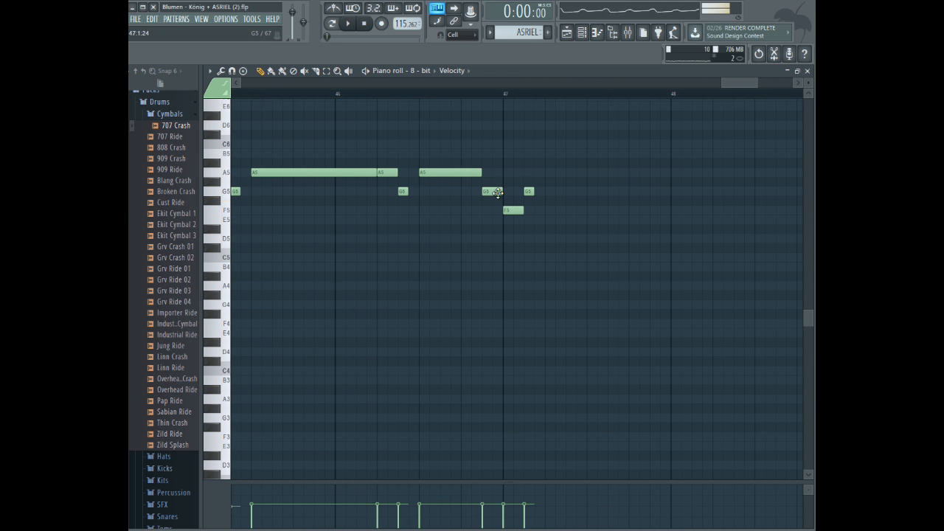
left_click_drag(543, 228, 544, 219)
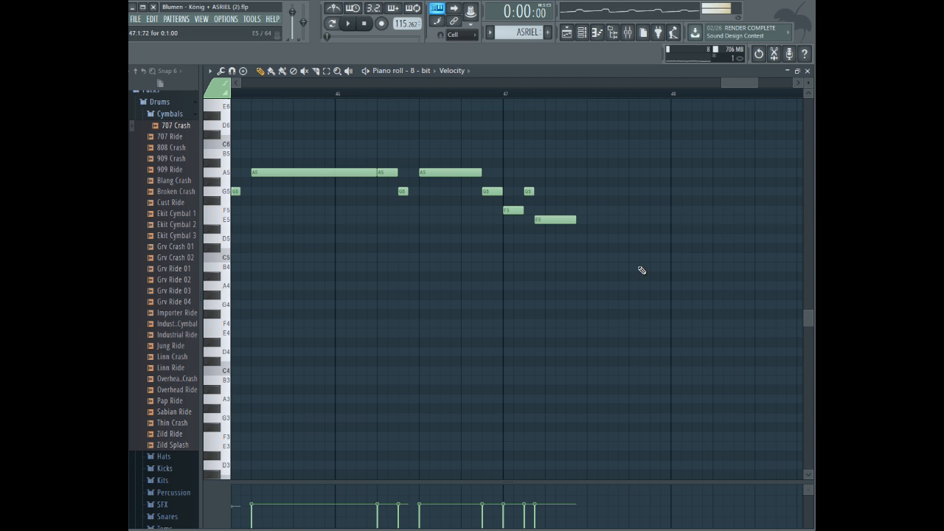
left_click(581, 259)
left_click(464, 95)
key("space")
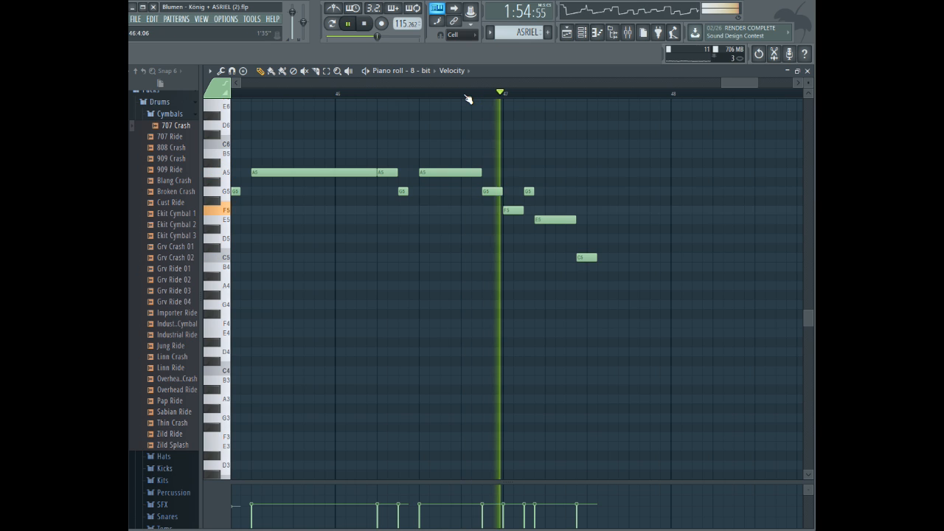
key("space")
- Shorten the bar 47 E5 to three-quarters of a beat, move the C5 against its end, and play back in pattern mode
left_click_drag(576, 219, 566, 219)
left_click_drag(587, 253, 576, 253)
left_click(334, 23)
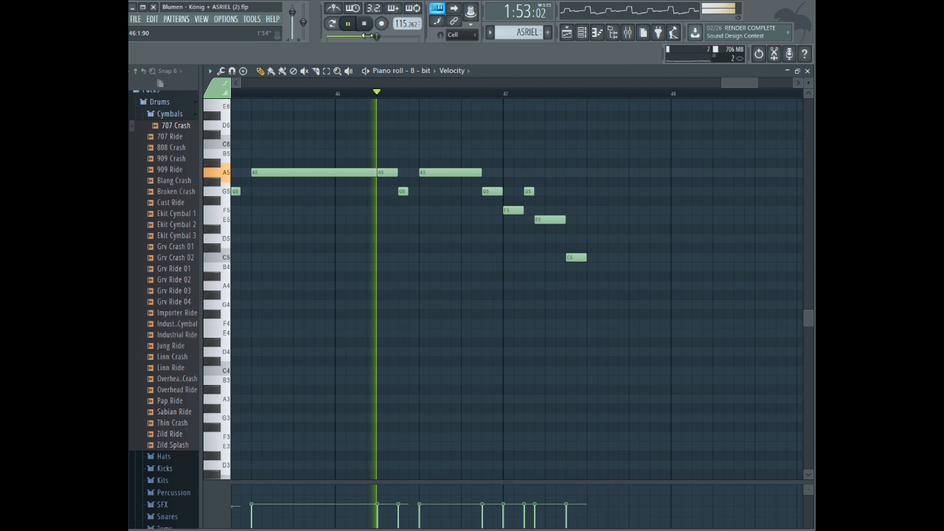
left_click(365, 93)
key("space")
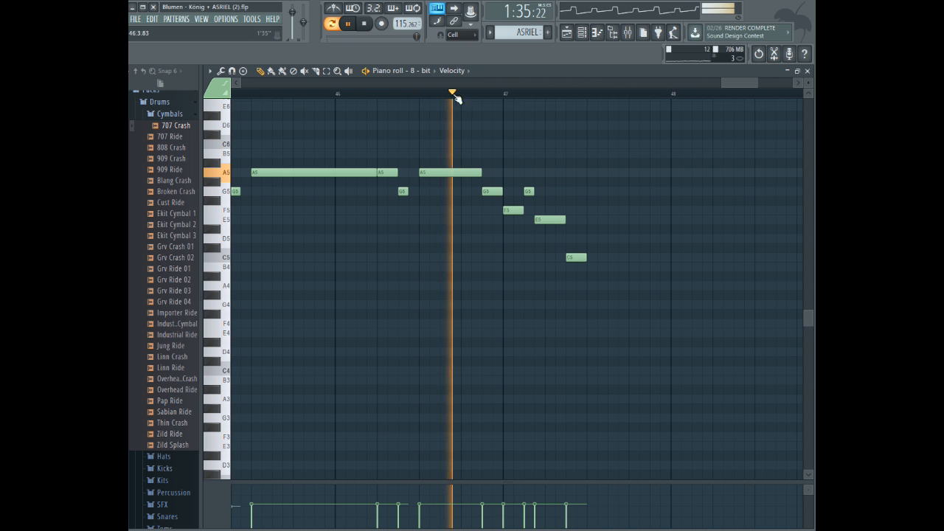
key("space")
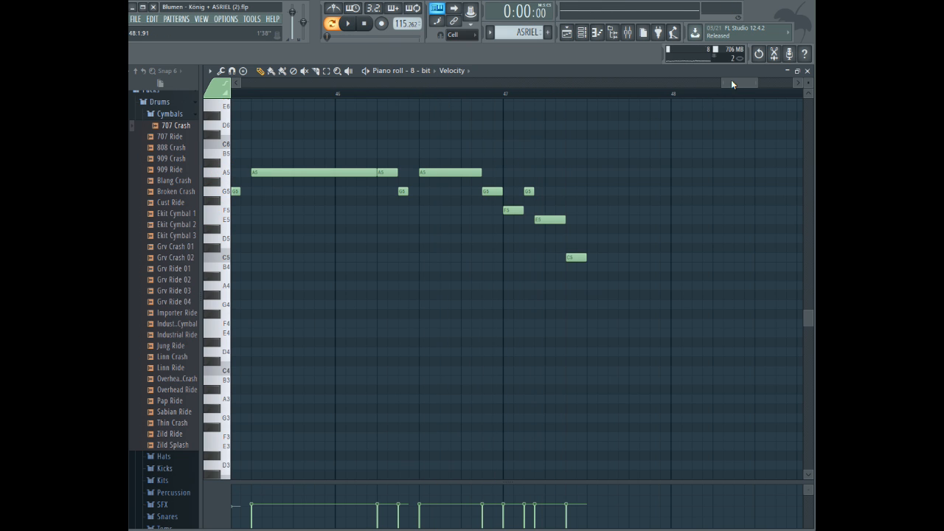
- Play back from bar 44, add a three-beat D5 at beat 3 of bar 47, and play back again
left_click_drag(731, 82, 721, 82)
left_click(280, 94)
key("space")
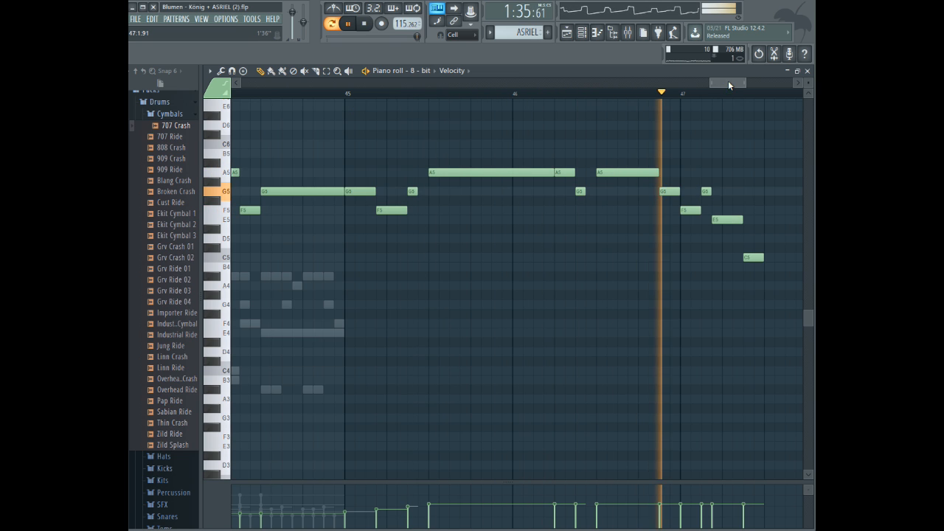
left_click_drag(728, 81, 739, 101)
key("space")
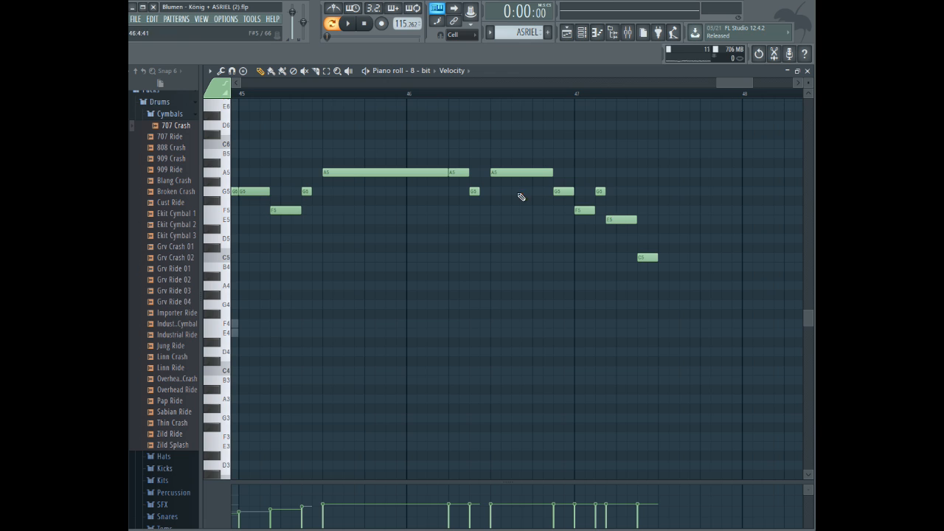
left_click(426, 173)
left_click_drag(662, 227, 663, 239)
left_click(322, 94)
key("space")
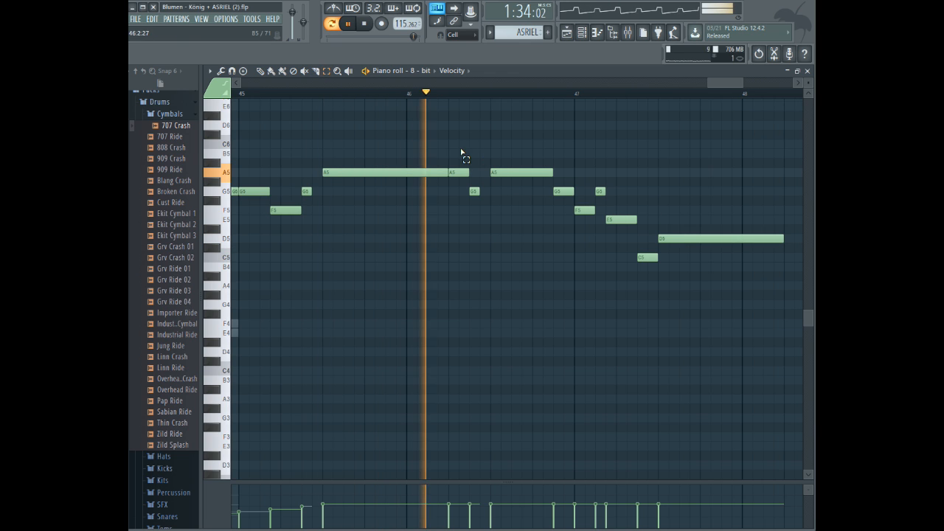
- Duplicate bar 46's half-beat A5, quarter-beat G5 and one-and-a-half-beat A5 to beat 2 of bar 48
left_click_drag(461, 154, 526, 210)
mouse_move(721, 80)
left_mouse_down()
mouse_move(753, 80)
mouse_move(711, 82)
mouse_move(730, 86)
left_mouse_up()
key("ctrl+b")
- Duplicate the G5, F5, G5, E5 run across bars 46 and 47 to directly after the last A5 in bar 48, and play back
left_click_drag(361, 169, 419, 289)
key("space")
left_click_drag(733, 82, 757, 79)
key("ctrl+b")
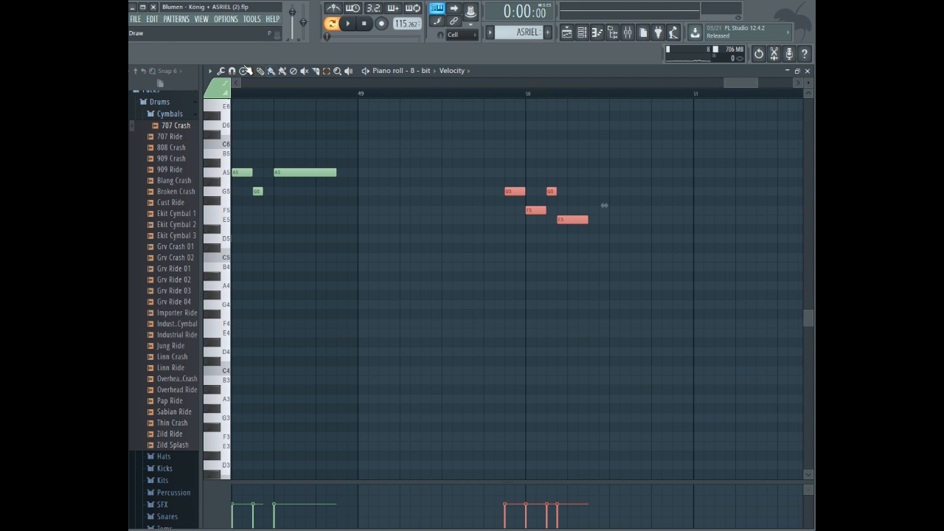
left_click(260, 71)
left_click_drag(509, 192, 354, 198)
left_click_drag(741, 87, 727, 87)
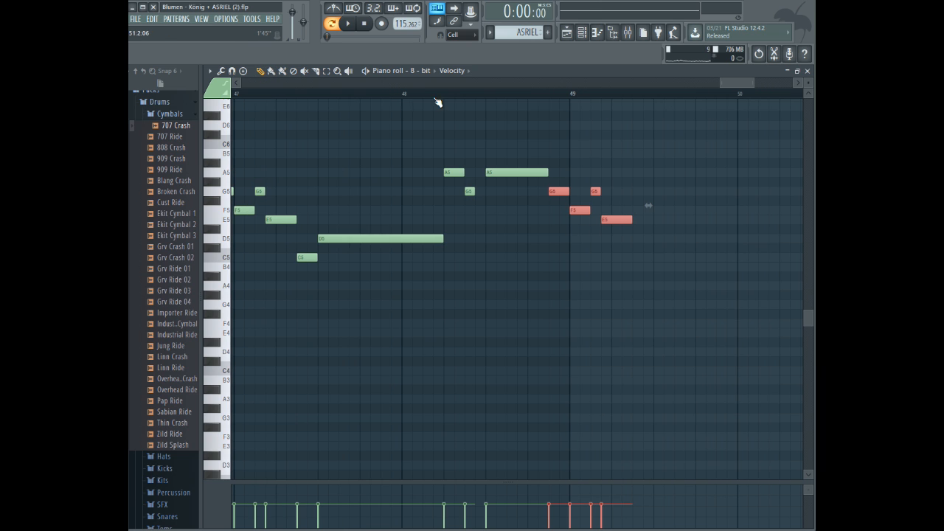
left_click(384, 93)
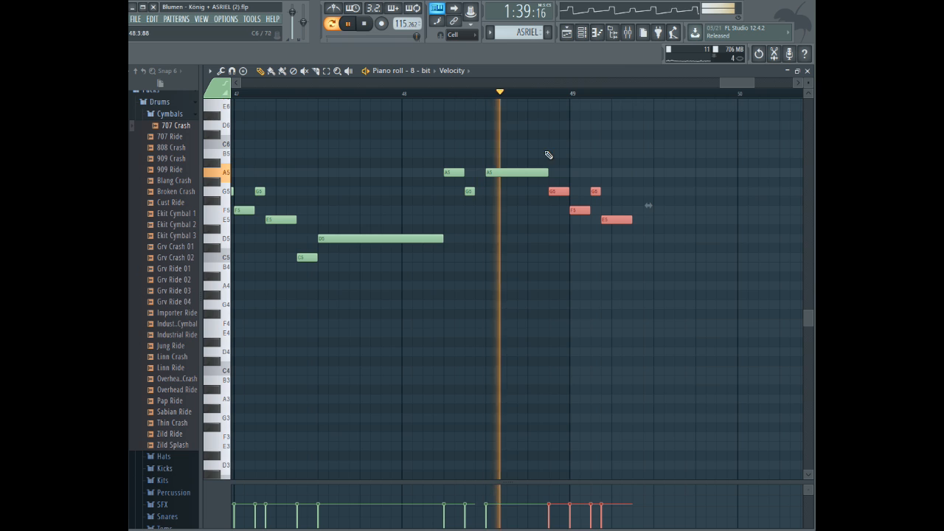
key("space")
- Add a half-beat C6 after the bar 49 E5, followed by a three-beat D6 at beat 3, and play back
left_click(457, 172)
left_click(639, 152)
left_click_drag(640, 143, 640, 144)
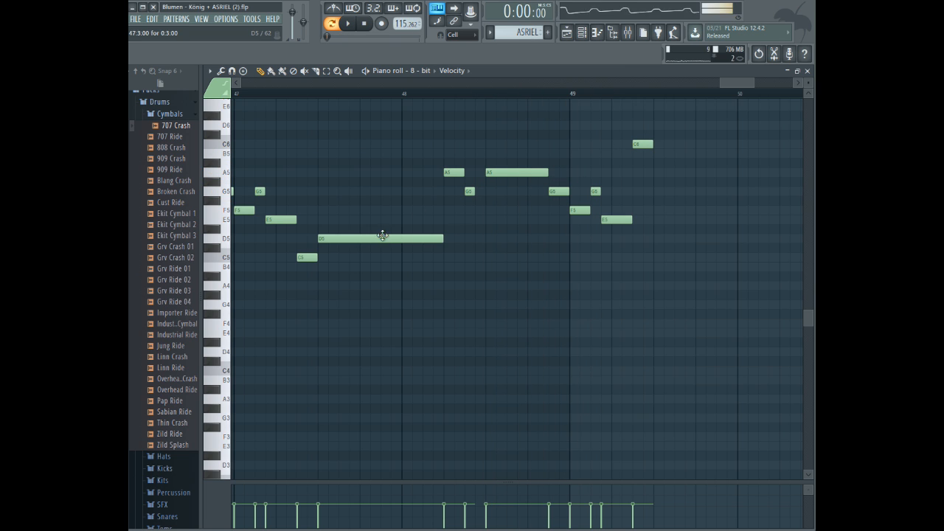
left_click(656, 125)
left_click(451, 93)
key("space")
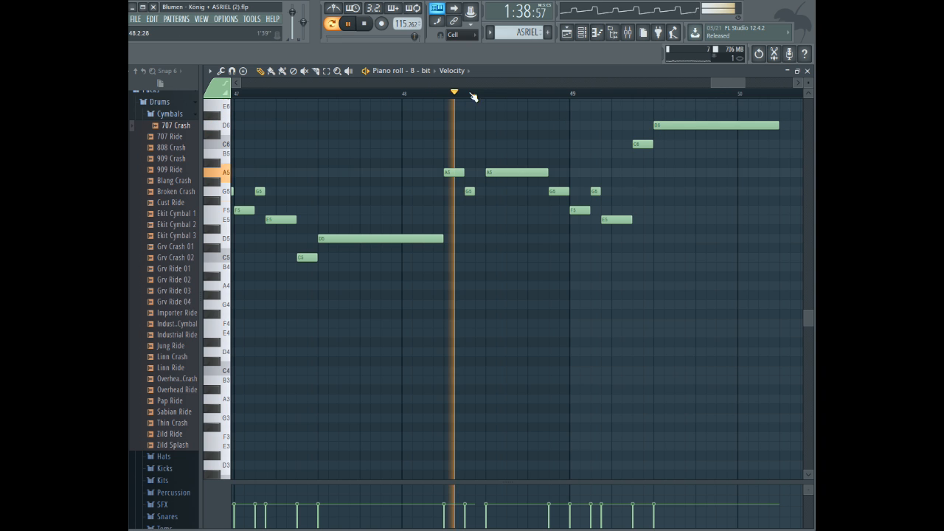
mouse_move(744, 82)
left_mouse_down()
mouse_move(753, 81)
mouse_move(729, 83)
left_mouse_up()
key("space")
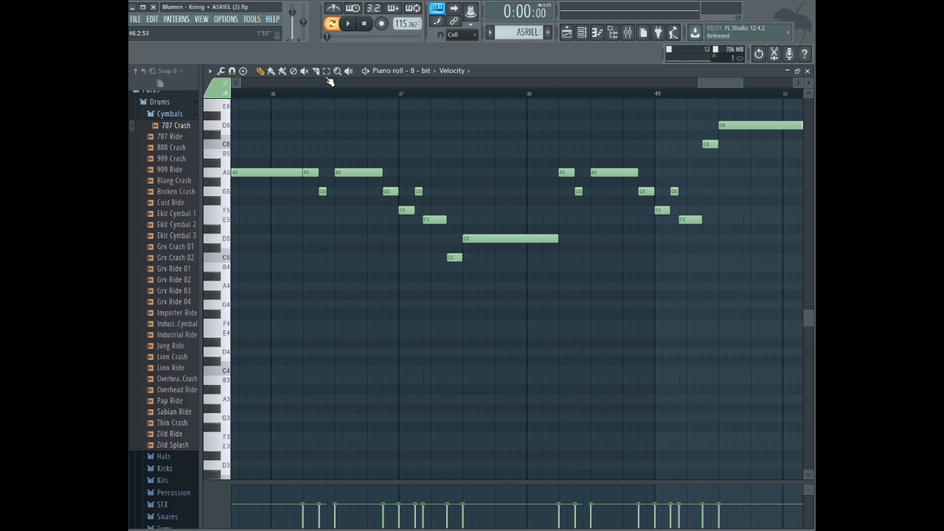
- Copy the six-note run from bar 46's last A5 to bar 47's C5 to beat 3 of bar 50, and play back
left_click_drag(349, 155, 493, 273)
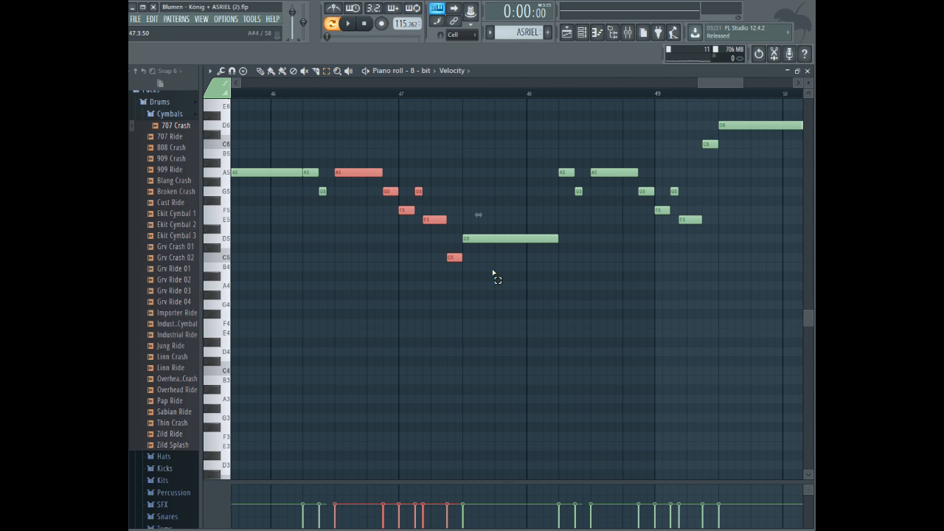
left_click_drag(732, 83, 767, 77)
key("ctrl+v")
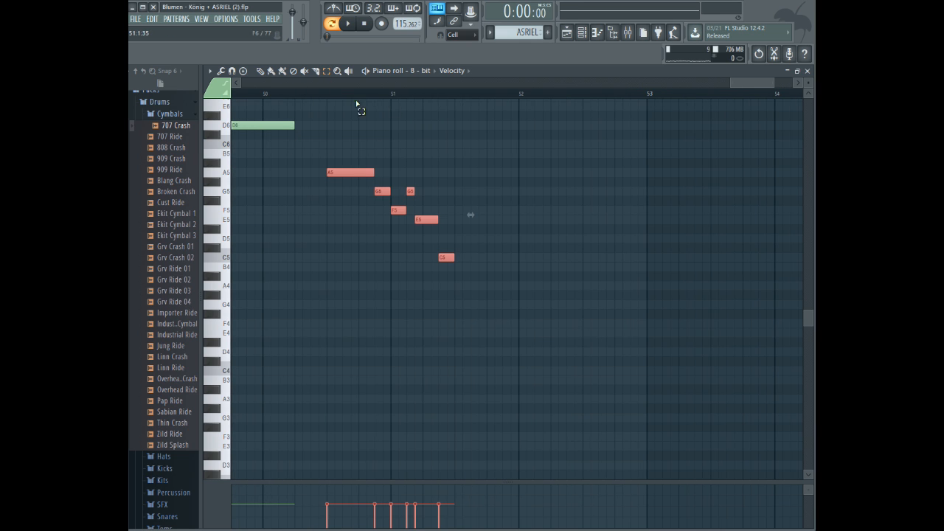
left_click(270, 94)
key("space")
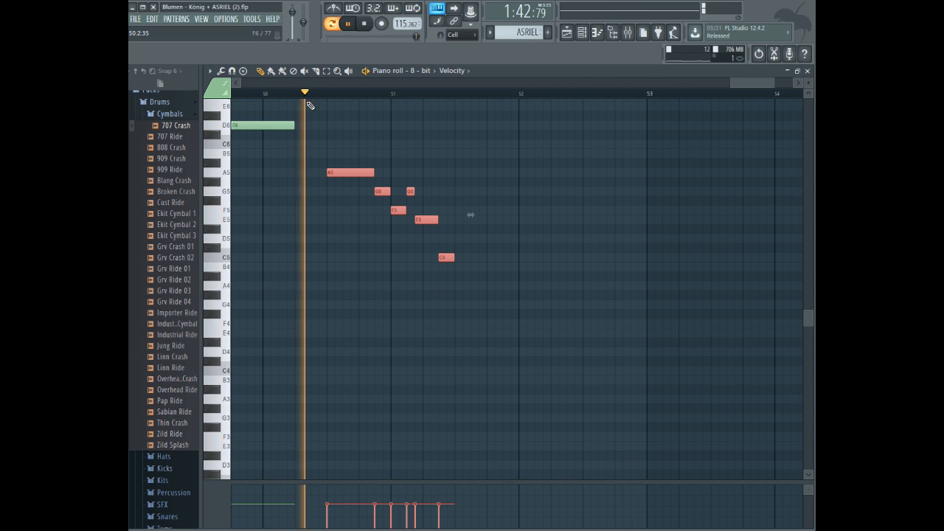
key("space")
- Add a half-beat C6 at beat 2 of bar 50, followed by a quarter-beat A#5, and play back
left_click(346, 144)
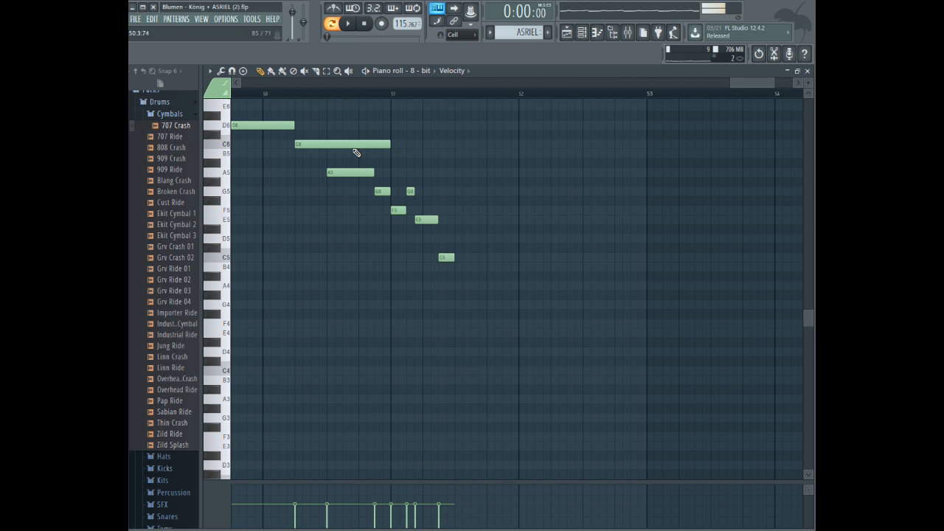
left_click_drag(384, 142, 322, 165)
left_click(312, 154)
right_click(289, 93)
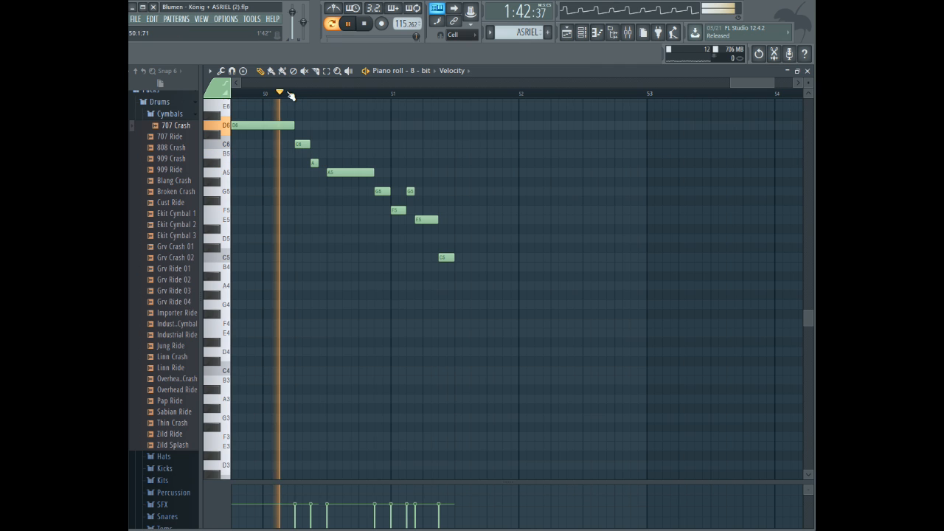
- In bar 50, lower the A#5 to A5 and the long A5 to G5, raise the final half-beat G5 to A5, and play back
left_click_drag(312, 164, 337, 192)
left_click(379, 187)
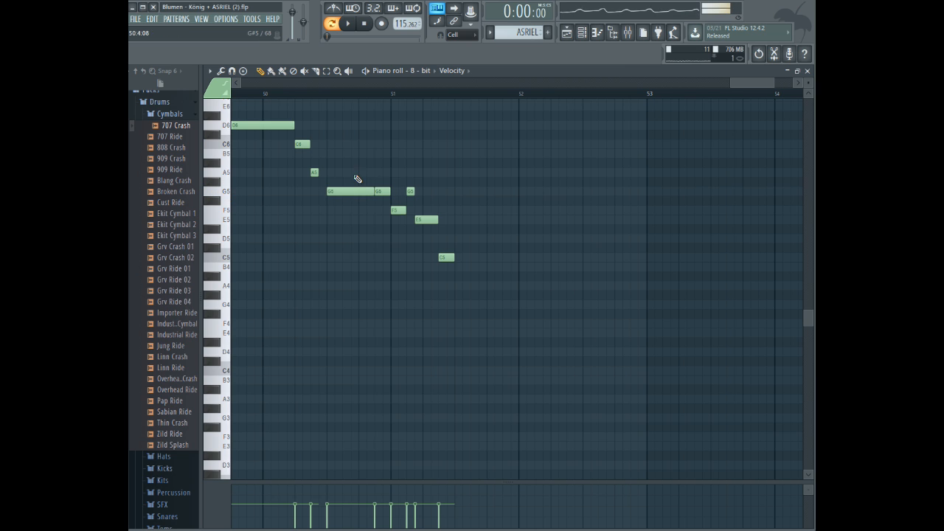
right_click(292, 99)
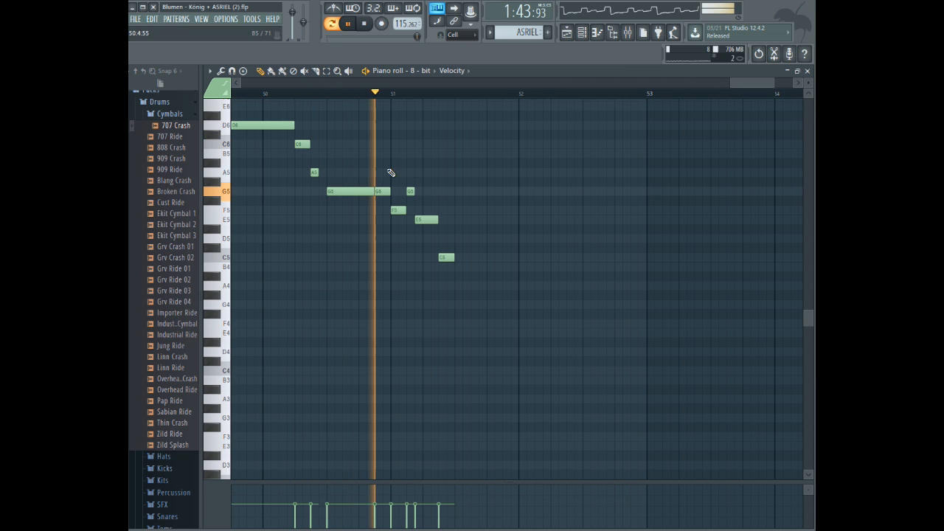
left_click_drag(380, 189, 379, 170)
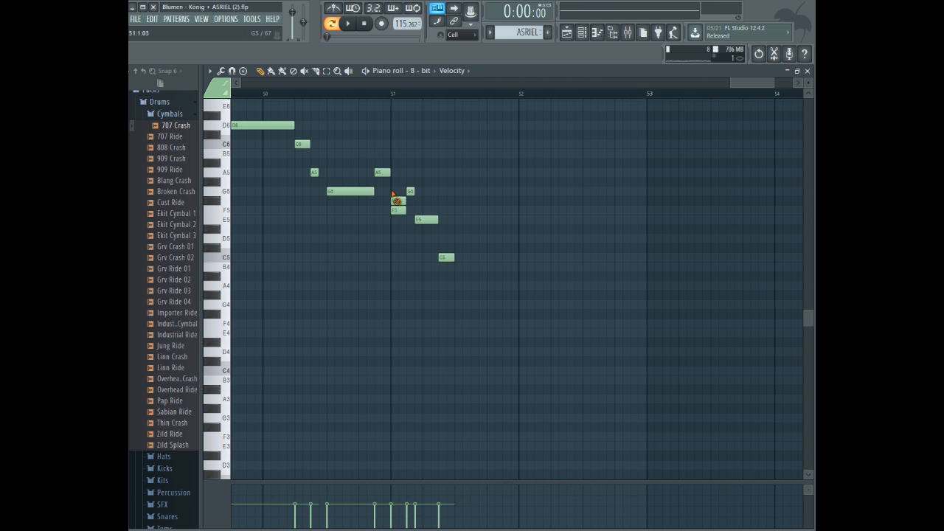
left_click(252, 93)
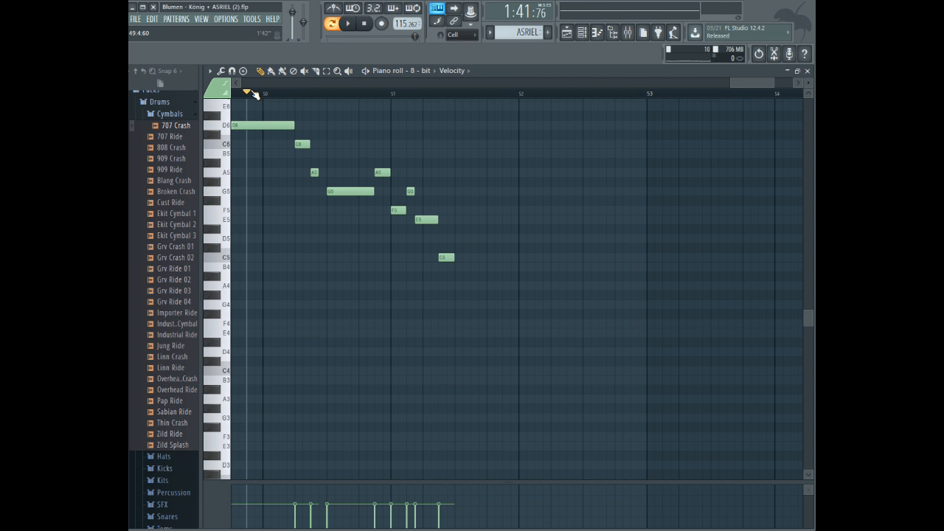
- Play back the bar 50 phrase and add a three-beat D5 at beat 3 of bar 51
key("space")
left_click_drag(759, 82, 745, 81)
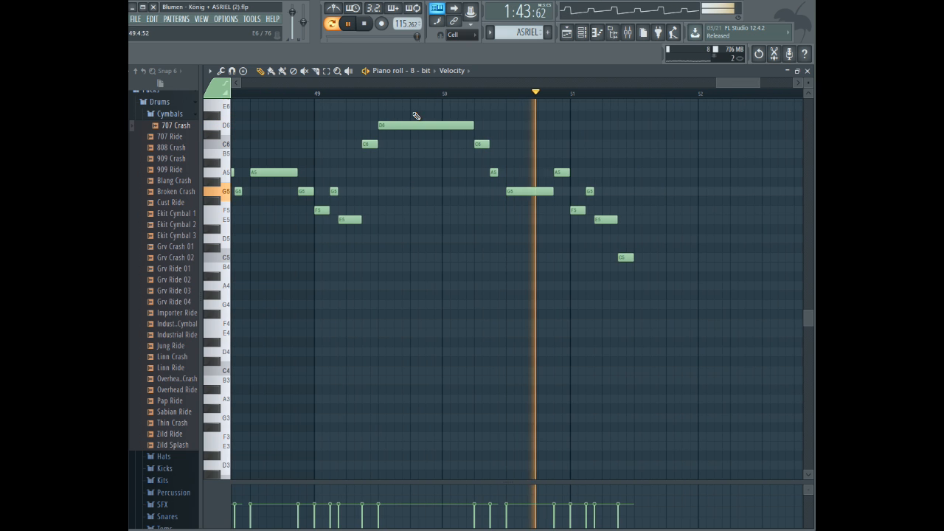
left_click(638, 247)
key("space")
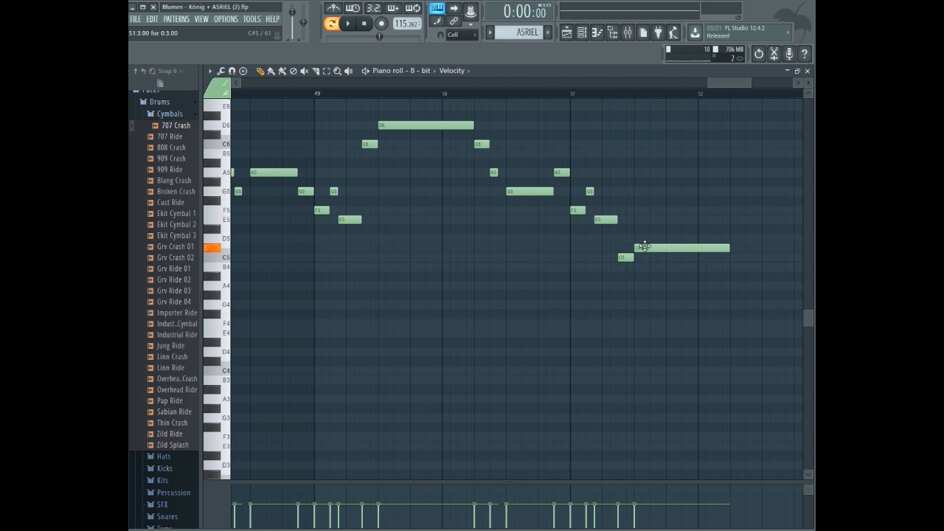
left_click_drag(639, 247, 639, 238)
- Add a three-beat E5 at beat 2 of bar 52, directly after the long D5, and play back
left_click(741, 219)
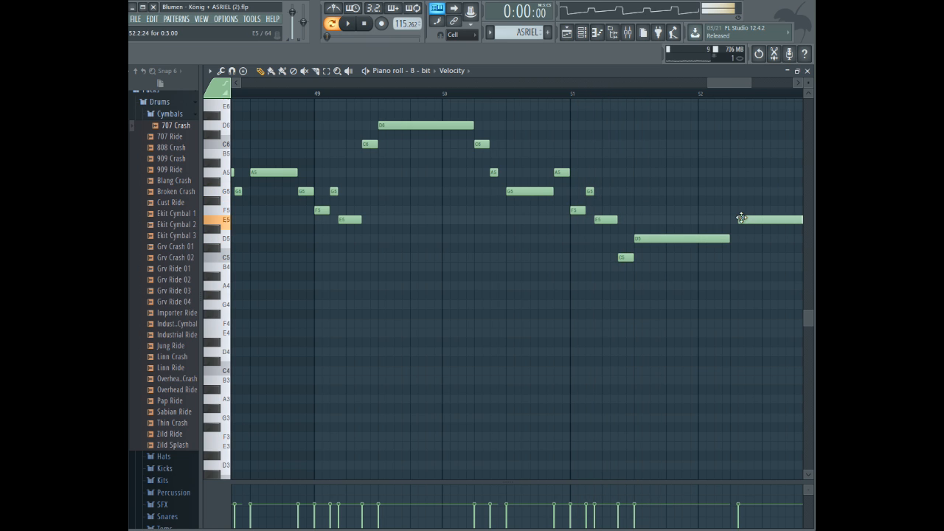
left_click(598, 93)
key("space")
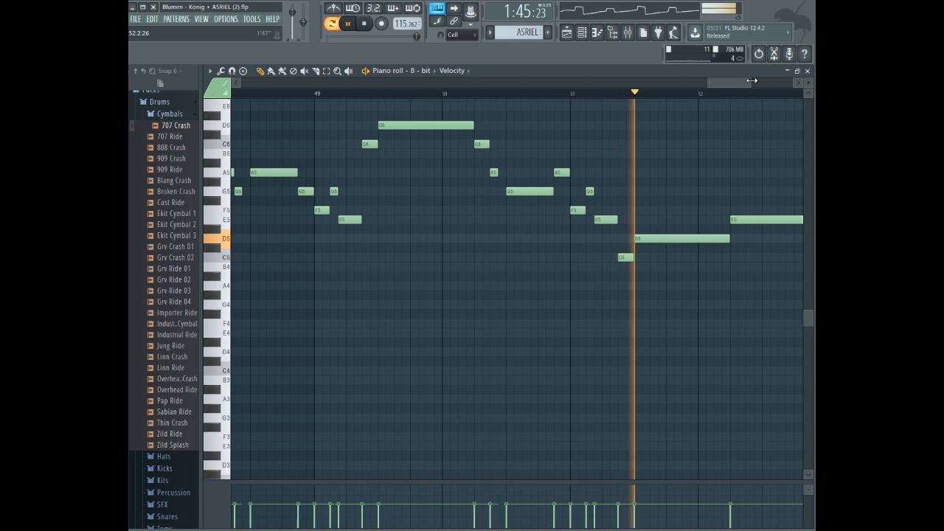
left_click_drag(749, 82, 734, 82)
key("space")
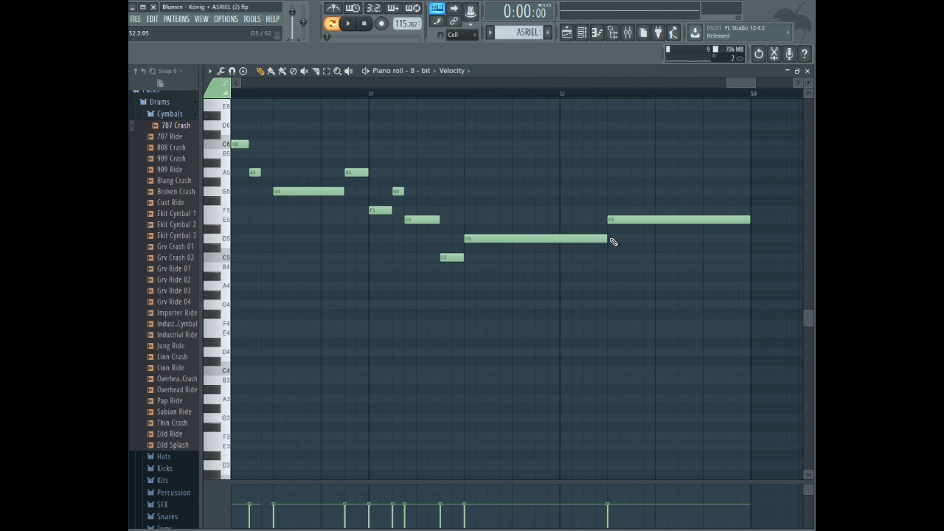
- Extend the bar 51 D5 to three and a half beats, follow it with an equally long E5, and play back
right_click(633, 220)
left_click(633, 220)
left_click(413, 94)
key("space")
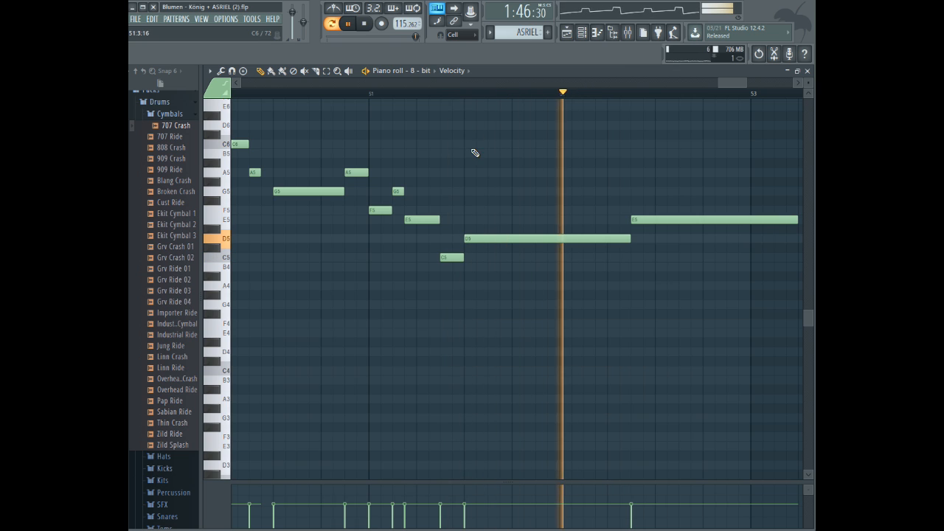
key("space")
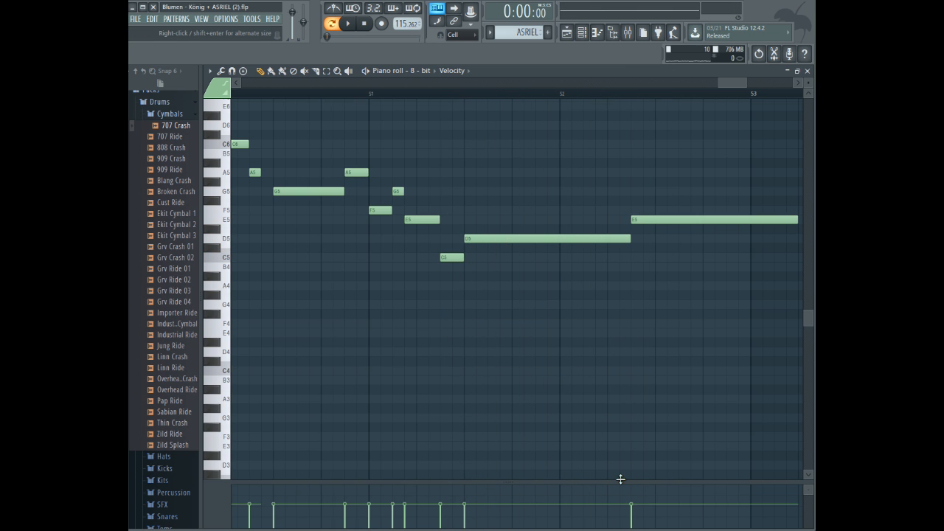
- Lower the velocity of the last D5 slightly and that of the final E5 a little further
left_click_drag(620, 479, 561, 230)
left_click(481, 383)
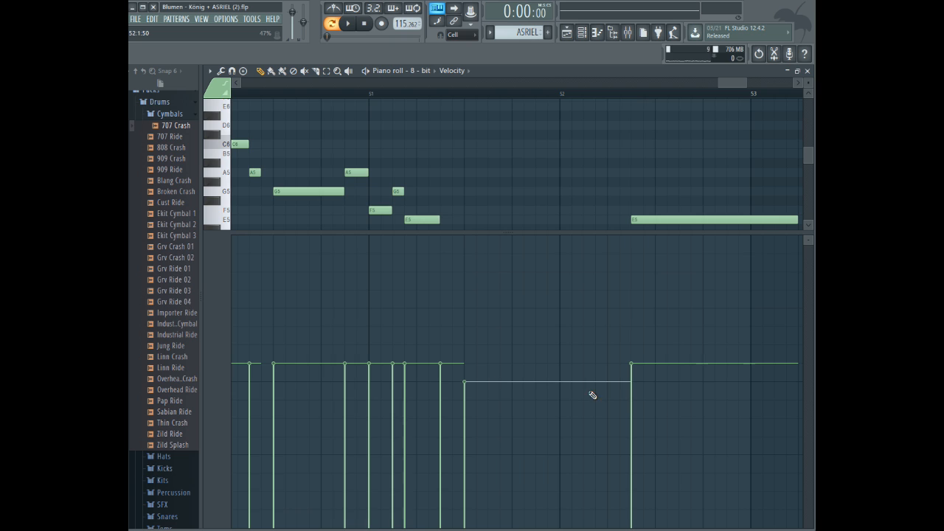
left_click(632, 403)
left_click_drag(631, 402, 631, 400)
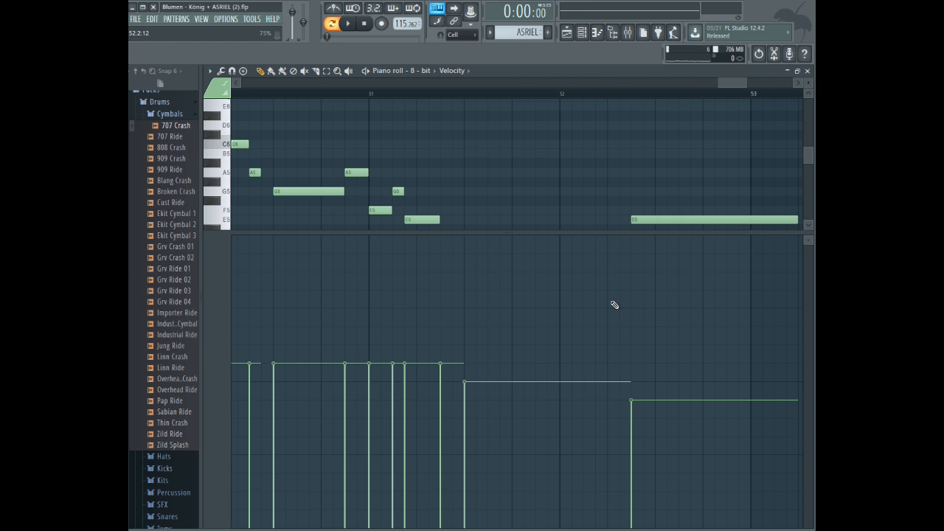
left_click_drag(584, 234, 613, 396)
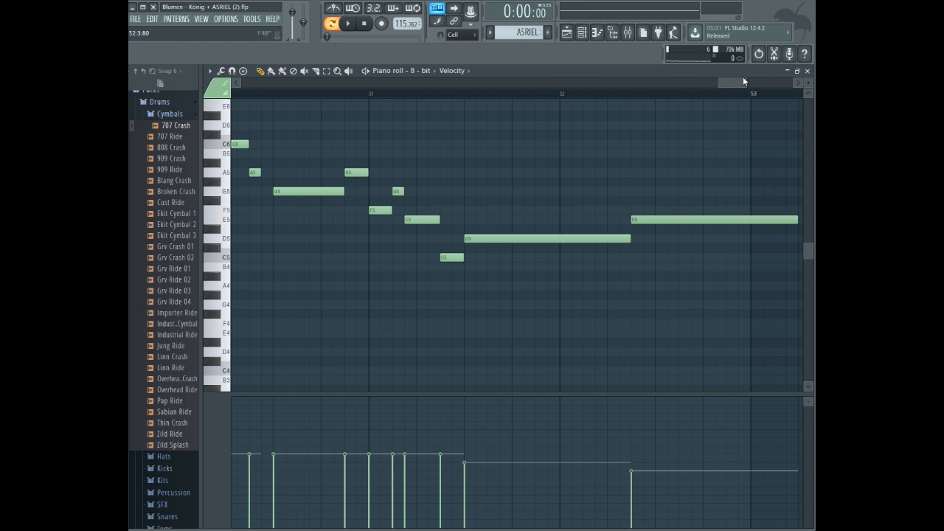
- Add a slide note above the final E5, shorten it to one beat on G#5 at beat 3 of bar 52, and play back
left_click_drag(745, 78, 765, 79)
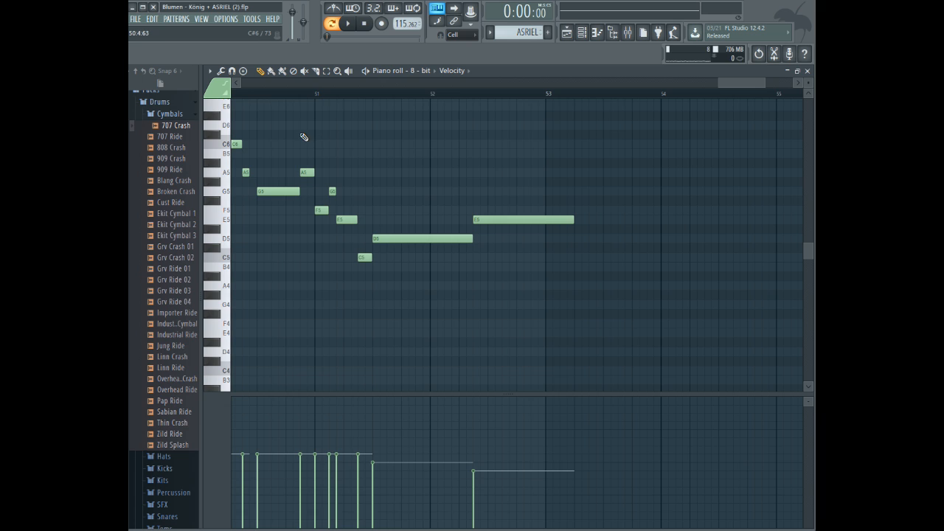
left_click(422, 125)
double_click(424, 124)
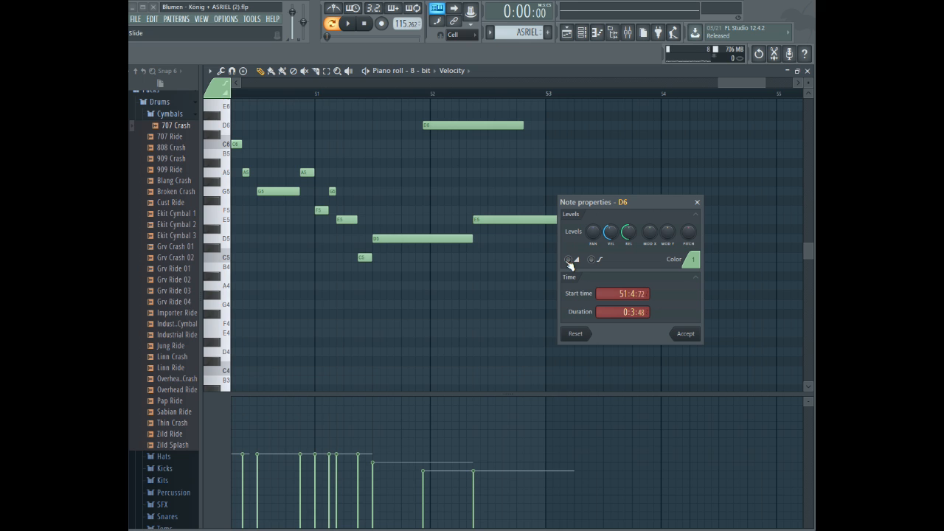
left_click(684, 333)
left_click_drag(522, 126, 503, 181)
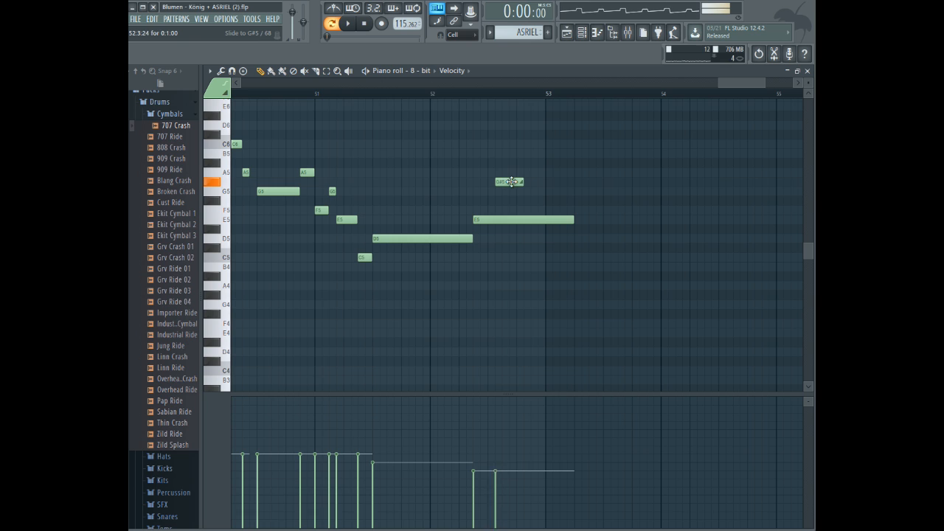
key("space")
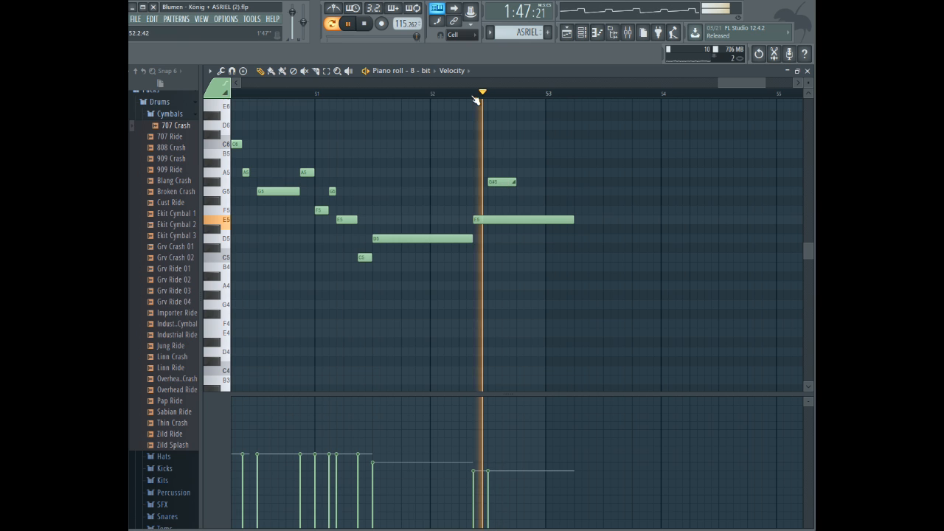
- Raise the one-beat slide note in bar 52 to A5 and play back
key("space")
mouse_move(505, 177)
left_mouse_down()
mouse_move(506, 163)
mouse_move(506, 173)
left_mouse_up()
left_click(439, 93)
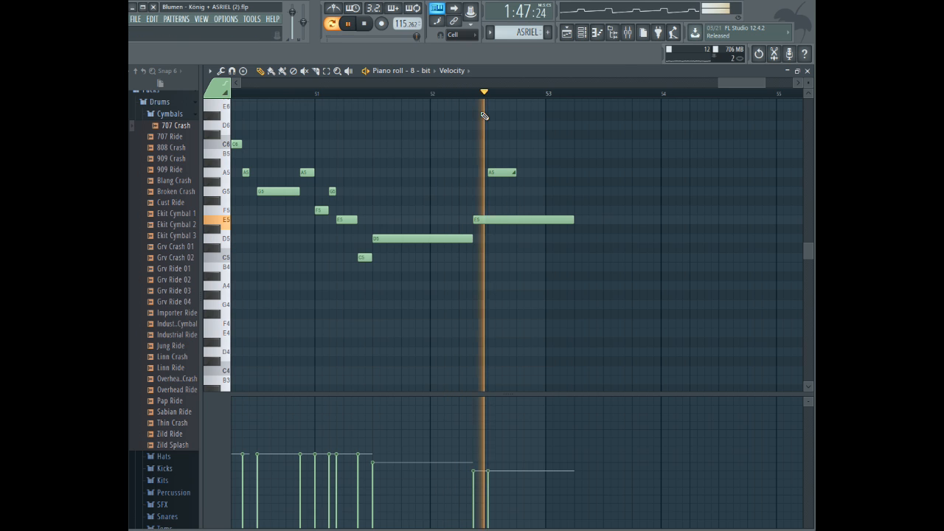
key("space")
- Align the slide note with the final E5, starting at 52:2:48 and lasting 0:3:48, and lower its velocity to the minimum
left_click(504, 172)
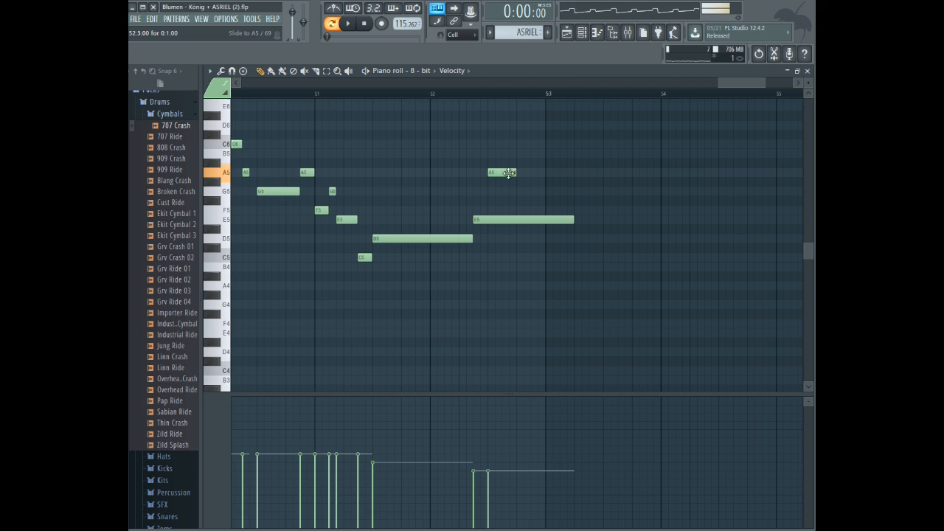
left_click_drag(575, 172, 561, 172)
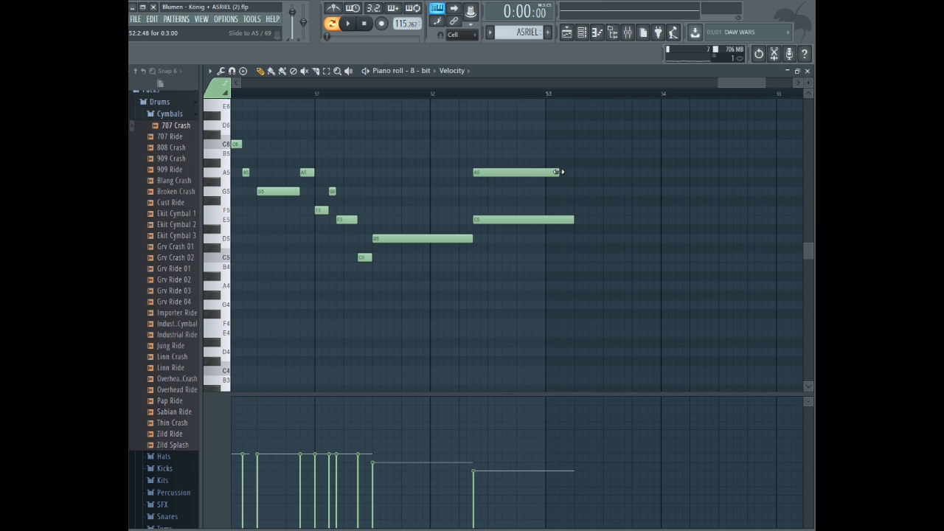
double_click(564, 172)
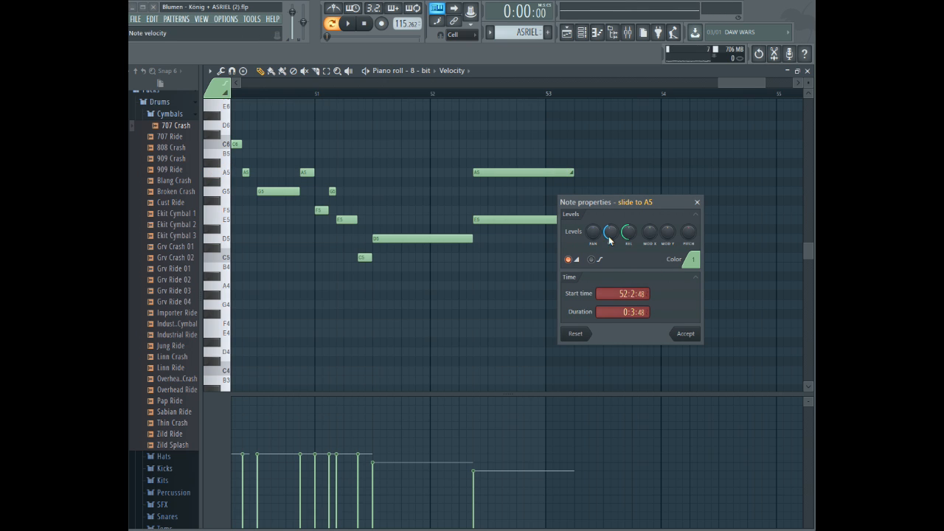
left_click(685, 335)
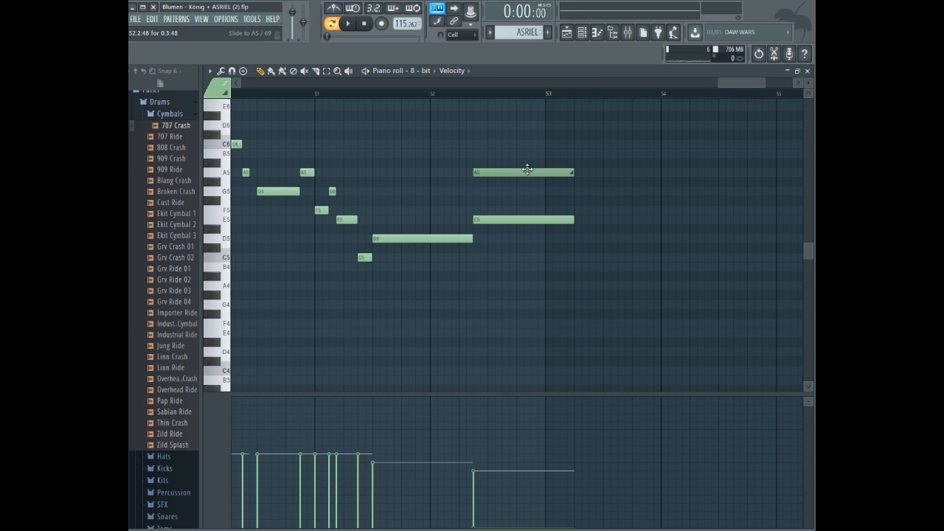
- Move the slide note down onto the final E5 and play back the fade
left_click_drag(515, 184, 517, 224)
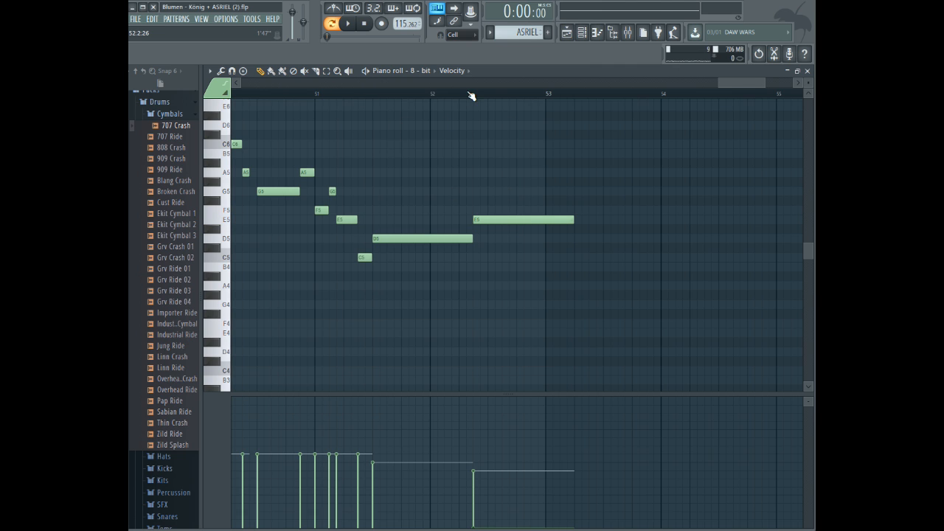
left_click(470, 94)
left_click(346, 25)
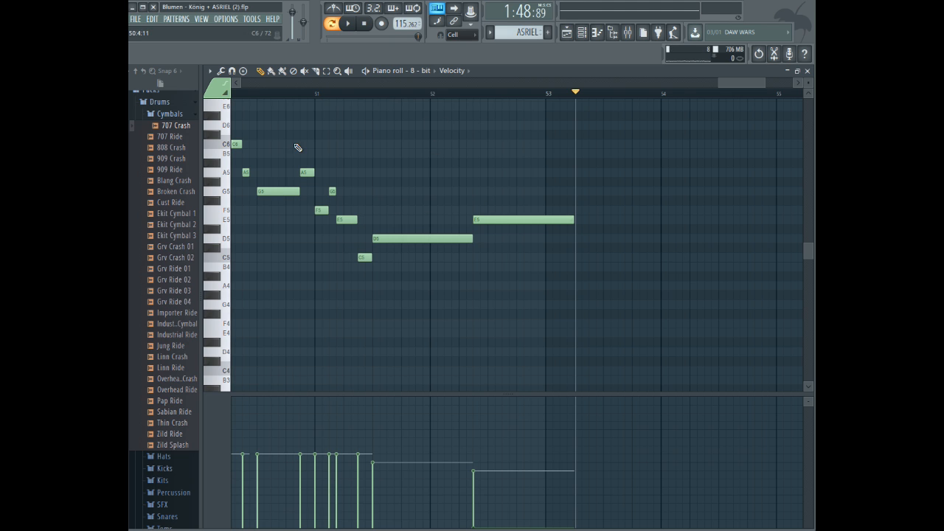
- Play back the 8-bit melody from bar 45 through the final E5 in bar 53
left_click_drag(738, 83, 672, 78)
left_click(418, 94)
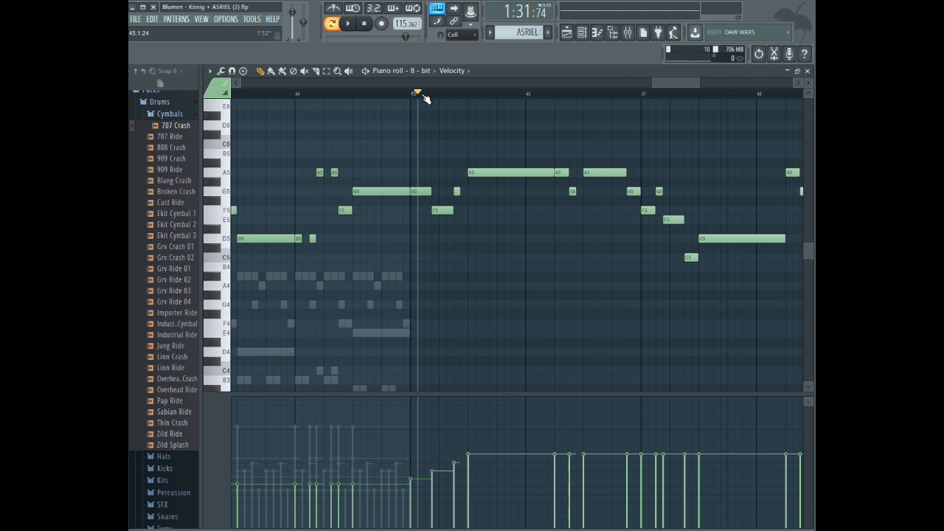
key("space")
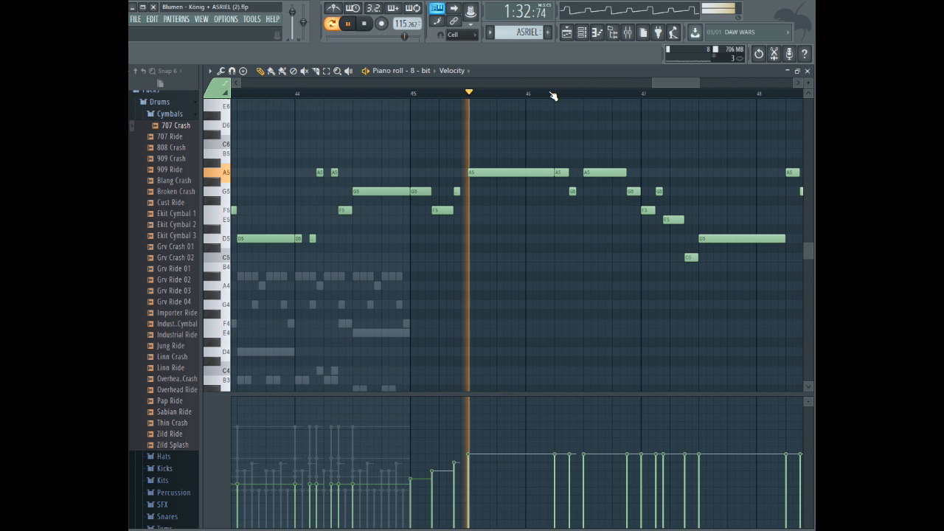
left_click_drag(699, 83, 723, 82)
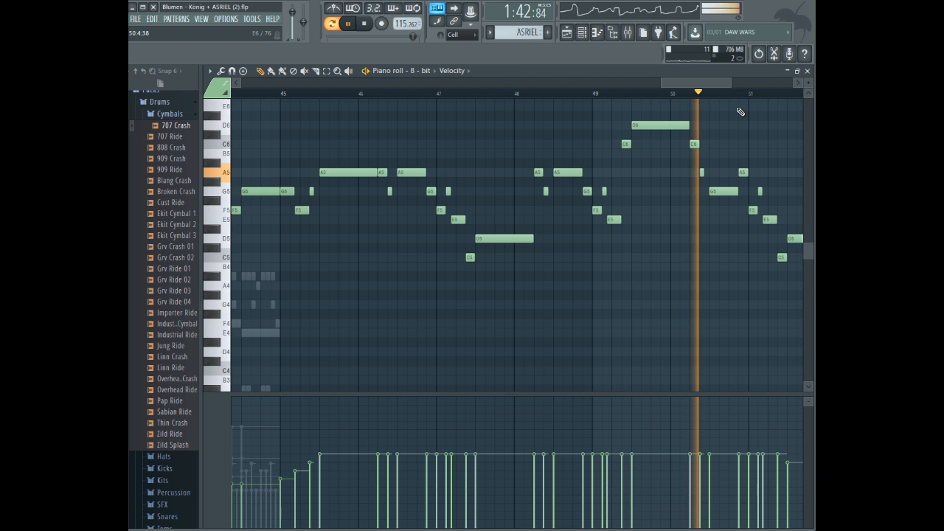
left_click_drag(706, 83, 728, 81)
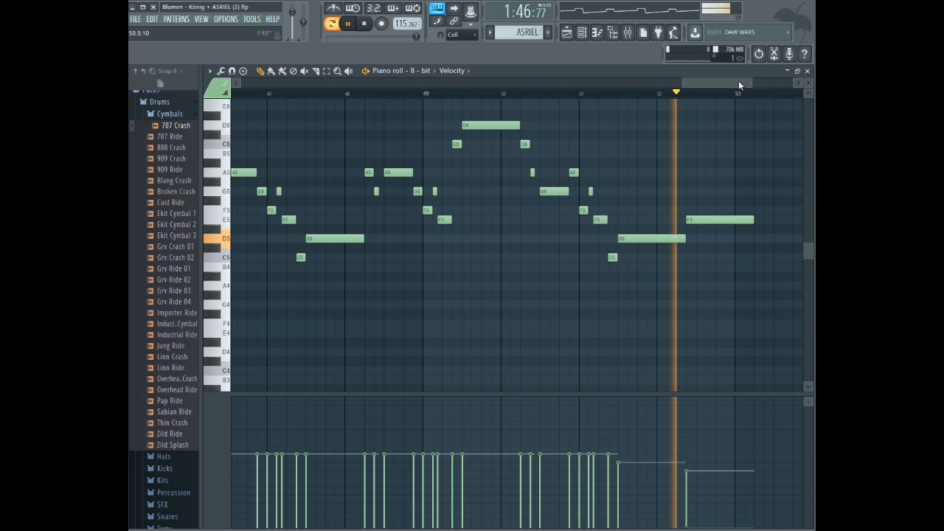
left_click(349, 24)
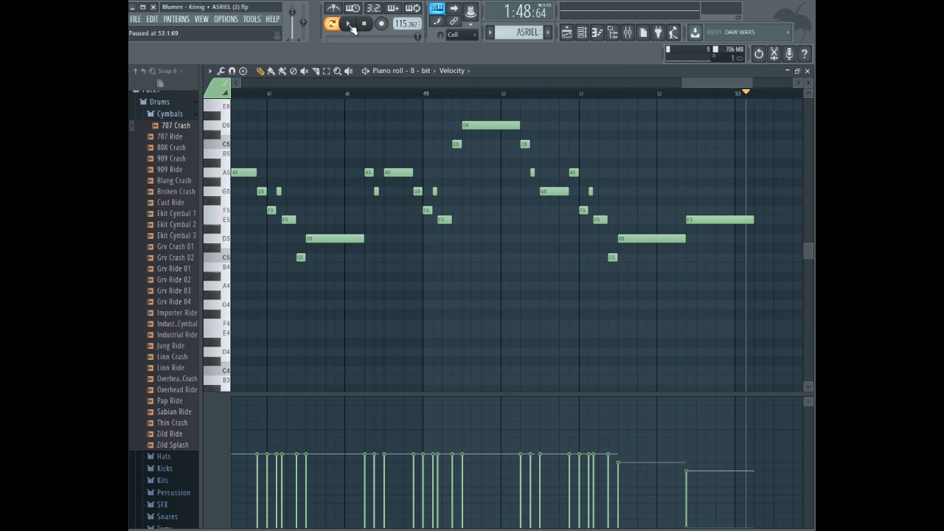
- Extend the bar 51 D5 to four beats, shift the final E5 and its slide note half a beat later, and play back
left_click_drag(696, 83, 711, 83)
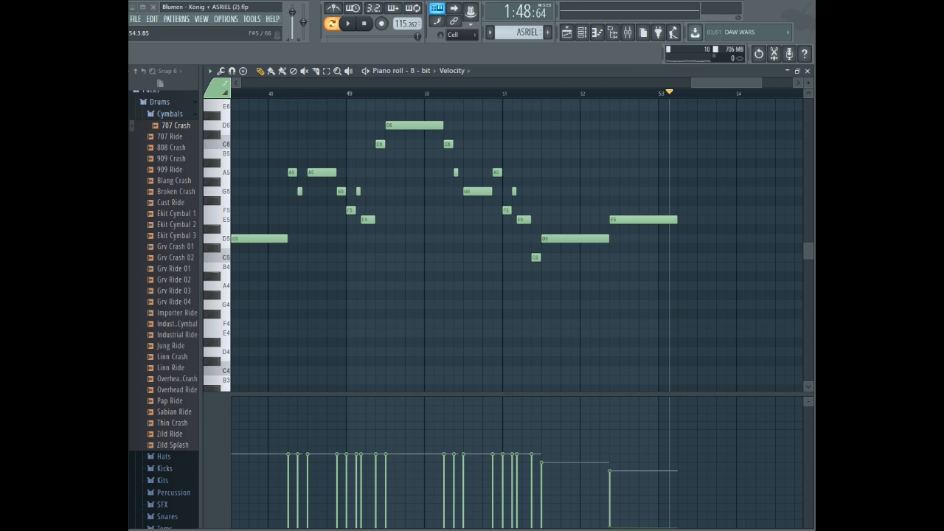
key("space")
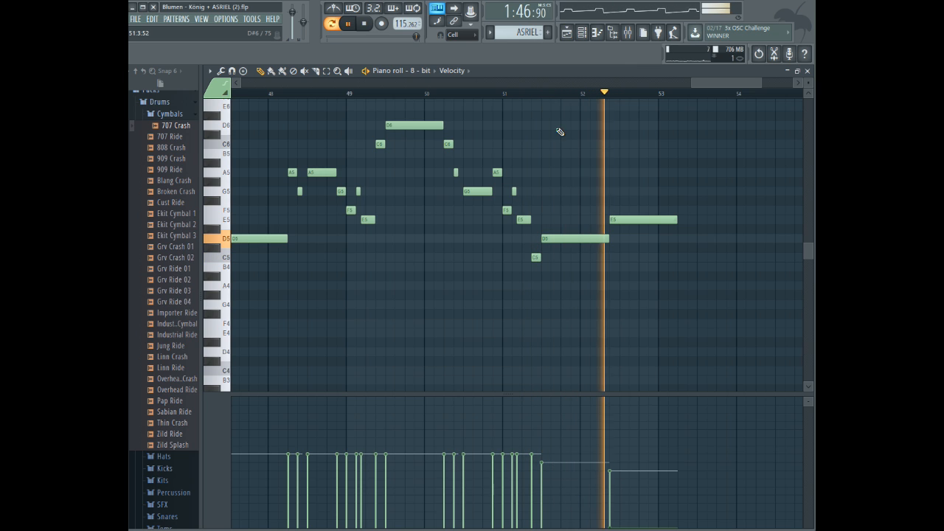
key("space")
left_click_drag(619, 219, 629, 218)
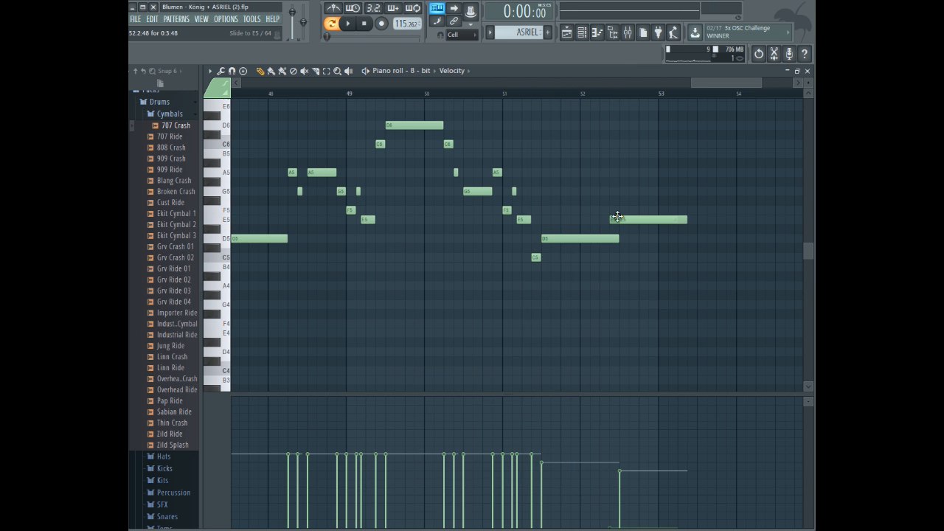
key("space")
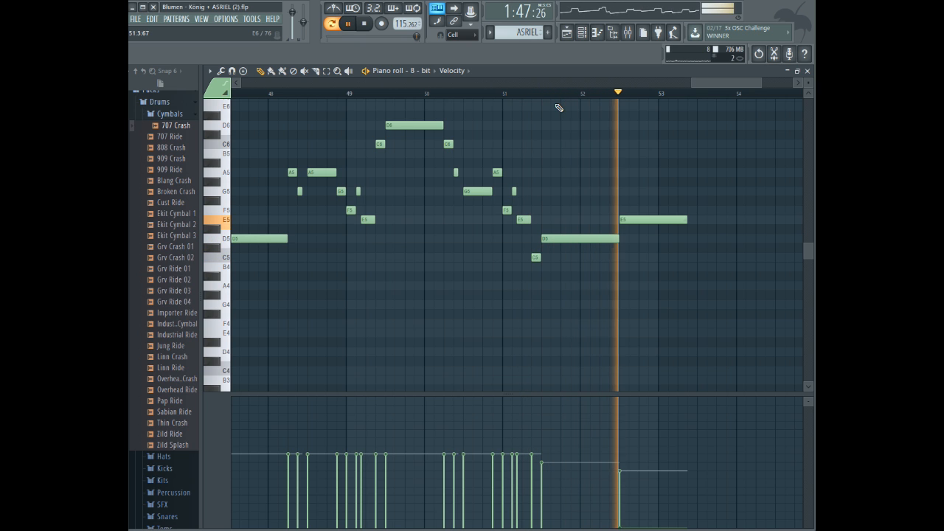
- Lengthen the final E5 and its slide note to four beats and play back the ending
key("space")
mouse_move(683, 220)
left_mouse_down()
mouse_move(685, 229)
mouse_move(689, 217)
left_mouse_up()
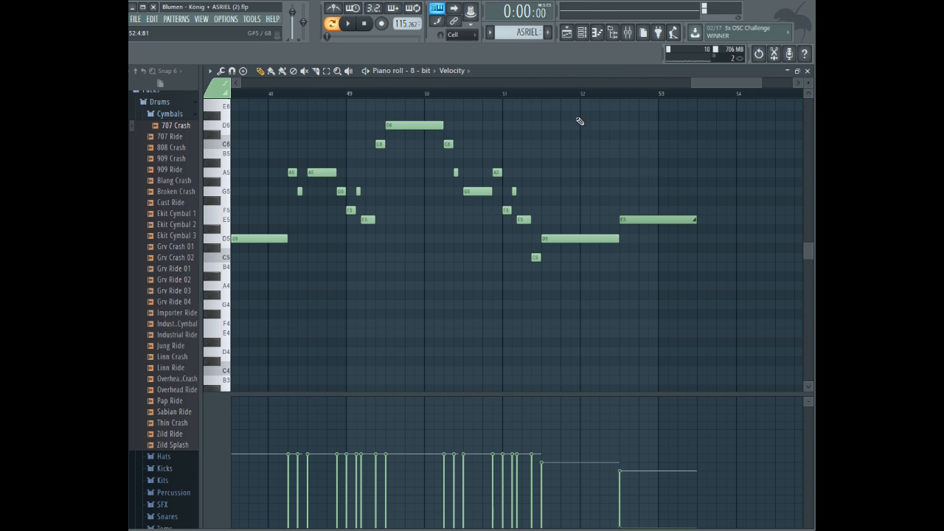
left_click(529, 94)
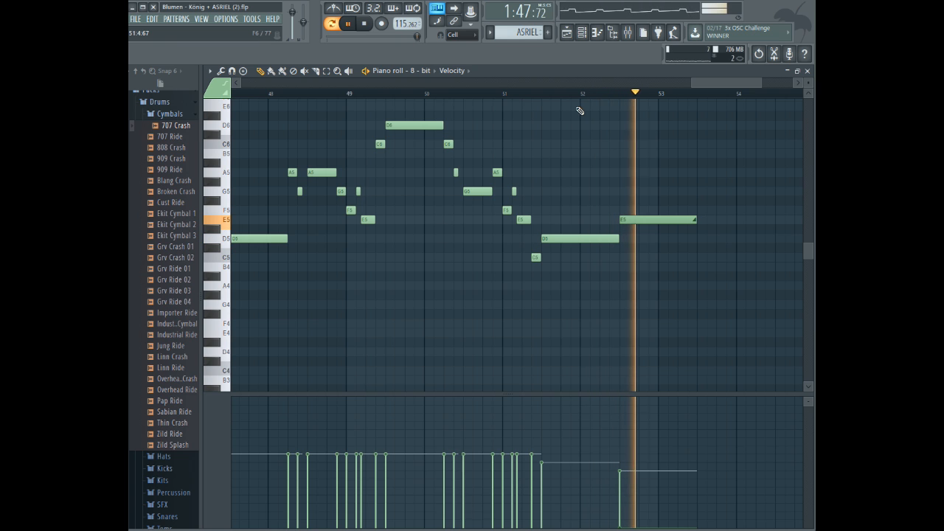
key("space")
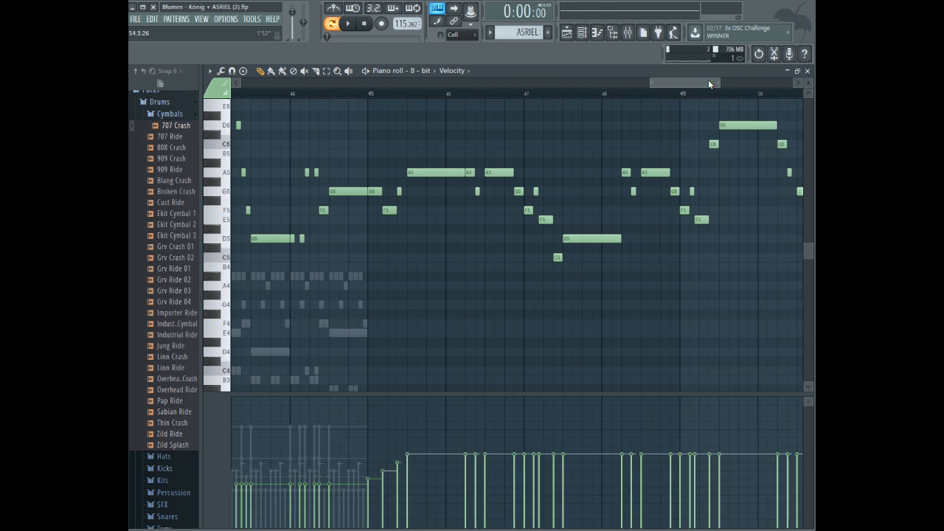
- Play back the 8-bit melody leading into bar 45, and open the 8-bit 2 channel for editing
left_click(311, 93)
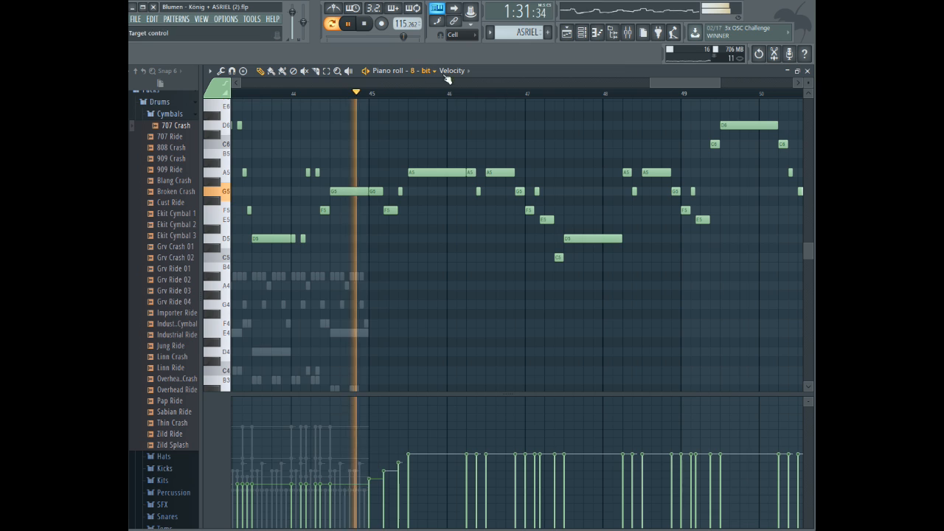
key("space")
left_click(422, 71)
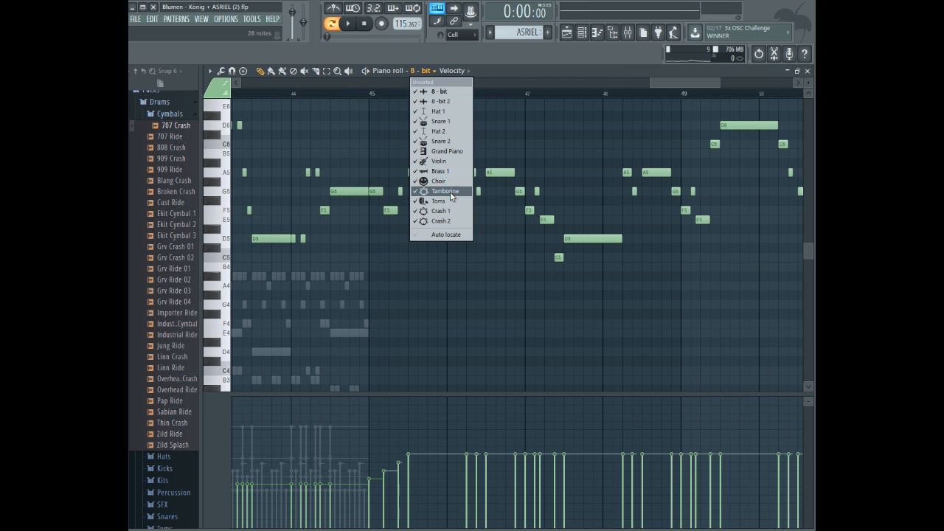
left_click(441, 101)
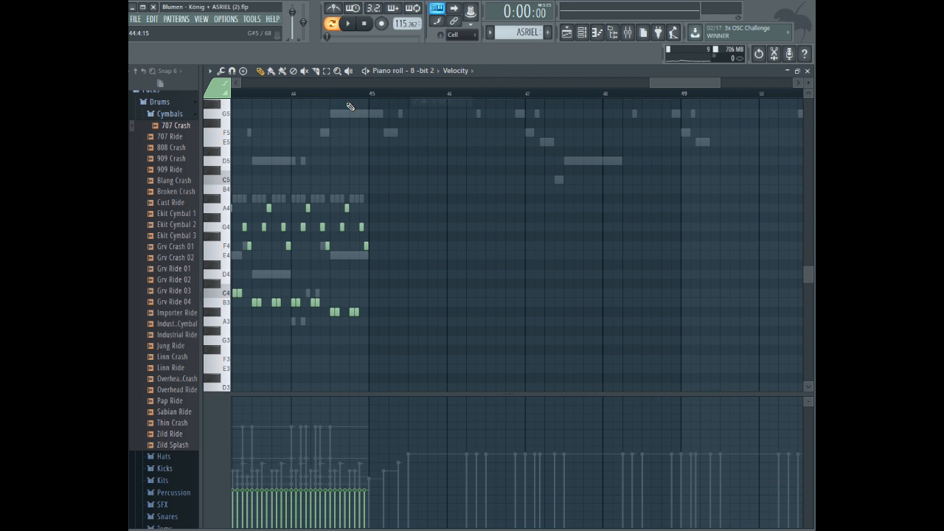
- Duplicate the last 8-bit 2 arpeggio phrase, place the copy from beat 3 of bar 45, and play it back
left_click(330, 73)
left_click_drag(443, 131, 393, 370)
scroll(657, 82, "right", 5)
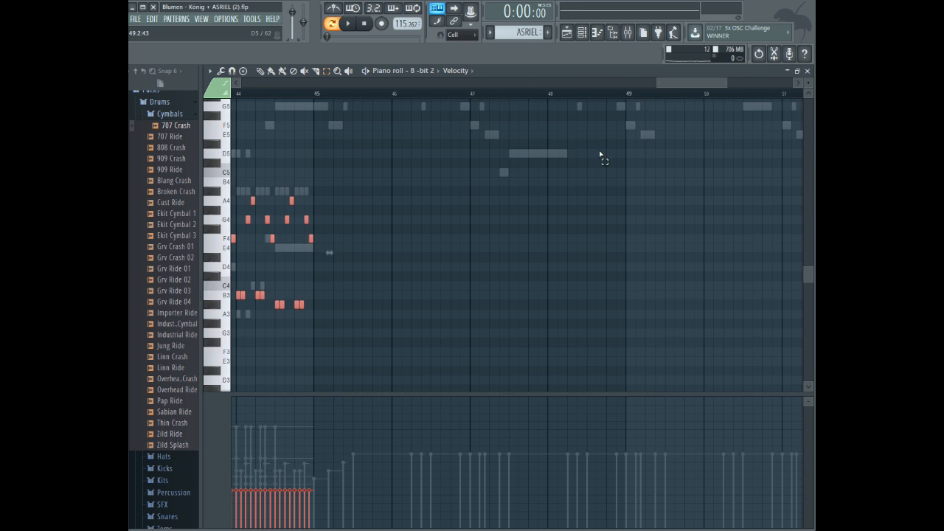
key("ctrl+b")
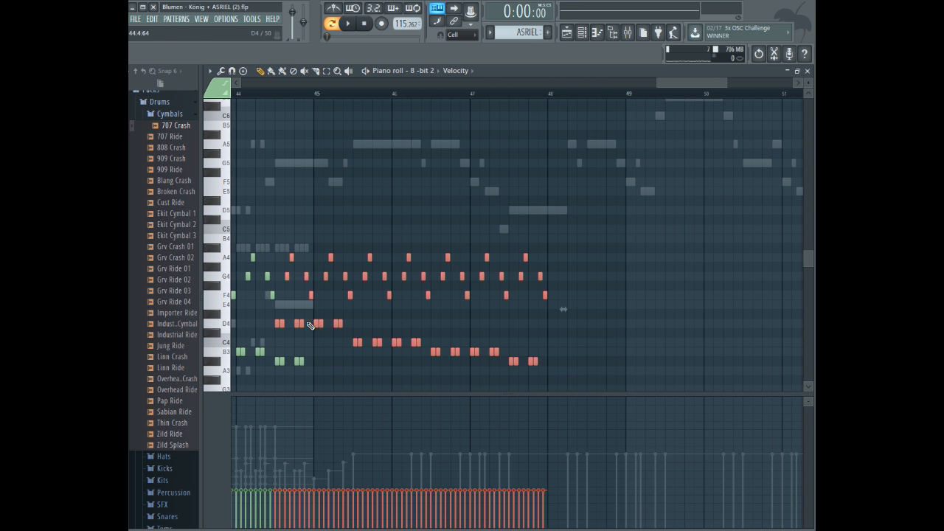
left_click_drag(317, 322, 396, 319)
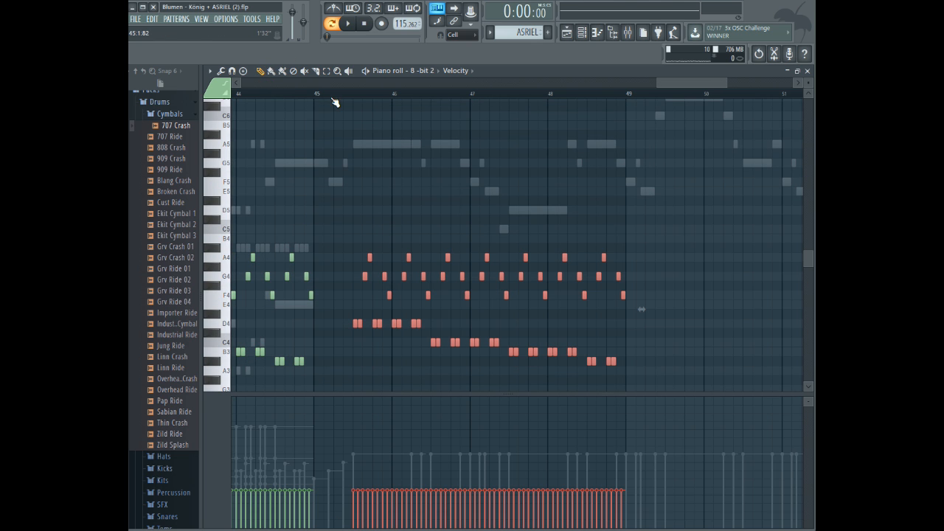
key("space")
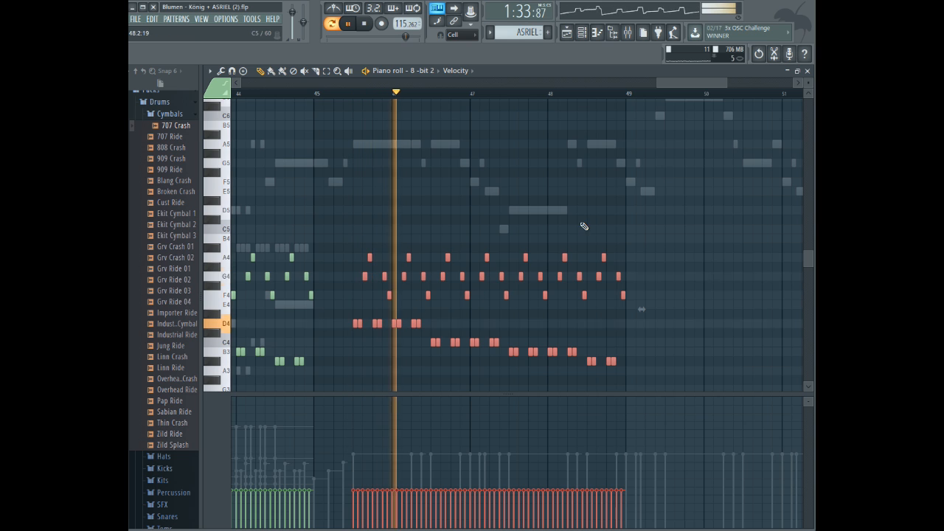
- Place another copy of the 8-bit 2 arpeggio phrase from the start of bar 49, then deselect it and stop playback
left_click_drag(705, 81, 745, 80)
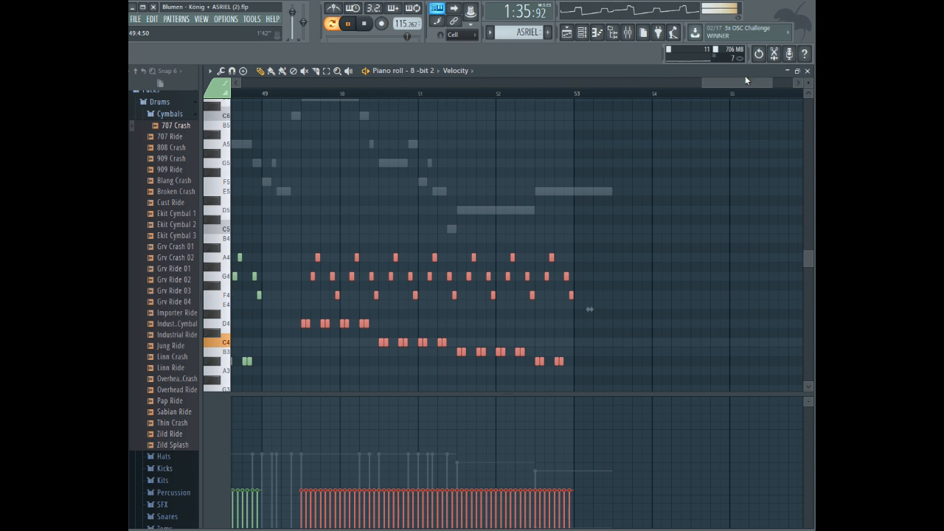
left_click_drag(300, 321, 261, 319)
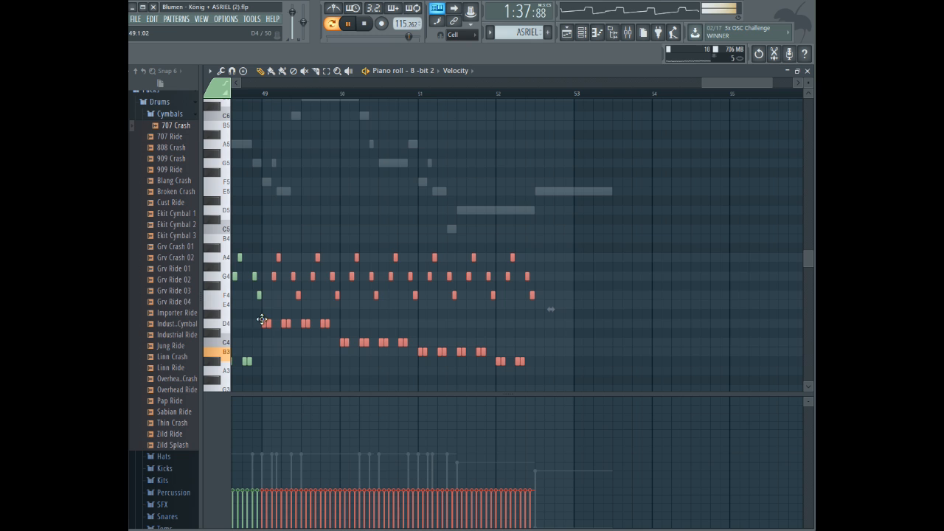
left_click(593, 189)
right_click(593, 190)
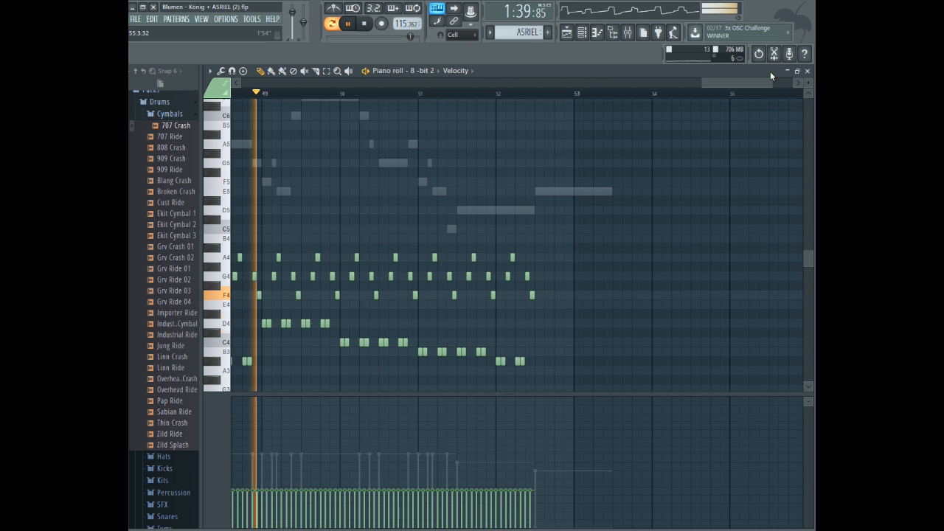
left_click_drag(772, 82, 751, 82)
key("space")
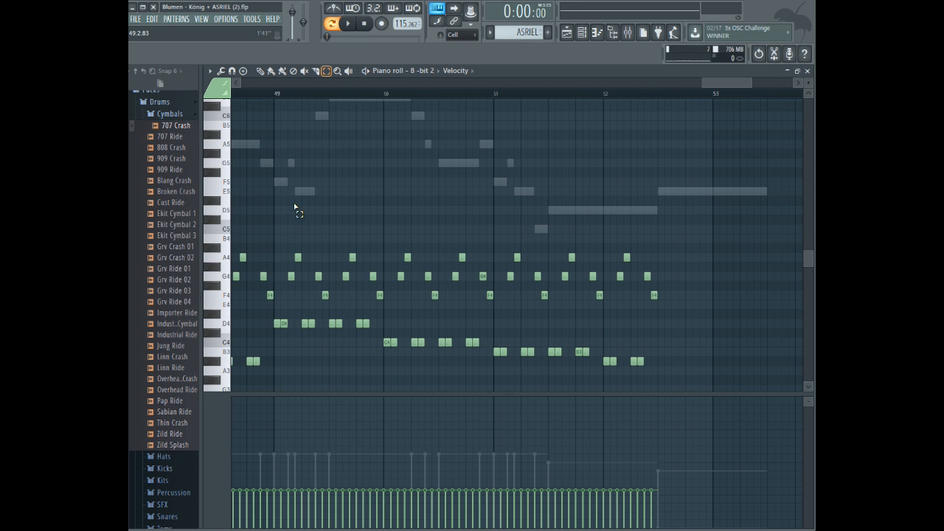
- Shift the whole arpeggio phrase at bar 49 two beats later to beat 3, then deselect it
left_click_drag(277, 238, 779, 391)
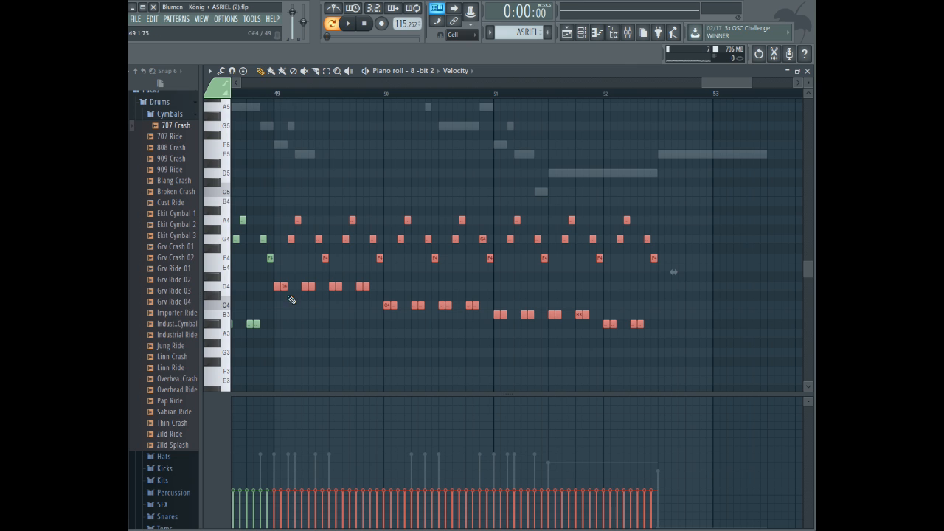
left_click_drag(281, 286, 334, 286)
left_click_drag(728, 83, 707, 83)
key("ctrl+d")
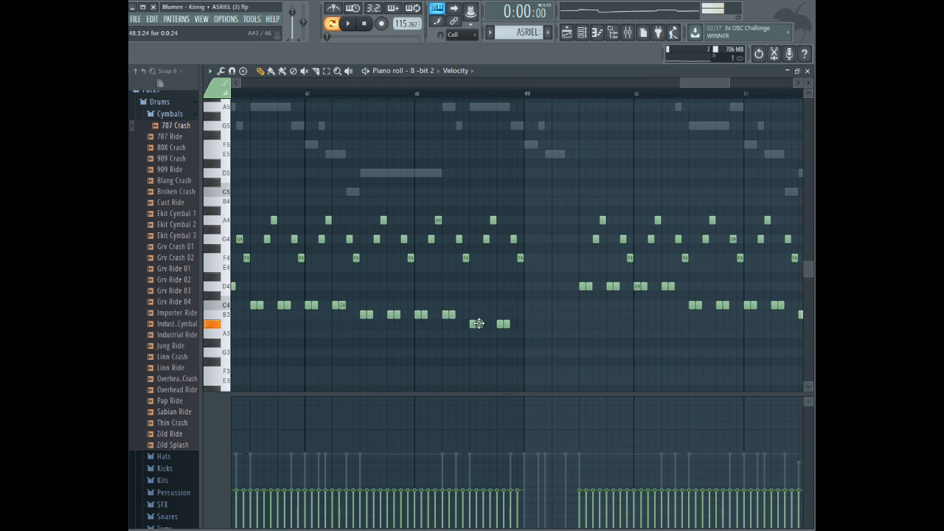
- Fill the first half of bar 49 with two B3 pairs and a copy of the preceding G4, A4 and F4 notes, then play back
left_click(528, 305)
left_click_drag(525, 302, 554, 316)
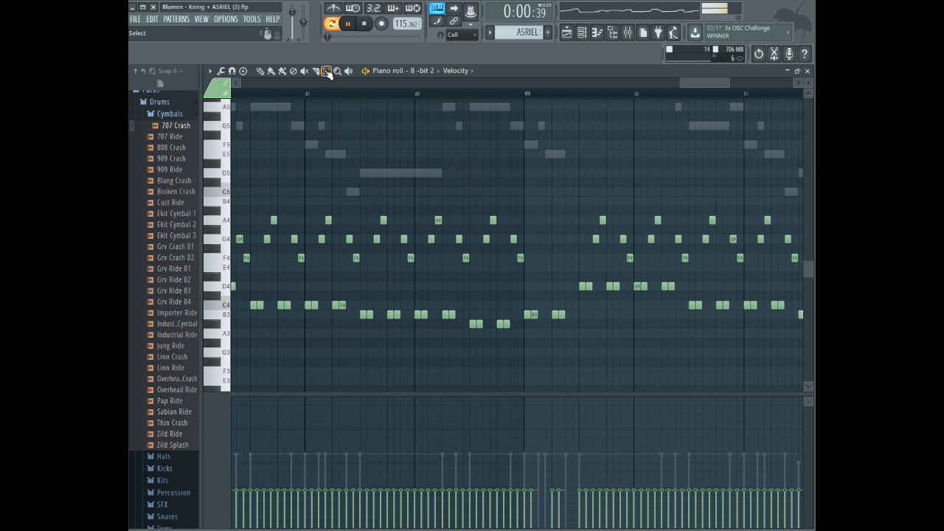
left_click_drag(549, 207, 483, 273)
left_click_drag(486, 239, 543, 240)
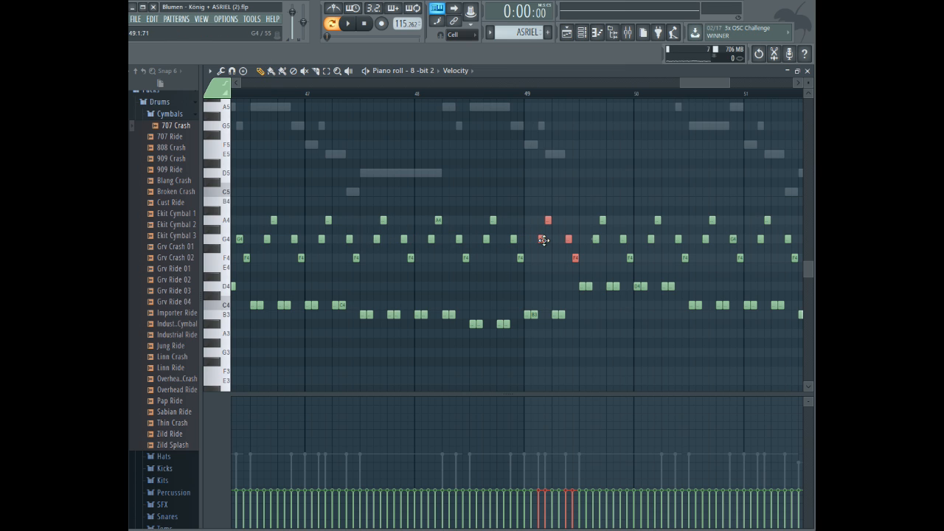
left_click(496, 95)
key("space")
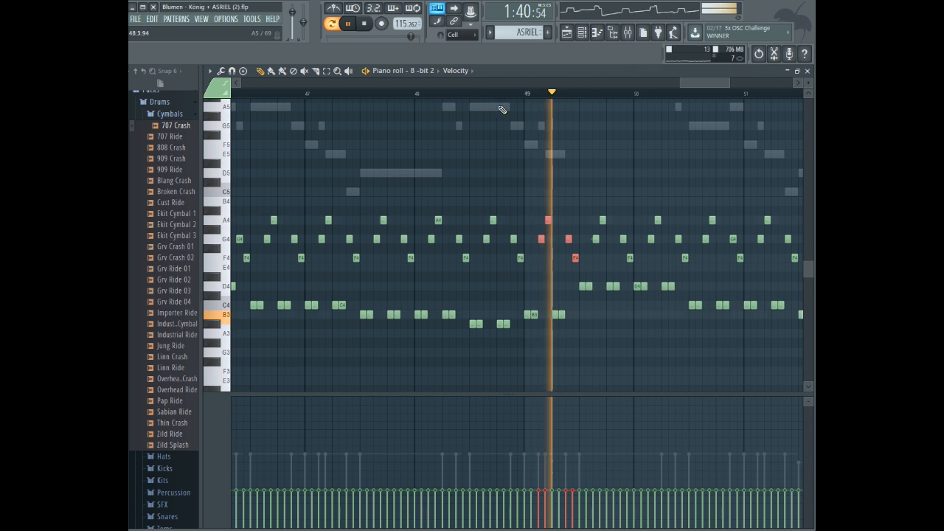
key("space")
- Replace the two B3 pairs in the first half of bar 49 with C4 pairs and play back
right_click(527, 313)
left_click(527, 305)
left_click(535, 305)
right_click(535, 315)
right_click(556, 314)
left_click(556, 305)
left_click(562, 303)
right_click(561, 314)
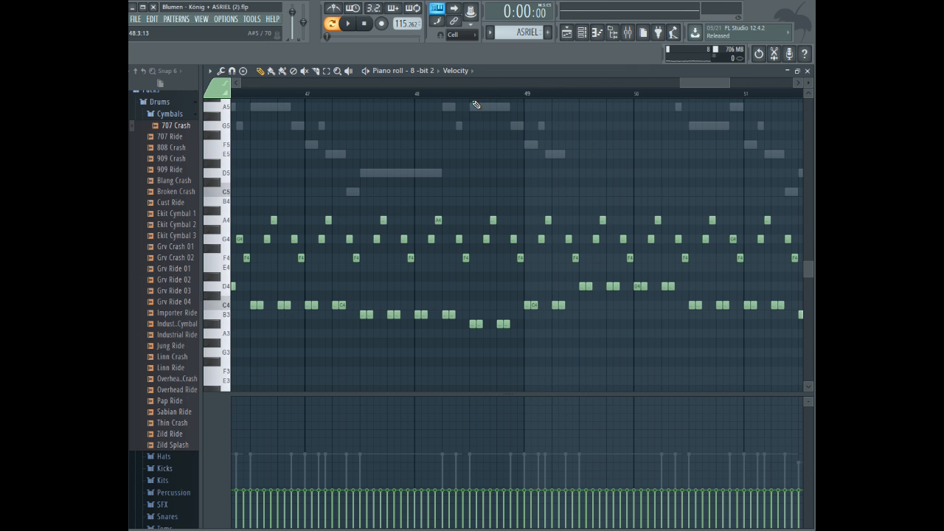
key("space")
- Delete the 8-bit 2 arpeggio notes from beat 3 of bar 52 onward and stop playback
left_click(326, 71)
left_click_drag(729, 83, 763, 82)
left_click_drag(552, 179, 451, 358)
key("Delete")
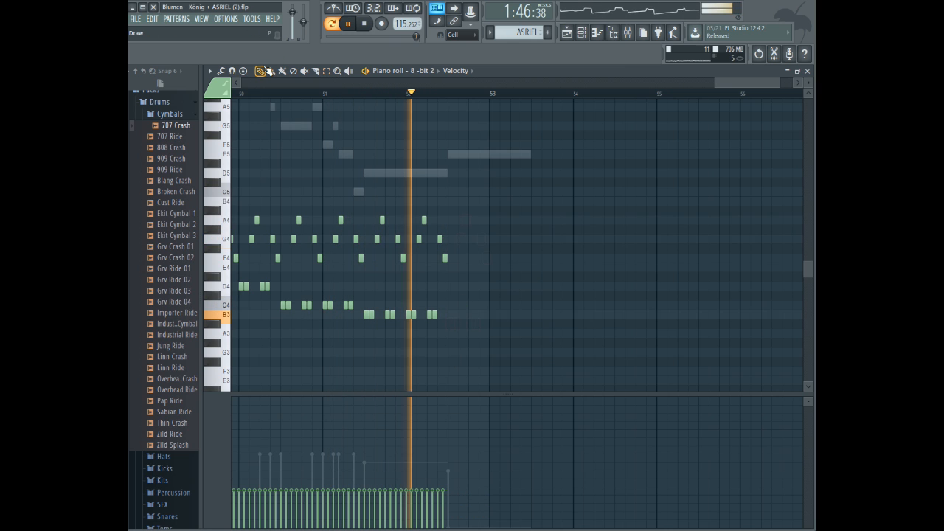
key("space")
- Add a two-beat A#3 at beat 3 of bar 52, followed by a two-beat C4 at bar 53
left_click(444, 257)
left_click(451, 315)
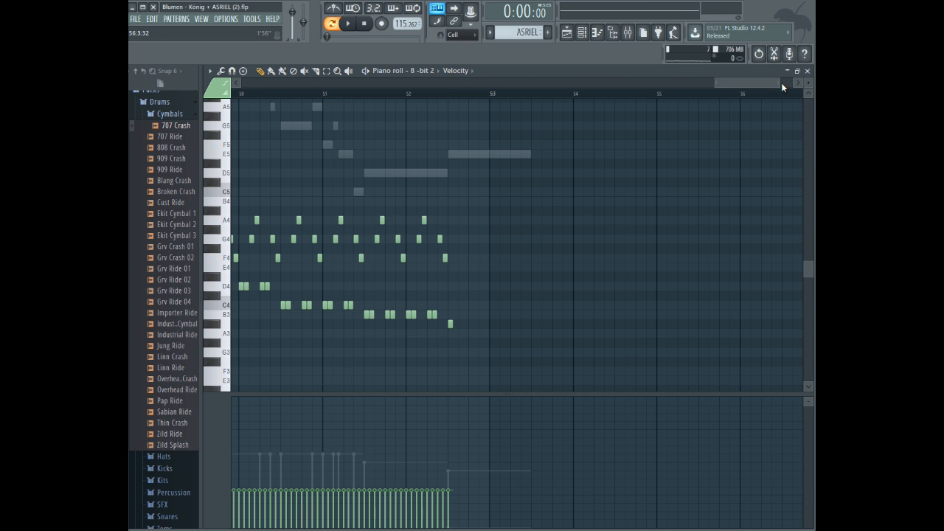
left_click_drag(781, 83, 742, 83)
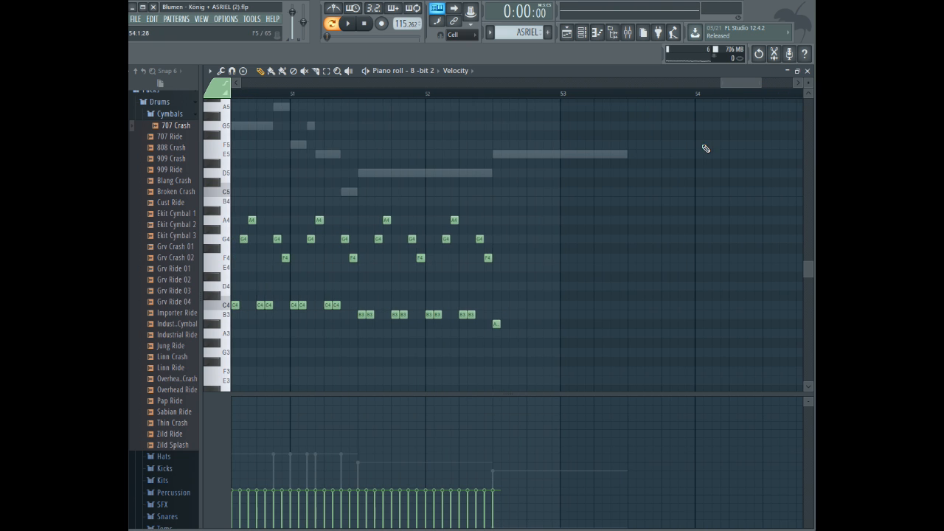
scroll(531, 258, "down", 3)
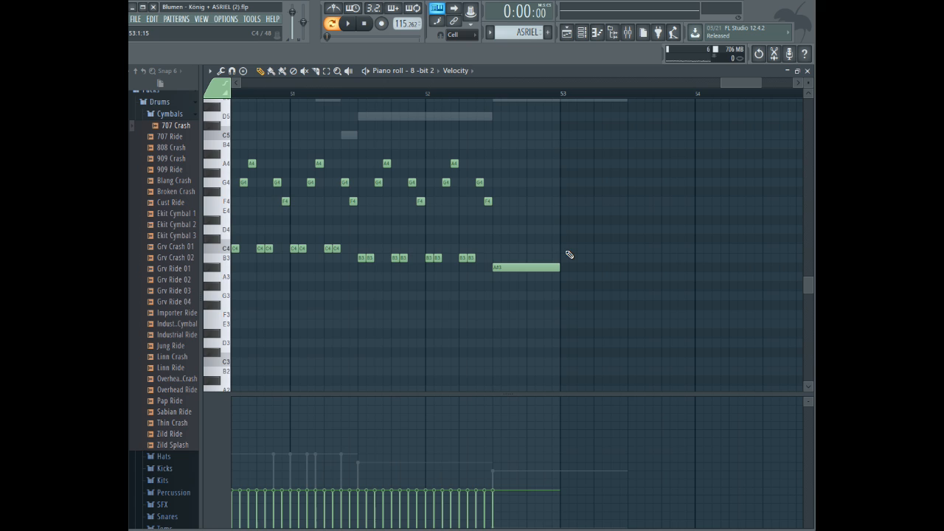
left_click(565, 249)
left_click(573, 249)
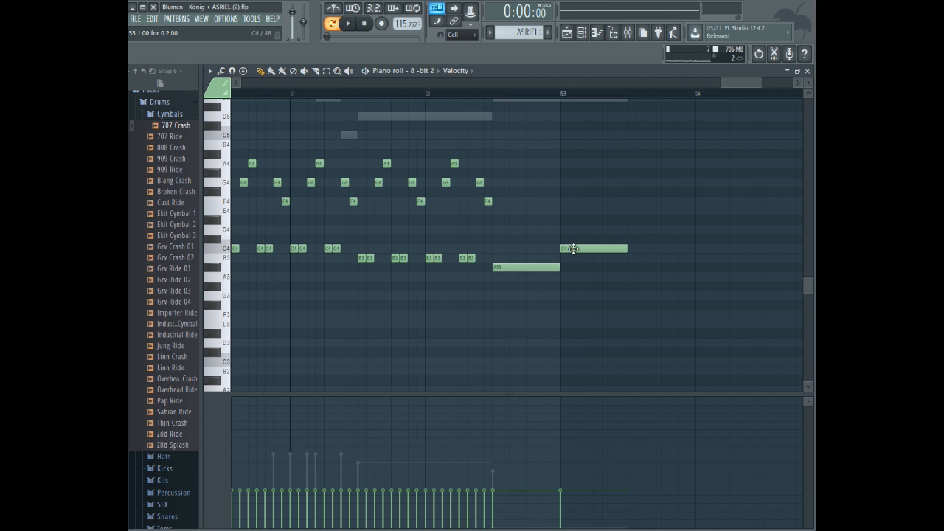
- Add a two-beat slide note with reduced velocity and move it onto the A#3 at beat 3 of bar 52
left_click(531, 125)
double_click(541, 125)
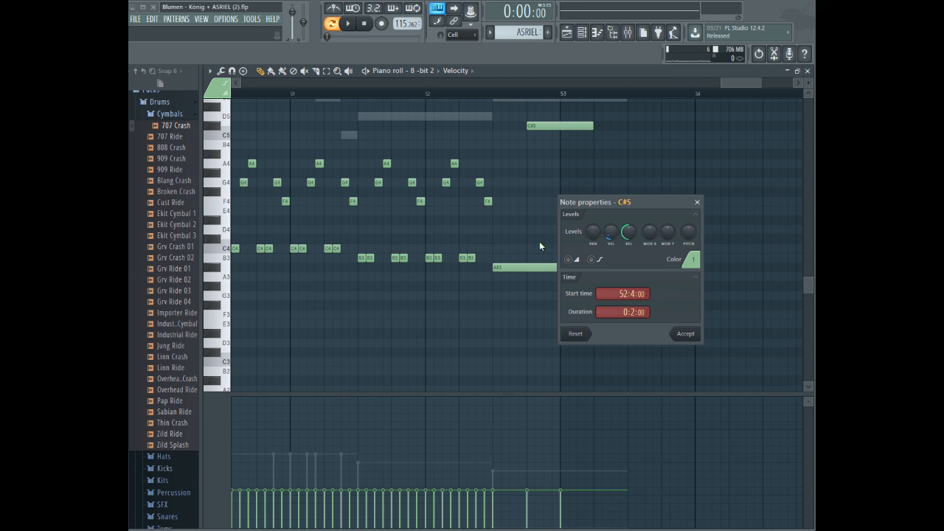
left_click(685, 333)
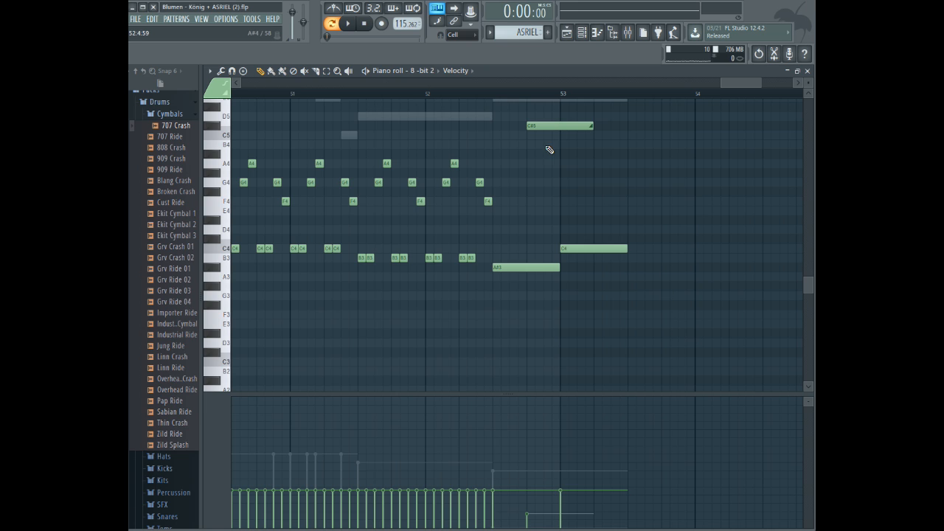
left_click_drag(546, 129, 509, 273)
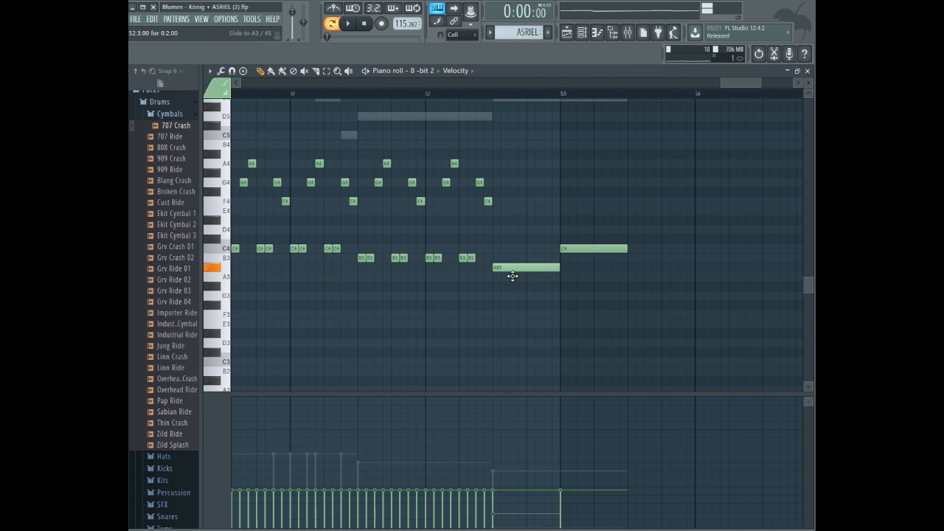
- Add a second two-beat slide note on F4 at beat 4 of bar 52 with its velocity near zero
left_click(531, 200)
double_click(534, 200)
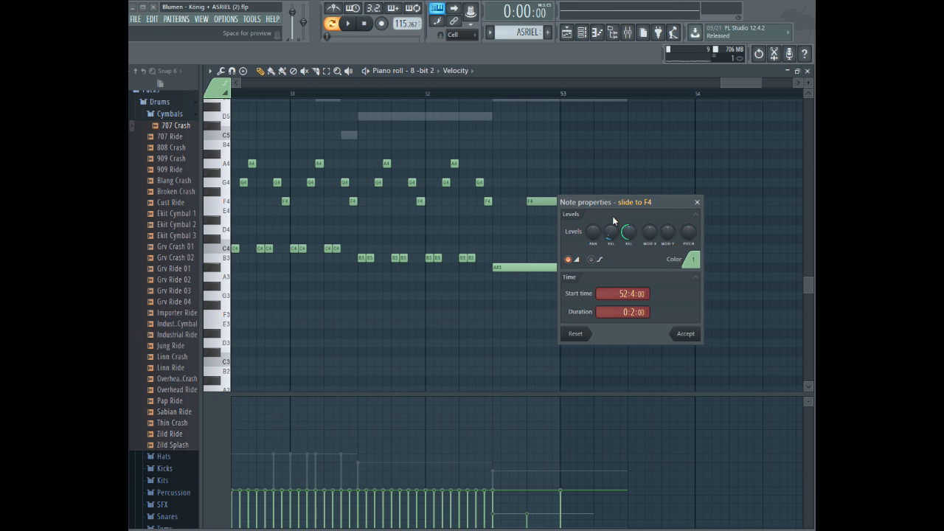
left_click(682, 336)
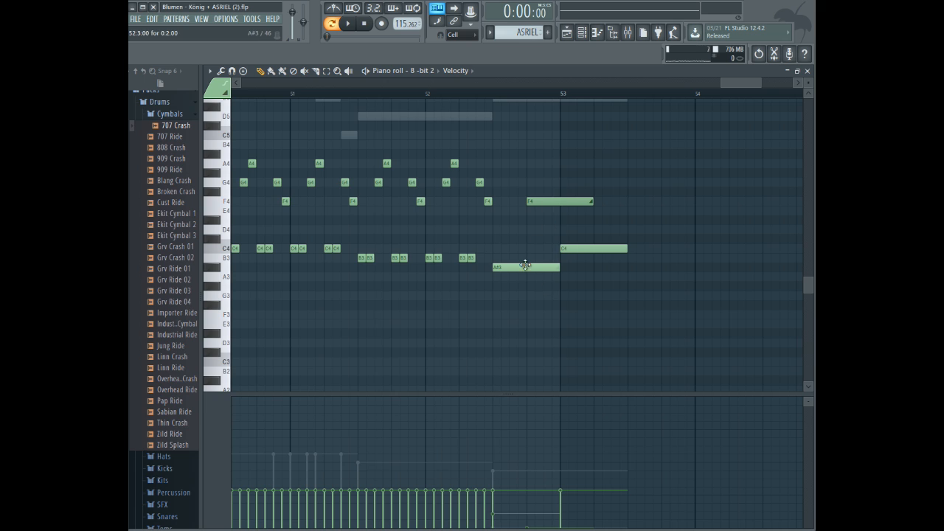
- Replace the C4 at bar 53 with a quieter two-beat C4 without slide, keeping the first slide note on A#3
left_click_drag(527, 268, 528, 274)
right_click(572, 253)
left_click(572, 249)
double_click(575, 251)
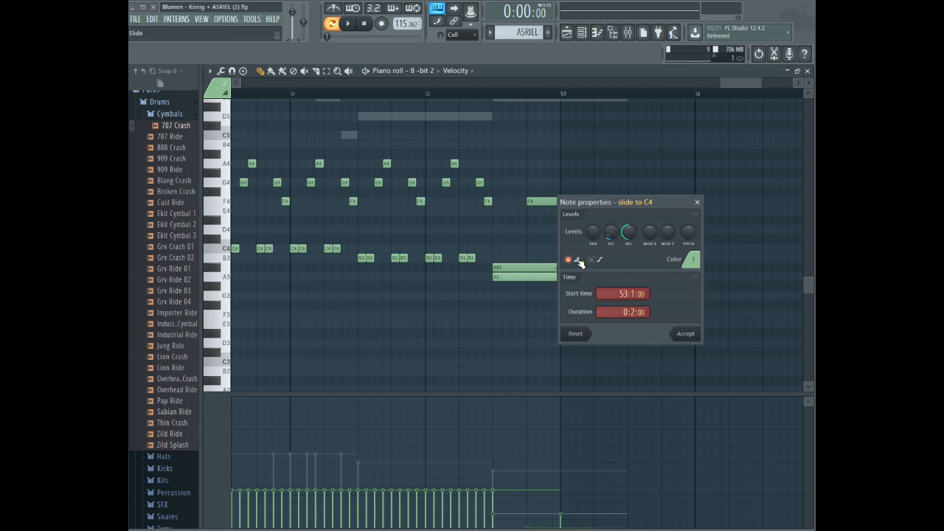
left_click(693, 336)
right_click(553, 277)
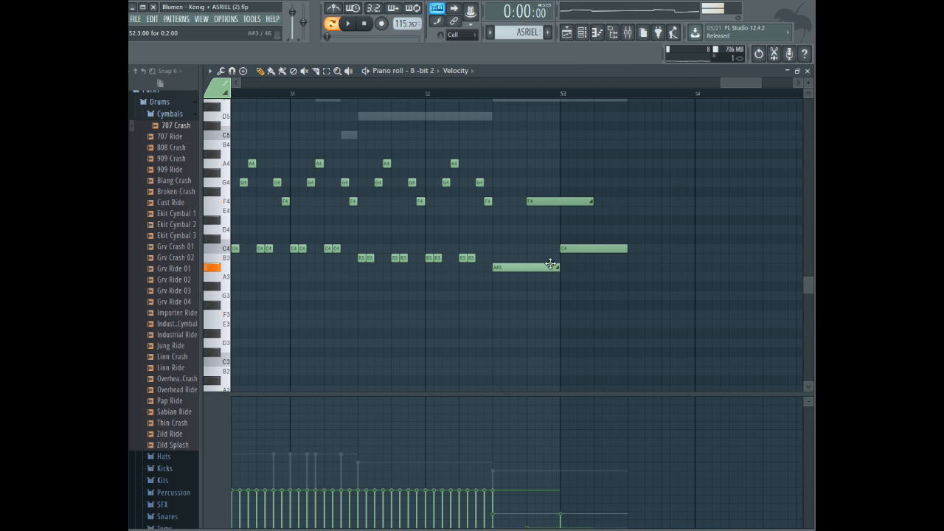
- Move the F4 slide note onto the C4 at bar 53 and play back from beat 3 of bar 52
left_click_drag(557, 202, 593, 249)
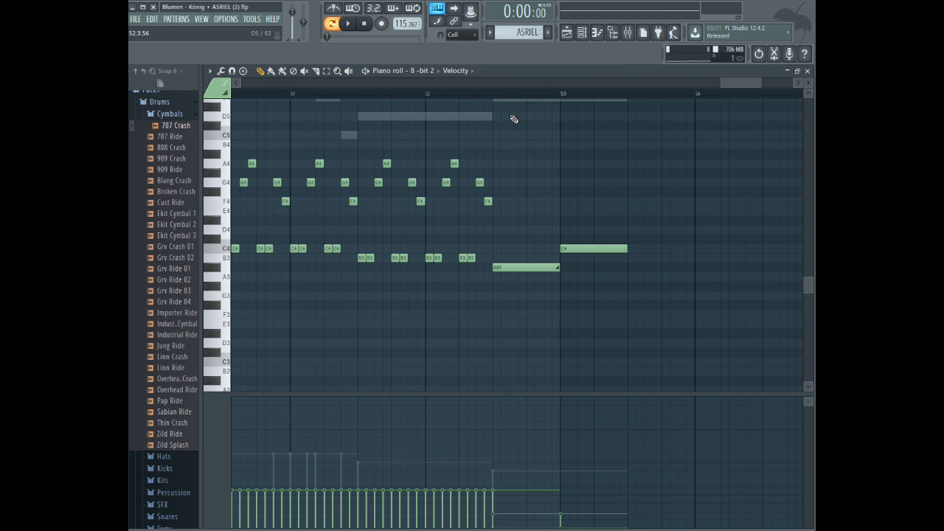
left_click(489, 95)
key("space")
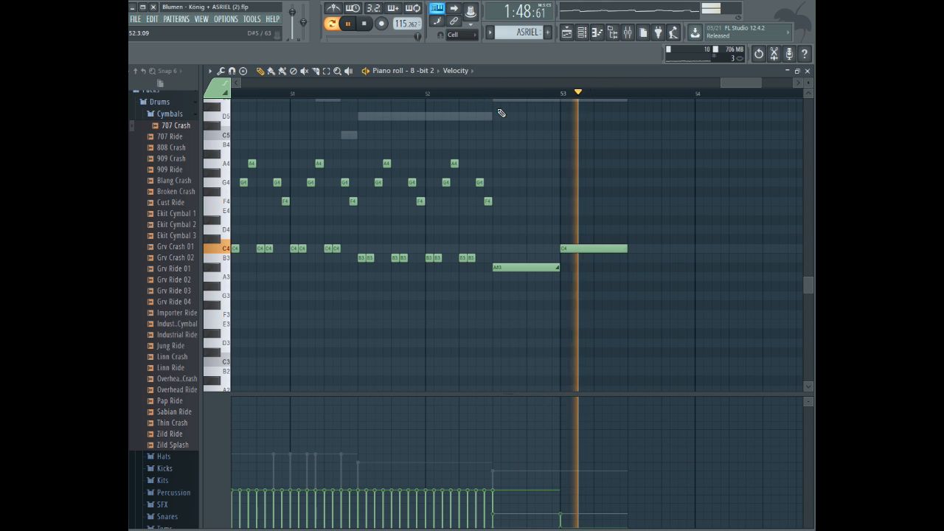
key("space")
- Play back the 8-bit 2 ending from bar 51 and again from bar 52 to check the fade
mouse_move(759, 83)
left_mouse_down()
mouse_move(771, 83)
mouse_move(753, 83)
left_mouse_up()
scroll(594, 267, "up", 2)
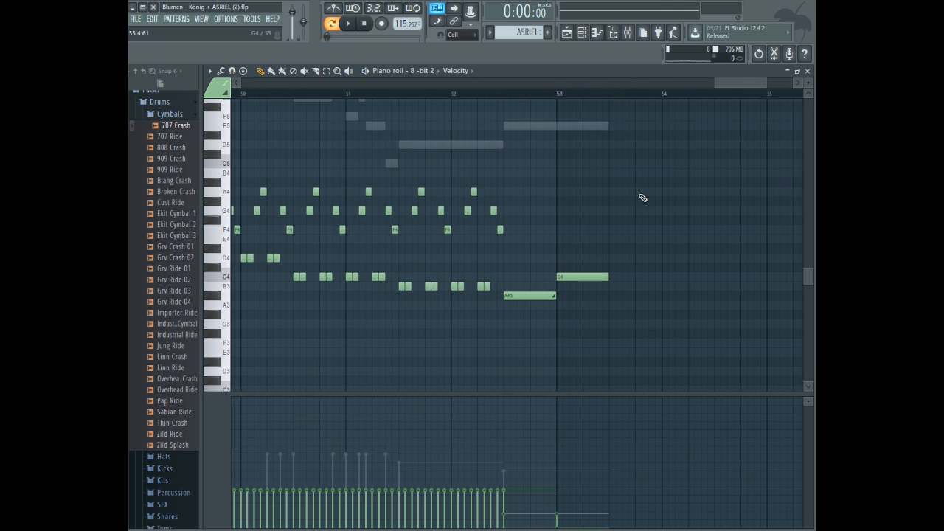
left_click(377, 94)
key("space")
scroll(658, 185, "up", 1)
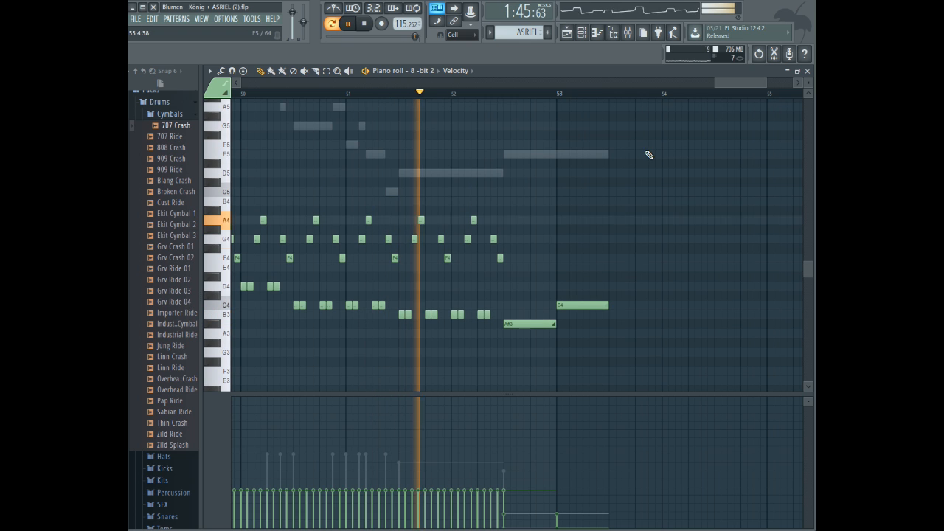
key("space")
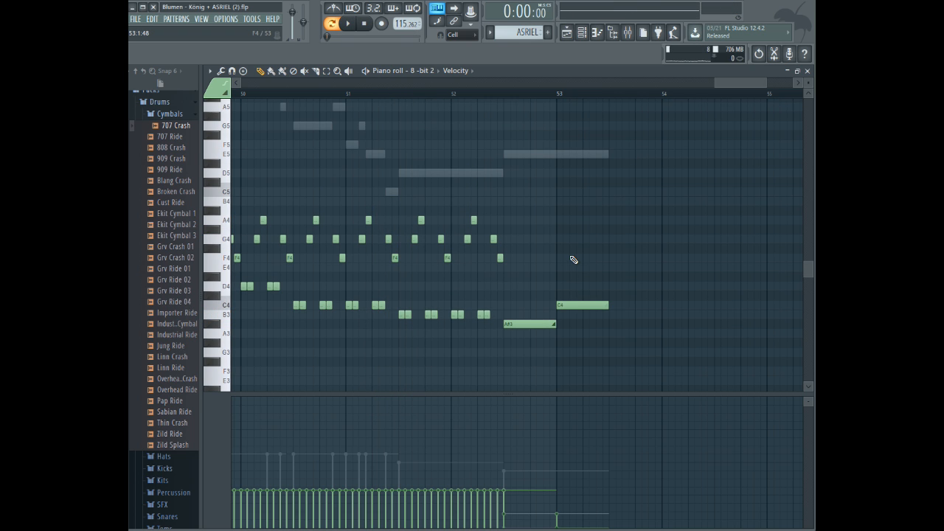
left_click(456, 95)
key("space")
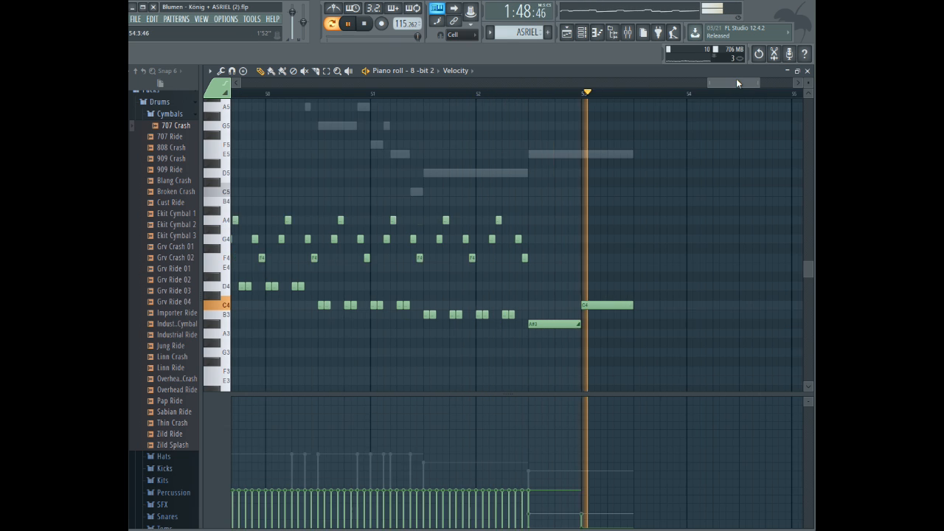
- Play back the 8-bit 2 accompaniment from around bar 50 to check the extended section
scroll(736, 79, "left", 3)
left_click(325, 94)
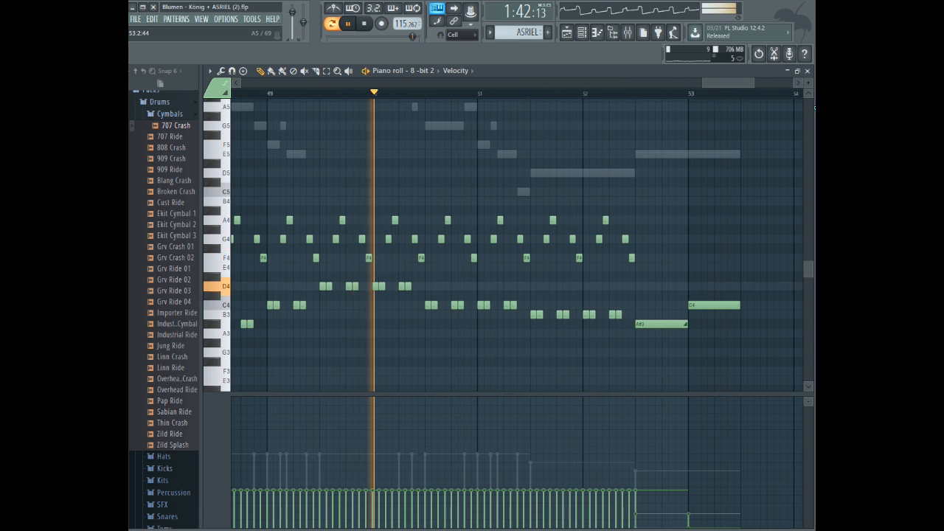
scroll(699, 80, "left", 10)
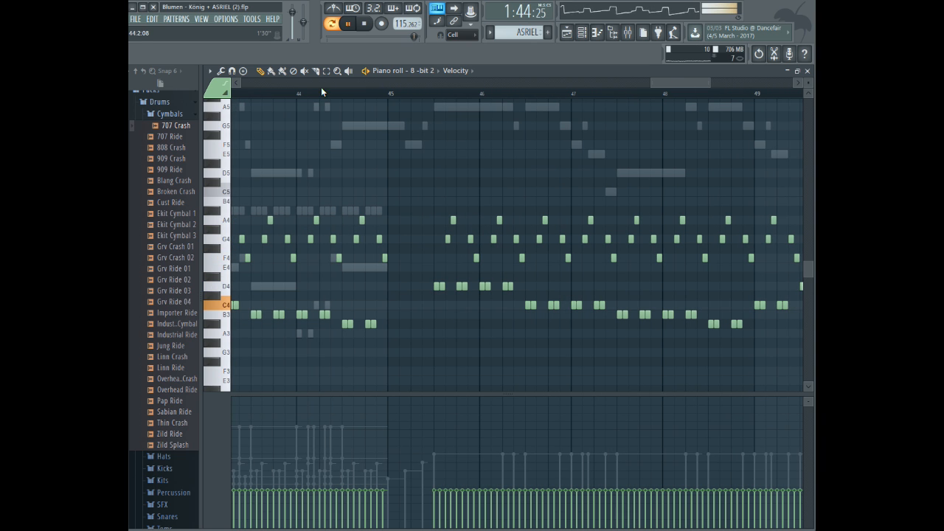
key("space")
- Switch to Hat 2 and copy its notes from bars 13 to 16 to beat 3 of bar 46
left_click(423, 70)
left_click(443, 130)
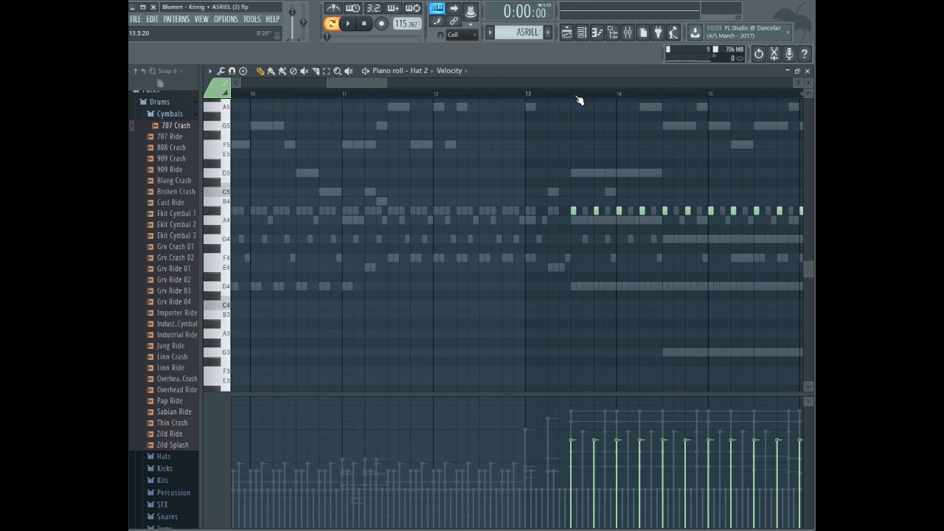
key("space")
key("space")
scroll(354, 83, "right", 2)
scroll(355, 82, "right", 2)
left_click_drag(398, 130, 784, 309)
scroll(429, 82, "right", 2)
left_click_drag(391, 86, 704, 98)
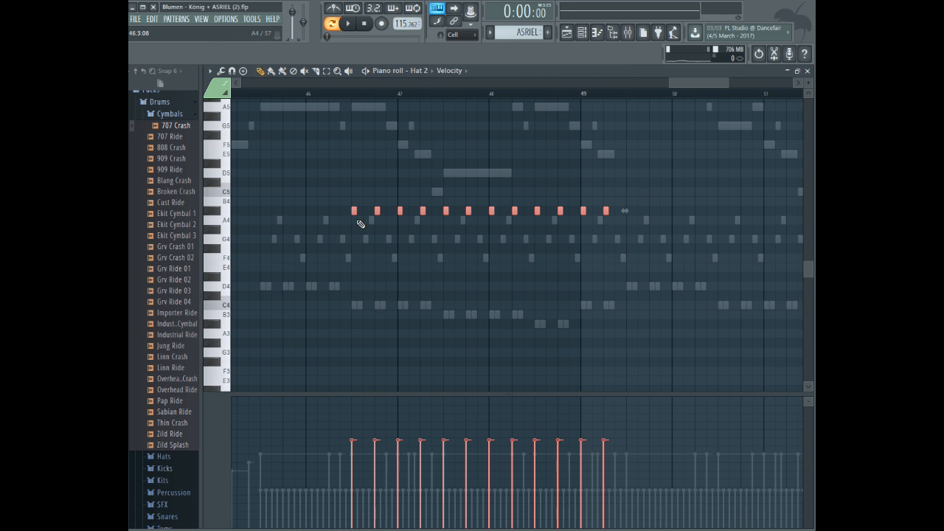
- Move the pasted Hat 2 notes to start at beat 3 of bar 45, playing back from bar 46 to check the timing
left_click_drag(354, 211, 276, 210)
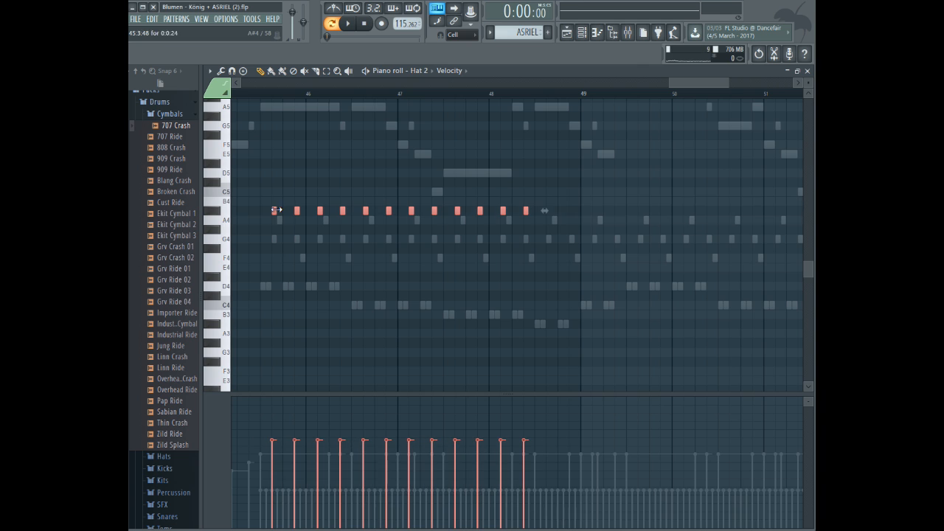
left_click(256, 86)
left_click_drag(722, 83, 699, 84)
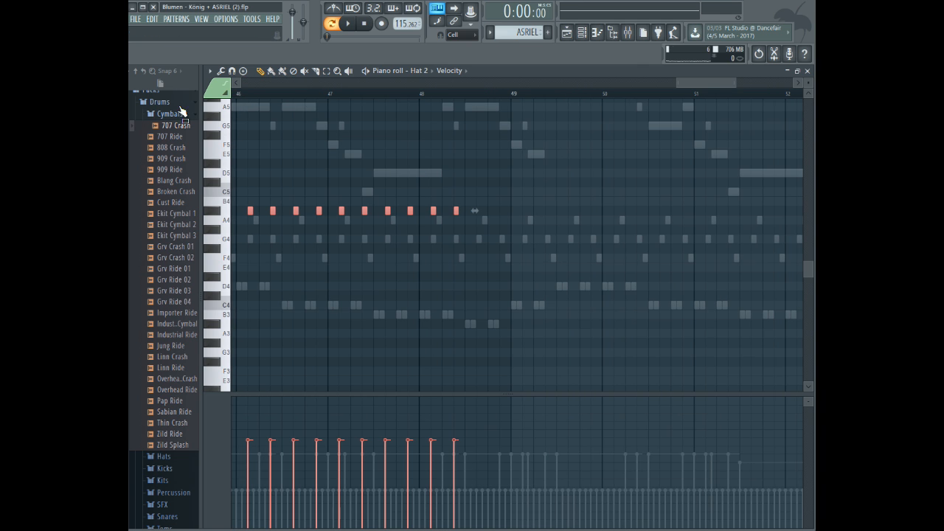
left_click(249, 94)
key("space")
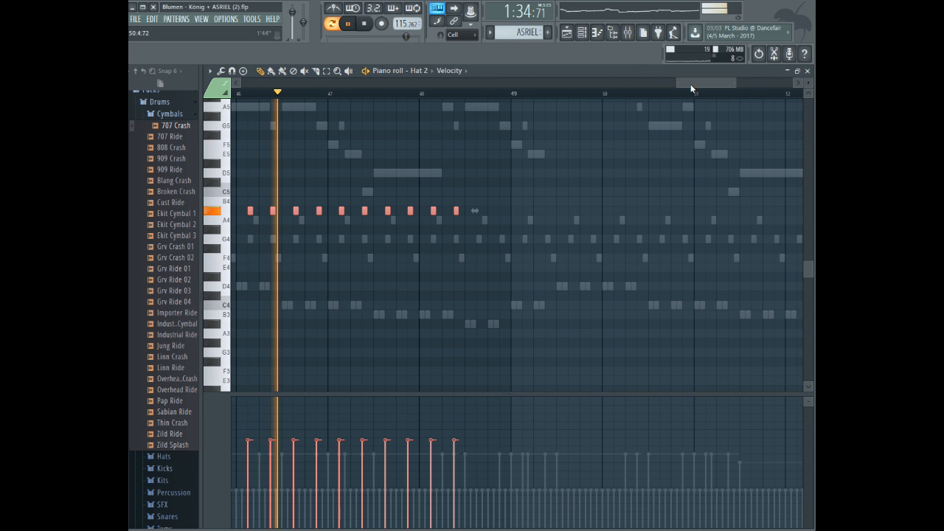
left_click_drag(691, 84, 678, 84)
left_click_drag(318, 210, 307, 210)
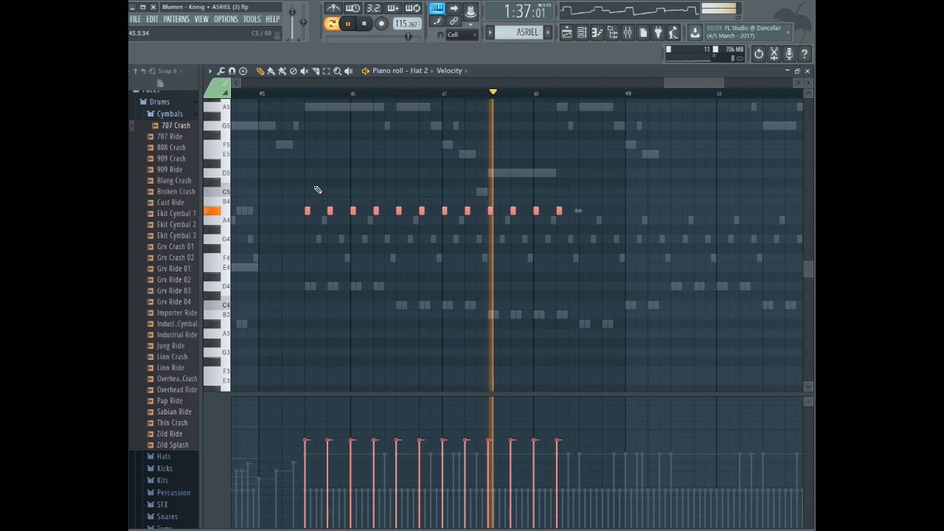
- Repeat the Hat 2 notes through bar 53 and delete the hits from beat 3 of bar 53 onward
left_click_drag(691, 80, 752, 77)
key("ctrl+b")
key("ctrl+b")
key("ctrl+b")
key("ctrl+b")
right_click(399, 211)
right_click(493, 211)
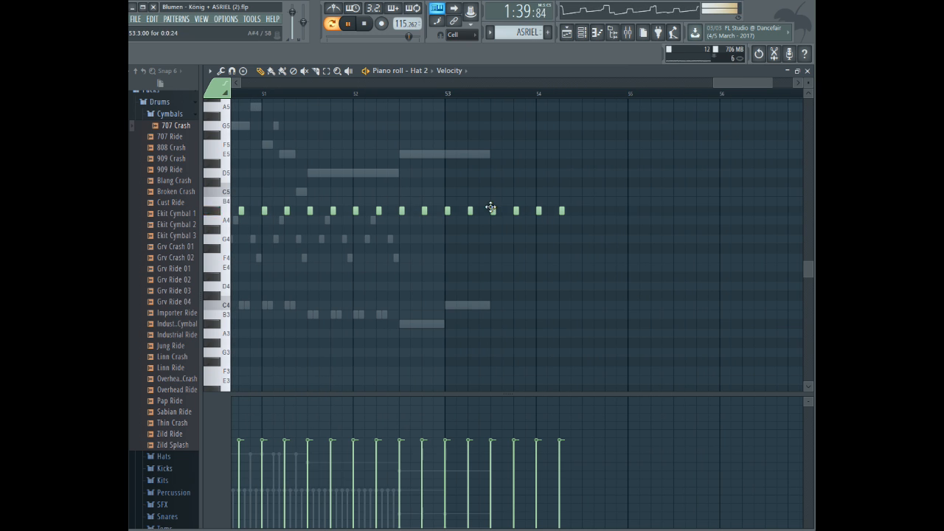
right_click(516, 211)
right_click(538, 211)
right_click(561, 211)
- Fade the velocities of the last four Hat 2 hits from beat 3 of bar 52, ending at about 10%
left_click_drag(445, 391, 421, 125)
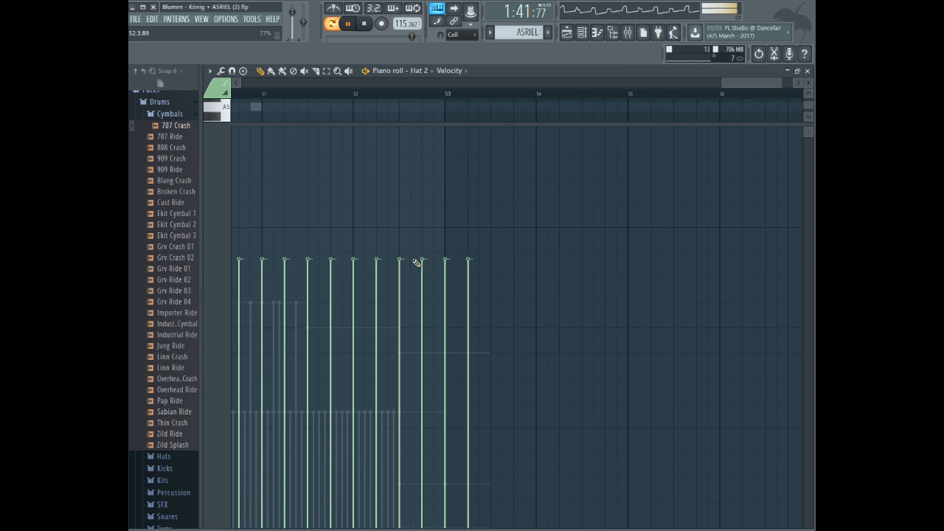
left_click(405, 326)
left_click(425, 380)
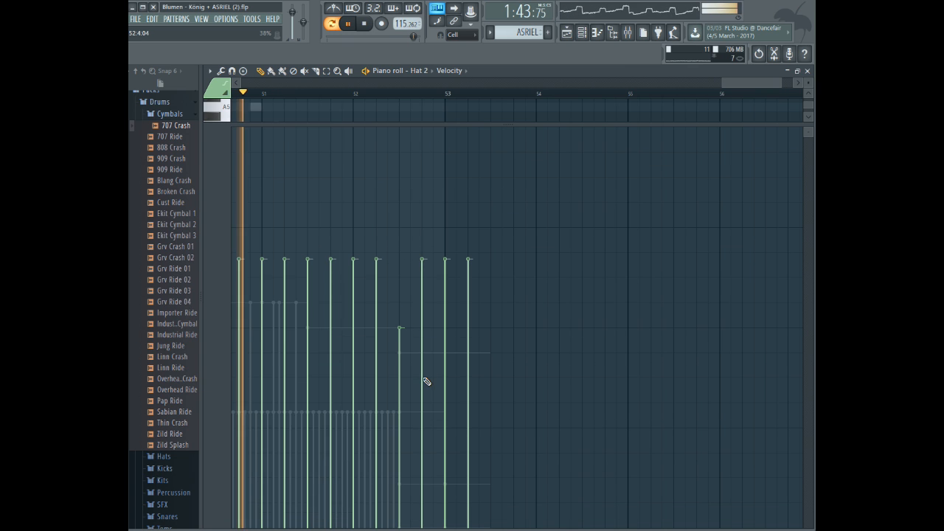
left_click(427, 403)
left_click(448, 453)
left_click(469, 484)
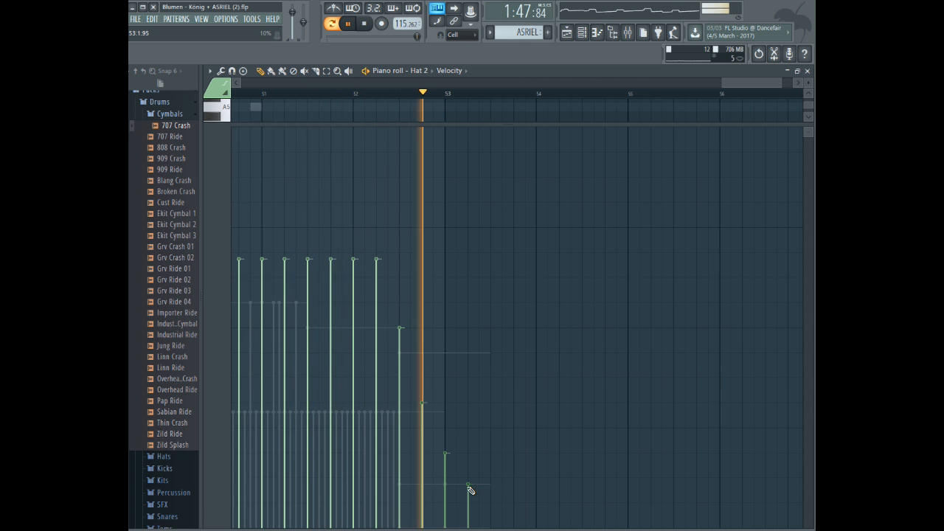
right_click(394, 126)
key("space")
- Copy the Snare 2 notes from bars 13 to 16 to start half a beat after beat 3 of bar 45
left_click(417, 70)
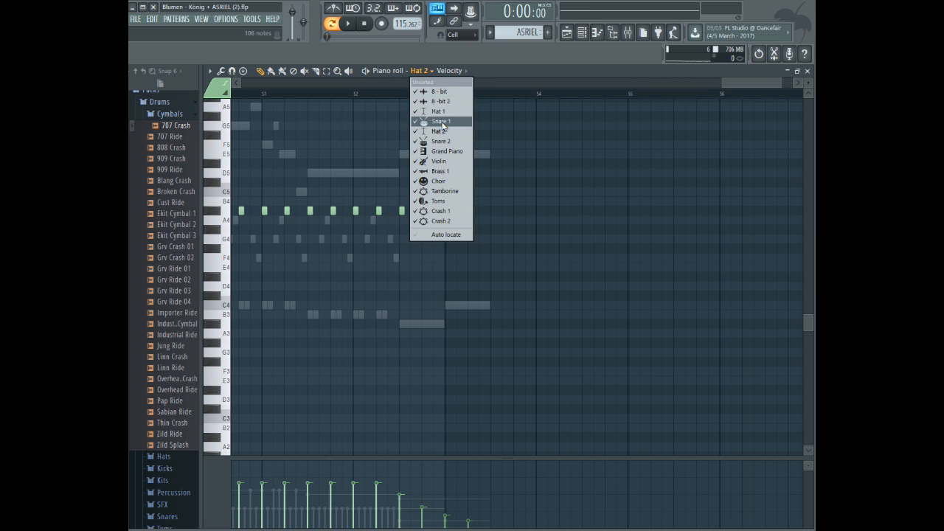
left_click(448, 133)
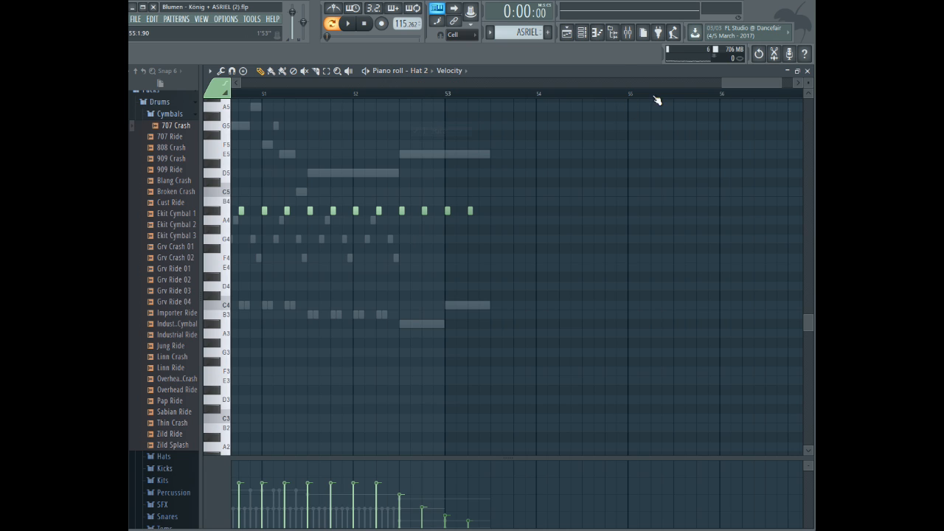
left_click(418, 70)
left_click(441, 140)
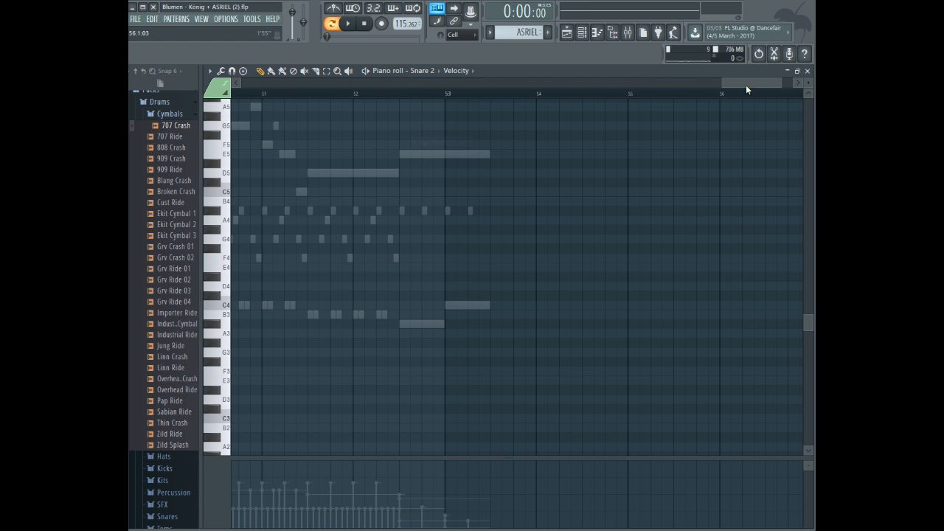
left_click_drag(600, 81, 391, 82)
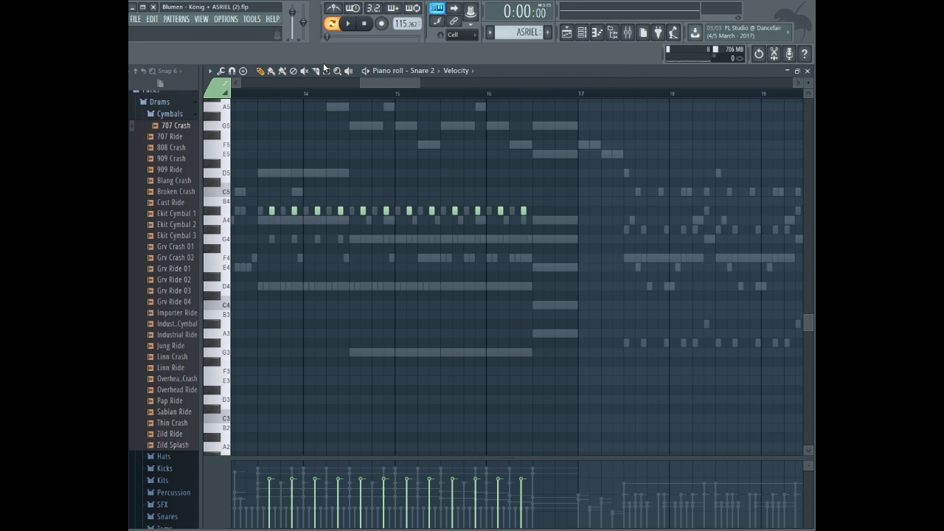
left_click_drag(598, 175, 399, 288)
left_click_drag(381, 92, 657, 102)
left_click(424, 96, "ctrl")
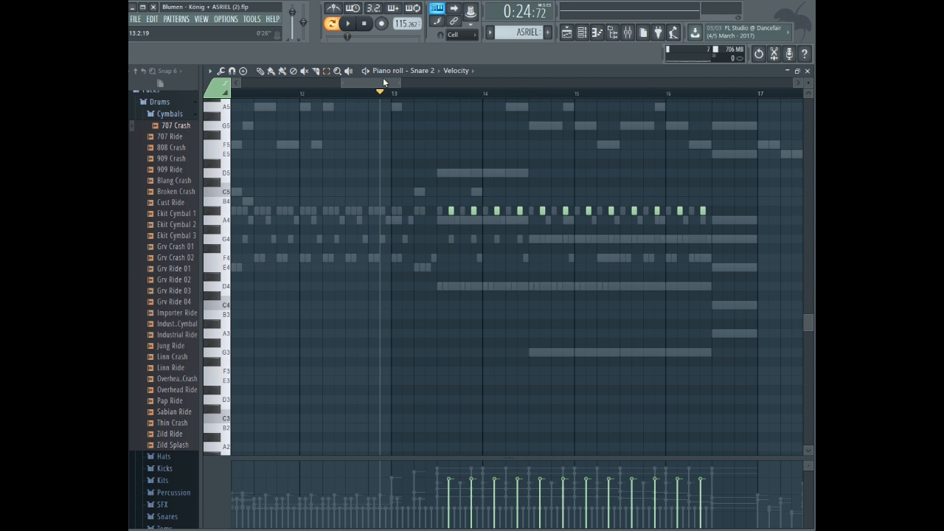
left_click_drag(383, 83, 709, 90)
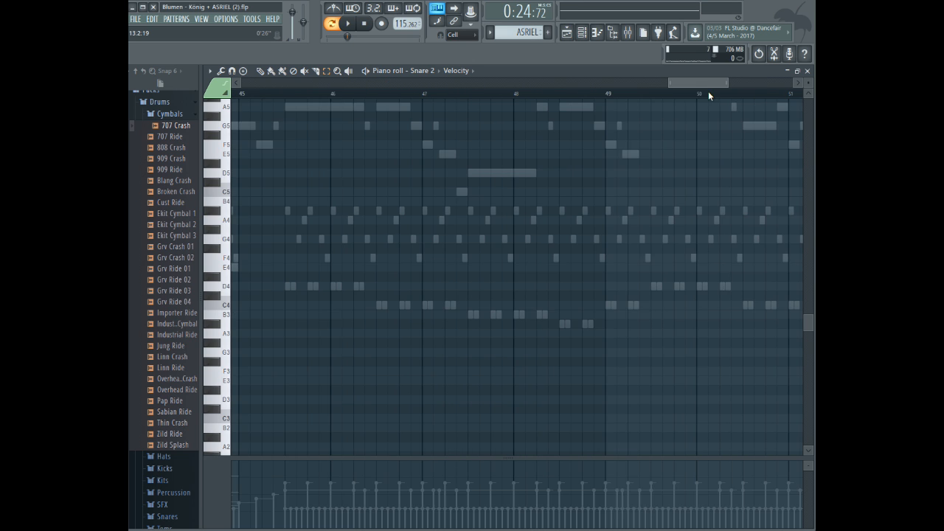
key("ctrl+v")
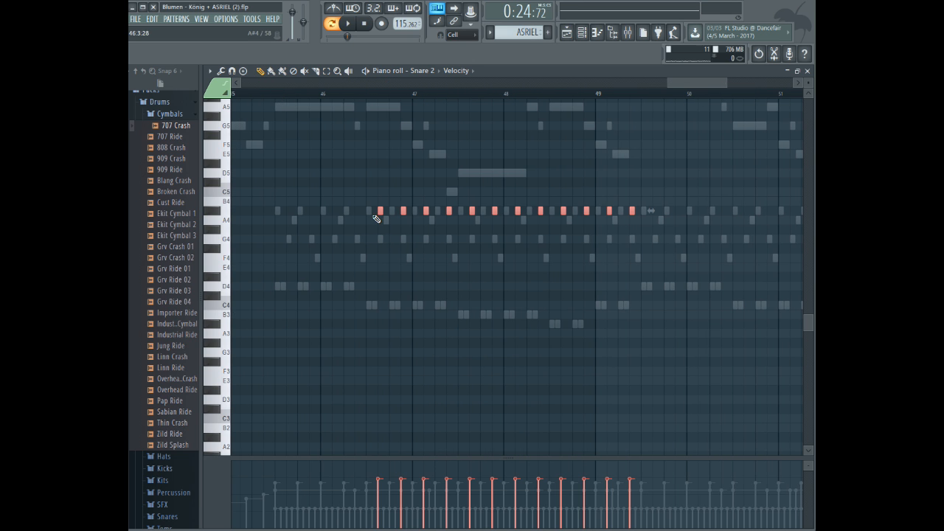
left_click_drag(377, 213, 292, 205)
- Repeat the Snare 2 notes through bar 53, play them back and delete the surplus hits after beat 3 of bar 53
left_click_drag(268, 85, 755, 73)
left_click(383, 94)
key("space")
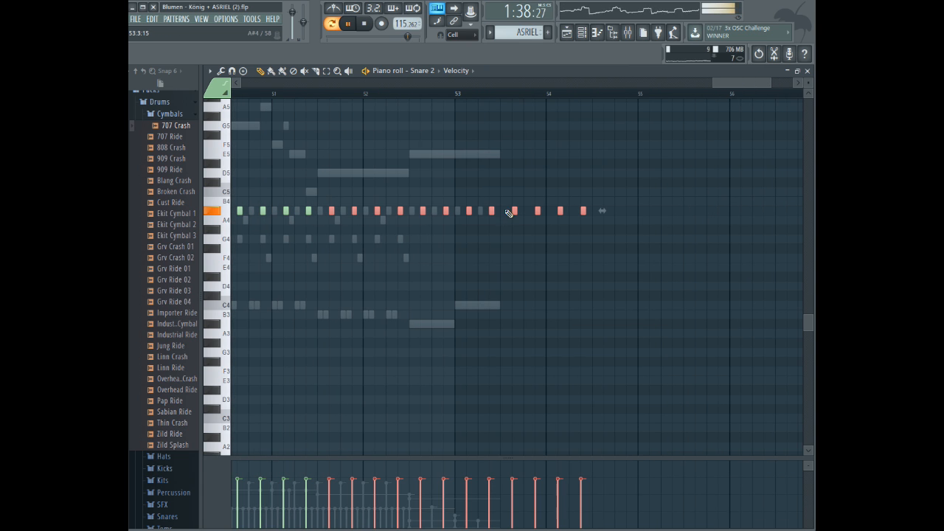
right_click(509, 212)
- Fade the velocities of the last four Snare 2 hits to about 6% and play back from the middle of bar 52
left_click_drag(464, 453, 439, 103)
left_click(426, 291)
left_click(450, 372)
left_click_drag(450, 370, 450, 368)
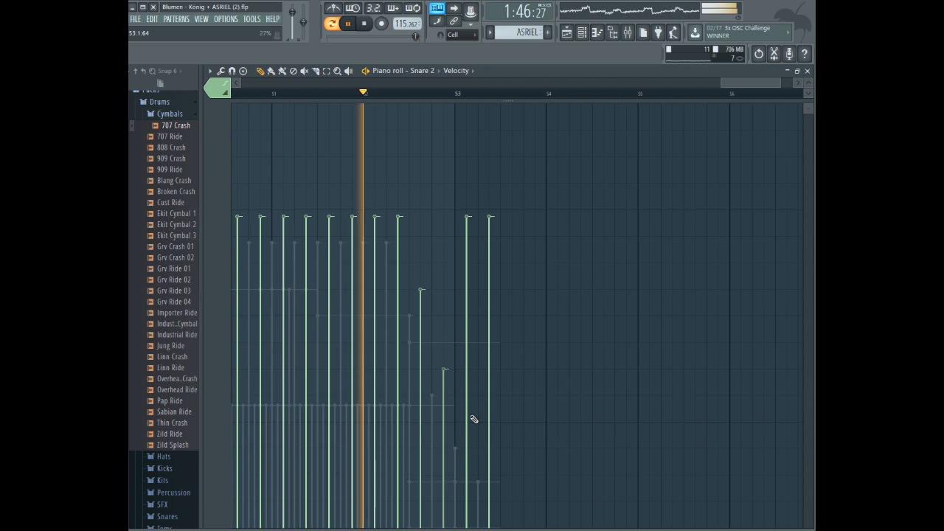
left_click(470, 450)
left_click(491, 525)
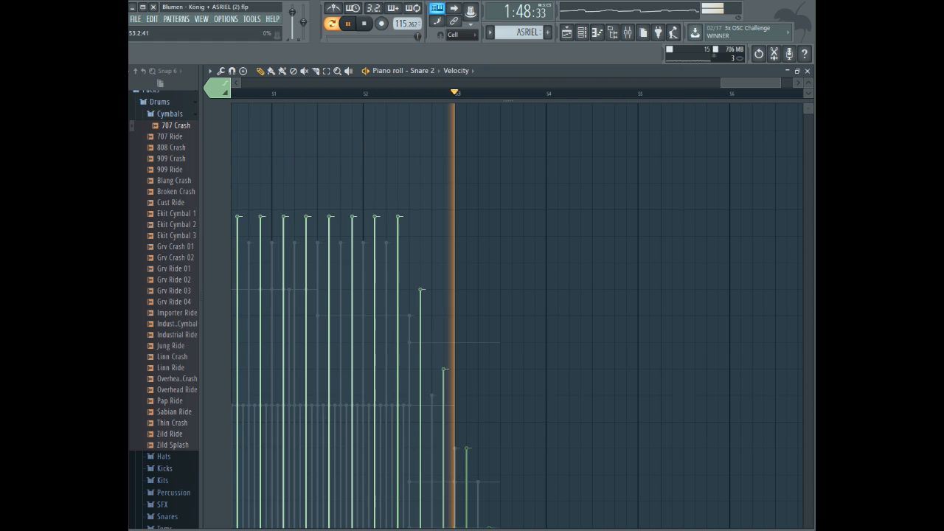
left_click(493, 503)
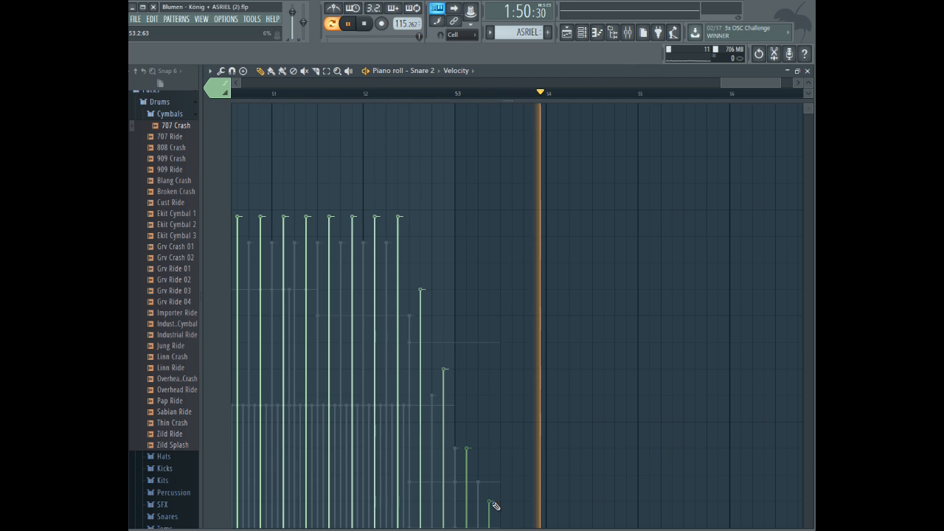
left_click(406, 93)
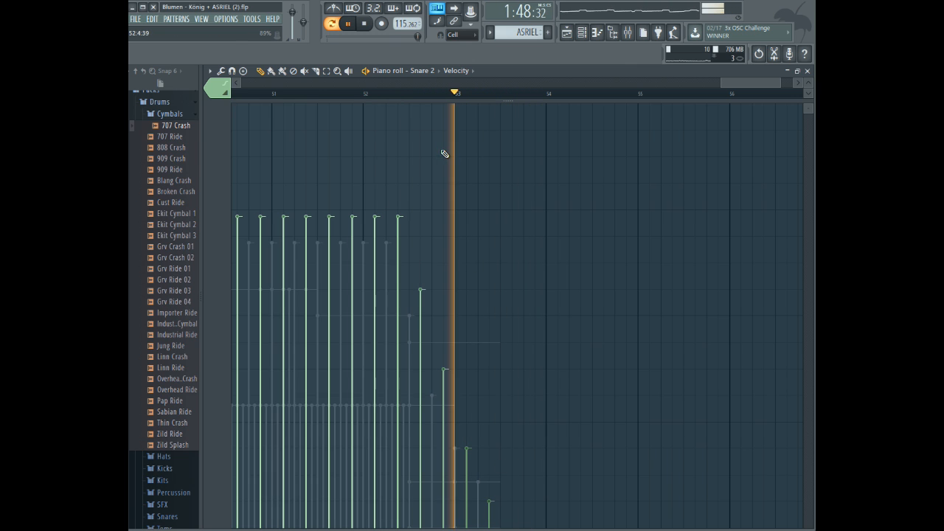
key("space")
left_click_drag(439, 98, 438, 393)
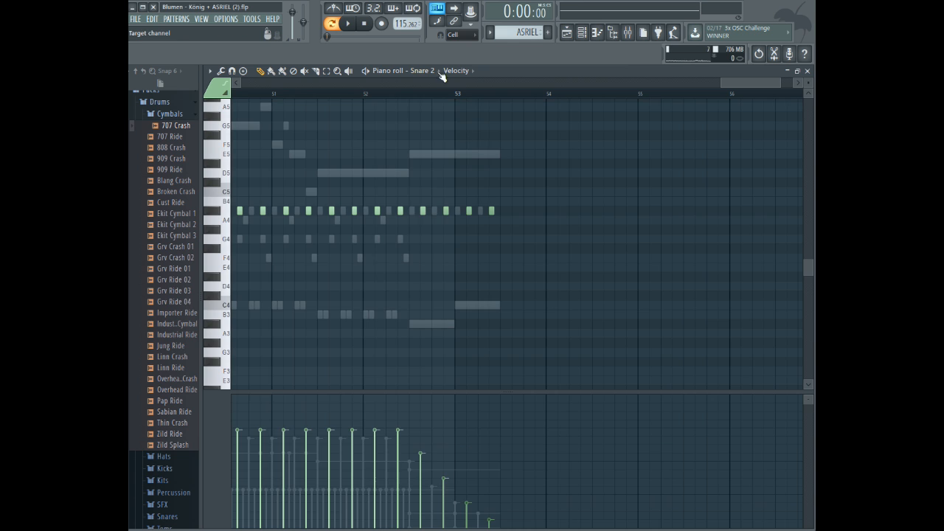
- Copy the 8-bit melody from bar 45 onward into the Grand Piano, starting at bar 45
left_click(424, 70)
left_click(438, 141)
scroll(437, 115, "up", 3)
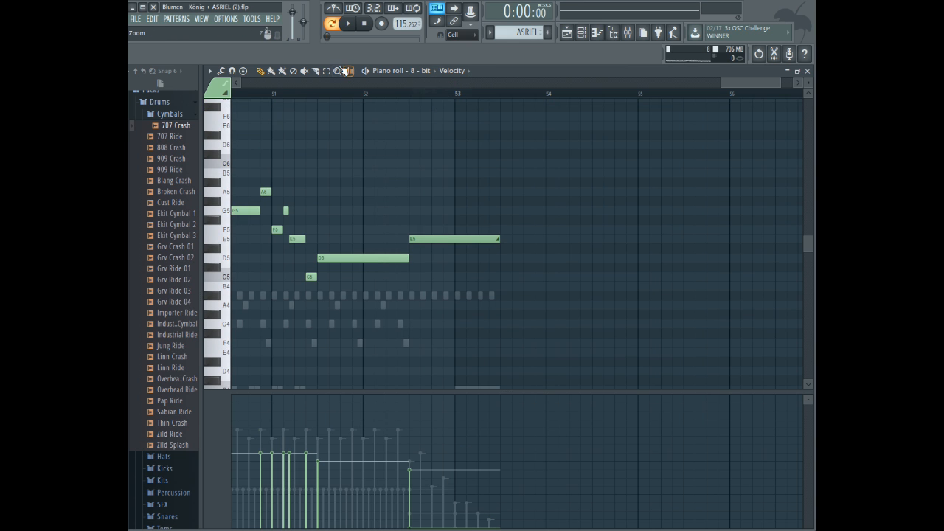
left_click_drag(364, 121, 372, 347)
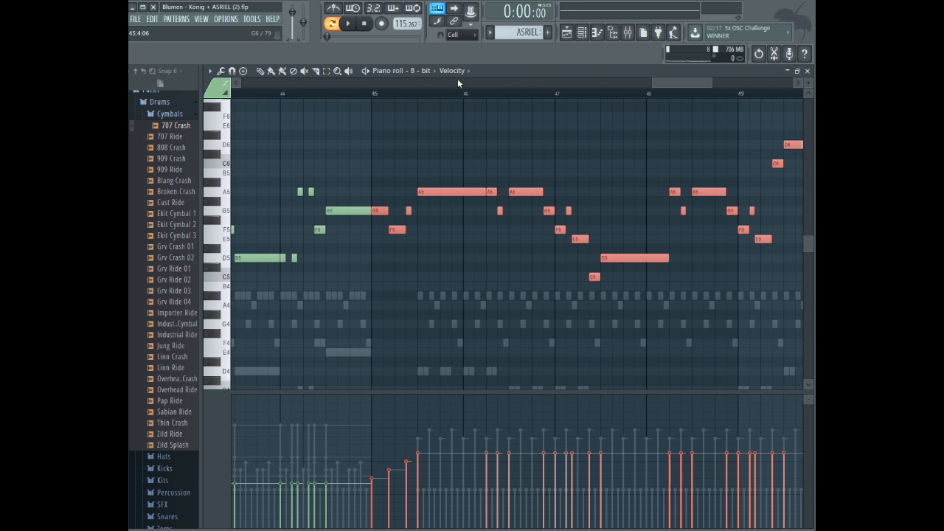
left_click(434, 71)
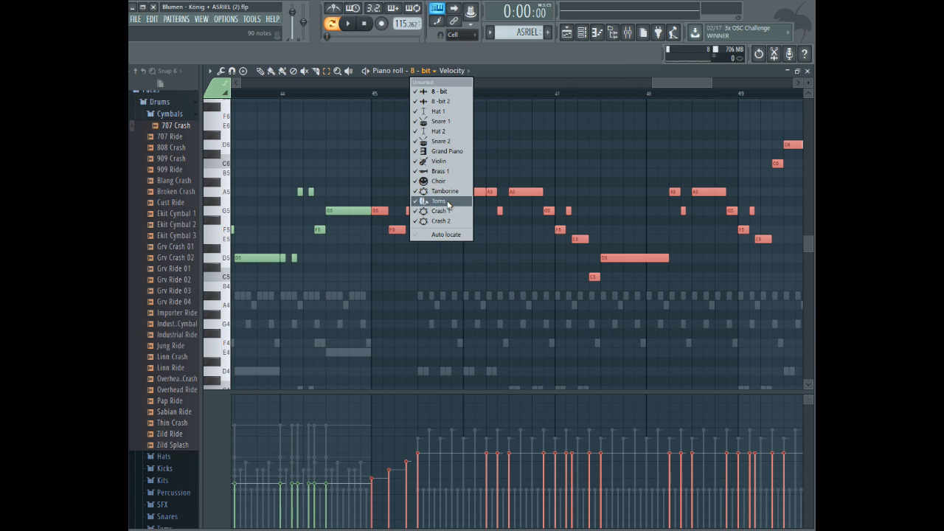
left_click(437, 151)
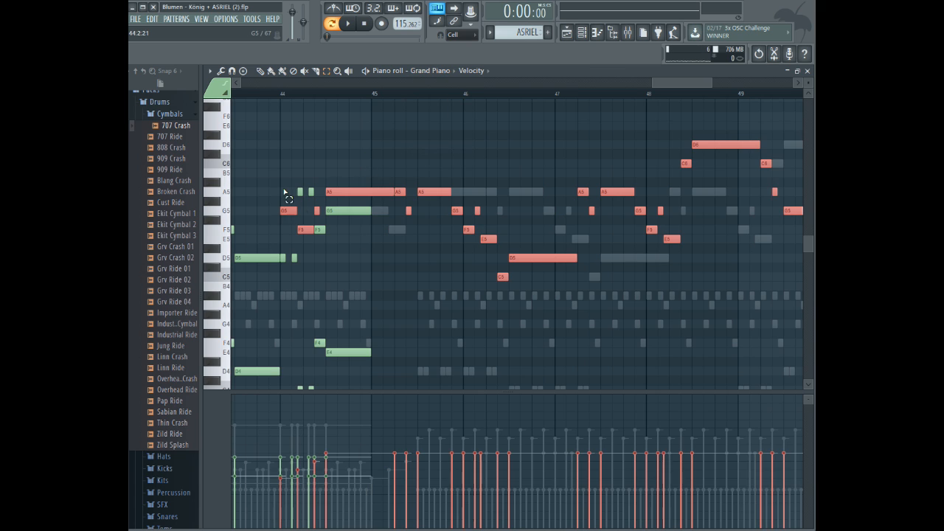
left_click_drag(287, 210, 379, 211)
- Raise the velocity of the pasted Grand Piano melody, play it back from bar 45 and deselect the notes
double_click(379, 210)
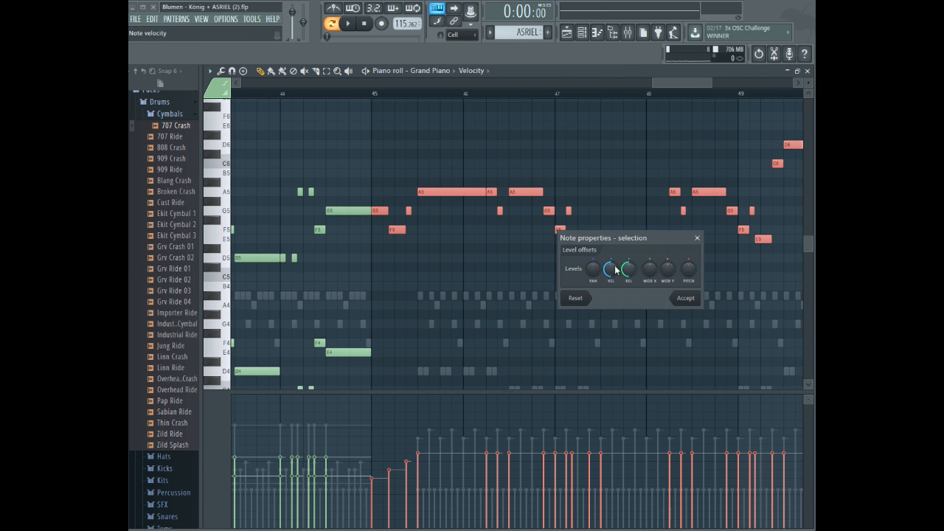
left_click(687, 298)
left_click(373, 91)
key("space")
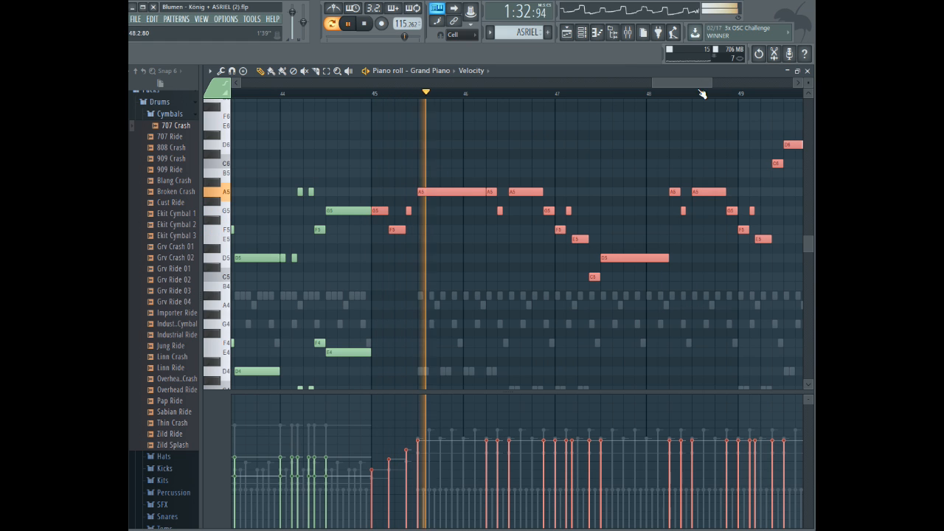
left_click_drag(711, 83, 757, 83)
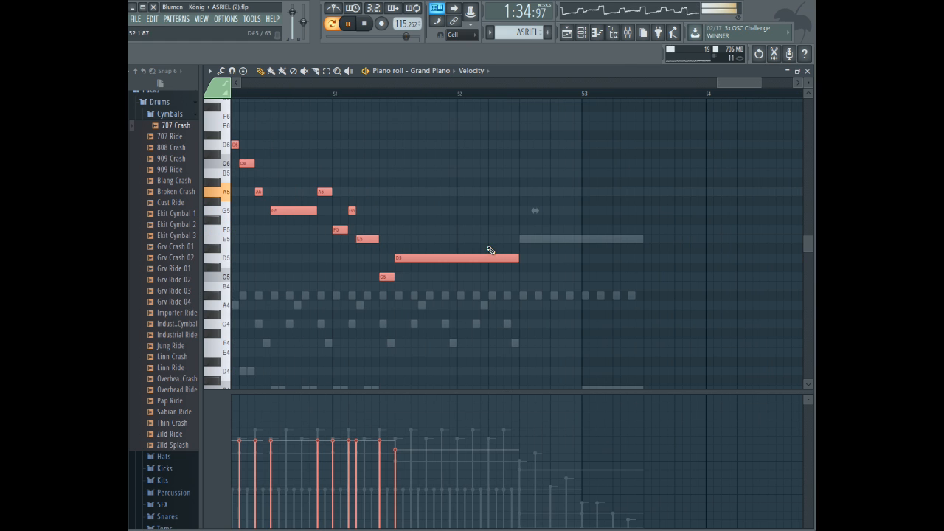
left_click(579, 175)
key("space")
- Add two short D5 notes and a D6 with raised velocity to the Grand Piano from beat 3 of bar 52
left_click(523, 239)
double_click(526, 239)
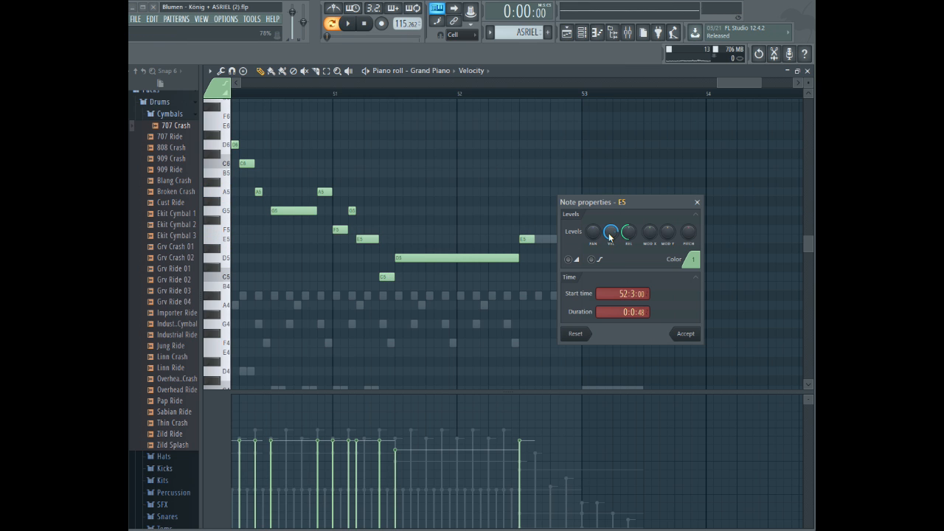
left_click(687, 334)
left_click_drag(520, 238, 529, 257)
left_click(531, 257)
left_click(539, 146)
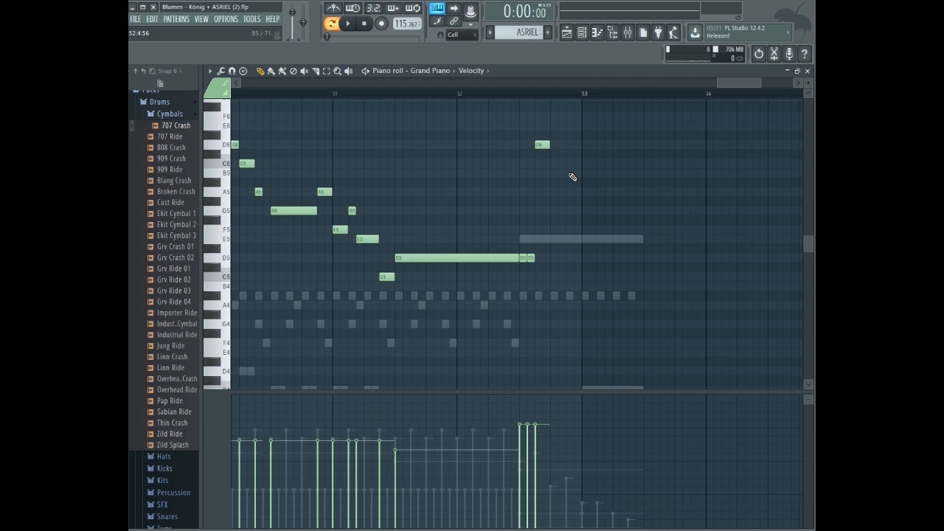
- Continue the Grand Piano run after the D6 with A5, G#5, G5, F5, D5, F5 and G5 up to beat 3 of bar 53
left_click(504, 94)
key("space")
key("space")
left_click(547, 192)
left_click_drag(550, 192, 562, 191)
left_click(586, 200)
left_click(603, 210)
left_click(618, 229)
left_click_drag(591, 202, 601, 211)
left_click(634, 257)
left_click(638, 242)
mouse_move(648, 222)
left_mouse_down()
mouse_move(646, 209)
mouse_move(637, 226)
left_mouse_up()
left_click(637, 235)
- Finish the Grand Piano run in bar 53 with short D5, F5 and G5 notes and play it back from bar 52
left_click(520, 94)
key("space")
left_click_drag(580, 191, 627, 229)
key("space")
right_click(638, 230)
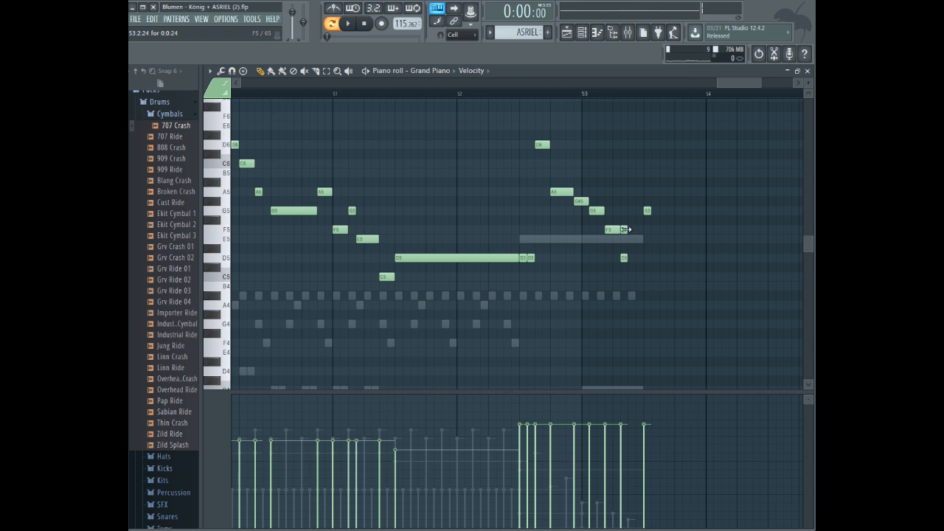
left_click(629, 229)
left_click_drag(646, 210, 639, 211)
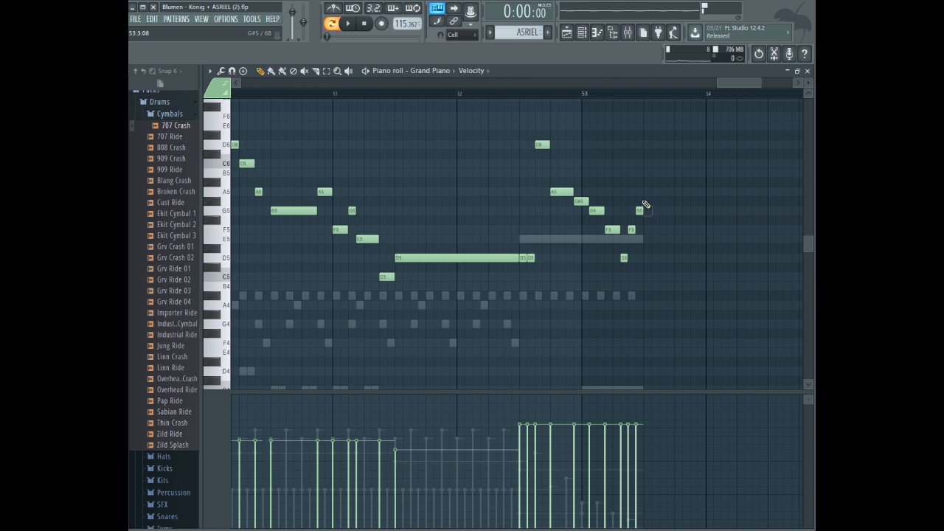
left_click(499, 94)
key("space")
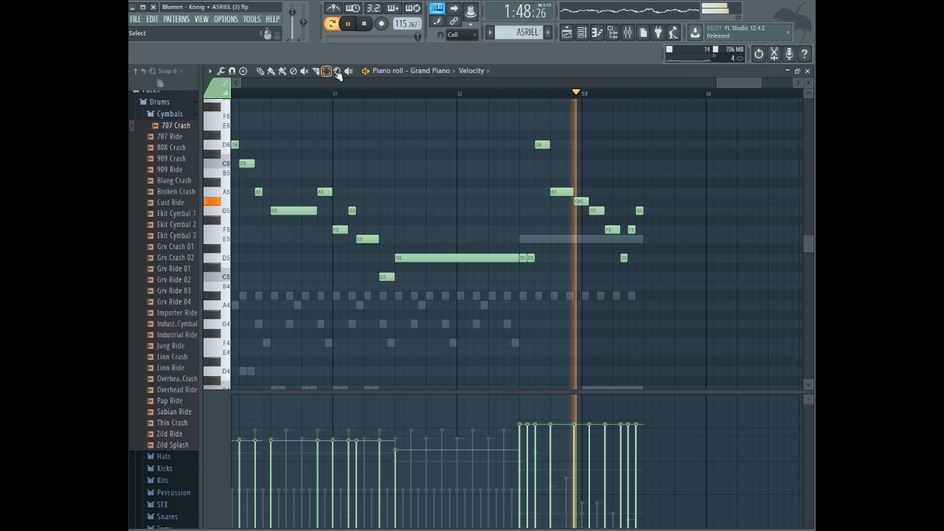
- Select the Grand Piano run from beat 3 of bar 52 onward, lower its velocity slightly and play it back
left_click_drag(522, 132, 710, 327)
key("space")
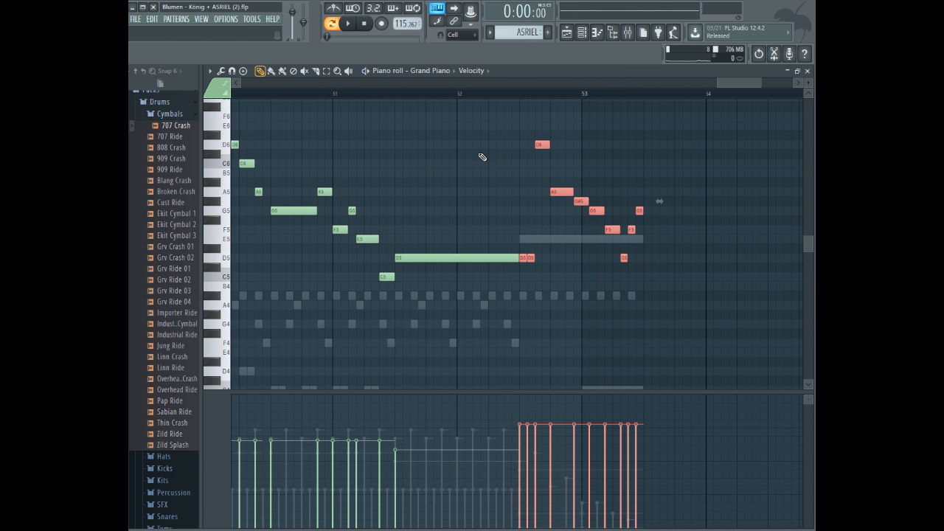
double_click(556, 192)
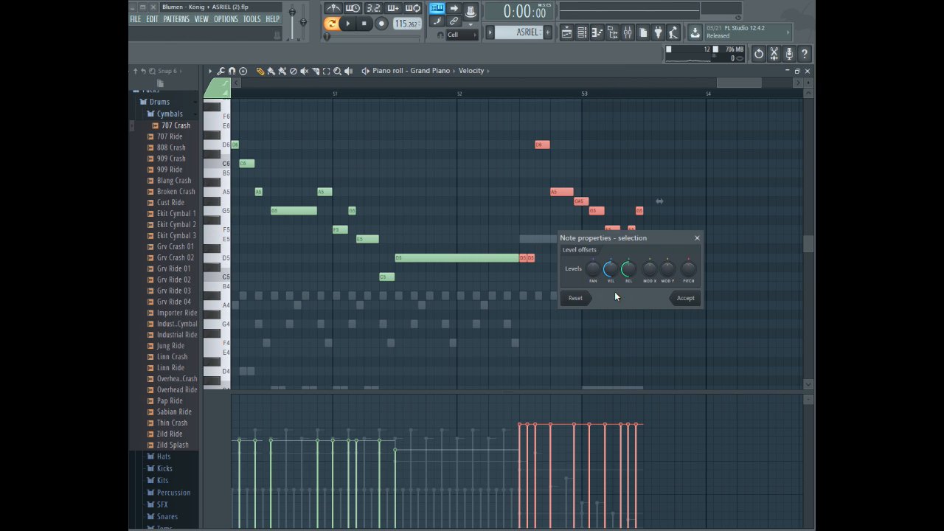
left_click(686, 299)
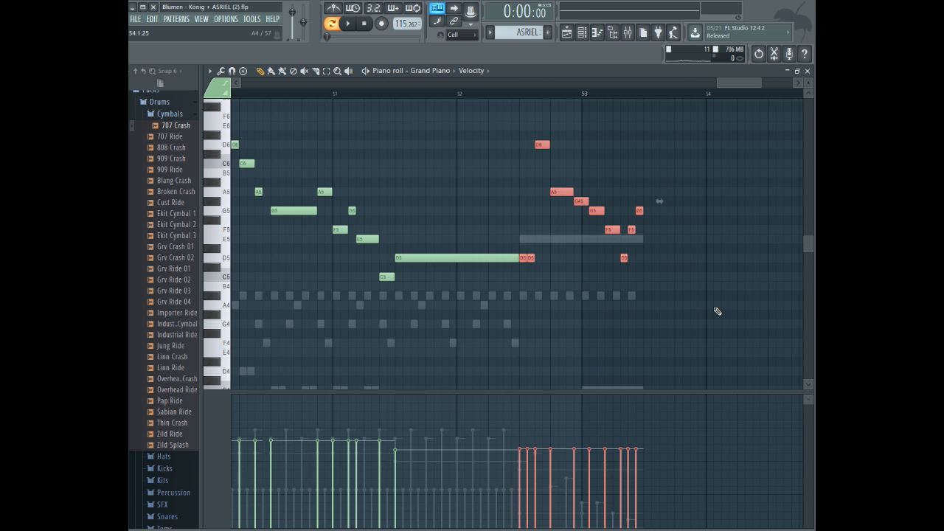
double_click(540, 146)
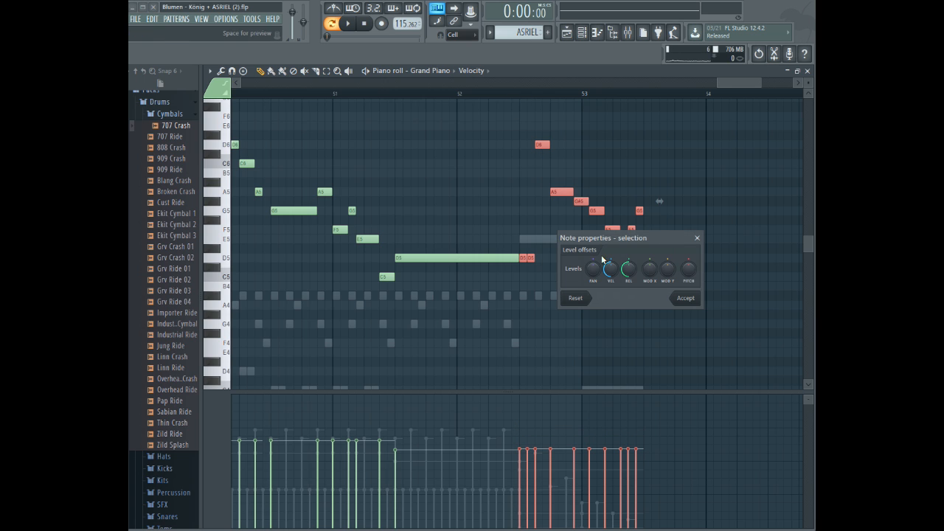
left_click(684, 298)
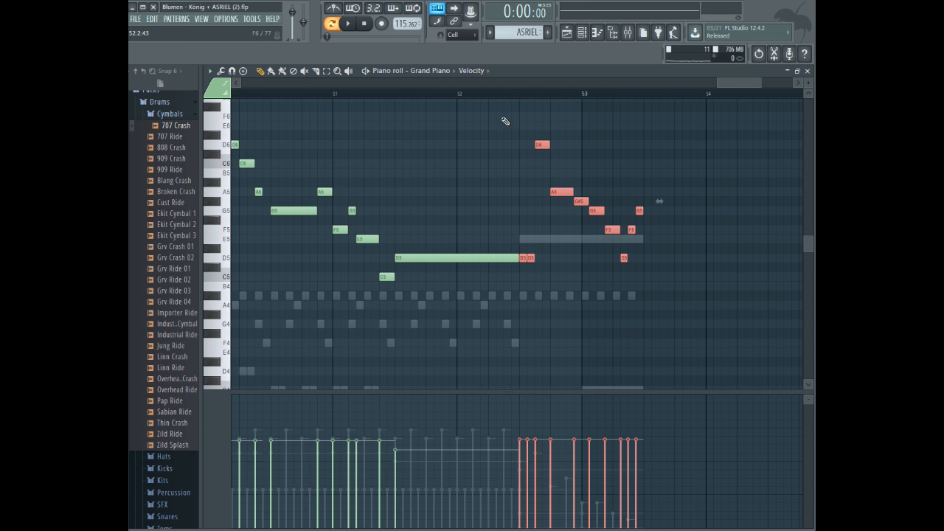
key("space")
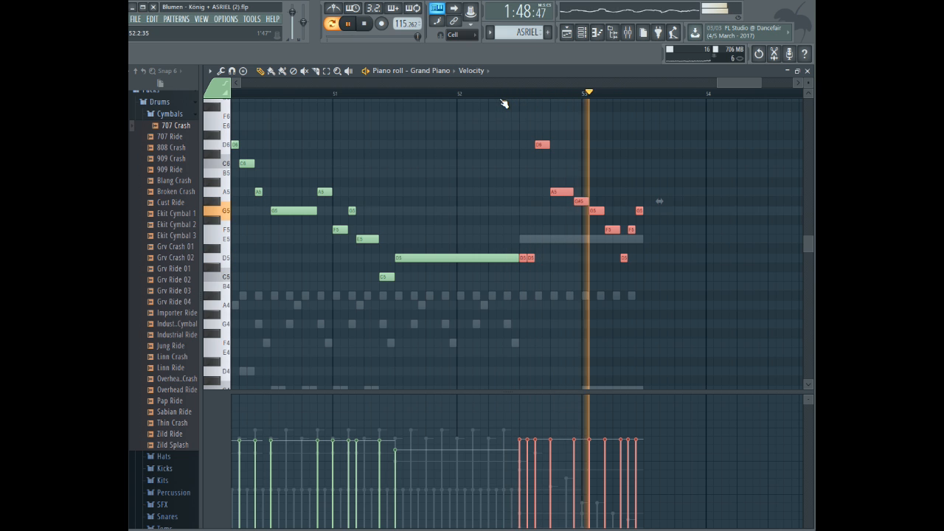
key("space")
- Play back the Grand Piano part across the transition from bar 44 into bar 45
scroll(750, 83, "down", 2)
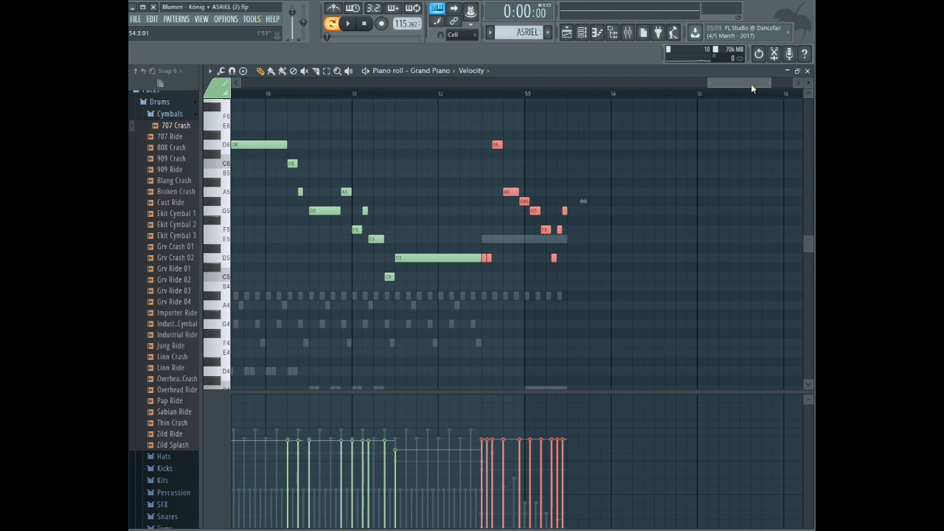
left_click_drag(725, 83, 681, 89)
scroll(705, 208, "down", 3)
scroll(705, 208, "up", 4)
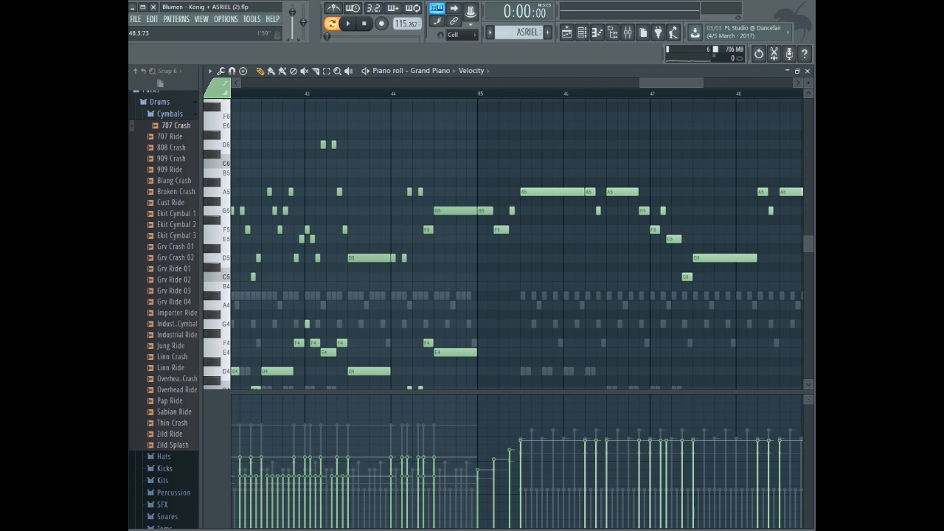
left_click(458, 93)
key("space")
key("space")
- Start a Violin line with a D5 at the beginning of bar 45, followed by an F5
left_click(434, 72)
left_click(442, 161)
scroll(480, 214, "down", 3)
left_click(489, 229)
left_click_drag(491, 227, 481, 127)
left_click_drag(702, 82, 682, 83)
left_click_drag(566, 124, 566, 172)
left_click(583, 145, "ctrl")
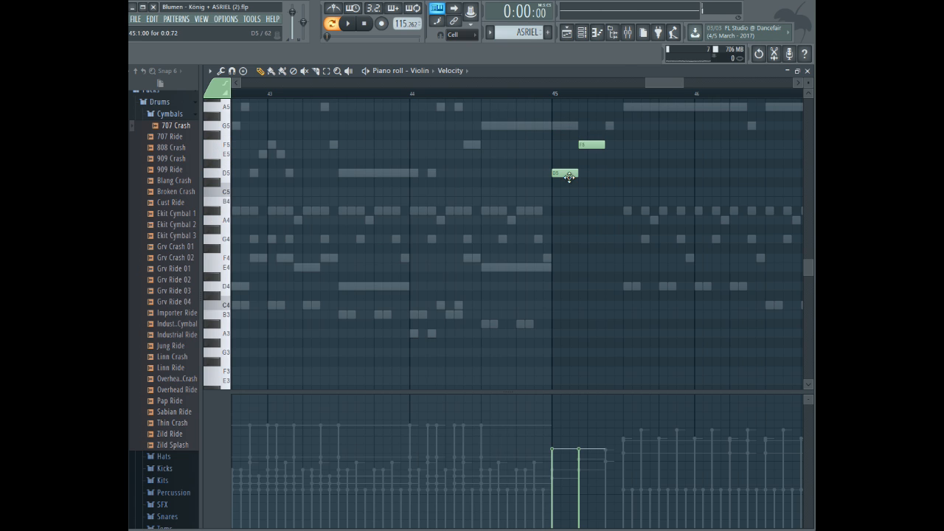
- Add G5 and A5 to the Violin in bar 45 and shape the four notes with steadily rising velocities
left_click_drag(582, 390, 579, 242)
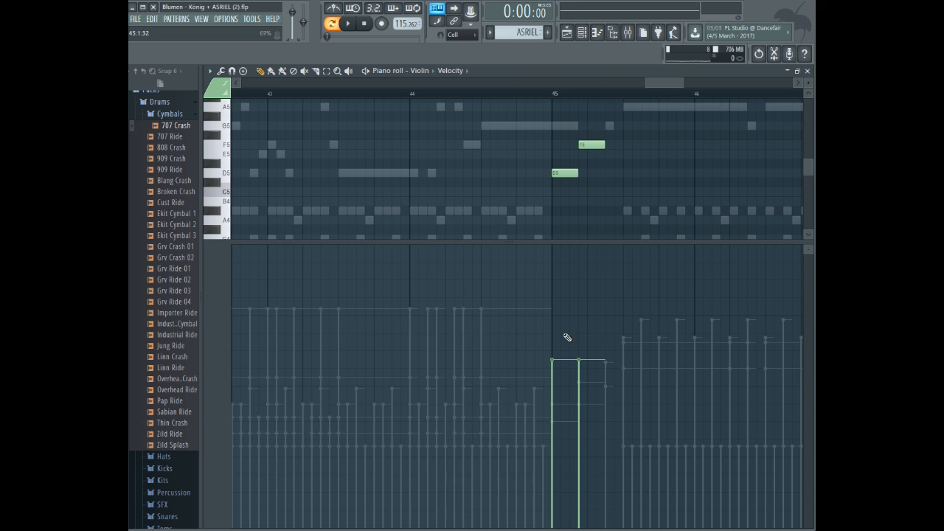
left_click_drag(589, 321, 626, 315)
left_click(612, 126)
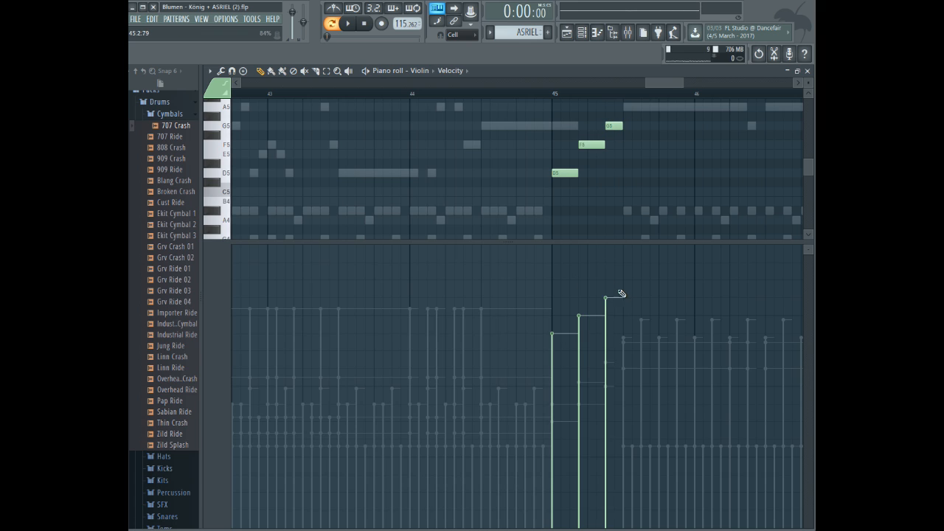
scroll(637, 126, "up", 1)
left_click(629, 136)
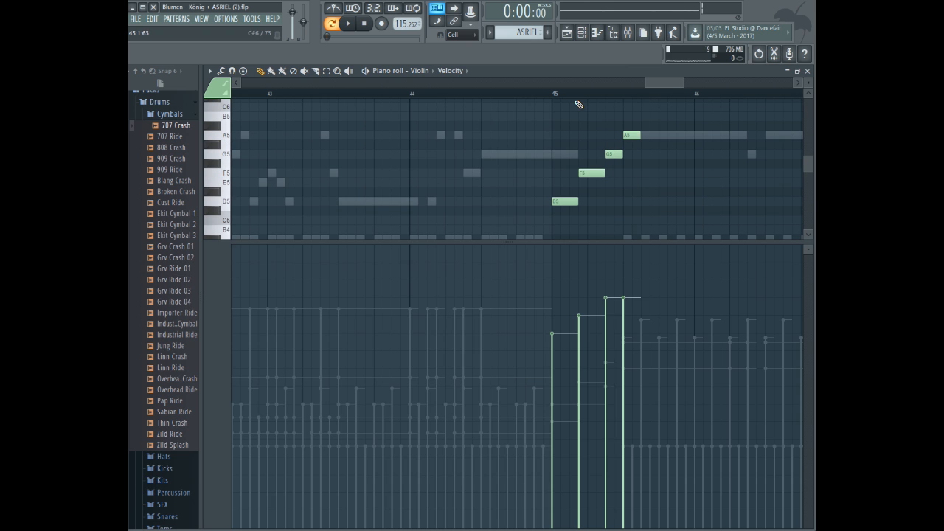
key("space")
key("space")
left_click(627, 279)
left_click_drag(632, 240, 642, 339)
- Play back the new Violin notes from the start of bar 45
left_click_drag(671, 83, 686, 84)
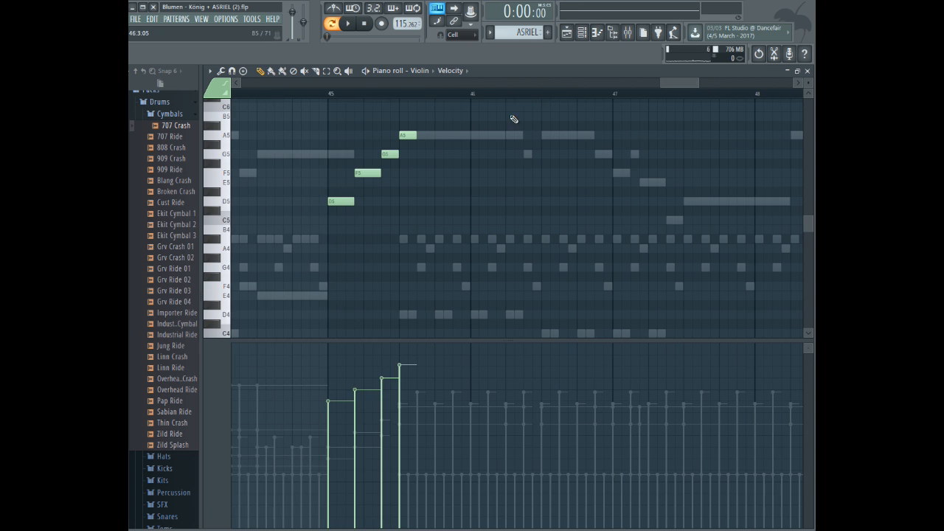
left_click(421, 81)
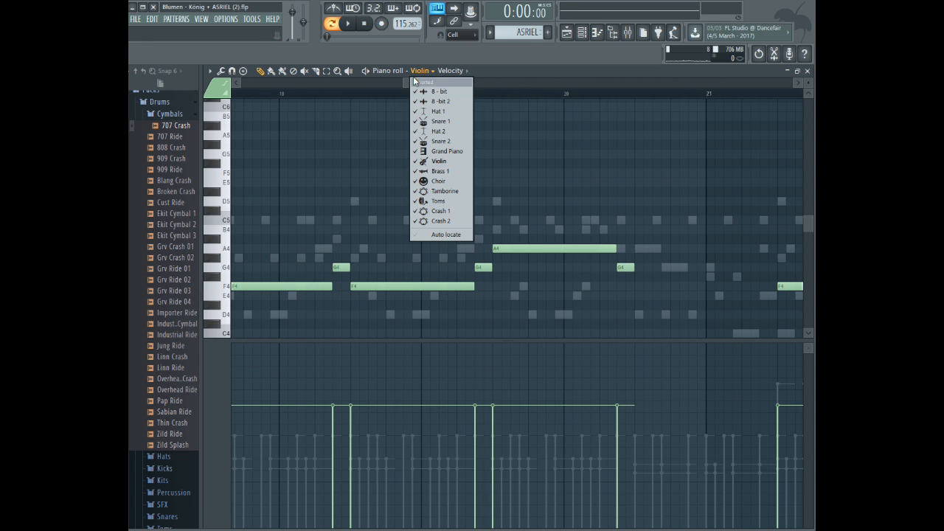
left_click(403, 80)
left_click_drag(403, 80, 642, 80)
left_click_drag(441, 82, 375, 82)
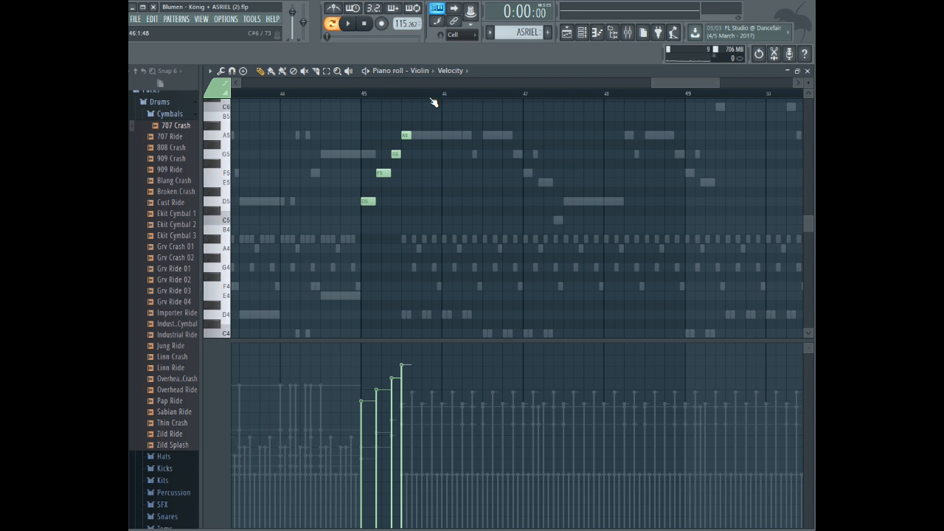
left_click(365, 93)
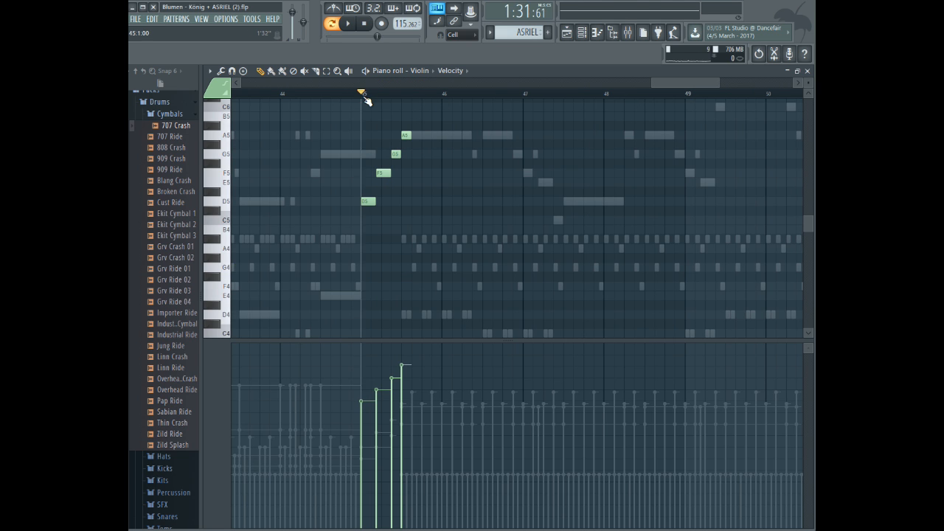
key("space")
- Copy the 8-bit melody from the long A5 in bar 45 onward into the Violin, replacing its short A5
left_click(422, 72)
left_click(439, 91)
key("space")
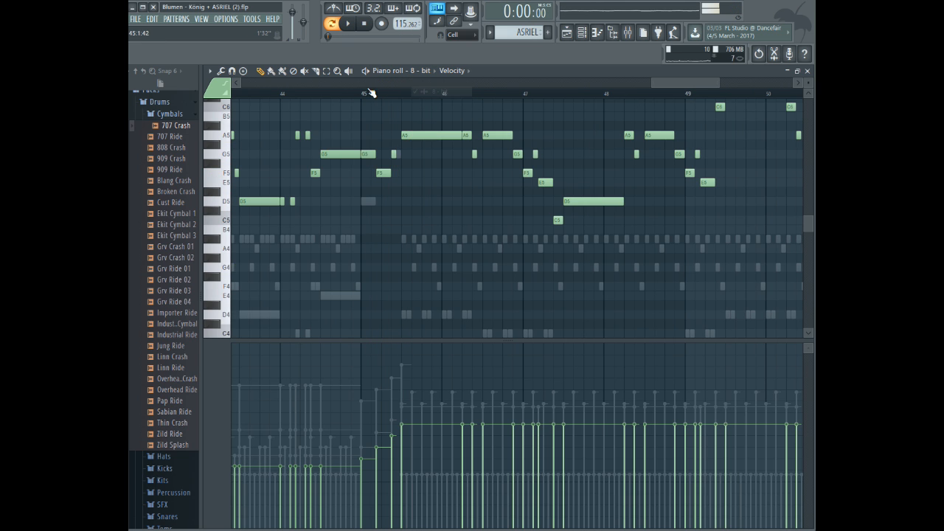
scroll(403, 163, "up", 4)
left_click_drag(420, 141, 804, 336)
left_click(426, 71)
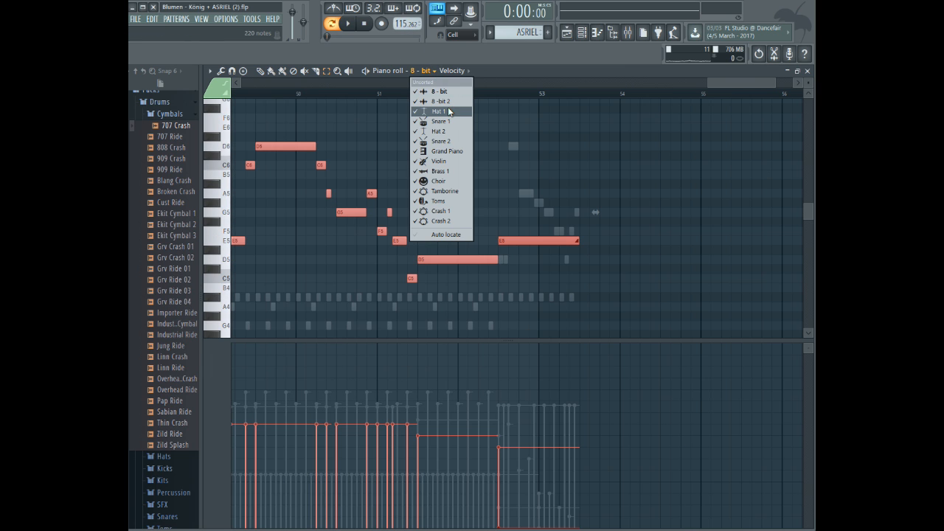
left_click(445, 161)
left_click_drag(733, 84, 694, 83)
left_click_drag(470, 152, 294, 215)
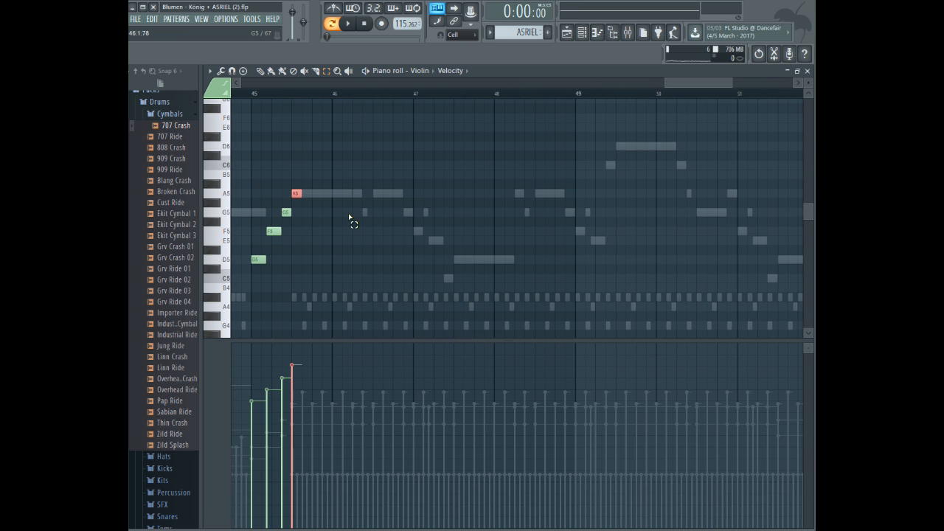
left_click(259, 70)
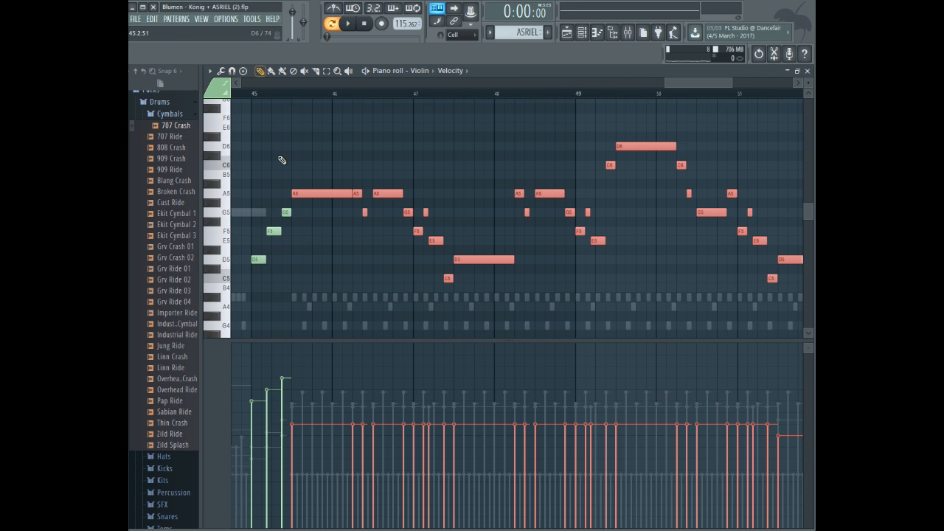
- Raise the velocity of the pasted Violin melody to slightly above that of the G5 before it in bar 45
double_click(317, 192)
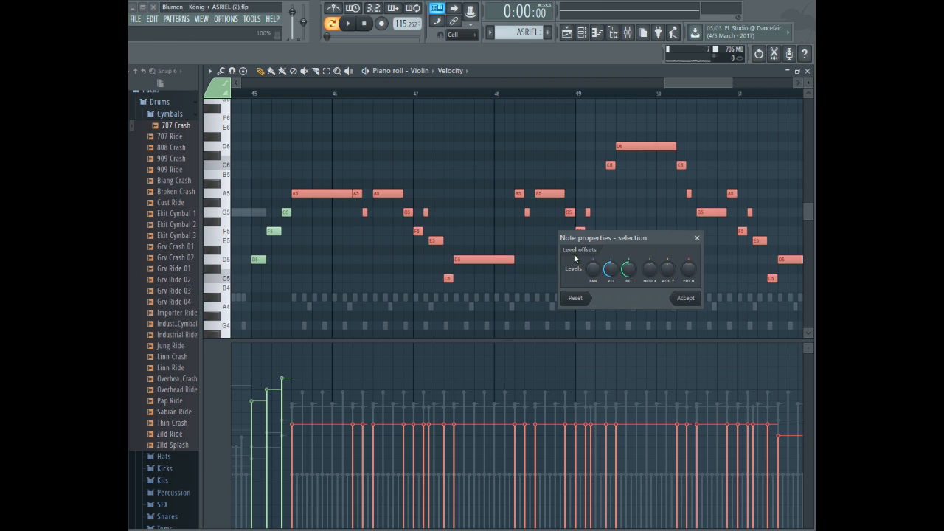
left_click(685, 298)
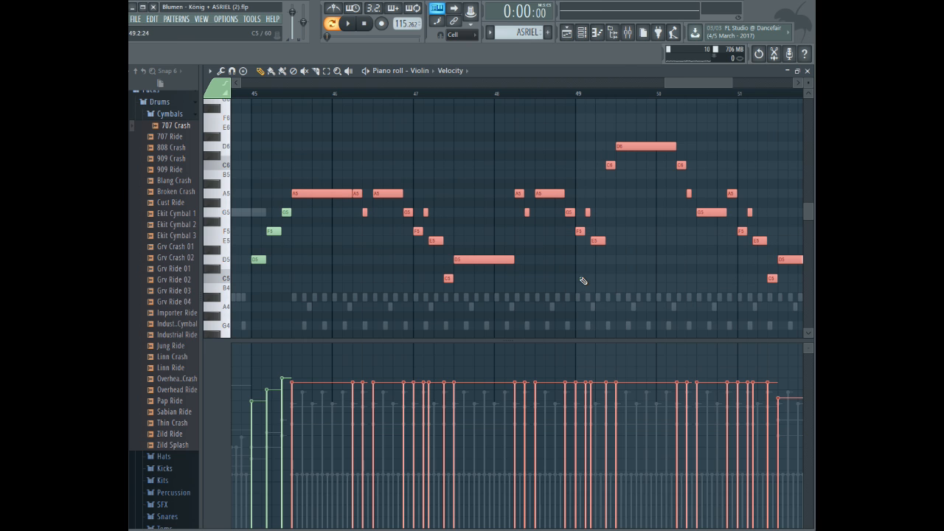
double_click(307, 195)
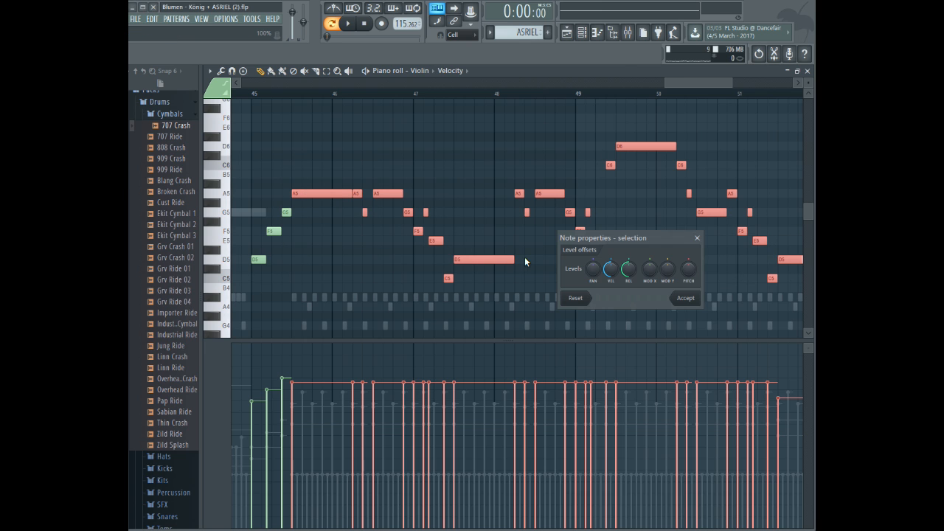
left_click(685, 299)
double_click(322, 194)
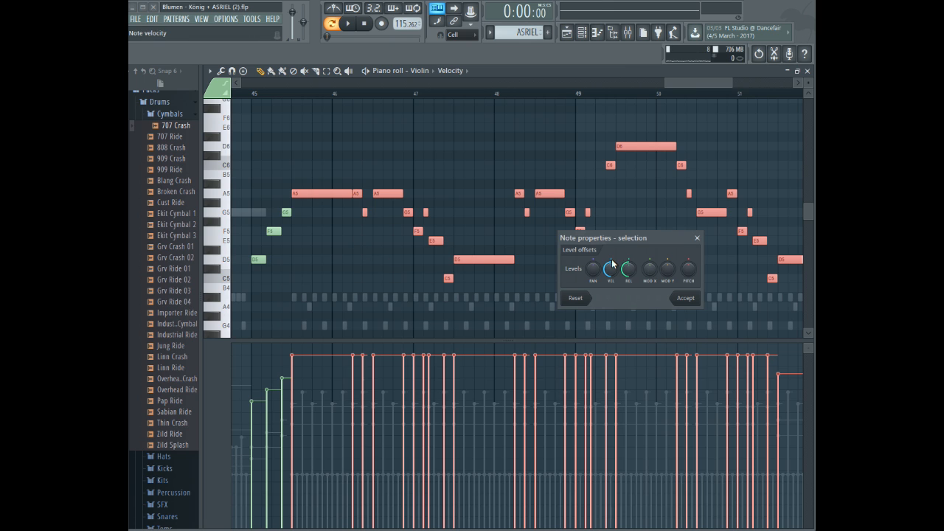
left_click(686, 299)
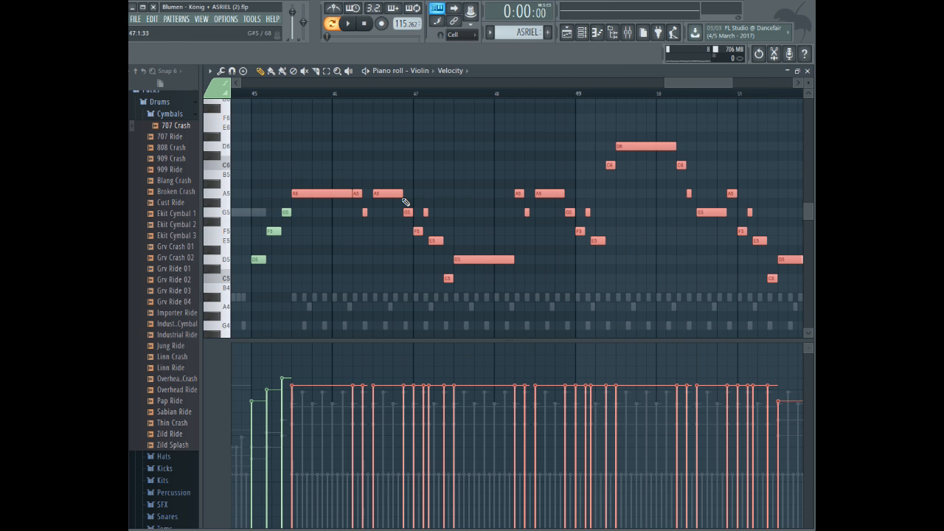
double_click(329, 195)
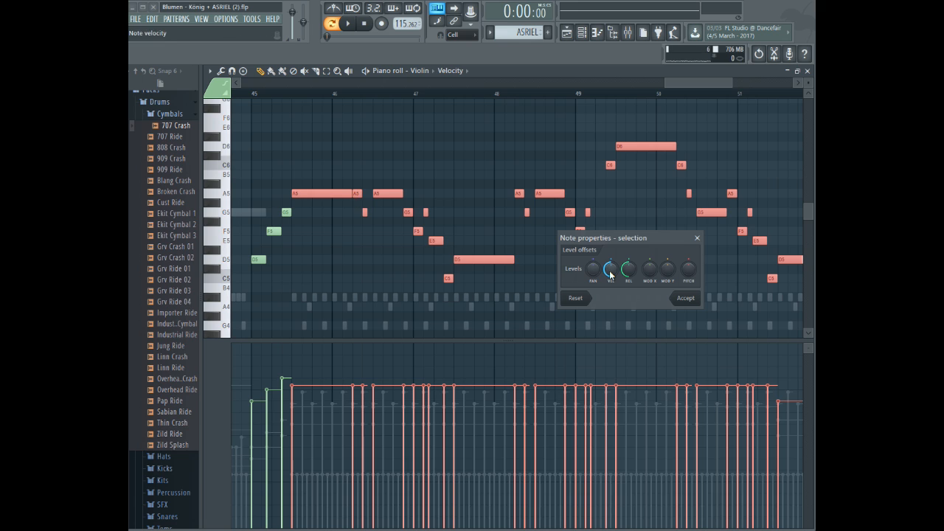
left_click(685, 299)
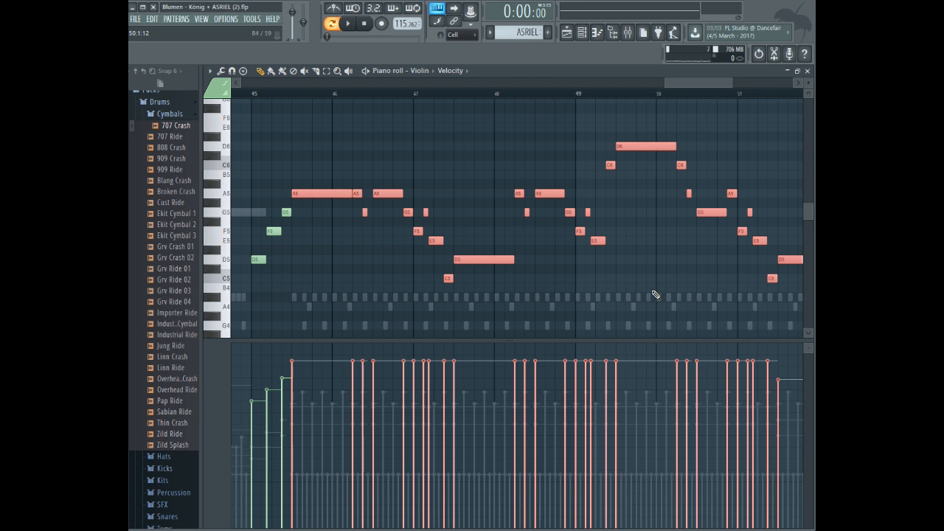
double_click(335, 195)
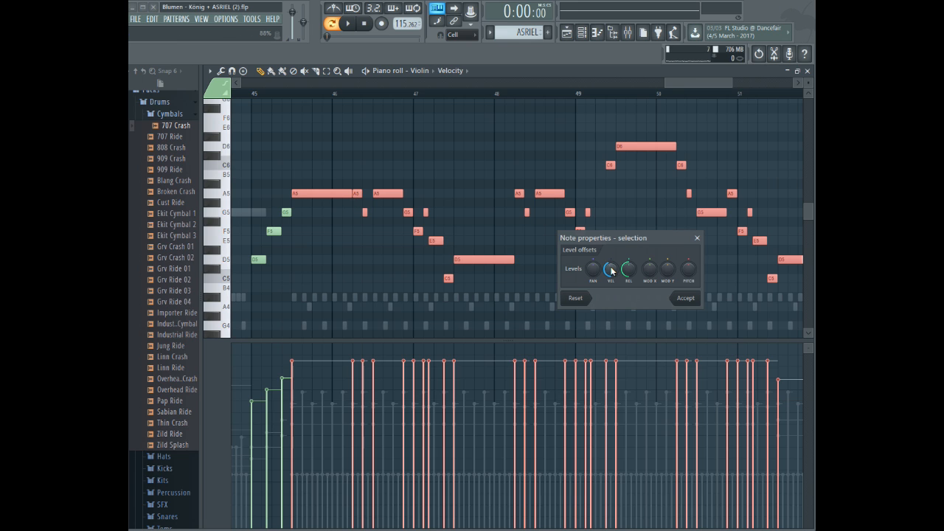
left_click(685, 298)
double_click(324, 194)
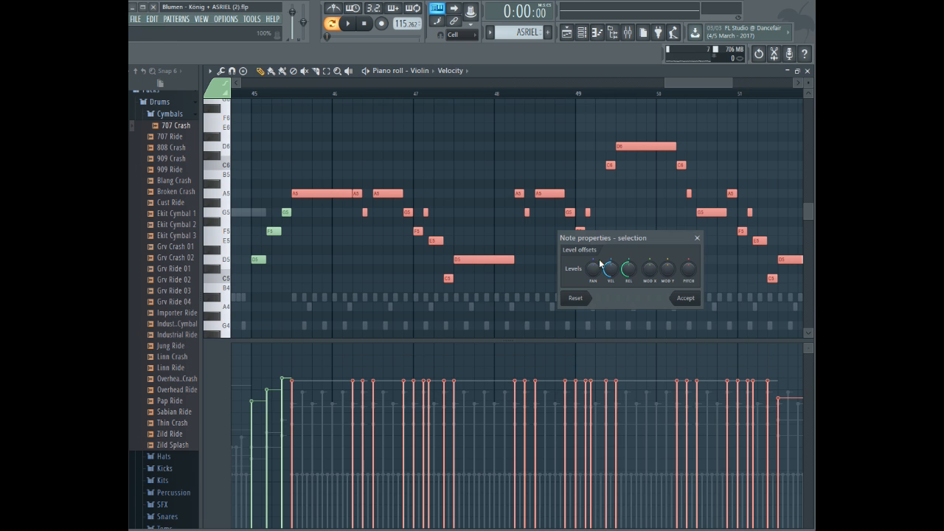
left_click(684, 298)
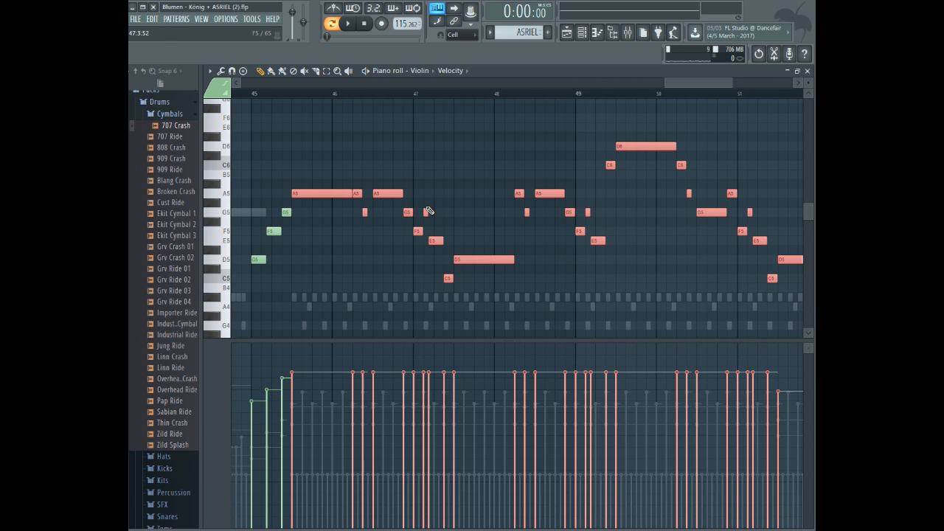
- Duplicate the Violin melody from bar 45 to its ending one octave lower, aligned to start on D4 in bar 45, and audition it
left_click(329, 73)
left_click_drag(282, 125, 814, 356)
scroll(649, 201, "up", 6)
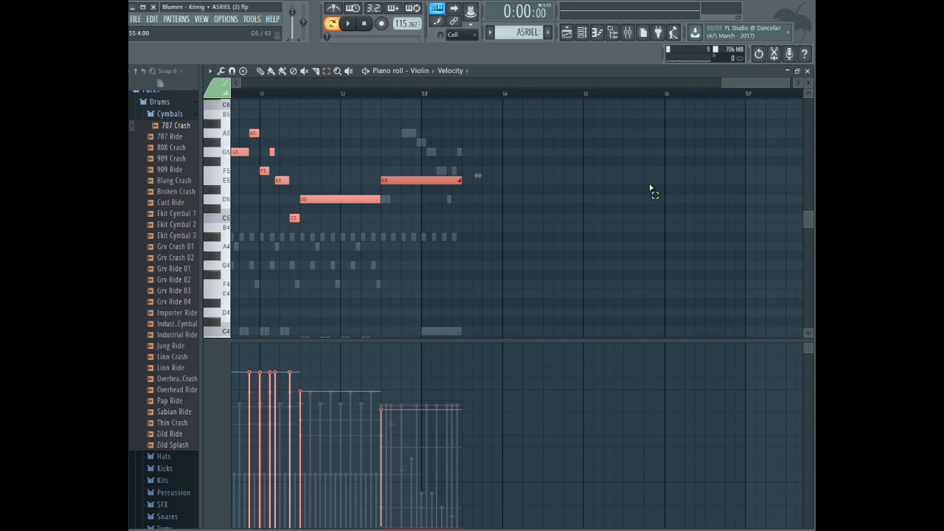
left_click_drag(721, 84, 686, 91)
scroll(655, 208, "down", 3)
left_click_drag(362, 129, 356, 241)
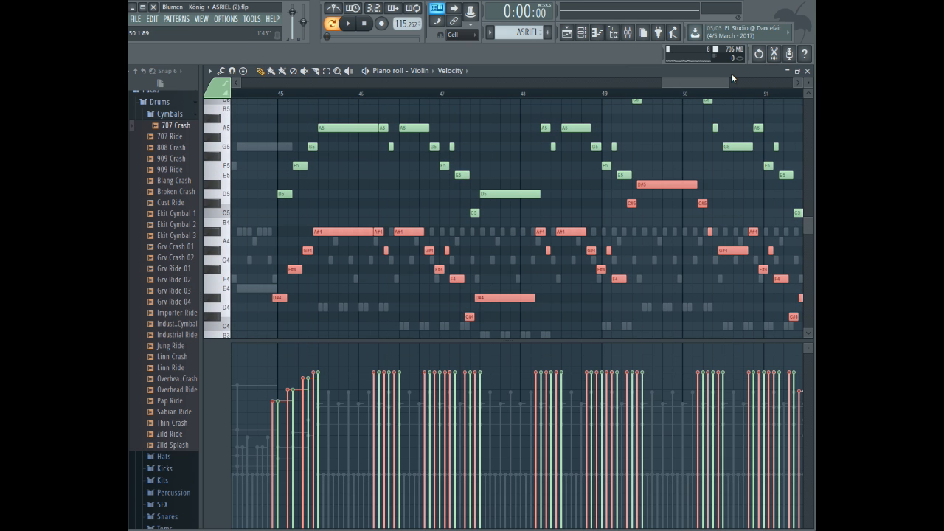
left_click_drag(726, 81, 694, 81)
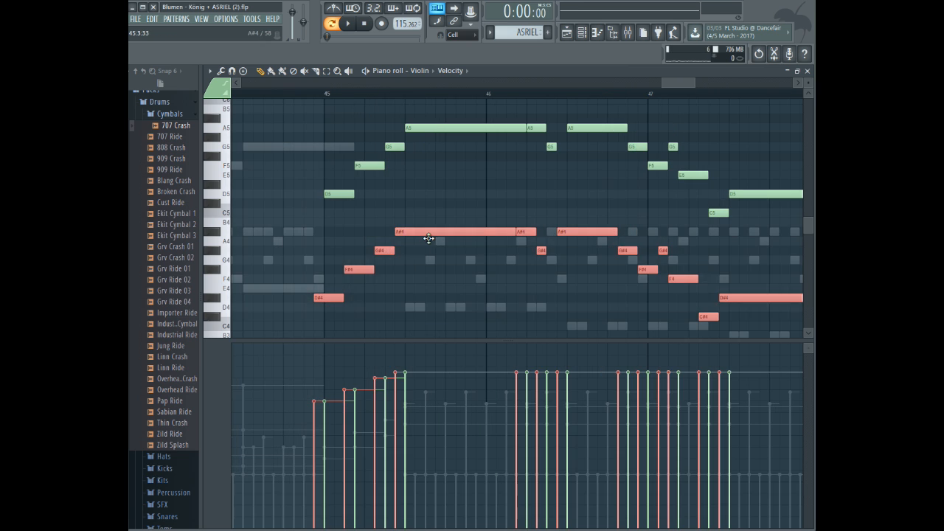
left_click_drag(417, 235, 421, 242)
left_click(326, 95)
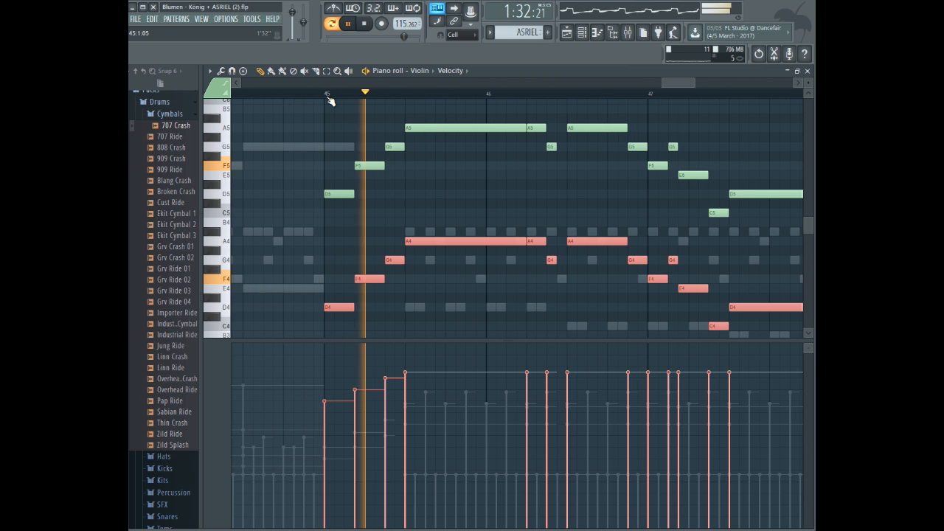
key("space")
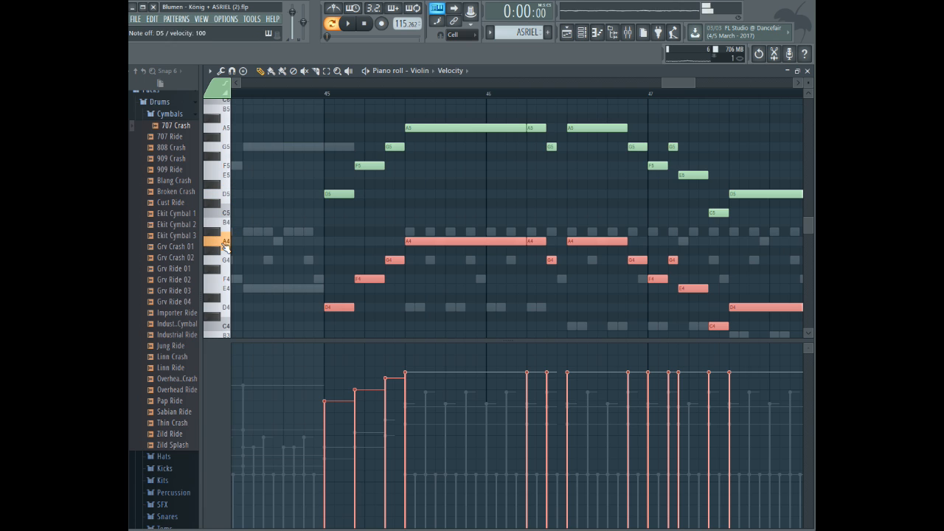
- Try a third copy of the Violin melody starting on A4 in bar 45 as an added harmony layer
key("ctrl+v")
left_click_drag(355, 194, 344, 250)
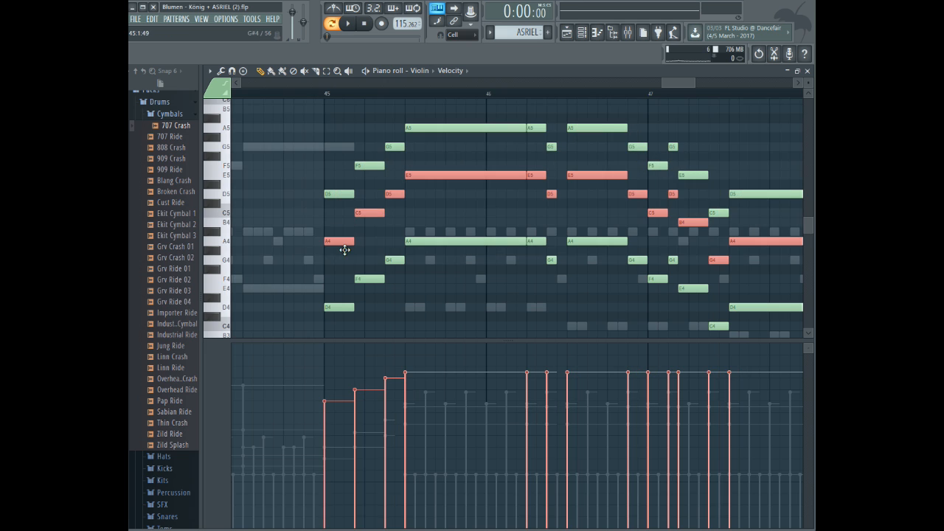
key("space")
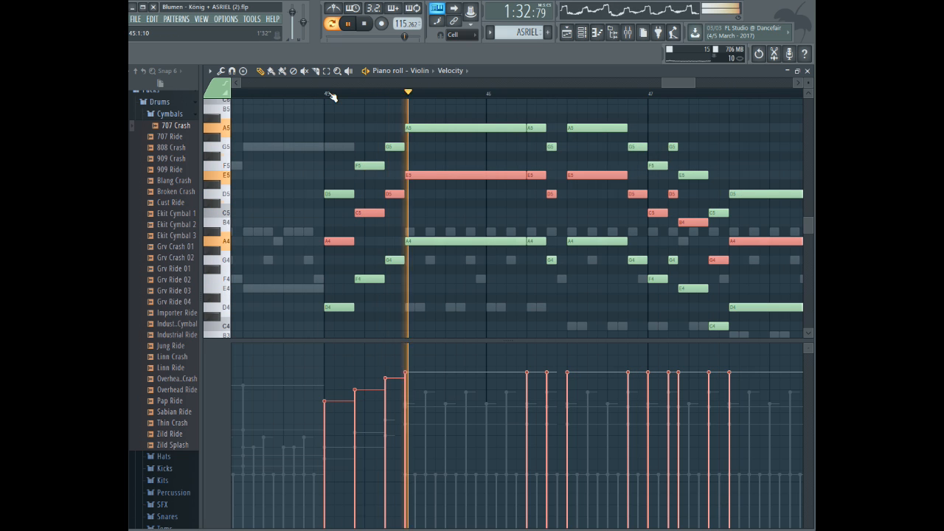
key("Delete")
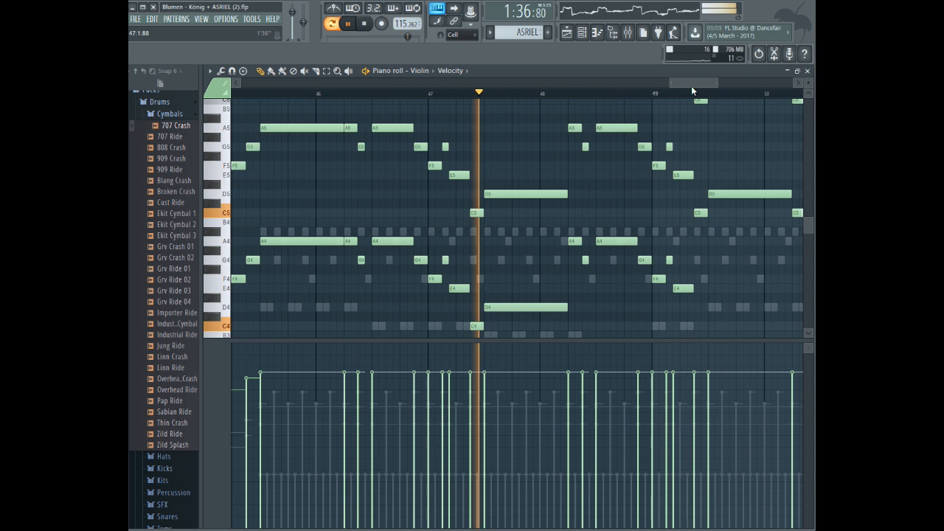
- Play the two-octave Violin melody through to its ending in bar 53
scroll(632, 149, "up", 3)
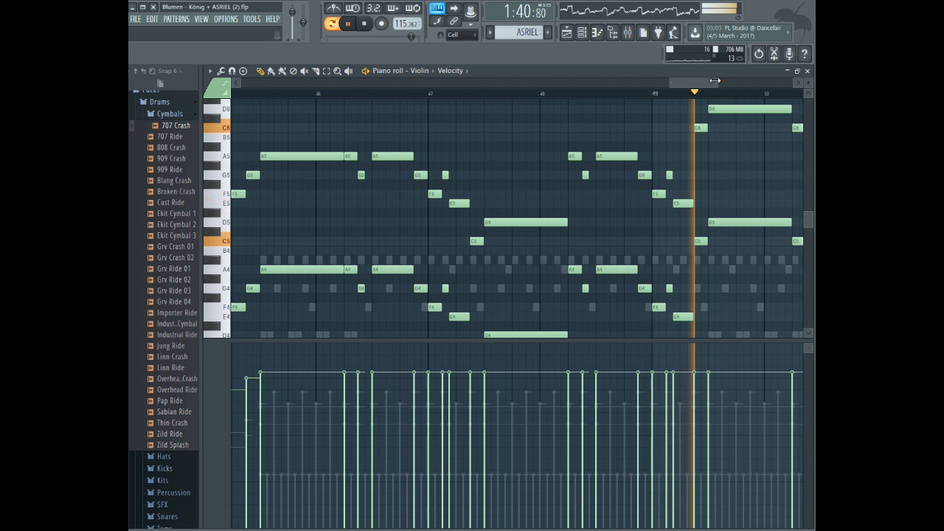
left_click_drag(717, 83, 732, 82)
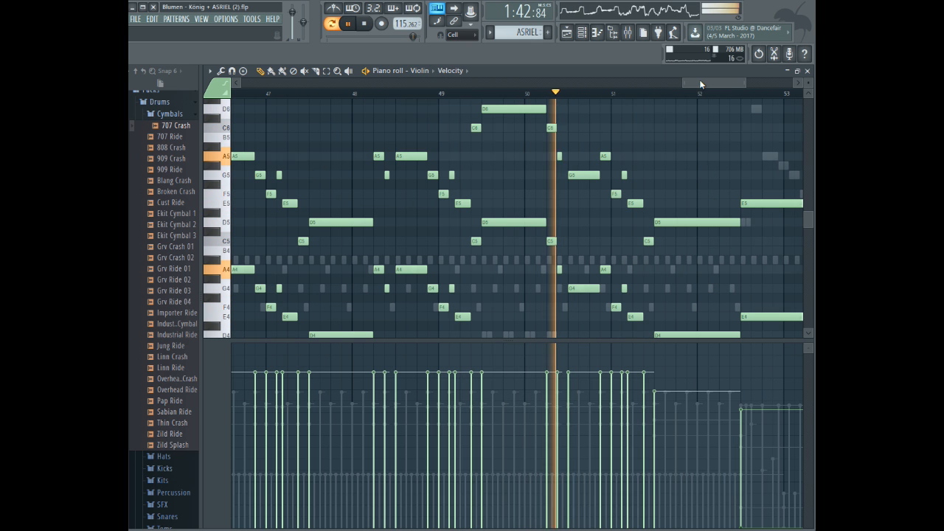
scroll(647, 158, "down", 3)
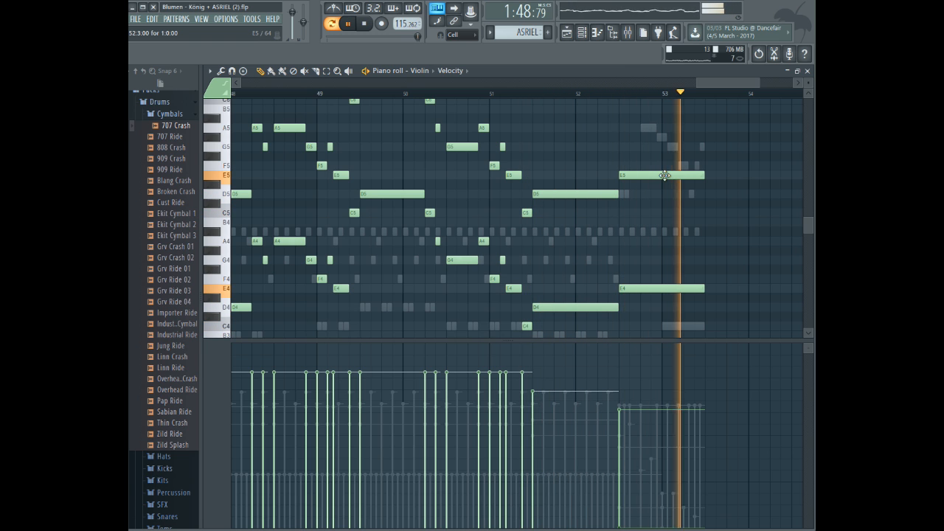
key("space")
- Copy both octaves of the Violin melody into Brass 1, starting at bar 45
left_click_drag(729, 80, 667, 78)
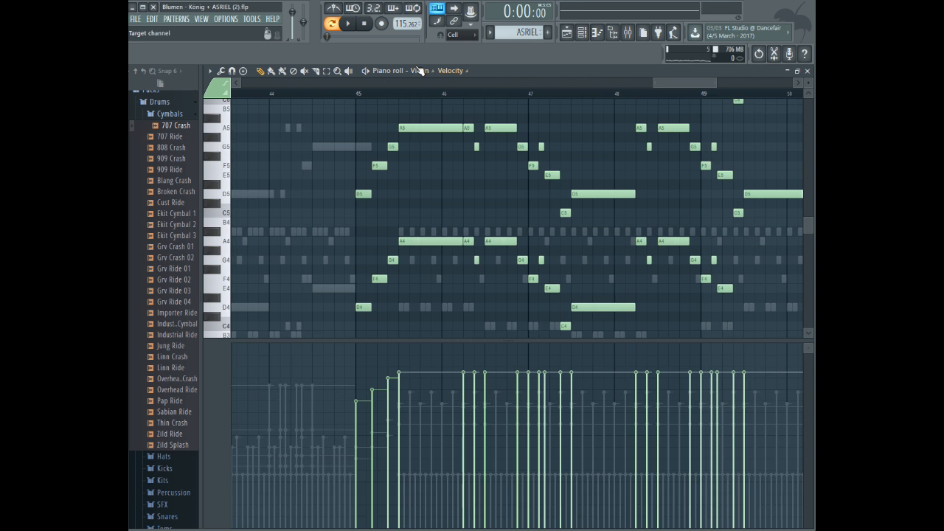
left_click_drag(326, 83, 667, 194)
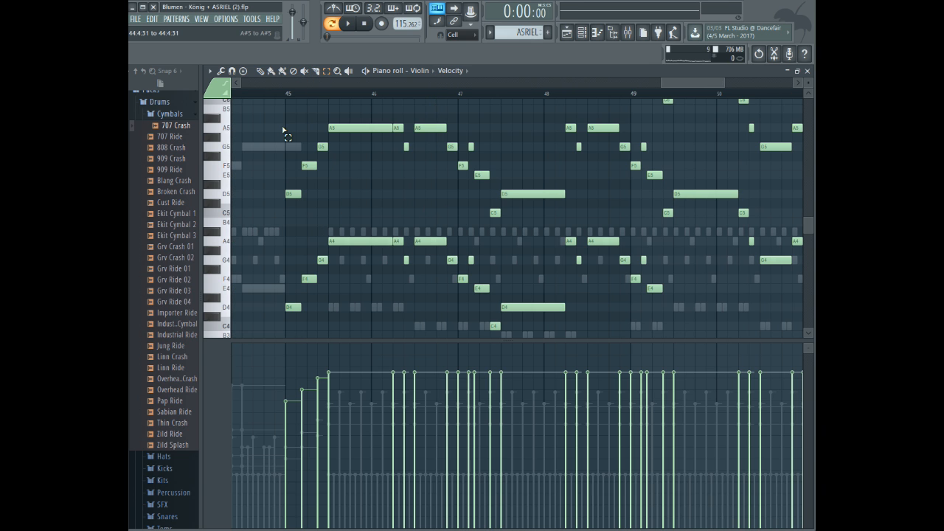
left_click_drag(284, 132, 402, 358)
scroll(449, 221, "up", 3)
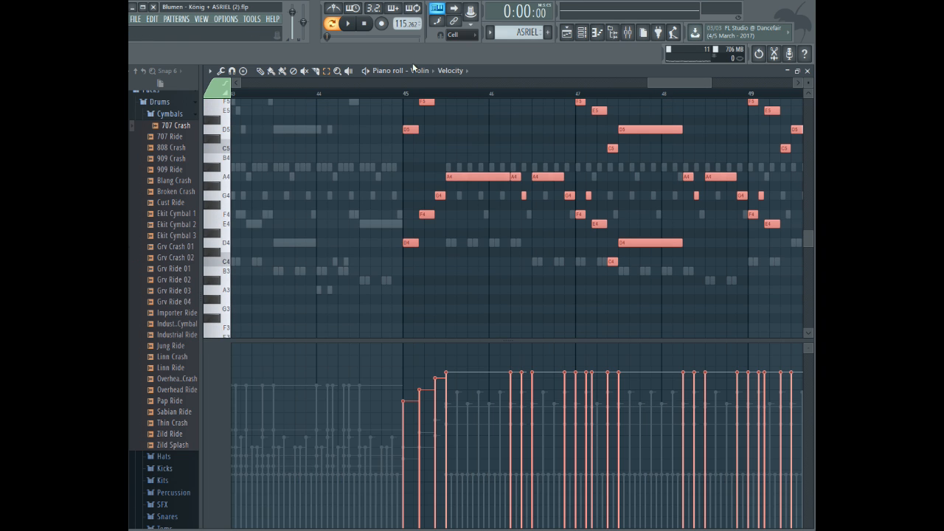
left_click(419, 70)
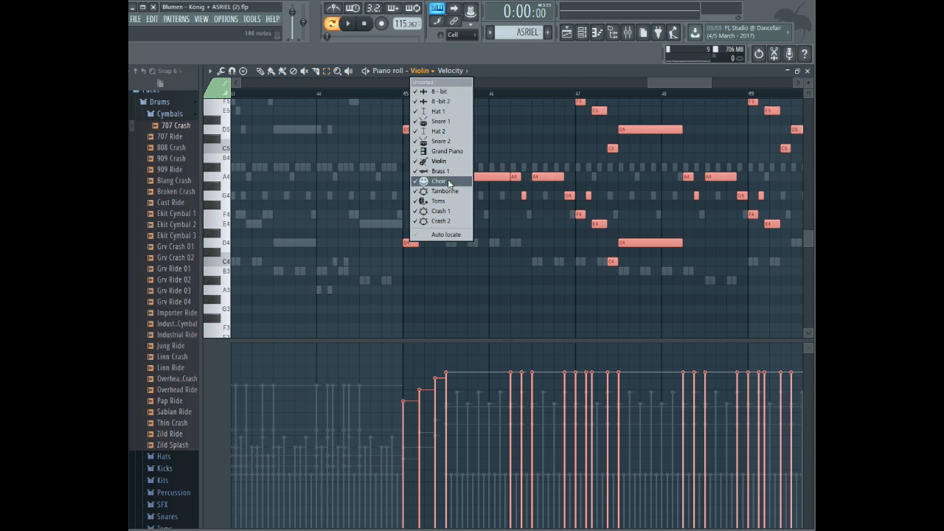
left_click(450, 181)
left_click(421, 72)
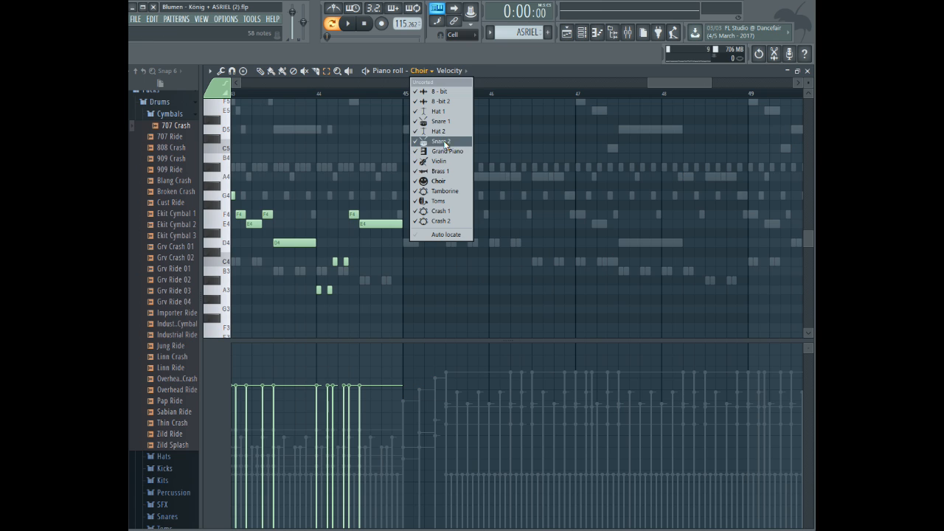
left_click(439, 172)
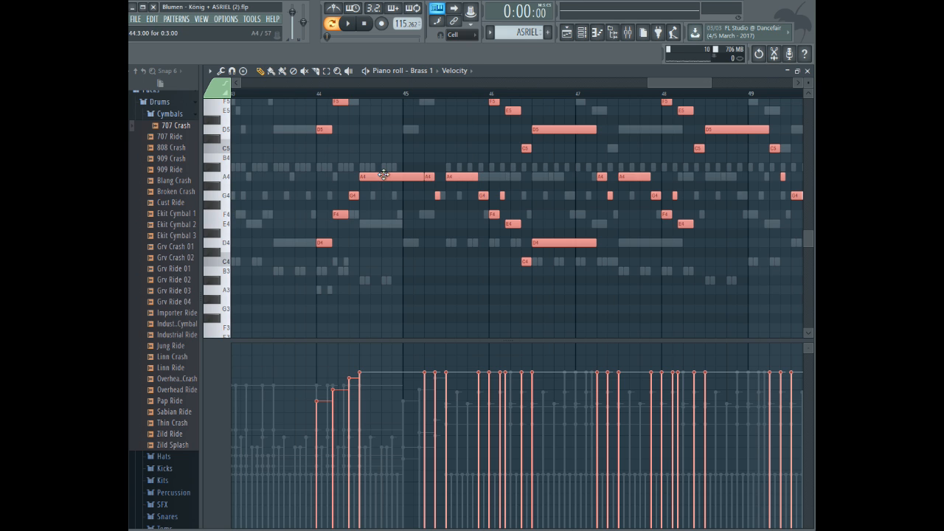
- Play back the Brass 1 melody together with the other instruments from bar 45
key("space")
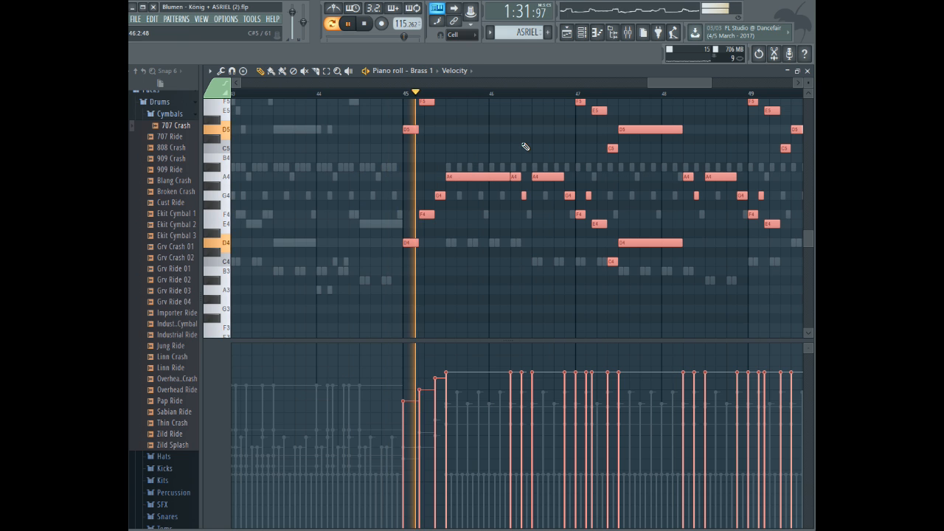
scroll(523, 146, "up", 3)
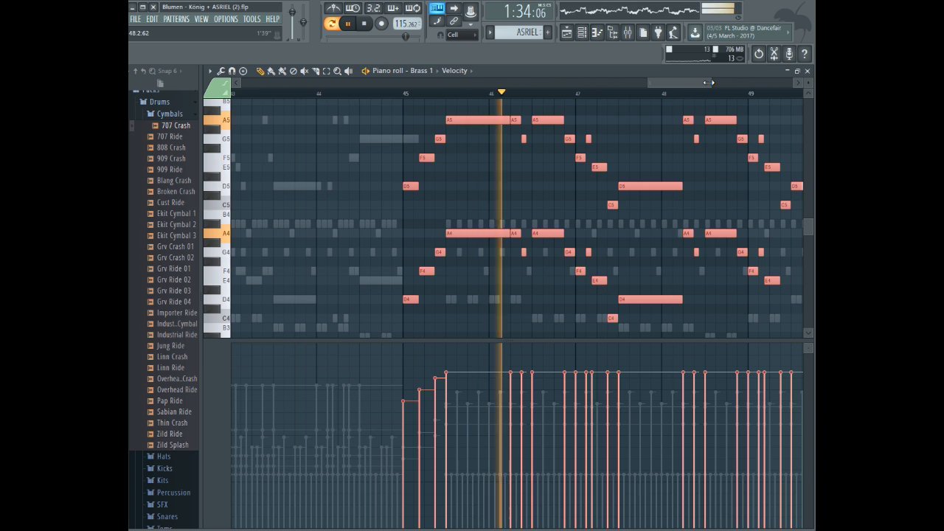
scroll(676, 111, "up", 1, "ctrl")
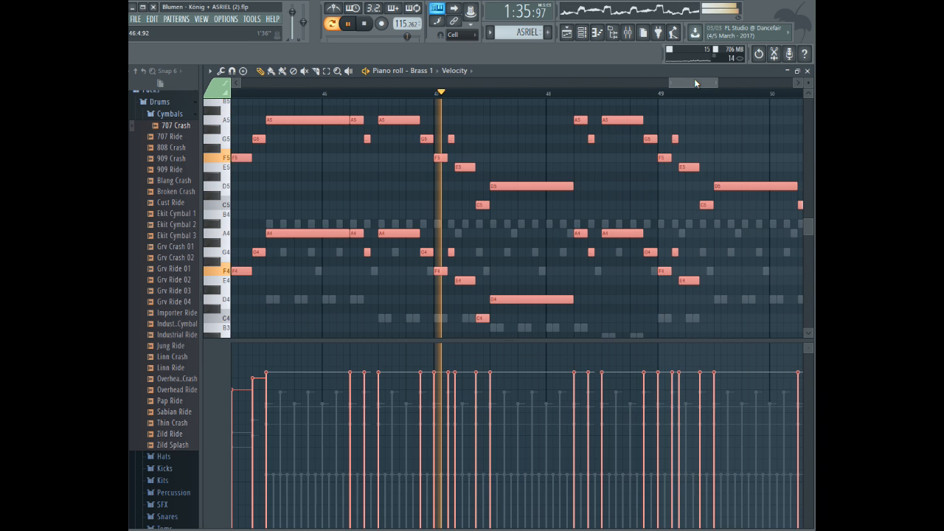
- In the Choir, add a one-bar D4 from the middle of bar 45, followed by a one-bar C4
left_click(424, 70)
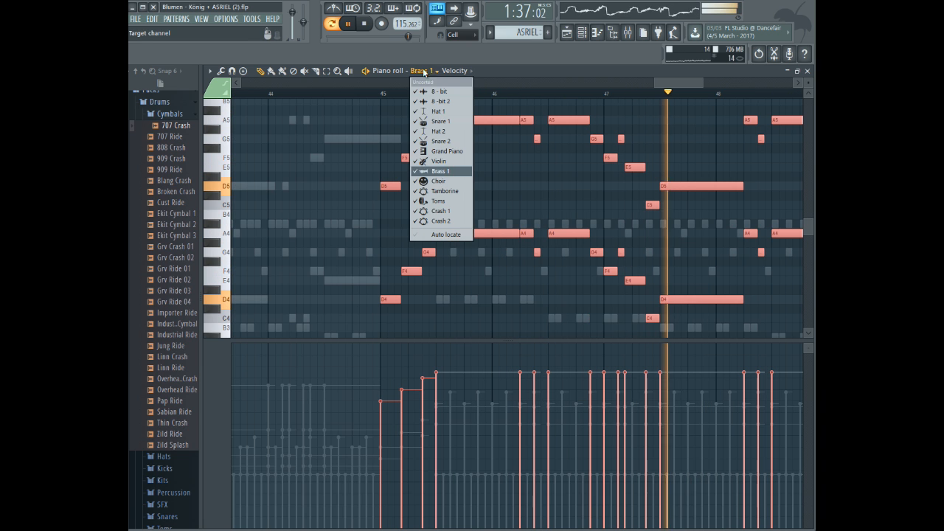
left_click(435, 181)
key("space")
scroll(432, 171, "up", 1)
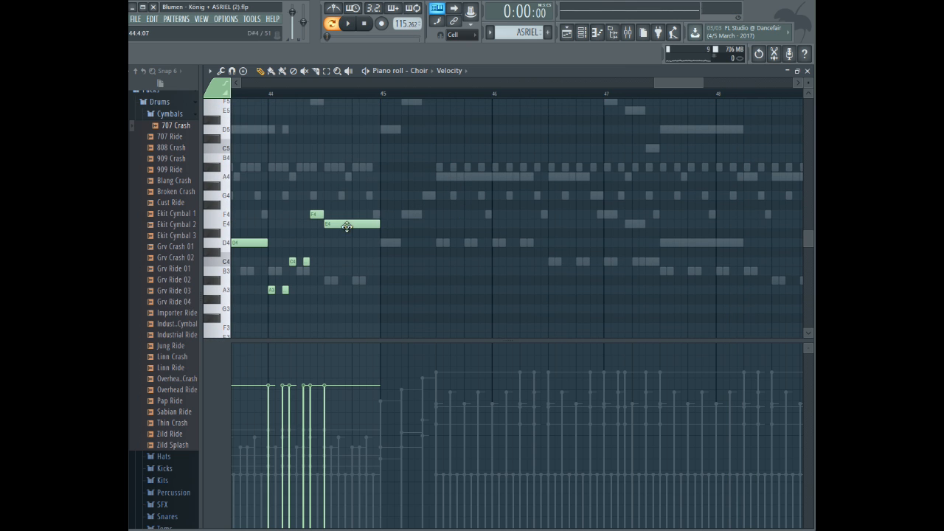
left_click_drag(691, 80, 691, 80)
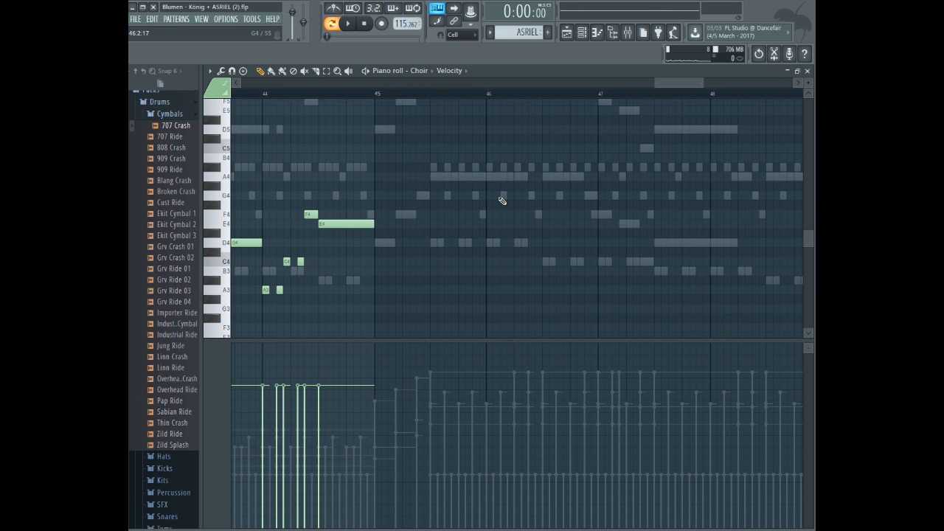
left_click(435, 242)
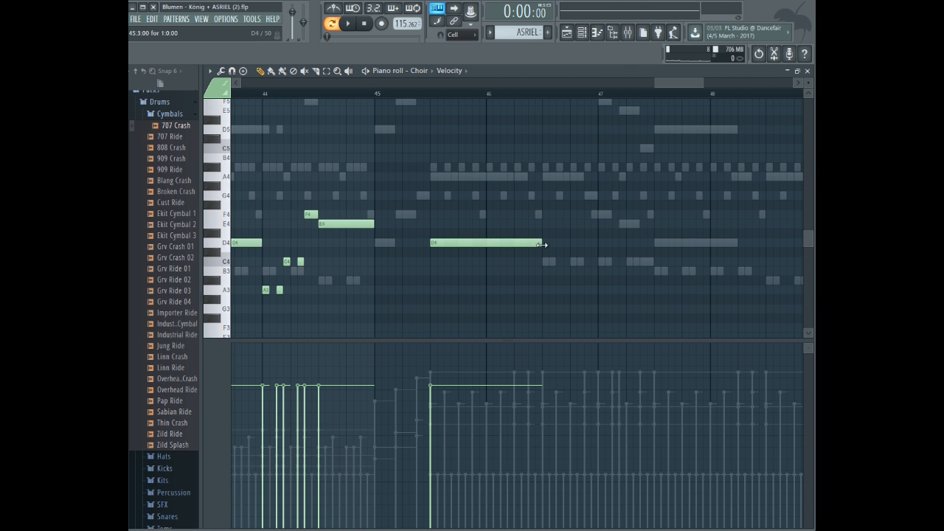
left_click(546, 261)
- Continue the Choir line with a one-bar B3, a half-bar A#3 and a half-bar C4 up to the middle of bar 49
key("space")
left_click_drag(686, 83, 700, 83)
left_click(488, 271)
left_click(598, 280)
left_click_drag(706, 281, 655, 281)
left_click(656, 261)
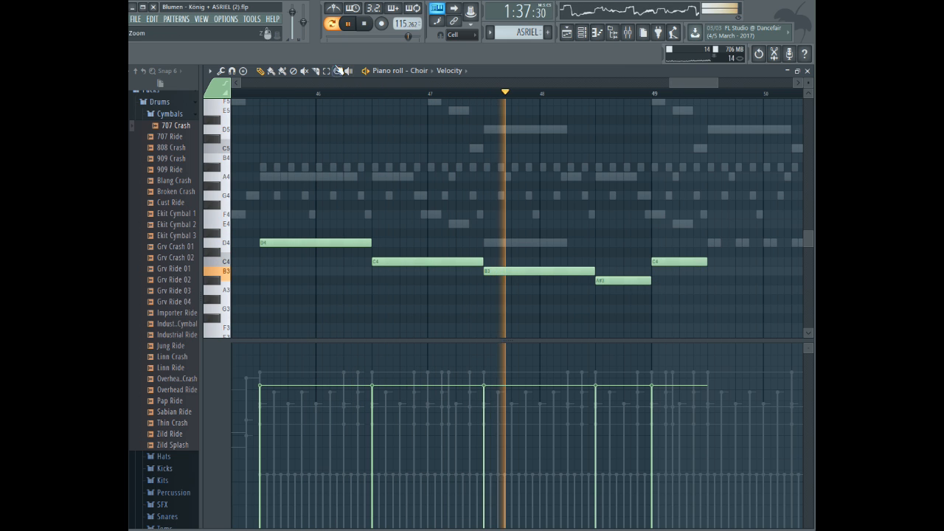
- Duplicate the five-note Choir phrase directly after itself so it runs to the middle of bar 53, and audition its ending
key("ctrl+a")
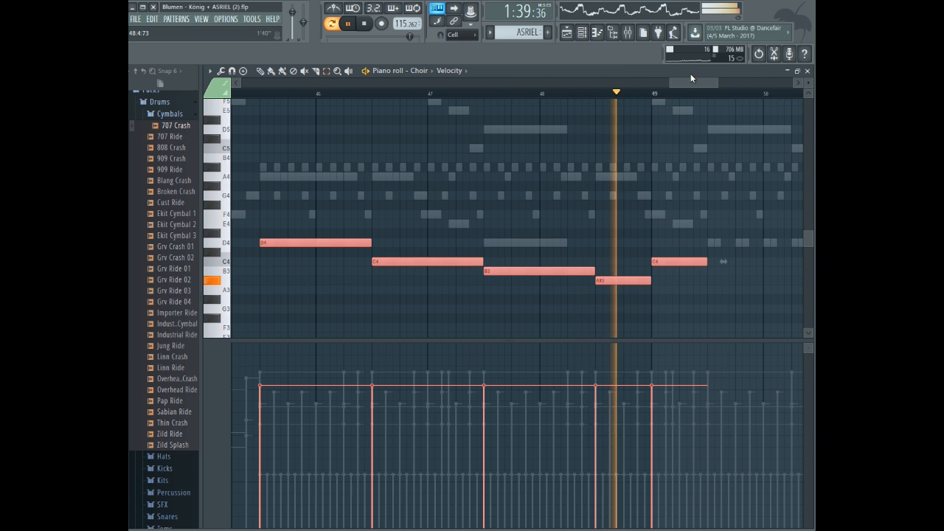
key("ctrl+b")
left_click_drag(689, 82, 724, 85)
left_click(575, 163)
left_click(260, 72)
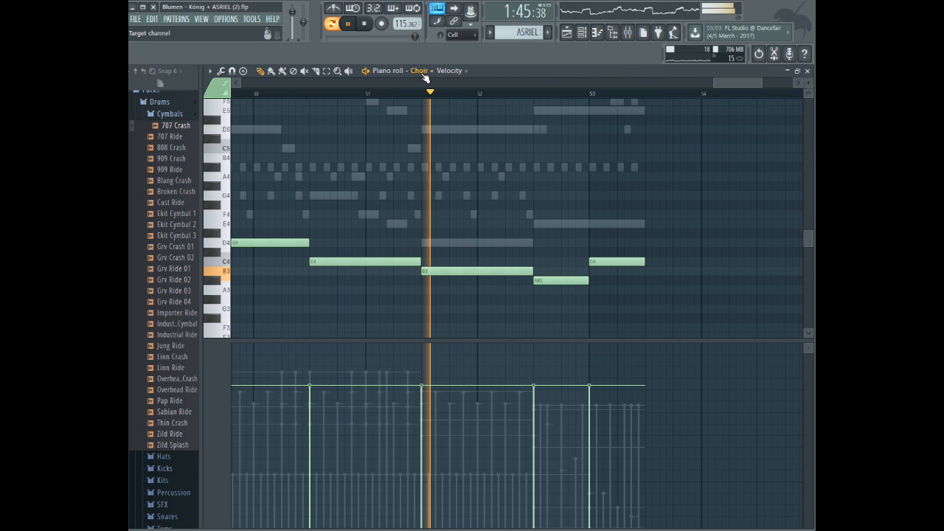
scroll(580, 288, "down", 3)
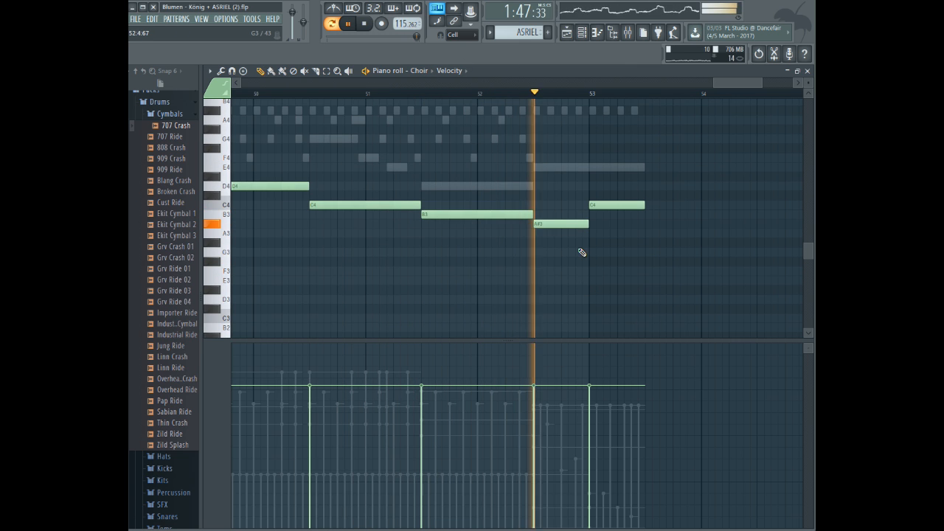
key("space")
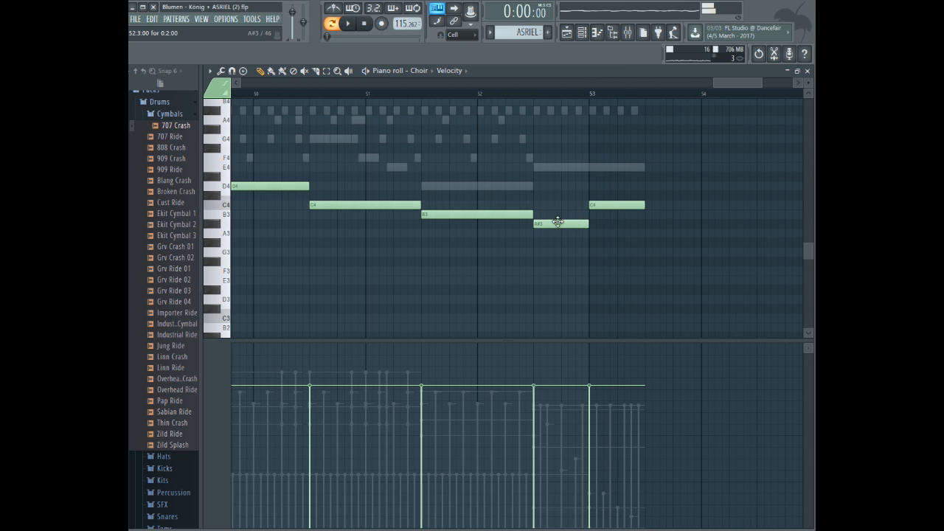
- Add a half-bar E4 above the Choir's A#3 in the middle of bar 52, and lower the velocity of both notes
double_click(557, 222)
left_click(697, 202)
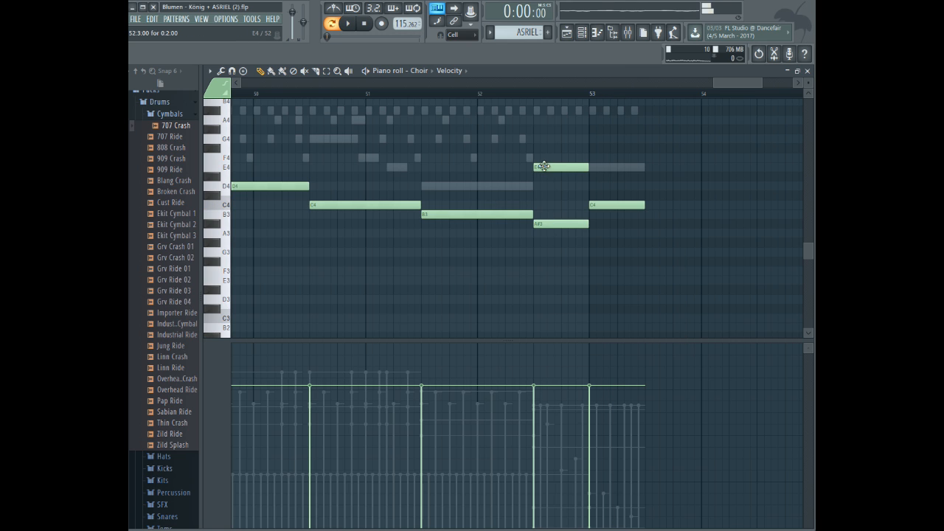
double_click(544, 166)
left_click(697, 202)
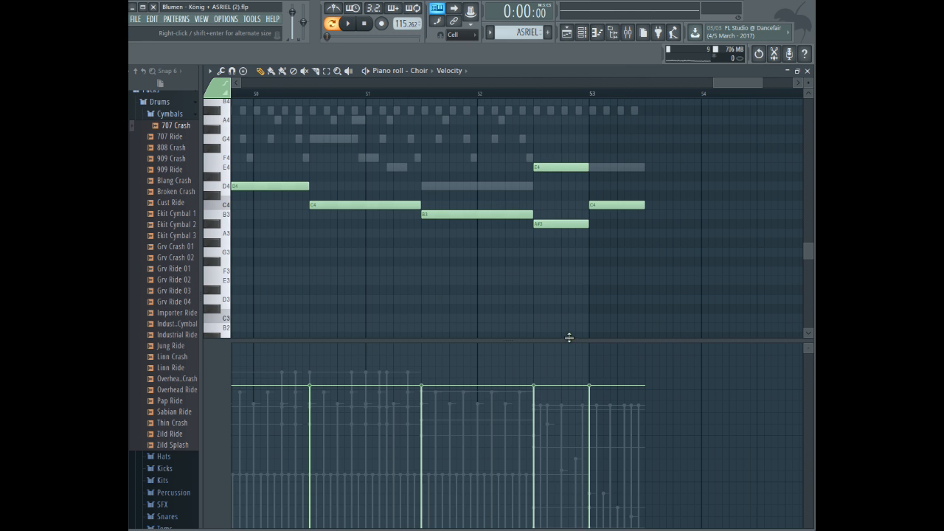
left_click_drag(572, 340, 570, 159)
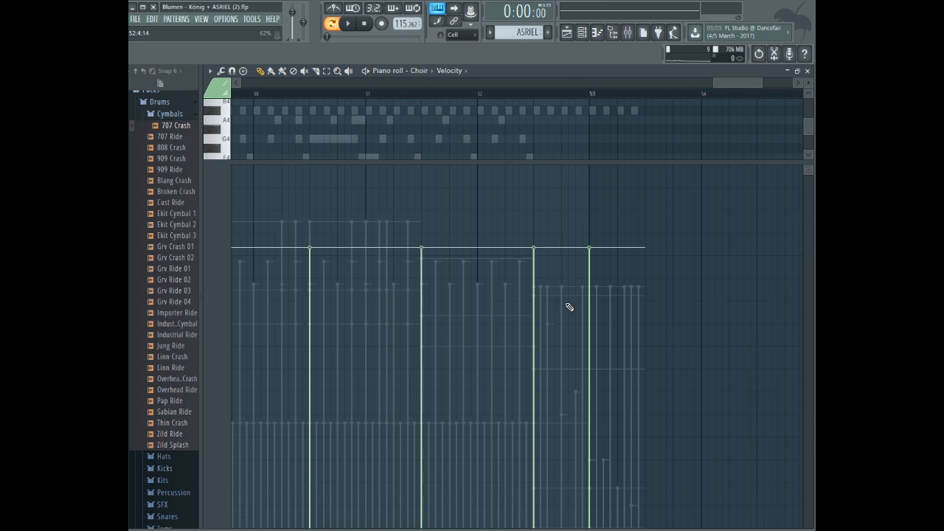
left_click_drag(552, 159, 559, 305)
- Turn the half-bar Choir E4 in the middle of bar 52 into a low-velocity slide note and move it onto the A#3
double_click(553, 163)
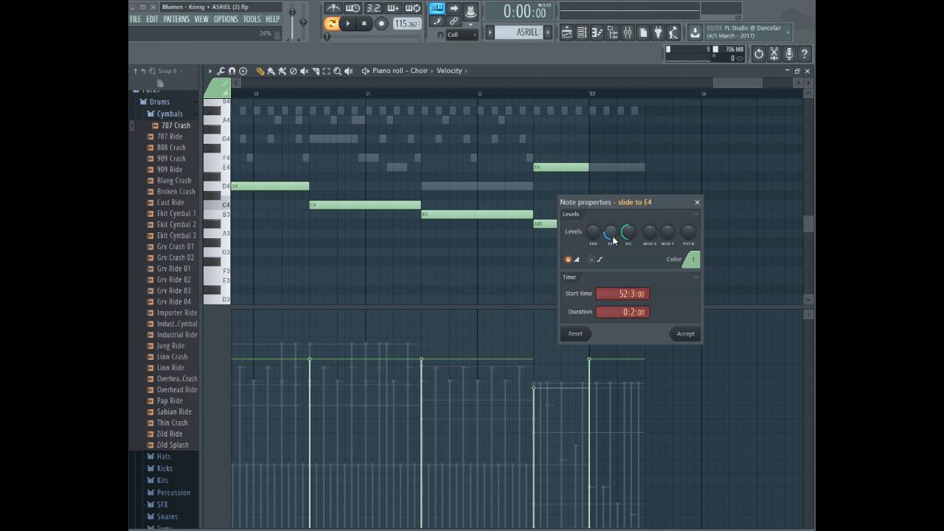
left_click(681, 335)
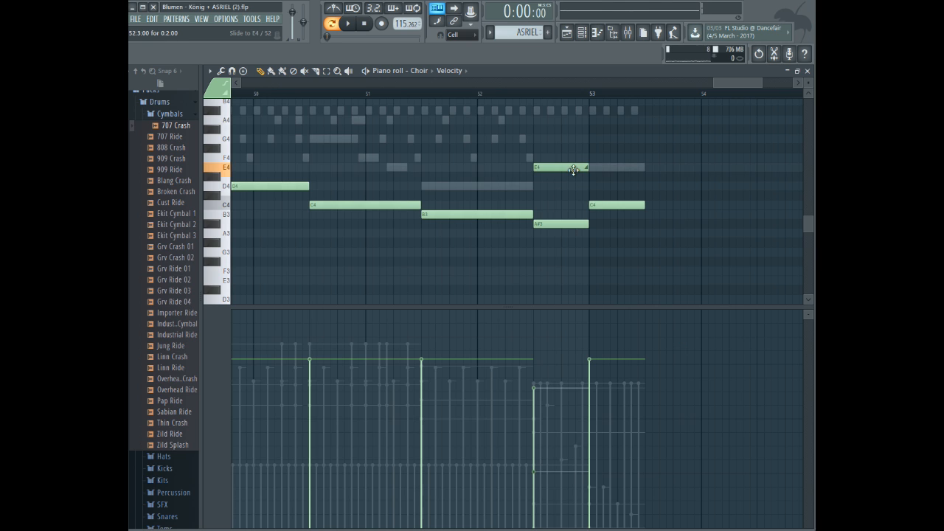
left_click_drag(573, 168, 573, 225)
- Place a half-bar slide note with minimal velocity over the Choir's final C4 at bar 53, and audition the fade-out
left_click(591, 209)
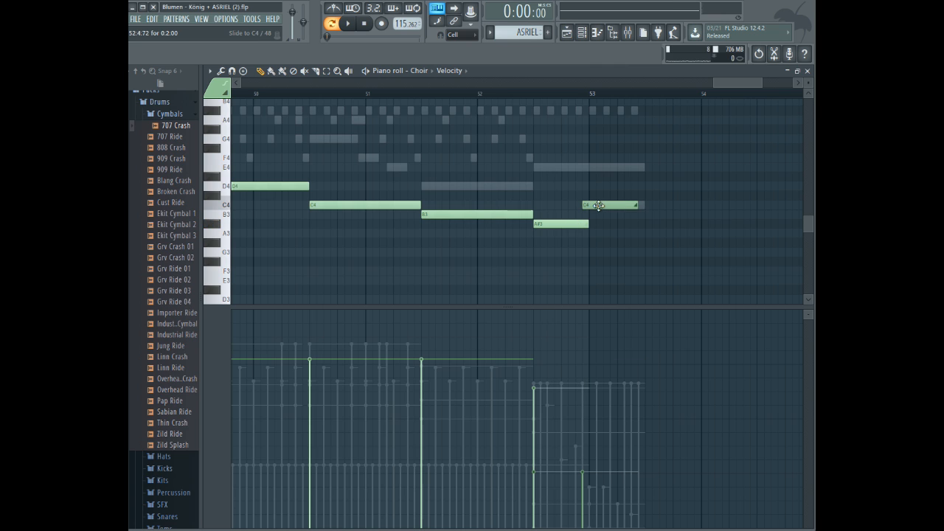
double_click(597, 204)
left_click(680, 332)
double_click(609, 231)
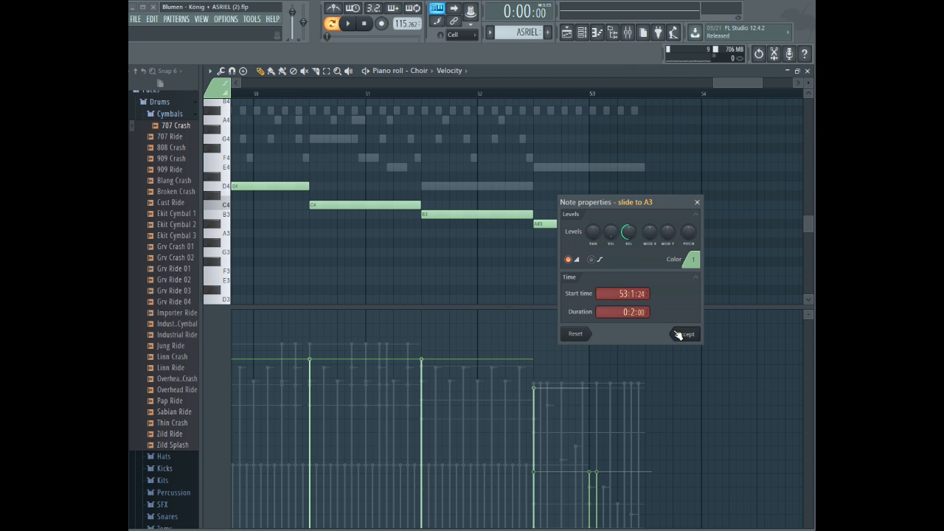
left_click(678, 334)
left_click_drag(616, 233, 609, 200)
left_click(521, 93)
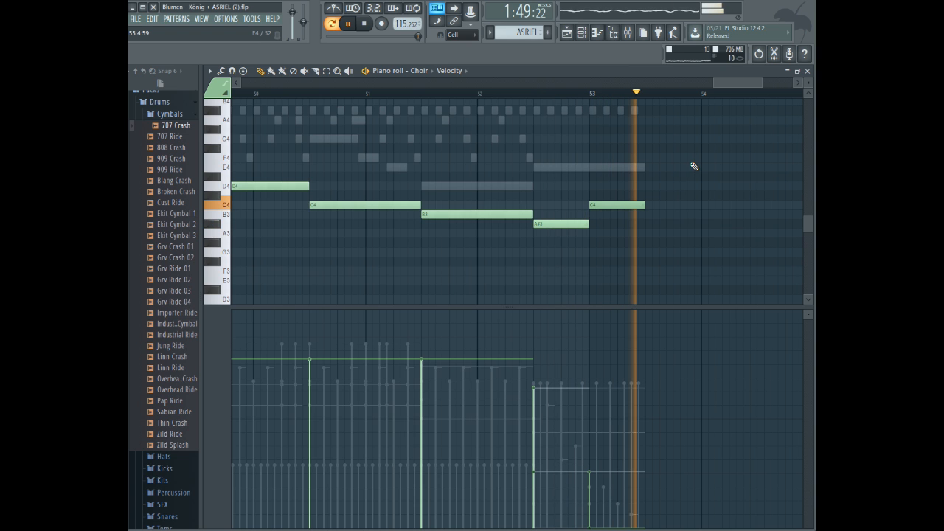
key("space")
- Audition the pattern from bar 45 and enlarge the note grid over the velocity lane
left_click_drag(765, 84, 686, 82)
scroll(537, 130, "up", 3)
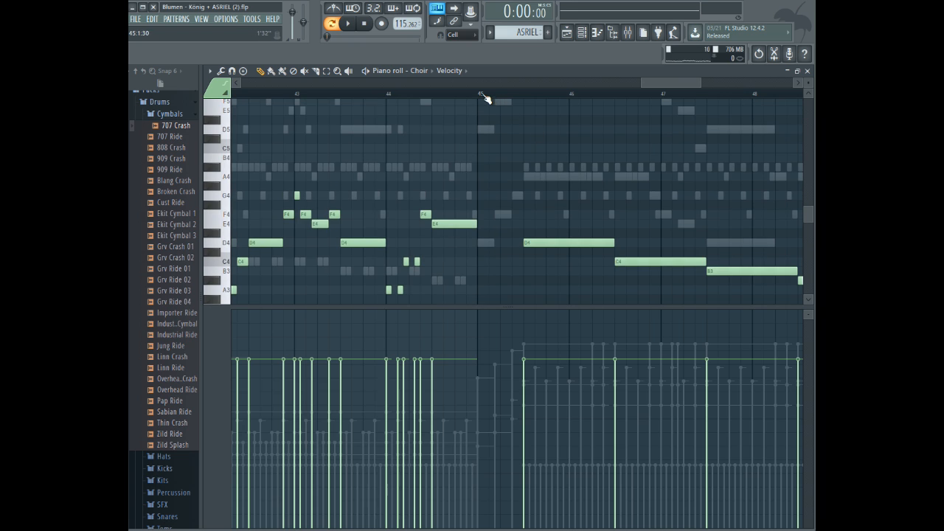
key("space")
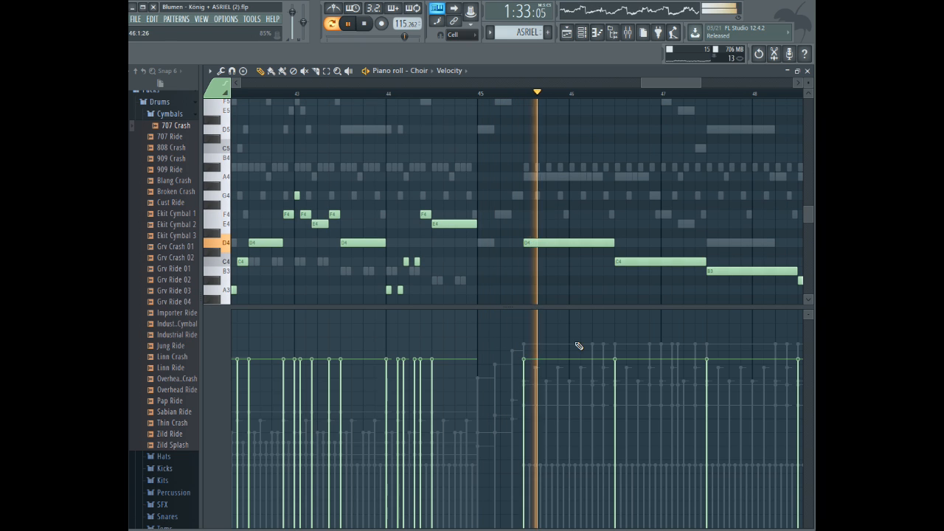
left_click_drag(566, 306, 566, 407)
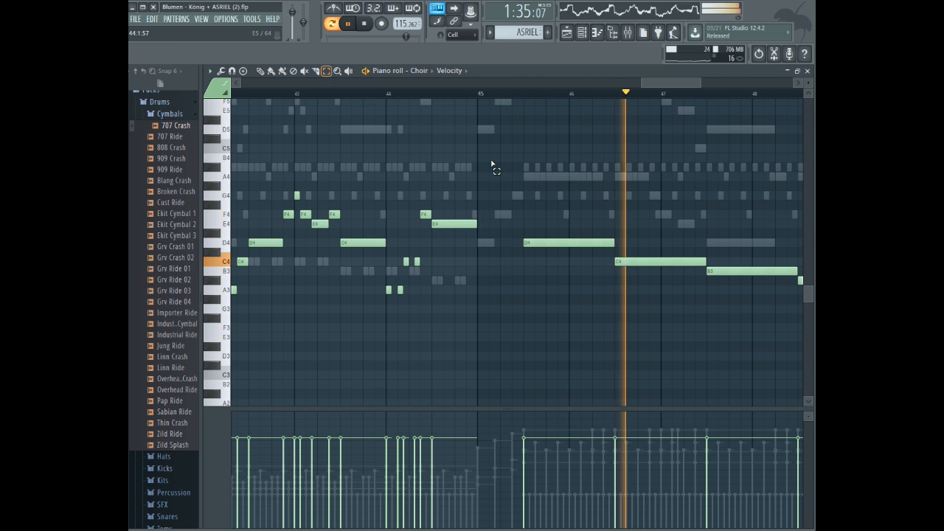
- Copy the whole Choir line from the middle of bar 45 and place the copy an octave lower, starting on D3
left_click_drag(539, 173, 670, 237)
left_click_drag(787, 277, 800, 293)
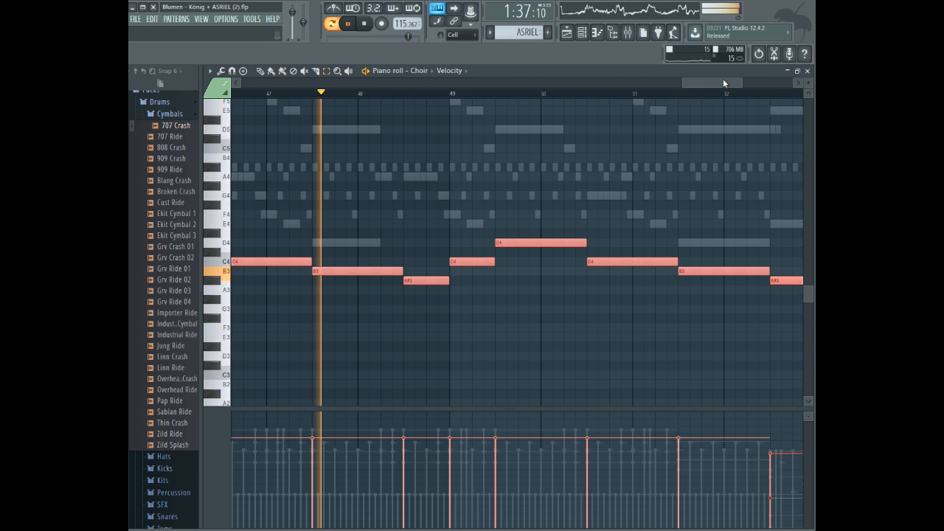
mouse_move(723, 83)
left_mouse_down()
mouse_move(742, 87)
mouse_move(691, 81)
left_mouse_up()
scroll(516, 185, "down", 2)
left_click(260, 71)
left_click_drag(357, 186, 362, 252)
left_click_drag(723, 83, 693, 84)
left_click_drag(433, 256, 422, 303)
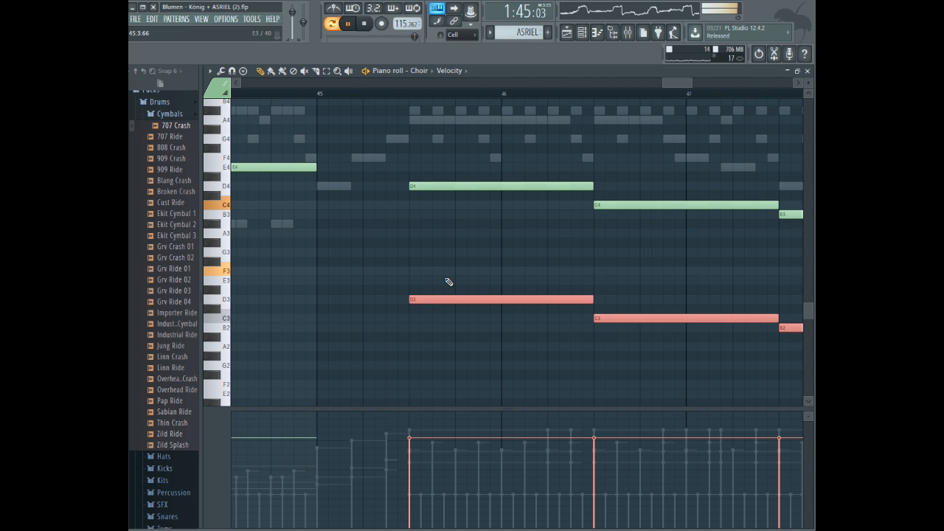
left_click_drag(692, 84, 706, 82)
key("space")
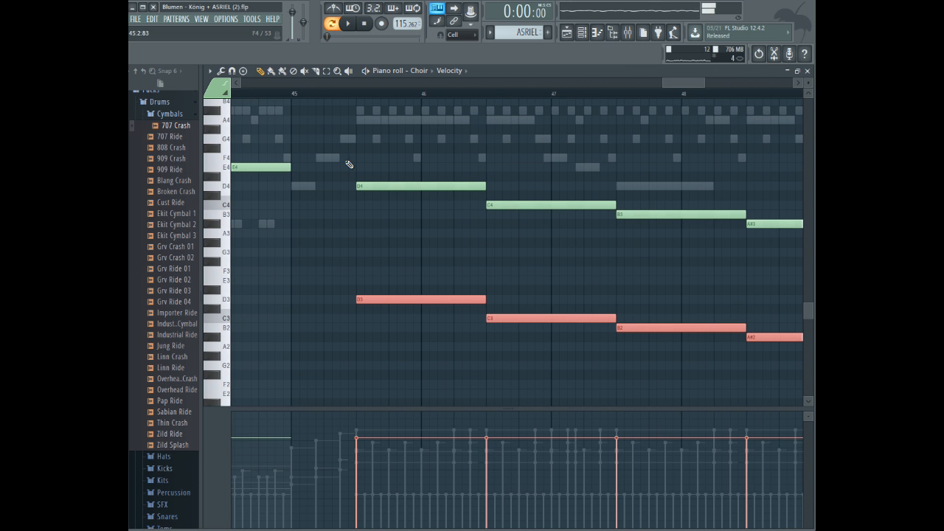
- Paste another copy of the Choir line starting on A3, and save the project while auditioning it into bar 52
key("ctrl+v")
left_click_drag(382, 185, 363, 235)
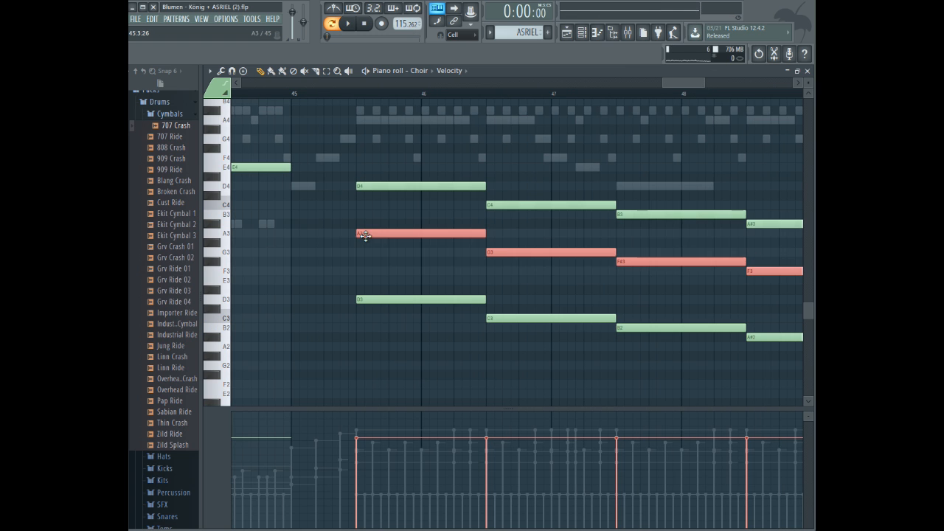
key("space")
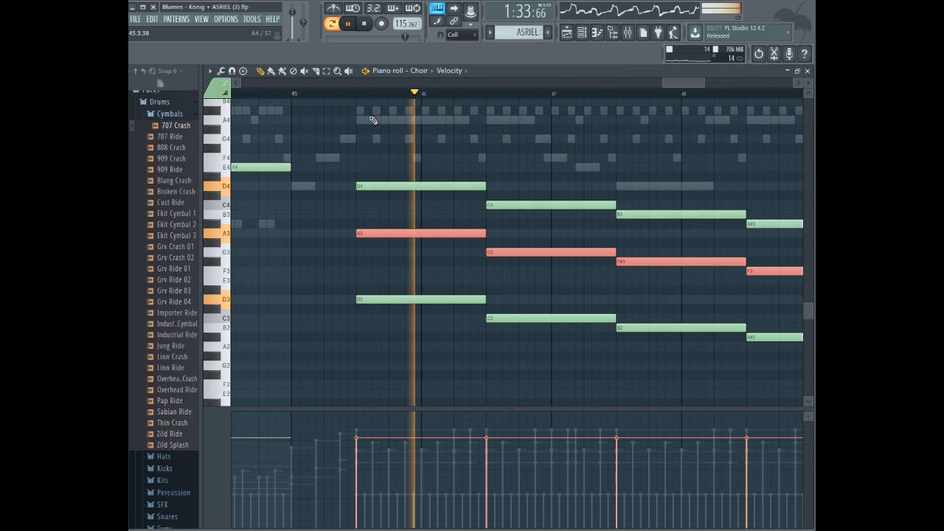
key("ctrl+s")
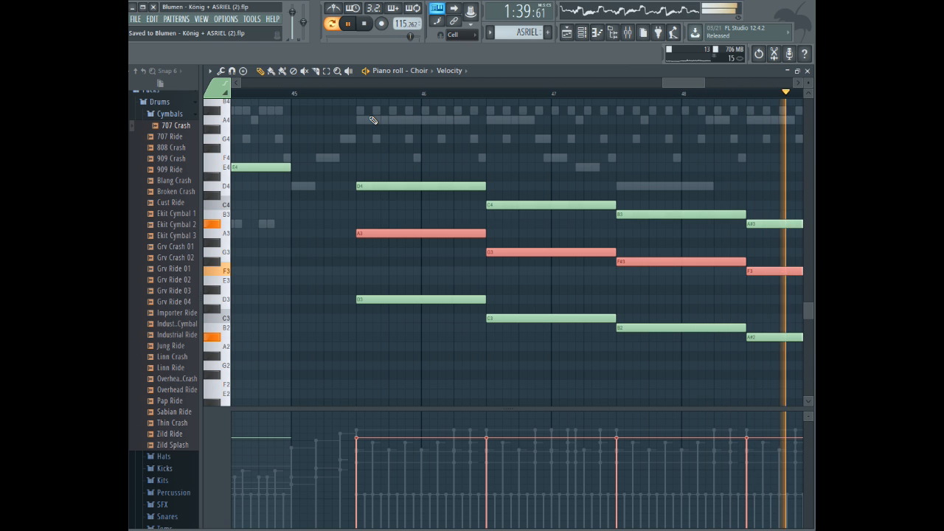
left_click_drag(703, 82, 745, 84)
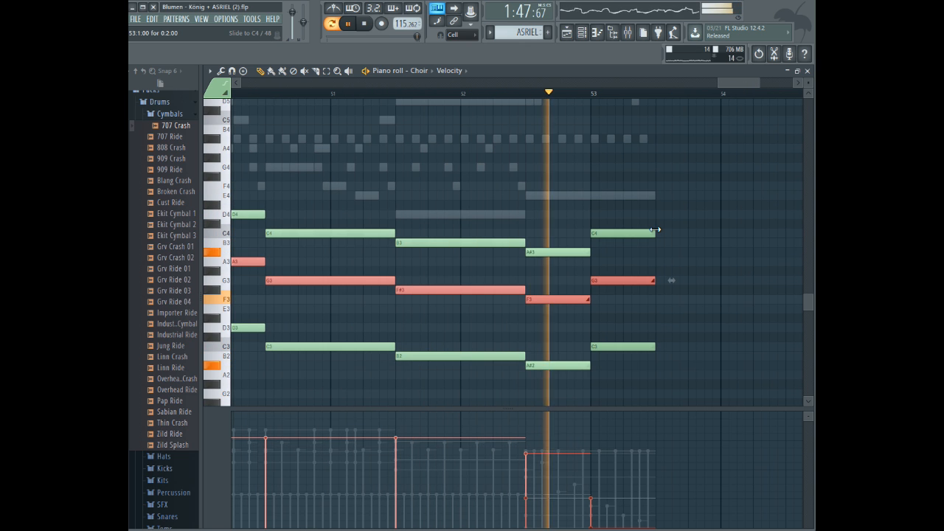
key("space")
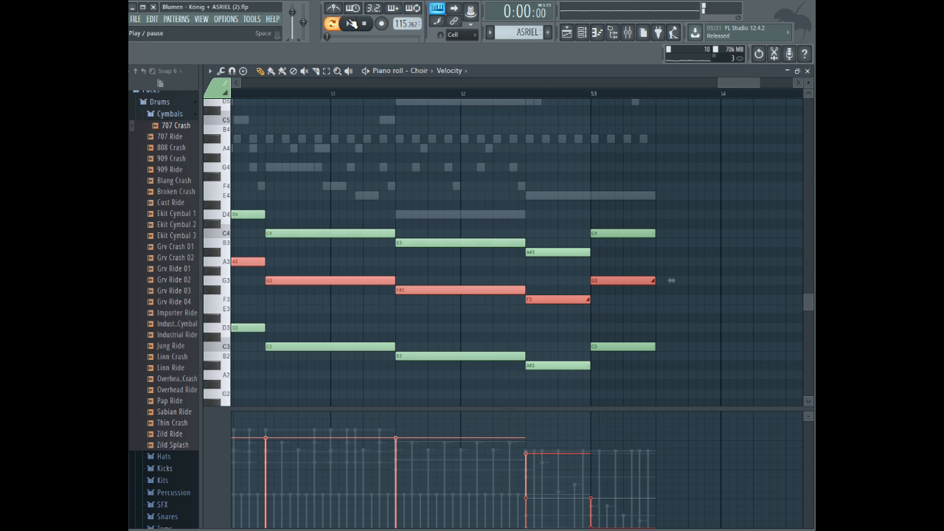
- In the Grand Piano, add eighth notes D6, G5, A5 and F5 from the middle of bar 53, followed by a G5 at bar 54
scroll(666, 171, "up", 6)
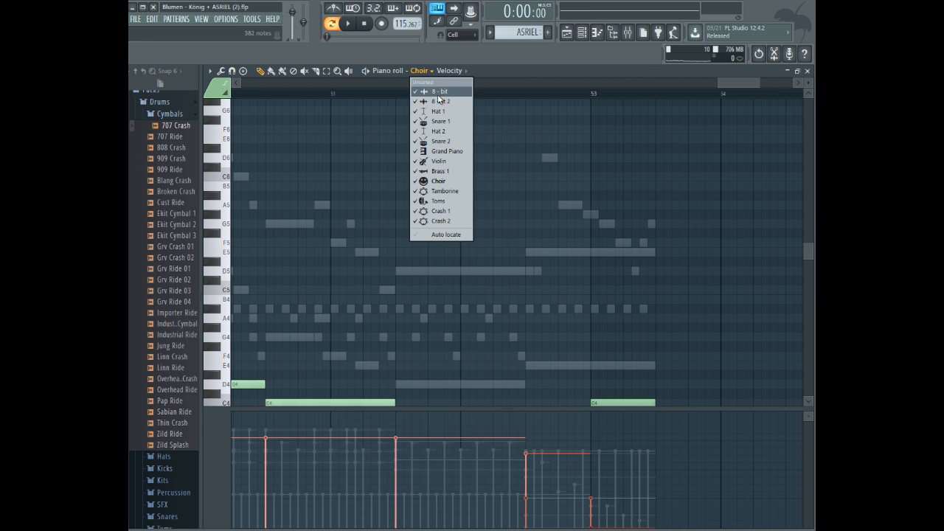
left_click(444, 151)
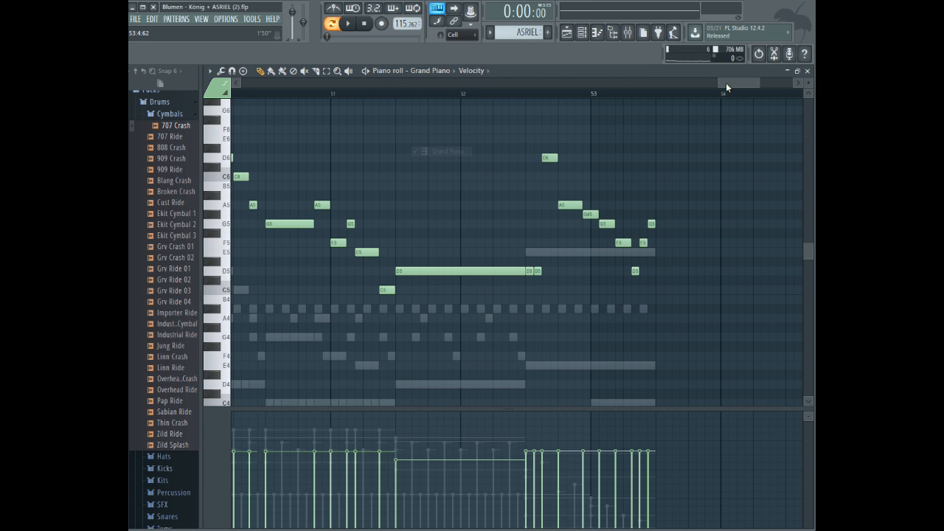
mouse_move(758, 83)
left_mouse_down()
mouse_move(741, 83)
mouse_move(750, 84)
left_mouse_up()
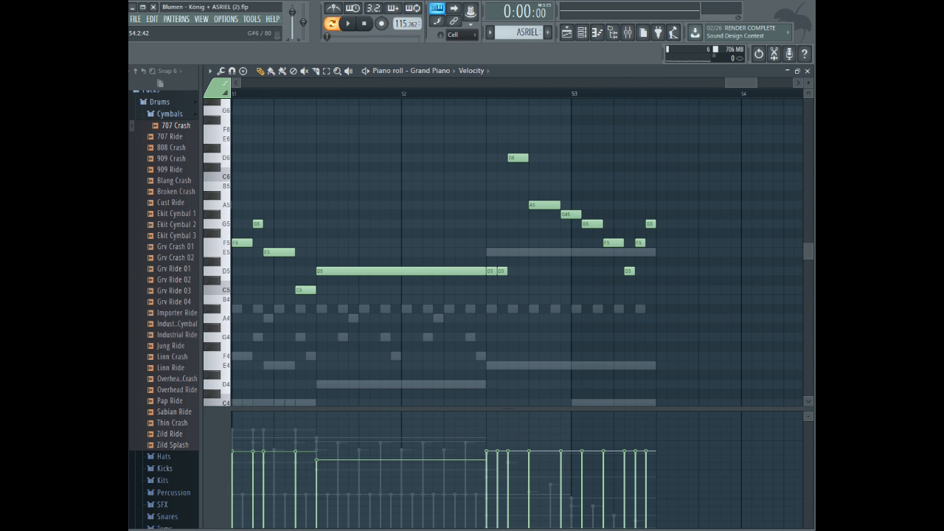
left_click_drag(757, 94, 760, 82)
key("space")
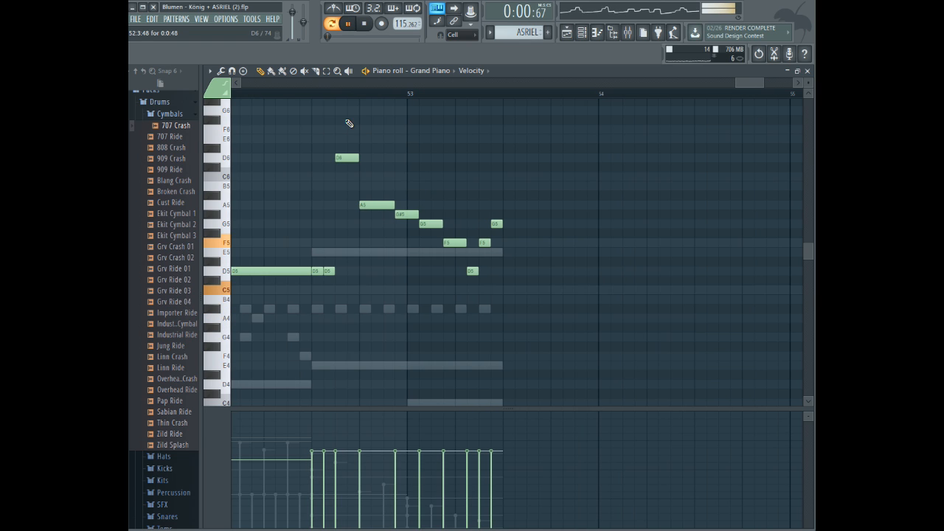
left_click(354, 27)
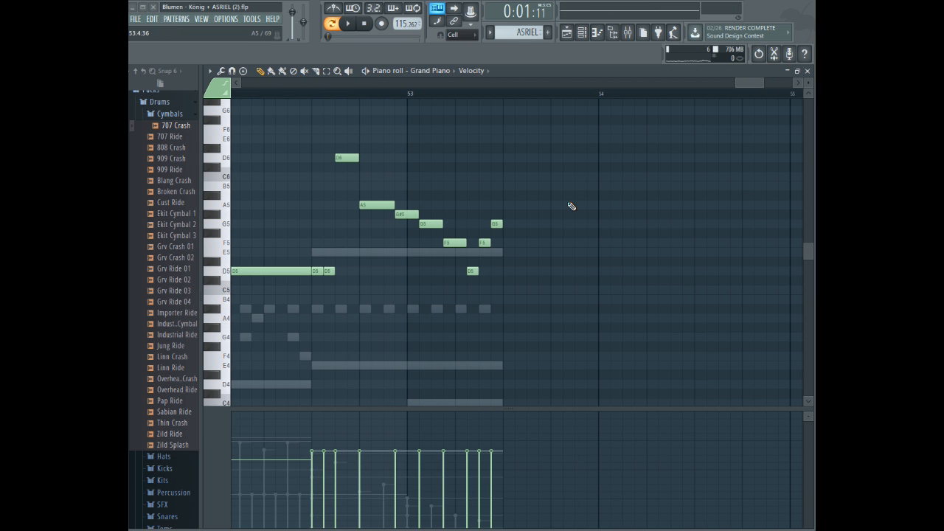
left_click(509, 158)
left_click(530, 228)
left_click(558, 206)
left_click_drag(576, 237, 577, 245)
left_click(611, 223)
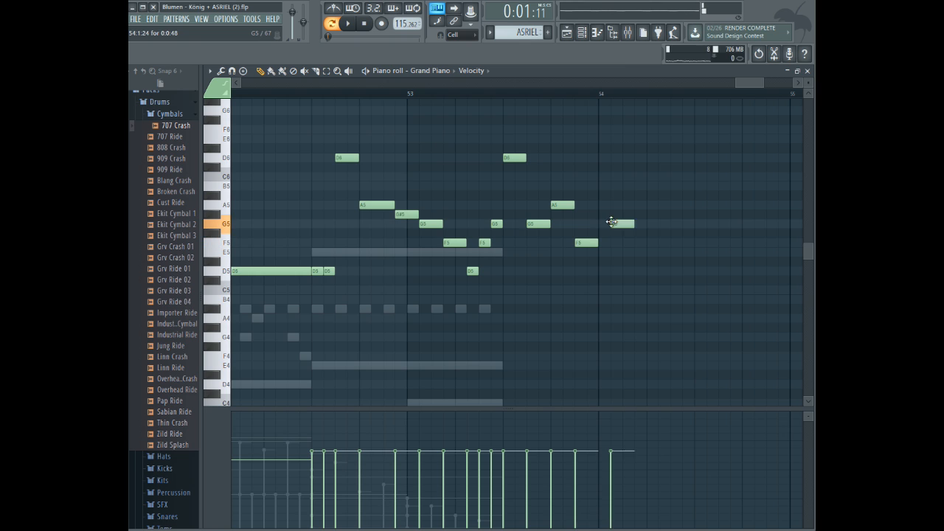
- Continue the piano line through bar 54 with D6, A5, G5, F5, a one-beat E5 and a one-beat G5, ending on A5
left_click_drag(624, 163, 627, 153)
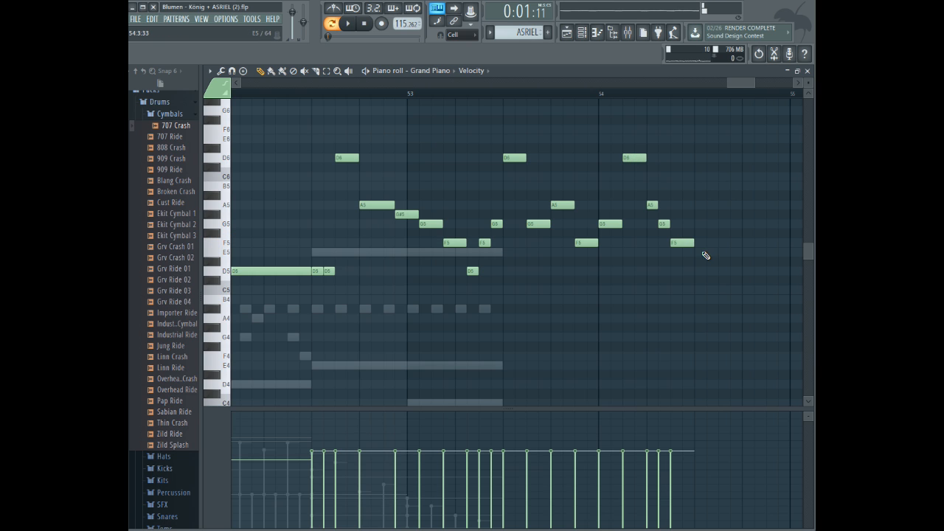
left_click_drag(741, 88, 750, 88)
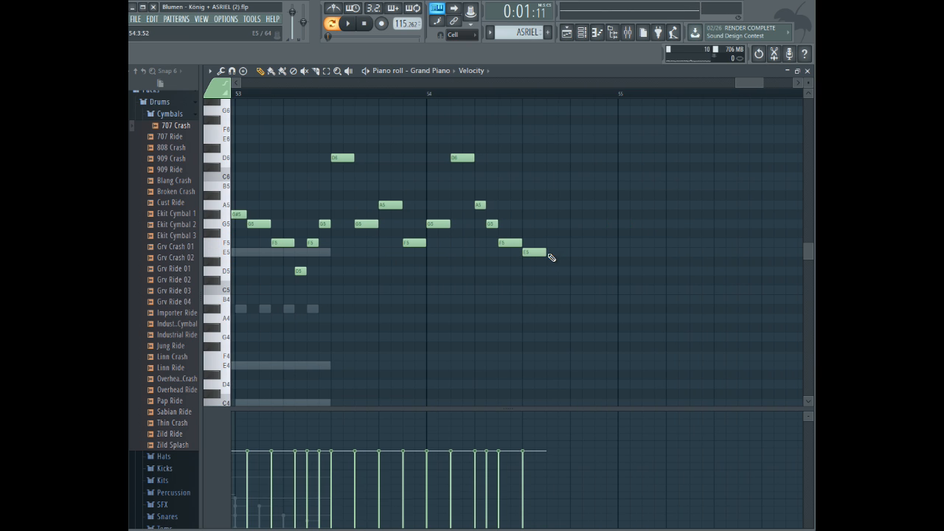
left_click(578, 225)
left_click(643, 205)
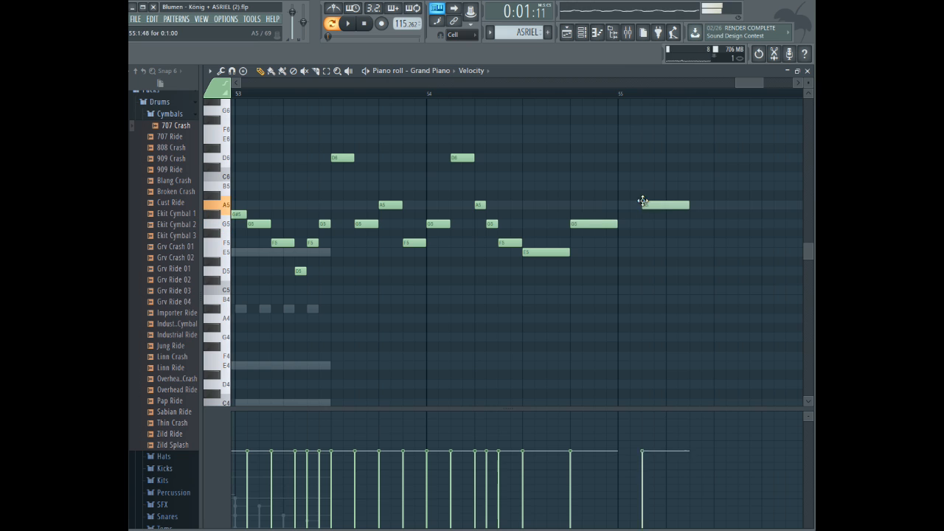
- Align the piano's final A5 with bar 55, lengthen it to half a bar, and audition the phrase
key("space")
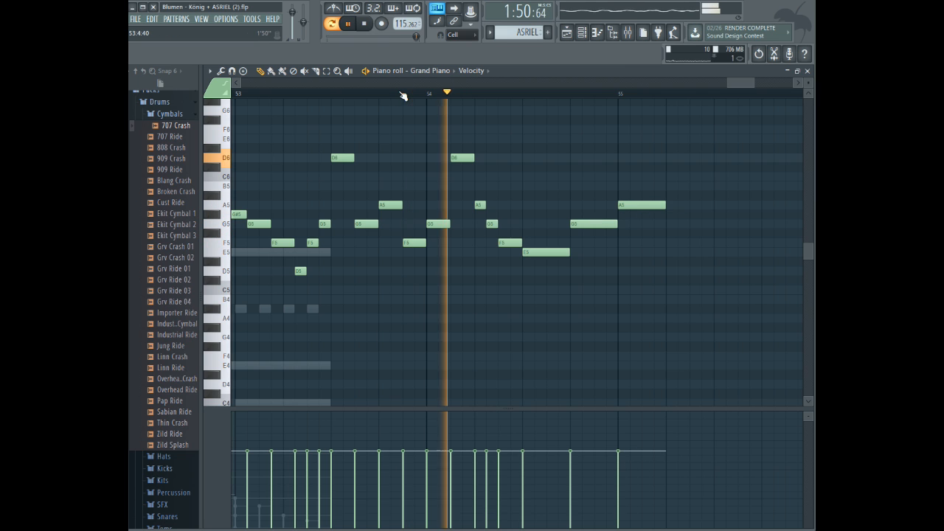
left_click(247, 94)
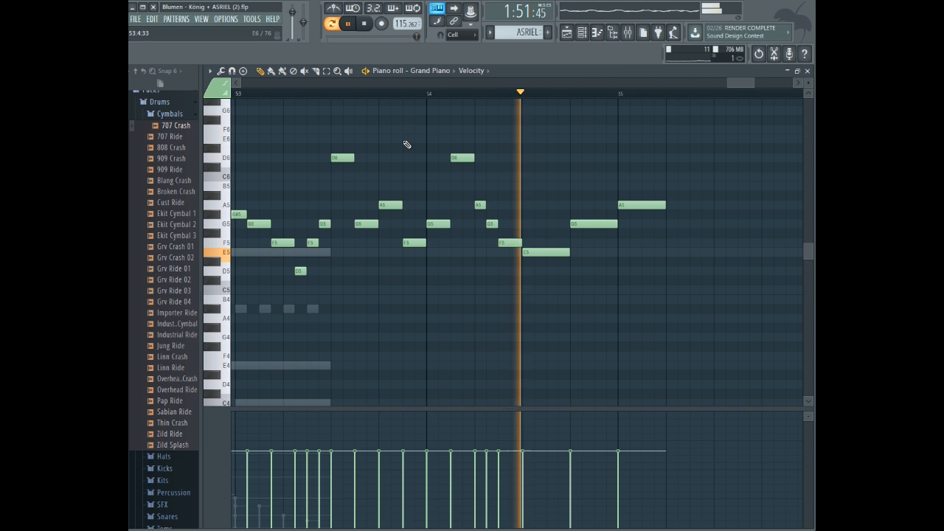
key("space")
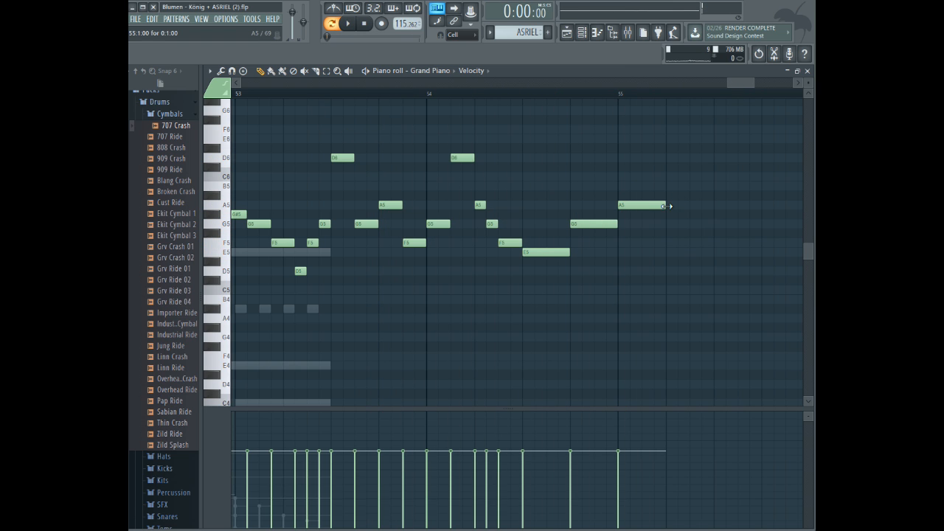
left_click(337, 94)
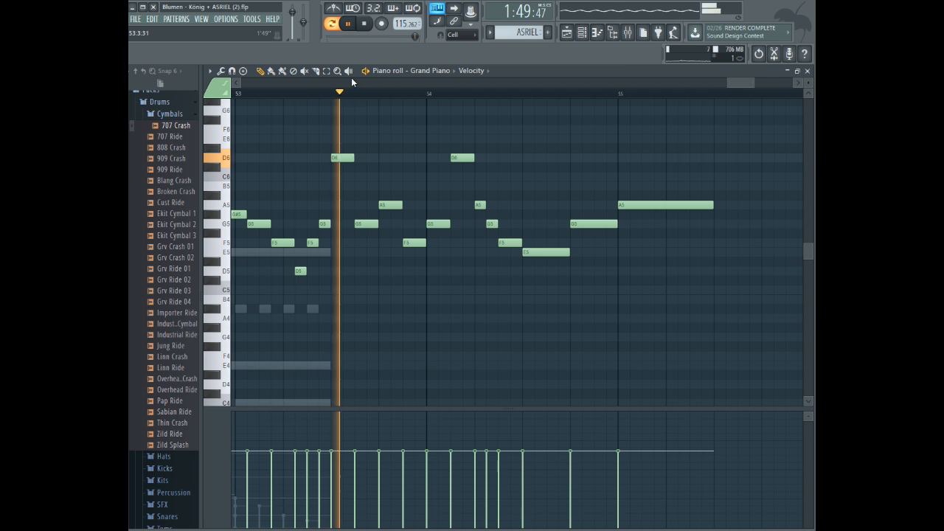
key("space")
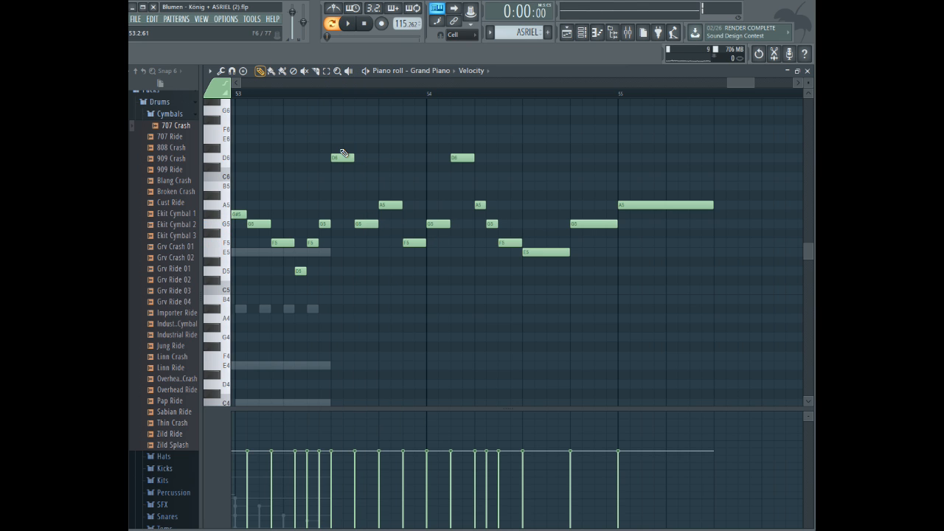
- Duplicate the Grand Piano phrase that starts in the middle of bar 53 so the copy begins in the middle of bar 55
scroll(339, 166, "down", 3)
left_click_drag(350, 259, 330, 269)
scroll(392, 232, "up", 3)
left_click(332, 93)
left_click_drag(348, 107, 618, 274)
left_click_drag(736, 80, 758, 80)
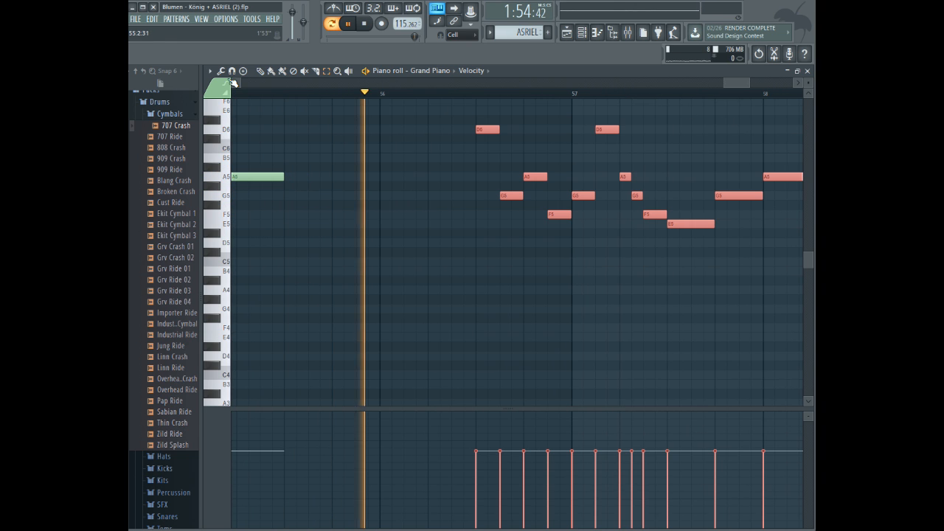
key("space")
left_click_drag(498, 140, 307, 140)
- Audition the Grand Piano phrase from bar 54 into its duplicate
left_click_drag(751, 84, 731, 84)
left_click(427, 95)
key("space")
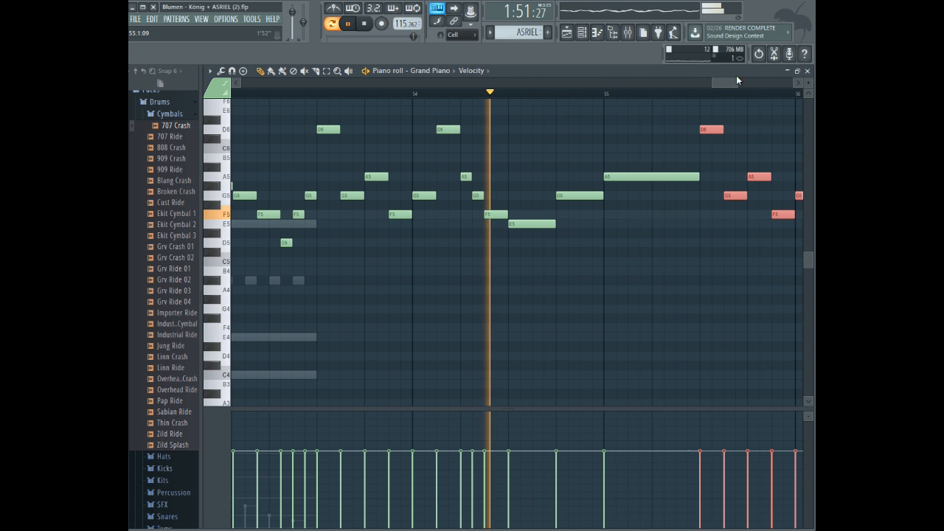
left_click_drag(738, 82, 740, 86)
scroll(612, 173, "up", 2)
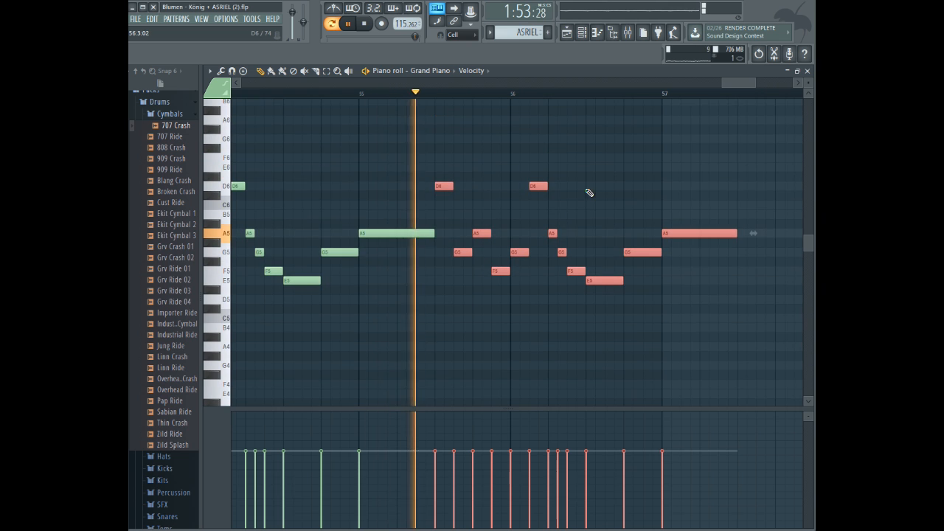
- Raise the last two notes before the closing A5 in bar 56 to G5 and C6 and play the changed ending
left_click(596, 187)
key("space")
left_click_drag(610, 279, 632, 198)
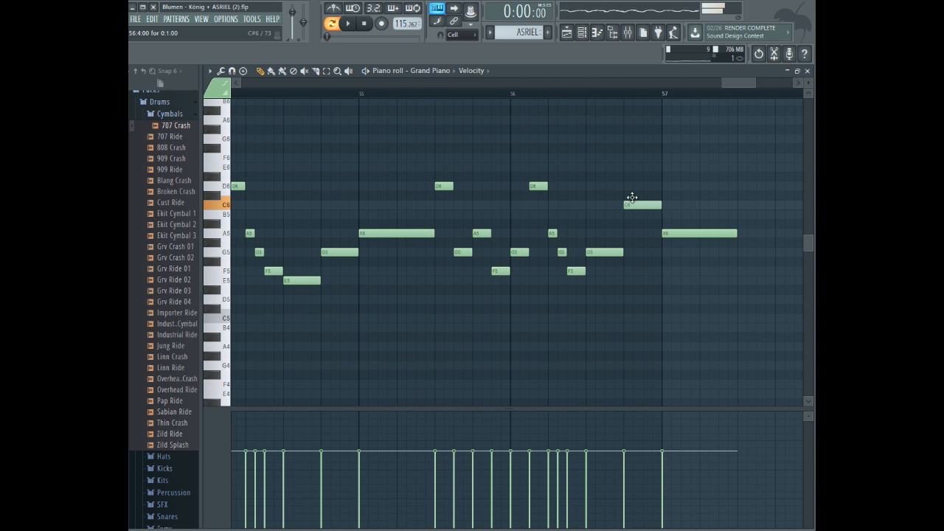
left_click(533, 96)
key("space")
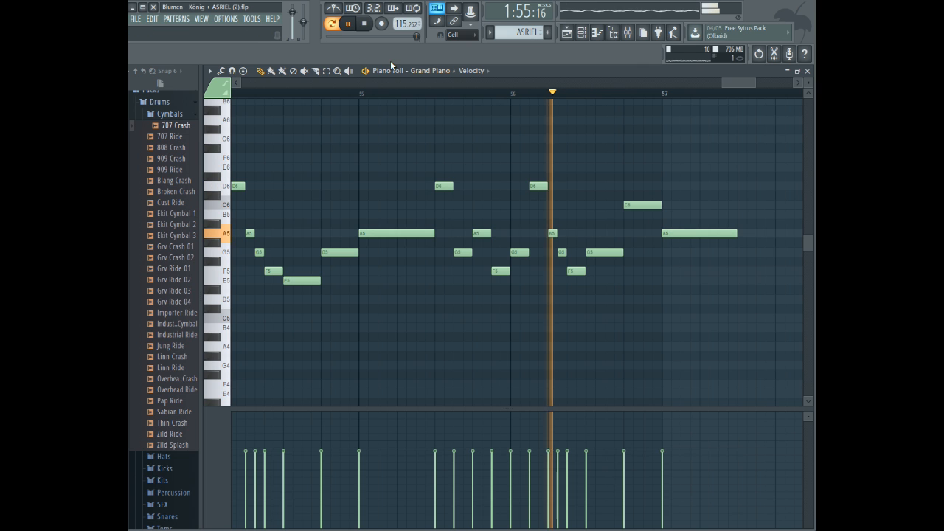
- Duplicate the melody phrases of bars 53 to 57 and place the copy starting at the third beat of bar 57
left_click_drag(759, 155, 350, 366)
key("space")
left_click_drag(722, 82, 762, 89)
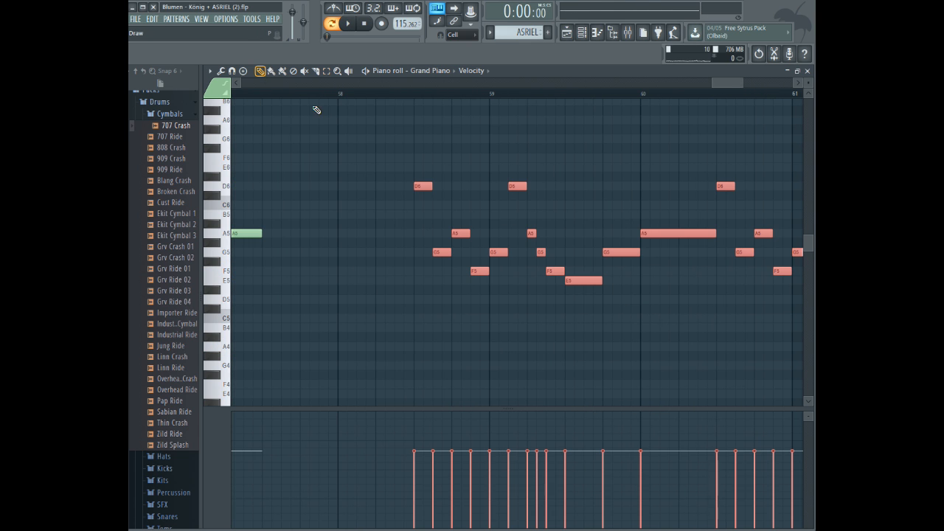
left_click_drag(424, 187, 273, 187)
- Add one-beat E4 and G4 notes under the melody in the second half of bar 53 and play them back
left_click_drag(739, 83, 698, 83)
scroll(699, 85, "up", 2)
scroll(399, 225, "down", 2)
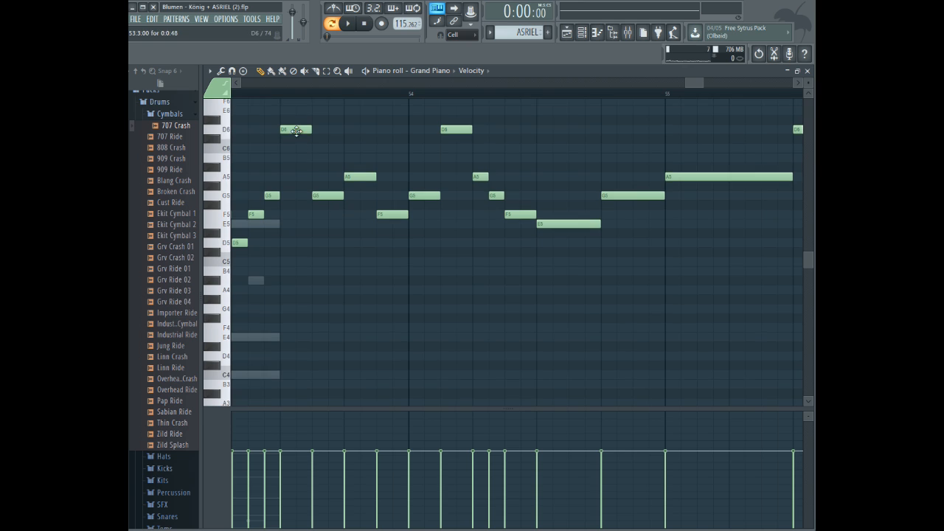
scroll(322, 202, "down", 2)
left_click_drag(292, 253, 285, 279)
left_click(349, 251)
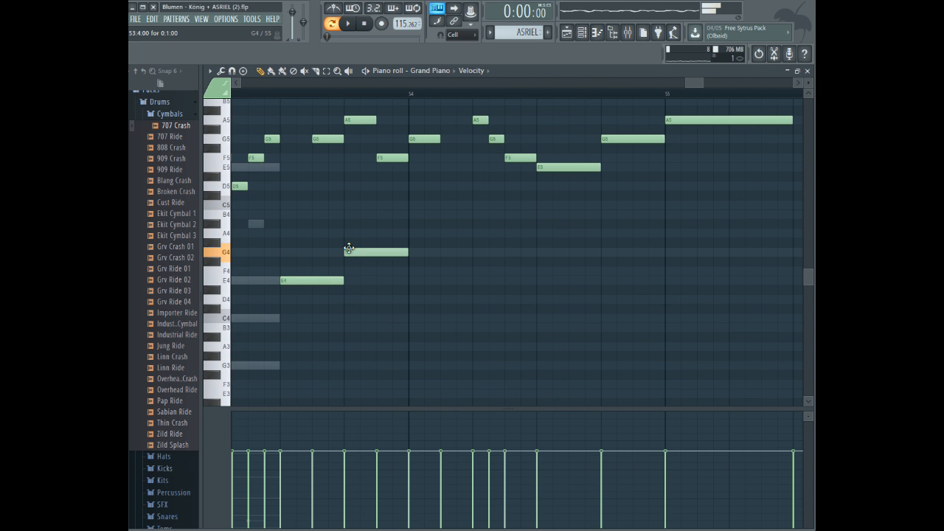
left_click(282, 94)
key("space")
key("space")
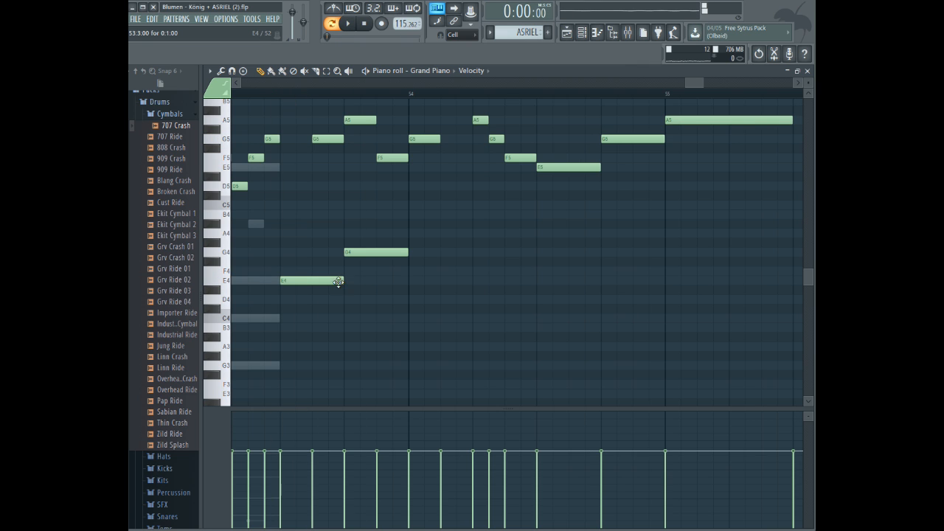
- Lengthen the E4 to two beats, replace the G4 with a two-beat G4 starting bar 54, and play both
right_click(405, 253)
left_click(409, 253)
key("space")
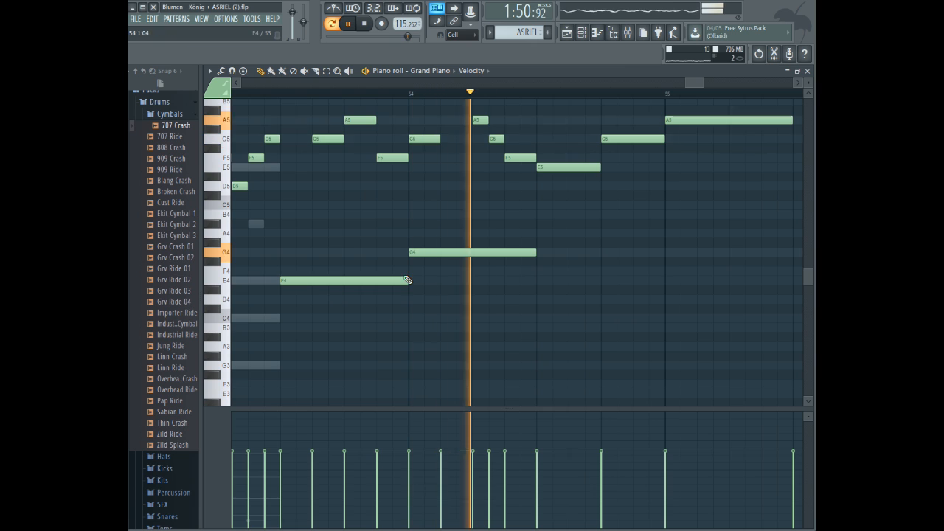
key("space")
- Add one-beat E4 and G4 notes in the second half of bar 54 and an A4 opening bar 55, and play the harmony
left_click(541, 281)
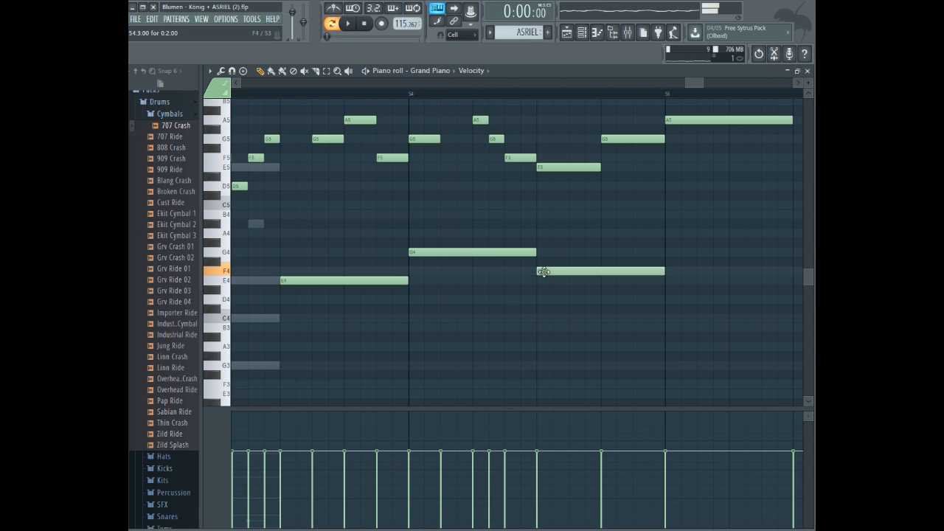
left_click(605, 251)
left_click(668, 224)
left_click_drag(668, 224, 671, 237)
key("space")
scroll(455, 173, "up", 1)
key("space")
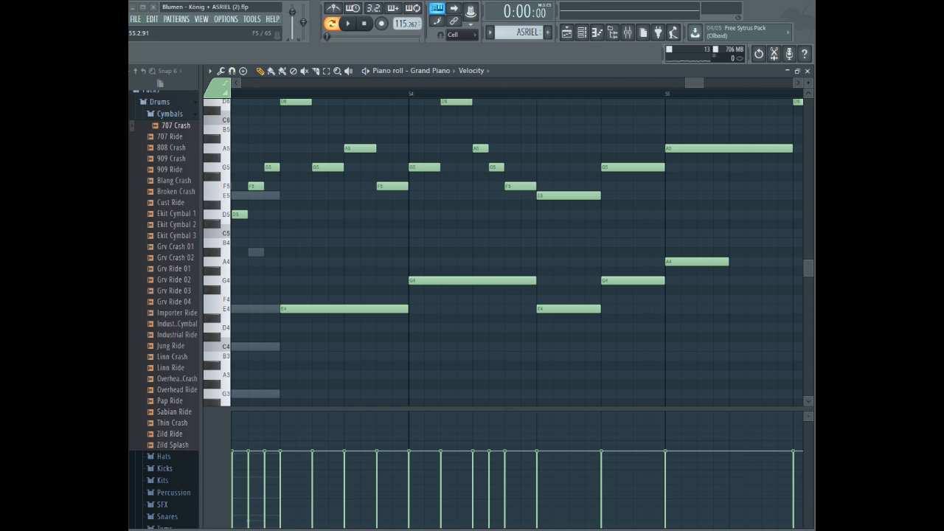
- Lower the first two harmony notes to D4 and E4, try D4 for the third before returning it to E4, and play the line
scroll(323, 267, "down", 3)
mouse_move(327, 249)
left_mouse_down()
mouse_move(329, 274)
mouse_move(332, 258)
left_mouse_up()
left_click_drag(412, 223, 417, 251)
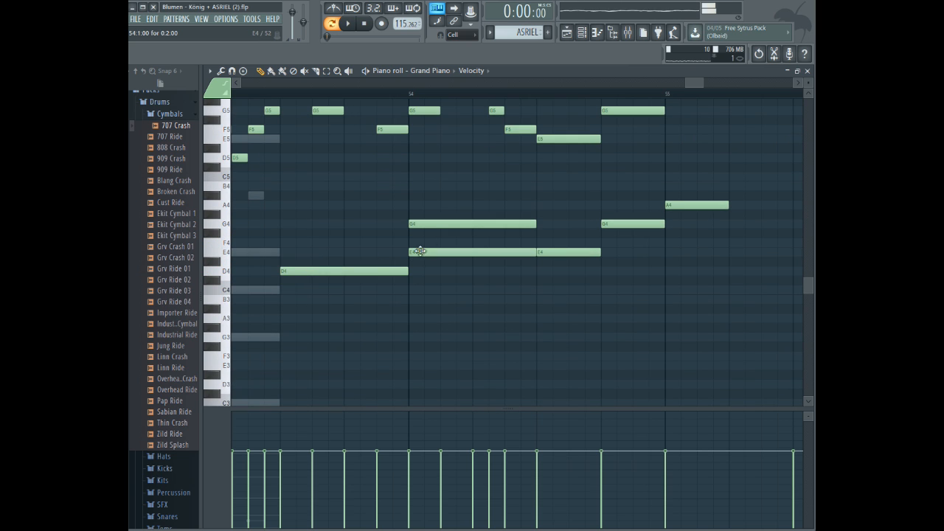
left_click_drag(556, 256, 555, 278)
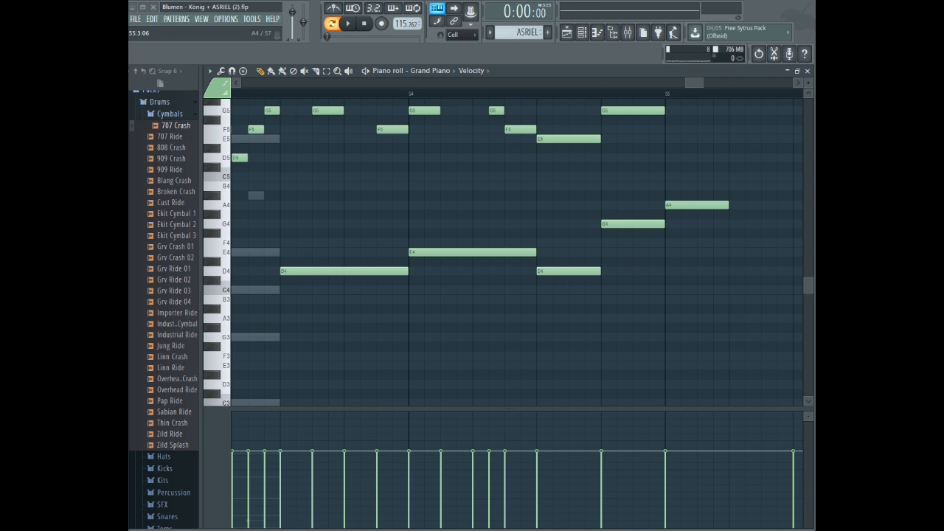
left_click_drag(576, 268, 574, 246)
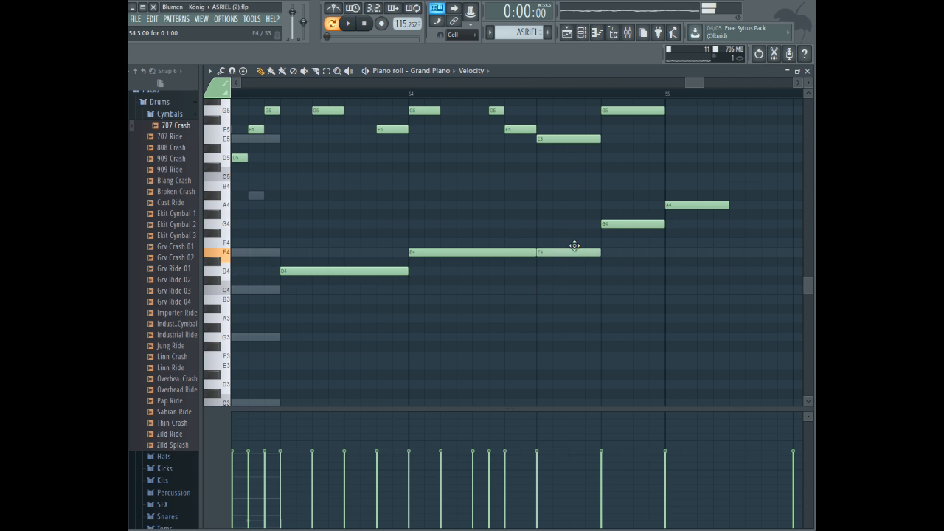
left_click(263, 82)
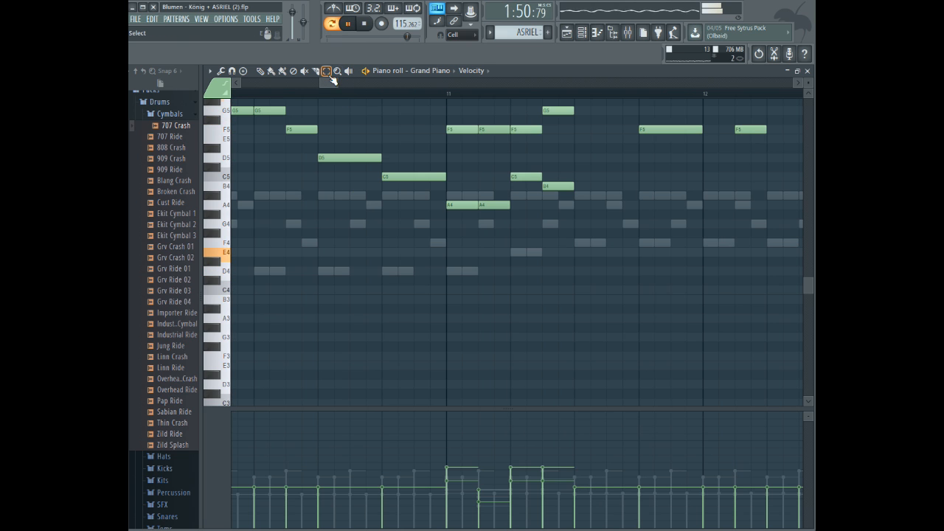
left_click(364, 24)
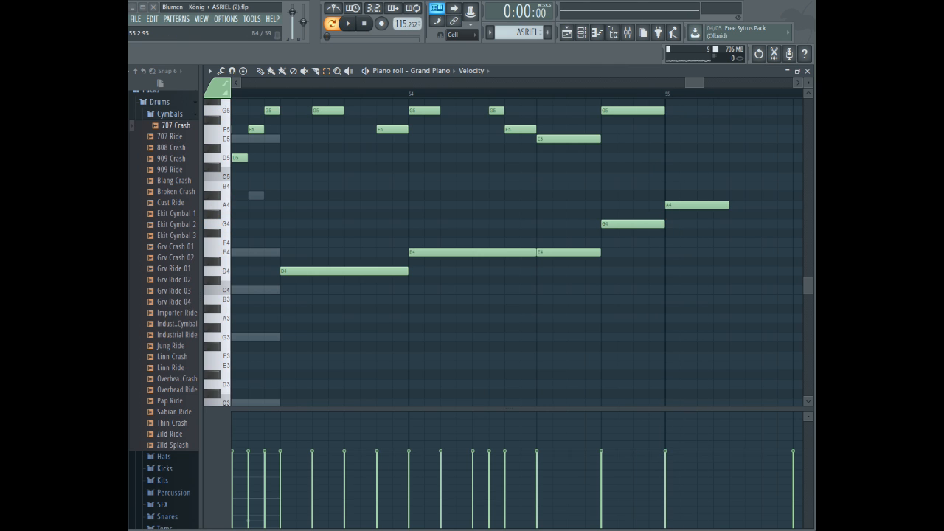
- Duplicate the harmony phrase, place the copy starting at the second beat of bar 55, and play it back
left_click_drag(299, 162, 687, 363)
left_click_drag(695, 83, 711, 80)
key("ctrl+b")
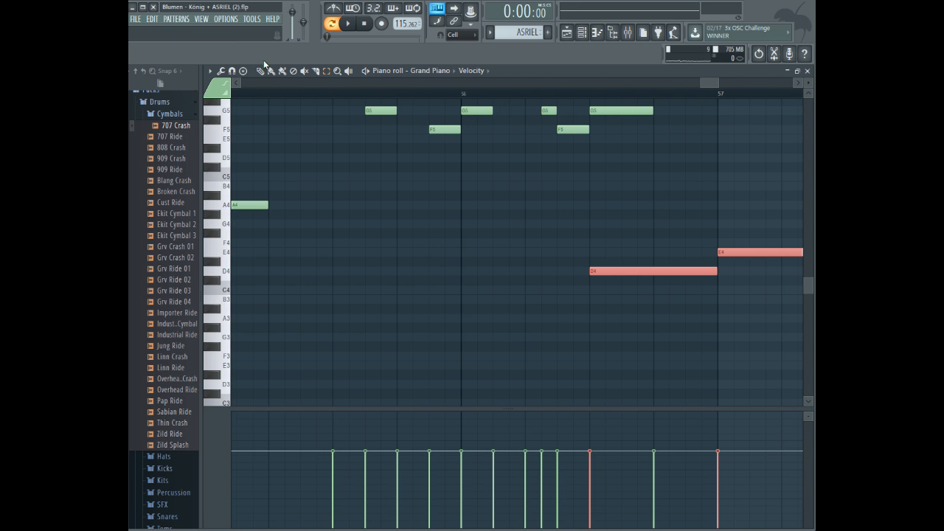
left_click_drag(603, 281, 276, 272)
left_click(260, 94)
key("space")
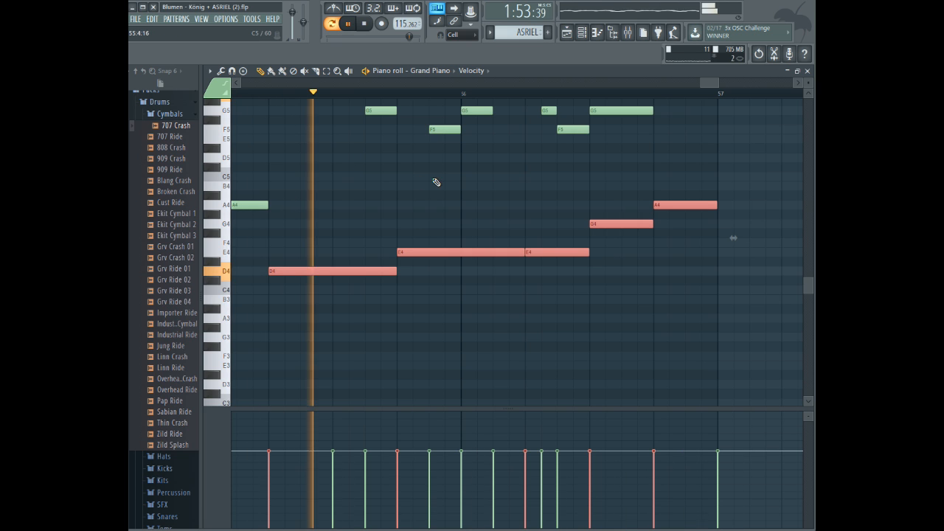
left_click(719, 352)
key("space")
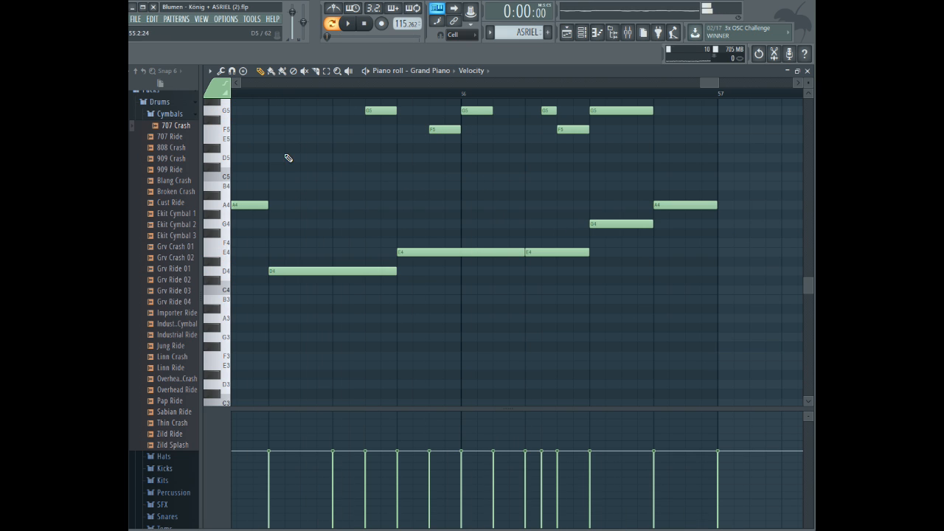
- Shift the copied harmony phrase one beat later so it starts at the third beat of bar 55
scroll(287, 158, "up", 3)
left_click_drag(320, 229, 738, 398)
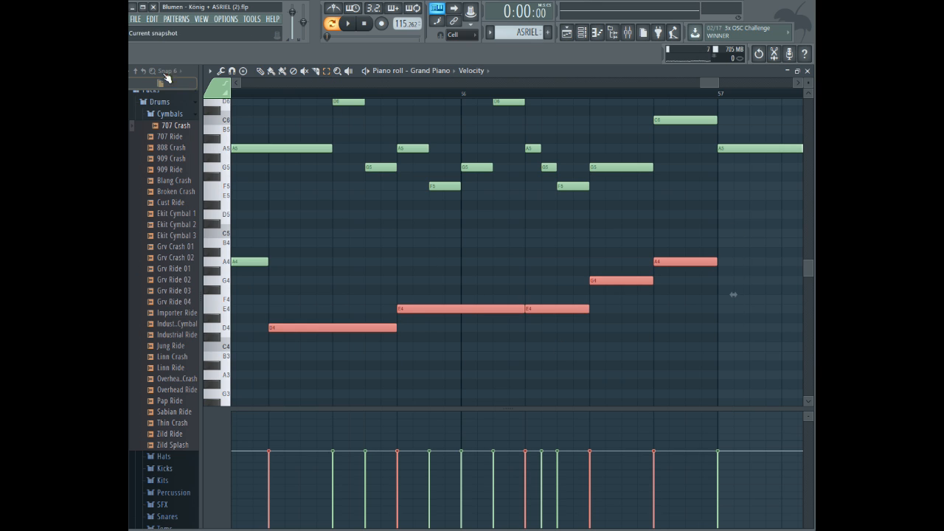
key("shift+Right")
key("shift+Right")
key("shift+Right")
key("shift+Right")
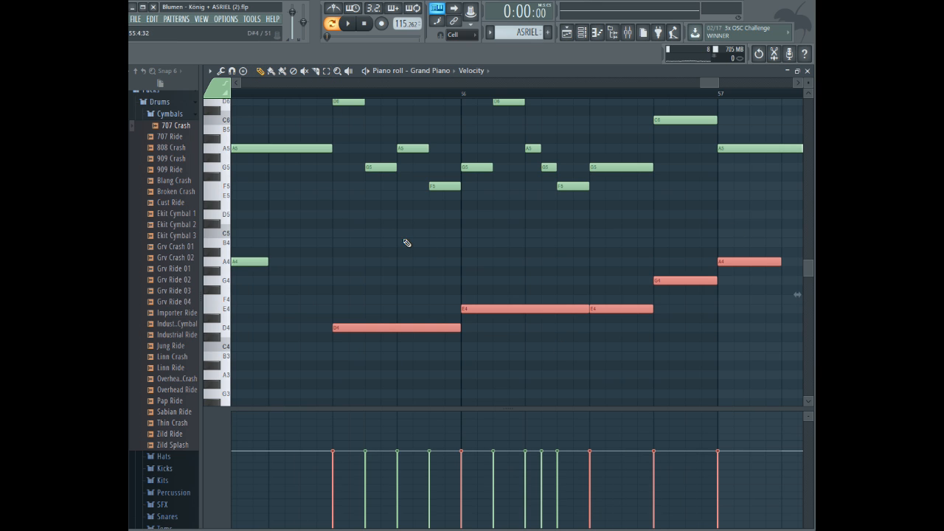
- Play the realigned phrase and lengthen the A4 at the start of bar 55 to two beats
key("space")
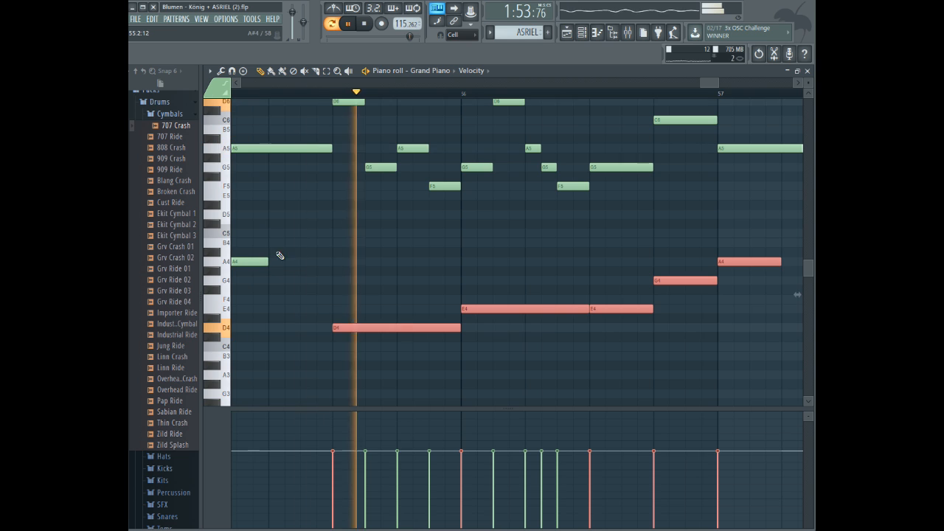
left_click_drag(265, 262, 324, 250)
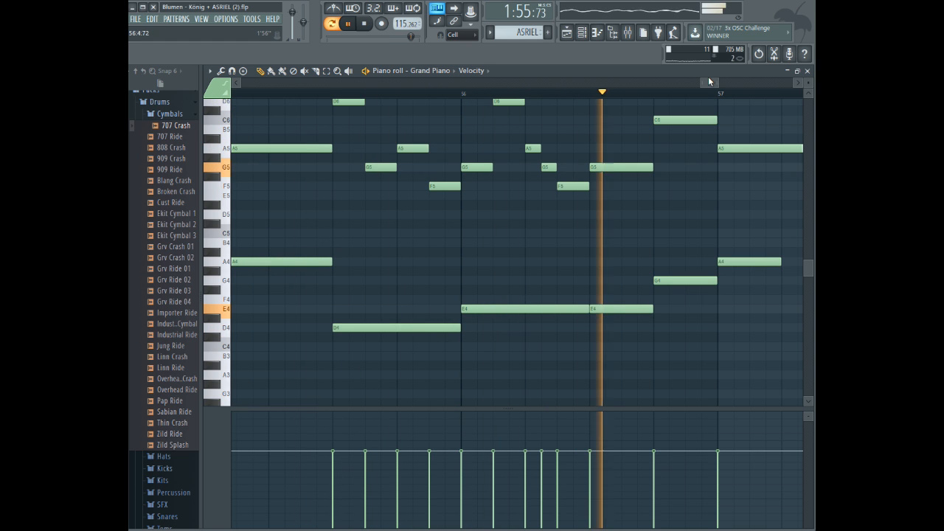
key("space")
- Raise the G4 ending bar 56 to C5 and the A4 opening bar 57 to D5, and play the passage
left_click_drag(708, 82, 714, 85)
left_click(526, 188)
right_click(527, 188)
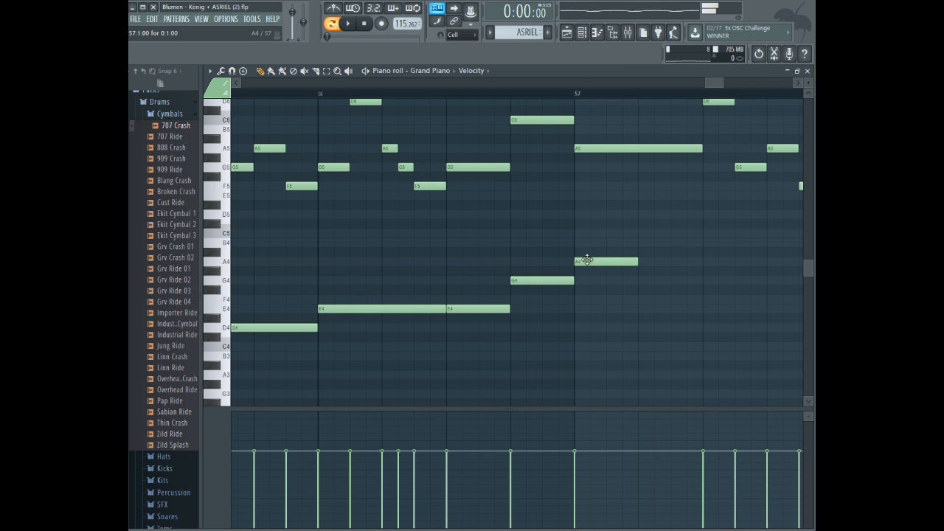
left_click_drag(543, 280, 544, 233)
left_click_drag(584, 261, 591, 213)
key("space")
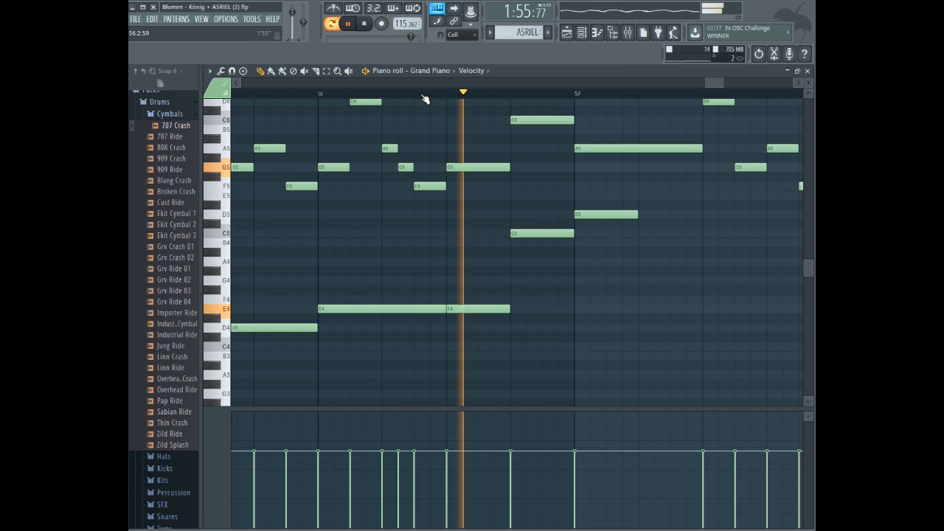
key("space")
- Duplicate both harmony phrases so the copy starts at the third beat of bar 57 under the repeated melody
left_click(326, 72)
left_click_drag(644, 192, 400, 396)
left_click_drag(685, 82, 718, 78)
key("ctrl+b")
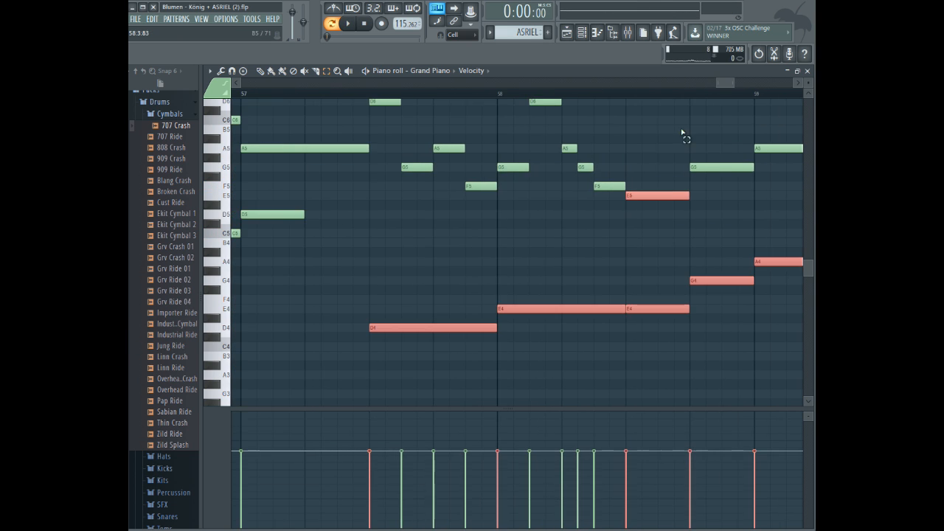
- Replace the duplicated E5 in bar 58 with a new one-beat E5 and play from bar 58
left_click(640, 195)
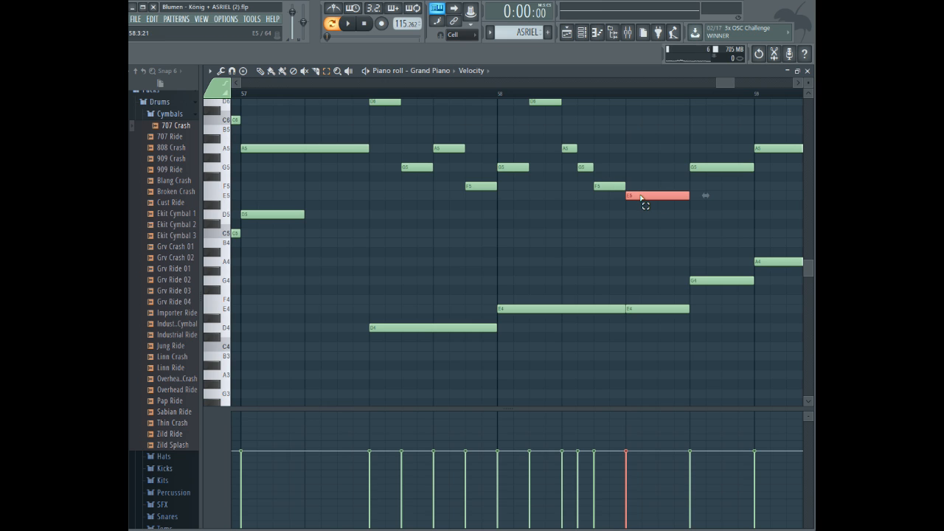
key("Delete")
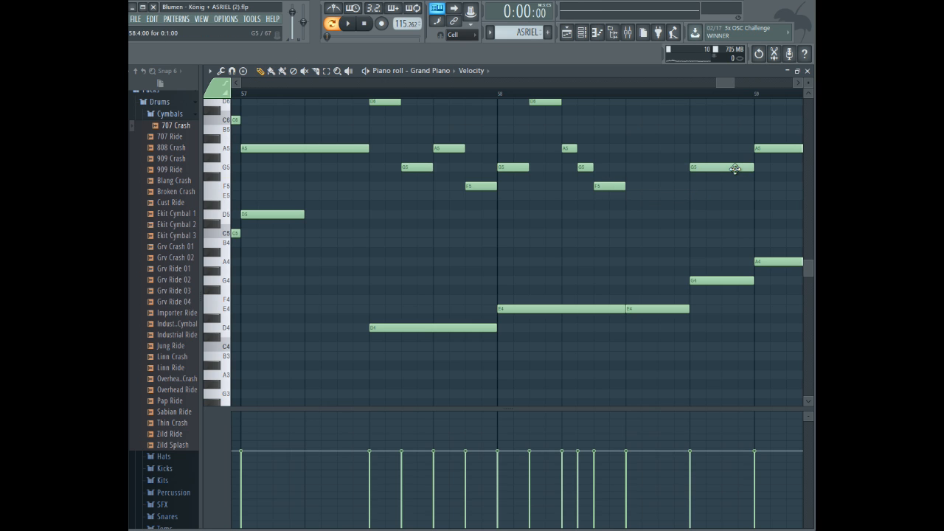
left_click(644, 197)
left_click(533, 94)
key("space")
- Lengthen the D5 harmony notes at the start of bars 57 and 61 to two beats while playing the arrangement
mouse_move(734, 82)
left_mouse_down()
mouse_move(772, 80)
mouse_move(738, 83)
mouse_move(757, 85)
mouse_move(746, 91)
mouse_move(758, 87)
mouse_move(721, 86)
left_mouse_up()
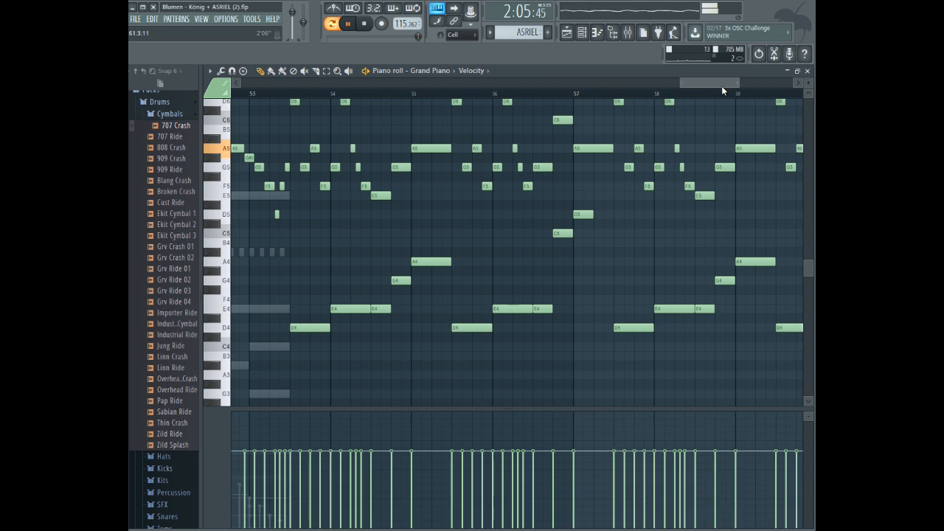
key("space")
key("space")
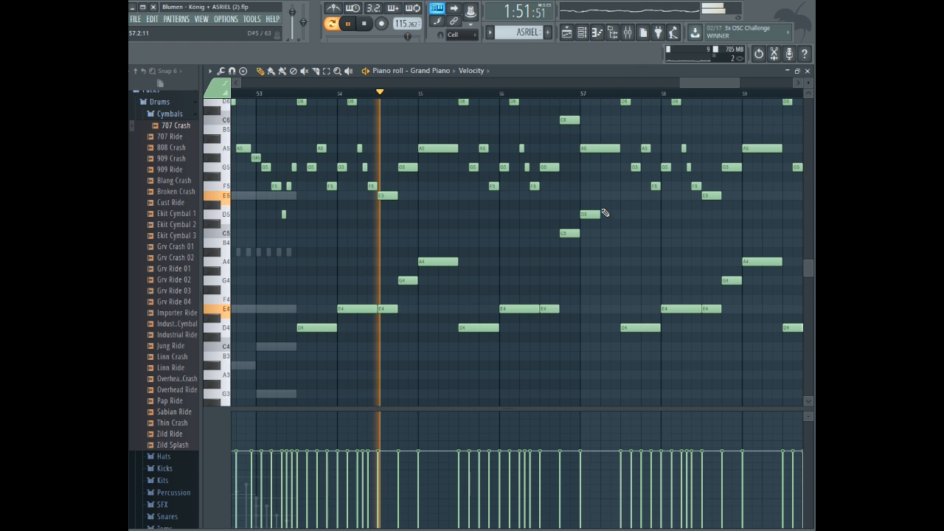
left_click_drag(706, 88, 736, 87)
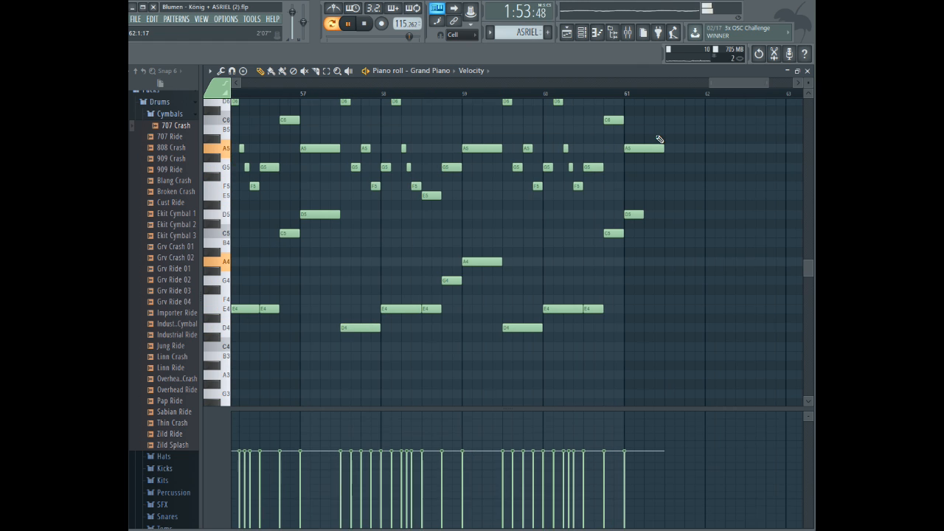
left_click_drag(640, 215, 664, 213)
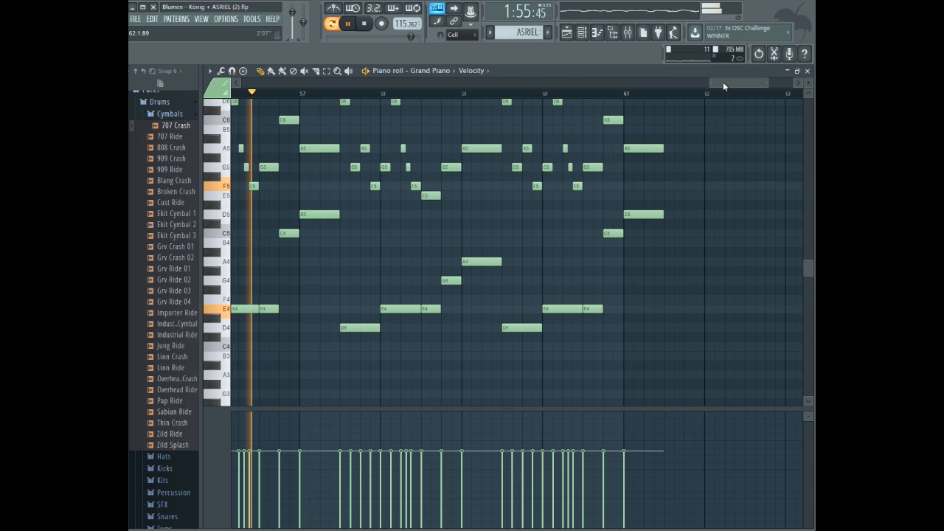
left_click_drag(724, 83, 715, 83)
scroll(673, 147, "up", 1)
key("space")
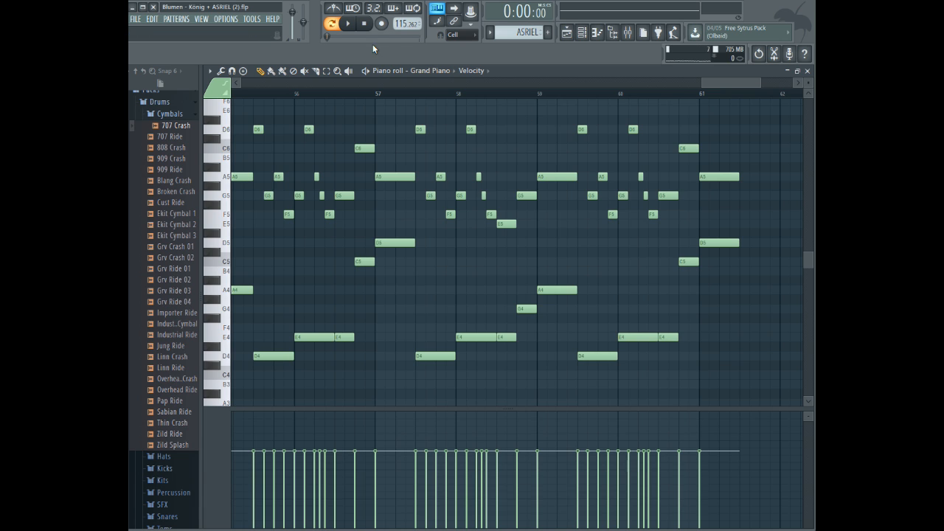
- Copy the upper melody from the third beat of bar 57 through bar 61 into the 8 - bit channel at the same position
left_click_drag(438, 119, 741, 227)
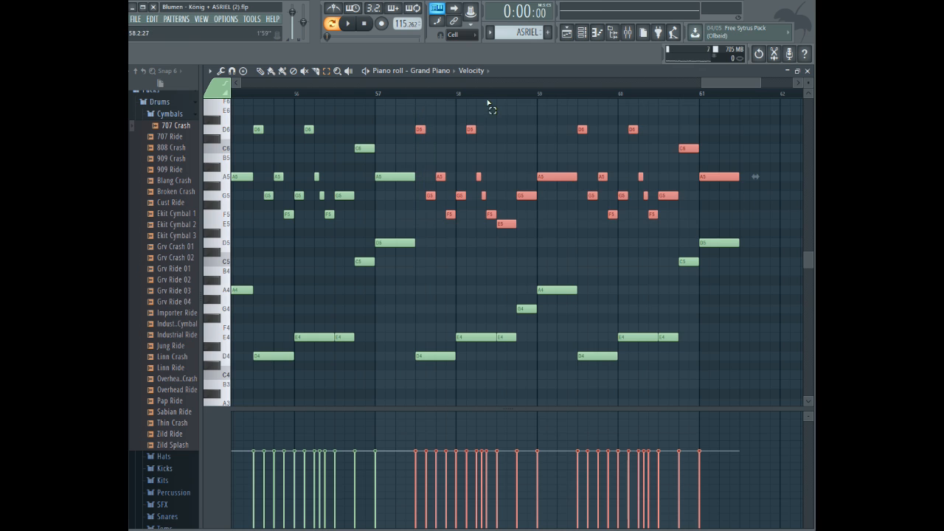
left_click(431, 72)
left_click(435, 94)
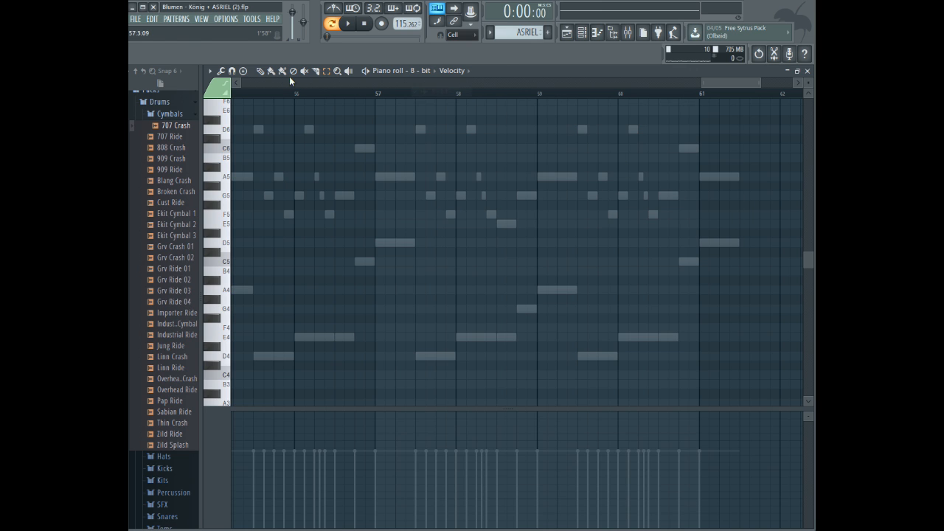
key("ctrl+v")
left_click_drag(341, 129, 422, 124)
- Lower the velocity of the melody copied into the 8 - bit channel while playing it, and switch to the 8 -bit 2 channel
left_click(418, 93)
key("space")
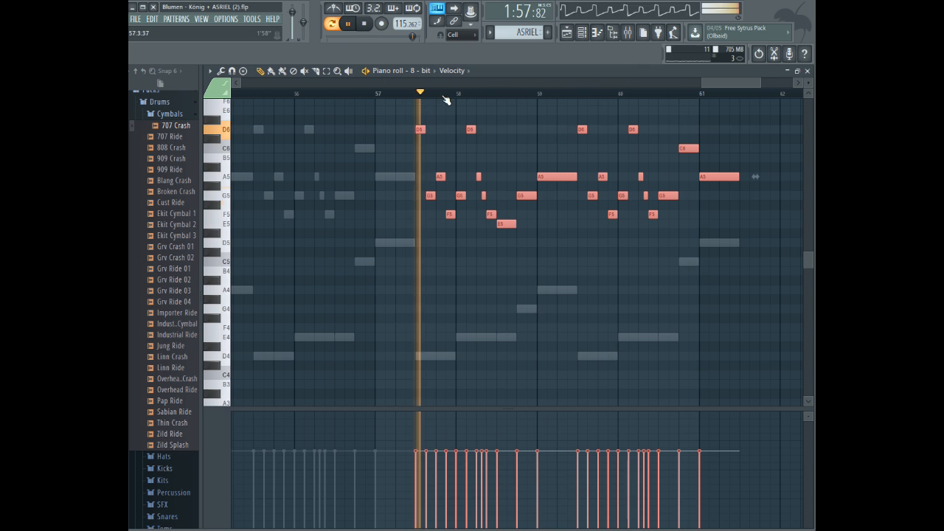
double_click(419, 130)
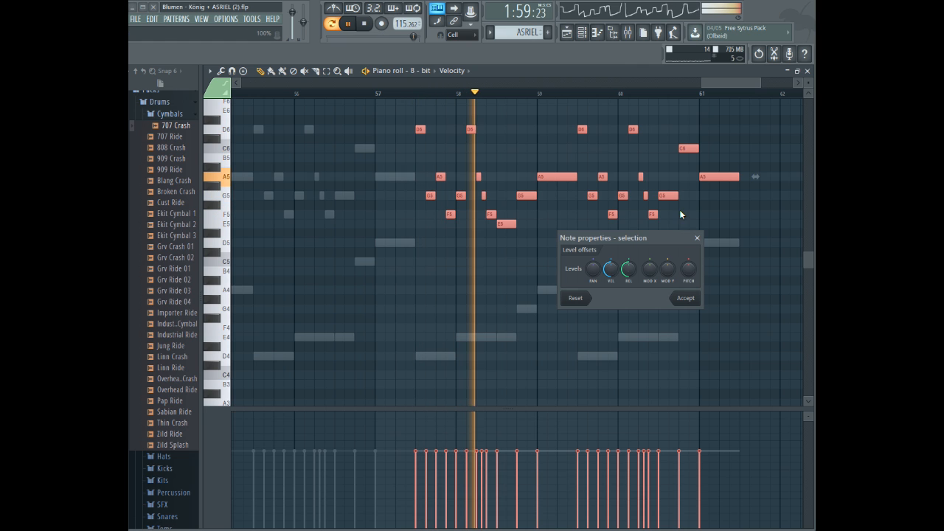
left_click(685, 298)
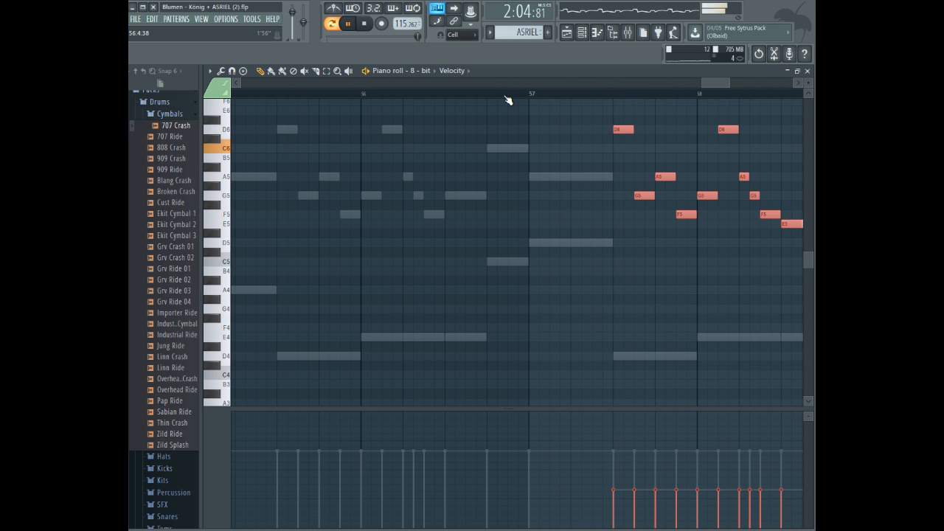
left_click(510, 94)
left_click_drag(714, 82, 723, 83)
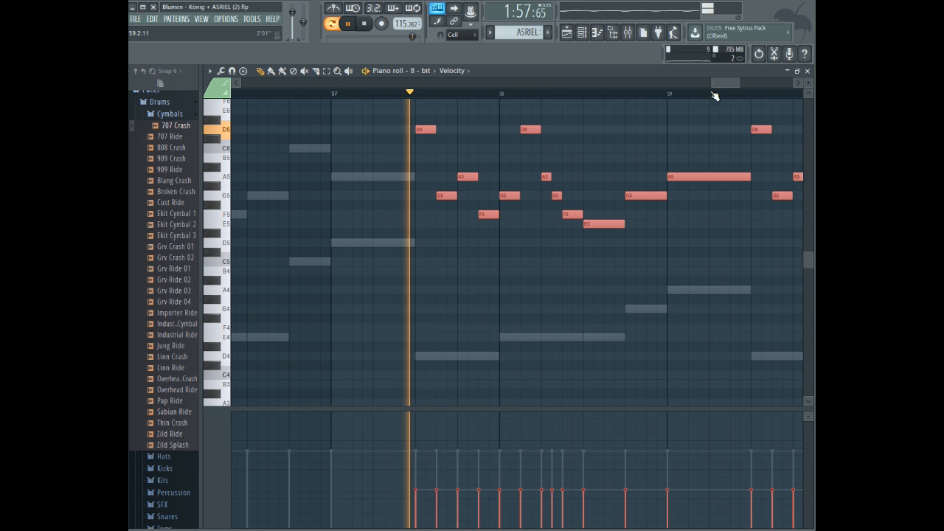
key("space")
left_click(423, 75)
left_click(438, 102)
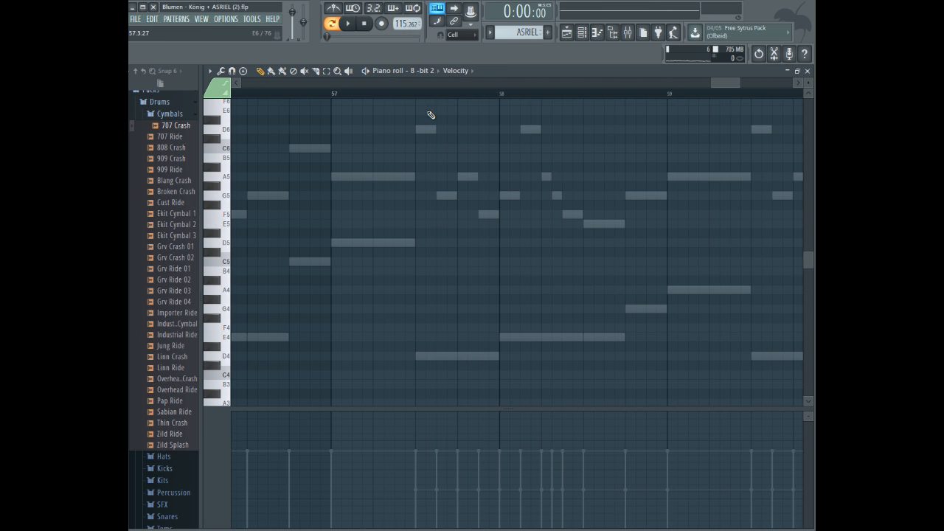
- Try a short line of half-beat notes from the third beat of bar 57 on 8 -bit 2, play it and remove it
mouse_move(421, 177)
left_mouse_down()
mouse_move(421, 168)
mouse_move(424, 180)
left_mouse_up()
right_click(427, 187)
left_click_drag(442, 223, 446, 214)
left_click(463, 196)
left_click_drag(487, 243, 487, 233)
left_click(418, 93)
key("space")
key("space")
right_click(488, 233)
right_click(467, 197)
right_click(427, 178)
right_click(449, 214)
- Try the copied melody from the third beat of bar 57 on the 8 -bit 2 channel and delete all its notes
left_click(419, 70)
left_click(427, 100)
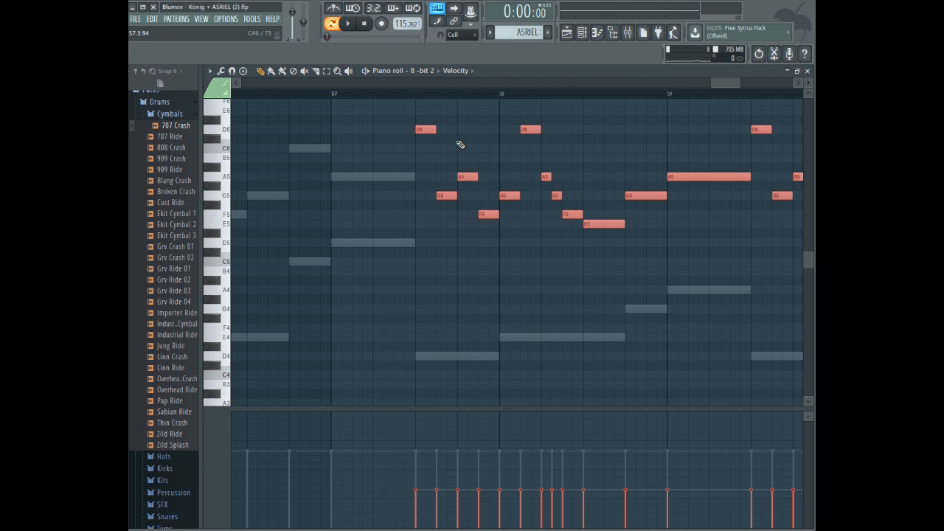
left_click(426, 160)
left_click(417, 234)
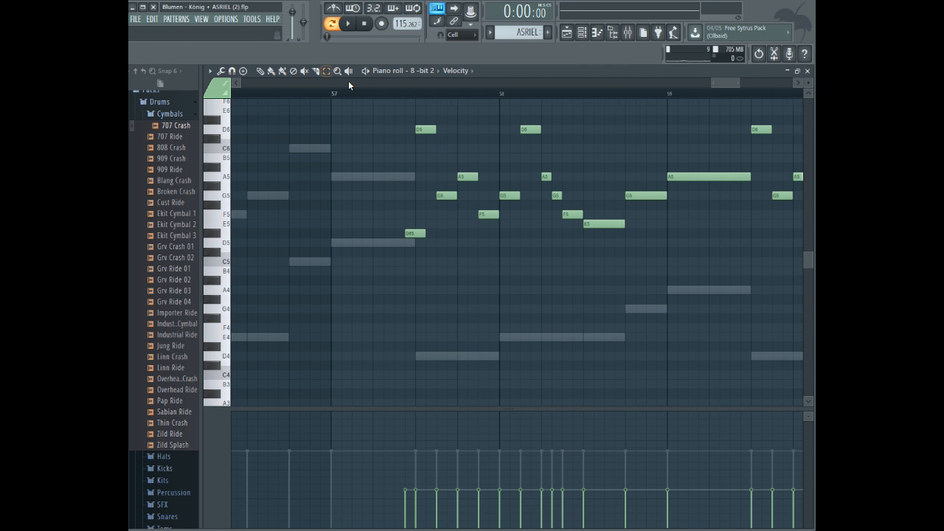
scroll(723, 143, "right", 3)
left_click_drag(280, 102, 811, 224)
key("Delete")
- Draw a half-beat G5 at the third beat of bar 57 on 8 -bit 2 and lower its velocity
left_click_drag(740, 84, 716, 85)
left_click_drag(449, 233, 460, 195)
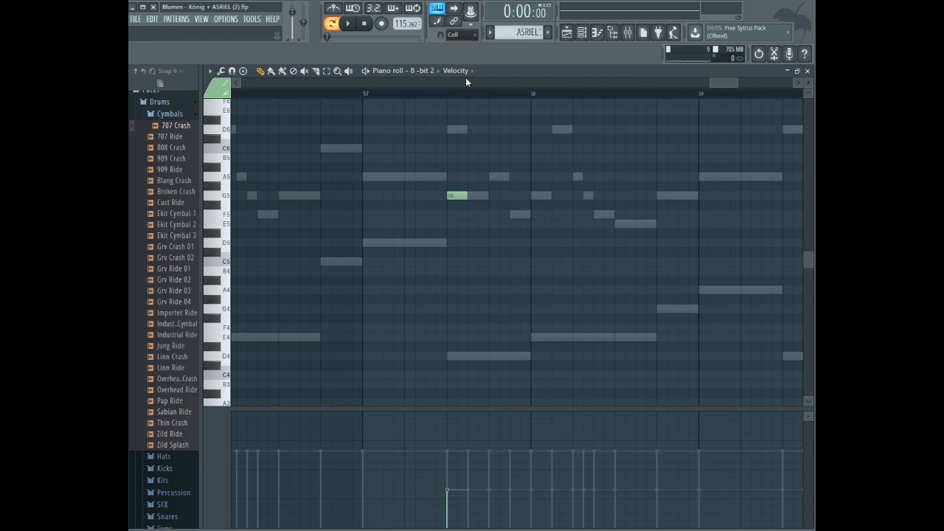
left_click(427, 93)
mouse_move(457, 195)
left_mouse_down()
mouse_move(468, 196)
mouse_move(452, 195)
left_mouse_up()
left_click(459, 196)
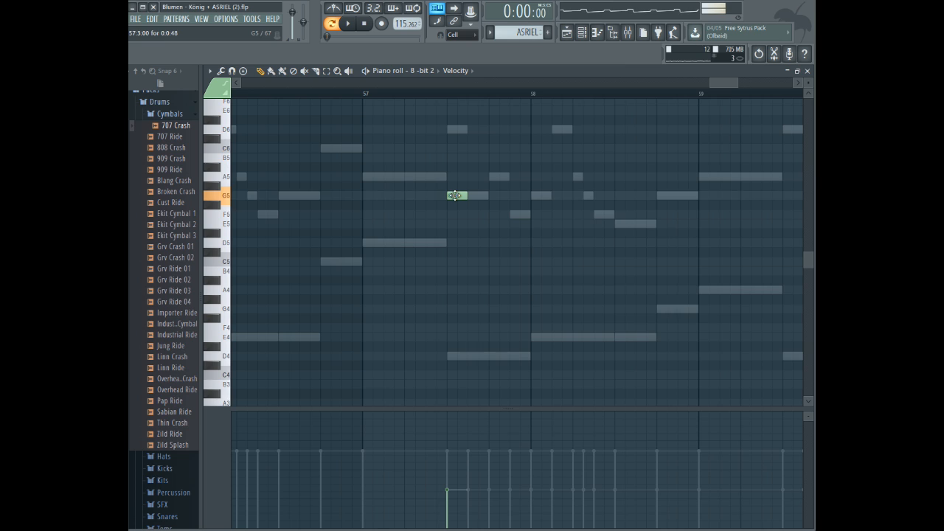
double_click(452, 196)
left_click(686, 334)
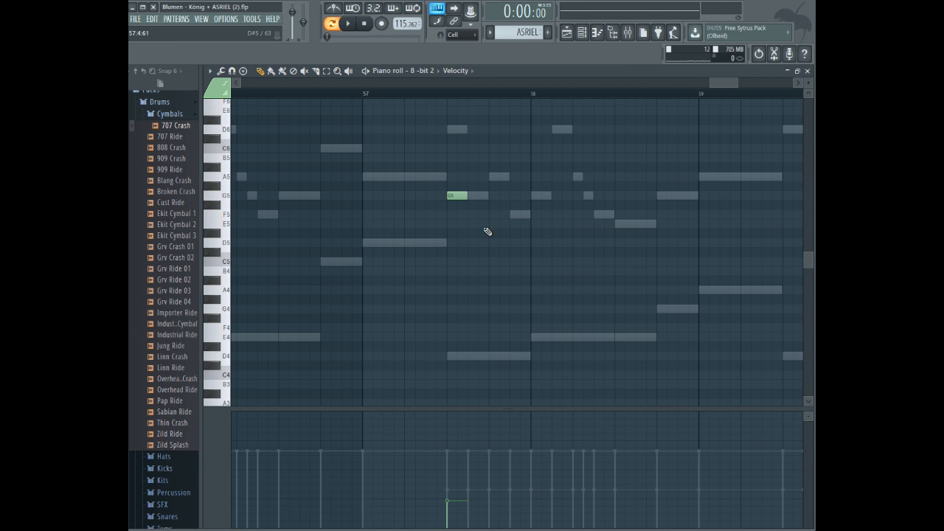
- Continue the line with half-beat C5, D5, A#4 and C5 notes up to the start of bar 58, and play it
left_click(475, 244)
left_click_drag(474, 257, 475, 263)
left_click_drag(507, 232, 494, 247)
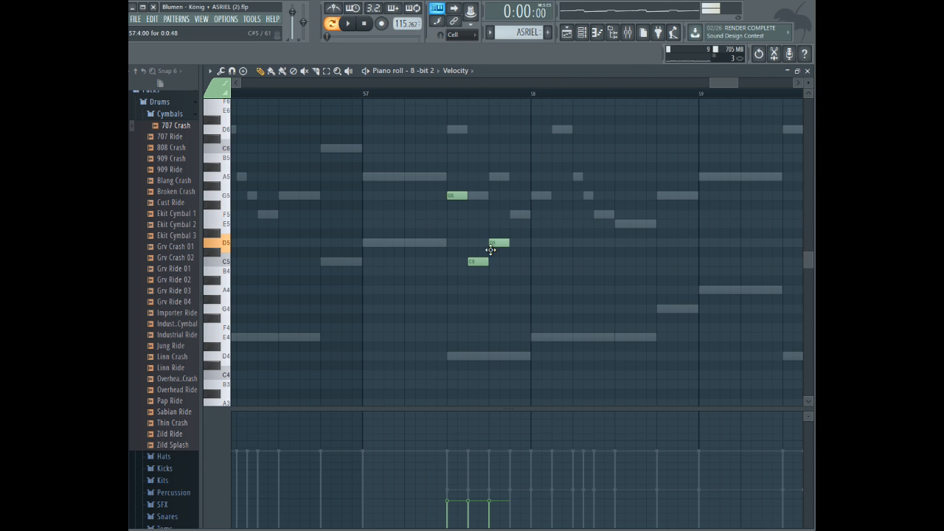
left_click(507, 278)
left_click(537, 263)
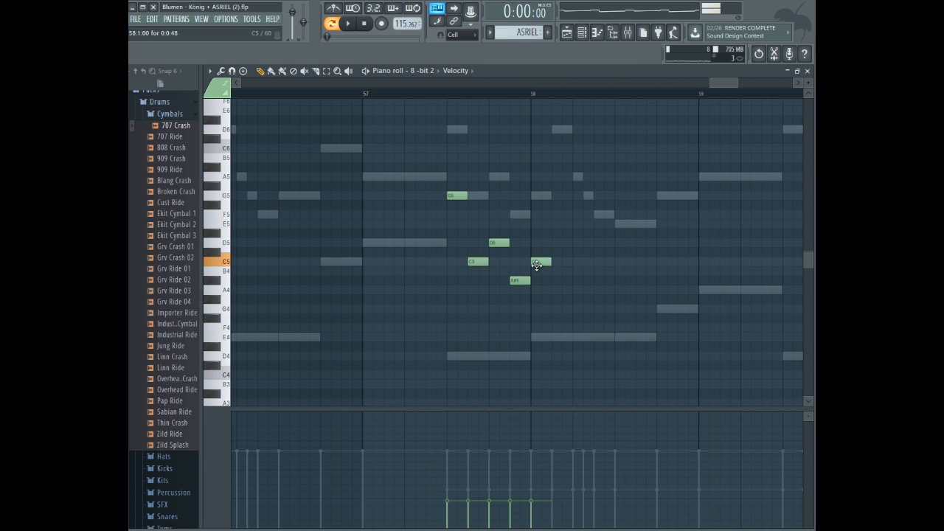
key("space")
key("space")
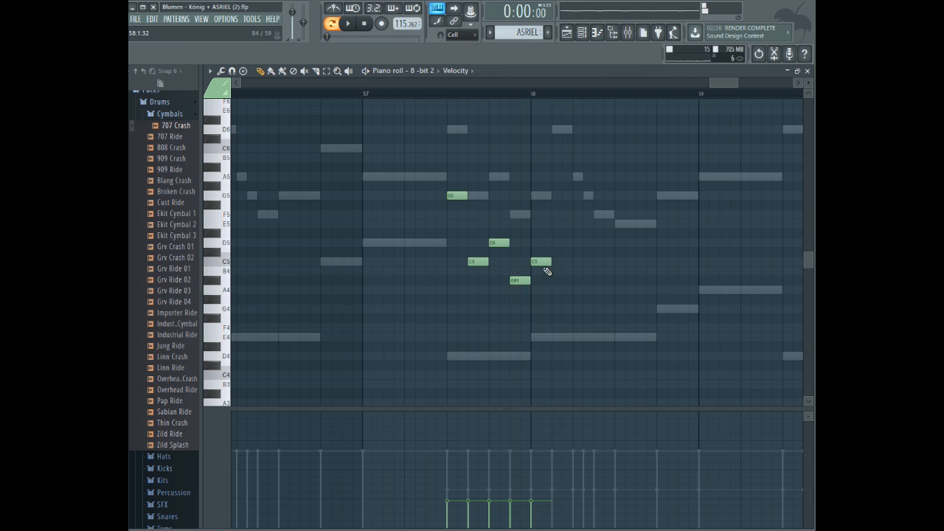
- Continue through bar 58 with G5, quarter-beat D5 and C5, half-beat A#4, one-beat A4 and F4, ending on a two-beat D5 in bar 59
left_click(558, 194)
left_click(576, 241)
left_click(584, 262)
left_click(599, 280)
left_click(623, 289)
left_click_drag(665, 280, 656, 284)
left_click_drag(669, 311, 655, 329)
left_click_drag(705, 271, 710, 243)
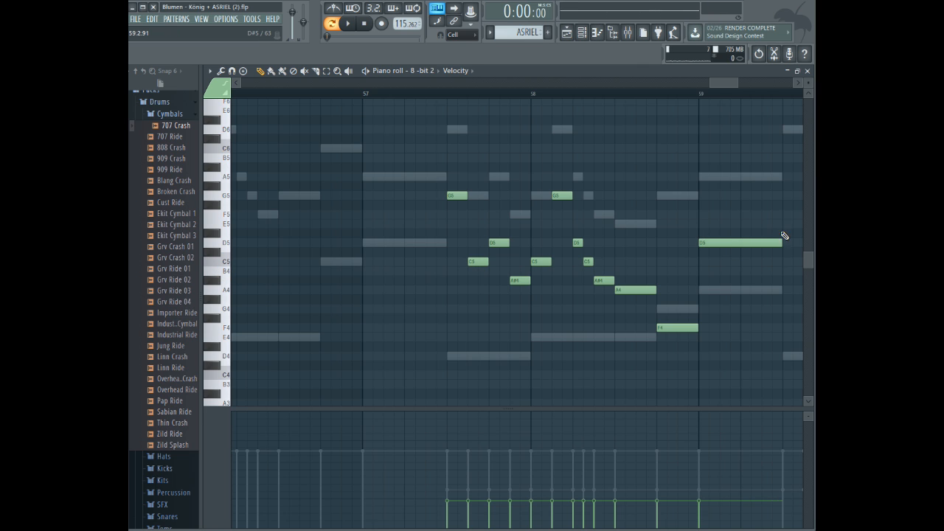
- Play the 8 -bit 2 phrase from bar 57 and lower the velocity of all its notes
left_click(448, 94)
key("space")
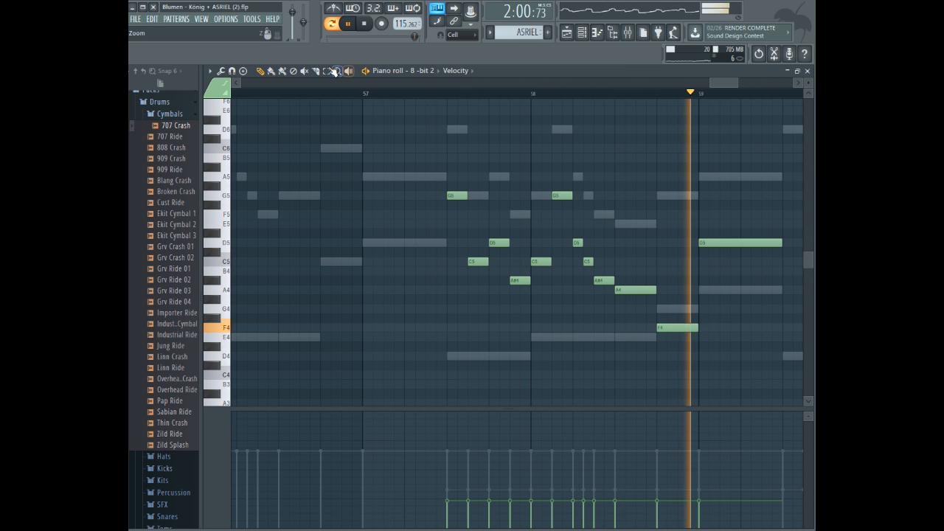
left_click_drag(422, 135, 719, 347)
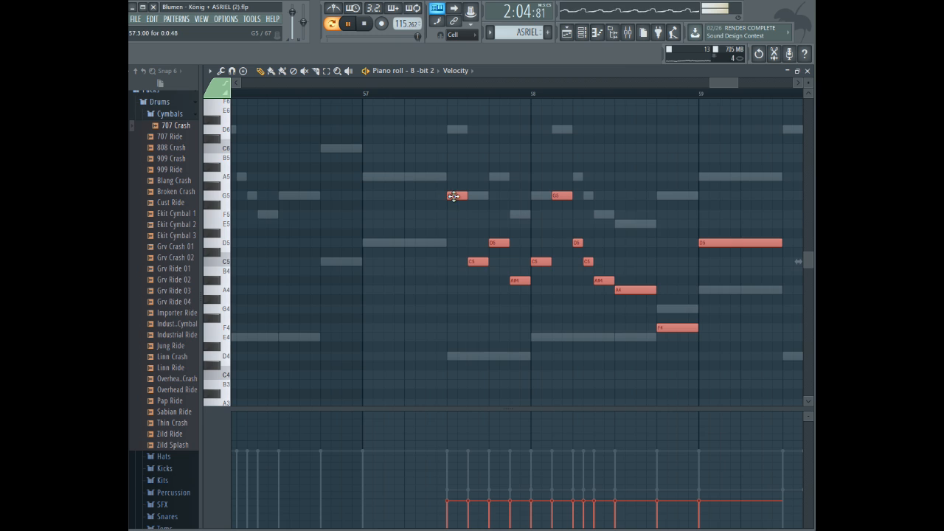
double_click(454, 195)
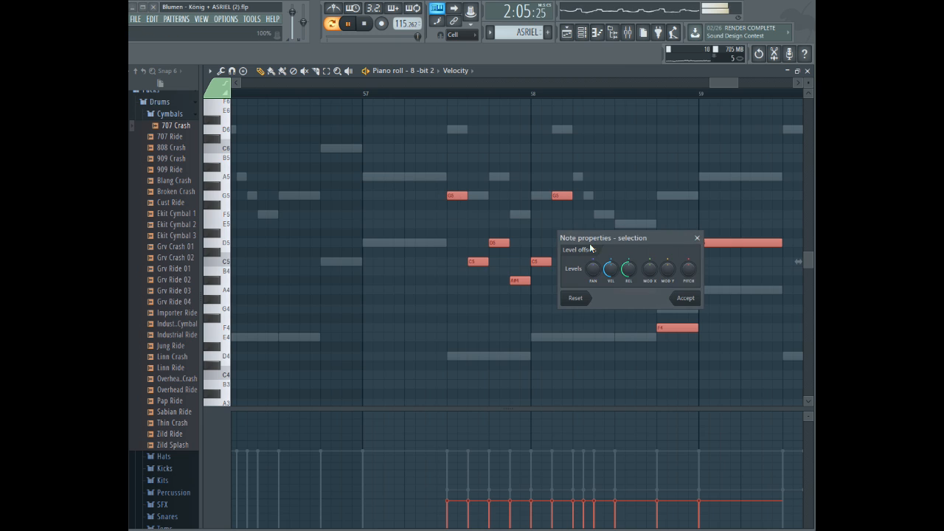
left_click(682, 298)
left_click(455, 95)
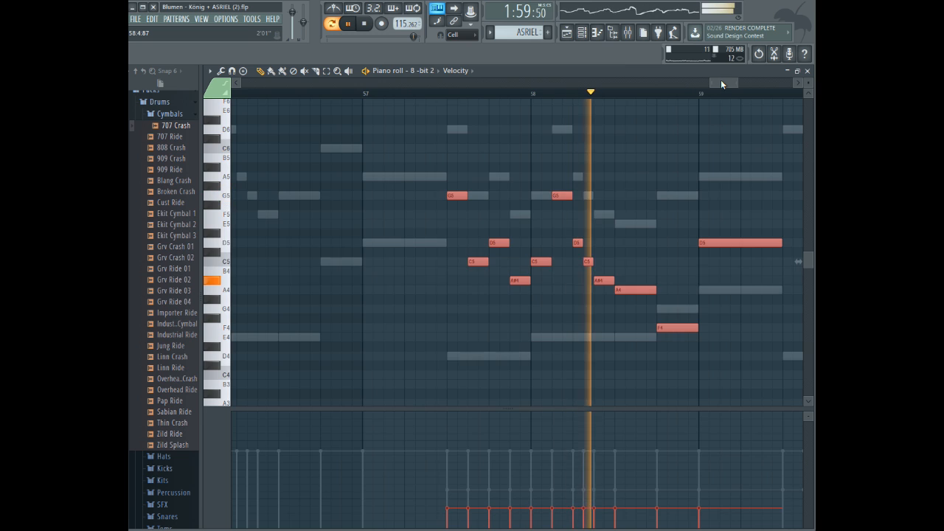
left_click(294, 169)
key("space")
- Duplicate the 8 -bit 2 phrase from its first G5 through the A4 to the third beat of bar 59 and play it
left_click_drag(258, 136, 444, 298)
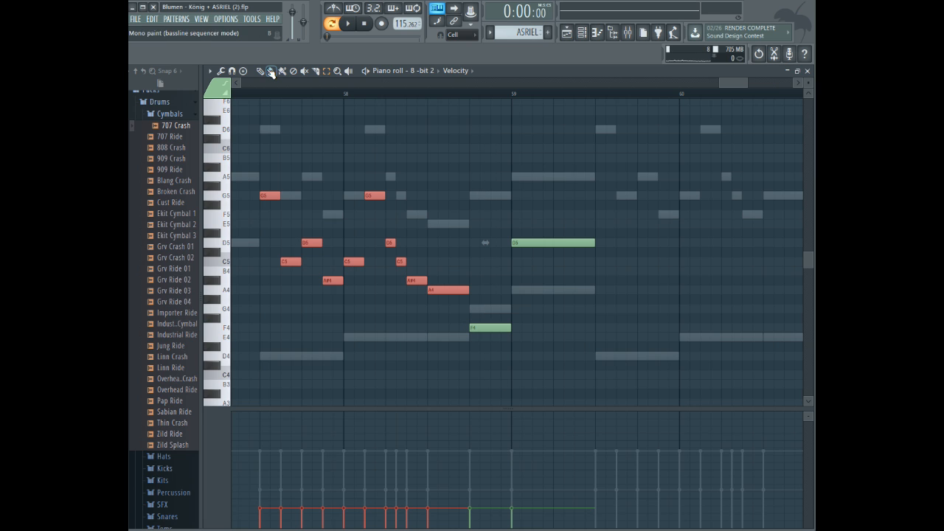
key("ctrl+b")
left_click_drag(425, 199, 600, 194)
key("space")
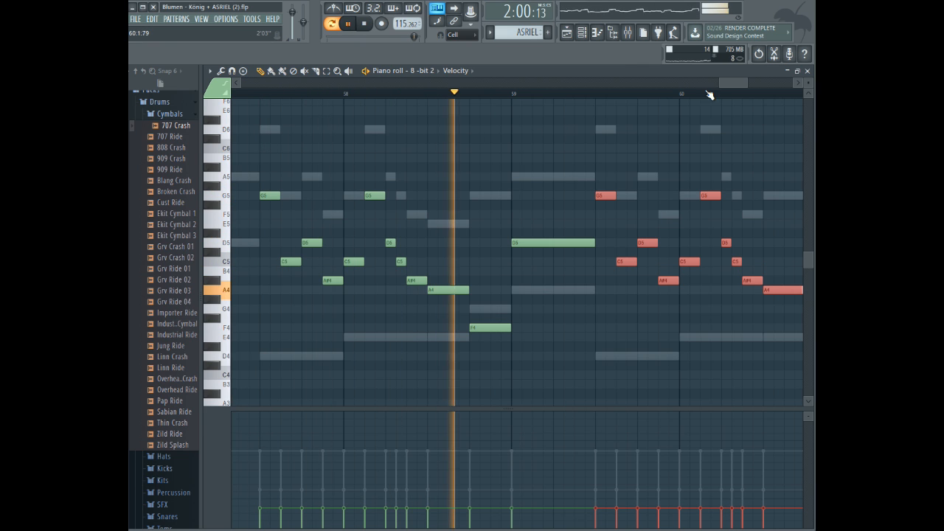
- Finish the duplicated phrase with a one-beat F5 at the end of bar 60 and a two-beat D5 in bar 61, and play it
left_click_drag(732, 83, 741, 83)
left_click(616, 178, "ctrl")
key("space")
left_click(625, 289)
left_click(656, 213)
left_click(712, 242)
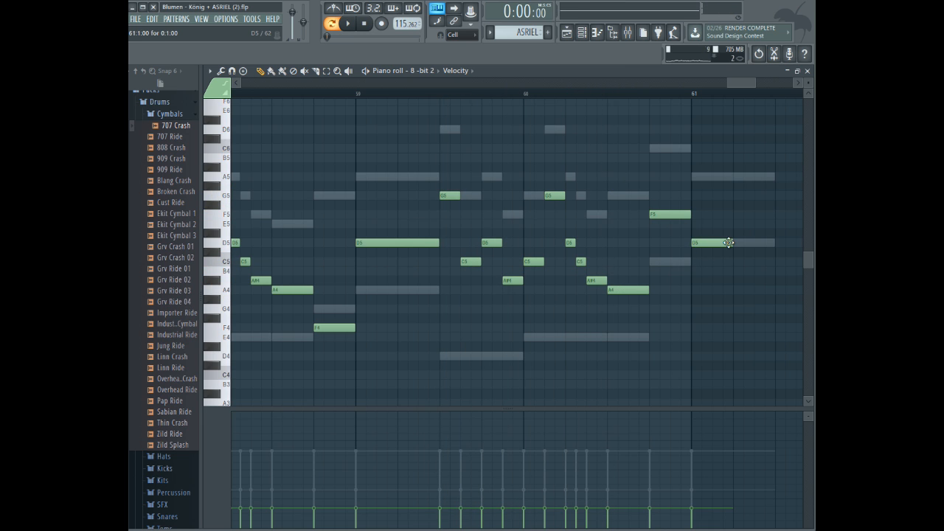
left_click(523, 97)
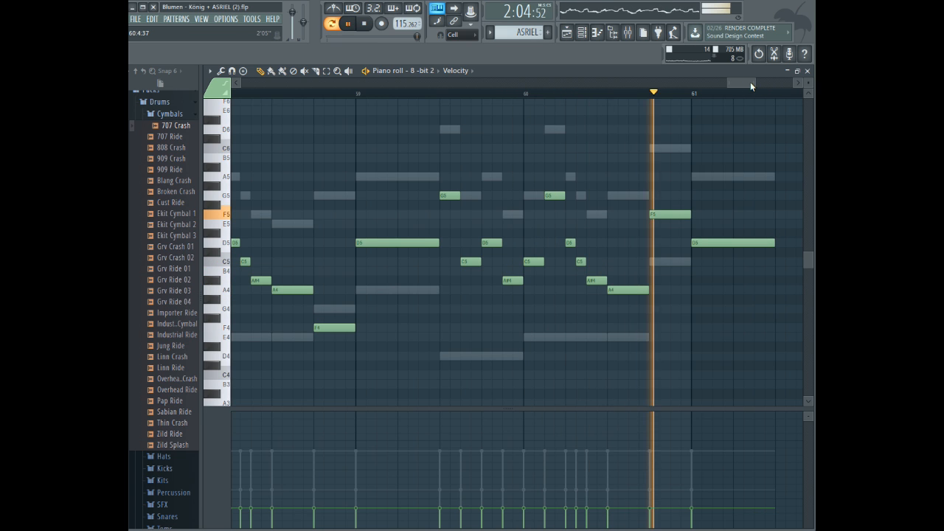
left_click_drag(755, 83, 710, 79)
key("space")
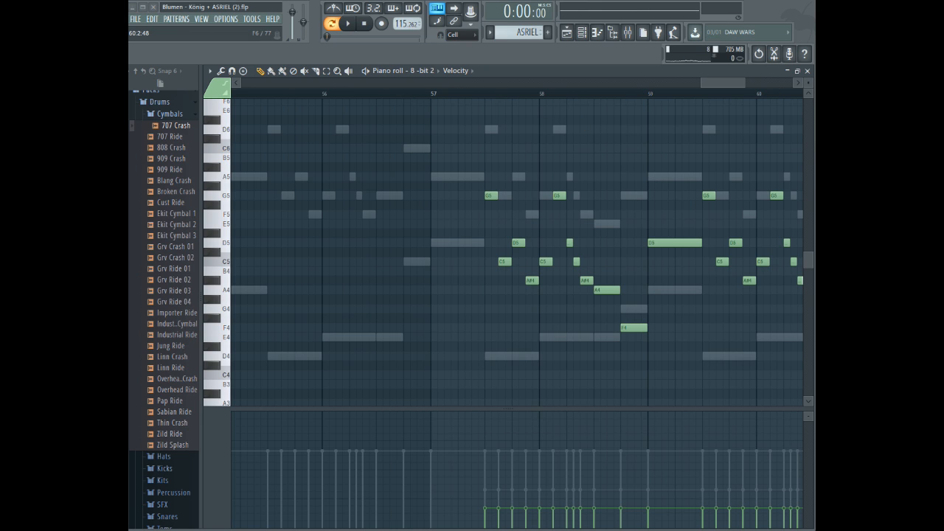
mouse_move(742, 82)
left_mouse_down()
mouse_move(768, 82)
mouse_move(753, 82)
left_mouse_up()
- Switch to the Choir channel and place a two-beat D4 at the third beat of bar 57
left_click(426, 70)
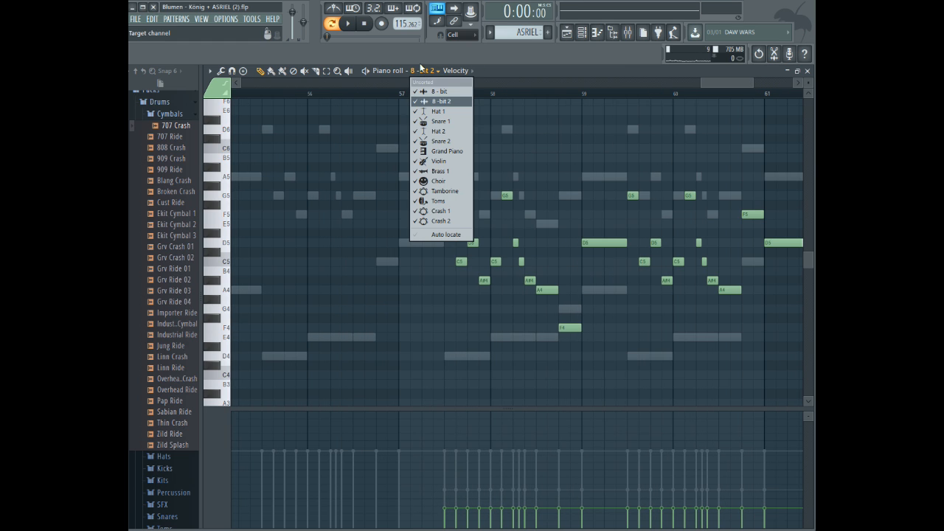
left_click(438, 182)
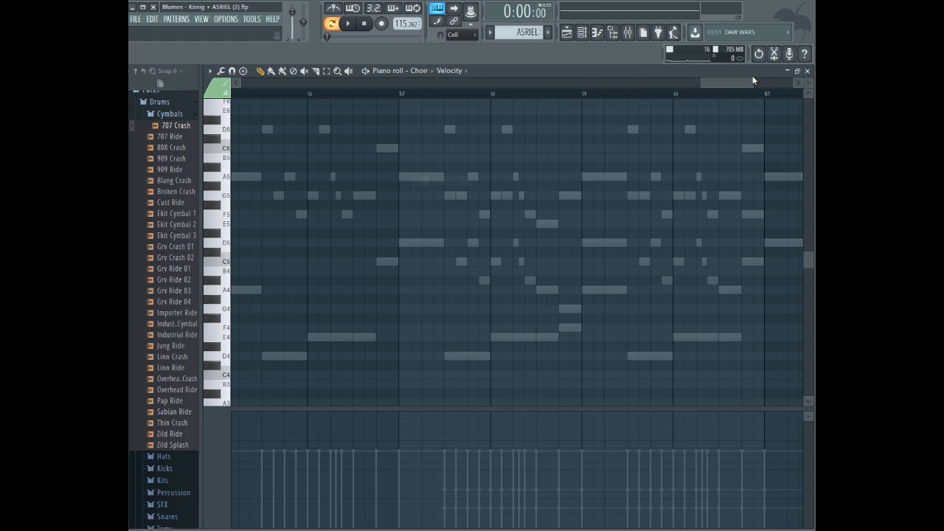
left_click_drag(752, 82, 748, 86)
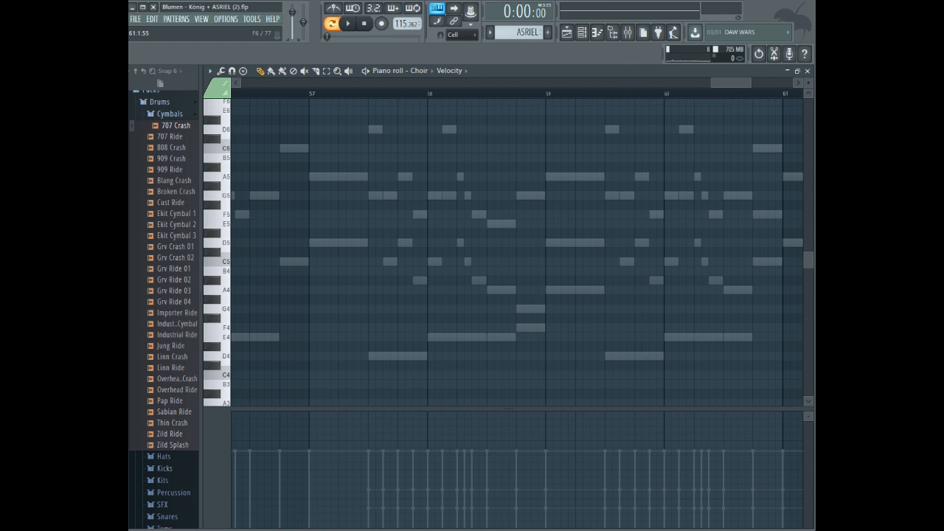
left_click_drag(748, 83, 747, 82)
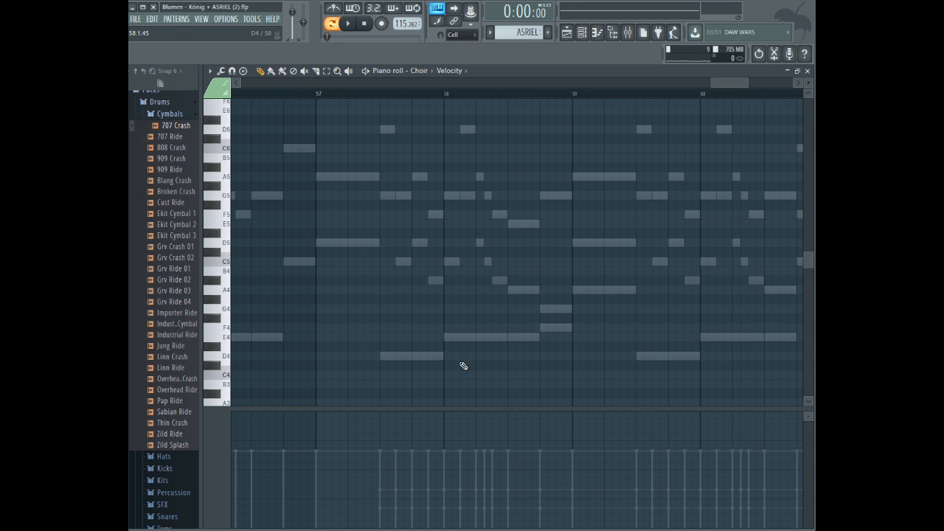
left_click(389, 357)
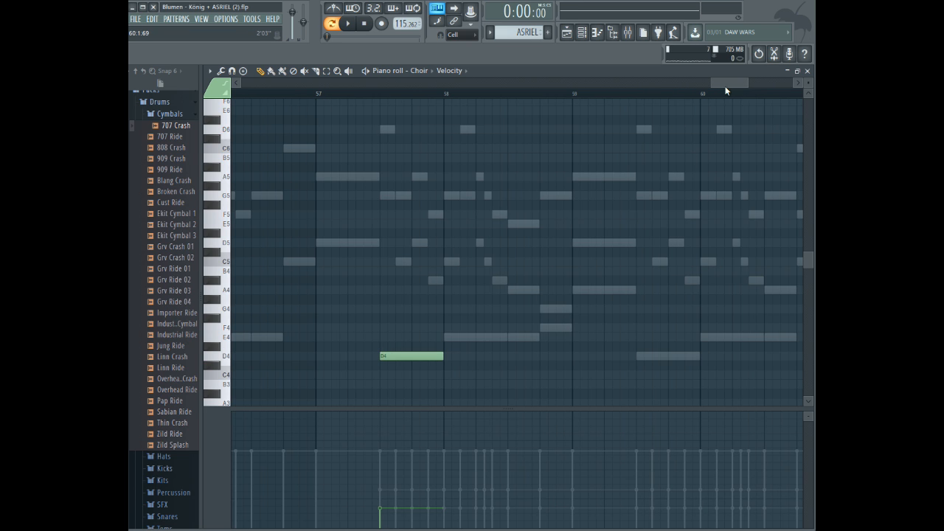
mouse_move(726, 90)
left_mouse_down()
mouse_move(641, 82)
mouse_move(760, 90)
mouse_move(732, 90)
left_mouse_up()
right_click(366, 355)
left_click_drag(329, 356, 323, 355)
- Add a two-beat E4, one-beat E4 and one-beat G4 in bar 58, and a two-beat A4 at the start of bar 59
left_click(404, 337)
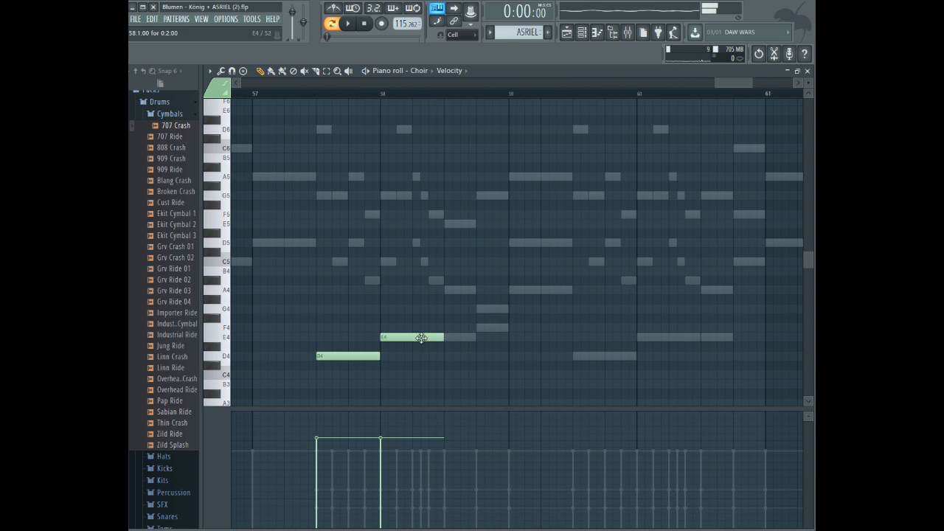
left_click(449, 340)
left_click_drag(484, 336, 461, 338)
left_click(483, 327)
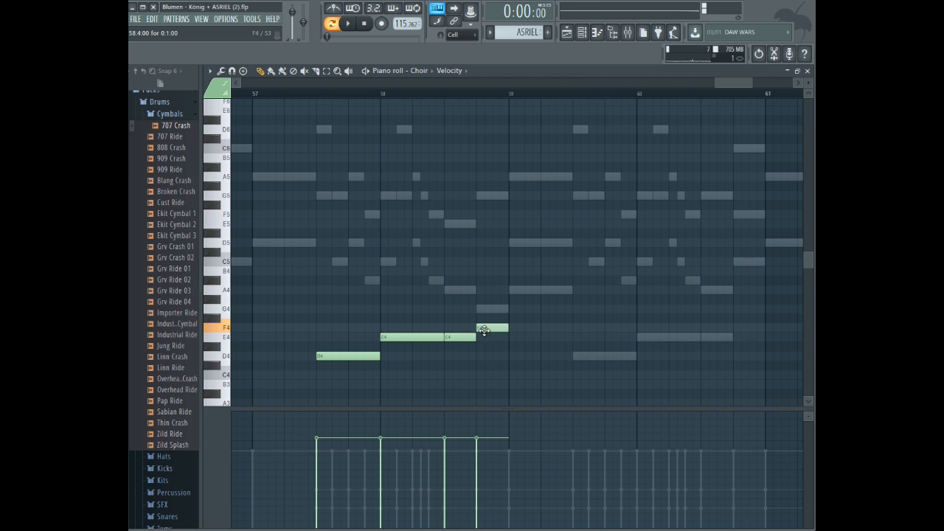
left_click(518, 289)
left_click_drag(539, 289, 562, 286)
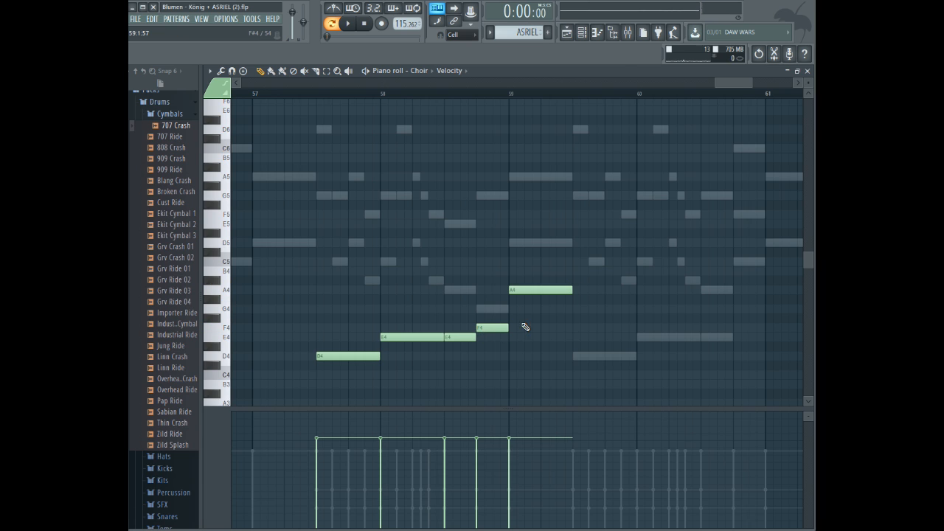
left_click_drag(492, 331, 490, 313)
- Play the Choir phrase and duplicate it so the copy starts at the third beat of bar 59
left_click(326, 95)
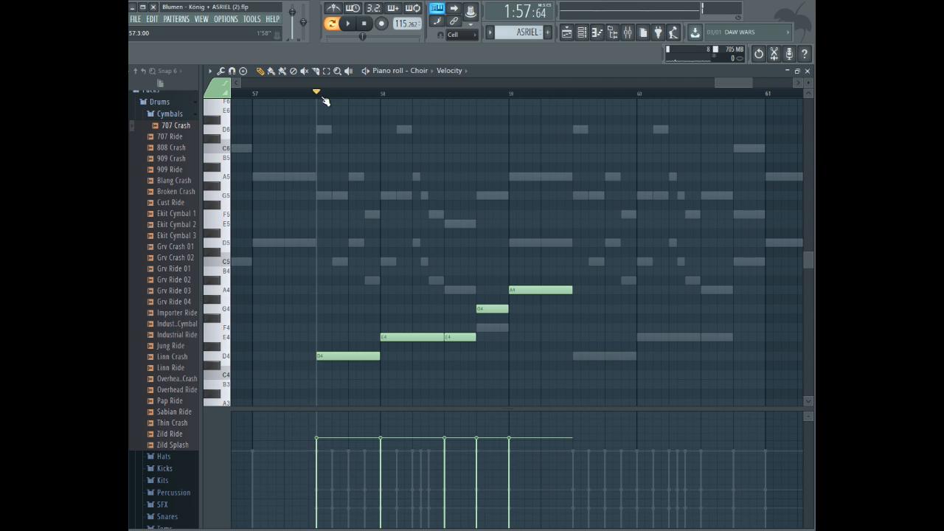
key("space")
left_click(326, 74)
left_click_drag(322, 173, 539, 405)
left_click(259, 73)
left_click_drag(370, 356, 627, 354)
left_click_drag(738, 85, 746, 85)
key("space")
left_click(503, 257, "ctrl")
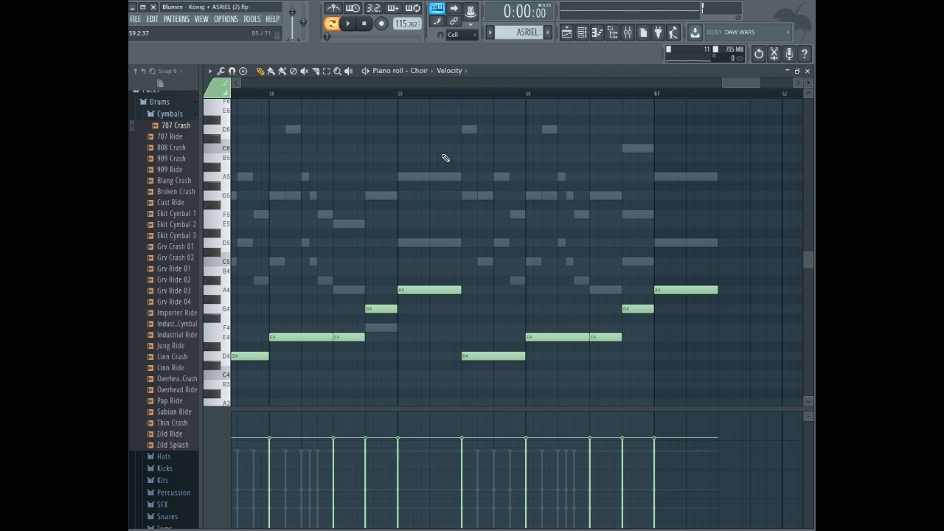
- Raise the last two Choir notes to C5 in bar 60 and D5 in bar 61, matching the Grand Piano, and play them
left_click(424, 71)
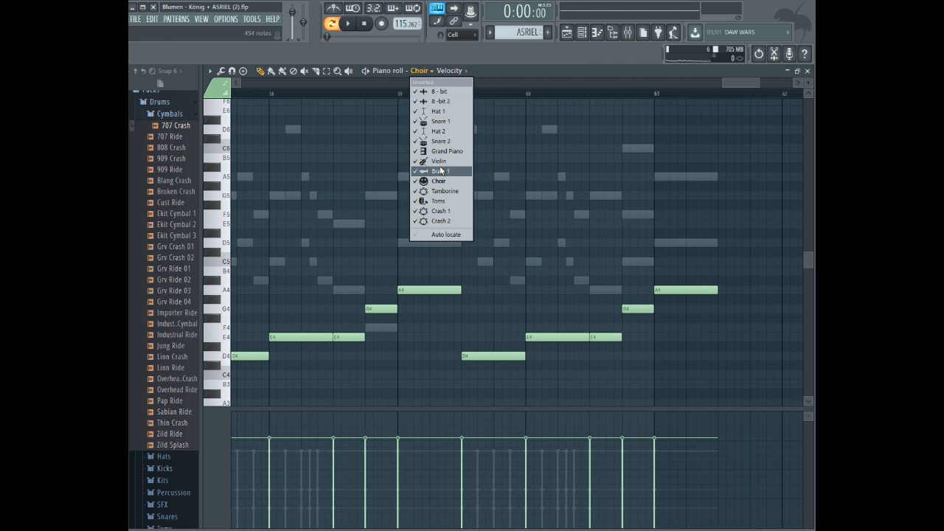
left_click(447, 151)
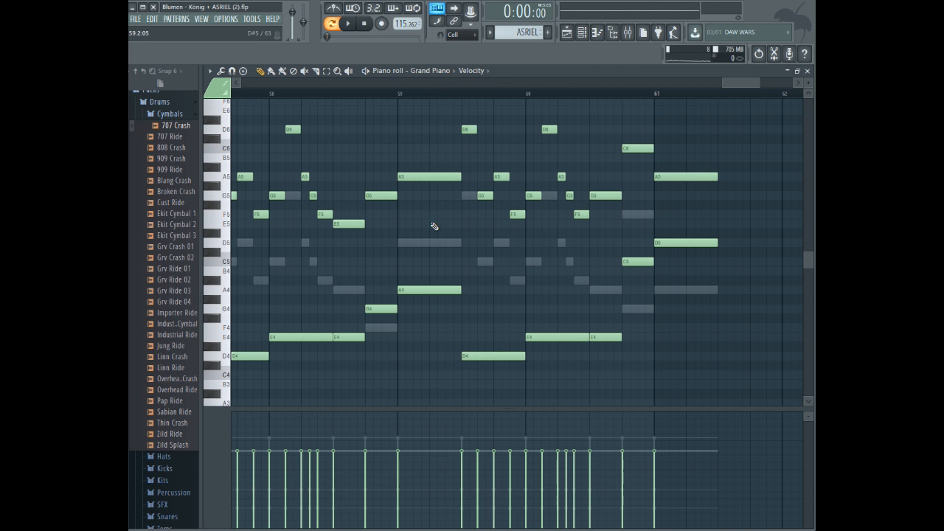
left_click(429, 69)
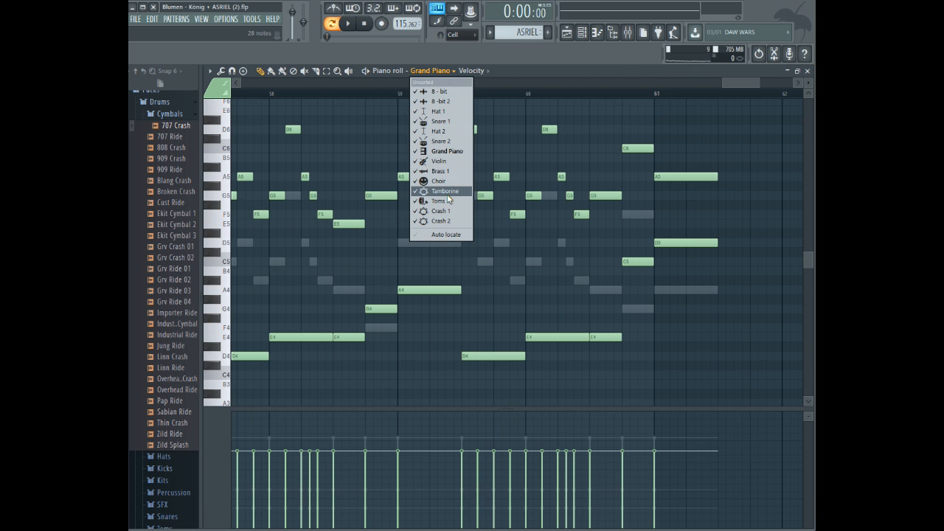
left_click(447, 181)
left_click_drag(630, 308, 633, 262)
left_click_drag(674, 287, 677, 242)
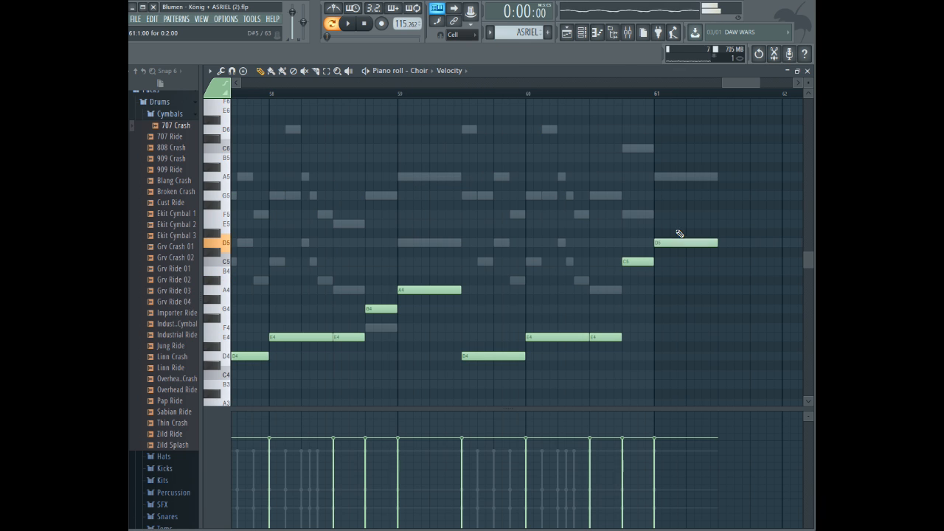
left_click(568, 95)
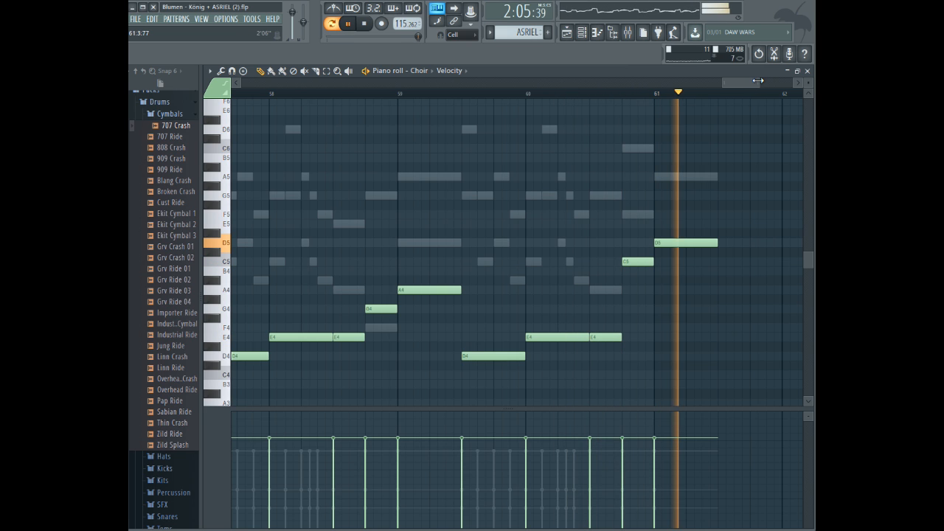
key("space")
- Switch to the Crash 1 channel and look up its earlier A#4 crash note near the end of bar 24
scroll(749, 82, "down", 2)
left_click_drag(748, 82, 722, 84)
left_click(418, 70)
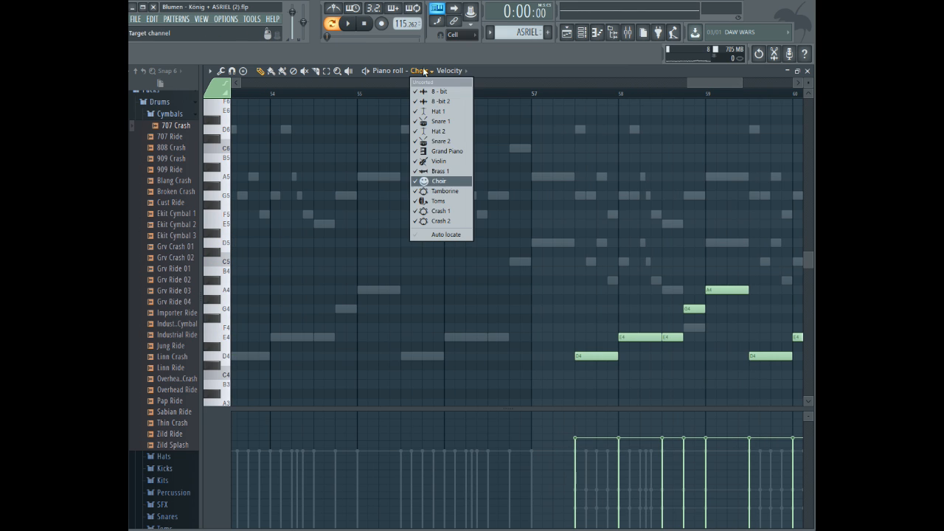
left_click(442, 220)
left_click(418, 70)
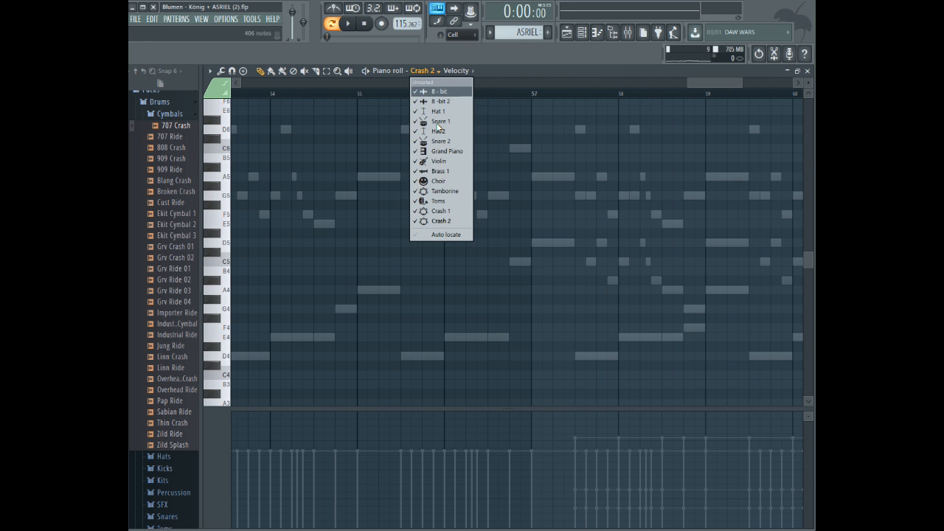
left_click(440, 212)
left_click_drag(706, 84, 430, 81)
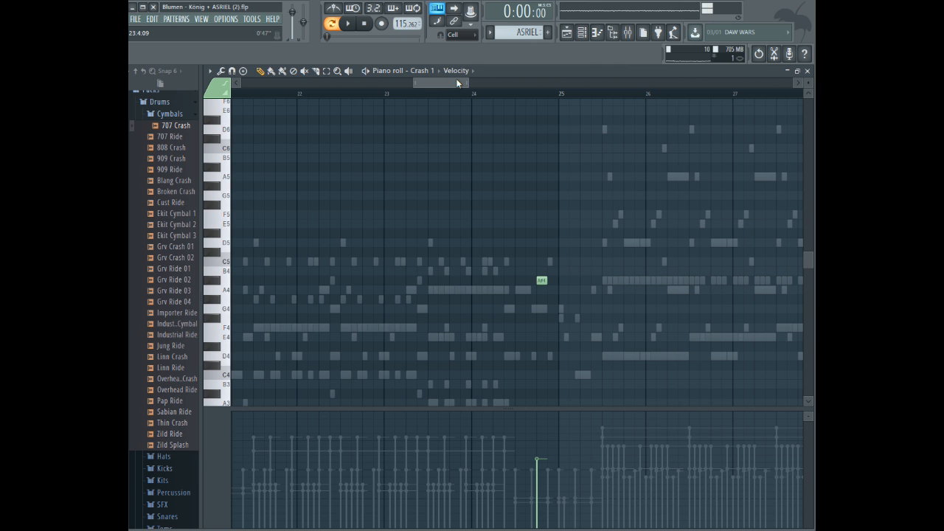
left_click_drag(455, 78, 760, 95)
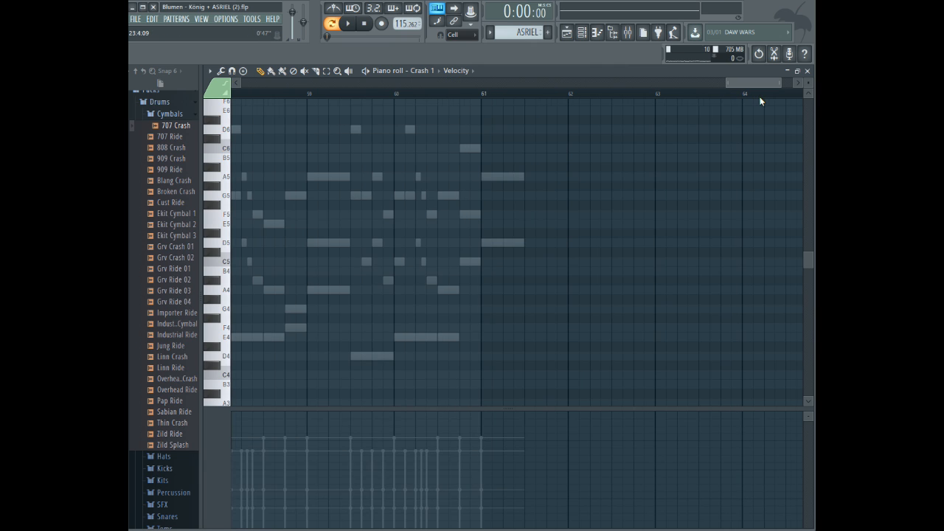
- Try a half-beat A#4 crash on the second half of beat 3 in bar 60 and play it
left_click_drag(476, 86, 509, 93)
right_click(500, 278)
left_click(451, 279)
key("space")
left_click(411, 94)
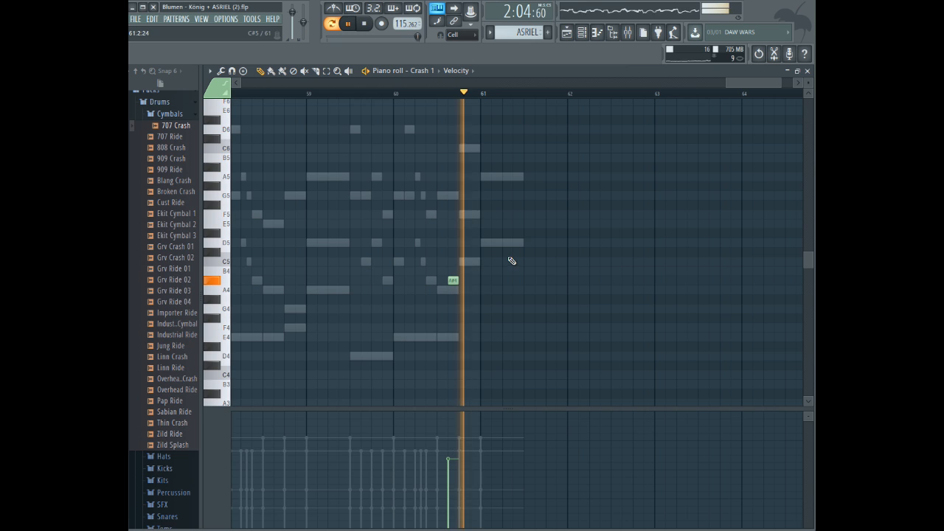
key("space")
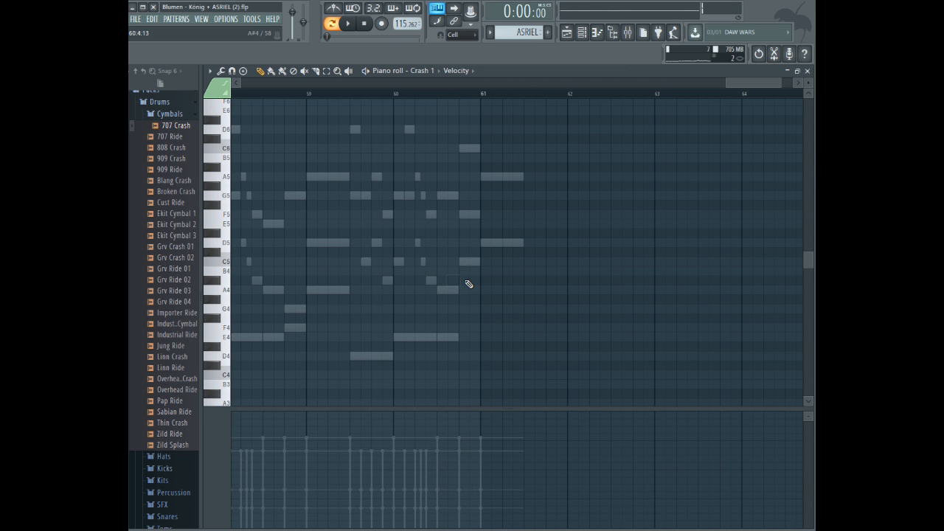
- Place the half-beat A#4 crash at beat 4 of bar 60 instead, set its velocity to 69%, and play it
key("space")
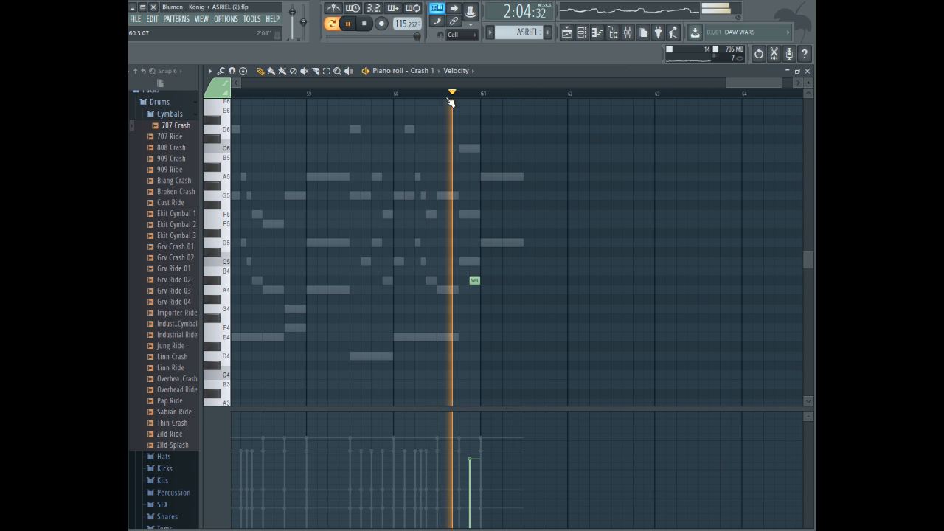
key("space")
left_click_drag(474, 281, 464, 281)
left_click(434, 94)
key("space")
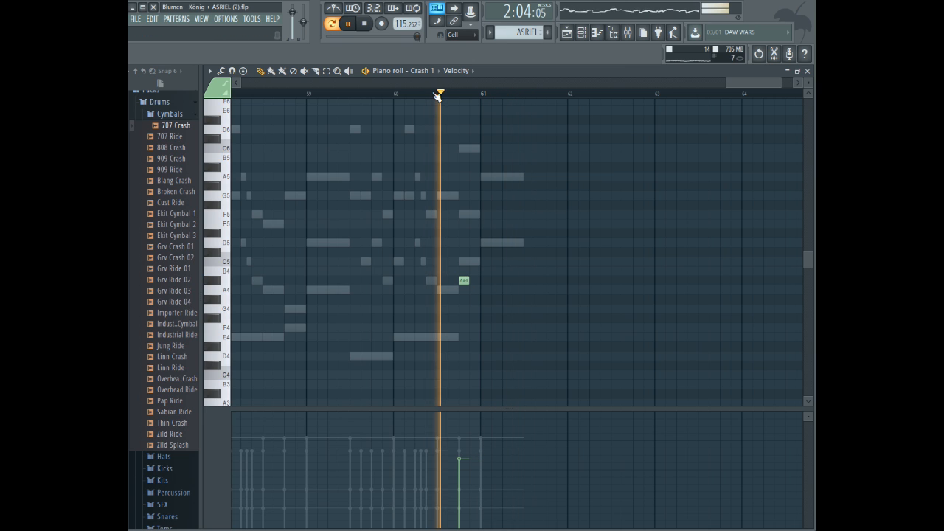
key("space")
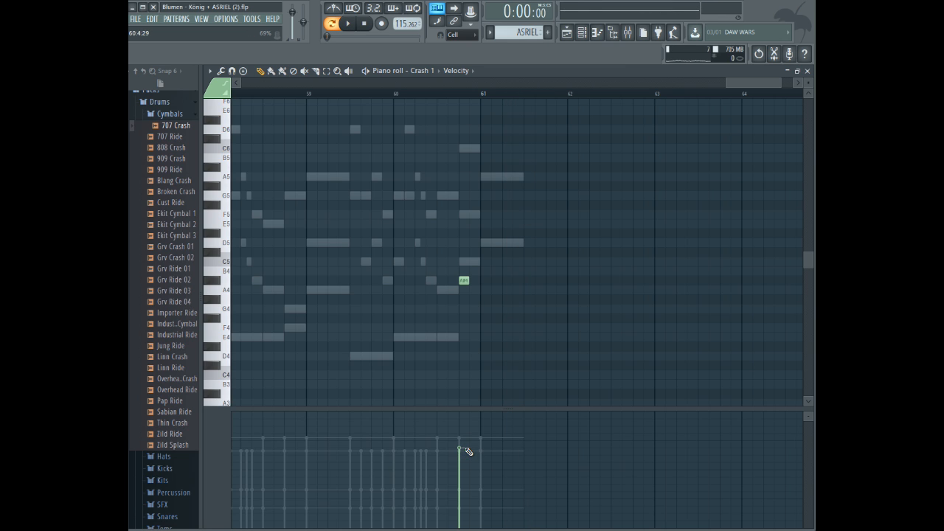
key("space")
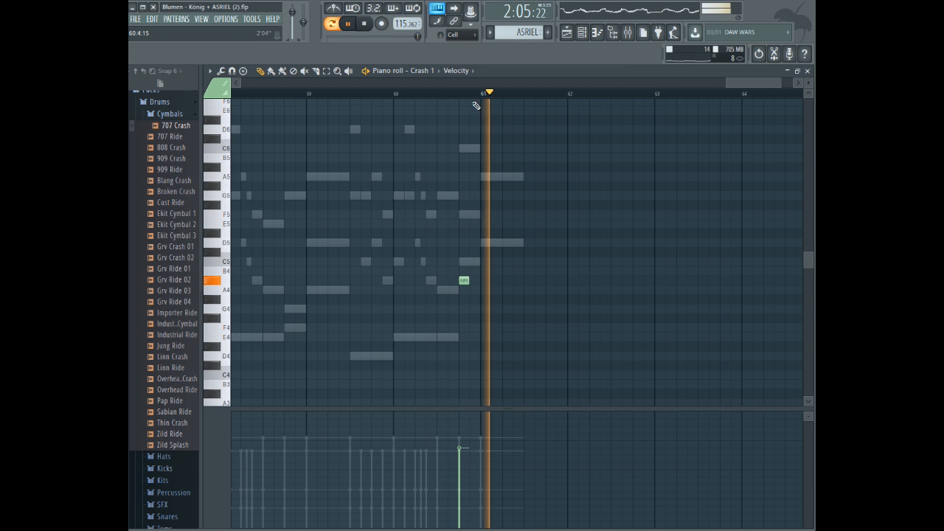
key("space")
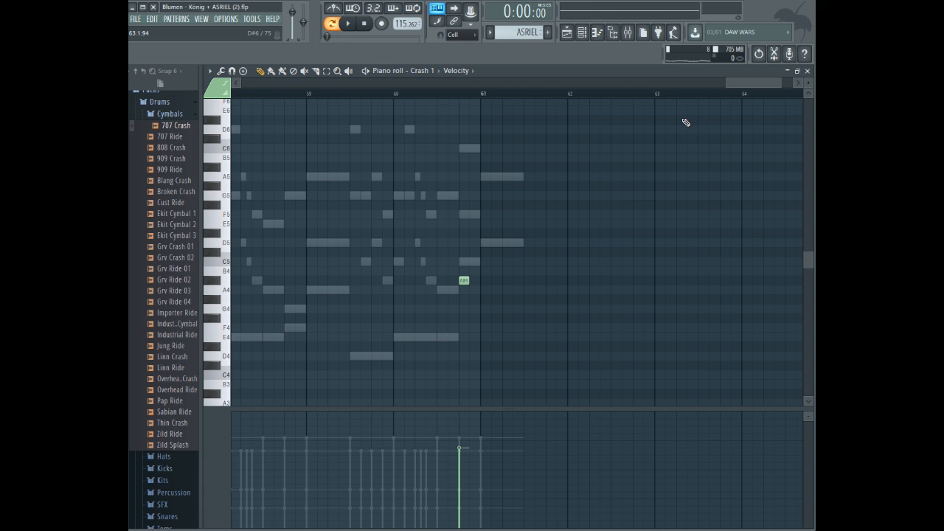
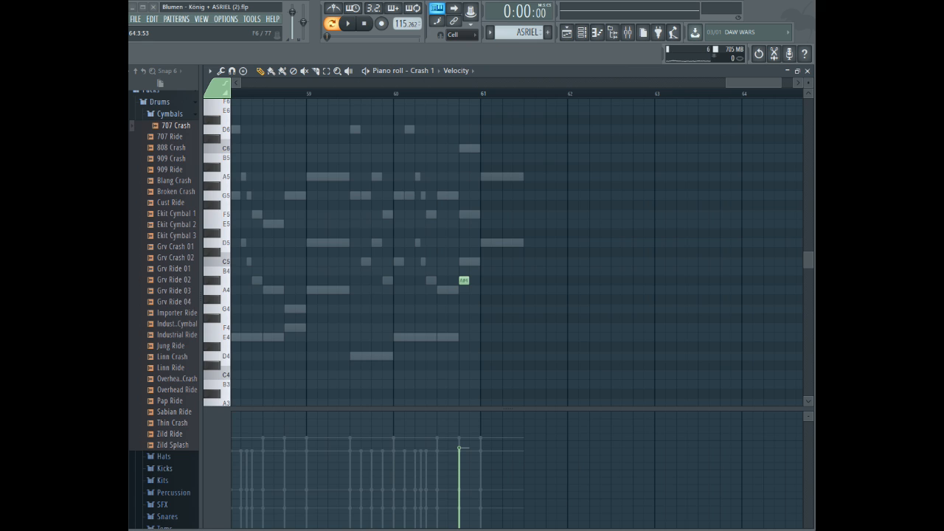
- Switch to the 8 - bit channel and review its earlier melody around bars 44 to 46
left_click(445, 72)
left_click(447, 107)
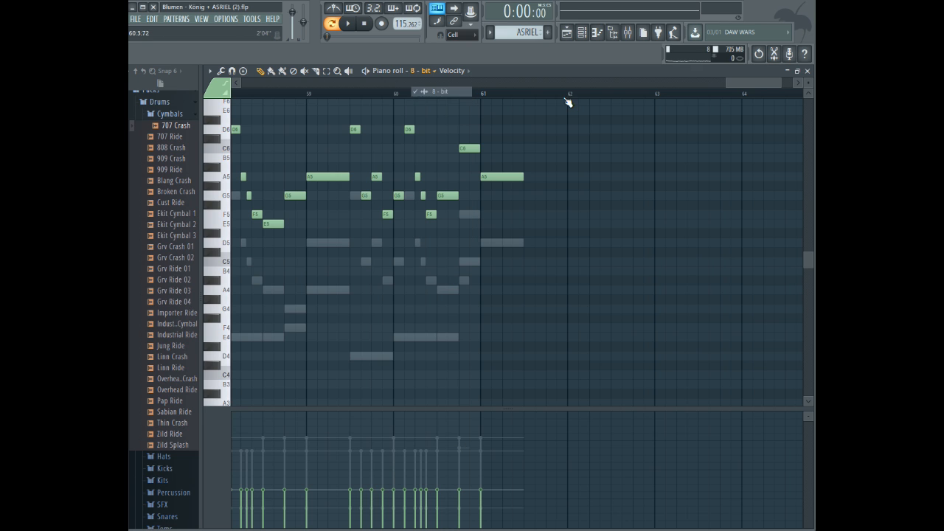
left_click_drag(779, 82, 745, 78)
scroll(562, 209, "up", 1)
left_click_drag(757, 84, 613, 85)
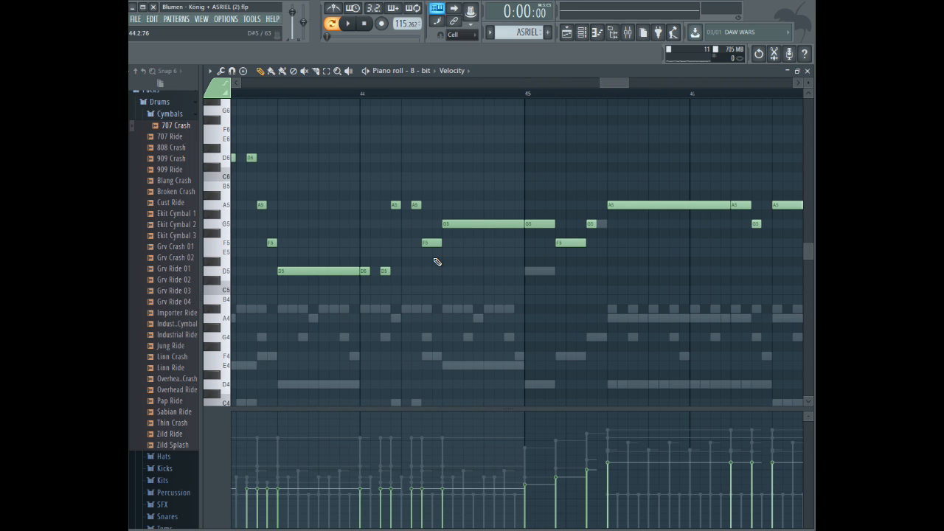
left_click_drag(619, 86, 769, 77)
- Add one-beat A5 and D6 notes from beat 3 of bar 61 and one-beat A5 and D5 in bar 62, and play them
mouse_move(436, 227)
left_mouse_down()
mouse_move(453, 222)
mouse_move(449, 199)
left_mouse_up()
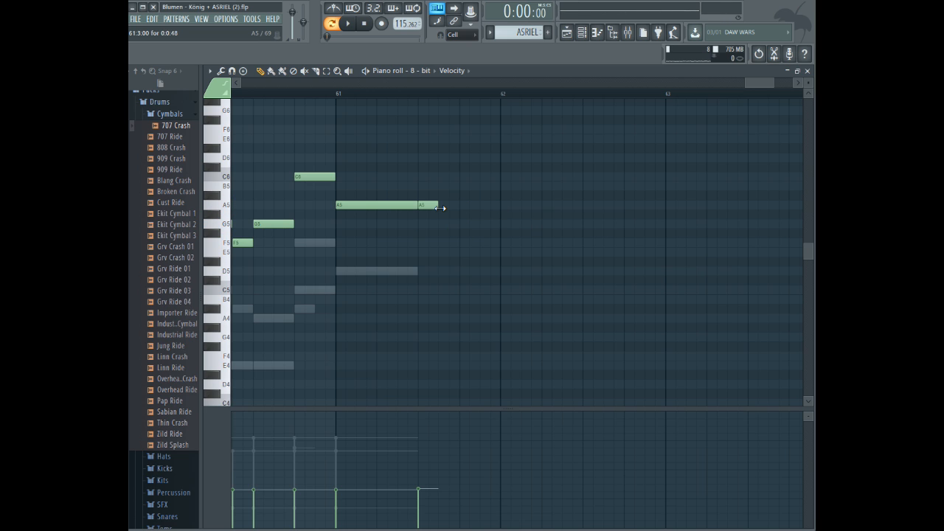
left_click(458, 154)
left_click_drag(553, 250, 545, 271)
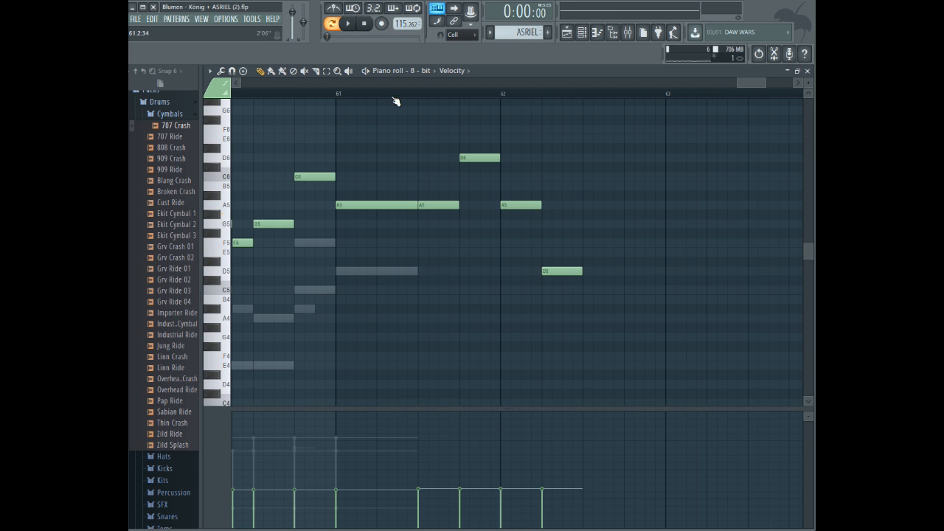
left_click(393, 97)
key("space")
key("space")
- Tighten bar 61's new notes to half-beat A5, D6, A5, D5, add two three-quarter-beat G5s and a one-beat A5 in bar 62, and play
key("space")
key("space")
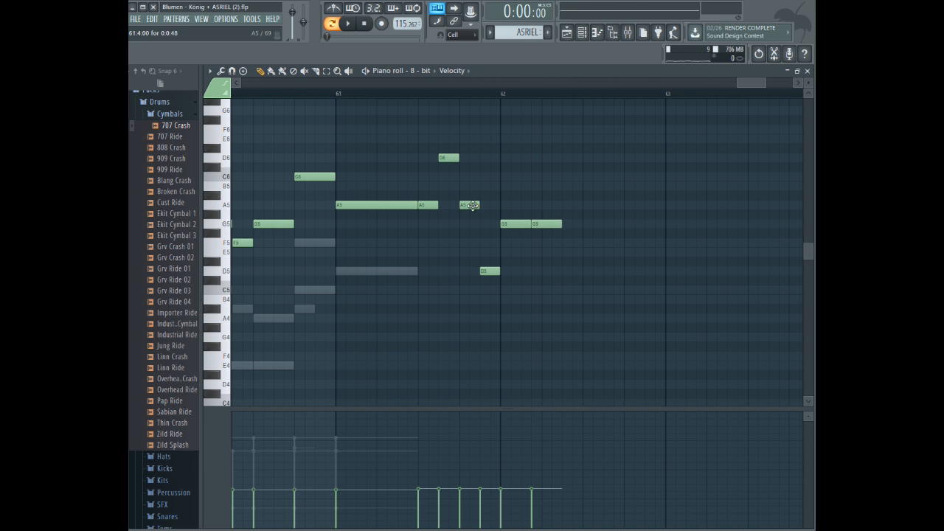
left_click(391, 94)
key("space")
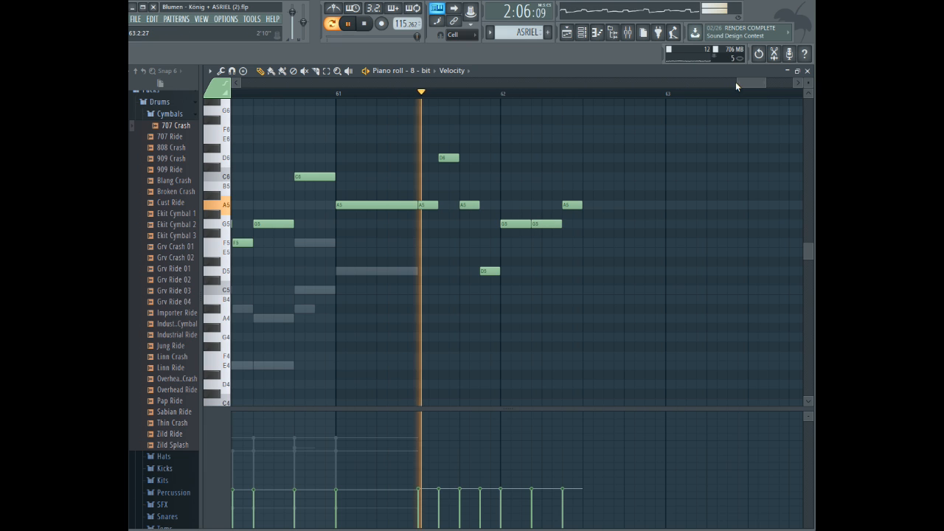
scroll(759, 85, "down", 2)
left_click(270, 93)
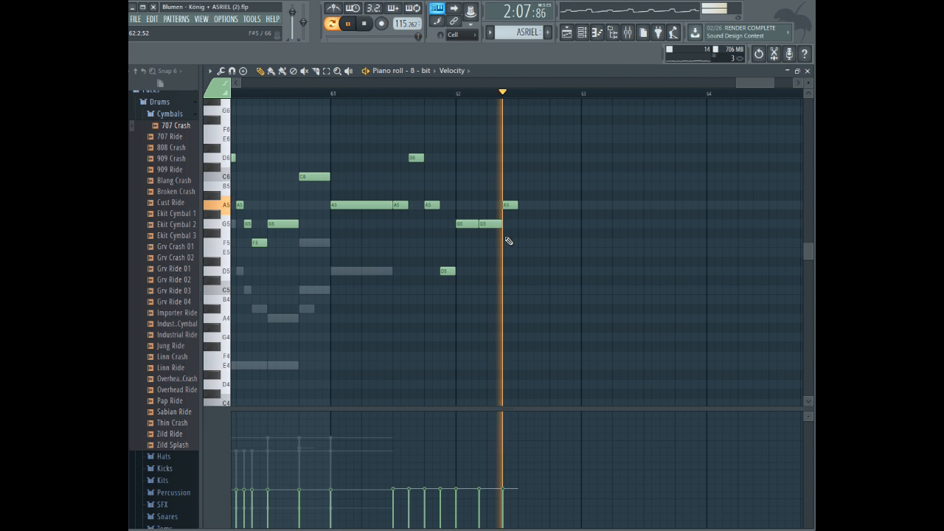
key("space")
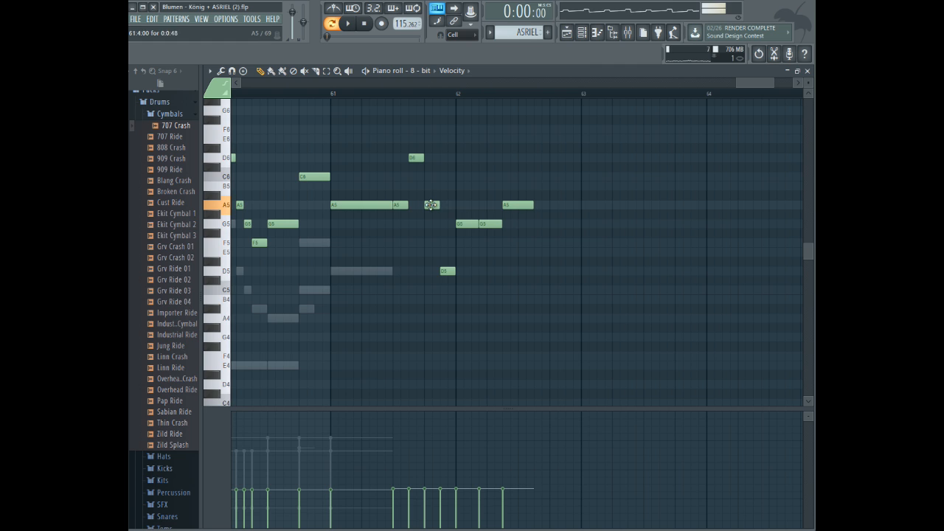
- Add half-beat D6, A5 and D6 at the end of bar 62 and a half-beat G5 starting bar 63, and play them
left_click(554, 205)
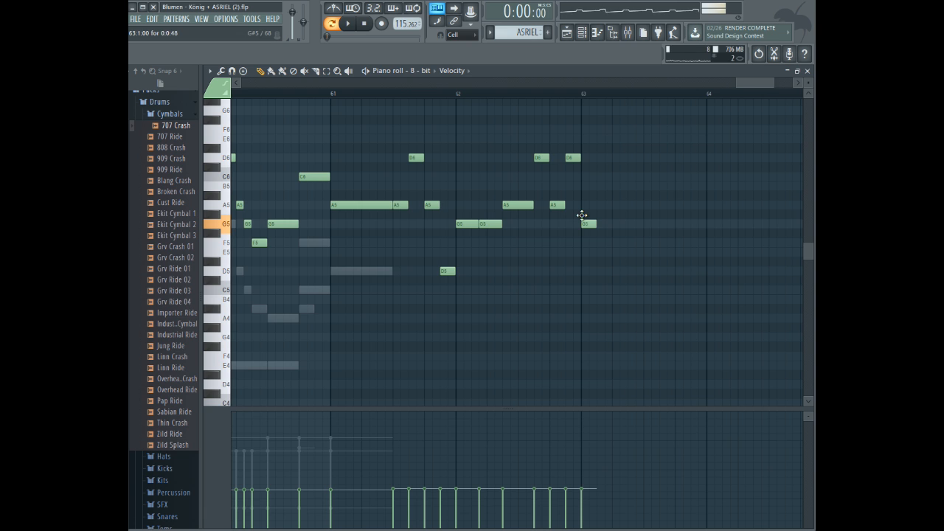
scroll(410, 92, "left", 6)
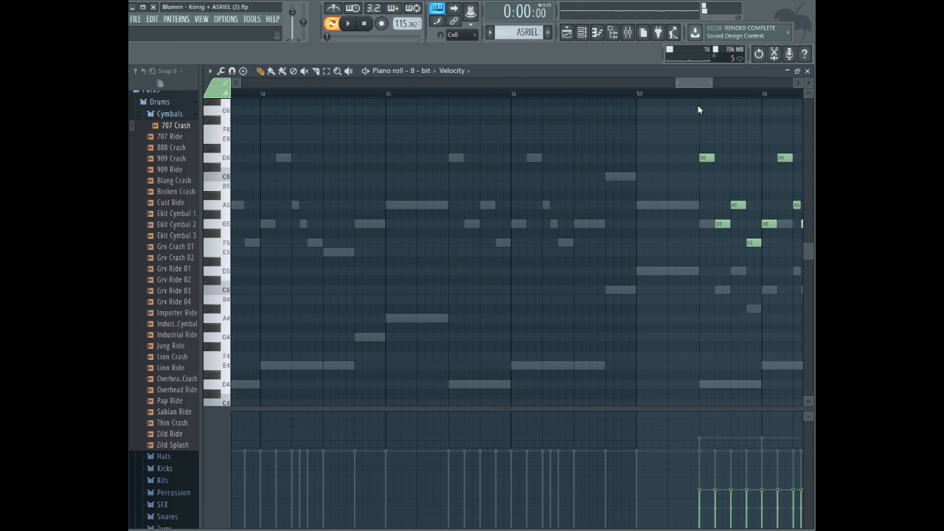
left_click_drag(706, 105, 742, 77)
left_click(538, 93)
key("space")
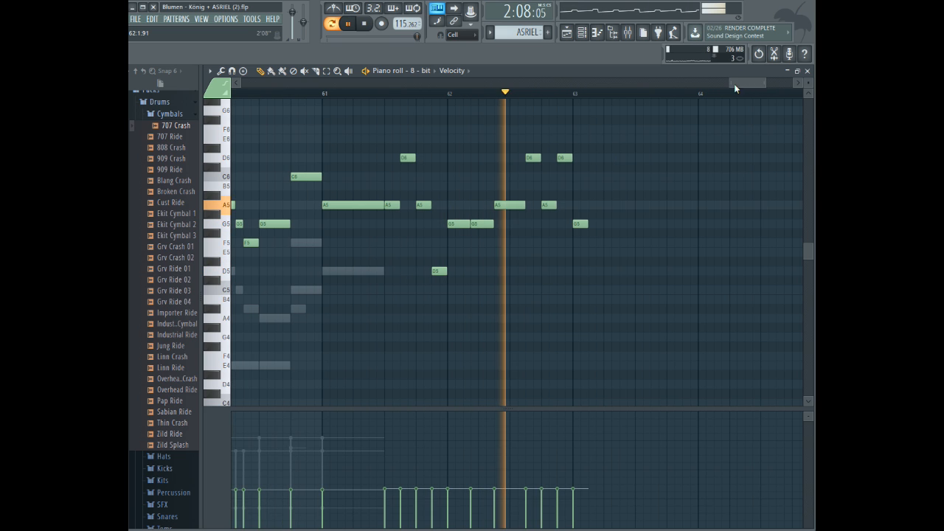
key("space")
- Raise bar 62's last A5 to C6 and bar 63's G5 to A5, and continue with half-beat C6, D6, E6, F6, E6, D6 and C6
left_click_drag(549, 204, 556, 173)
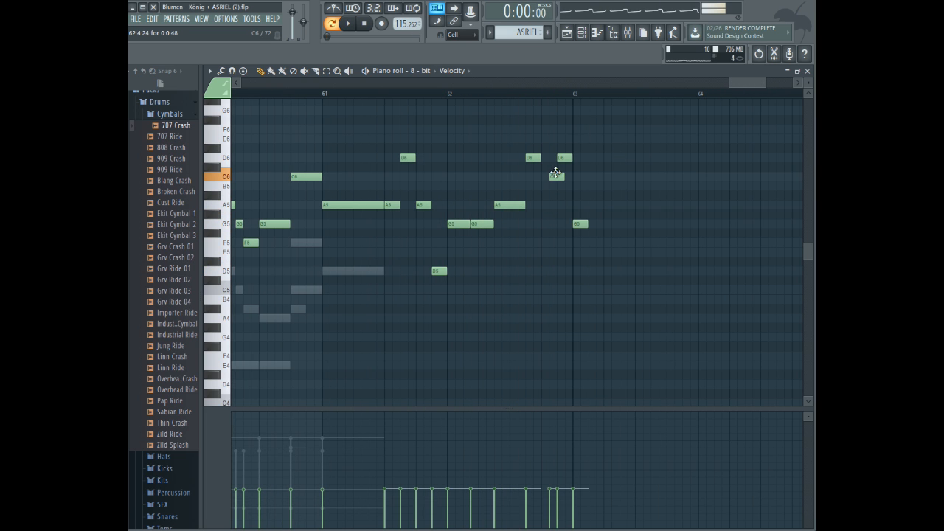
key("space")
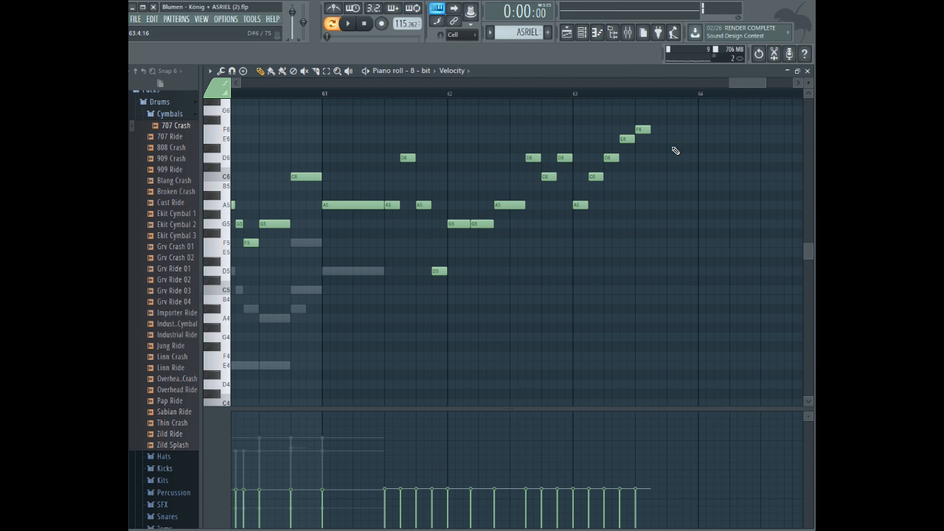
left_click(687, 175)
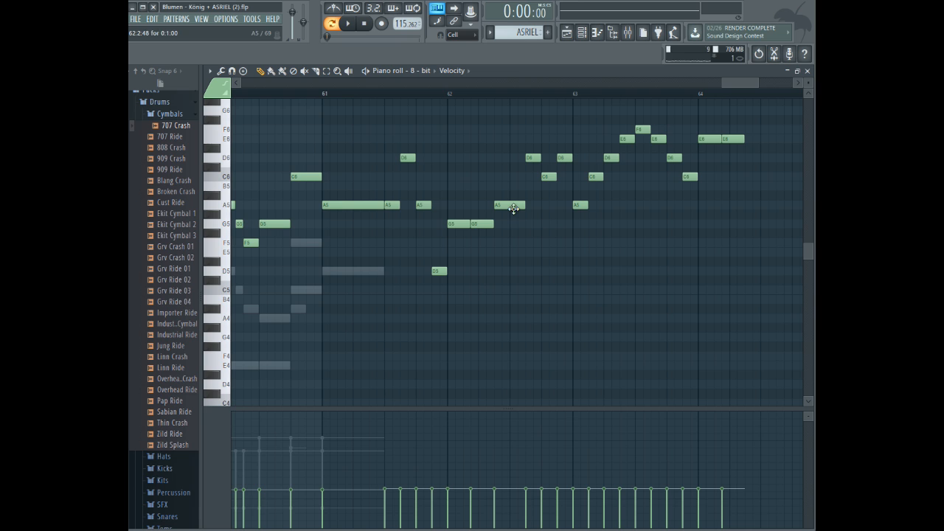
- Add two three-quarter-beat E6 notes and a one-beat D6 in bar 64, and play the phrase
left_click(746, 158)
key("space")
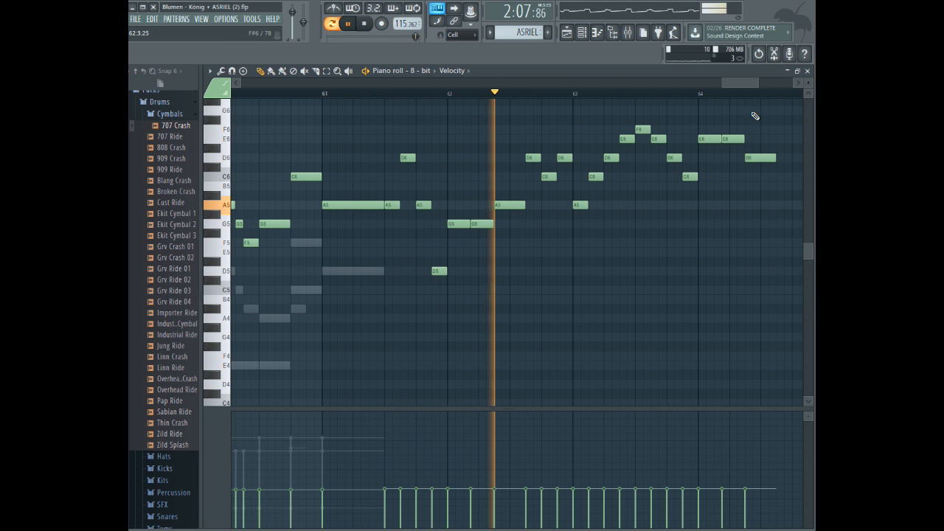
left_click_drag(759, 82, 761, 80)
key("space")
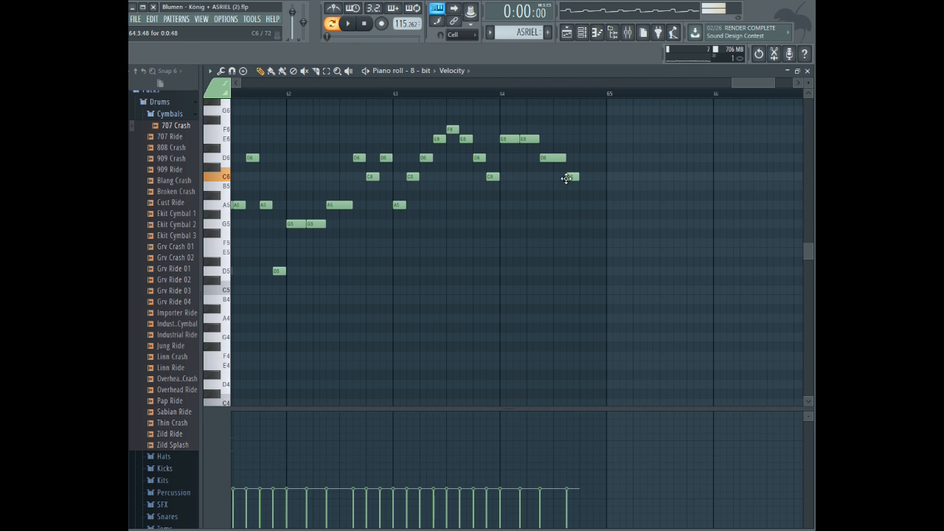
- Finish bar 64 with half-beat C6, A5 and C6, add half-beat G5, C6, A5 and C6 in bar 65, and play the phrase
left_click_drag(588, 206, 588, 206)
left_click(599, 174)
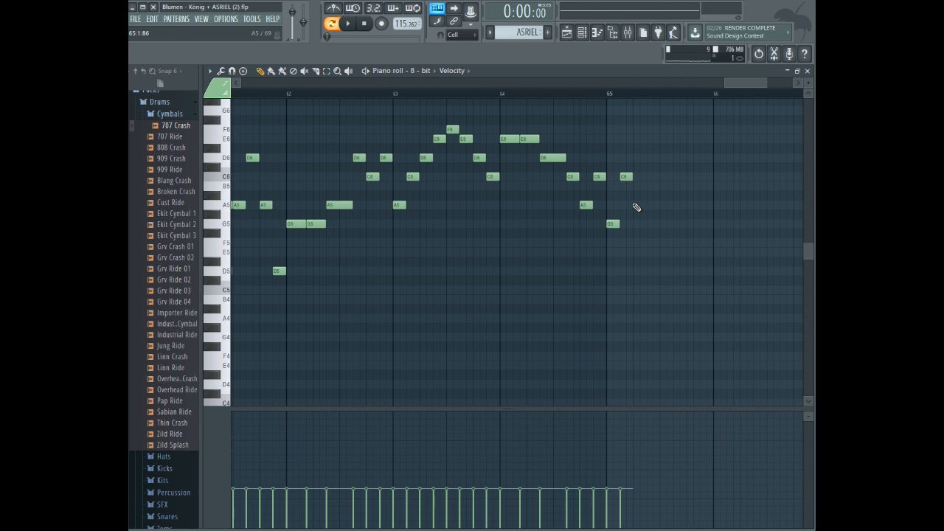
left_click(651, 176)
key("space")
key("space")
mouse_move(742, 81)
left_mouse_down()
mouse_move(714, 80)
mouse_move(732, 82)
left_mouse_up()
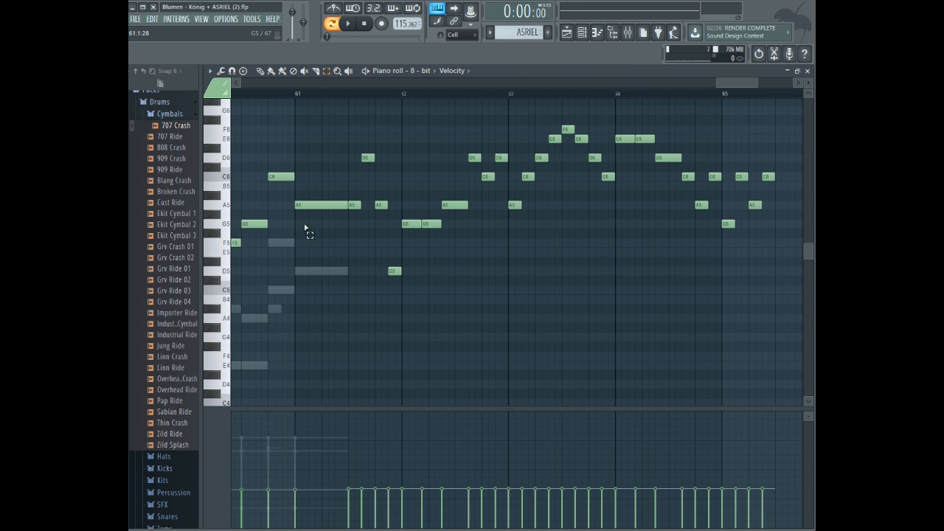
- Copy the melody from bar 61's third beat through bar 64's one-beat D6, starting the copy on bar 65's third beat, and play it
left_click_drag(359, 122, 393, 314)
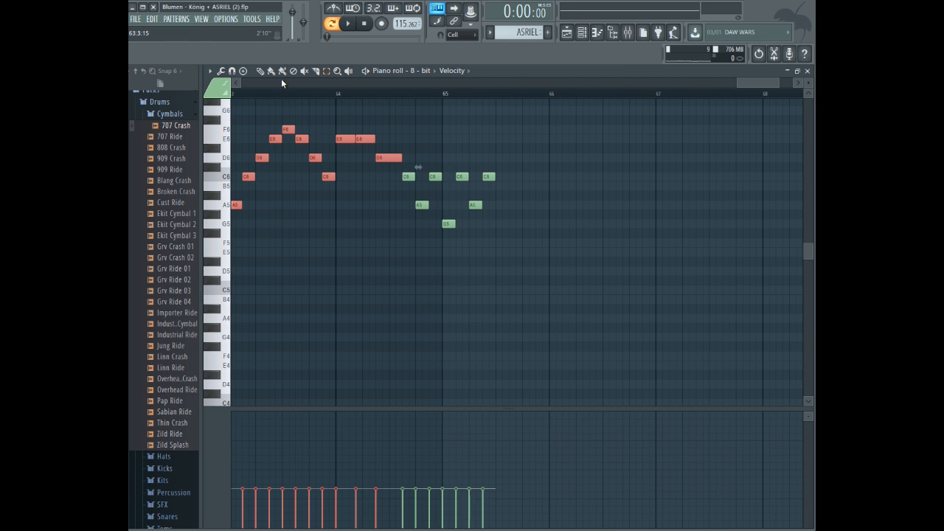
key("ctrl+b")
left_click_drag(395, 207, 504, 208)
left_click(408, 94)
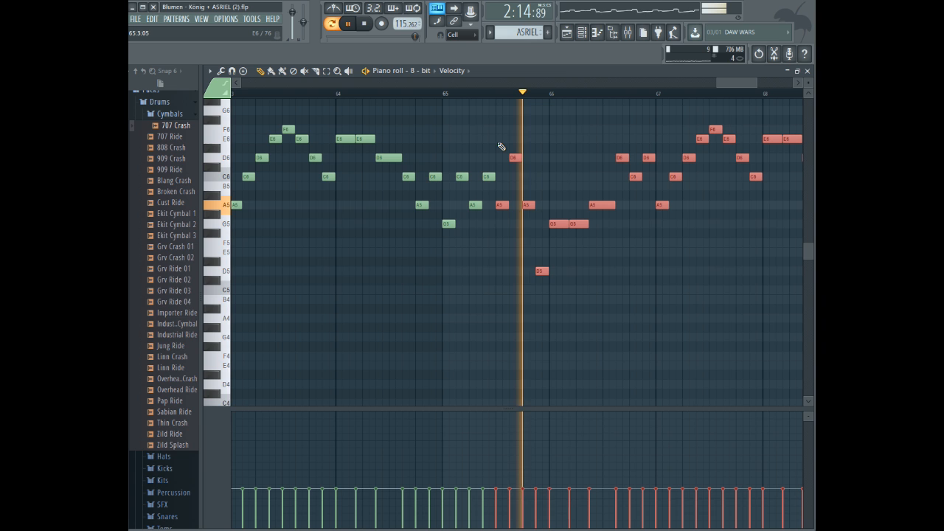
mouse_move(757, 84)
left_mouse_down()
mouse_move(766, 81)
mouse_move(754, 83)
left_mouse_up()
key("space")
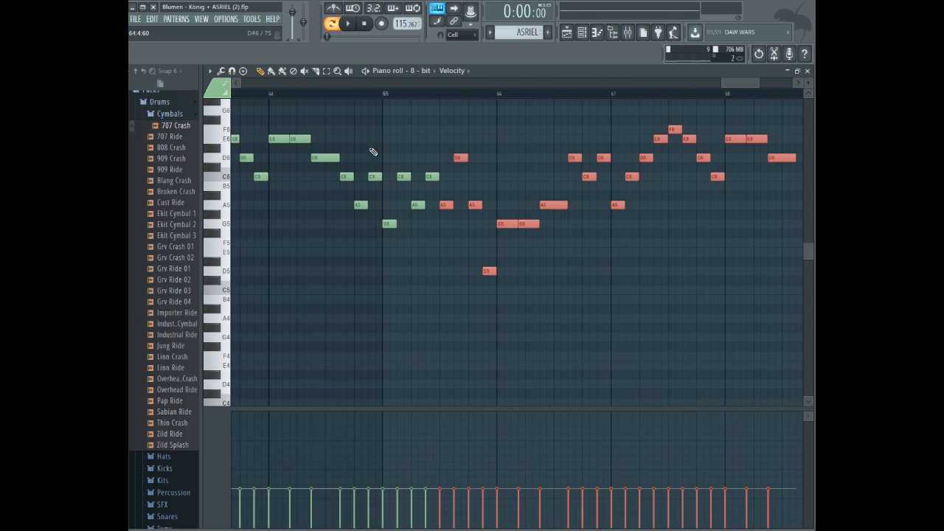
- Copy the seven half-beat notes from the end of bar 64 through bar 65 to the end of bar 68, and play the phrase
left_click_drag(345, 152, 436, 253)
left_click_drag(739, 81, 762, 74)
key("ctrl+v")
left_click(259, 91)
key("space")
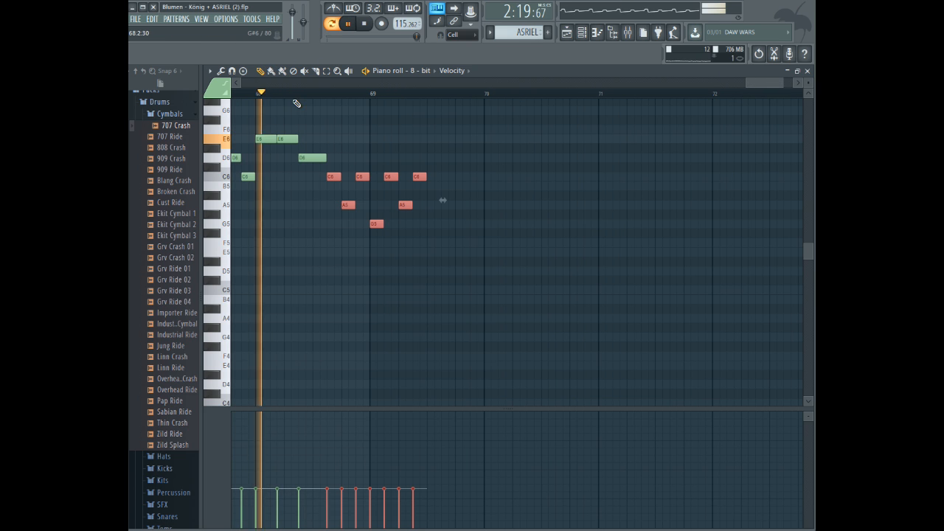
left_click(379, 146)
right_click(380, 146)
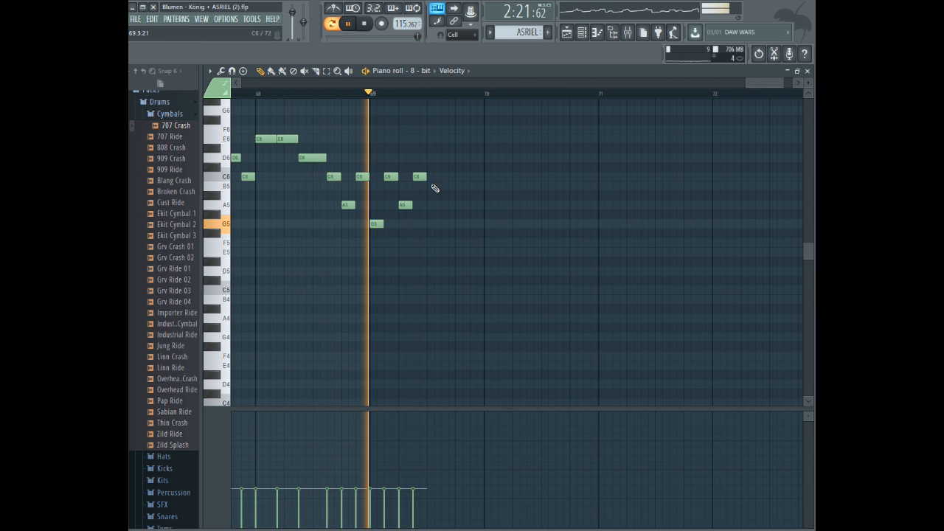
key("space")
- Lower bar 69's last C6 to G5, add half-beat A5 and G5 after it, and play the phrase
left_click_drag(417, 177, 416, 233)
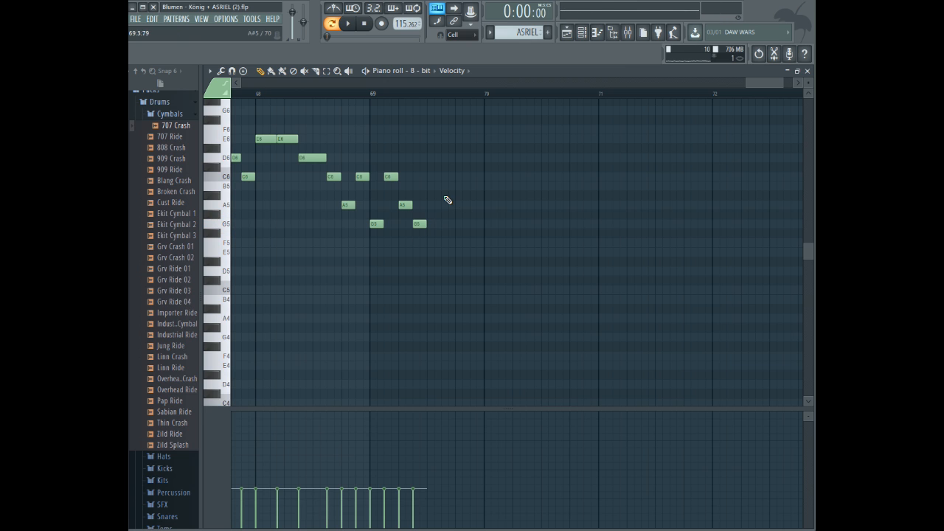
left_click(427, 204)
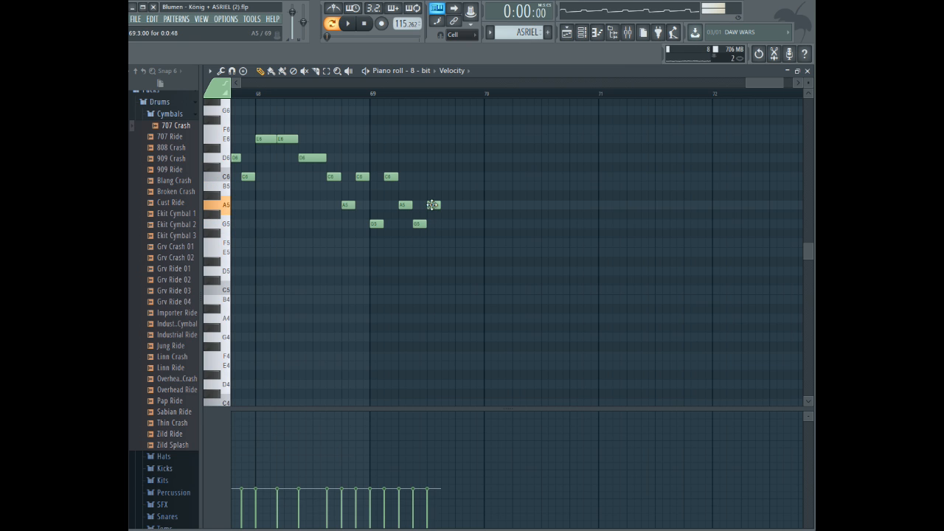
key("space")
left_click_drag(408, 86, 765, 83)
key("space")
left_click(548, 95)
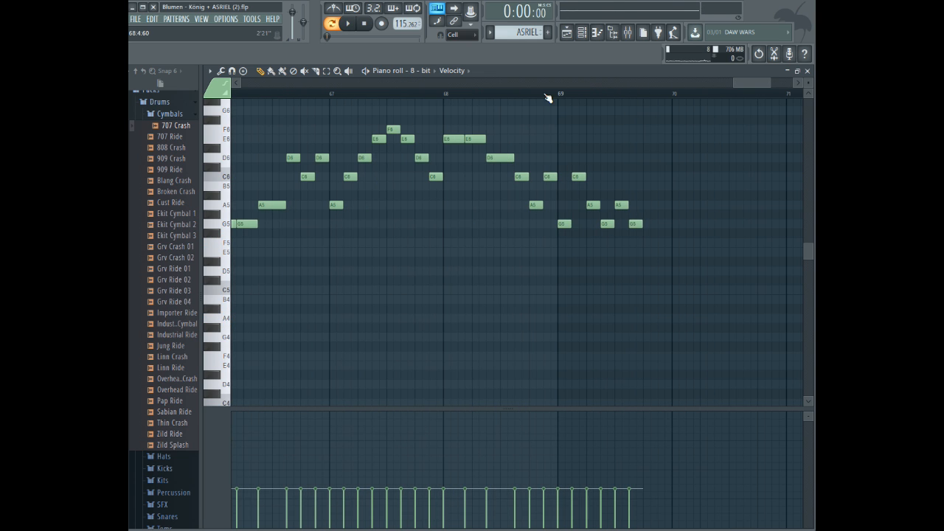
key("space")
key("space")
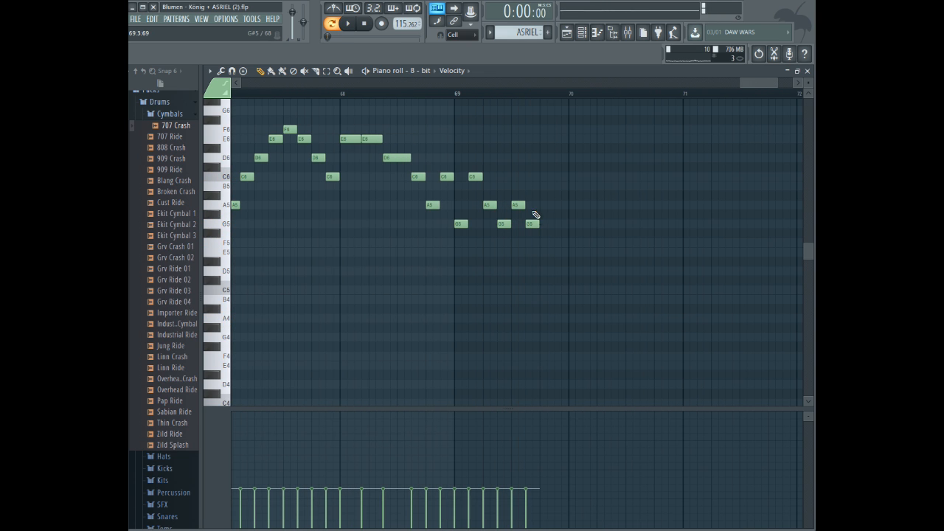
- Rework the end of bar 69 as three-quarter-beat A5 and G5 plus half-beat C6, add a one-beat D6 starting bar 70, and play it
right_click(536, 224)
left_click(542, 223)
left_click(572, 185)
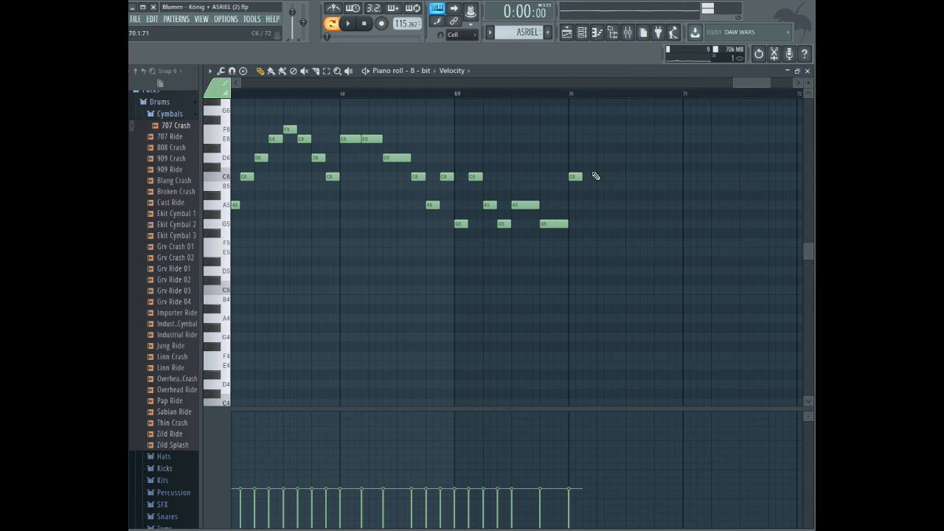
left_click_drag(590, 162, 590, 153)
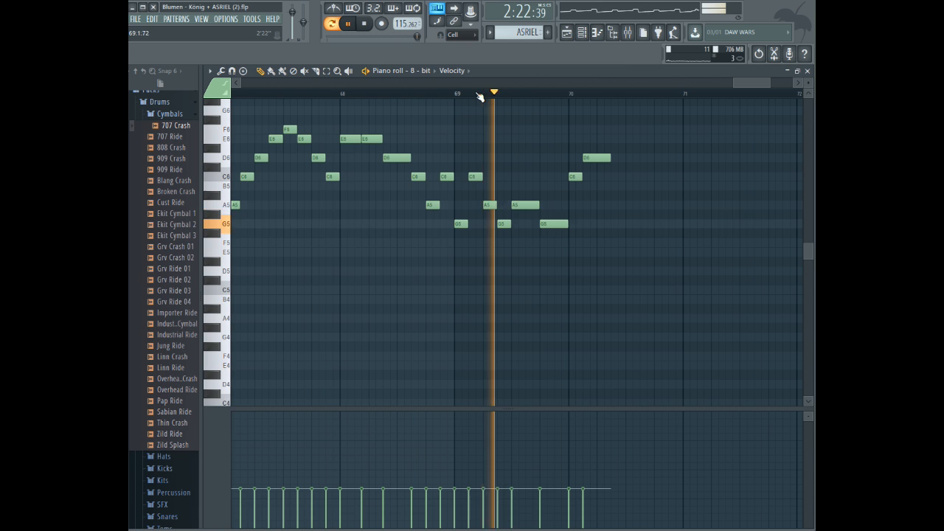
key("space")
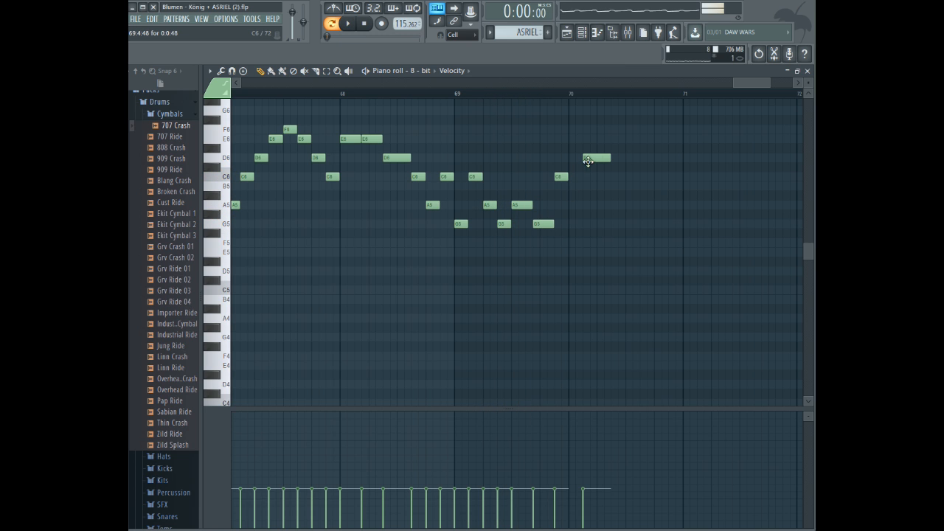
left_click(506, 93)
key("space")
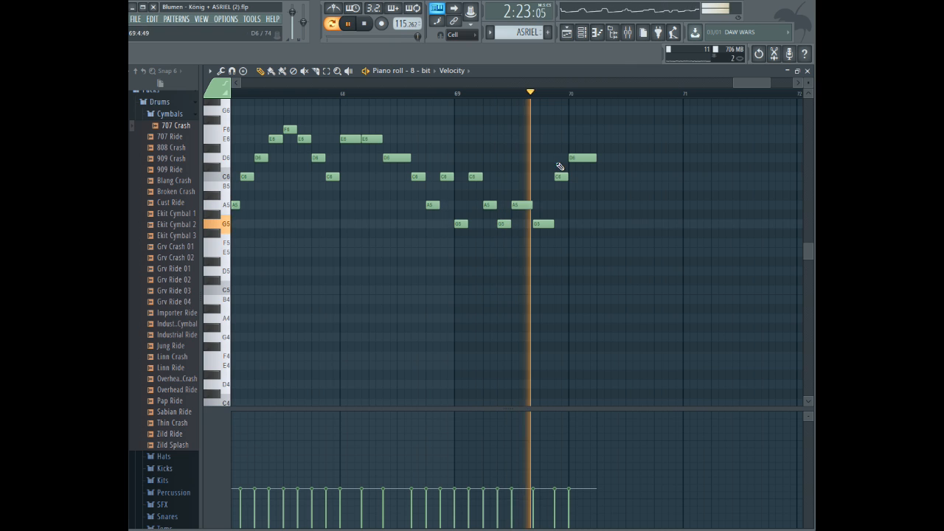
key("space")
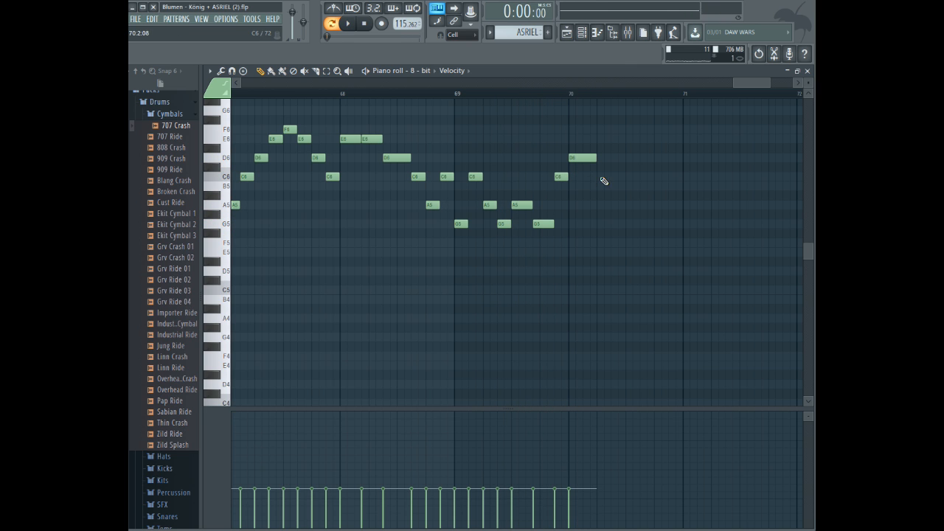
- Lengthen bar 70's D6 to one and a half beats, follow it with a half-beat C6, and play the phrase
left_click(474, 86)
key("space")
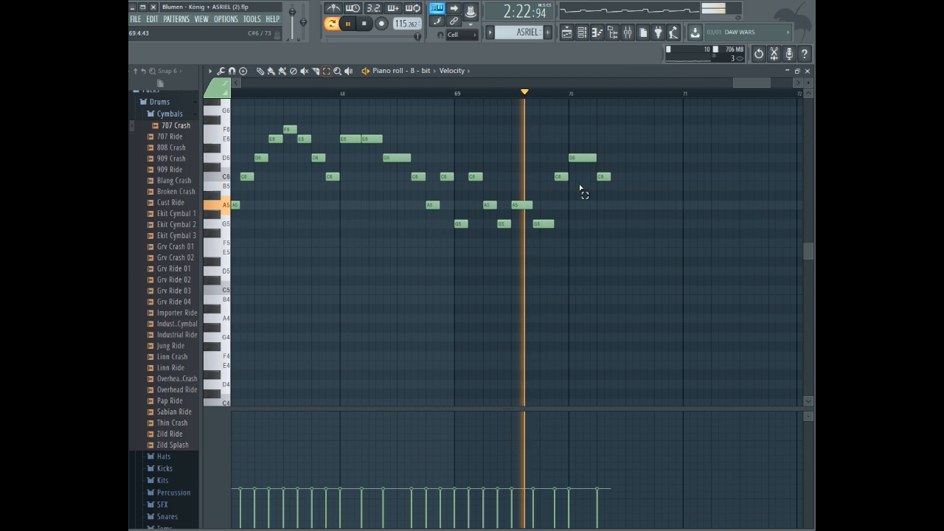
key("space")
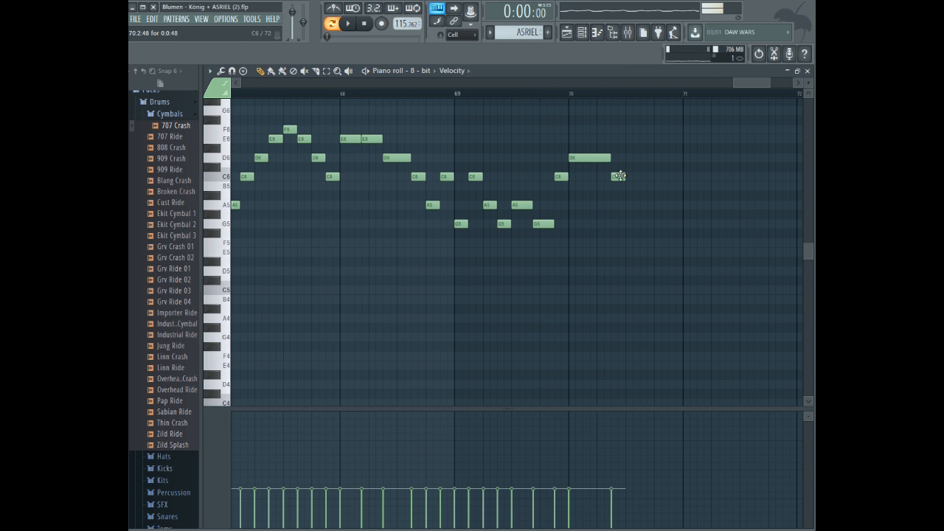
- Repeat the five-note phrase from bar 69's third beat three more times, ending in bar 73, and play it
left_click_drag(648, 135, 528, 247)
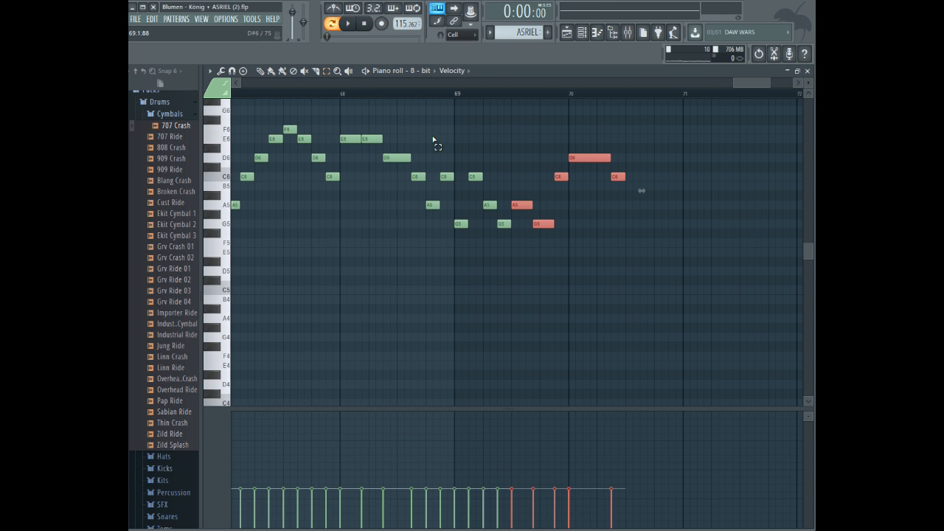
key("ctrl+v")
left_click_drag(405, 204, 635, 205)
left_click(464, 93)
key("space")
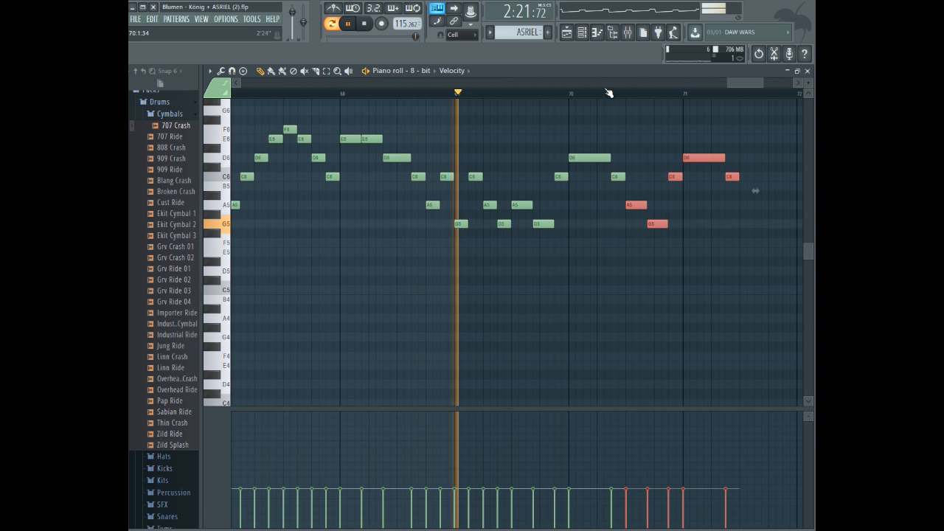
left_click_drag(740, 82, 768, 81)
key("ctrl+b")
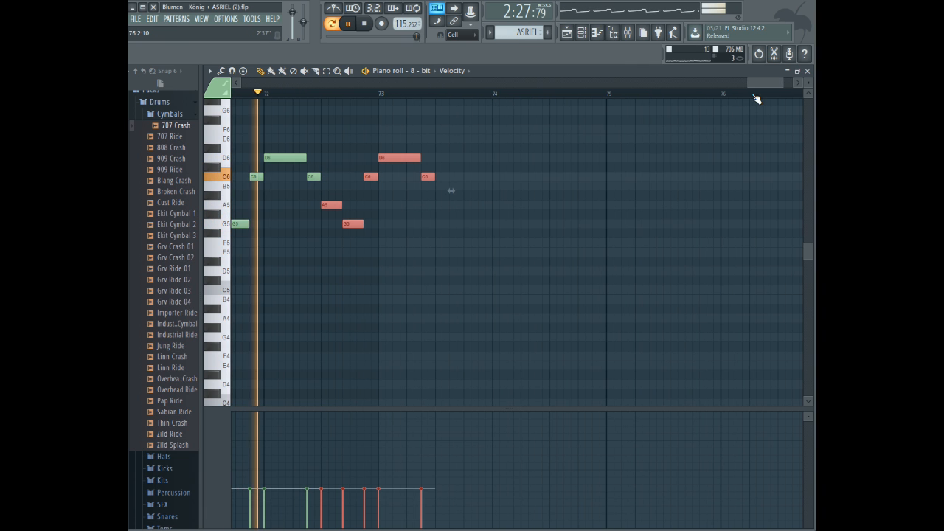
- Add a sustained two-bar D6 from bar 73's third beat, and play the ending
scroll(613, 104, "down", 2)
left_click(333, 139)
left_click_drag(333, 139, 351, 158)
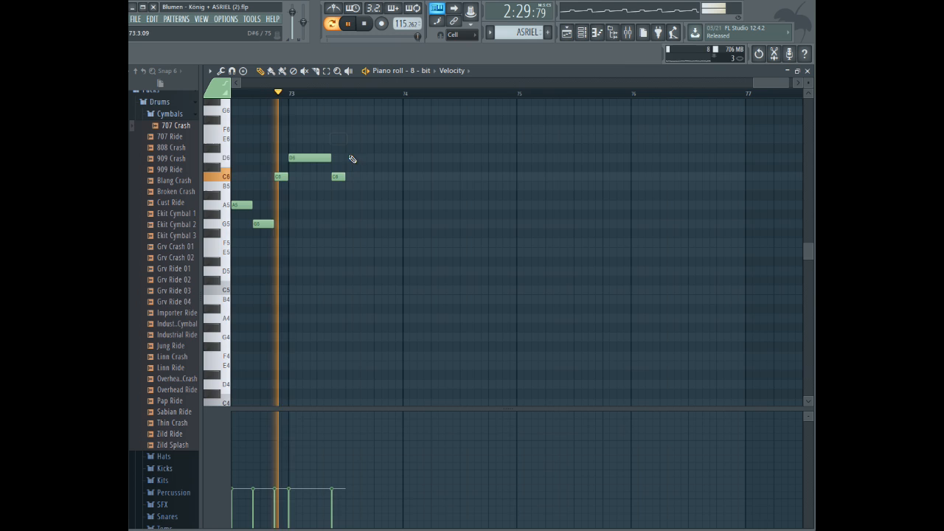
key("space")
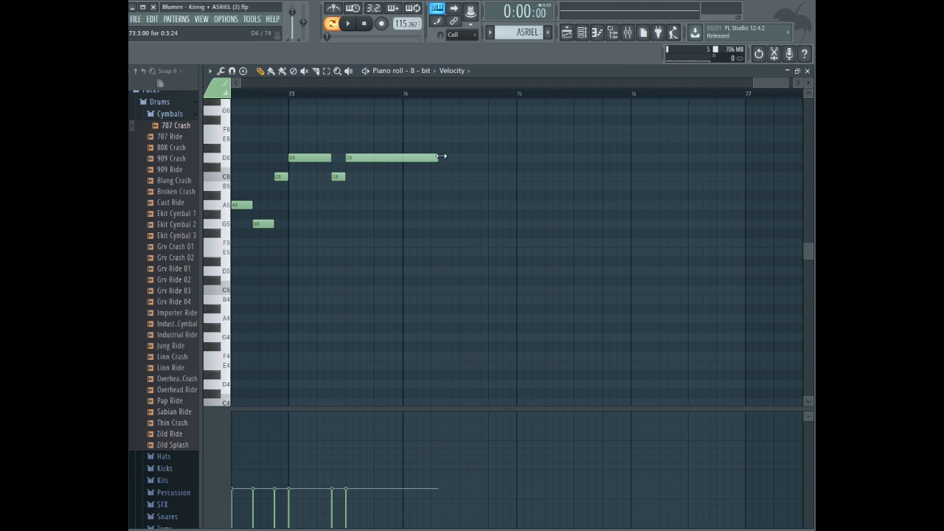
left_click(295, 95)
key("space")
- Play back the 8 - bit melody from bar 61 through bar 73
left_click_drag(773, 84, 715, 98)
key("space")
left_click(295, 93)
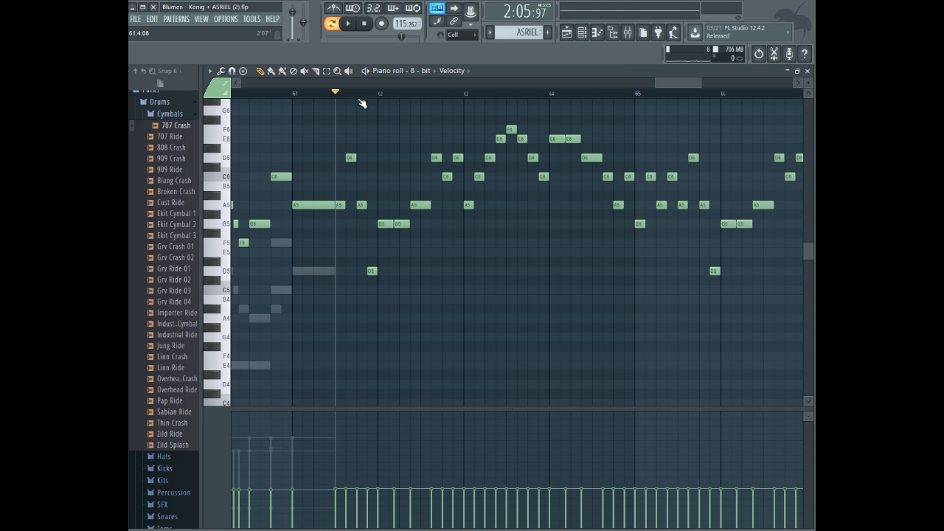
key("space")
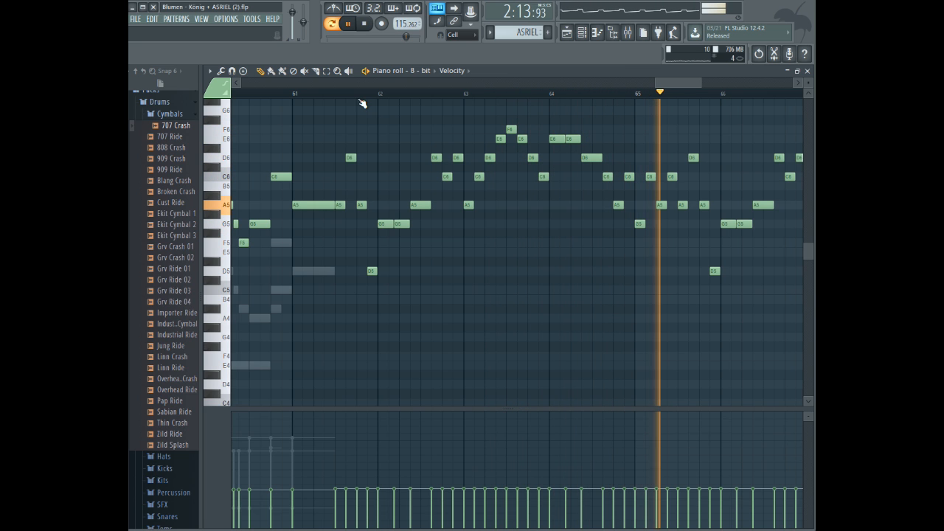
left_click_drag(702, 82, 724, 81)
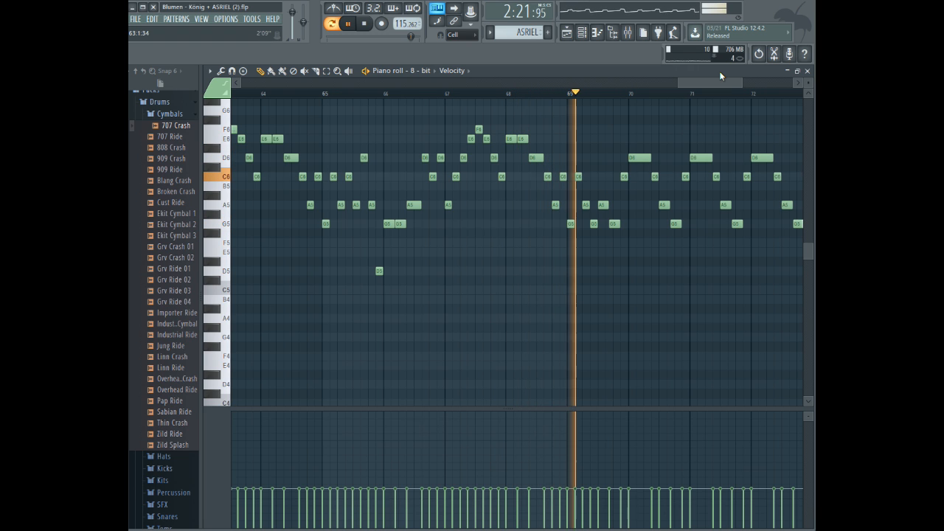
left_click_drag(716, 83, 759, 82)
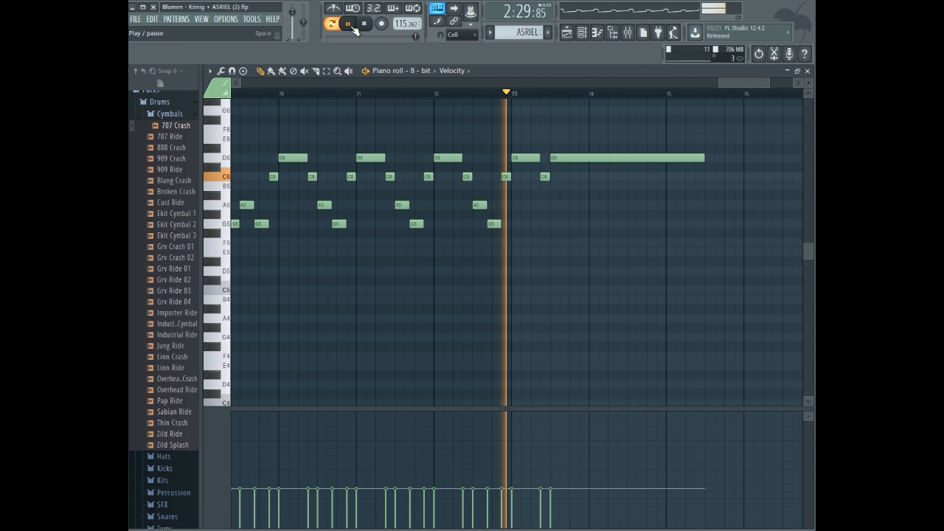
- Switch the piano roll to the 8 -bit 2 channel and add quarter-beat D4, D4, D5 and A4 from bar 69's third beat
left_click(444, 72)
left_click(441, 101)
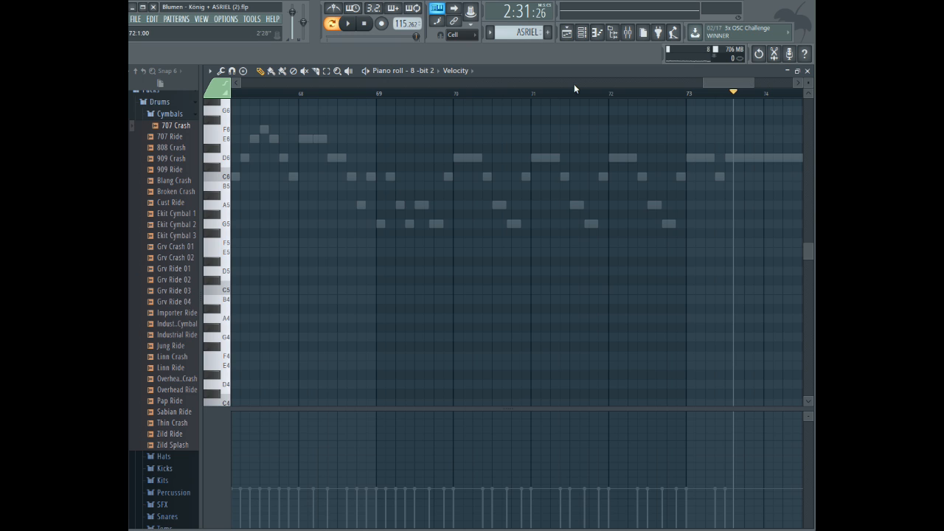
left_click_drag(753, 83, 739, 82)
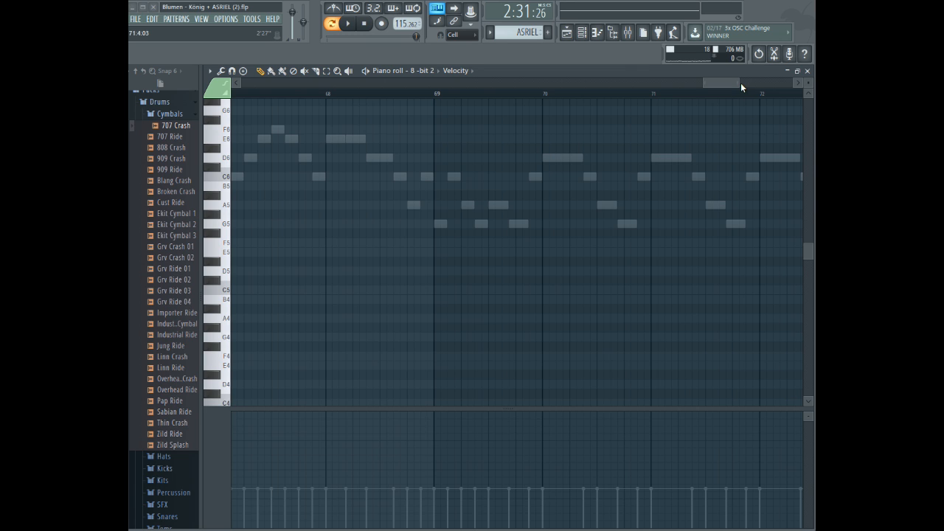
left_click_drag(739, 83, 732, 83)
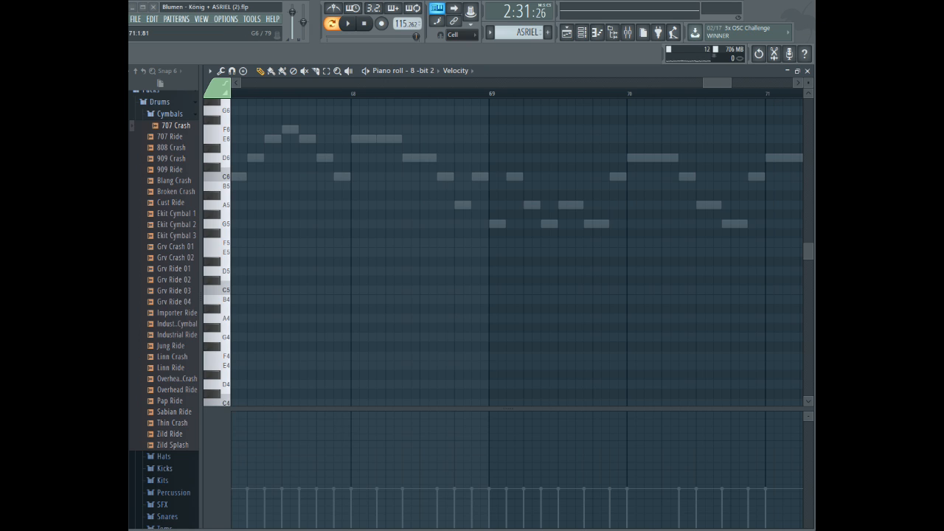
scroll(723, 85, "right", 2)
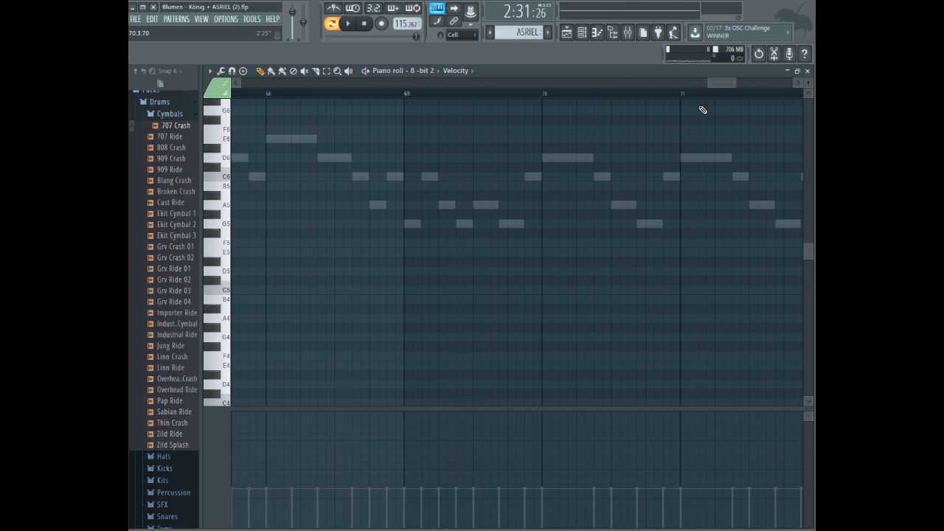
mouse_move(460, 301)
left_mouse_down()
mouse_move(470, 340)
mouse_move(491, 346)
mouse_move(468, 366)
mouse_move(467, 388)
left_mouse_up()
left_click_drag(741, 384, 474, 384)
left_click(477, 385)
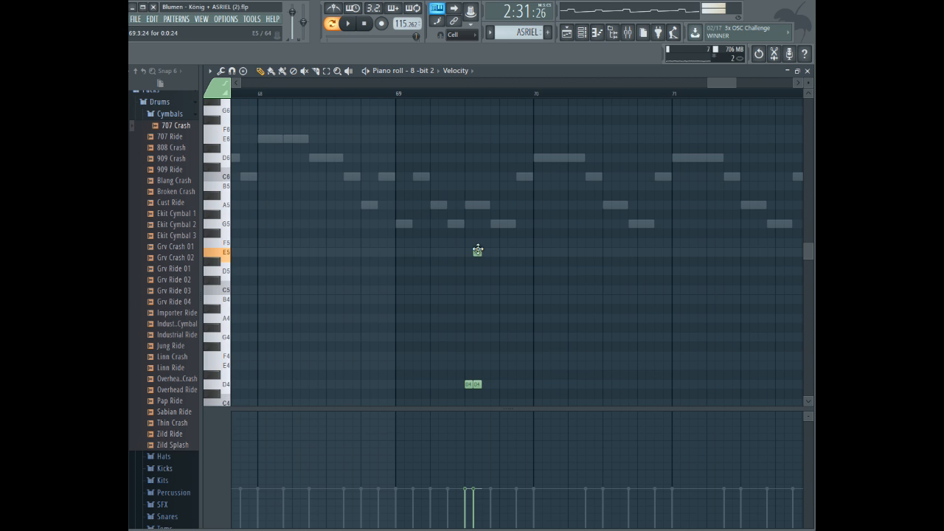
left_click(485, 270)
left_click(504, 319)
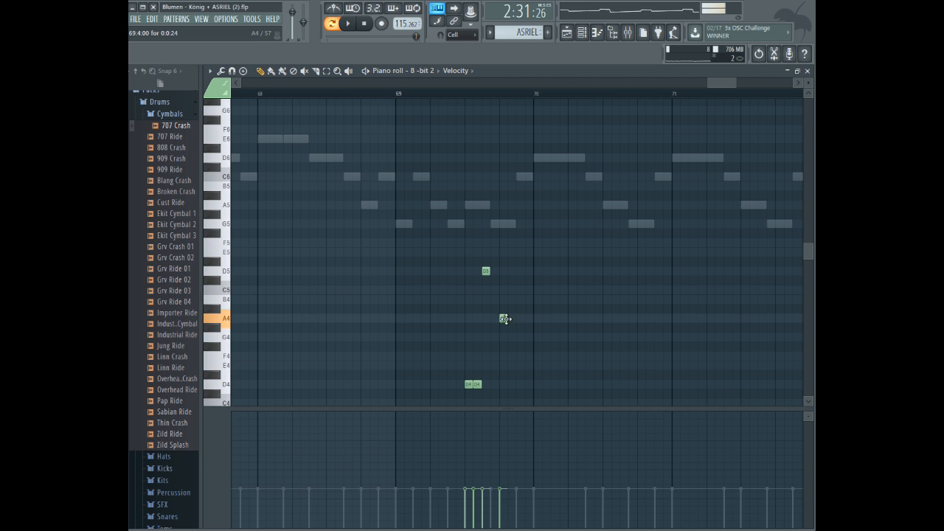
- Add a quarter-beat G#4 at the end of bar 69 and a quarter-beat G4 early in bar 70, and play them
left_click(528, 328)
left_click(552, 337)
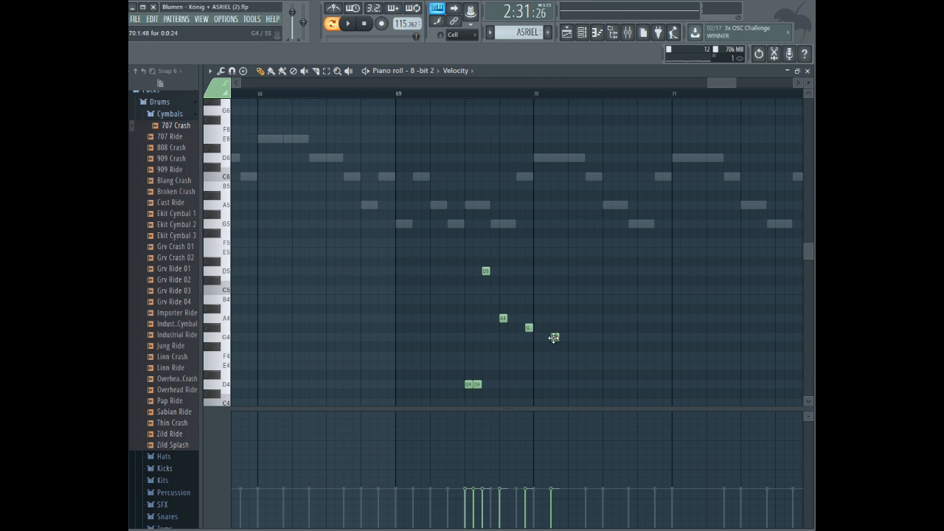
left_click_drag(557, 338, 547, 337)
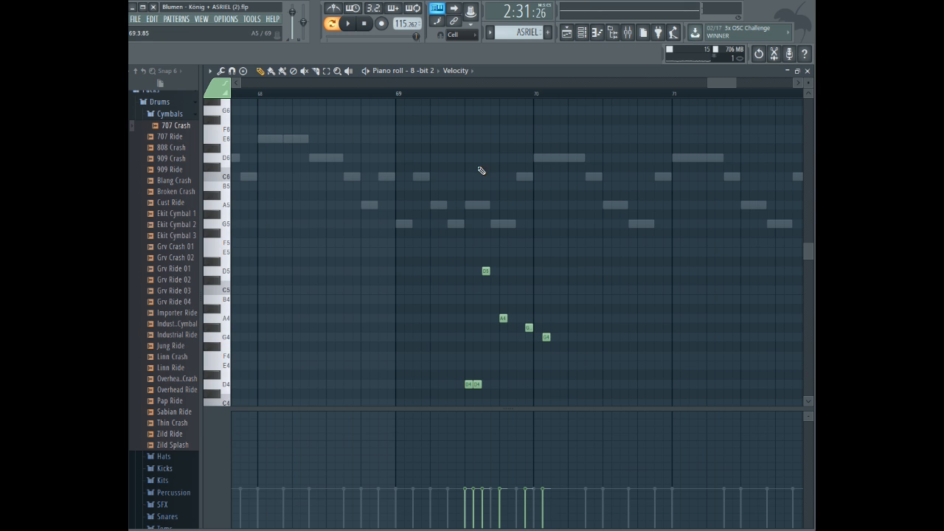
left_click(459, 93)
key("space")
- Continue bar 70 with quarter-beat F4, D4, F4 and G4 after the first G4, and play the riff
left_click(563, 355)
left_click(580, 383)
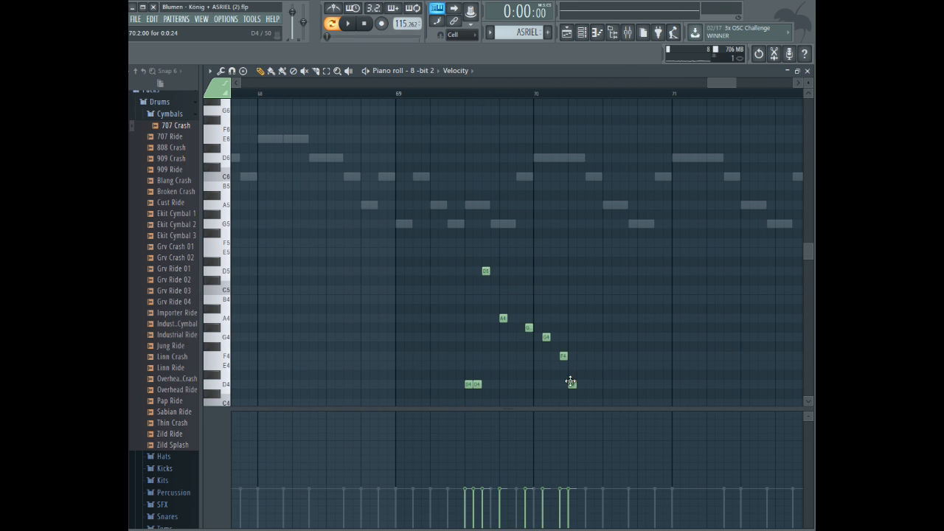
left_click(597, 337)
key("space")
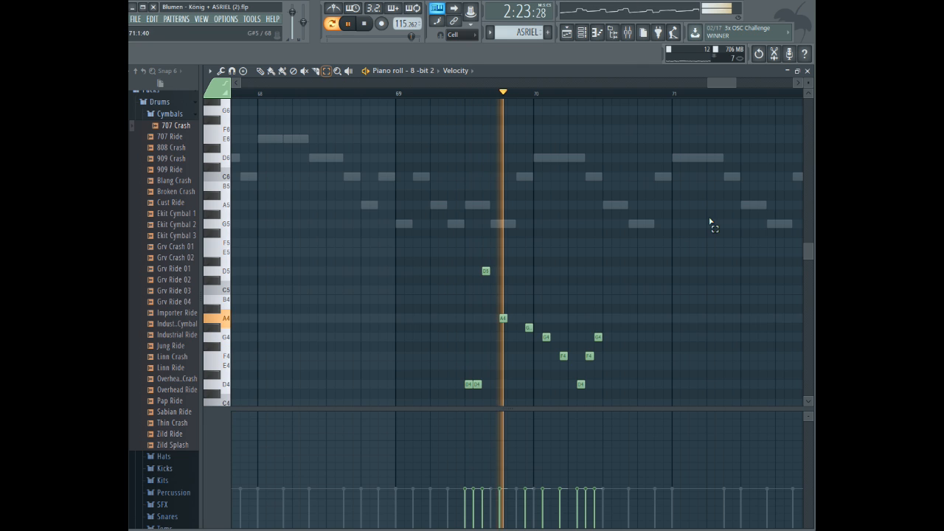
- Select the whole 8 -bit 2 riff and duplicate it three times so it repeats into bar 73
left_click_drag(711, 218, 468, 267)
left_click(364, 23)
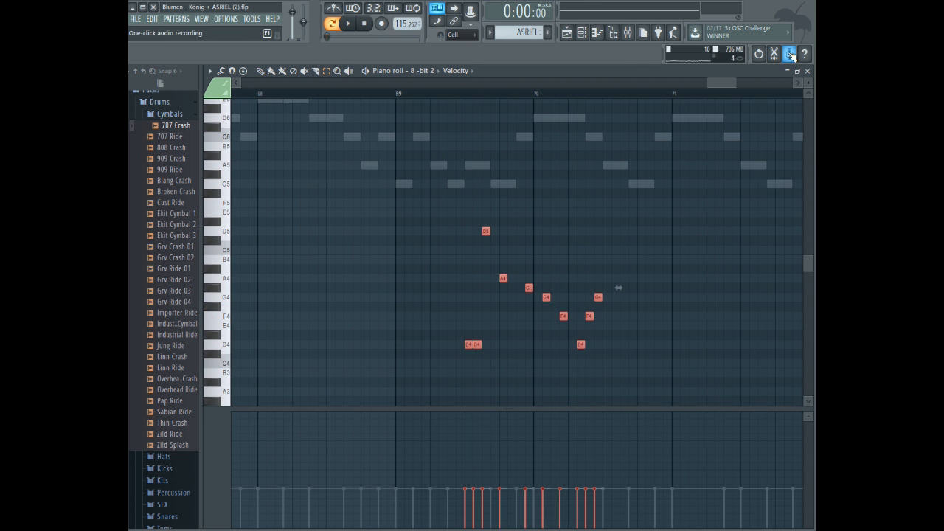
mouse_move(721, 79)
left_mouse_down()
mouse_move(739, 87)
mouse_move(713, 83)
left_mouse_up()
key("ctrl+b")
key("ctrl+b")
key("ctrl+b")
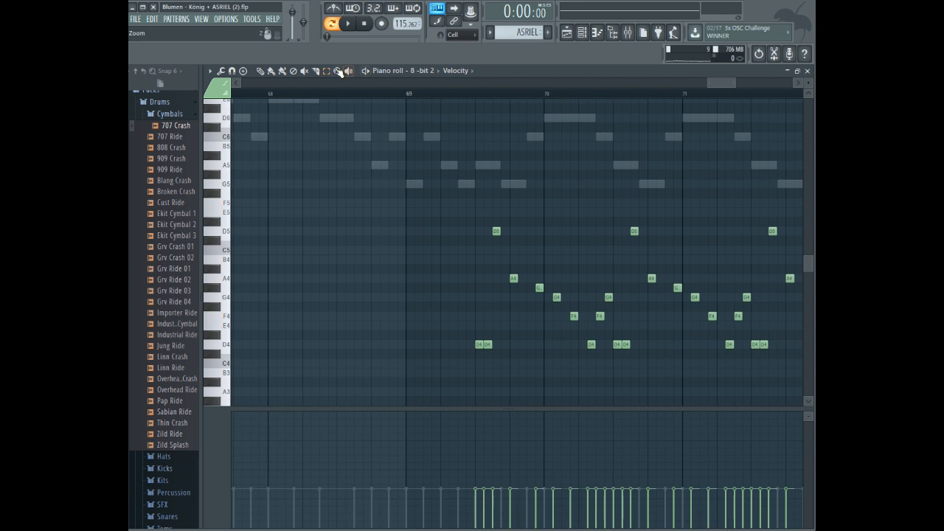
- Play back the repeated riff from bar 69 up to the middle of bar 73
left_click(447, 92)
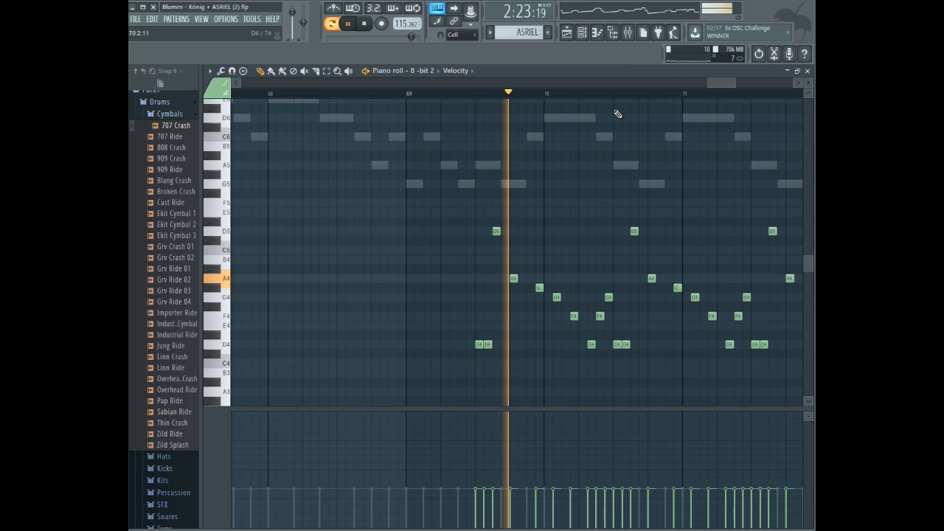
left_click_drag(729, 77, 733, 78)
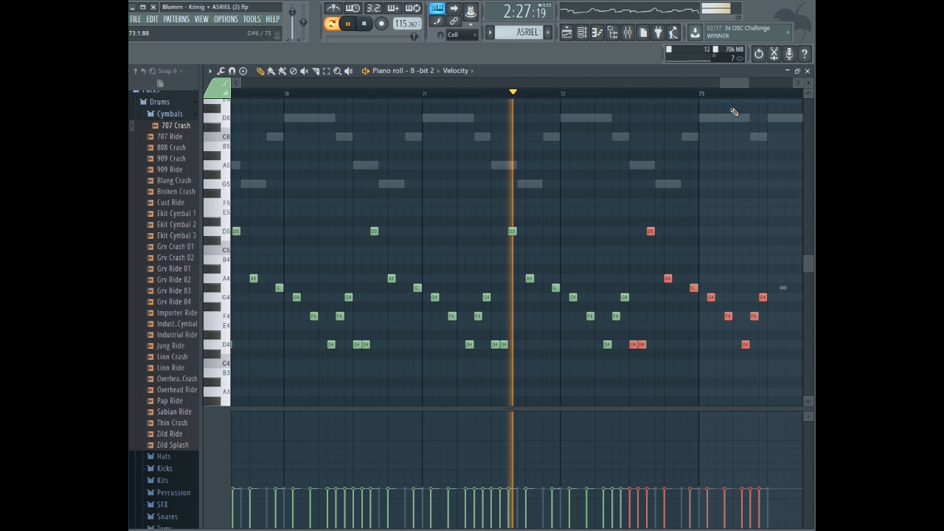
left_click_drag(741, 84, 755, 82)
key("space")
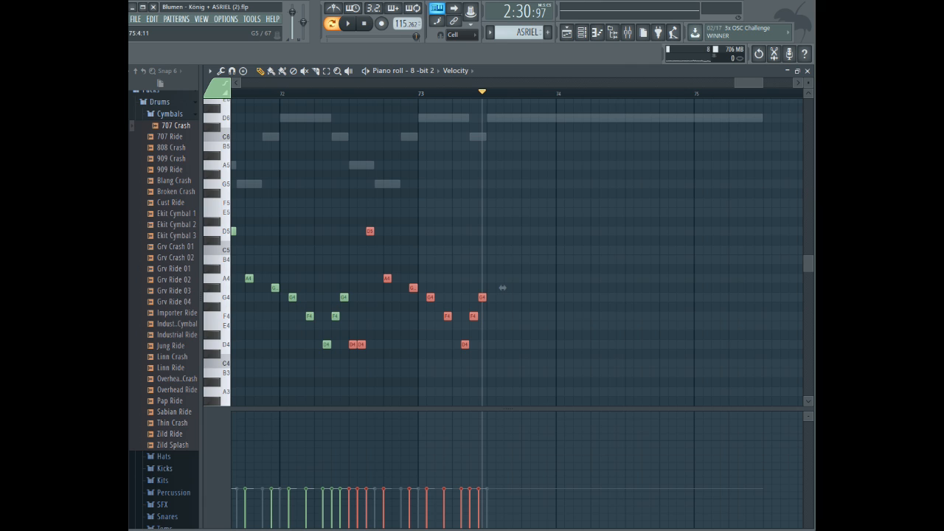
- Add quarter-beat D4, C5, E5, C5, D5, A4, F4 and A4 from bar 73's third beat, and play them
scroll(713, 177, "up", 3)
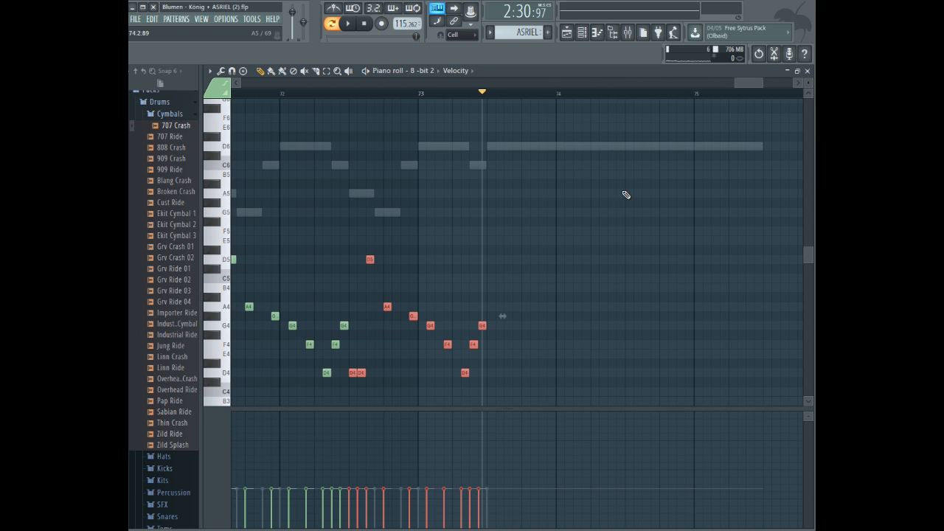
left_click(490, 278)
left_click_drag(490, 353, 490, 306)
left_click_drag(502, 263, 525, 260)
left_click(507, 242)
left_click(534, 306)
left_click_drag(544, 332, 554, 299)
left_click_drag(490, 306, 489, 374)
key("space")
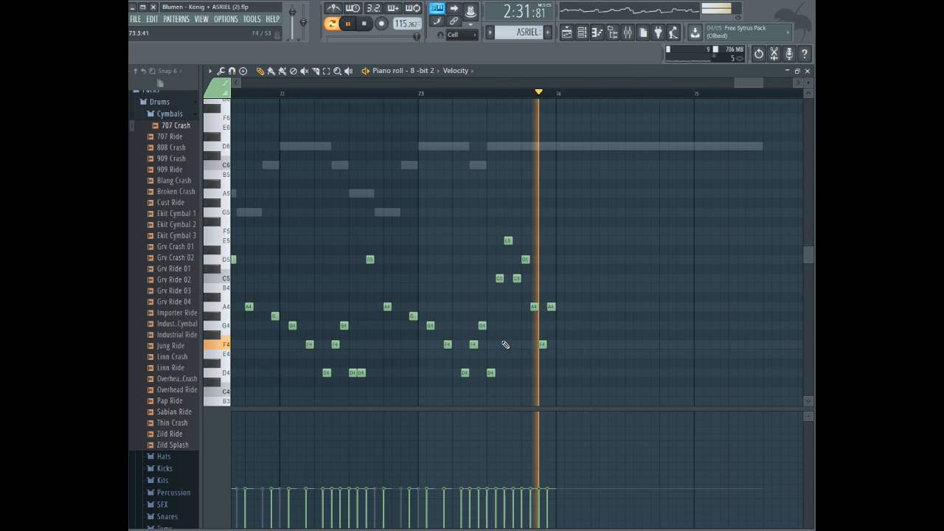
- Try F4 as the first note on bar 73's third beat, play it, and return the note to D4
key("space")
key("space")
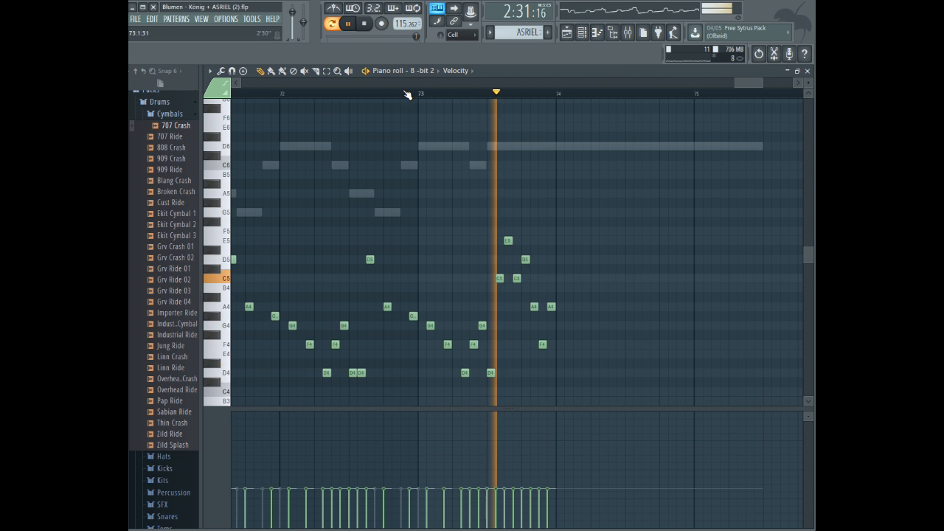
key("space")
left_click_drag(489, 373, 491, 344)
key("space")
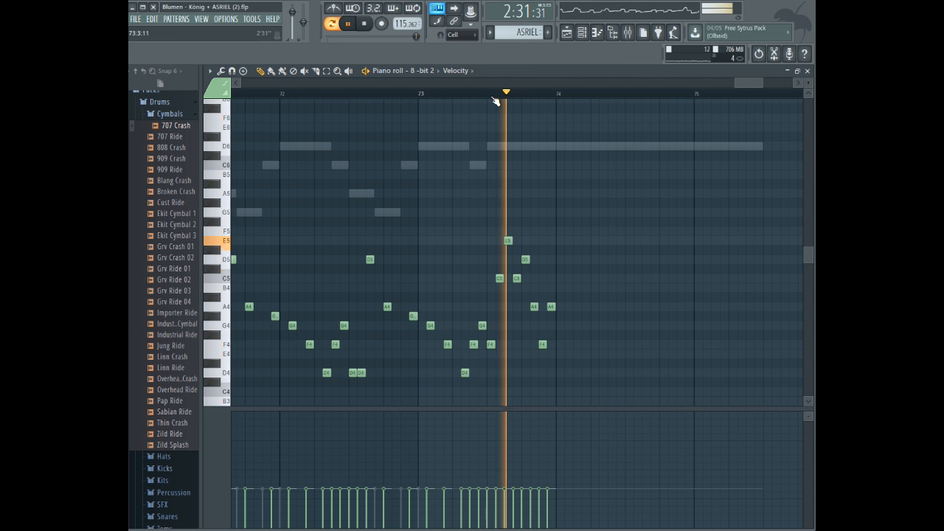
key("space")
left_click_drag(490, 344, 490, 374)
left_click(297, 91)
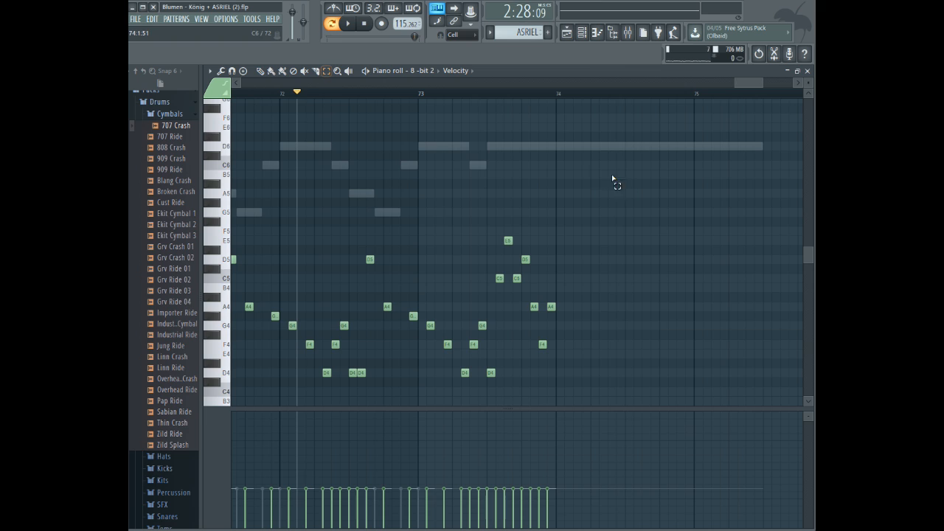
- Select the eight-note figure in the second half of bar 73 and copy it three times back to back, from bar 74 into bar 75
left_click_drag(616, 213, 549, 368)
left_click_drag(619, 199, 494, 388)
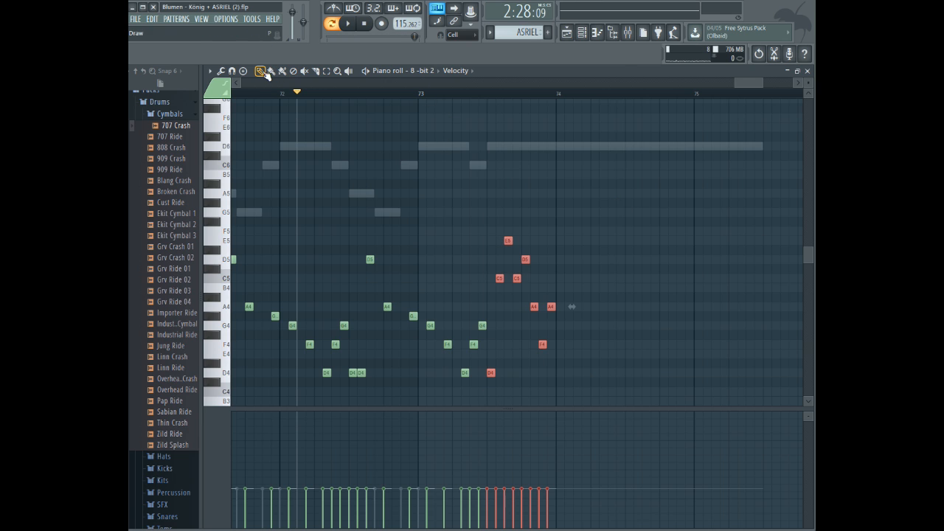
left_click_drag(551, 306, 413, 307)
left_click_drag(352, 372, 561, 371)
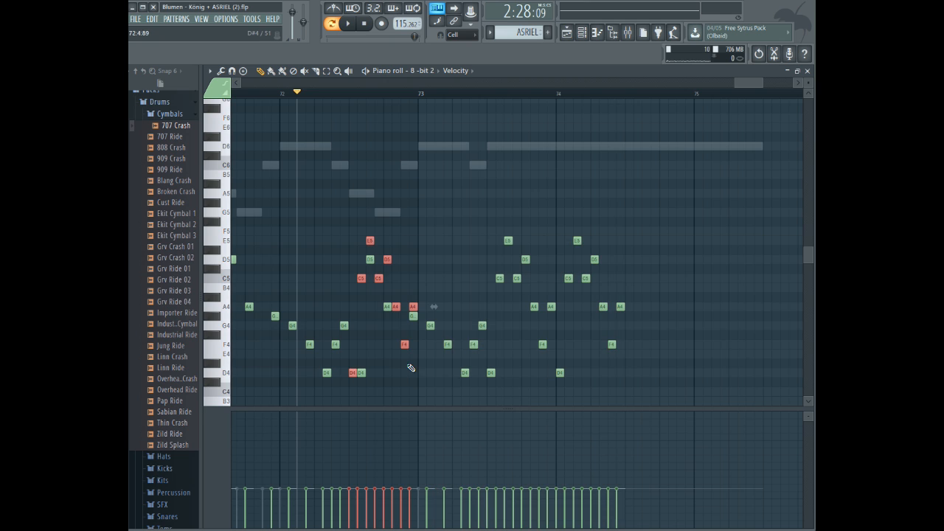
left_click_drag(352, 373, 630, 373)
left_click_drag(355, 373, 697, 368)
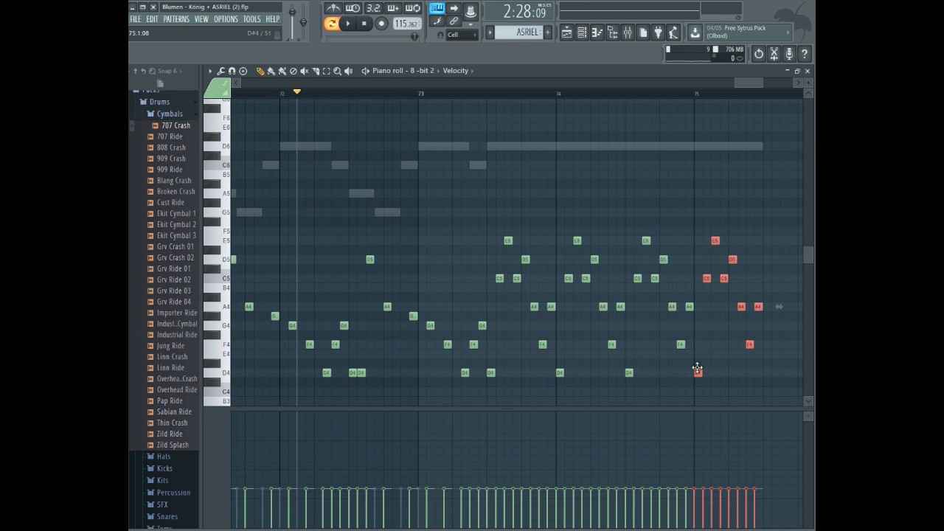
- Play back the repeated eight-note figure from bar 73 to the middle of bar 75
left_click(482, 95)
key("space")
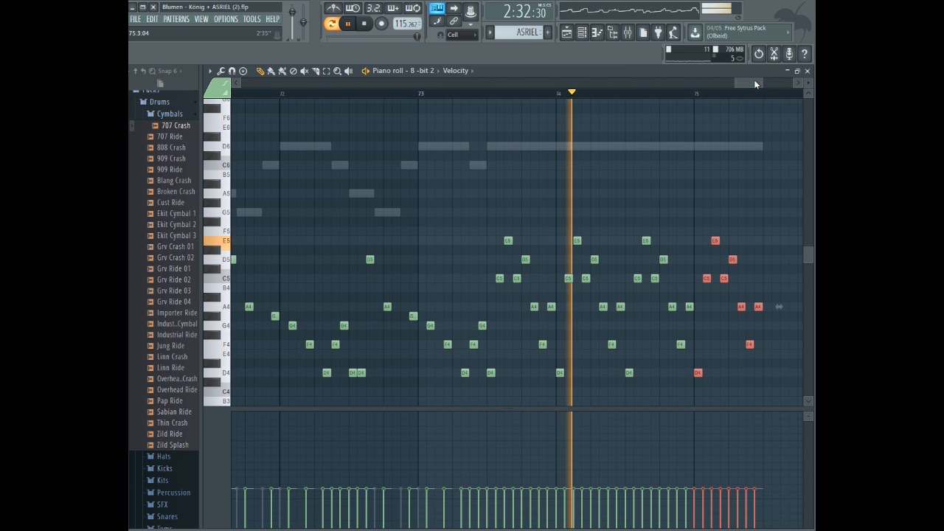
left_click_drag(754, 82, 758, 81)
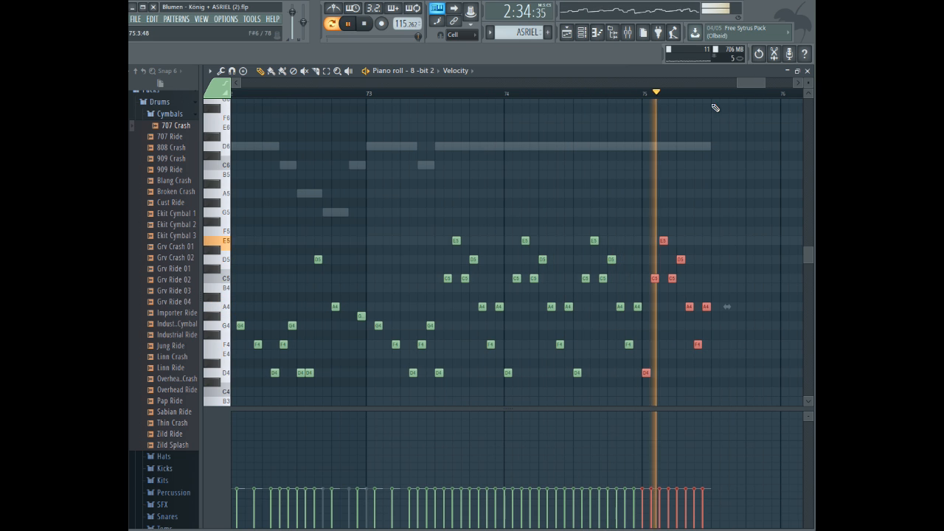
left_click(348, 23)
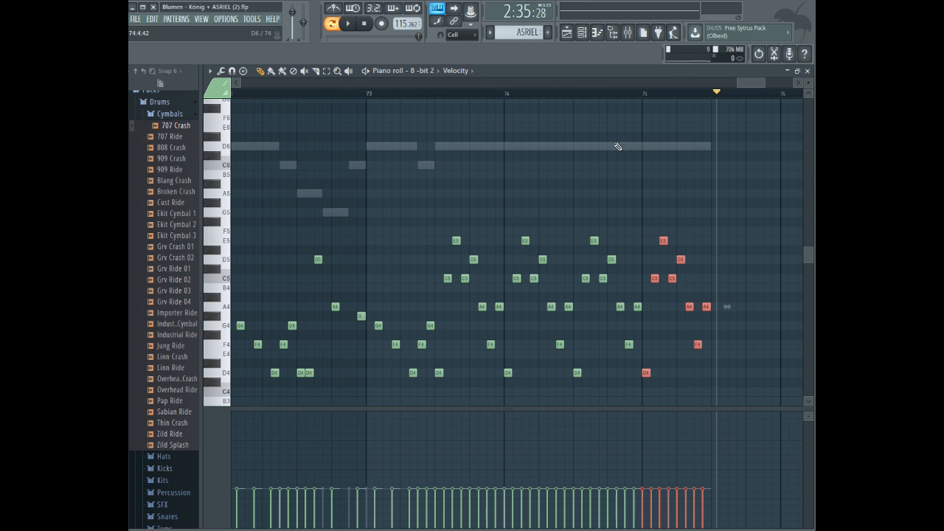
left_click(267, 95)
key("space")
left_click_drag(761, 81, 685, 83)
left_click(265, 95)
key("space")
- Switch the piano roll to Hat 1 and copy its earlier hat pattern to start on bar 61's third beat
left_click(425, 70)
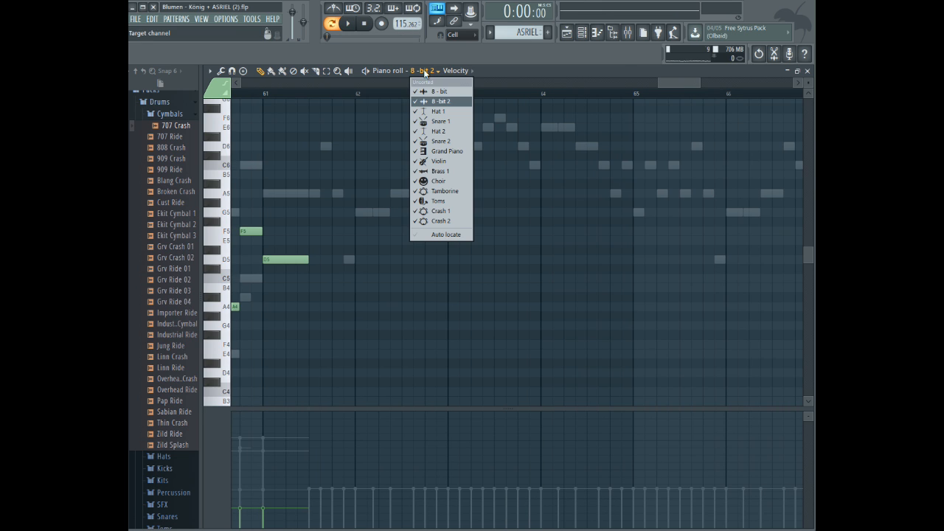
left_click(440, 111)
left_click_drag(669, 84, 408, 81)
left_click(327, 71)
left_click_drag(389, 209, 779, 236)
left_click_drag(466, 80, 679, 81)
scroll(614, 110, "up", 3)
scroll(301, 140, "up", 2)
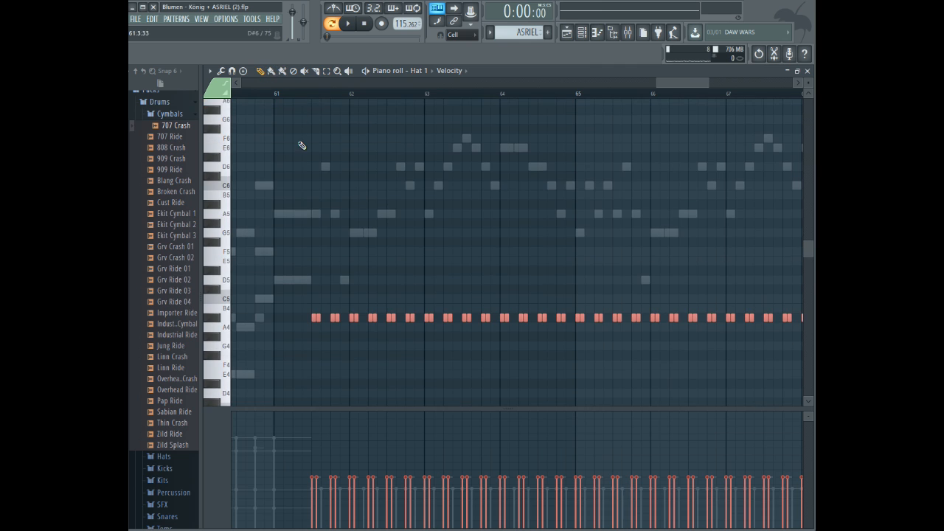
- Play the hat pattern from bar 61 and repeat it from bar 69's third beat onward
left_click_drag(270, 95, 328, 195)
left_click(316, 98)
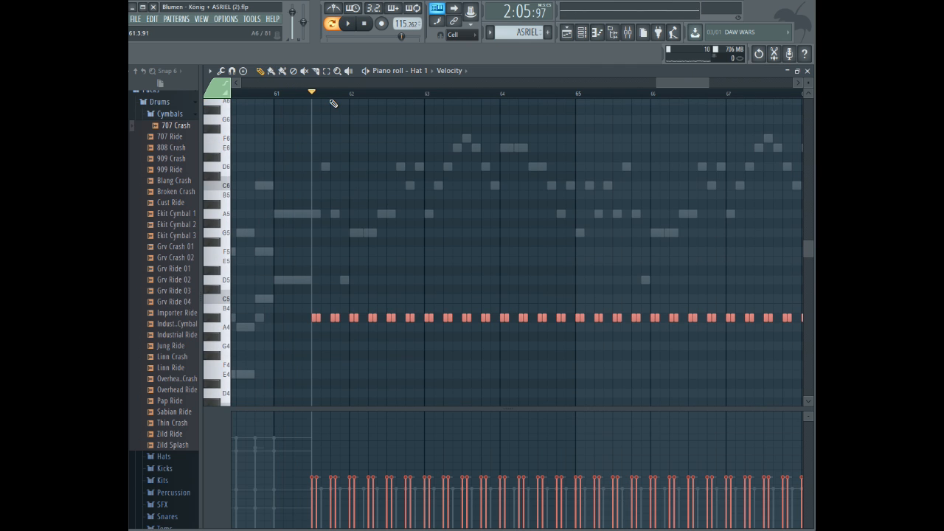
key("space")
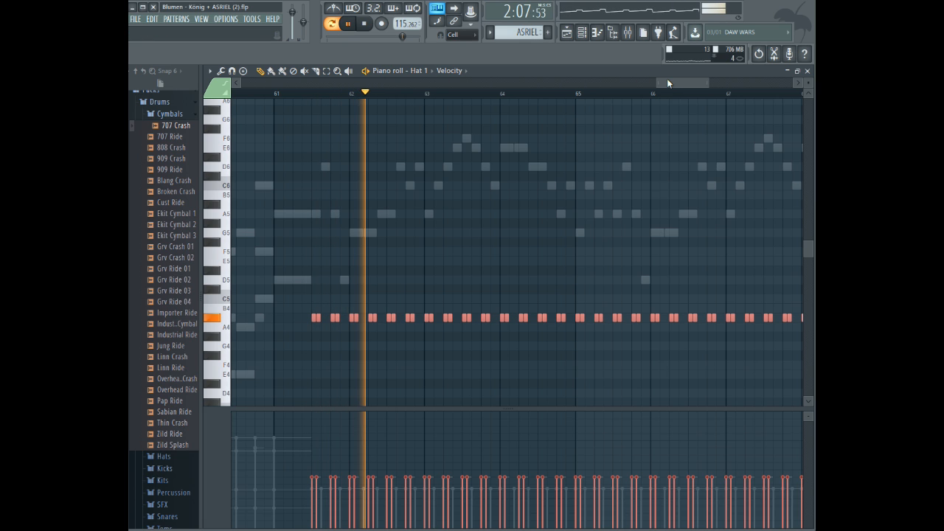
left_click_drag(666, 80, 709, 87)
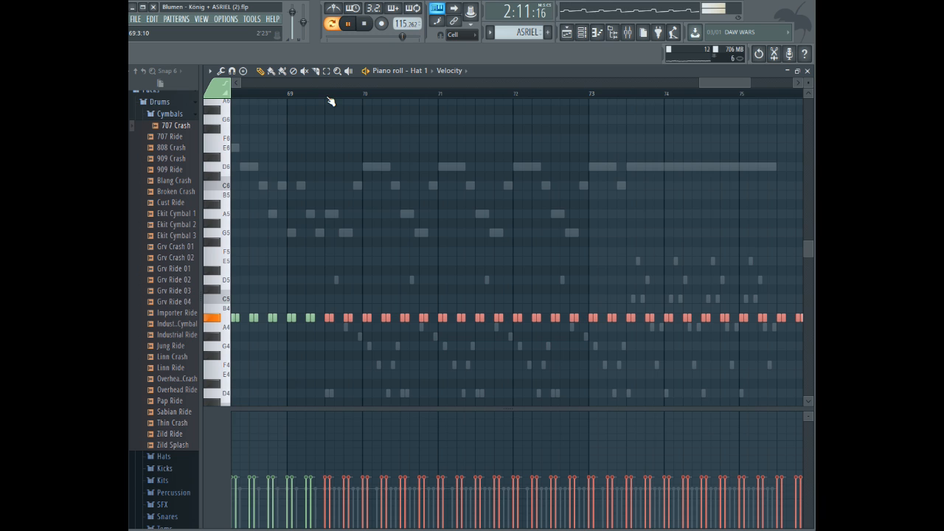
left_click(326, 94)
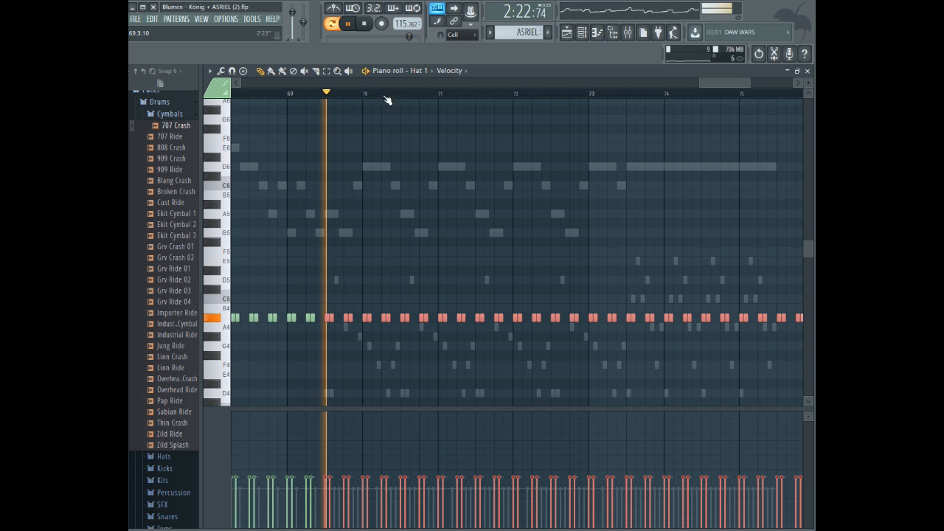
- Delete the hat notes from bar 73's third beat onward and stop playback
left_click_drag(720, 79, 736, 81)
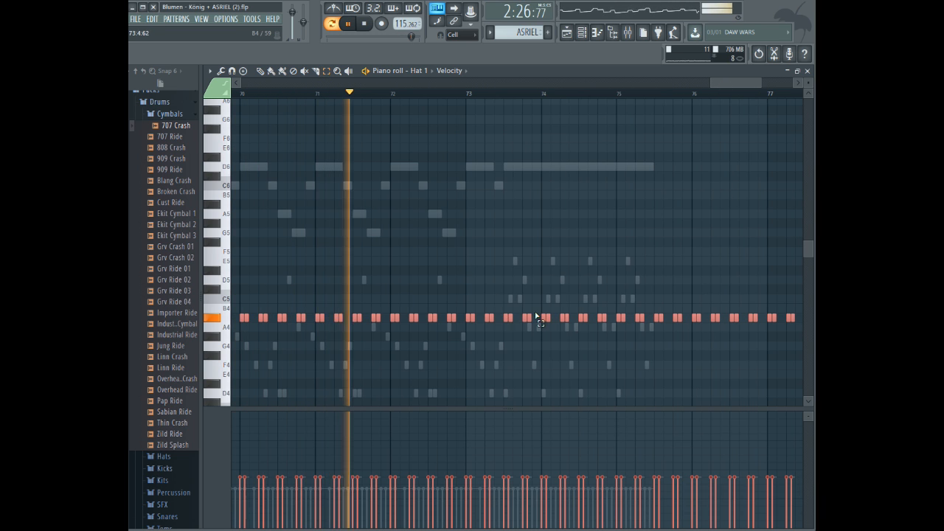
left_click_drag(511, 295, 796, 362)
key("Delete")
scroll(322, 286, "up", 3)
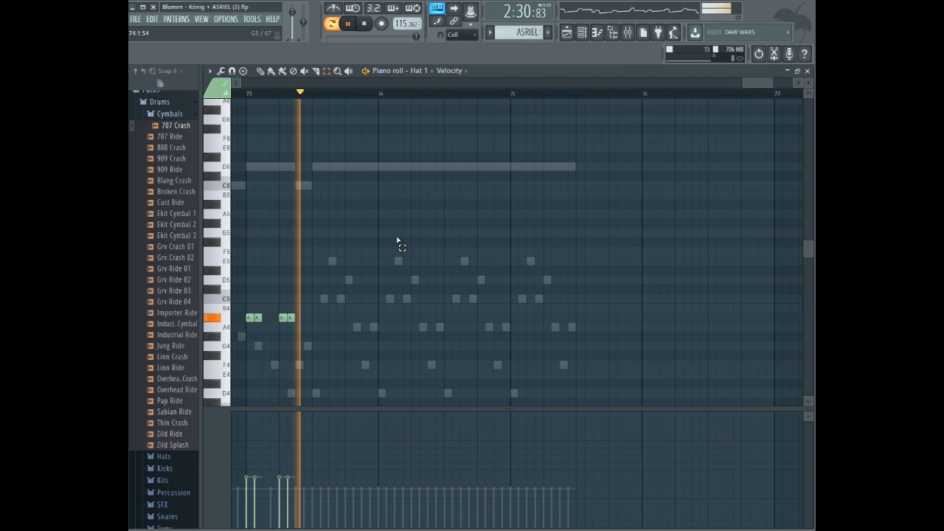
key("space")
- Switch to Snare 1 and copy the snare notes leading up to bar 45 into the section starting at bar 61's third beat
left_click_drag(750, 85, 568, 86)
left_click(418, 71)
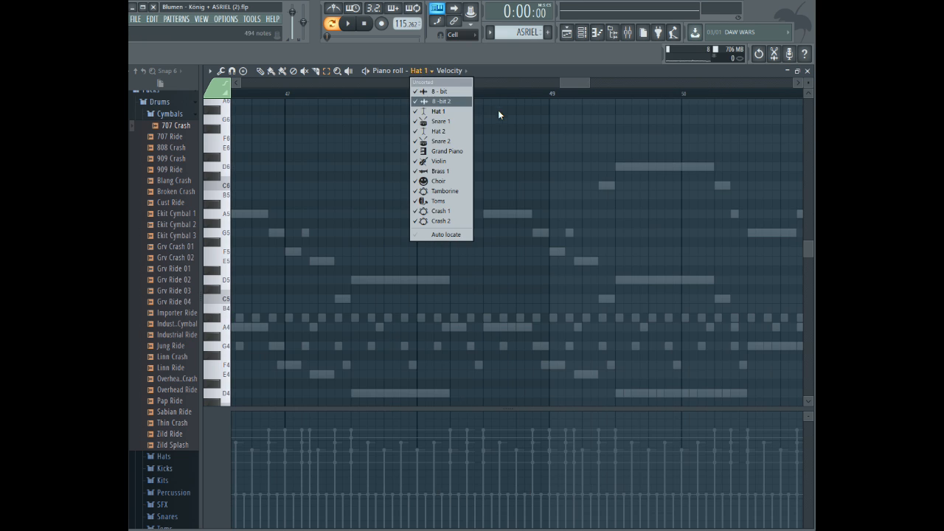
left_click(441, 121)
left_click_drag(596, 83, 612, 84)
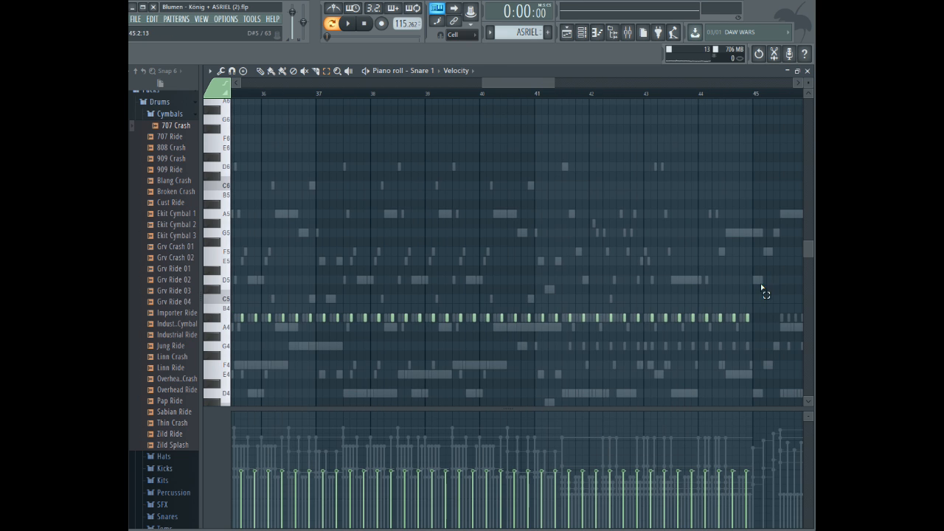
left_click_drag(767, 267, 388, 376)
mouse_move(516, 84)
left_mouse_down()
mouse_move(744, 94)
mouse_move(698, 97)
left_mouse_up()
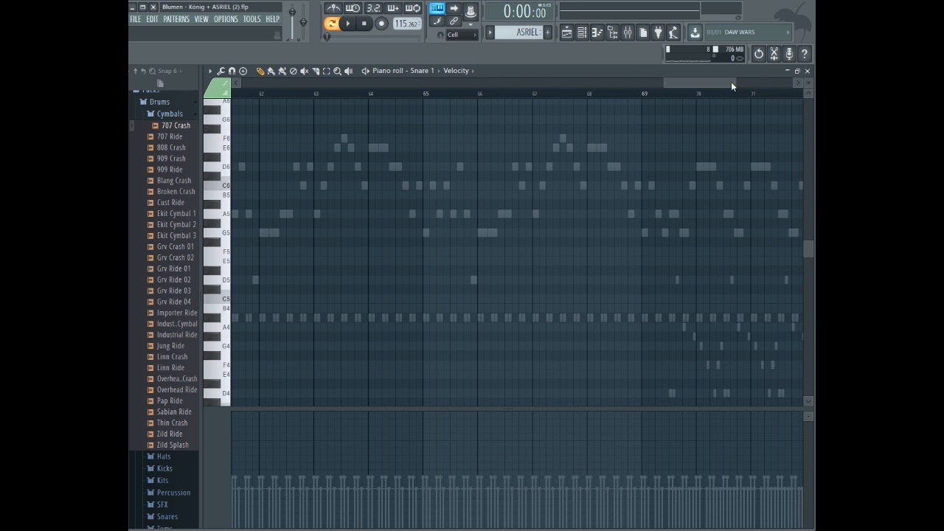
left_click_drag(734, 81, 705, 73)
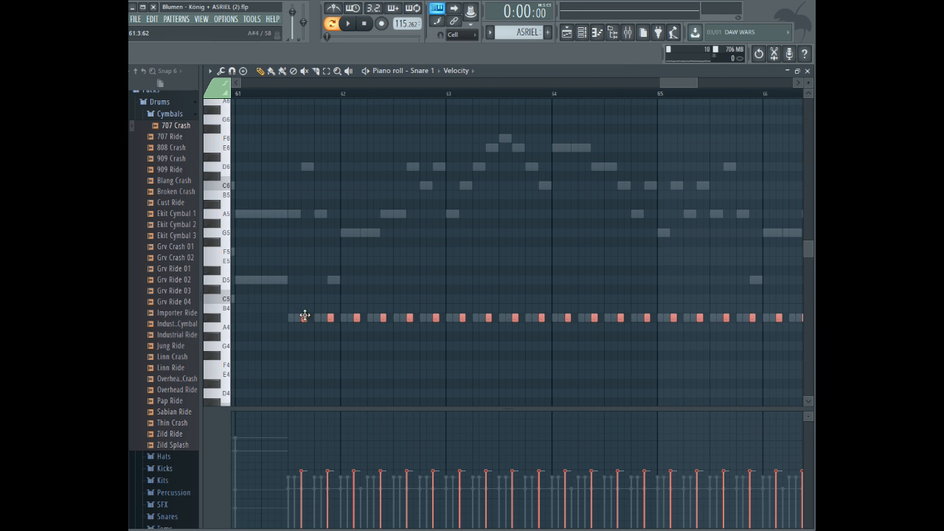
- Play the snare part, extend it to the middle of bar 73, and delete the snare notes beyond that point
left_click(291, 94)
key("space")
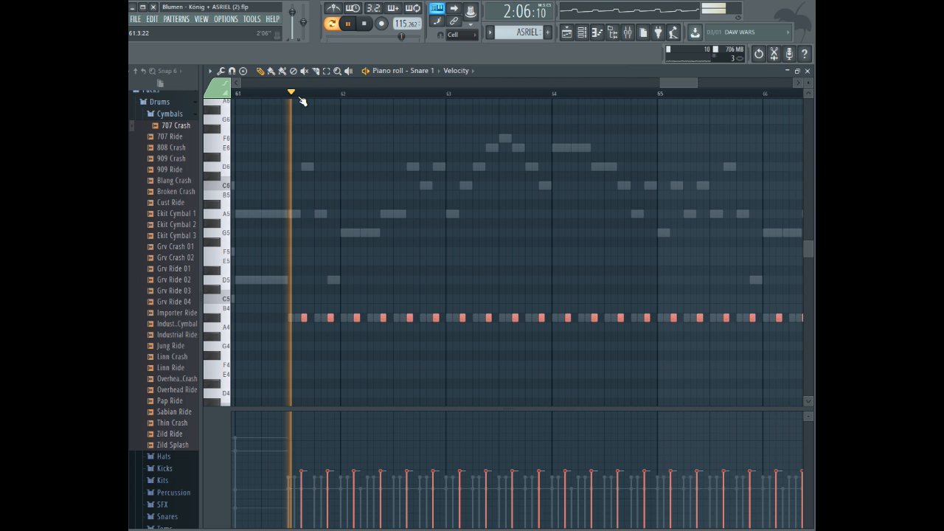
left_click_drag(676, 84, 761, 81)
right_click(387, 318)
left_click_drag(426, 320, 520, 319)
- Return to Hat 1, add two pairs and a single quarter-beat A#4 from bar 73's third beat, and play them
left_click(423, 71)
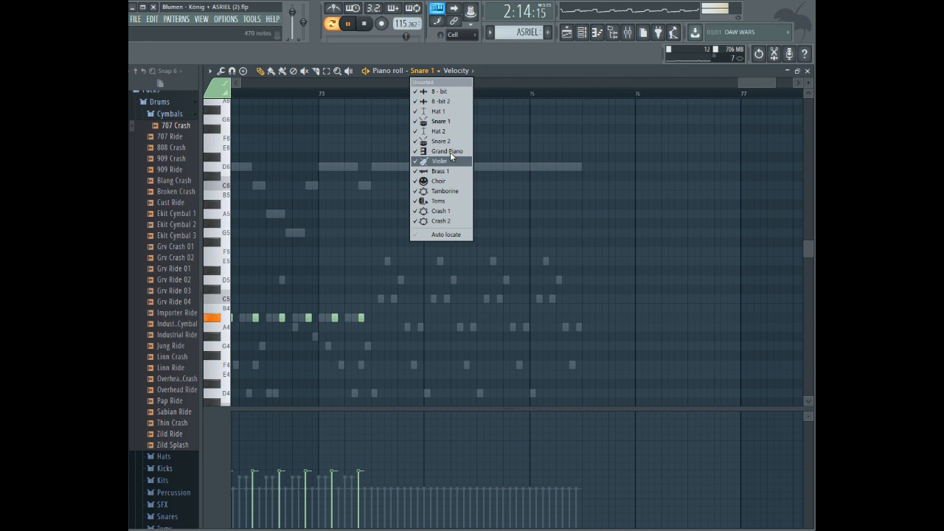
left_click(438, 111)
key("space")
scroll(391, 294, "down", 1)
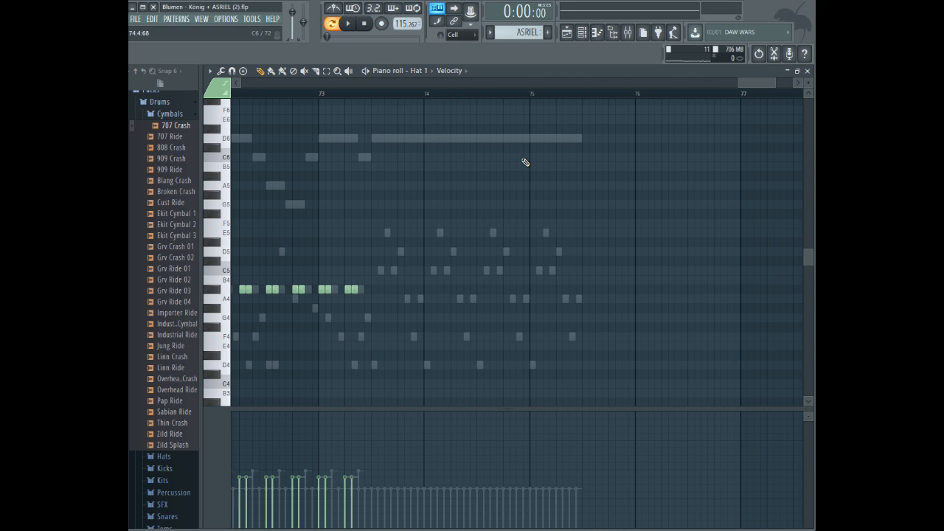
left_click_drag(776, 82, 763, 82)
left_click(448, 291)
left_click(458, 290)
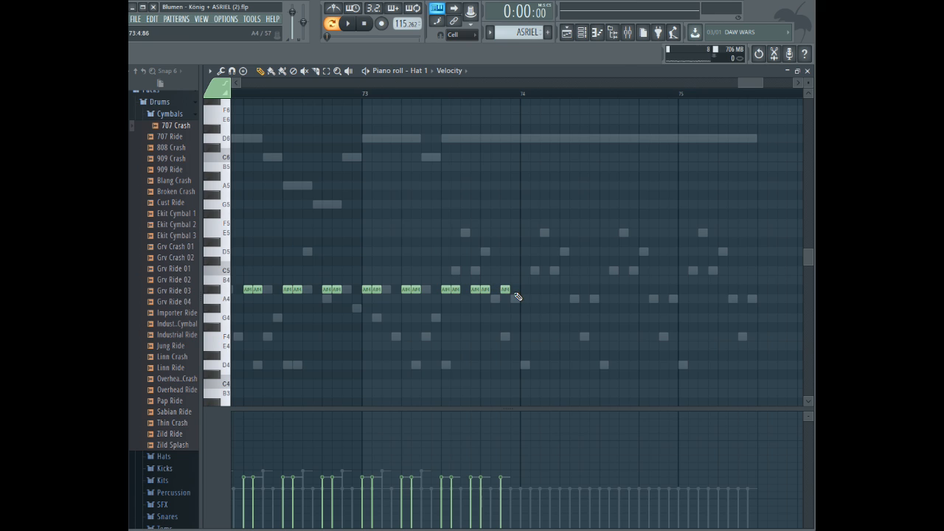
left_click(441, 93)
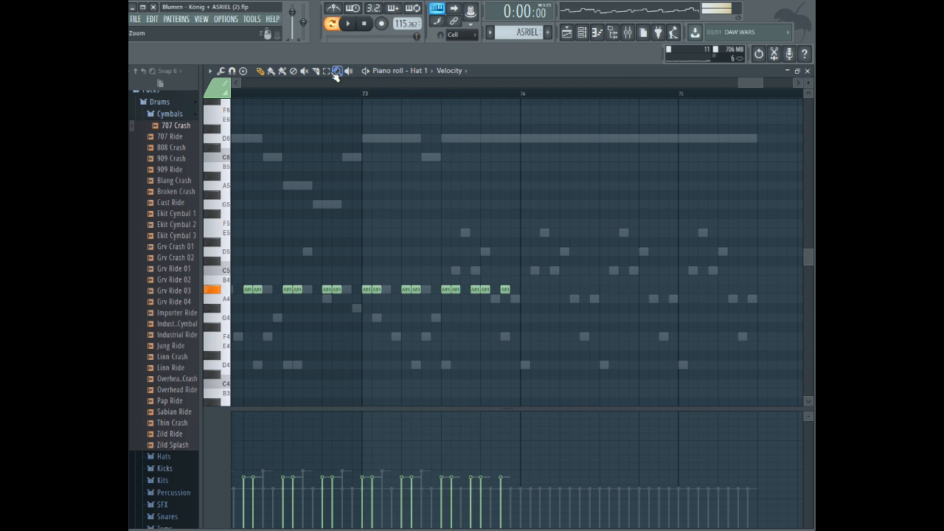
- Select the five new hat notes in bar 73 and copy them to the start of bar 74
left_click(327, 70)
left_click_drag(560, 237, 441, 329)
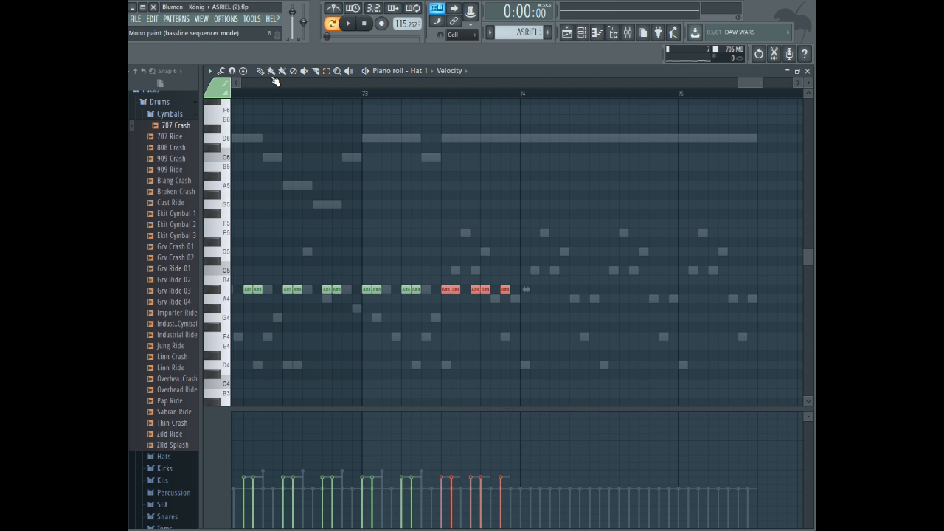
left_click_drag(416, 289, 528, 290)
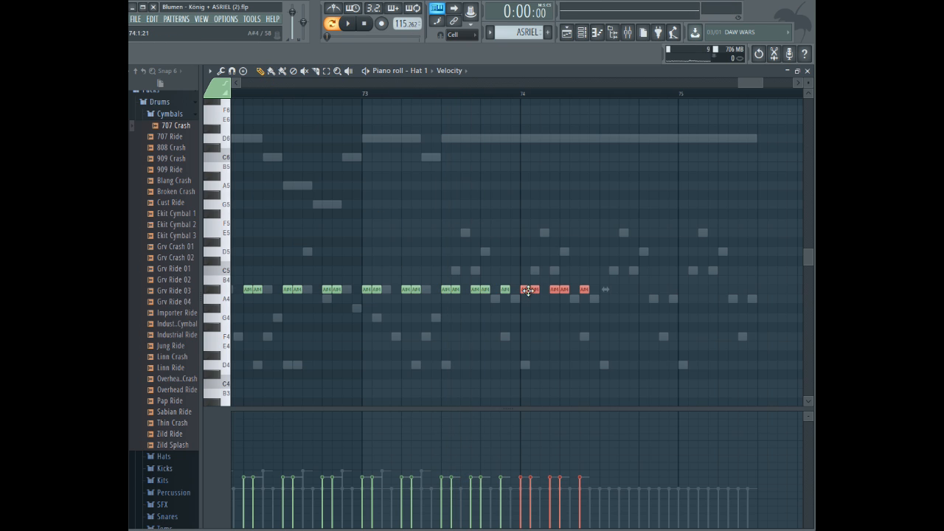
- Select the Hat 1 notes from bar 73's third beat through bar 74's second beat and copy them to start at bar 74's third beat
key("ctrl+a")
left_click_drag(603, 211, 432, 344)
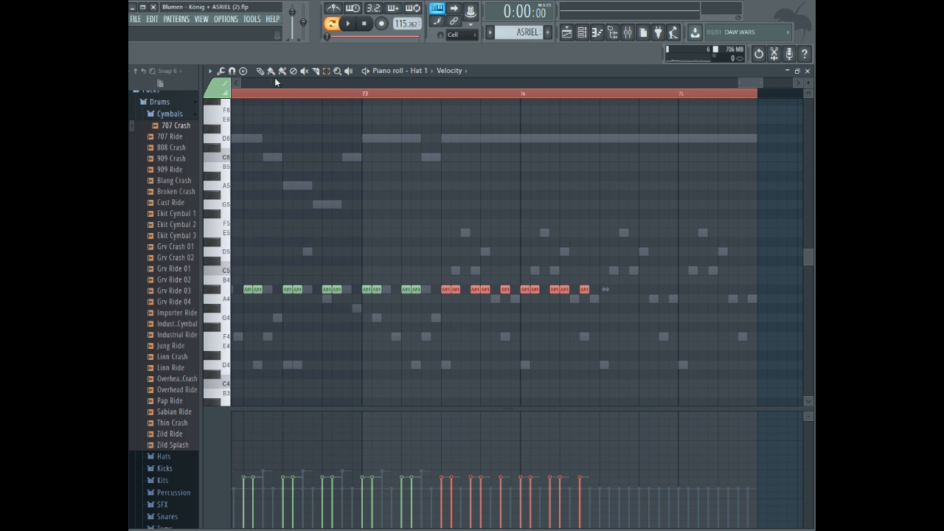
left_click_drag(446, 290, 646, 290, "shift")
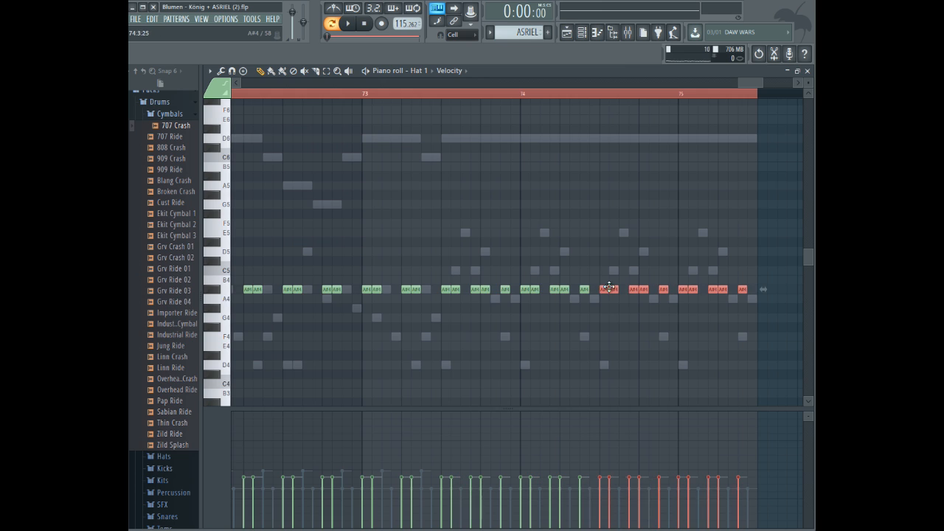
- Switch to Snare 1 and add quarter-beat A#4 notes from bar 73's third beat to bar 74's second beat, filling the hat gaps
left_click(420, 70)
left_click(441, 121)
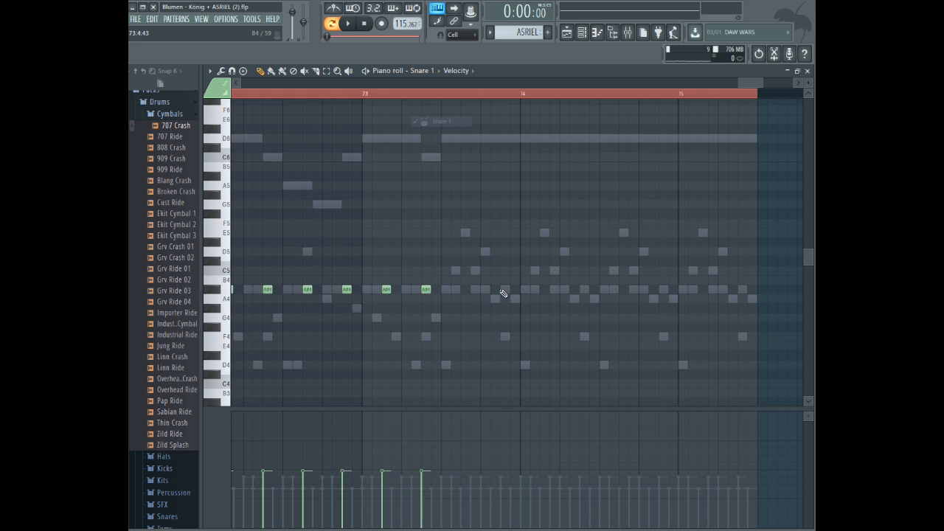
left_click(495, 290)
left_click(515, 289)
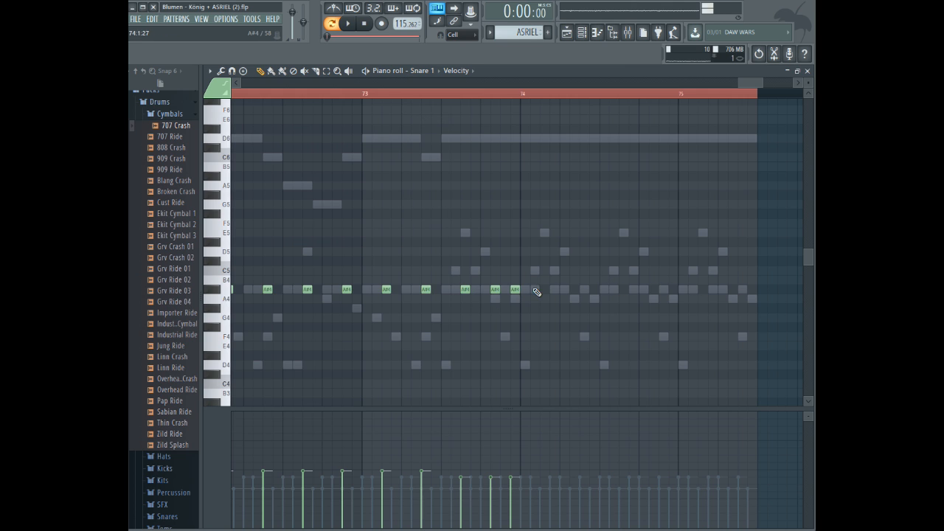
left_click(574, 282)
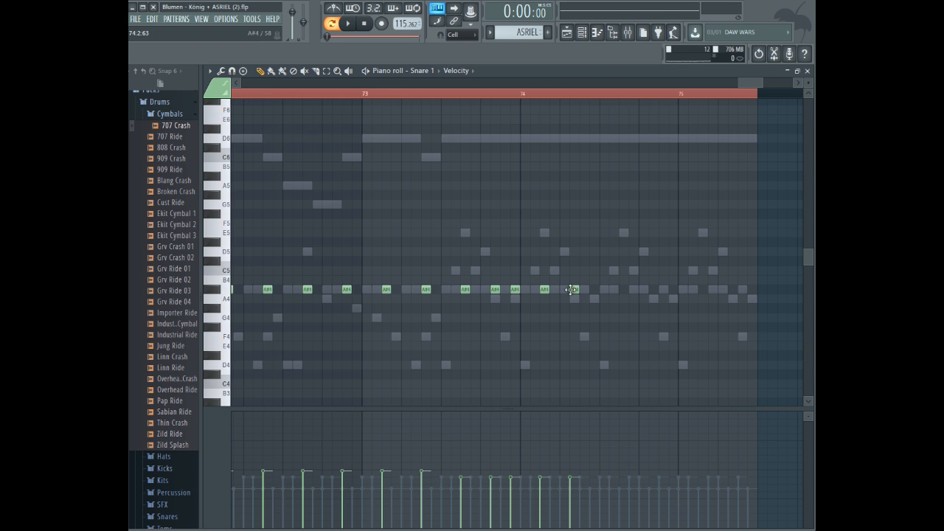
- Replace the new snare notes with ones at the earlier snare notes' velocity and continue the pattern through bar 74 into bar 75
left_click(420, 289)
right_click(416, 289)
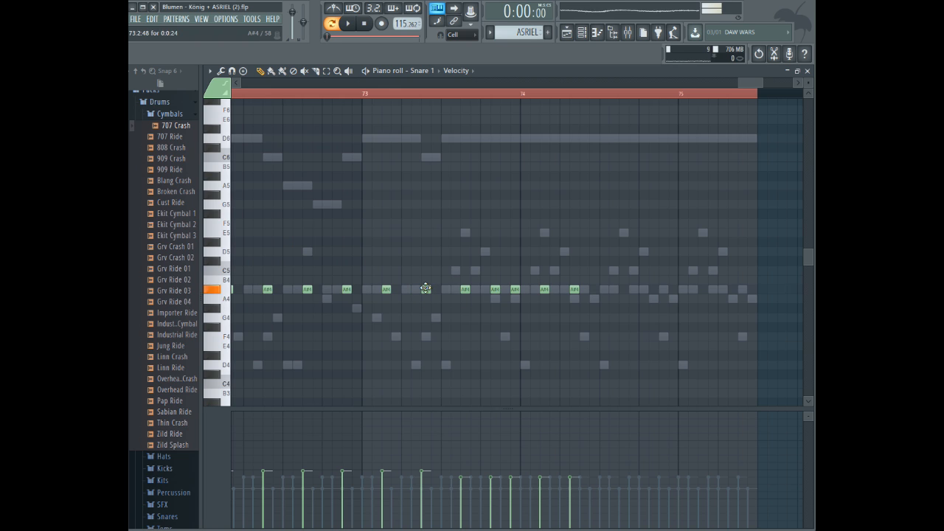
right_click(464, 289)
left_click(474, 289)
right_click(498, 290)
left_click_drag(484, 291, 466, 289)
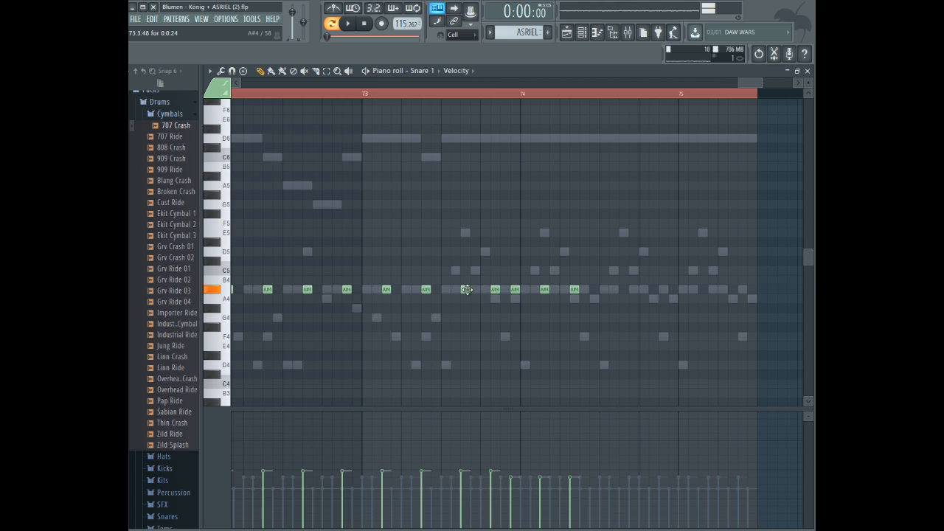
left_click(544, 290)
left_click(595, 290)
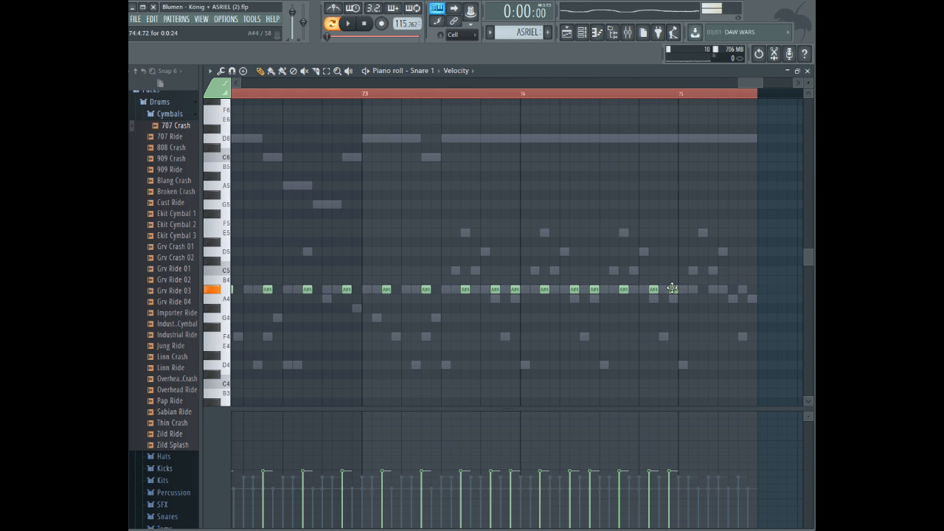
- Play the snares from bar 73's third beat, add a final A#4 at the end of bar 75's second beat, and replay the ending
left_click(434, 94)
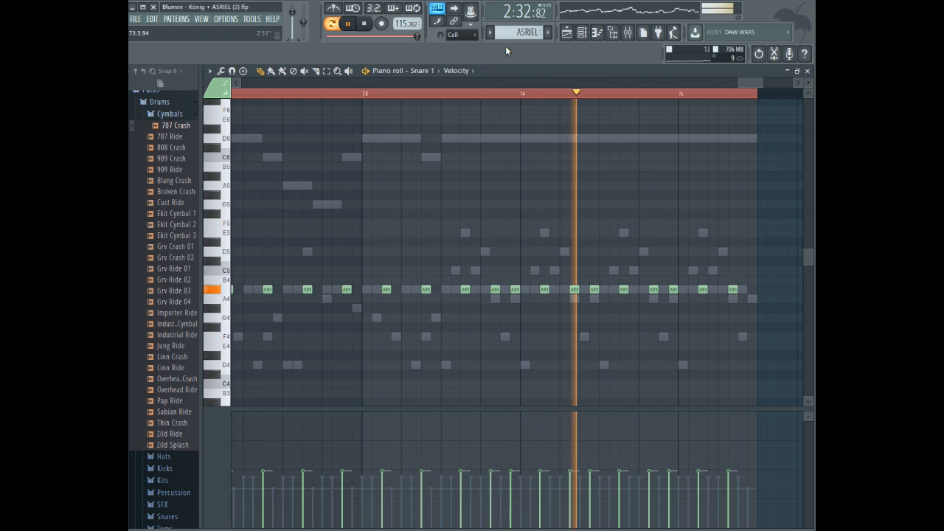
left_click(359, 25)
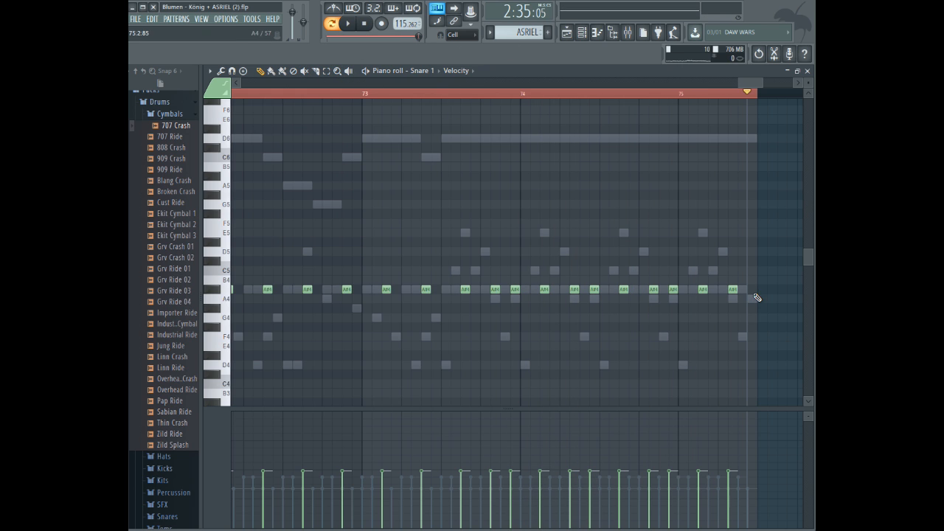
left_click(259, 70)
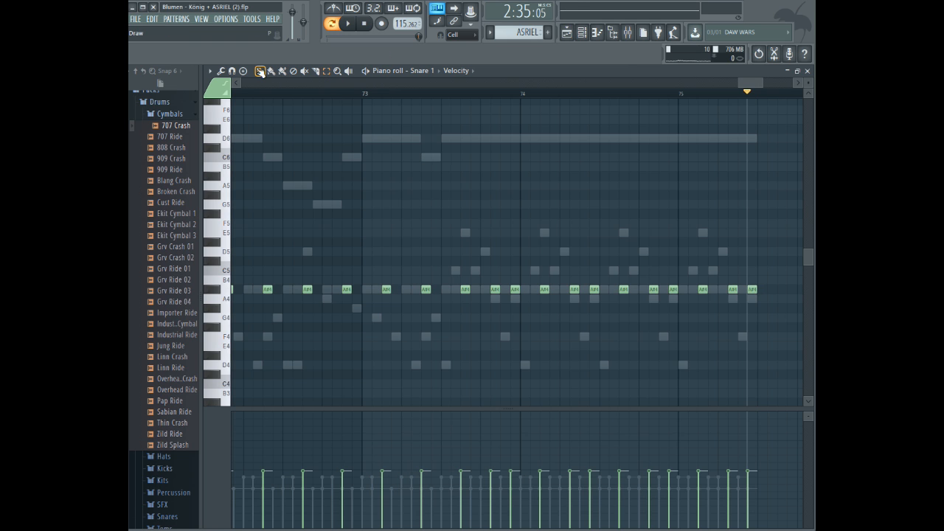
left_click(666, 98)
key("space")
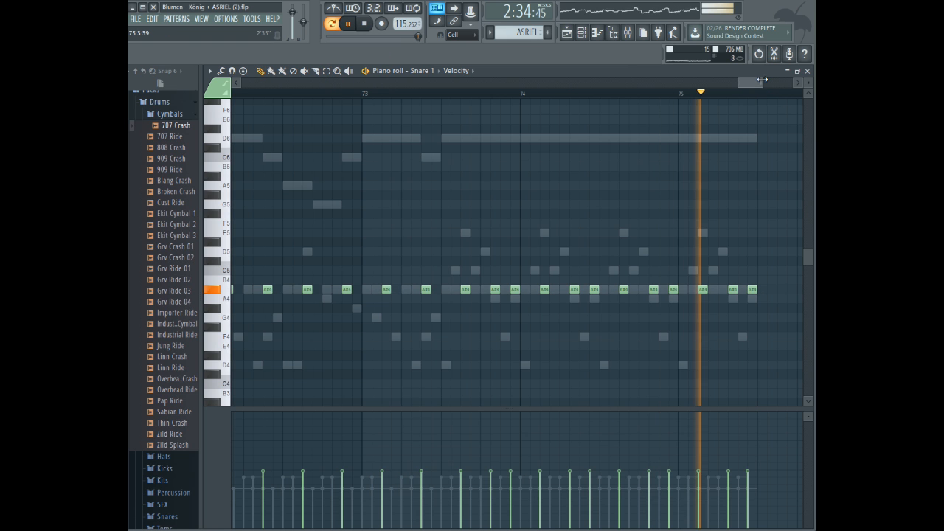
- Play the passage leading into the drum entry at bar 61's third beat
left_click_drag(751, 81, 668, 82)
left_click(273, 91)
left_click(239, 91)
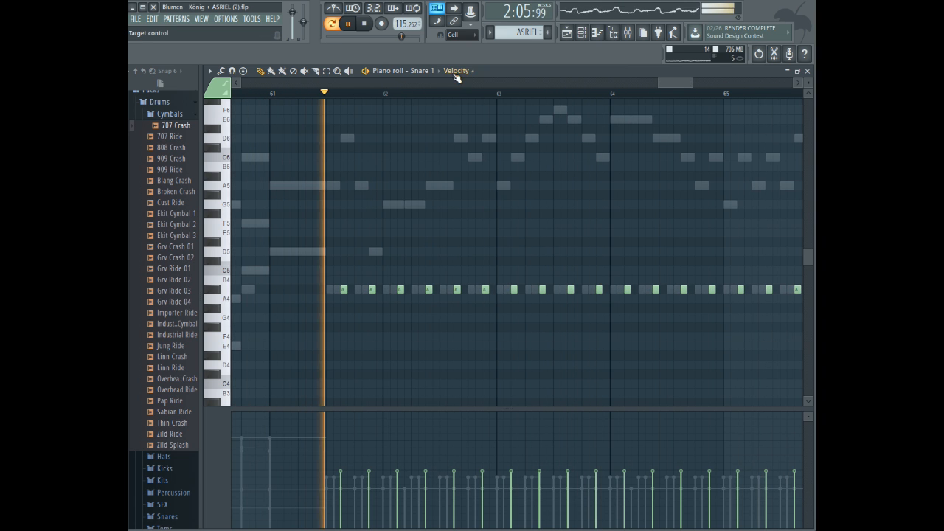
key("space")
- Switch to Crash 2, add a one-bar A#4 crash at bar 61's third beat, and play the lead-in
left_click(427, 70)
left_click(441, 211)
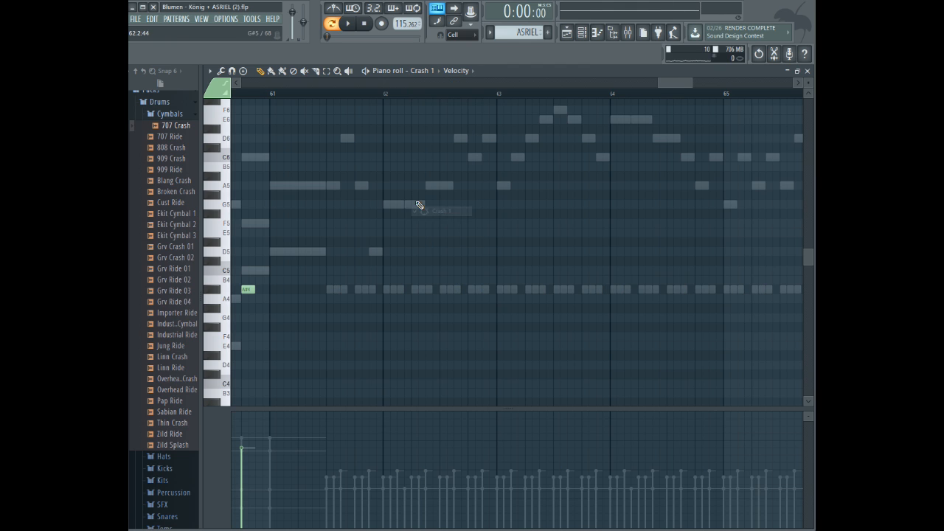
left_click(424, 71)
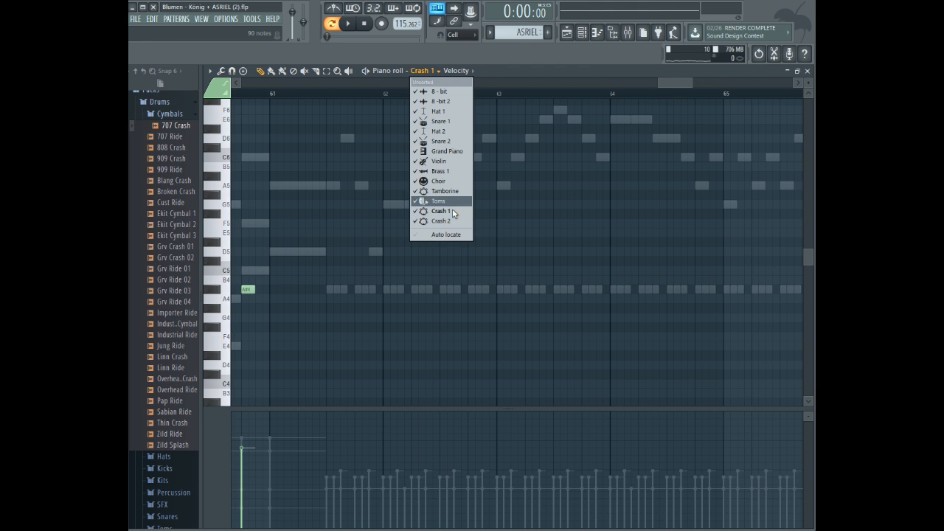
left_click(440, 221)
mouse_move(666, 82)
left_mouse_down()
mouse_move(519, 82)
mouse_move(675, 79)
left_mouse_up()
left_click(544, 290)
left_click(496, 94)
key("space")
left_click(406, 93)
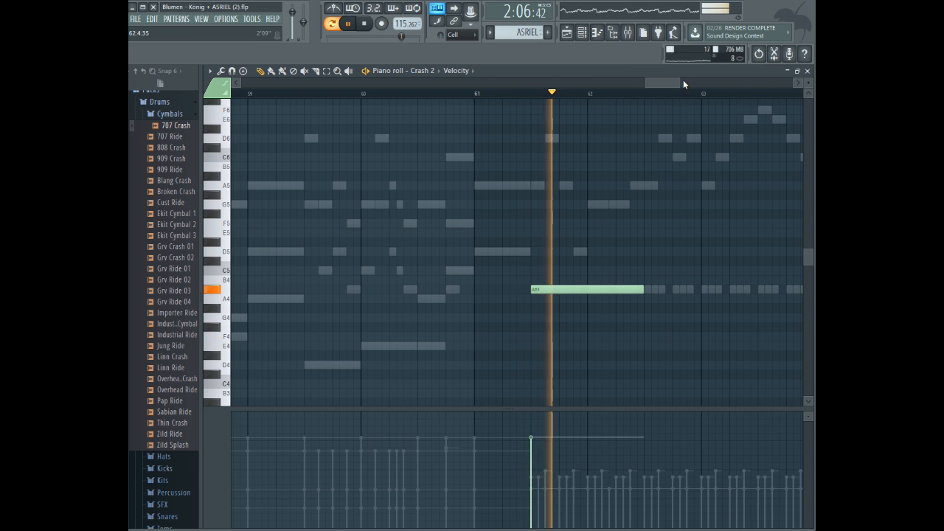
- Switch to 8 -bit 2 and copy the opening riff notes from bar 1's third beat to the start of bar 3
left_click_drag(679, 82, 690, 82)
left_click(431, 71)
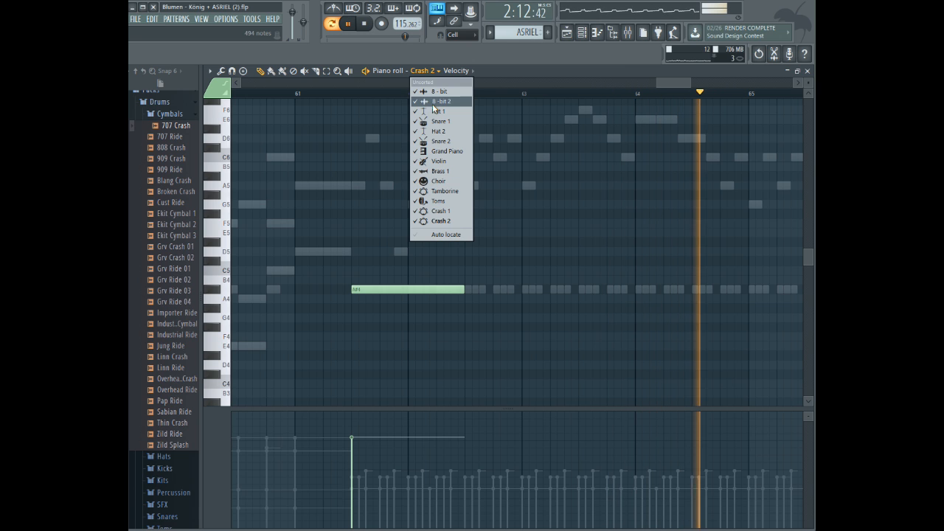
left_click(435, 102)
key("space")
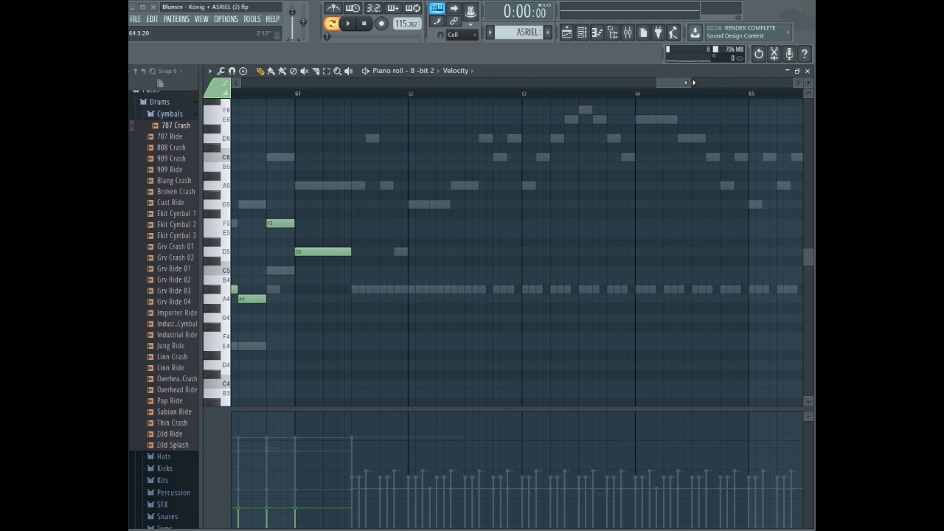
left_click_drag(690, 82, 253, 50)
scroll(280, 147, "down", 3)
left_click_drag(264, 172, 542, 365)
left_click_drag(256, 82, 677, 101)
scroll(641, 141, "up", 4)
left_click(264, 82)
left_click(261, 71)
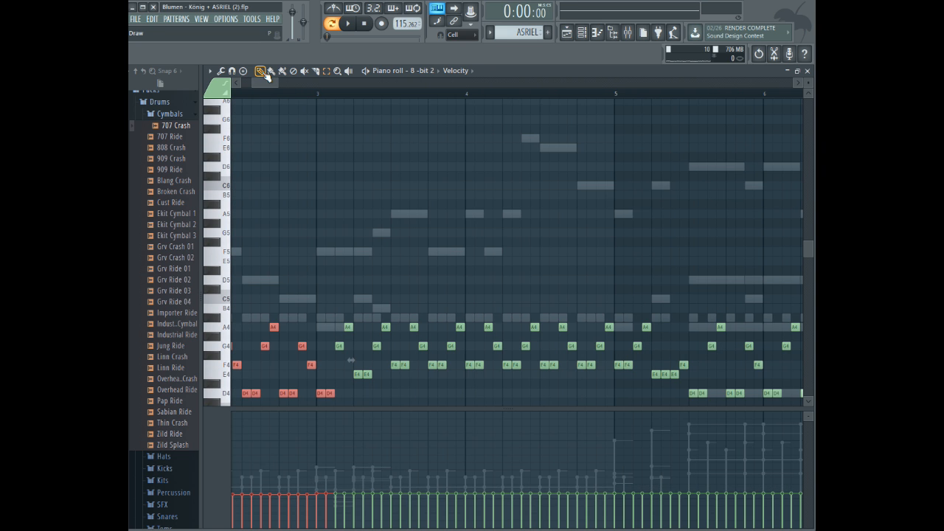
- Paste the copied riff, move it to start at bar 61's third beat, and play it
mouse_move(259, 82)
left_mouse_down()
mouse_move(755, 98)
mouse_move(674, 93)
left_mouse_up()
left_click(310, 93)
key("space")
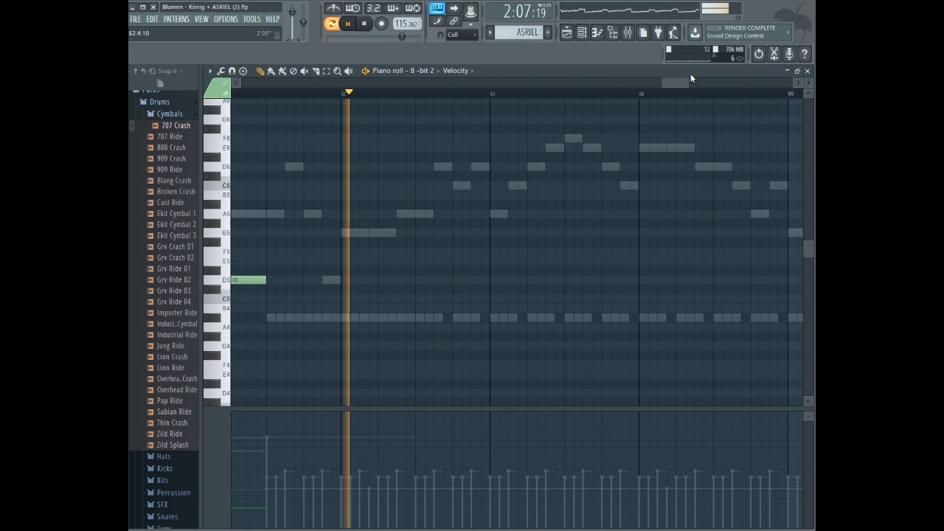
left_click_drag(688, 83, 692, 83)
key("space")
key("ctrl+v")
scroll(376, 224, "down", 1)
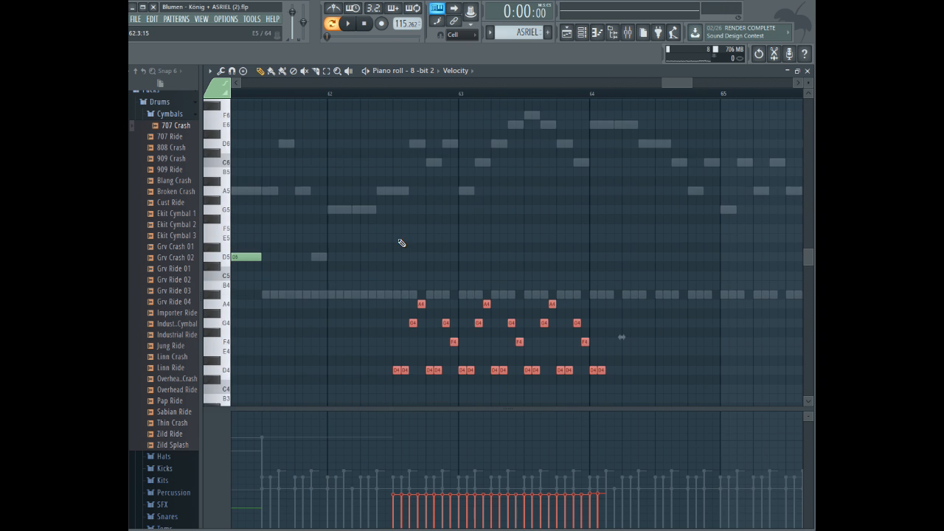
left_click_drag(402, 364, 268, 356)
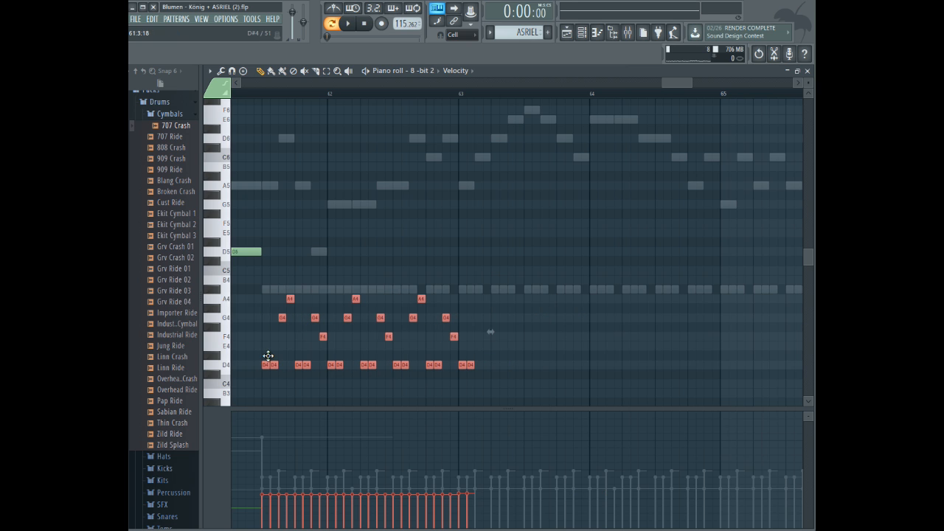
left_click(244, 93)
key("space")
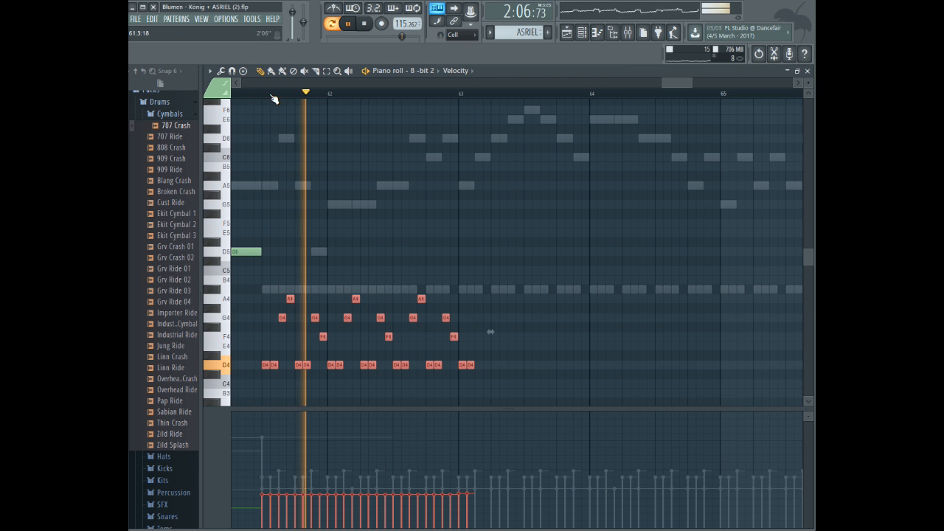
left_click_drag(667, 80, 680, 83)
key("space")
- Copy the riff from bar 3's first G4 to bar 5's first A4, paste it directly after bar 63's opening D4 pair, and play it
left_click(308, 316)
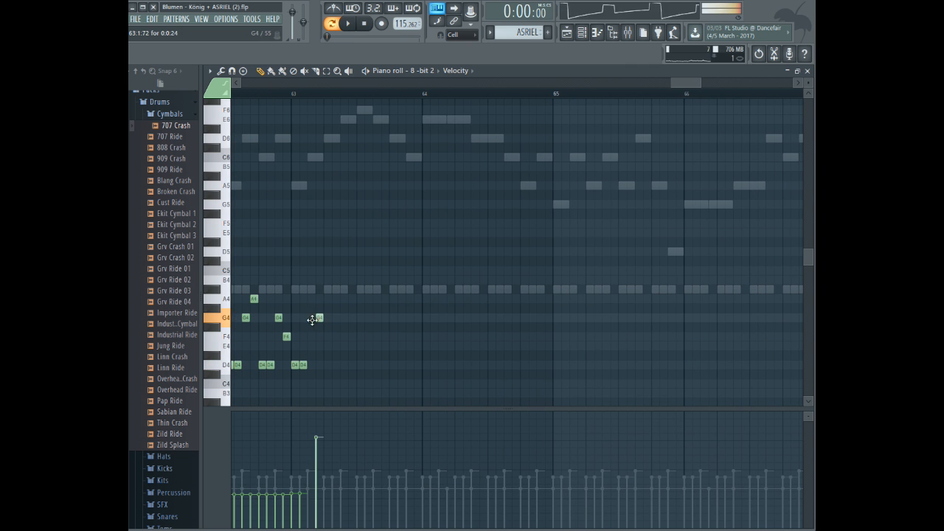
left_click_drag(679, 85, 200, 63)
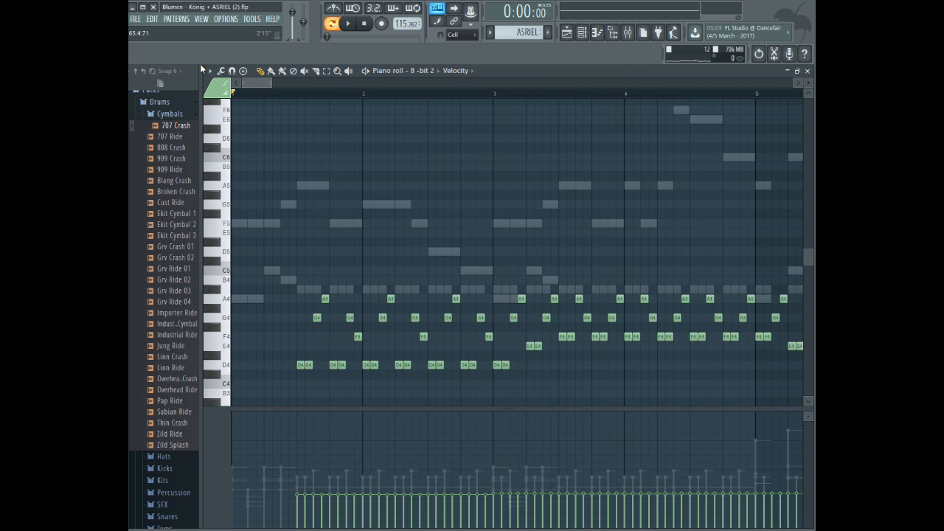
left_click_drag(389, 310, 646, 391)
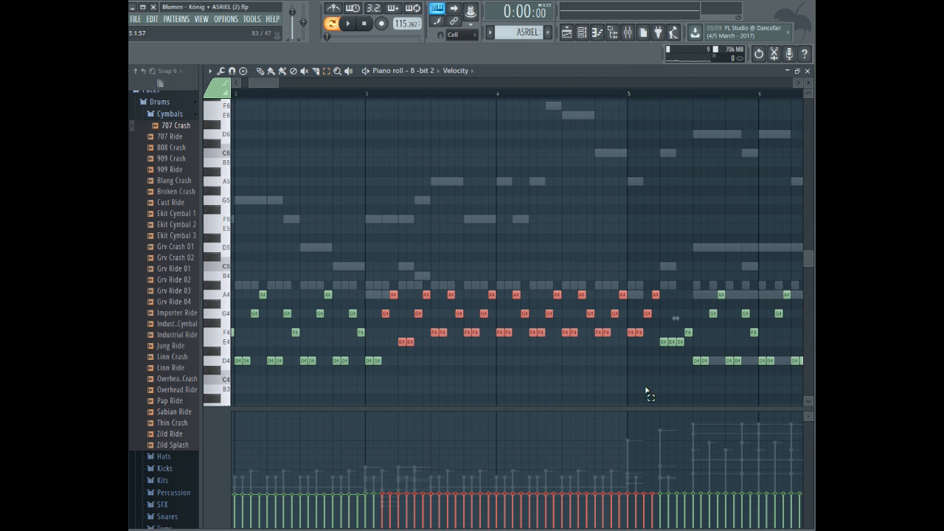
left_click_drag(266, 83, 685, 133)
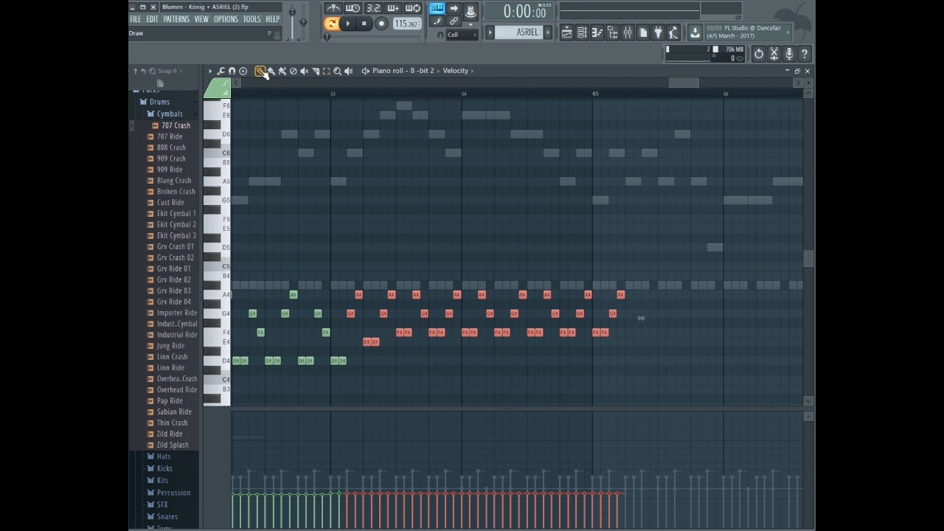
left_click_drag(686, 85, 676, 84)
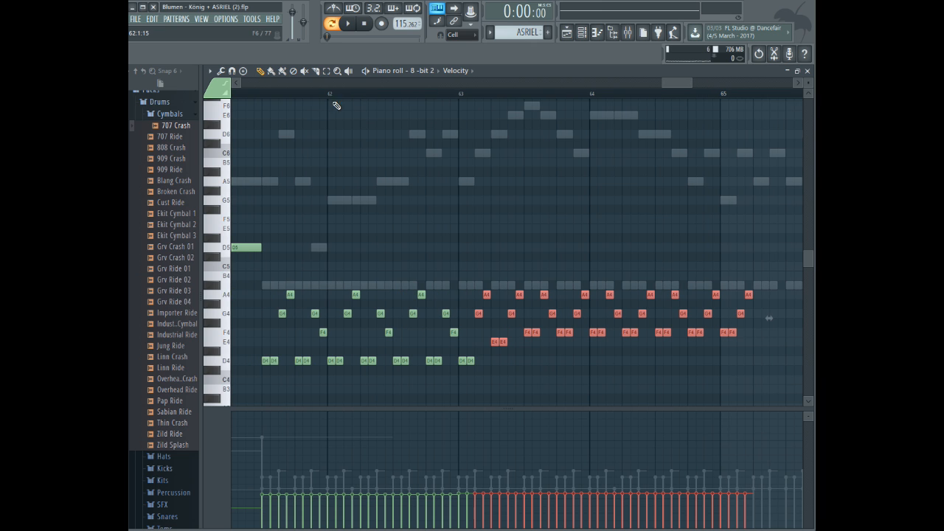
left_click(270, 98)
key("space")
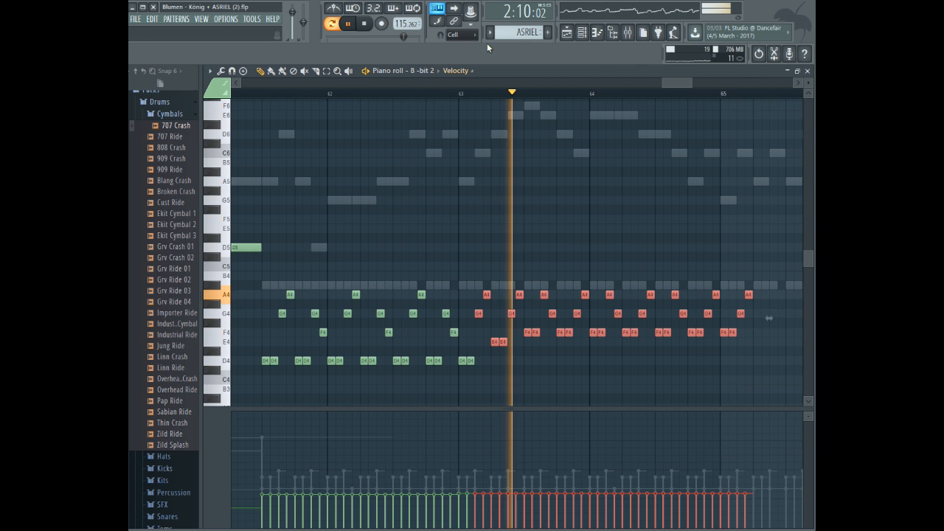
- Fill bar 65's second beat with three quarter-beat E4 notes and one F4, and play the riff from bar 64
left_click_drag(669, 84, 682, 84)
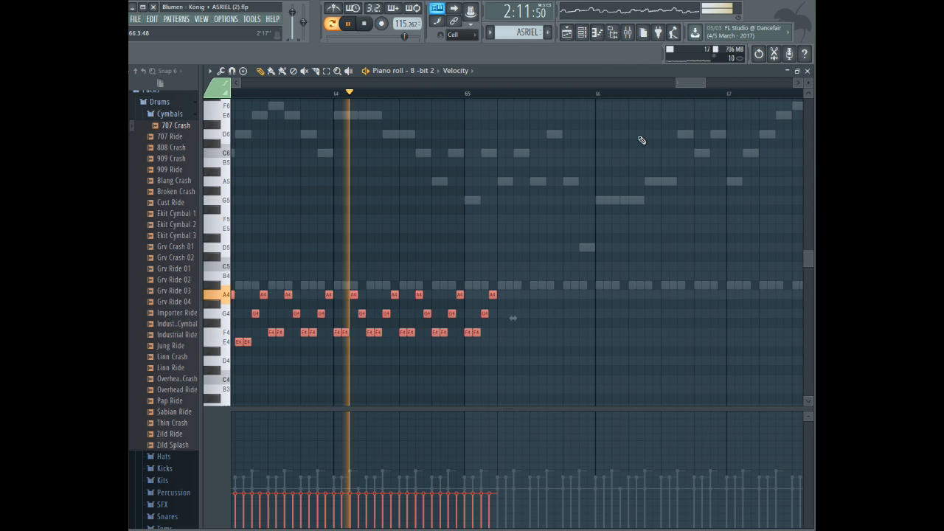
left_click(586, 207, "ctrl")
key("space")
left_click(500, 342)
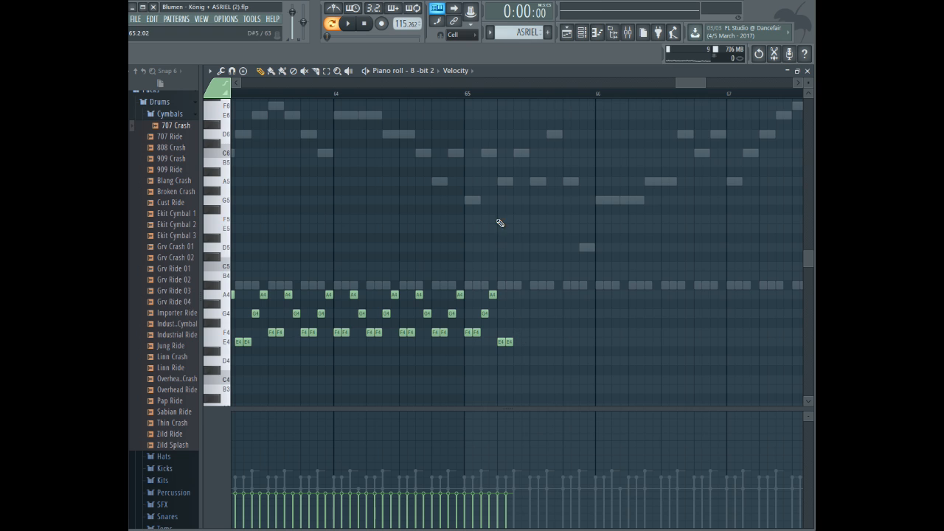
left_click(464, 94)
key("space")
key("space")
left_click(516, 342)
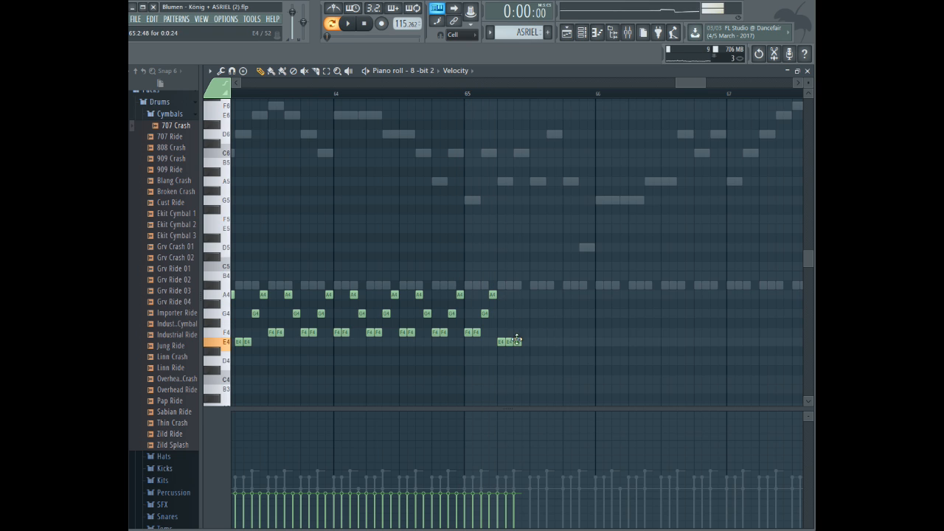
left_click(331, 98)
key("space")
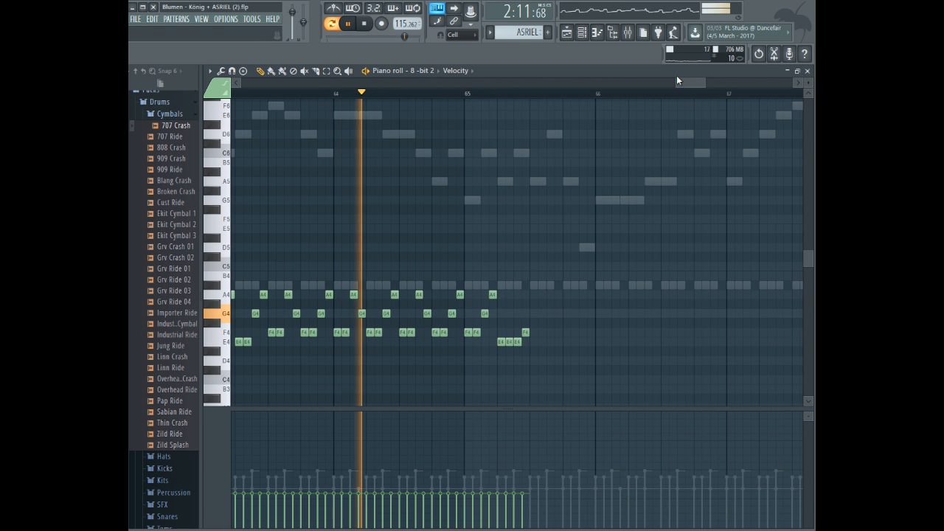
- Copy the 8 -bit 2 riff from bar 61's third beat through the A4 note in bar 65's first beat
left_click_drag(683, 80, 663, 169)
scroll(663, 169, "down", 3)
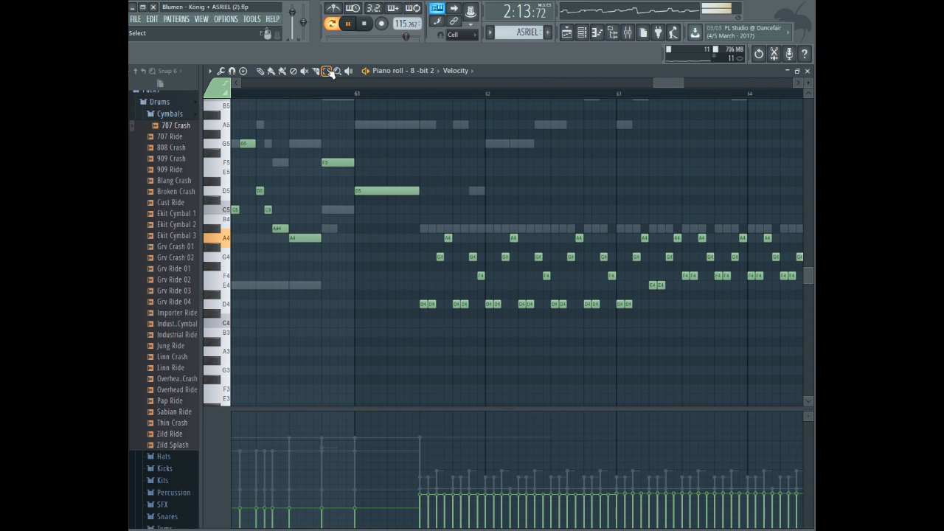
left_click_drag(417, 217, 631, 367)
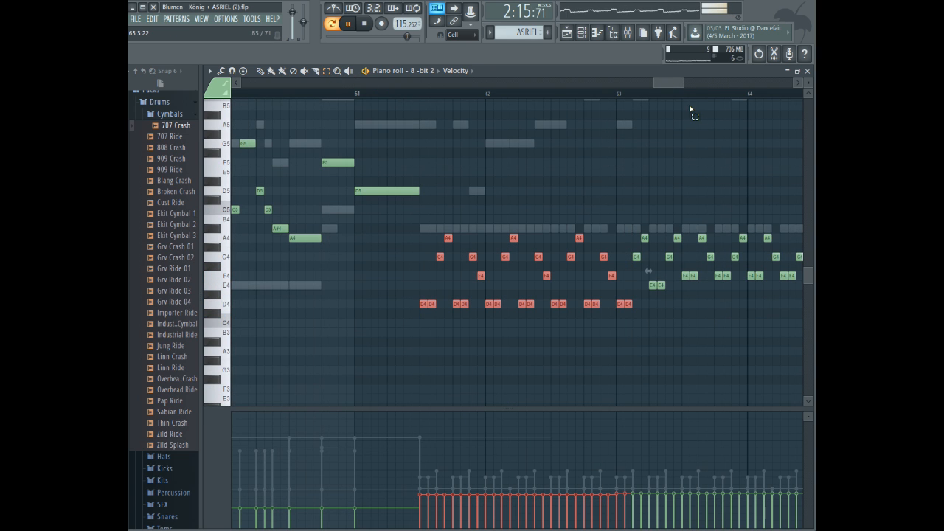
left_click_drag(419, 215, 506, 341)
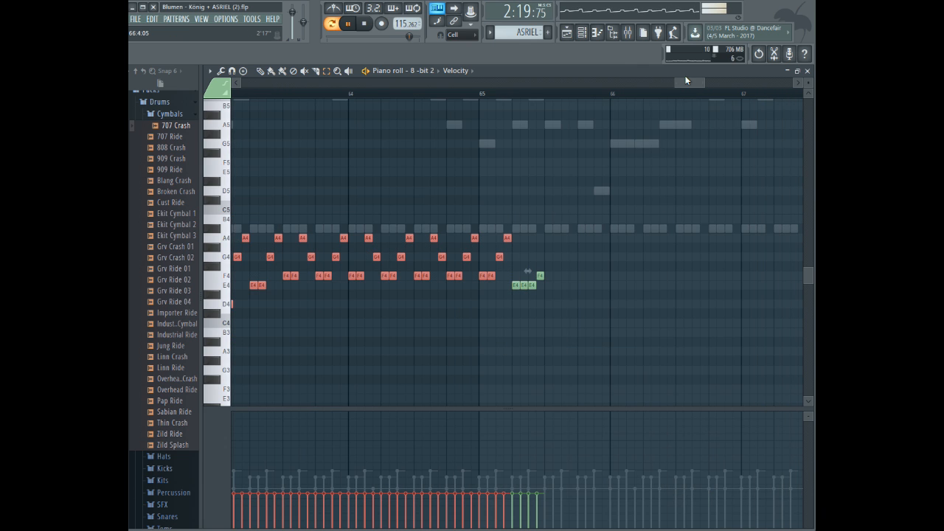
- Paste the copied riff, move it to start at bar 65's third beat, and play it
left_click_drag(678, 81, 697, 87)
key("ctrl+v")
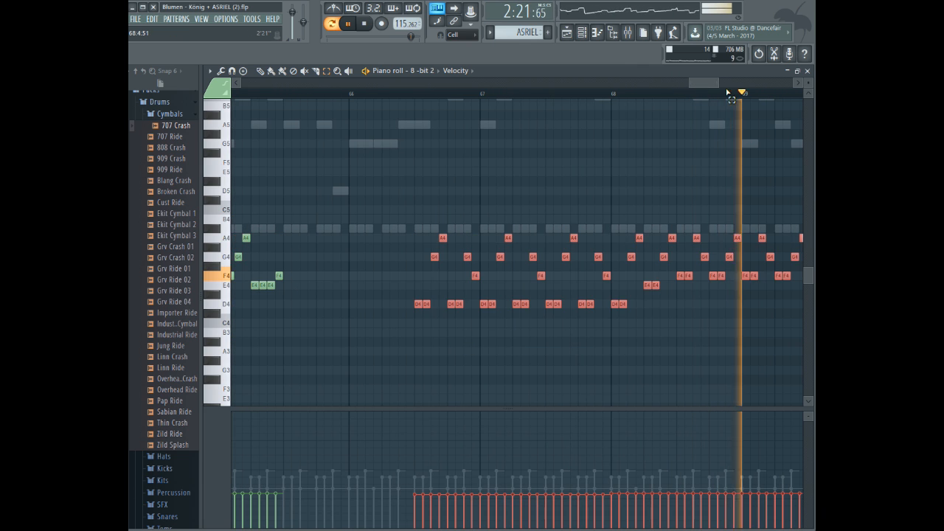
scroll(486, 228, "up", 2)
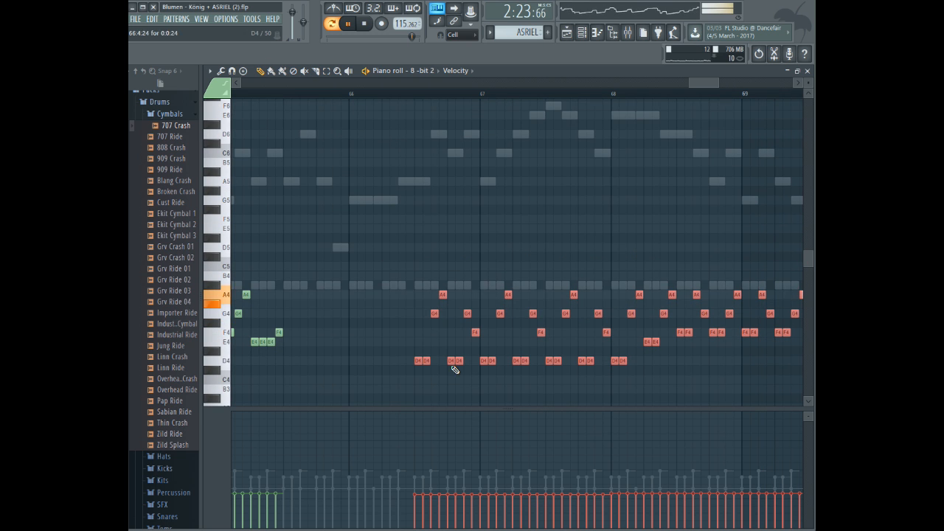
left_click_drag(422, 360, 295, 359)
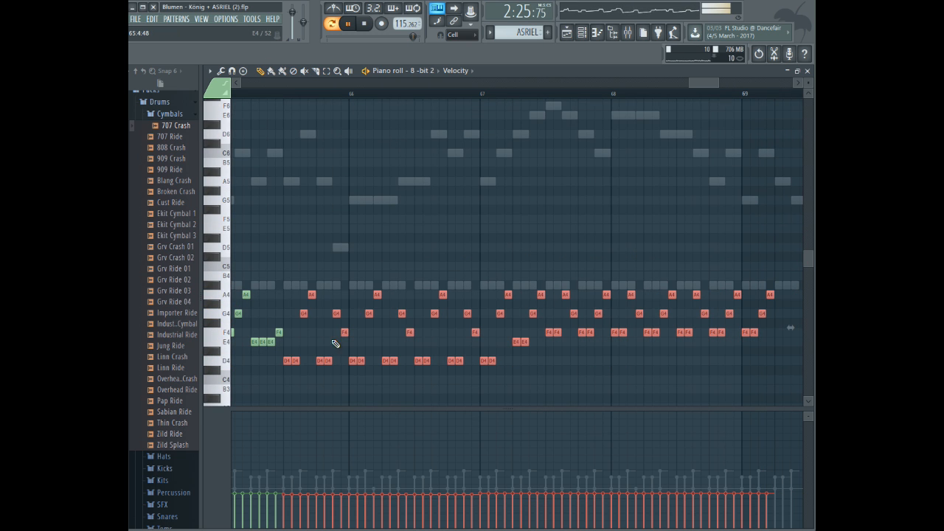
left_click(241, 94)
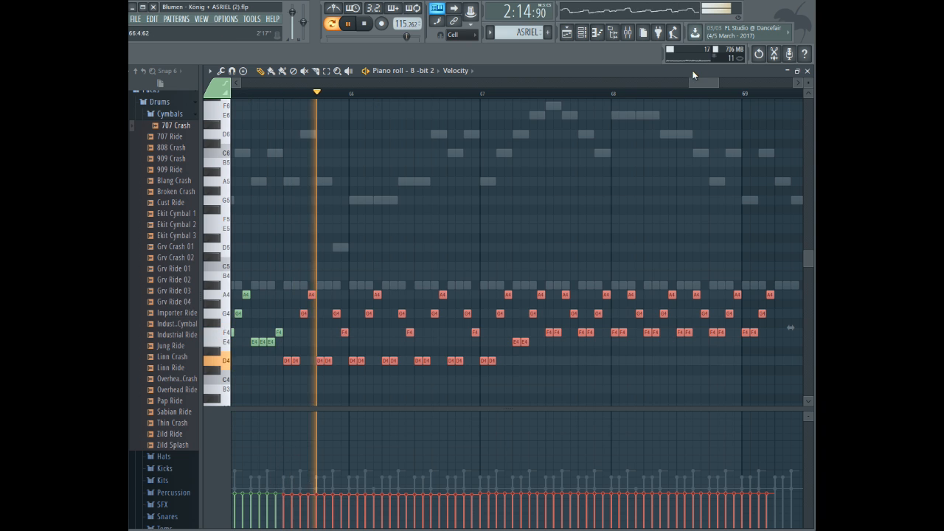
- Fill bar 69's second beat with three quarter-beat E4 notes and one F4, and play the riff from bar 61
mouse_move(719, 86)
left_mouse_down()
mouse_move(731, 83)
mouse_move(710, 82)
mouse_move(725, 82)
left_mouse_up()
scroll(497, 247, "down", 1)
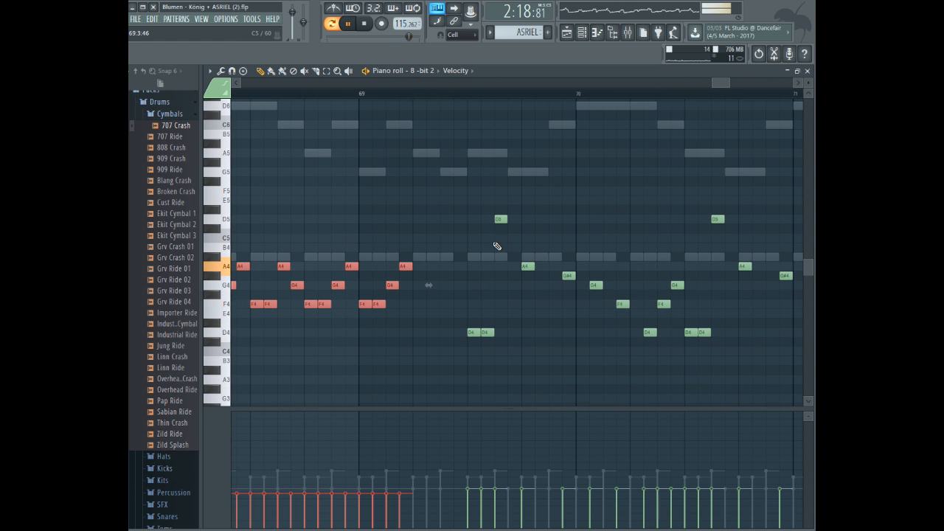
left_click(424, 322)
left_click_drag(420, 322, 421, 314)
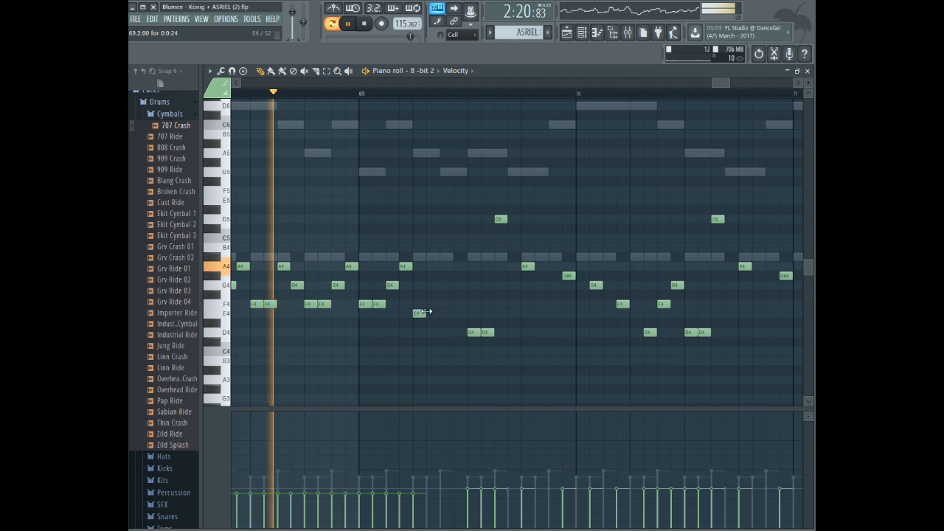
left_click(434, 313)
left_click(447, 313)
left_click(459, 303)
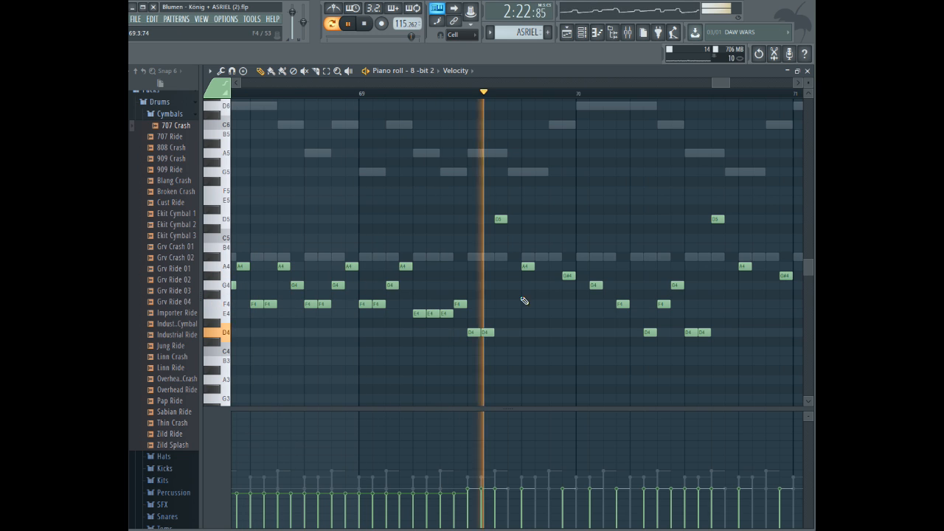
left_click_drag(725, 82, 736, 86)
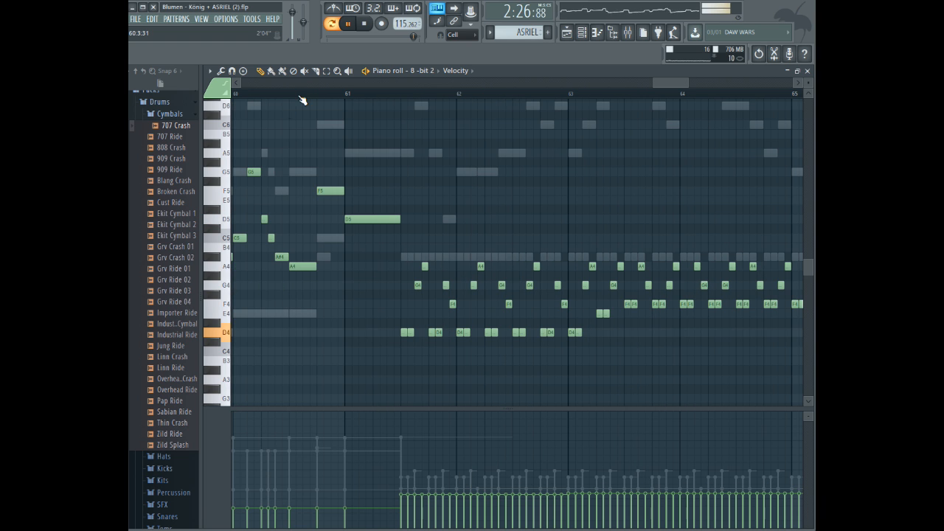
left_click(357, 25)
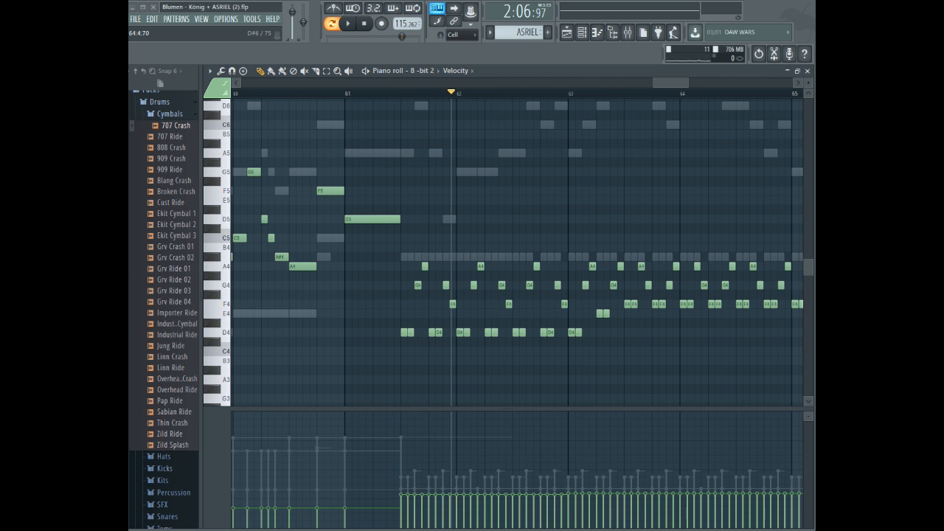
- Switch the piano roll to the Violin channel and go to bar 57
left_click(426, 71)
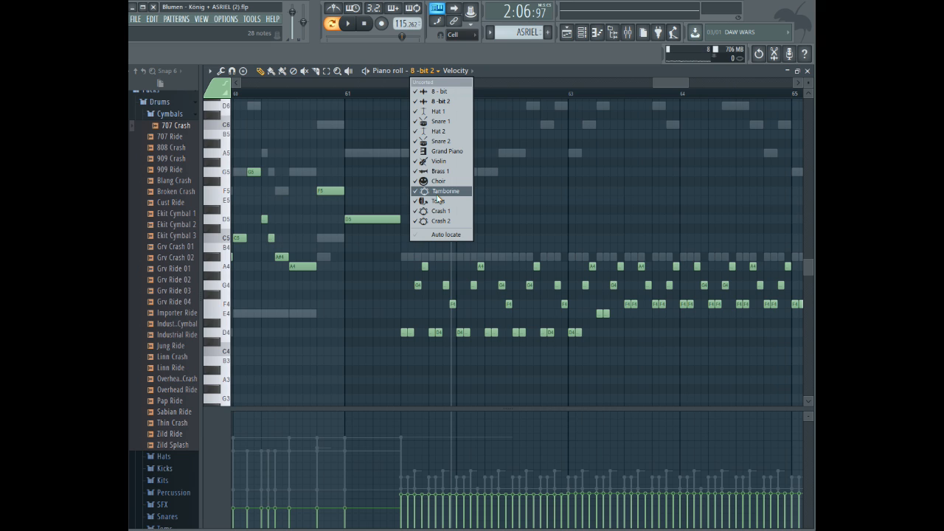
left_click(439, 170)
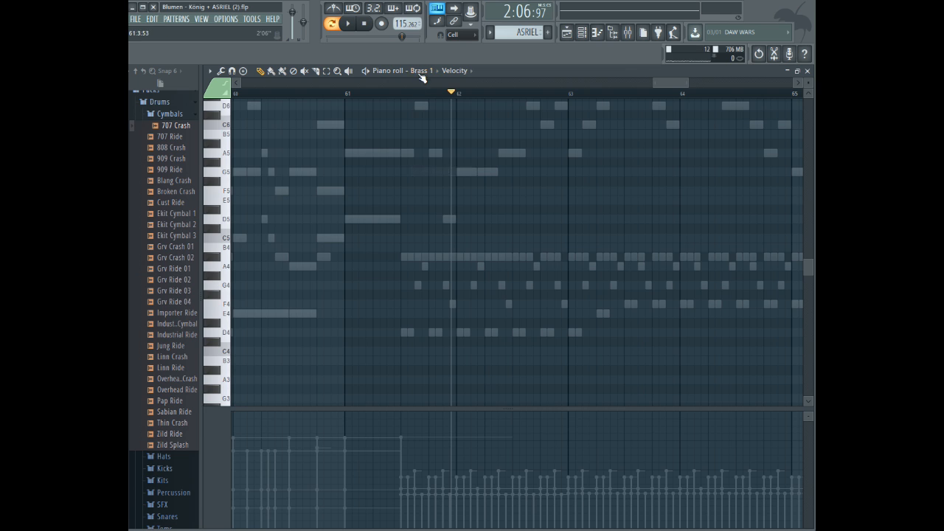
left_click(421, 72)
left_click(448, 151)
scroll(691, 77, "left", 5)
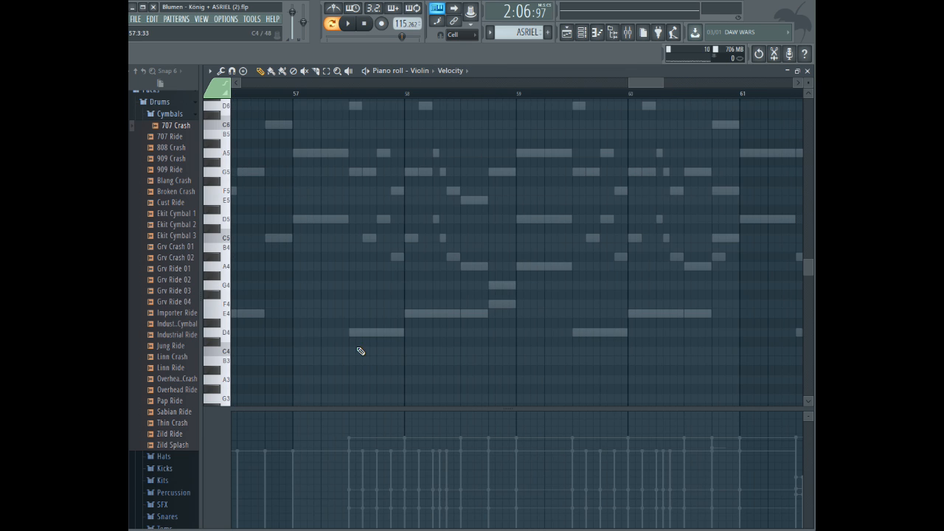
- Draw a two-beat D4 violin note at bar 57's third beat and raise its velocity in the note properties
left_click_drag(357, 330, 358, 333)
left_click(335, 92)
key("space")
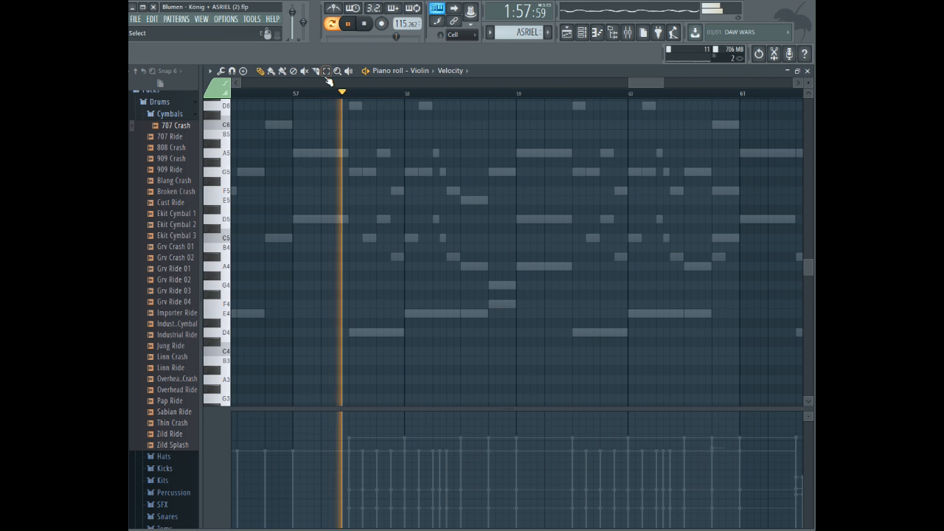
key("space")
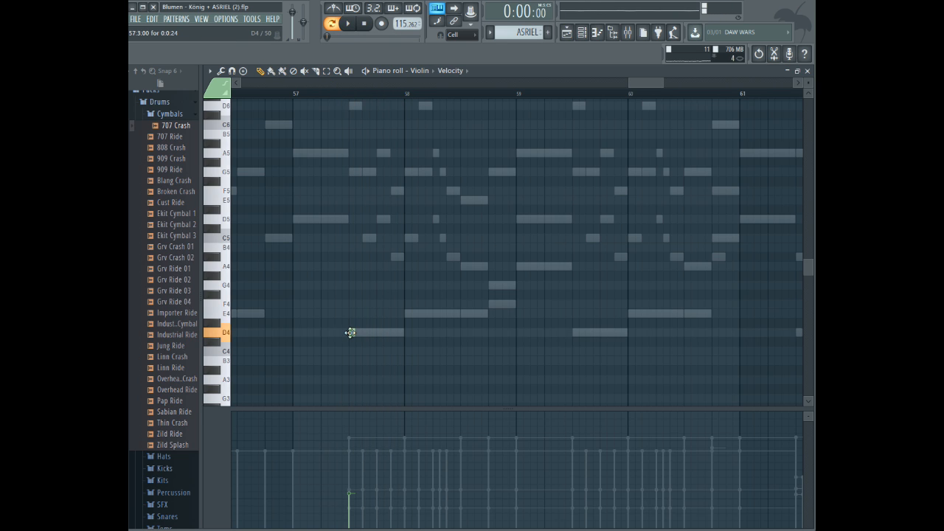
double_click(400, 332)
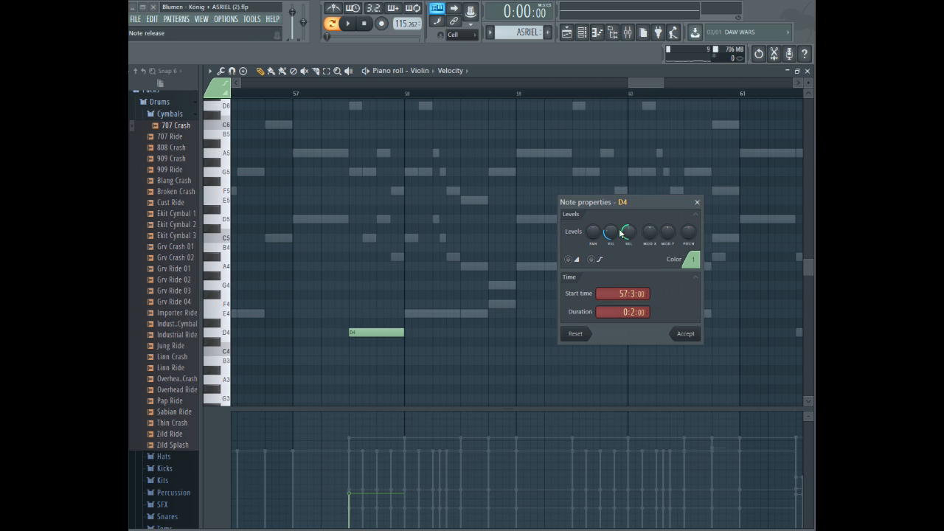
left_click(675, 332)
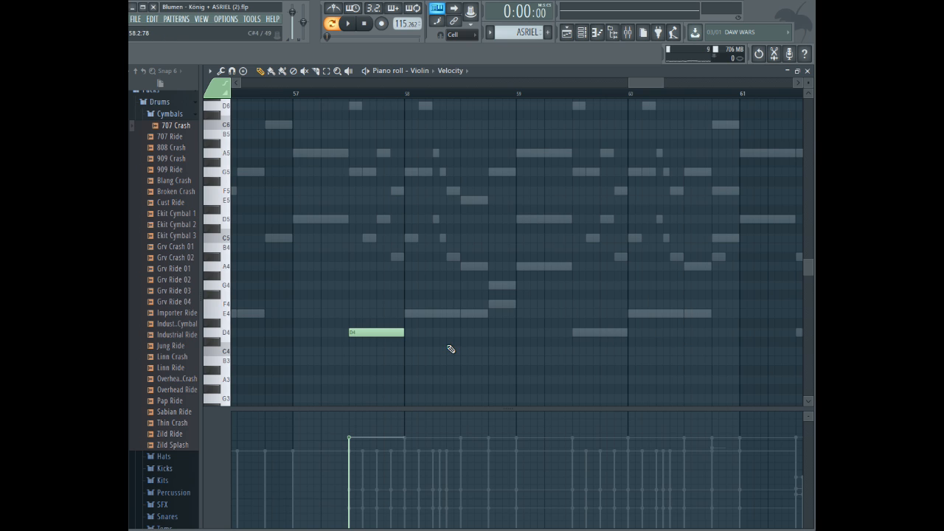
- Continue the violin line with a two-beat E4 at bar 58, one-beat E4 and G4 notes, and a two-beat A4 at bar 59
left_click(411, 313)
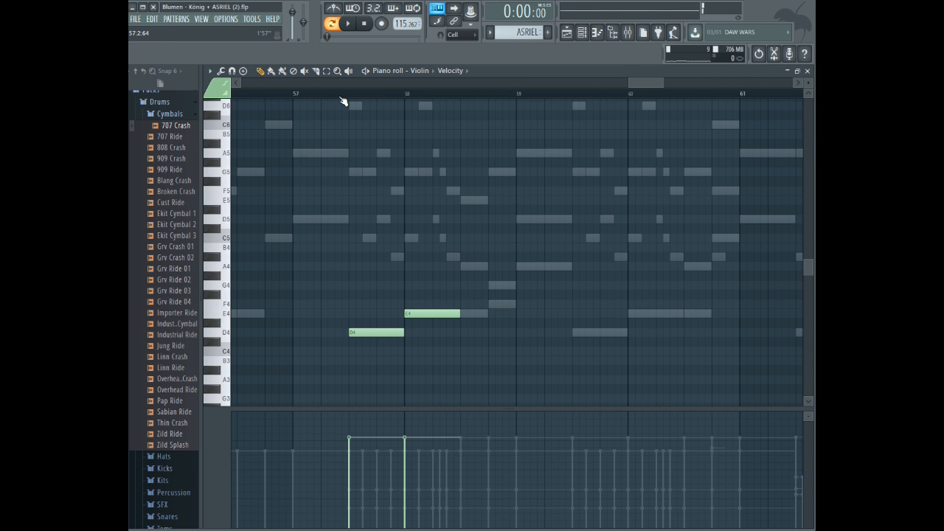
key("space")
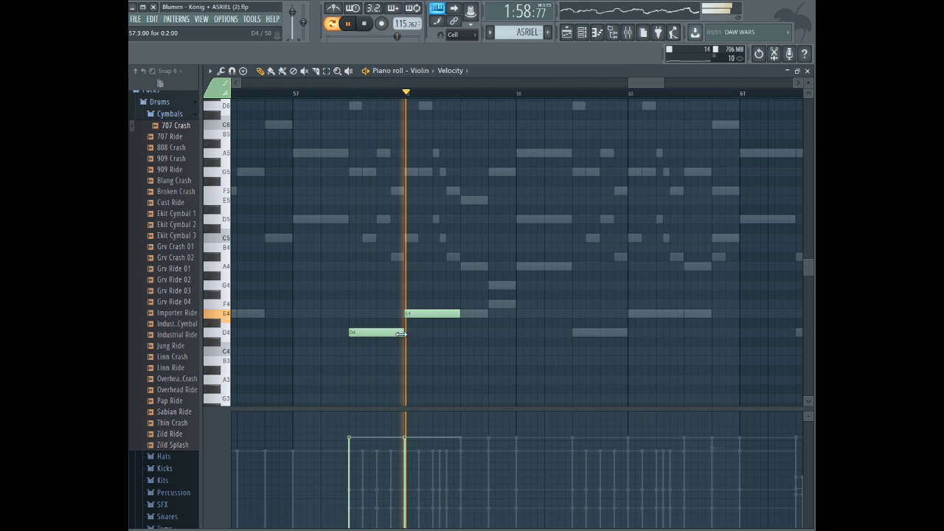
key("space")
left_click(463, 313)
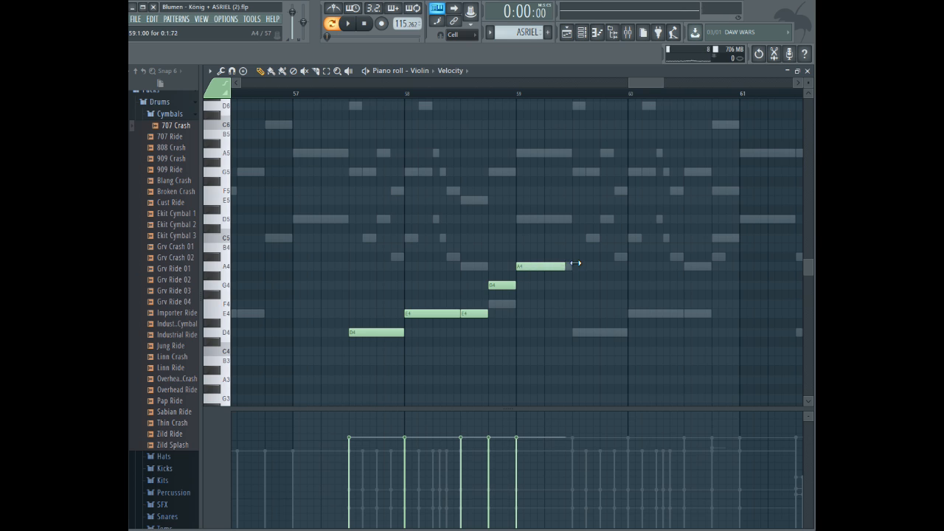
- Select the five-note violin phrase, place it to start at bar 61's third beat, and play it
left_click_drag(344, 196, 613, 400)
left_click_drag(656, 83, 660, 84)
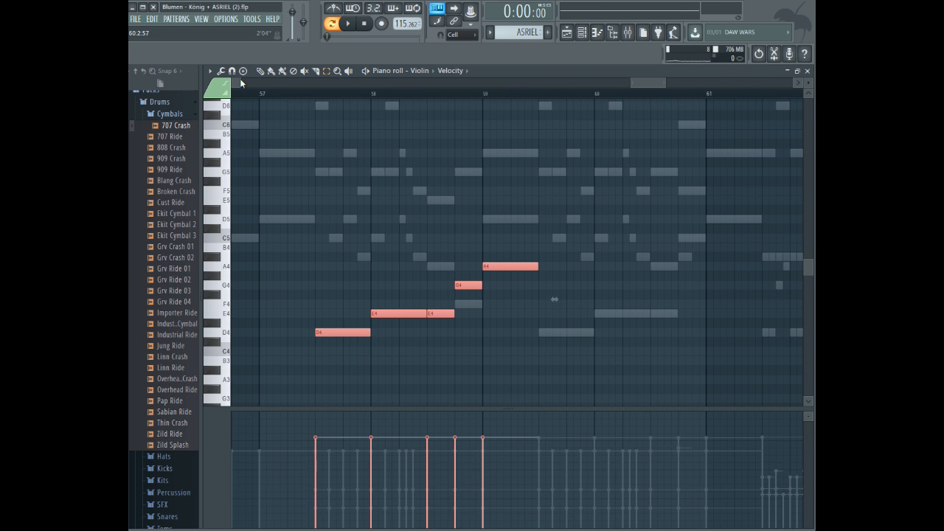
left_click_drag(358, 335, 520, 334)
left_click(506, 96)
key("space")
key("space")
key("space")
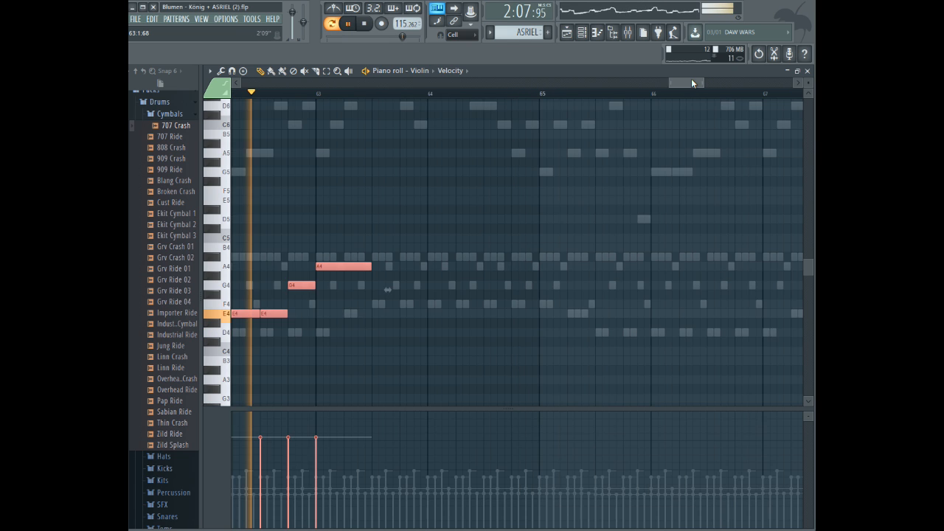
- Duplicate the violin phrase to bar 63's third beat, raise the duplicate's last two notes to C5 and D5, and play it from bar 61
key("ctrl+b")
left_click(493, 238)
right_click(497, 238)
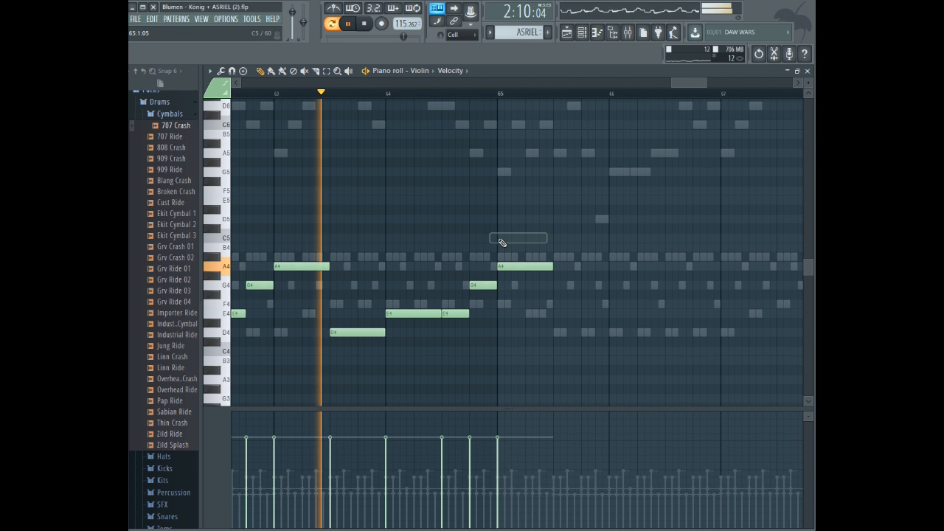
left_click_drag(479, 283, 512, 233)
key("space")
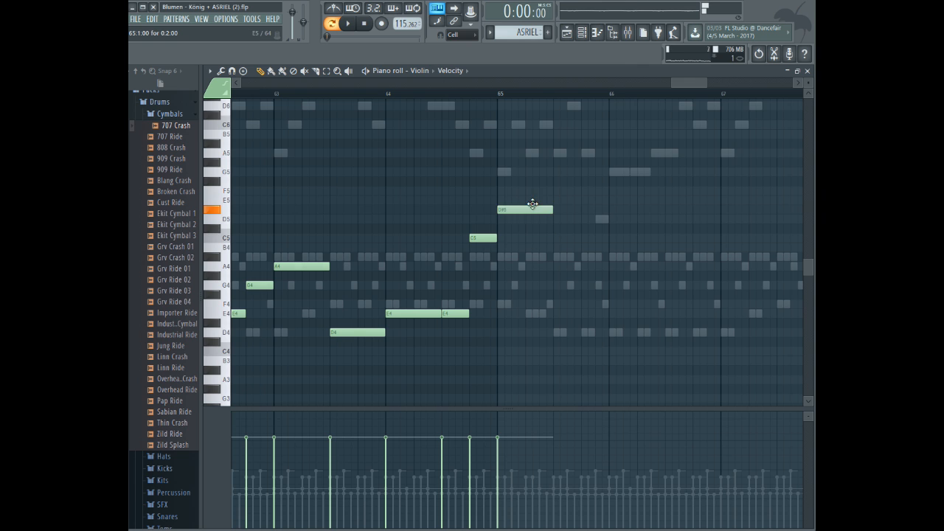
left_click(267, 82)
left_click_drag(282, 83, 715, 107)
key("space")
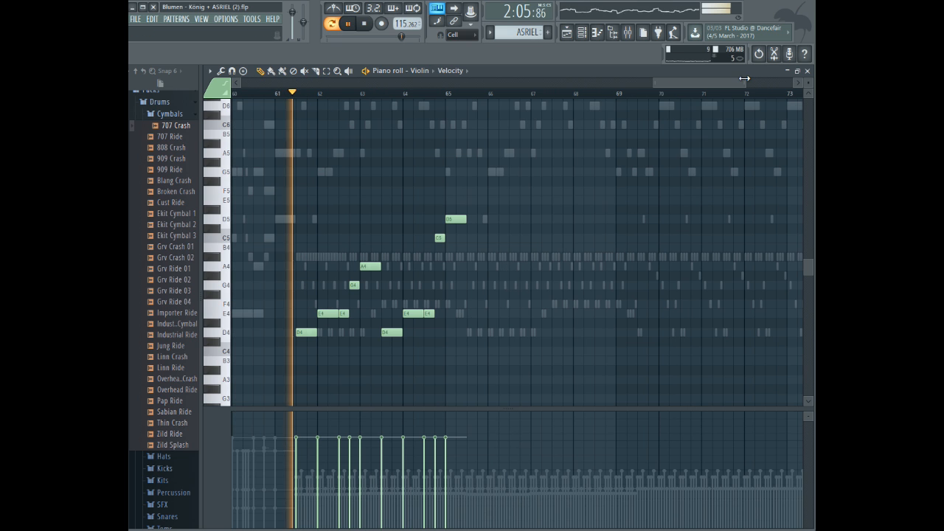
- Select the whole violin phrase from bar 61 to bar 65 and duplicate it to start at bar 65's third beat
left_click_drag(745, 82, 703, 82)
left_click_drag(689, 195, 361, 409)
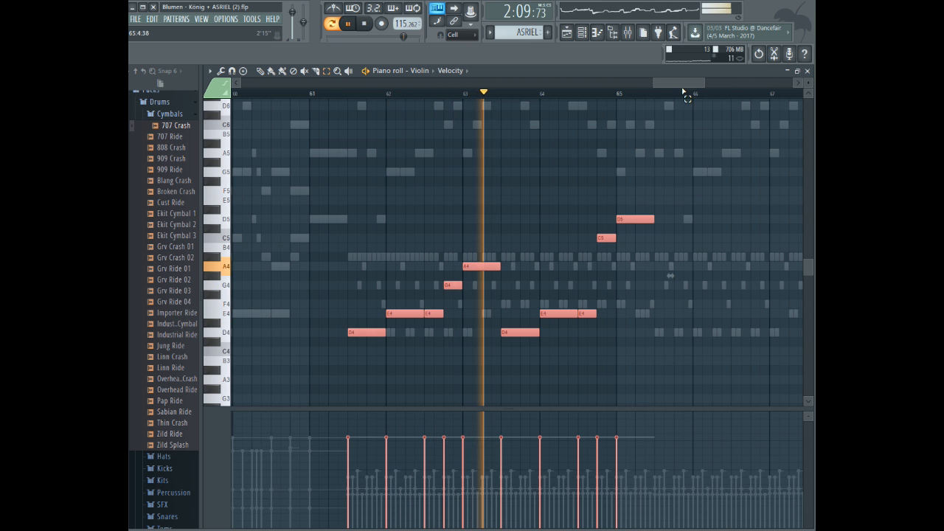
left_click_drag(684, 82, 721, 82)
key("ctrl+b")
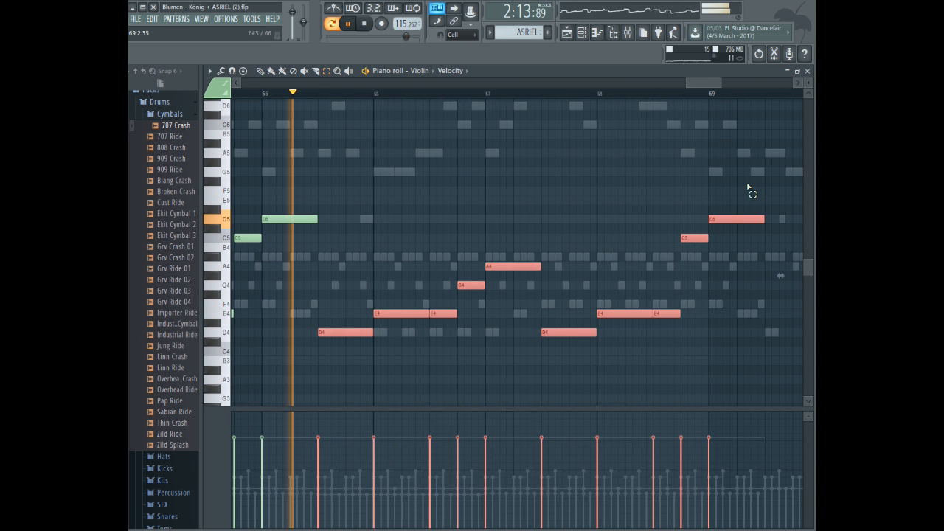
- Copy the full violin line, paste it one octave lower from D3 at bar 61's third beat, and play both lines
left_click_drag(751, 185, 272, 391)
scroll(363, 213, "down", 1)
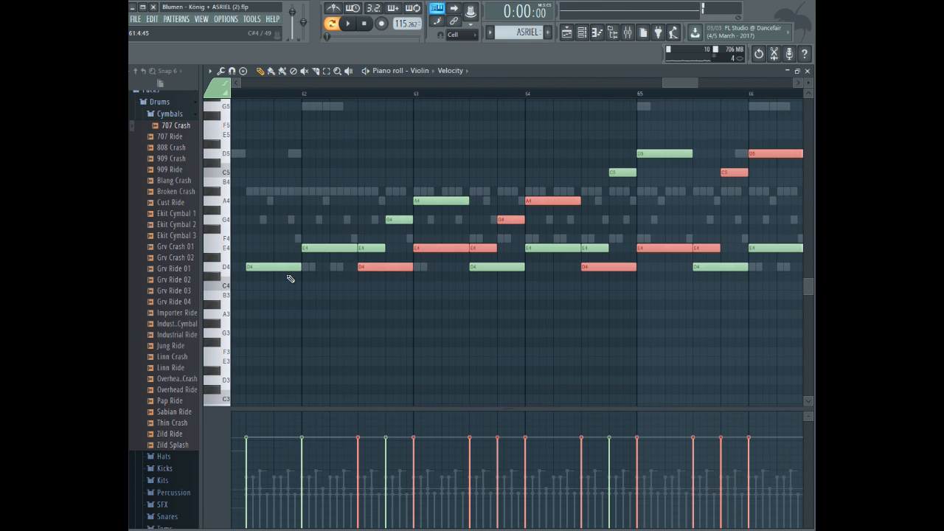
left_click_drag(376, 267, 268, 382)
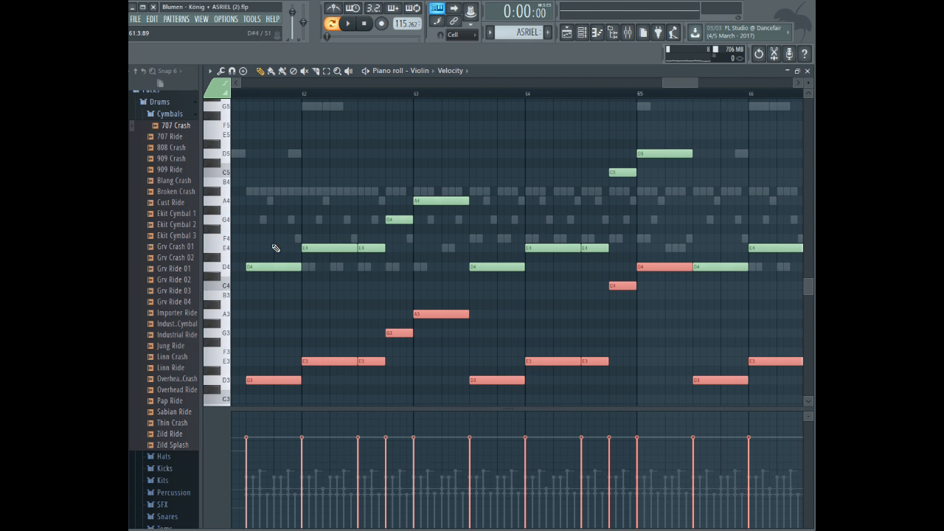
left_click(250, 91)
key("space")
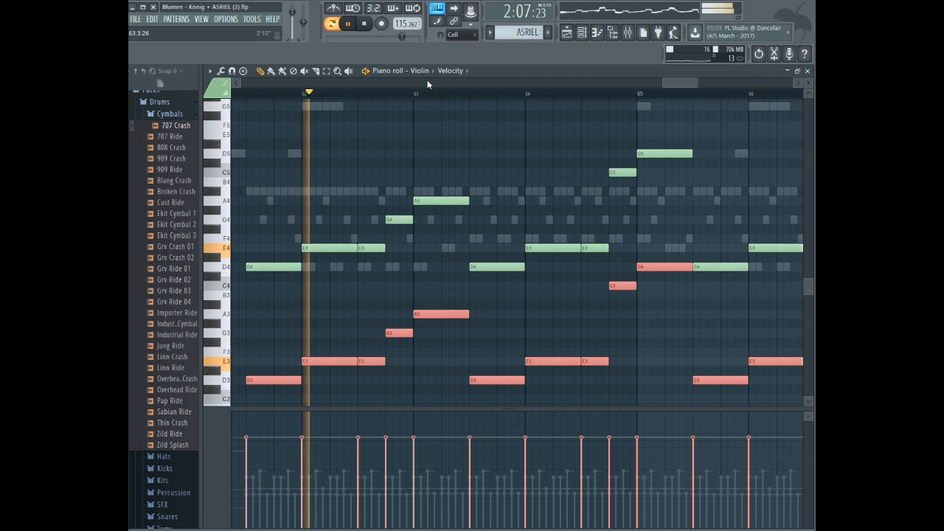
- Paste the copied violin line again at its original pitch, starting at bar 69's third beat
left_click_drag(696, 83, 747, 83)
scroll(704, 135, "up", 2)
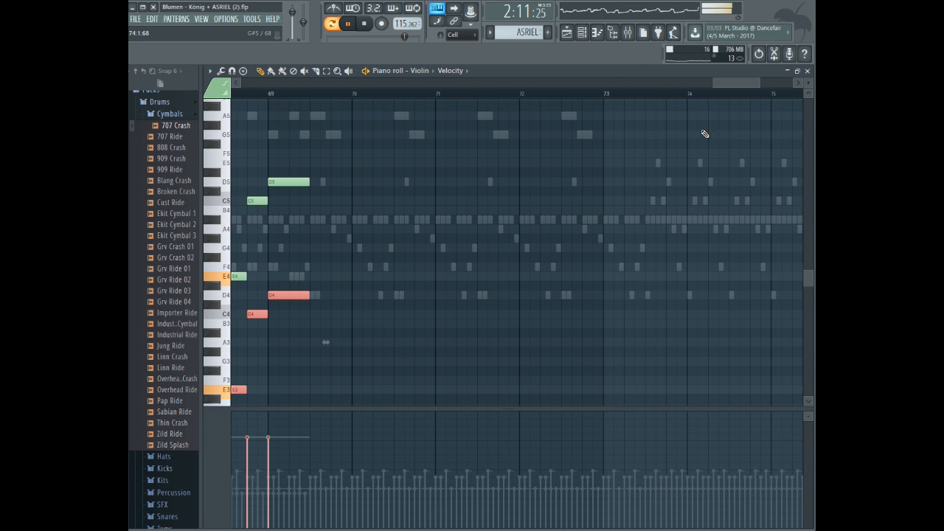
scroll(649, 144, "up", 1)
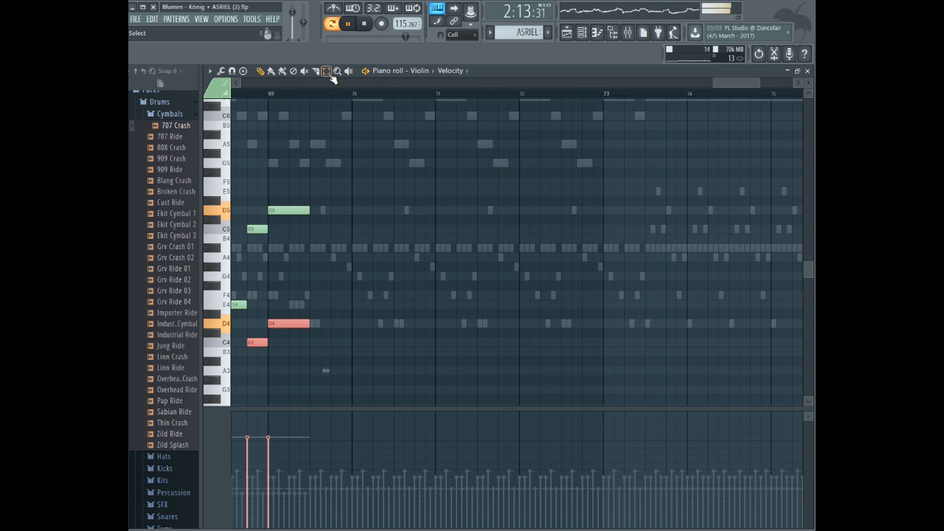
key("ctrl+v")
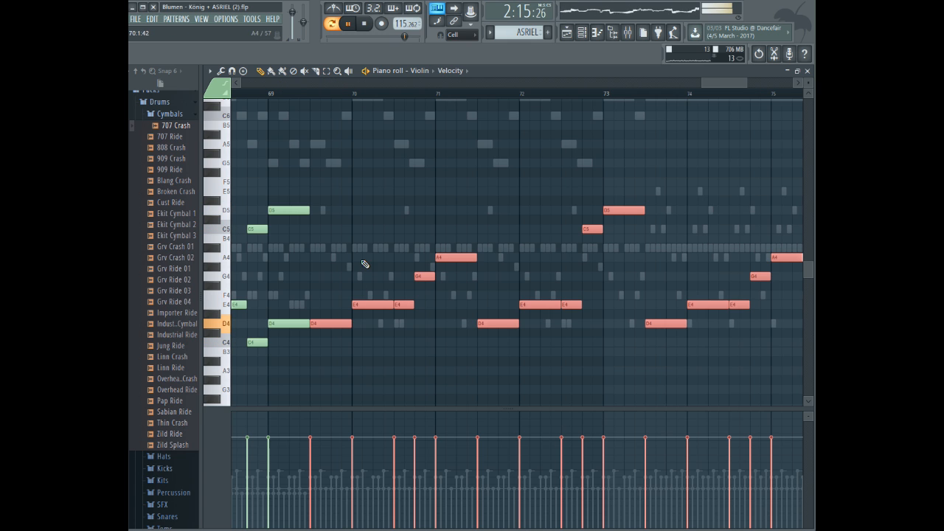
scroll(363, 262, "down", 1)
key("ctrl+v")
scroll(356, 312, "down", 2)
left_click_drag(326, 239, 336, 336)
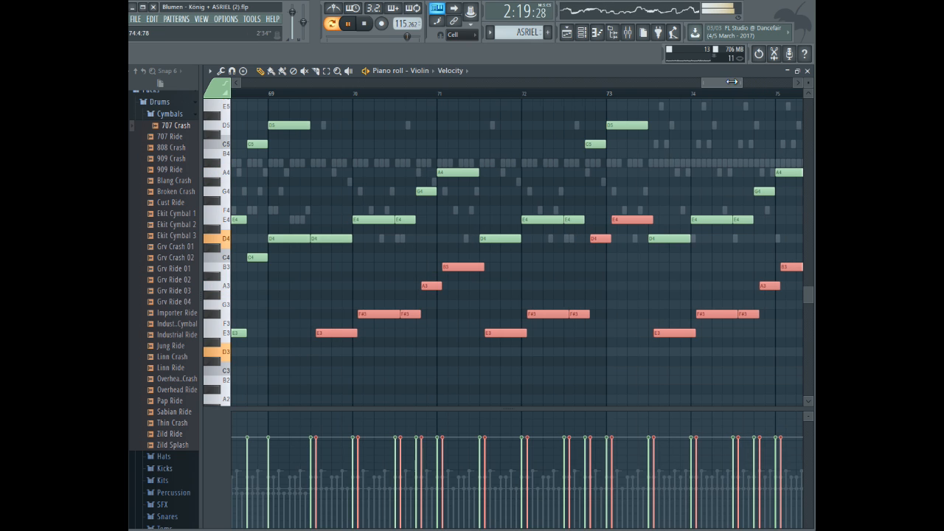
left_click_drag(740, 81, 723, 81)
key("Delete")
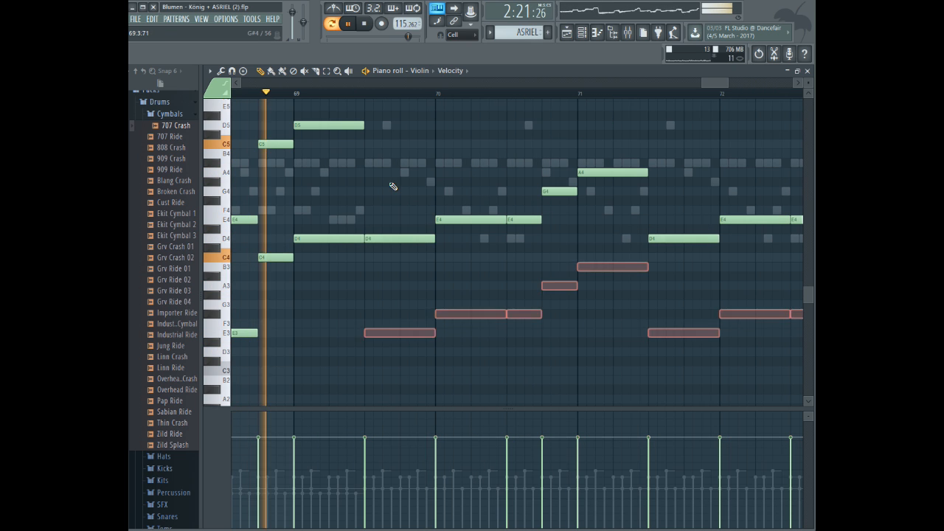
- Delete all the pasted violin notes from bar 69's third beat onward, one by one, and stop playback
right_click(422, 238)
right_click(465, 220)
right_click(559, 191)
right_click(590, 173)
right_click(527, 220)
mouse_move(728, 83)
left_mouse_down()
mouse_move(760, 82)
mouse_move(749, 81)
left_mouse_up()
right_click(542, 124)
right_click(472, 220)
right_click(445, 238)
right_click(511, 145)
right_click(495, 221)
right_click(731, 126)
right_click(719, 144)
right_click(701, 219)
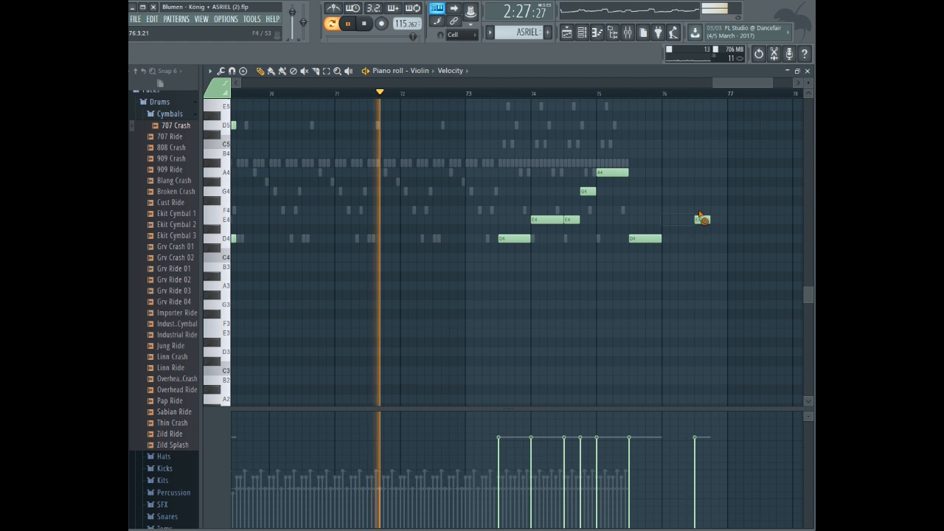
right_click(646, 238)
right_click(612, 173)
right_click(588, 191)
right_click(565, 220)
right_click(507, 240)
key("space")
left_click_drag(720, 81, 717, 88)
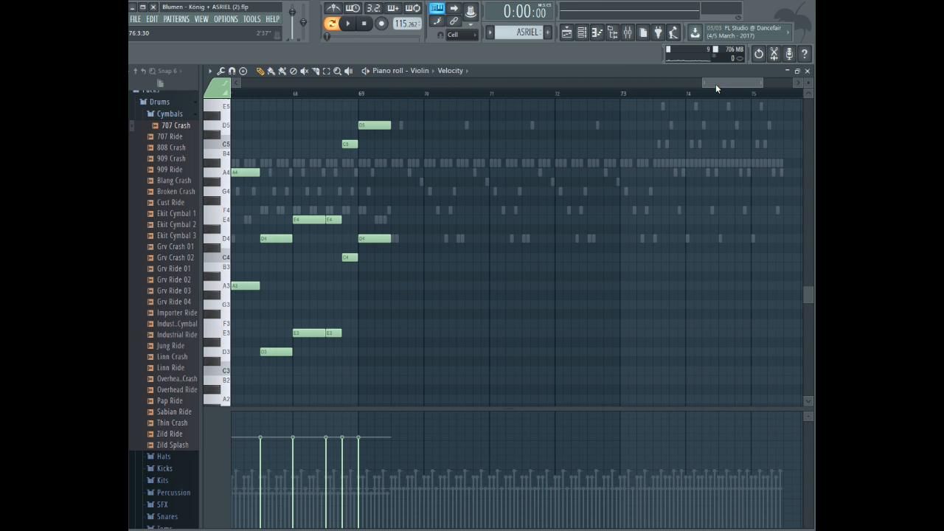
- Select the violin's closing E, C and D notes with their octaves from bar 68's third beat and place a duplicate right after them
left_click(318, 100)
key("space")
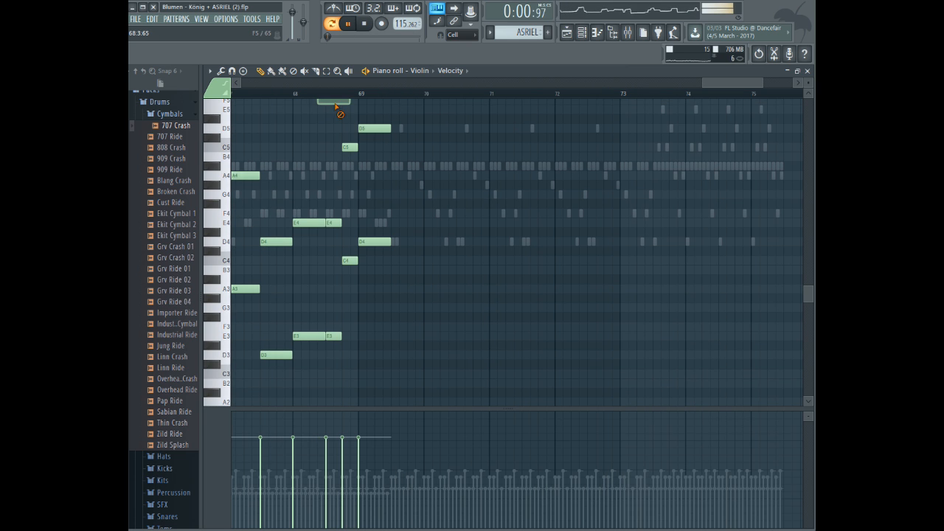
right_click(336, 105)
left_click_drag(388, 115, 337, 340)
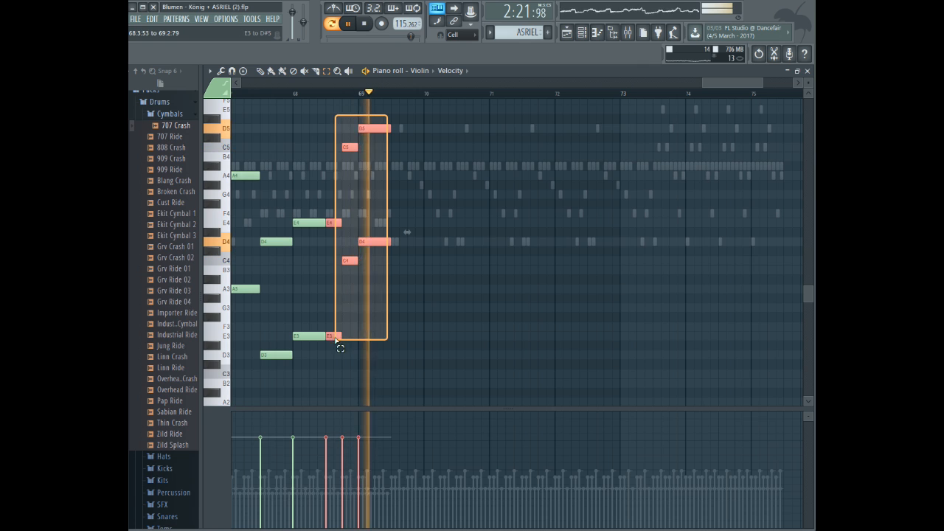
key("space")
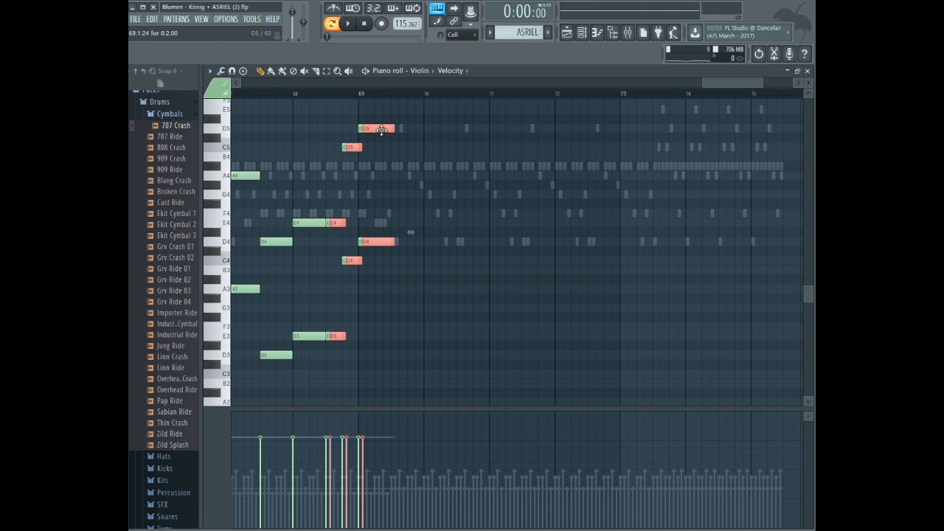
left_click_drag(378, 129, 433, 130, "shift")
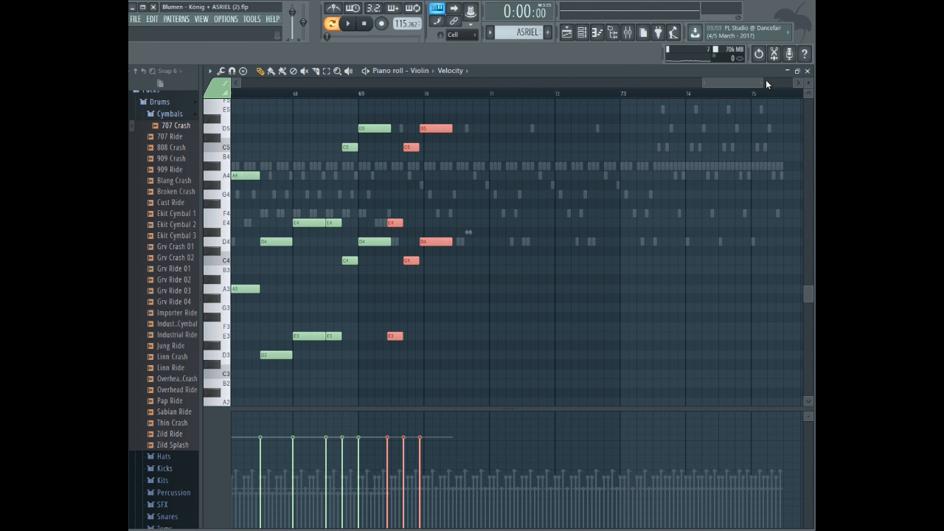
left_click_drag(761, 80, 733, 82)
scroll(452, 164, "up", 2)
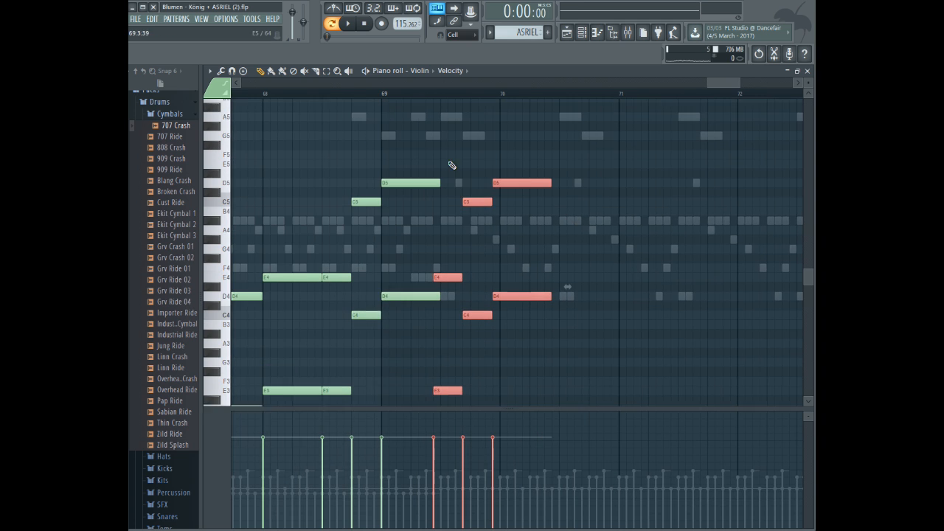
- Align the duplicated violin figure to start at bar 69's third beat and play the passage from bar 68
left_click(320, 95)
key("space")
scroll(438, 179, "up", 2)
key("space")
left_click_drag(447, 338, 454, 336)
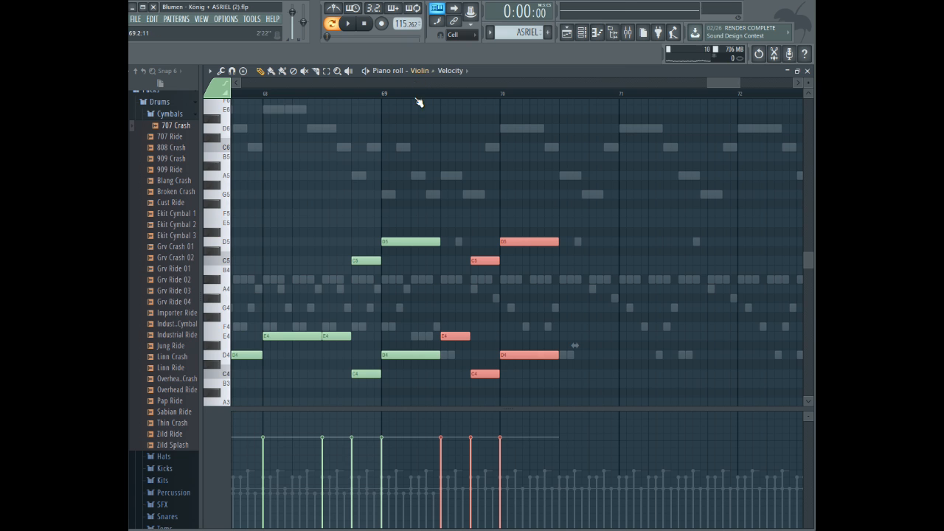
key("space")
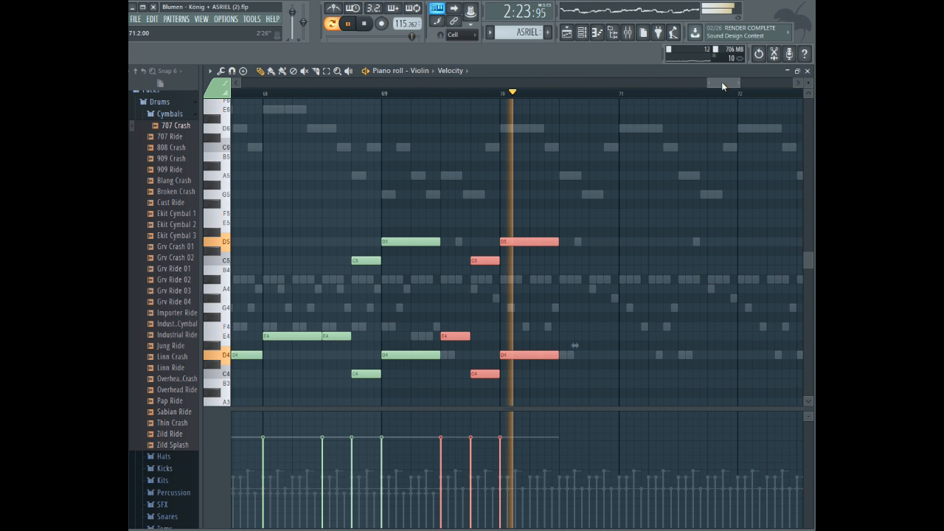
- Duplicate the violin figure three more times, starting at the third beats of bars 70, 71 and 72, and play from bar 70
left_click_drag(722, 86, 731, 81)
key("ctrl+b")
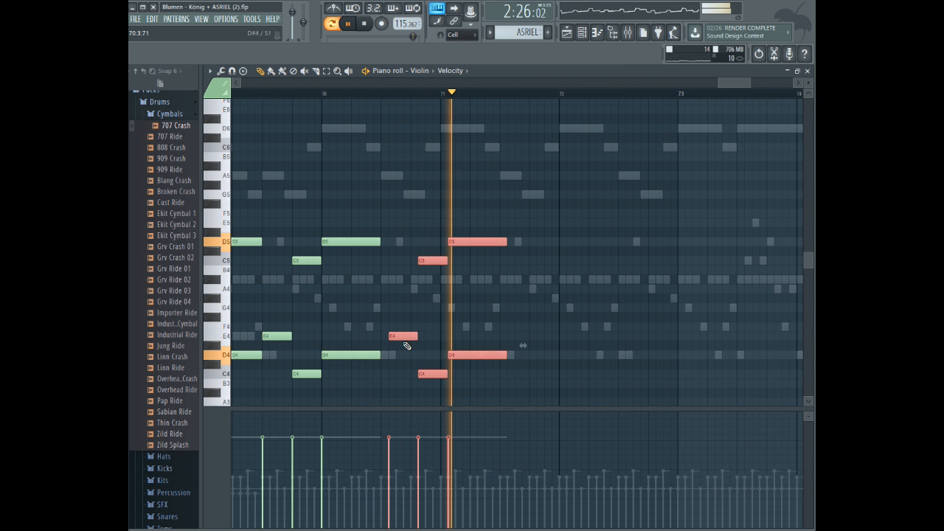
left_click_drag(731, 82, 738, 81)
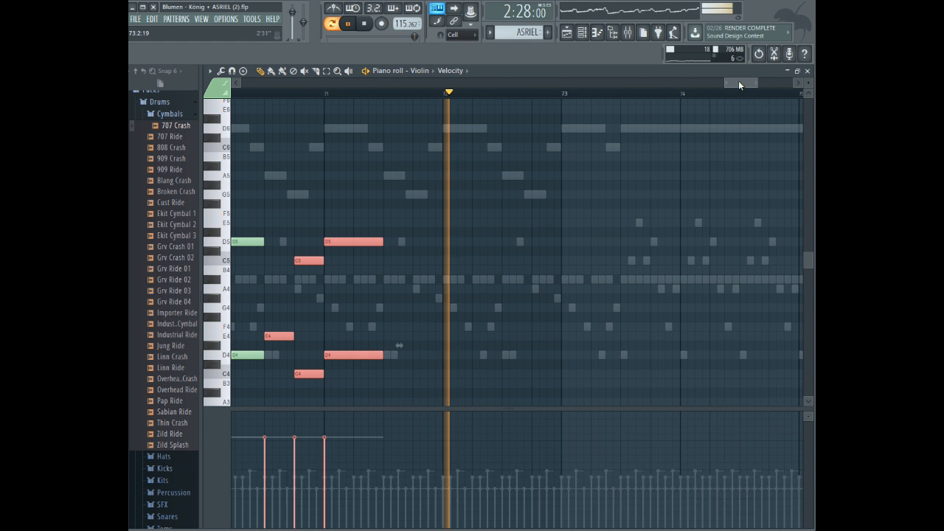
key("ctrl+b")
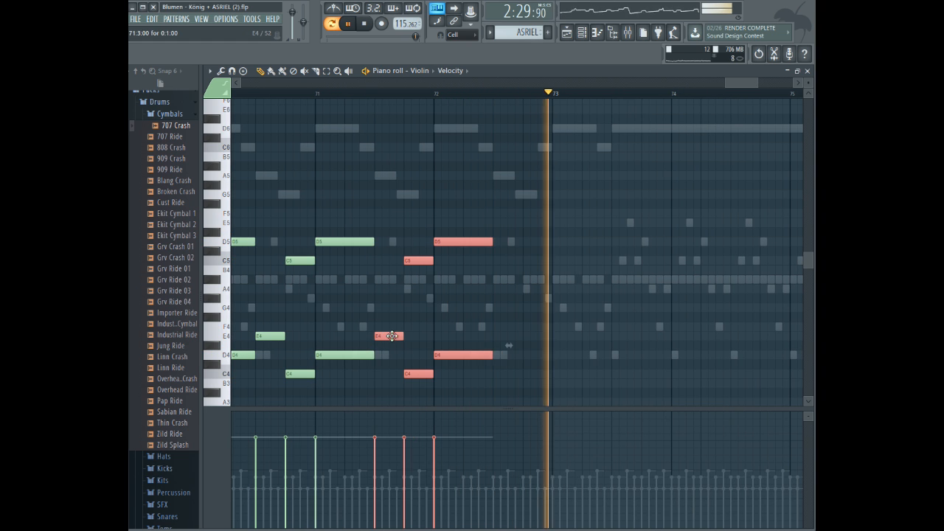
key("ctrl+b")
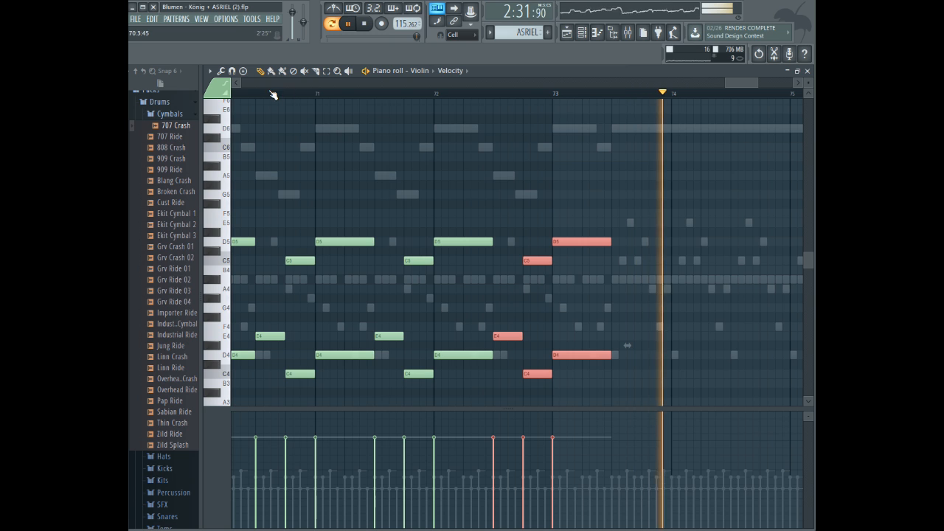
left_click(247, 93)
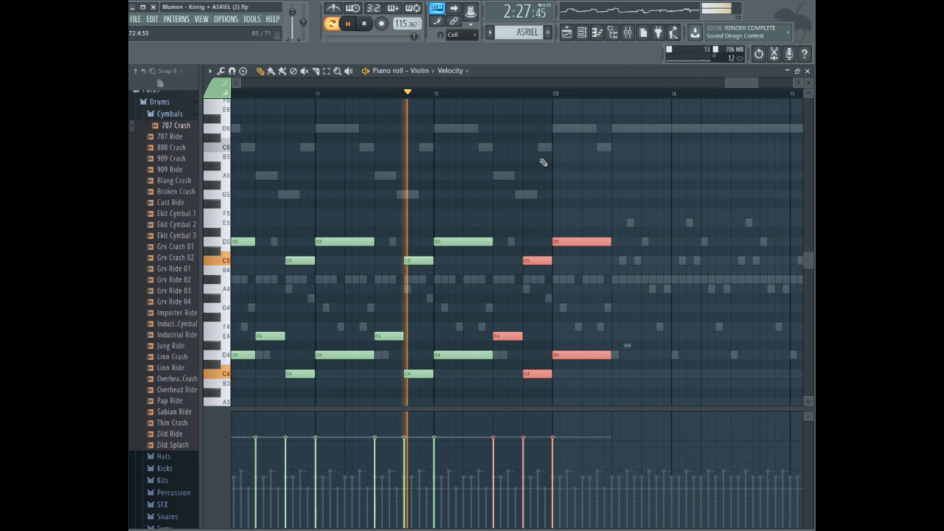
scroll(549, 157, "down", 1)
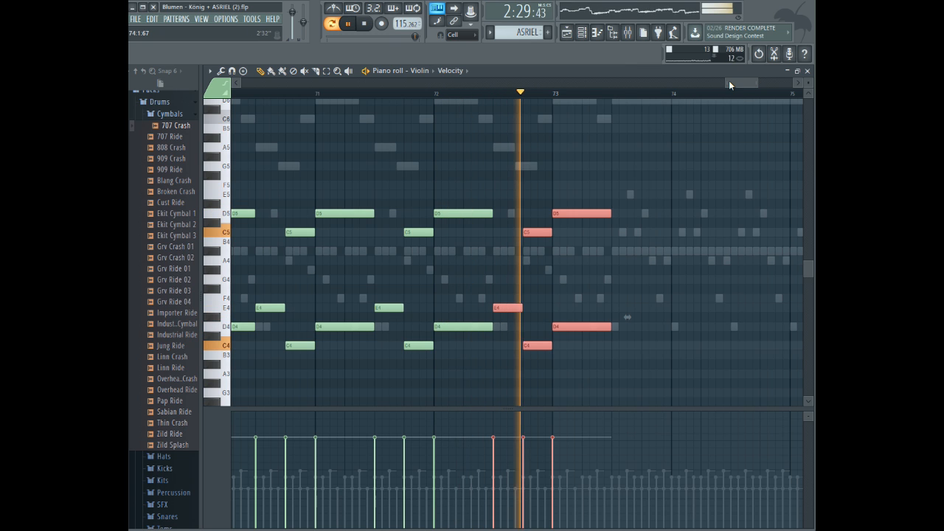
left_click_drag(744, 84, 755, 86)
- Add sustained violin notes D5, D4 and A4 from bar 73's third beat to bar 75's third beat and play the chord
key("space")
left_click(450, 215)
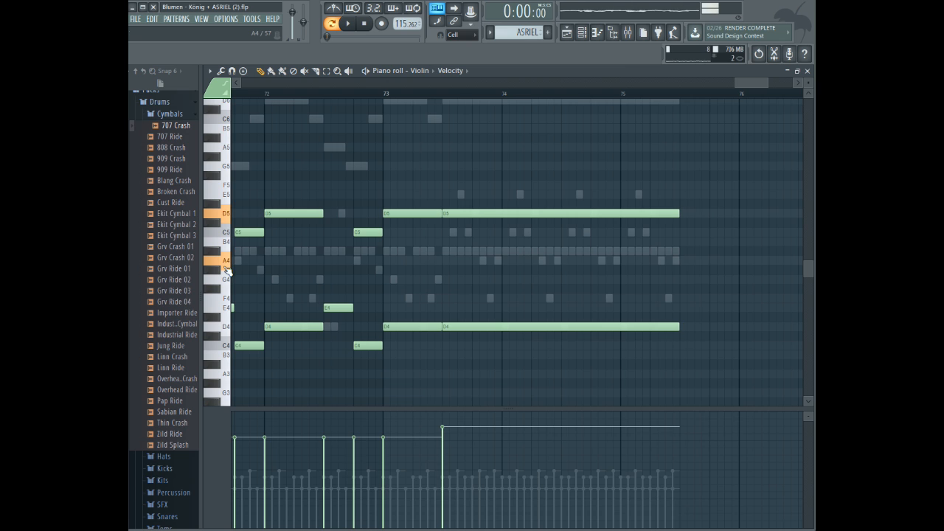
left_click(446, 256)
left_click(430, 94)
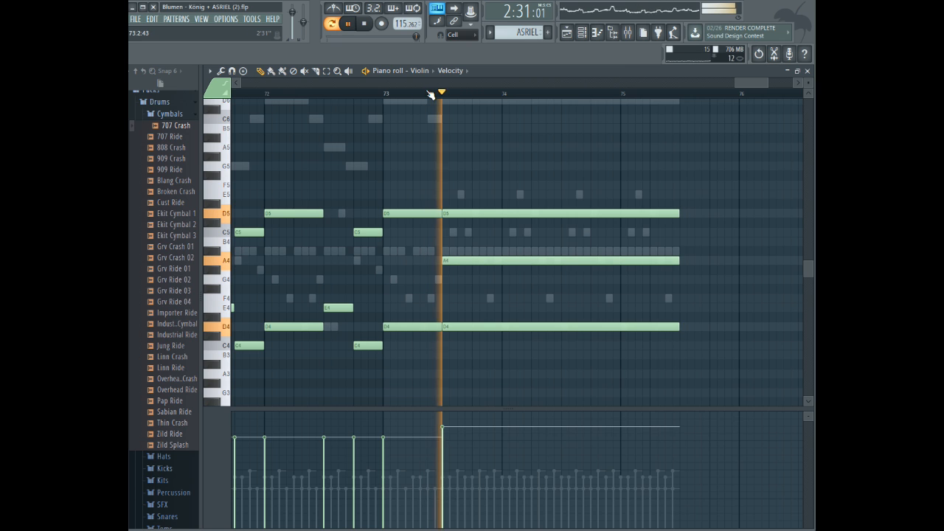
- Switch to the 8 - bit part and raise the velocity of the sustained D6 note at bar 73's third beat
left_click(419, 71)
left_click(435, 90)
key("space")
left_click_drag(445, 465, 450, 455)
- Play the ending of the 8 - bit part from bar 72's third beat through the sustained D6 note
left_click(421, 85)
key("space")
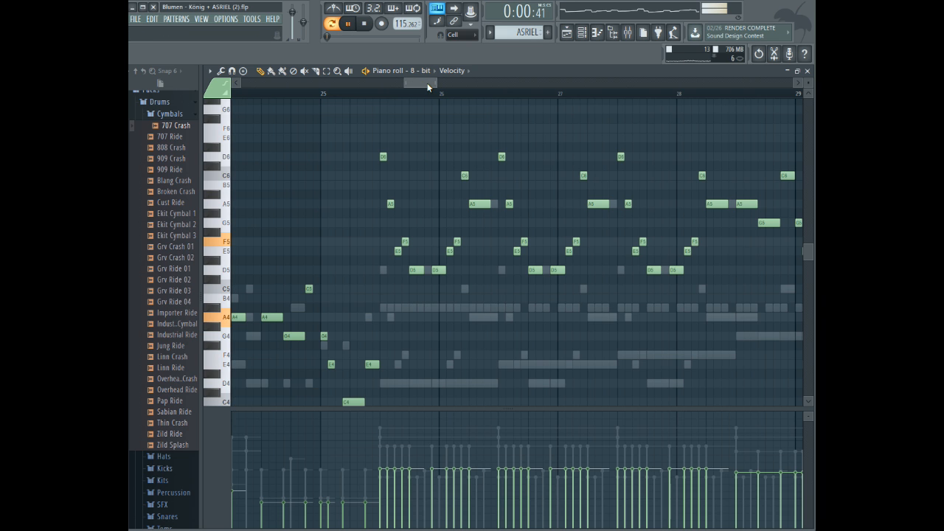
key("space")
mouse_move(742, 82)
left_mouse_down()
mouse_move(777, 83)
mouse_move(748, 81)
left_mouse_up()
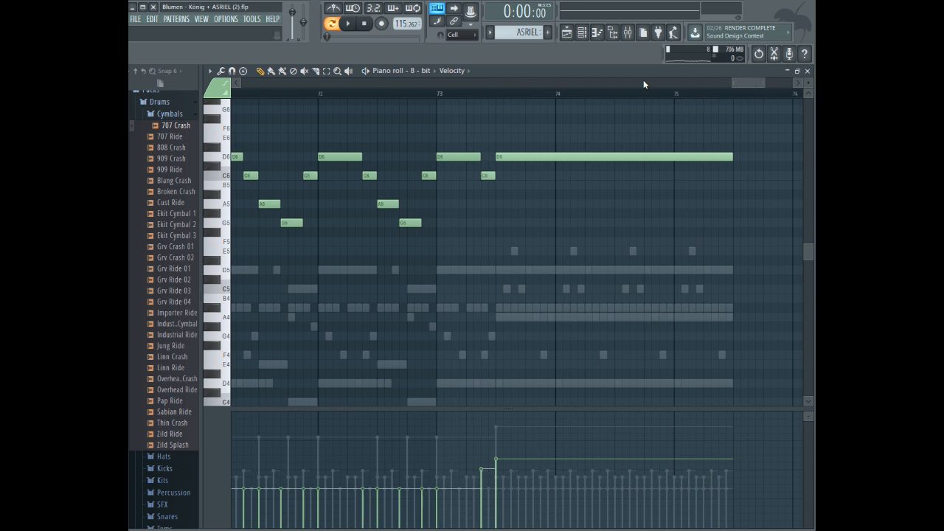
left_click(398, 94)
key("space")
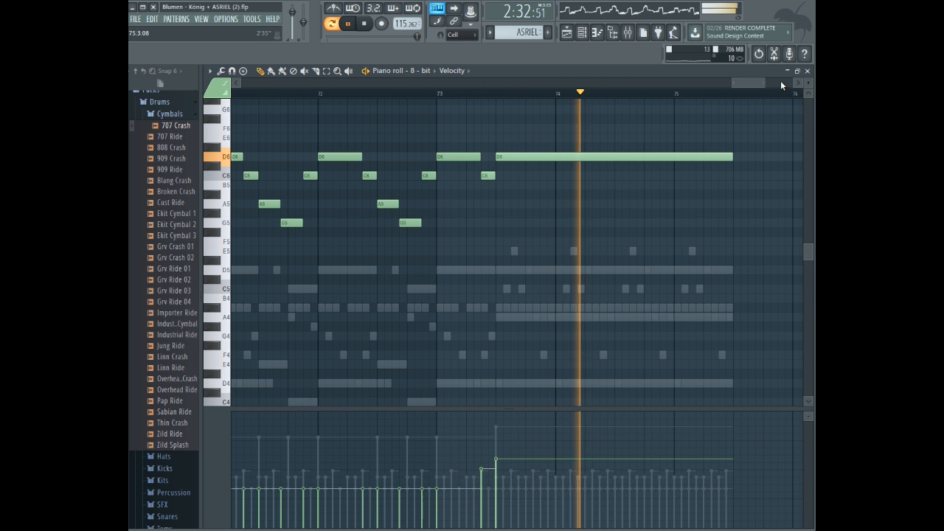
mouse_move(764, 82)
left_mouse_down()
mouse_move(779, 82)
mouse_move(756, 82)
left_mouse_up()
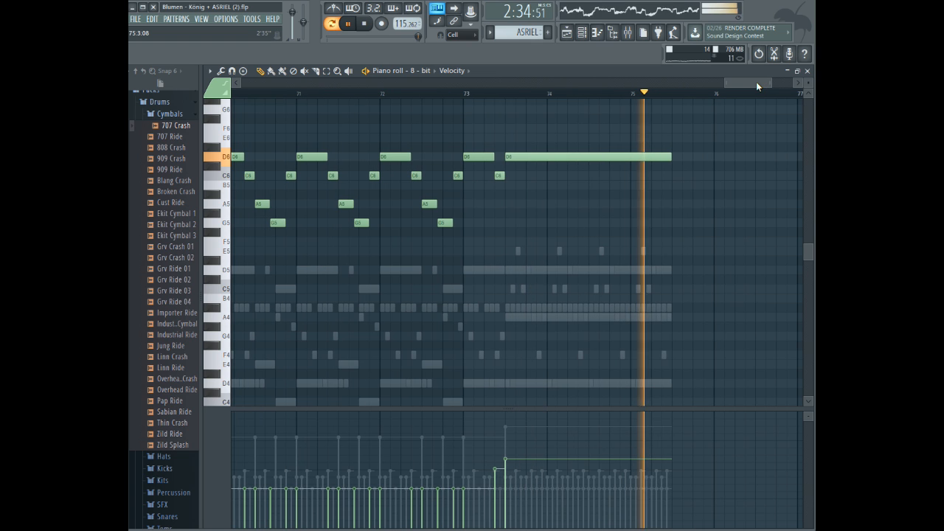
key("space")
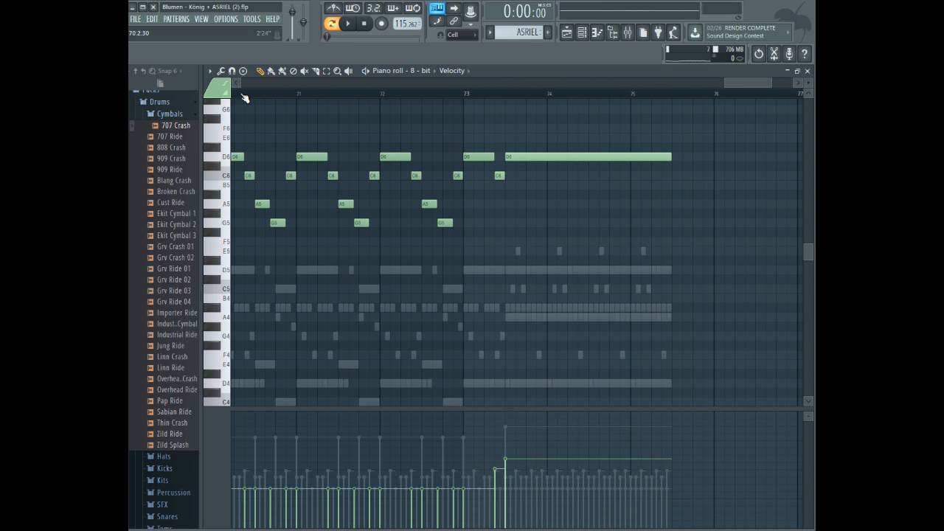
- Switch to the Brass 1 part and delete the selected notes around bars 71 and 72
left_click(422, 71)
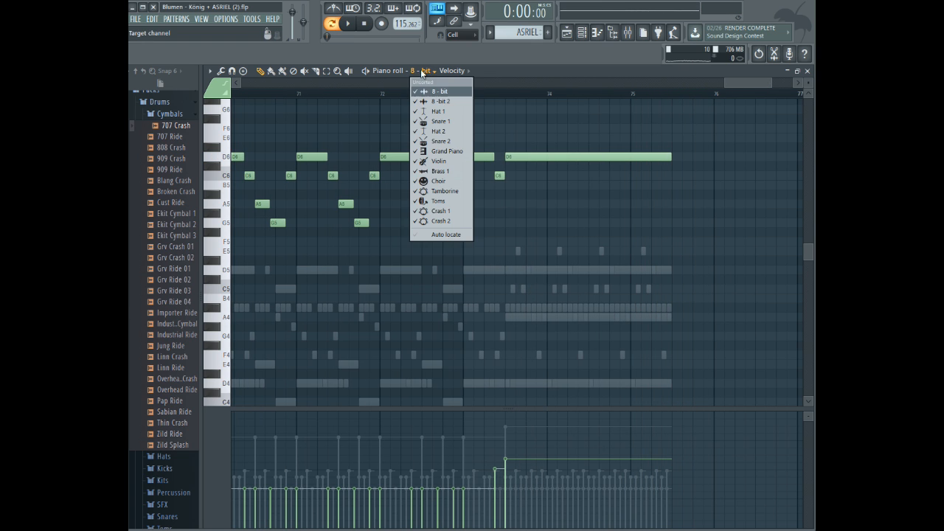
left_click(441, 174)
scroll(435, 147, "down", 5)
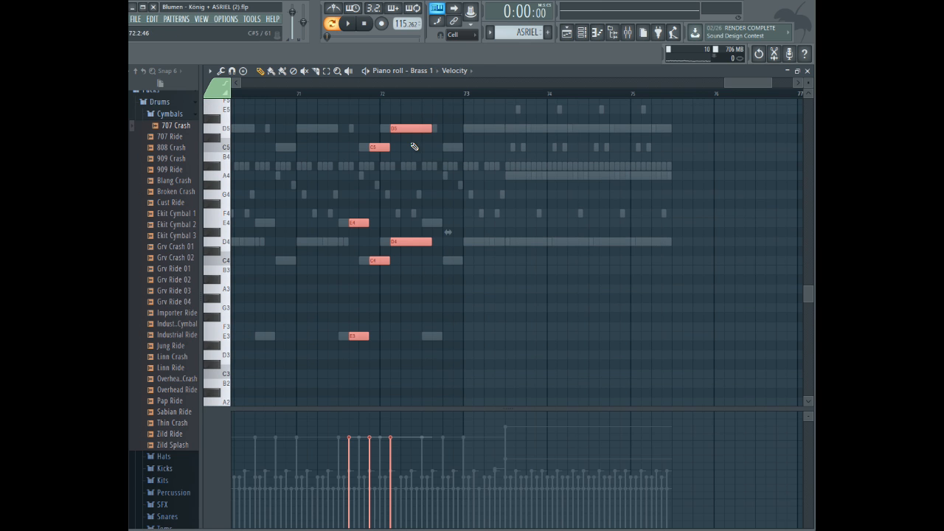
key("space")
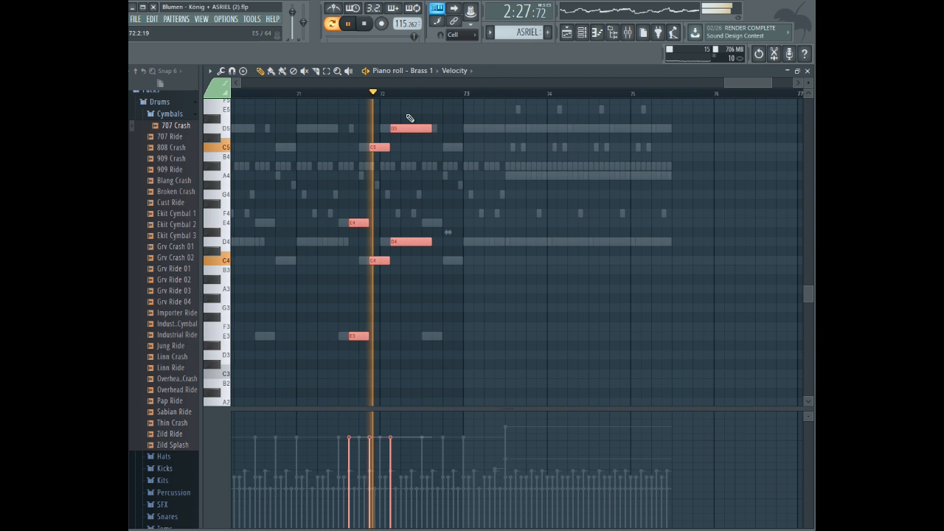
key("Delete")
- Add sustained Brass 1 notes D5, A4 and D4 from bar 73's third beat to bar 75's third beat and play them
left_click_drag(772, 84, 744, 85)
scroll(714, 158, "up", 2)
key("space")
left_click(499, 184)
left_click(497, 427)
left_click(500, 232)
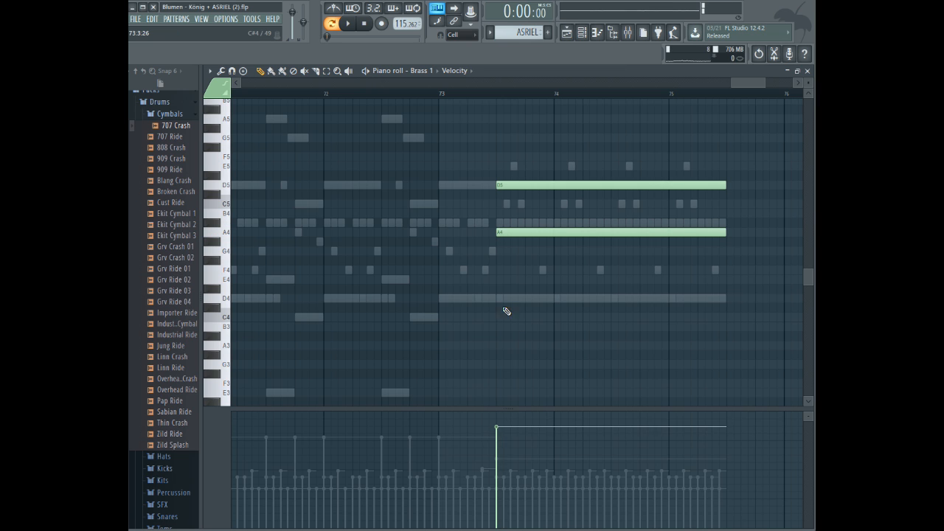
left_click(508, 298)
left_click(497, 95)
key("space")
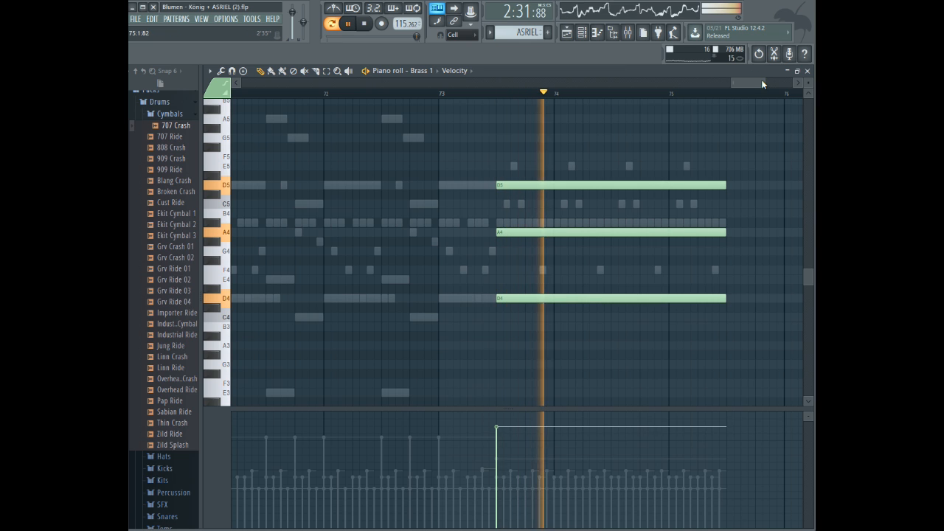
left_click_drag(763, 82, 754, 83)
key("space")
scroll(613, 197, "down", 2)
left_click_drag(459, 252, 465, 297)
right_click(513, 289)
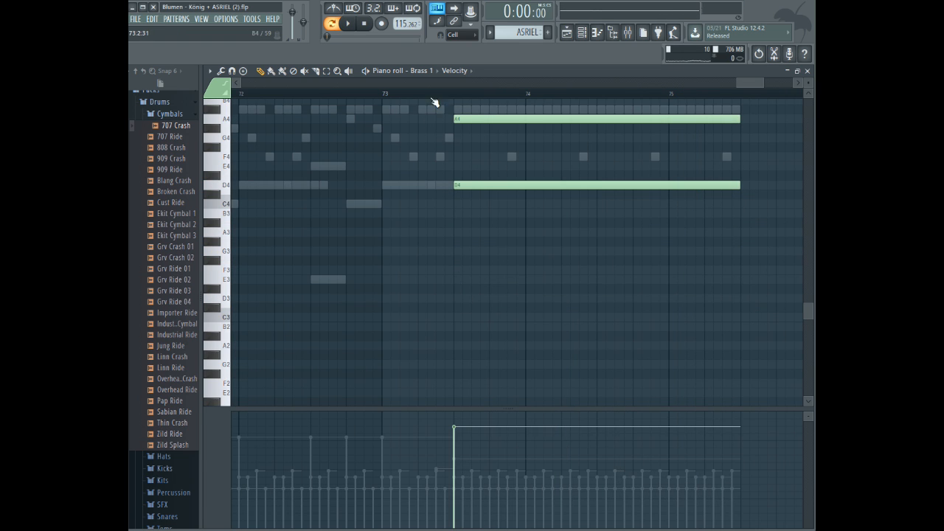
- Switch to the 8 - bit part and select its melody from bar 61's third beat onward for copying
left_click(424, 71)
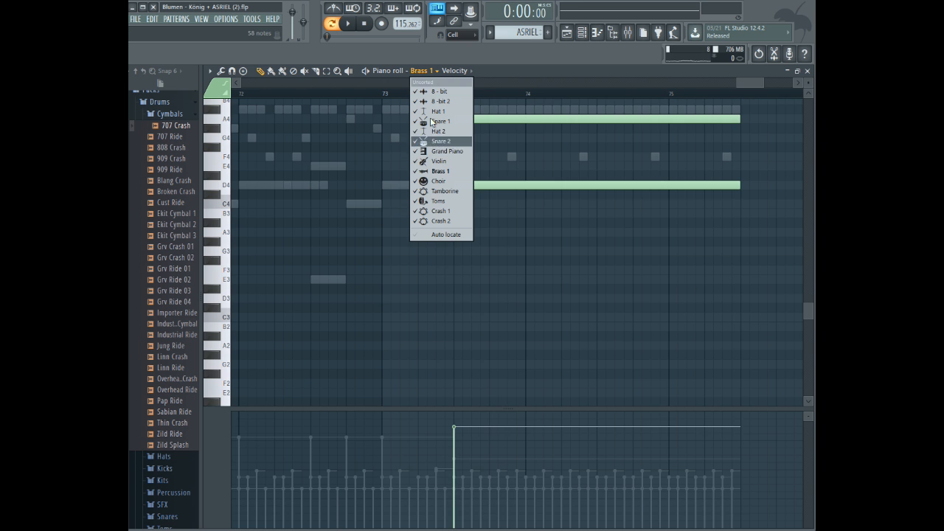
left_click(424, 91)
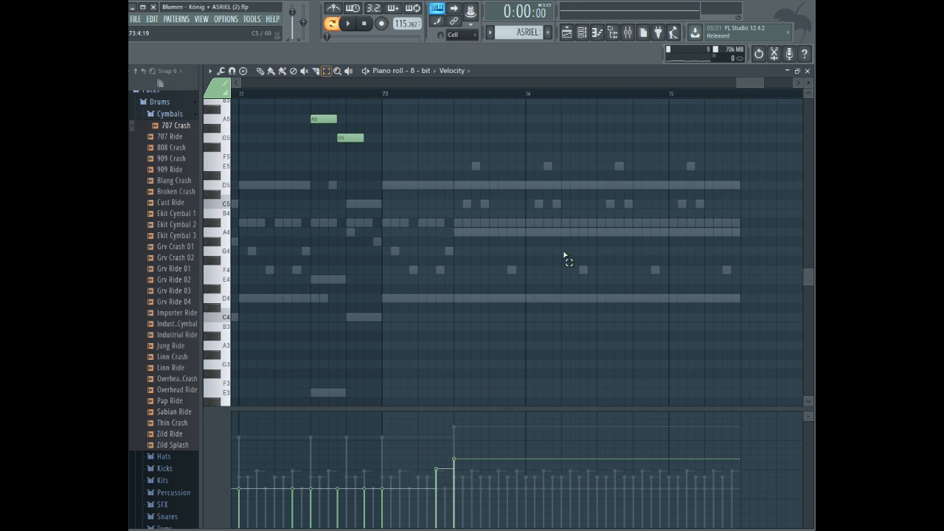
scroll(565, 257, "up", 4)
left_click_drag(762, 85, 775, 84)
left_click_drag(717, 136, 438, 406)
- Paste the copied 8 - bit melody into the Grand Piano part, aligned to bar 61's third beat
left_click(423, 71)
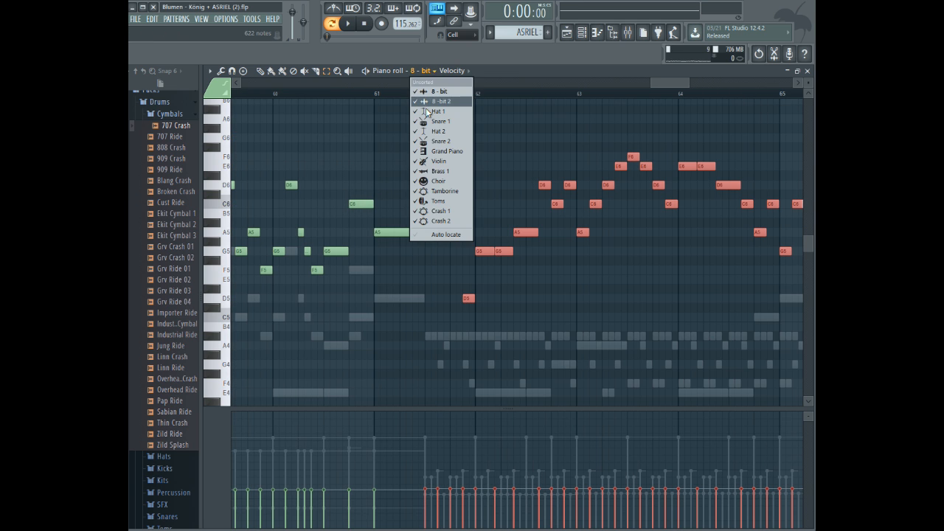
left_click(445, 151)
key("ctrl+v")
left_click_drag(414, 231, 523, 226)
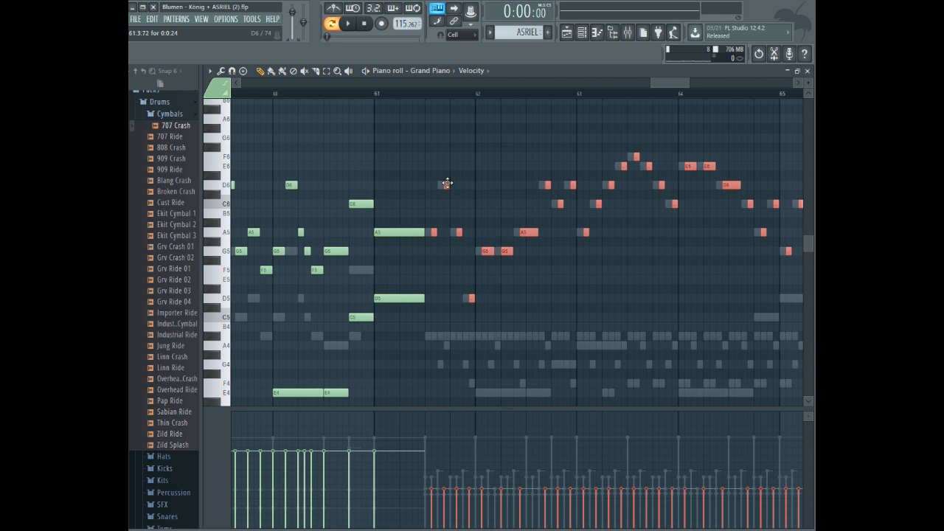
mouse_move(447, 183)
left_mouse_down()
mouse_move(455, 182)
mouse_move(443, 185)
left_mouse_up()
- Raise the velocity of the pasted Grand Piano notes slightly and play the part
double_click(443, 185)
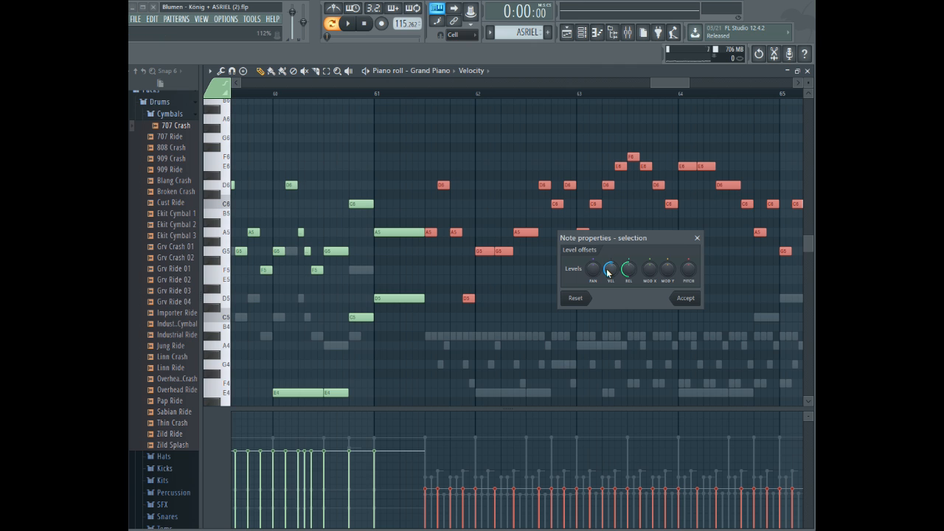
left_click(678, 299)
key("space")
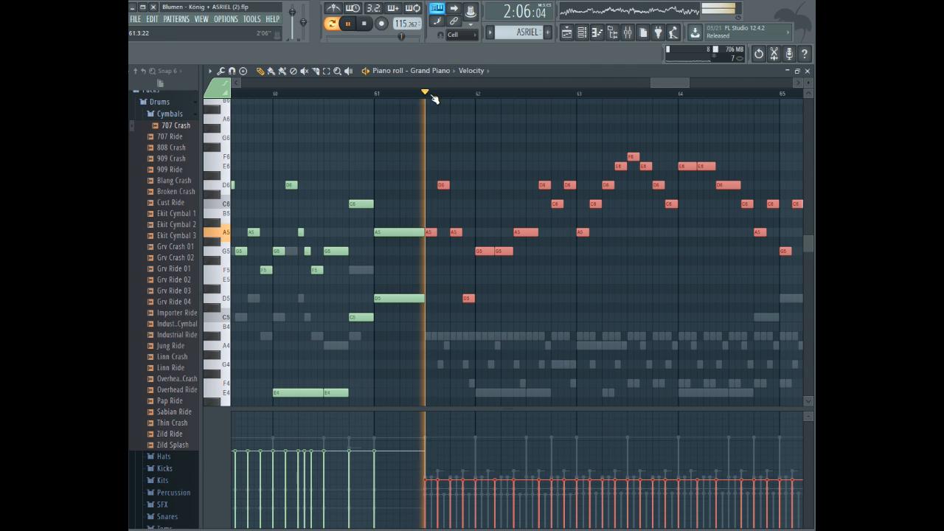
left_click_drag(674, 78, 761, 84)
right_click(559, 228)
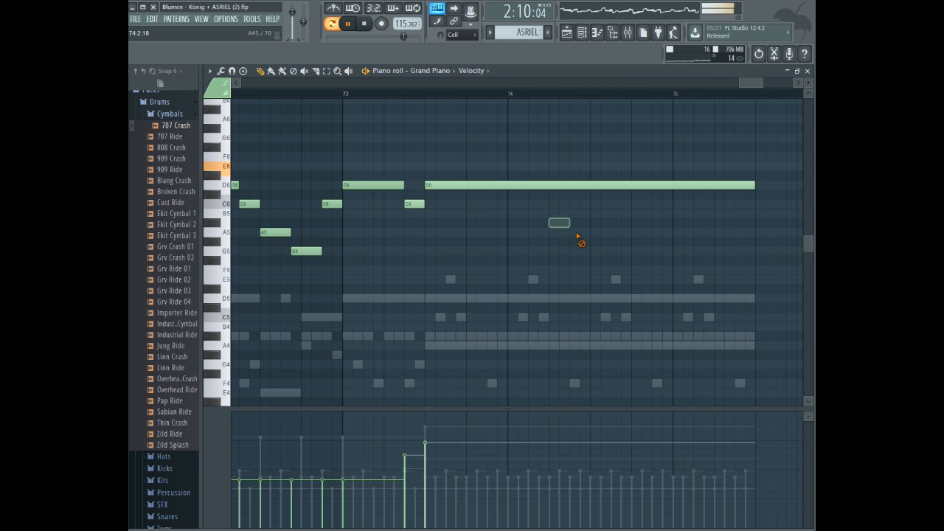
key("space")
- Add three spaced Grand Piano D4 notes from bar 73's third beat followed by an E4, and play them
scroll(463, 154, "down", 1)
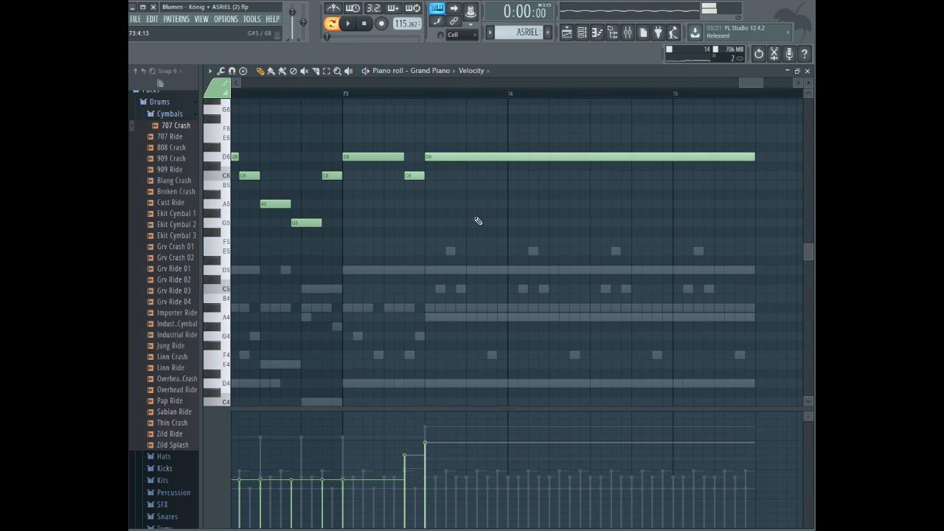
scroll(477, 222, "down", 4)
left_click(431, 268)
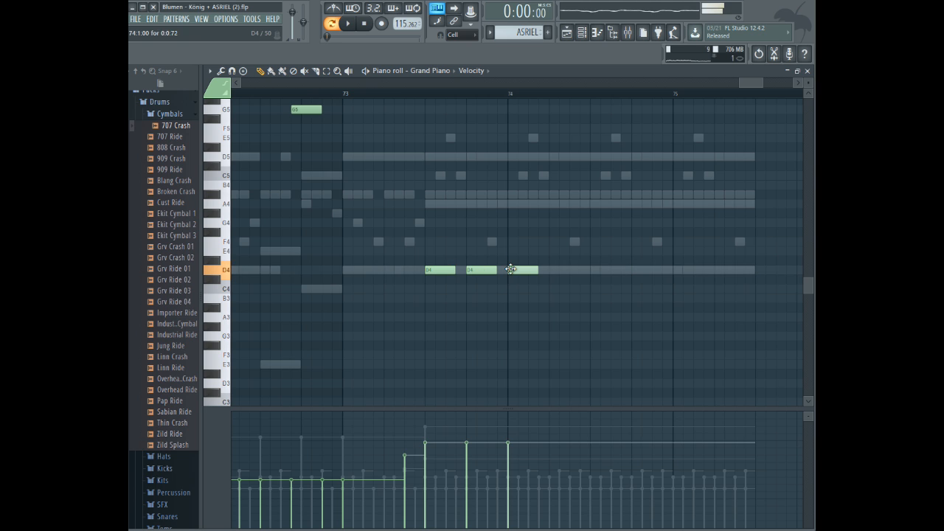
key("space")
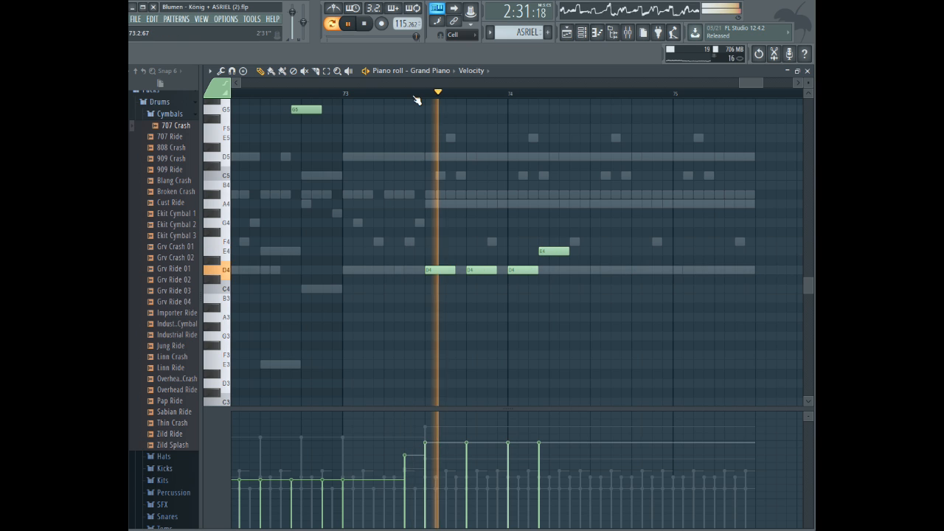
key("space")
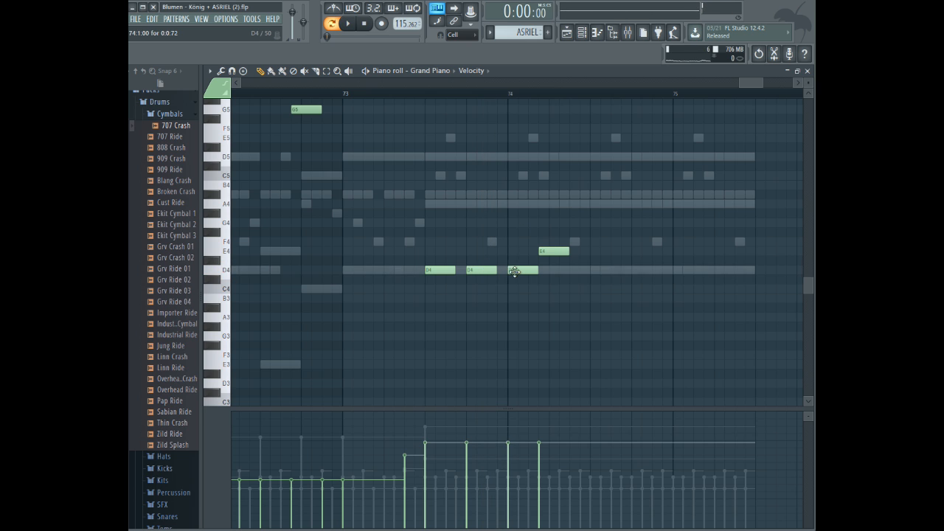
- Shorten and shift the D4 notes closer together so the E4 starts exactly on bar 74, playing to check the rhythm
key("space")
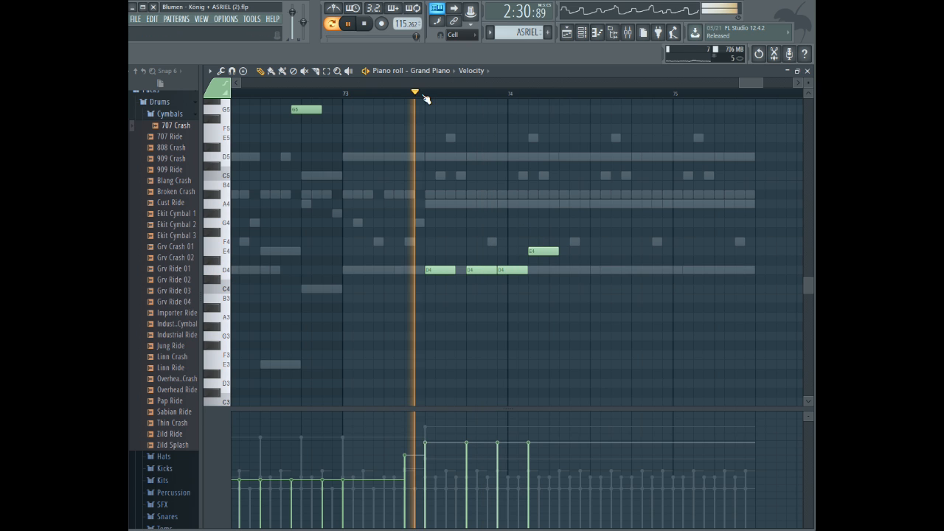
key("space")
left_click_drag(525, 273, 517, 271)
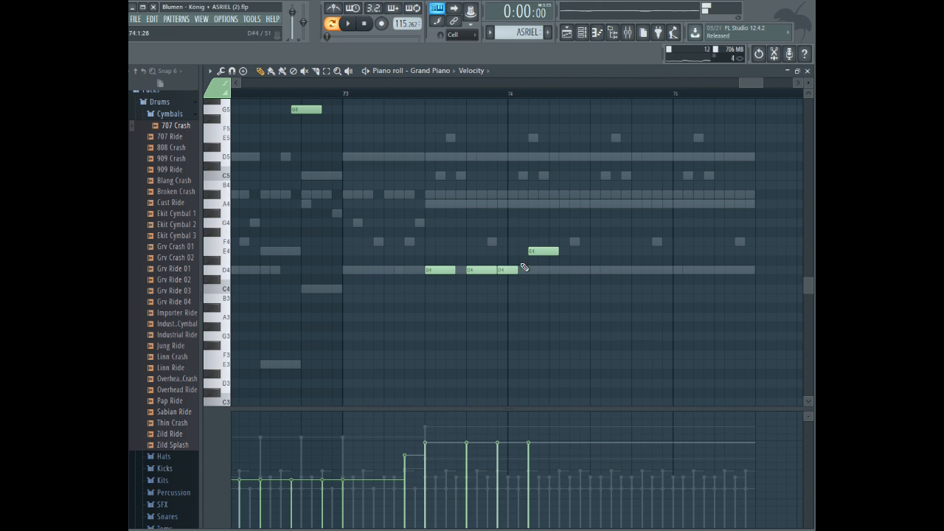
key("space")
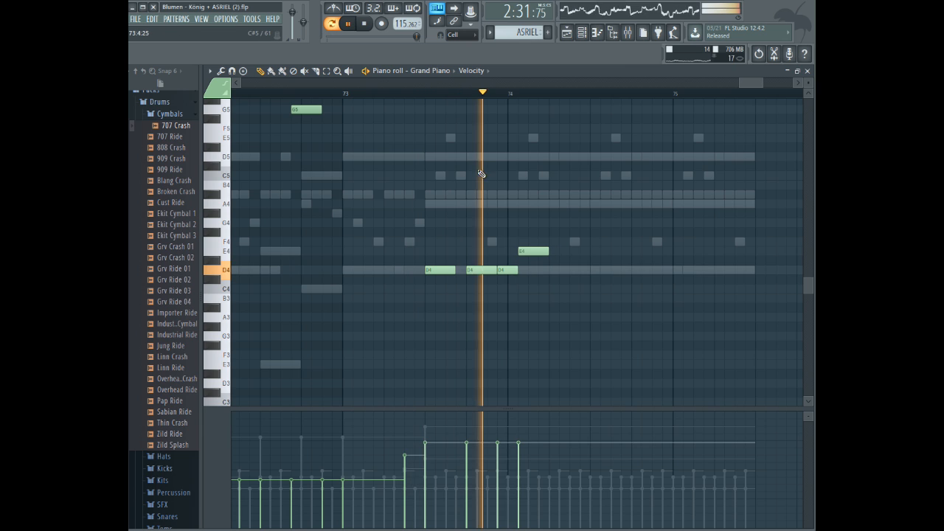
key("space")
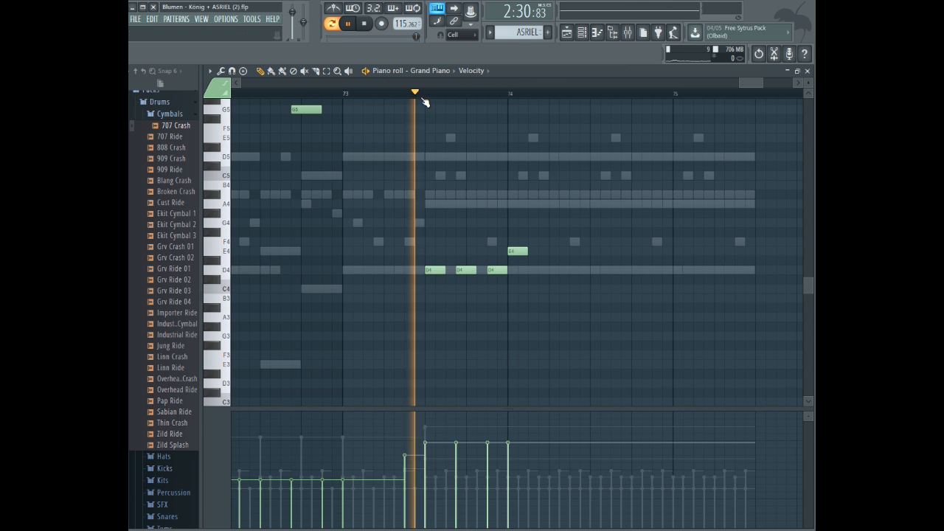
- Continue the rising figure through E4, F4 and G4 to A4 at bar 75's third beat, and duplicate it one octave lower
key("space")
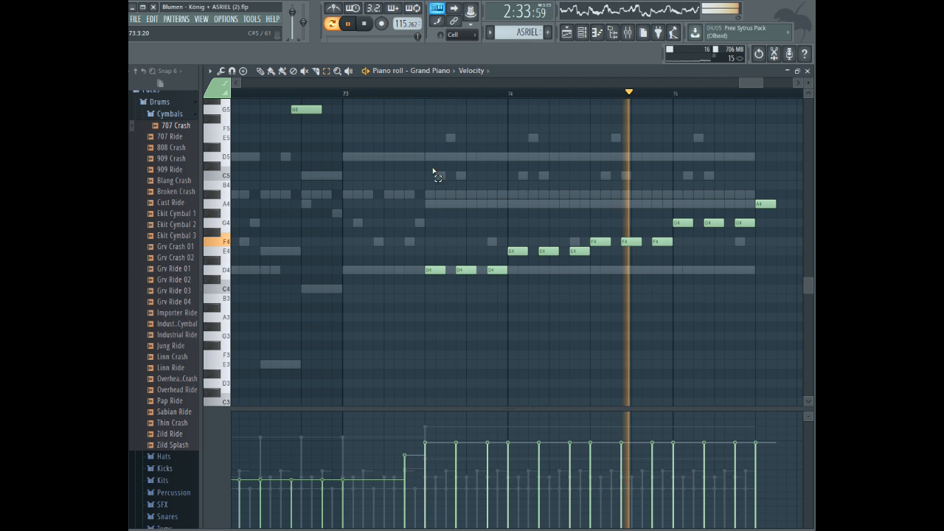
left_click_drag(417, 166, 746, 322)
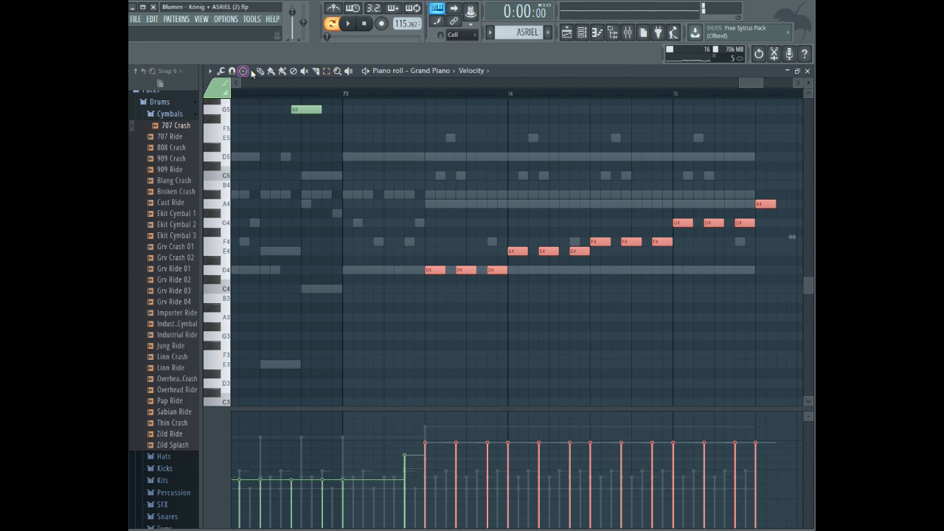
scroll(435, 221, "down", 3)
left_click_drag(436, 214, 438, 334)
left_click(430, 94)
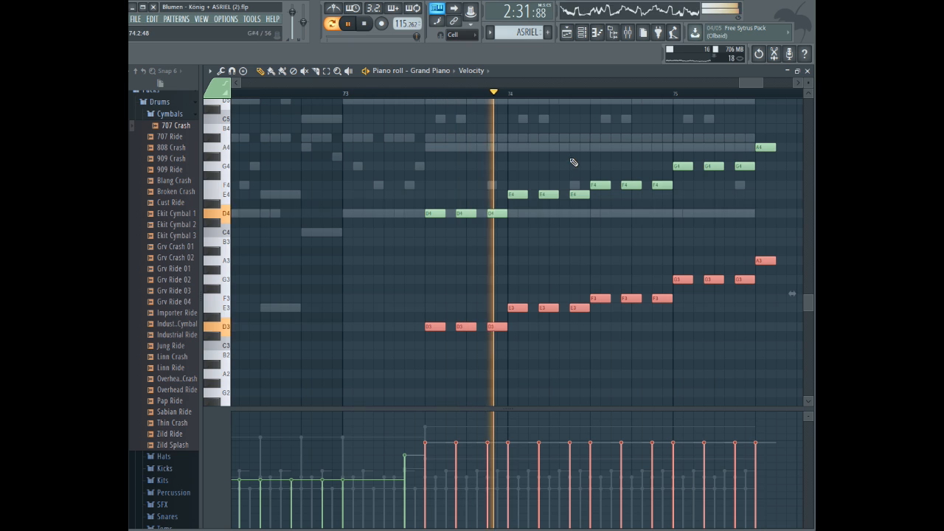
- Duplicate the rising Grand Piano figure as a middle layer starting on A3 and play the chords
scroll(514, 155, "up", 1)
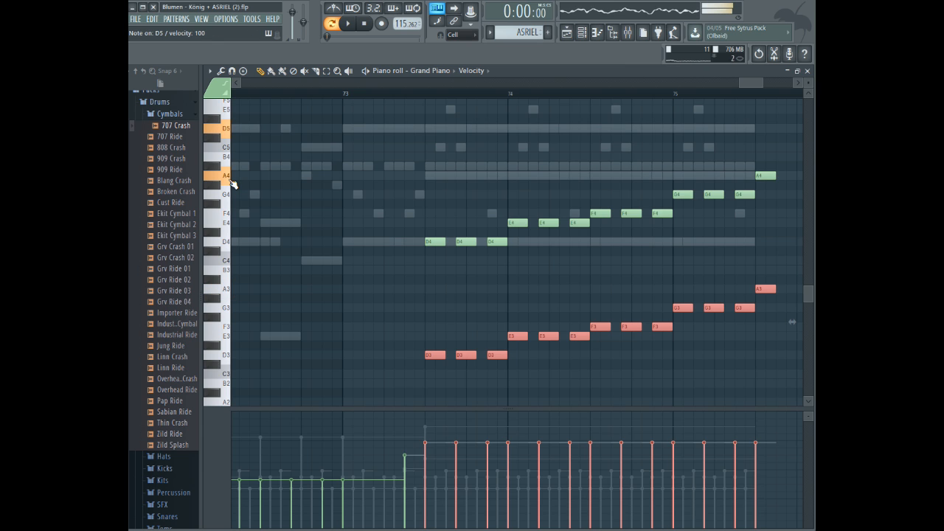
key("ctrl+v")
left_click_drag(430, 242, 433, 280)
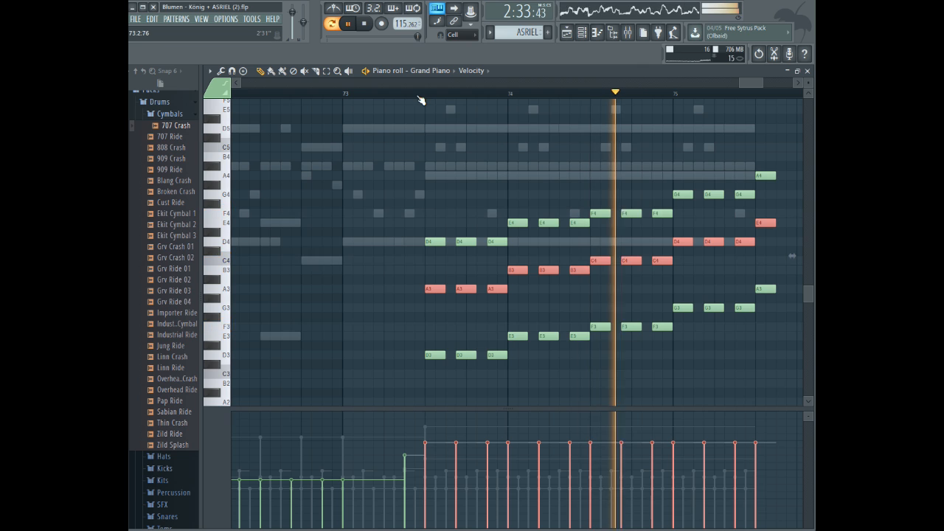
key("space")
- Select all three layers of the rising Grand Piano figure from bar 73's third beat through bar 75 for copying
scroll(750, 123, "up", 3)
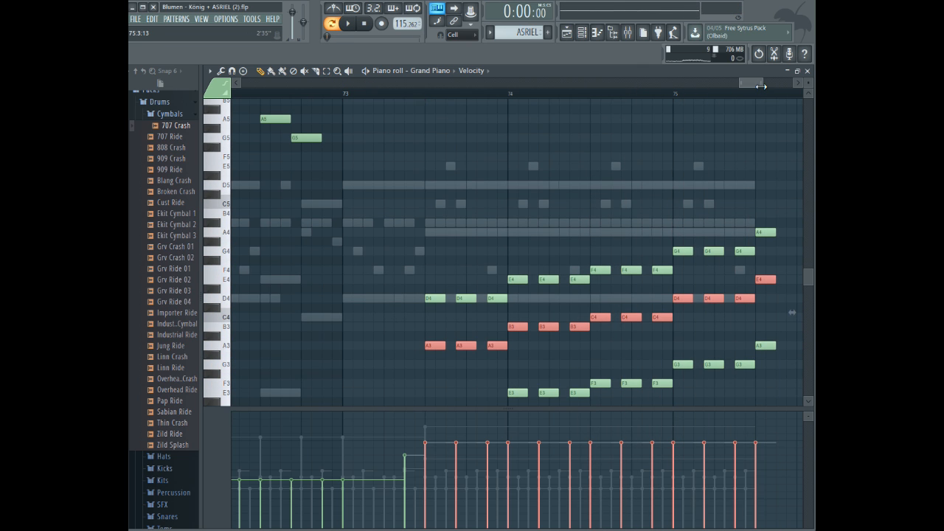
left_click_drag(761, 87, 786, 96)
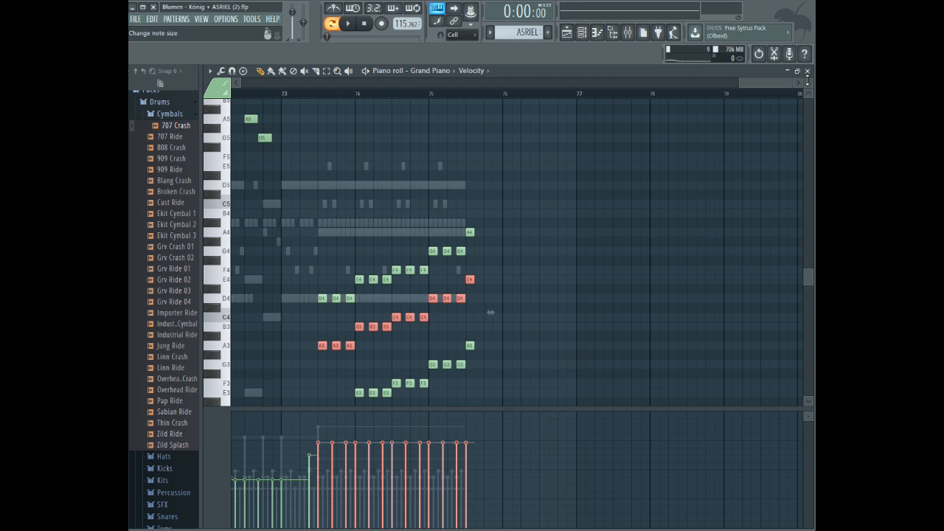
left_click_drag(788, 82, 763, 83)
scroll(487, 194, "down", 3)
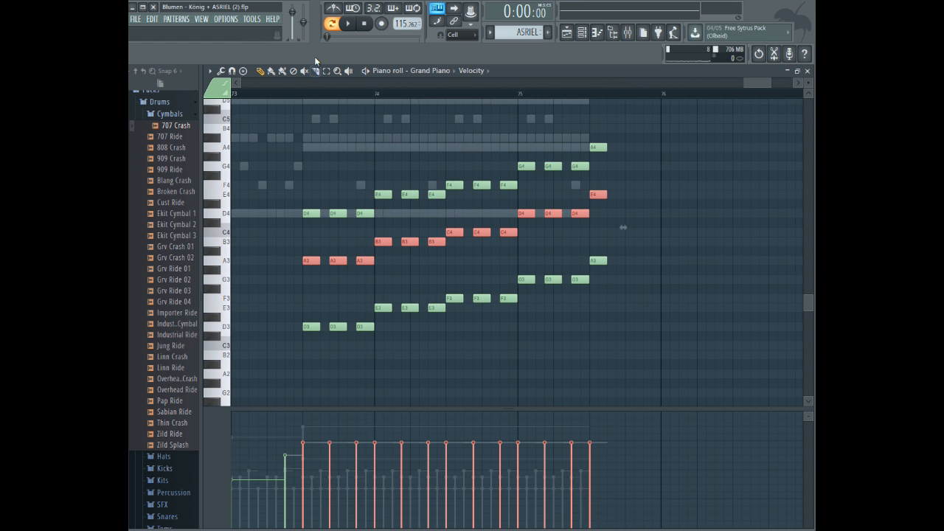
left_click_drag(284, 137, 726, 400)
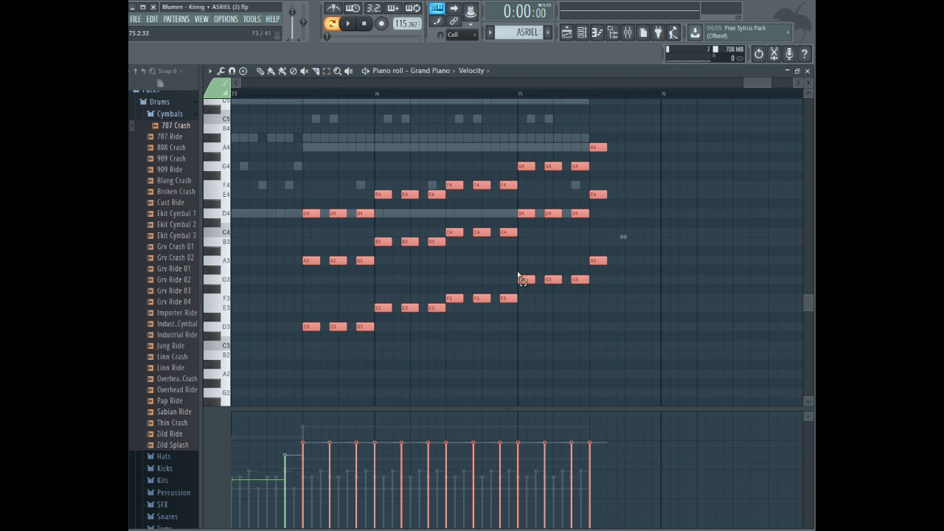
- Paste the rising chords into the Choir part, aligned to bar 73's third beat, and play them
left_click(424, 70)
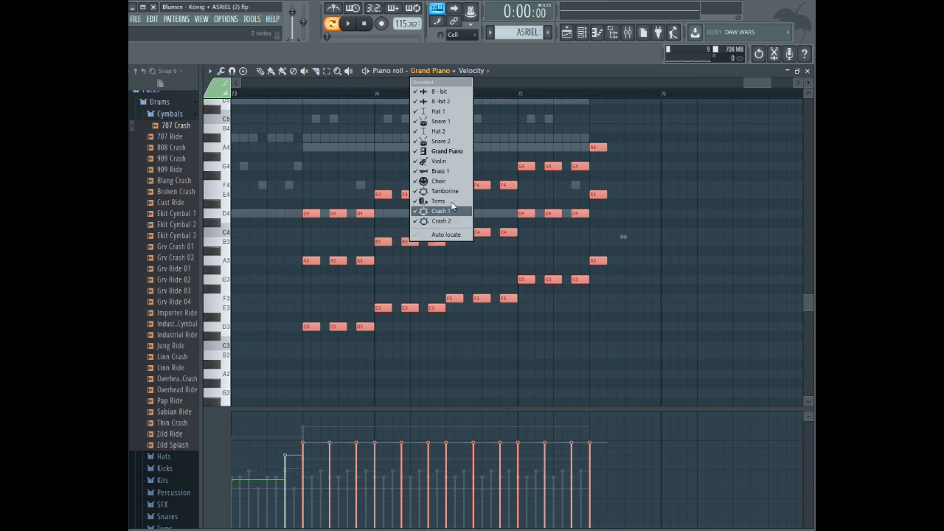
left_click(439, 181)
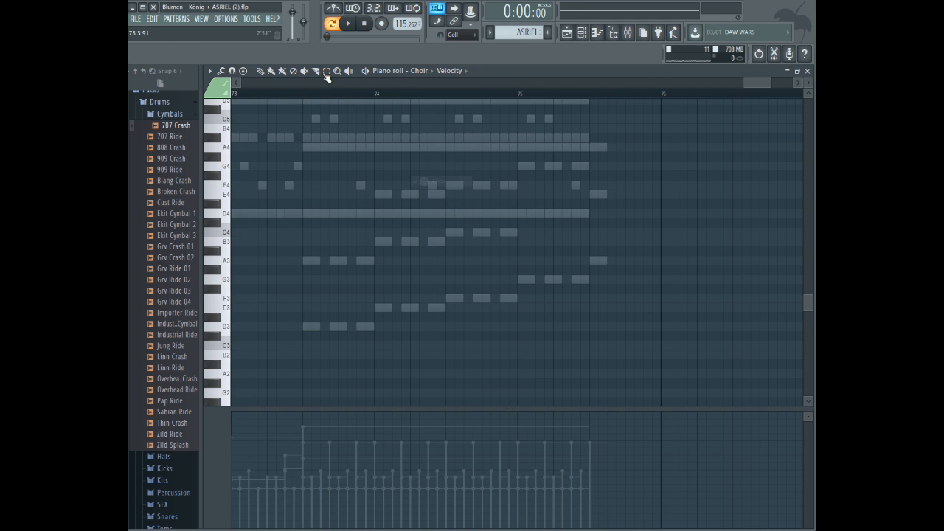
key("ctrl+v")
left_click_drag(453, 214, 314, 215)
key("space")
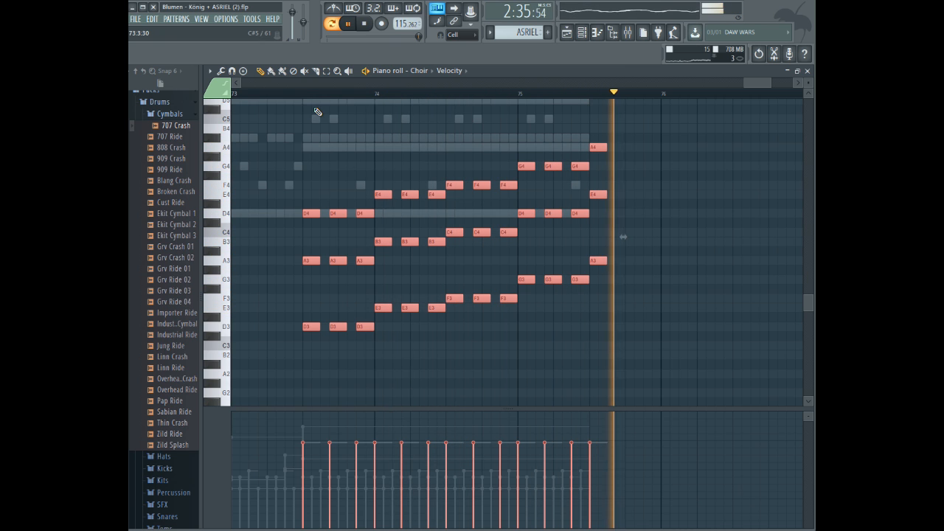
key("space")
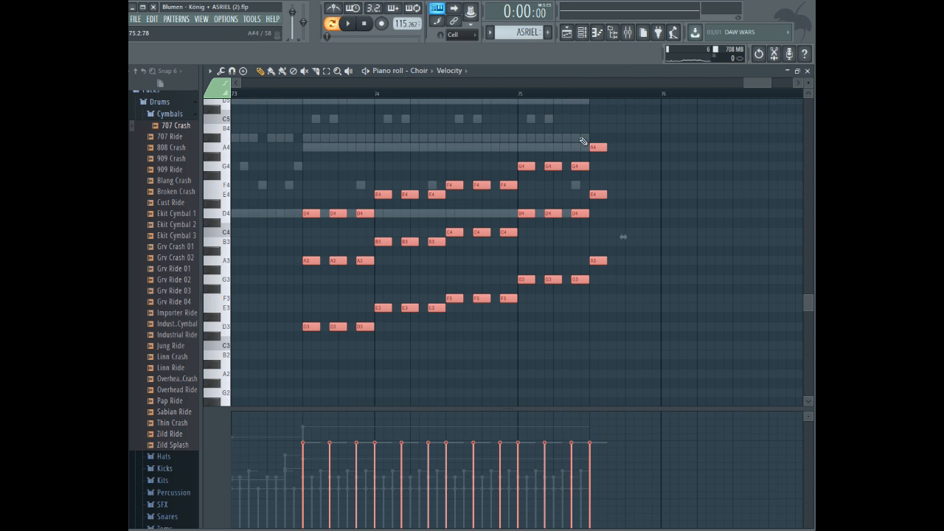
- Switch to the 8 - bit part and lengthen its final D6 note to end with the last chord in bar 75
left_click(431, 71)
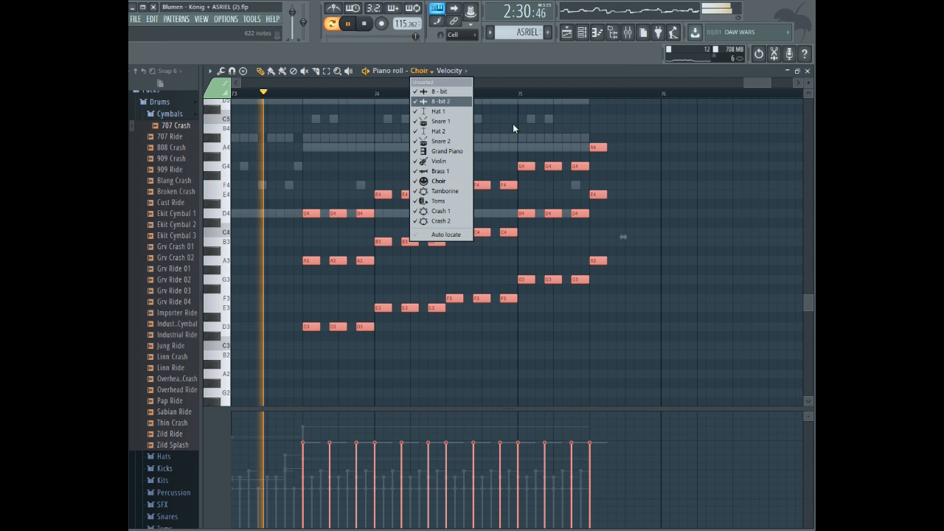
left_click(441, 89)
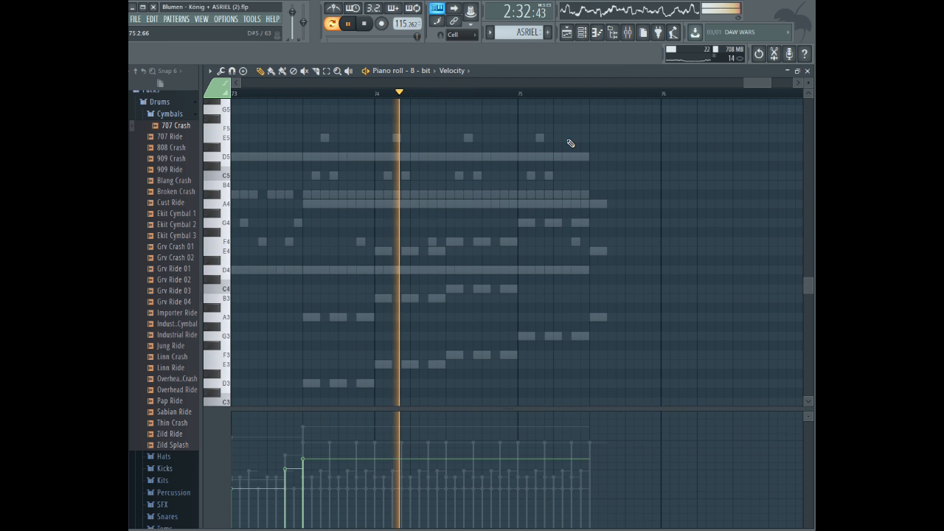
left_click(432, 73)
left_click(432, 91)
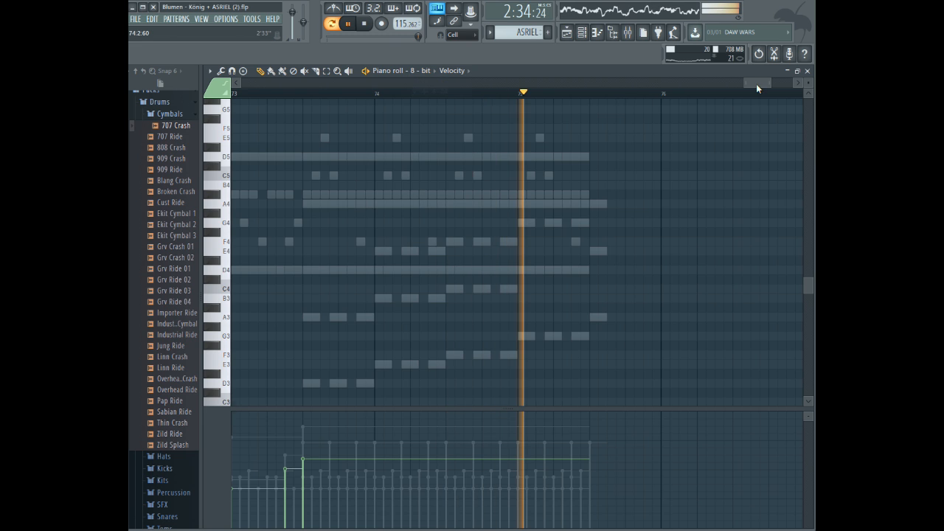
left_click_drag(756, 85, 740, 83)
scroll(632, 120, "up", 3)
left_click(424, 100)
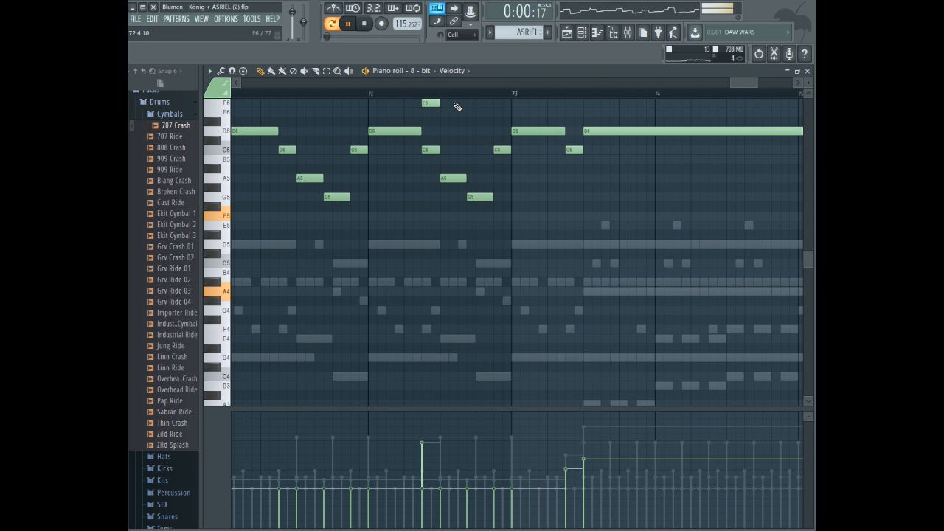
left_click_drag(745, 82, 764, 81)
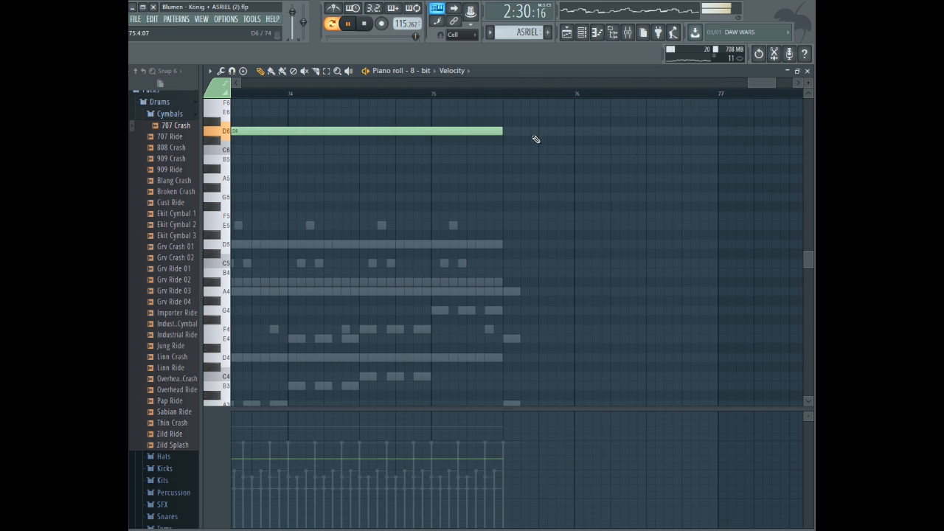
- Look through the 8 - bit 2, Tamborine, Toms, Crash 1 and Hat 2 parts for notes in the song's ending
left_click(426, 70)
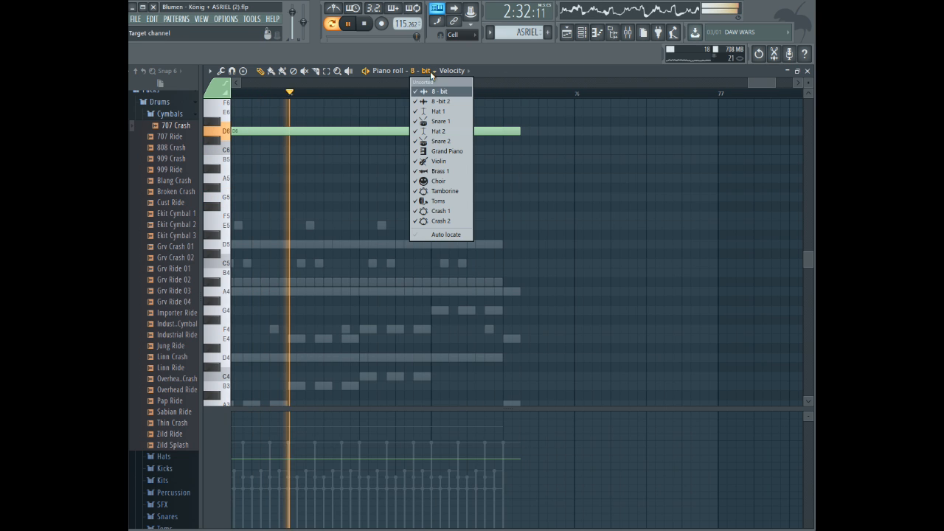
left_click(437, 103)
left_click(428, 70)
left_click(445, 191)
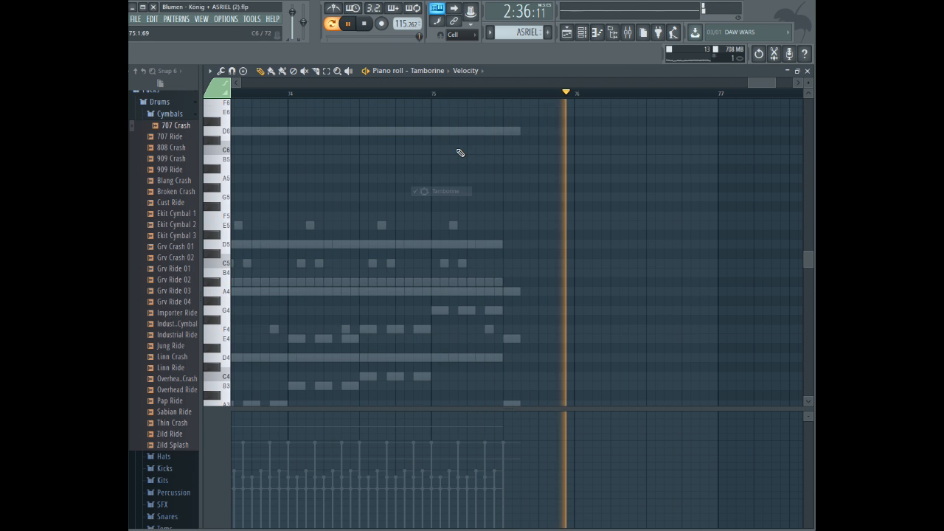
key("space")
left_click(427, 71)
left_click(456, 203)
left_click(424, 71)
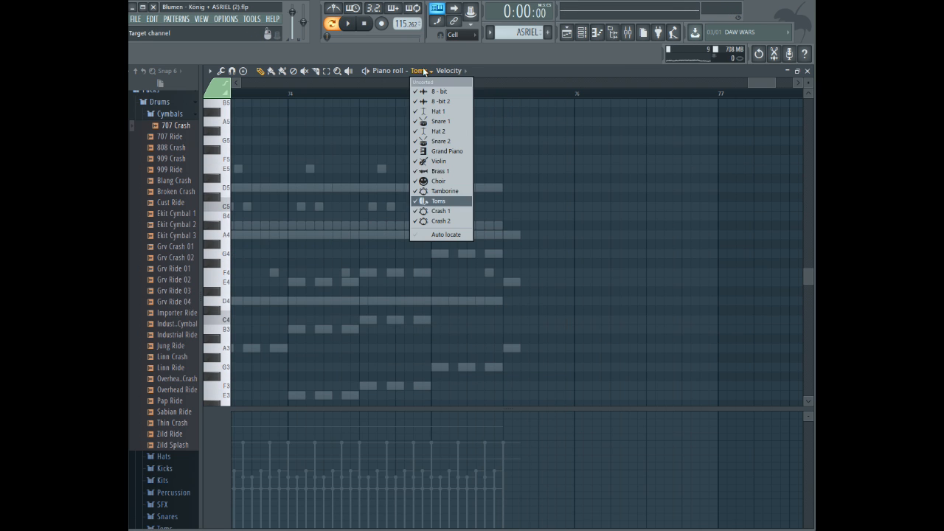
left_click(439, 211)
left_click(428, 71)
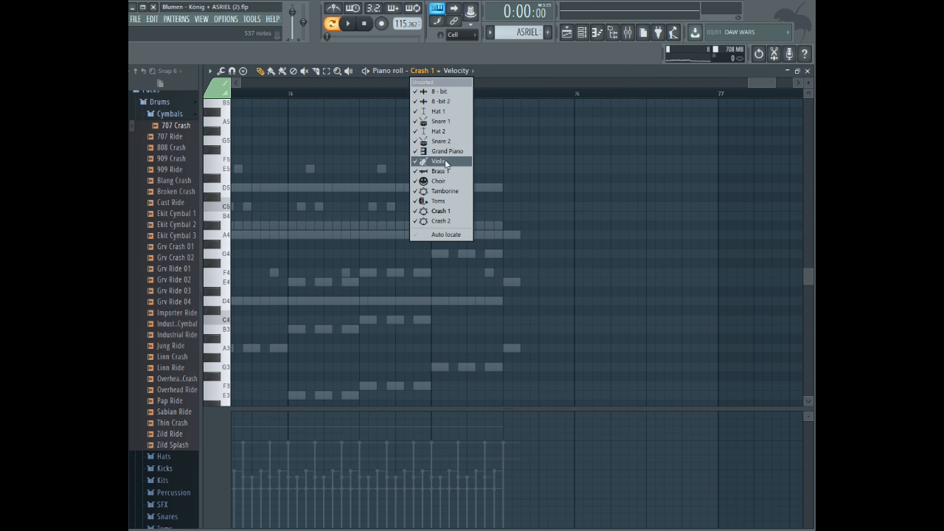
left_click(445, 192)
left_click(442, 71)
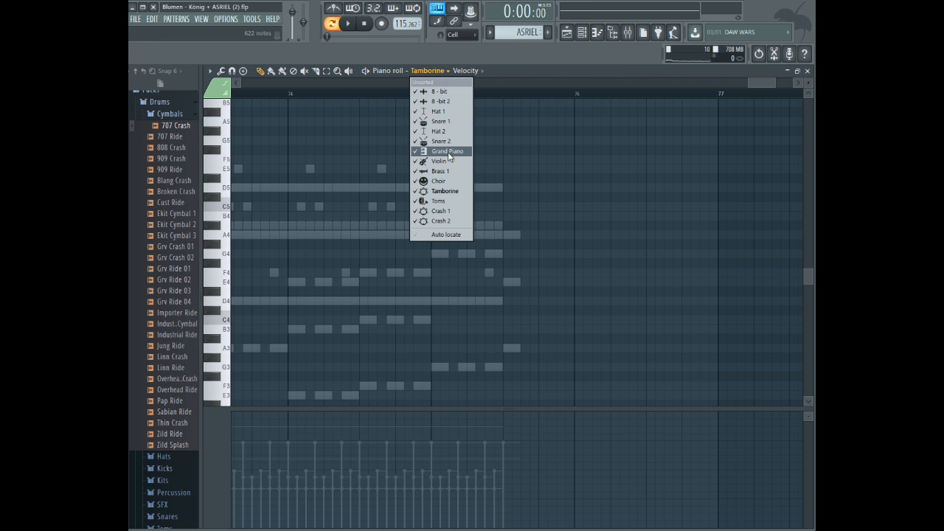
left_click(434, 212)
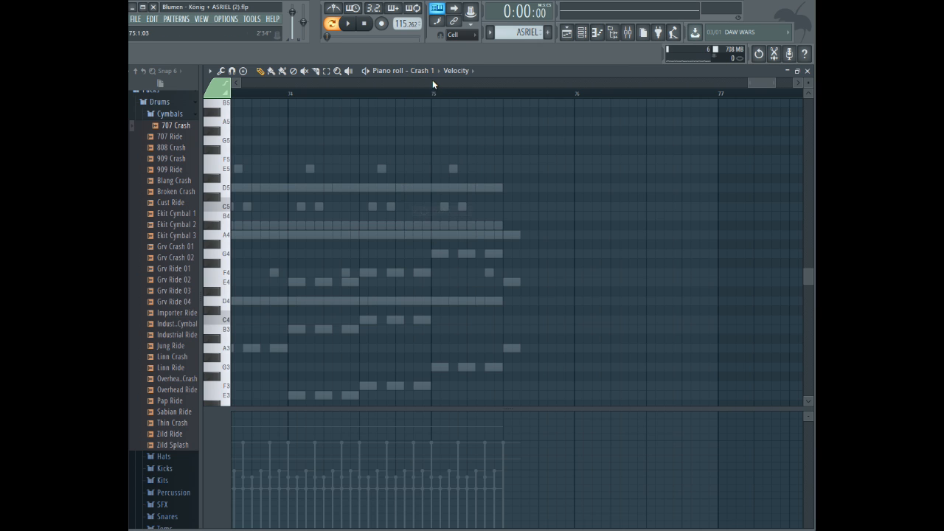
left_click(432, 73)
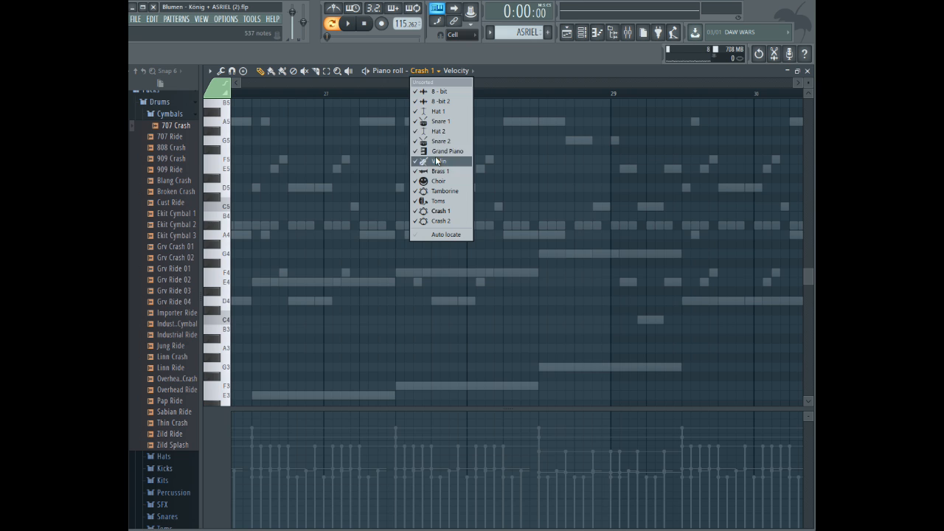
left_click(438, 131)
- Switch to the Violin part, lengthen its sustained D5, A4 and D4 notes to end with bar 75's last chord, and play them
left_click(426, 71)
left_click(439, 161)
left_click_drag(439, 85, 771, 92)
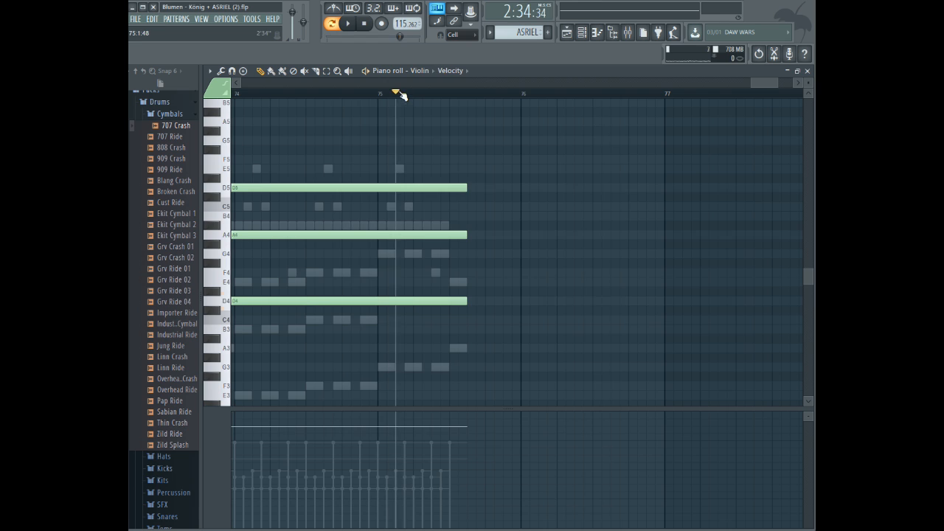
key("space")
- Switch to the Brass 1 part and lengthen its sustained D5, A4 and D4 notes to end with bar 75's last chord
left_click(420, 70)
left_click(457, 183)
scroll(453, 170, "down", 2)
key("space")
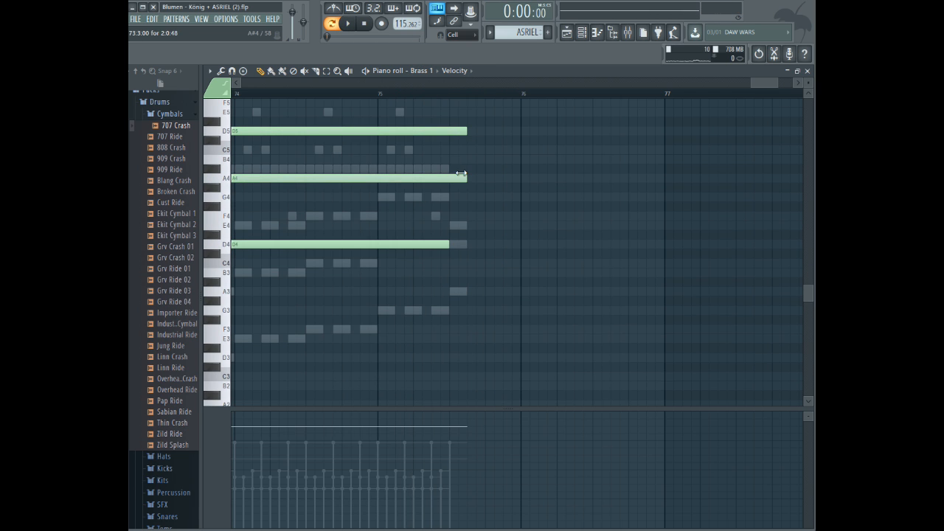
- Paste the rising chords into the Violin part one octave lower from bar 73's third beat, play them and save the project
left_click(421, 70)
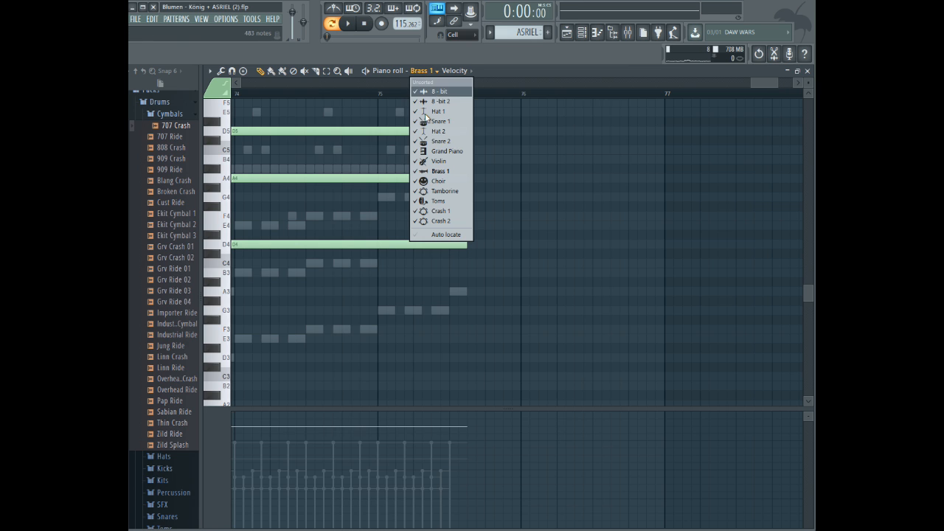
left_click(435, 161)
scroll(754, 83, "left", 2)
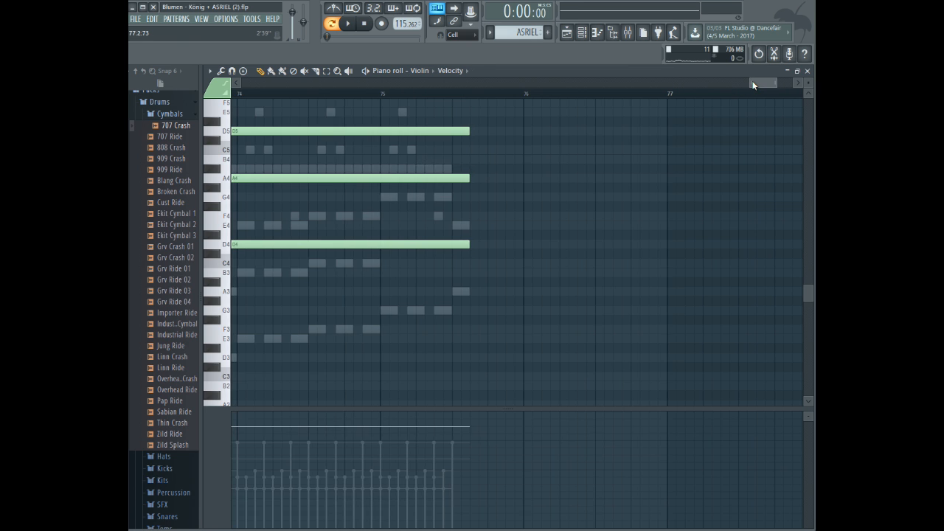
scroll(509, 214, "down", 2)
key("ctrl+v")
left_click_drag(327, 190, 326, 304)
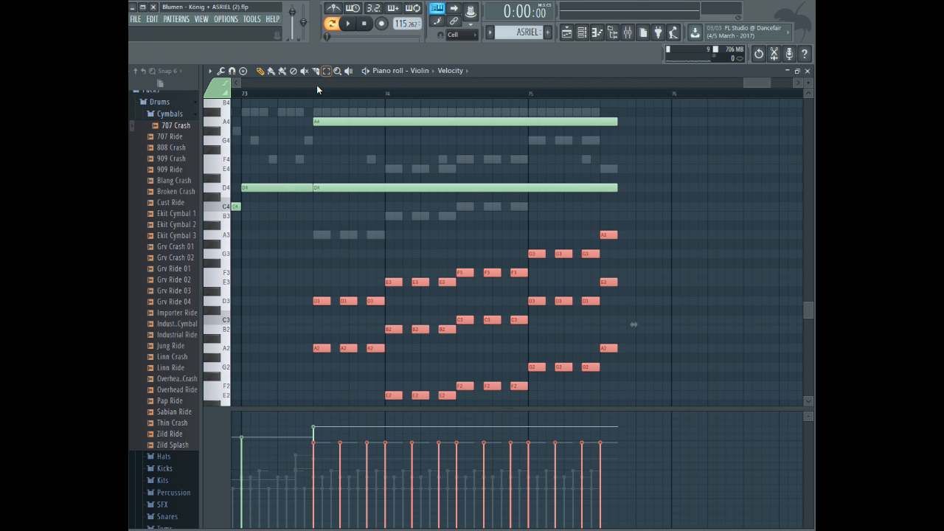
left_click(318, 89)
key("space")
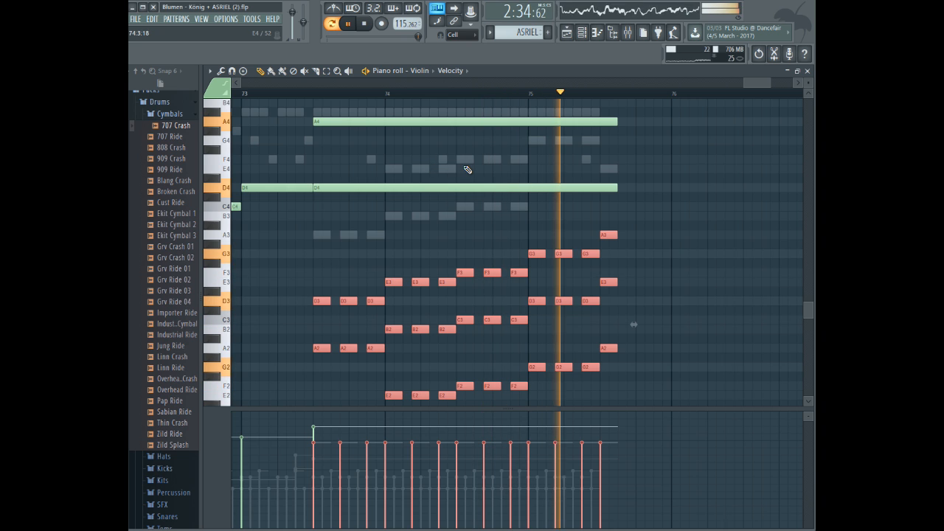
key("ctrl+s")
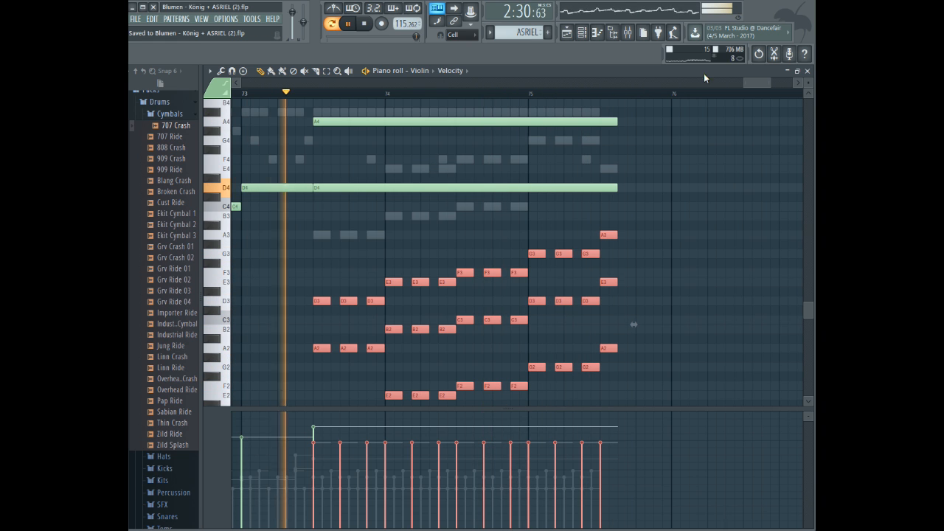
- Select the Violin melody in both octaves from bar 68's fourth beat to the middle of bar 73 for copying
mouse_move(770, 83)
left_mouse_down()
mouse_move(778, 82)
mouse_move(733, 84)
mouse_move(764, 84)
left_mouse_up()
left_click(244, 93)
left_click(327, 72)
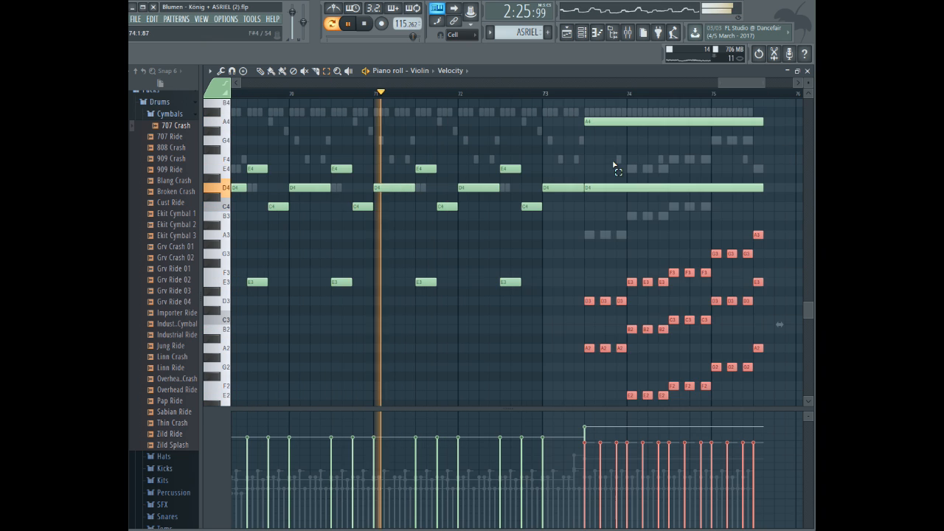
scroll(559, 152, "up", 2)
scroll(558, 153, "up", 1)
left_click_drag(557, 131, 326, 379)
scroll(326, 379, "up", 5)
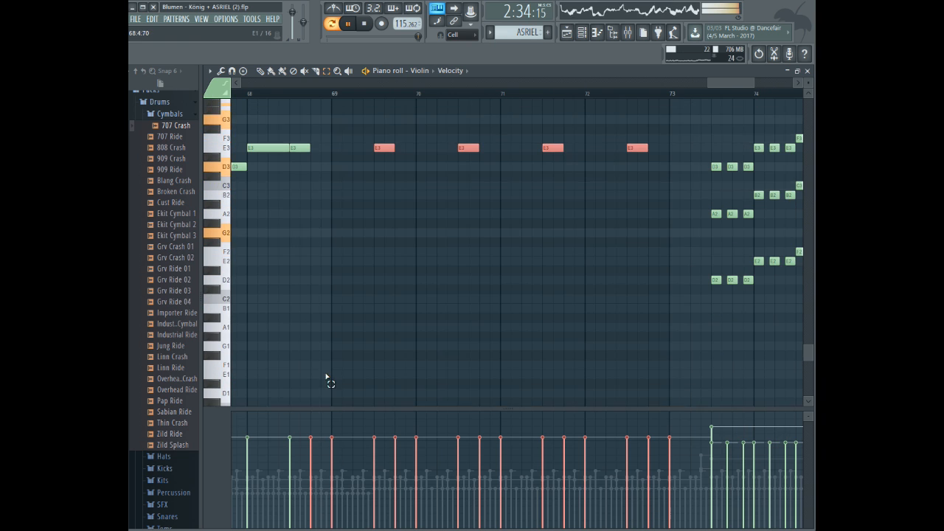
- Try the copied Violin passage in the Brass 1 part with playback from bar 69, and delete the pasted notes
left_click(433, 73)
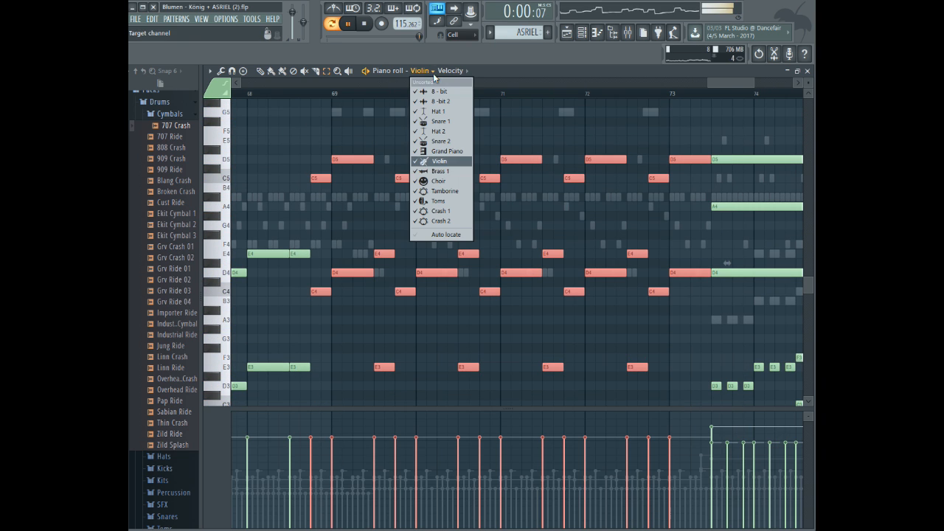
left_click(440, 171)
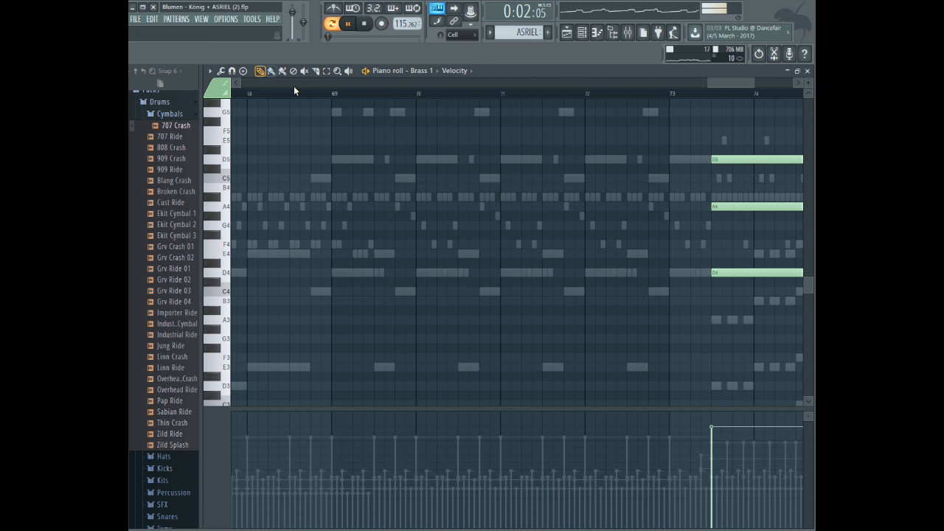
key("ctrl+v")
left_click(331, 94)
scroll(338, 184, "up", 1)
scroll(343, 183, "up", 1)
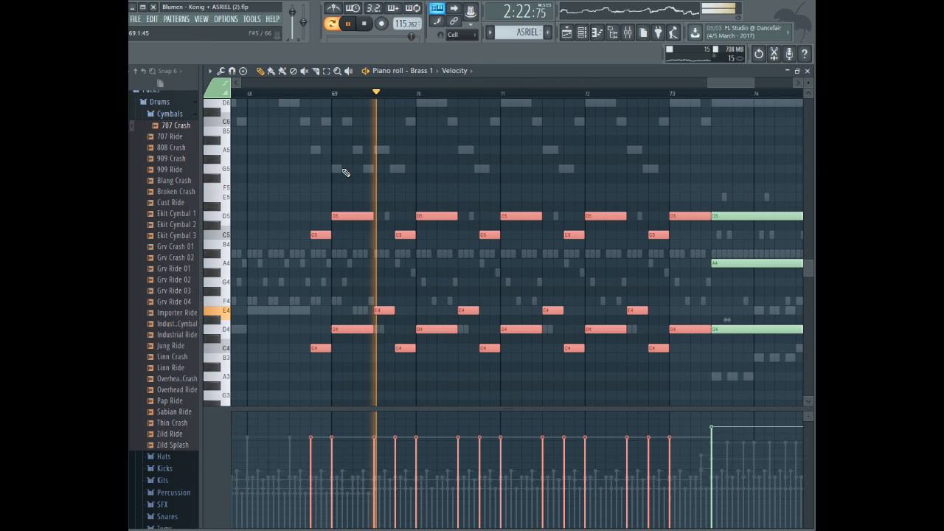
scroll(447, 143, "down", 3)
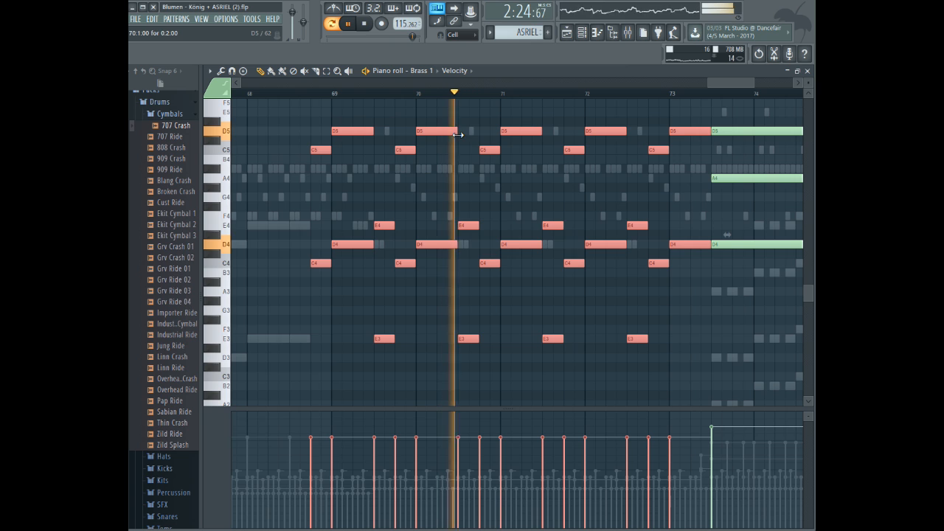
key("Delete")
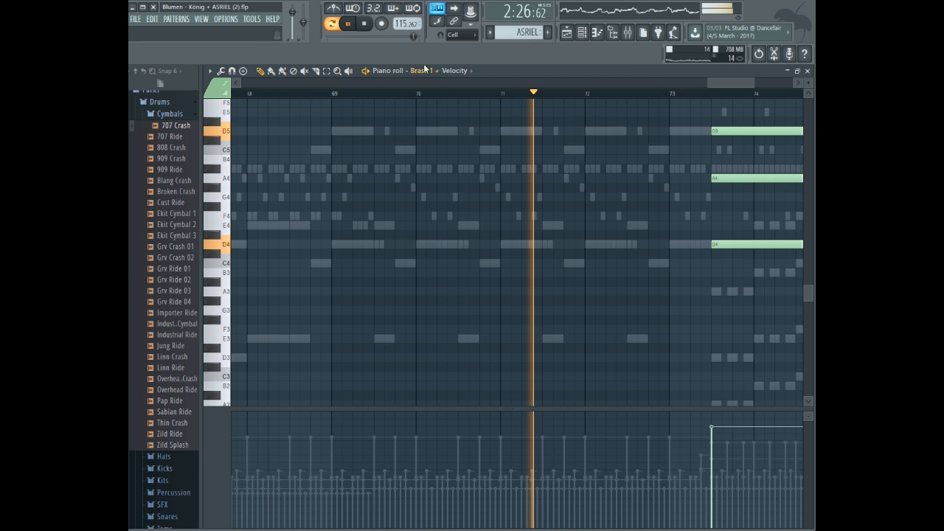
- Switch back to the Violin part and select its whole melody from bar 61's third beat to the middle of bar 73 for copying
left_click(425, 70)
left_click(439, 161)
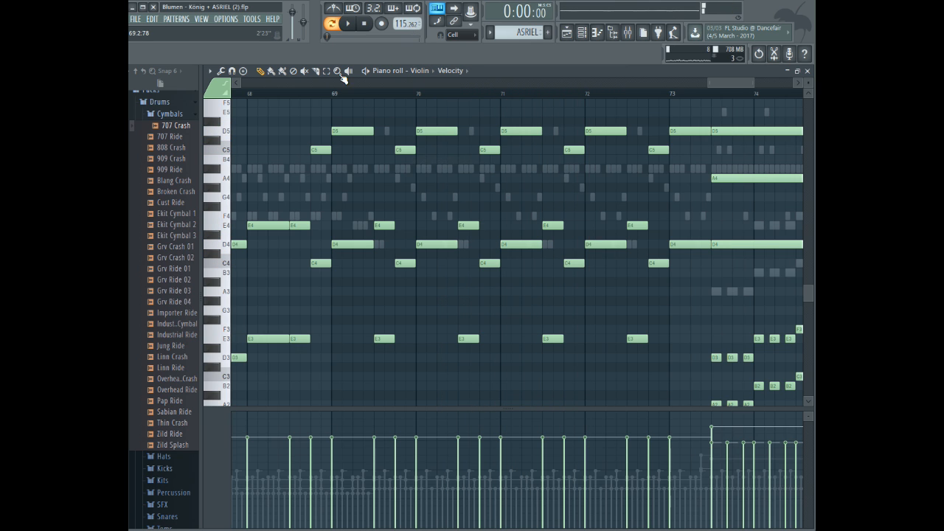
scroll(443, 130, "up", 1)
left_click_drag(686, 118, 418, 384)
scroll(449, 287, "up", 7)
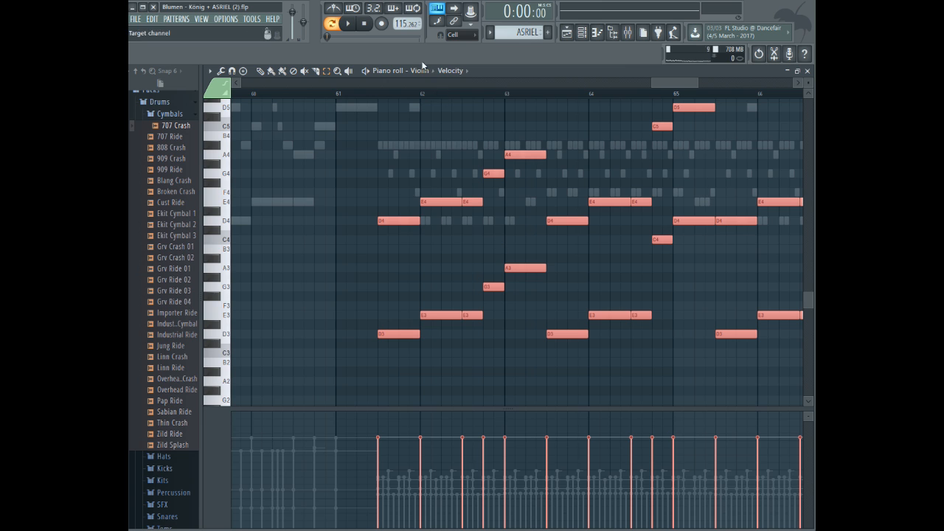
- Paste the Violin melody into the Brass 1 part, aligned to bar 61's third beat, and start playback just before it
left_click(422, 70)
left_click(452, 180)
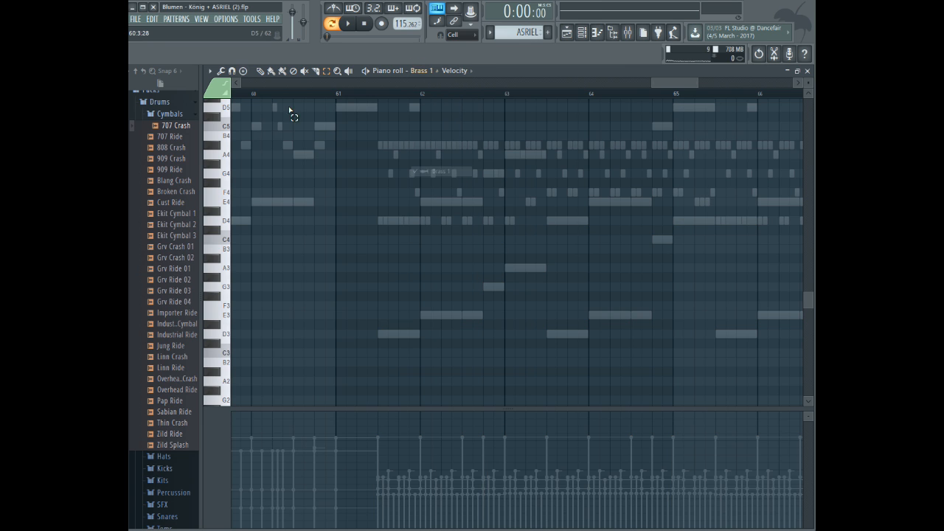
key("ctrl+v")
left_click_drag(312, 218, 397, 219)
left_click(353, 99)
key("space")
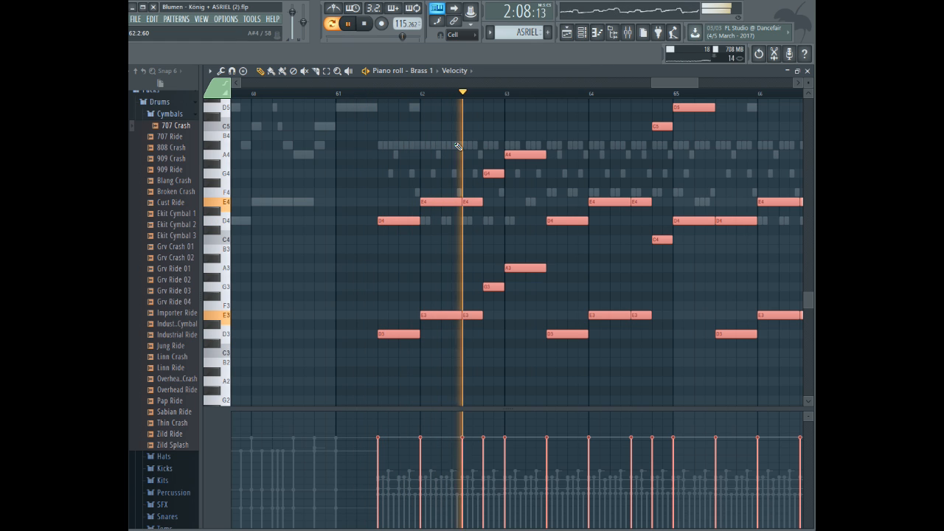
- Listen to the final section with the doubled Brass 1 melody through to the ending in bar 75, and stop playback
scroll(467, 135, "up", 2)
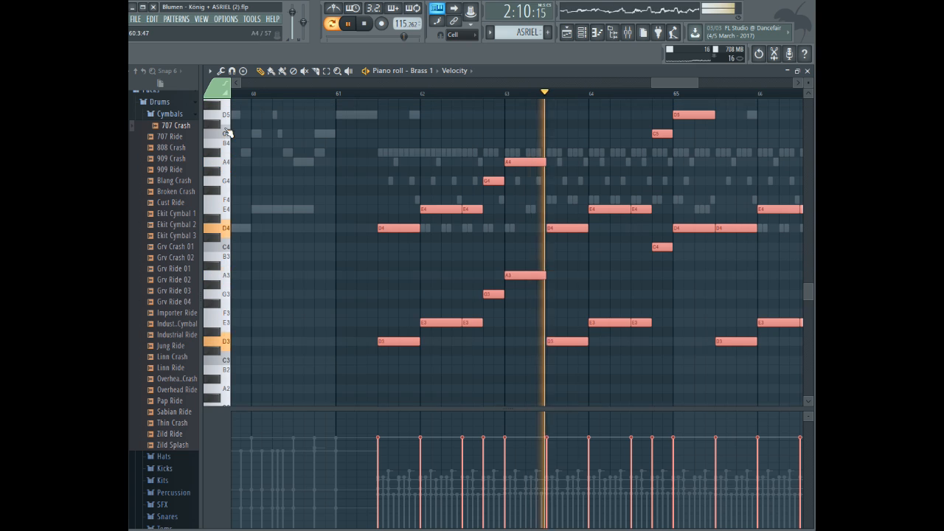
left_click_drag(693, 82, 725, 81)
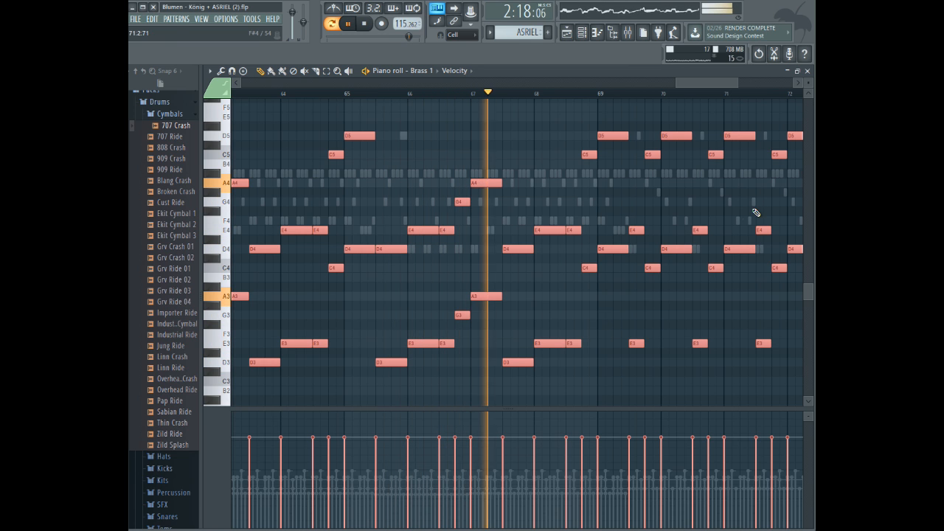
scroll(638, 227, "up", 1)
left_click_drag(731, 80, 746, 82)
scroll(735, 103, "up", 2)
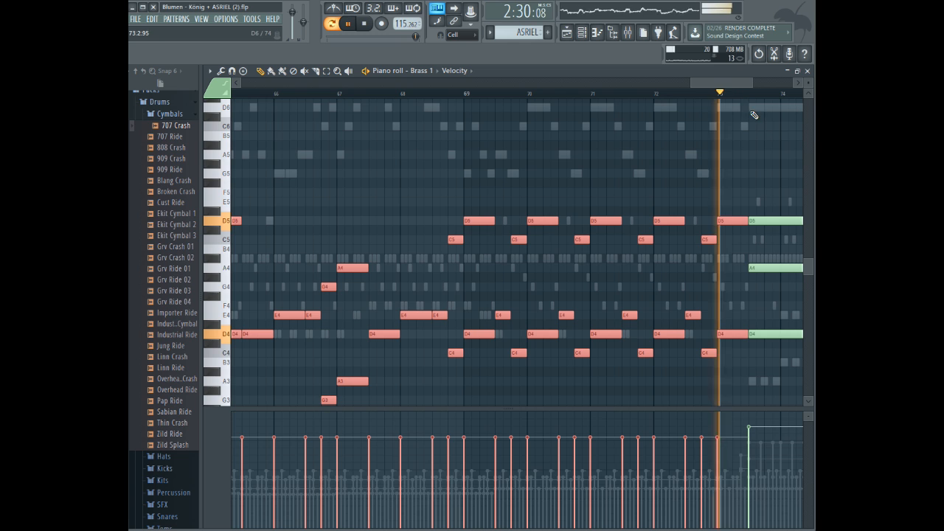
left_click_drag(726, 82, 750, 82)
scroll(686, 158, "up", 1)
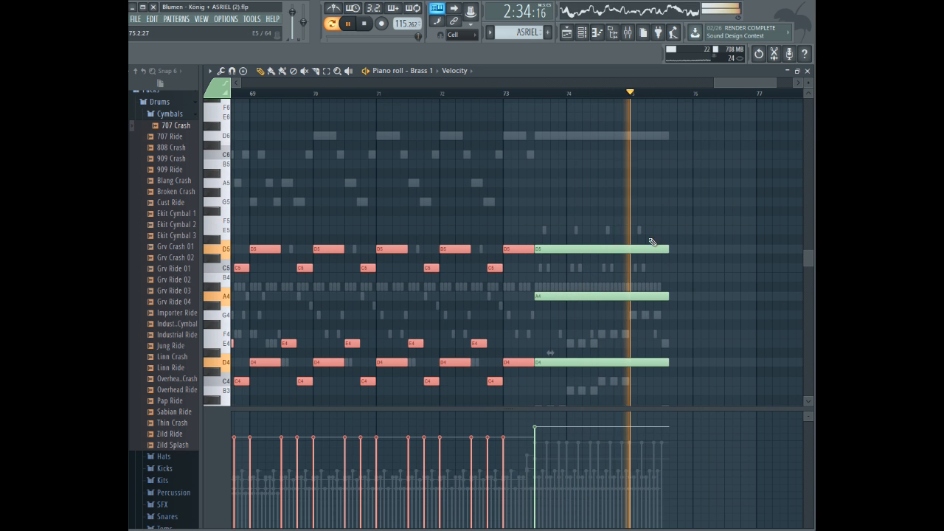
key("space")
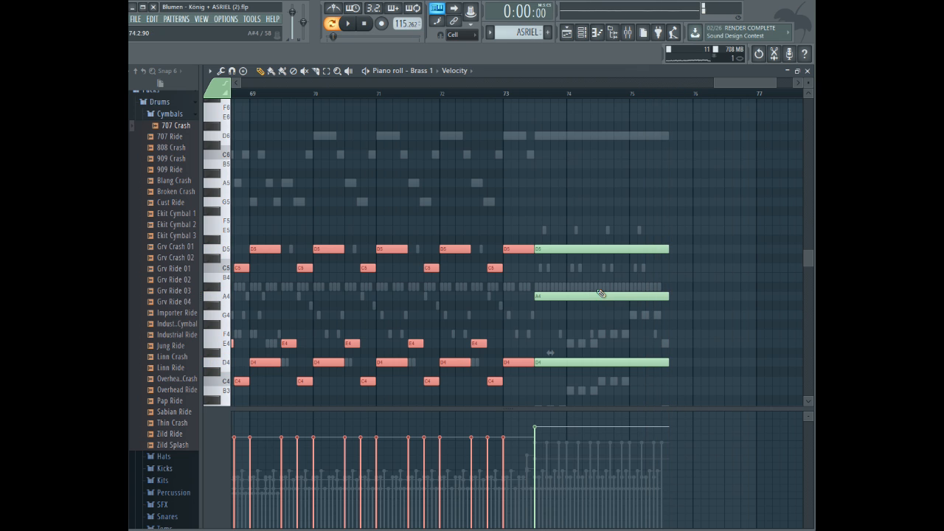
- Switch from the Brass 1 notes to the Playlist and resize the ASRIEL clip on Track 1 to end at bar 85
left_click_drag(775, 82, 706, 82)
left_click(790, 72)
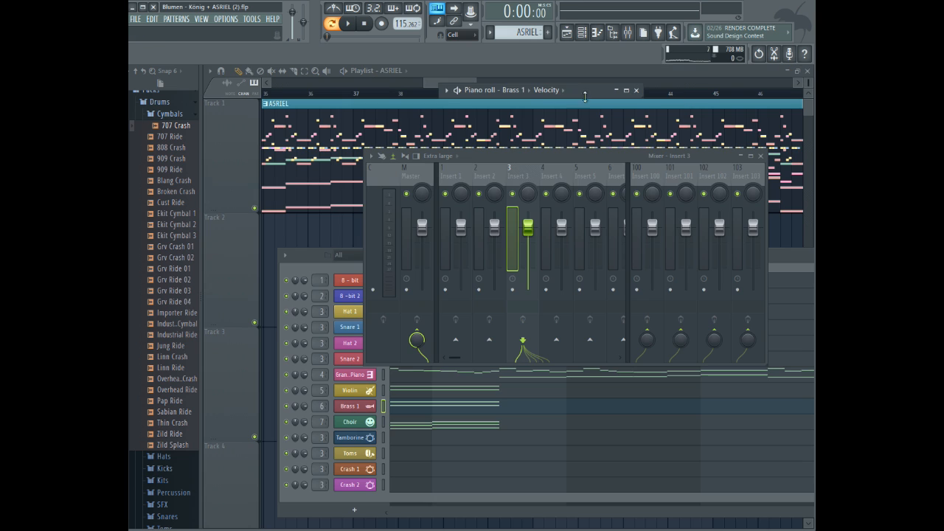
left_click(431, 83)
left_click_drag(481, 79, 711, 74)
left_click_drag(699, 116, 424, 147)
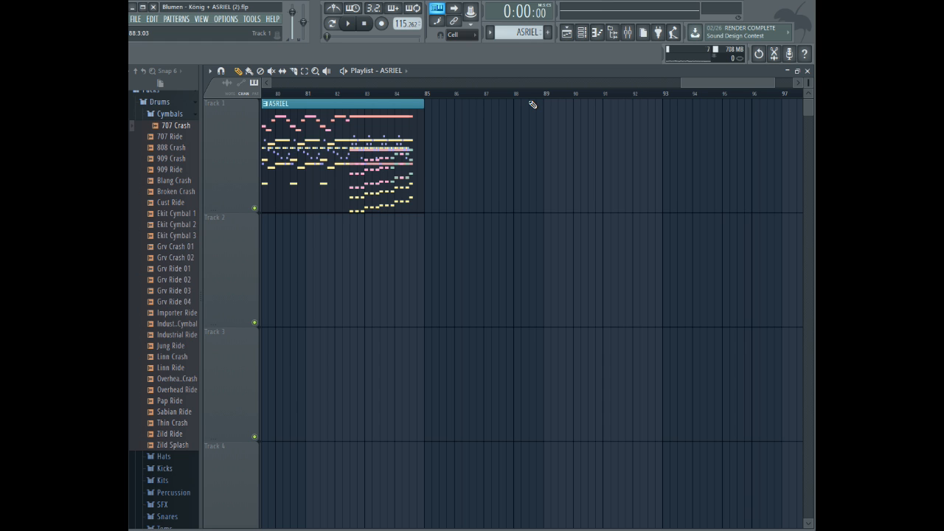
- View the end of the ASRIEL clip in the Playlist and return to the start of the song at bar 1
left_click_drag(685, 82, 669, 86)
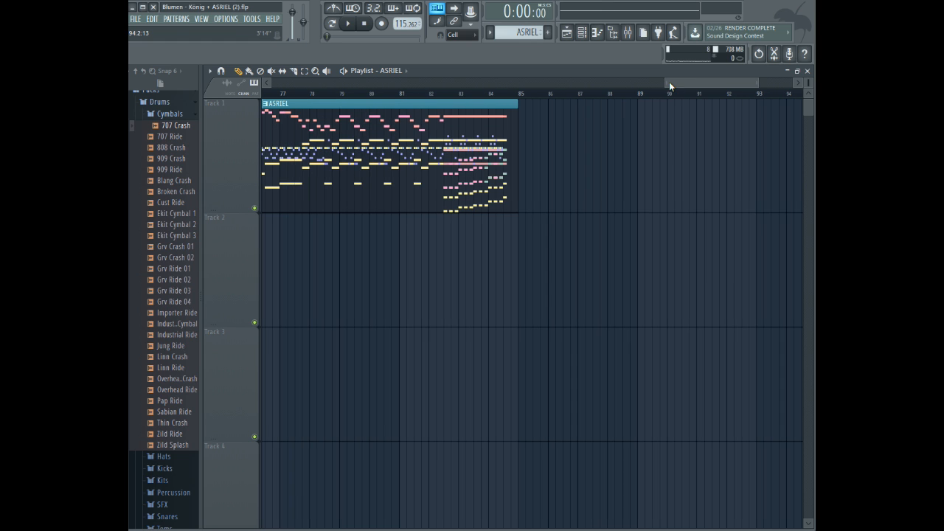
left_click_drag(758, 82, 772, 84)
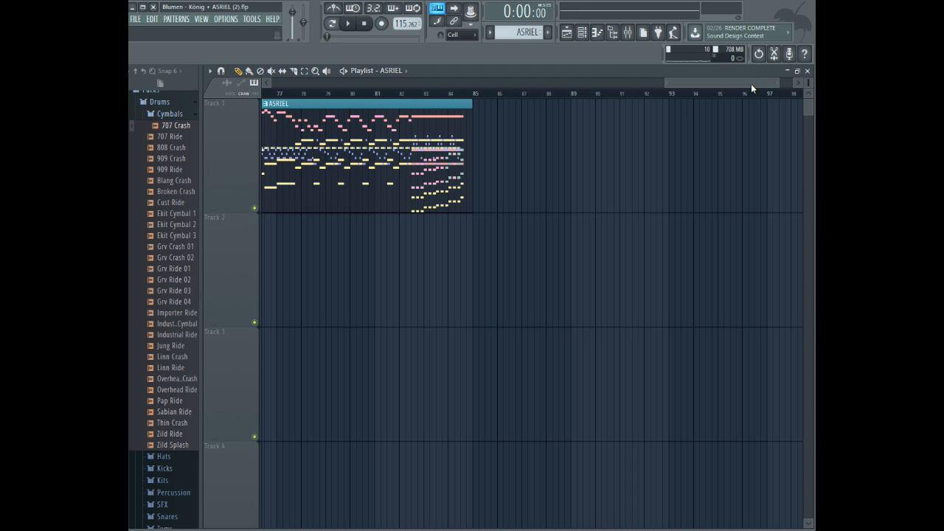
left_click_drag(750, 83, 312, 87)
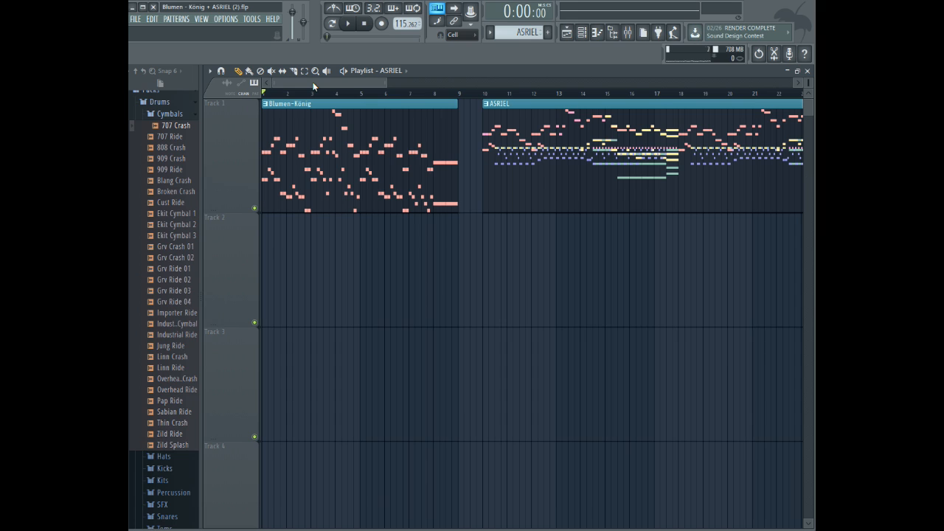